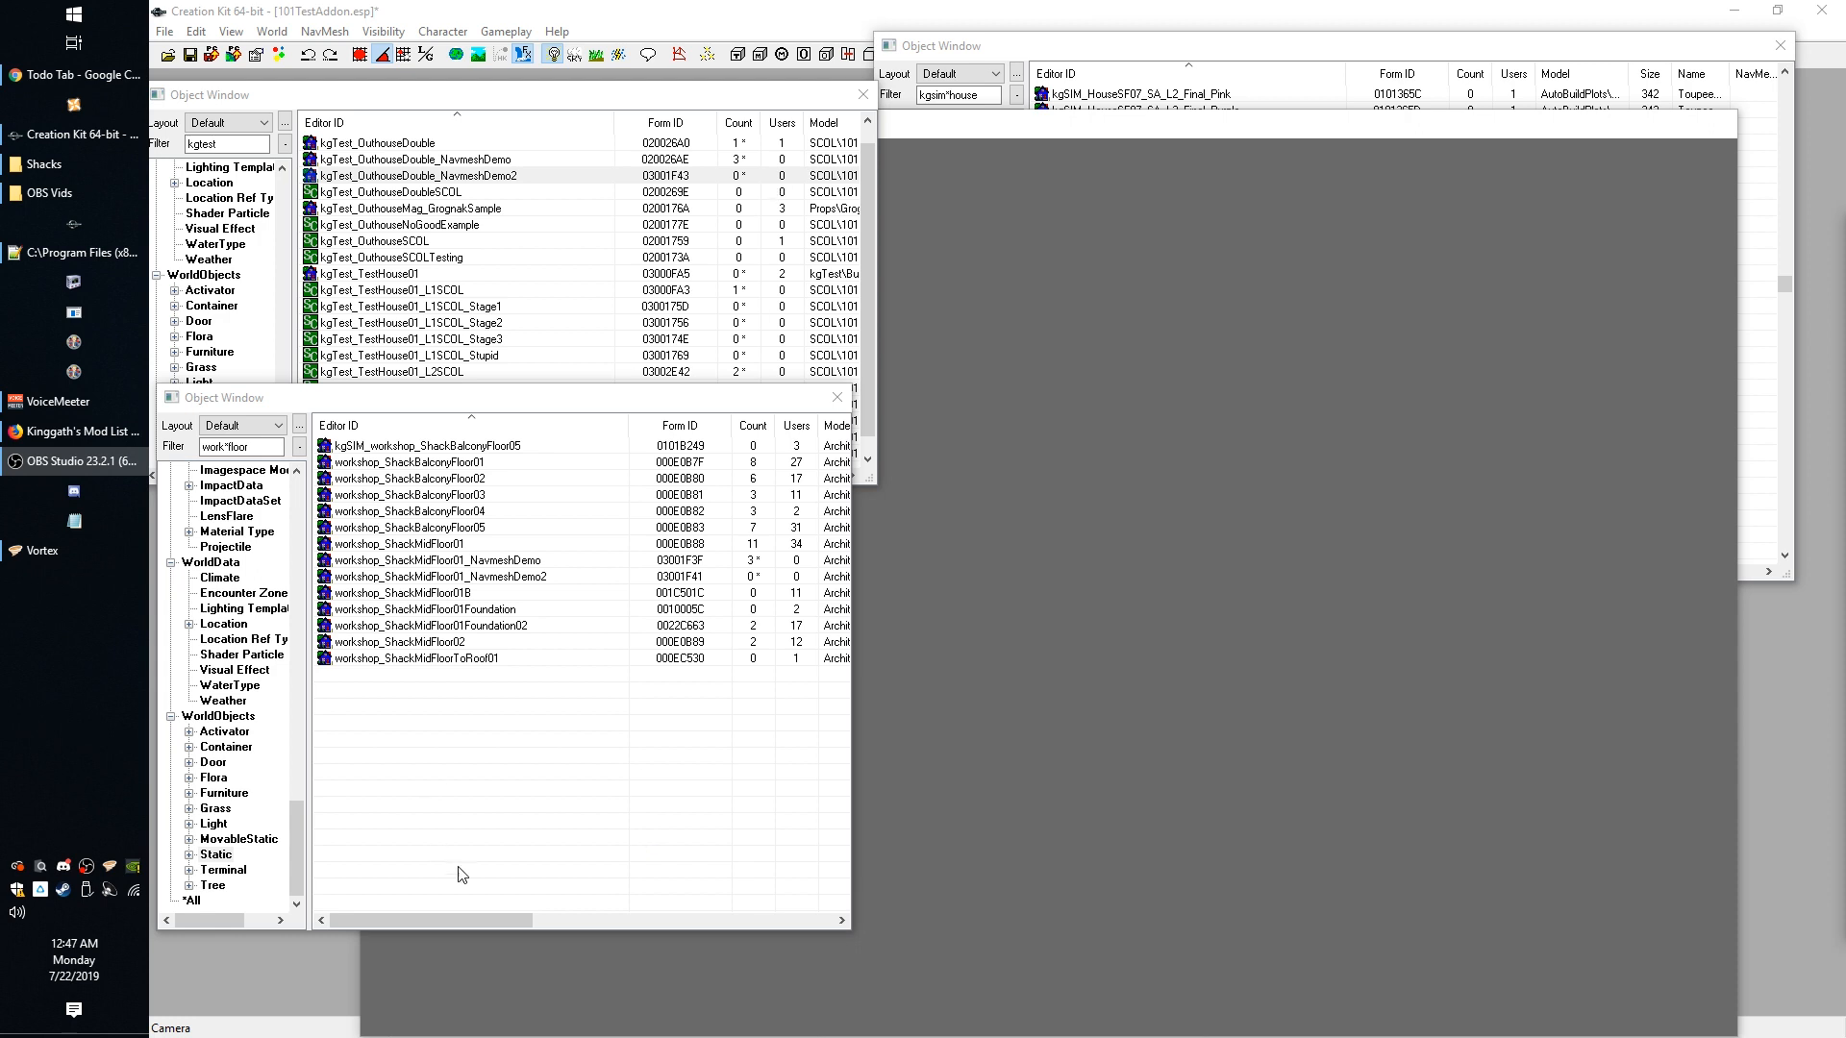
# Open workshop_ShackMidFloor01_NavmeshDemo2 for object navmeshing and bring its render view to the front.
pyautogui.click(476, 846)
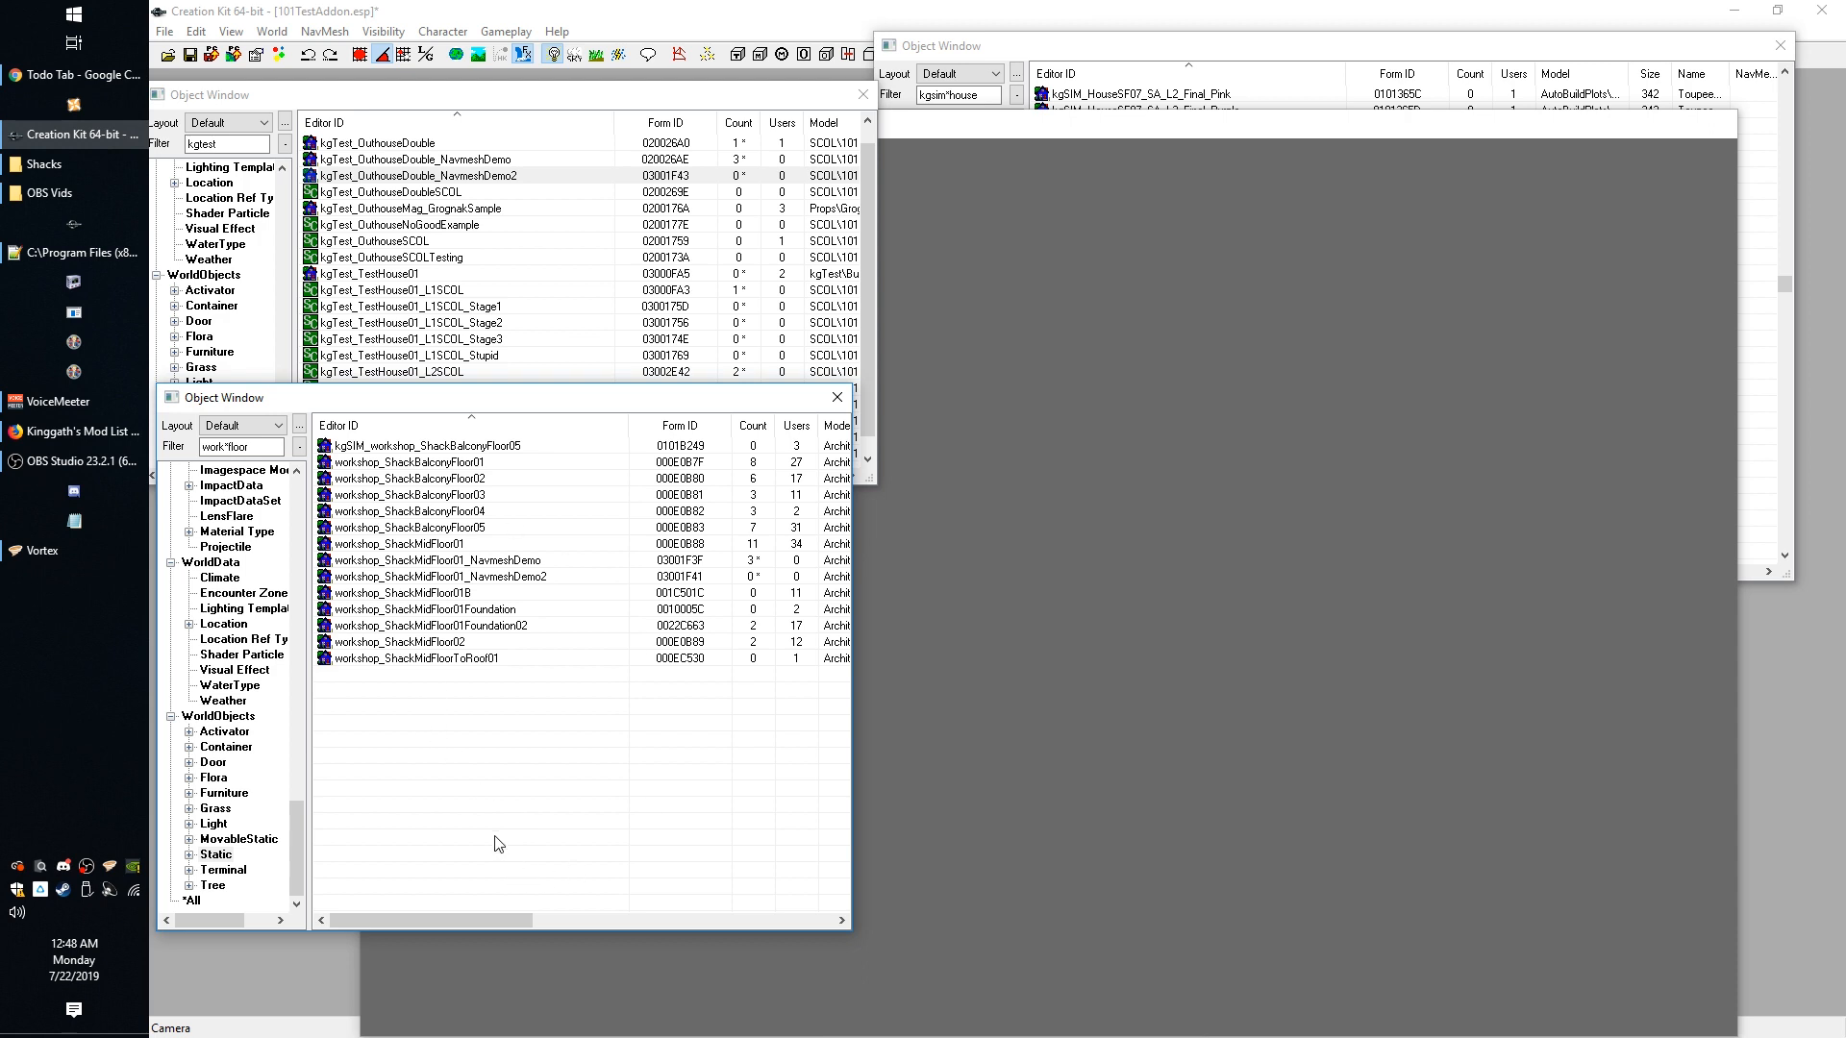
pyautogui.click(505, 577)
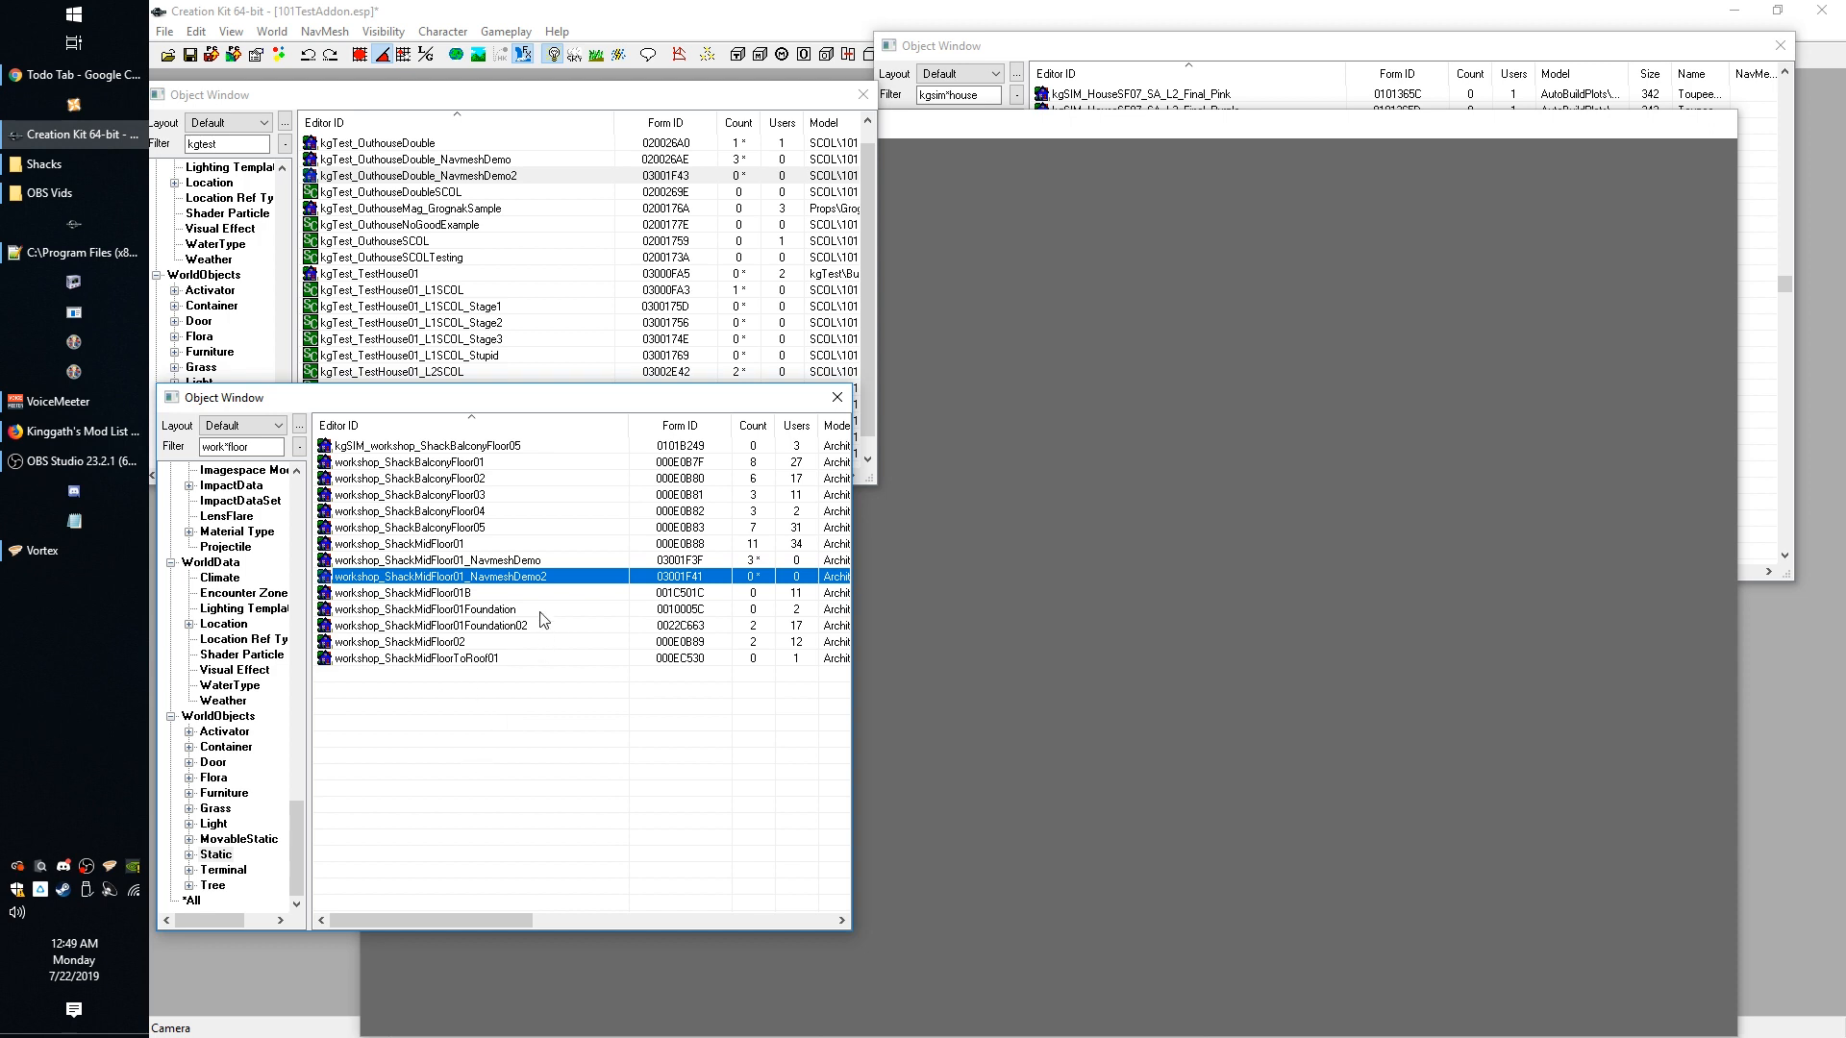
pyautogui.rightClick(498, 578)
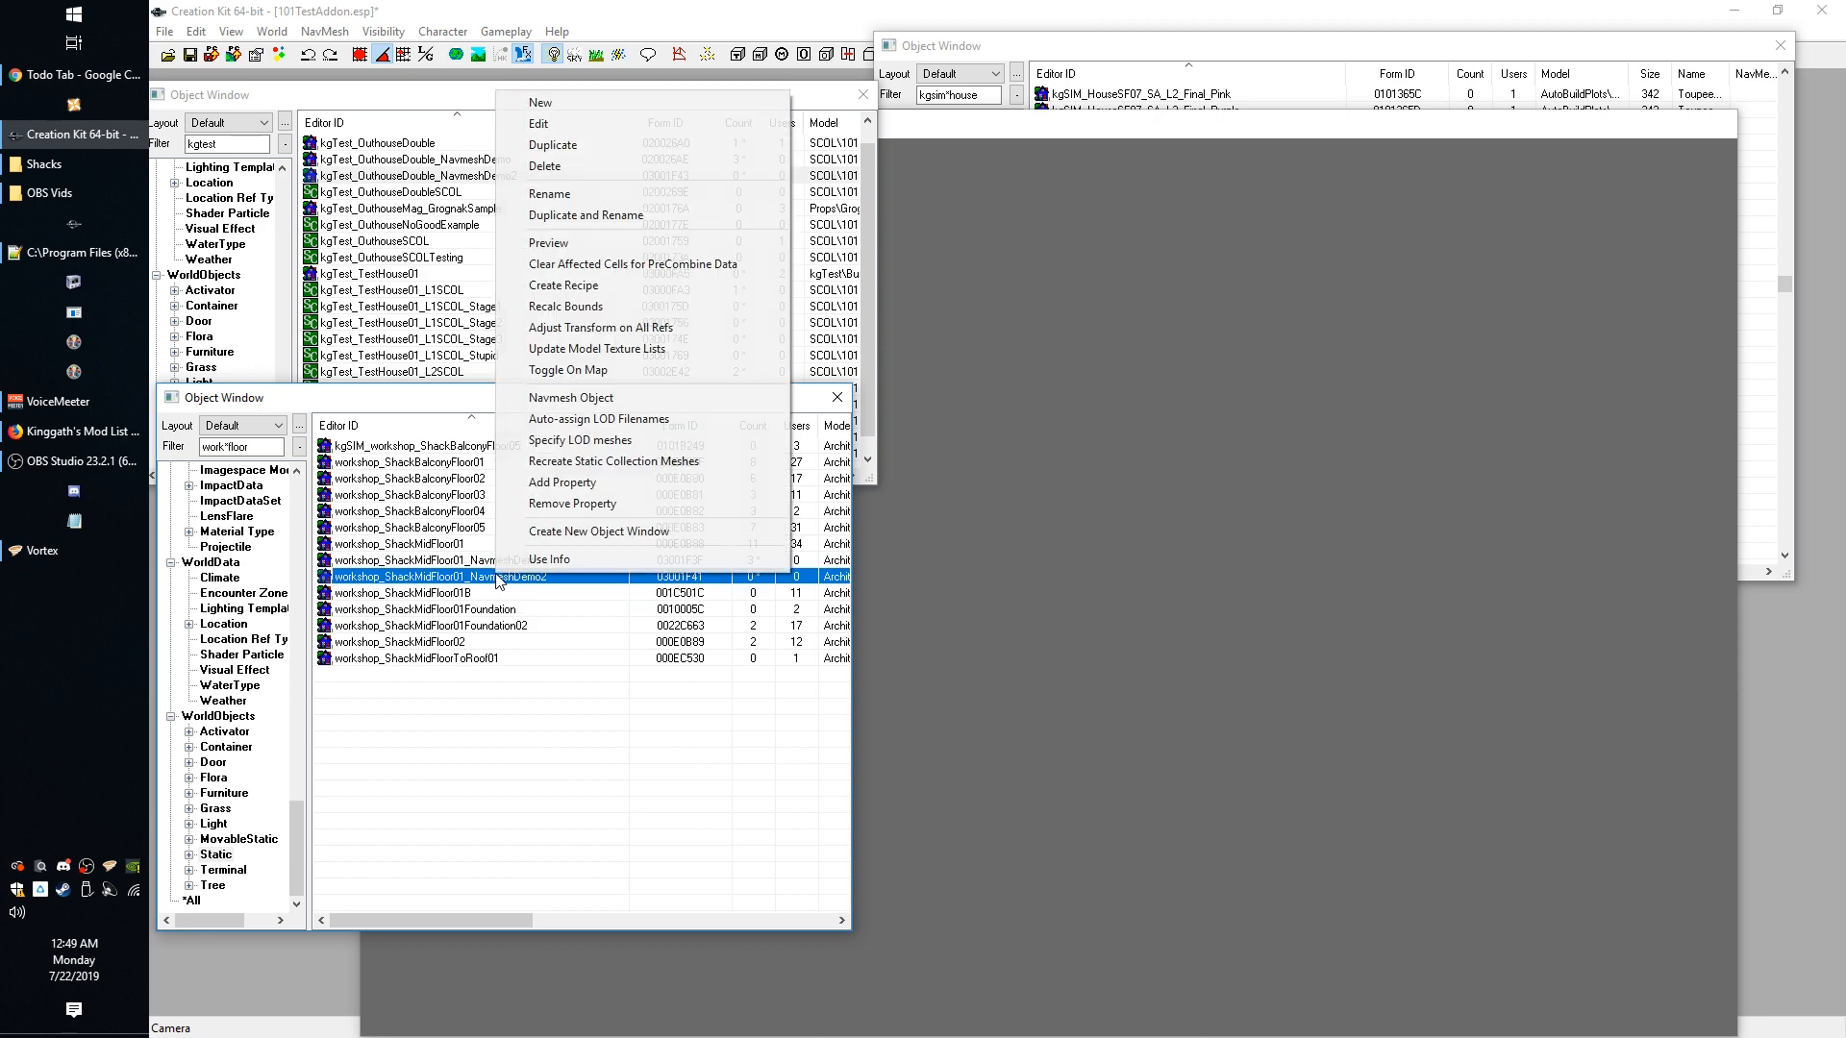
pyautogui.click(593, 398)
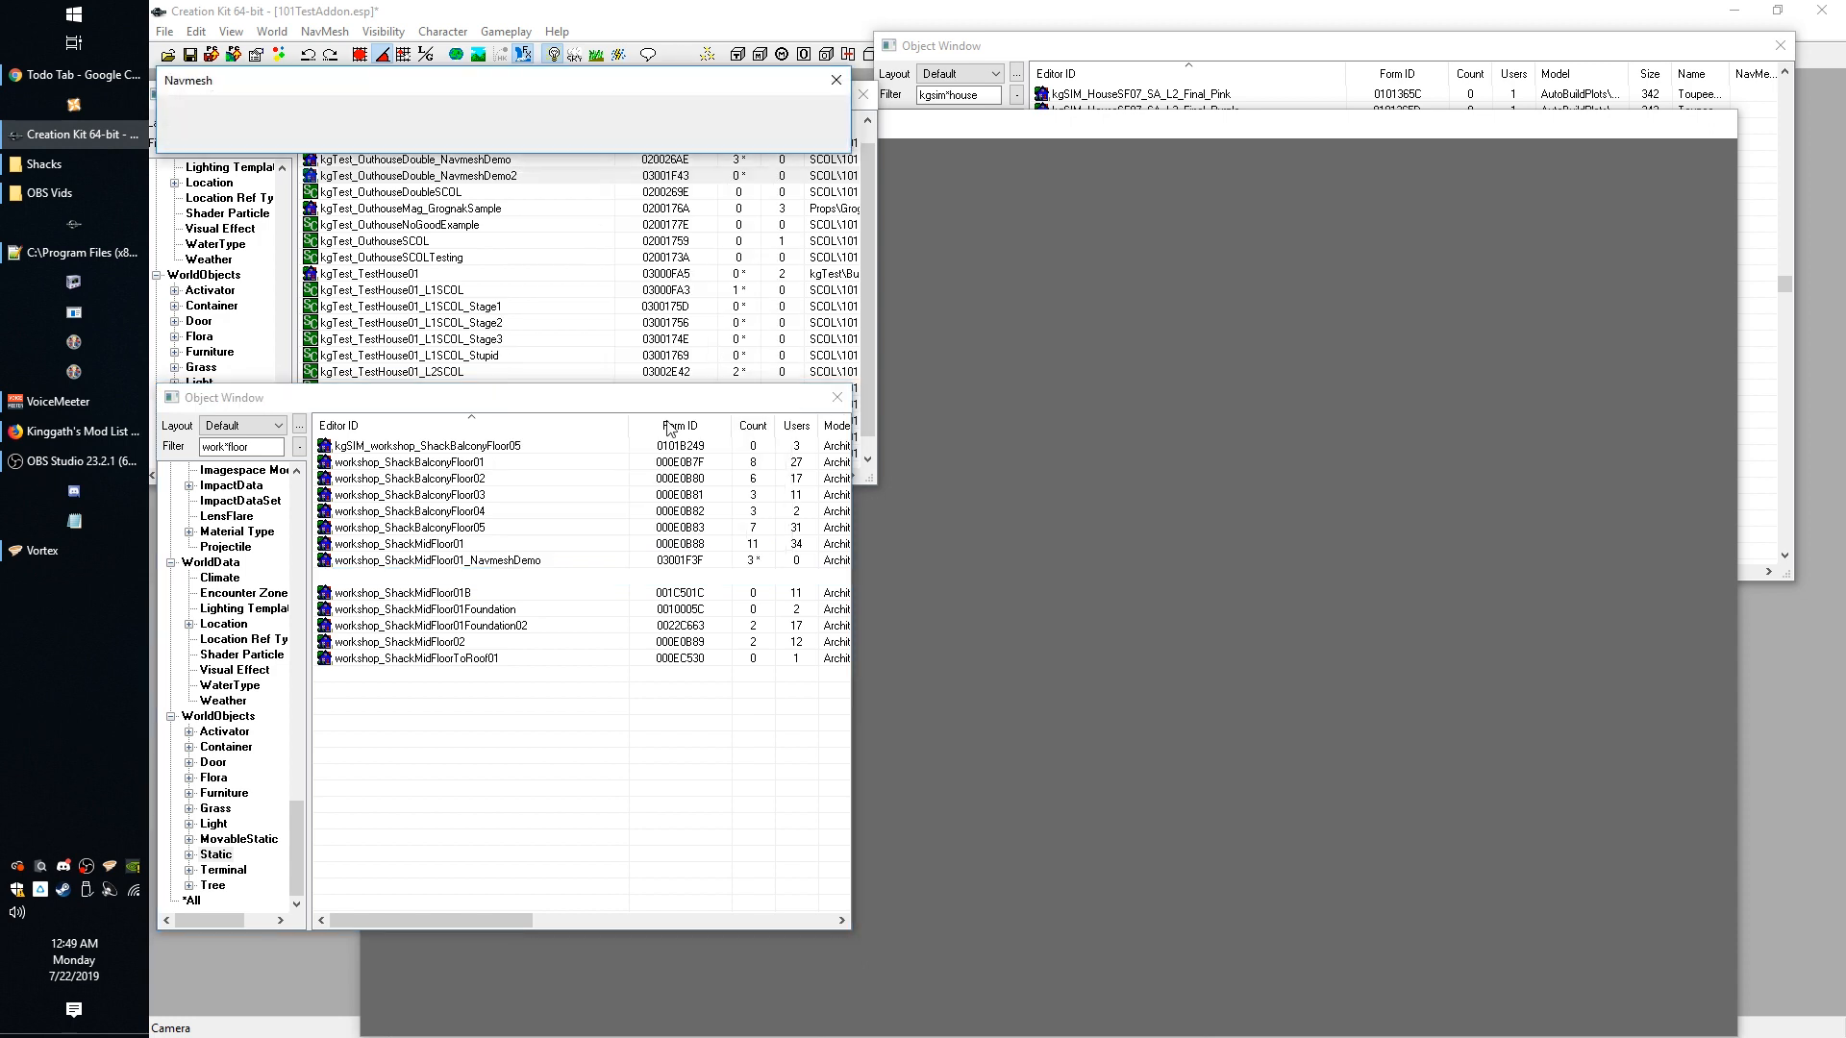
pyautogui.click(986, 131)
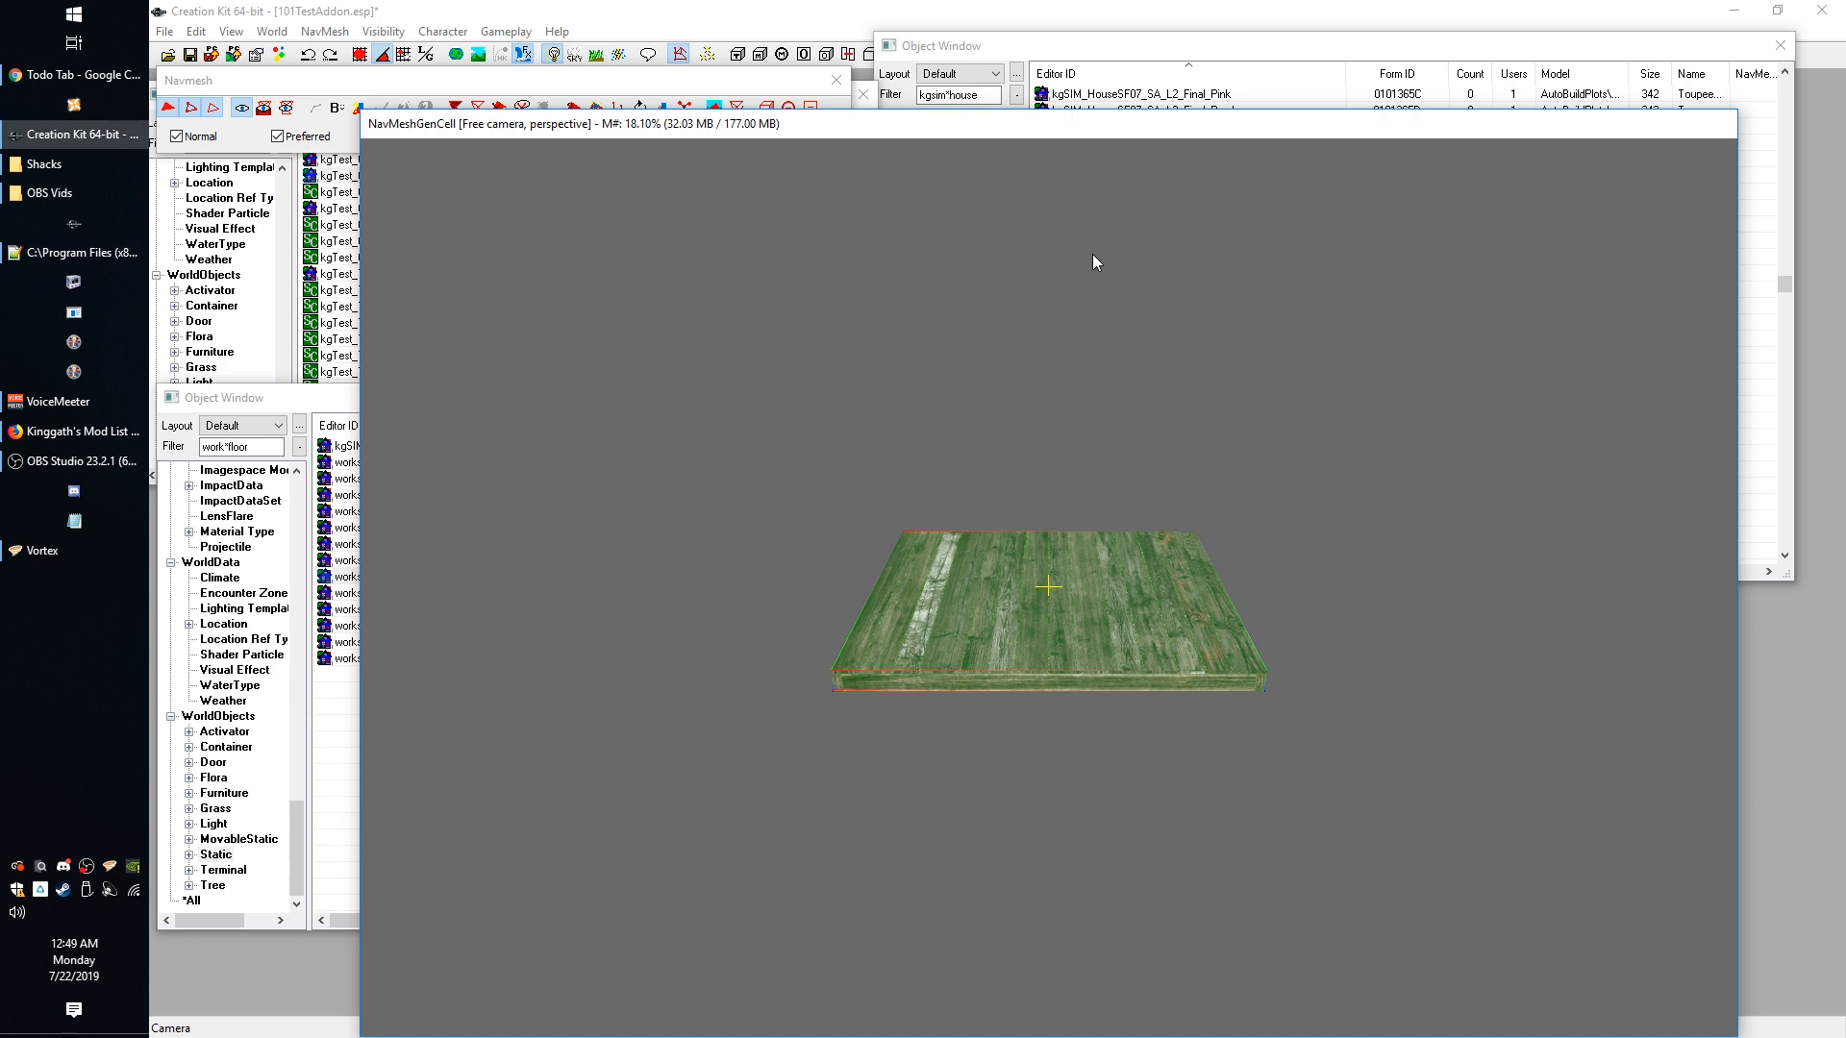
pyautogui.keyDown('shift'); pyautogui.moveTo(1114, 584); pyautogui.dragTo(1296, 654, button='middle'); pyautogui.keyUp('shift')
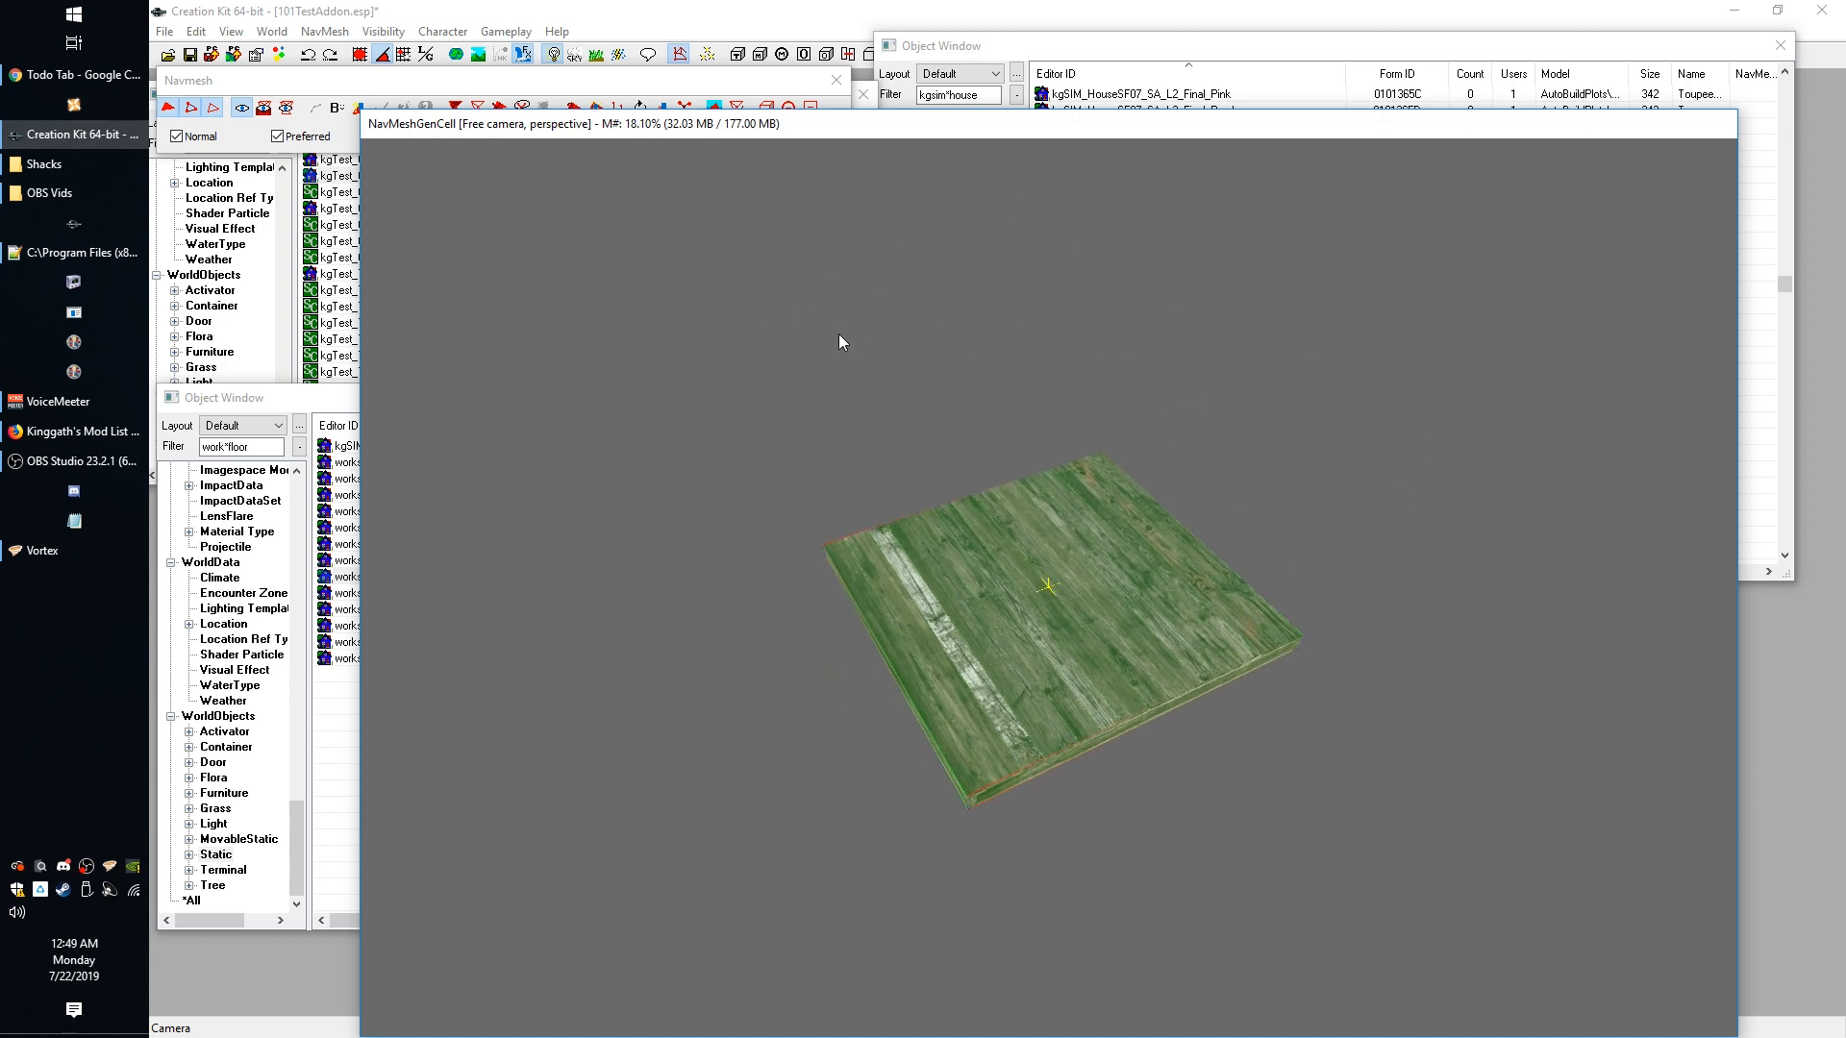
# Refresh the render view, deselect the floor piece and examine it from several angles.
pyautogui.press('F5')
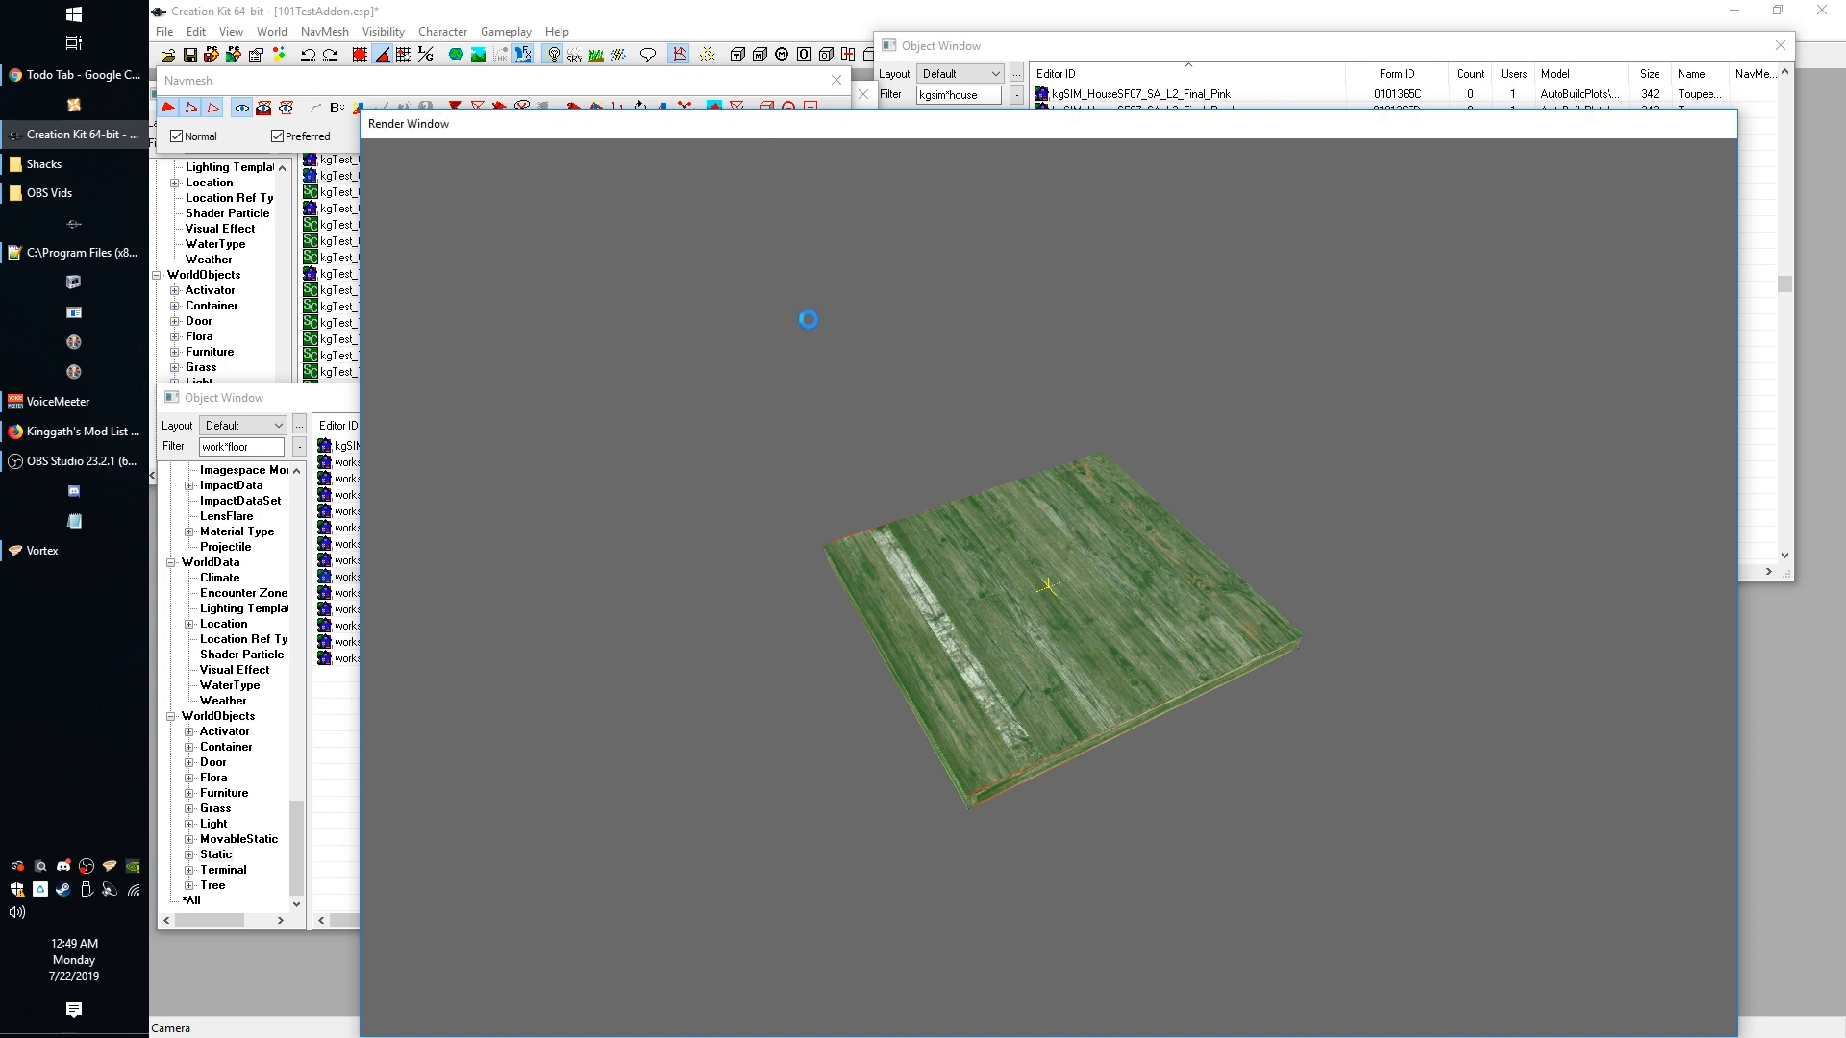
pyautogui.keyDown('shift'); pyautogui.moveTo(1085, 436); pyautogui.dragTo(1094, 351, button='middle'); pyautogui.keyUp('shift')
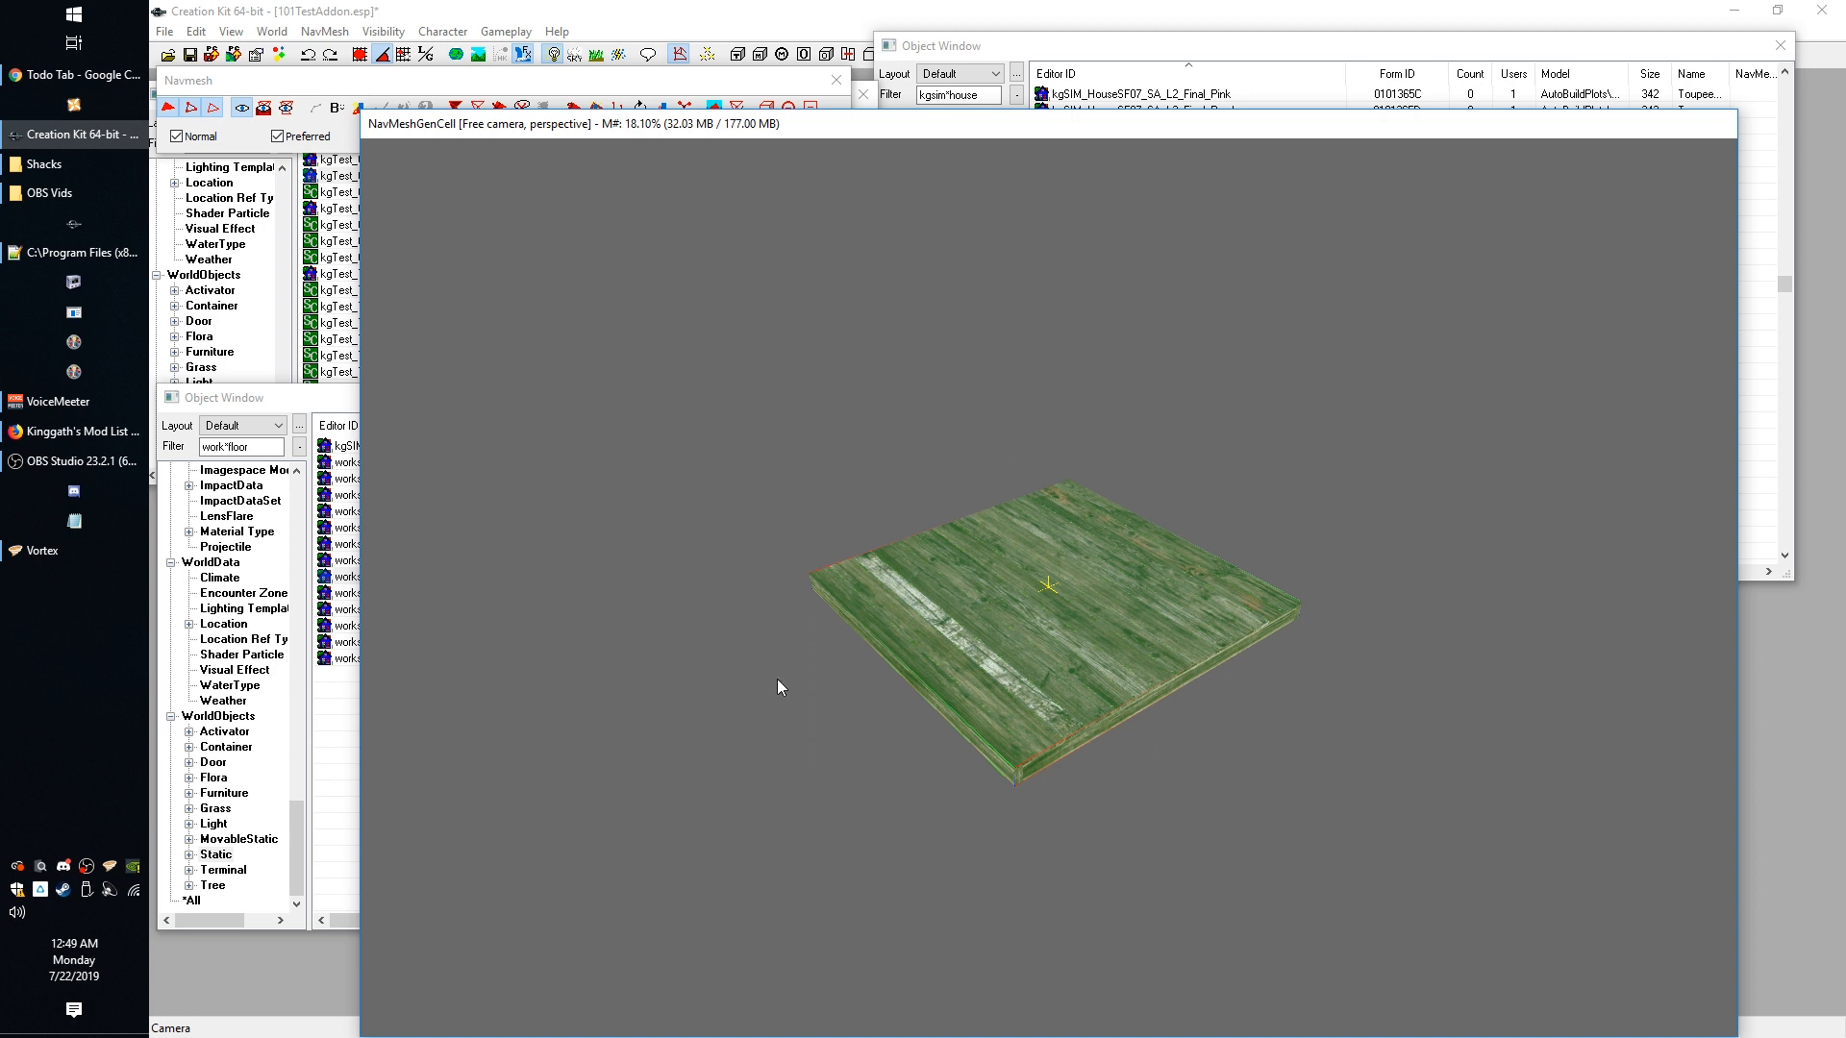
pyautogui.keyDown('shift'); pyautogui.moveTo(1165, 494); pyautogui.dragTo(1090, 548, button='middle'); pyautogui.keyUp('shift')
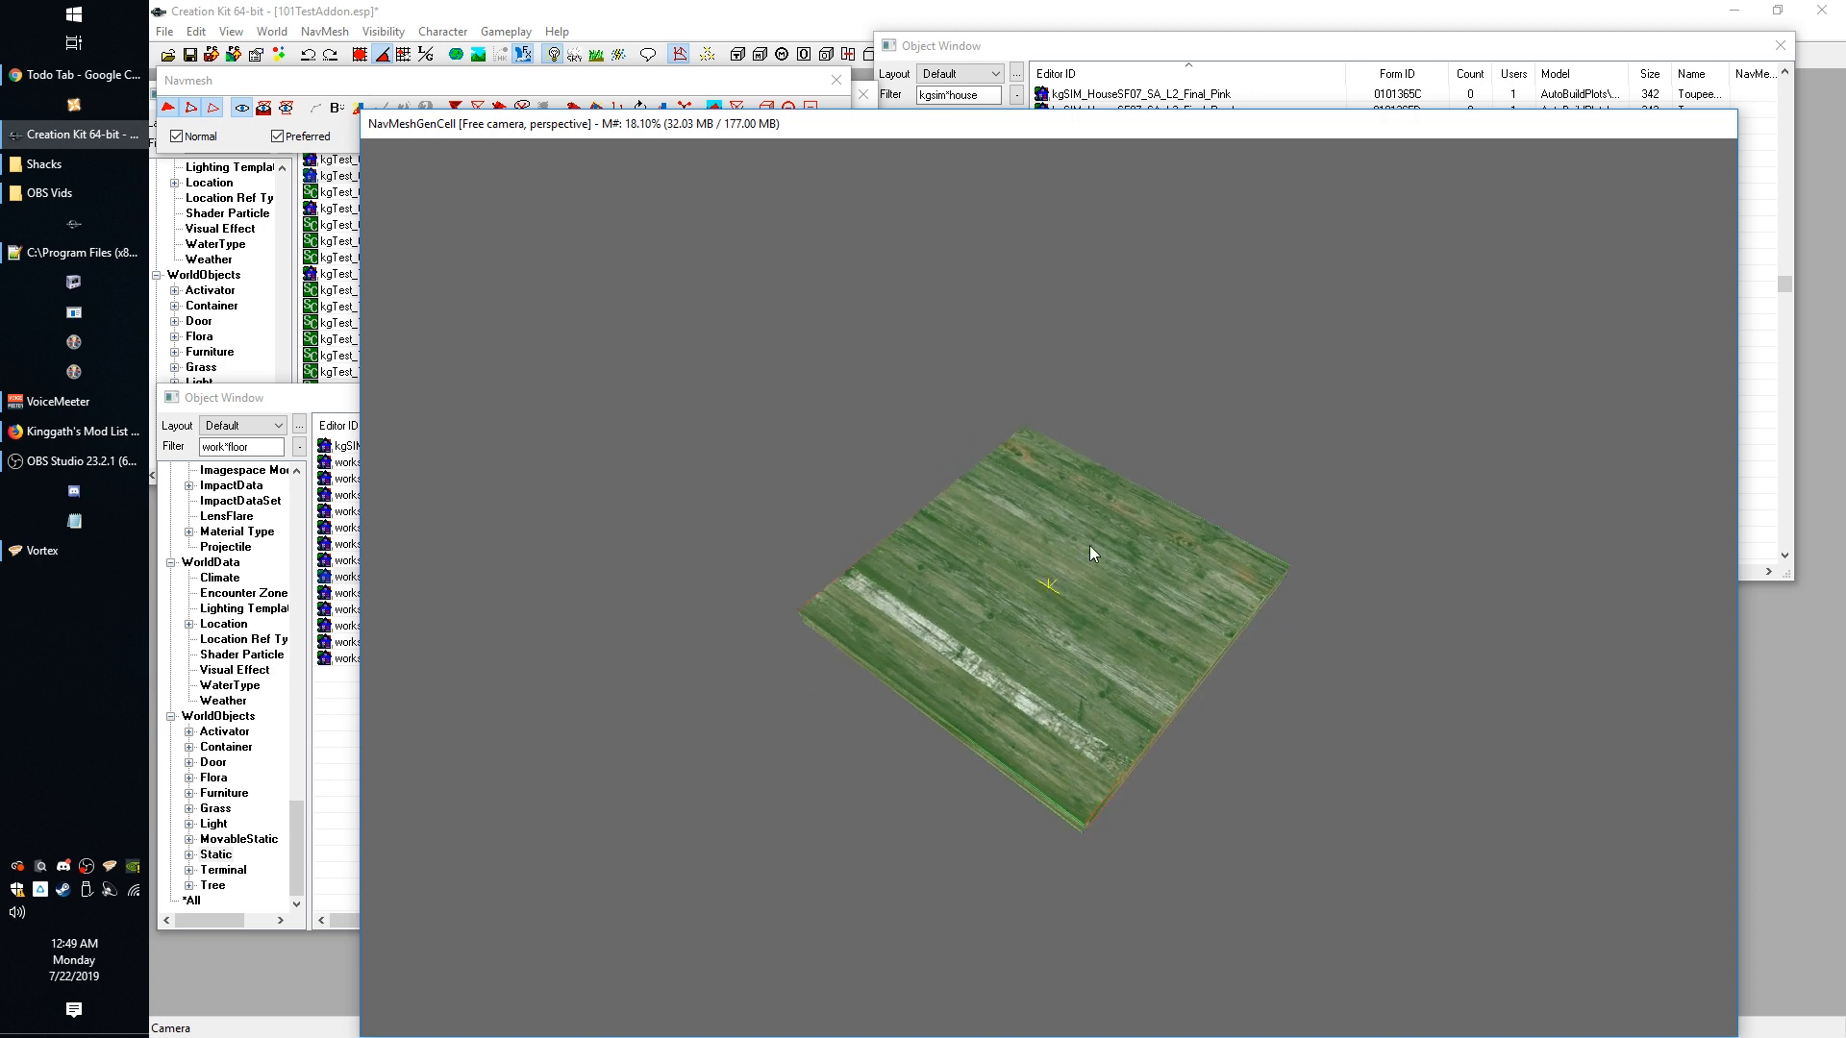
pyautogui.click(821, 363)
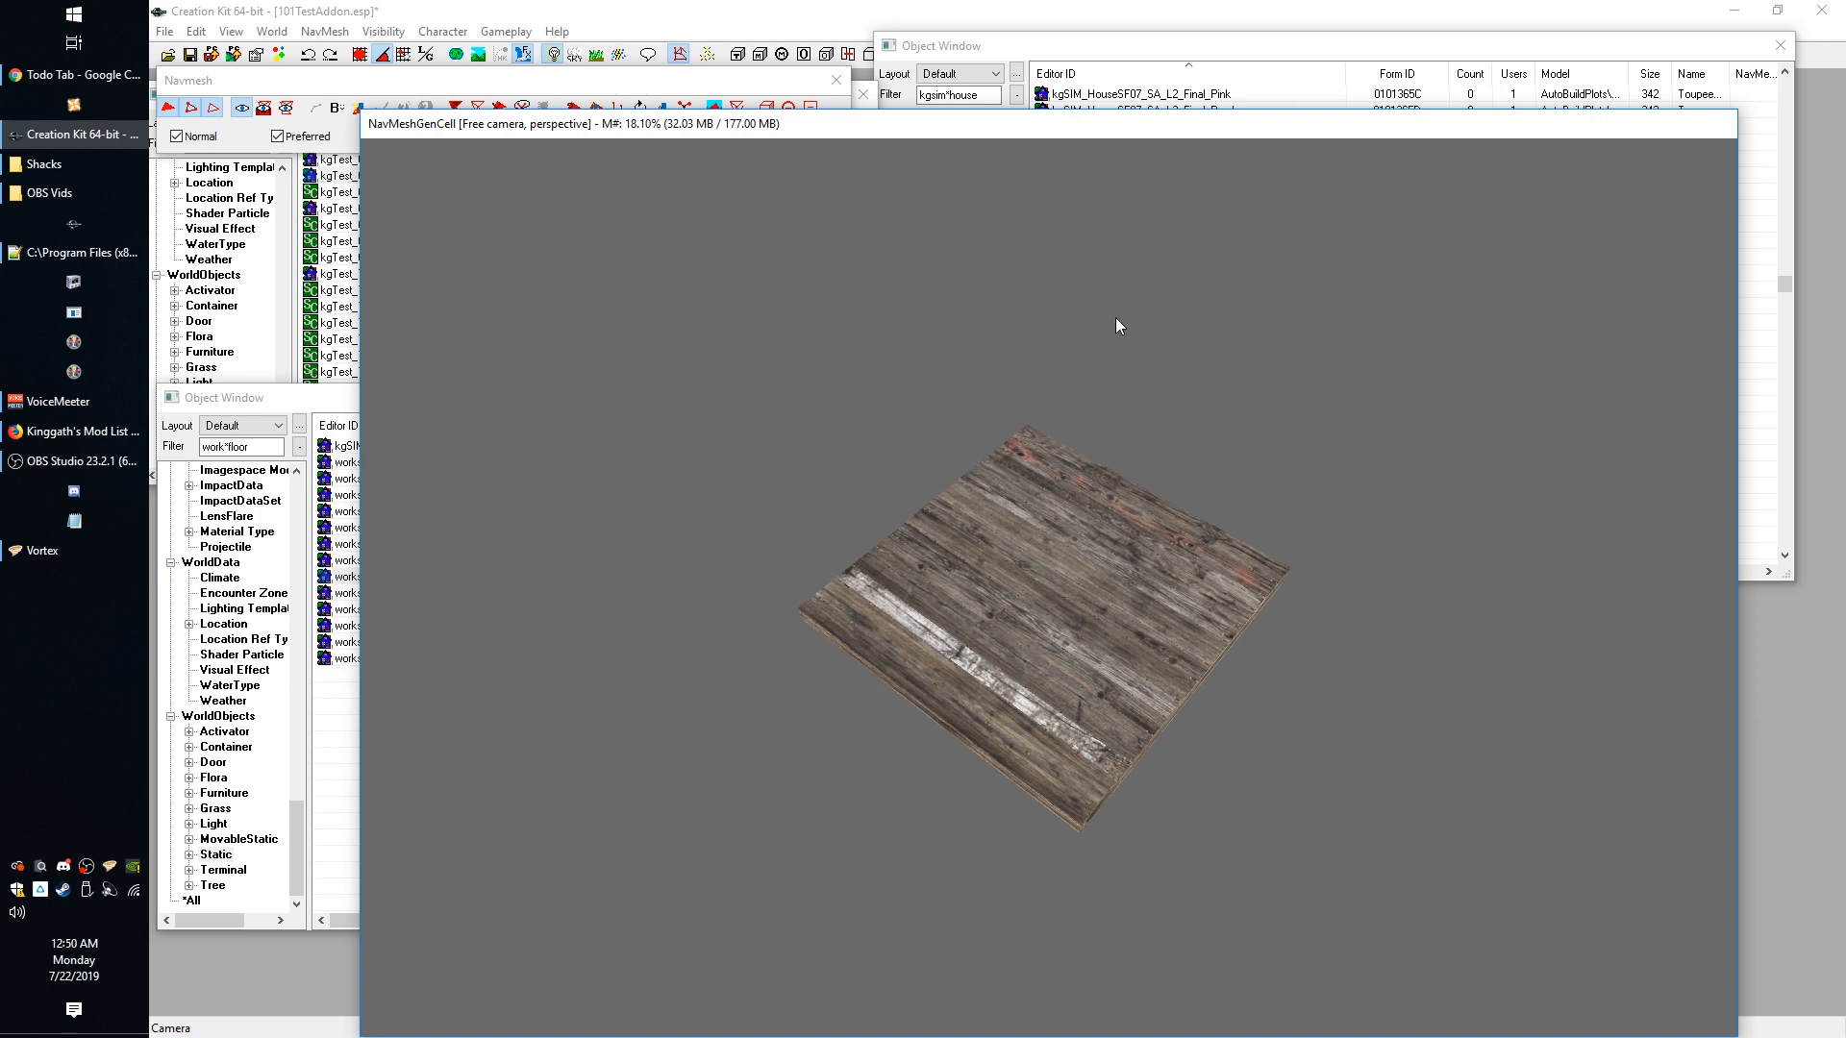
pyautogui.keyDown('shift'); pyautogui.moveTo(1116, 317); pyautogui.dragTo(1212, 432, button='middle'); pyautogui.keyUp('shift')
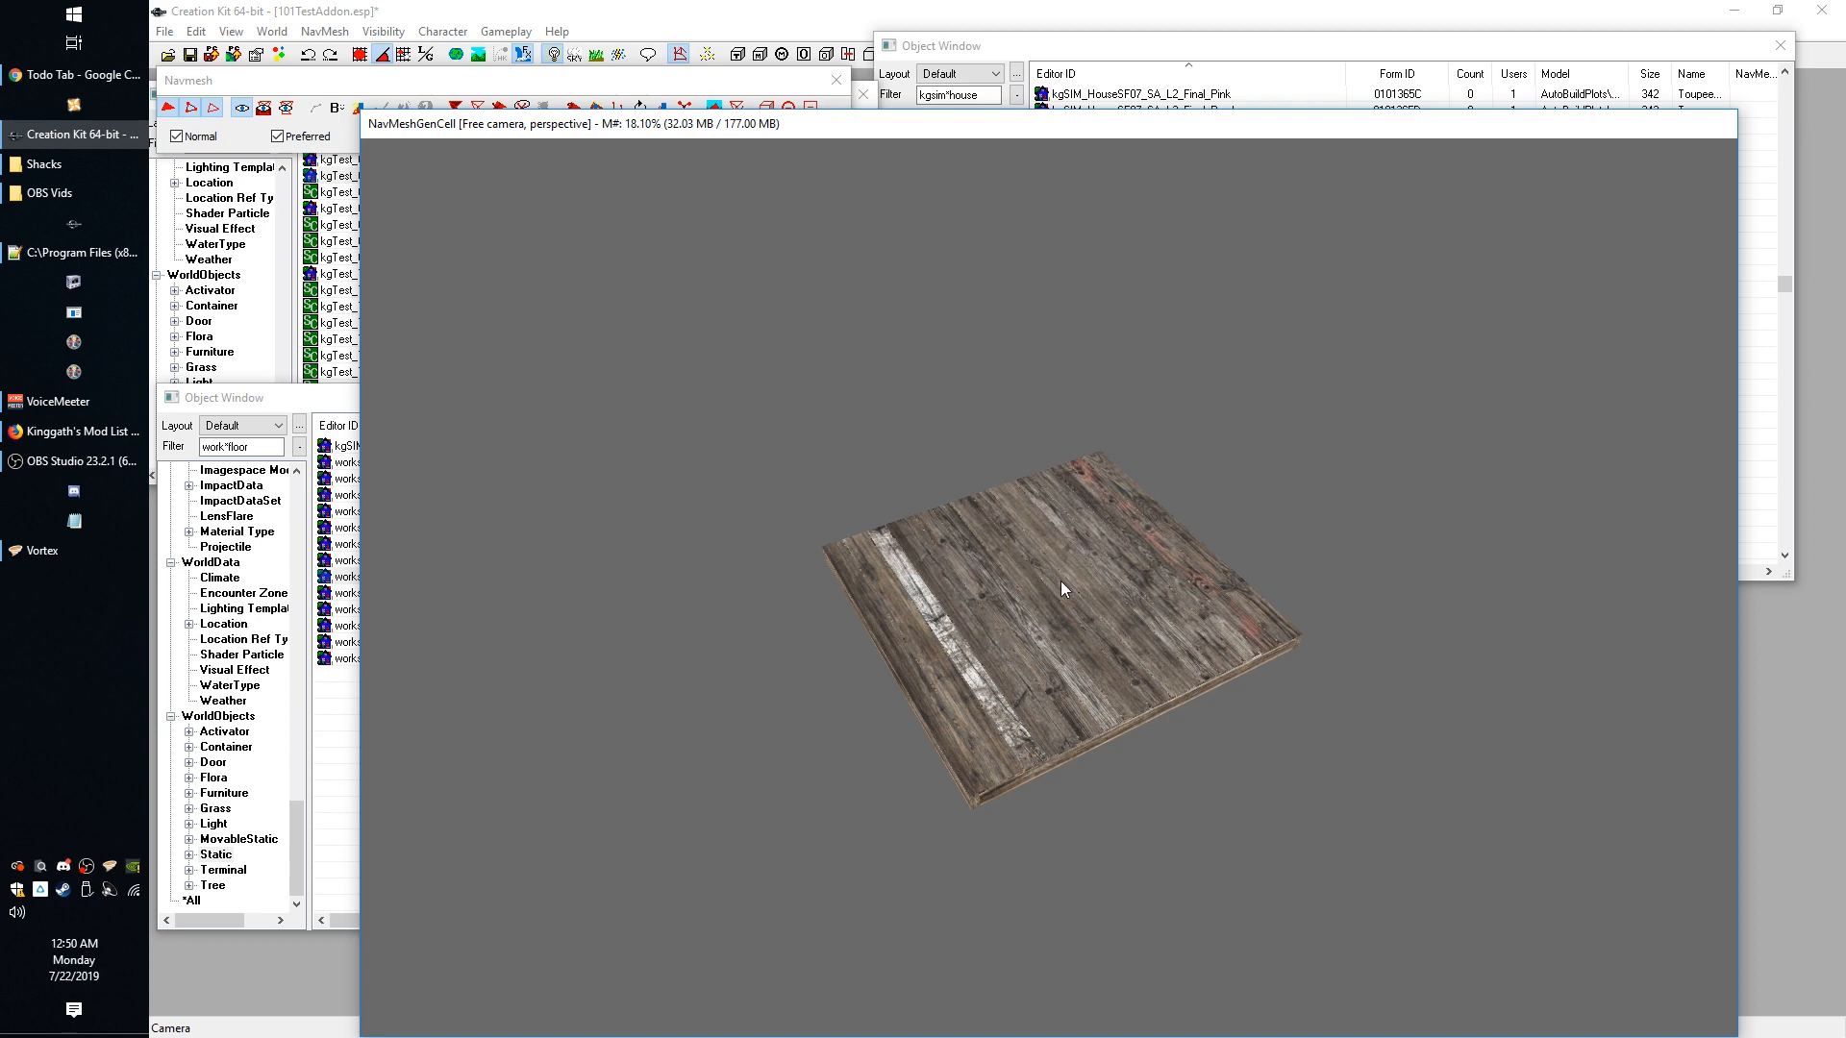
pyautogui.keyDown('shift'); pyautogui.moveTo(1300, 488); pyautogui.dragTo(1244, 530, button='middle'); pyautogui.keyUp('shift')
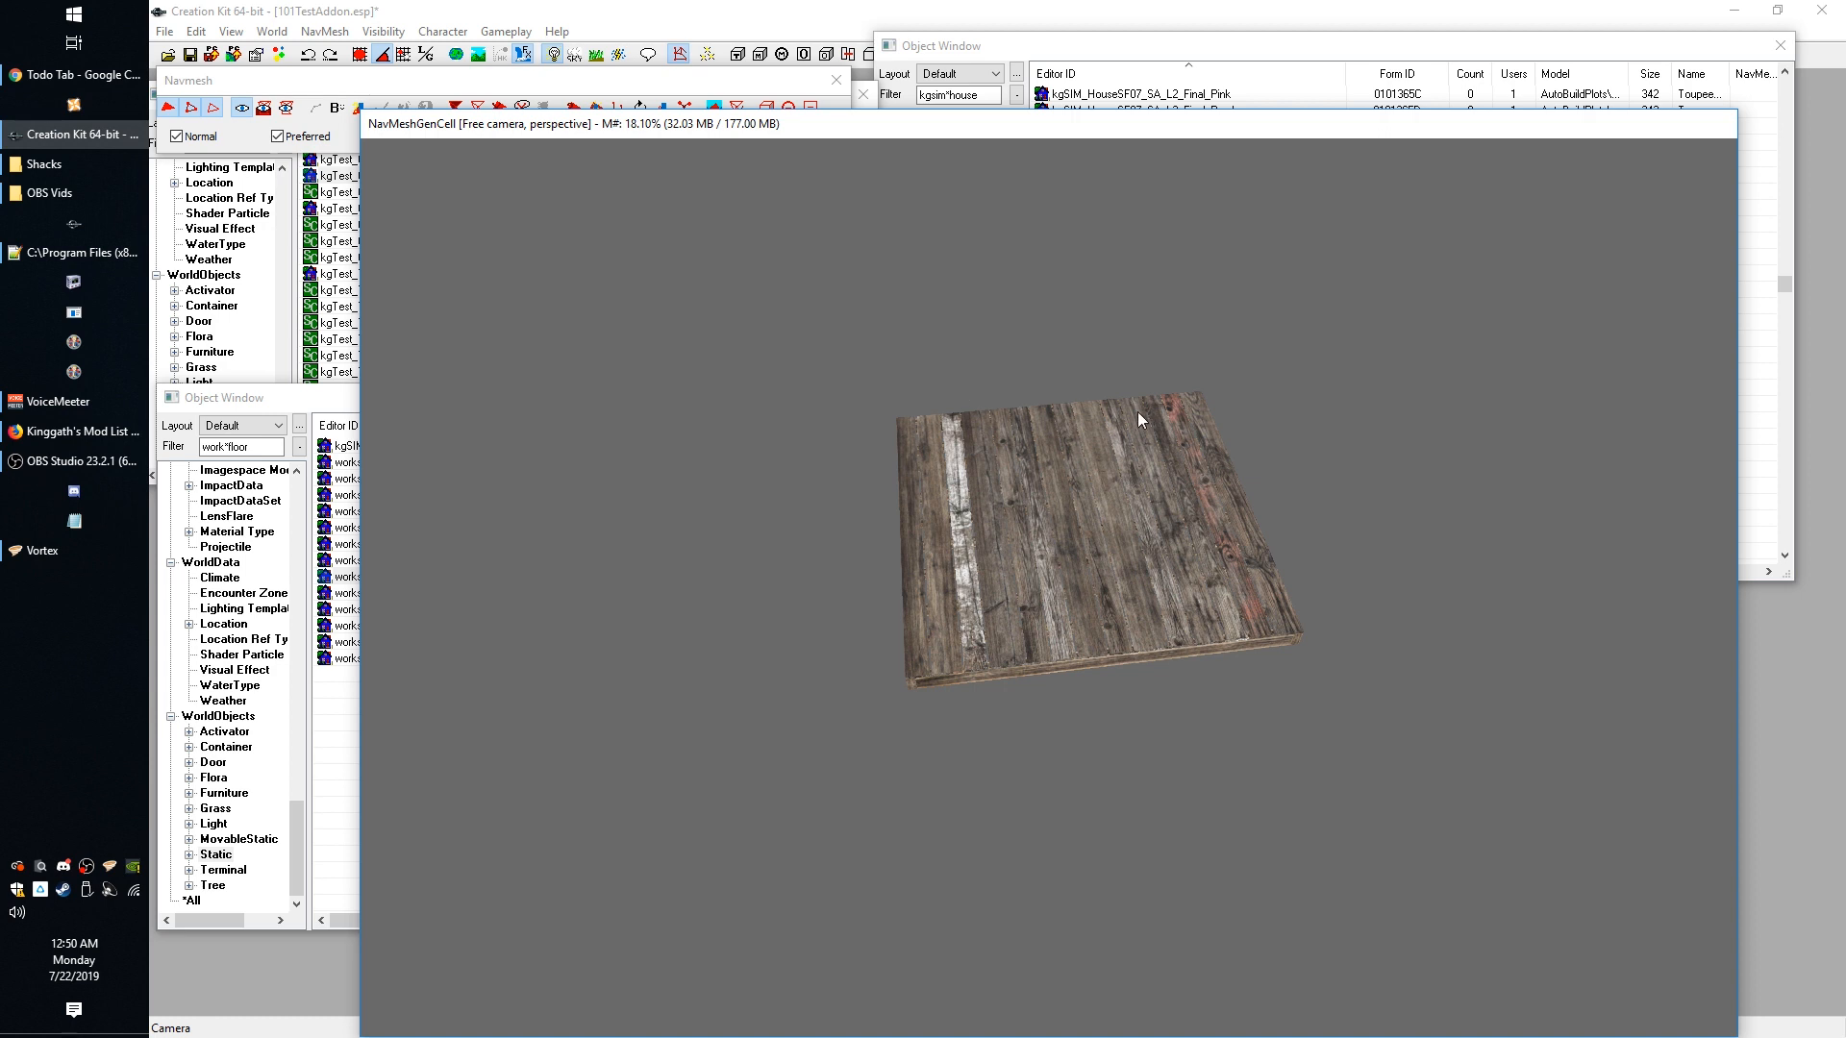
pyautogui.keyDown('shift'); pyautogui.moveTo(1036, 419); pyautogui.dragTo(1063, 447, button='middle'); pyautogui.keyUp('shift')
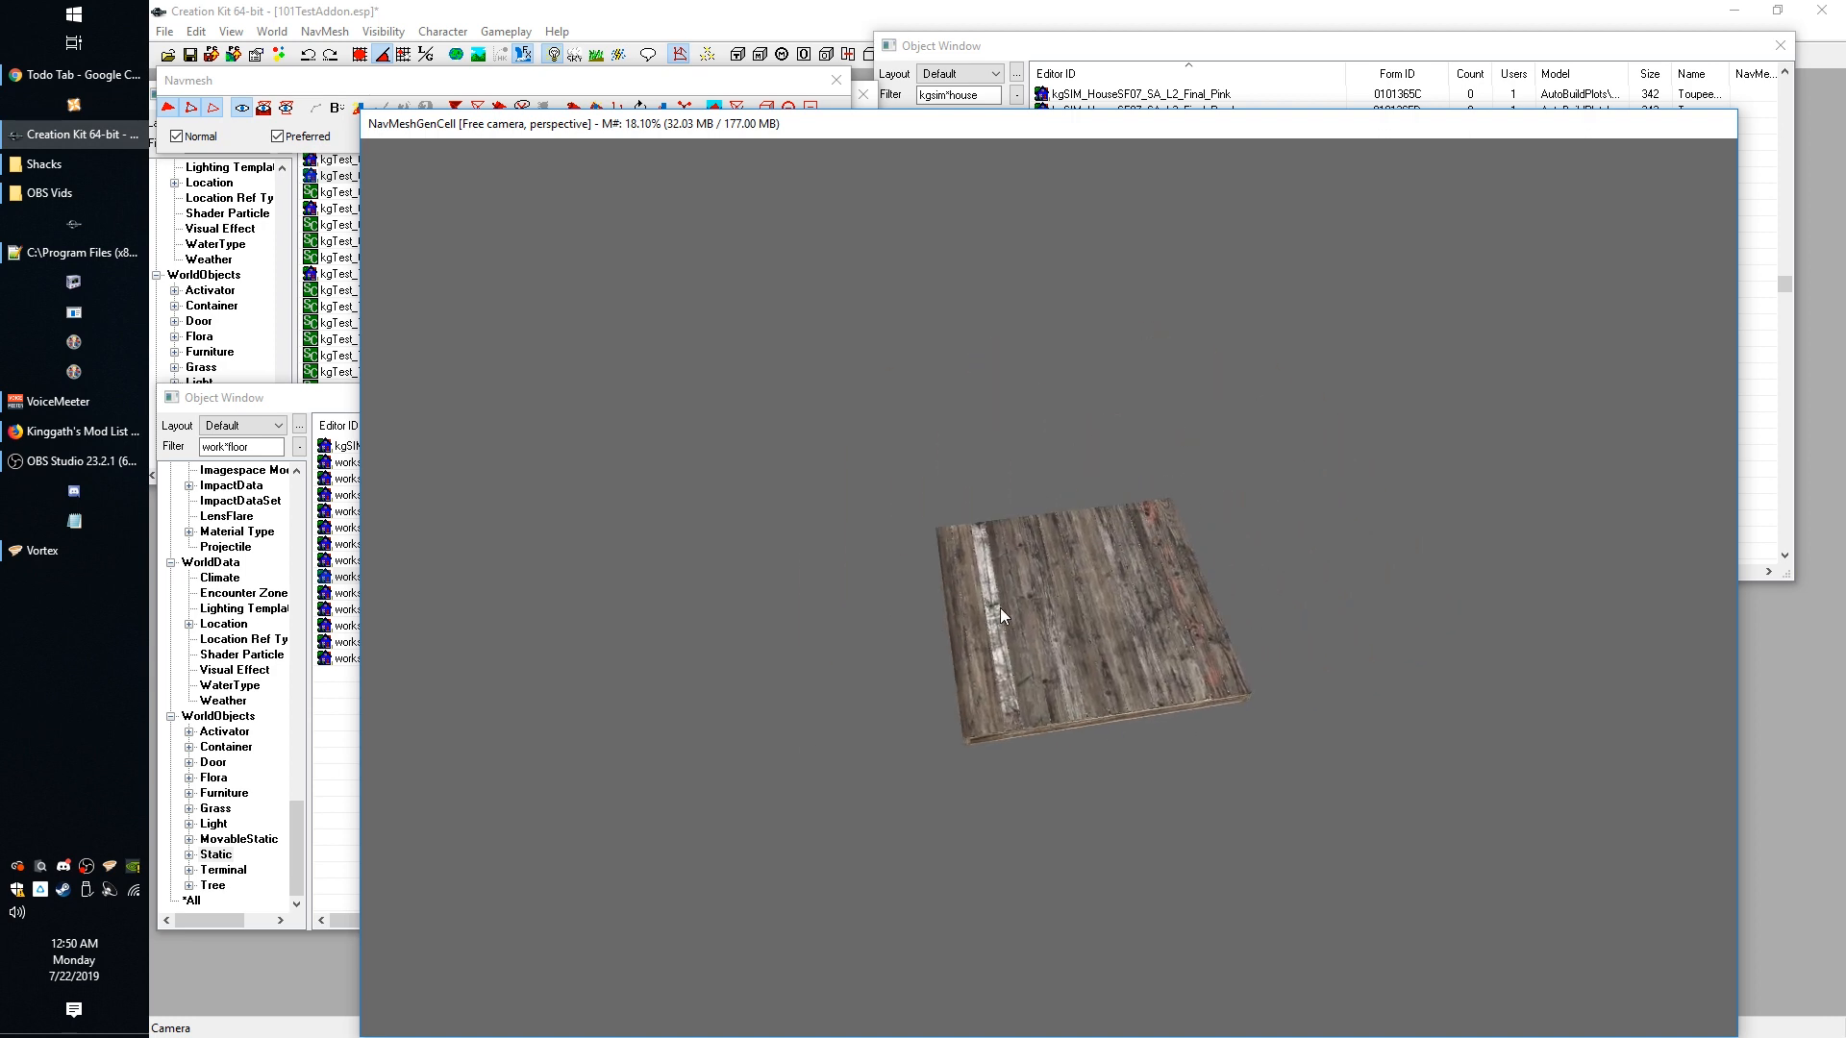
pyautogui.keyDown('shift'); pyautogui.moveTo(1038, 647); pyautogui.dragTo(1159, 696, button='middle'); pyautogui.keyUp('shift')
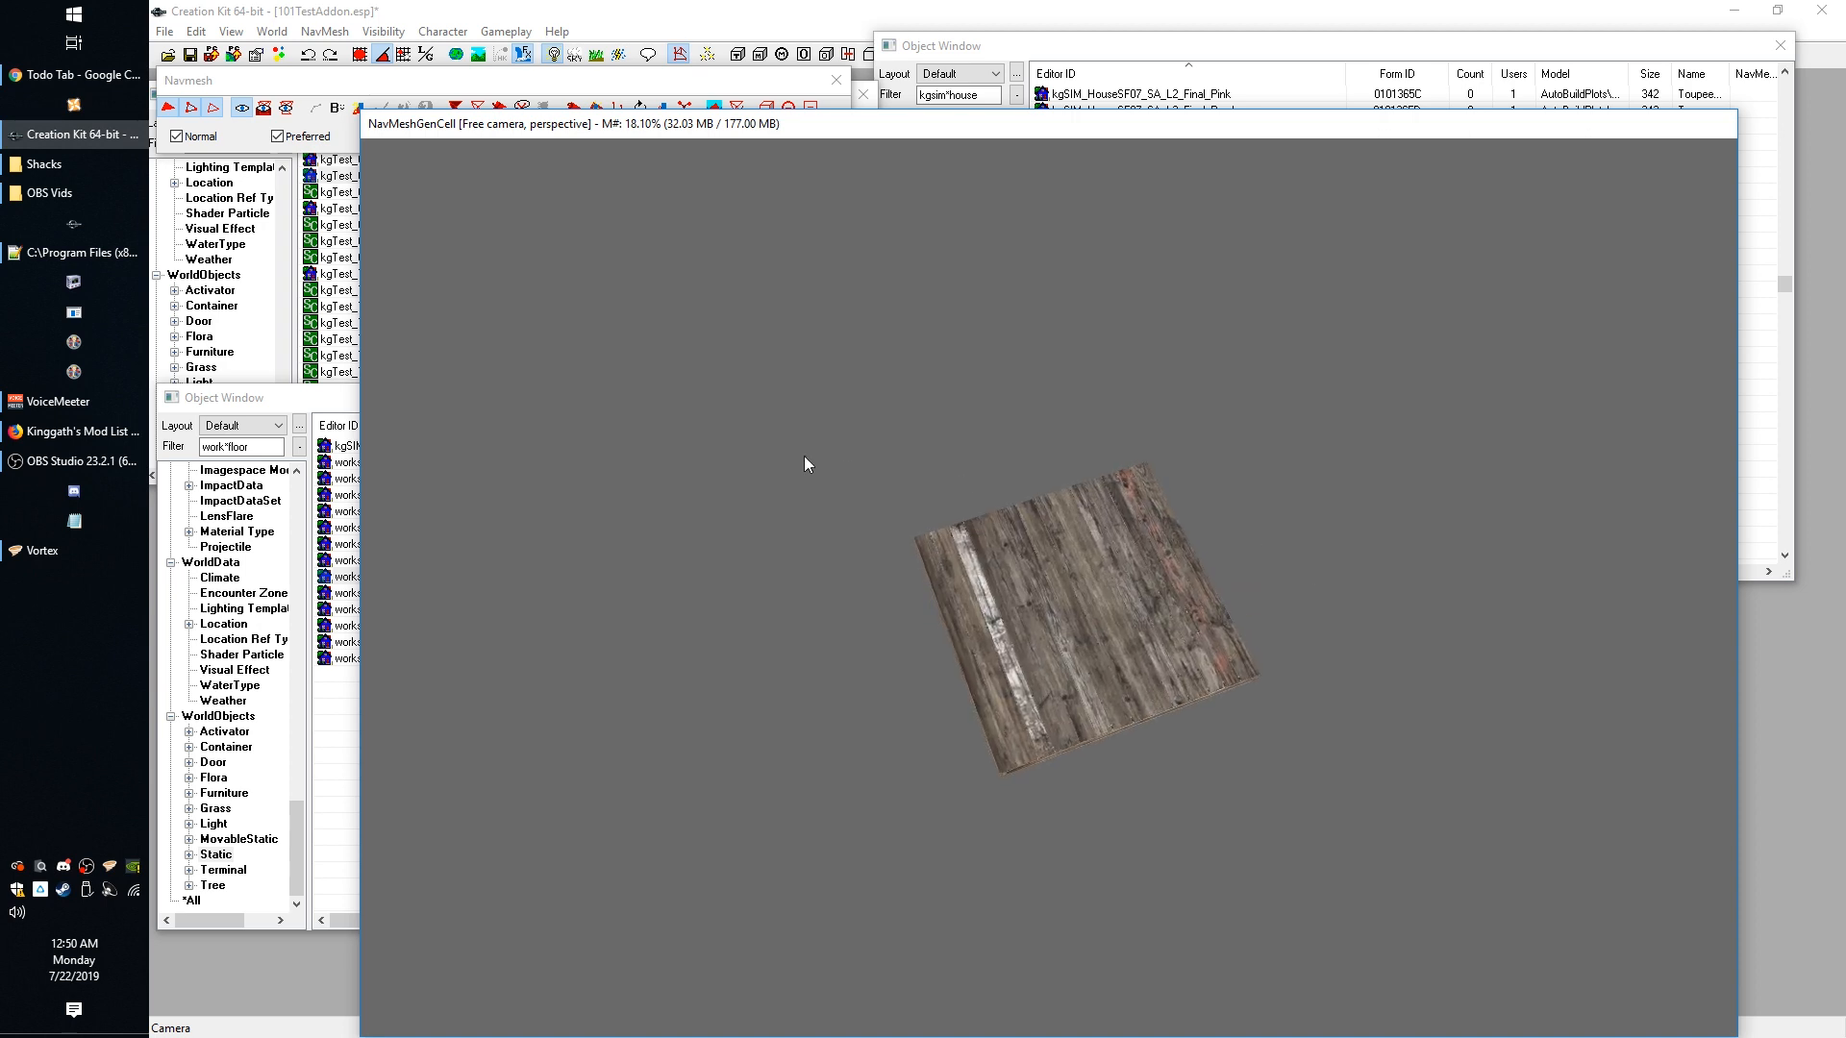
pyautogui.moveTo(1208, 535)
pyautogui.keyDown('shift'); pyautogui.mouseDown(button='middle')
pyautogui.moveTo(1195, 606)
pyautogui.moveTo(1173, 548)
pyautogui.moveTo(1204, 562)
pyautogui.moveTo(1184, 556)
pyautogui.mouseUp(button='middle'); pyautogui.keyUp('shift')
pyautogui.keyDown('shift'); pyautogui.moveTo(1300, 523); pyautogui.dragTo(1319, 465, button='middle'); pyautogui.keyUp('shift')
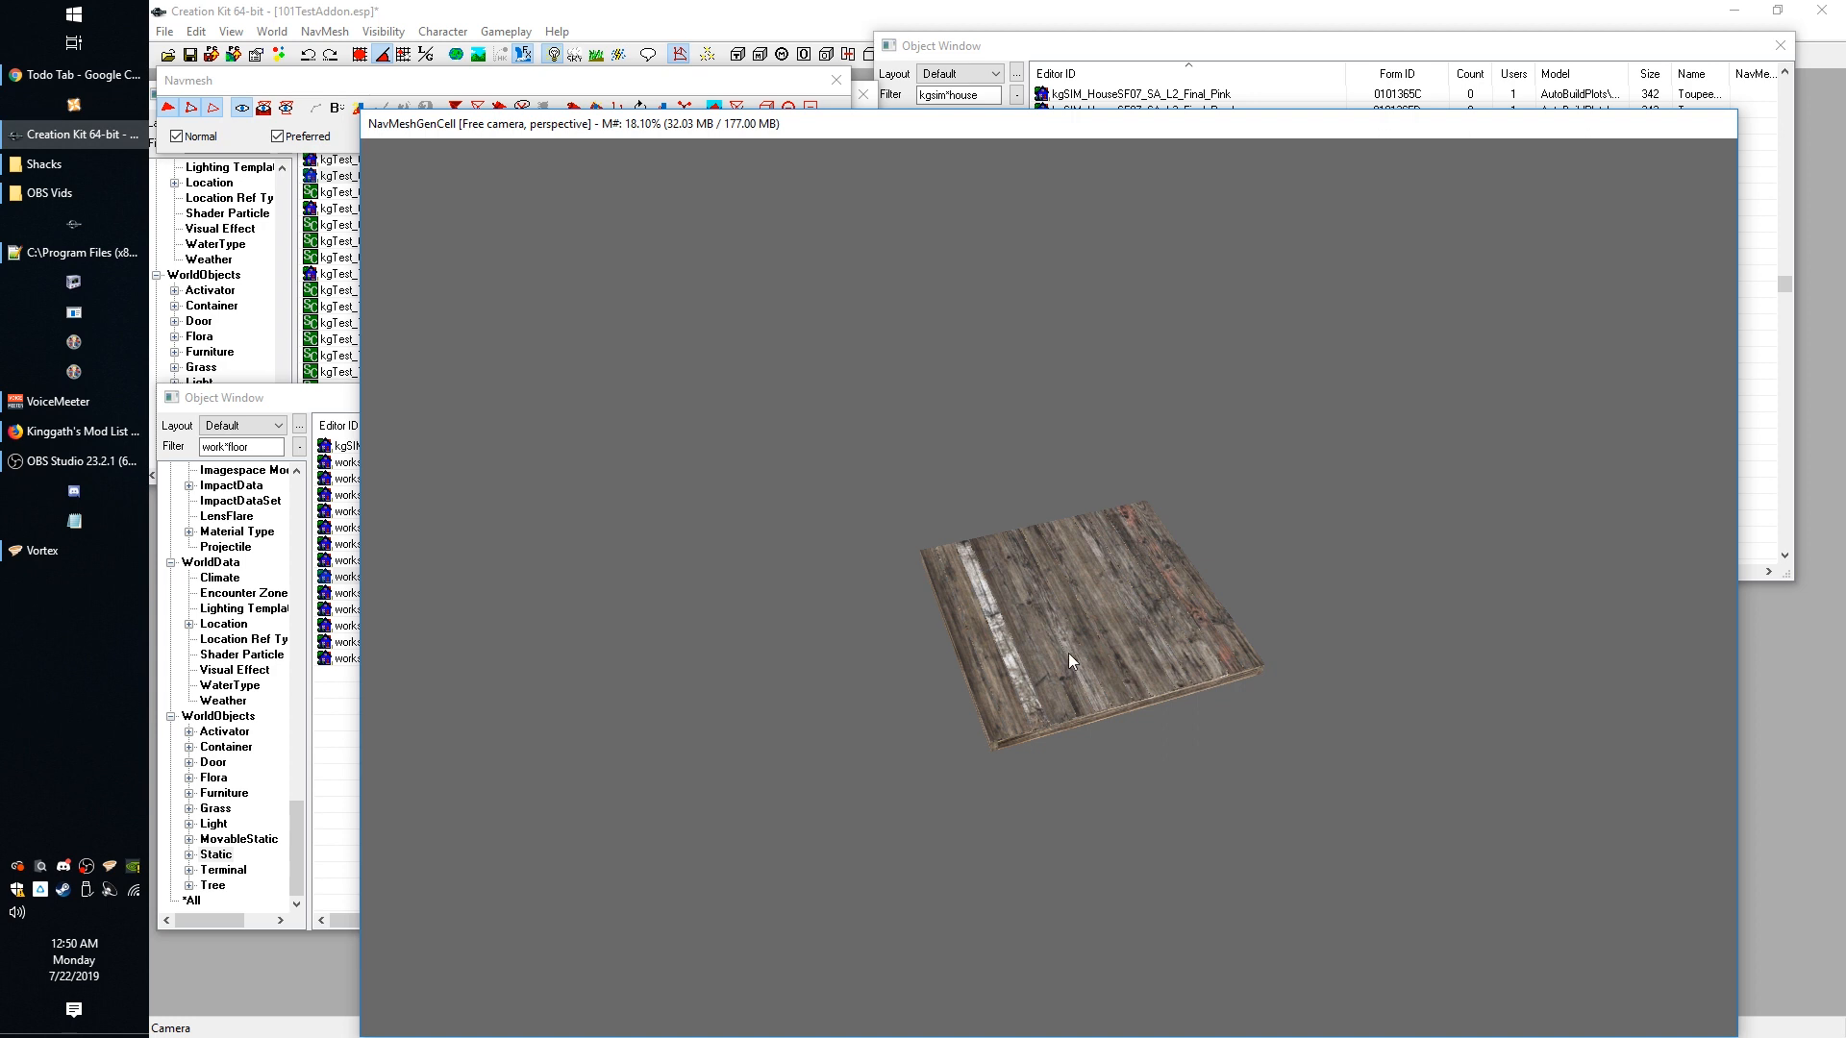
# Highlight the floor piece for navmeshing and run Generate Objects from the advanced navmesh generation options.
pyautogui.keyDown('alt'); pyautogui.click(1061, 571); pyautogui.keyUp('alt')
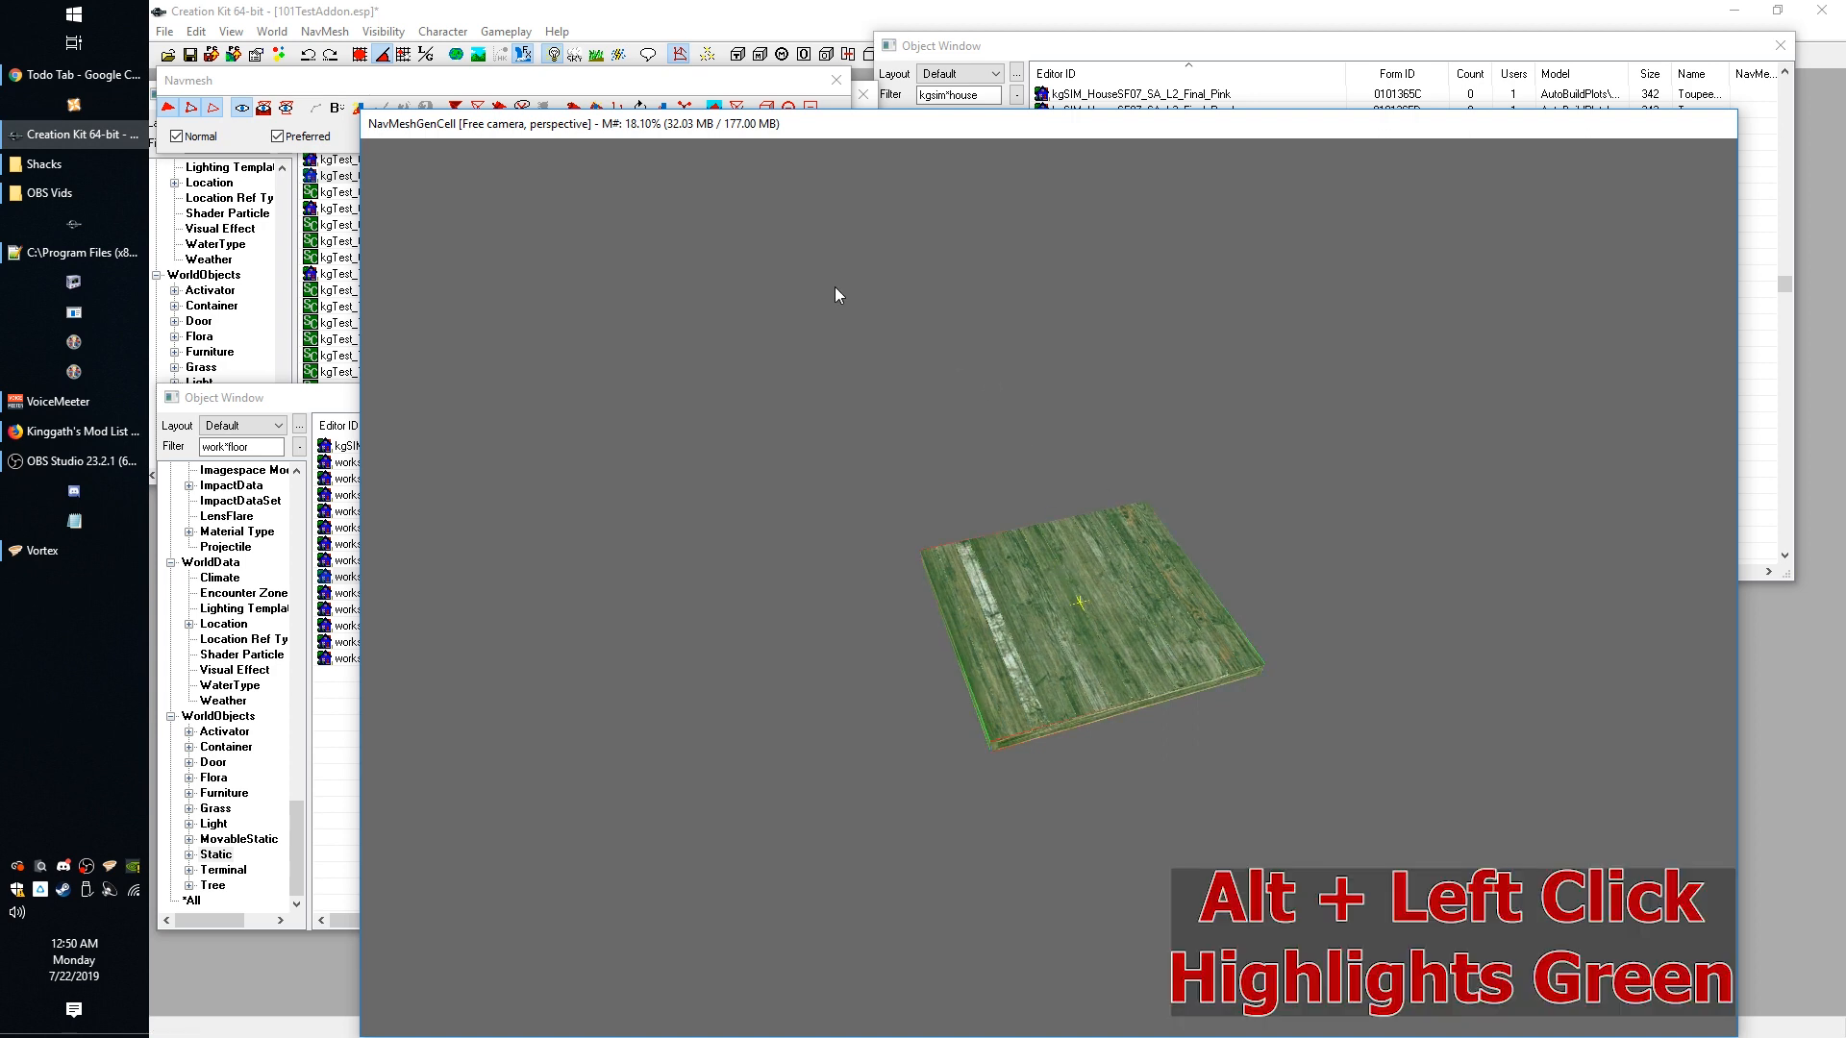
pyautogui.click(324, 31)
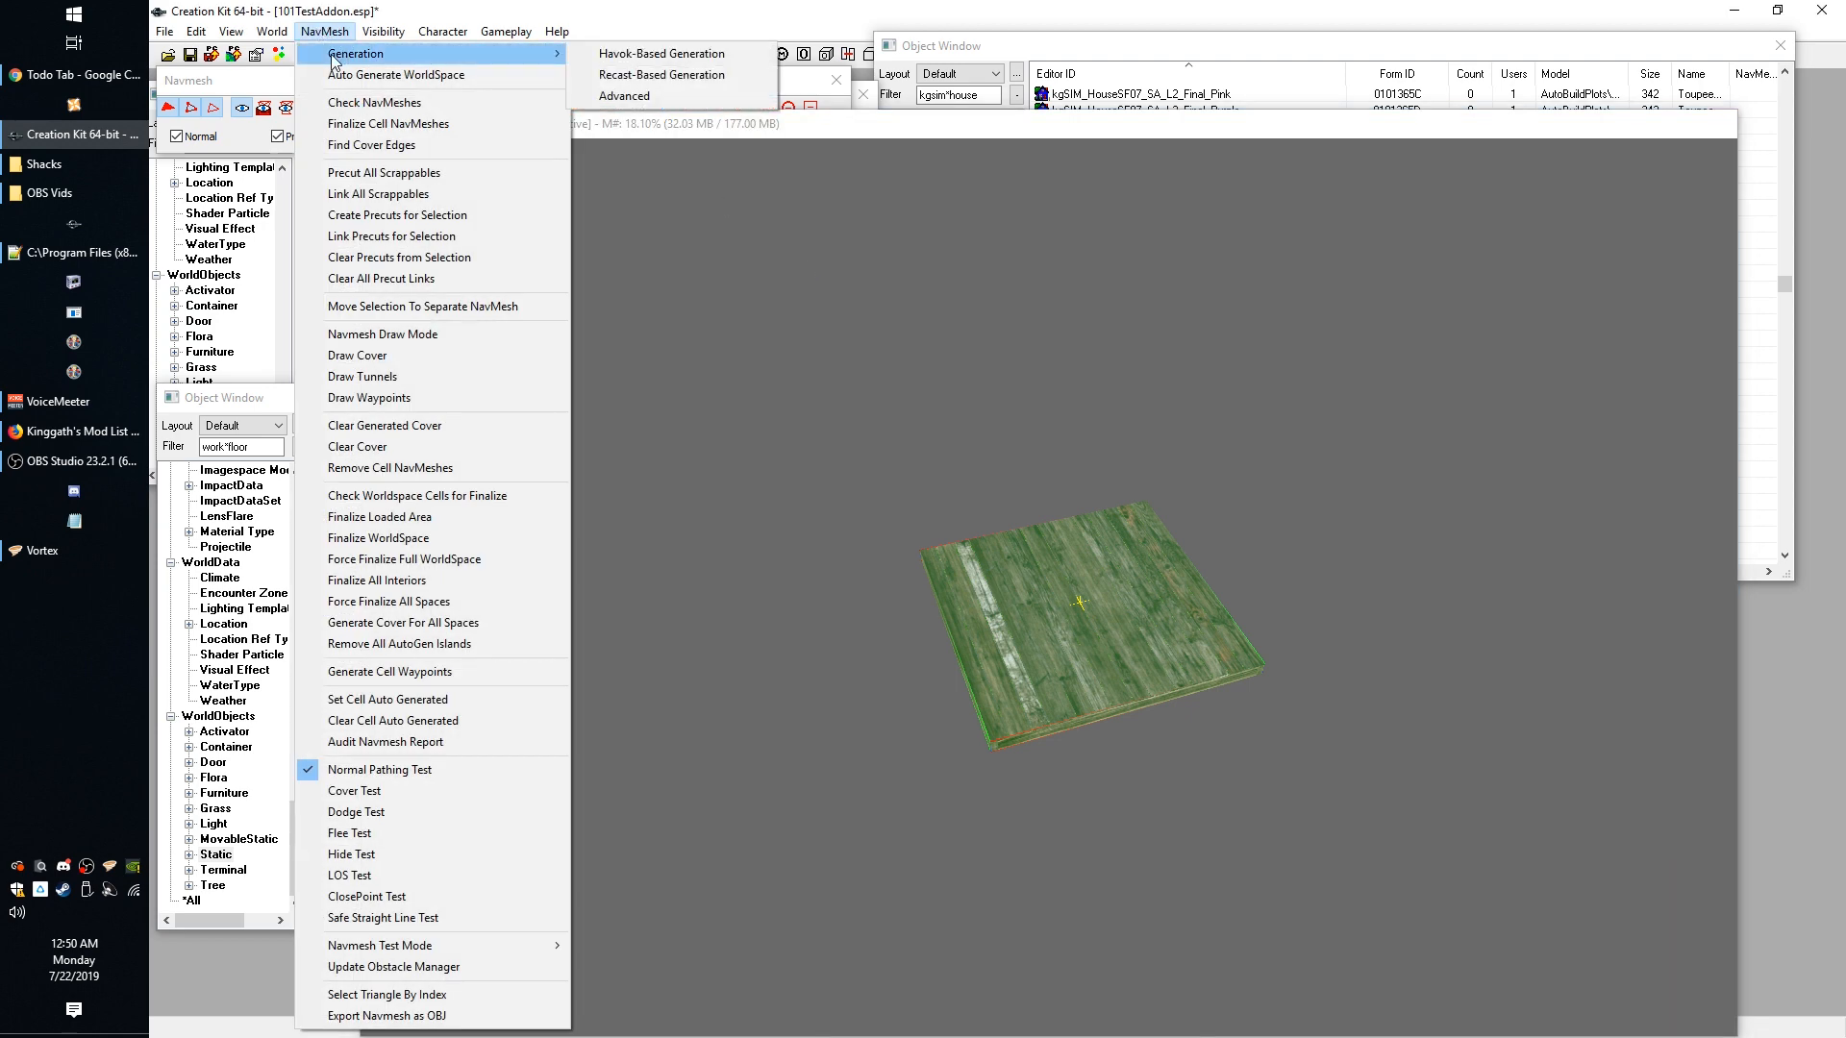
pyautogui.moveTo(323, 58)
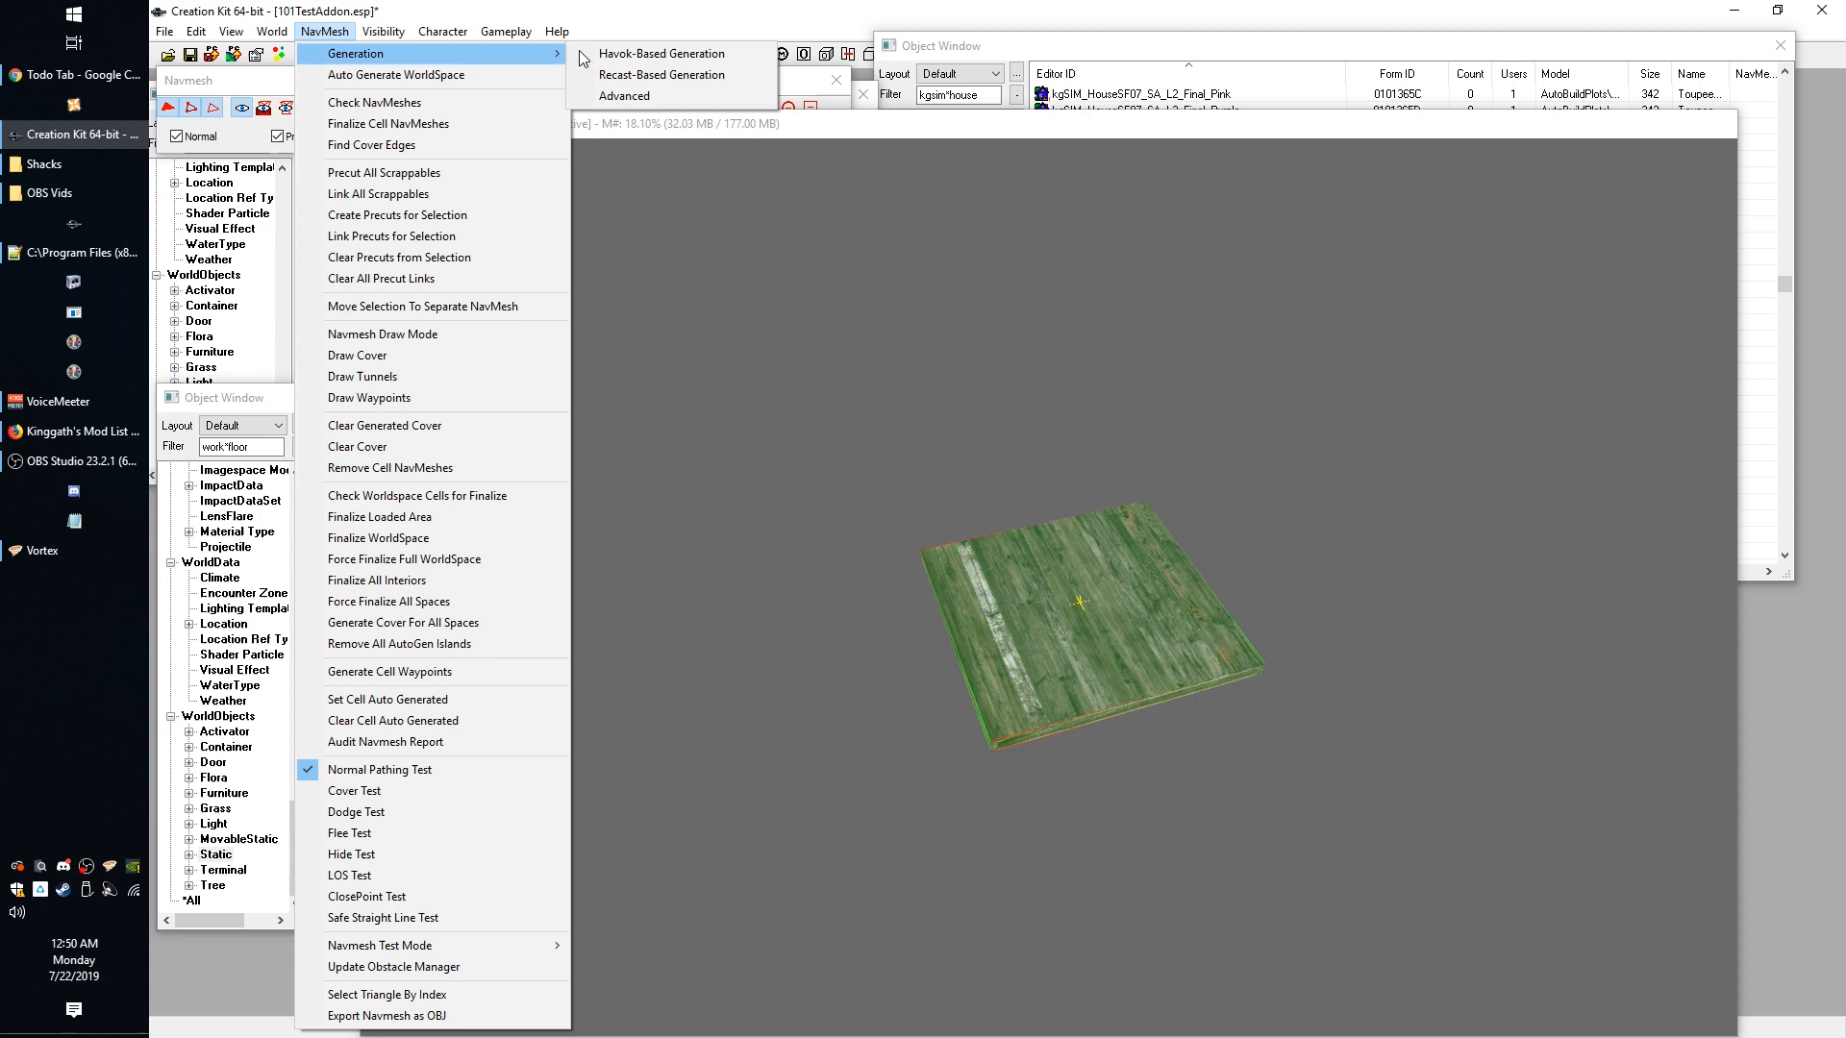
pyautogui.click(650, 98)
pyautogui.moveTo(575, 145); pyautogui.dragTo(549, 112)
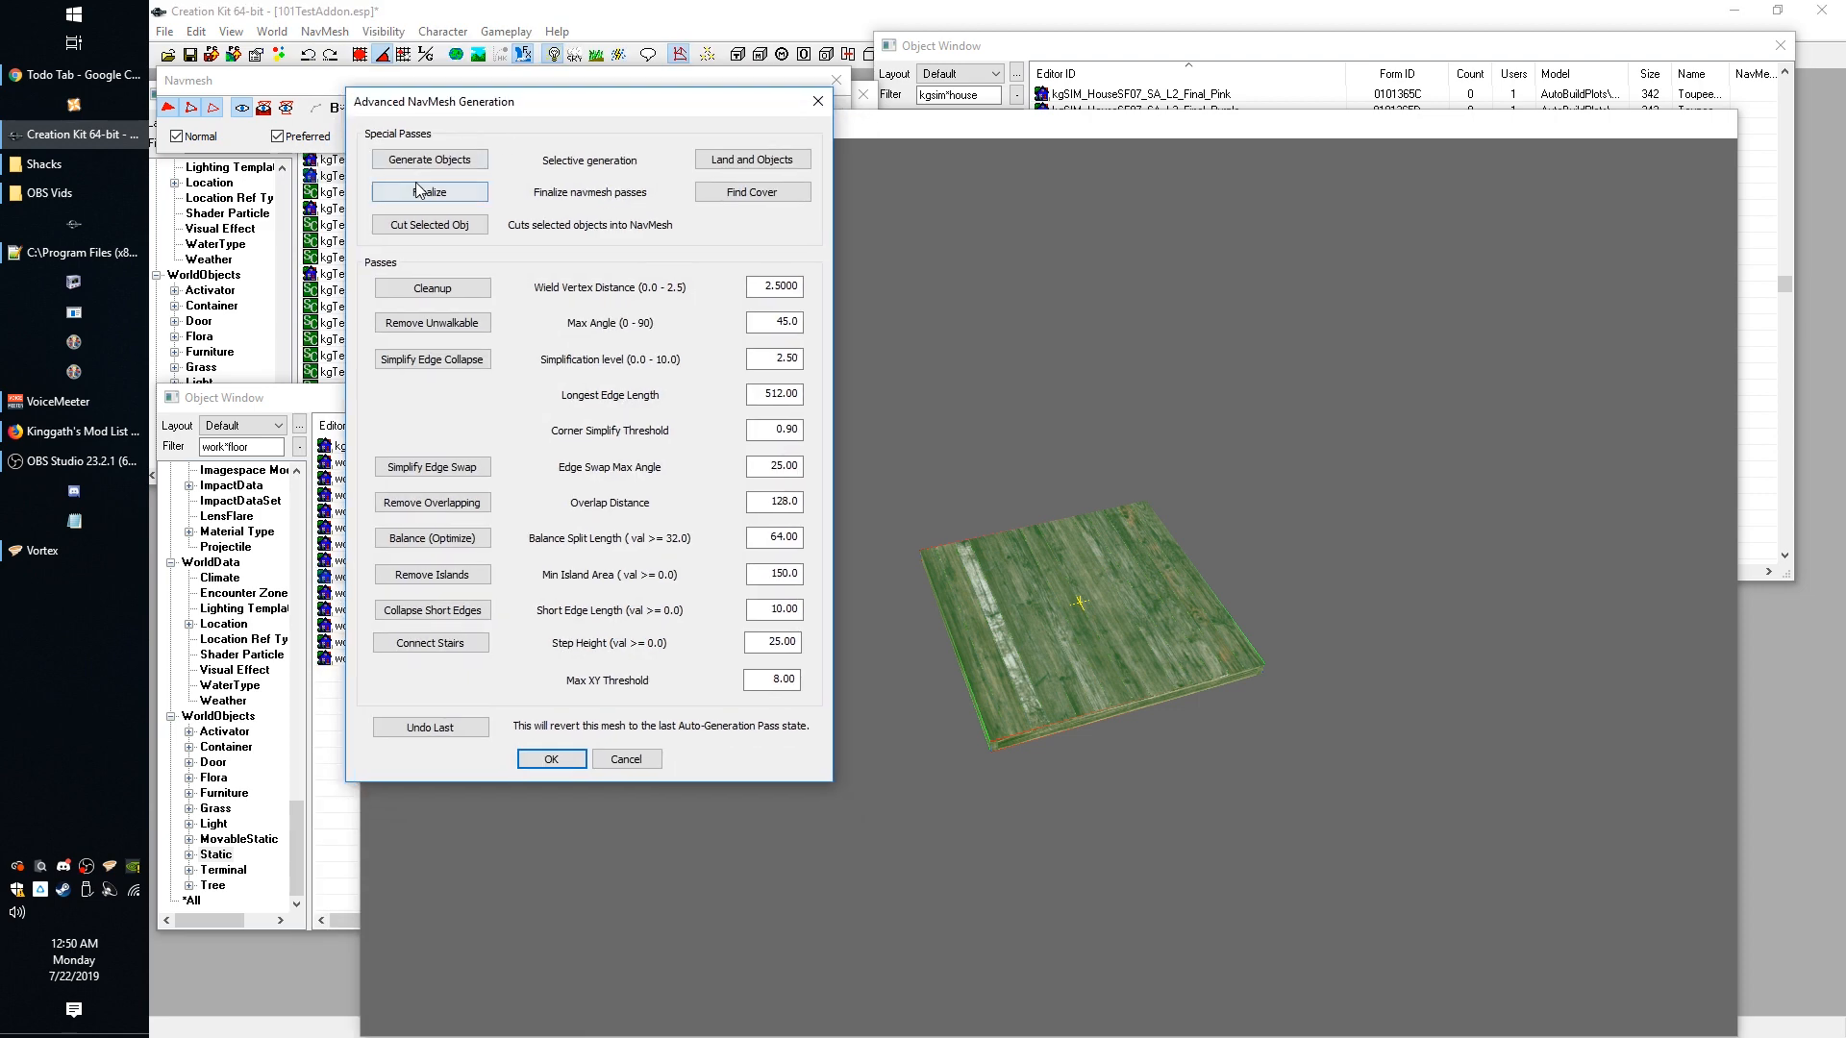
pyautogui.click(432, 160)
pyautogui.click(1001, 130)
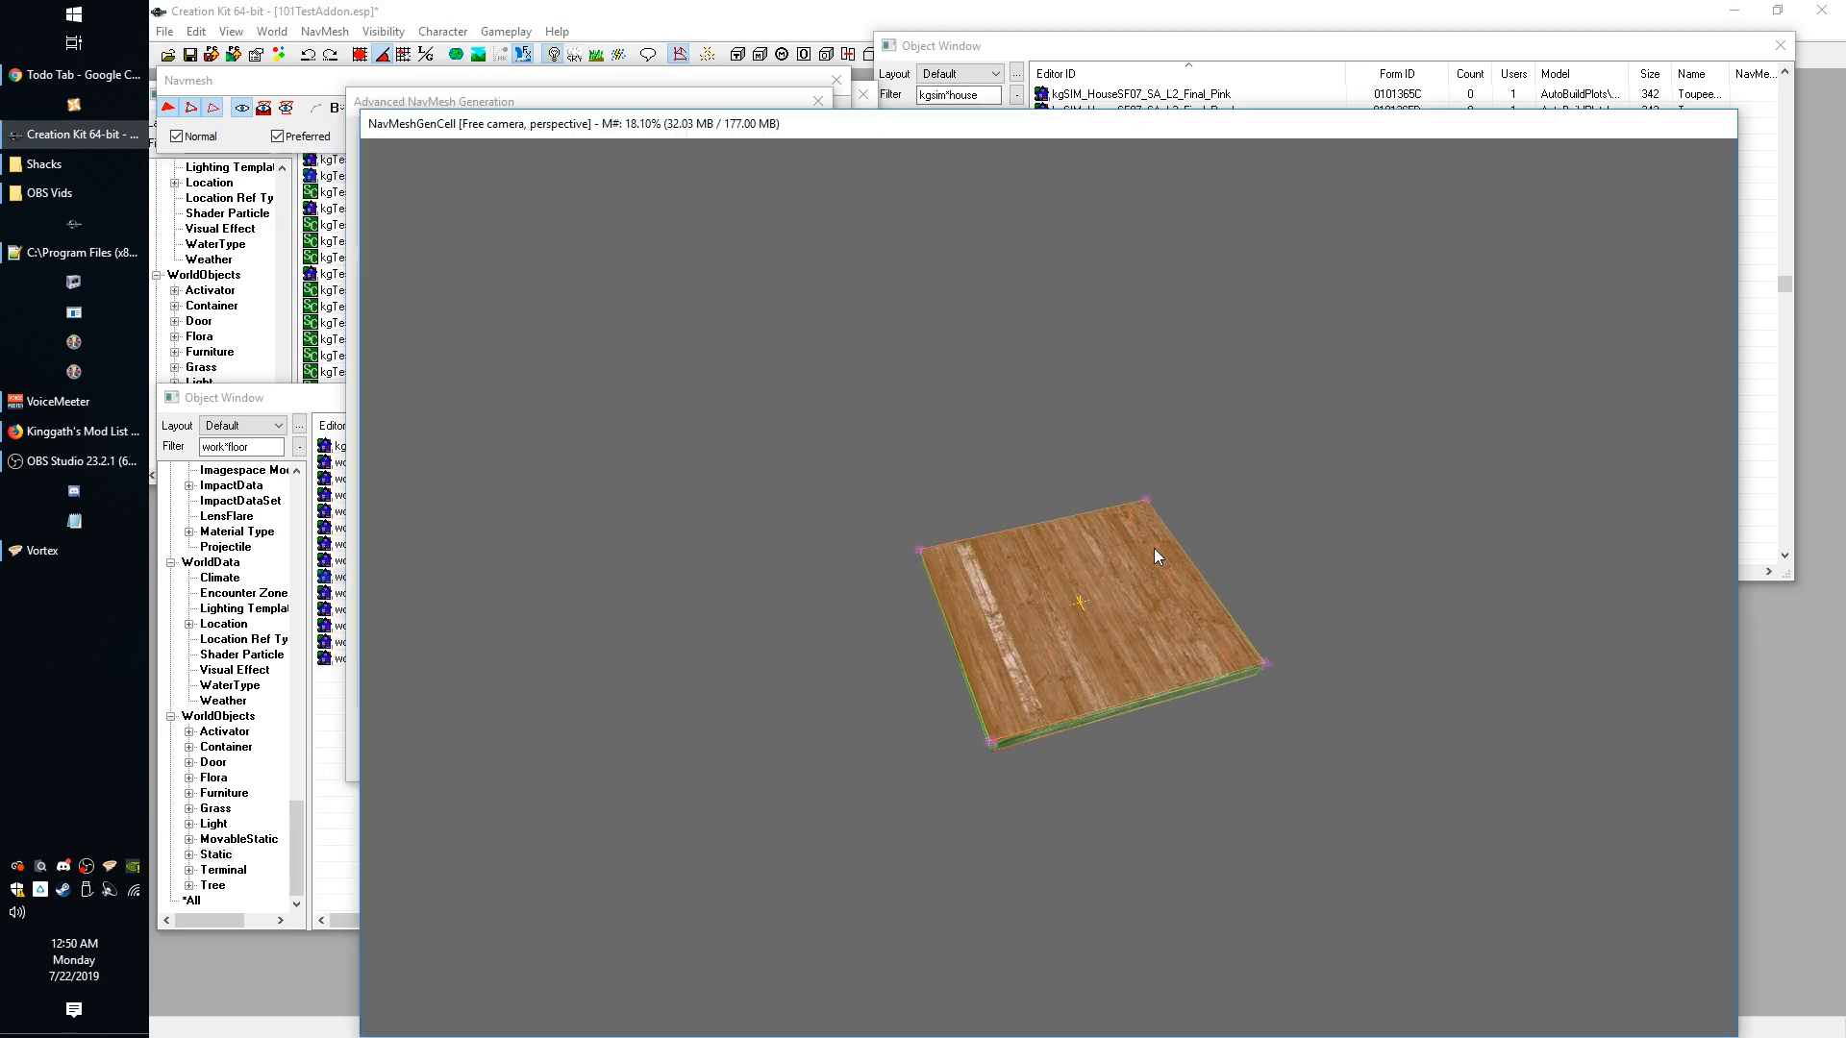
# Examine the navmesh triangles and corner vertices on the floor piece from above and at an angle.
pyautogui.click(1181, 600)
pyautogui.keyDown('shift'); pyautogui.moveTo(1175, 610); pyautogui.dragTo(1130, 686, button='middle'); pyautogui.keyUp('shift')
pyautogui.click(1219, 387)
pyautogui.keyDown('shift'); pyautogui.moveTo(1220, 387); pyautogui.dragTo(1227, 388, button='middle'); pyautogui.keyUp('shift')
pyautogui.keyDown('shift'); pyautogui.moveTo(1365, 684); pyautogui.dragTo(859, 501, button='middle'); pyautogui.keyUp('shift')
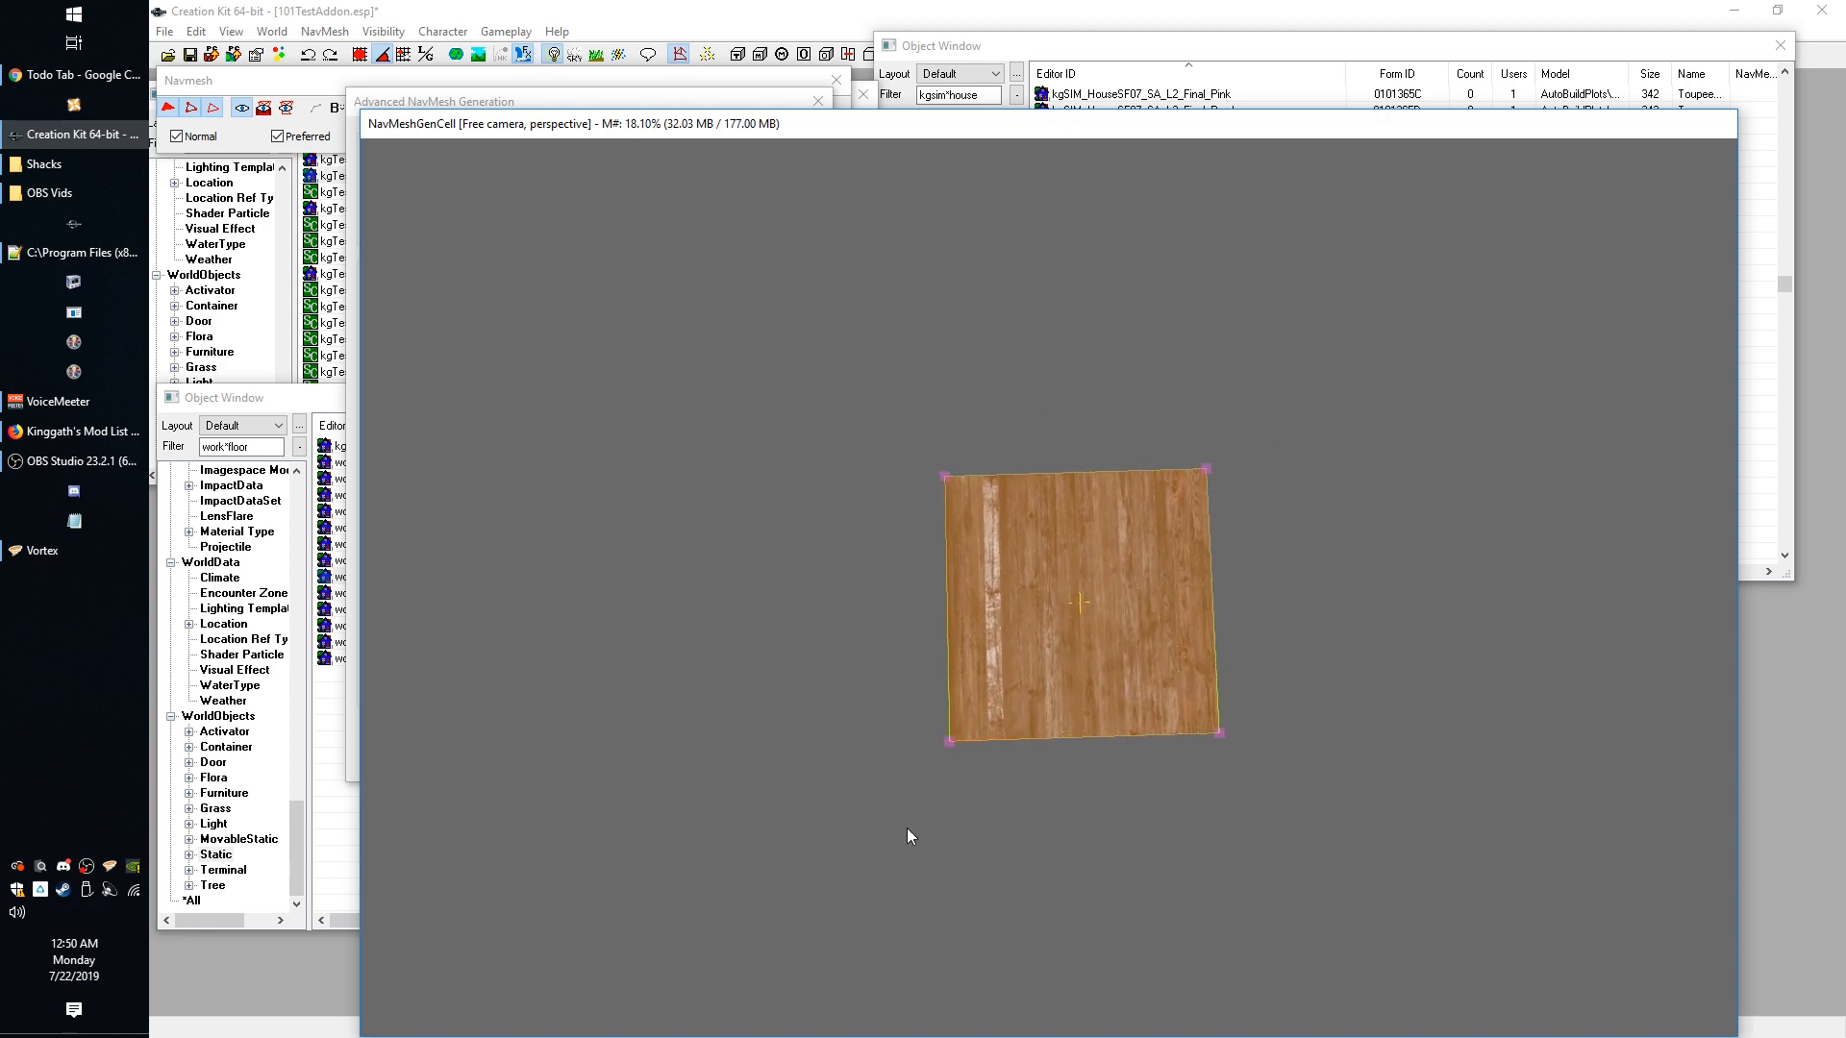
pyautogui.keyDown('shift'); pyautogui.moveTo(1153, 799); pyautogui.dragTo(1580, 785, button='middle'); pyautogui.keyUp('shift')
pyautogui.scroll(2, 1157, 811)
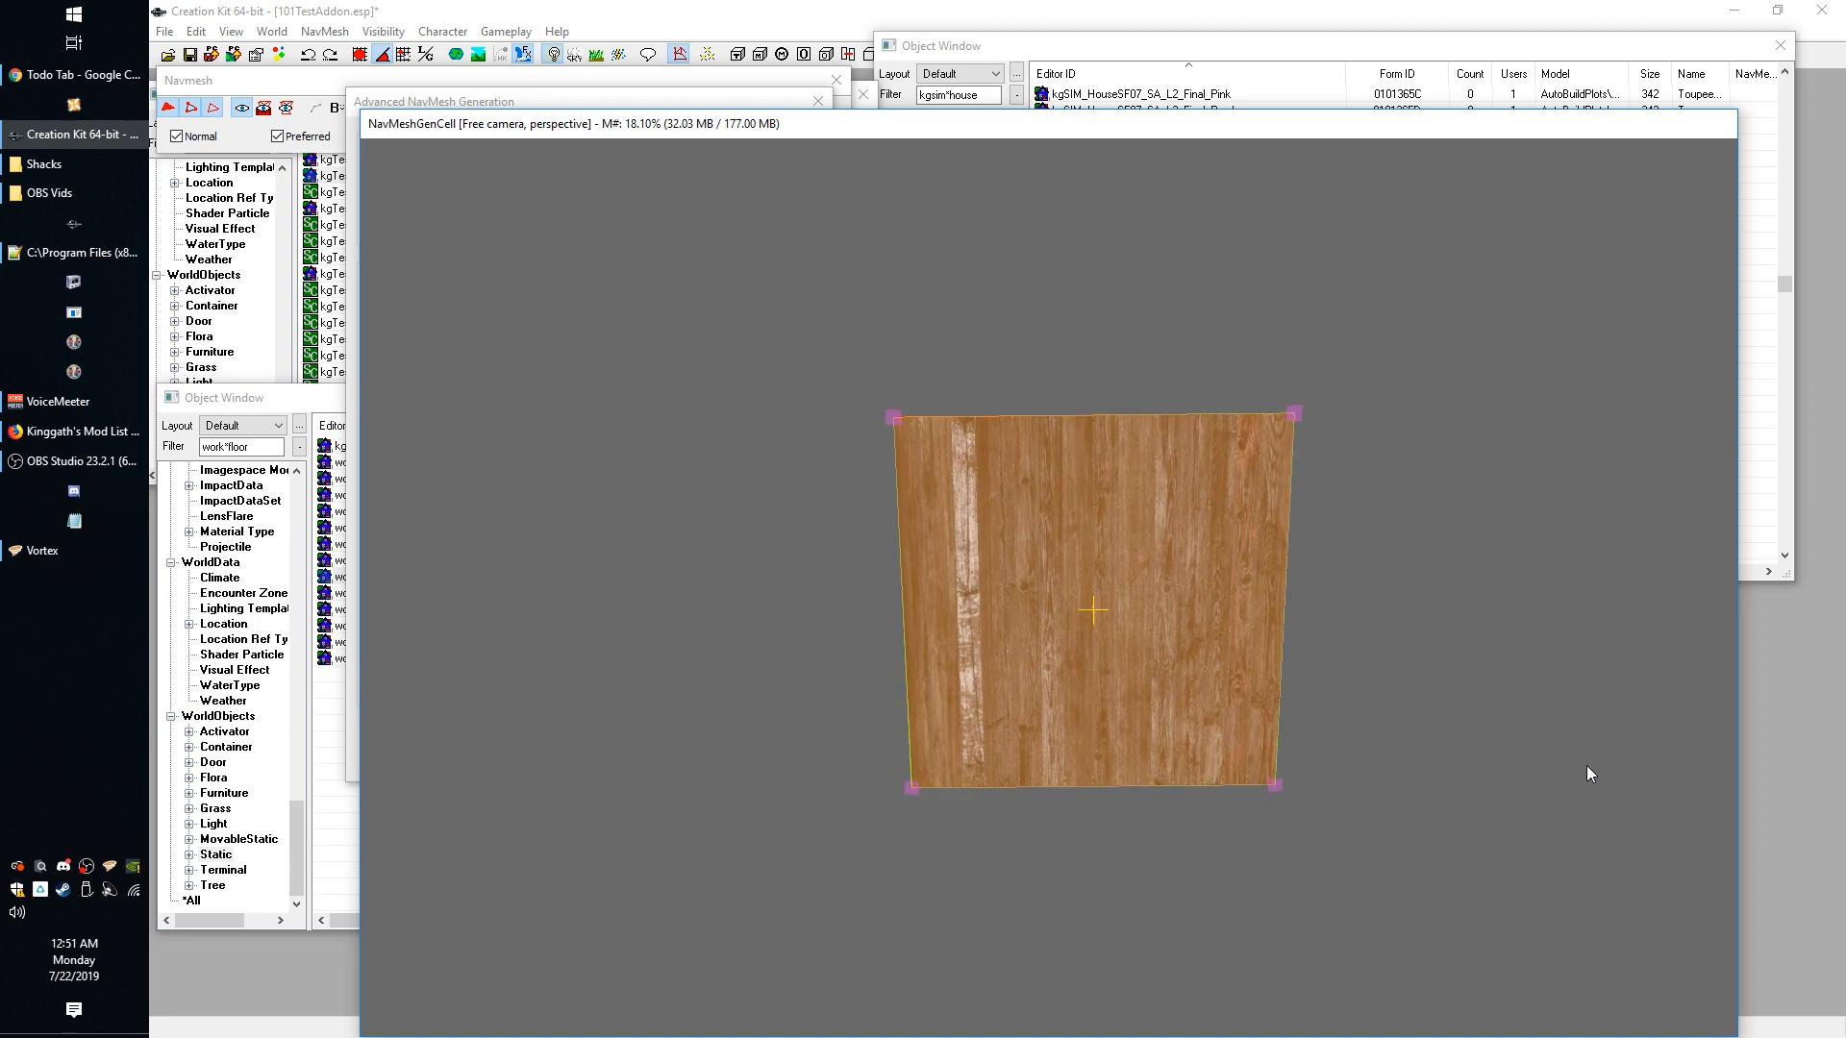
pyautogui.scroll(-3, 1469, 645)
pyautogui.keyDown('shift'); pyautogui.moveTo(1409, 597); pyautogui.dragTo(1406, 550, button='middle'); pyautogui.keyUp('shift')
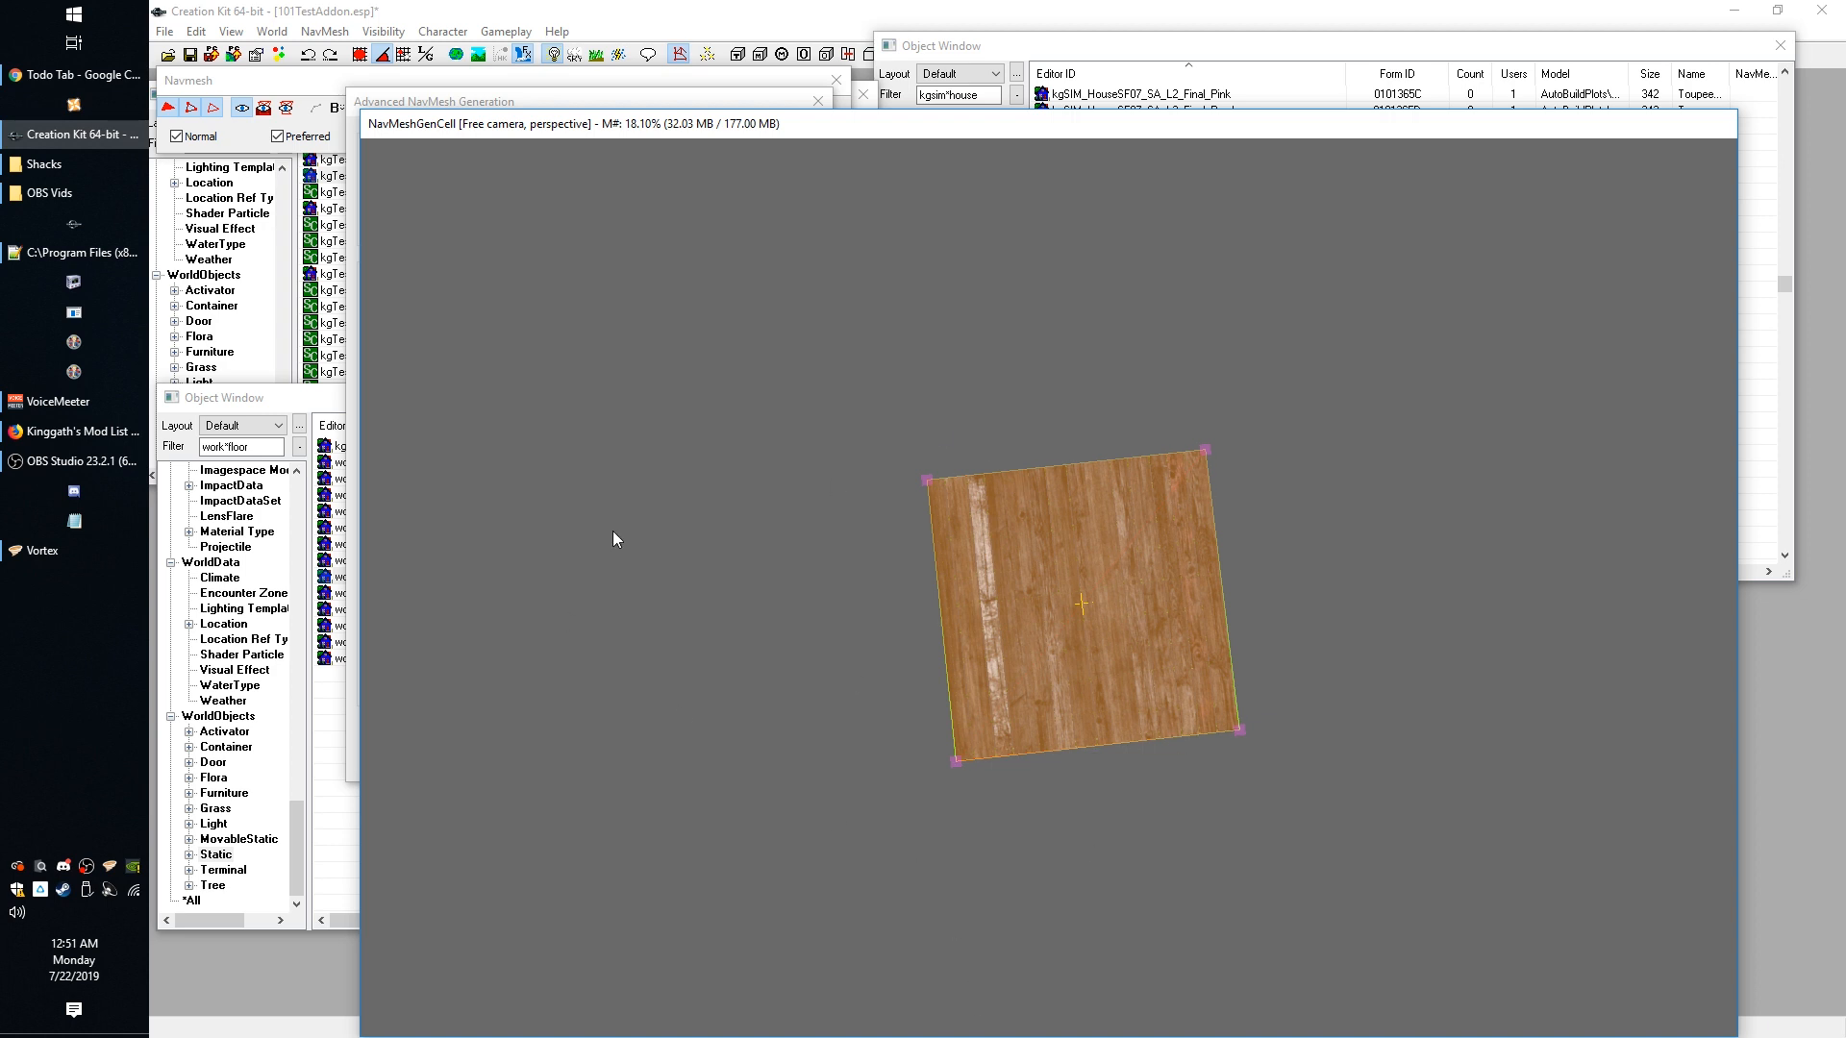
# Arrange the generation dialog and render view side by side, and finalize the floor piece's navmesh.
pyautogui.moveTo(481, 106); pyautogui.dragTo(421, 96)
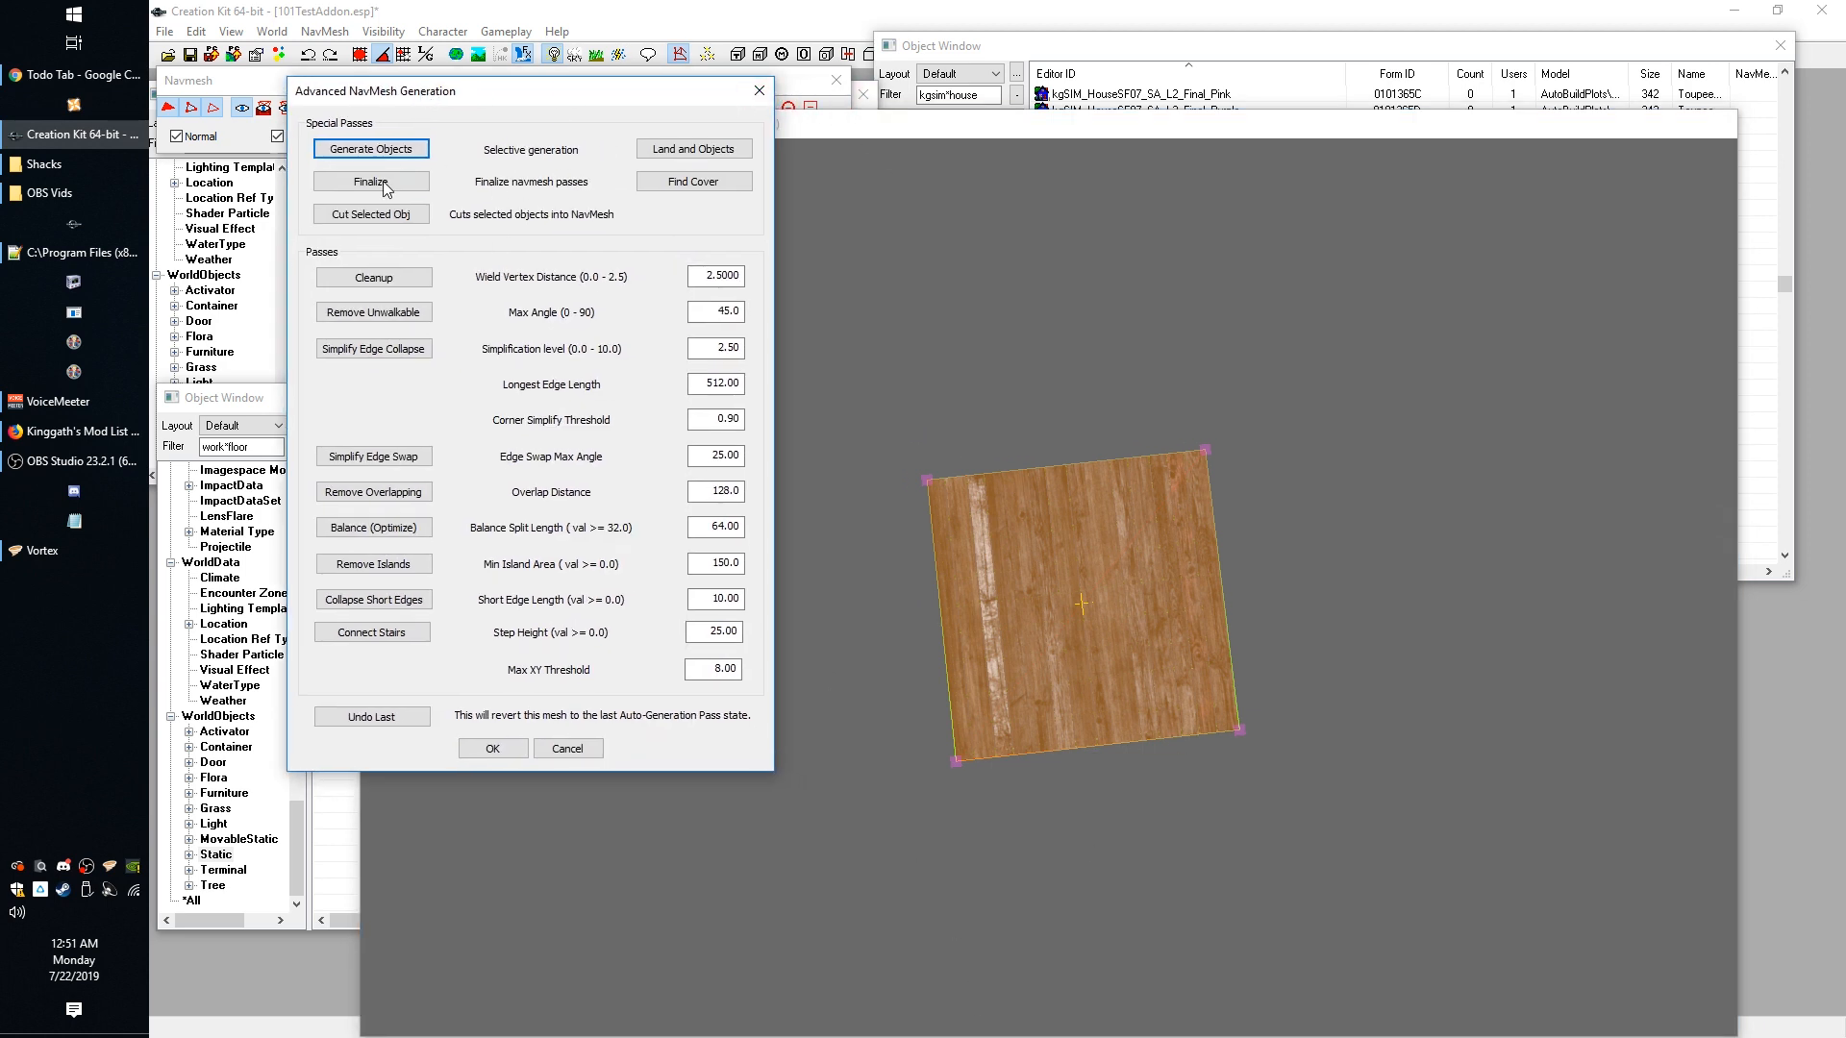
pyautogui.click(963, 127)
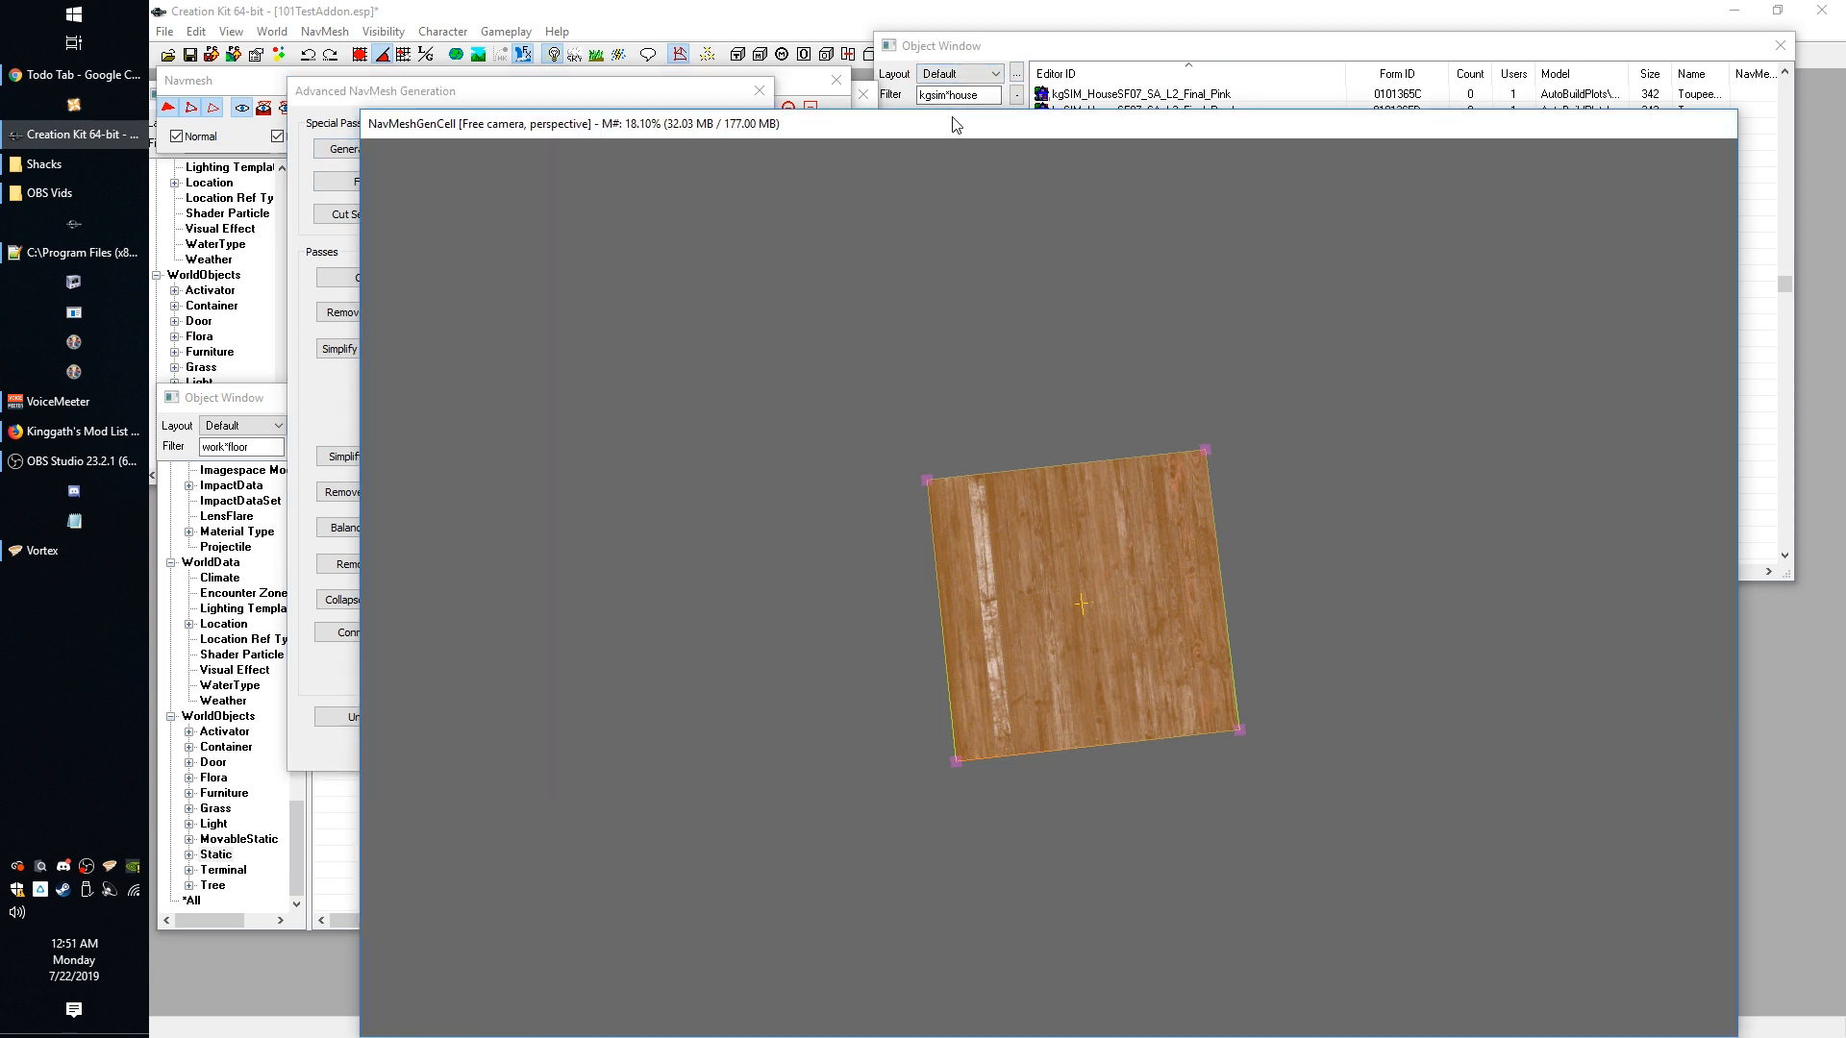
pyautogui.moveTo(1001, 132); pyautogui.dragTo(985, 147)
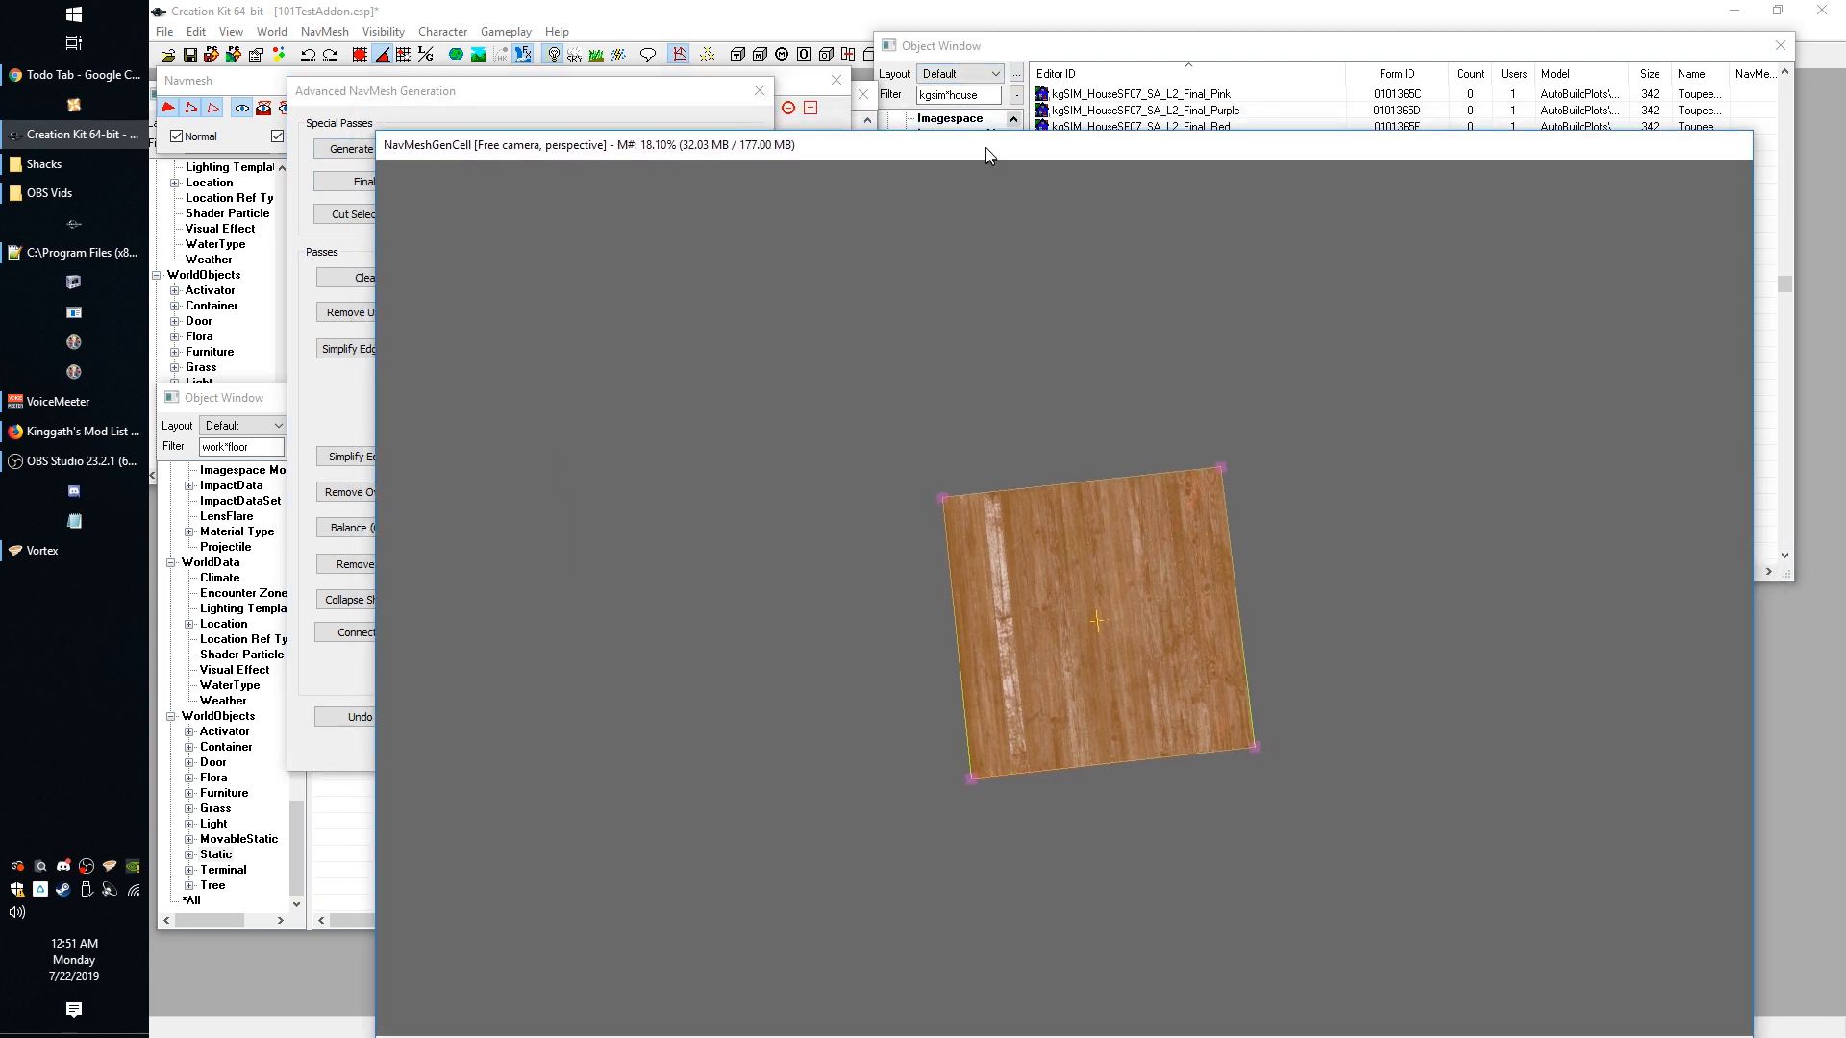
pyautogui.click(528, 97)
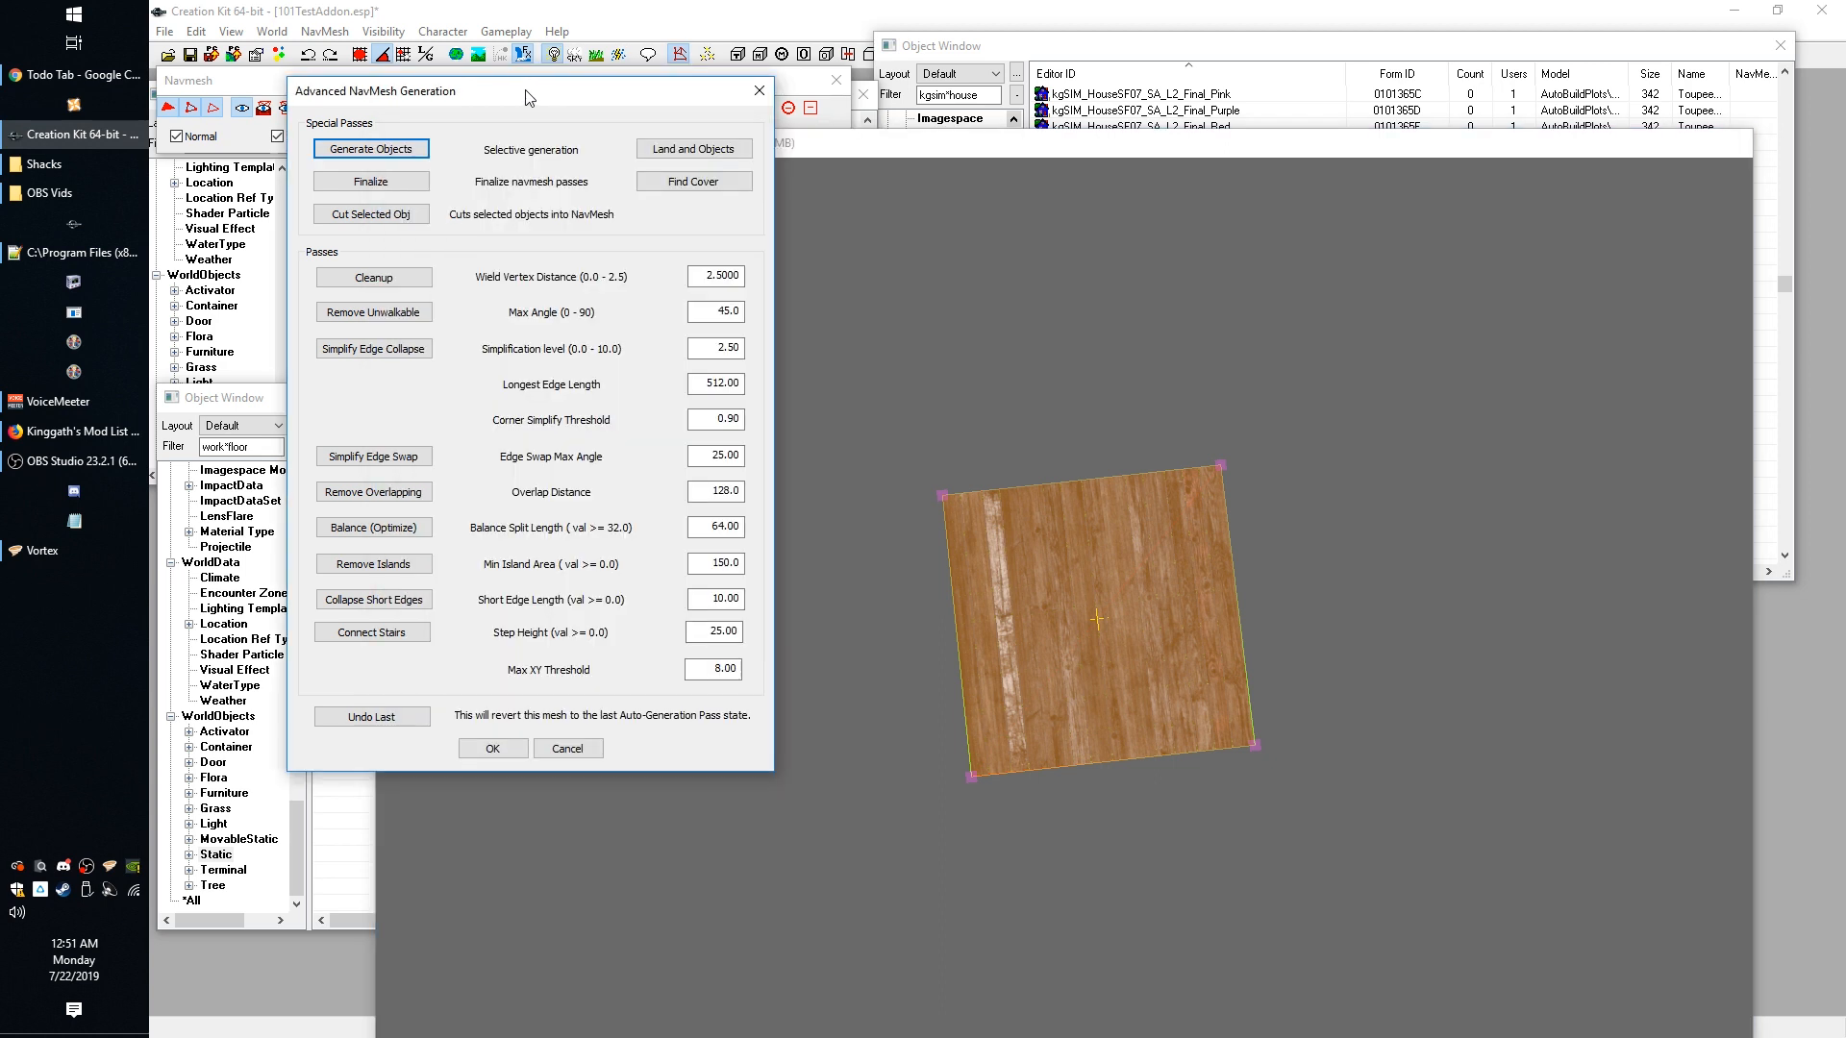
pyautogui.keyDown('shift'); pyautogui.moveTo(969, 335); pyautogui.dragTo(954, 323, button='middle'); pyautogui.keyUp('shift')
pyautogui.scroll(4, 1168, 315)
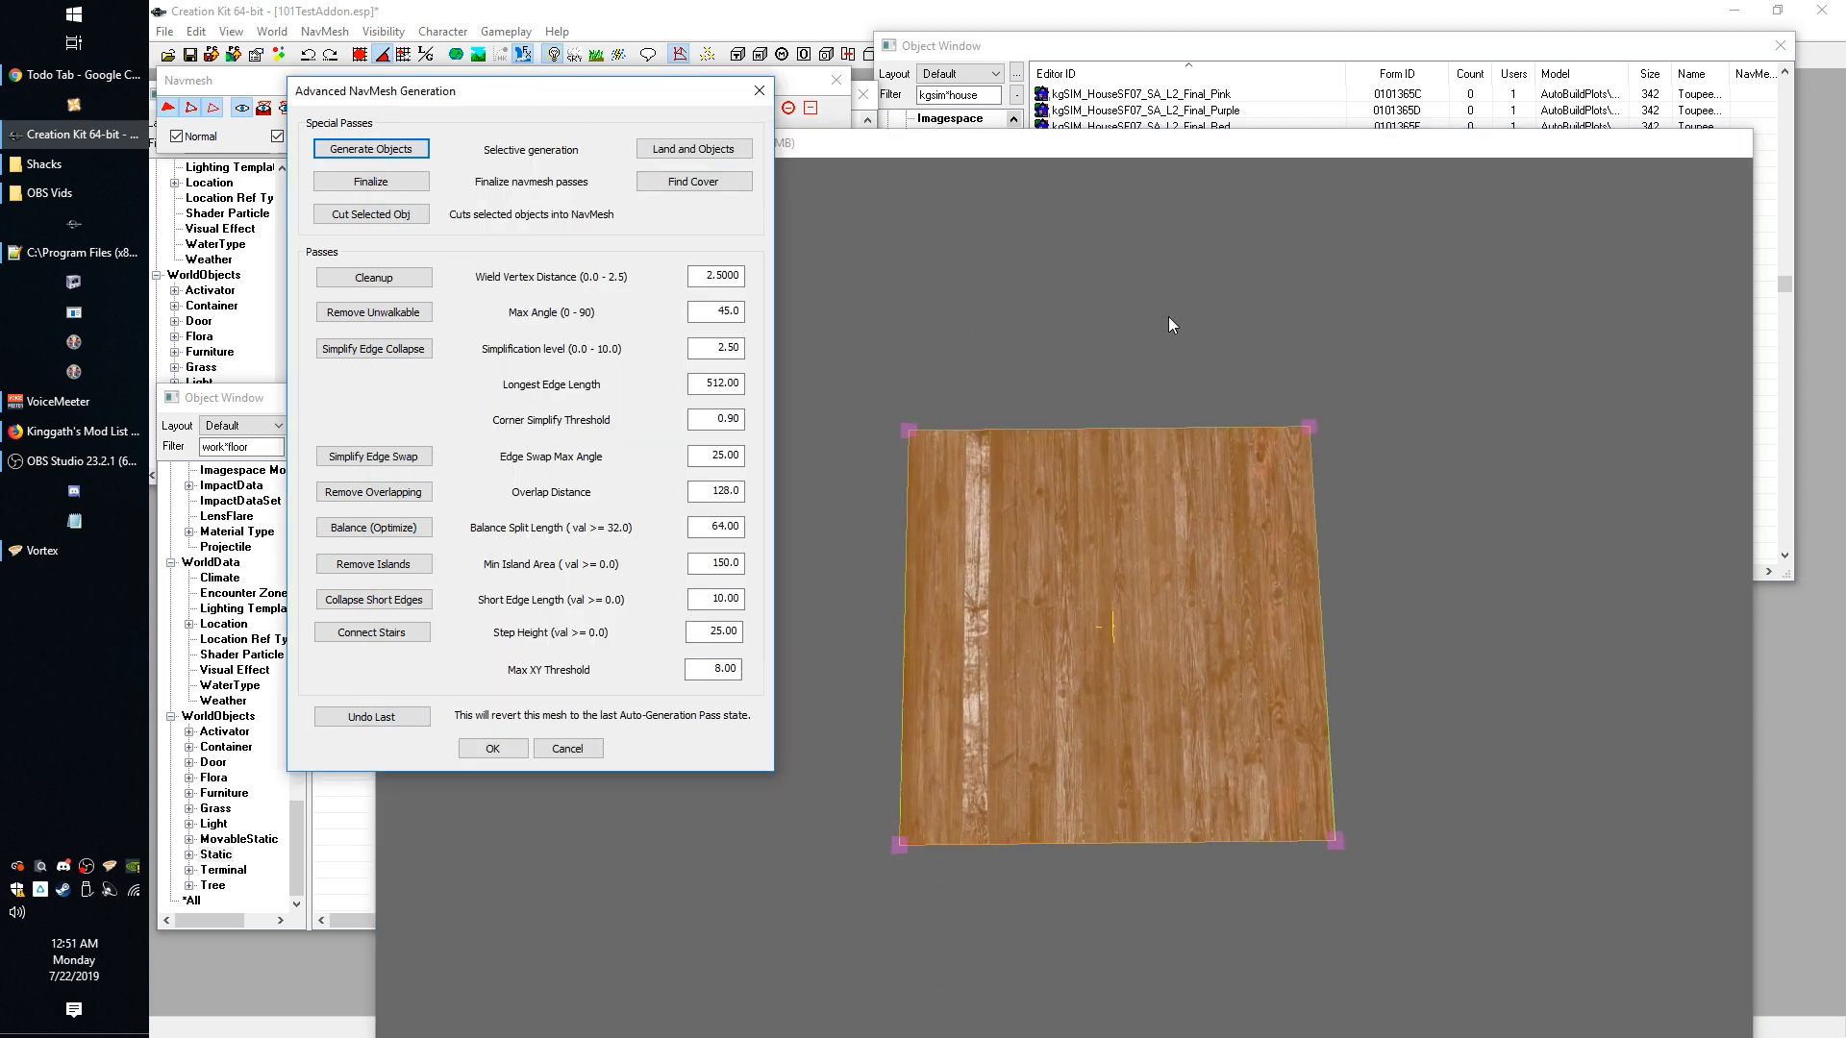
pyautogui.moveTo(1168, 316)
pyautogui.keyDown('shift'); pyautogui.mouseDown(button='middle')
pyautogui.moveTo(1145, 292)
pyautogui.moveTo(1152, 329)
pyautogui.mouseUp(button='middle'); pyautogui.keyUp('shift')
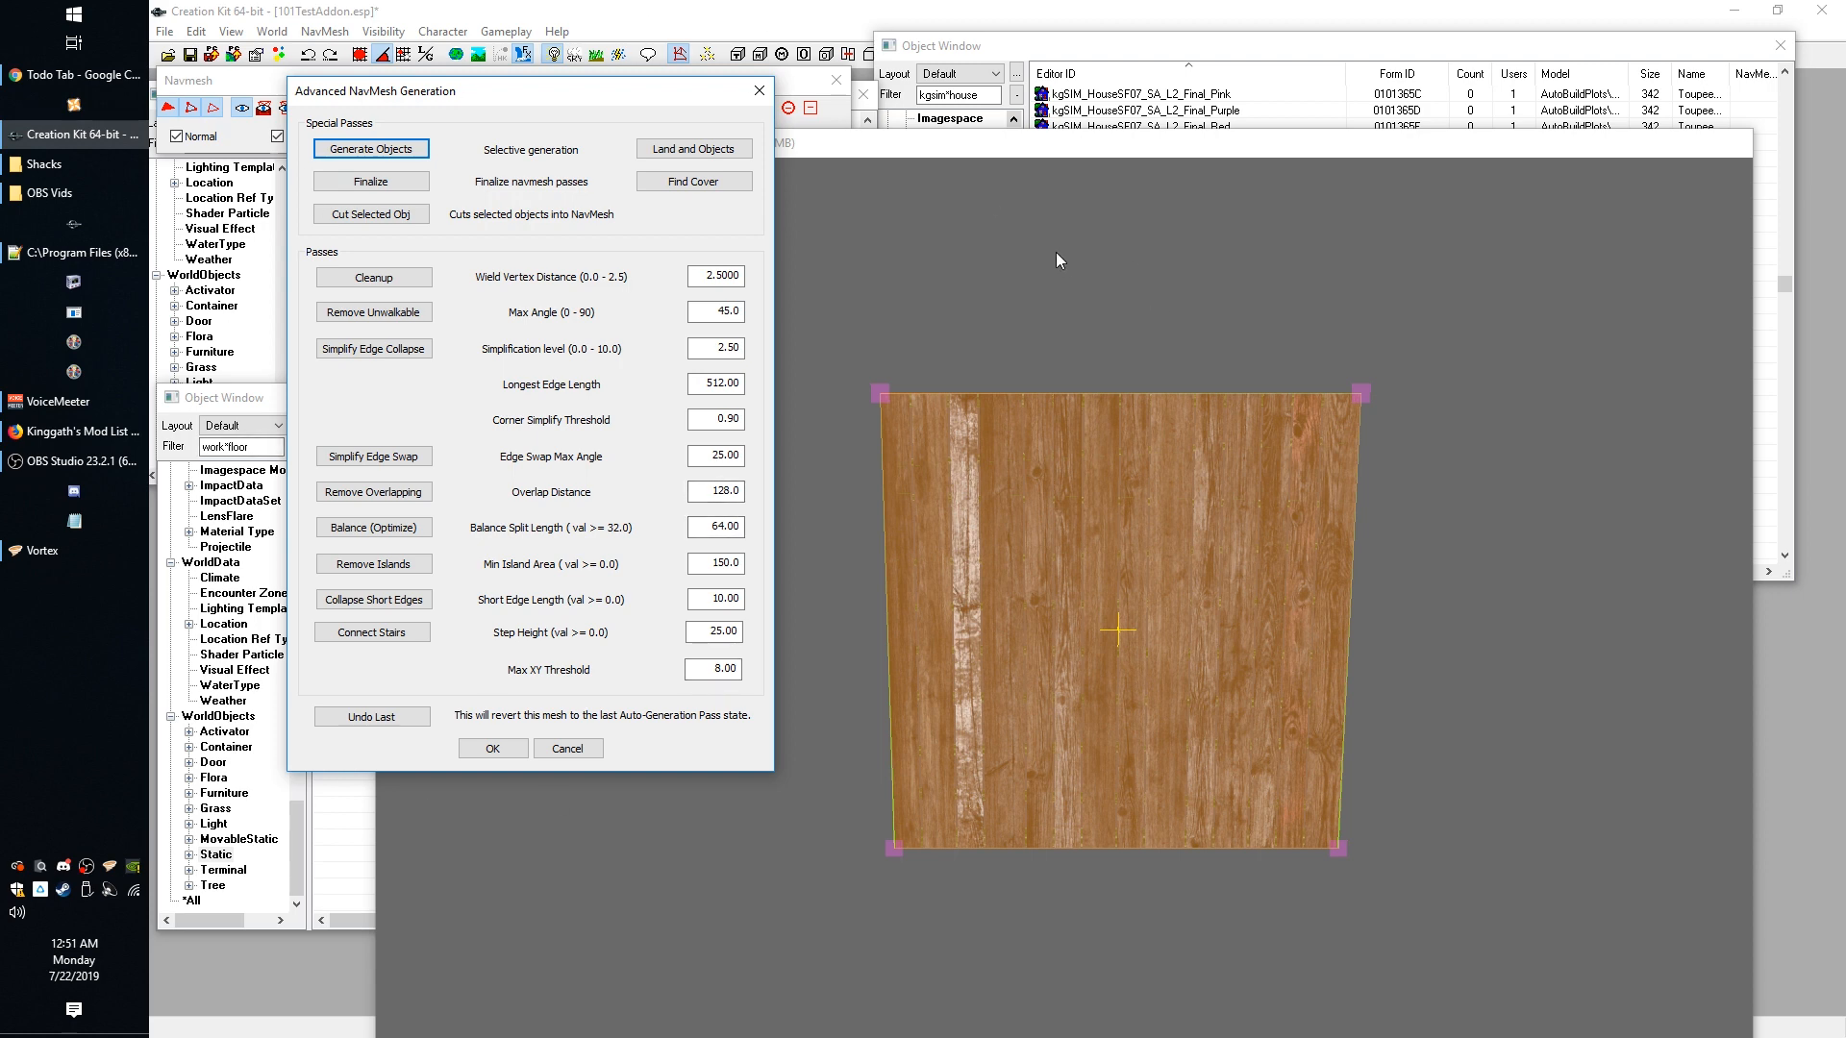
pyautogui.scroll(3, 1056, 252)
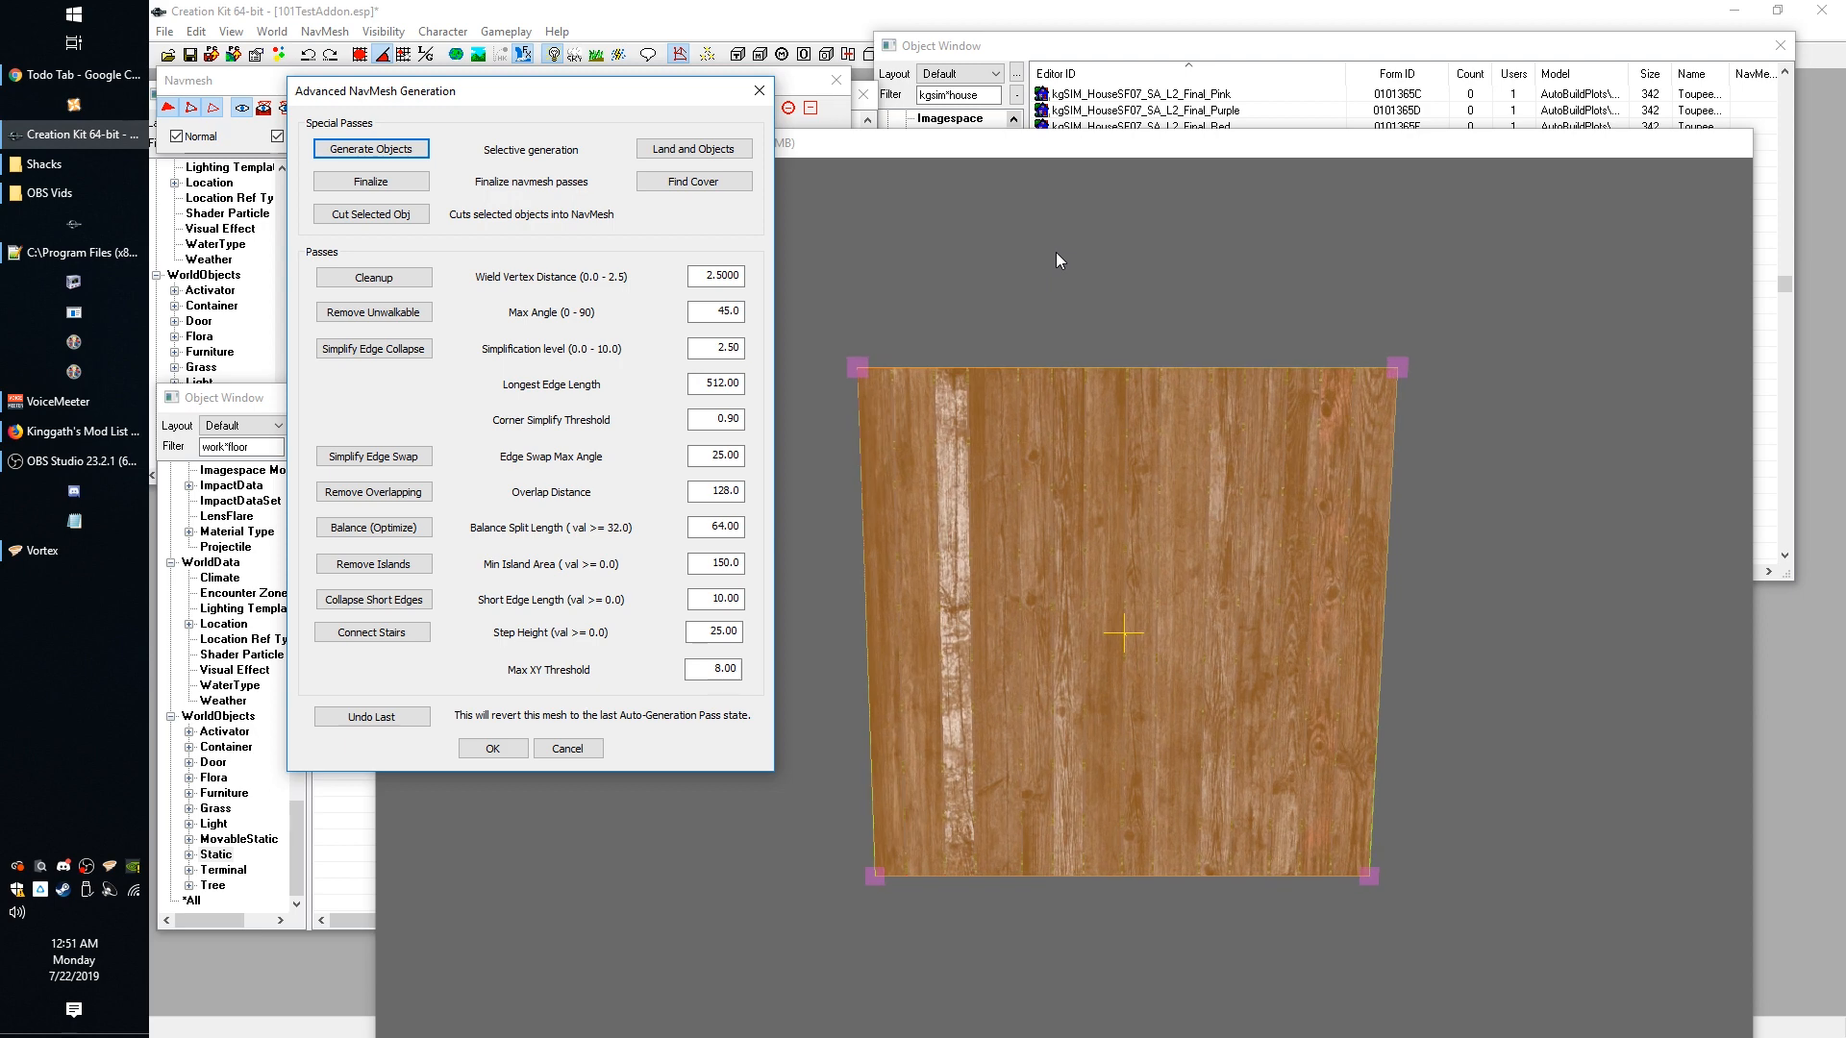
pyautogui.keyDown('shift'); pyautogui.moveTo(1055, 254); pyautogui.dragTo(1055, 237, button='middle'); pyautogui.keyUp('shift')
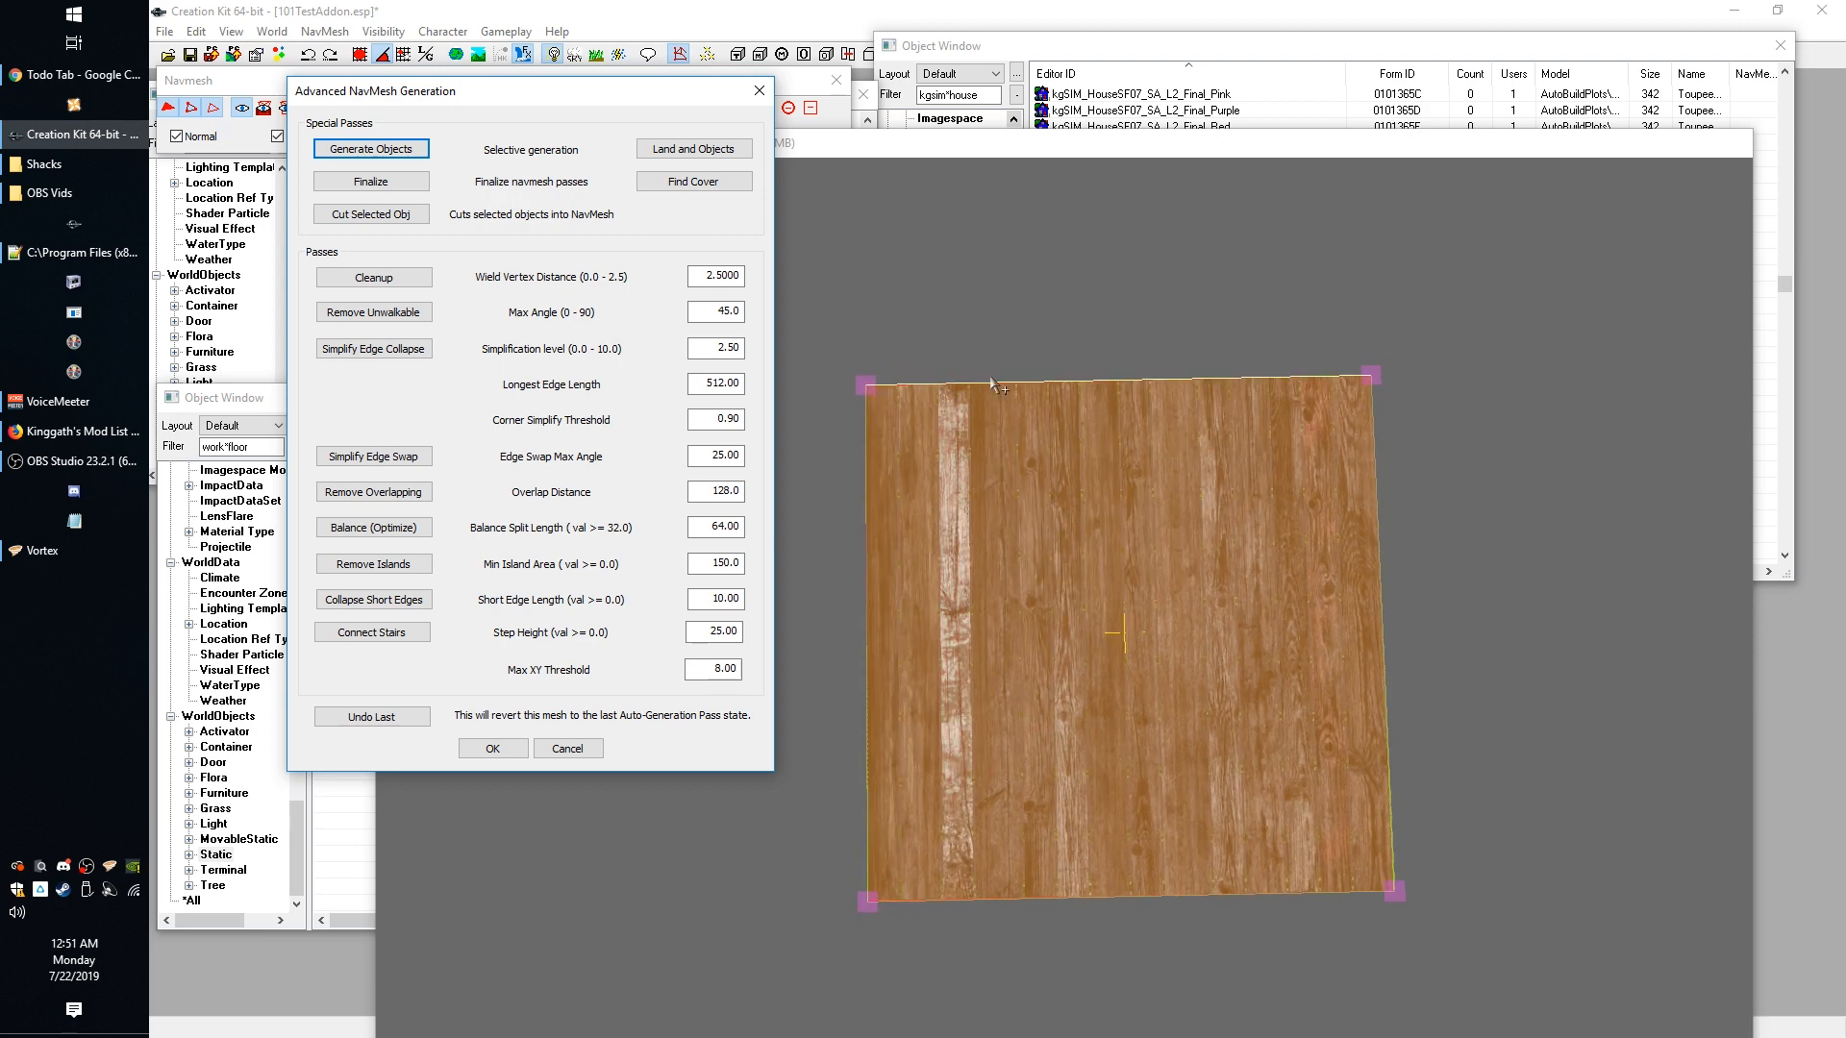
pyautogui.click(371, 182)
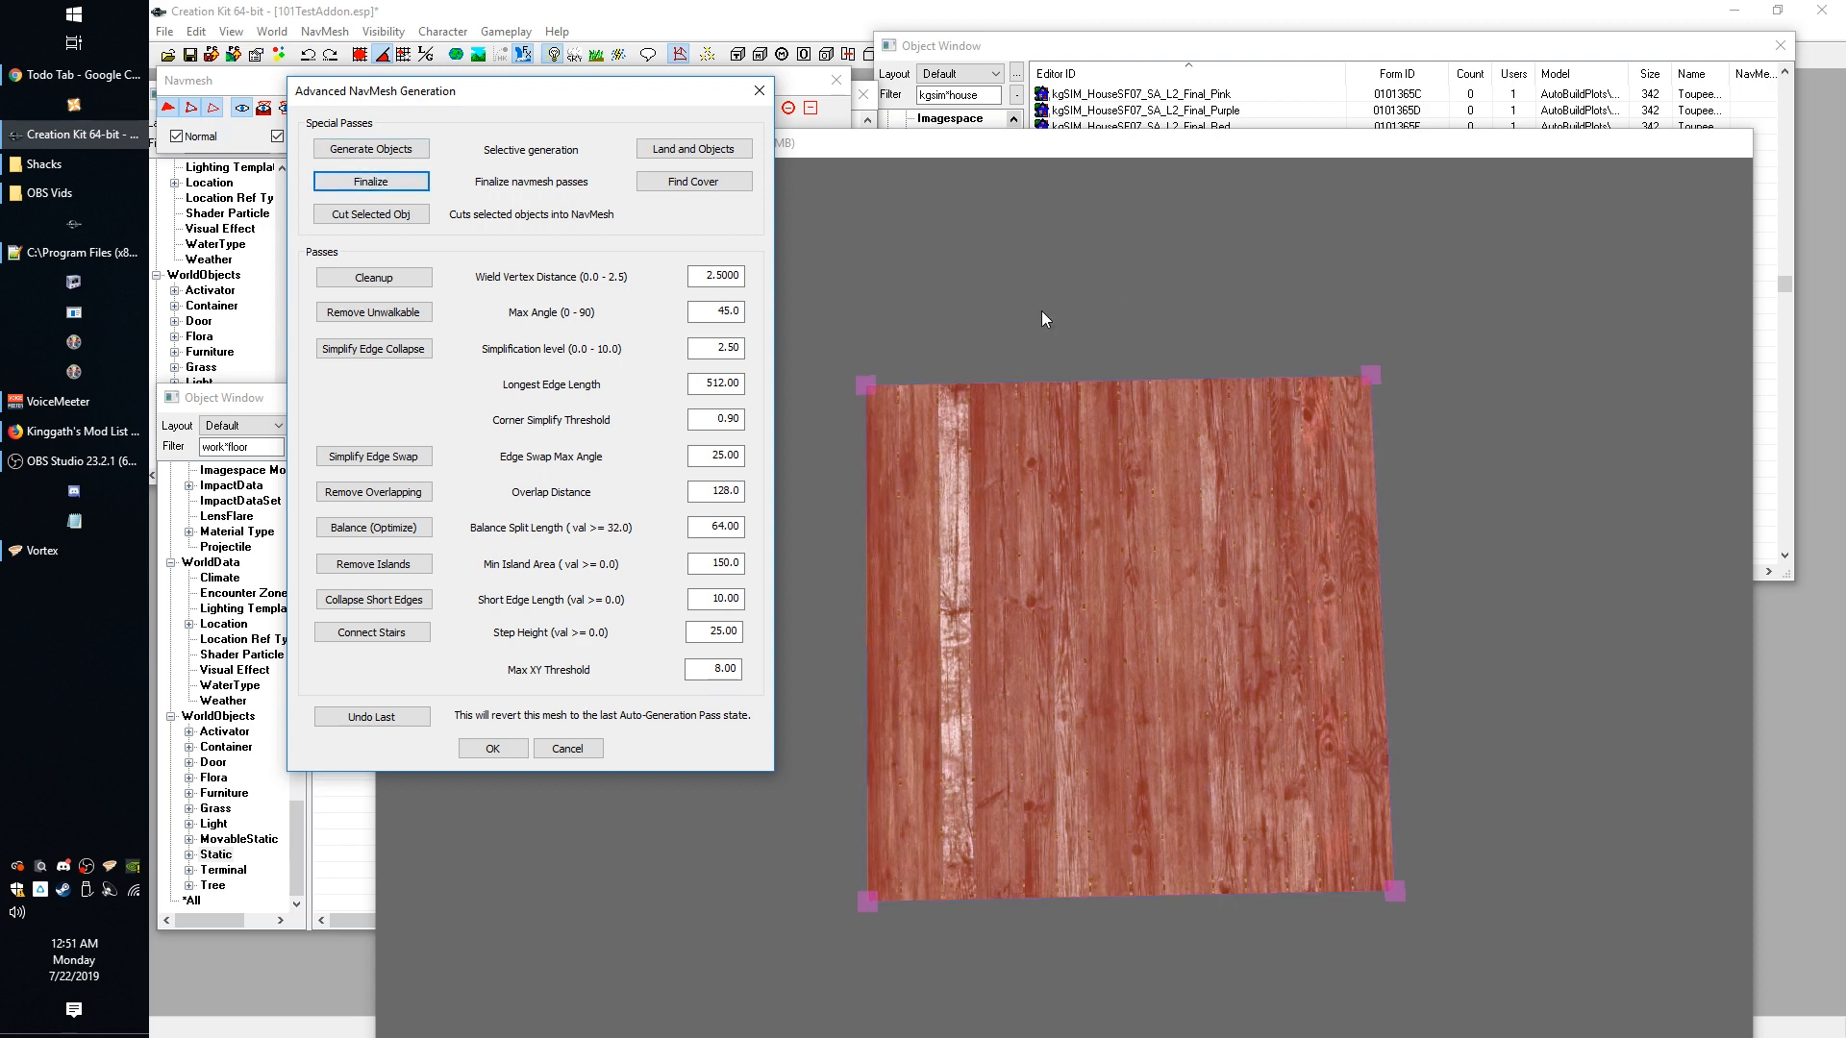
pyautogui.keyDown('shift'); pyautogui.moveTo(1041, 310); pyautogui.dragTo(1038, 327, button='middle'); pyautogui.keyUp('shift')
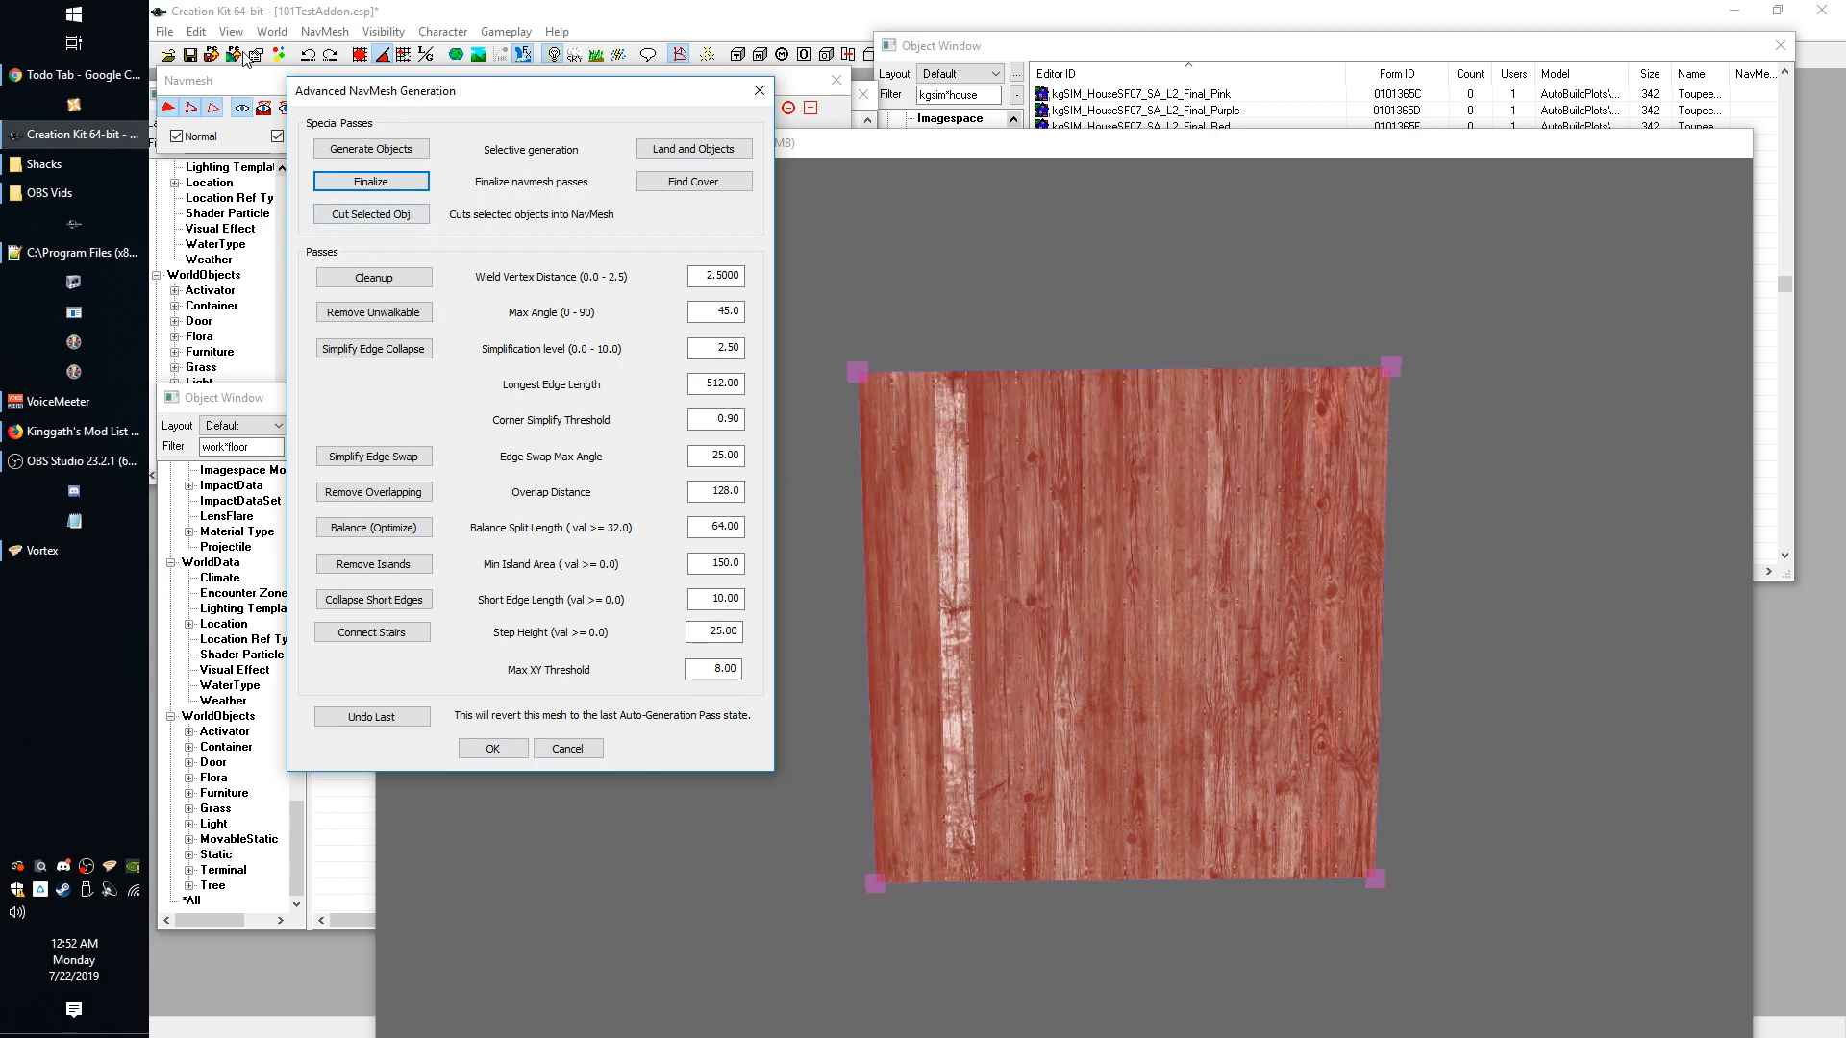
# Accept and close the advanced navmesh generation dialog, and shift the Navmesh toolbar window slightly.
pyautogui.click(360, 151)
pyautogui.click(491, 750)
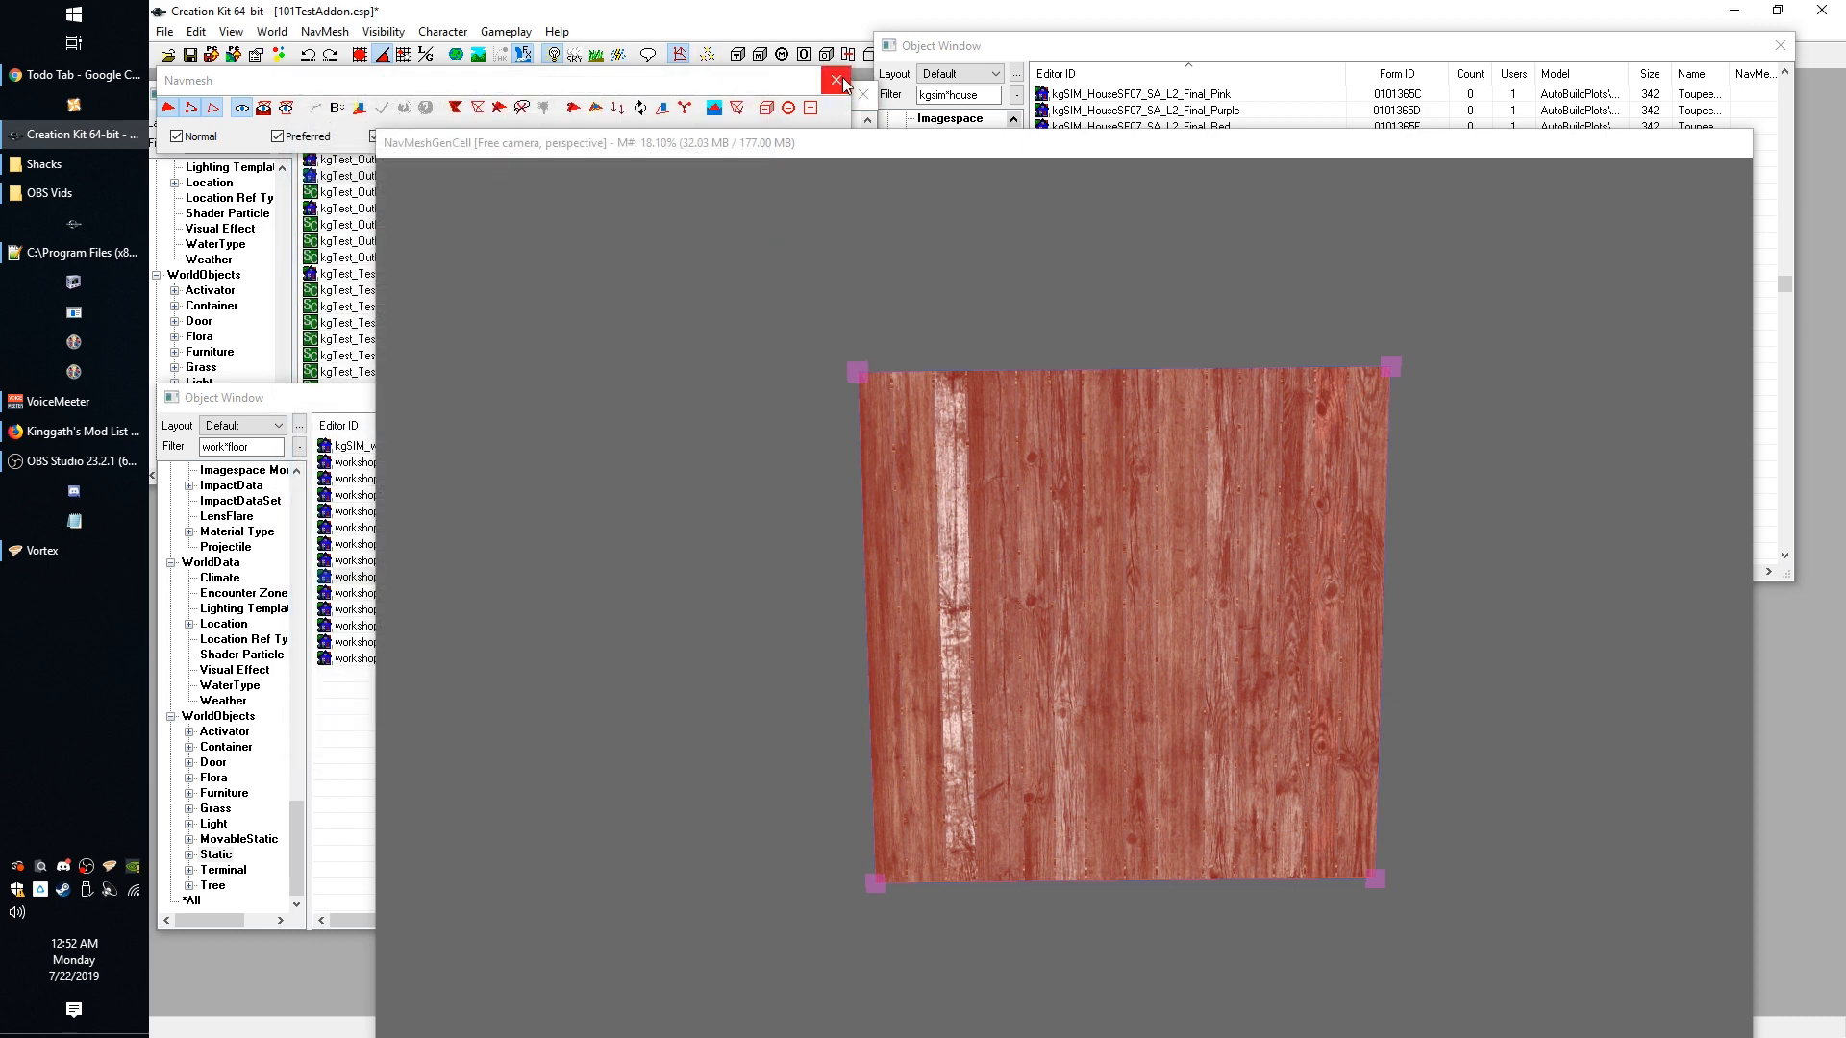
pyautogui.moveTo(599, 90); pyautogui.dragTo(617, 93)
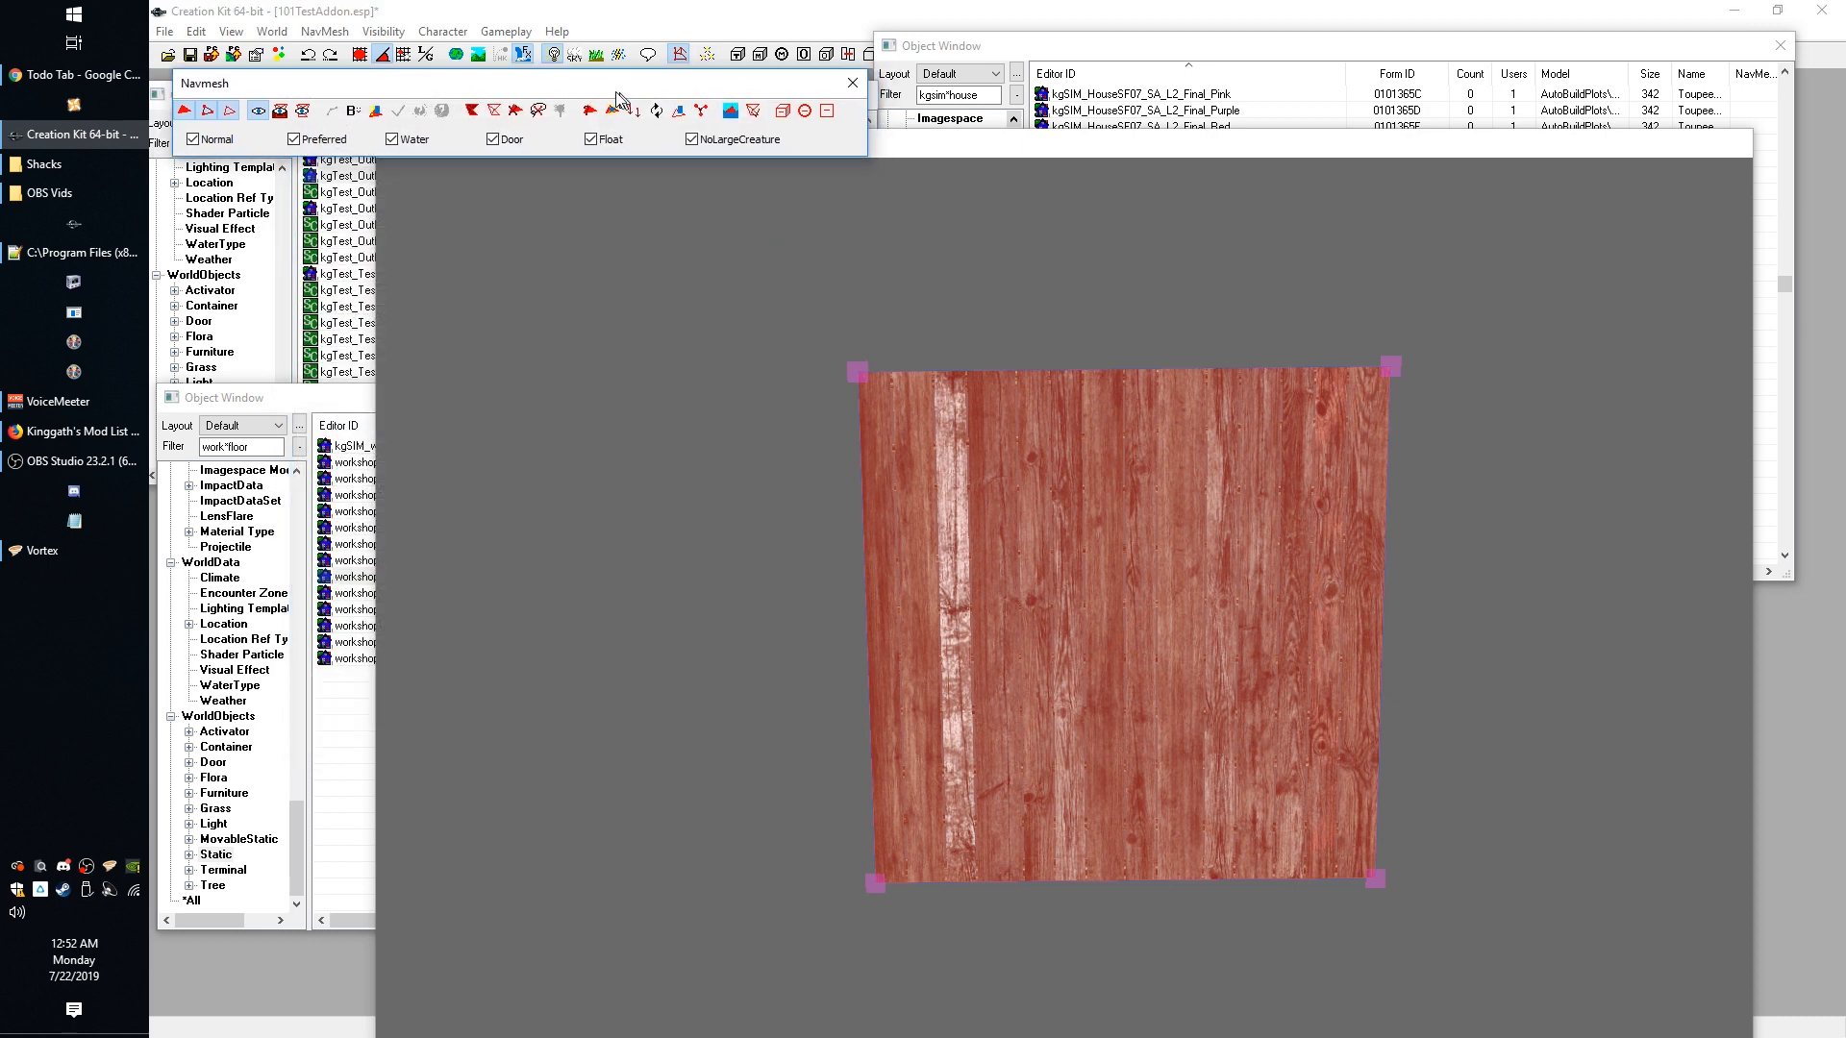
# Close the floor piece's navmesh session and bring the kgtest object list in front of the render window.
pyautogui.click(851, 83)
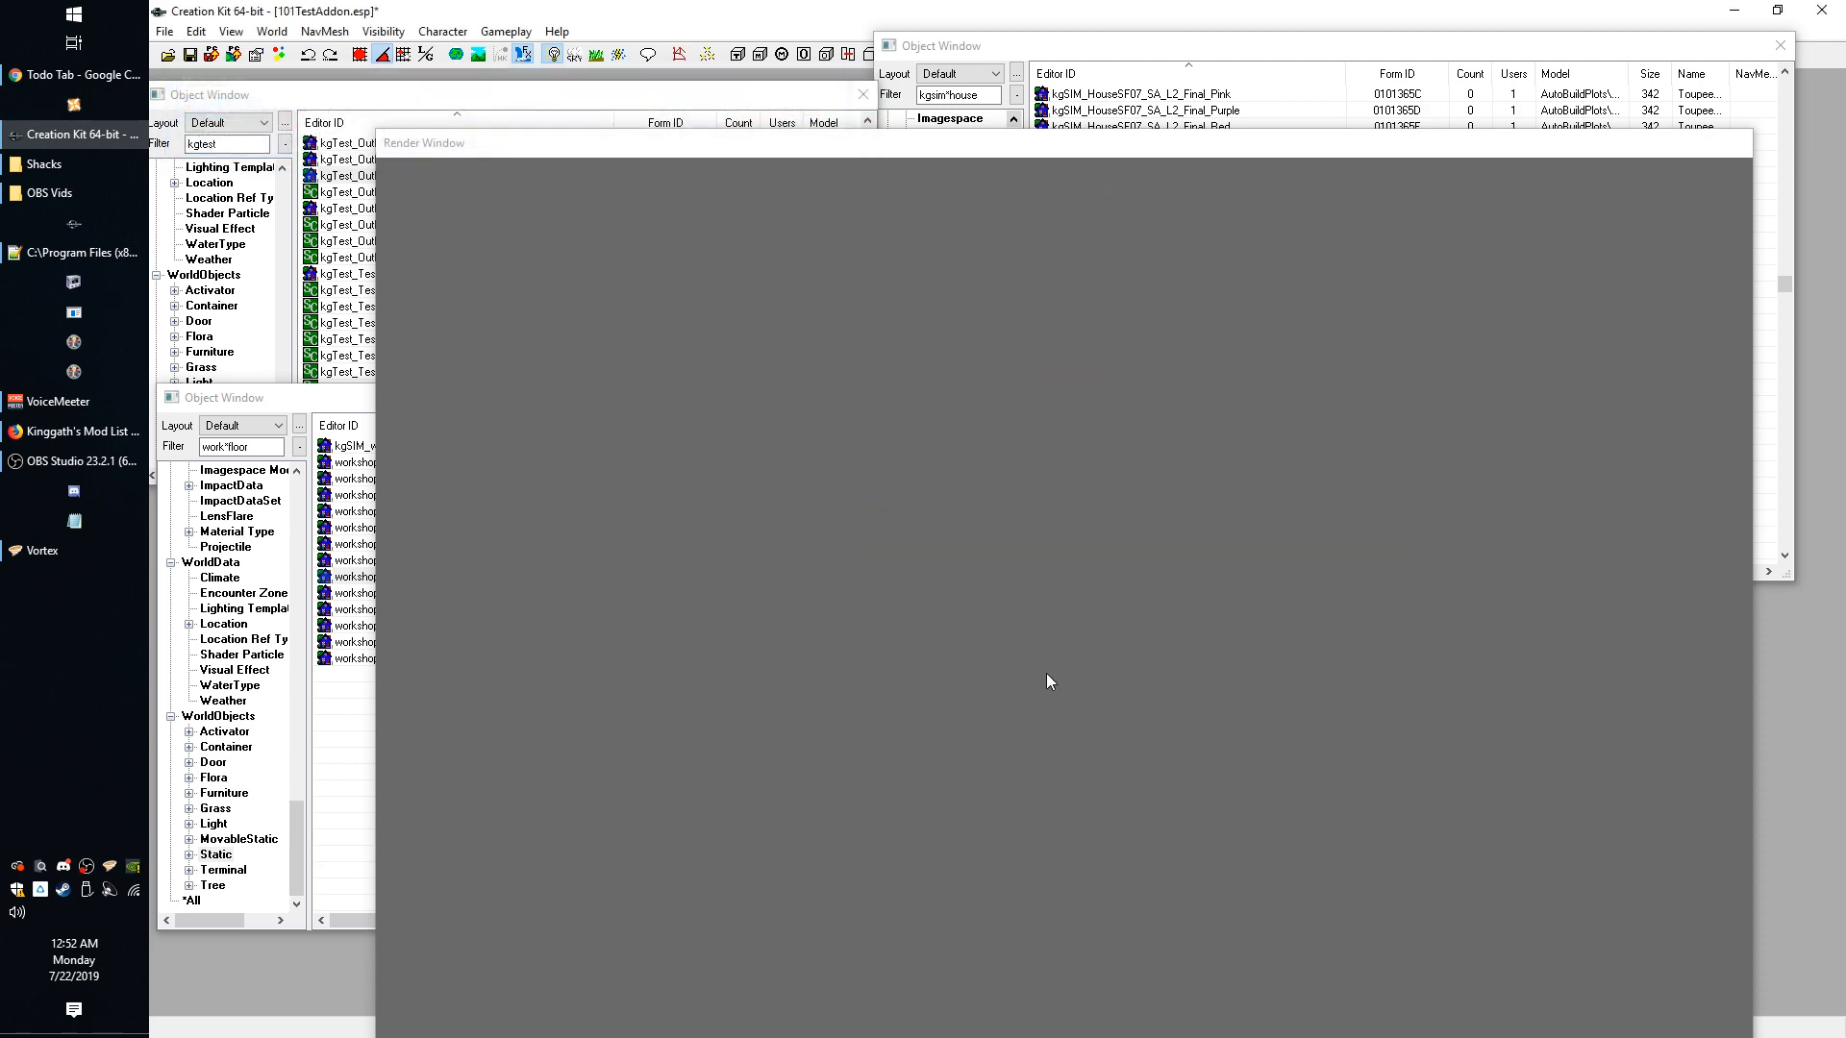
pyautogui.click(449, 115)
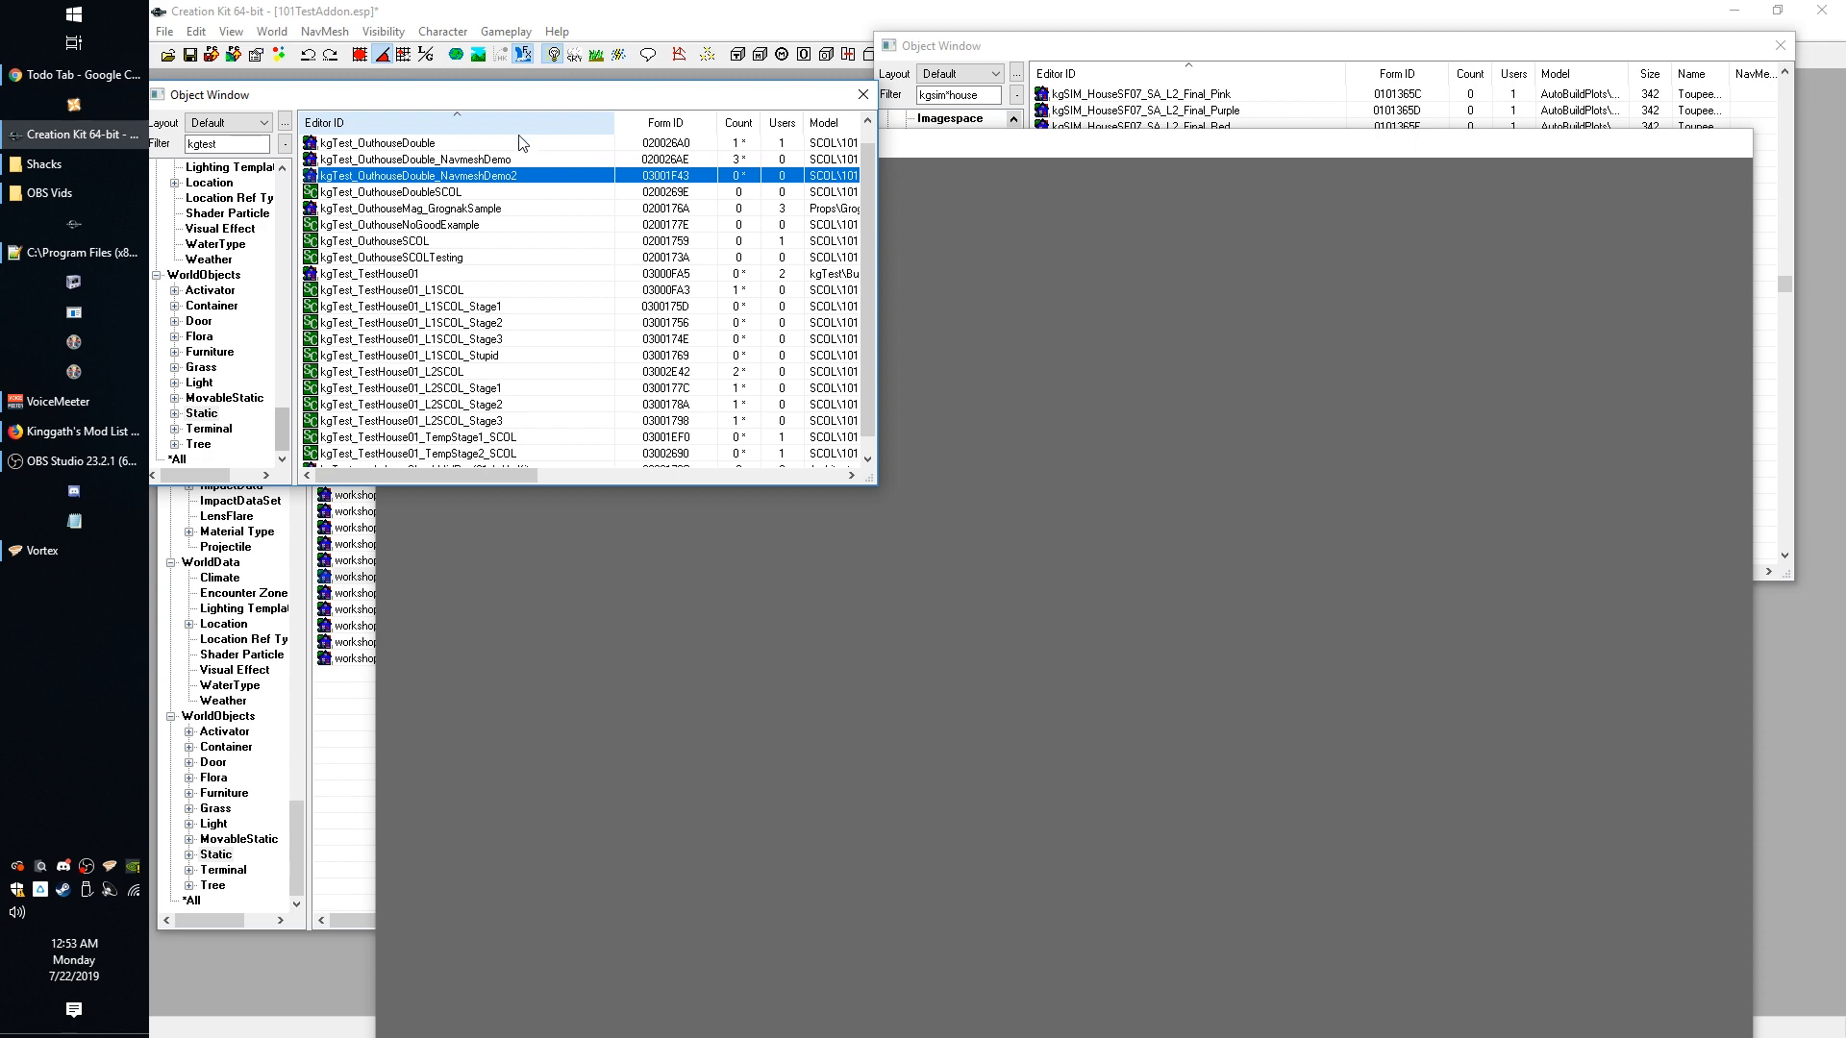
pyautogui.click(951, 156)
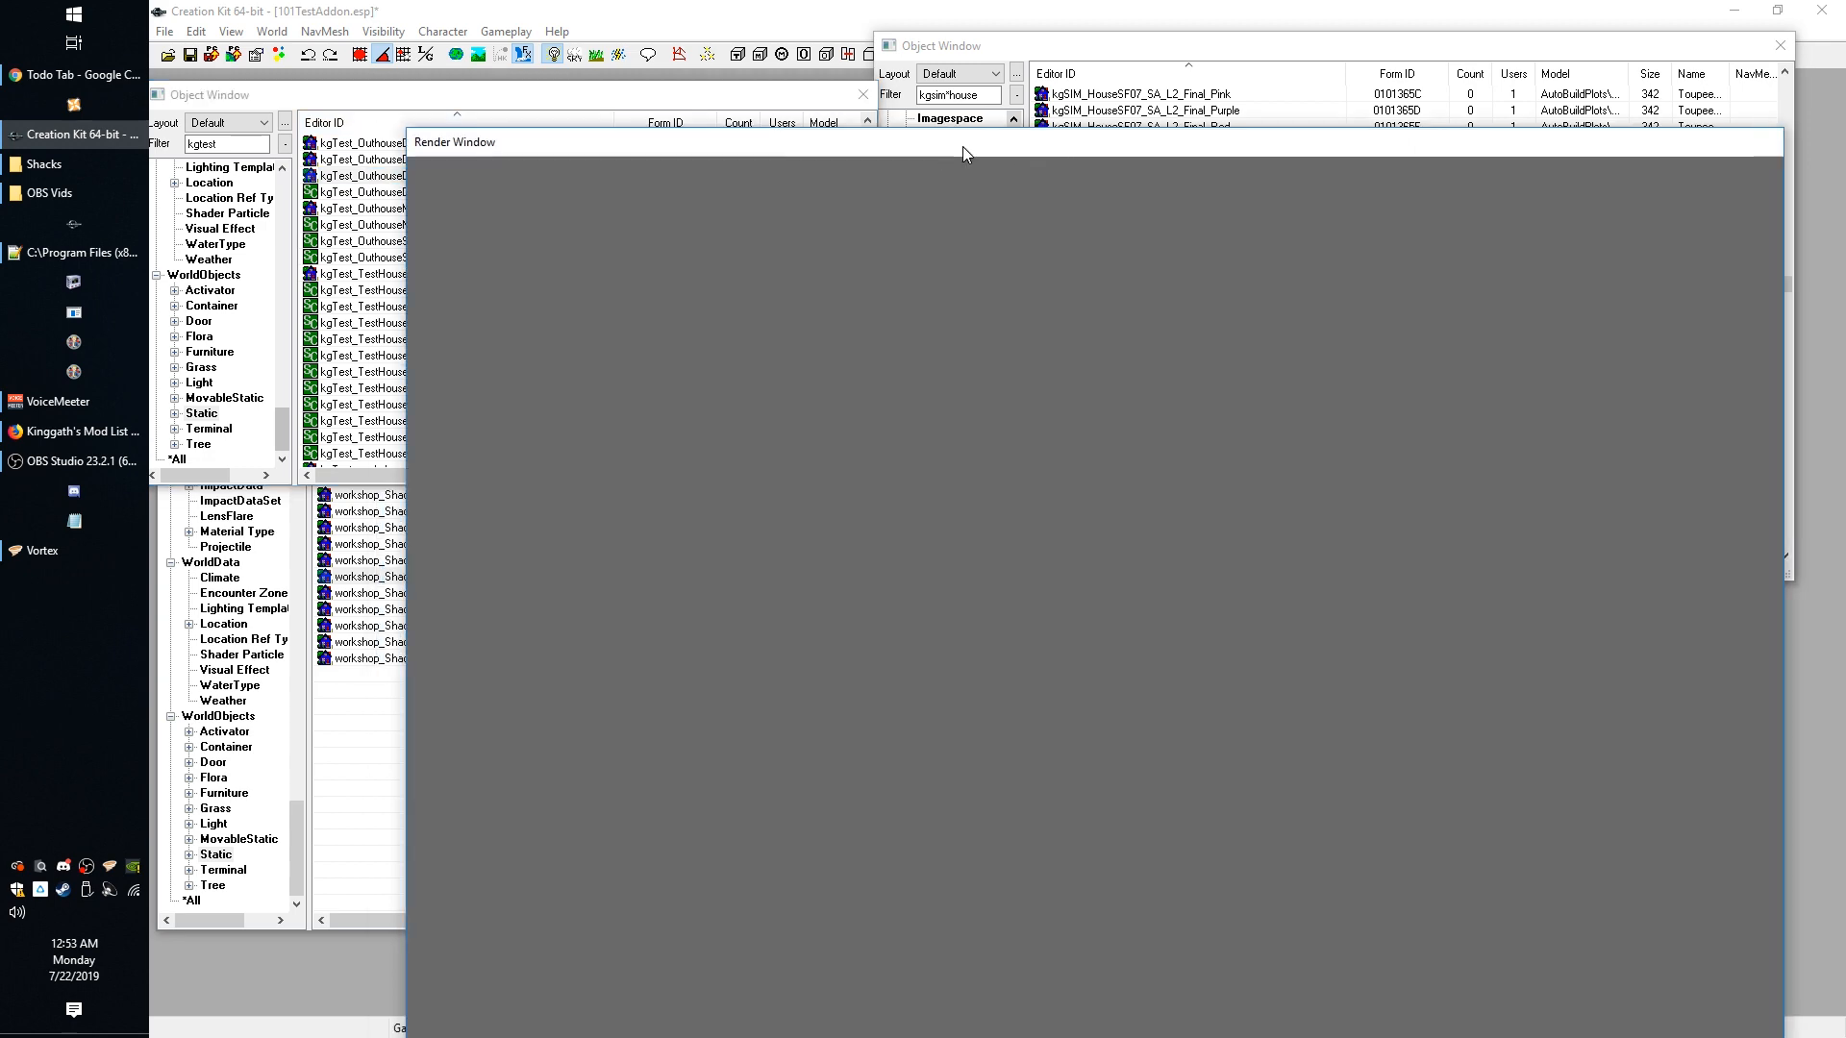
pyautogui.click(488, 106)
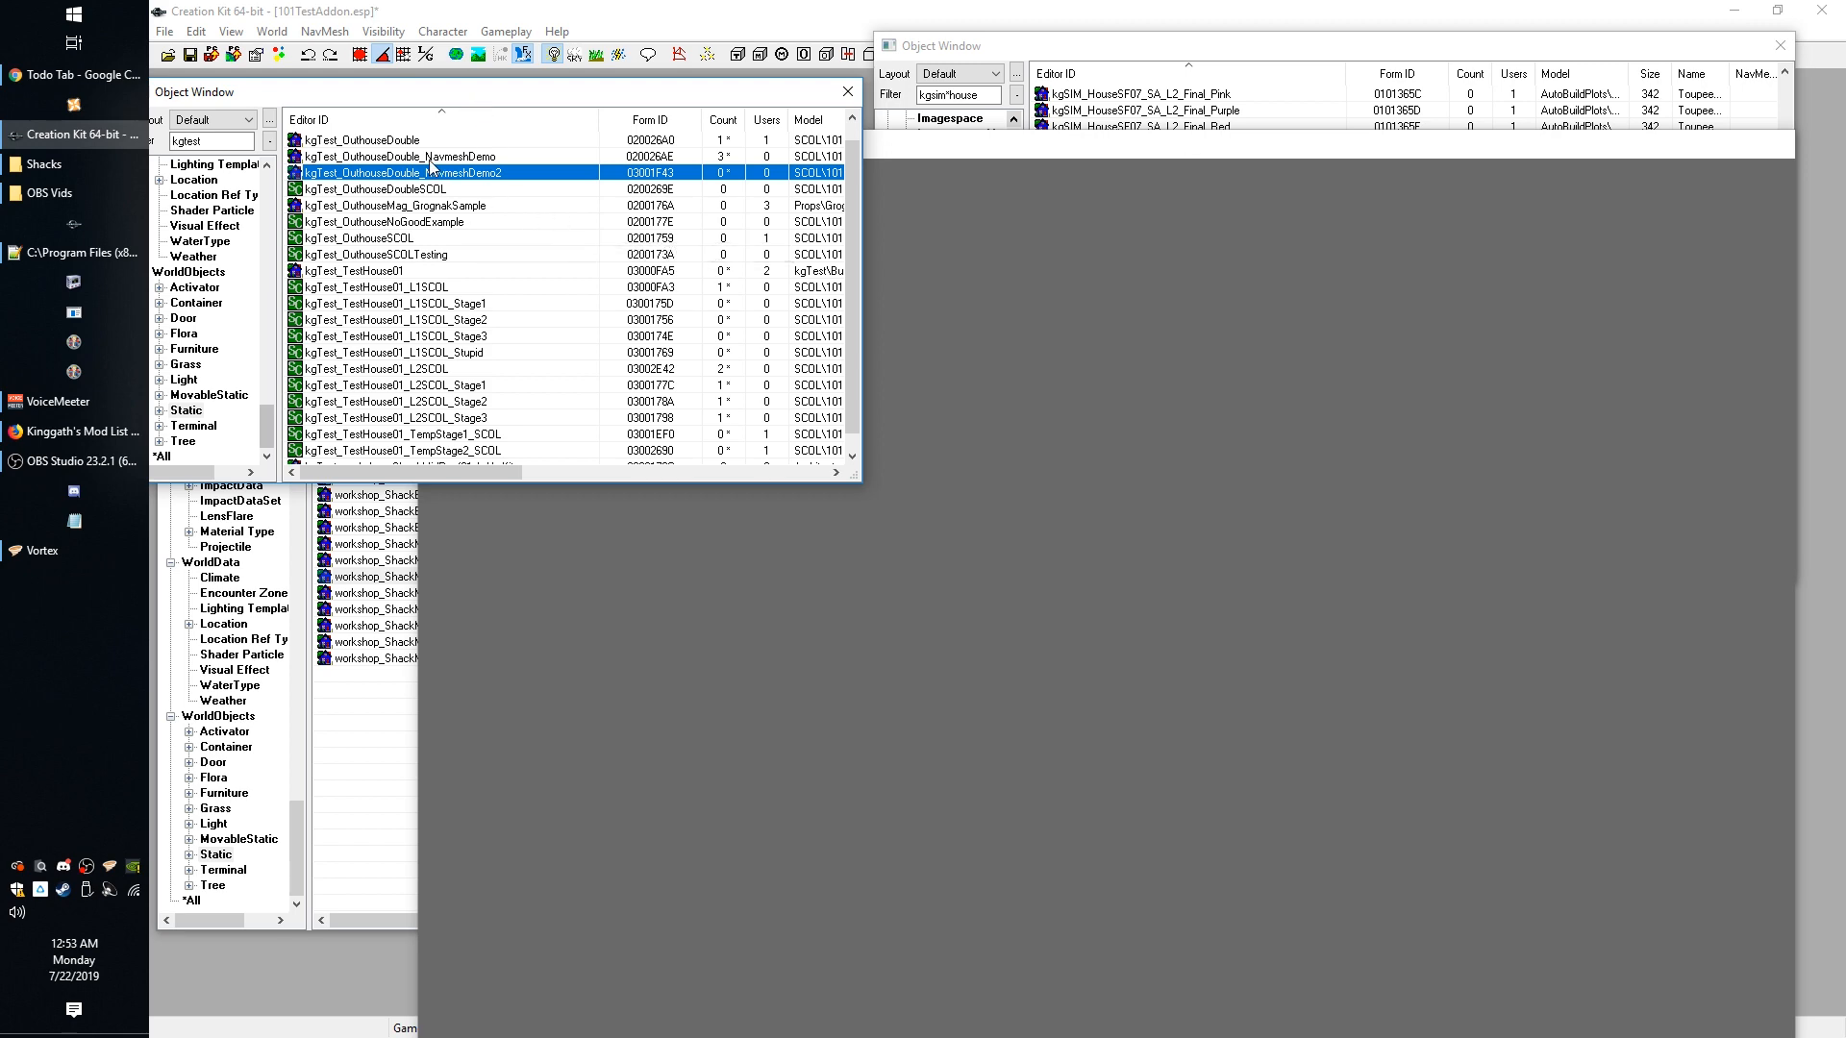
# Open kgTest_OuthouseDouble_NavmeshDemo2 for object navmeshing.
pyautogui.rightClick(423, 174)
pyautogui.click(419, 175)
pyautogui.click(408, 142)
pyautogui.click(427, 174)
pyautogui.rightClick(366, 173)
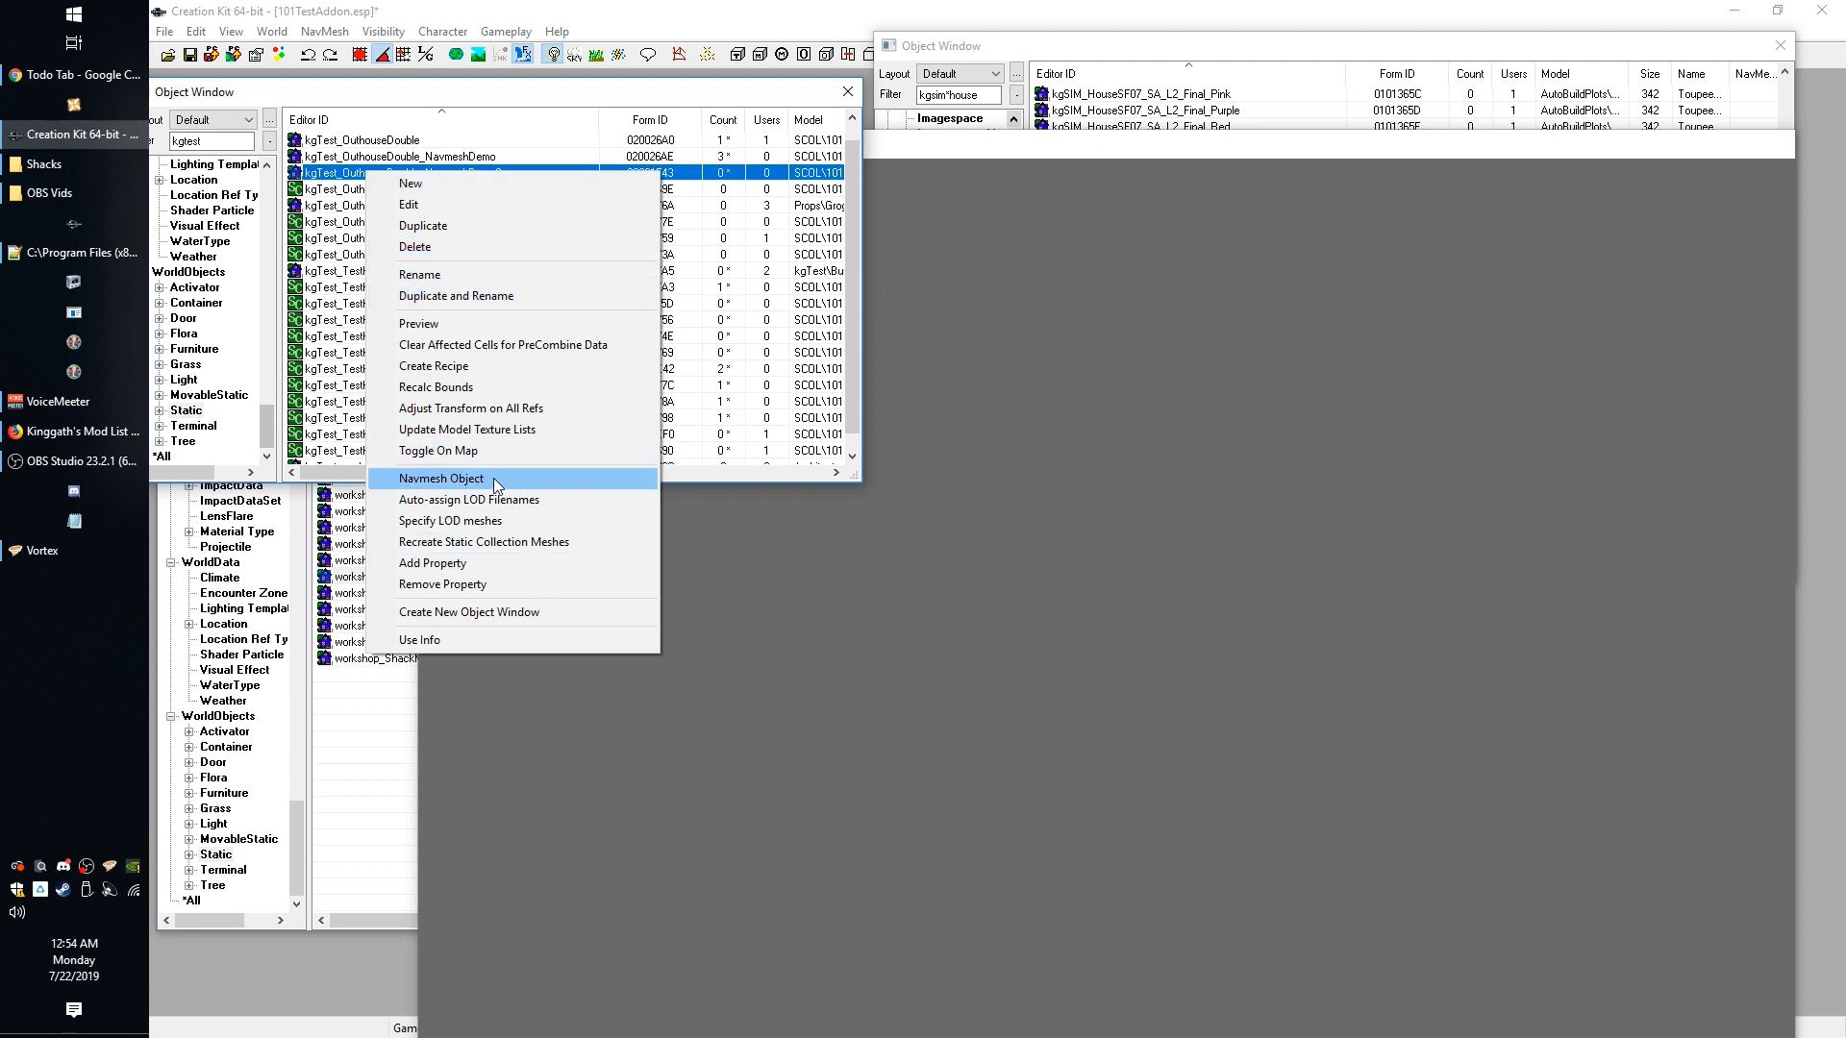
pyautogui.click(484, 89)
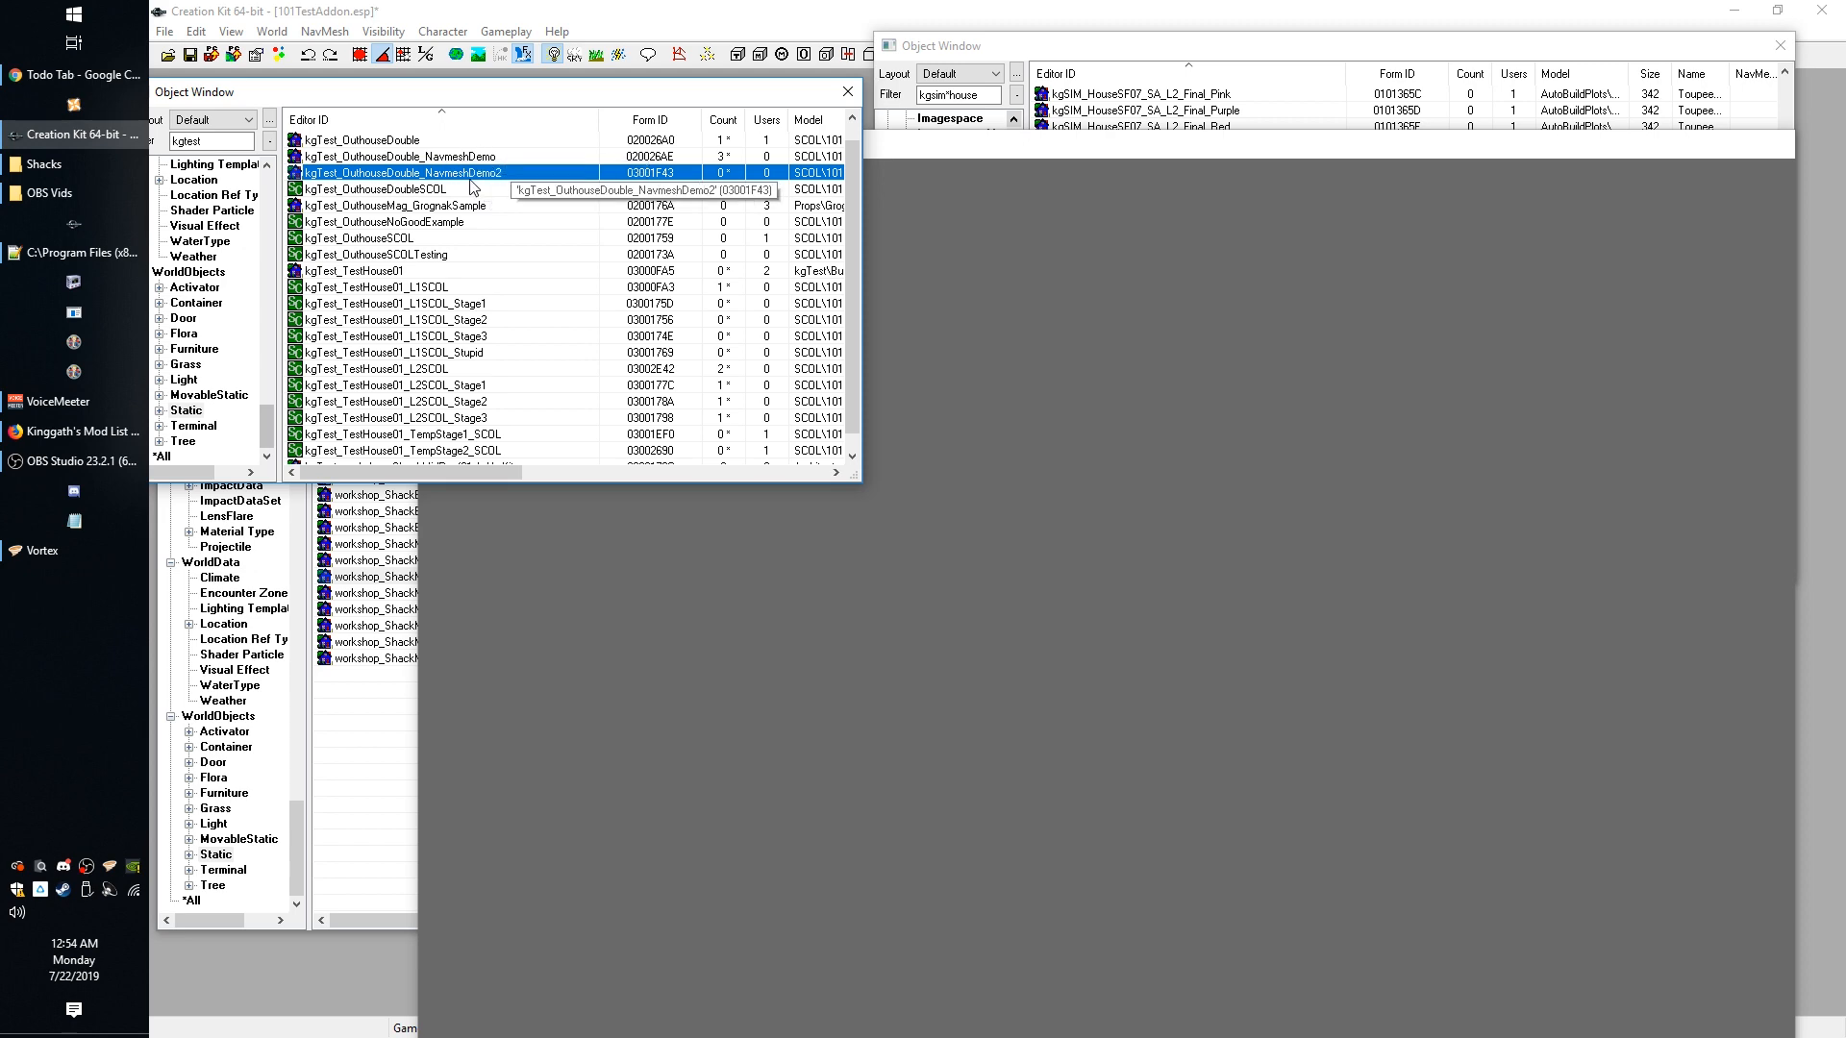
pyautogui.rightClick(457, 174)
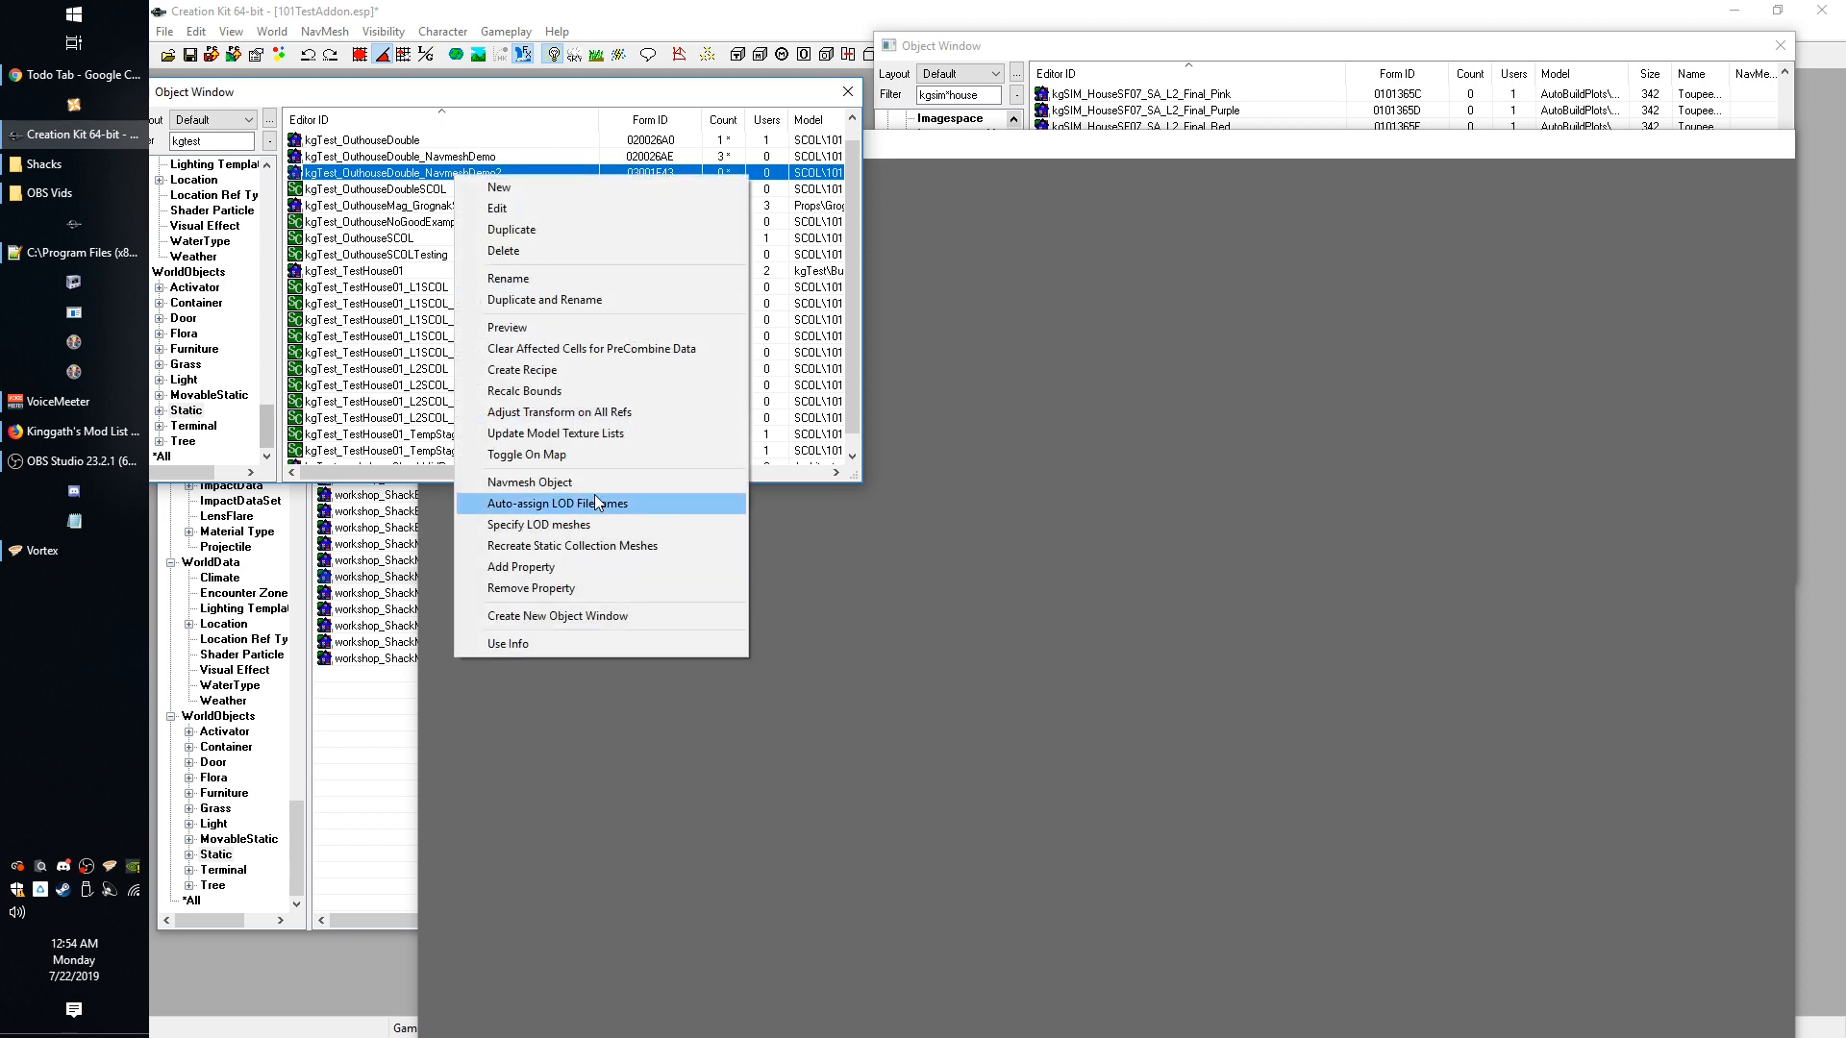
pyautogui.click(550, 482)
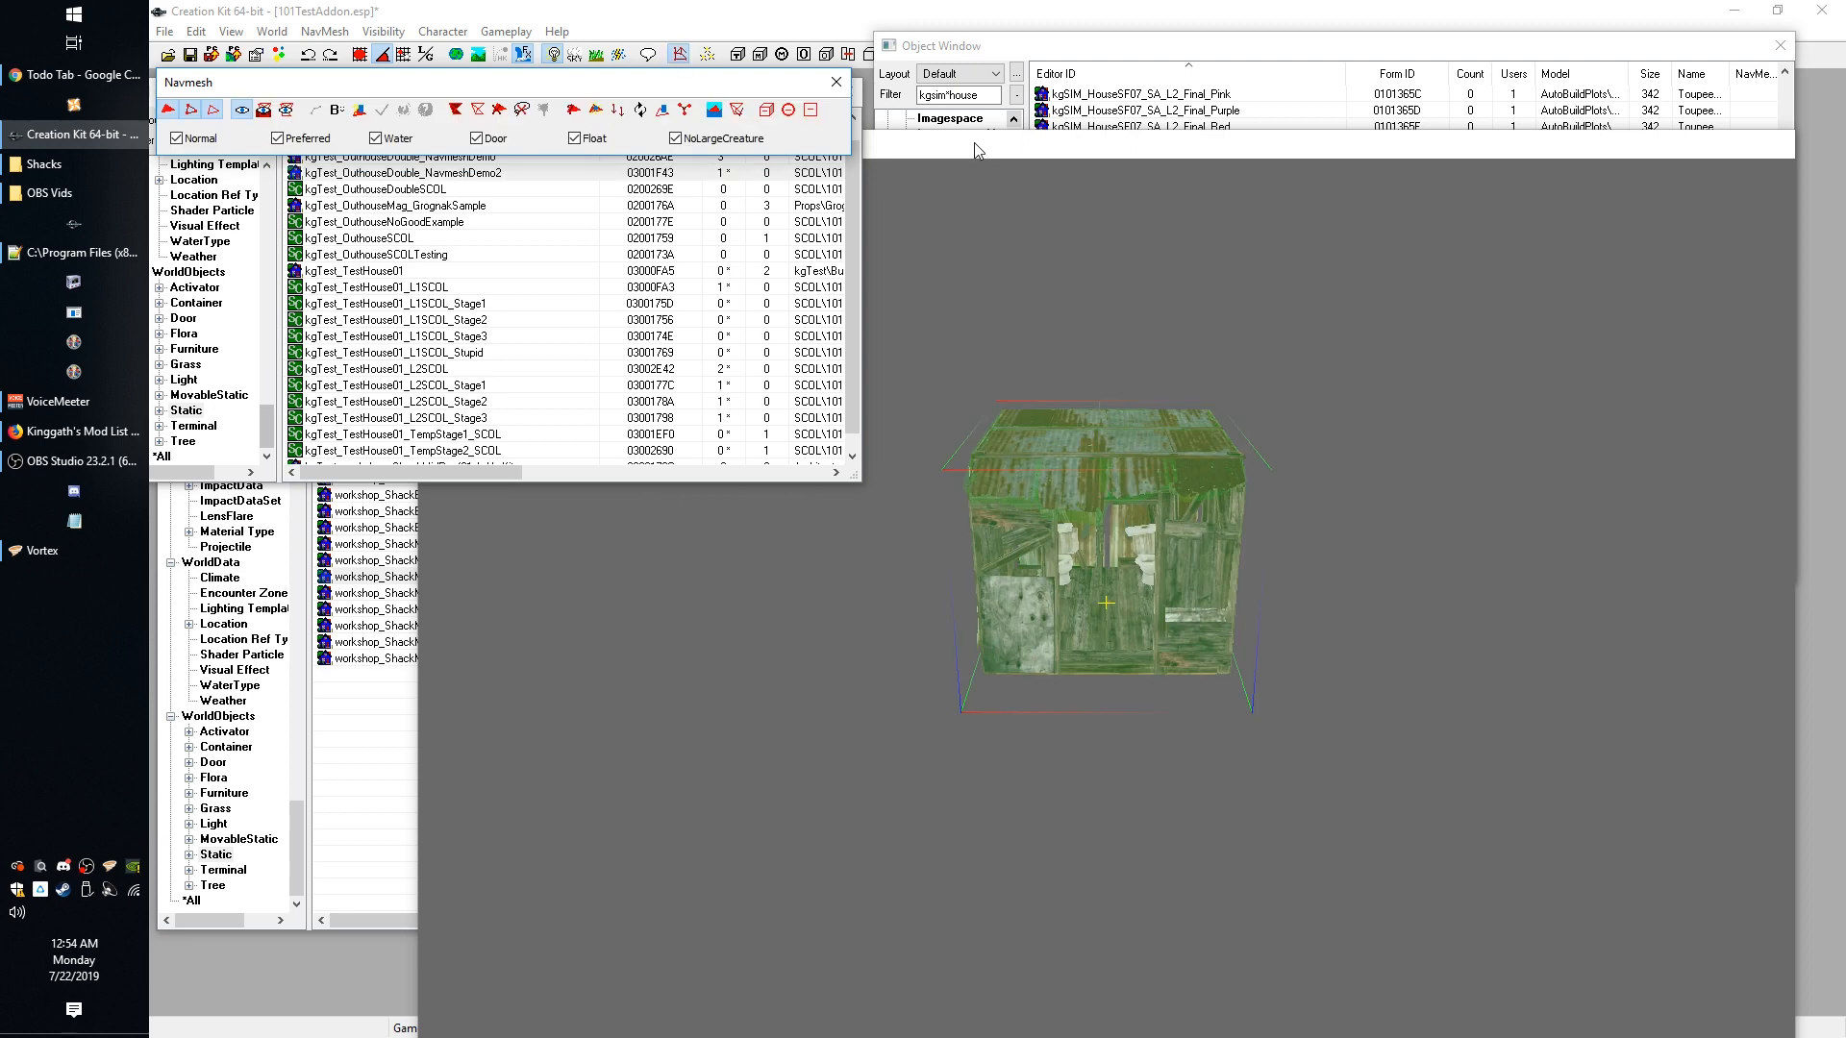
# Examine the double outhouse's roof, front opening and floor from the front, at an angle and from above.
pyautogui.click(974, 142)
pyautogui.keyDown('shift'); pyautogui.moveTo(1192, 604); pyautogui.dragTo(1142, 736, button='middle'); pyautogui.keyUp('shift')
pyautogui.scroll(3, 1139, 729)
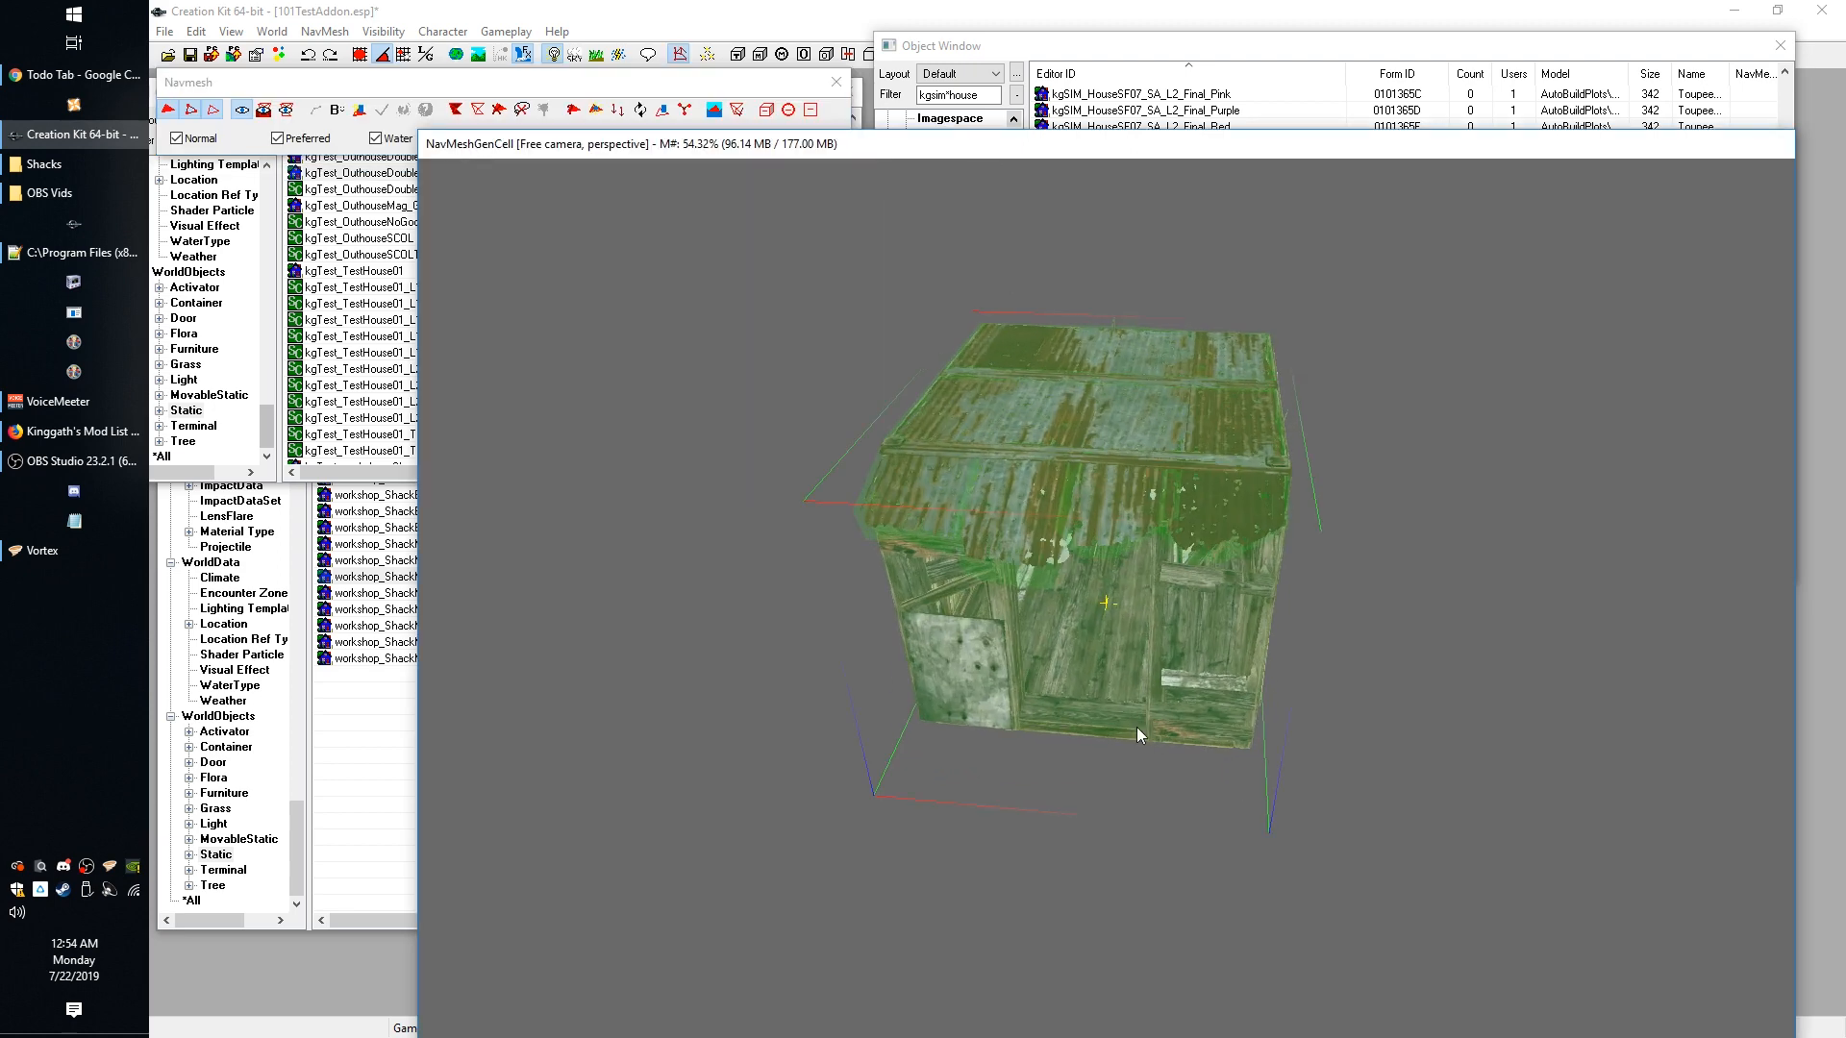
pyautogui.keyDown('shift'); pyautogui.moveTo(1255, 638); pyautogui.dragTo(1190, 598, button='middle'); pyautogui.keyUp('shift')
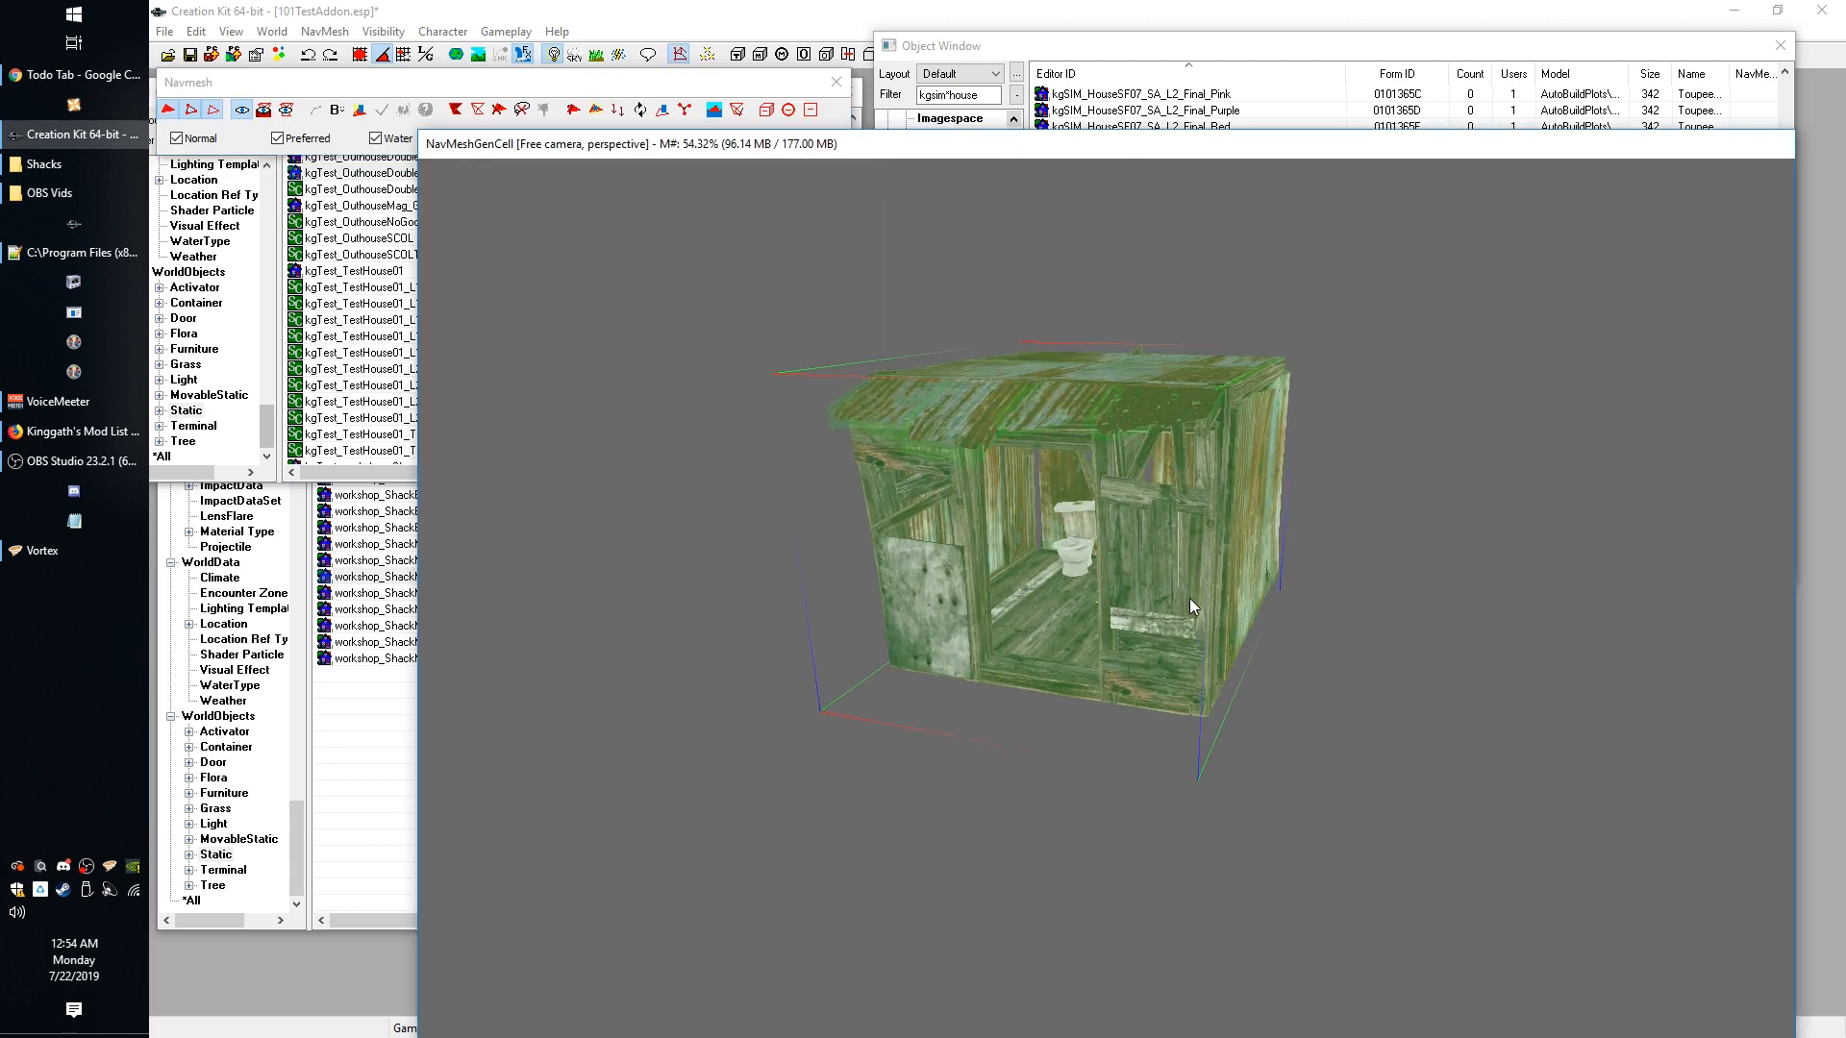
pyautogui.keyDown('shift'); pyautogui.moveTo(873, 551); pyautogui.dragTo(1329, 445, button='middle'); pyautogui.keyUp('shift')
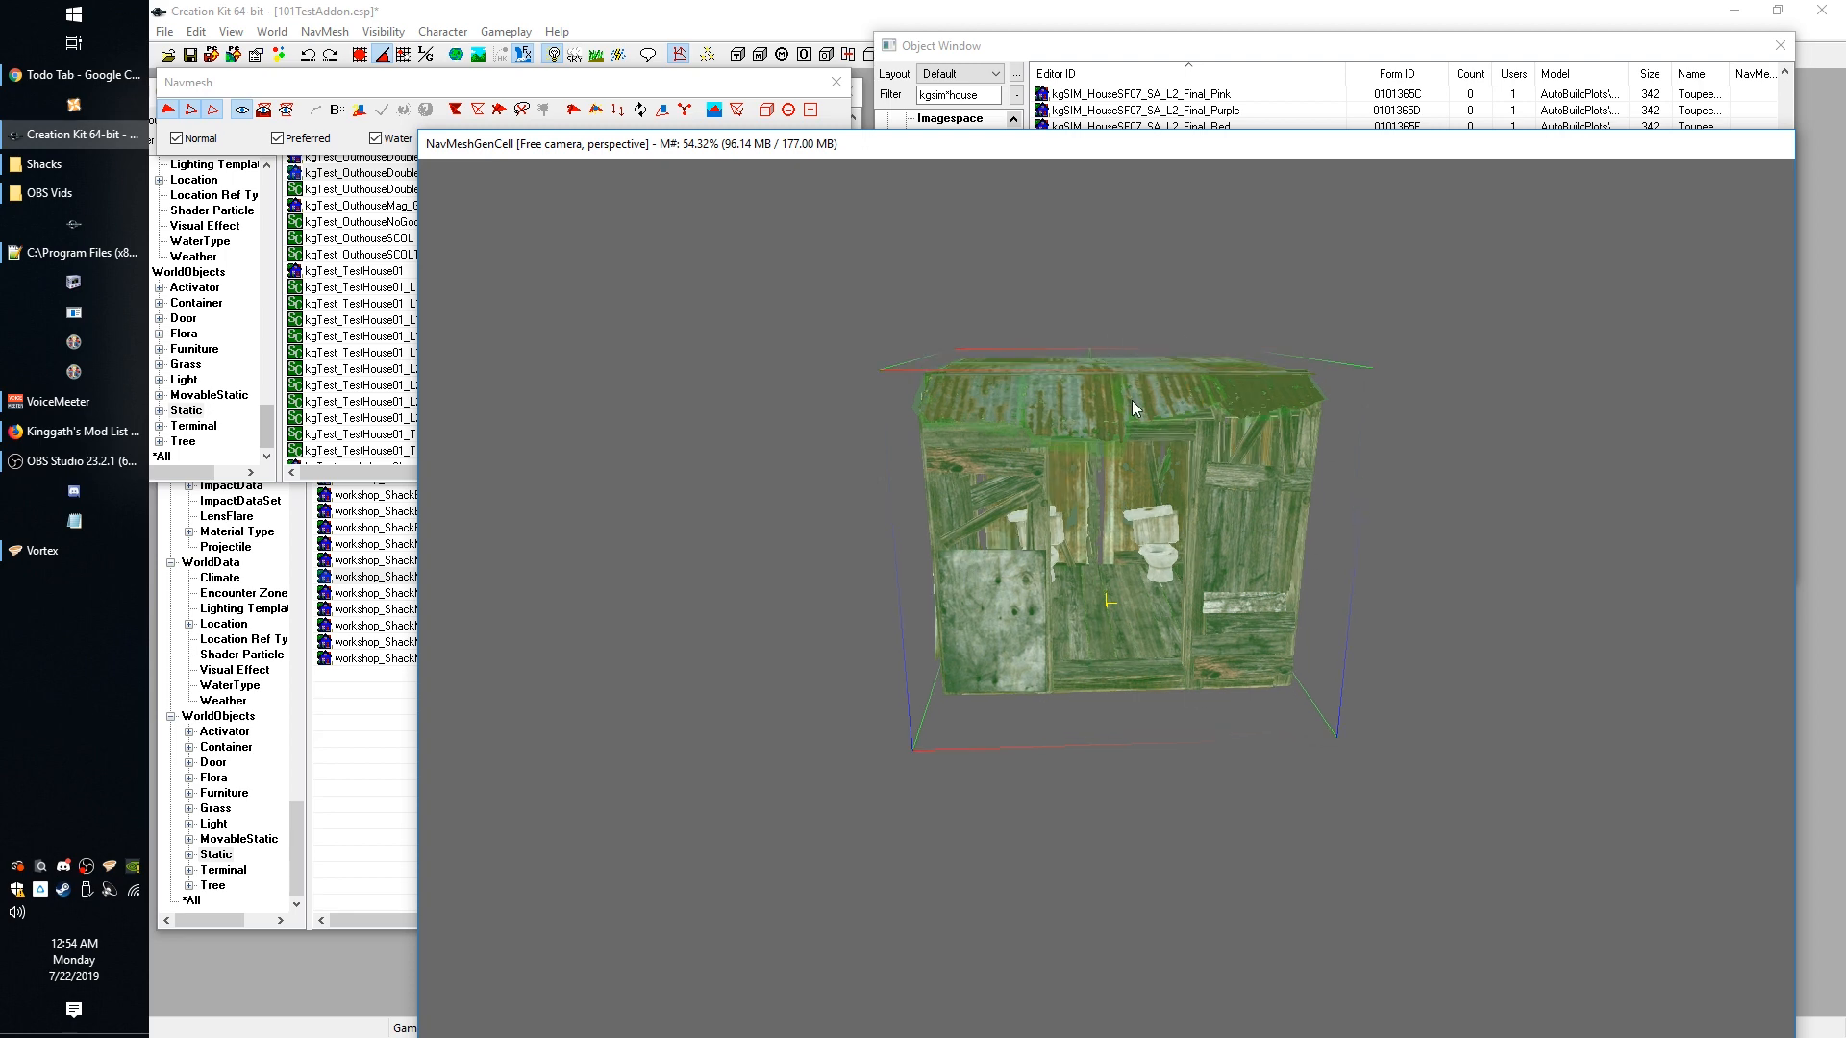
pyautogui.keyDown('shift'); pyautogui.moveTo(1133, 400); pyautogui.dragTo(977, 803, button='middle'); pyautogui.keyUp('shift')
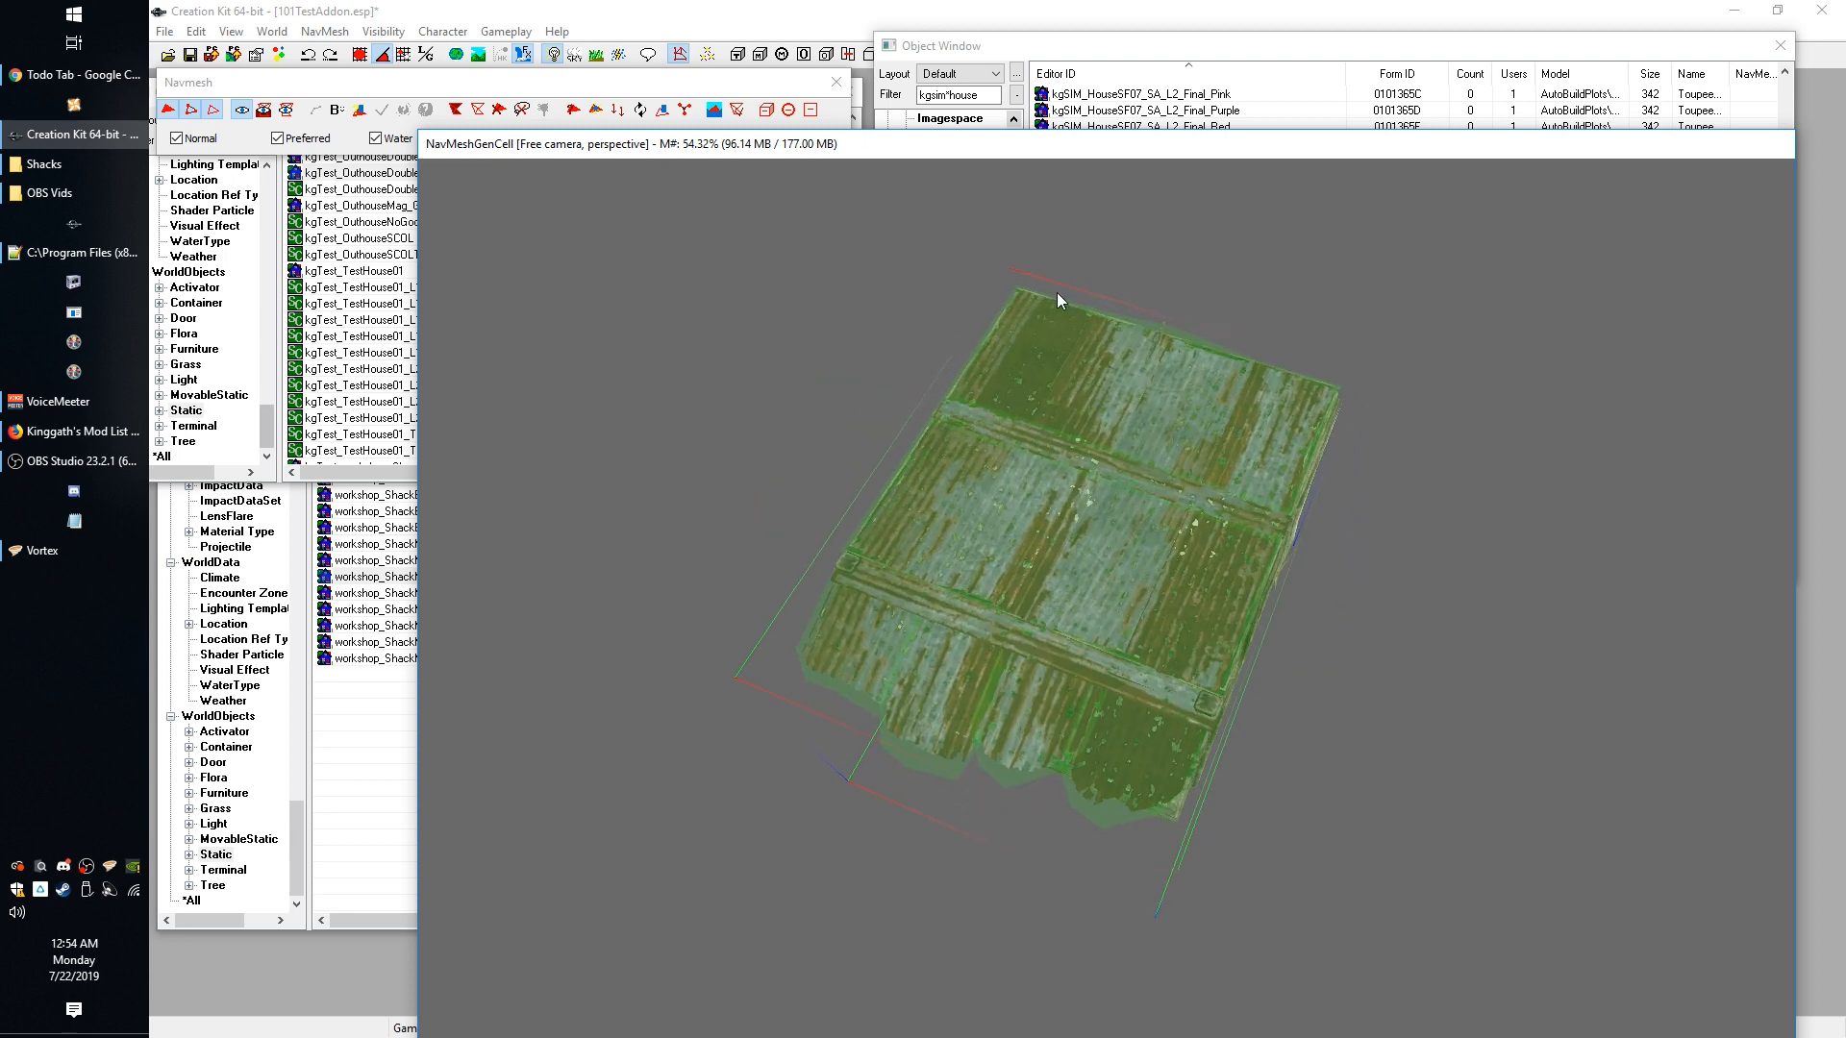
pyautogui.keyDown('shift'); pyautogui.moveTo(1333, 654); pyautogui.dragTo(1335, 726, button='middle'); pyautogui.keyUp('shift')
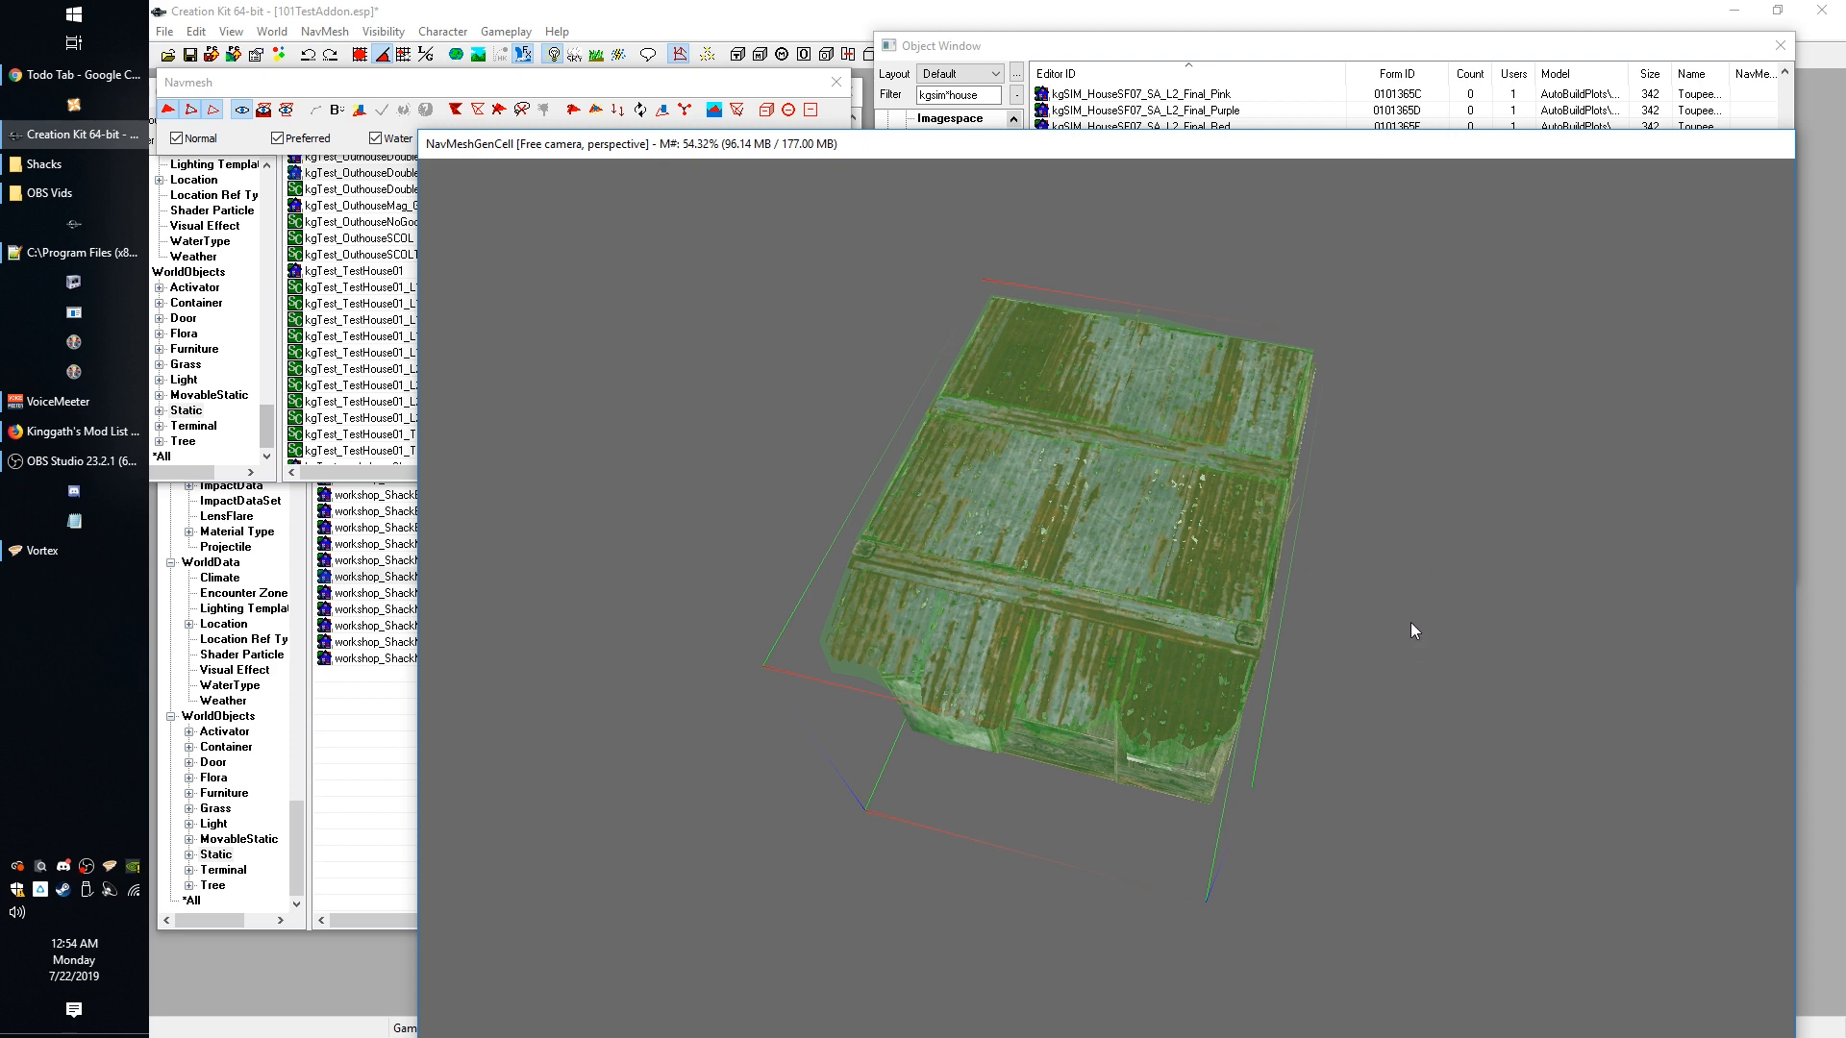
pyautogui.keyDown('shift'); pyautogui.moveTo(1411, 621); pyautogui.dragTo(1300, 648, button='middle'); pyautogui.keyUp('shift')
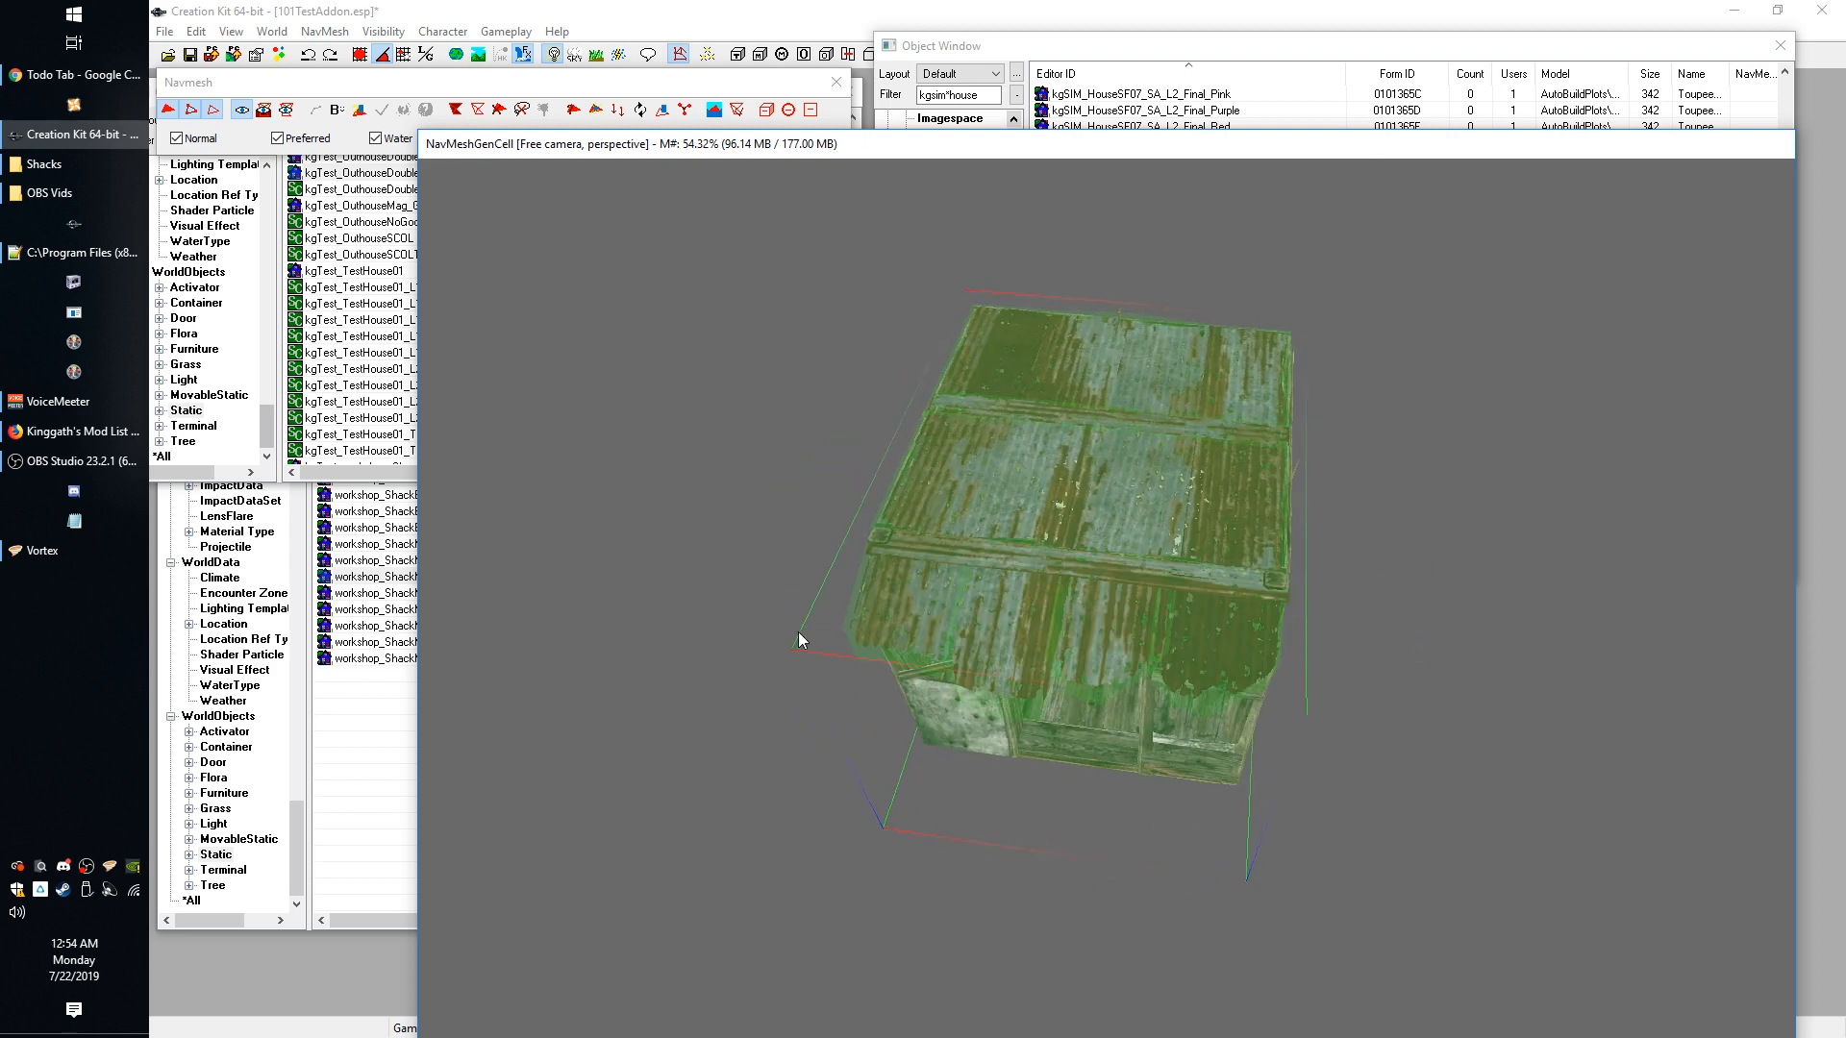
pyautogui.keyDown('shift'); pyautogui.moveTo(1242, 742); pyautogui.dragTo(1069, 850, button='middle'); pyautogui.keyUp('shift')
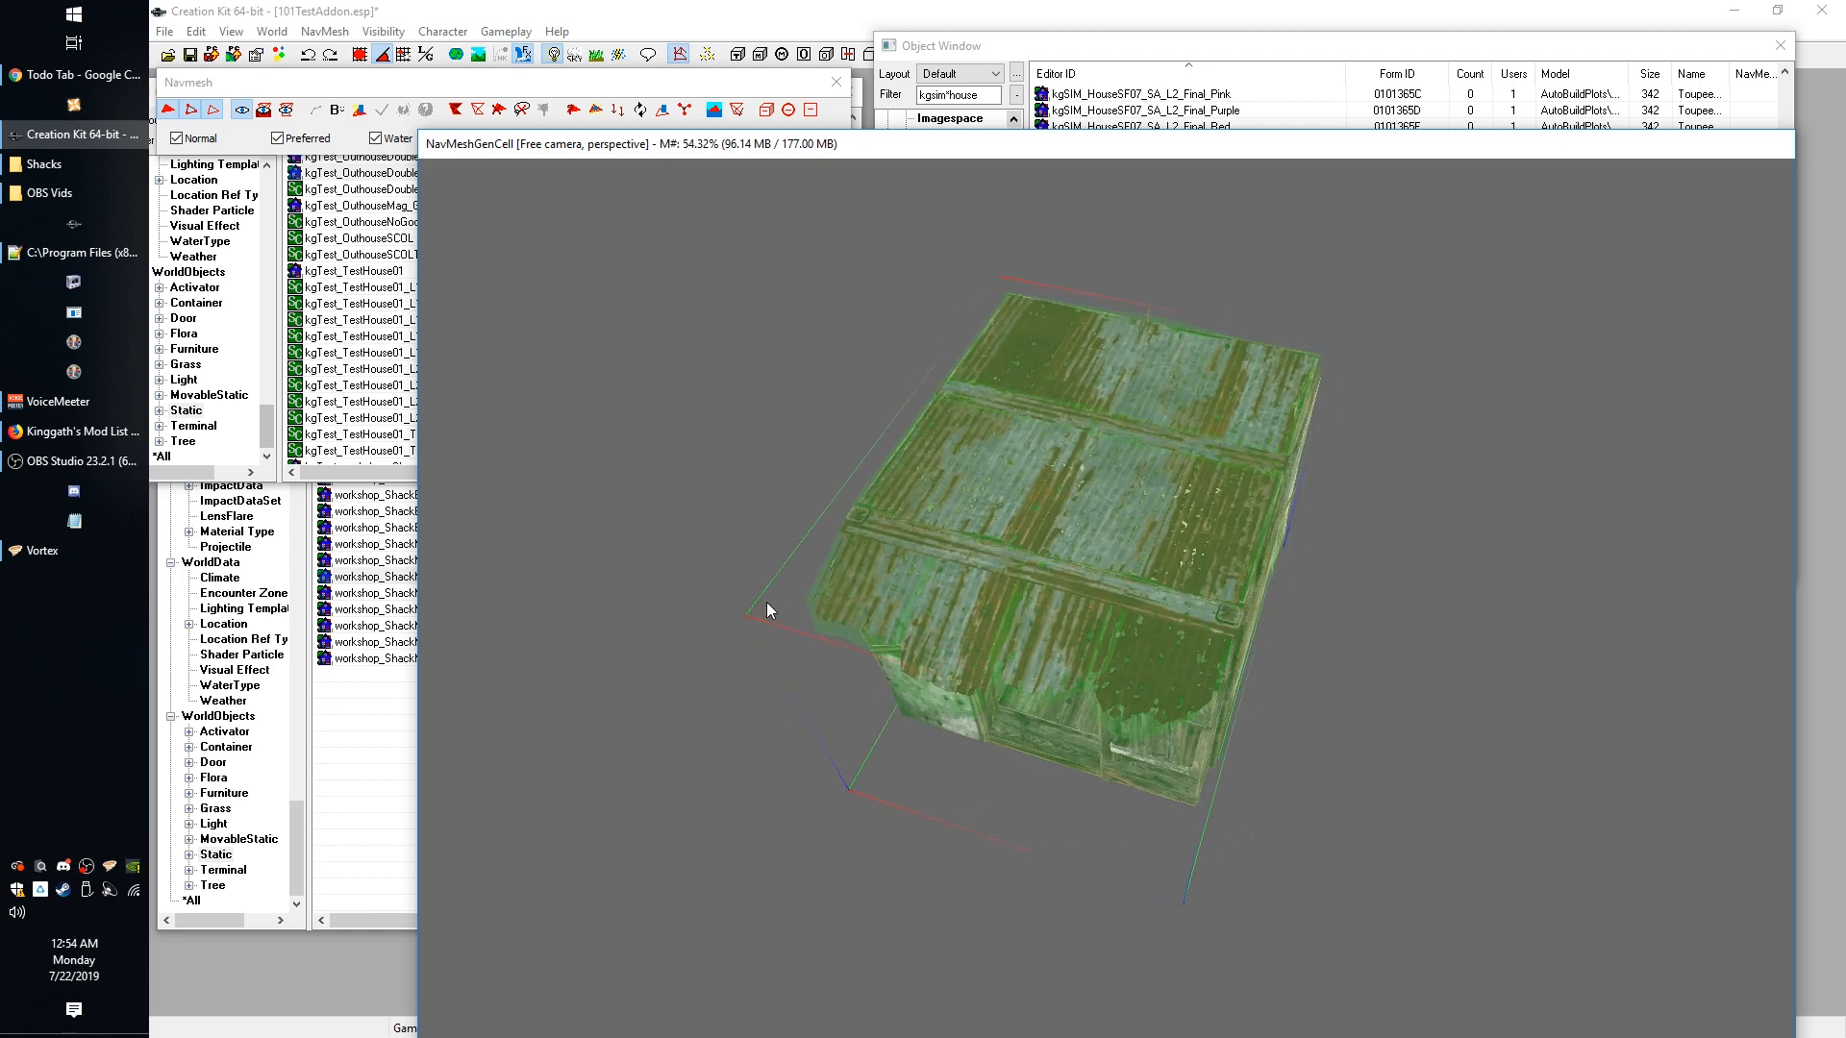
pyautogui.keyDown('shift'); pyautogui.moveTo(1279, 418); pyautogui.dragTo(984, 766, button='middle'); pyautogui.keyUp('shift')
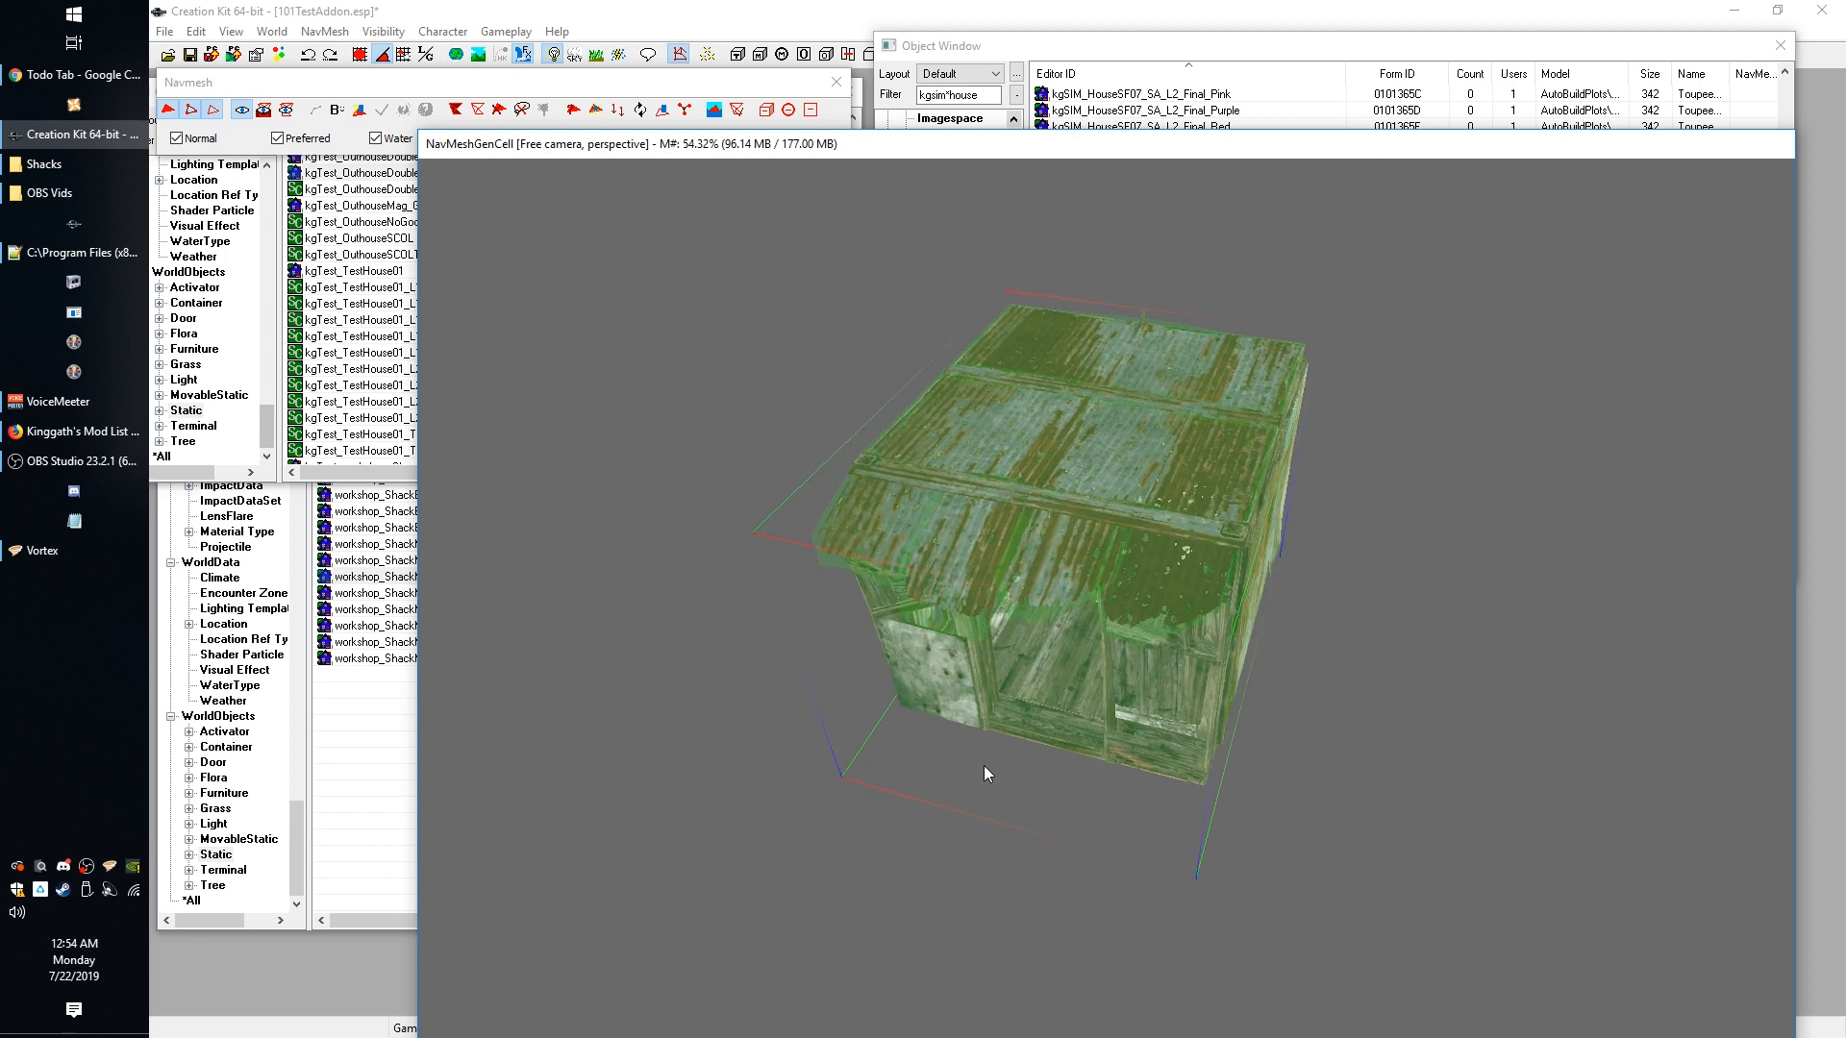
pyautogui.scroll(5, 990, 812)
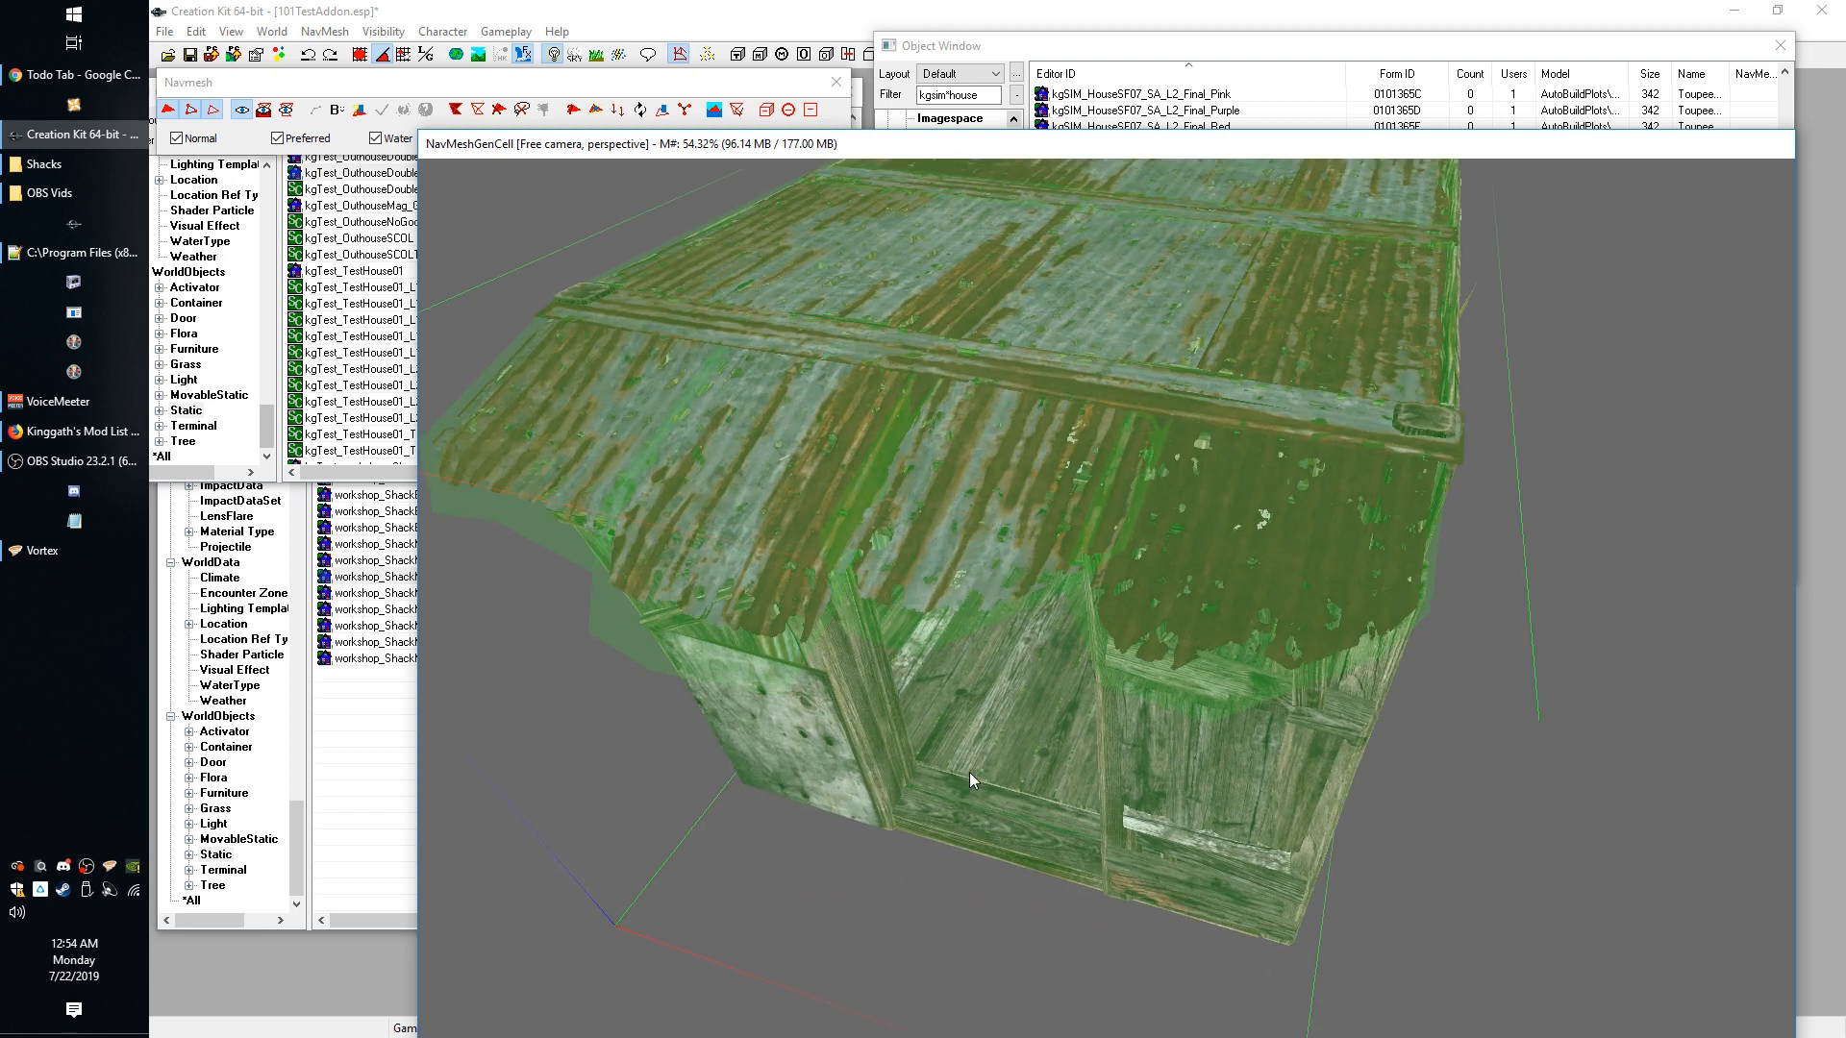
pyautogui.keyDown('shift'); pyautogui.moveTo(1005, 760); pyautogui.dragTo(764, 556, button='middle'); pyautogui.keyUp('shift')
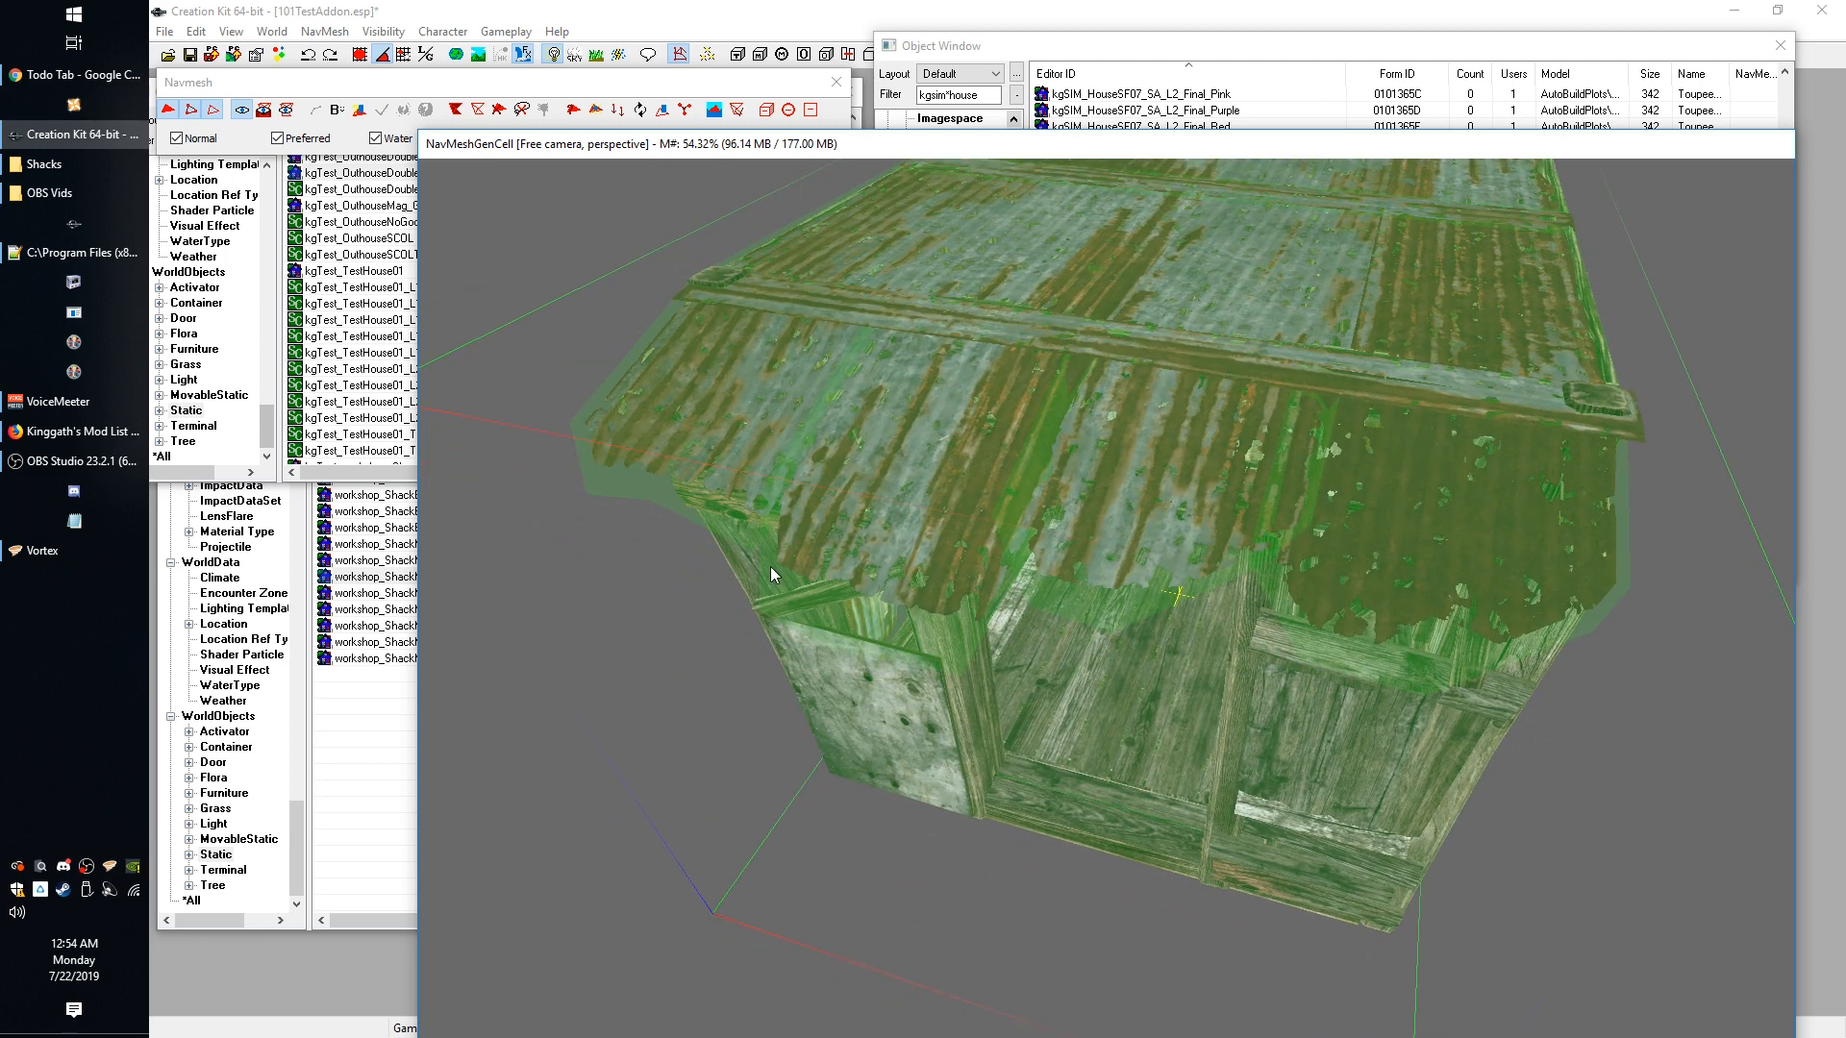
# Place the first navmesh vertex on the outhouse floor, in the front corner where the corrugated wall meets the front wall.
pyautogui.scroll(10, 804, 673)
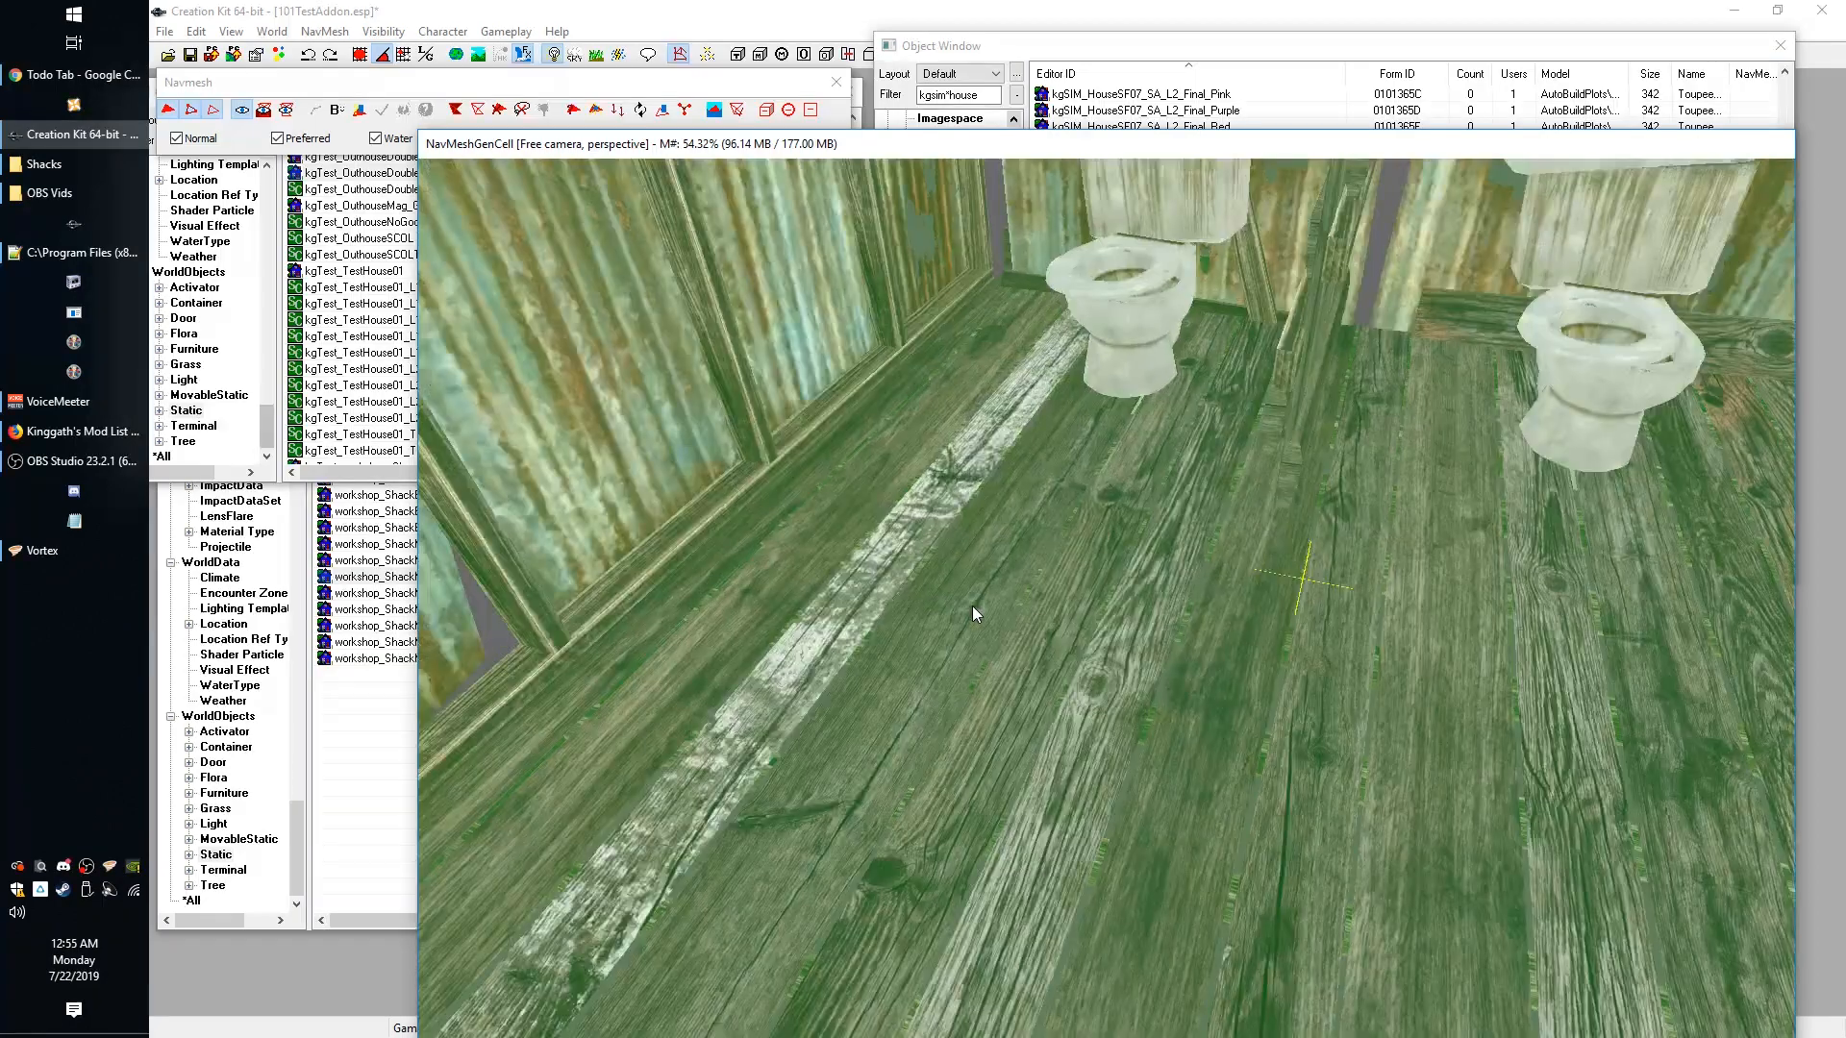
pyautogui.keyDown('shift'); pyautogui.moveTo(972, 606); pyautogui.dragTo(807, 596, button='middle'); pyautogui.keyUp('shift')
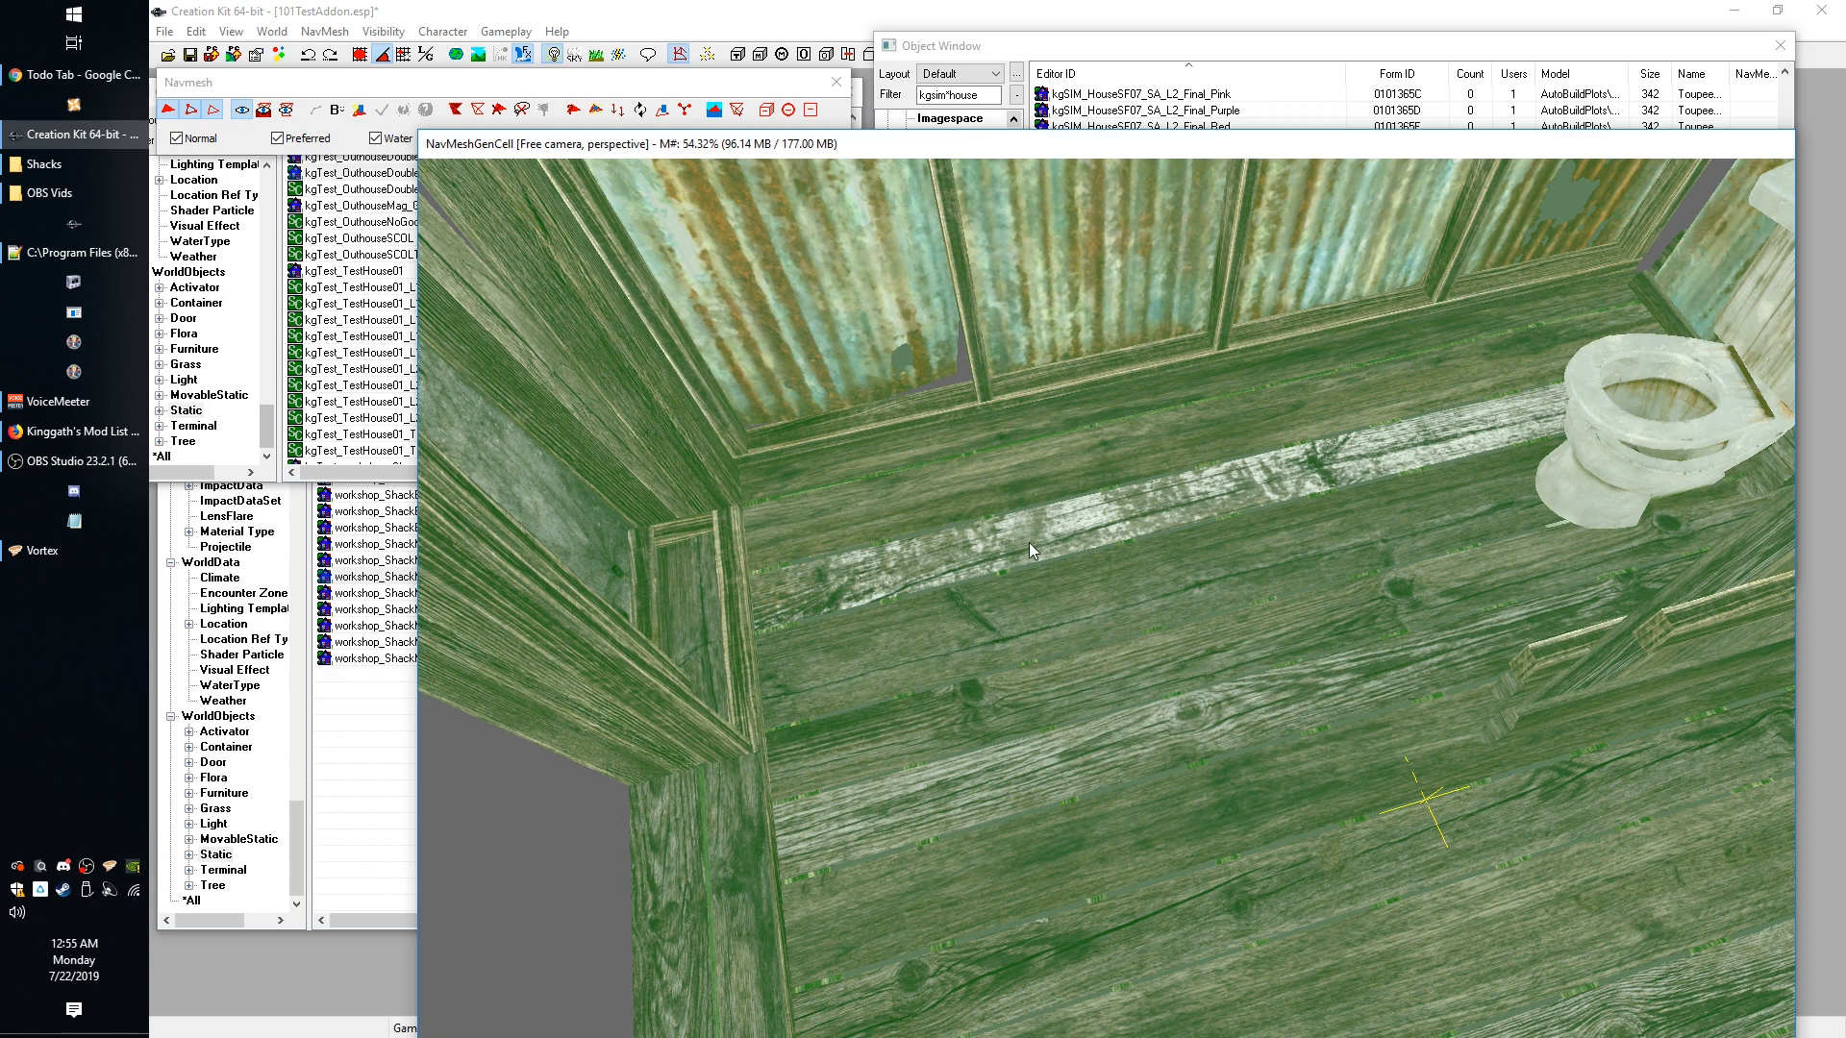
pyautogui.moveTo(809, 521)
pyautogui.keyDown('shift'); pyautogui.mouseDown(button='middle')
pyautogui.moveTo(798, 506)
pyautogui.moveTo(834, 539)
pyautogui.mouseUp(button='middle'); pyautogui.keyUp('shift')
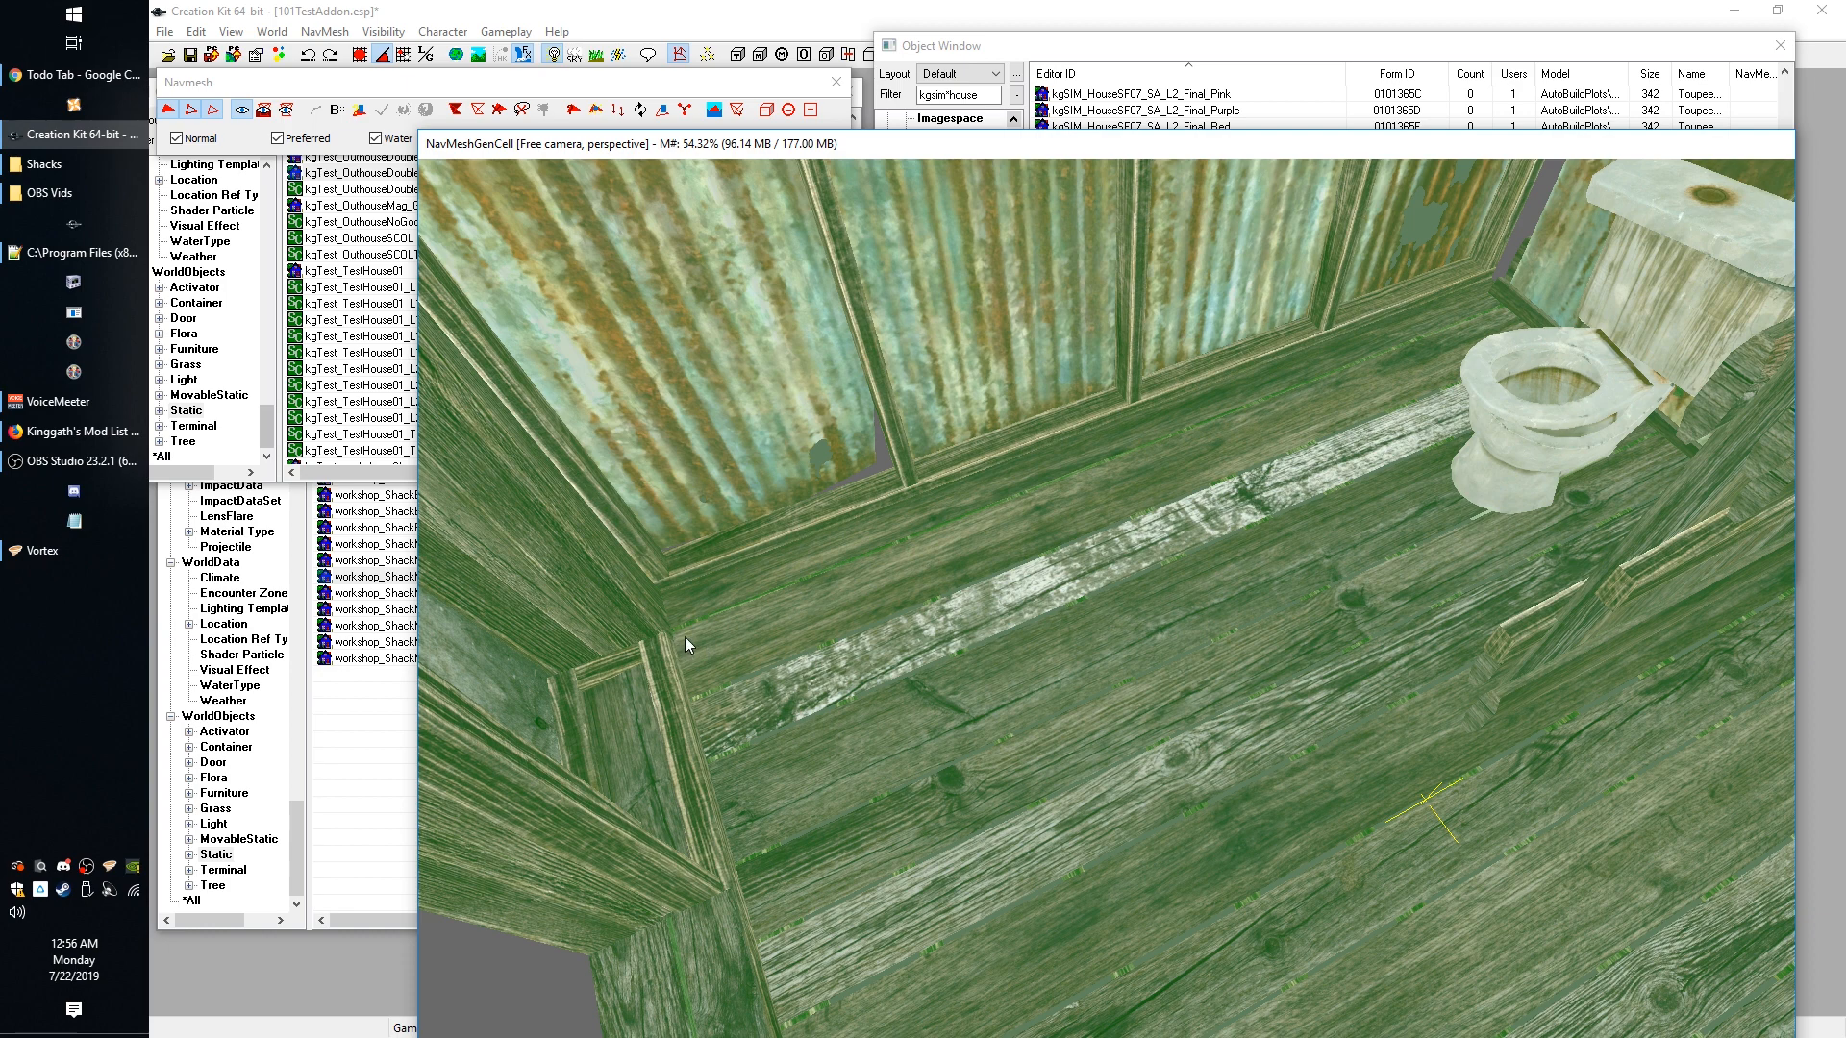
pyautogui.keyDown('shift'); pyautogui.moveTo(690, 649); pyautogui.dragTo(637, 677, button='middle'); pyautogui.keyUp('shift')
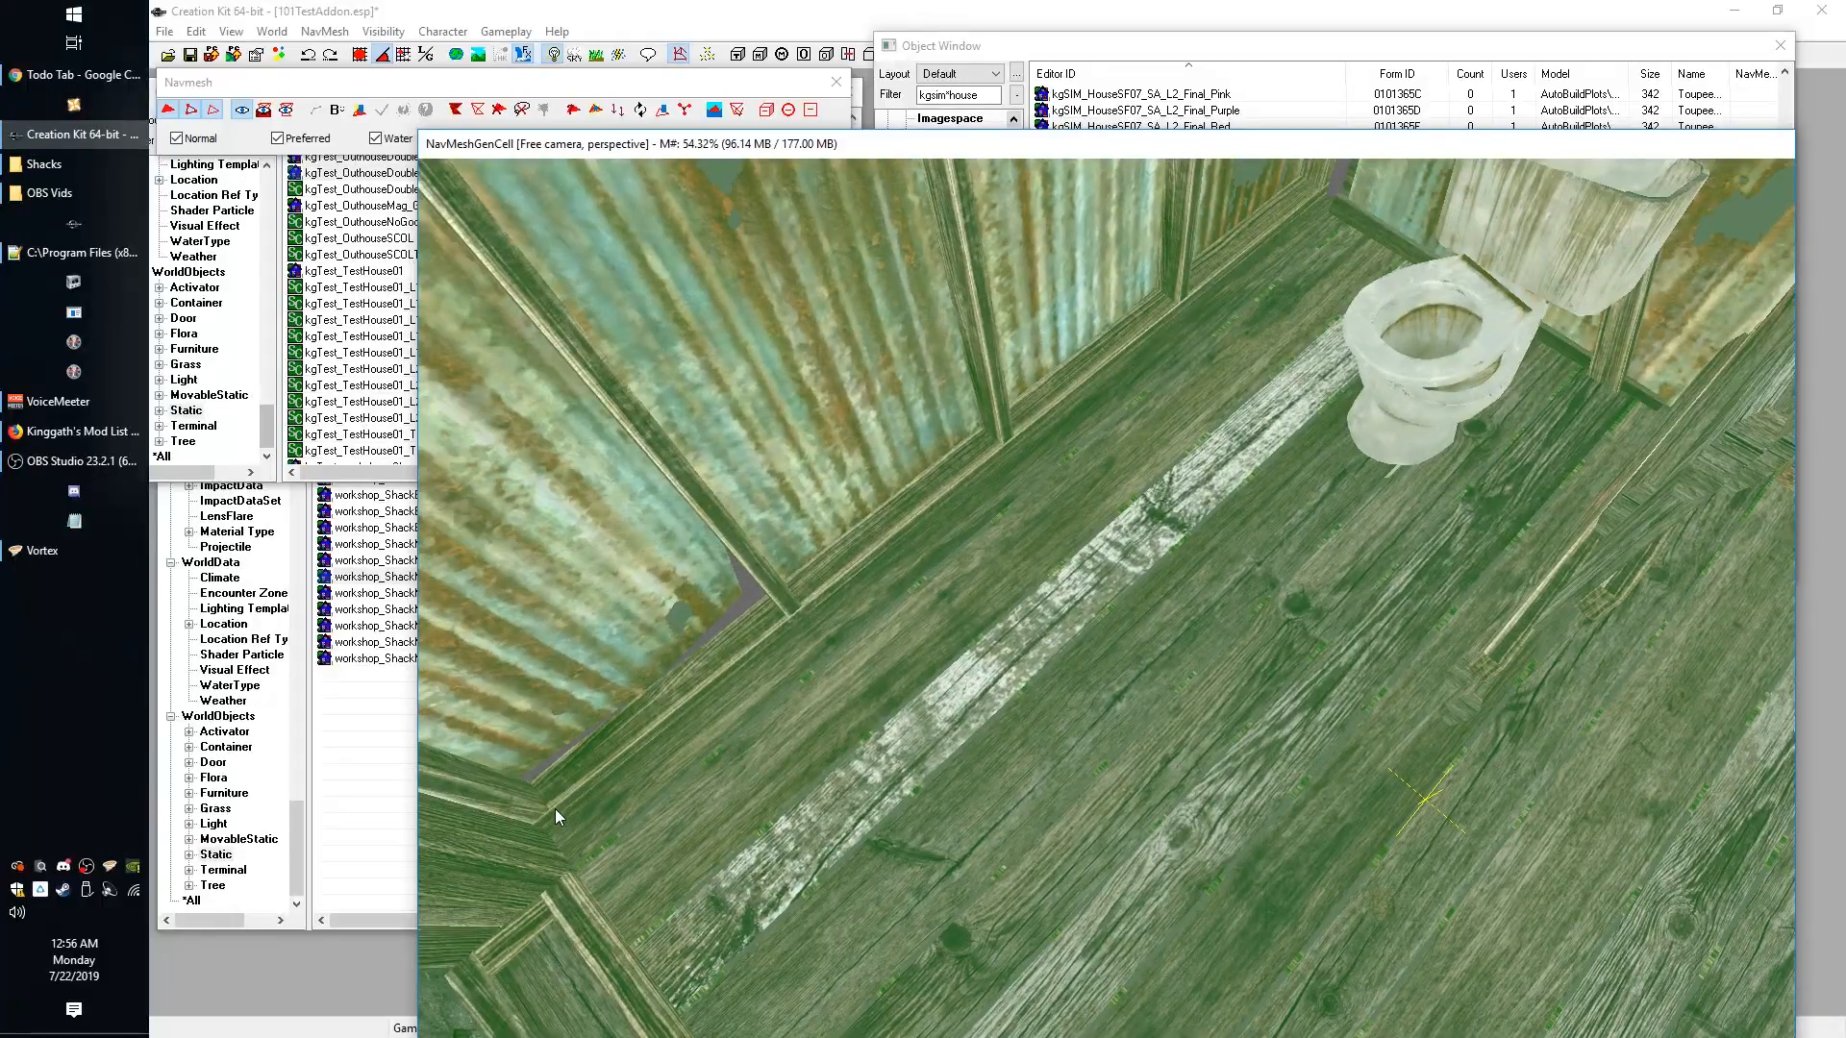
pyautogui.keyDown('shift'); pyautogui.moveTo(555, 810); pyautogui.dragTo(556, 803, button='middle'); pyautogui.keyUp('shift')
pyautogui.keyDown('shift'); pyautogui.moveTo(758, 819); pyautogui.dragTo(758, 811, button='middle'); pyautogui.keyUp('shift')
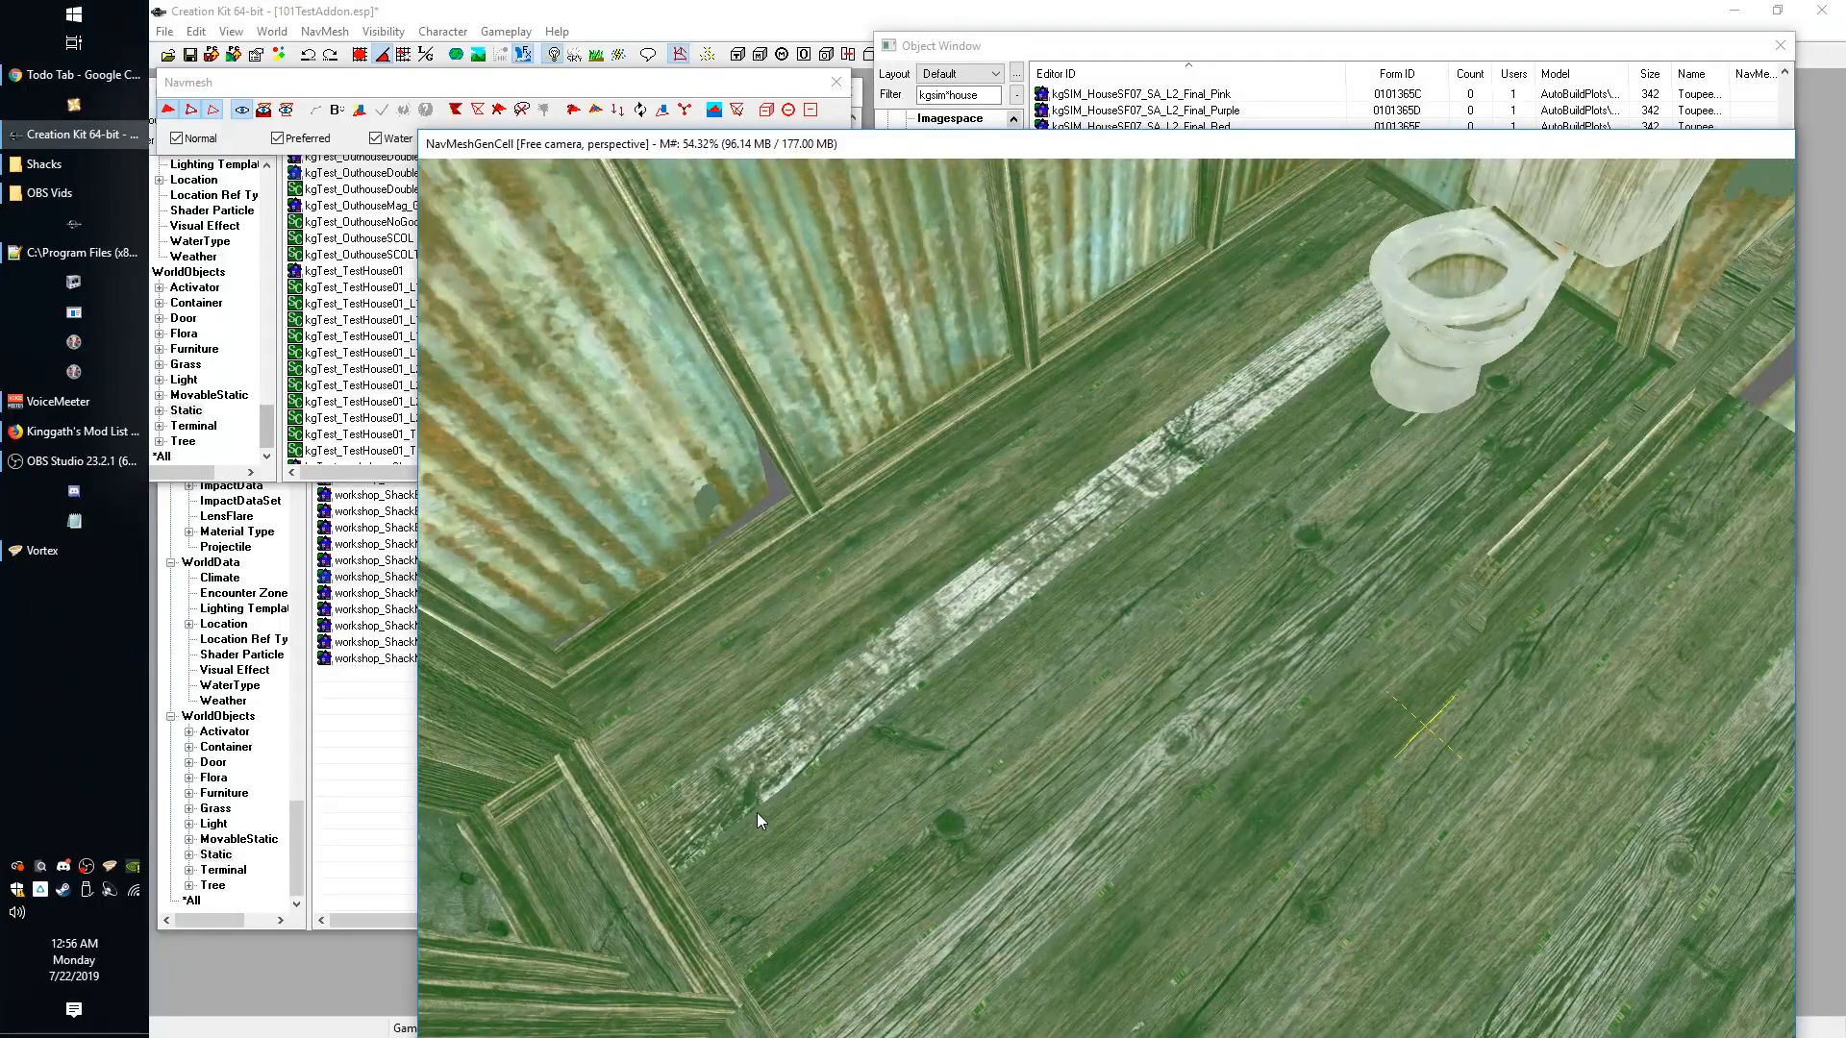
pyautogui.click(568, 698)
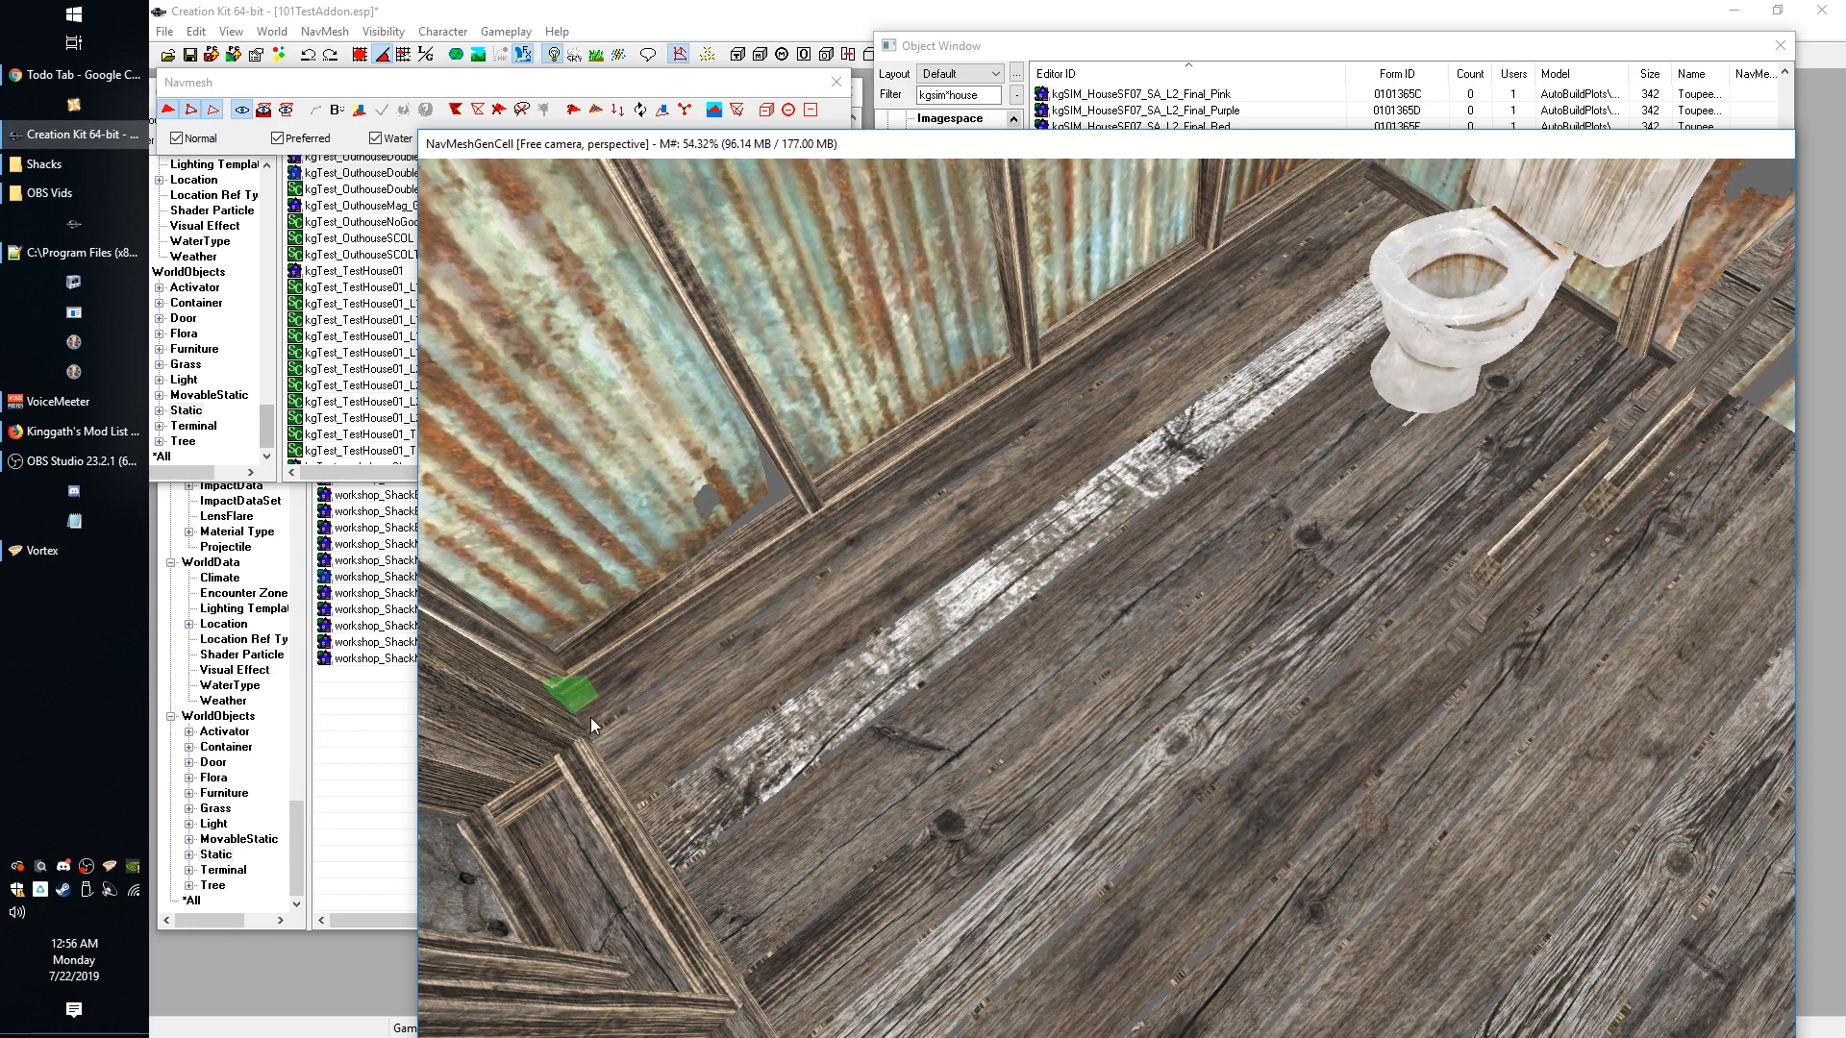
# Add a second navmesh vertex along the base of the corrugated wall, just in front of the nearest toilet.
pyautogui.moveTo(968, 731)
pyautogui.keyDown('shift'); pyautogui.mouseDown(button='middle')
pyautogui.moveTo(869, 738)
pyautogui.moveTo(915, 821)
pyautogui.moveTo(1025, 696)
pyautogui.moveTo(995, 724)
pyautogui.mouseUp(button='middle'); pyautogui.keyUp('shift')
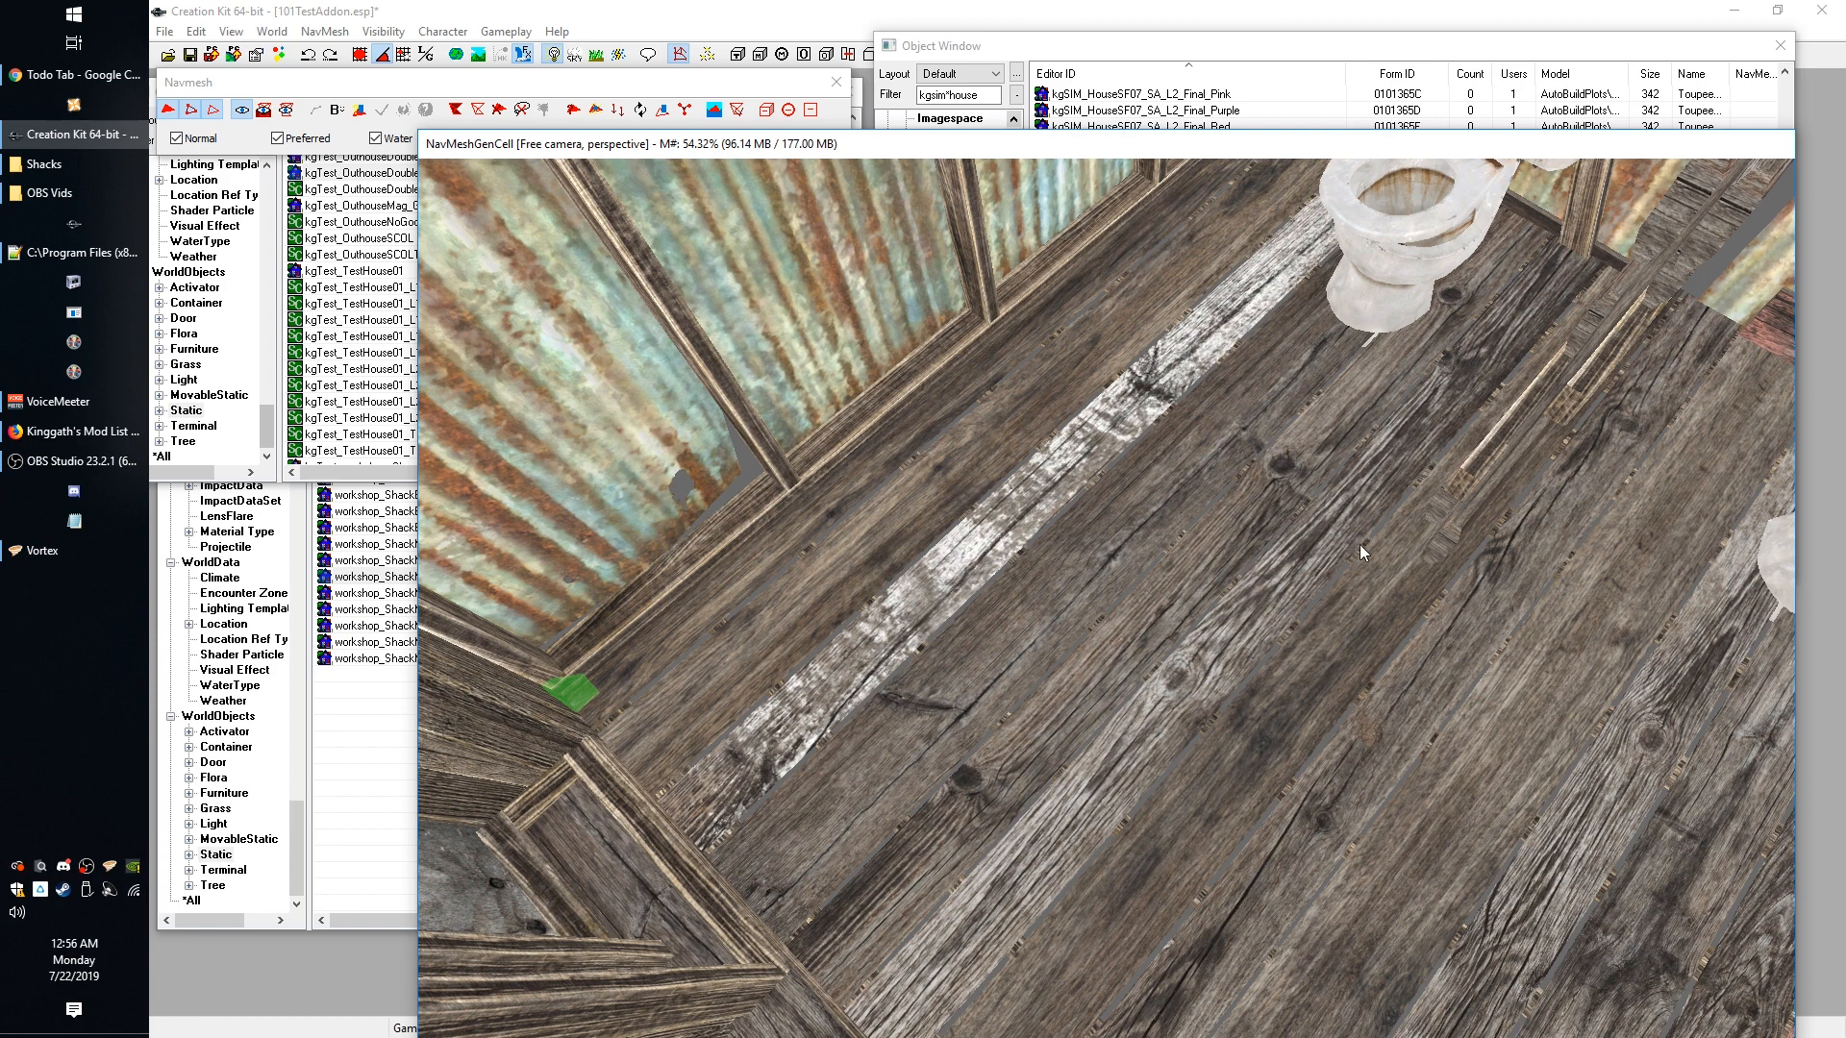
pyautogui.keyDown('shift'); pyautogui.moveTo(1359, 544); pyautogui.dragTo(1359, 521, button='middle'); pyautogui.keyUp('shift')
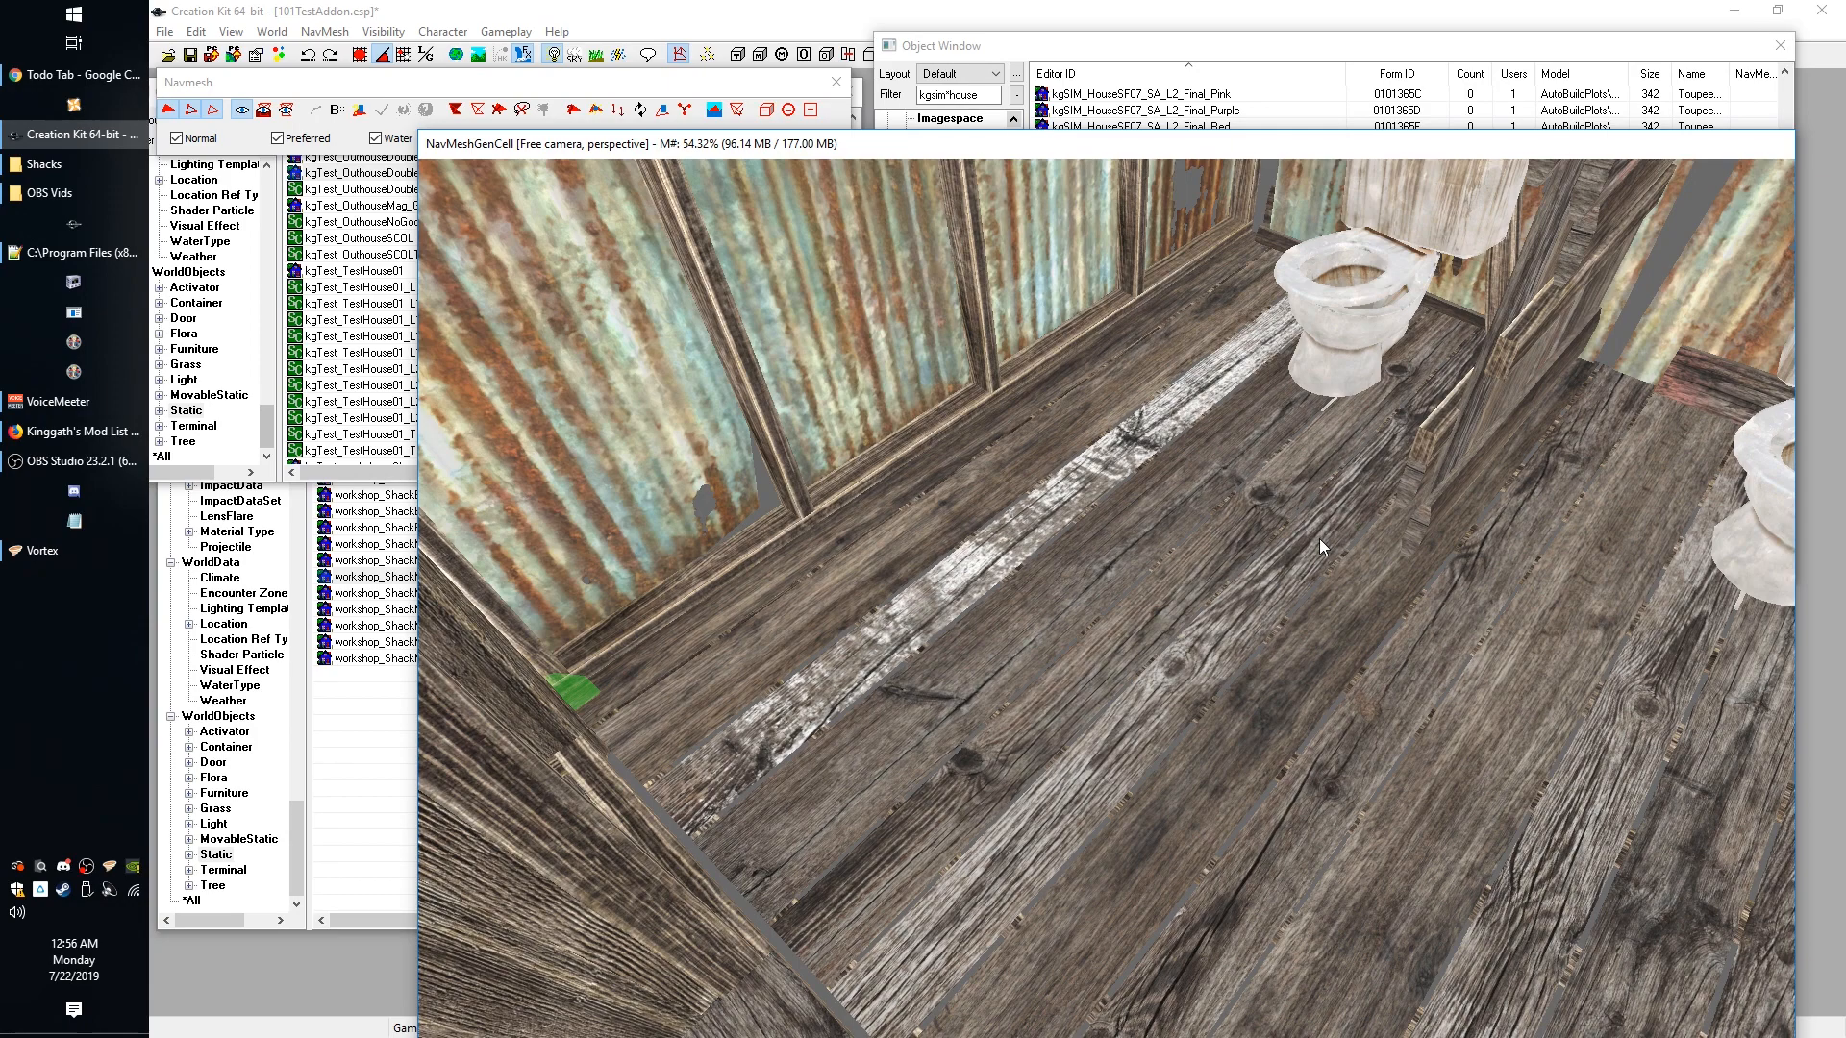
pyautogui.keyDown('shift'); pyautogui.moveTo(1320, 541); pyautogui.dragTo(1321, 565, button='middle'); pyautogui.keyUp('shift')
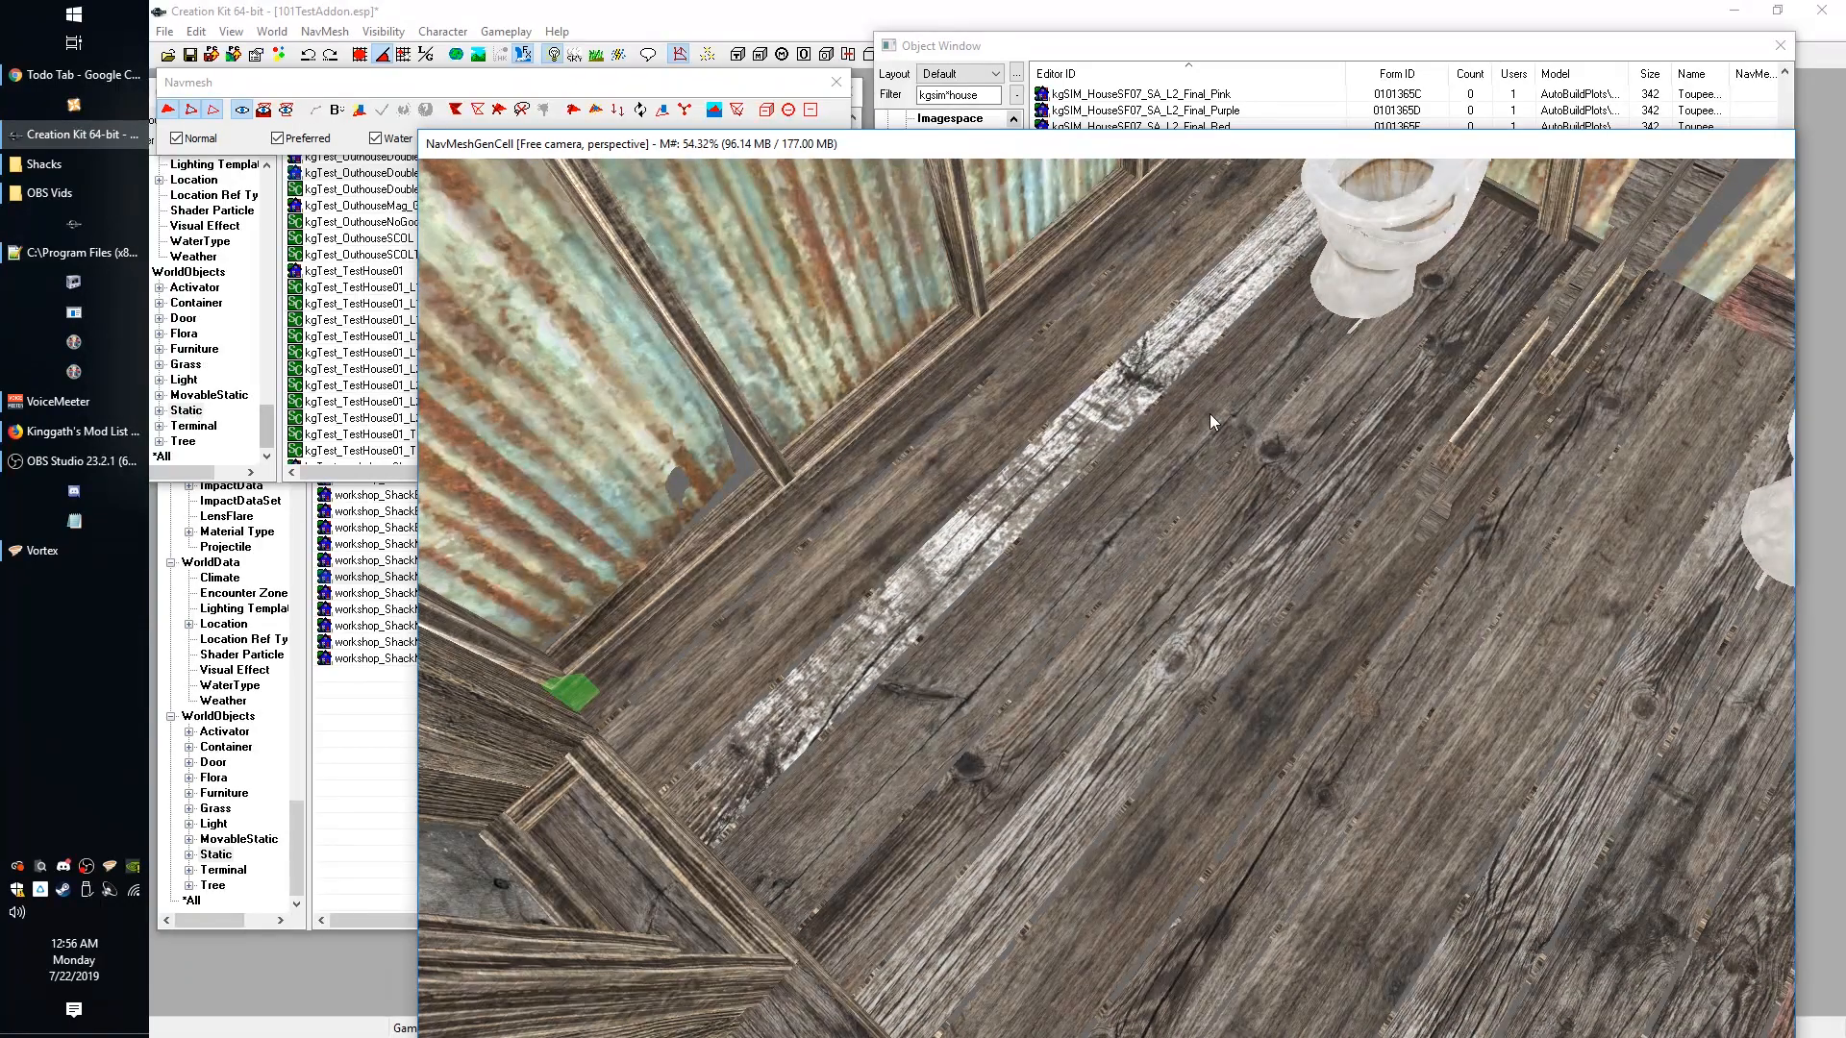
pyautogui.scroll(-1, 1169, 467)
pyautogui.scroll(1, 1180, 470)
pyautogui.keyDown('shift'); pyautogui.moveTo(1146, 346); pyautogui.dragTo(1144, 338, button='middle'); pyautogui.keyUp('shift')
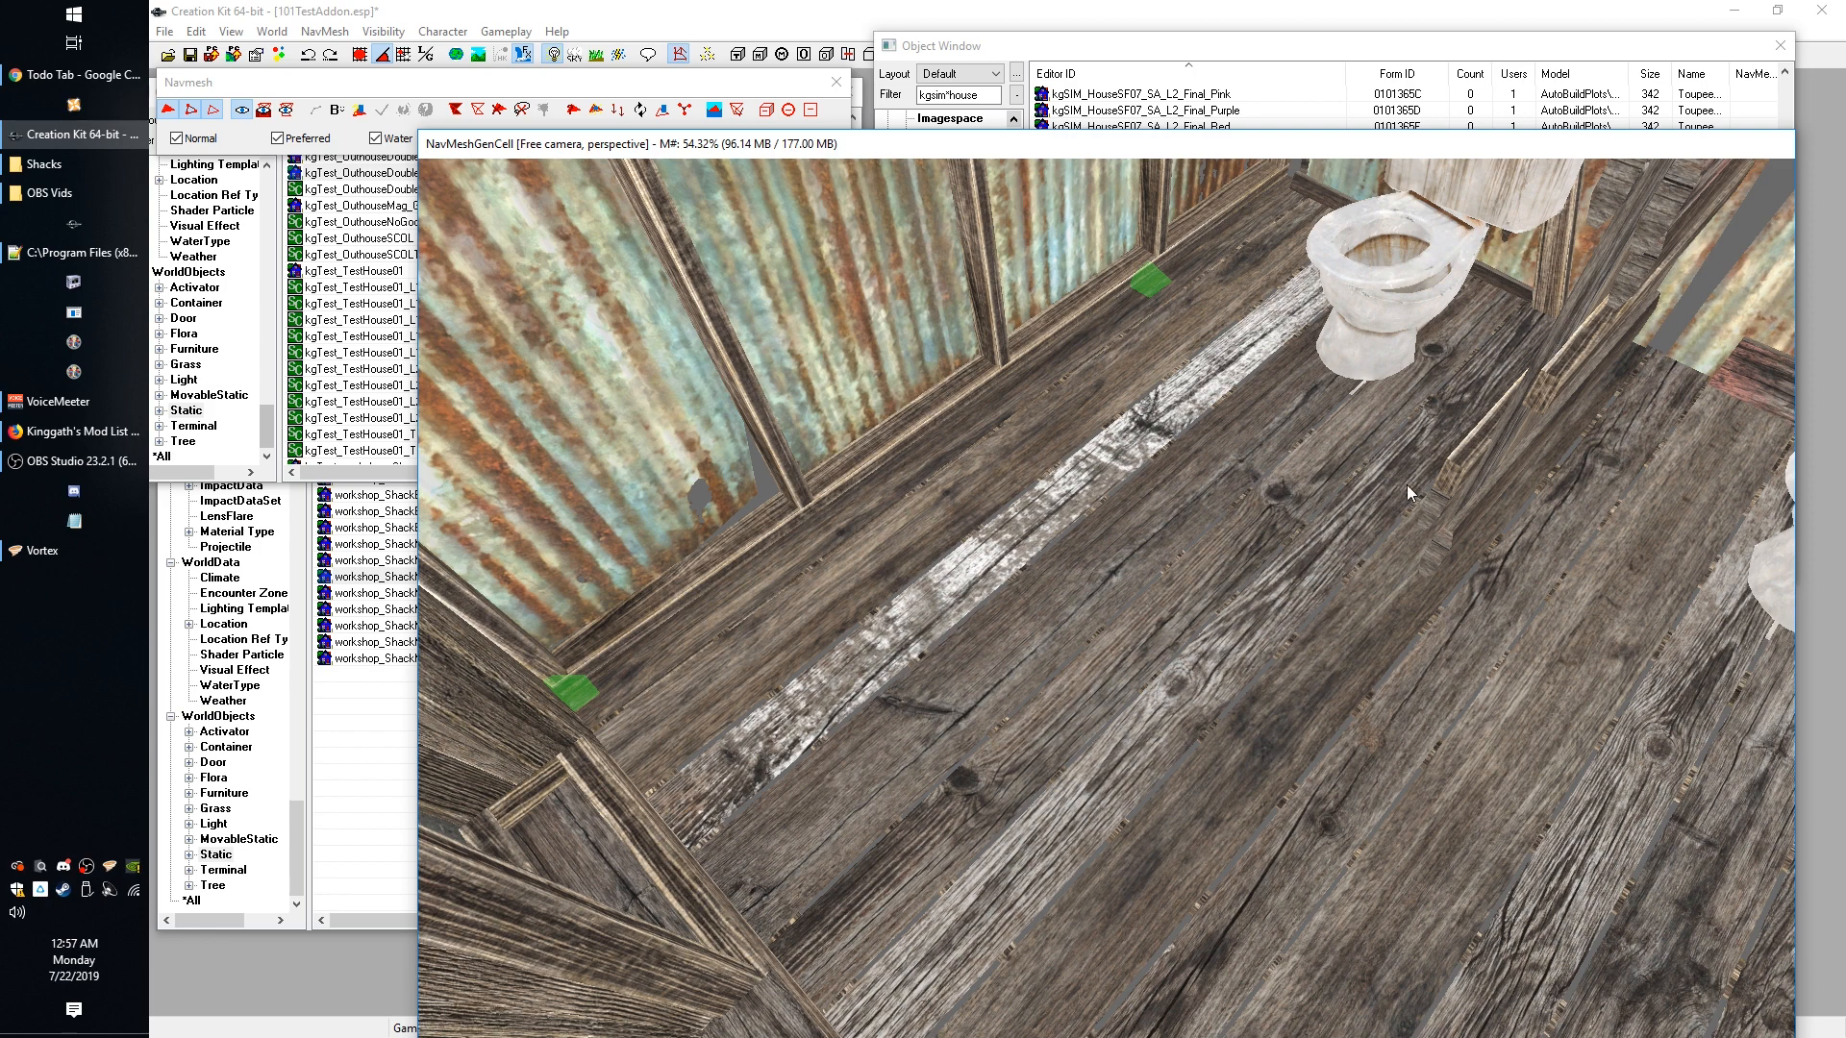
# Add a third vertex between the nearest toilet and the partition, completing the first navmesh triangle on the outhouse floor.
pyautogui.keyDown('shift'); pyautogui.moveTo(1407, 486); pyautogui.dragTo(1408, 467, button='middle'); pyautogui.keyUp('shift')
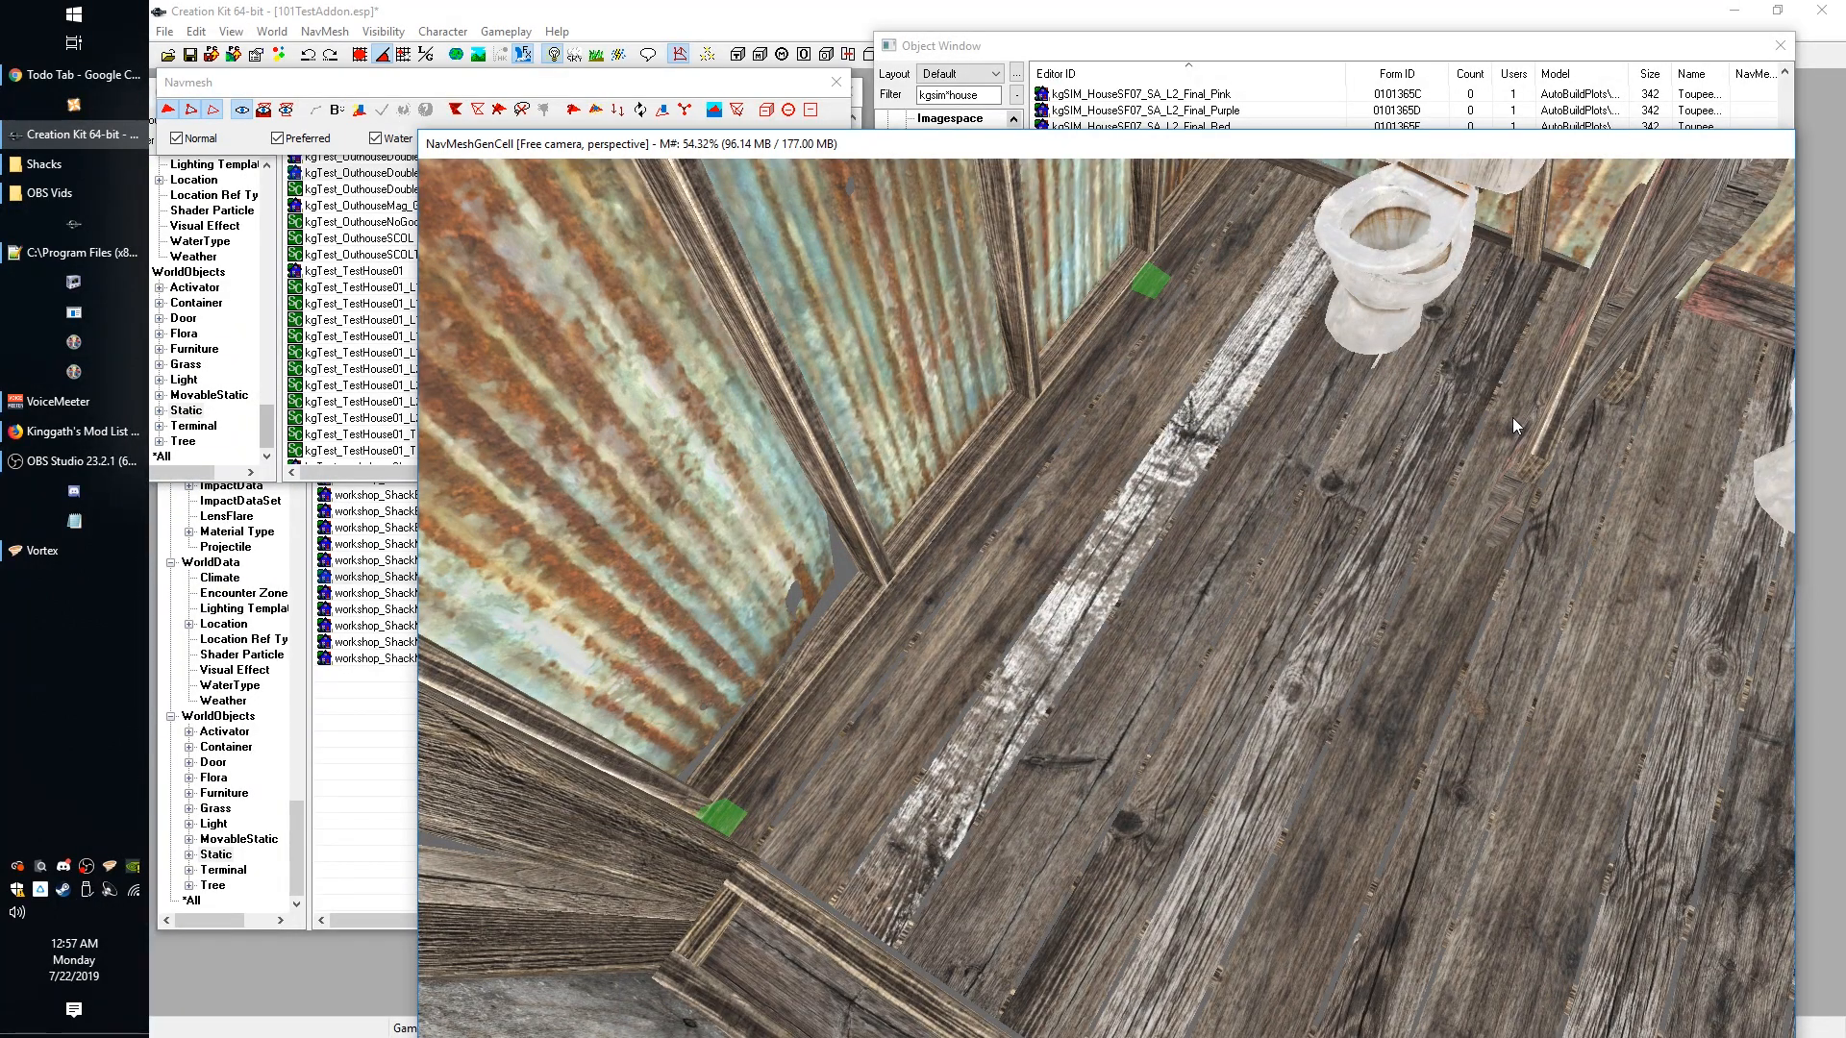
pyautogui.keyDown('shift'); pyautogui.moveTo(1514, 424); pyautogui.dragTo(1482, 392, button='middle'); pyautogui.keyUp('shift')
pyautogui.scroll(3, 1521, 425)
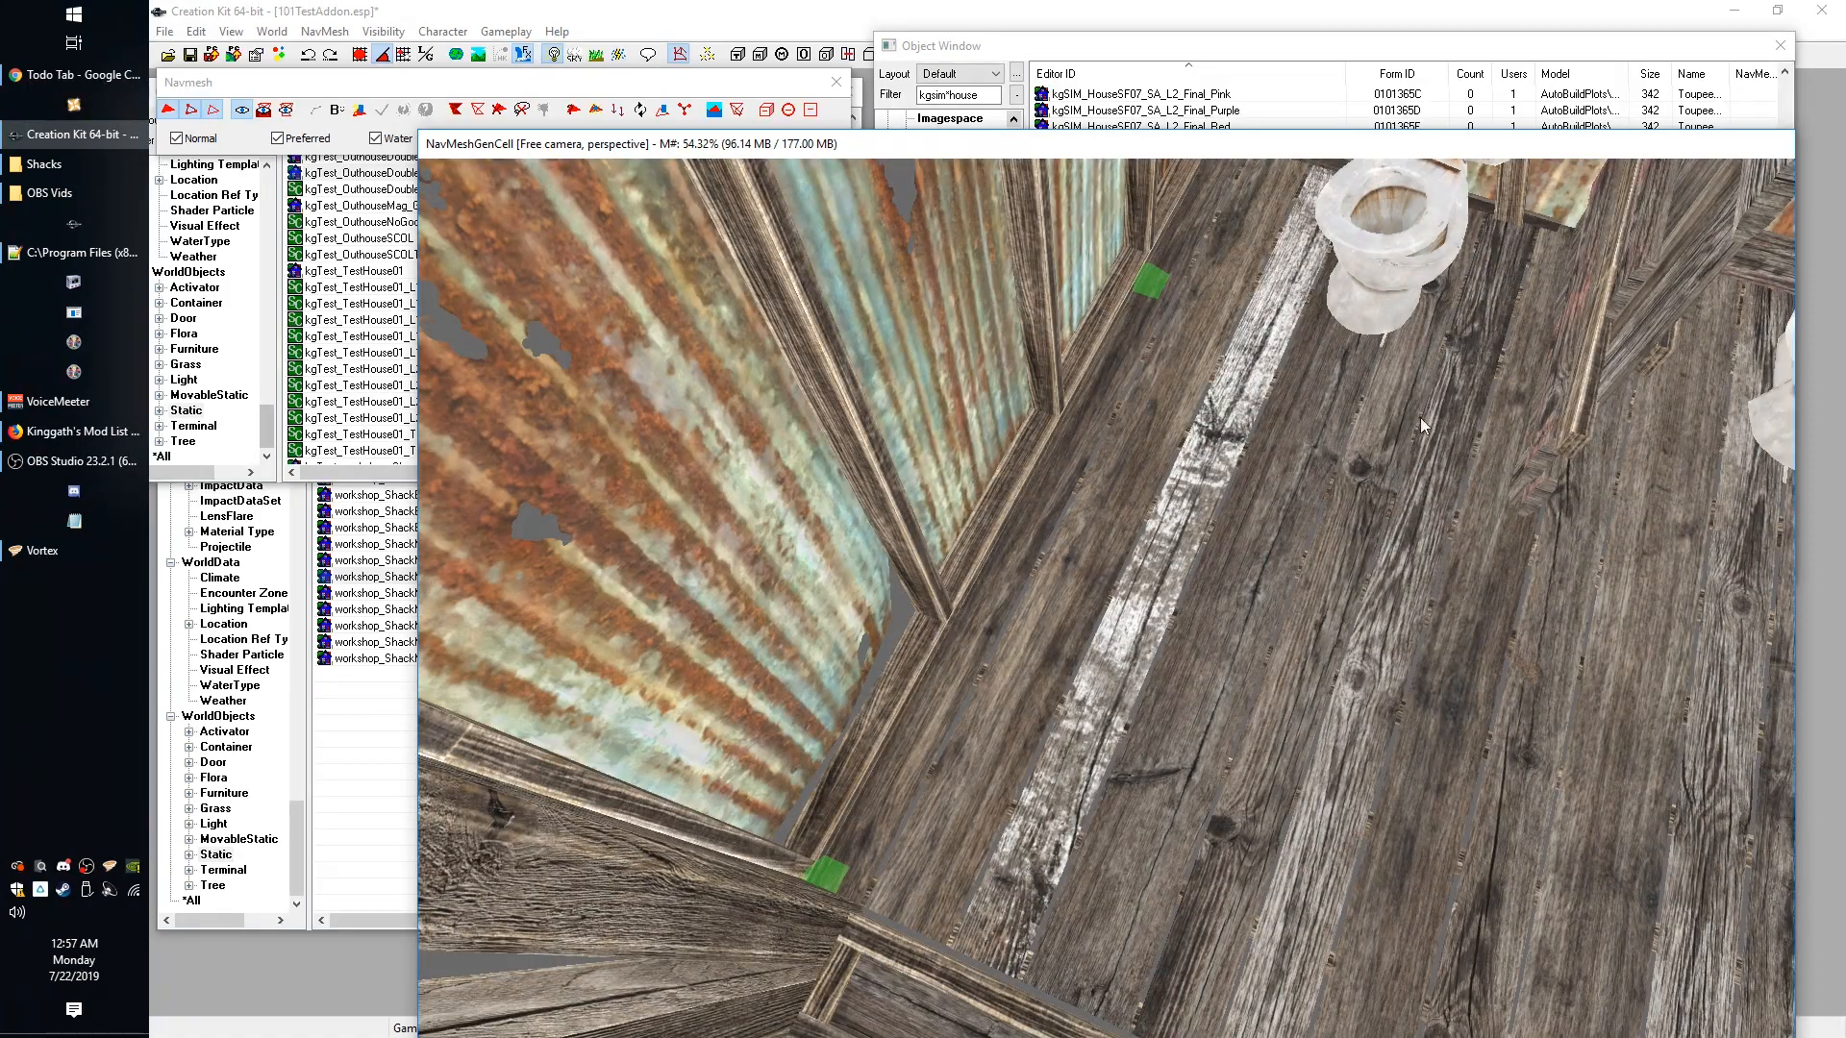
pyautogui.click(1521, 377)
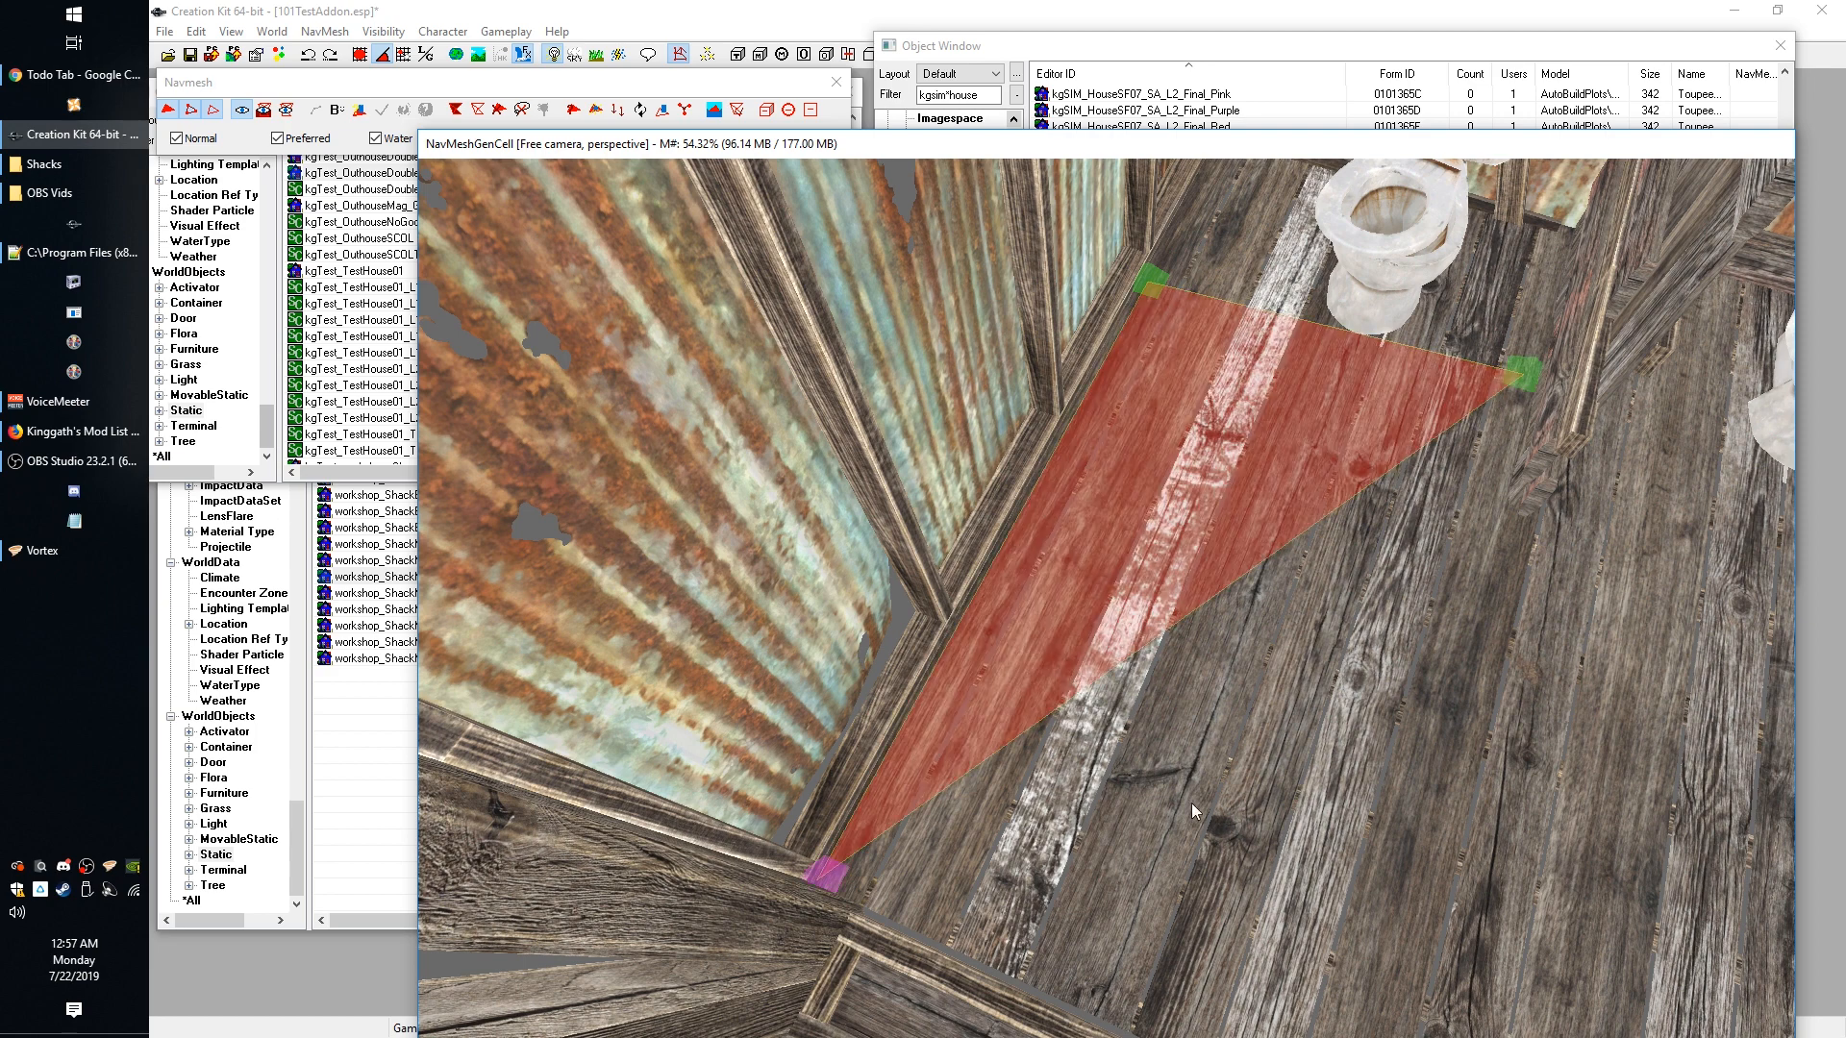
# Inspect the new floor triangle, checking its vertex at the corrugated wall and its edge in front of the toilet.
pyautogui.moveTo(1162, 804)
pyautogui.keyDown('shift'); pyautogui.mouseDown(button='middle')
pyautogui.moveTo(1134, 771)
pyautogui.moveTo(1139, 811)
pyautogui.moveTo(1166, 805)
pyautogui.mouseUp(button='middle'); pyautogui.keyUp('shift')
pyautogui.keyDown('ctrl'); pyautogui.click(1183, 216); pyautogui.keyUp('ctrl')
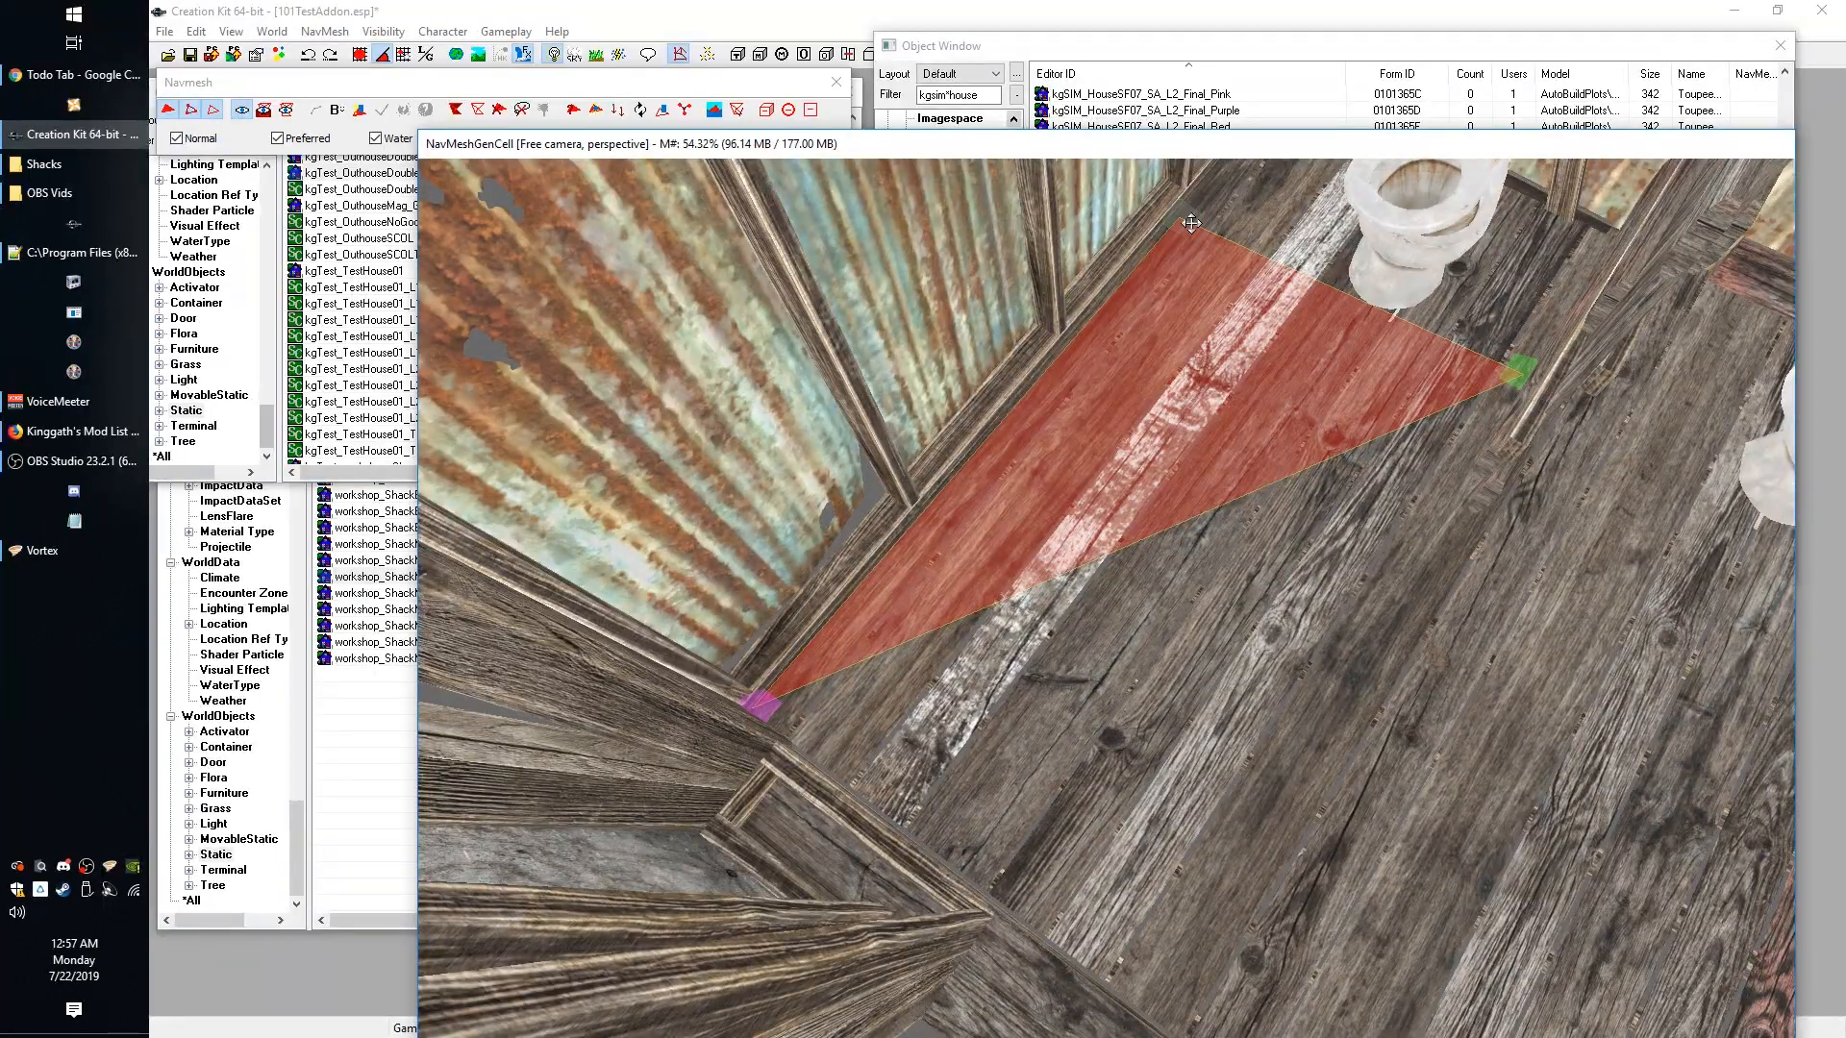
pyautogui.keyDown('ctrl'); pyautogui.click(1182, 219); pyautogui.keyUp('ctrl')
pyautogui.moveTo(1534, 435)
pyautogui.keyDown('shift'); pyautogui.mouseDown(button='middle')
pyautogui.moveTo(1549, 487)
pyautogui.moveTo(1546, 465)
pyautogui.mouseUp(button='middle'); pyautogui.keyUp('shift')
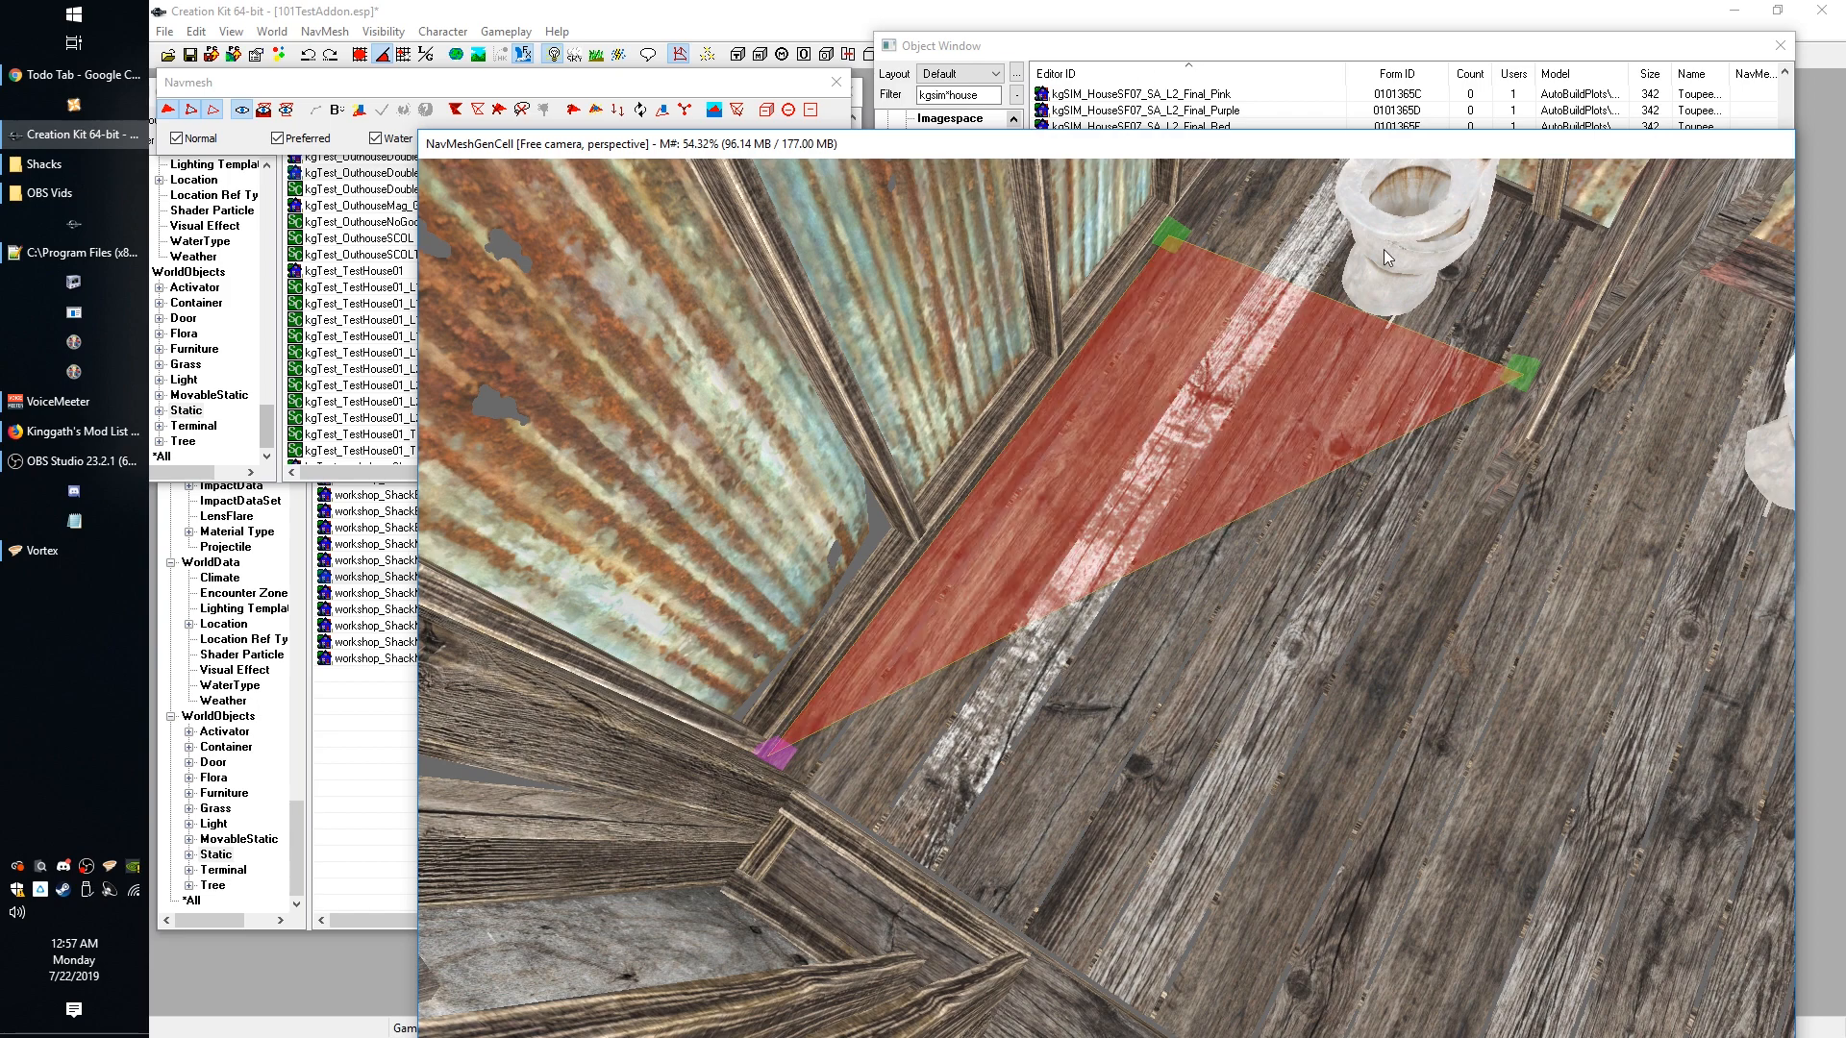
pyautogui.moveTo(1429, 543)
pyautogui.keyDown('shift'); pyautogui.mouseDown(button='middle')
pyautogui.moveTo(1411, 550)
pyautogui.moveTo(1419, 529)
pyautogui.mouseUp(button='middle'); pyautogui.keyUp('shift')
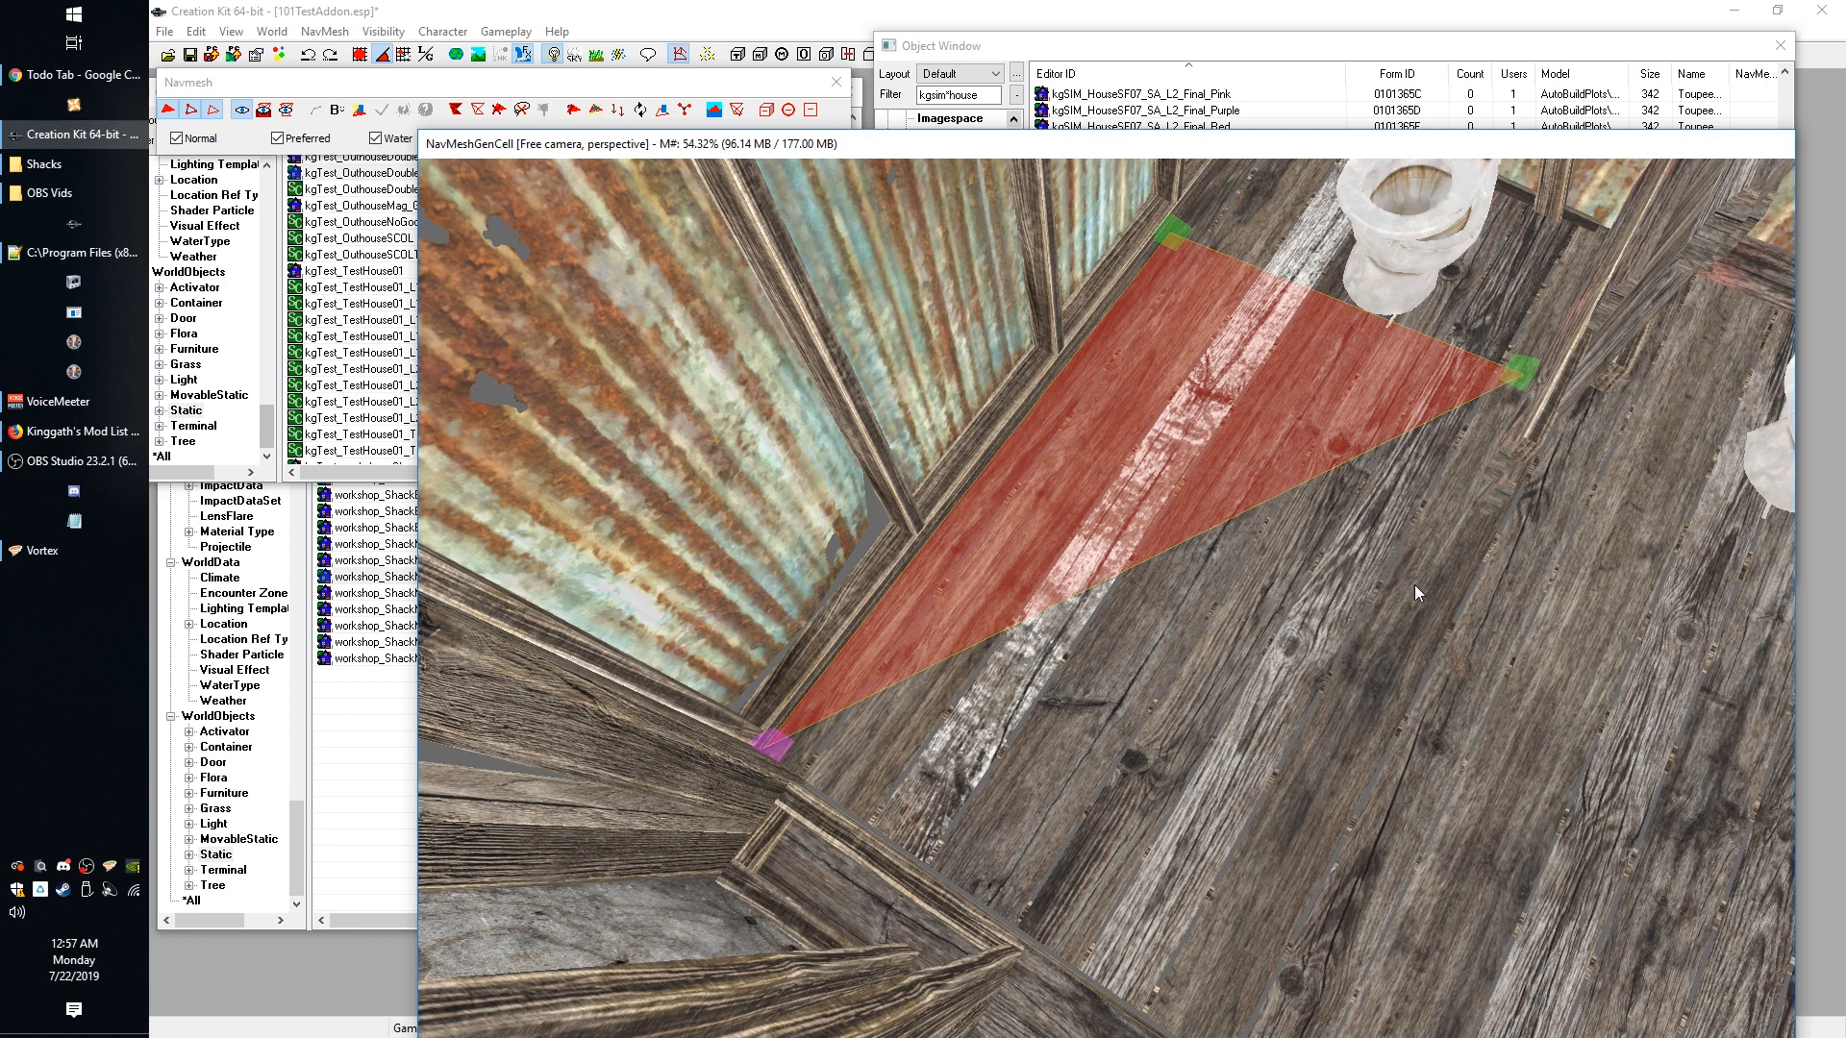
pyautogui.keyDown('shift'); pyautogui.moveTo(1510, 596); pyautogui.dragTo(1498, 592, button='middle'); pyautogui.keyUp('shift')
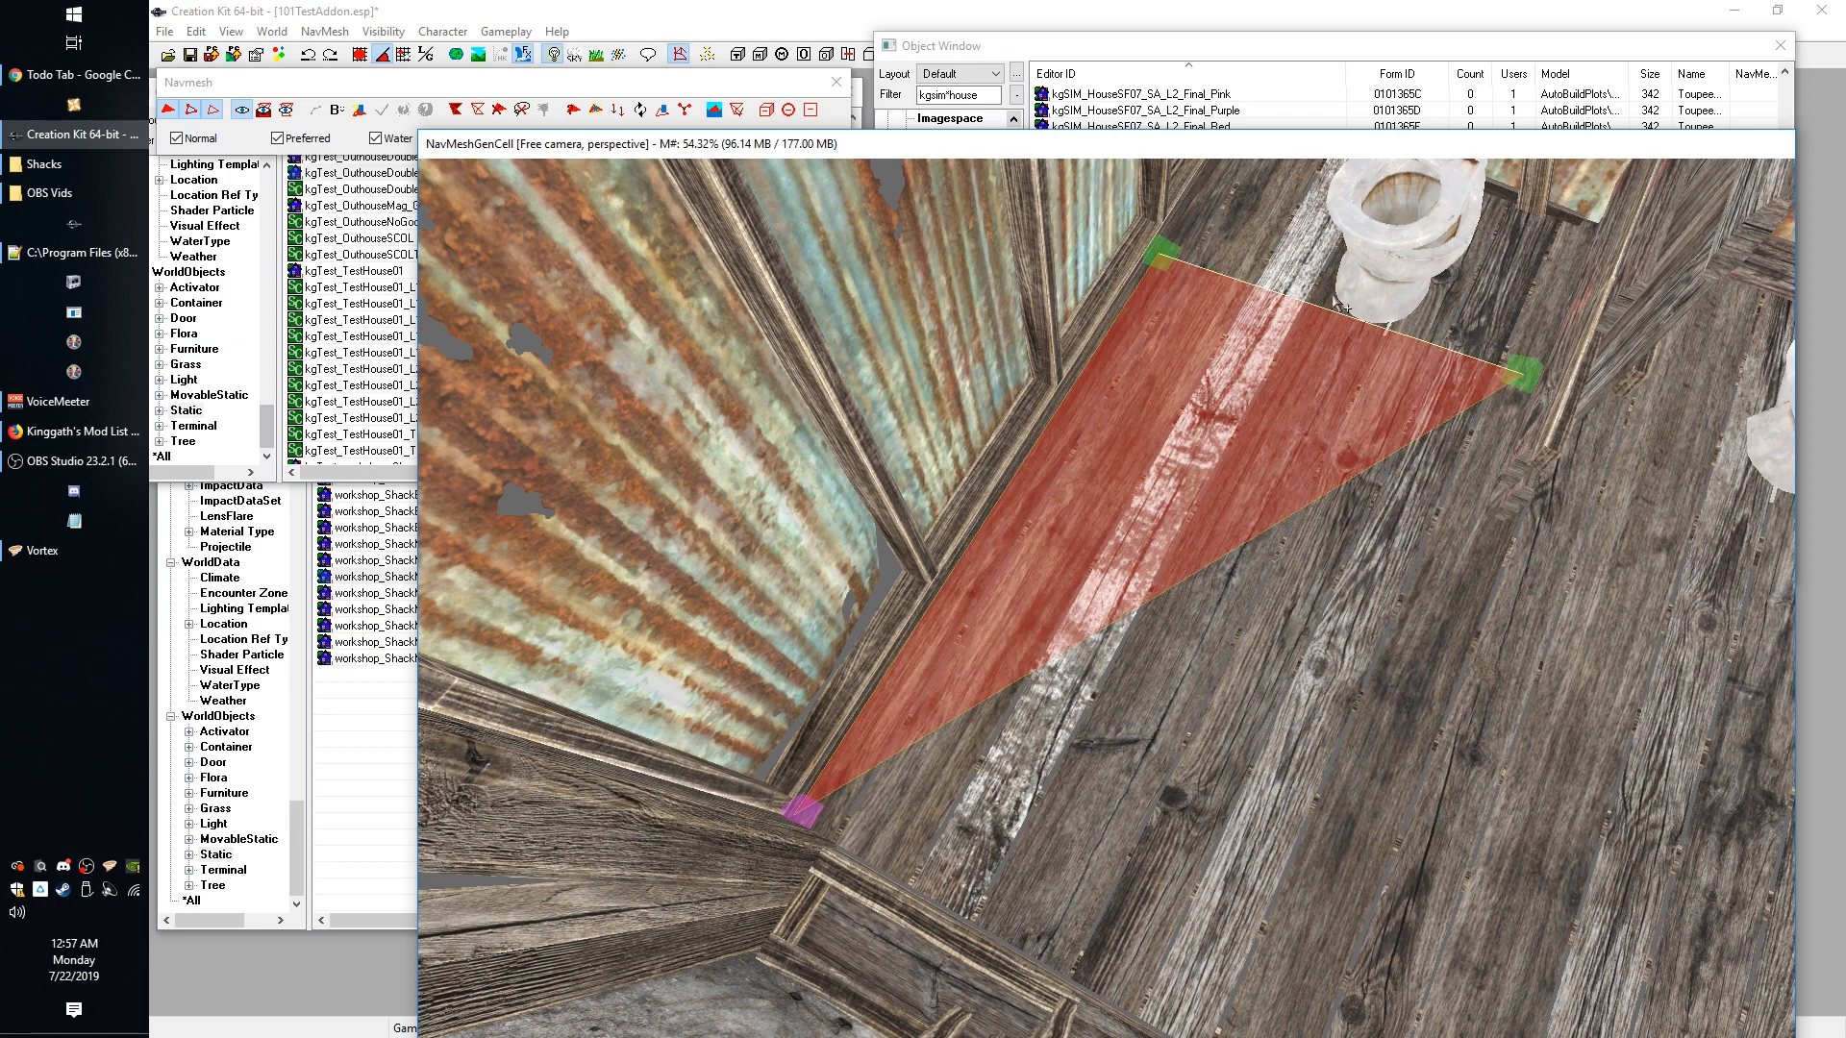
# Examine the outhouse doorway, interior floor and first navmesh triangle from outside and inside the building.
pyautogui.keyDown('shift'); pyautogui.moveTo(1335, 296); pyautogui.dragTo(1325, 242, button='middle'); pyautogui.keyUp('shift')
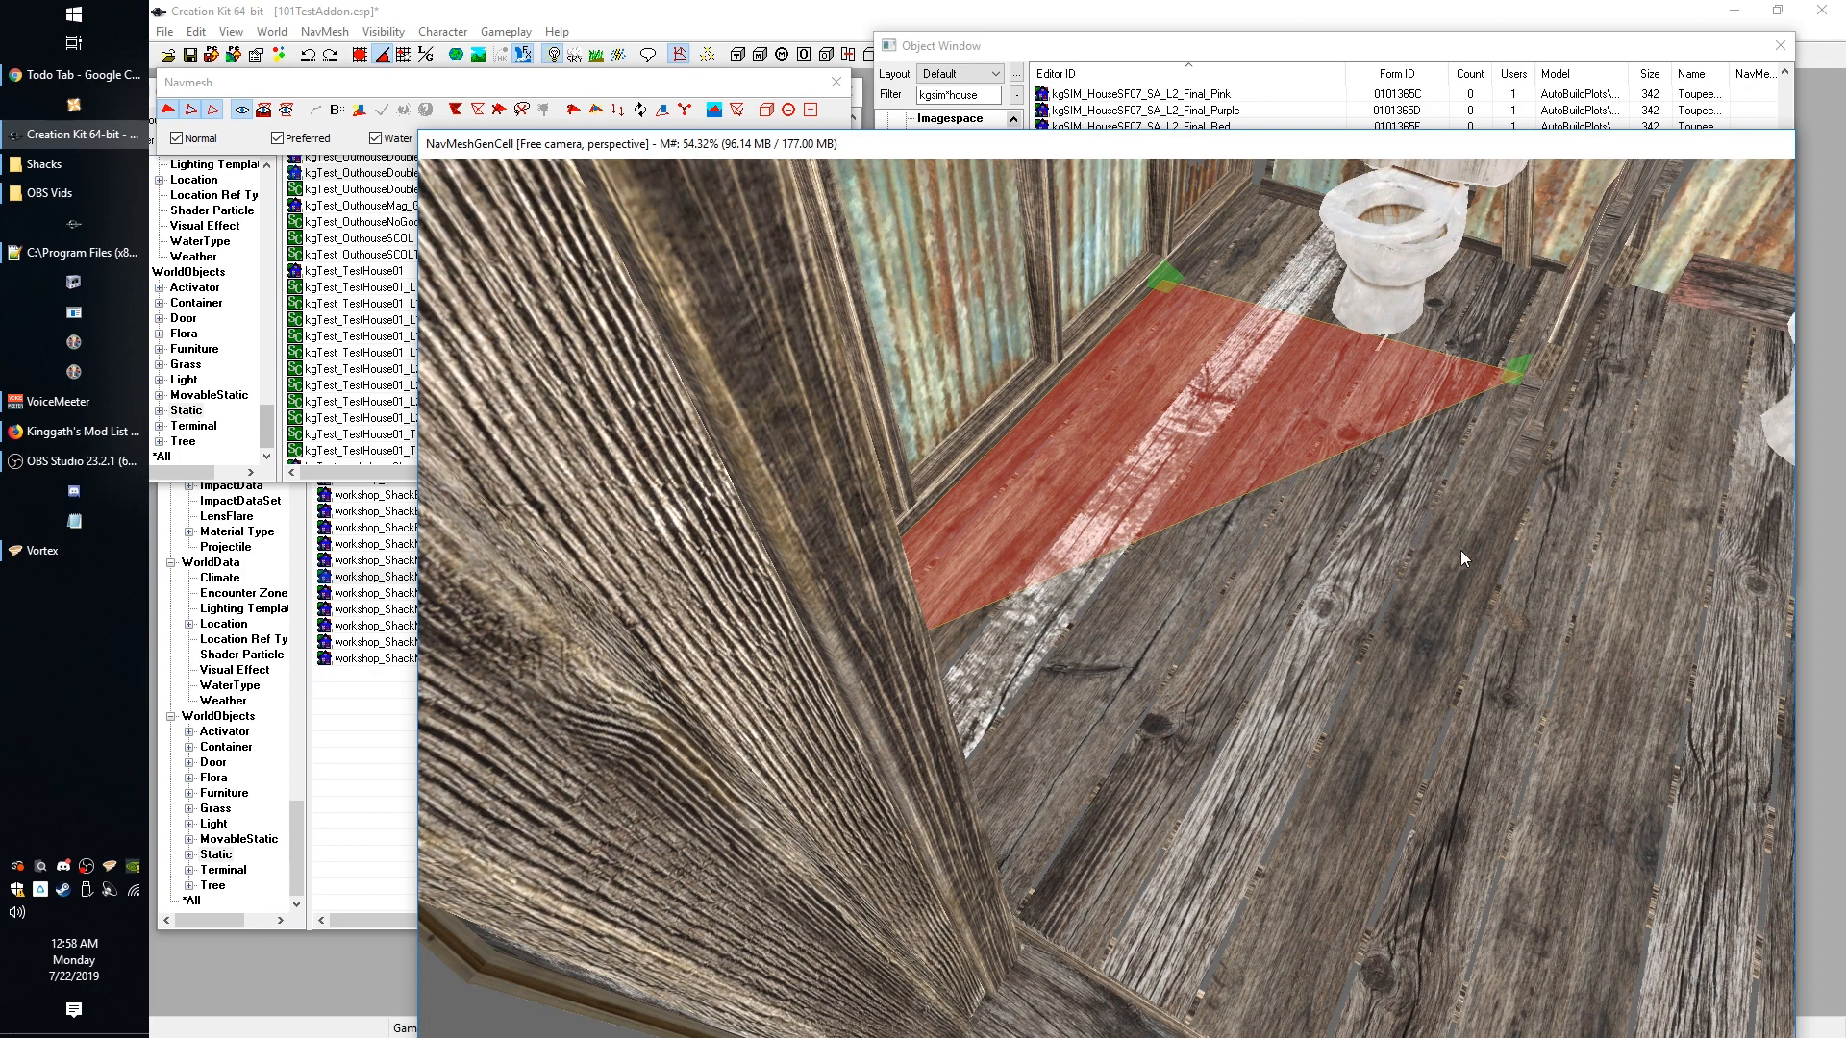
pyautogui.scroll(-5, 1555, 616)
pyautogui.keyDown('shift'); pyautogui.moveTo(1555, 616); pyautogui.dragTo(1589, 531, button='middle'); pyautogui.keyUp('shift')
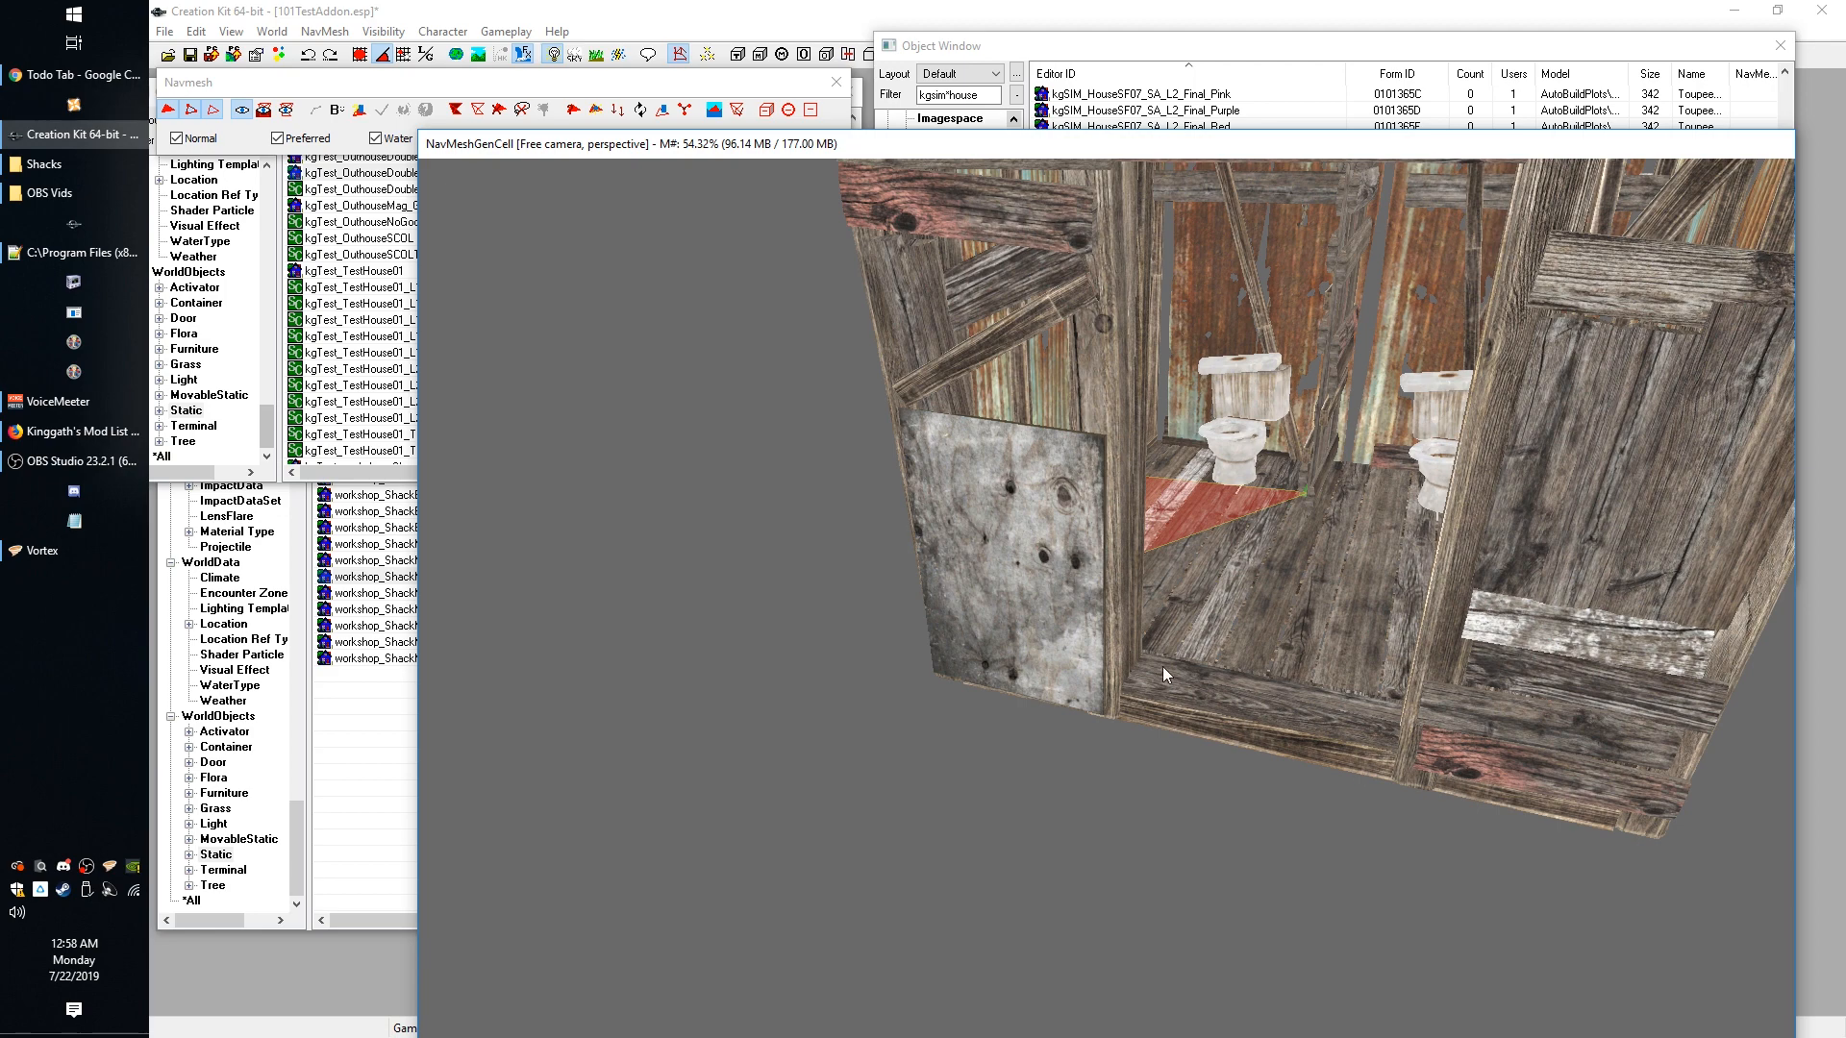
pyautogui.keyDown('shift'); pyautogui.moveTo(1267, 559); pyautogui.dragTo(1248, 608, button='middle'); pyautogui.keyUp('shift')
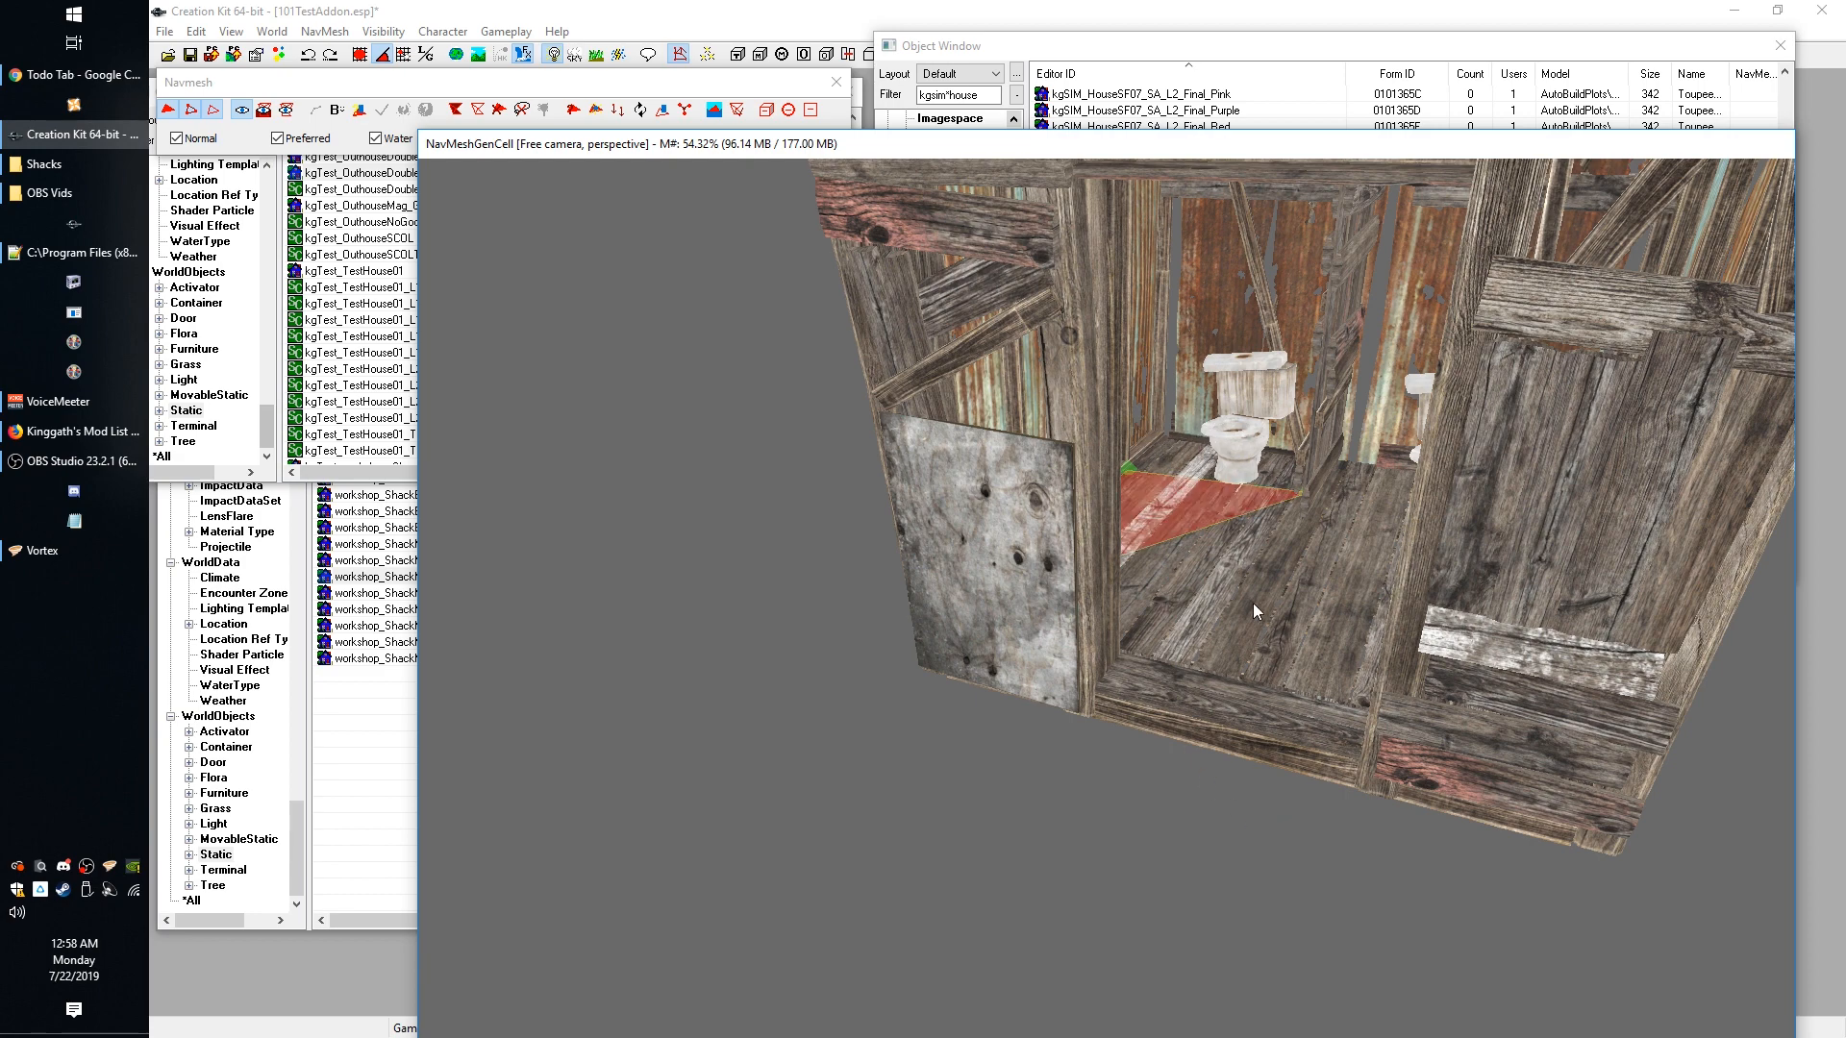
pyautogui.scroll(3, 1250, 597)
pyautogui.press('shift')
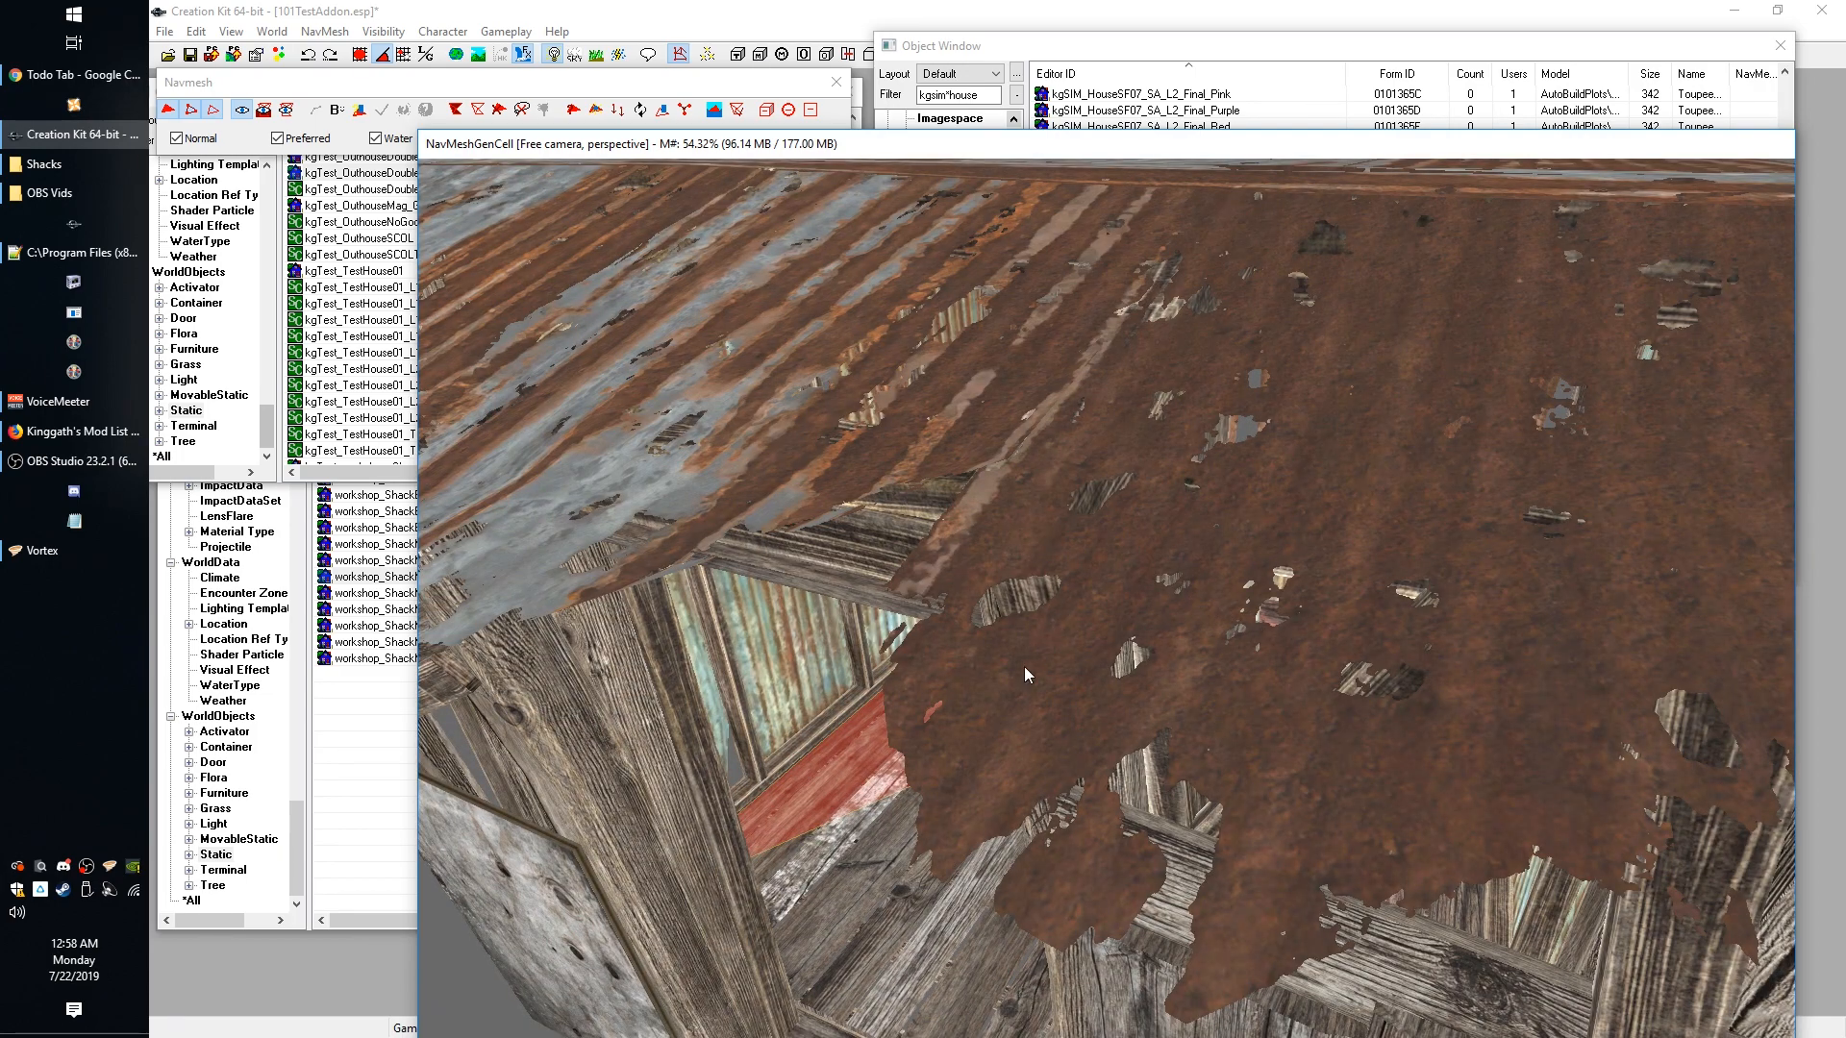
pyautogui.press('shift')
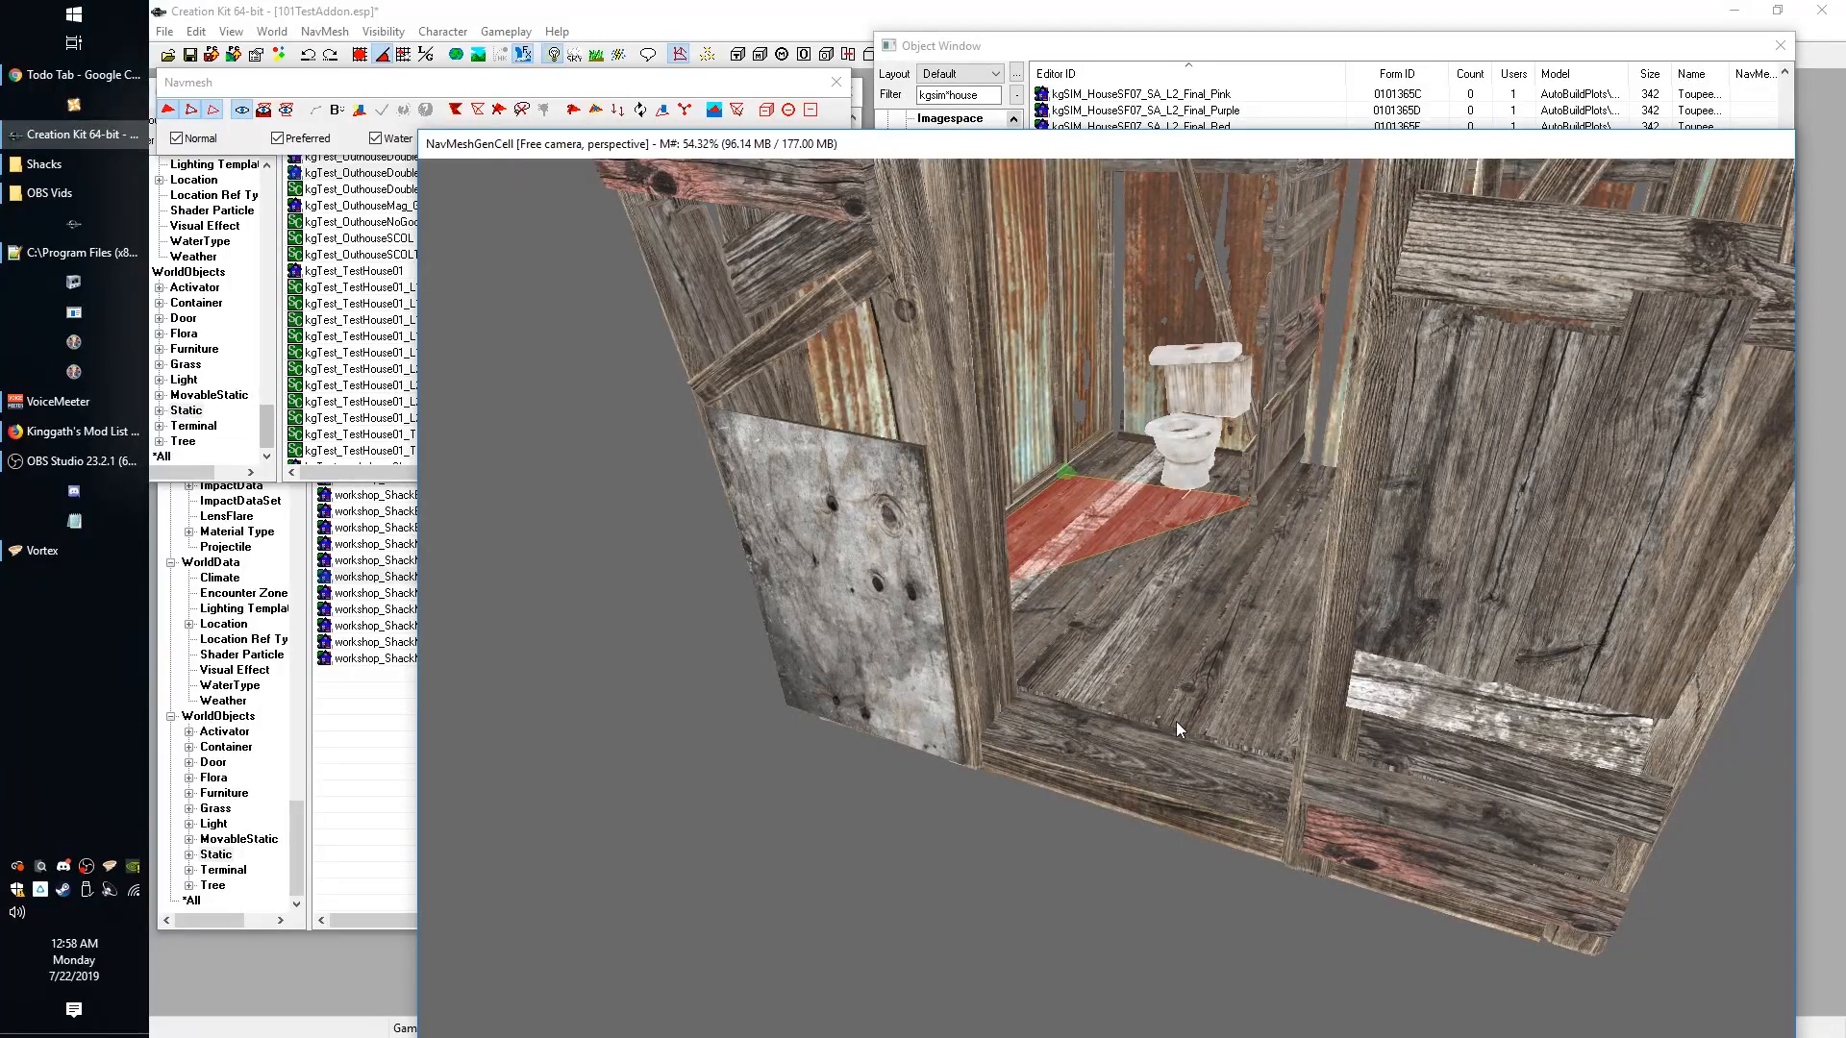
pyautogui.scroll(10, 1250, 665)
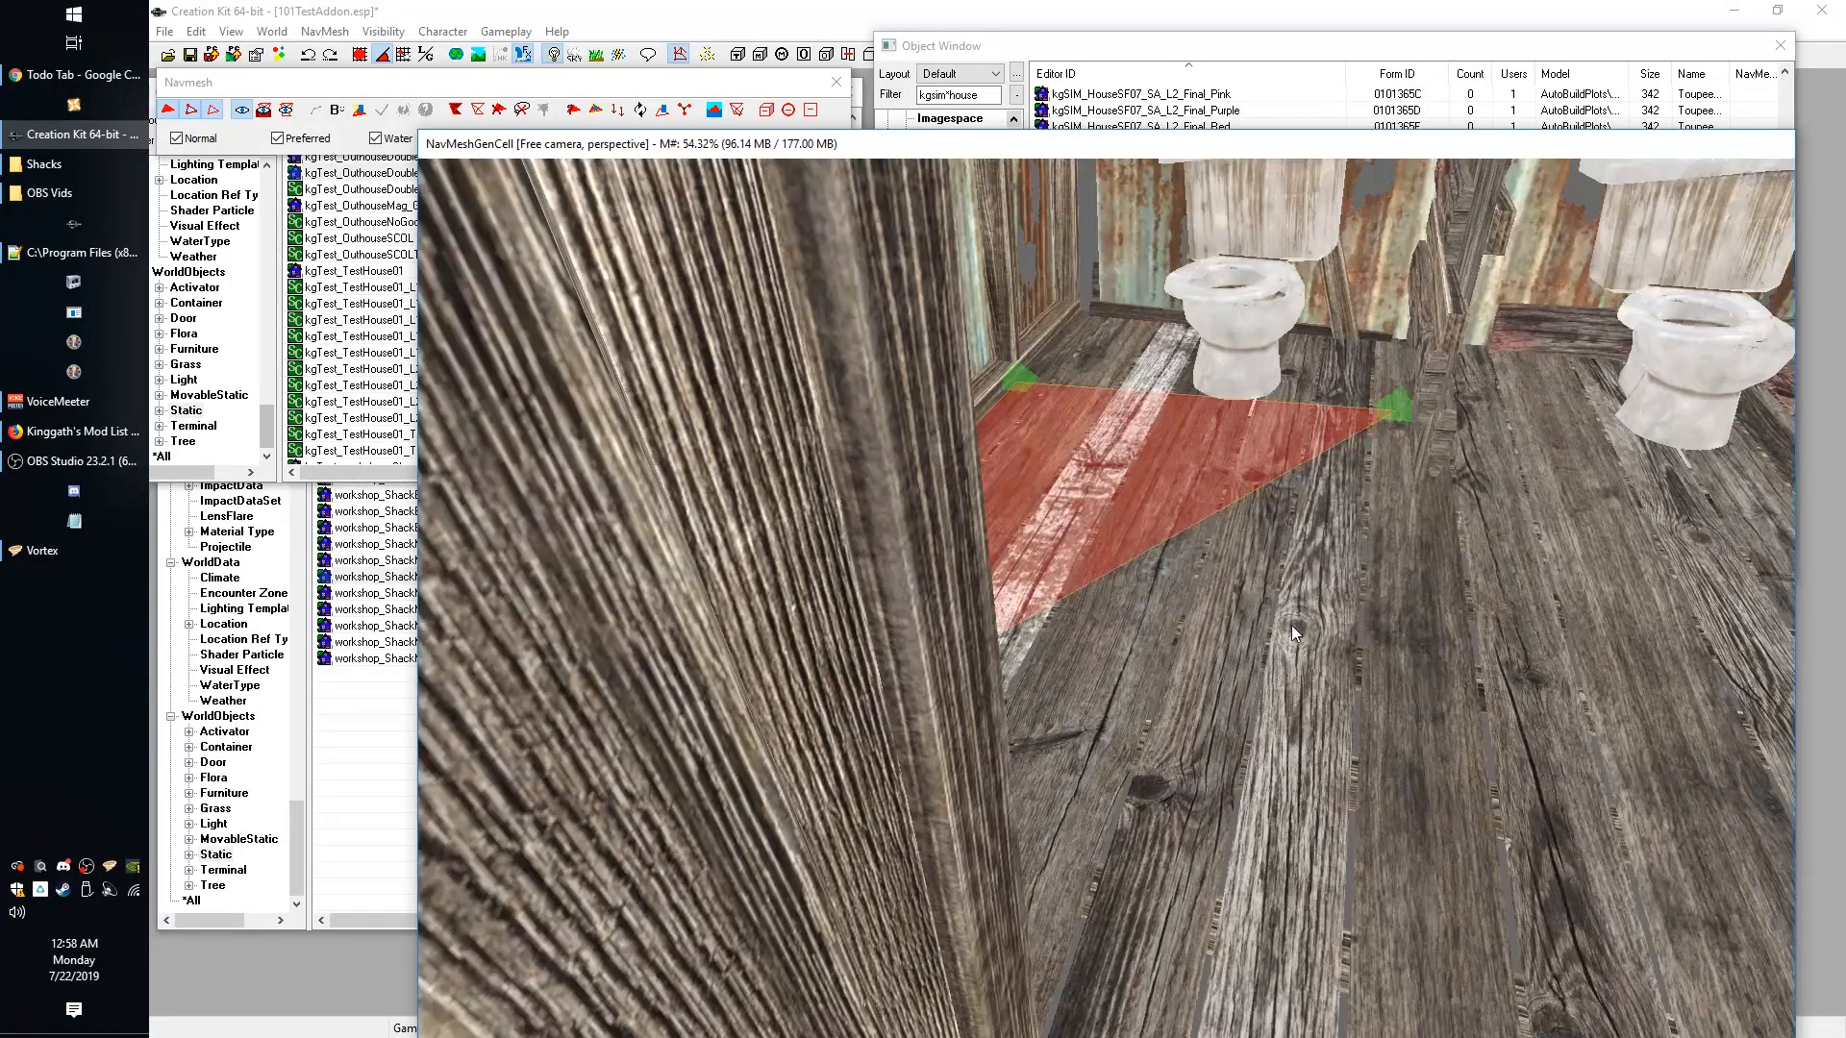
pyautogui.scroll(4, 1290, 625)
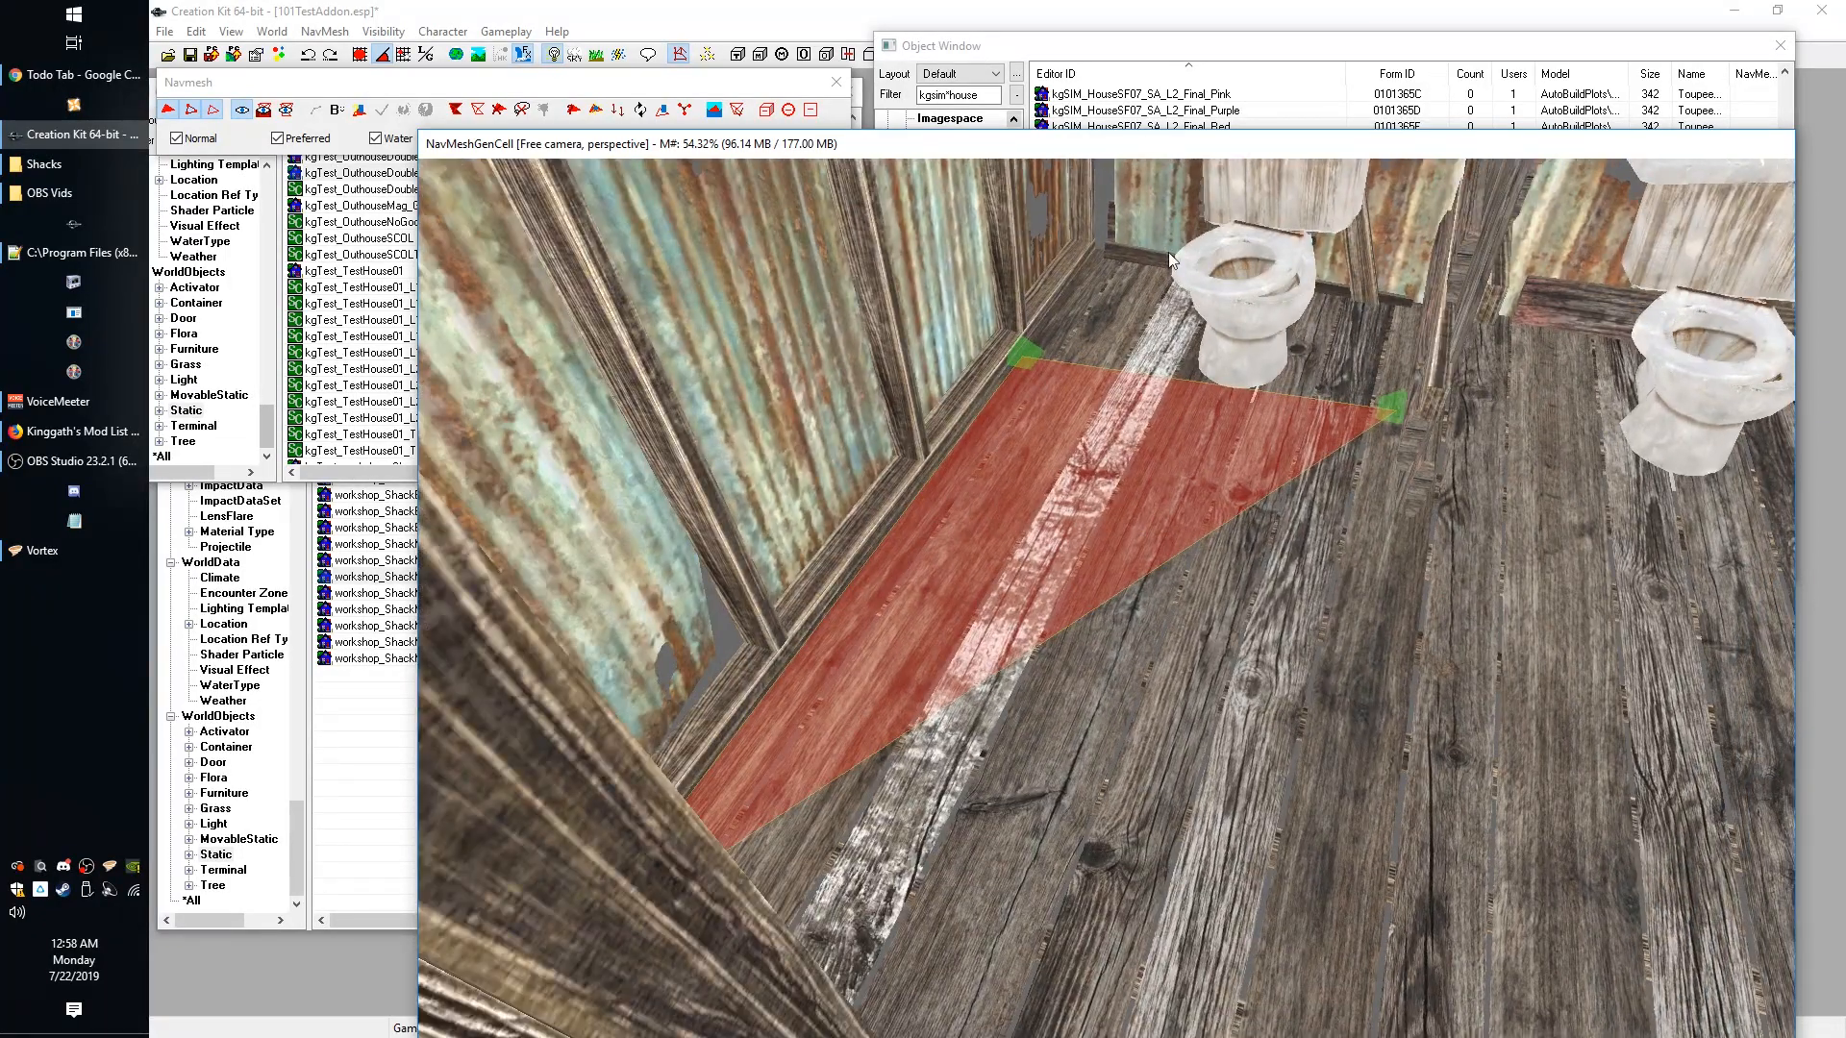
# Try to extend the navmesh behind the nearest toilet with vertices at the rear wall corner and at the back of the partition.
pyautogui.scroll(-3, 1332, 685)
pyautogui.scroll(3, 1333, 684)
pyautogui.keyDown('ctrl'); pyautogui.rightClick(1100, 258); pyautogui.keyUp('ctrl')
pyautogui.keyDown('ctrl'); pyautogui.rightClick(1409, 306); pyautogui.keyUp('ctrl')
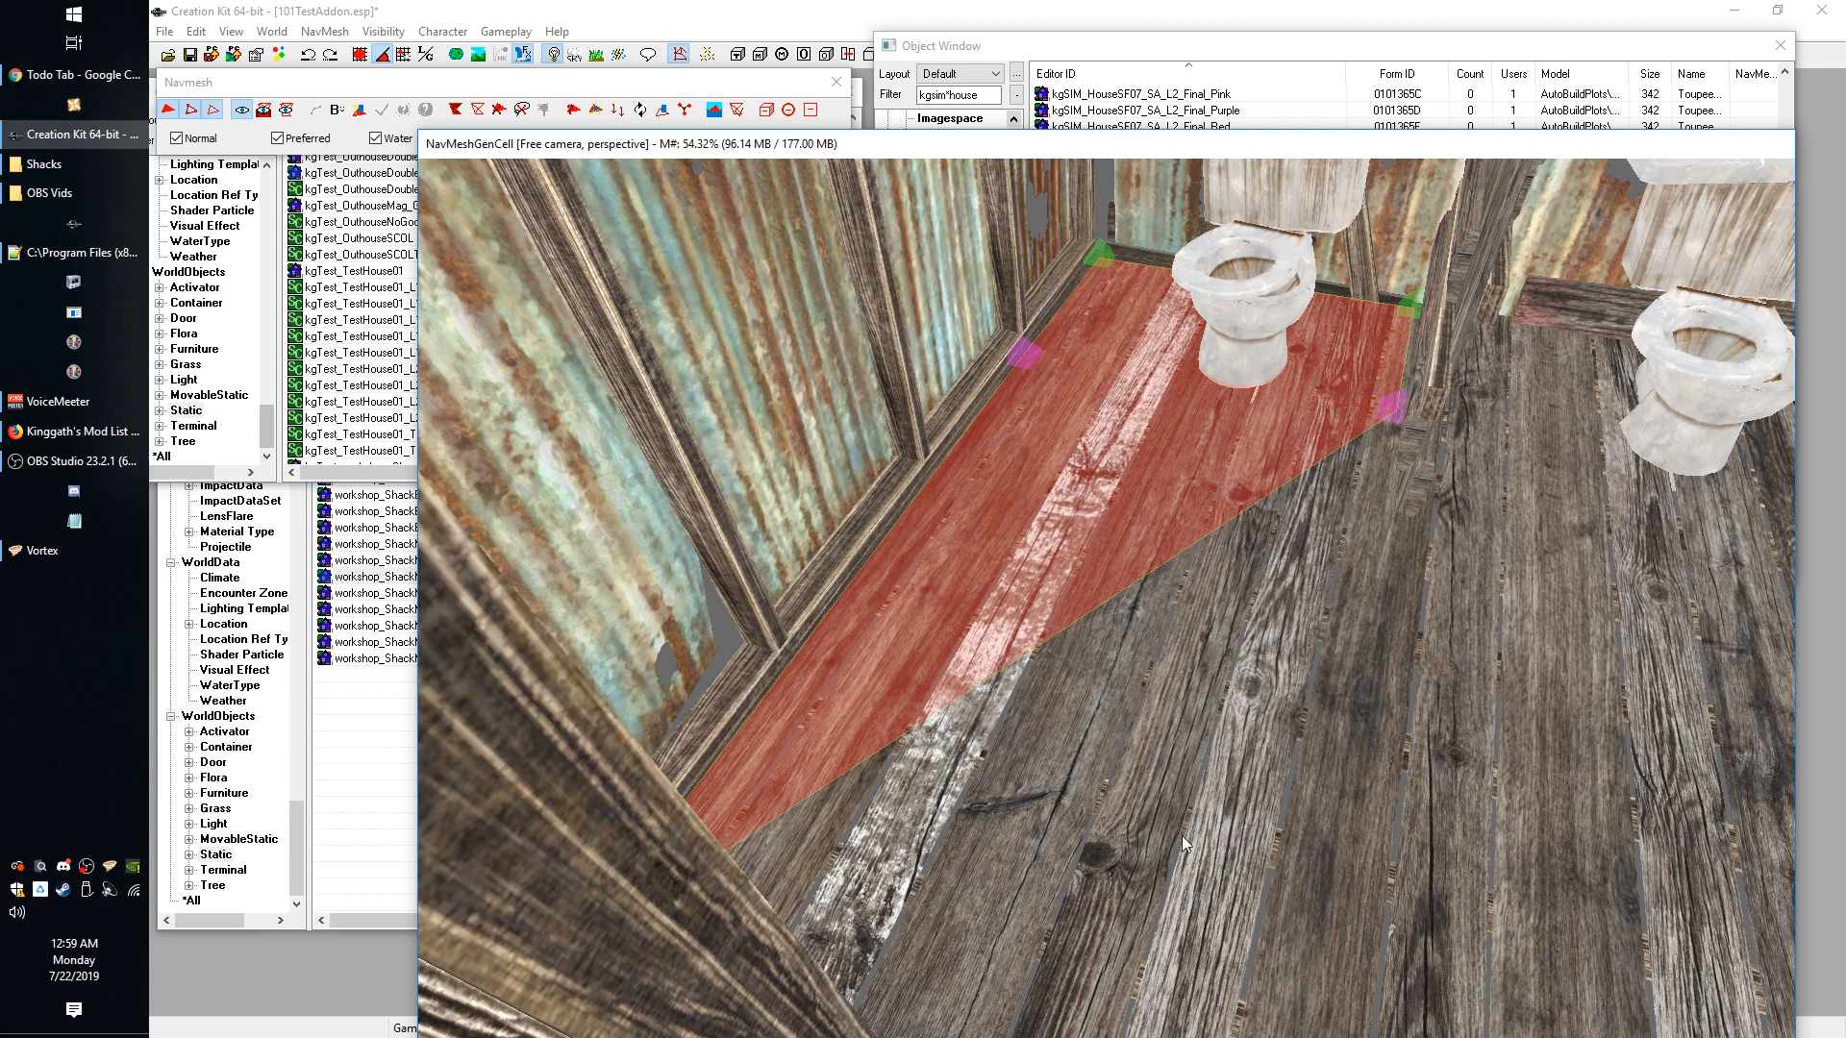
# Examine the navmesh triangles around the nearest toilet, both from the doorway and up close.
pyautogui.click(1375, 340)
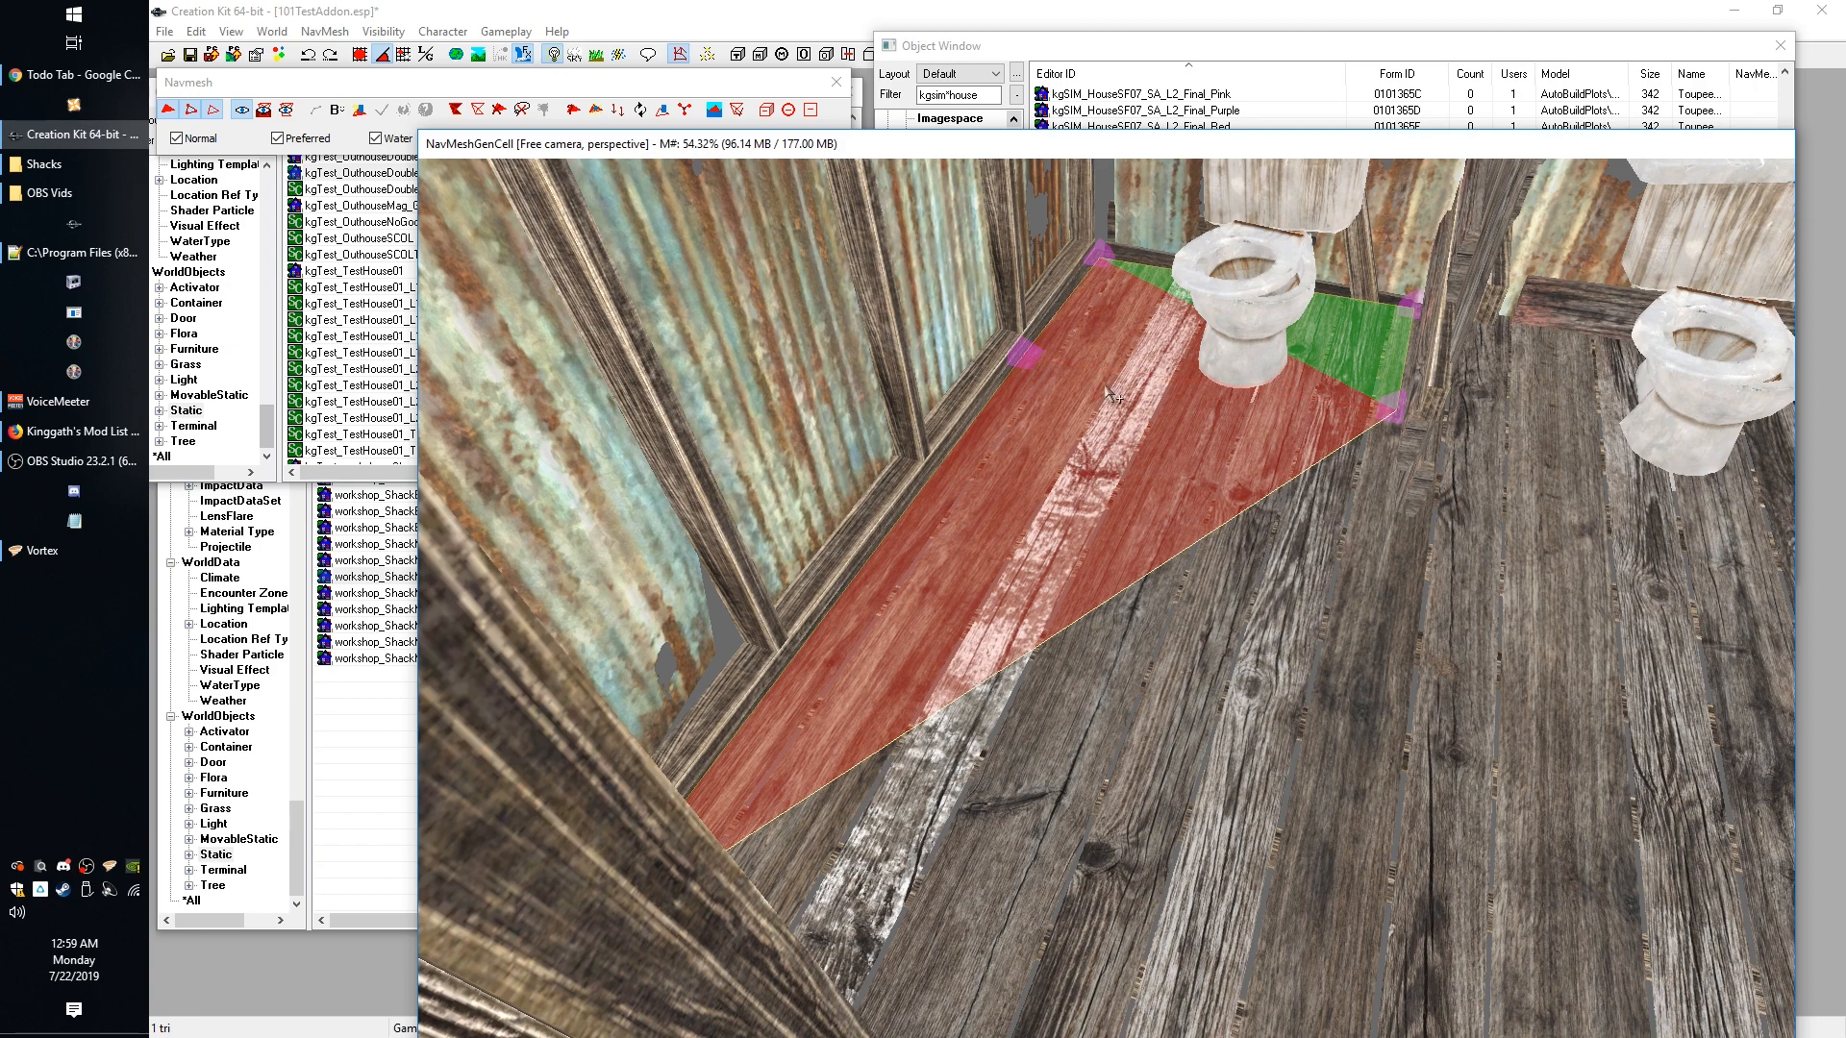
pyautogui.scroll(-5, 1135, 838)
pyautogui.moveTo(1134, 838); pyautogui.dragTo(1109, 745, button='middle')
pyautogui.scroll(-3, 1144, 567)
pyautogui.scroll(5, 1140, 530)
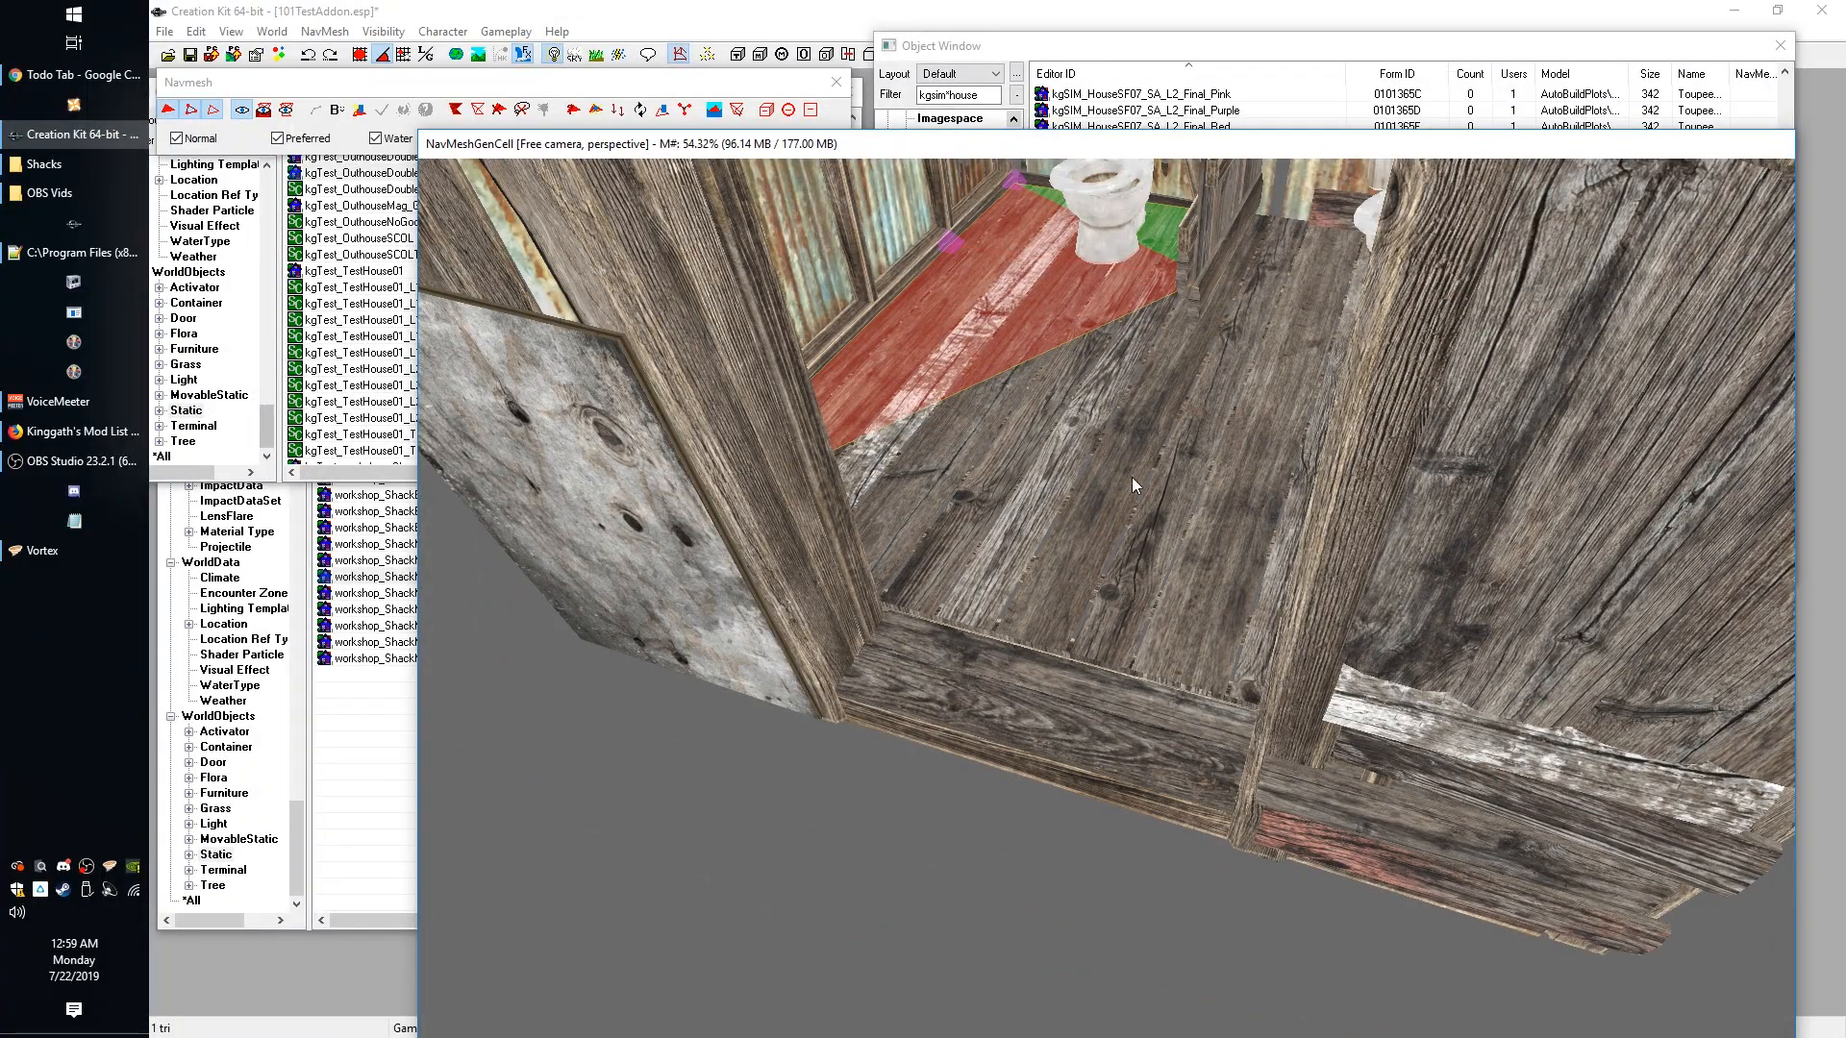
pyautogui.scroll(-3, 1133, 477)
pyautogui.scroll(5, 1130, 511)
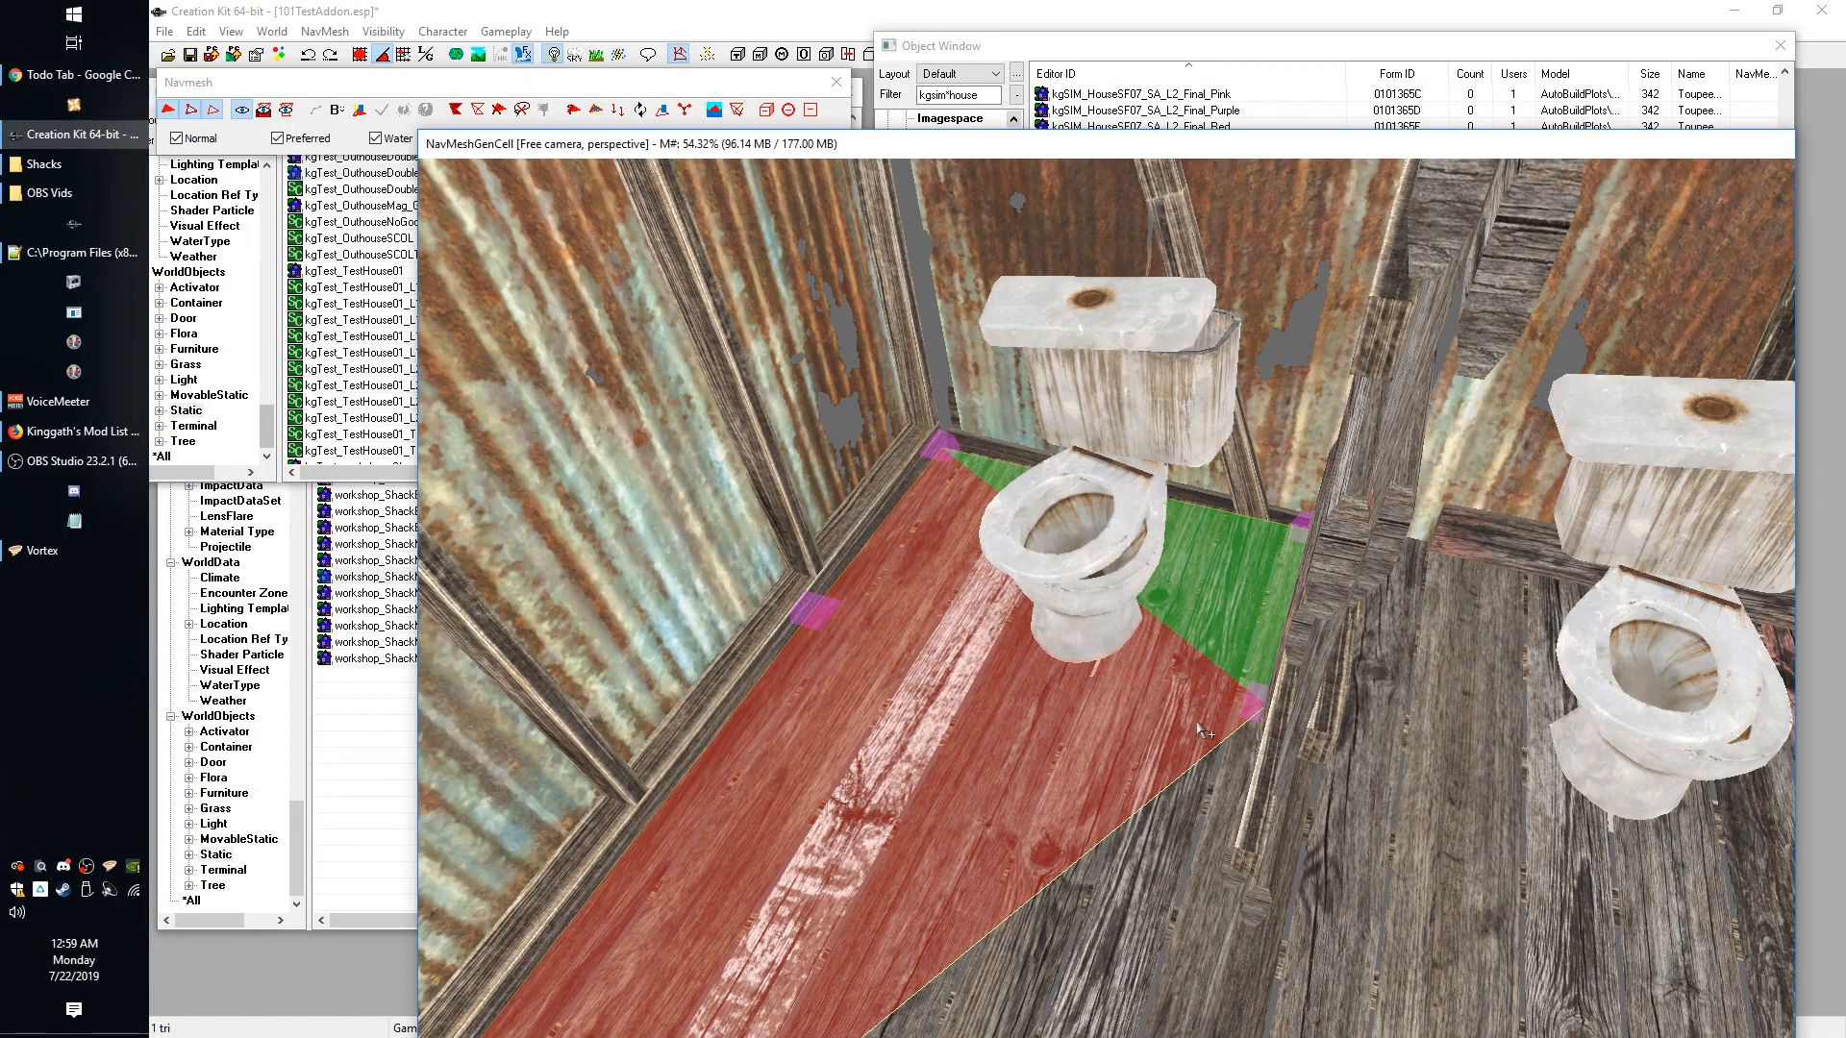
pyautogui.keyDown('shift'); pyautogui.moveTo(1197, 724); pyautogui.dragTo(1208, 696, button='middle'); pyautogui.keyUp('shift')
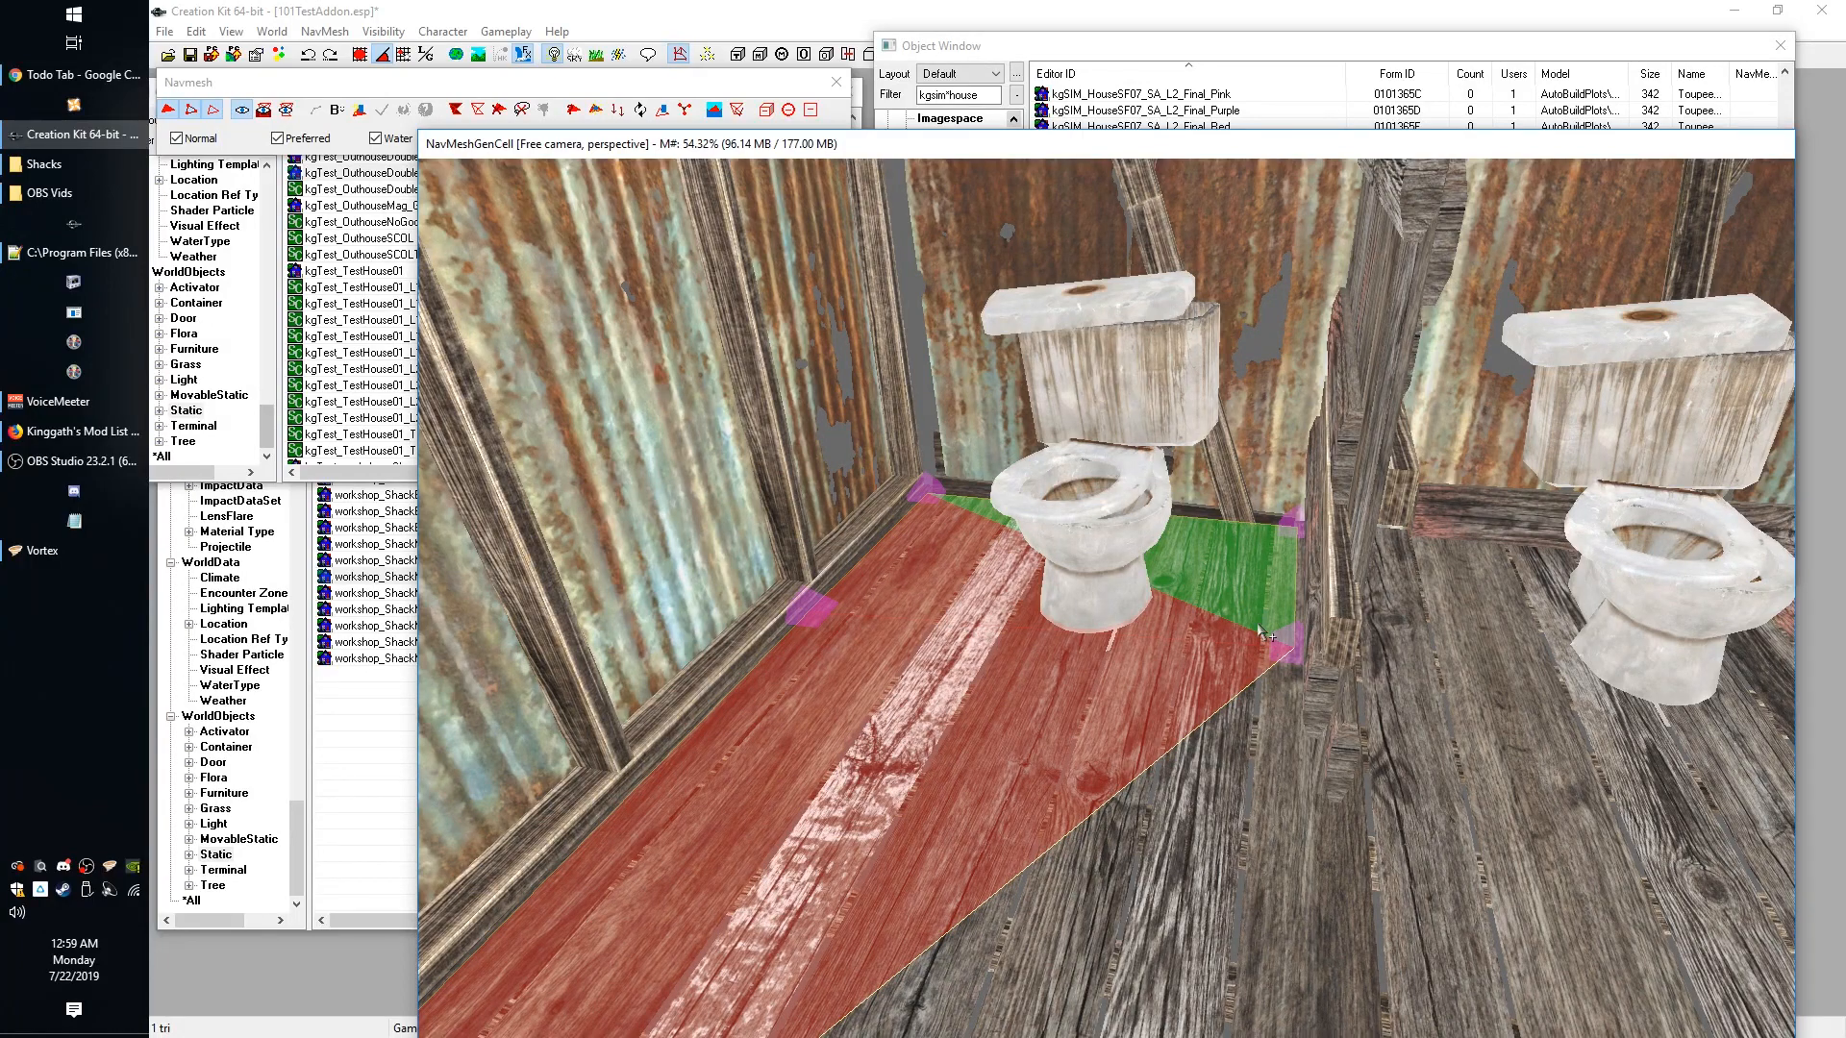
# Delete the two navmesh triangles around and behind the nearest toilet.
pyautogui.click(973, 666)
pyautogui.click(1207, 610)
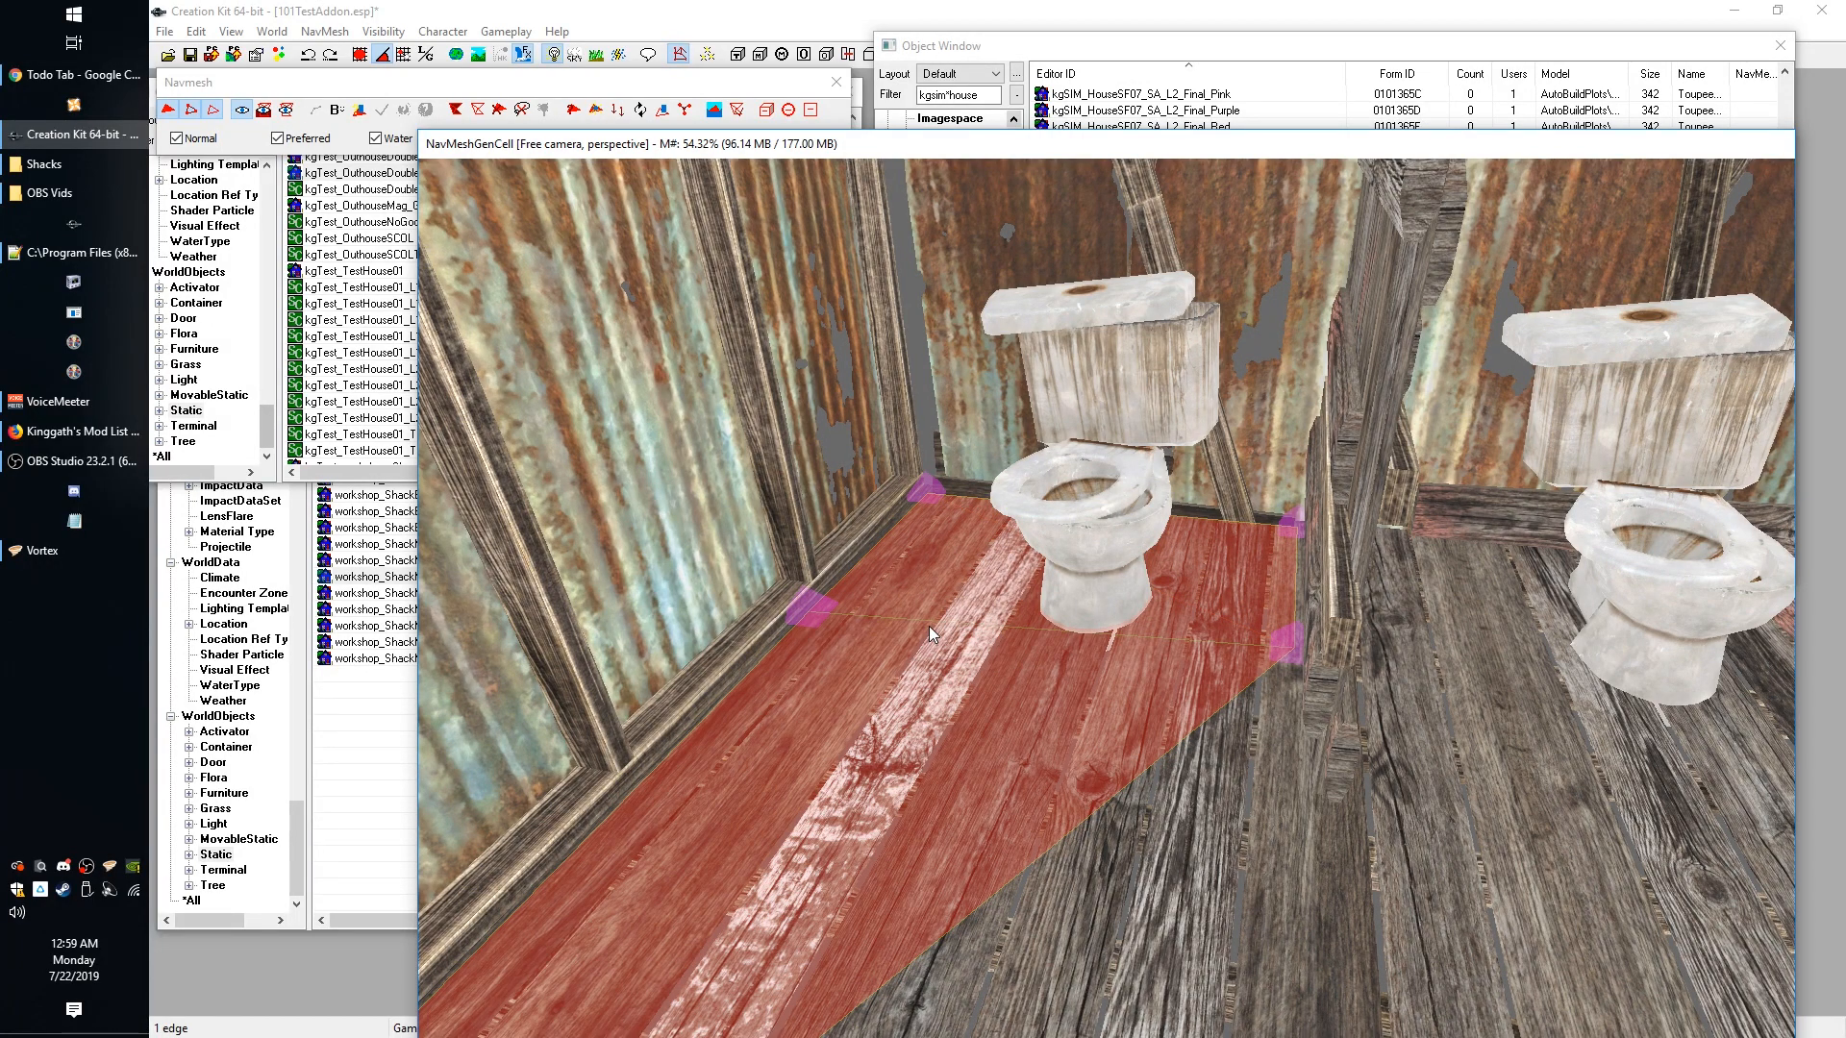
pyautogui.click(1225, 550)
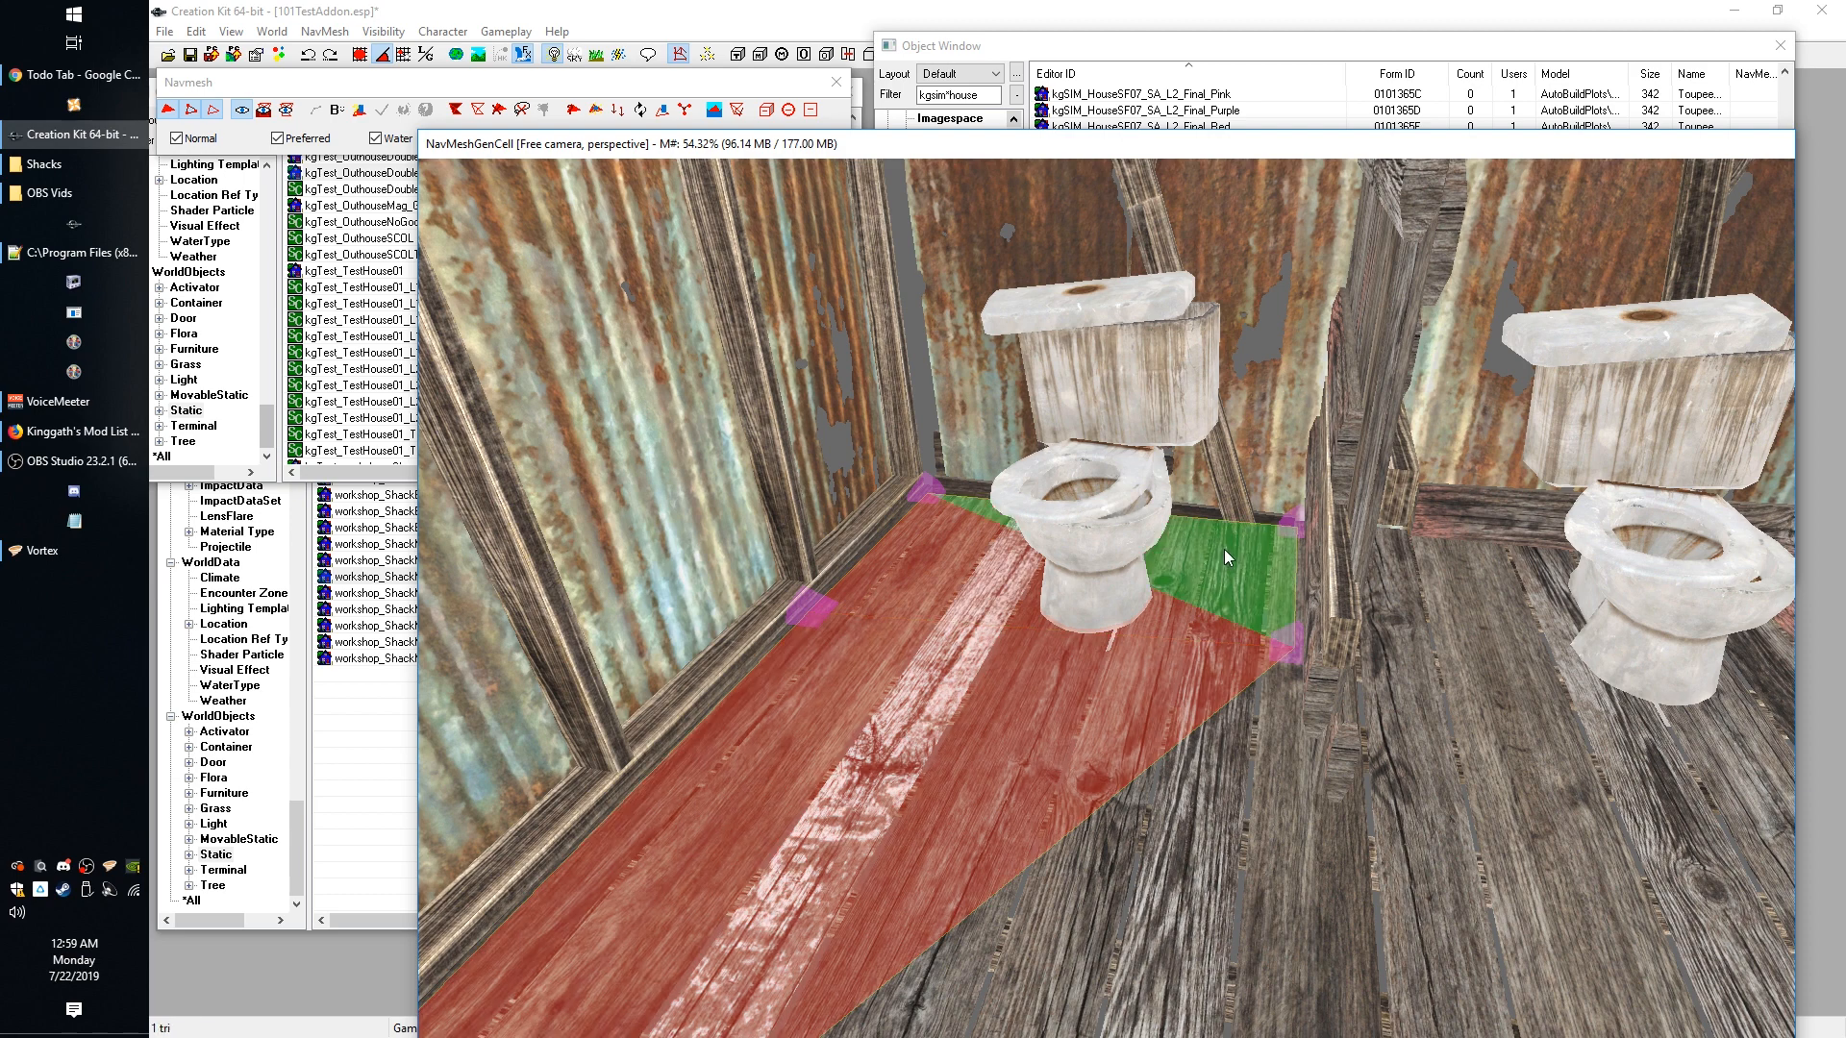
pyautogui.press('Delete')
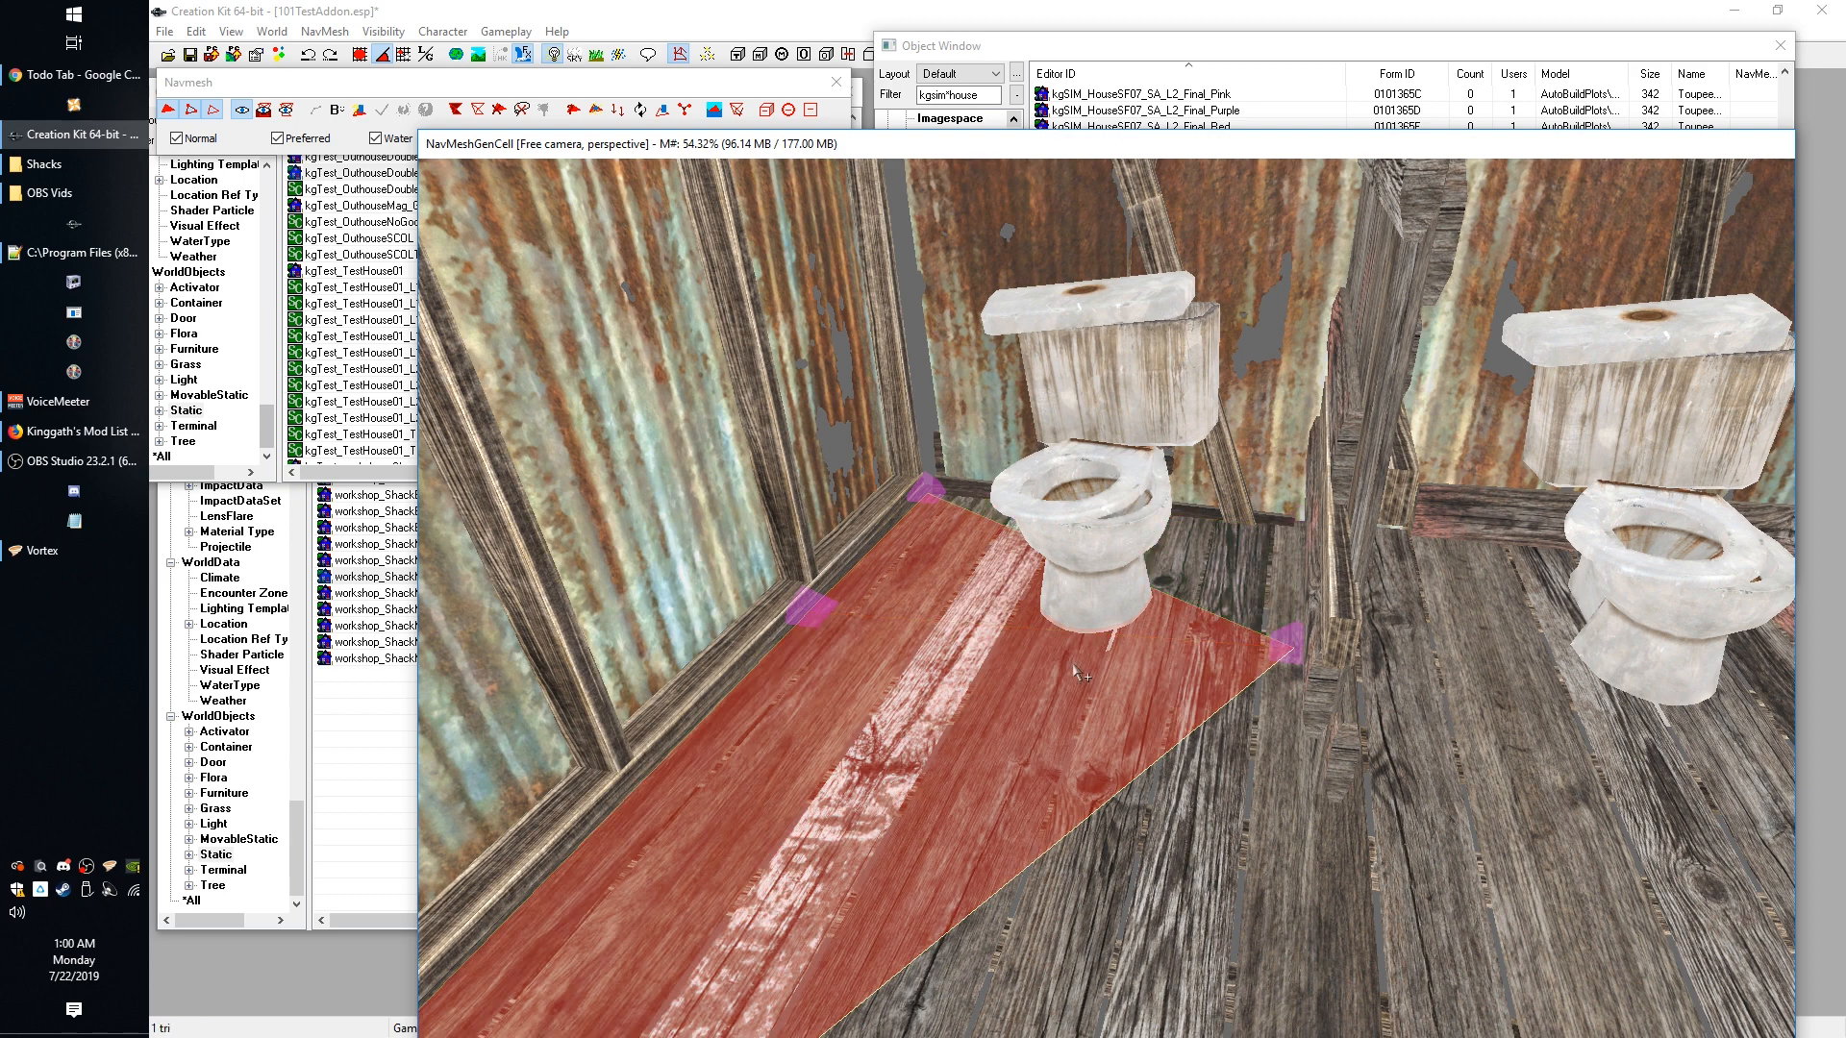
pyautogui.click(976, 540)
pyautogui.press('Delete')
# Add a vertex at the front end of the partition, joining it to the triangle's partition and front-corner vertices as a second triangle.
pyautogui.scroll(-5, 1331, 788)
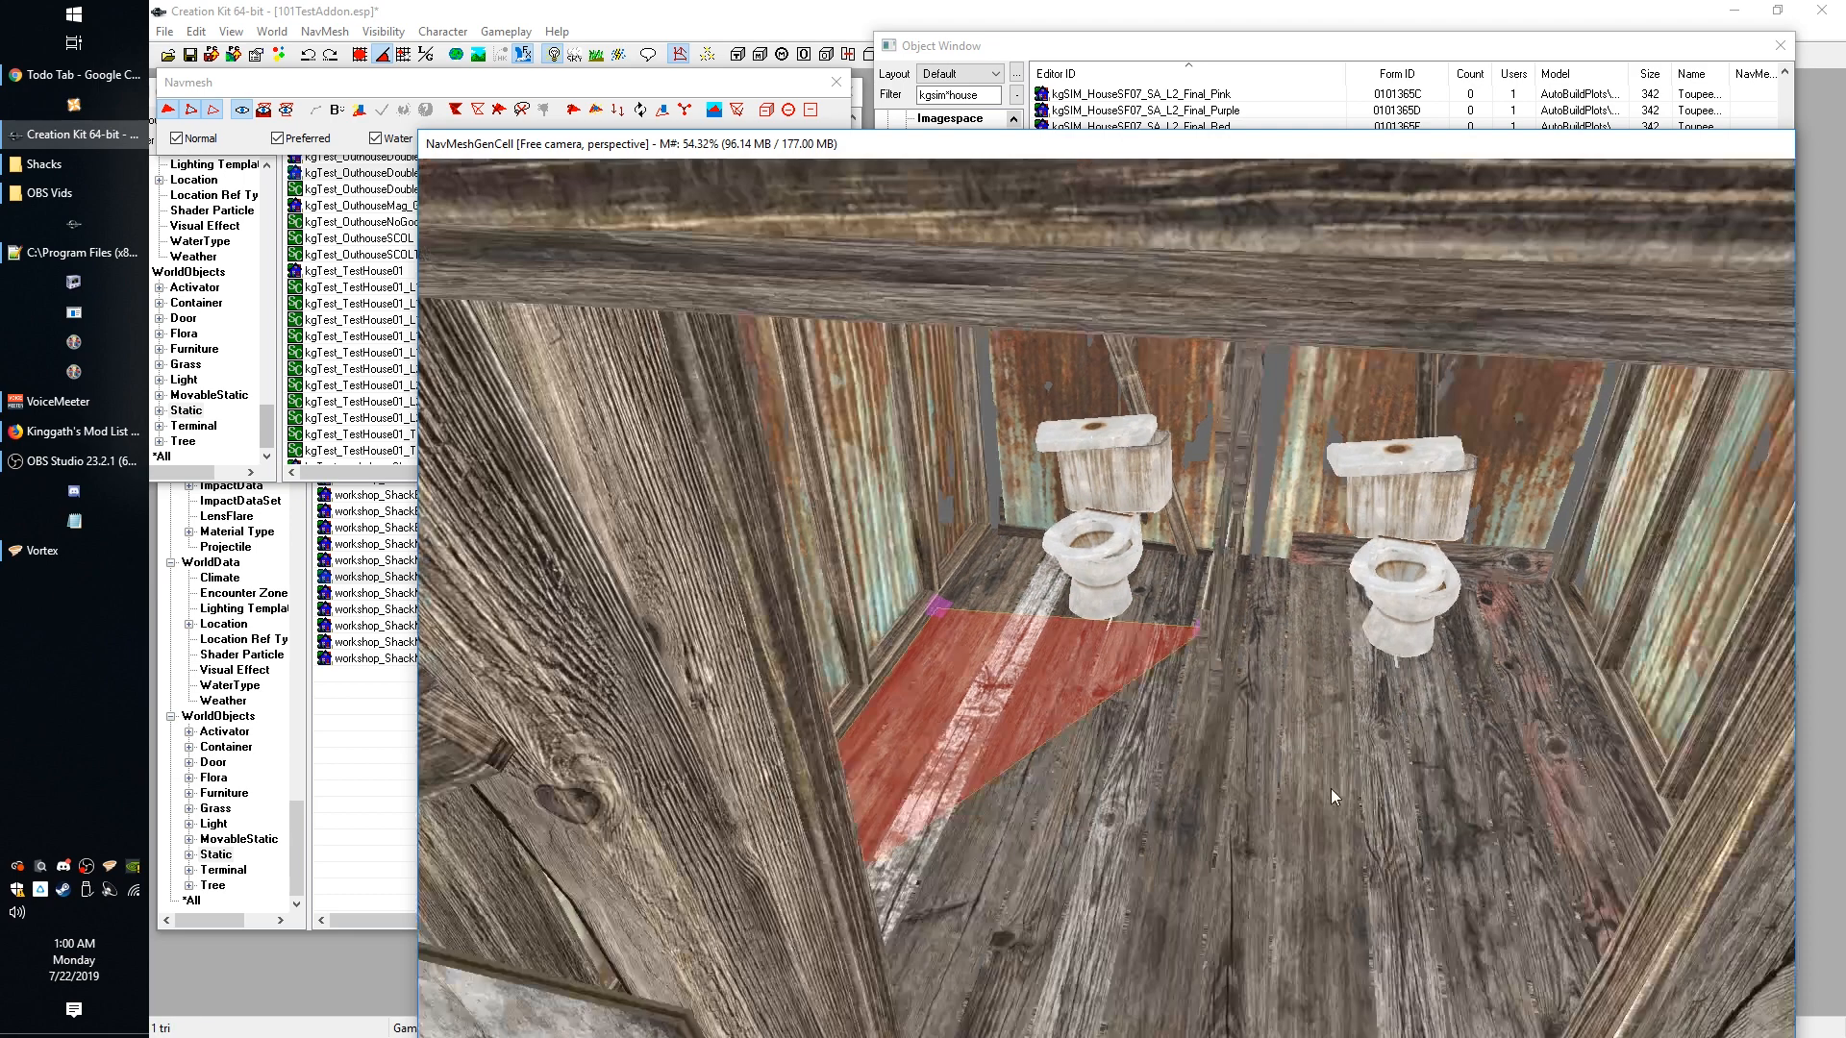
pyautogui.scroll(4, 1162, 786)
pyautogui.keyDown('shift'); pyautogui.moveTo(1156, 806); pyautogui.dragTo(1197, 840, button='middle'); pyautogui.keyUp('shift')
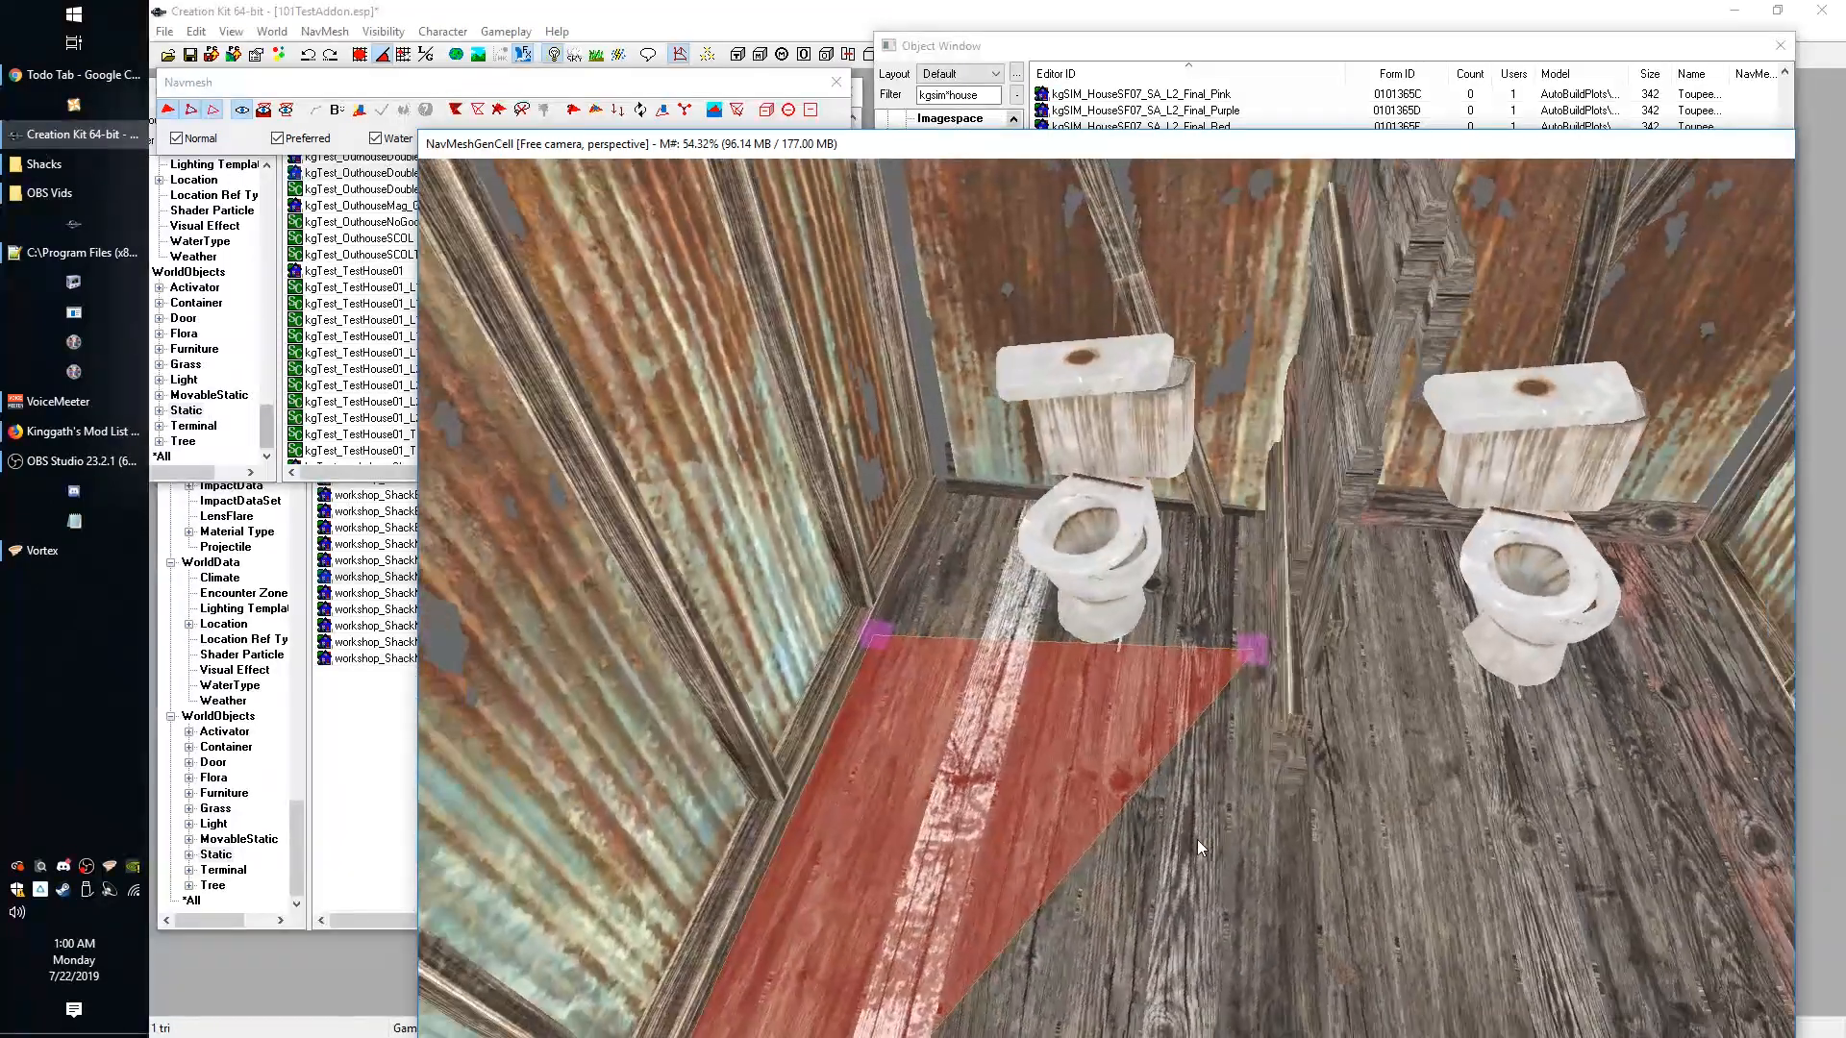
pyautogui.click(1253, 656)
pyautogui.keyDown('shift'); pyautogui.moveTo(1152, 821); pyautogui.dragTo(1432, 817, button='middle'); pyautogui.keyUp('shift')
pyautogui.keyDown('shift'); pyautogui.moveTo(1576, 678); pyautogui.dragTo(1431, 860, button='middle'); pyautogui.keyUp('shift')
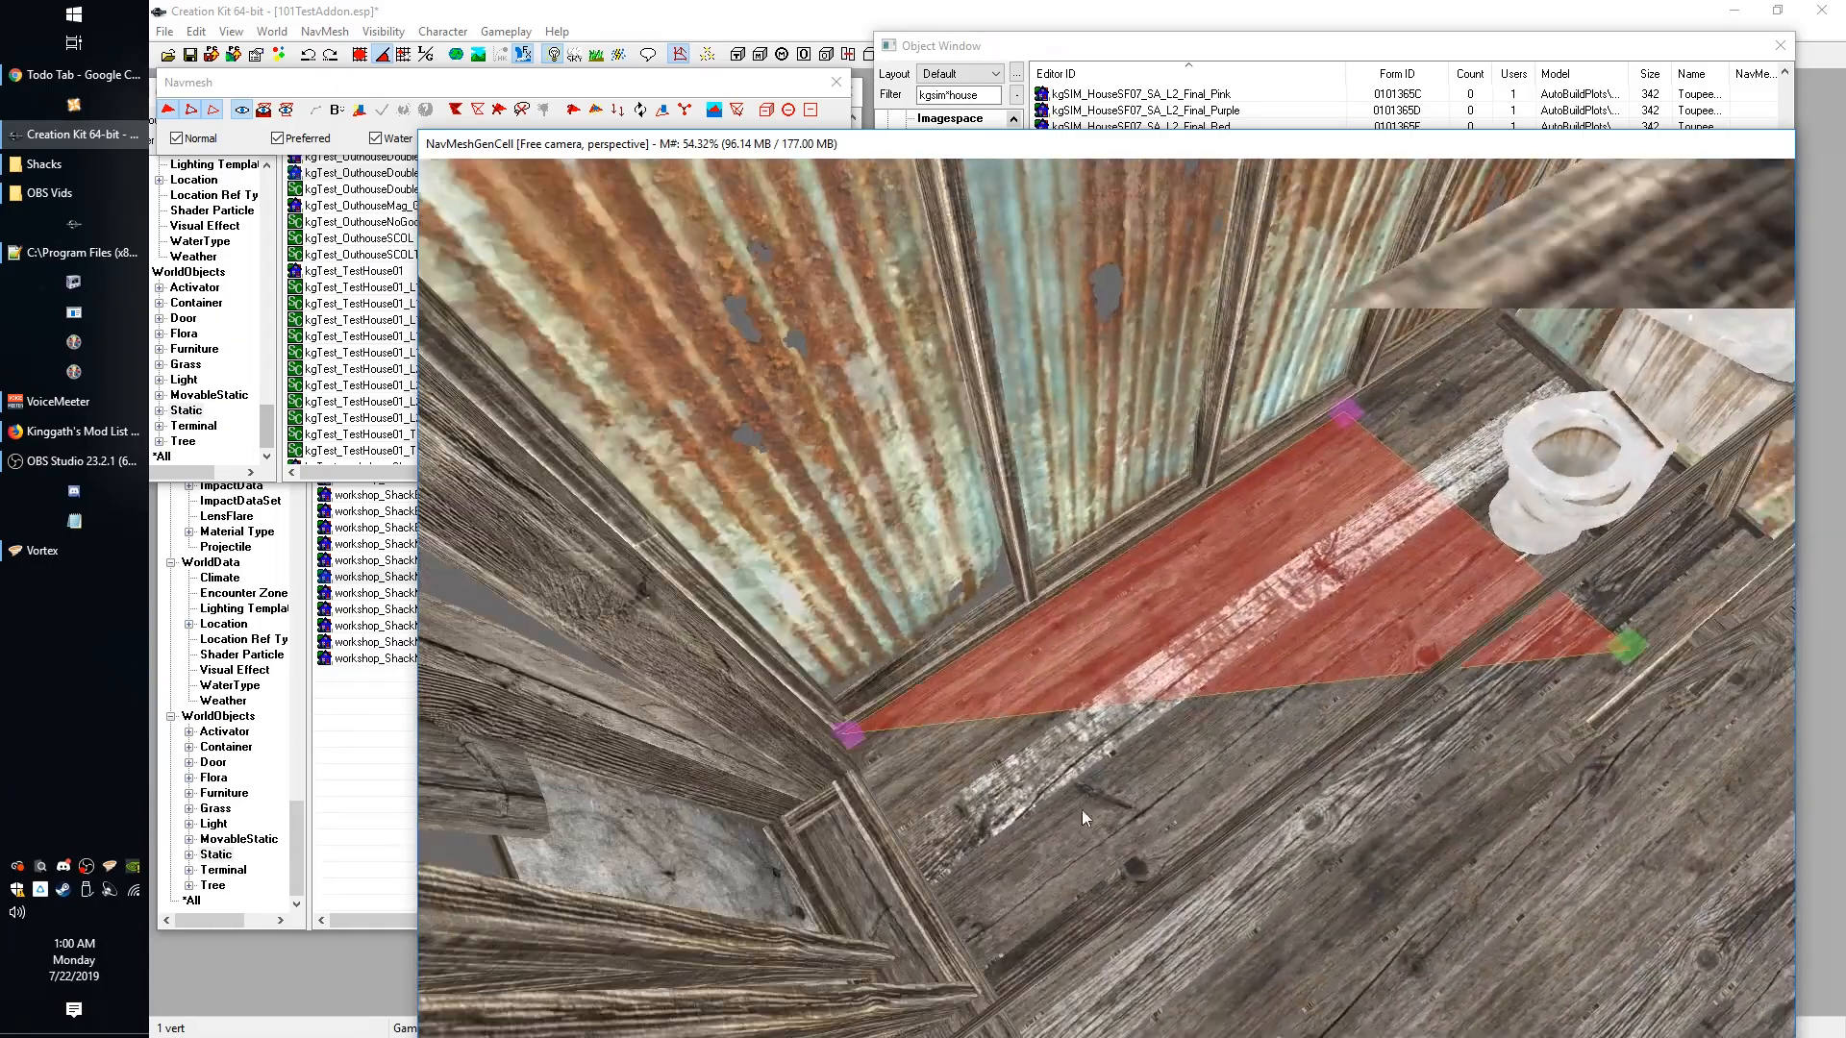
pyautogui.keyDown('ctrl'); pyautogui.click(847, 735); pyautogui.keyUp('ctrl')
pyautogui.scroll(-4, 1619, 735)
pyautogui.keyDown('shift'); pyautogui.moveTo(1583, 794); pyautogui.dragTo(1548, 776, button='middle'); pyautogui.keyUp('shift')
pyautogui.scroll(4, 1554, 796)
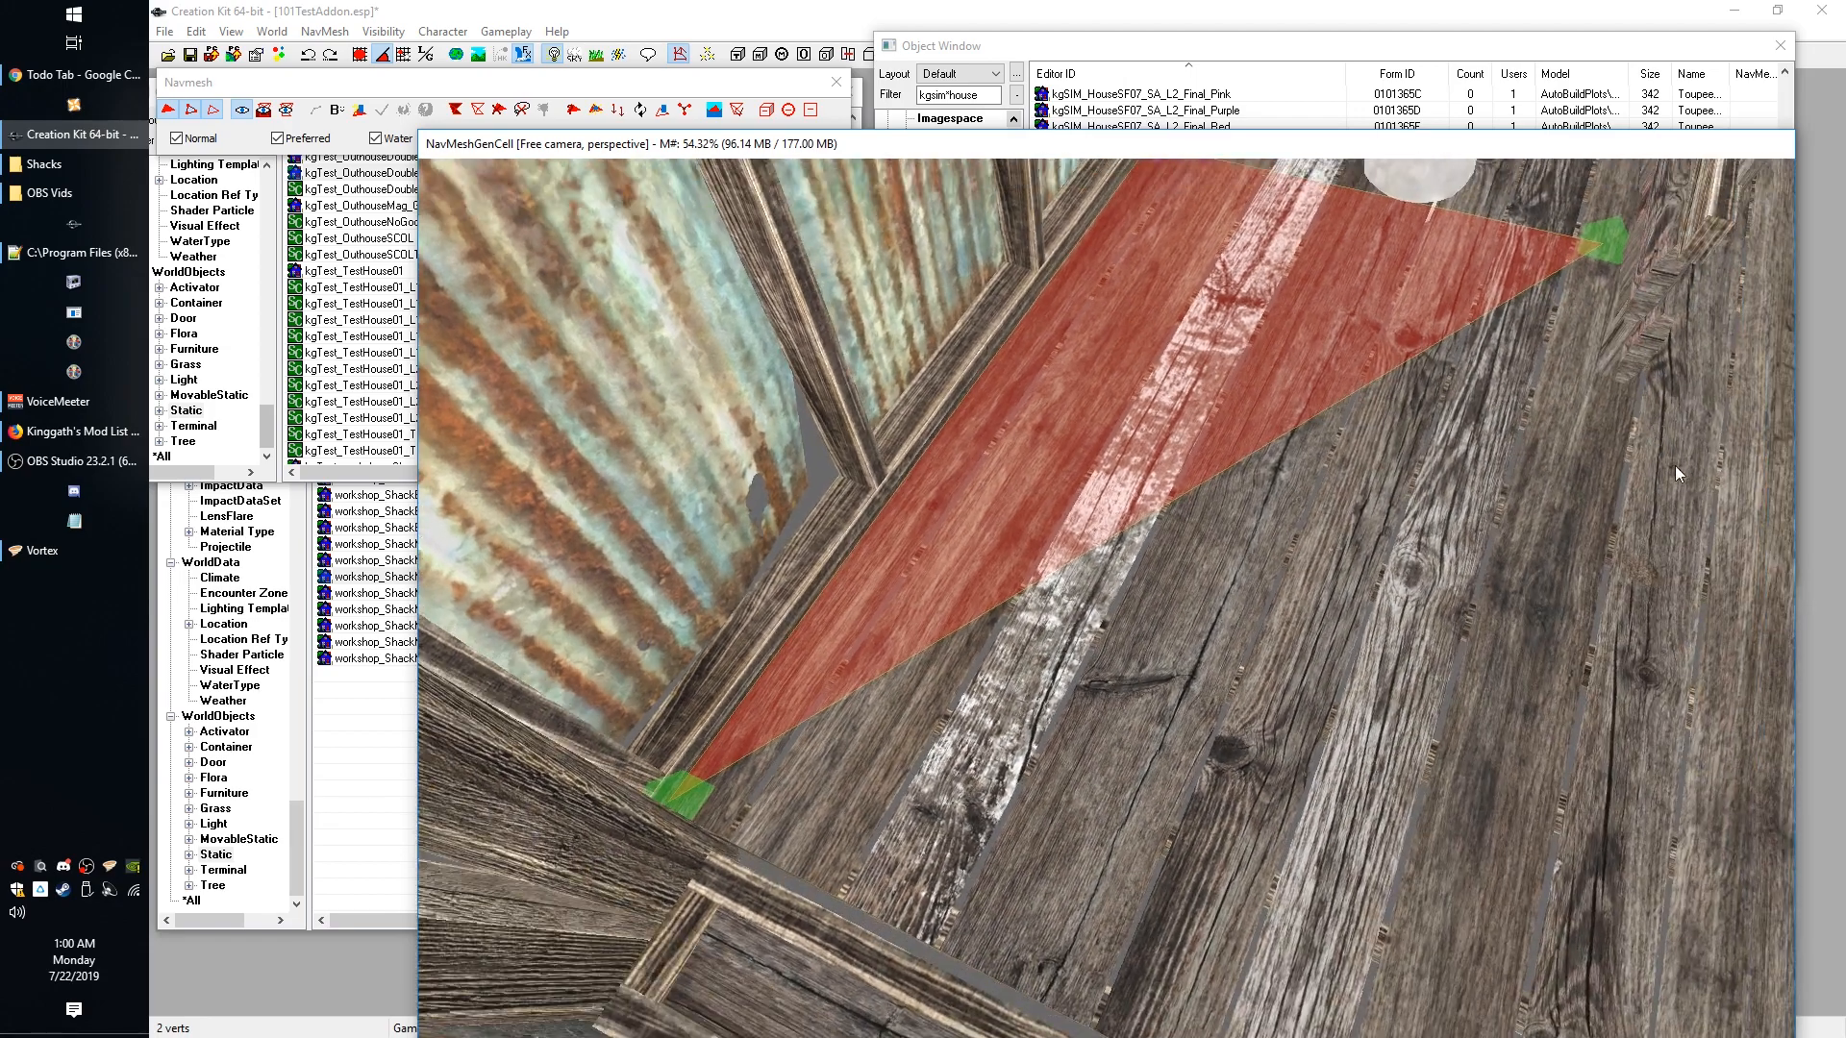
pyautogui.moveTo(1573, 410)
pyautogui.keyDown('shift'); pyautogui.mouseDown(button='middle')
pyautogui.moveTo(1593, 369)
pyautogui.moveTo(1543, 390)
pyautogui.mouseUp(button='middle'); pyautogui.keyUp('shift')
pyautogui.scroll(3, 1578, 375)
pyautogui.keyDown('shift'); pyautogui.moveTo(1226, 524); pyautogui.dragTo(1275, 556, button='middle'); pyautogui.keyUp('shift')
pyautogui.scroll(4, 1187, 605)
pyautogui.keyDown('shift'); pyautogui.moveTo(1187, 605); pyautogui.dragTo(1079, 575, button='middle'); pyautogui.keyUp('shift')
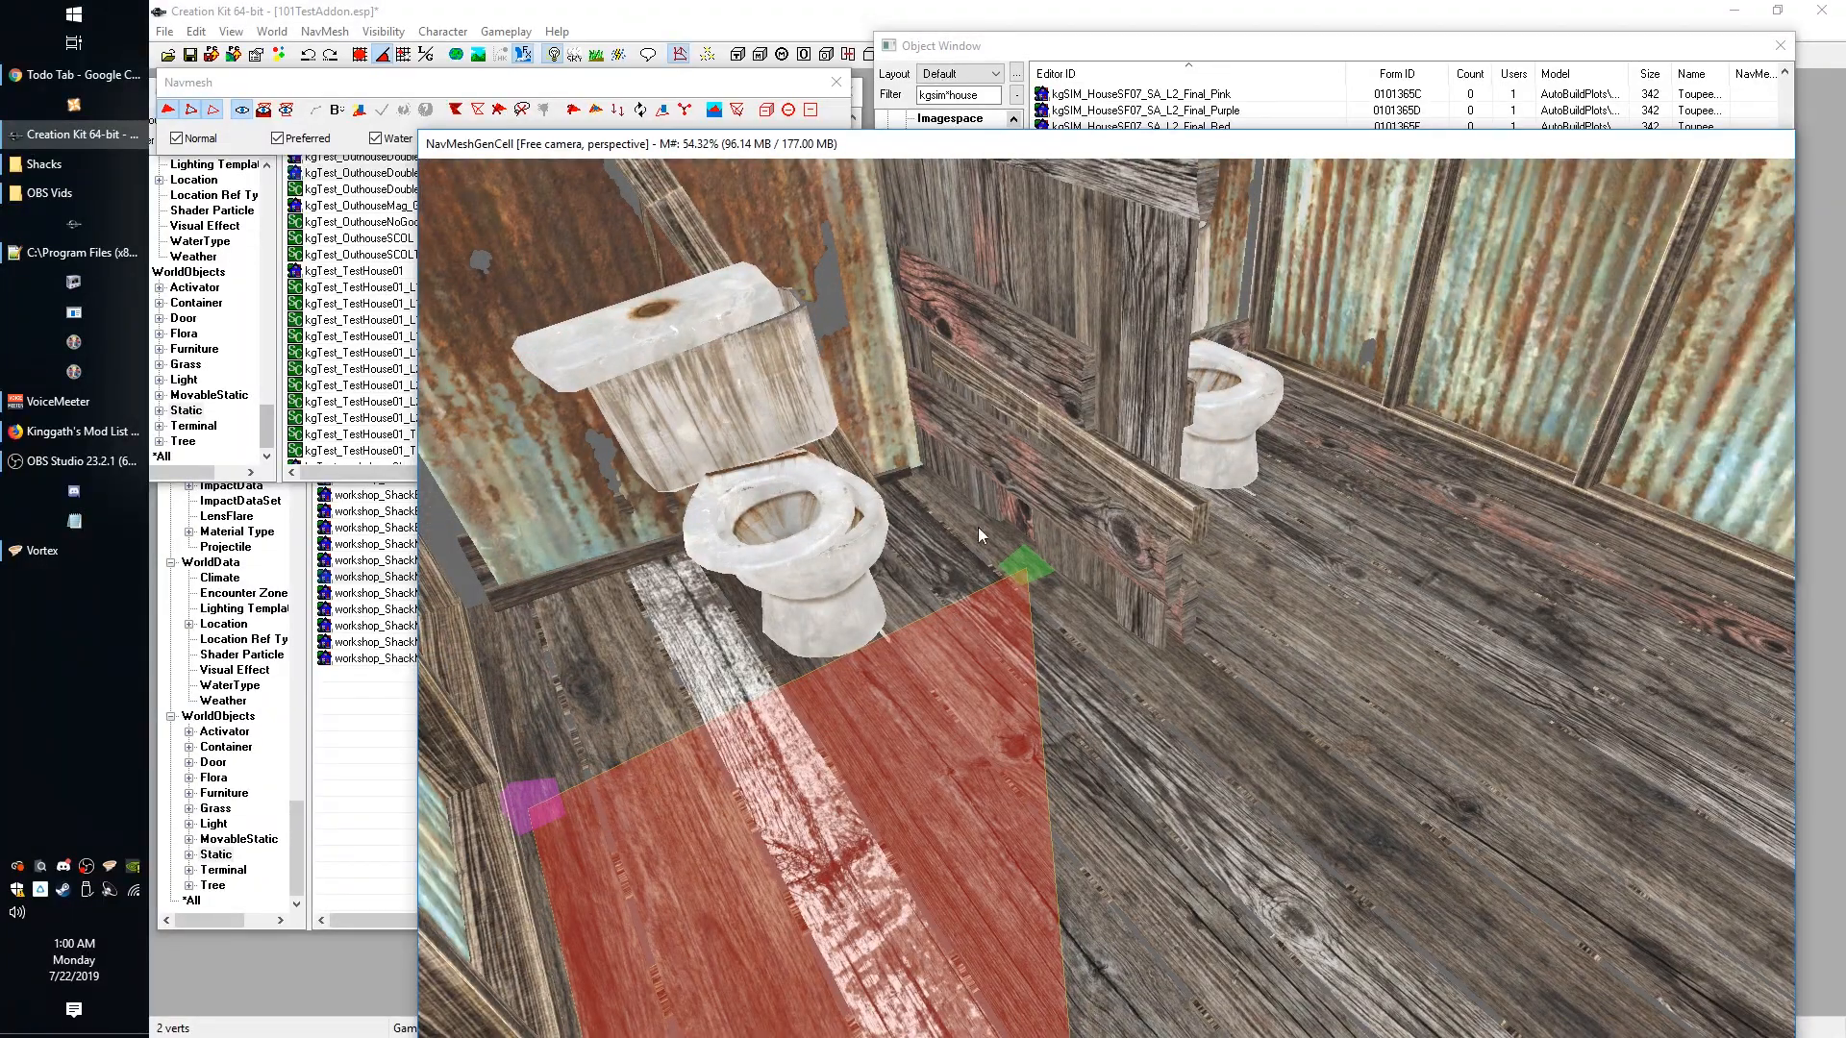
pyautogui.keyDown('ctrl'); pyautogui.rightClick(1179, 680); pyautogui.keyUp('ctrl')
# Place a loose vertex in the middle of the floor navmesh and move it slightly toward the corrugated wall.
pyautogui.keyDown('shift'); pyautogui.moveTo(1506, 725); pyautogui.dragTo(1352, 770, button='middle'); pyautogui.keyUp('shift')
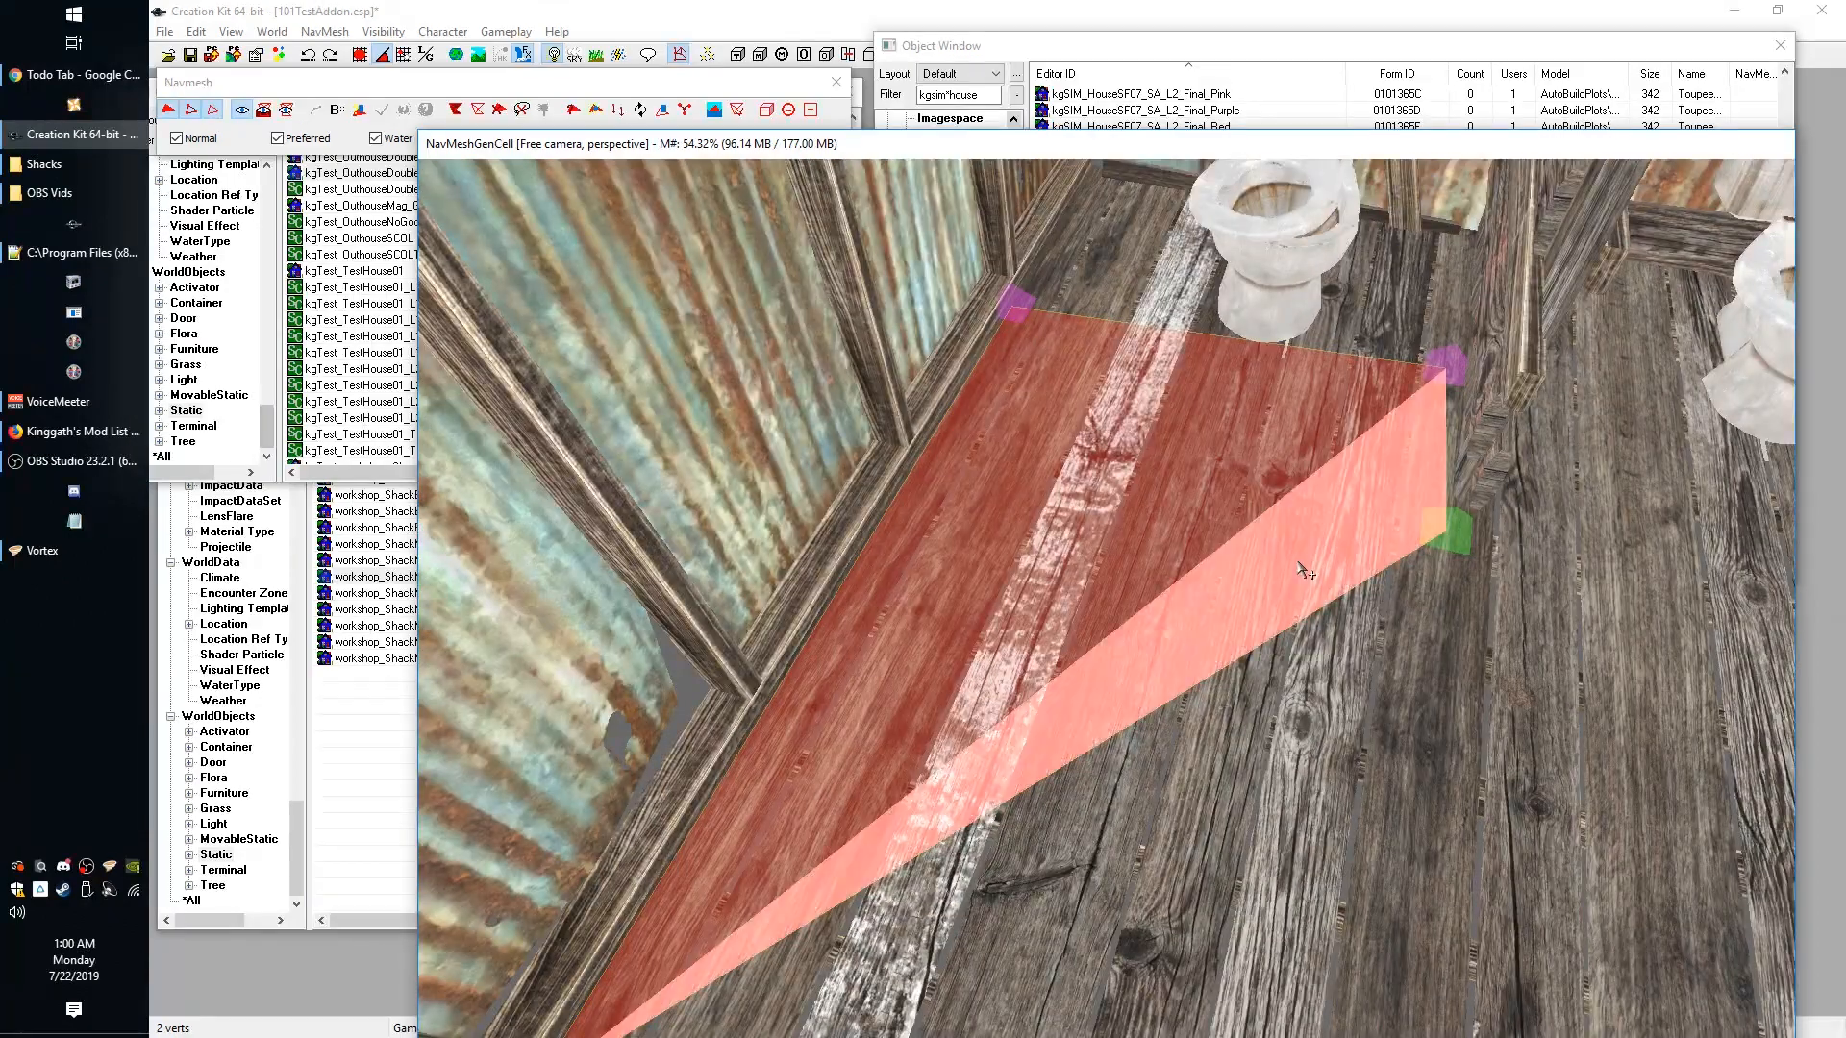
pyautogui.keyDown('shift'); pyautogui.moveTo(1425, 679); pyautogui.dragTo(1403, 719, button='middle'); pyautogui.keyUp('shift')
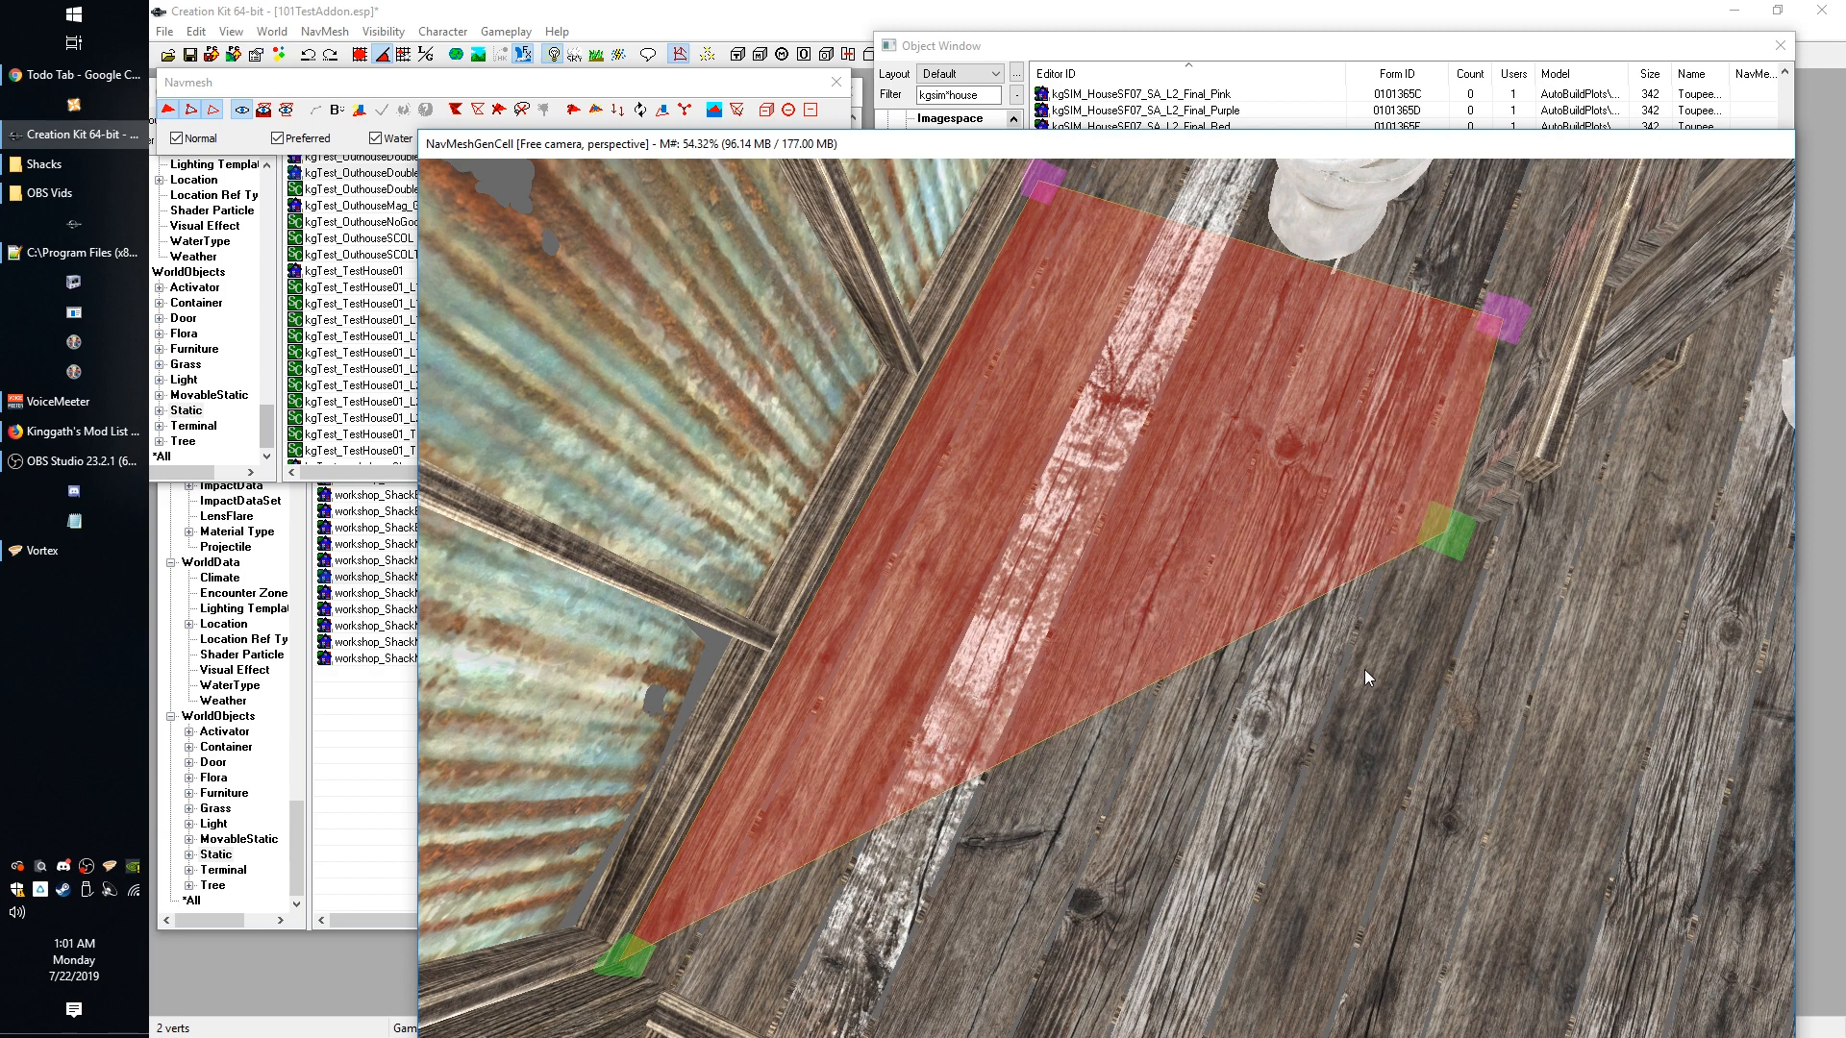
pyautogui.click(1300, 466)
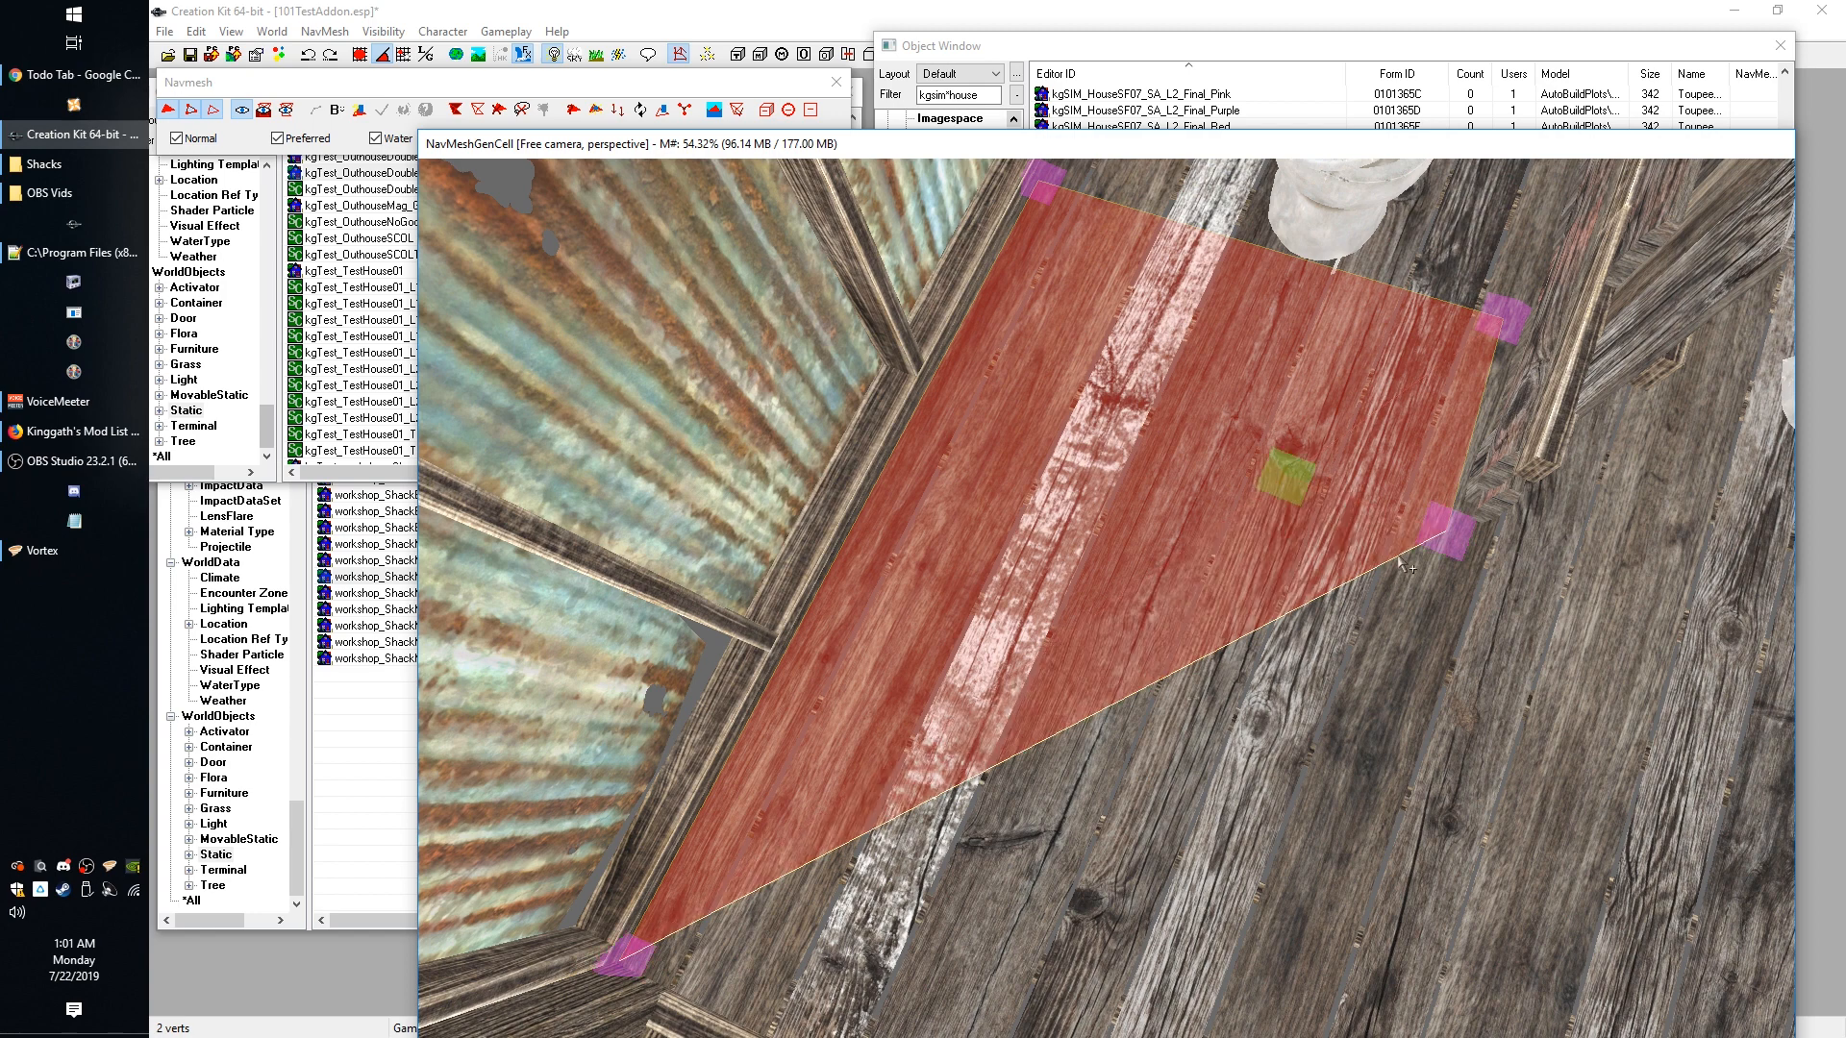
pyautogui.click(1285, 460)
pyautogui.moveTo(1287, 474); pyautogui.dragTo(1234, 449)
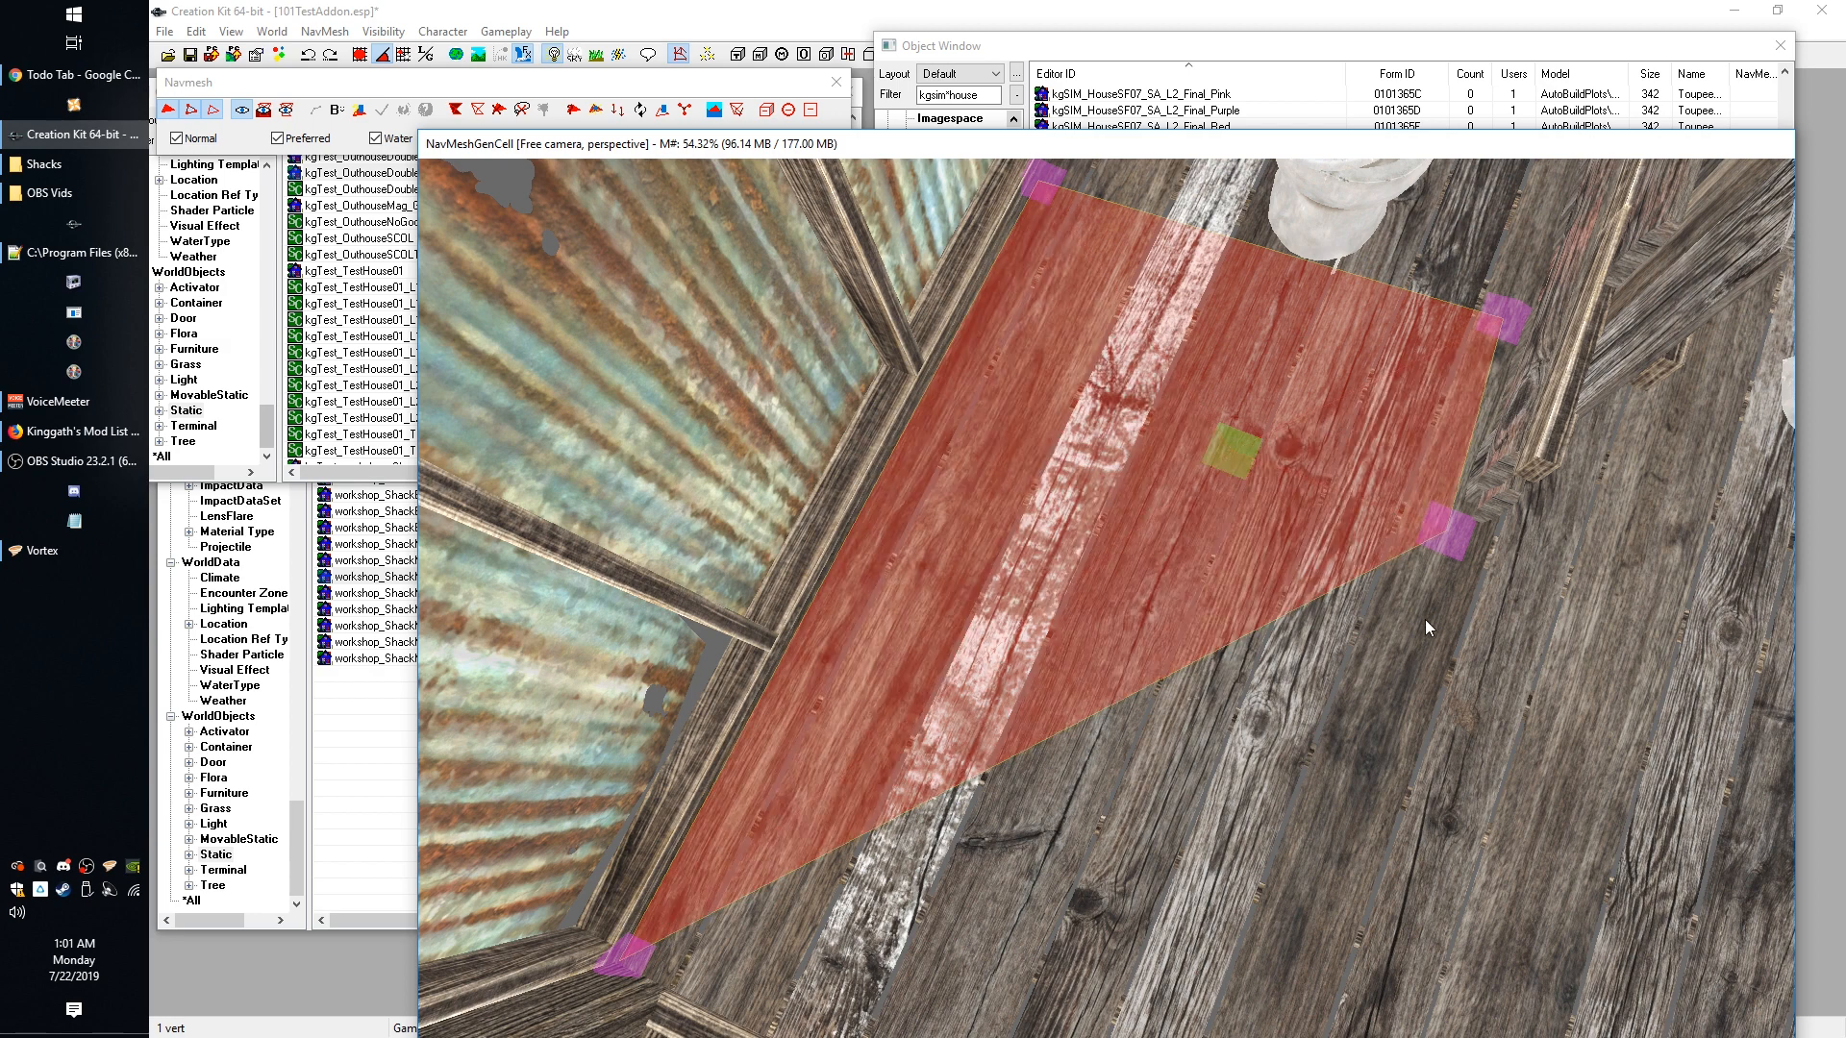
# Add a vertex at the nearer doorway post, joining it to the front-corner and partition-end vertices as a third triangle.
pyautogui.click(1445, 531)
pyautogui.keyDown('ctrl'); pyautogui.click(629, 958); pyautogui.keyUp('ctrl')
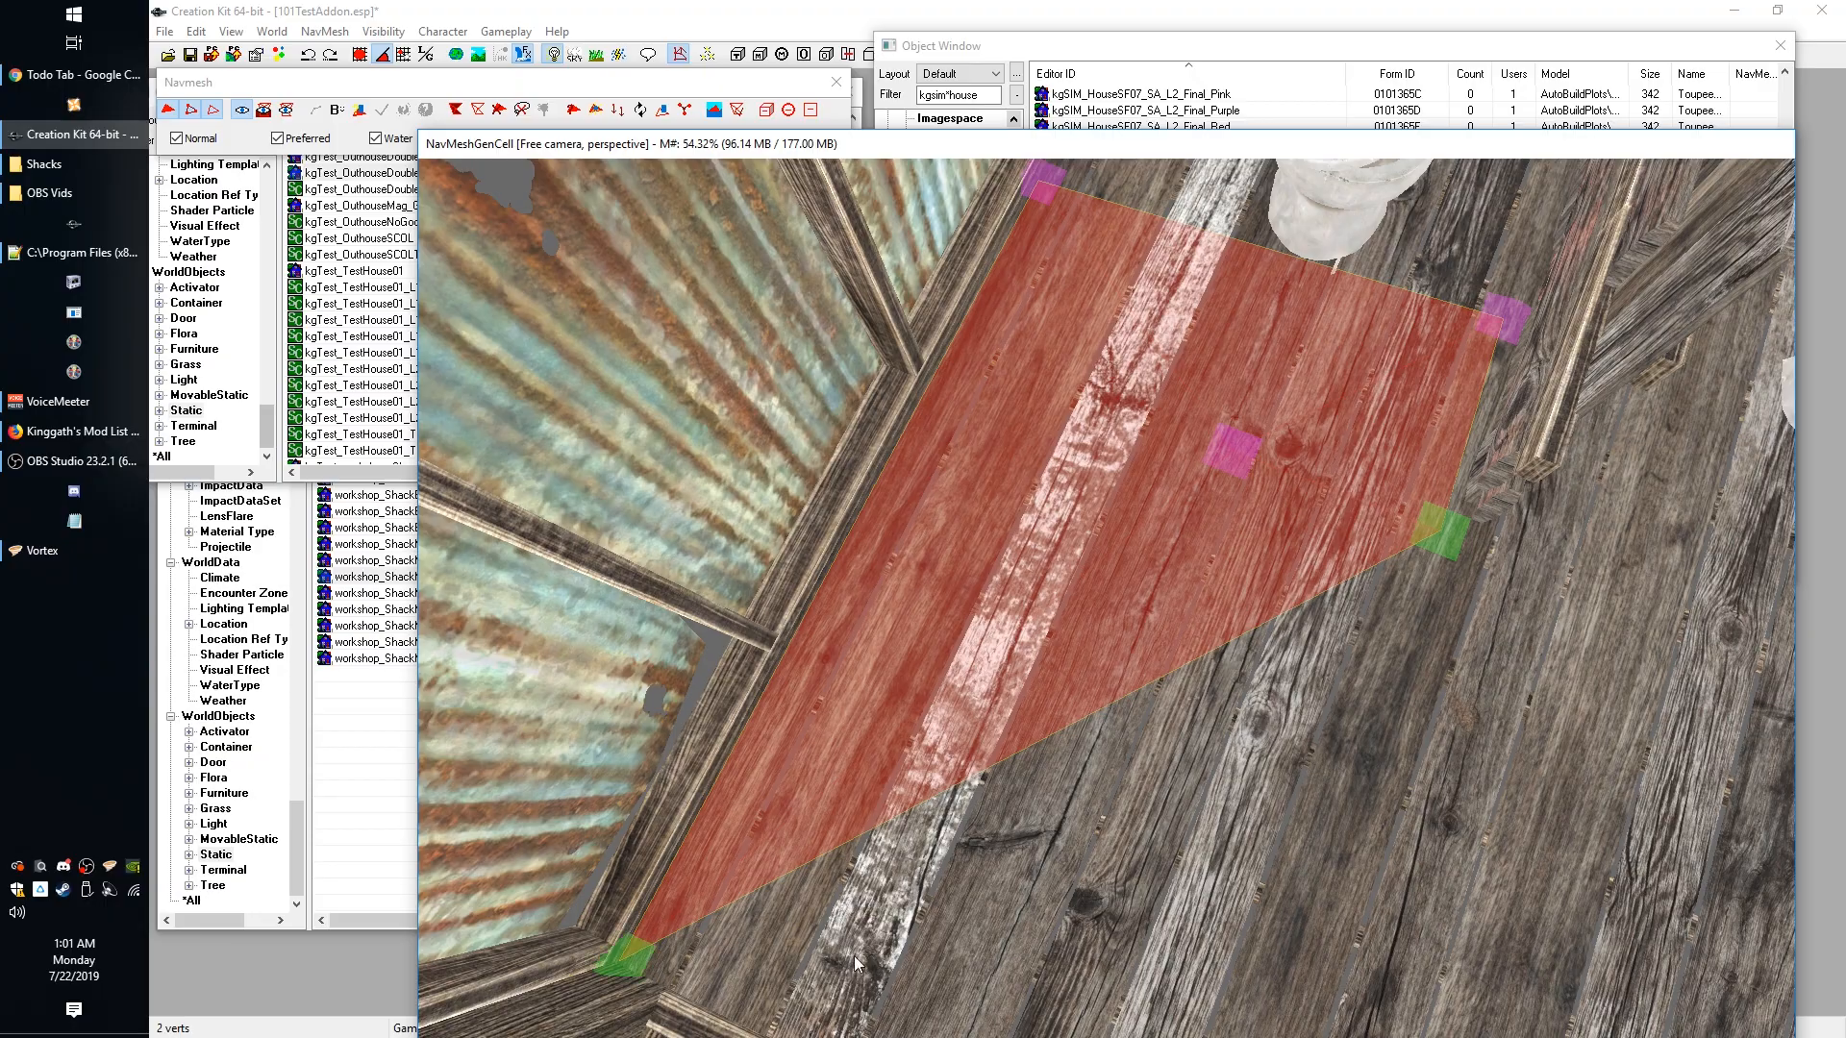
pyautogui.keyDown('shift'); pyautogui.moveTo(1009, 880); pyautogui.dragTo(935, 724, button='middle'); pyautogui.keyUp('shift')
pyautogui.scroll(5, 944, 736)
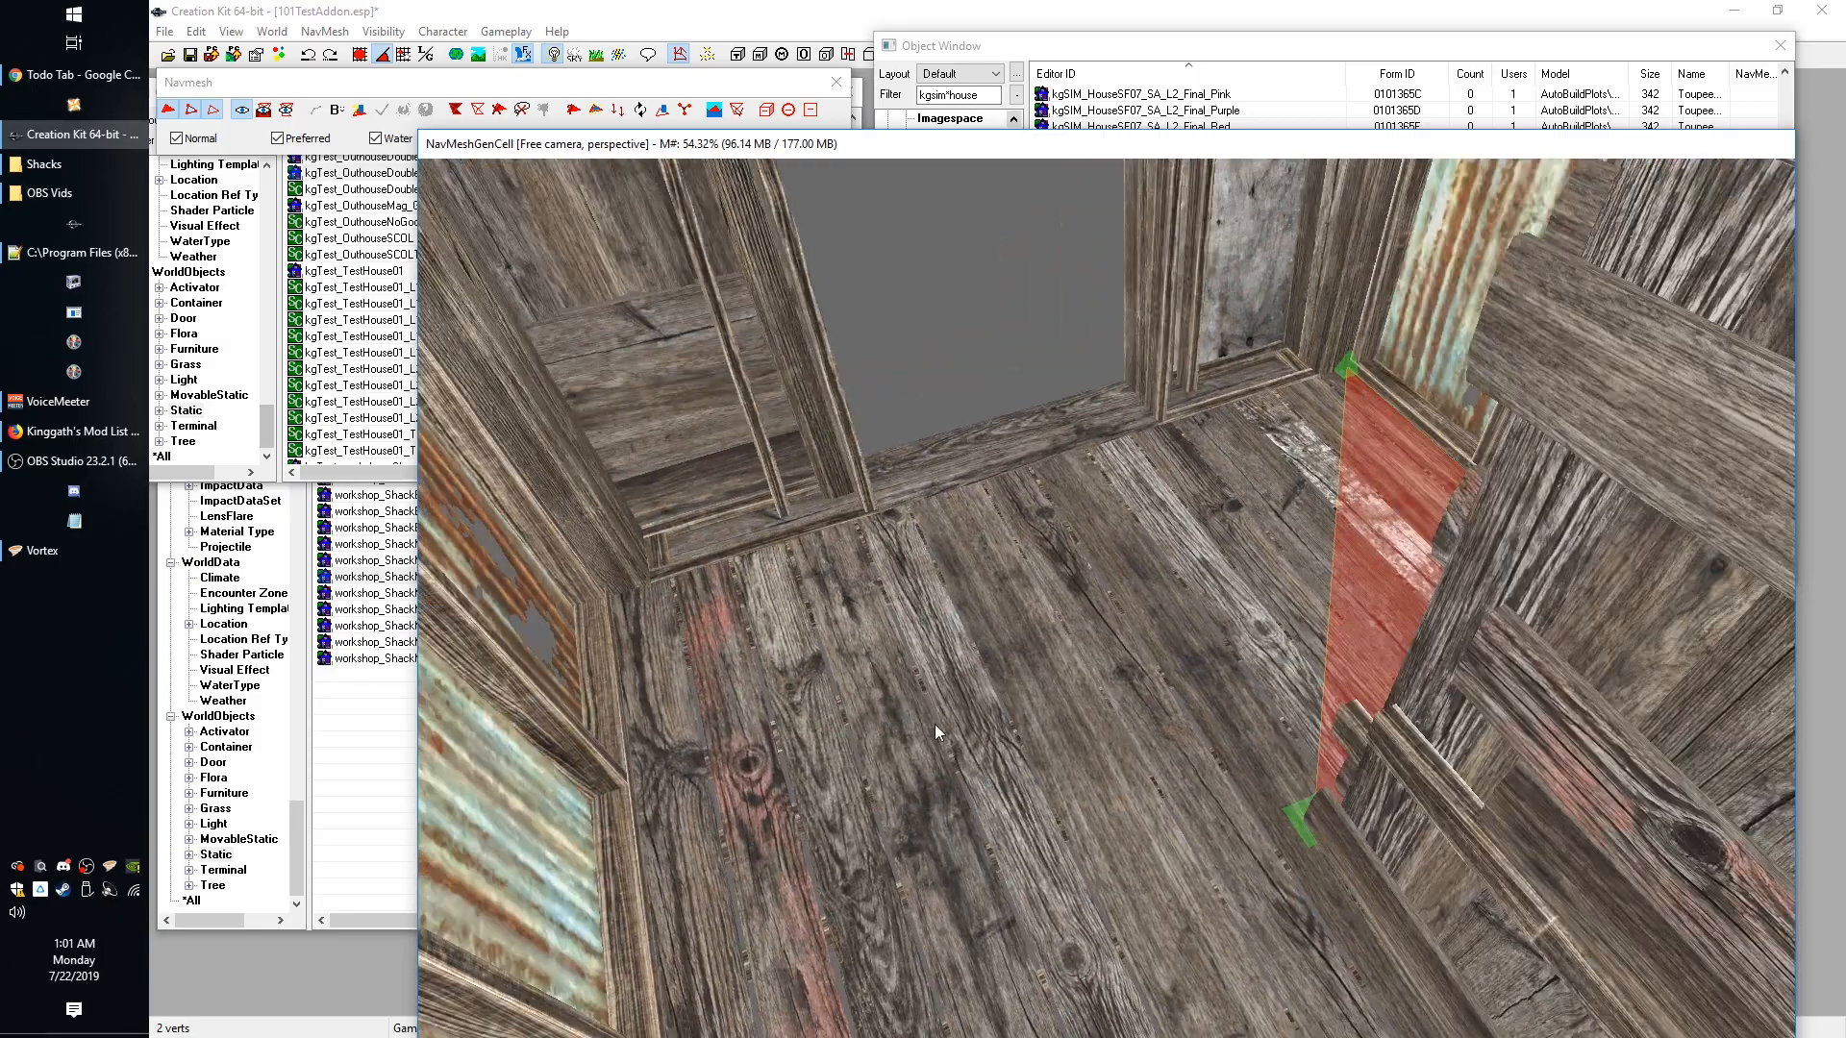
pyautogui.keyDown('shift'); pyautogui.moveTo(1151, 612); pyautogui.dragTo(1164, 603, button='middle'); pyautogui.keyUp('shift')
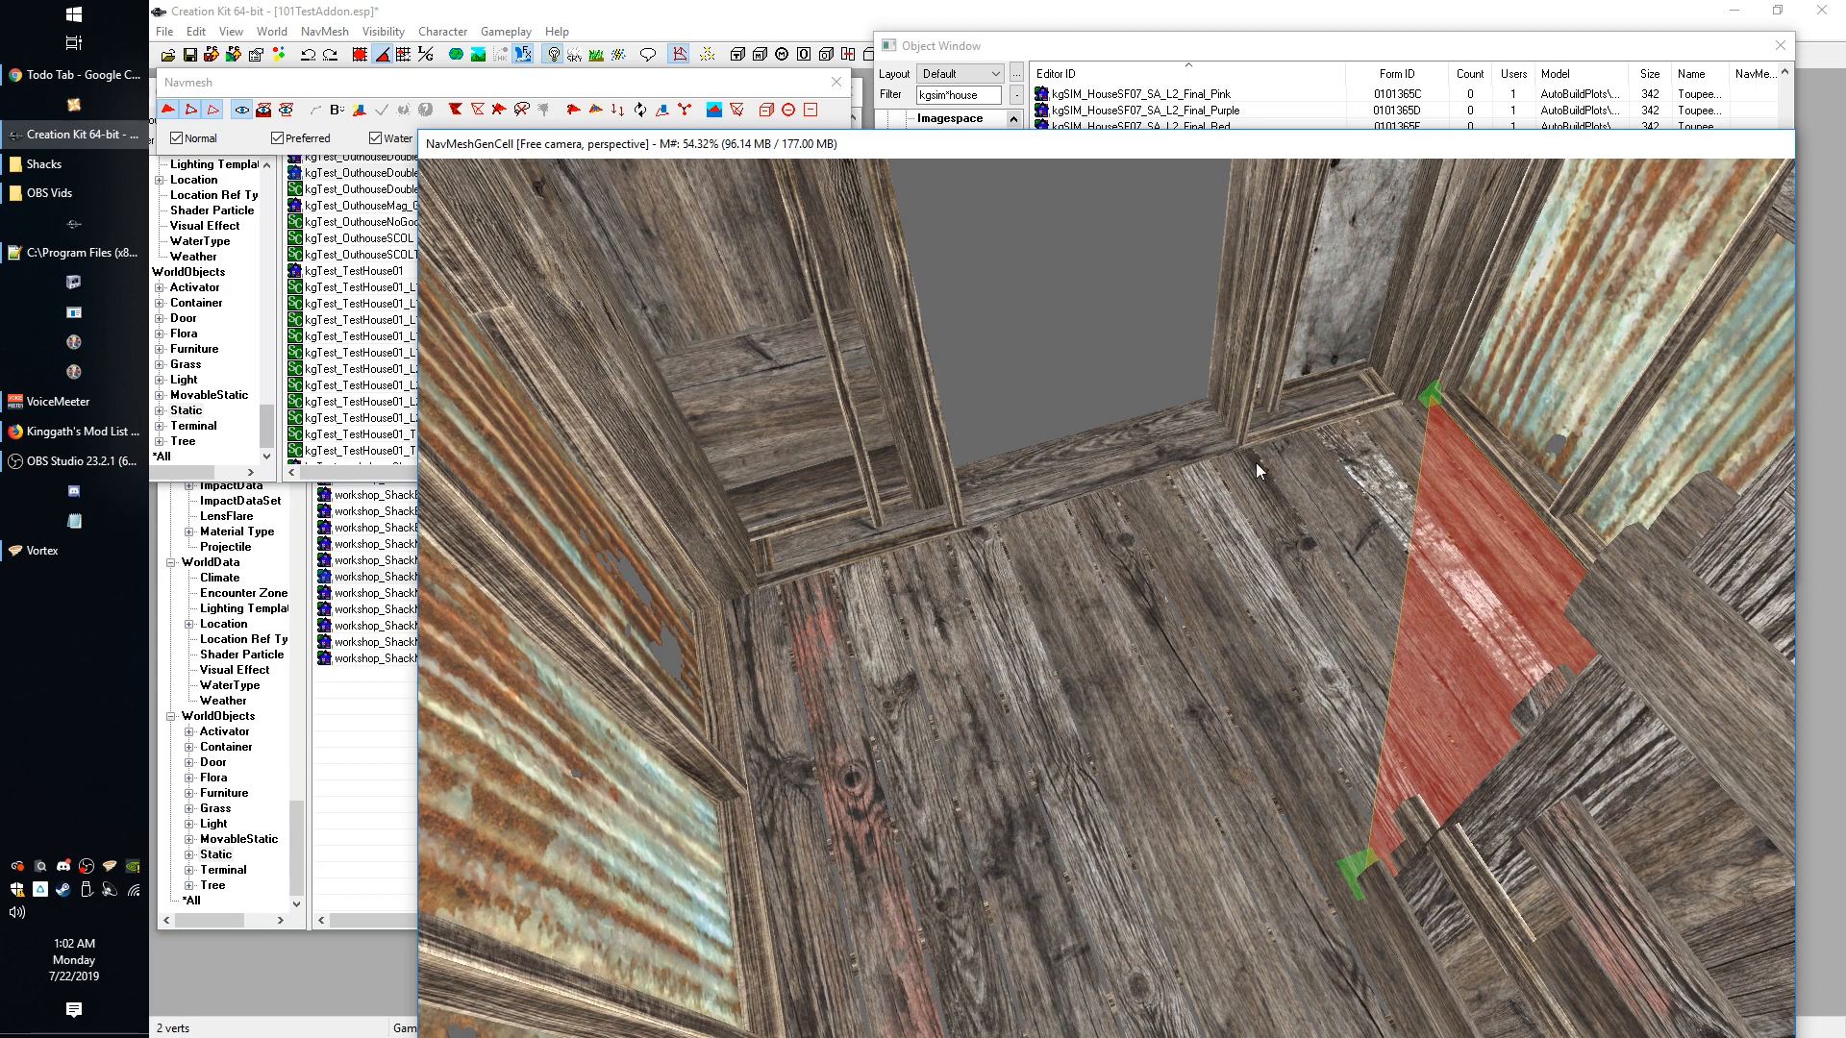
pyautogui.keyDown('shift'); pyautogui.moveTo(1108, 464); pyautogui.dragTo(1163, 441, button='middle'); pyautogui.keyUp('shift')
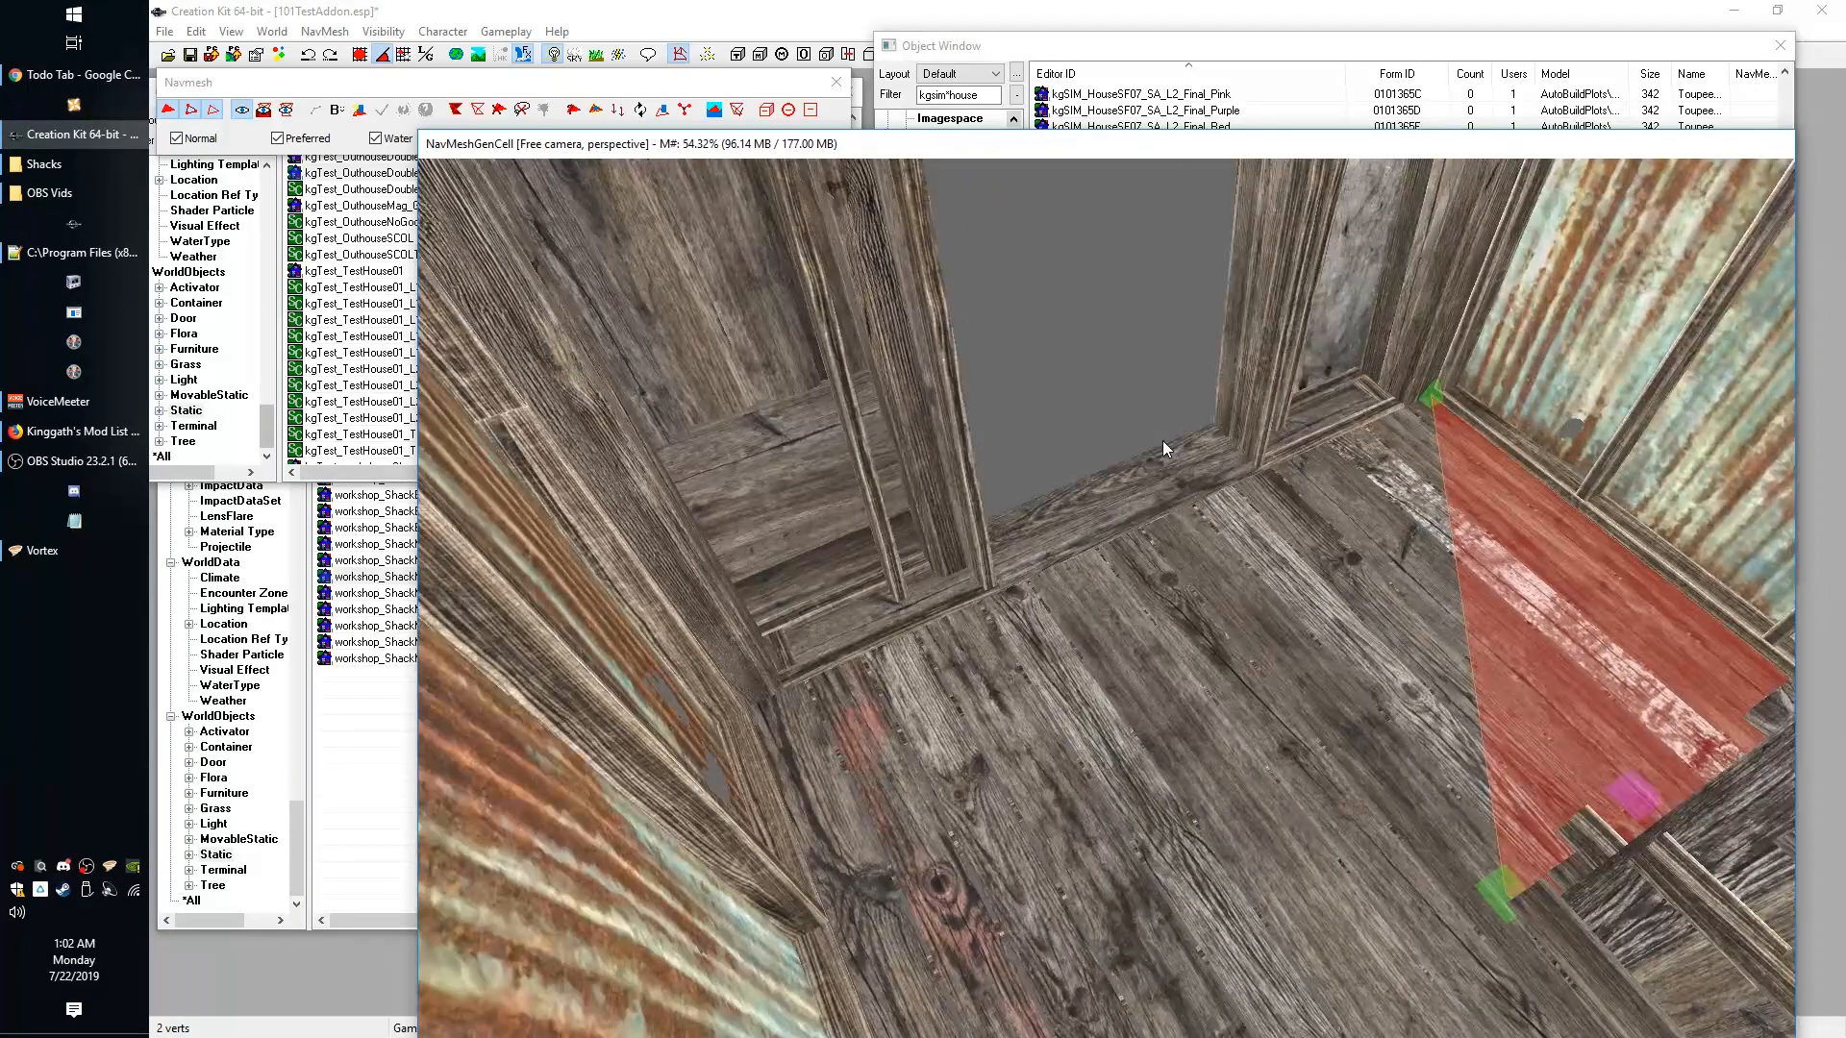
pyautogui.keyDown('shift'); pyautogui.moveTo(1145, 371); pyautogui.dragTo(1313, 562, button='middle'); pyautogui.keyUp('shift')
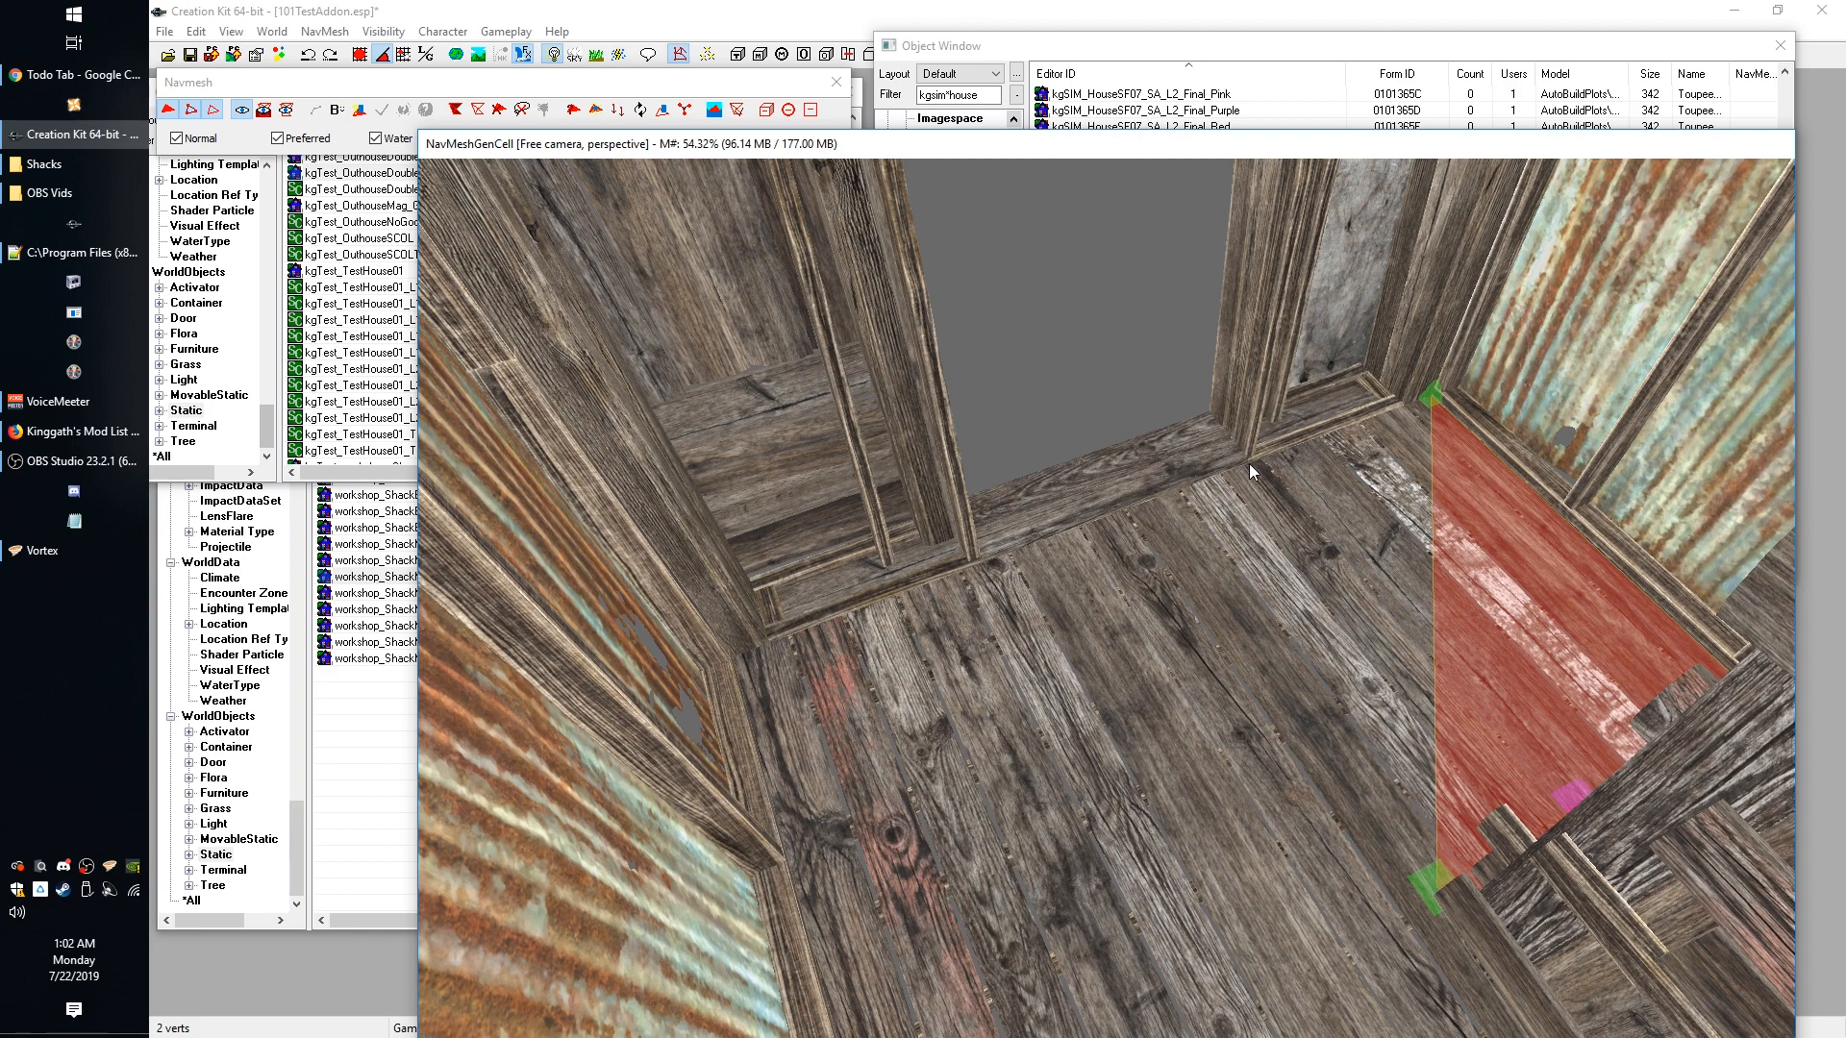
pyautogui.scroll(-5, 1286, 481)
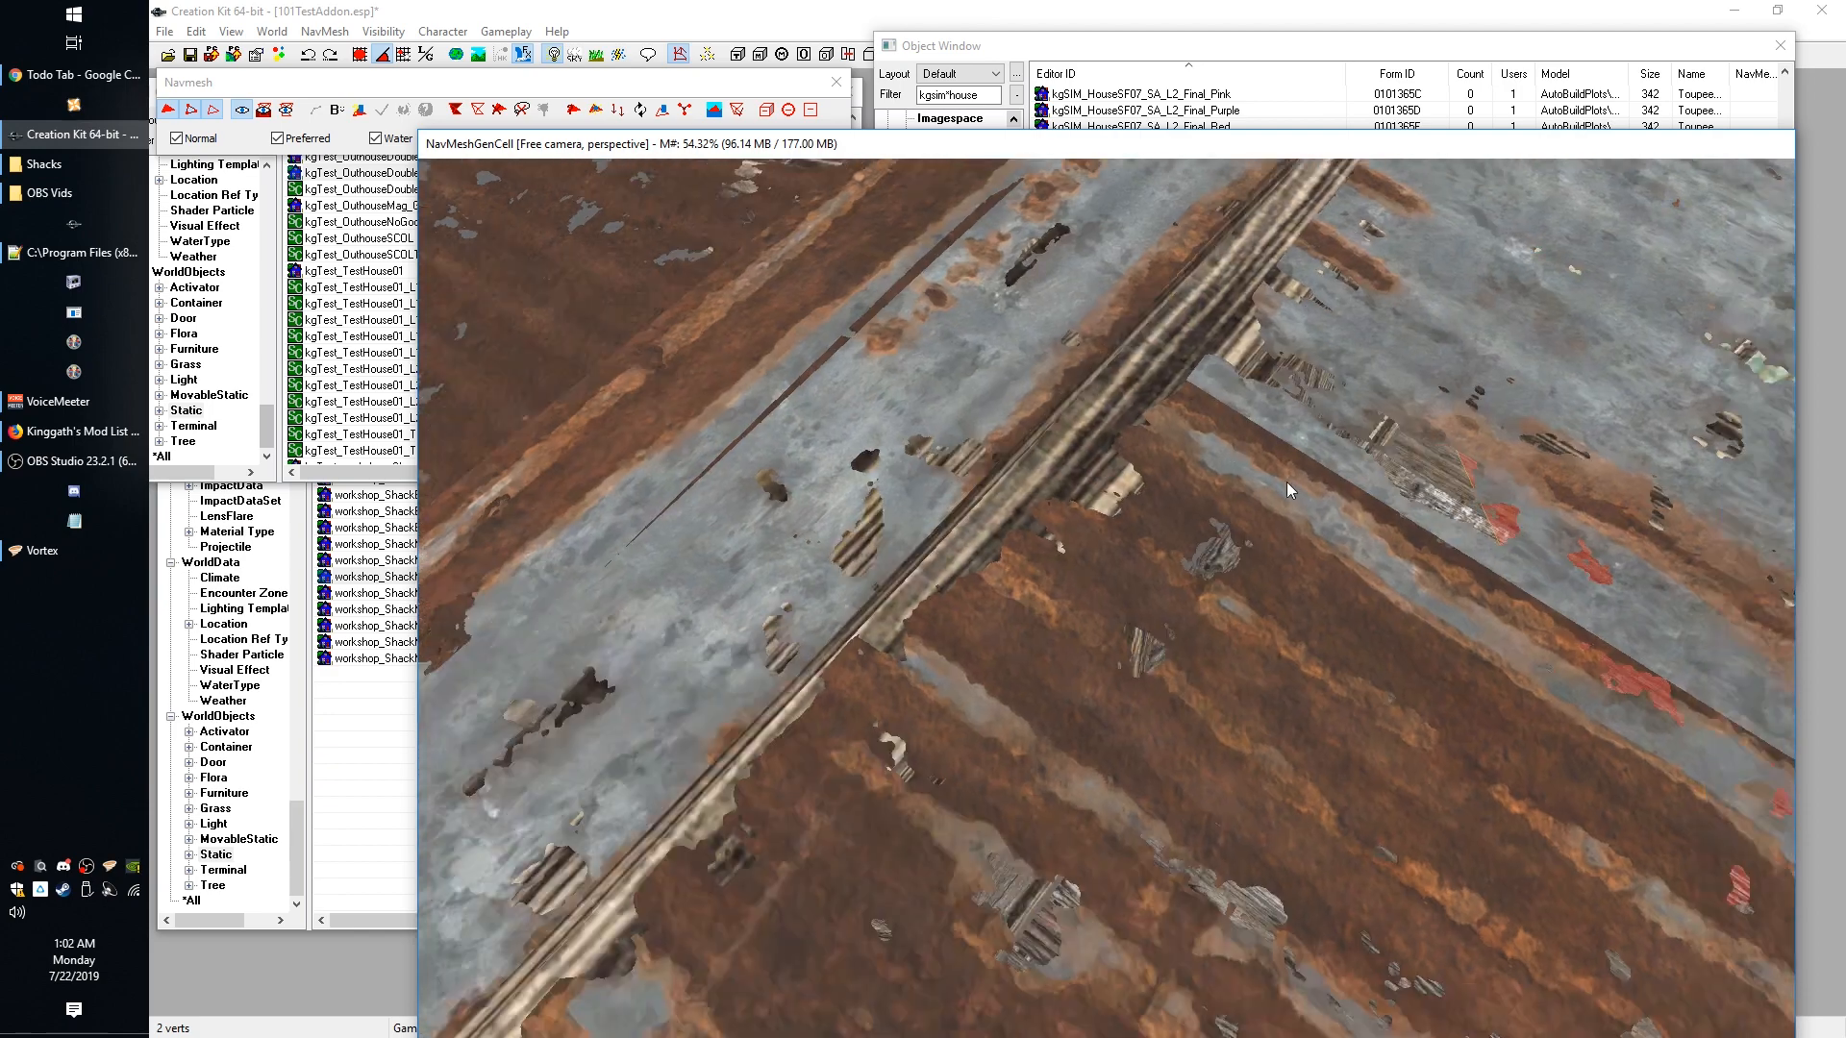
pyautogui.scroll(7, 1285, 475)
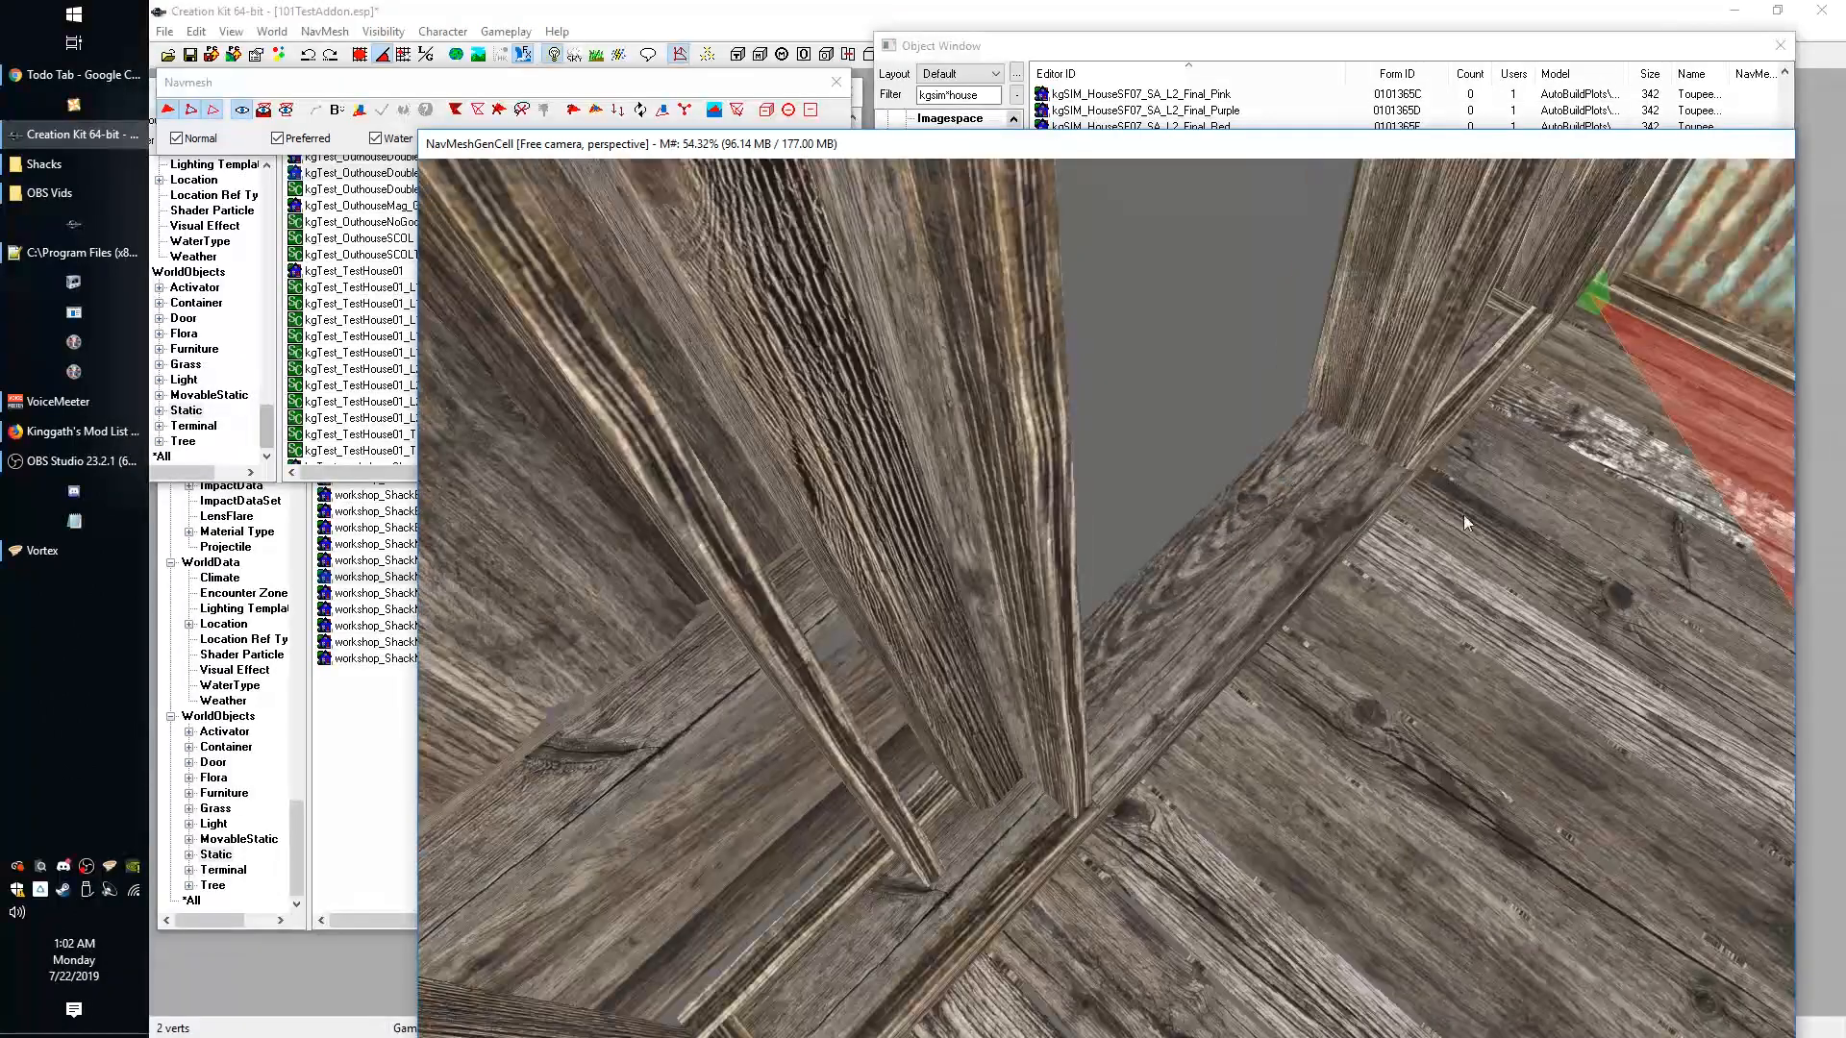
pyautogui.keyDown('shift'); pyautogui.moveTo(1463, 515); pyautogui.dragTo(1531, 529, button='middle'); pyautogui.keyUp('shift')
pyautogui.moveTo(1415, 617); pyautogui.dragTo(1304, 643, button='middle')
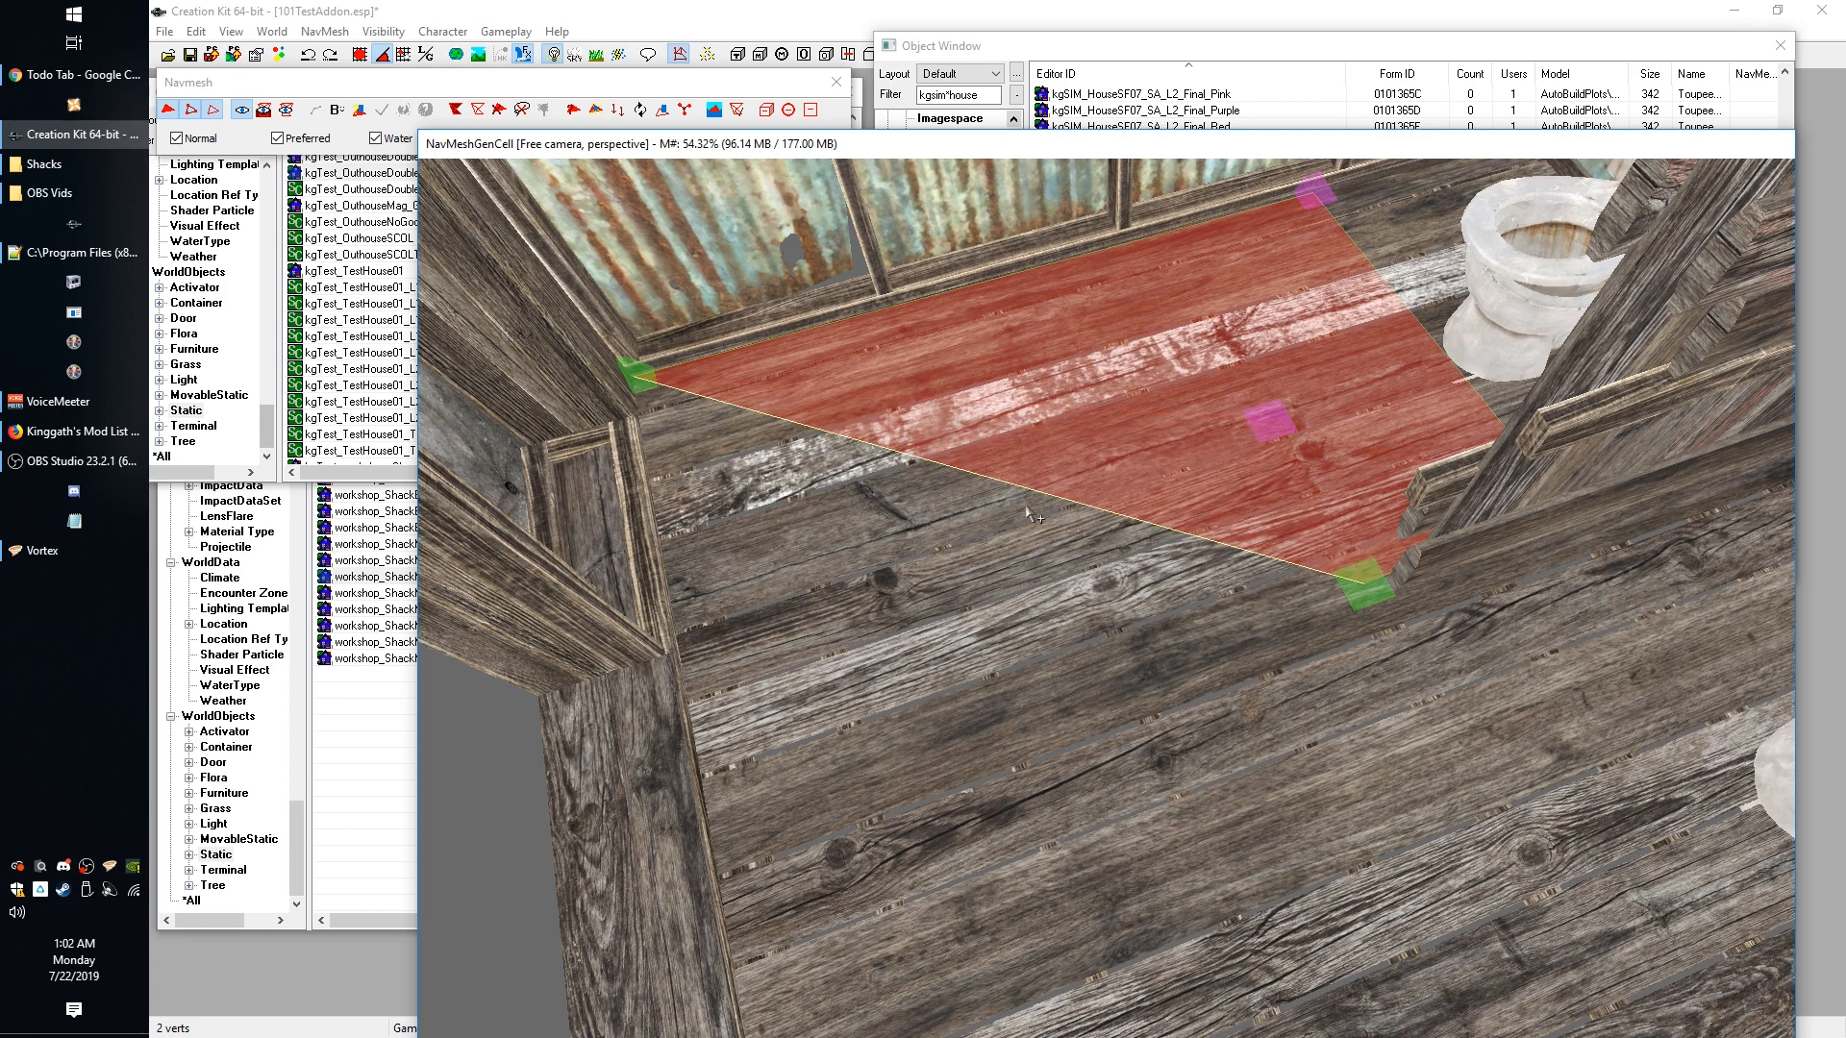
pyautogui.keyDown('ctrl'); pyautogui.rightClick(679, 648); pyautogui.keyUp('ctrl')
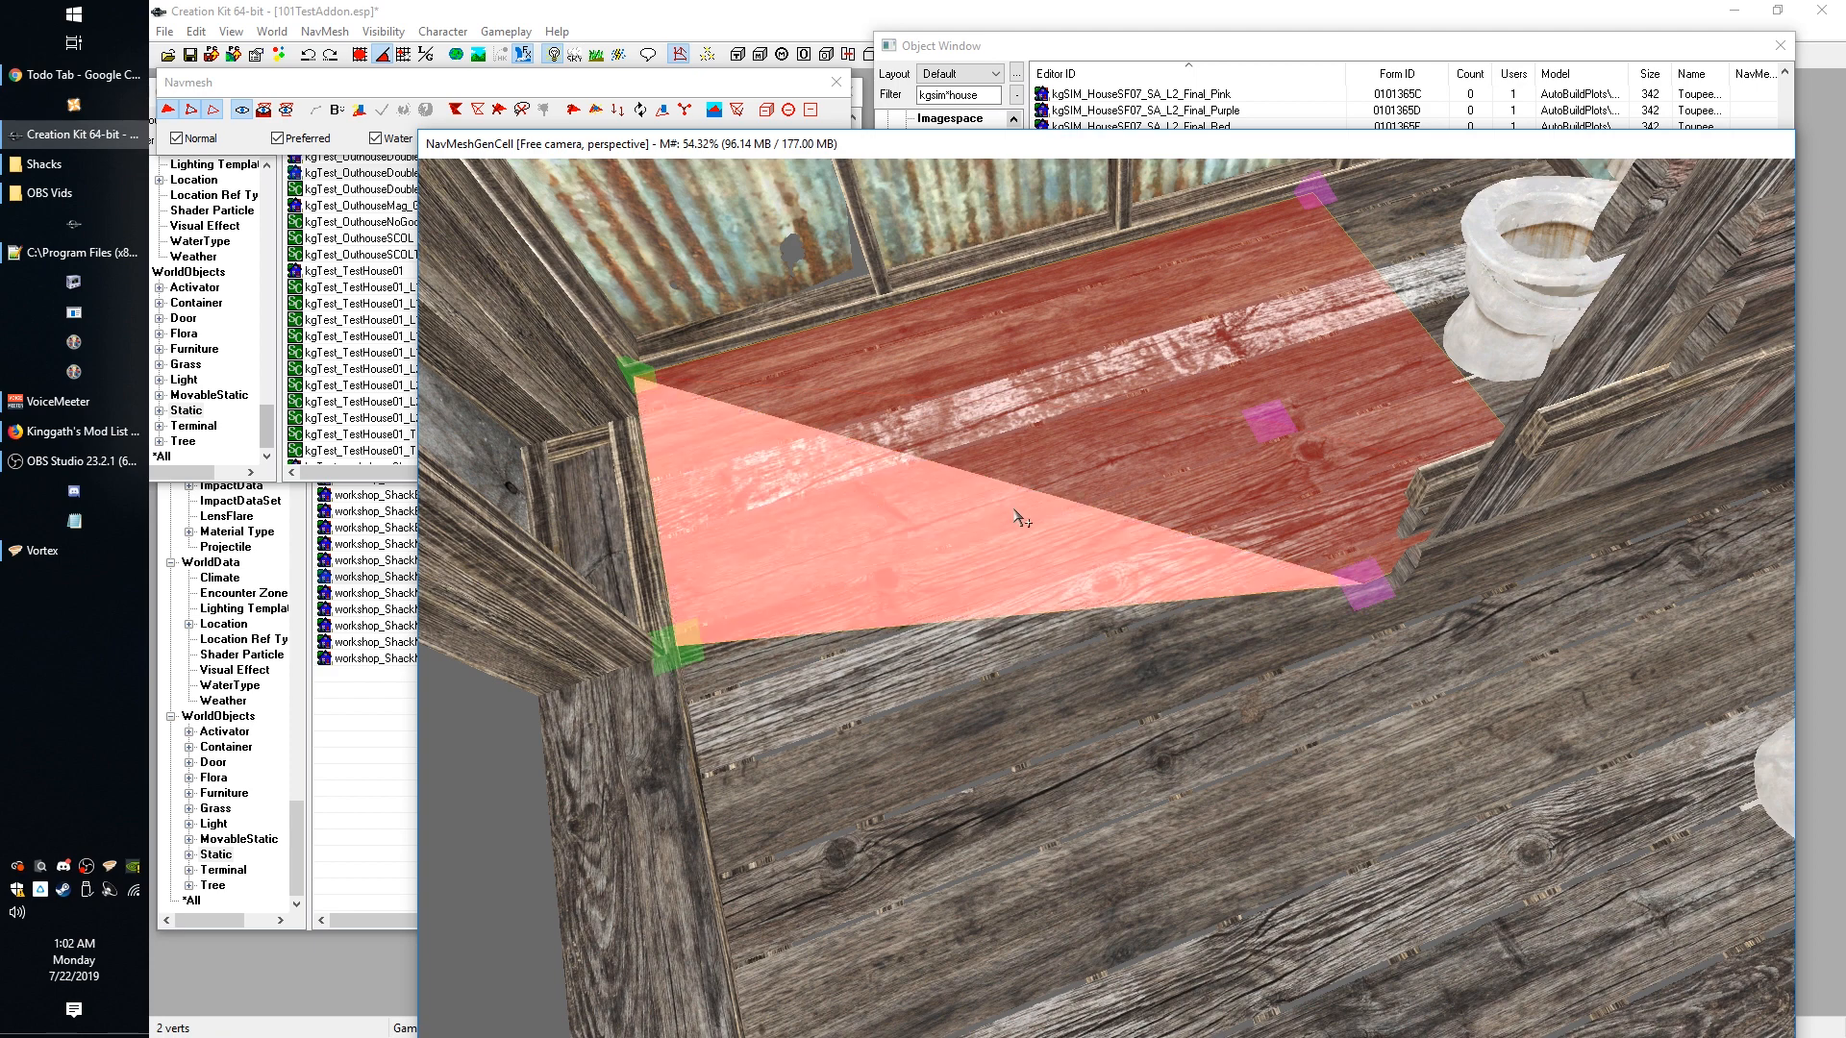
# Add a vertex at the floor's opposite front corner, joining it to the loose mid-floor vertex and the doorway-post vertex as an overlapping triangle.
pyautogui.keyDown('shift'); pyautogui.moveTo(1019, 731); pyautogui.dragTo(1377, 775, button='middle'); pyautogui.keyUp('shift')
pyautogui.click(1064, 179)
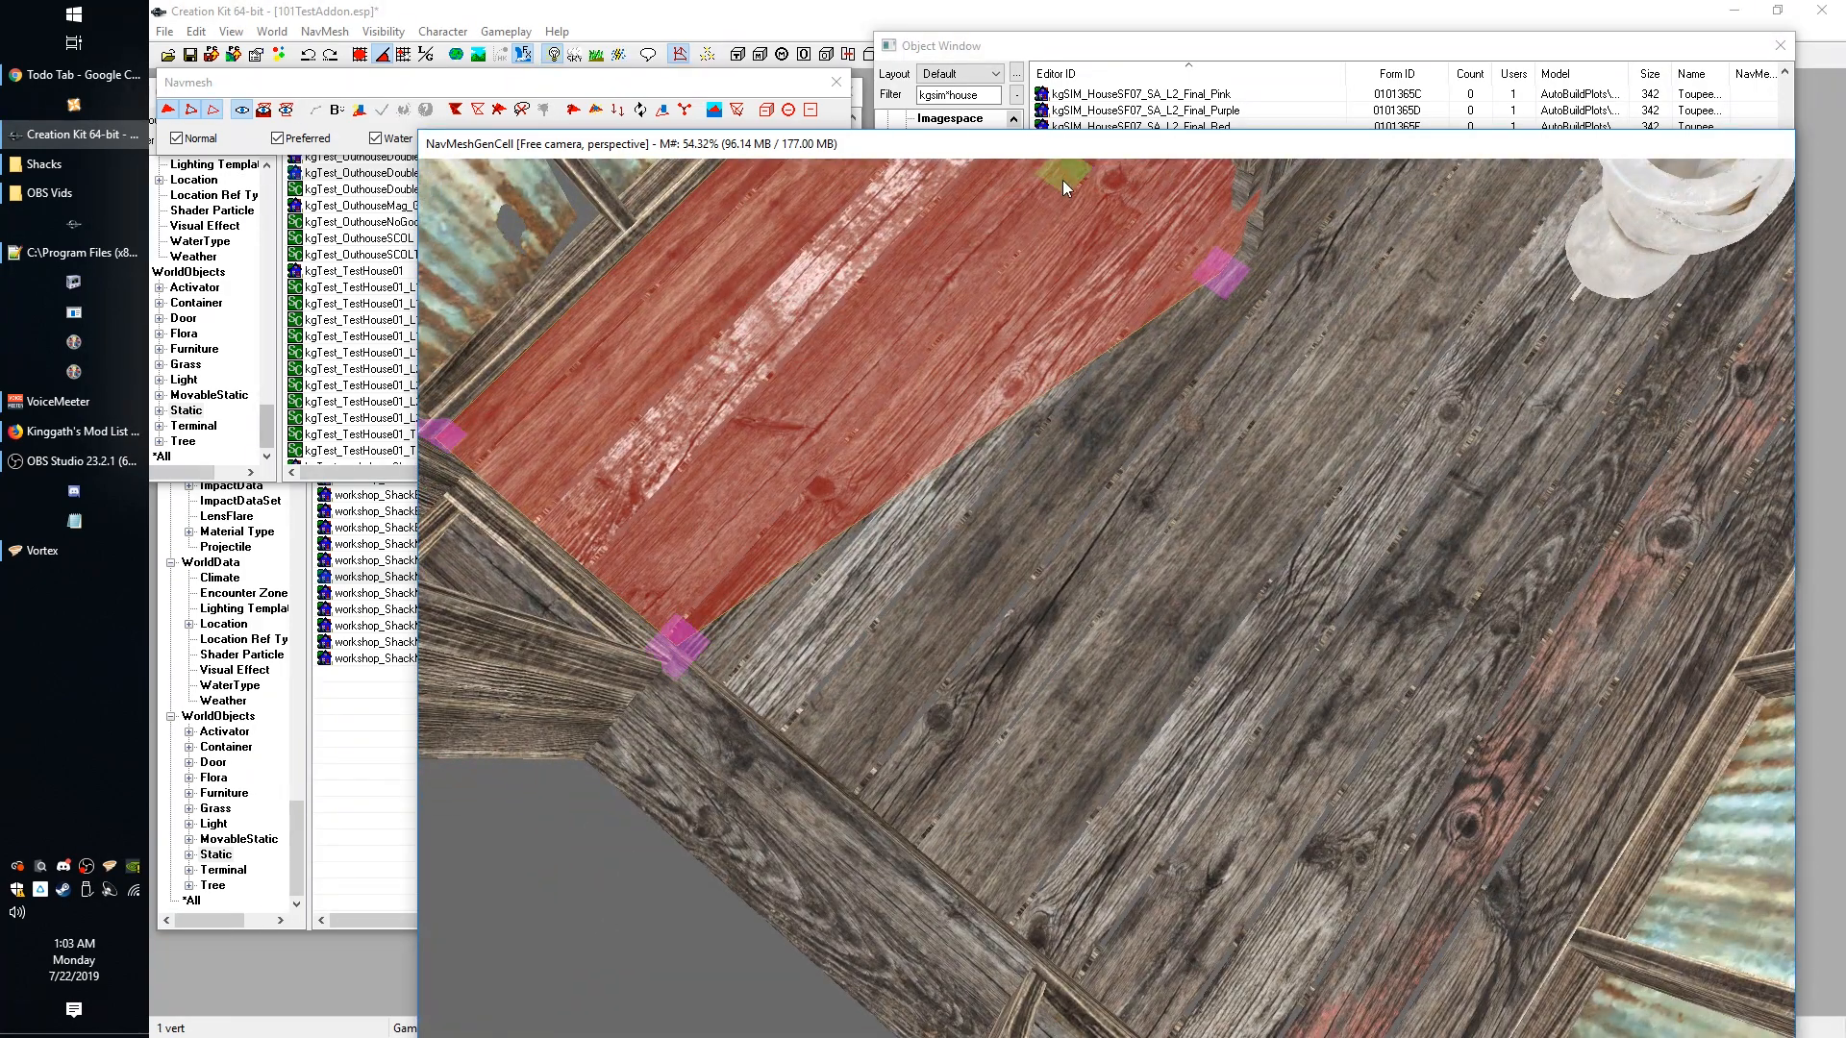
pyautogui.keyDown('shift'); pyautogui.moveTo(1046, 625); pyautogui.dragTo(1347, 551, button='middle'); pyautogui.keyUp('shift')
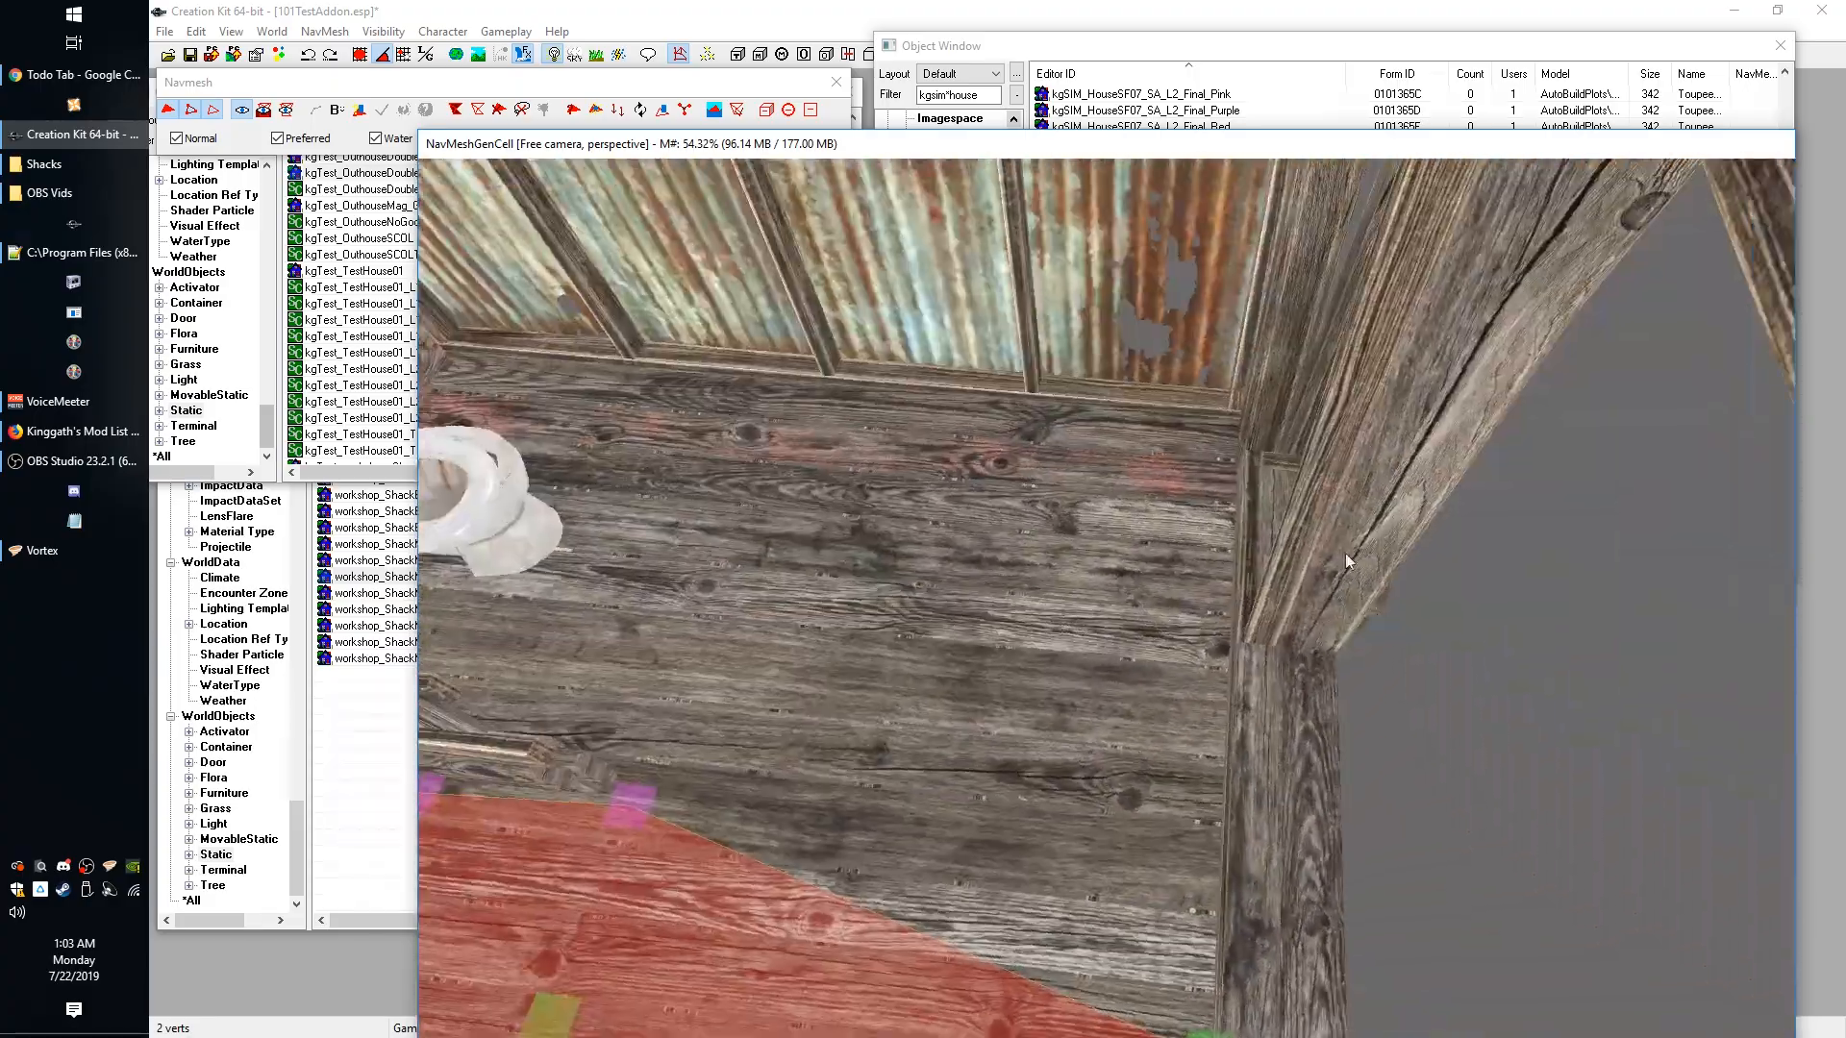
pyautogui.keyDown('ctrl'); pyautogui.rightClick(1231, 435); pyautogui.keyUp('ctrl')
pyautogui.keyDown('shift'); pyautogui.moveTo(1203, 505); pyautogui.dragTo(873, 526, button='middle'); pyautogui.keyUp('shift')
pyautogui.click(1248, 640)
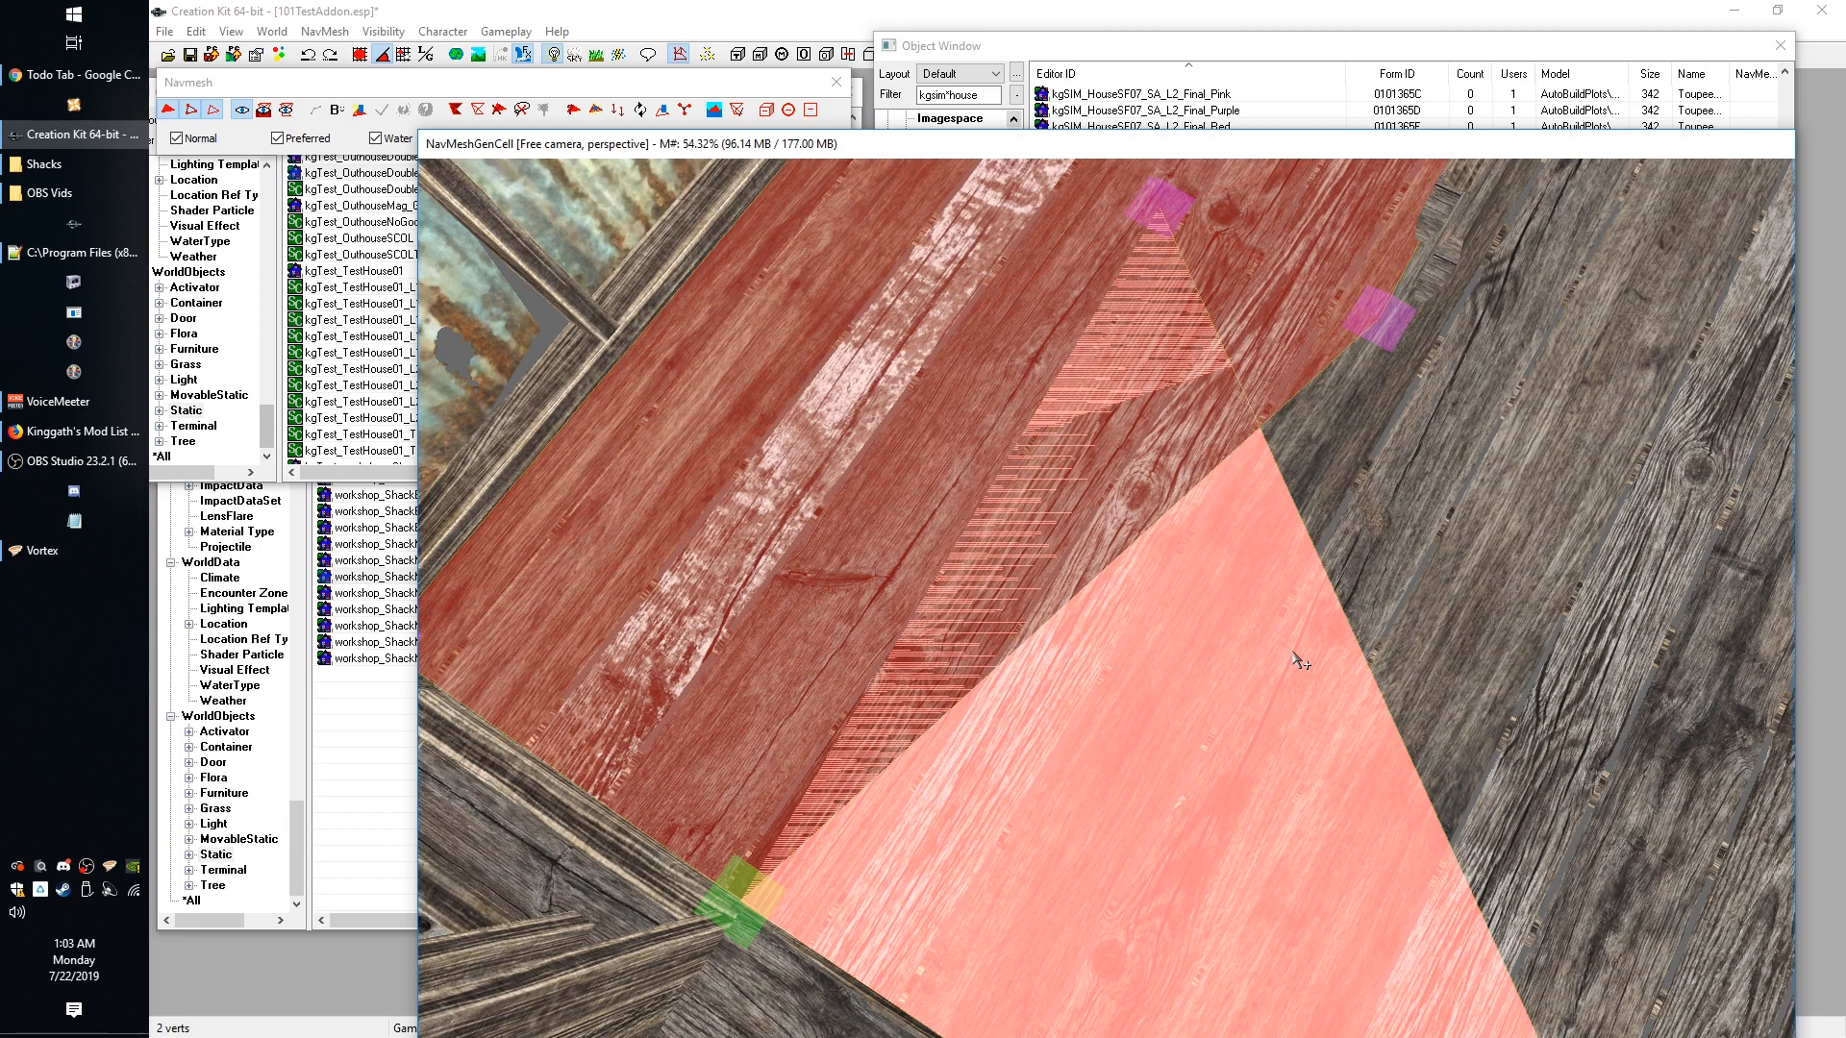
# Inspect where the new triangle overlaps the existing floor navmesh, and delete that triangle.
pyautogui.scroll(-3, 1709, 481)
pyautogui.keyDown('shift'); pyautogui.moveTo(1710, 480); pyautogui.dragTo(1496, 456, button='middle'); pyautogui.keyUp('shift')
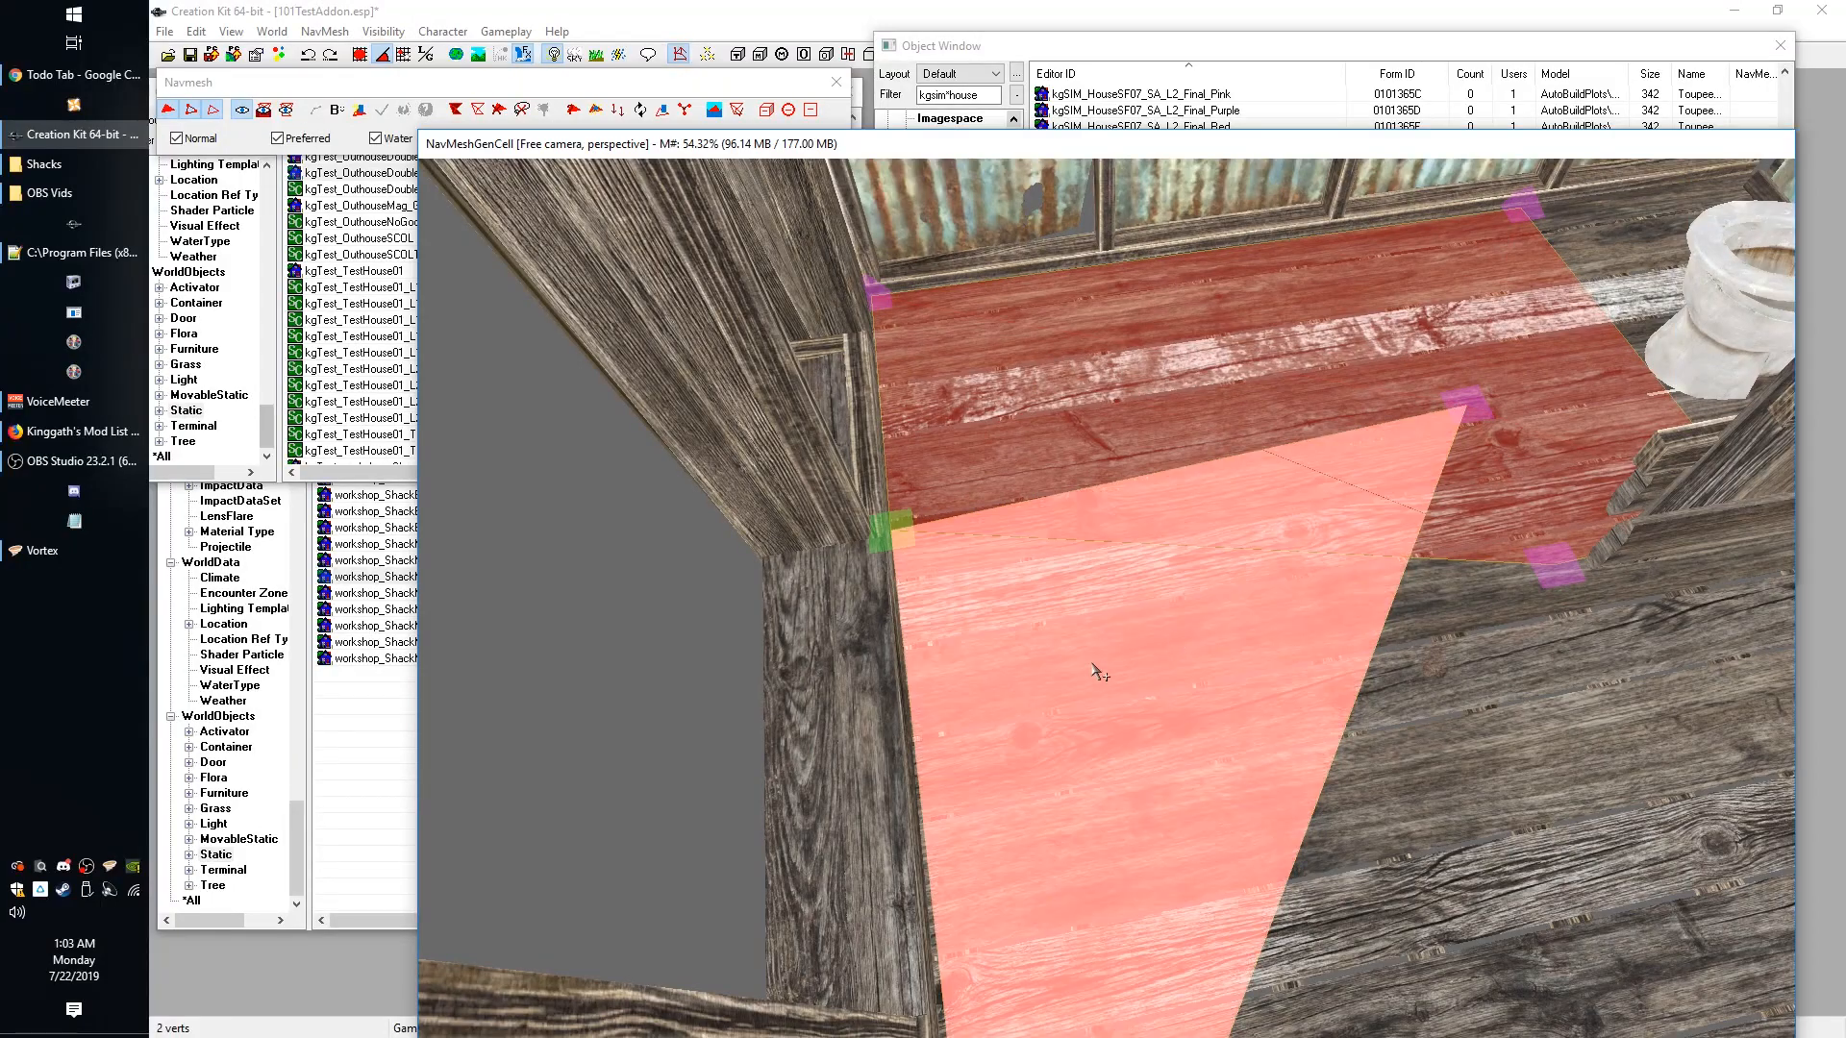
pyautogui.keyDown('shift'); pyautogui.moveTo(1488, 787); pyautogui.dragTo(1552, 775, button='middle'); pyautogui.keyUp('shift')
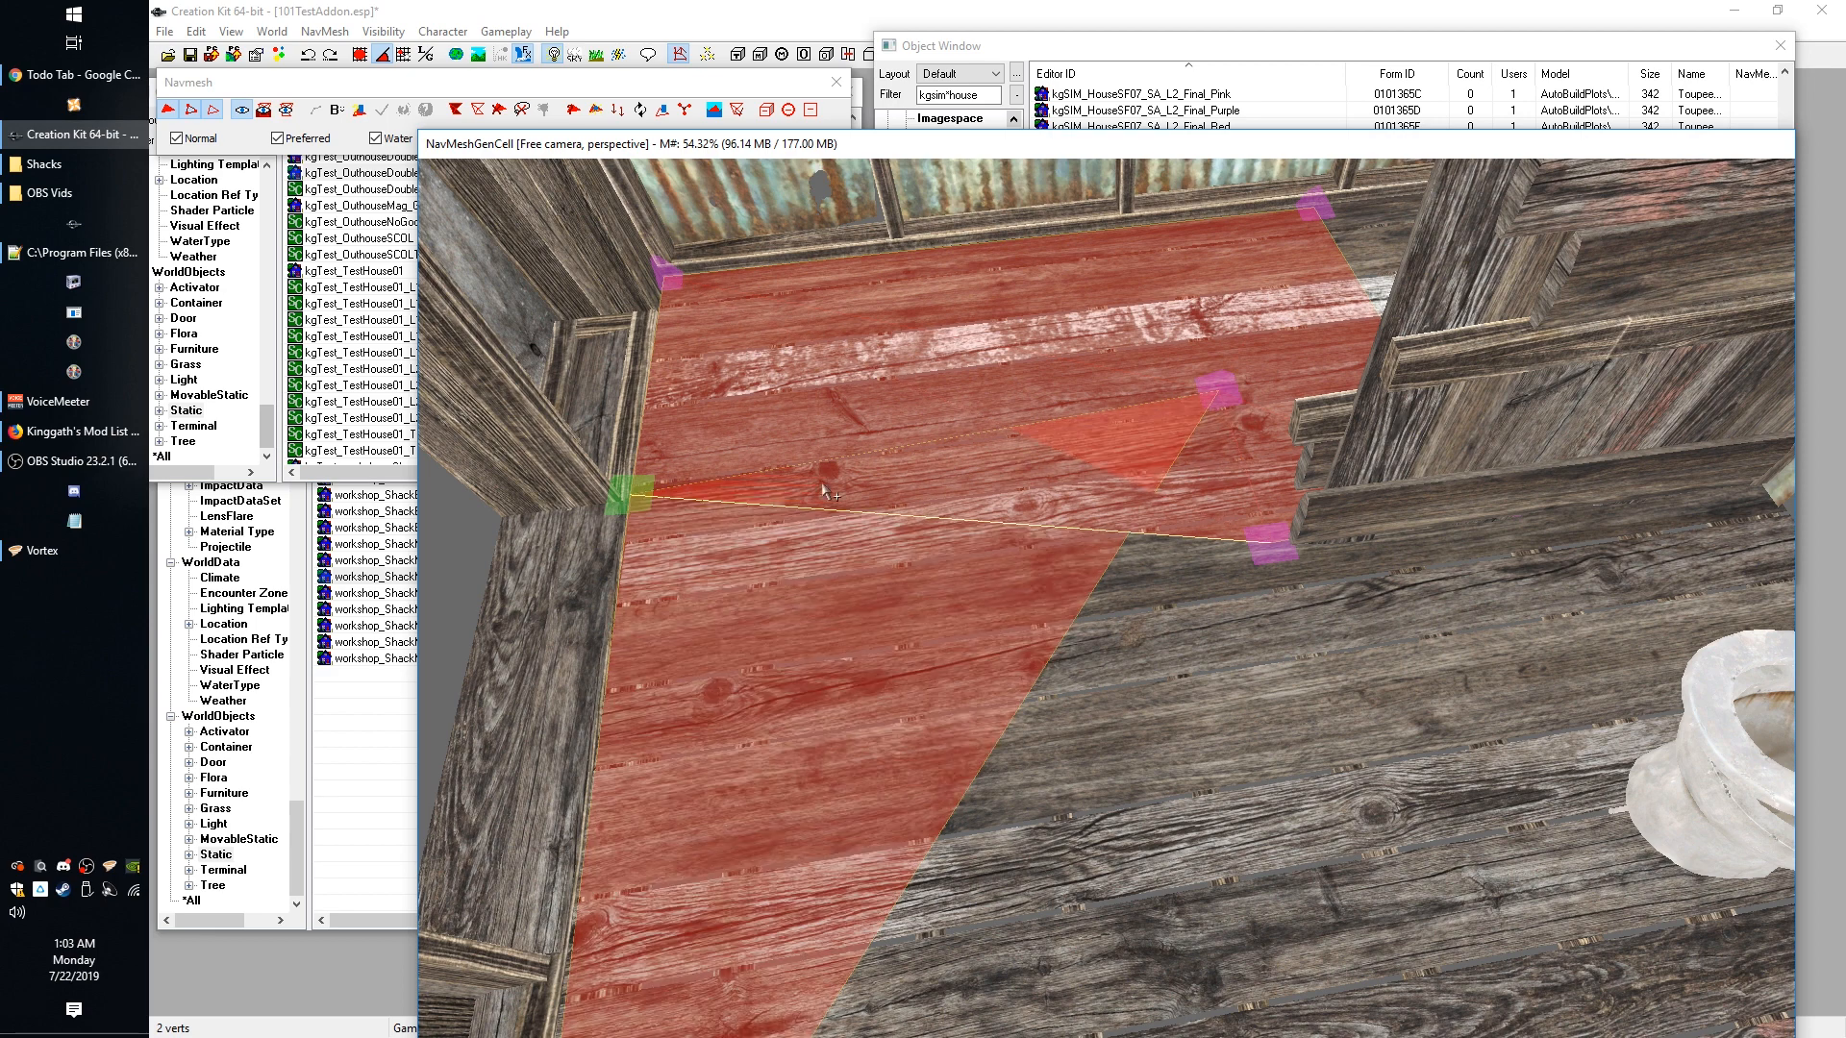
pyautogui.keyDown('shift'); pyautogui.moveTo(800, 494); pyautogui.dragTo(809, 493, button='middle'); pyautogui.keyUp('shift')
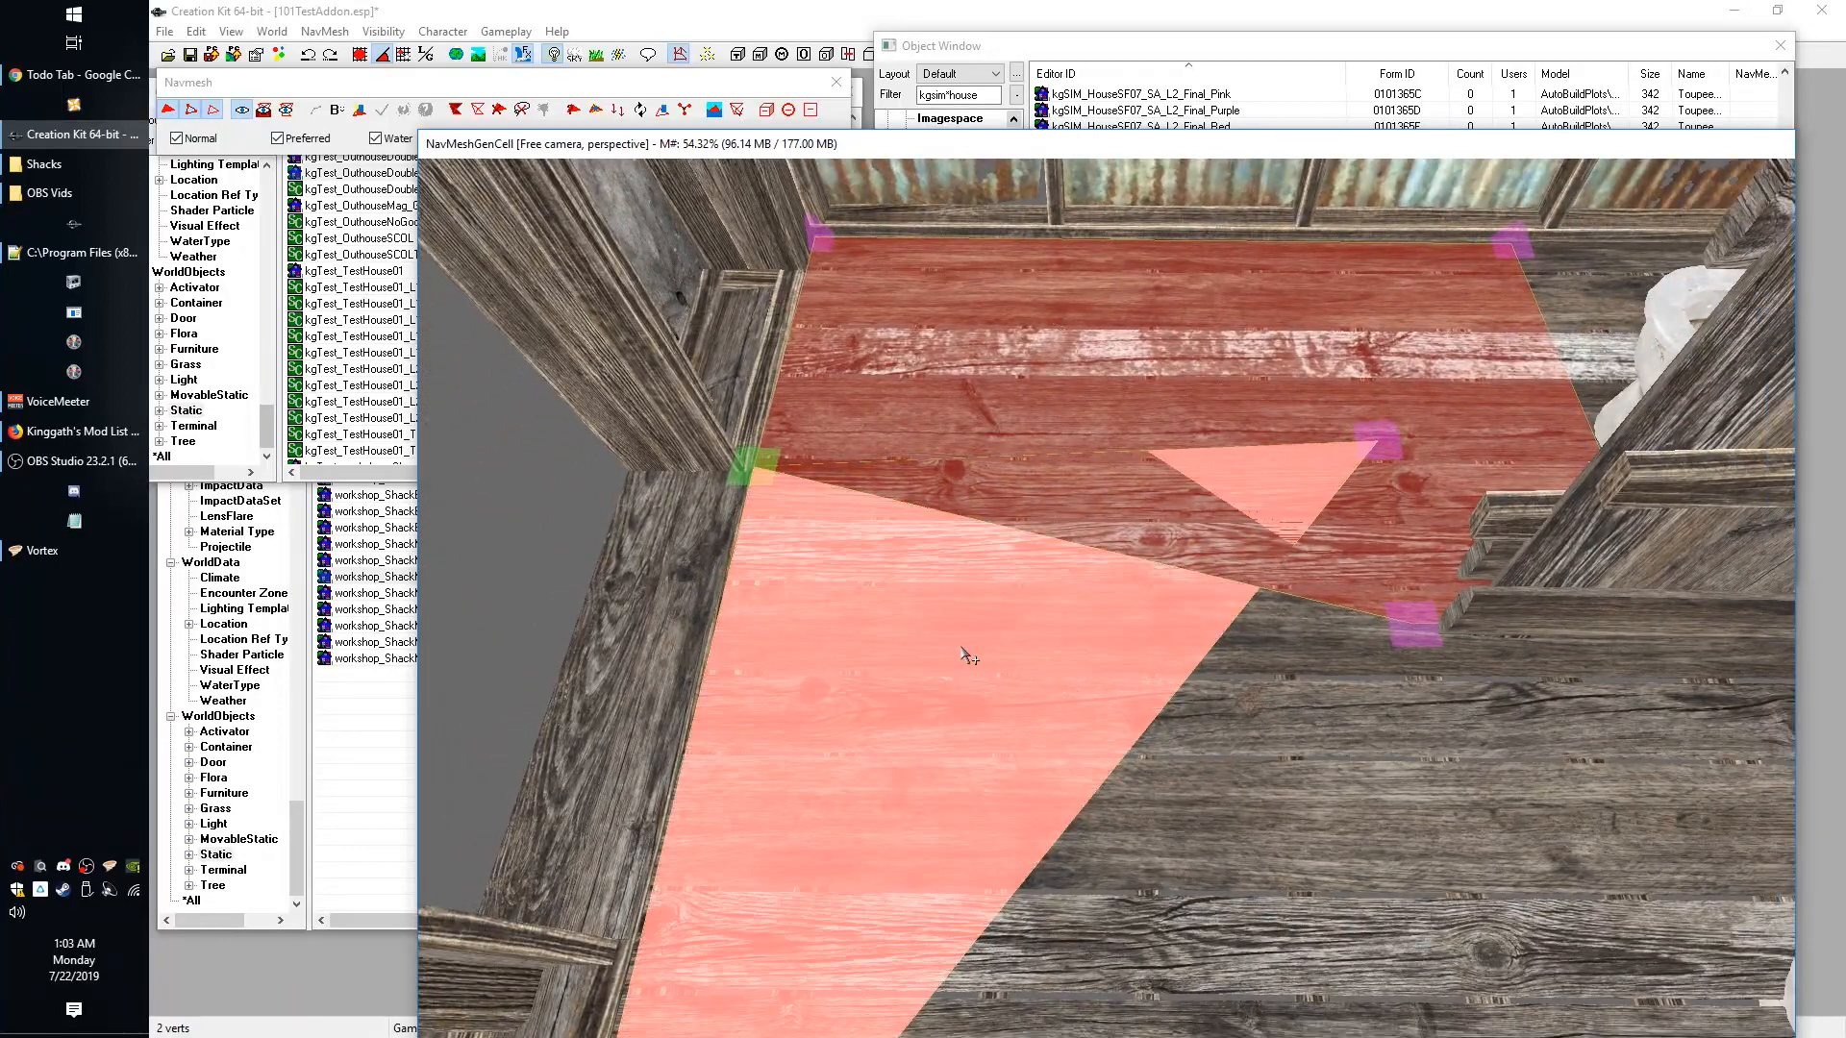
pyautogui.click(966, 655)
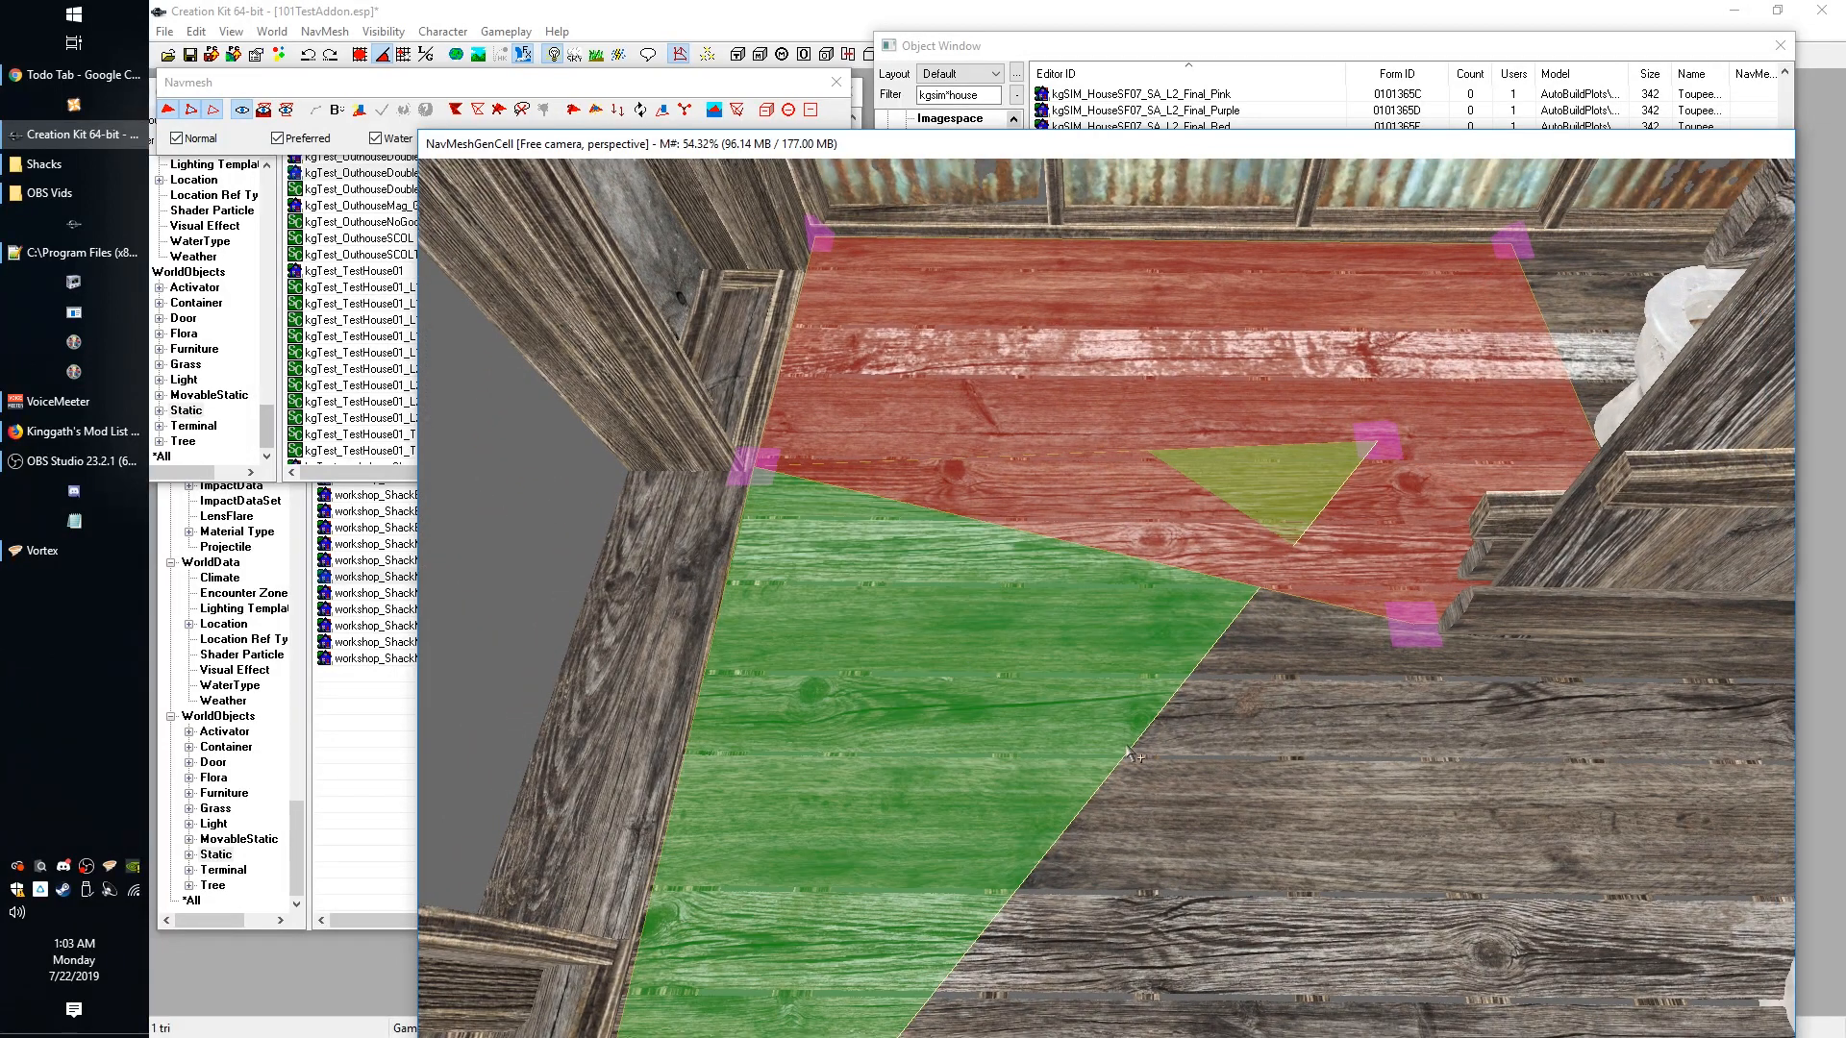
pyautogui.press('Delete')
# Add one vertex on the doorway threshold and one by the opposite corrugated wall, joining them to the partition-end vertex as a triangle.
pyautogui.keyDown('shift'); pyautogui.moveTo(990, 462); pyautogui.dragTo(1295, 832, button='middle'); pyautogui.keyUp('shift')
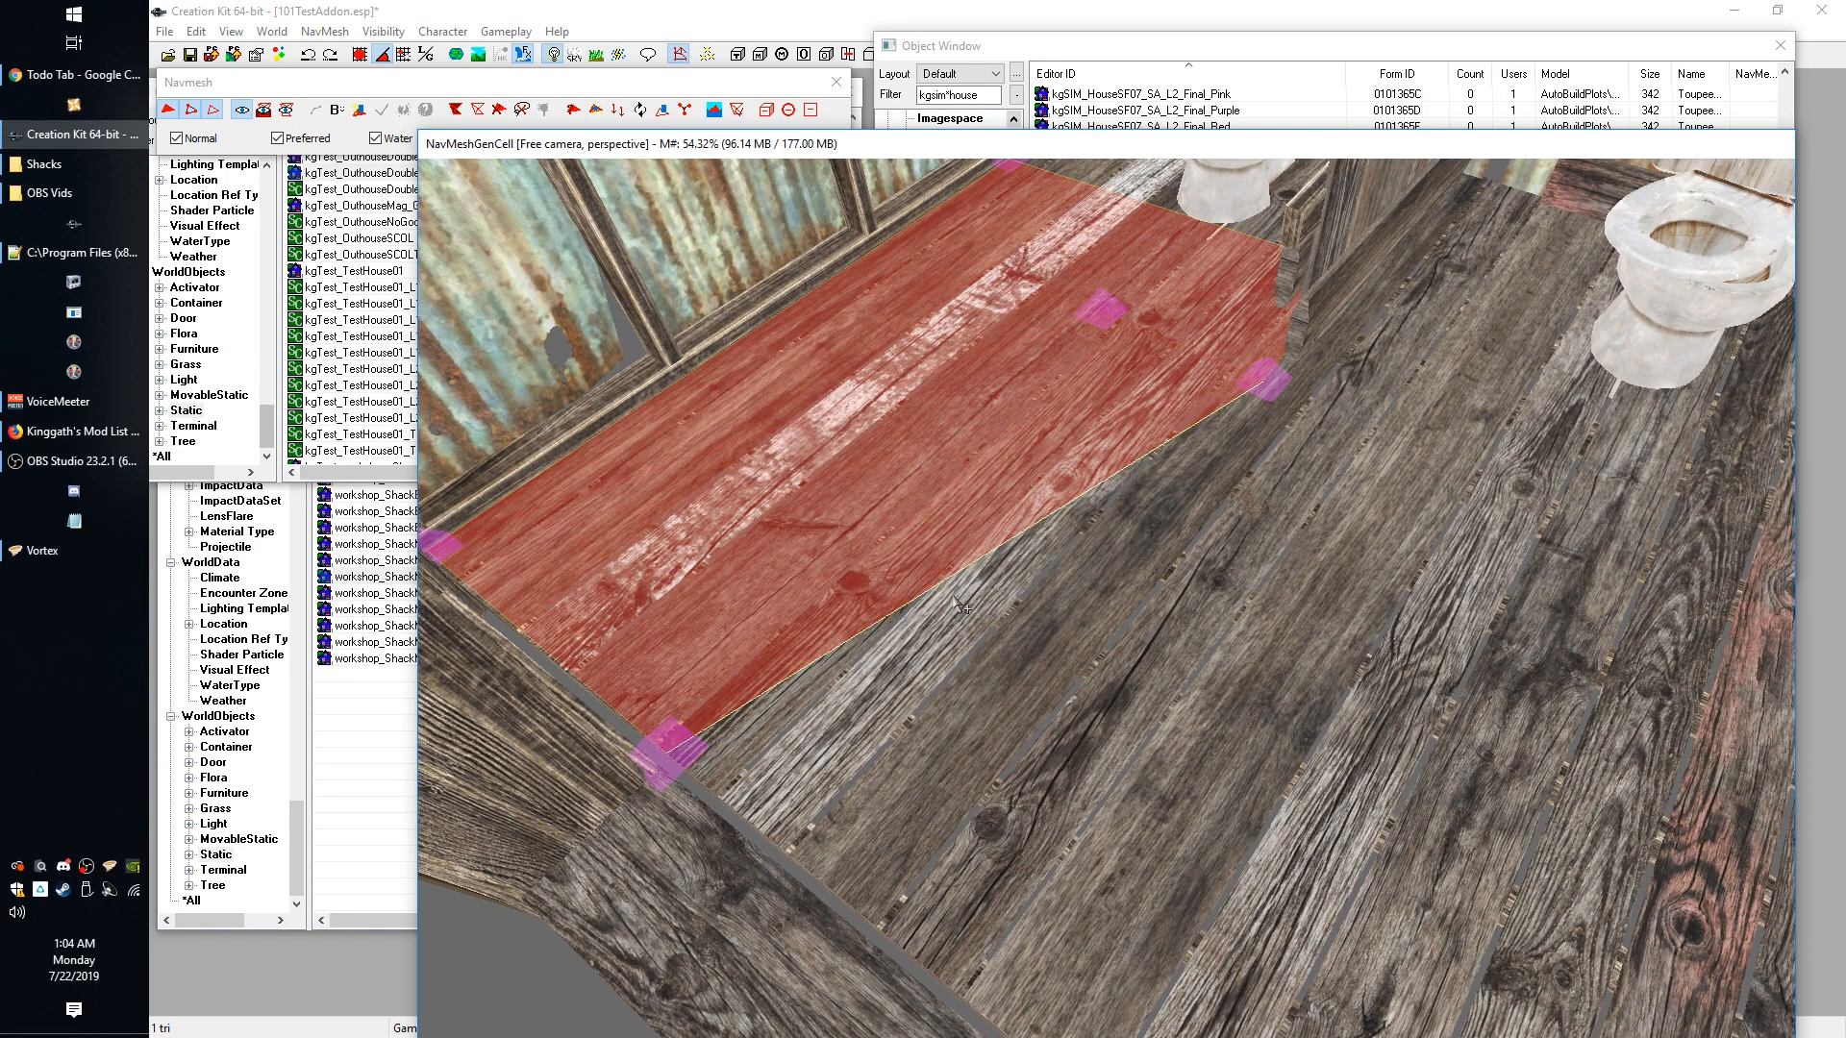
pyautogui.keyDown('shift'); pyautogui.moveTo(1258, 738); pyautogui.dragTo(1296, 735, button='middle'); pyautogui.keyUp('shift')
pyautogui.moveTo(1209, 537); pyautogui.dragTo(1209, 575, button='middle')
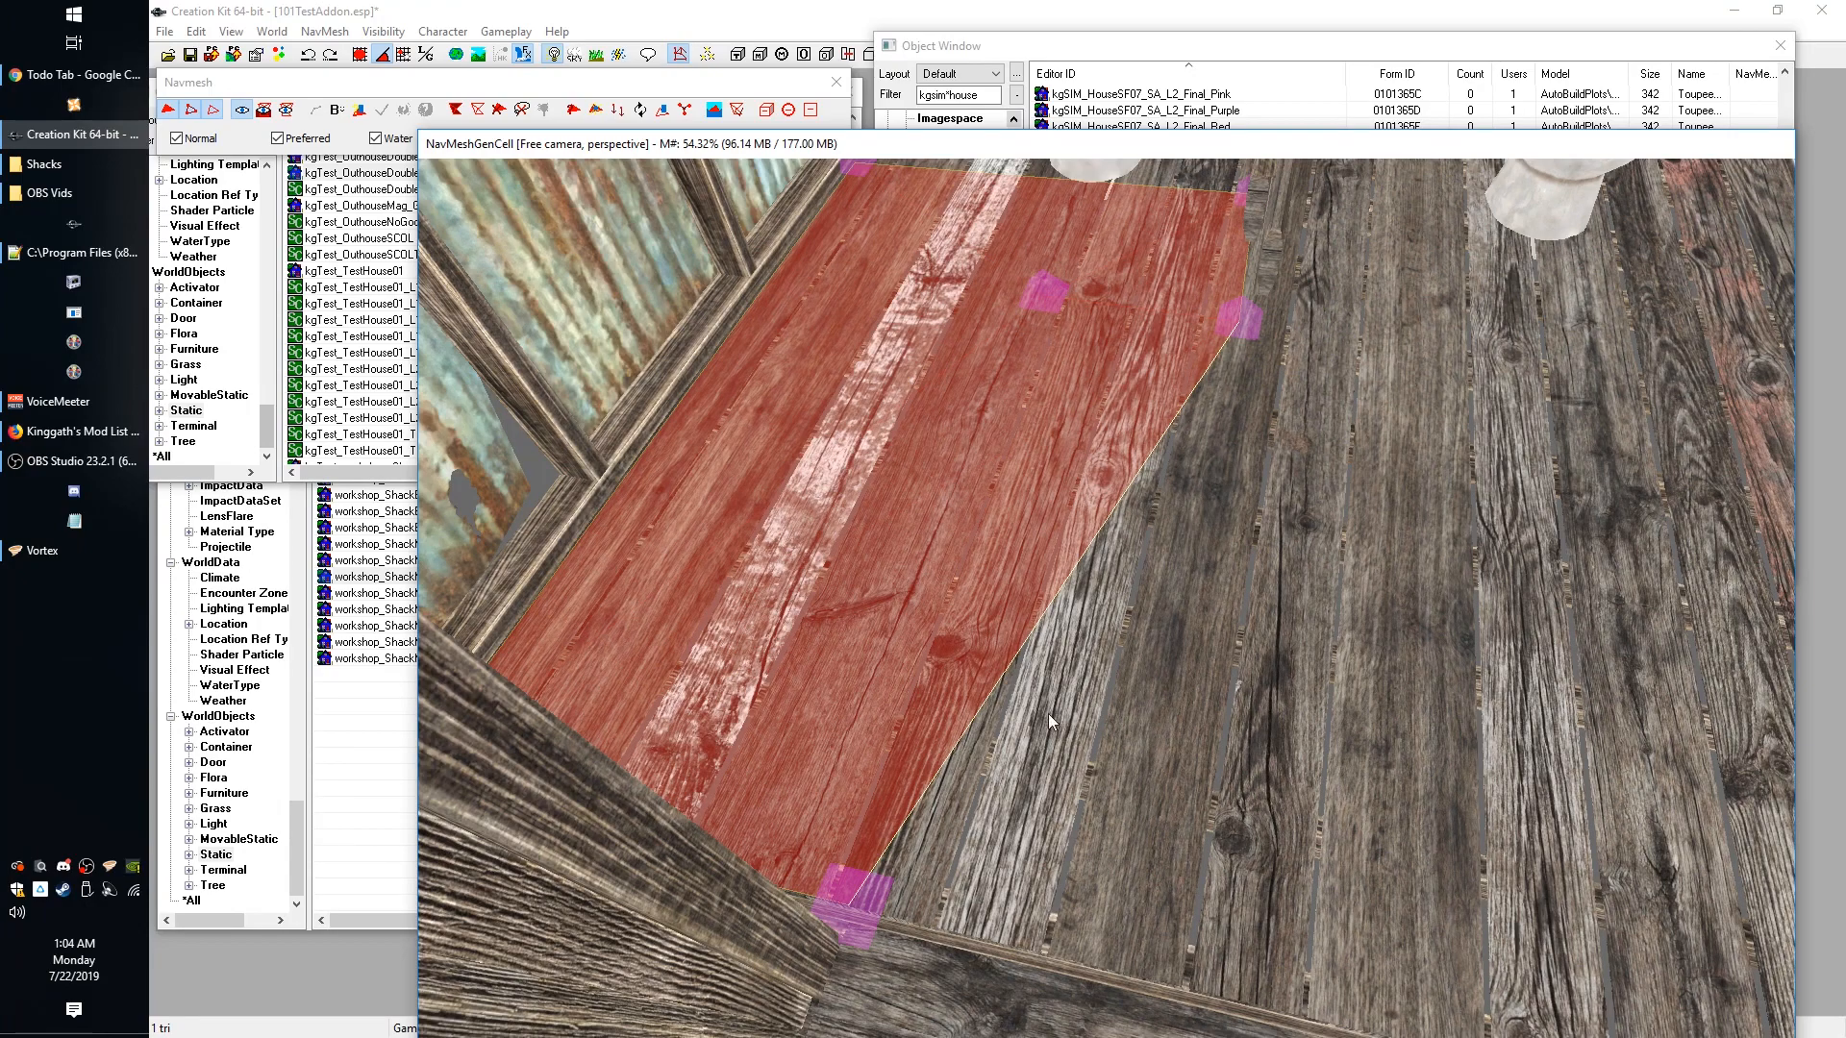
pyautogui.keyDown('shift'); pyautogui.moveTo(1346, 620); pyautogui.dragTo(1380, 632, button='middle'); pyautogui.keyUp('shift')
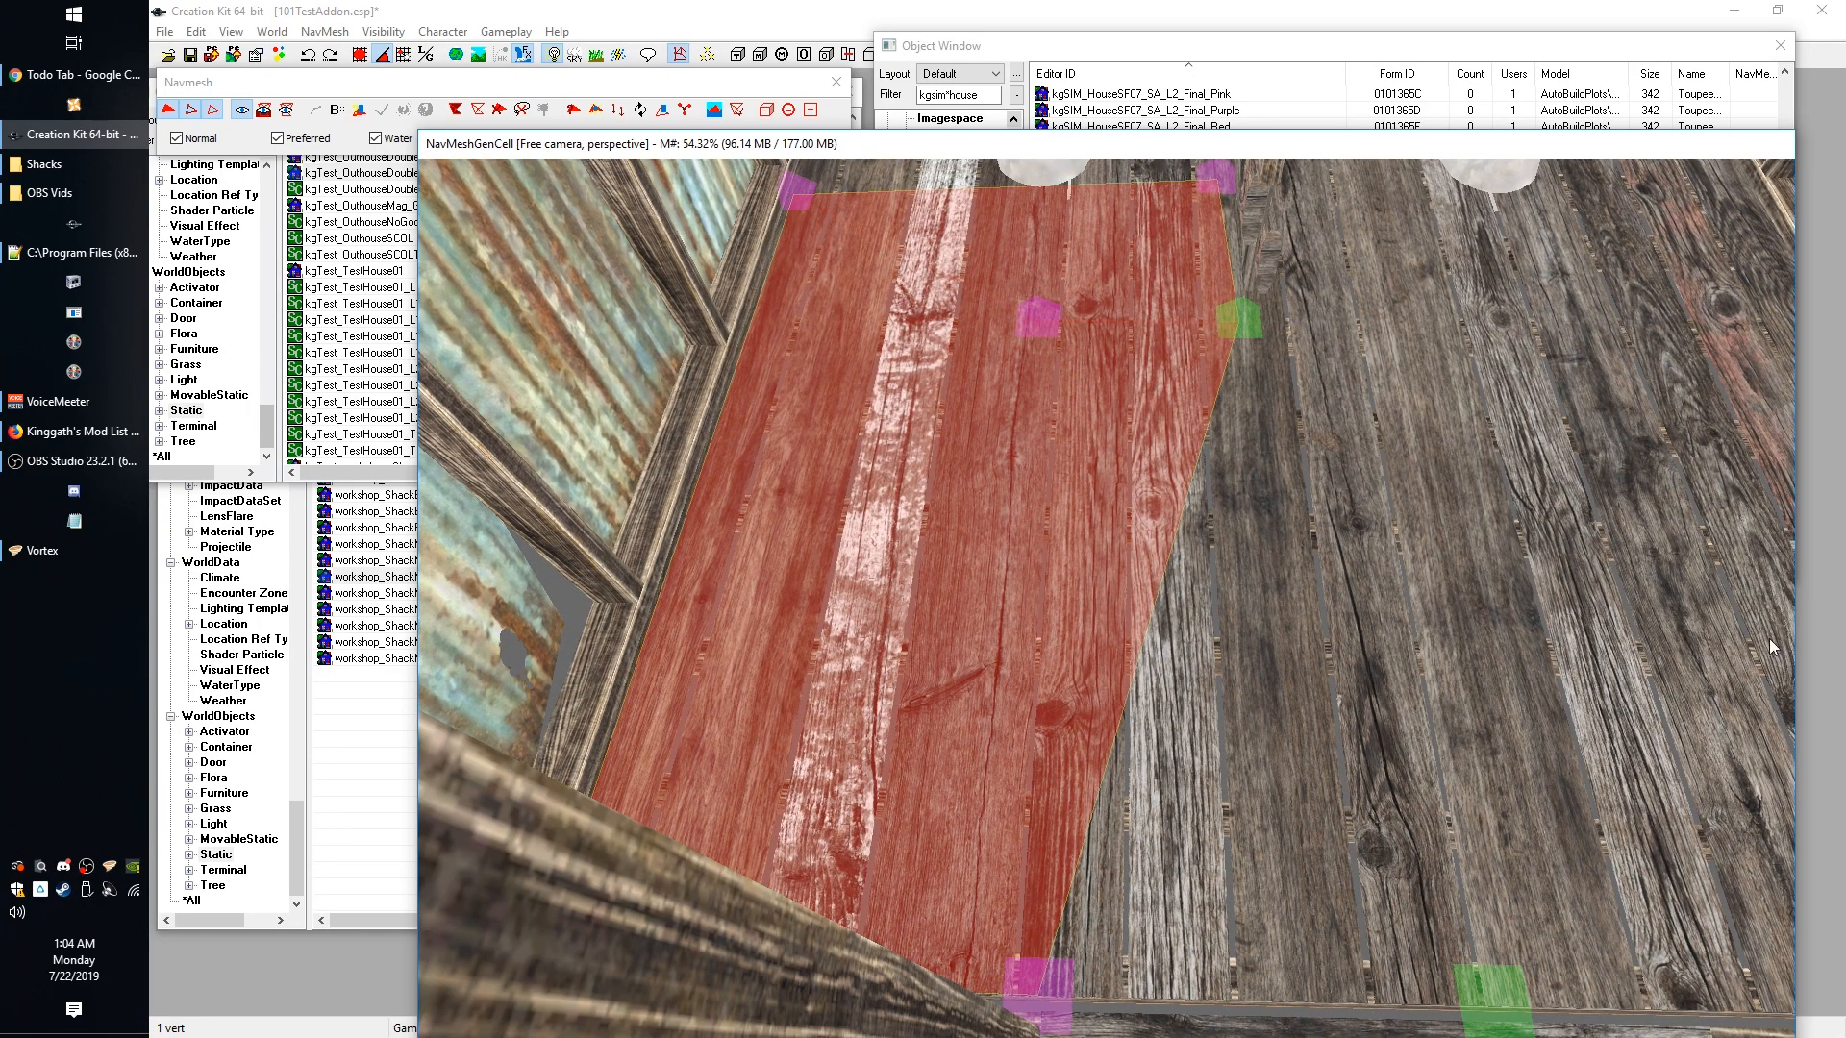
pyautogui.moveTo(1770, 640); pyautogui.dragTo(1611, 692, button='middle')
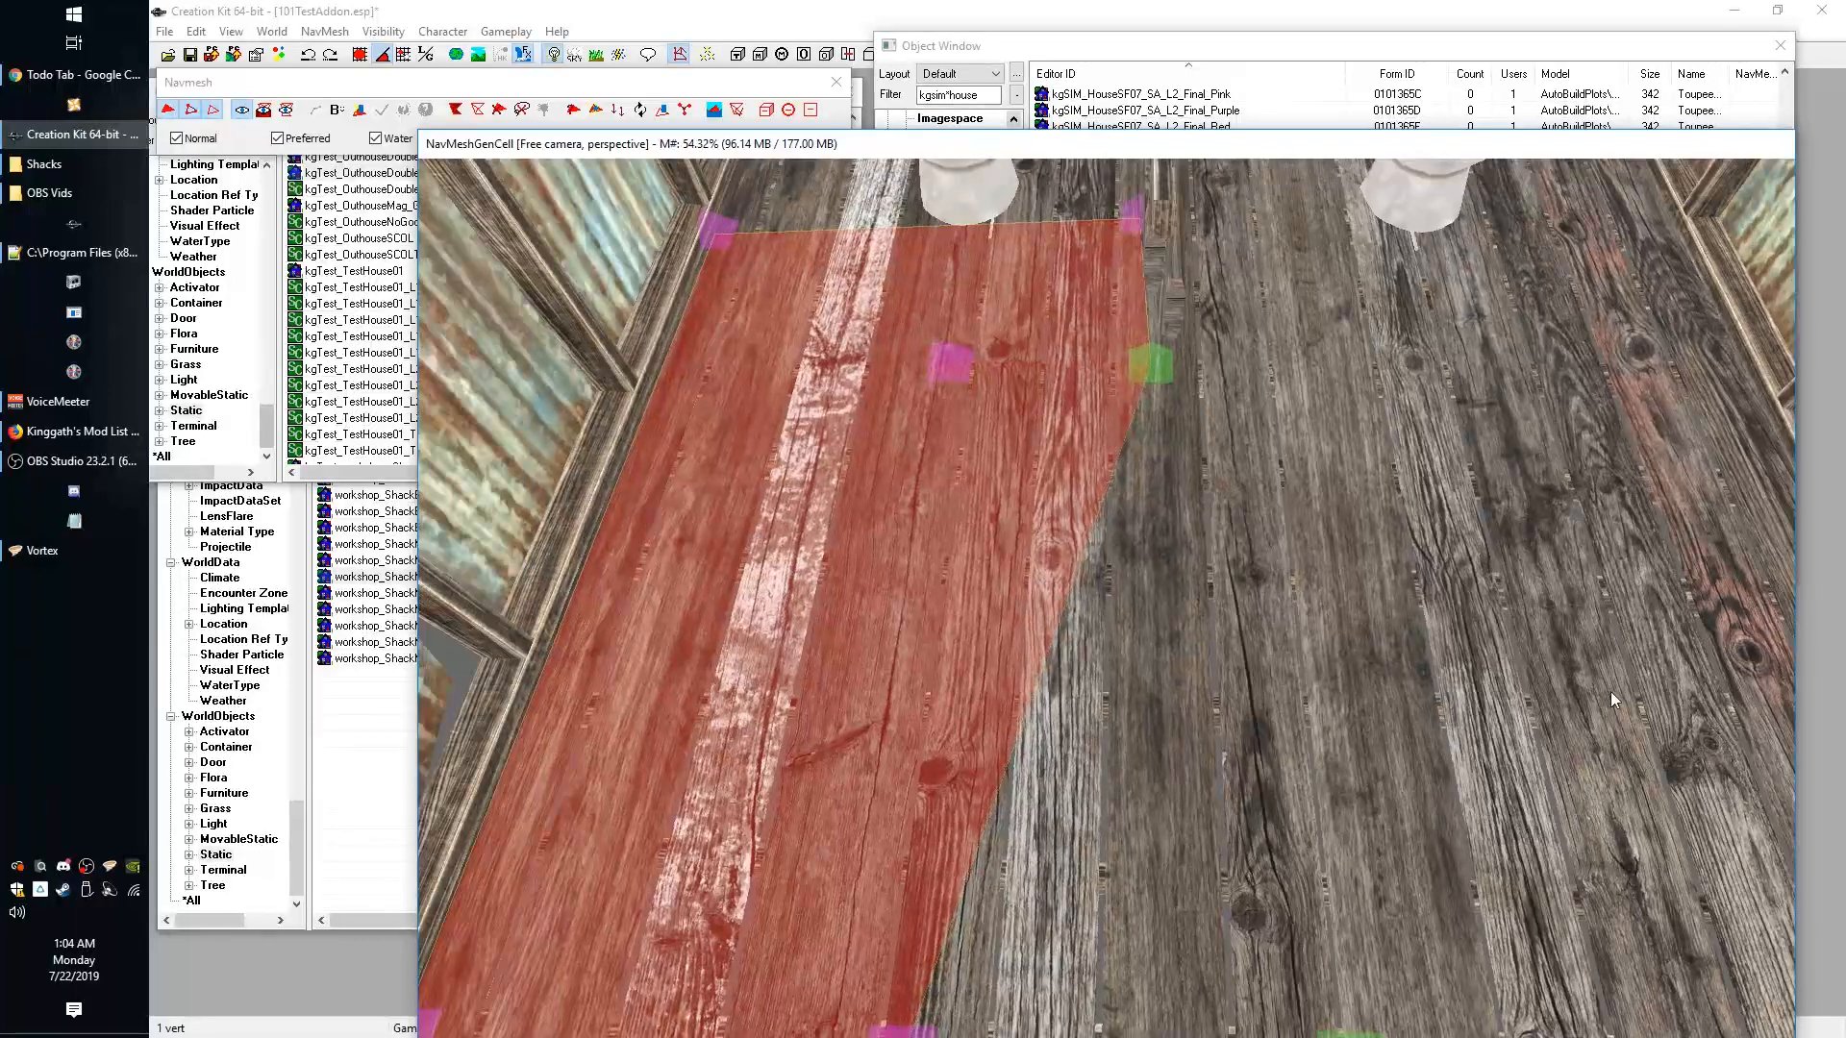
pyautogui.keyDown('ctrl'); pyautogui.rightClick(1702, 344); pyautogui.keyUp('ctrl')
pyautogui.click(1133, 666)
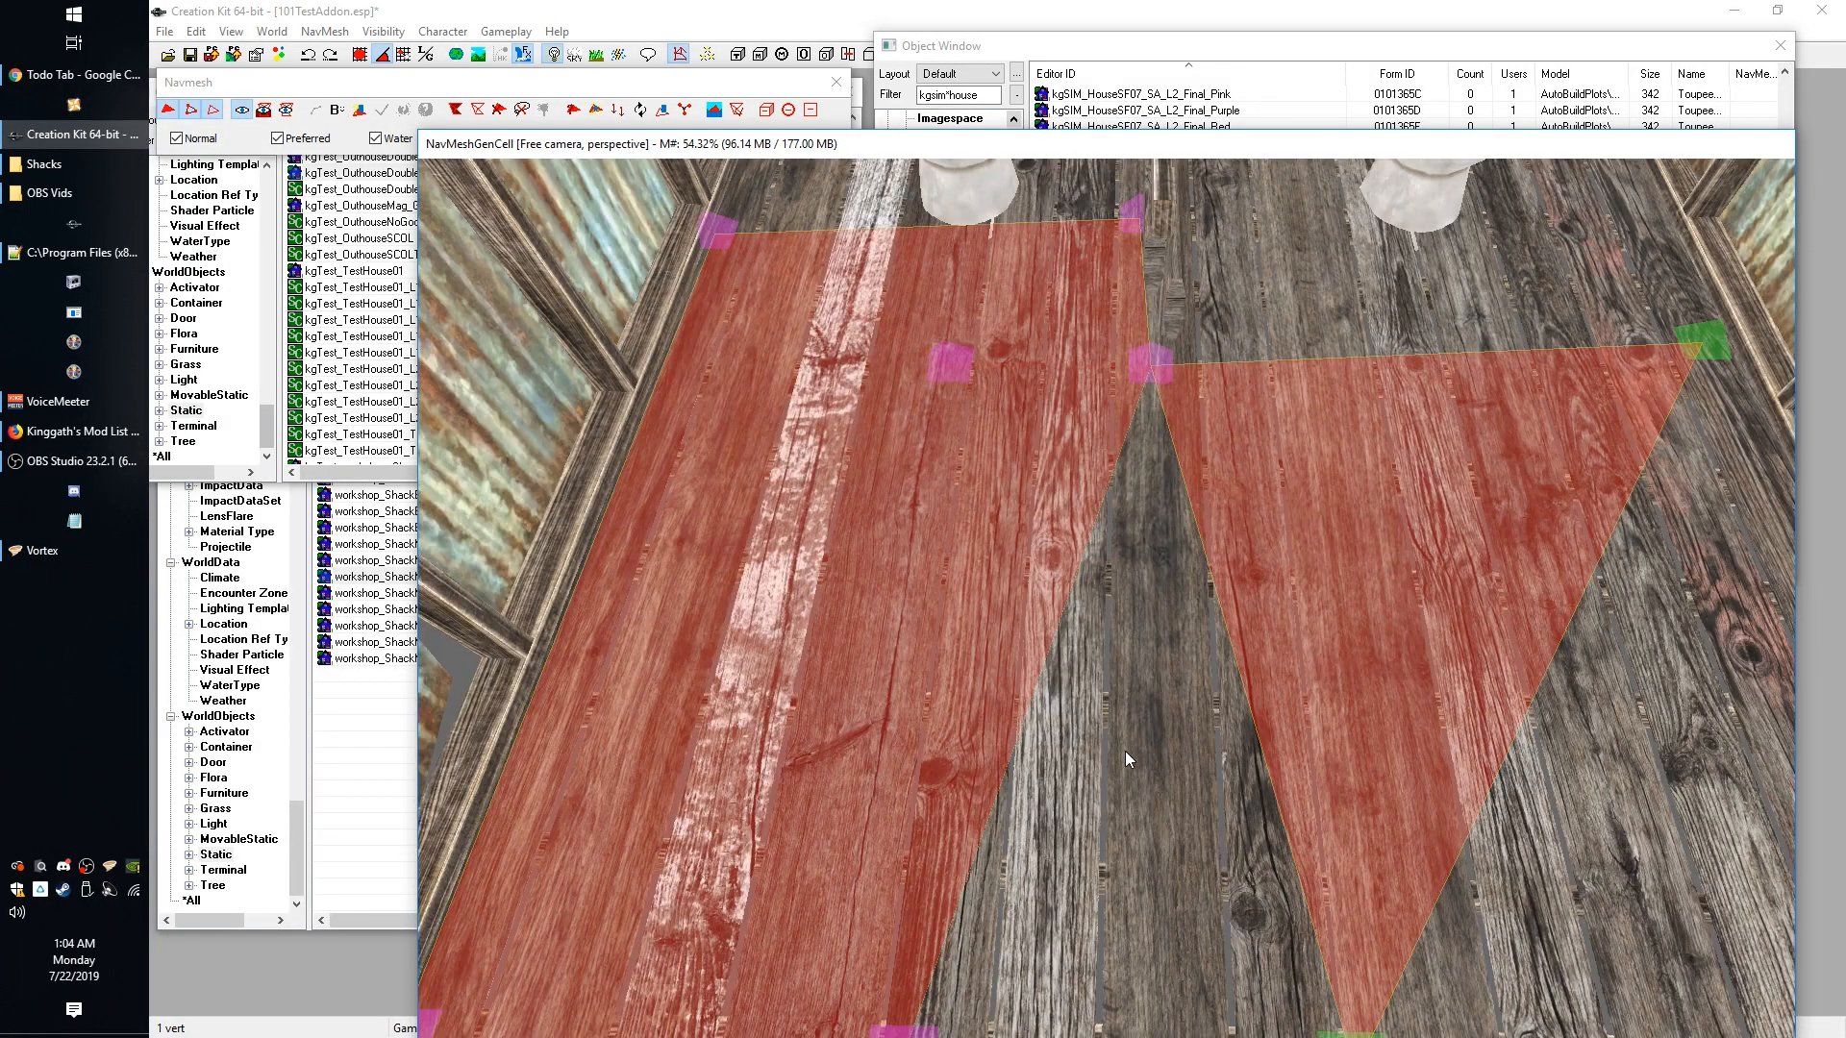
# Examine the uncovered floor gap between the two navmesh sections and their vertices at the doorway.
pyautogui.moveTo(1125, 752); pyautogui.dragTo(1182, 519, button='middle')
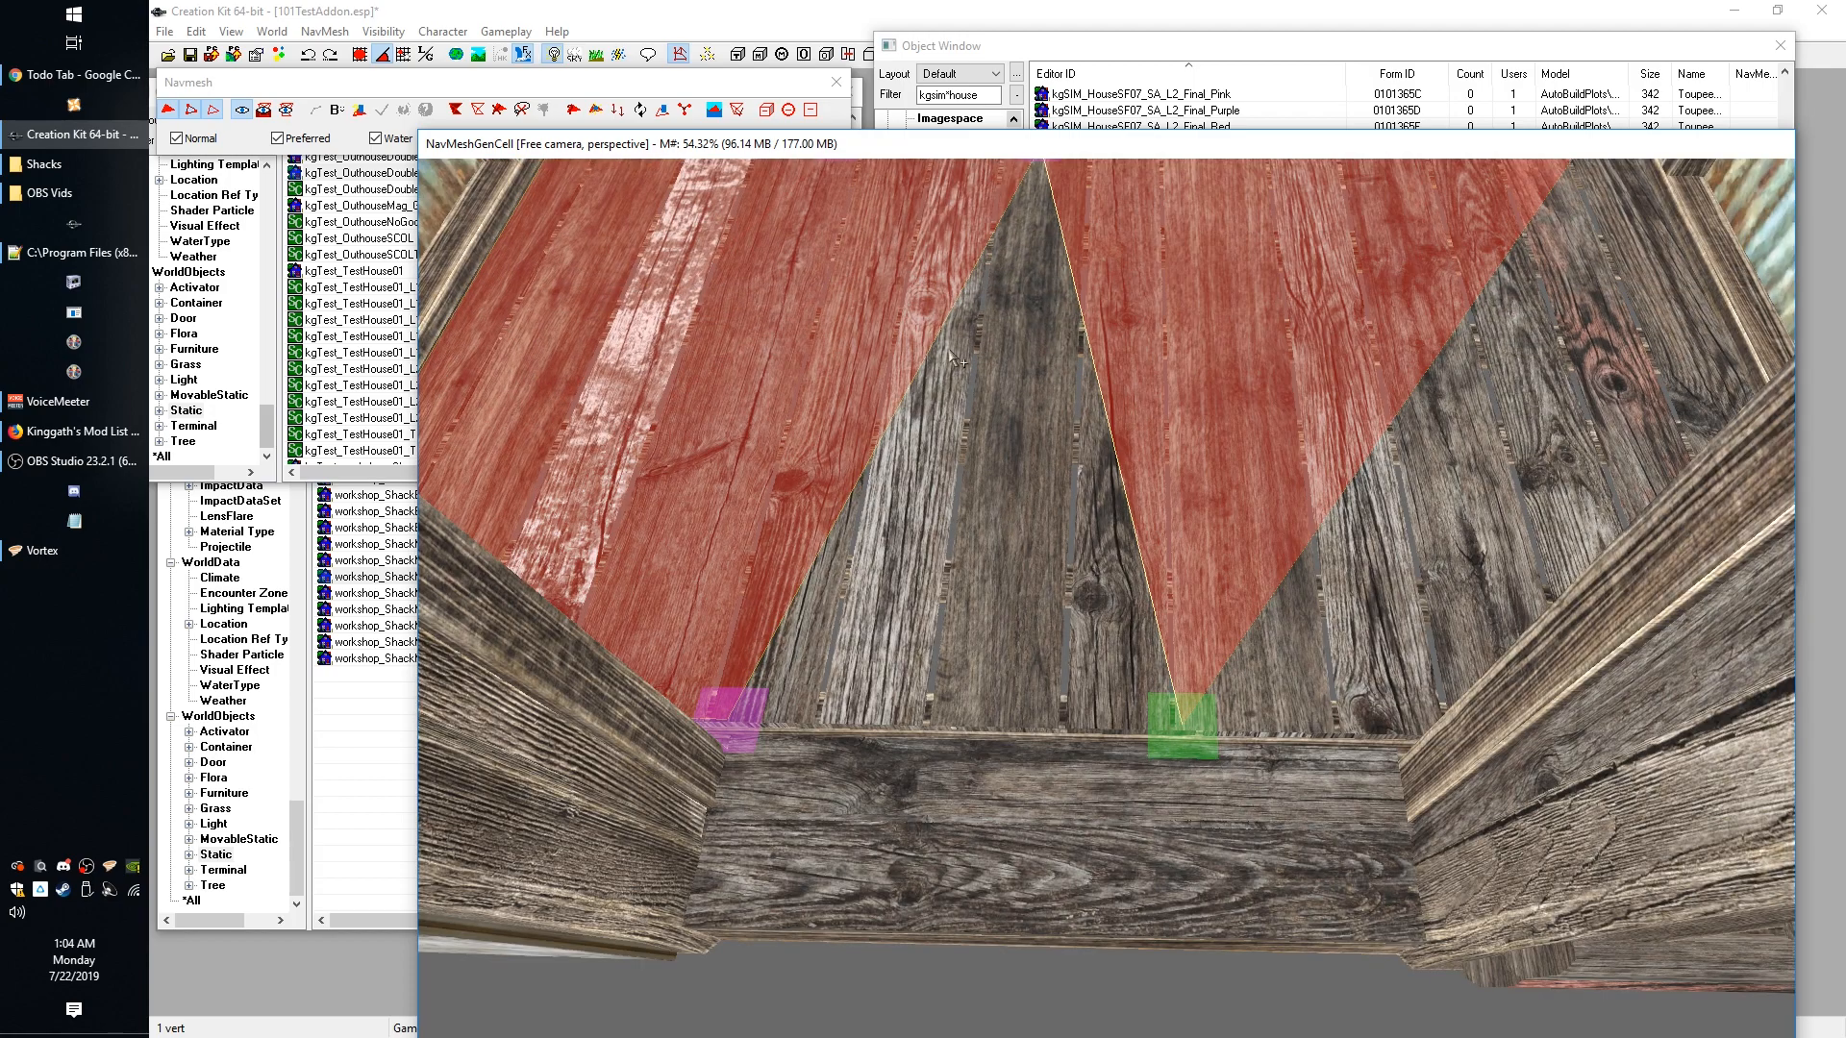
pyautogui.moveTo(1102, 503); pyautogui.dragTo(1003, 533, button='middle')
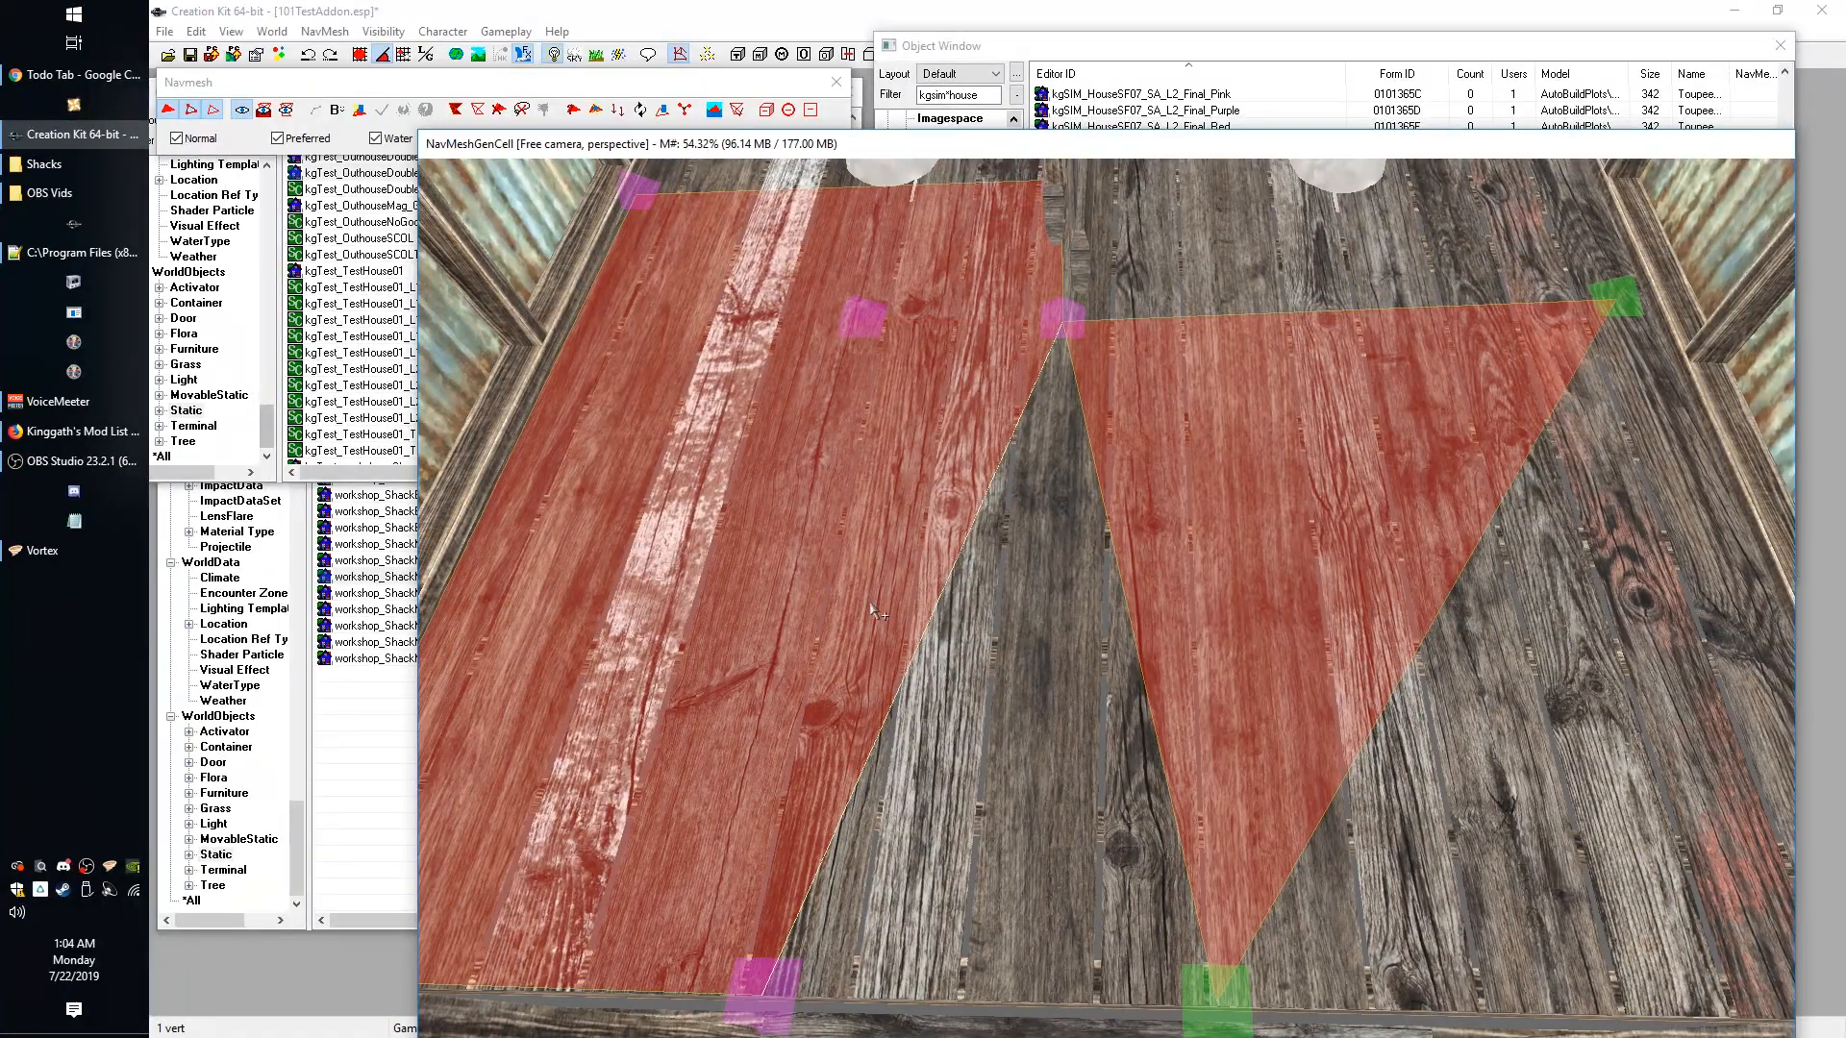
pyautogui.moveTo(1035, 713); pyautogui.dragTo(1058, 802, button='middle')
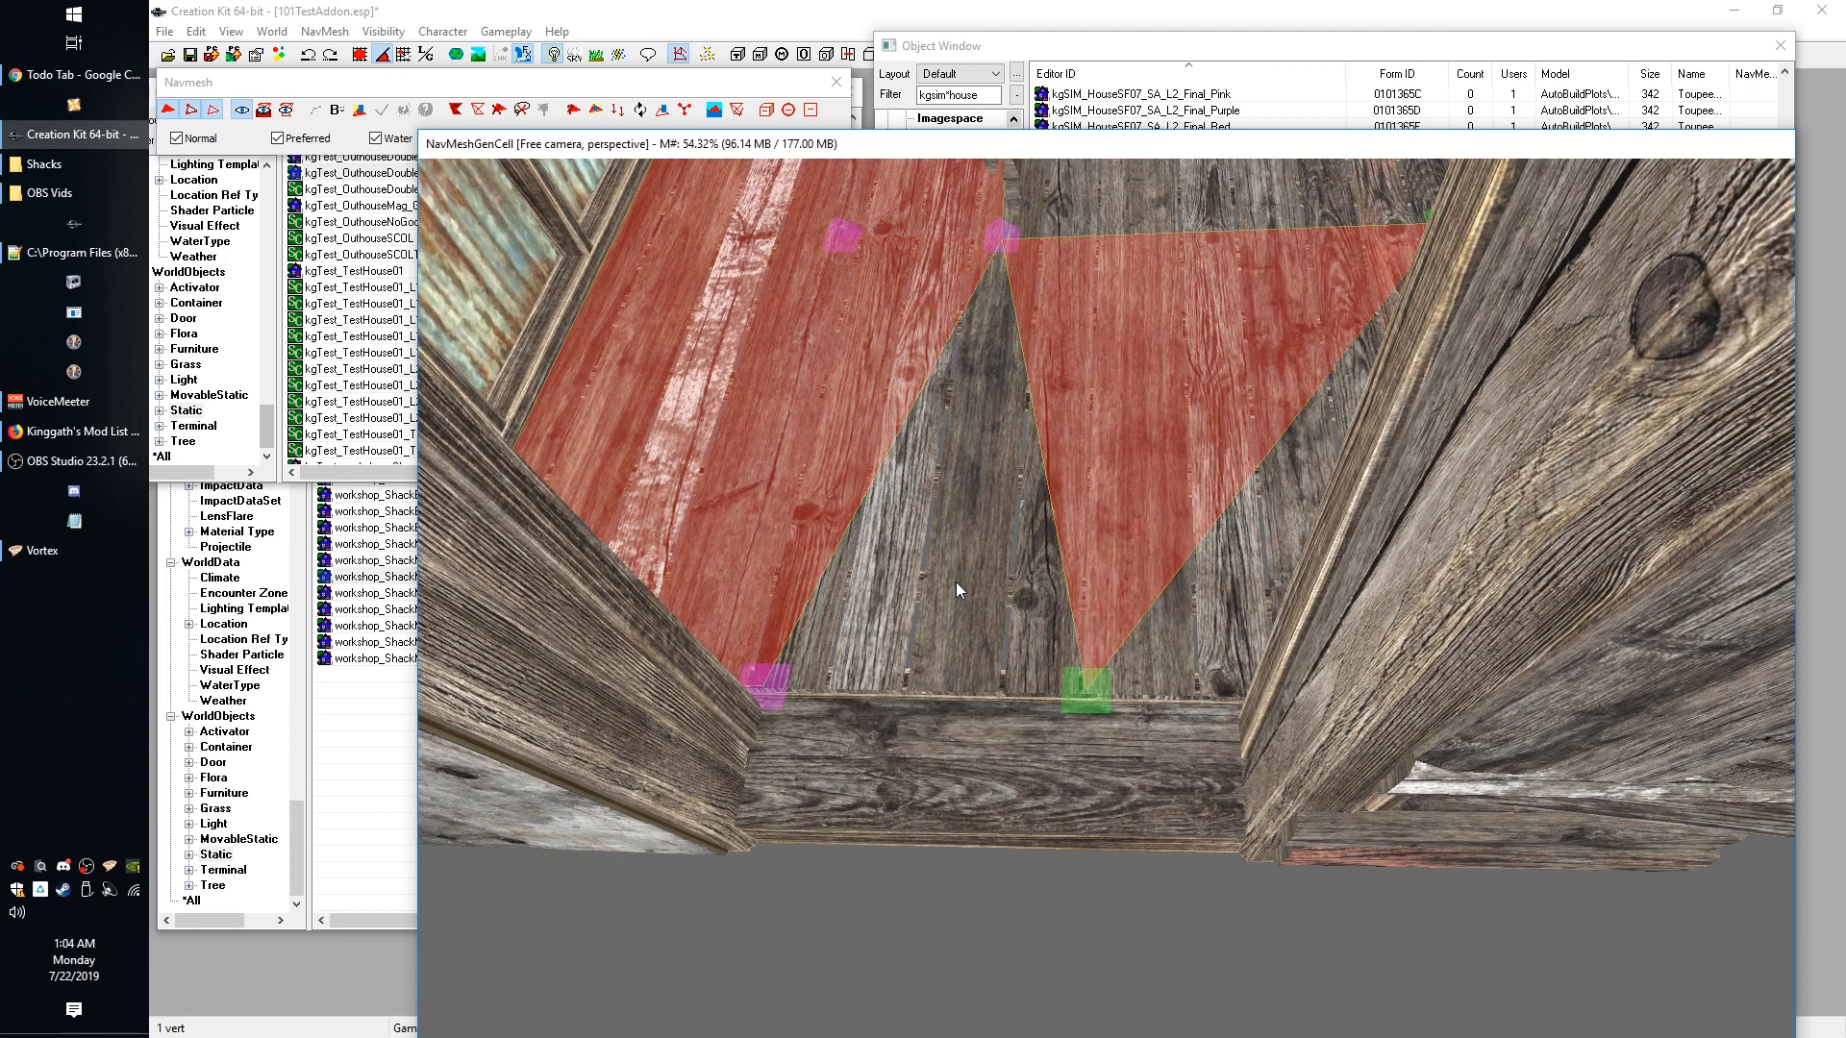
pyautogui.moveTo(955, 582); pyautogui.dragTo(985, 589, button='middle')
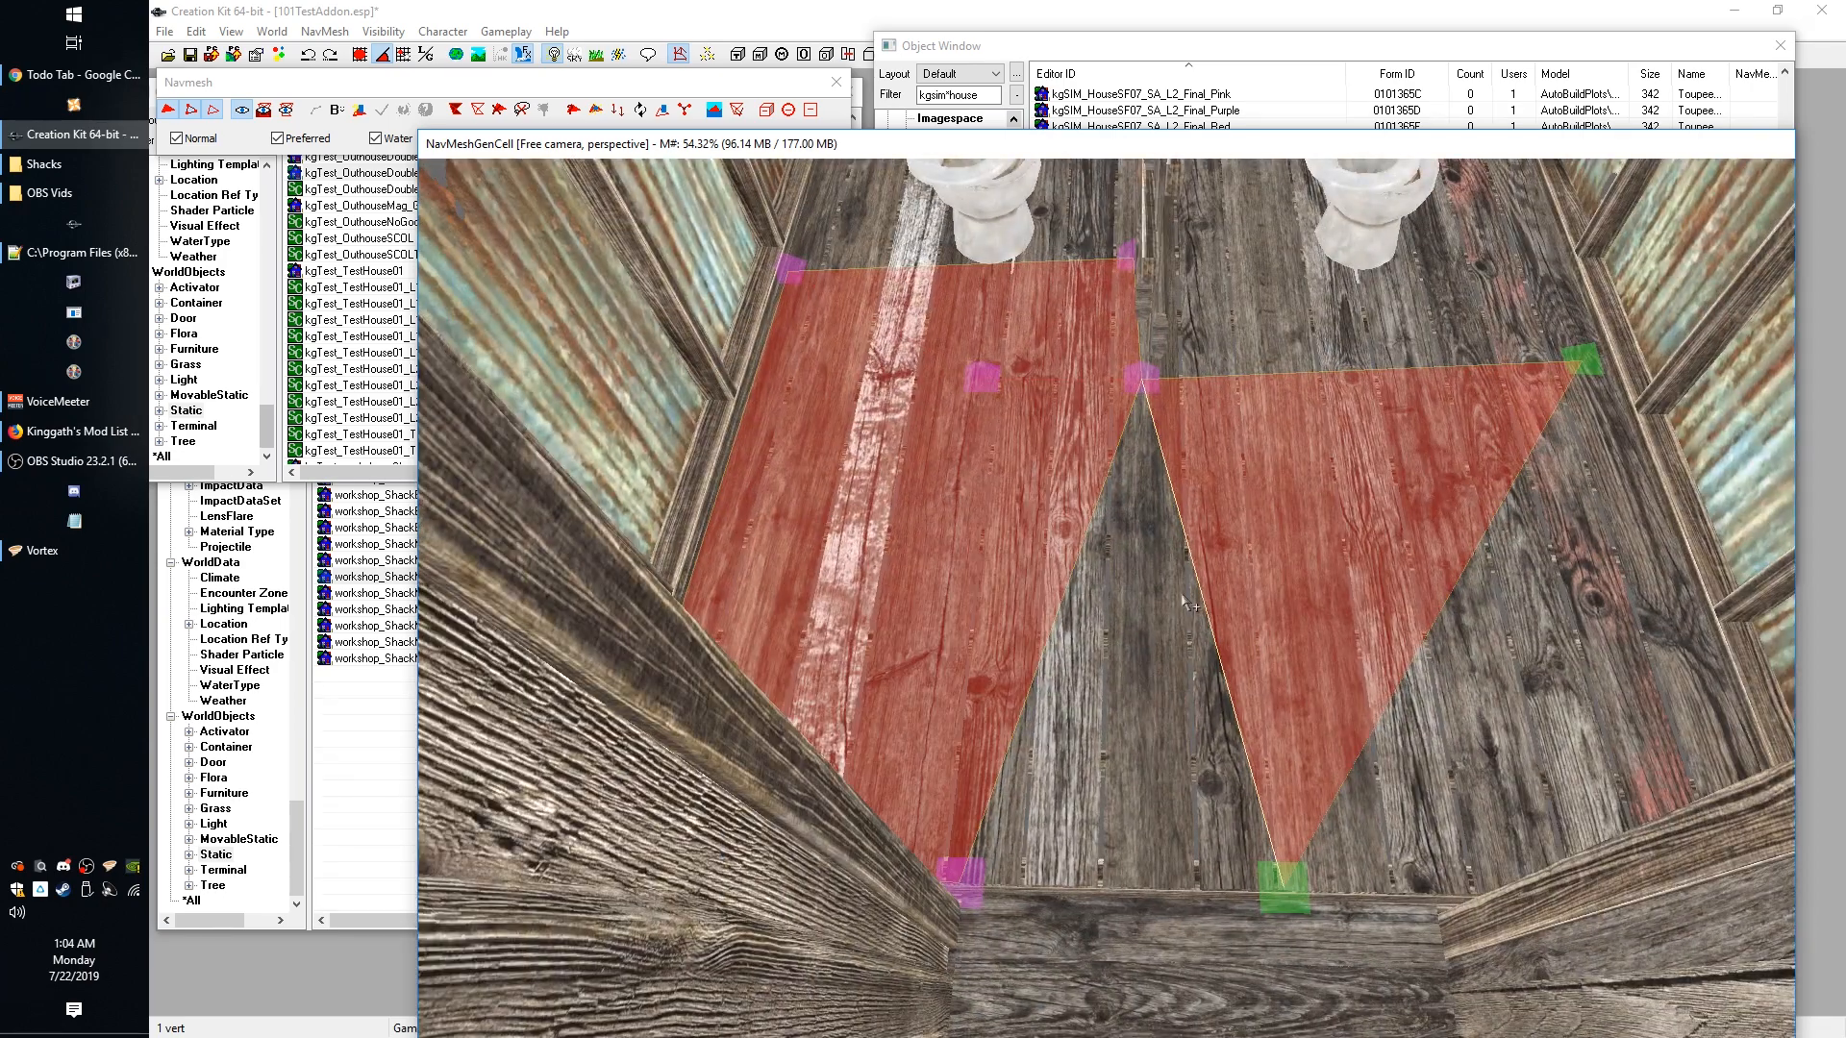
pyautogui.scroll(-5, 1173, 695)
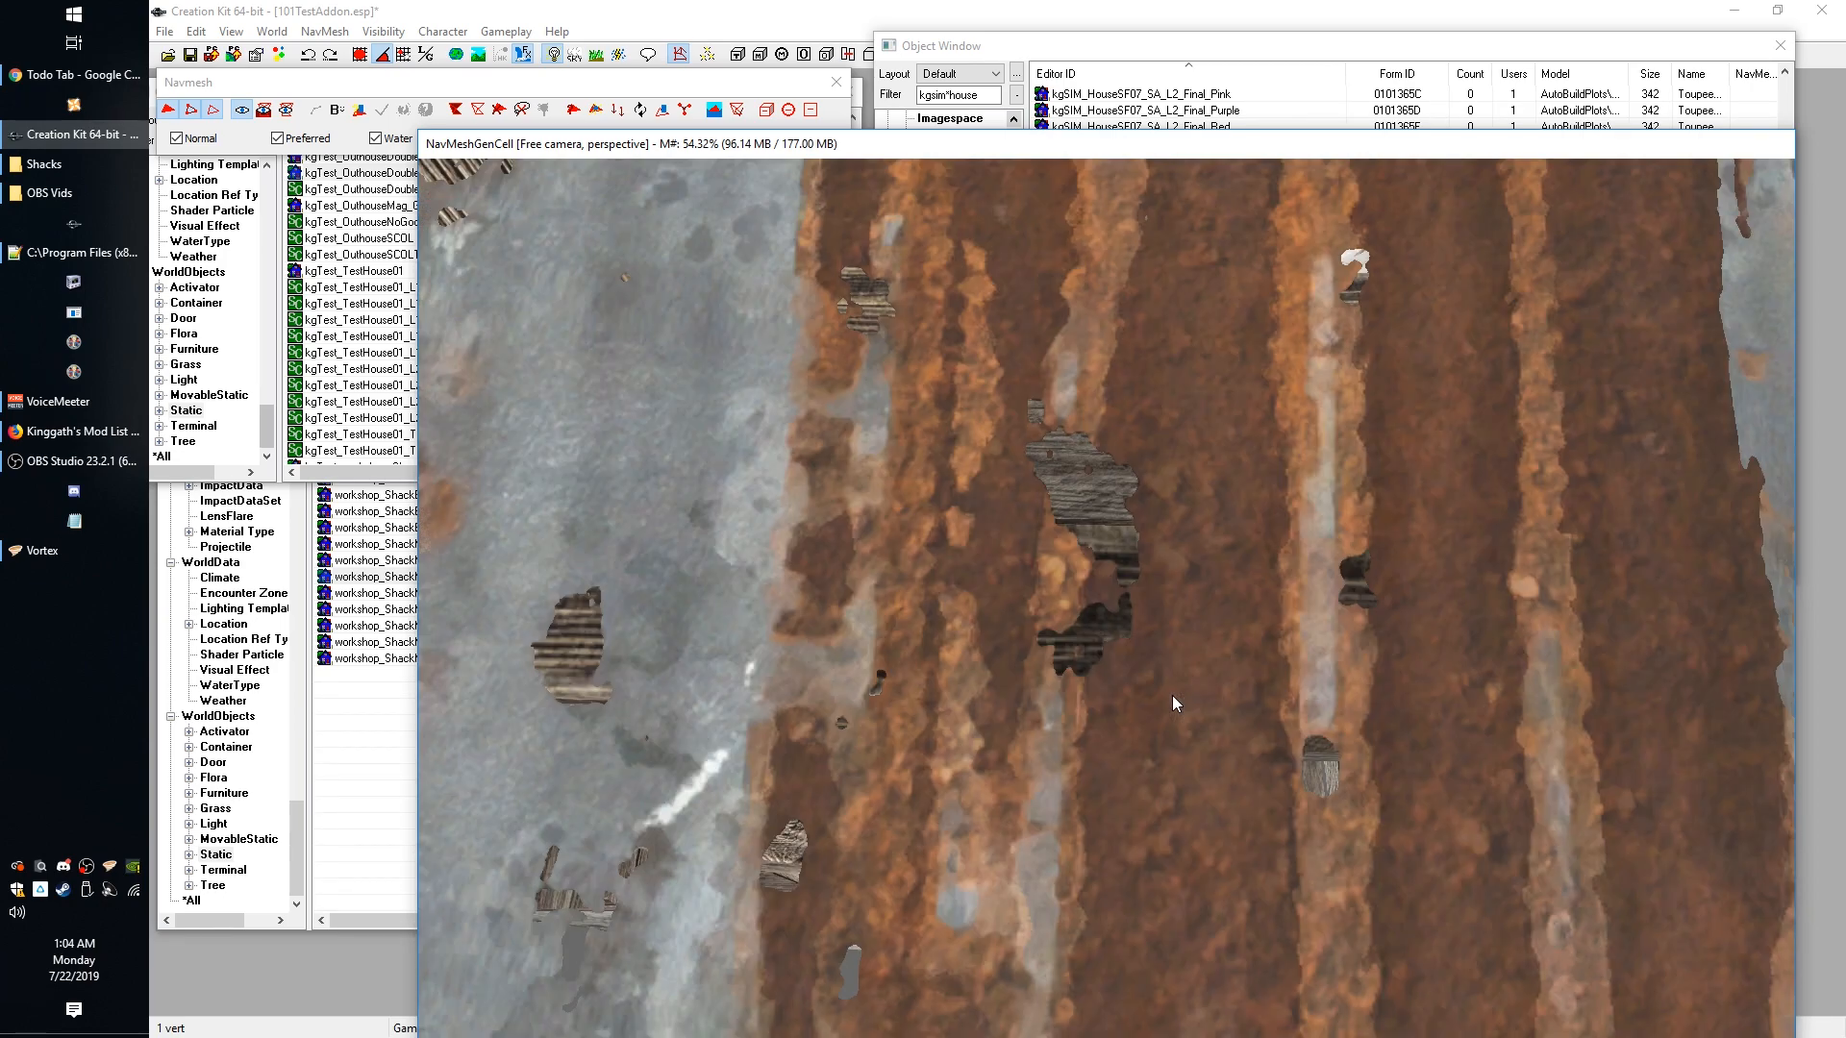
pyautogui.scroll(5, 1179, 839)
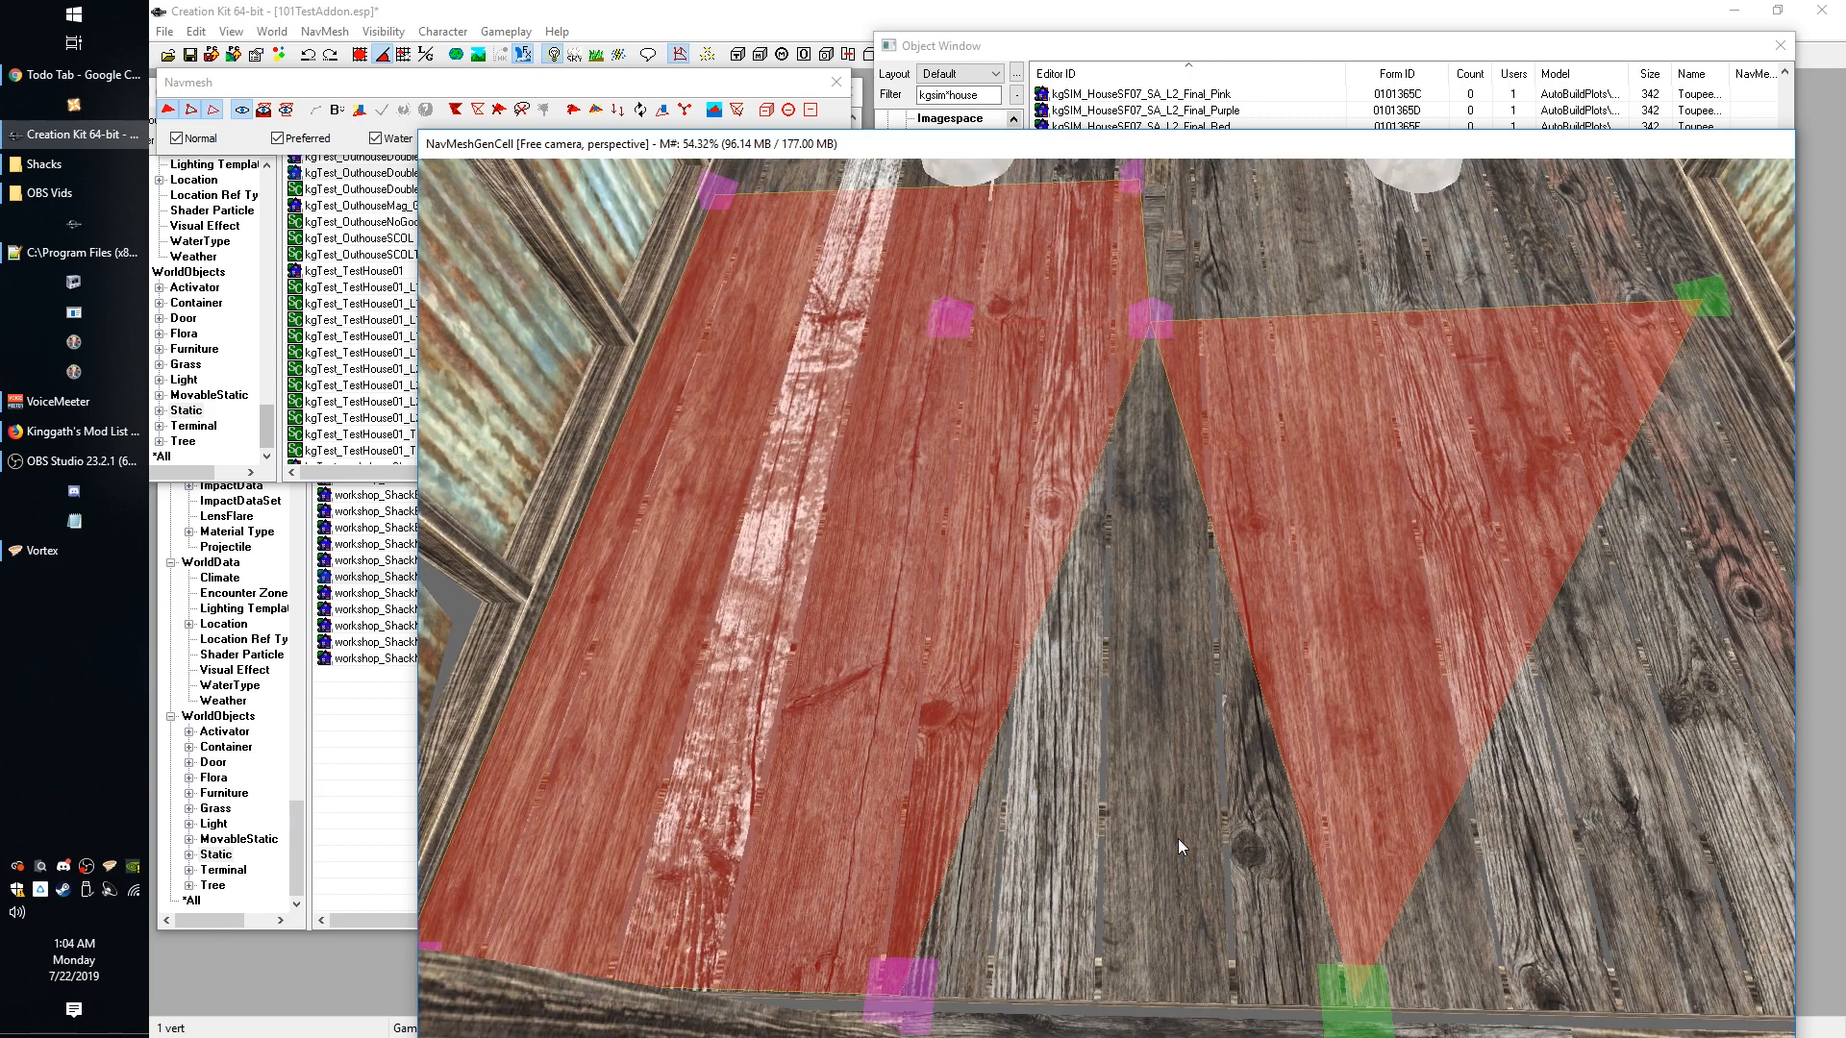
pyautogui.scroll(-3, 1203, 856)
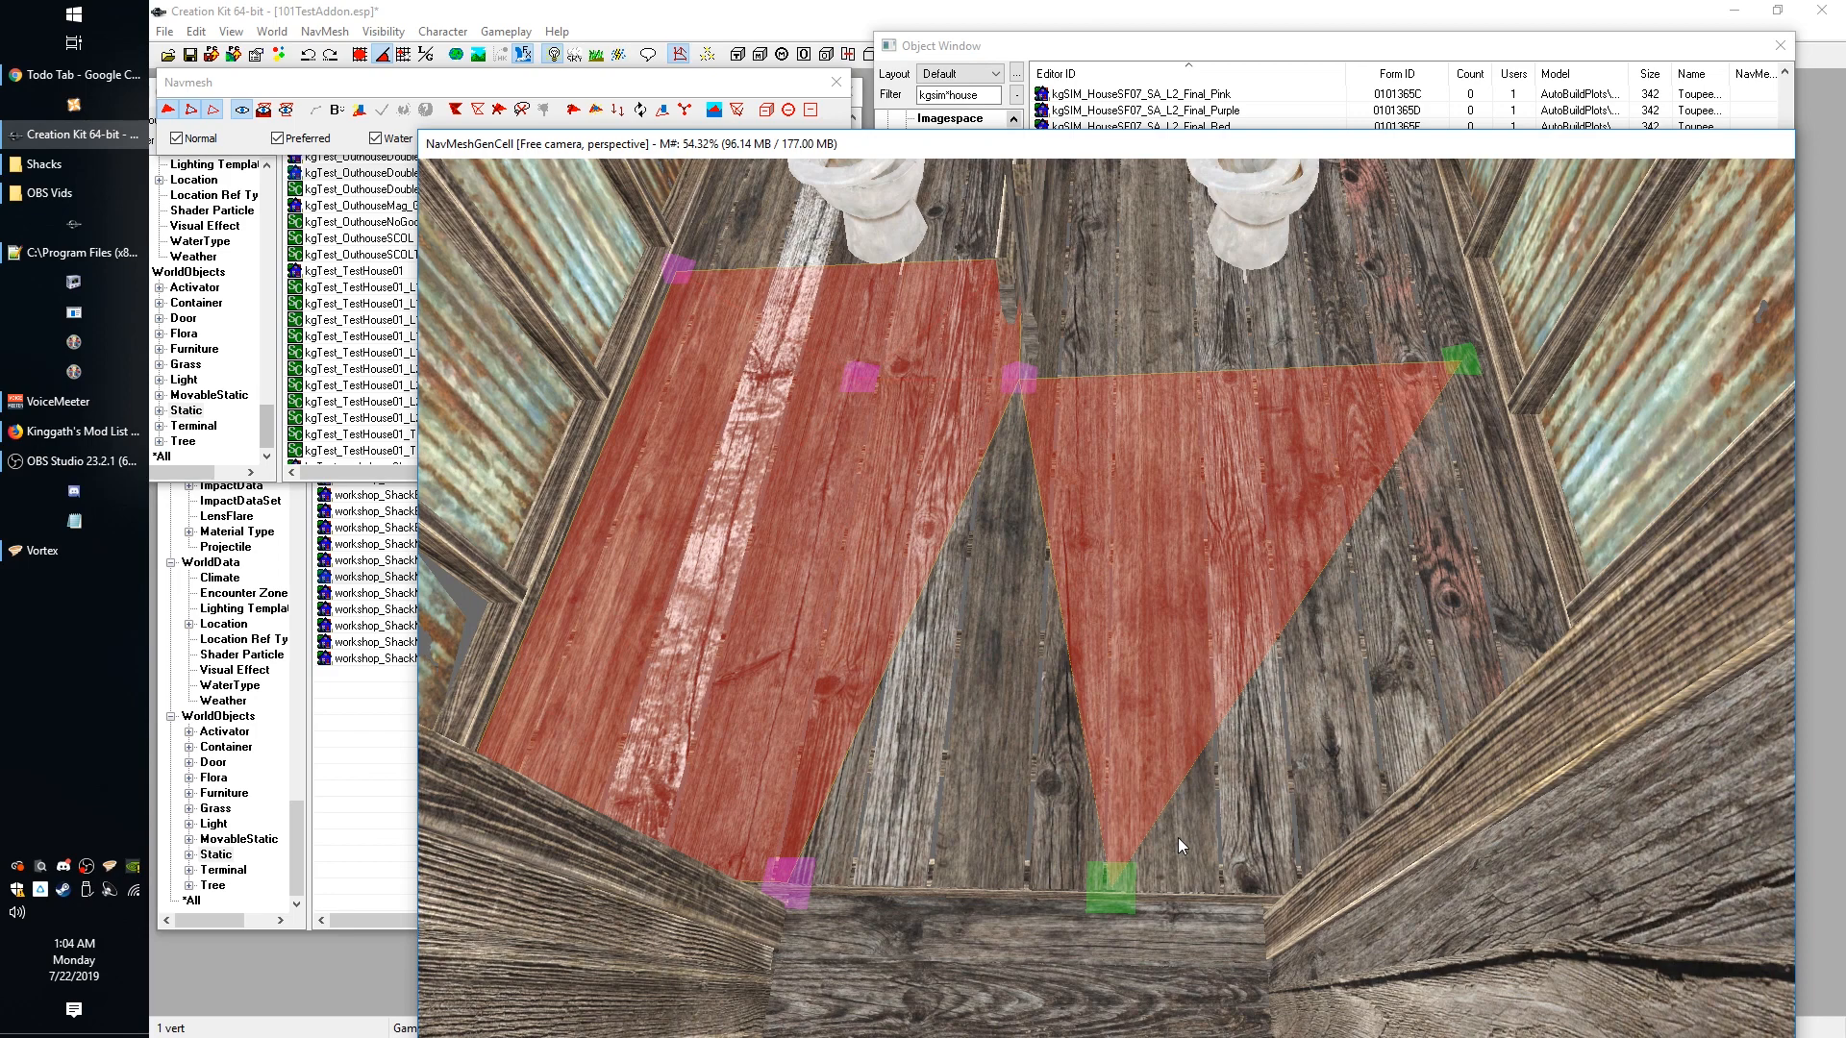
pyautogui.scroll(-5, 1065, 730)
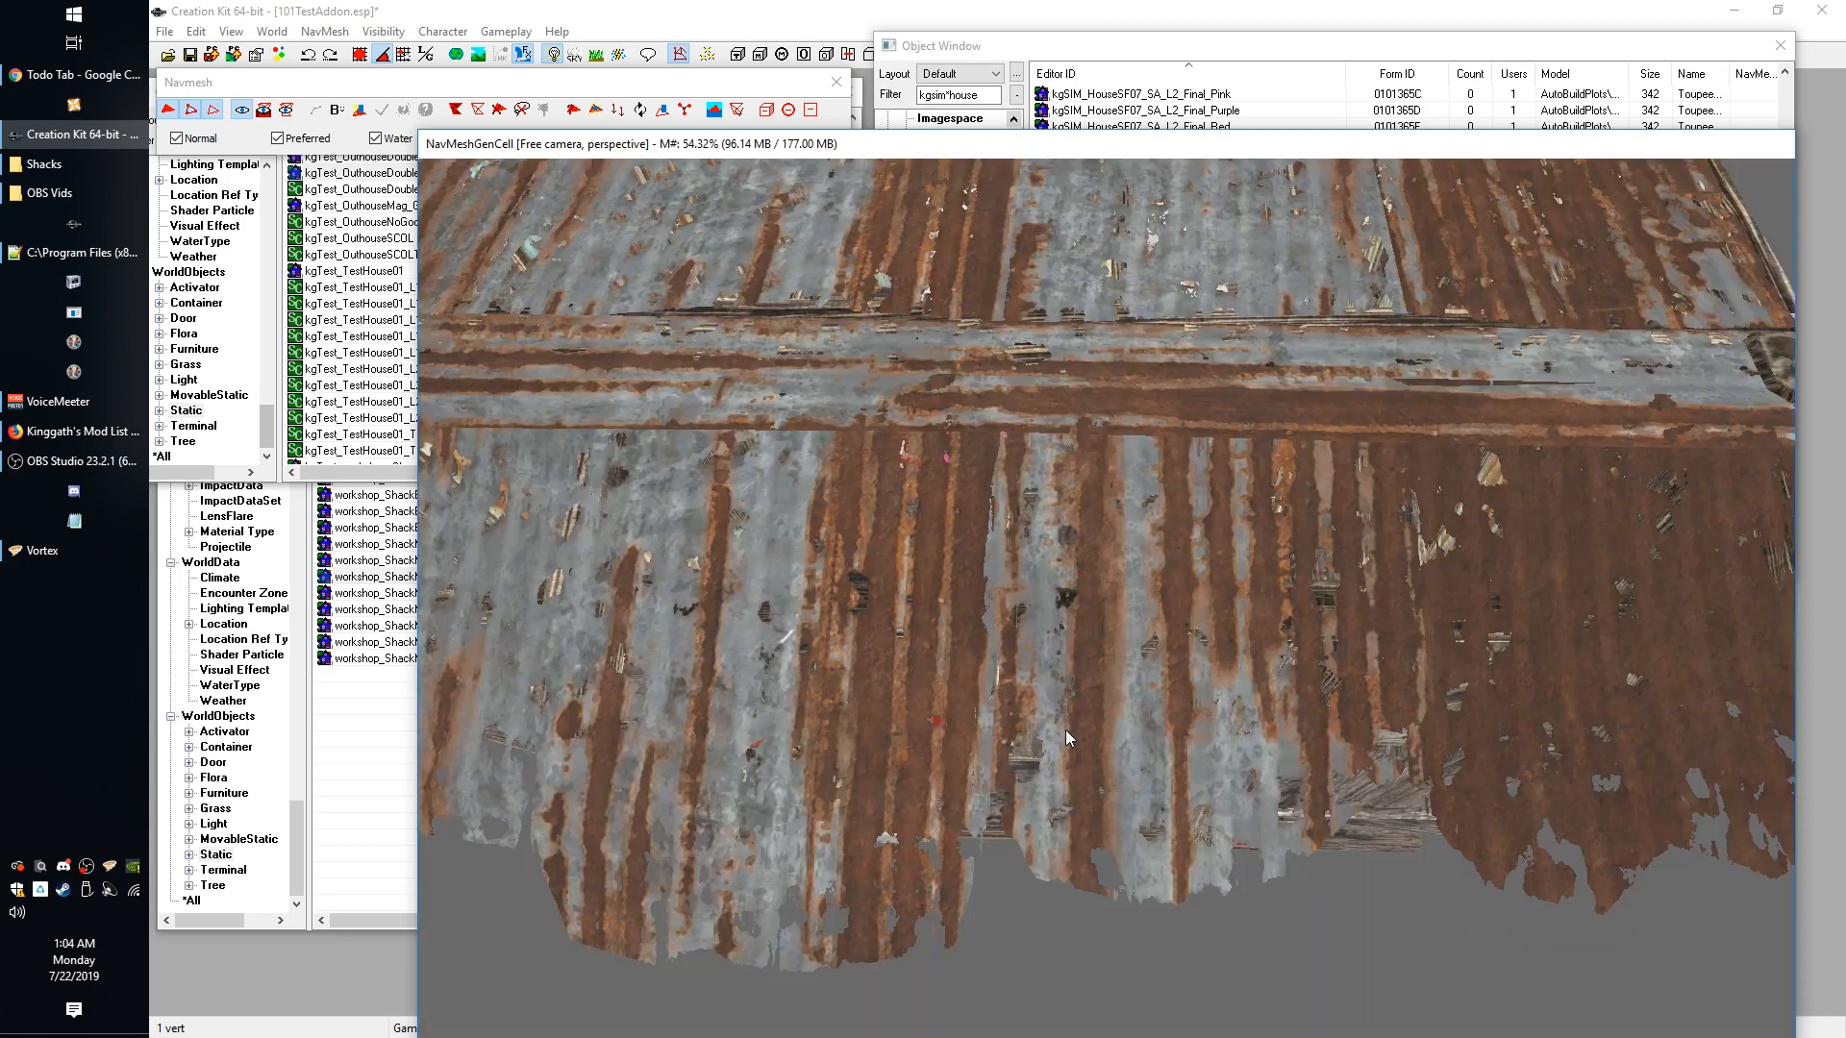
pyautogui.scroll(5, 1056, 815)
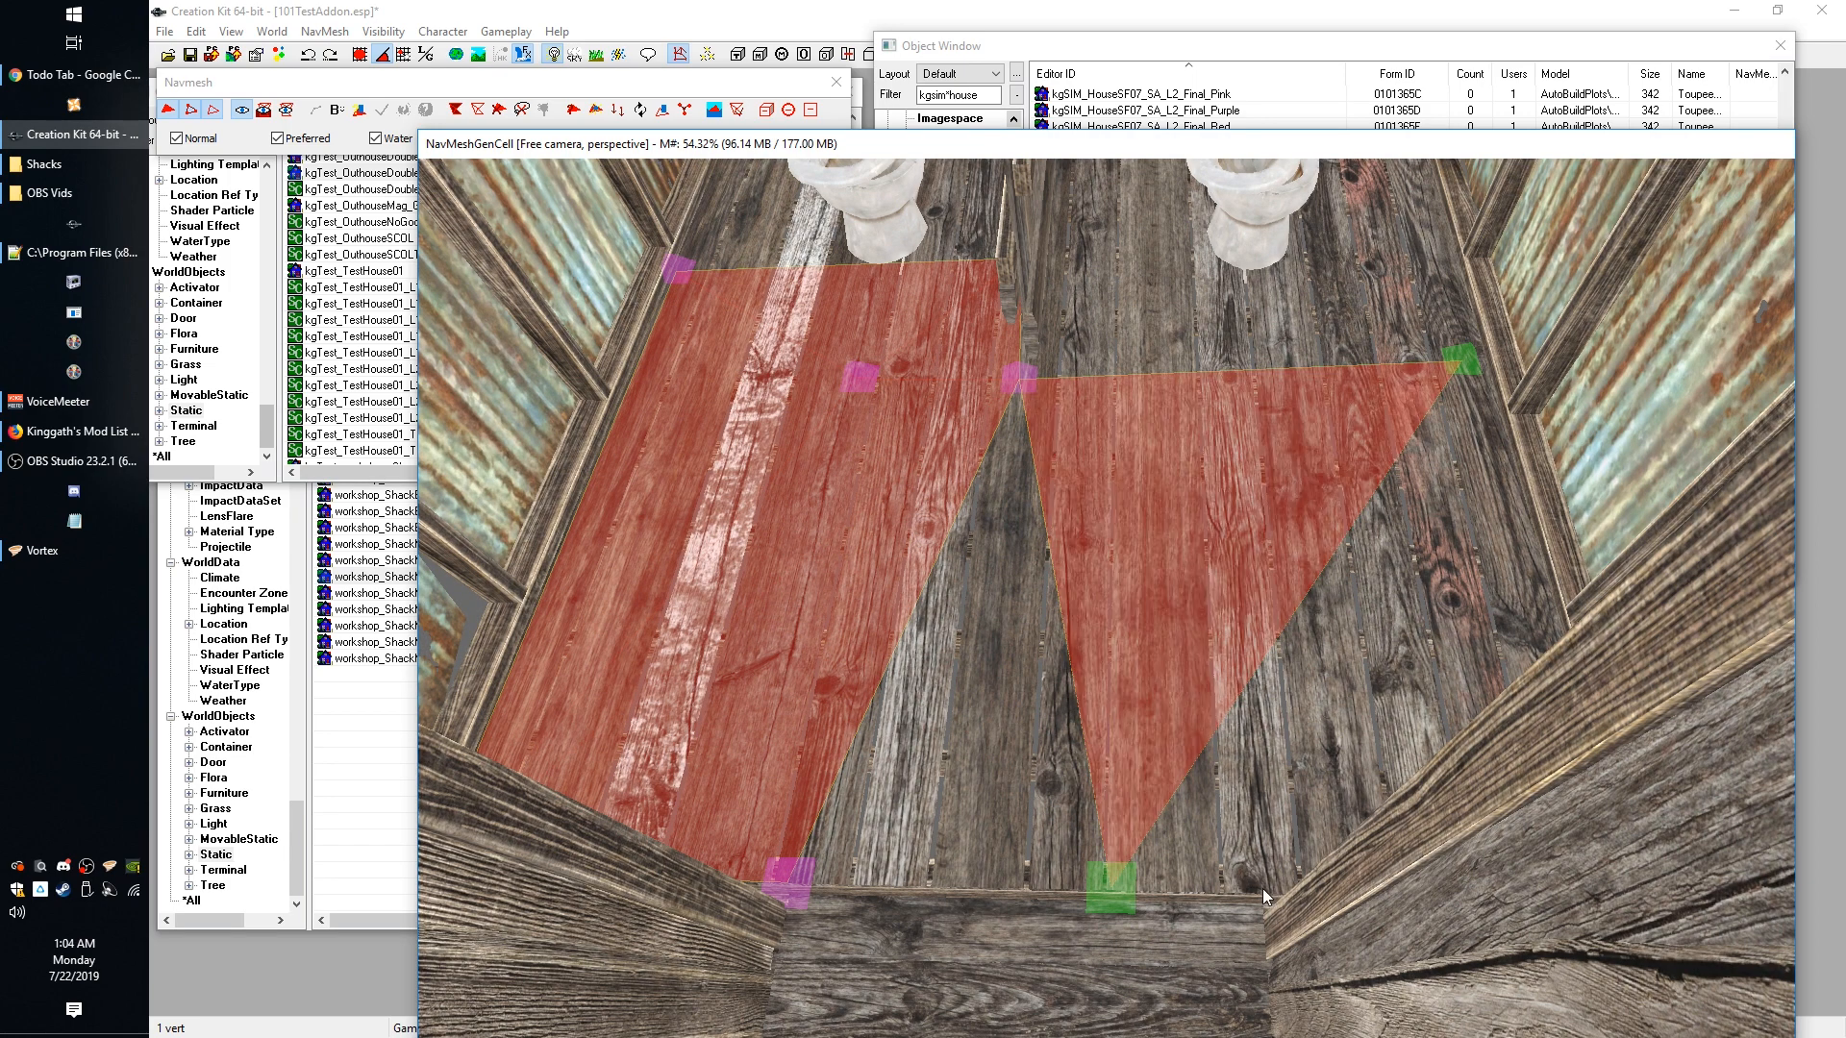
pyautogui.scroll(-5, 1144, 875)
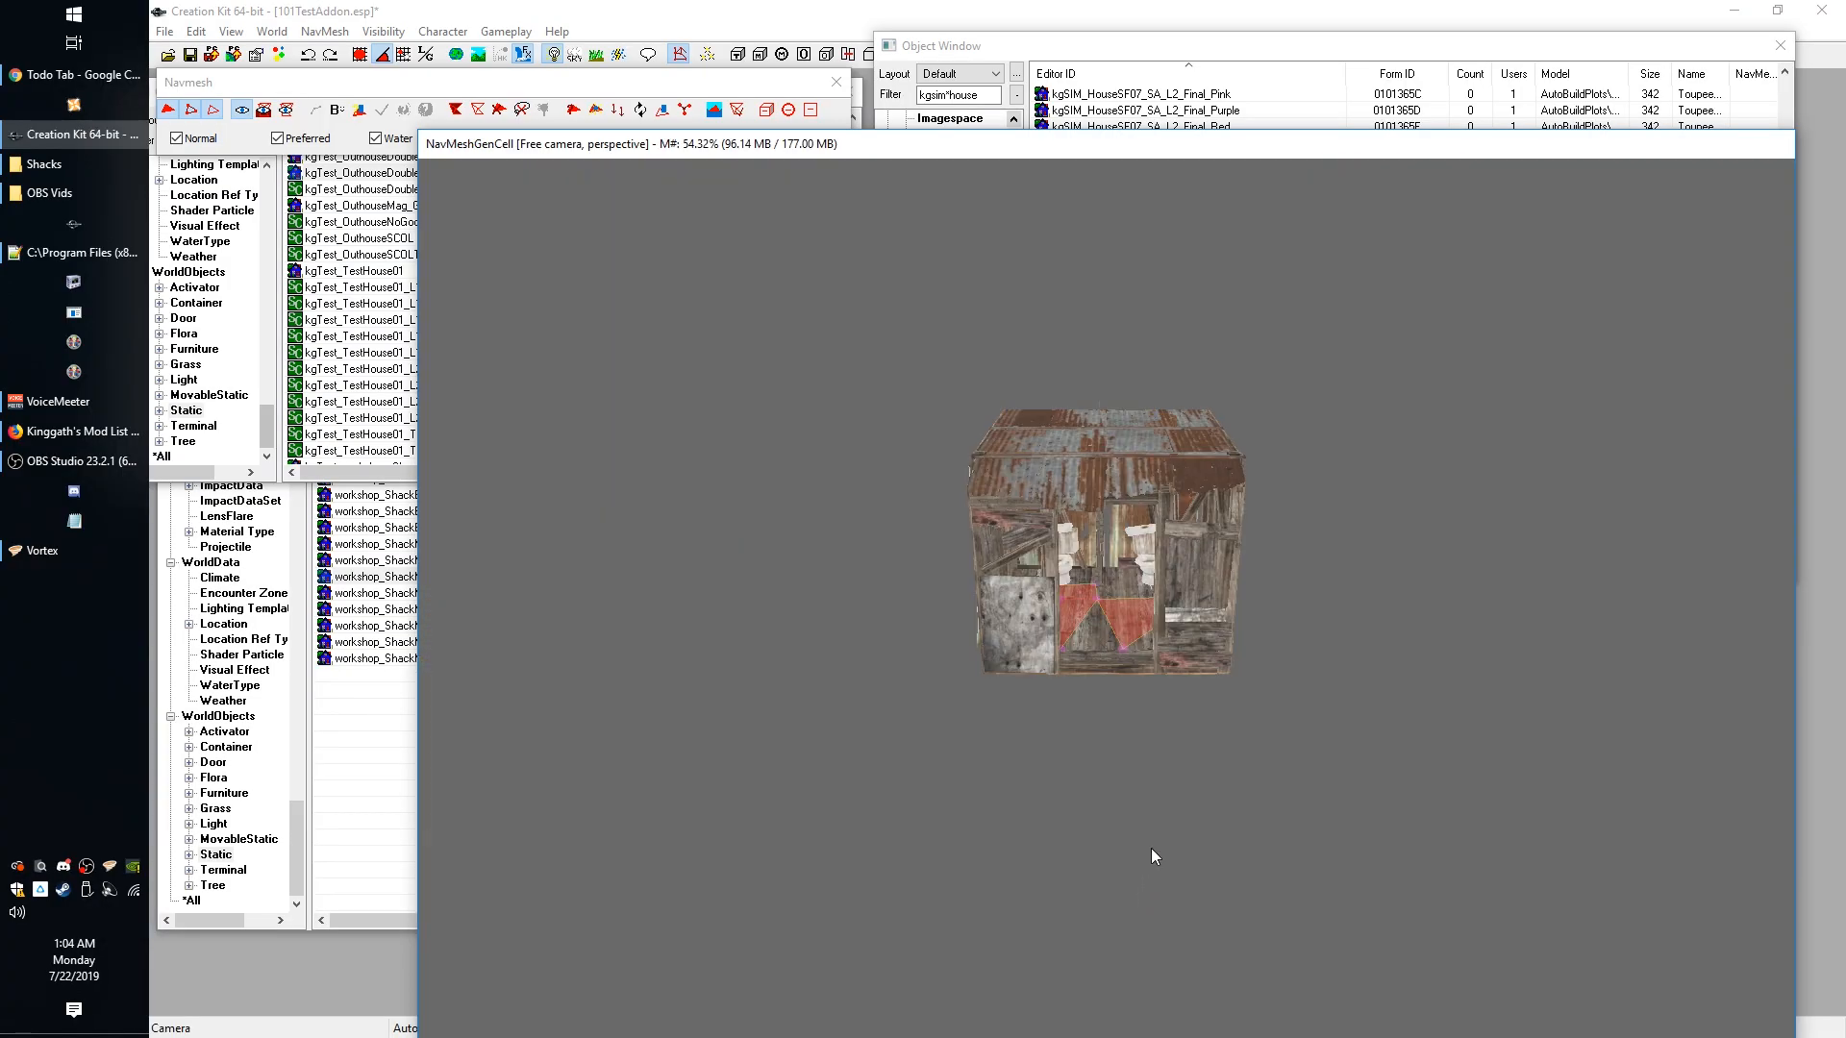
# Move the threshold vertex toward the farther doorway post and fill the gap with a triangle joining it to the partition-end and nearer-post vertices.
pyautogui.moveTo(1151, 848)
pyautogui.keyDown('shift'); pyautogui.mouseDown(button='middle')
pyautogui.moveTo(1179, 794)
pyautogui.moveTo(1208, 828)
pyautogui.moveTo(1186, 850)
pyautogui.mouseUp(button='middle'); pyautogui.keyUp('shift')
pyautogui.scroll(4, 1208, 828)
pyautogui.scroll(10, 1207, 828)
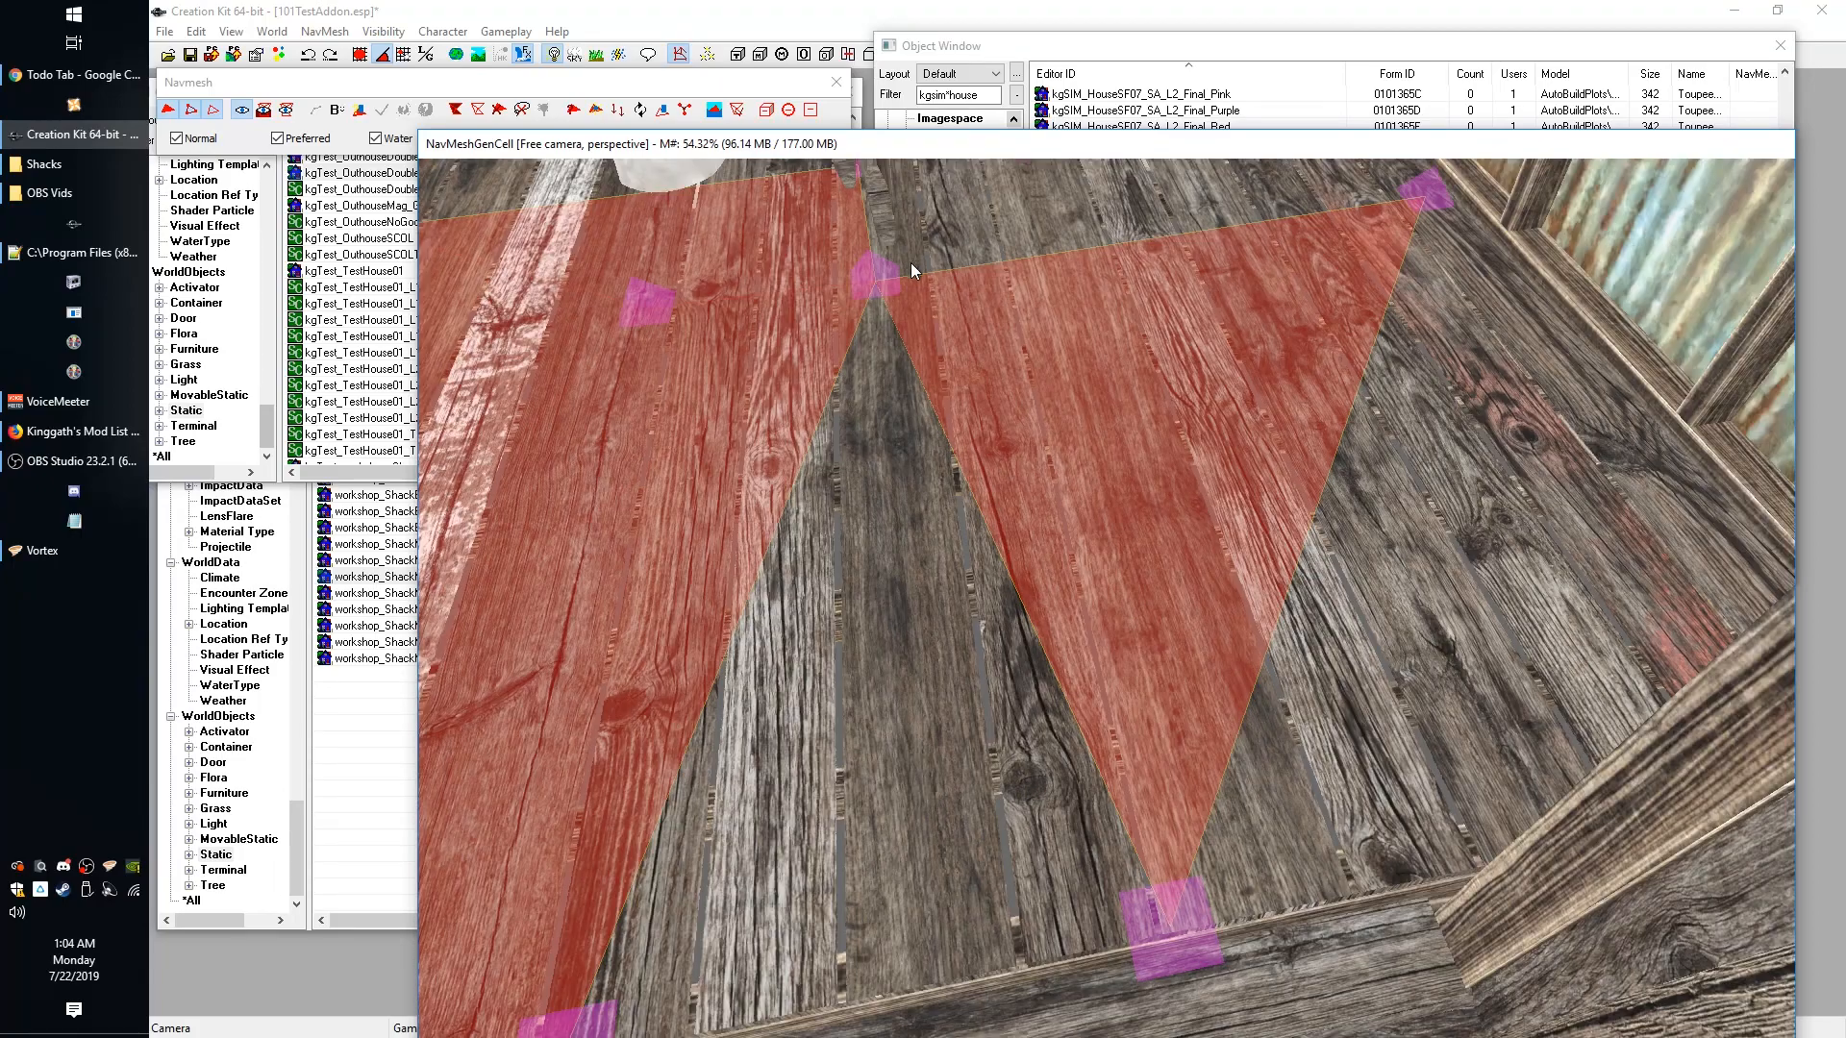
pyautogui.click(1191, 962)
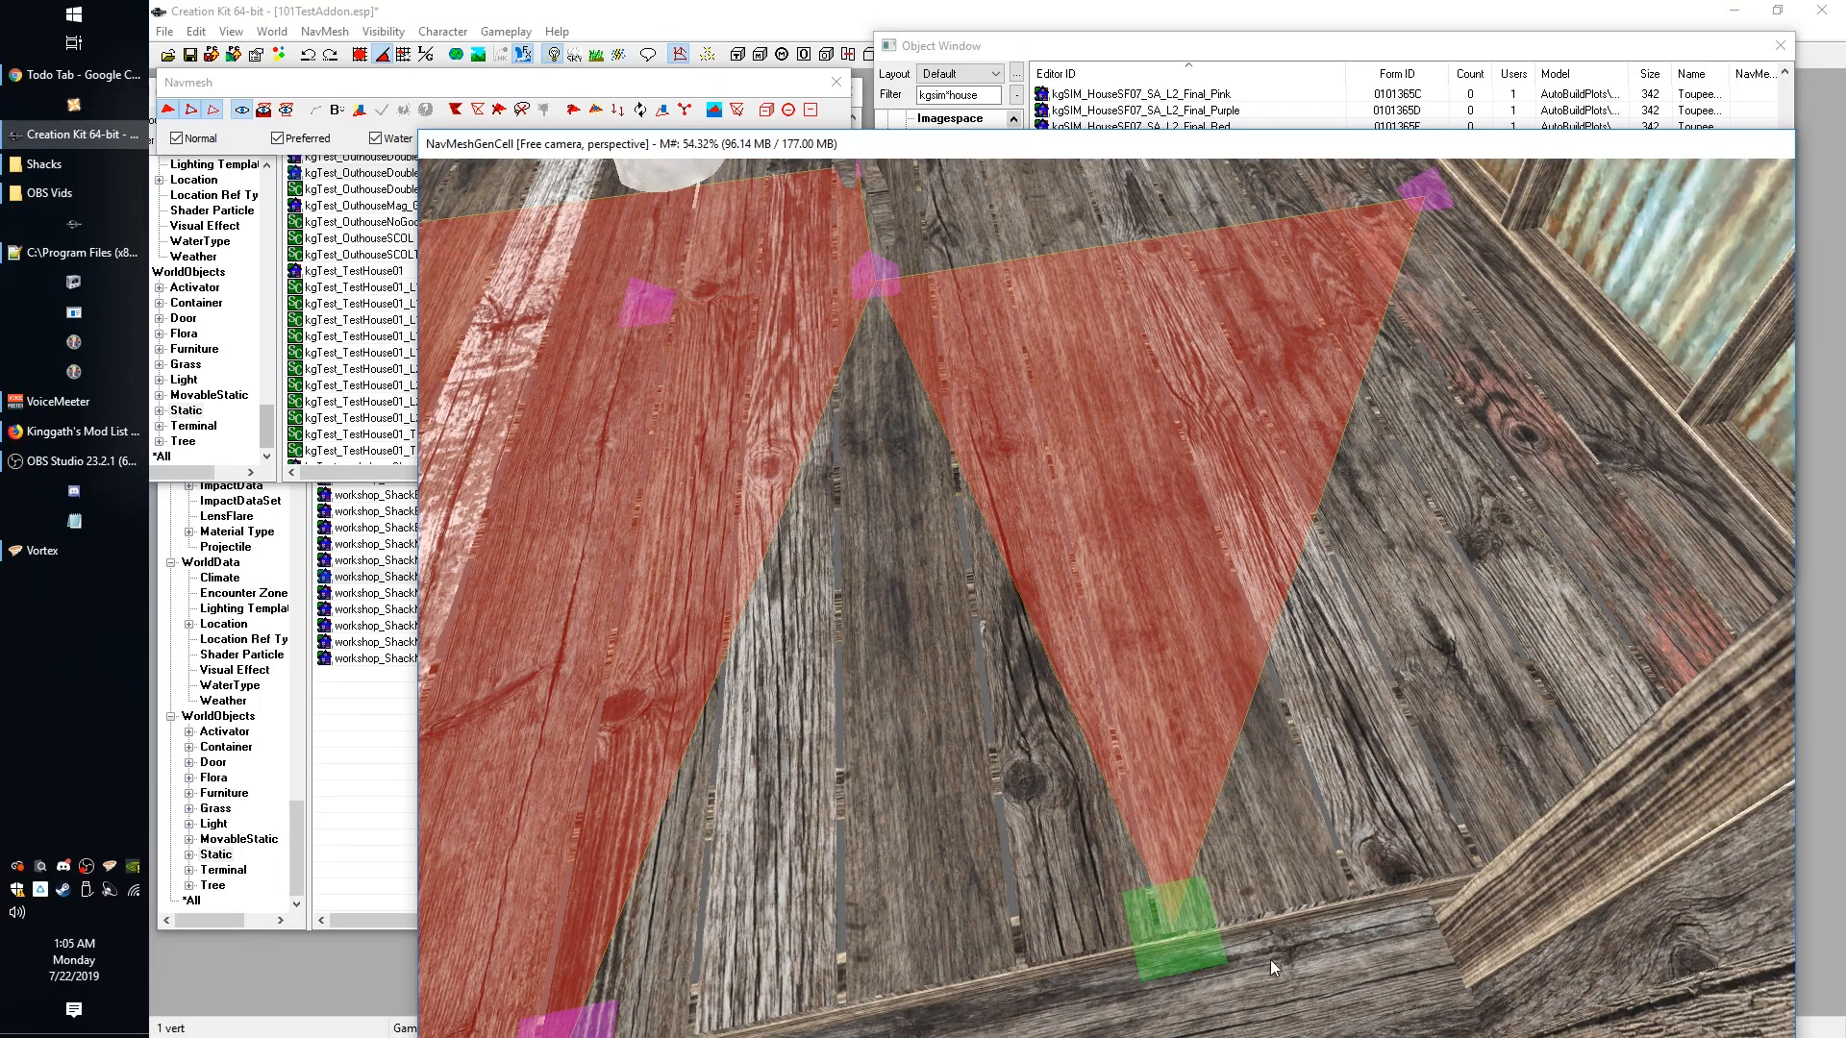
pyautogui.moveTo(1223, 926); pyautogui.dragTo(1266, 920)
pyautogui.keyDown('shift'); pyautogui.moveTo(1160, 597); pyautogui.dragTo(995, 568, button='middle'); pyautogui.keyUp('shift')
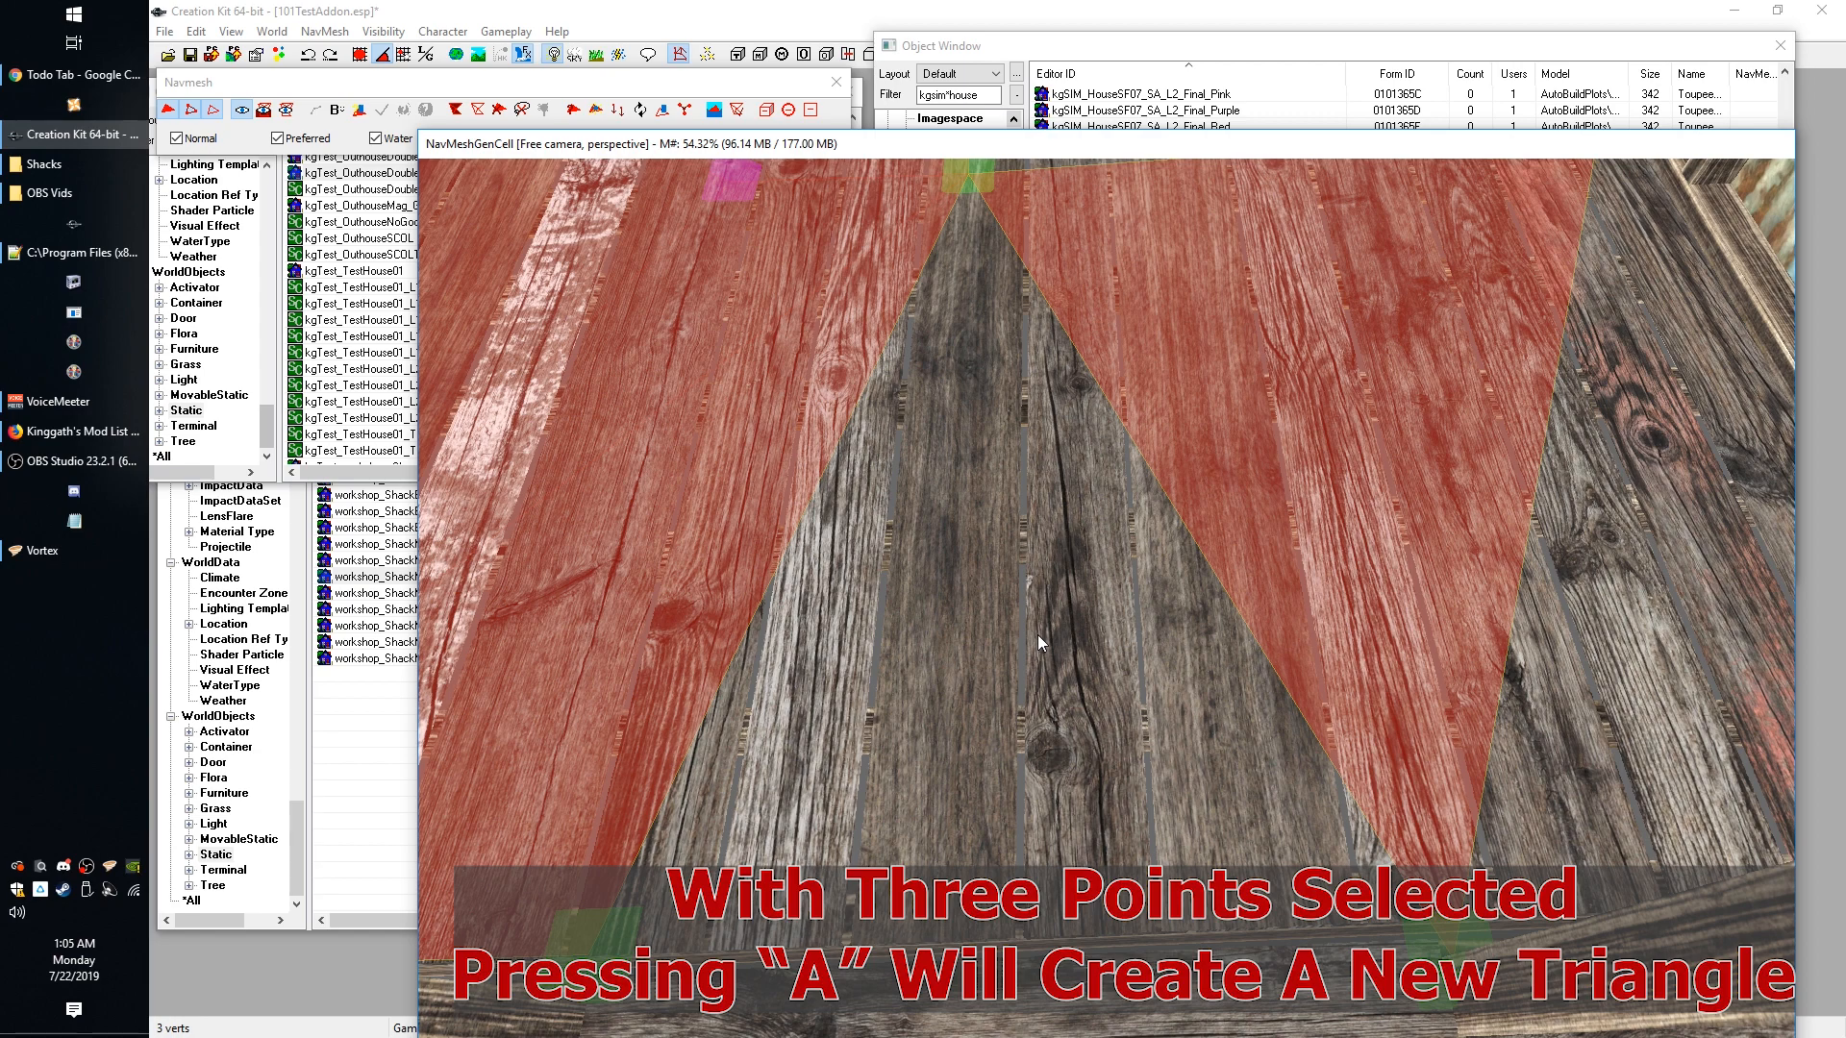
pyautogui.press('a')
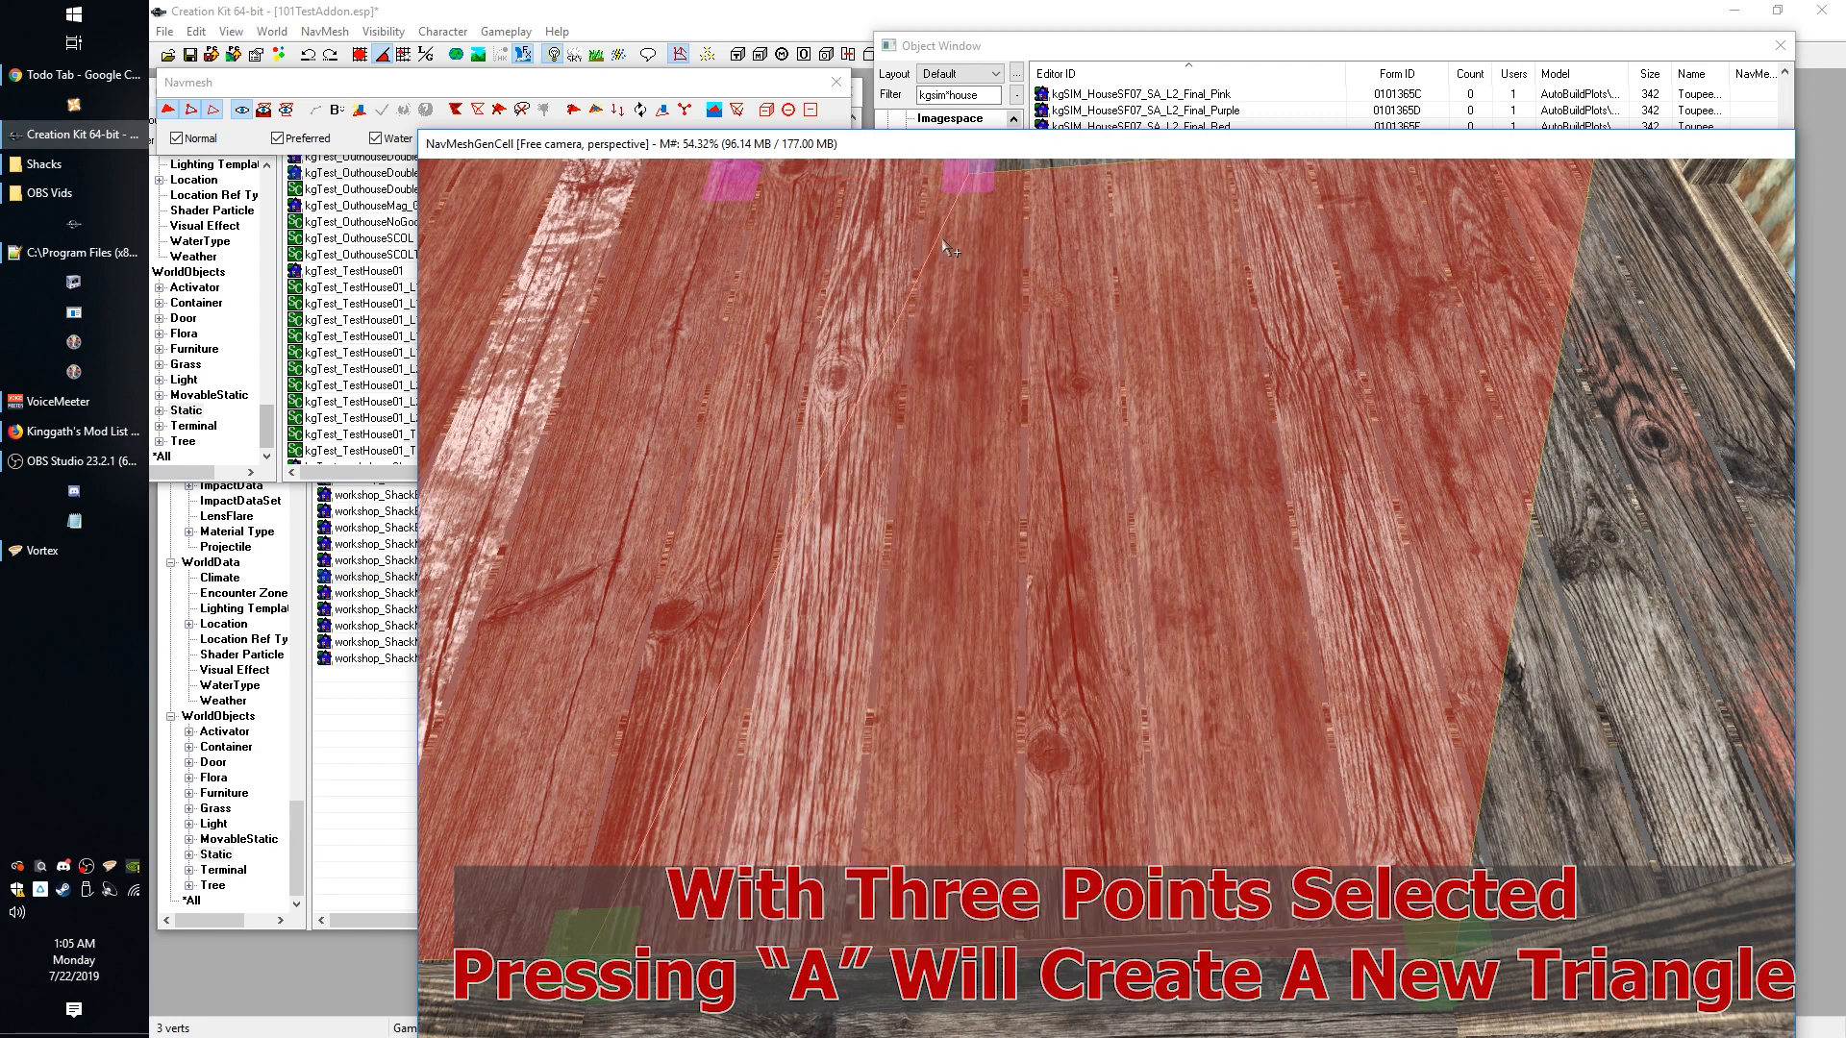
# Add two vertices at the outer corners of the doorway threshold, extending the navmesh over it with two triangles.
pyautogui.scroll(-5, 1341, 793)
pyautogui.keyDown('shift'); pyautogui.moveTo(1341, 792); pyautogui.dragTo(1186, 660, button='middle'); pyautogui.keyUp('shift')
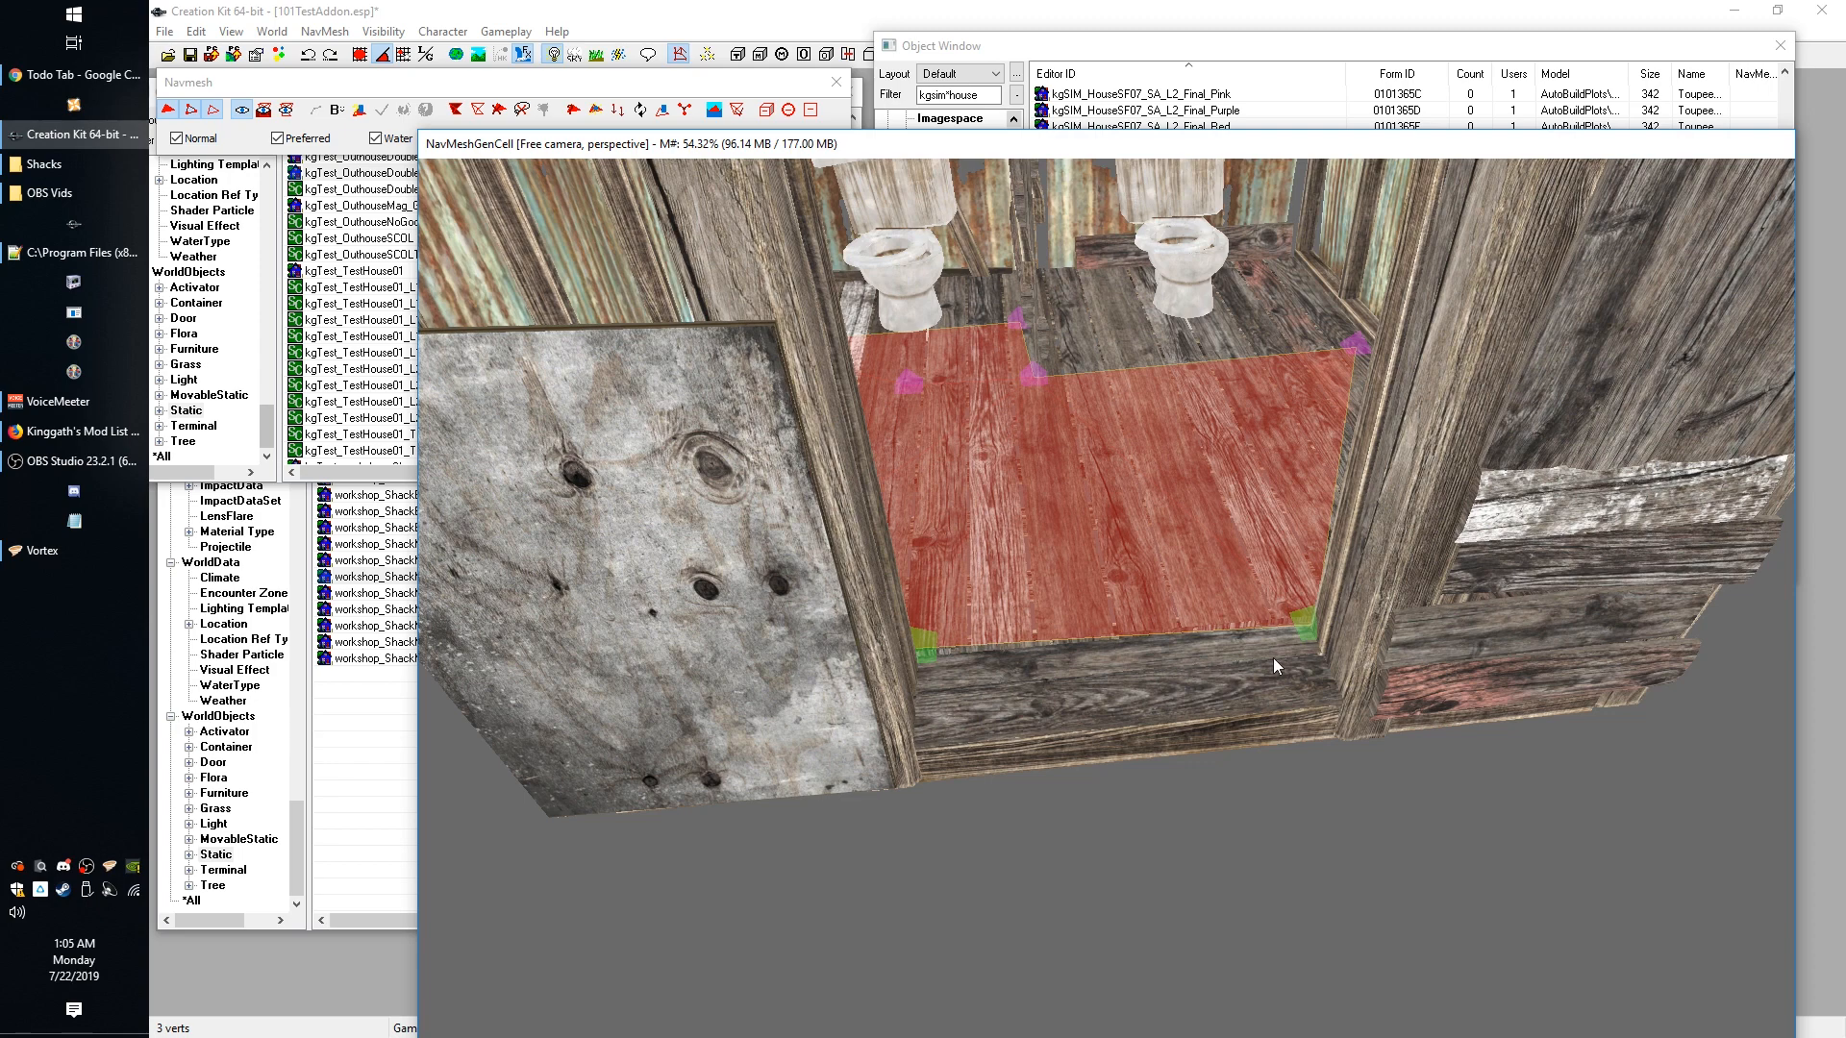
pyautogui.keyDown('ctrl'); pyautogui.rightClick(925, 744); pyautogui.keyUp('ctrl')
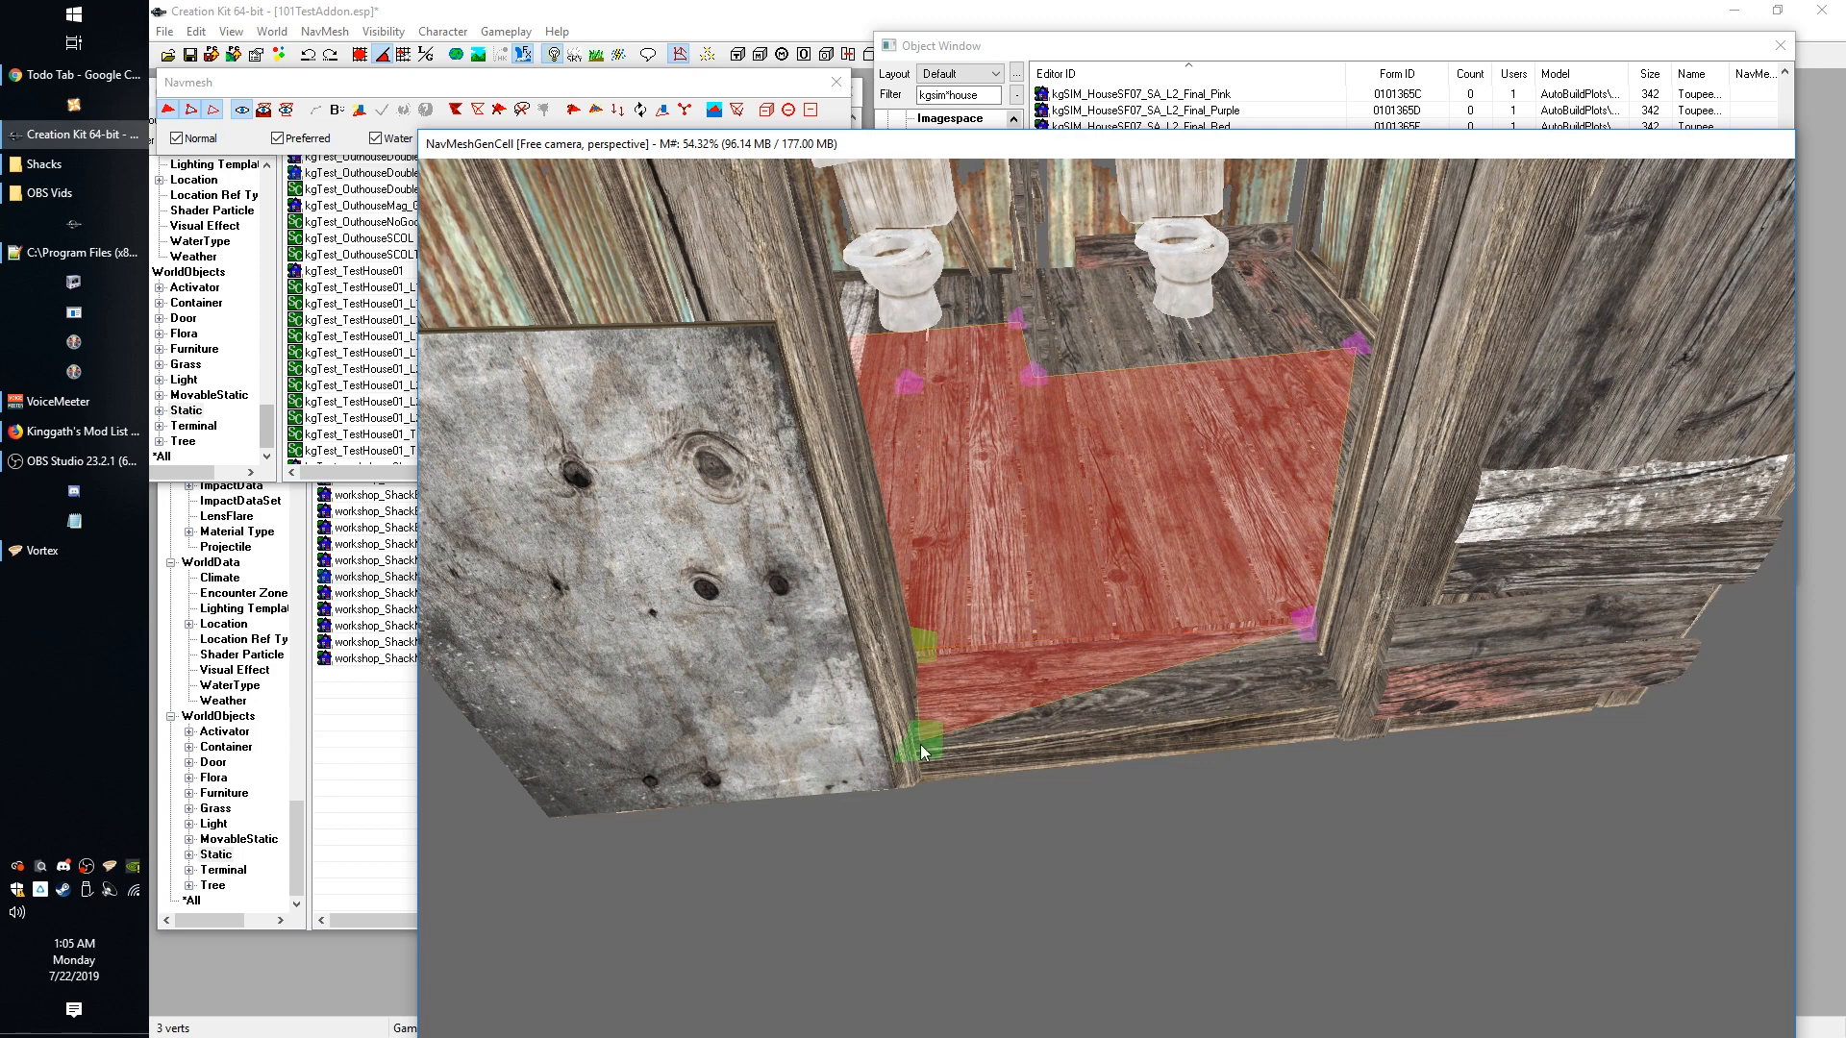
pyautogui.keyDown('ctrl'); pyautogui.rightClick(1328, 711); pyautogui.keyUp('ctrl')
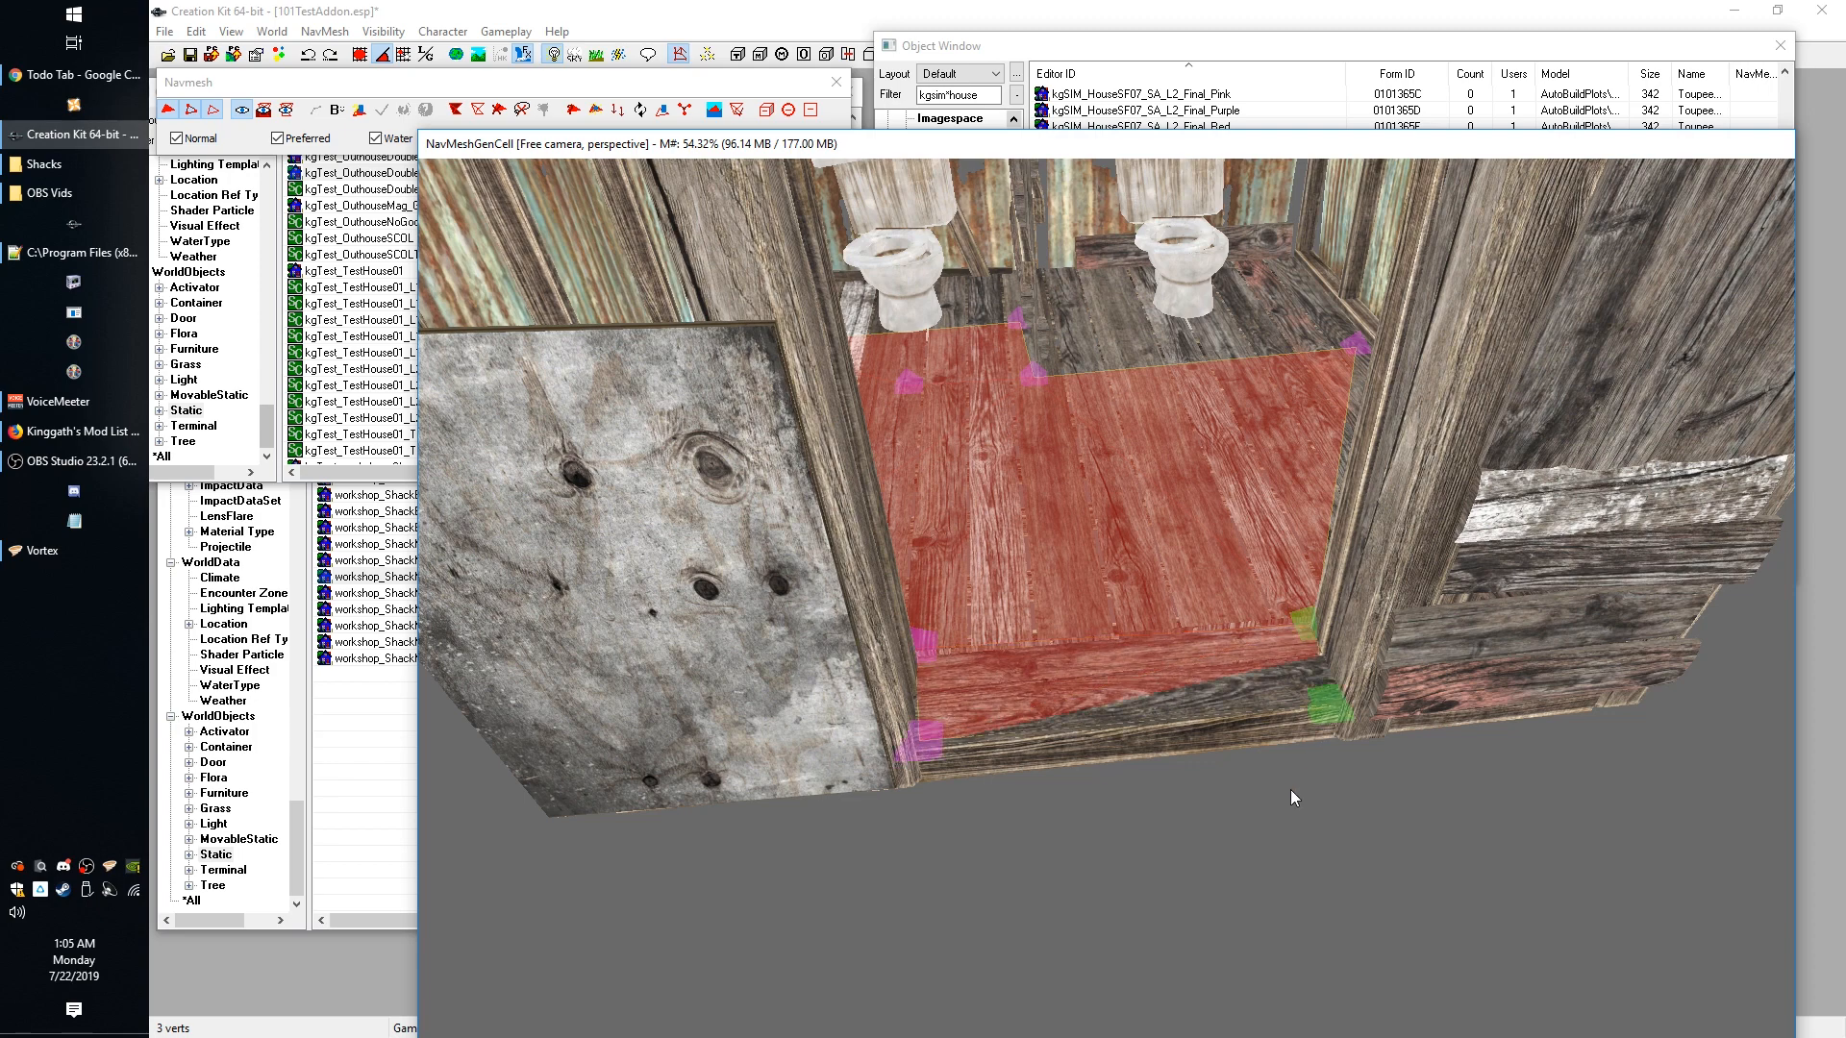
# Reposition the two outer threshold vertices so the navmesh covers the threshold up to its front edge.
pyautogui.keyDown('shift'); pyautogui.moveTo(1263, 784); pyautogui.dragTo(1311, 711, button='middle'); pyautogui.keyUp('shift')
pyautogui.click(1327, 700)
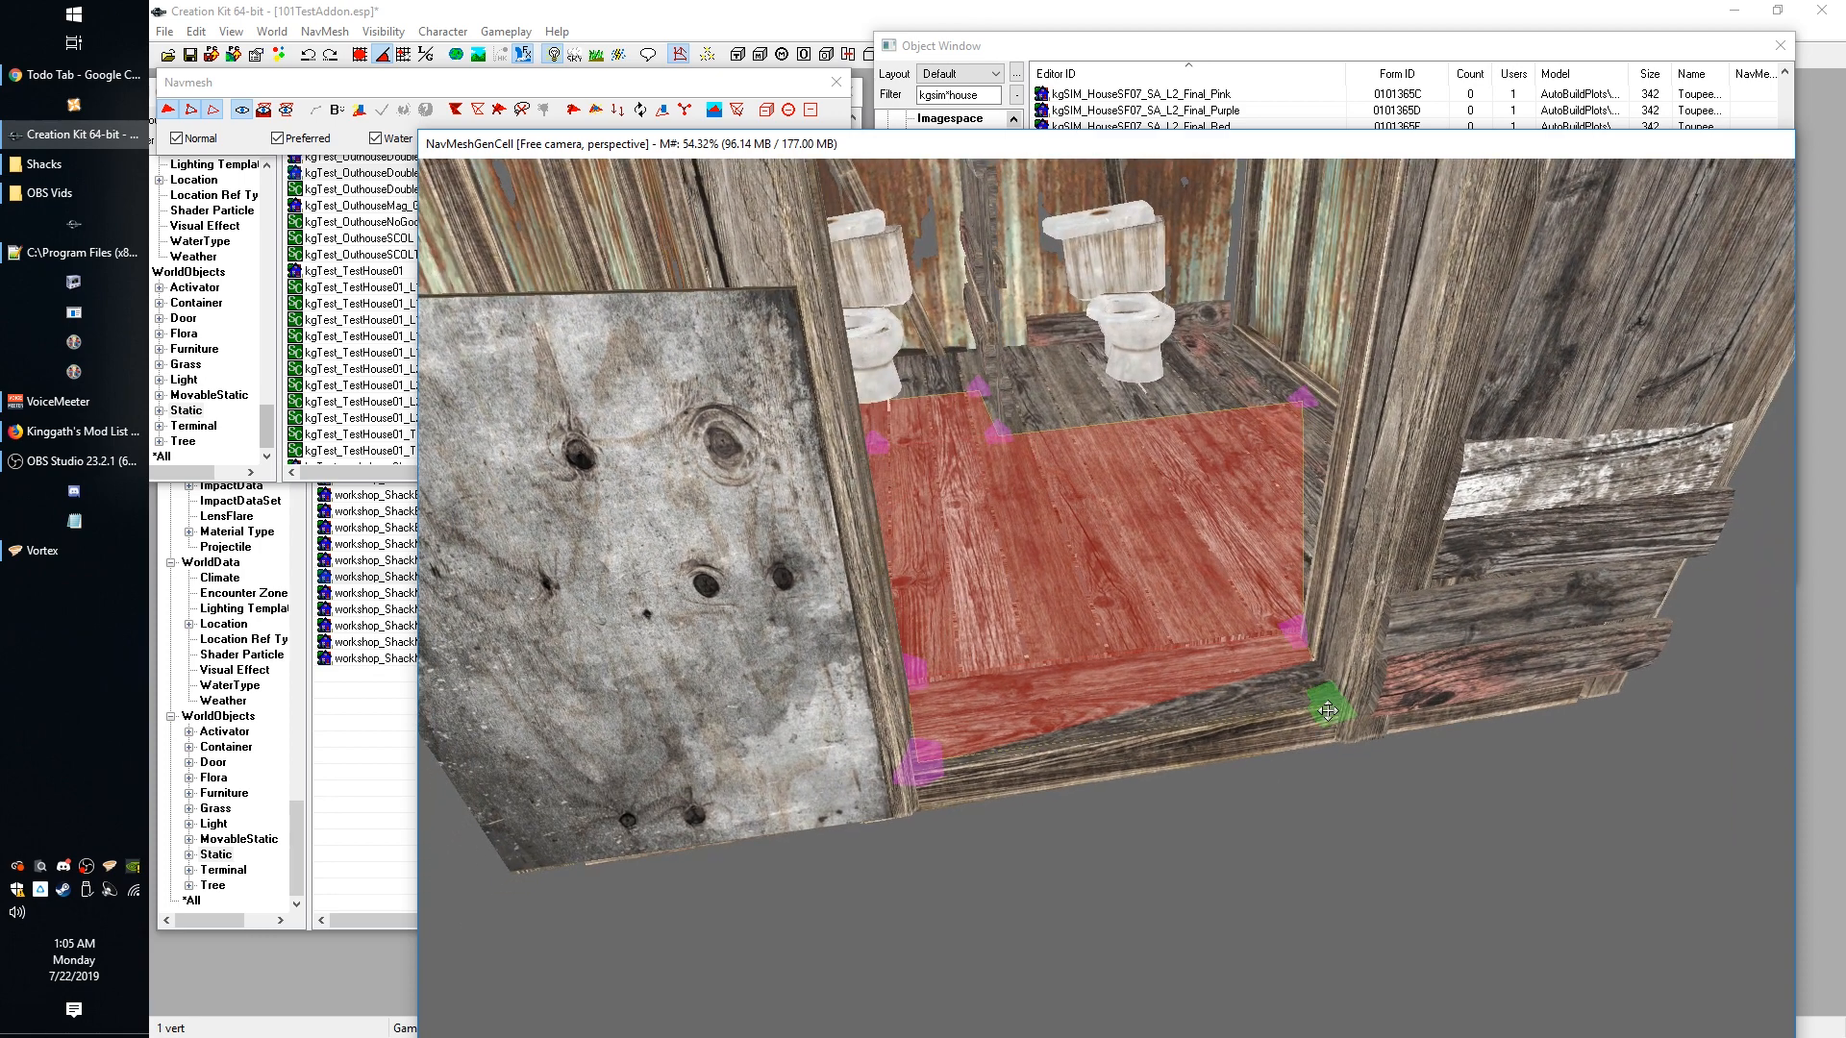
pyautogui.moveTo(1331, 699); pyautogui.dragTo(1328, 726)
pyautogui.click(921, 764)
pyautogui.moveTo(921, 764); pyautogui.dragTo(914, 785)
pyautogui.click(1333, 705)
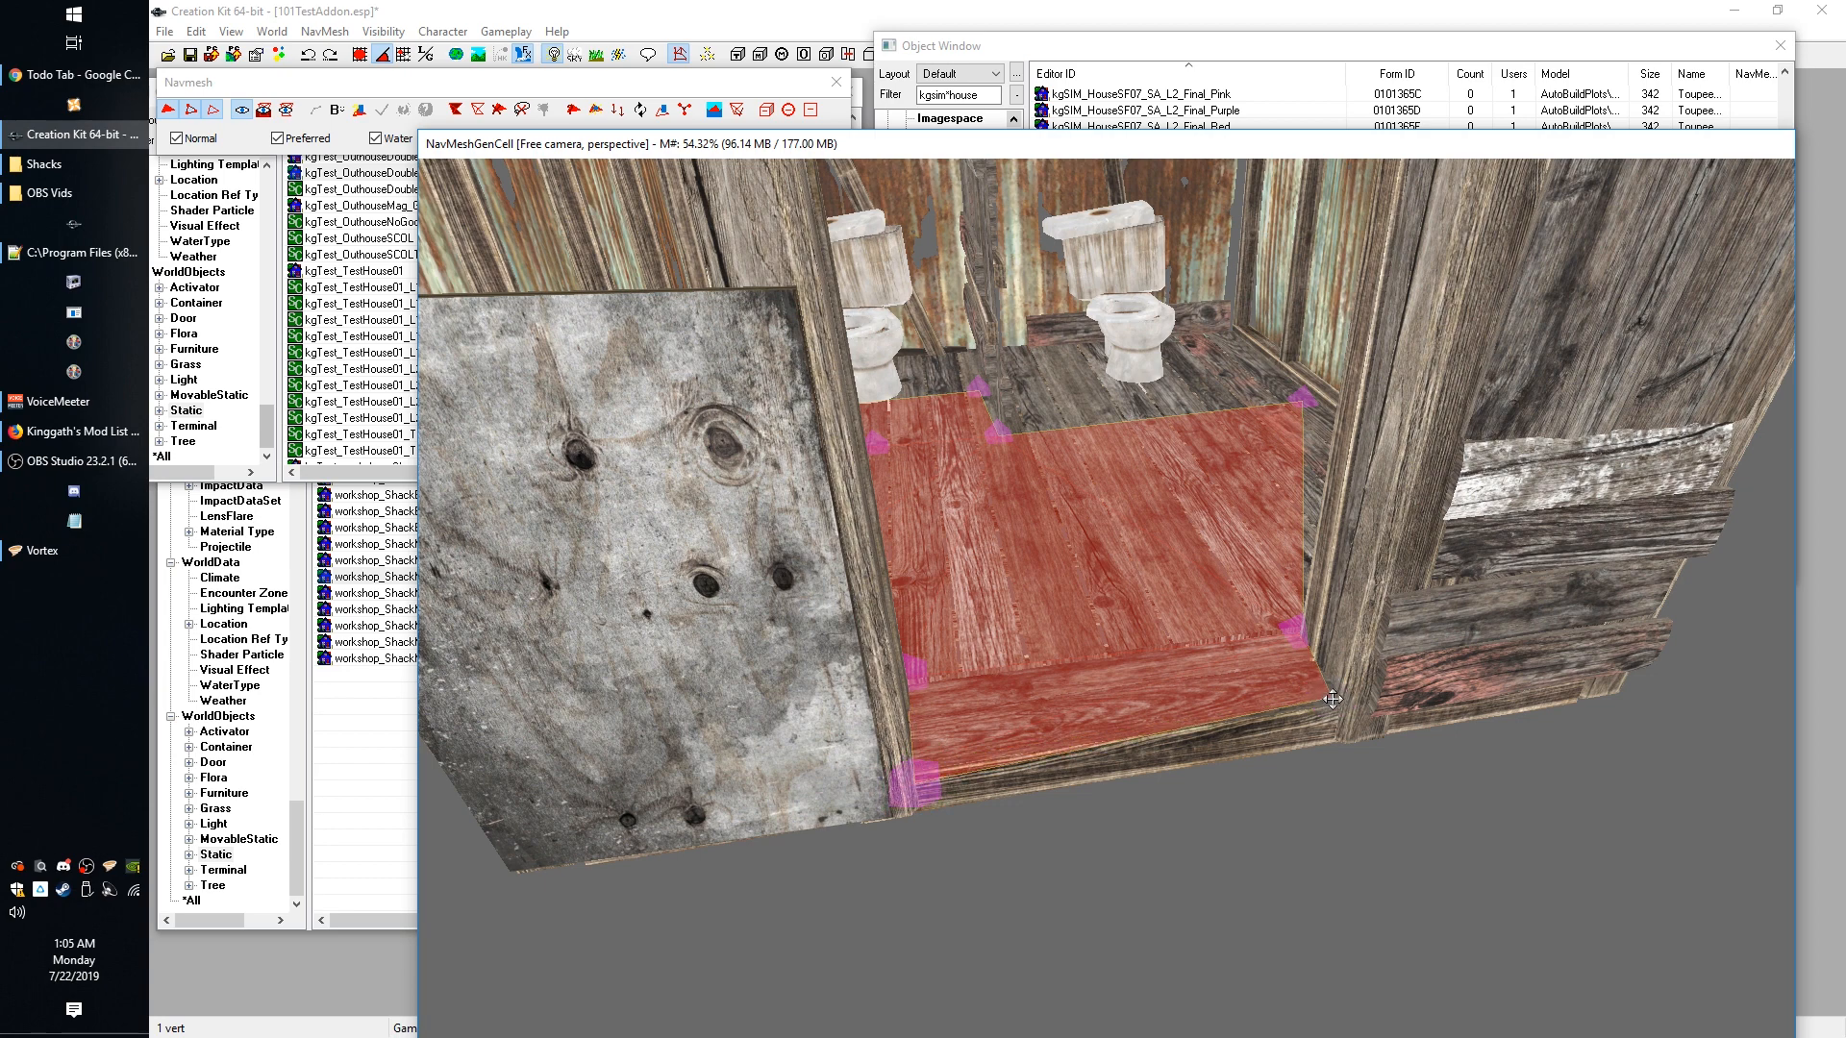
pyautogui.moveTo(1340, 703); pyautogui.dragTo(1337, 705)
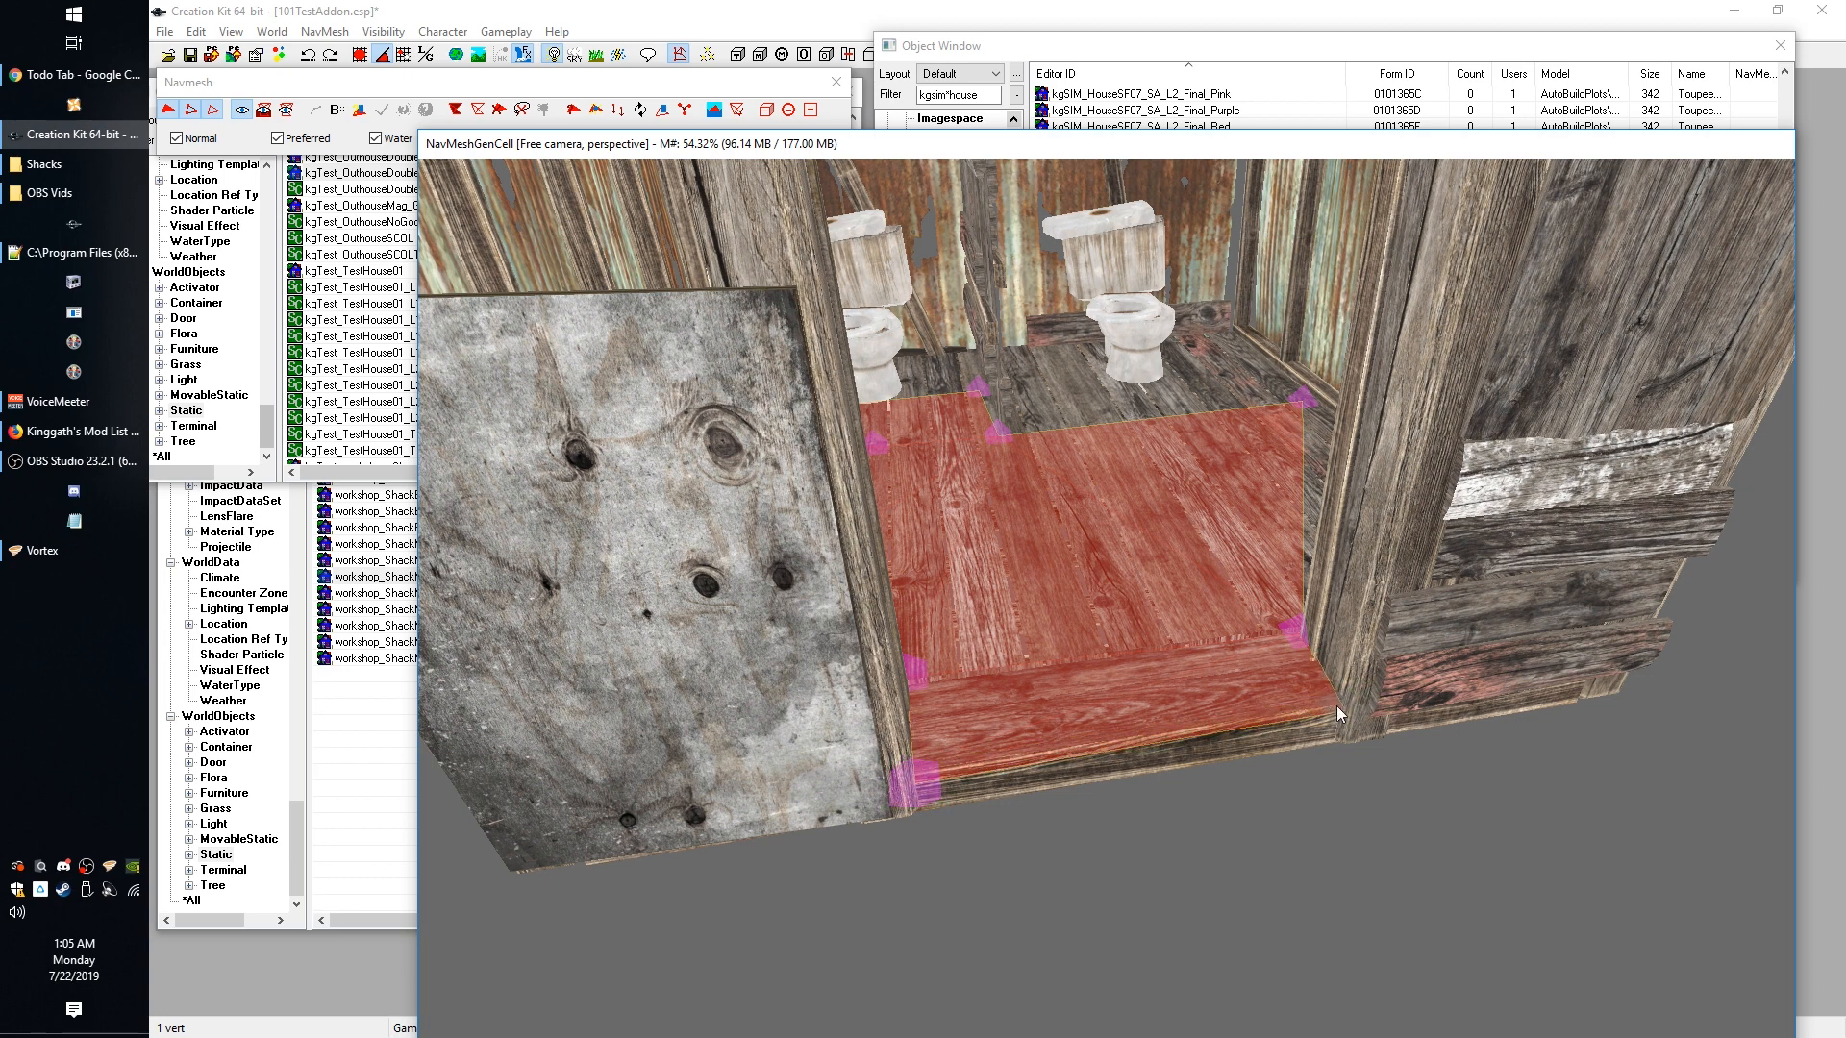
# Nudge the outer threshold vertex beside the open door slightly inward to line up with the door post.
pyautogui.keyDown('shift'); pyautogui.moveTo(1337, 706); pyautogui.dragTo(1311, 792, button='middle'); pyautogui.keyUp('shift')
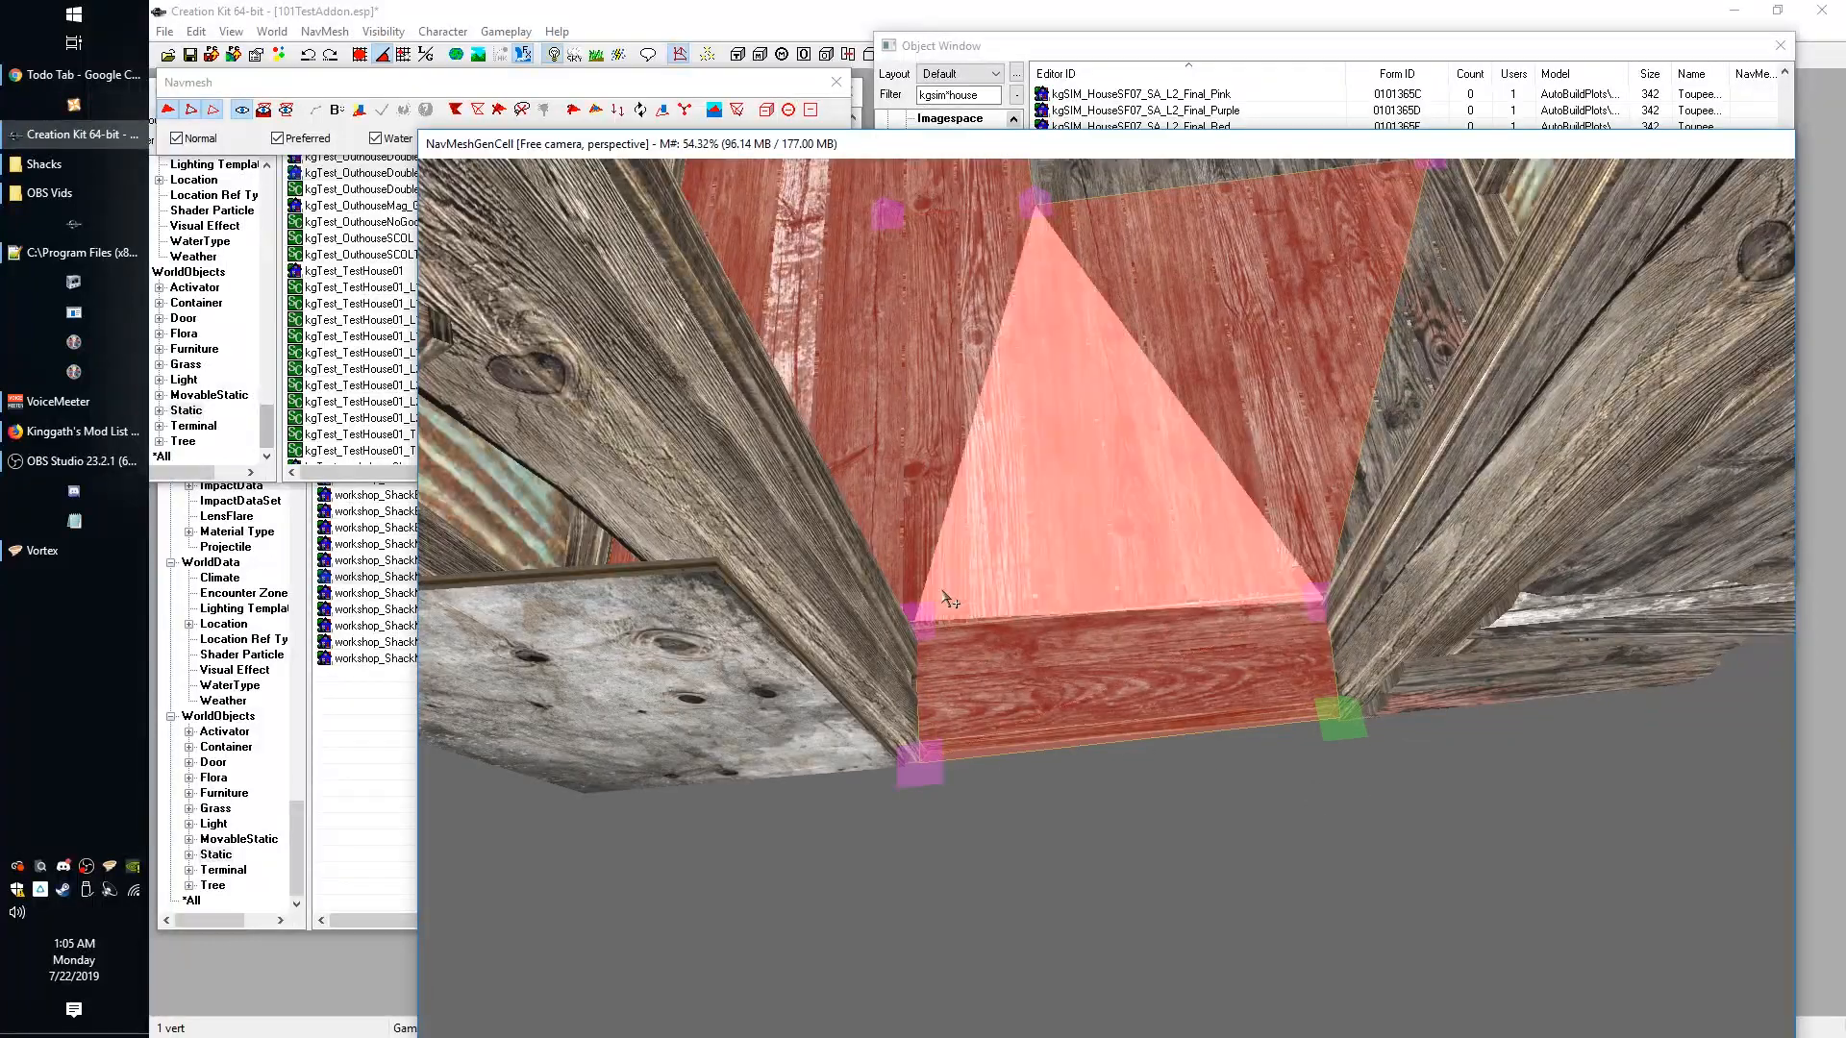
pyautogui.click(923, 768)
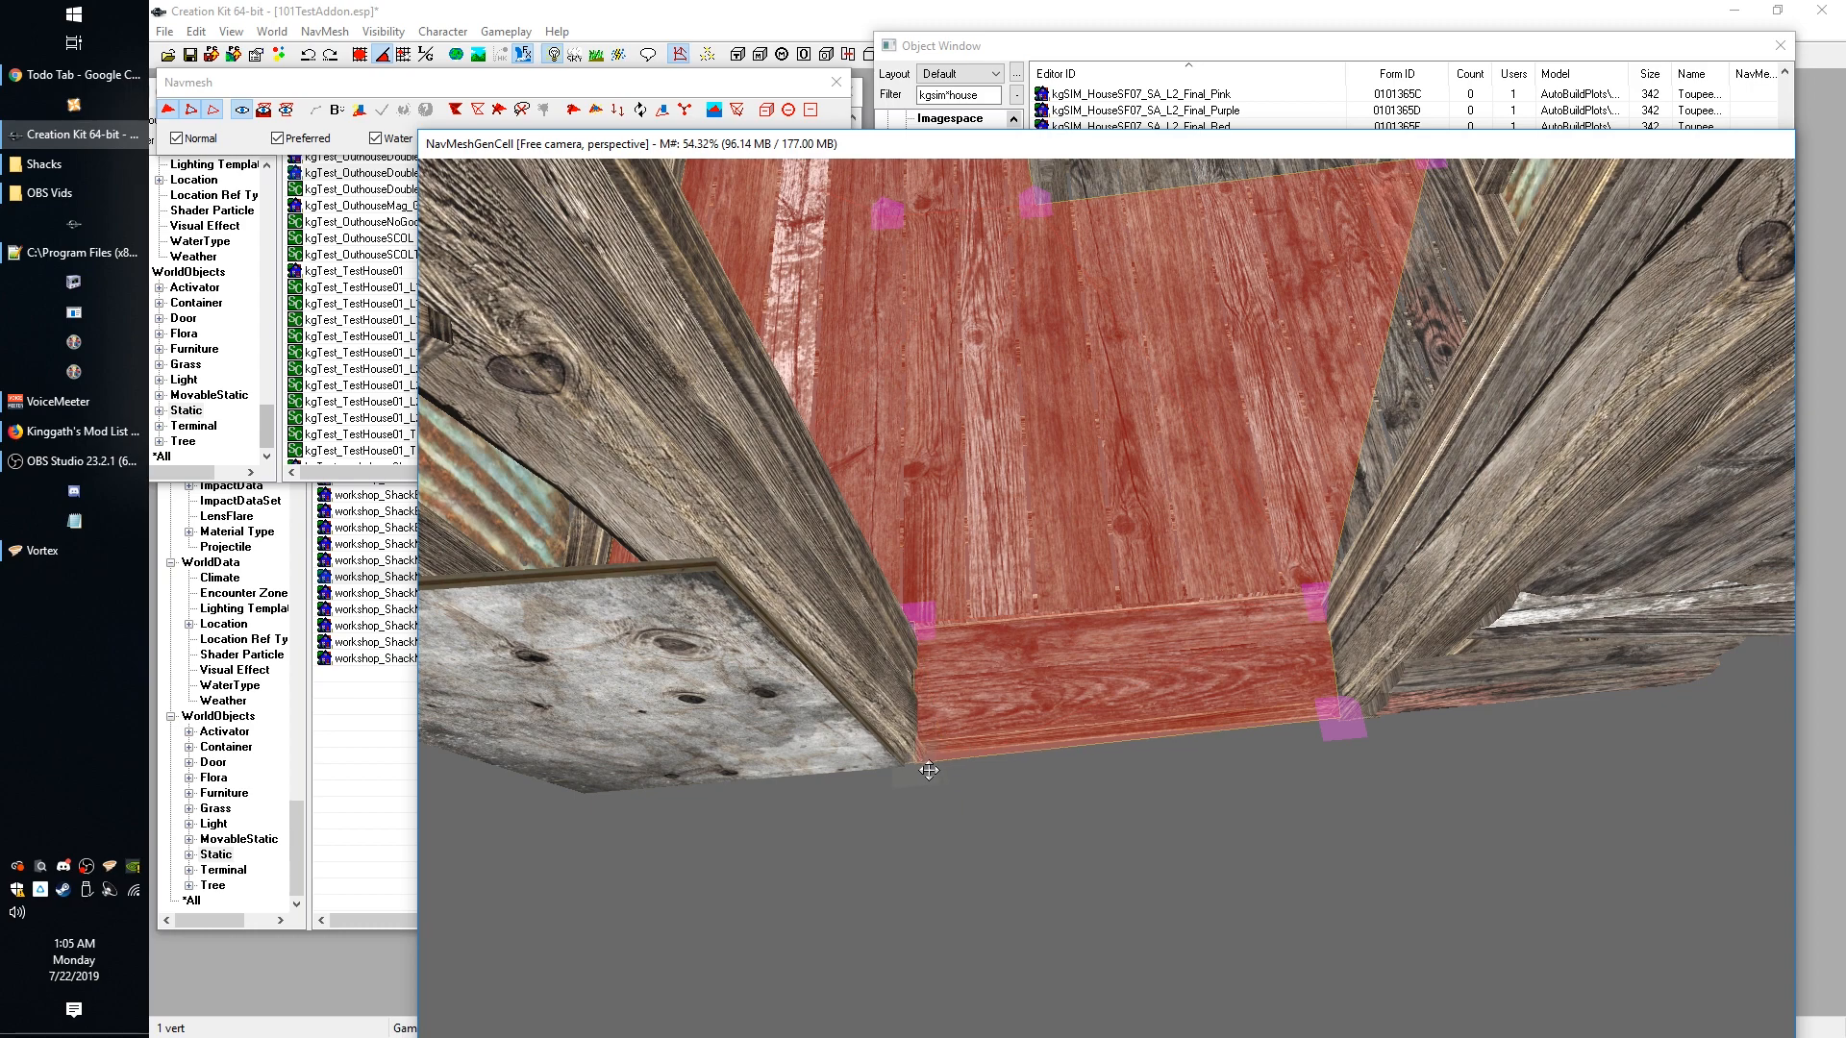
pyautogui.moveTo(930, 770); pyautogui.dragTo(933, 759)
pyautogui.press('shift')
pyautogui.press('shift')
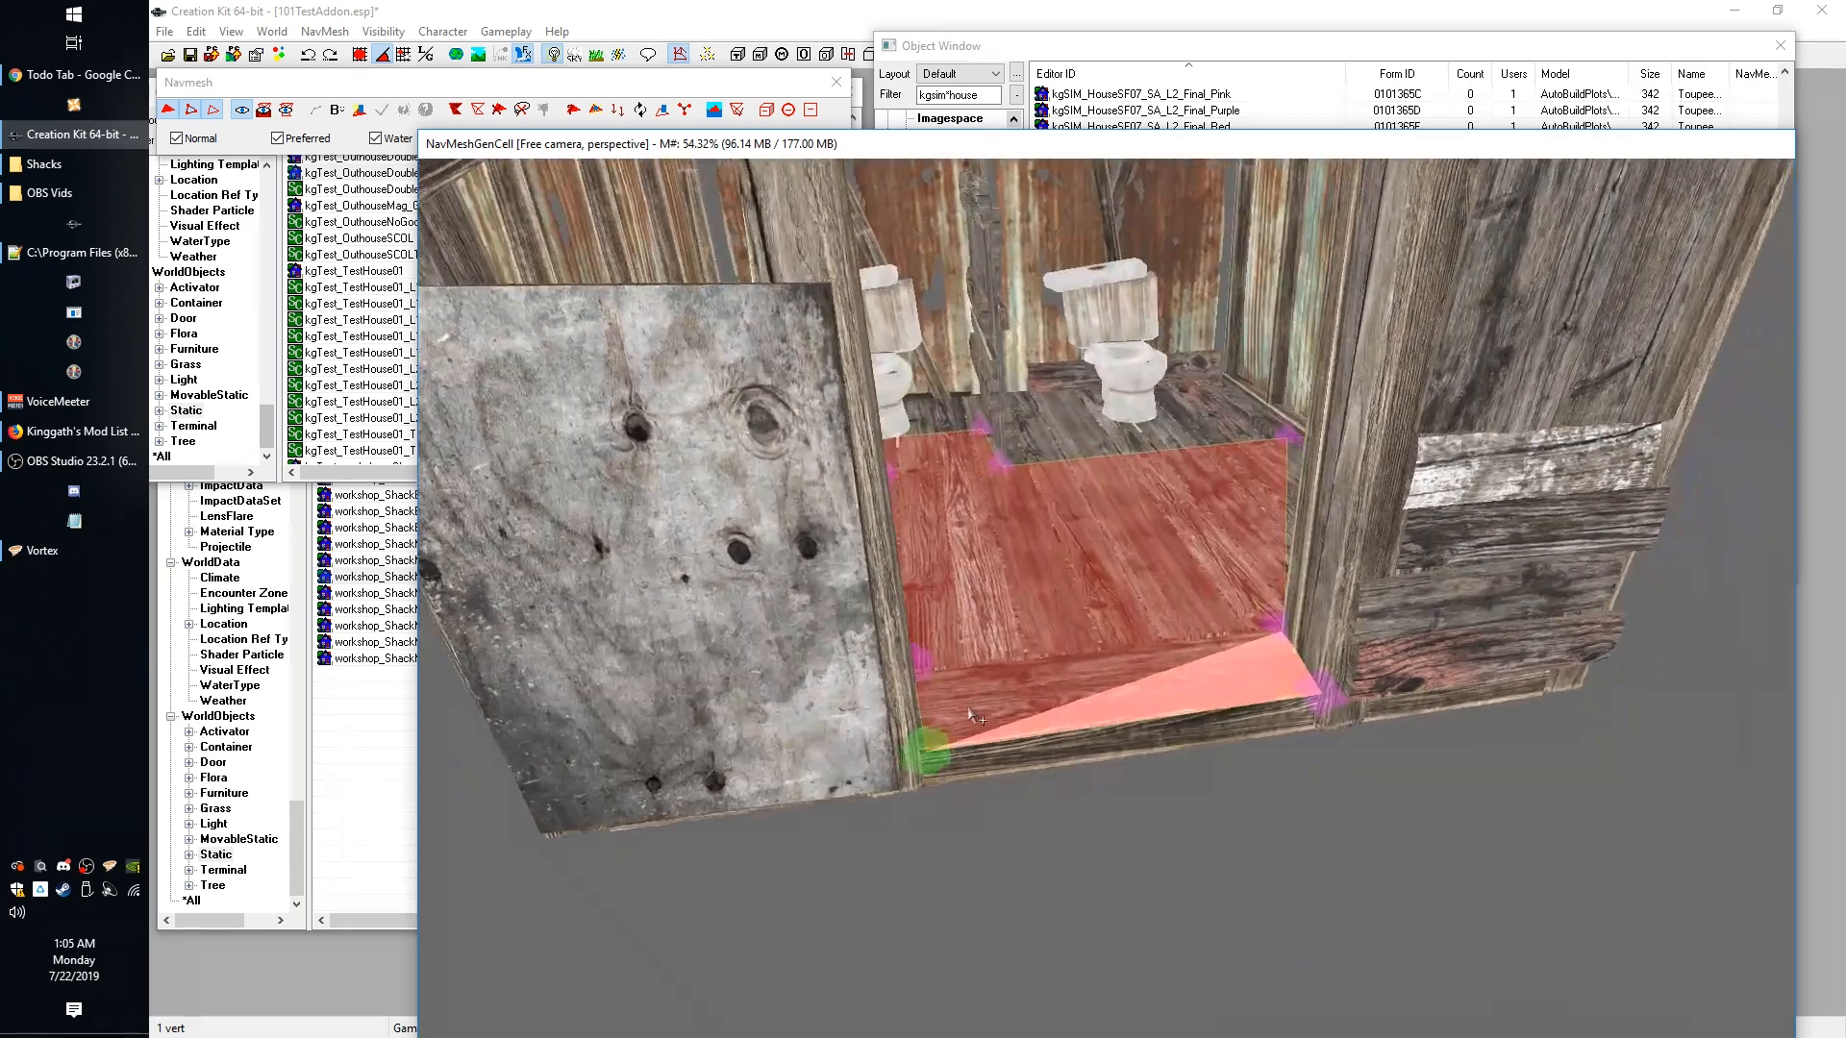
# Fine-tune the height of the outer threshold vertex beside the open door so it sits on the threshold surface.
pyautogui.press('shift')
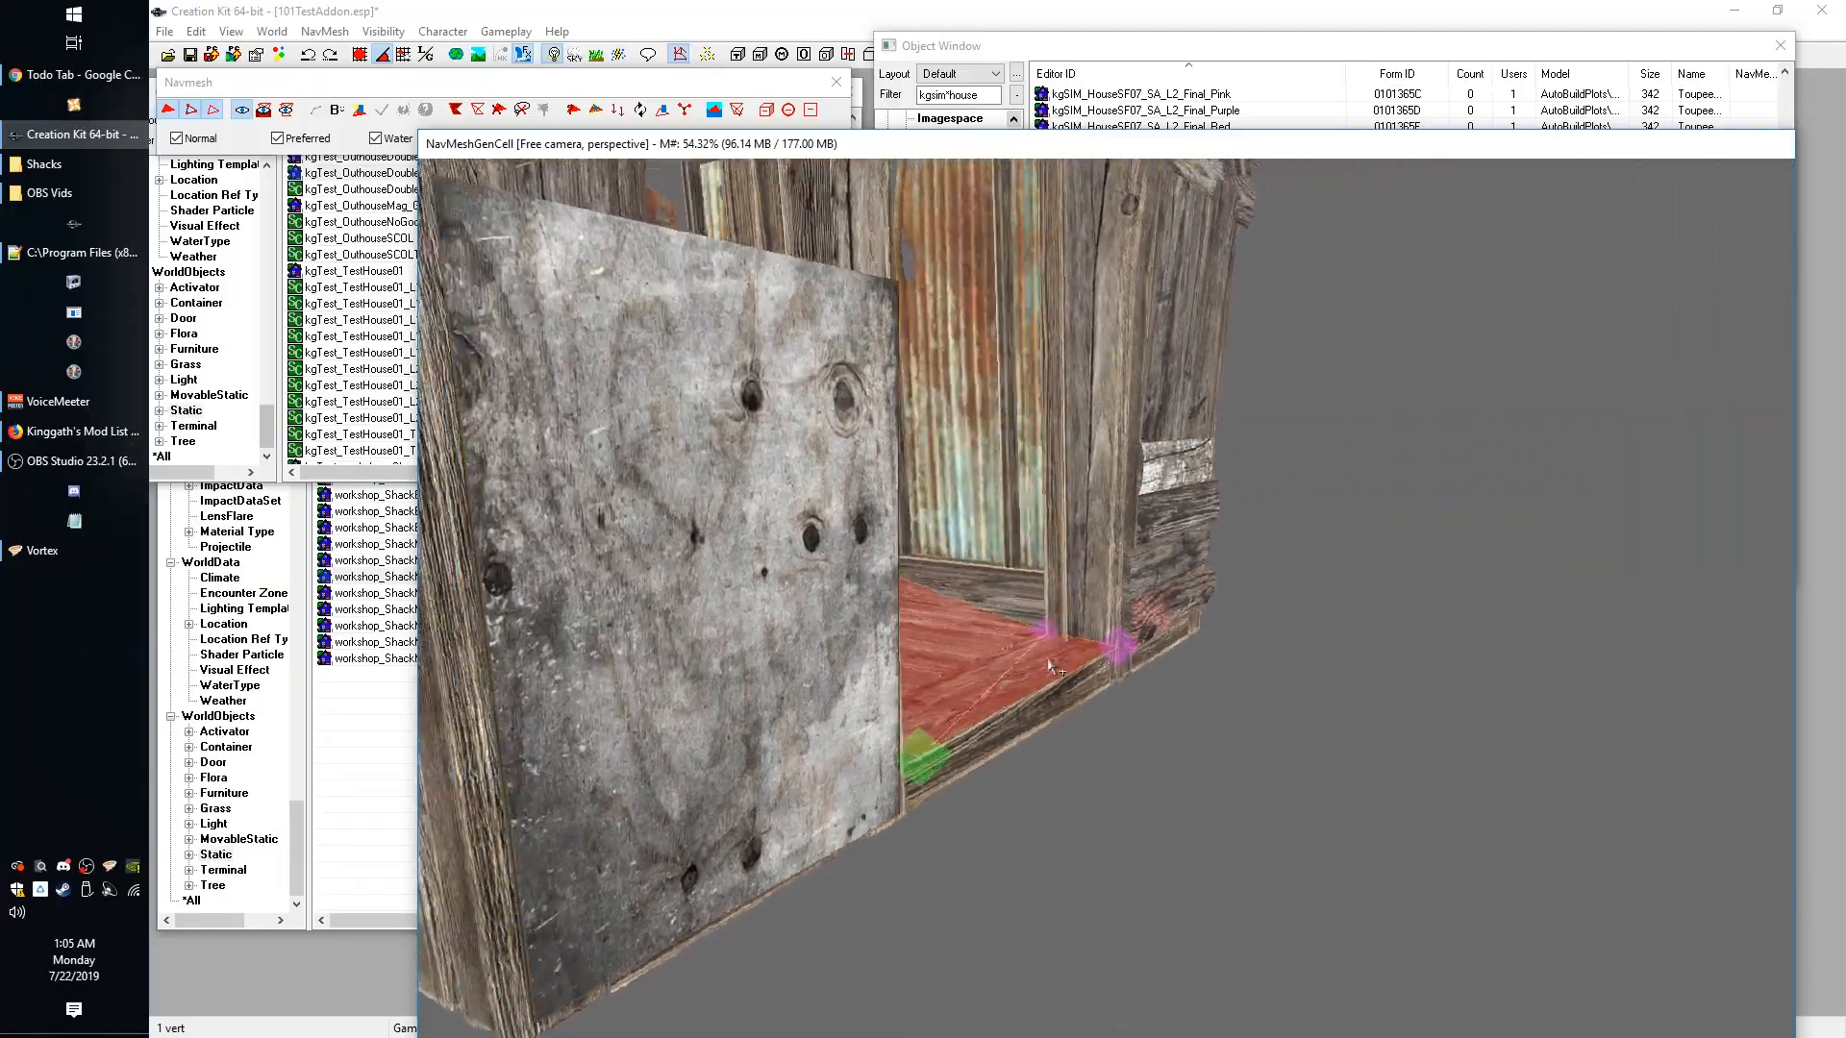
pyautogui.press('shift')
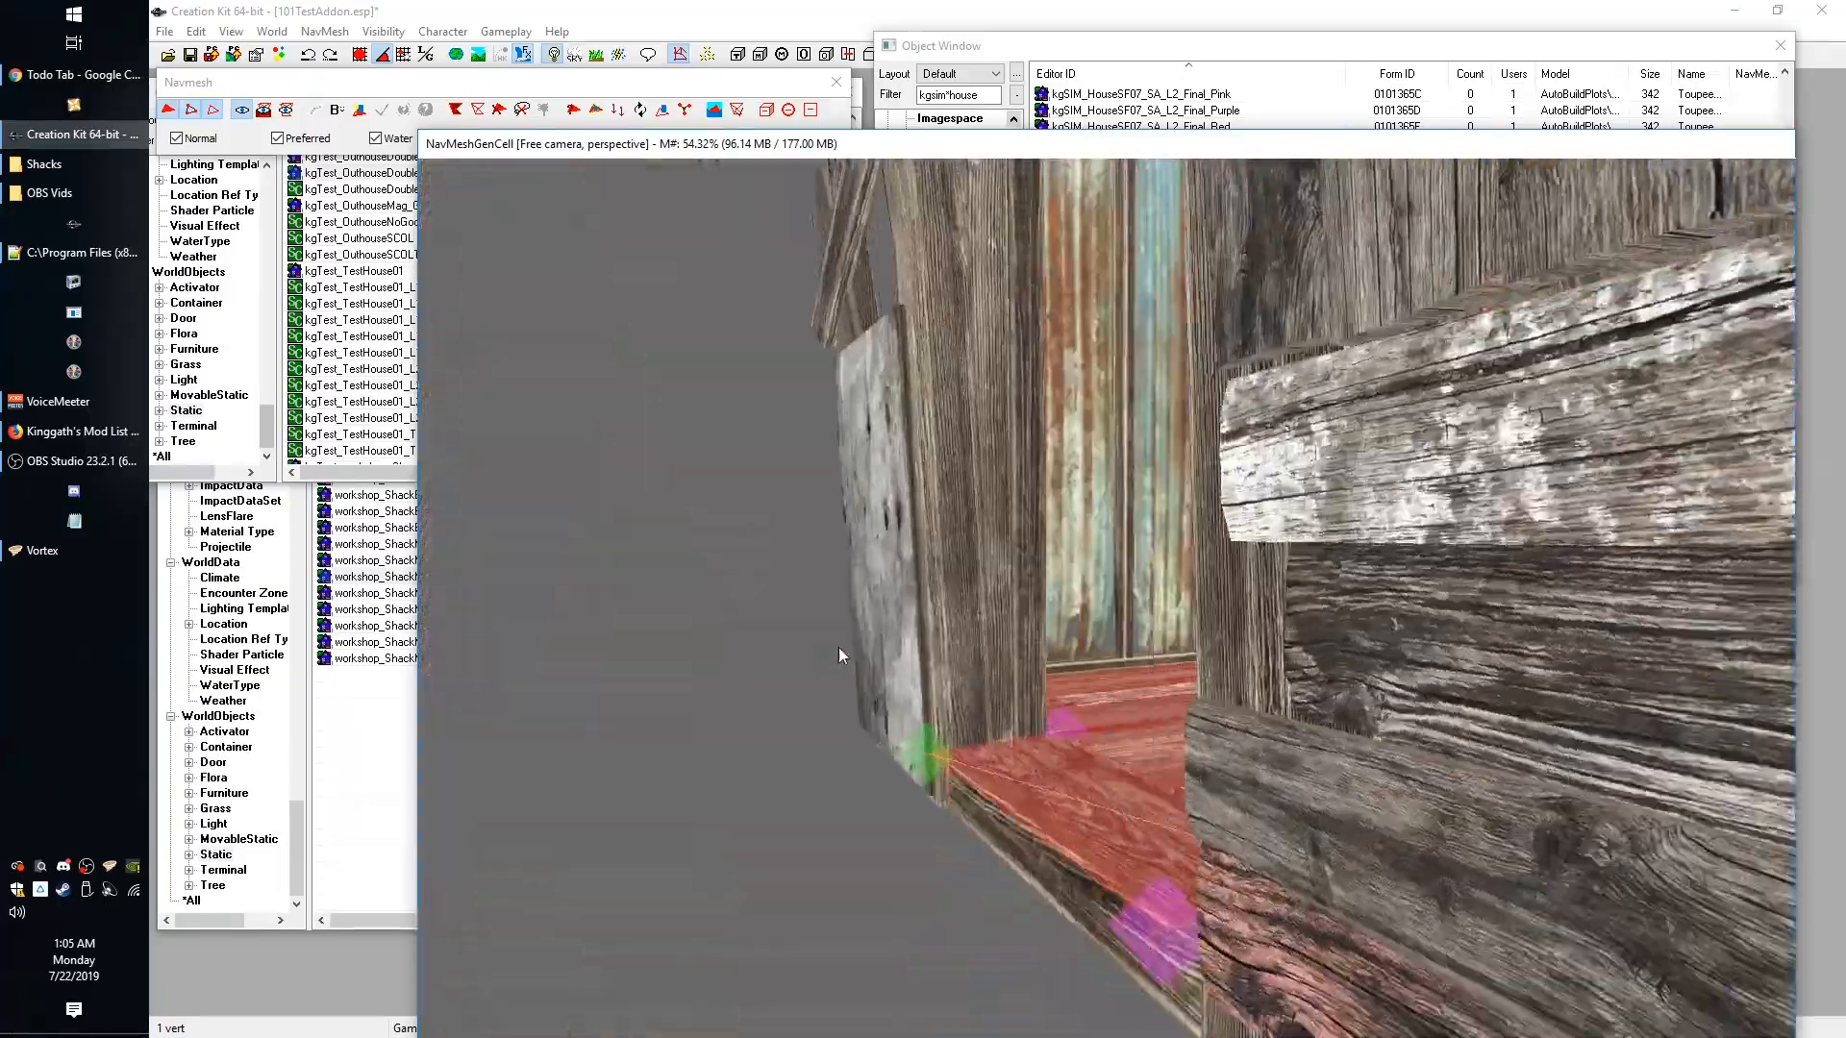
pyautogui.press('shift')
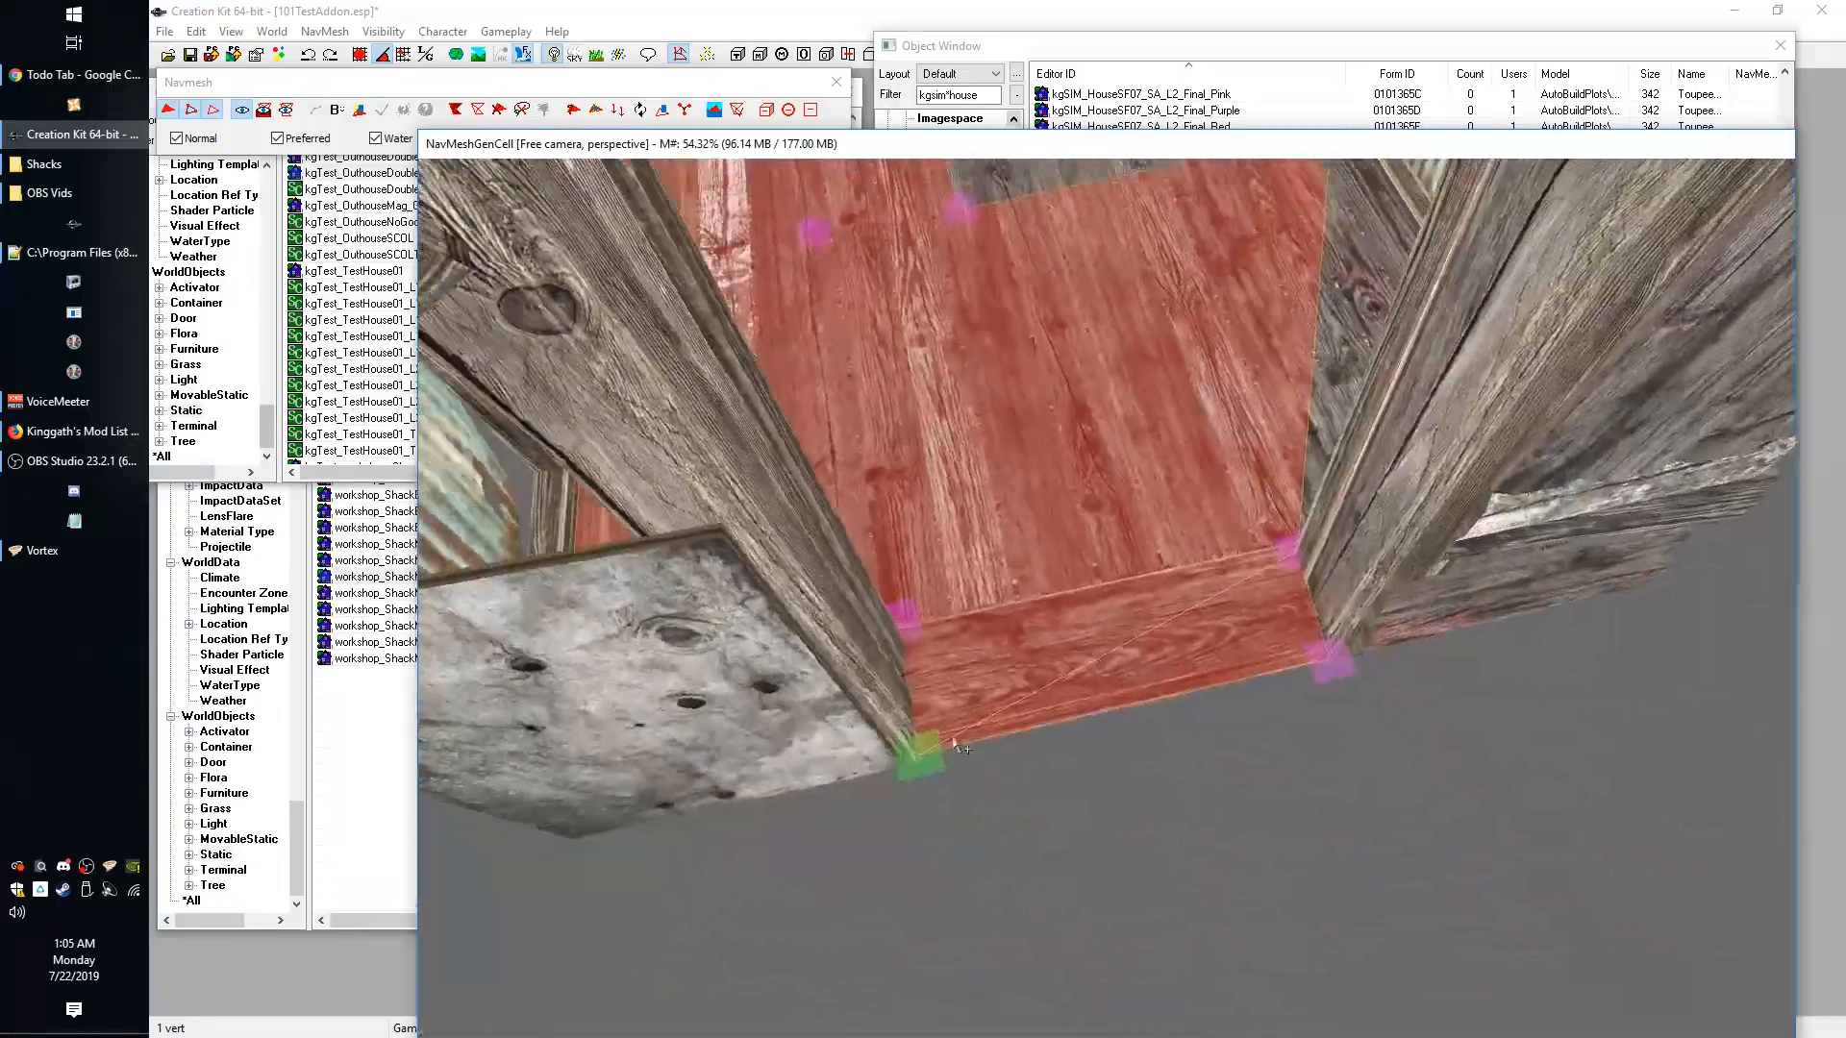
pyautogui.press('shift')
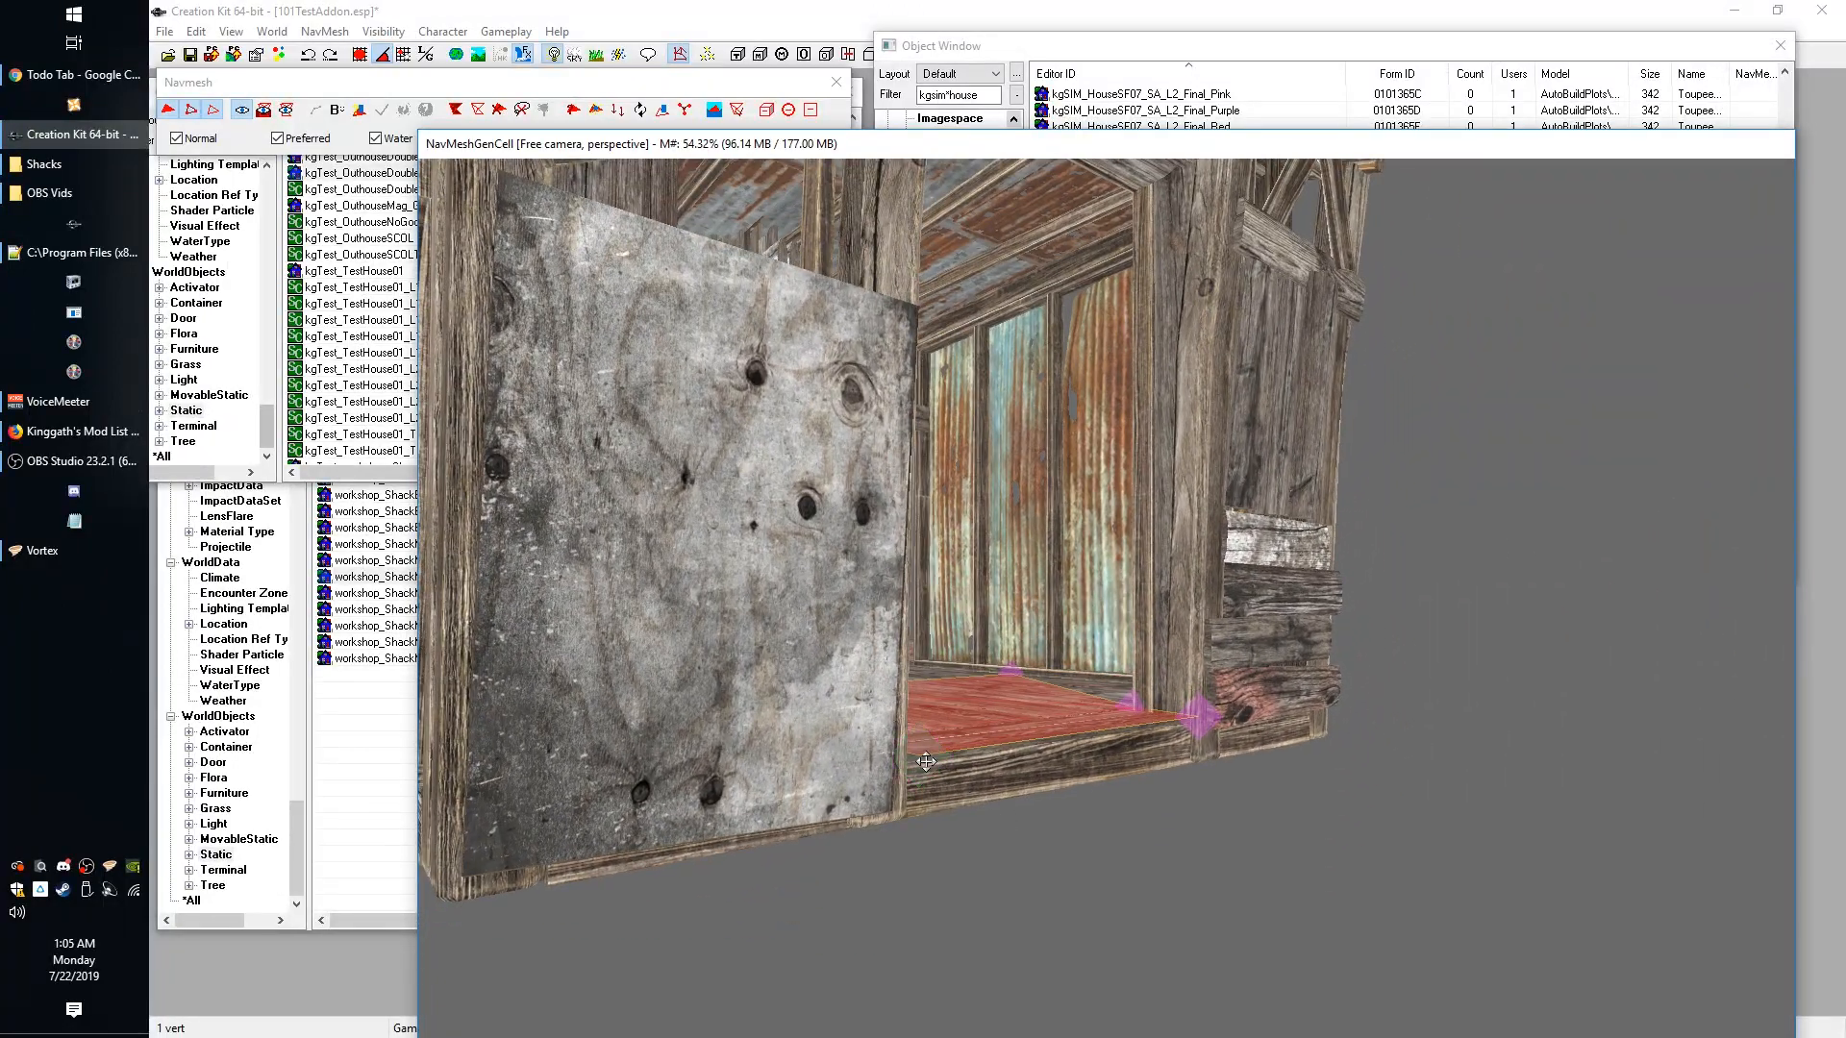
pyautogui.moveTo(926, 760)
pyautogui.mouseDown()
pyautogui.moveTo(908, 466)
pyautogui.moveTo(921, 762)
pyautogui.mouseUp()
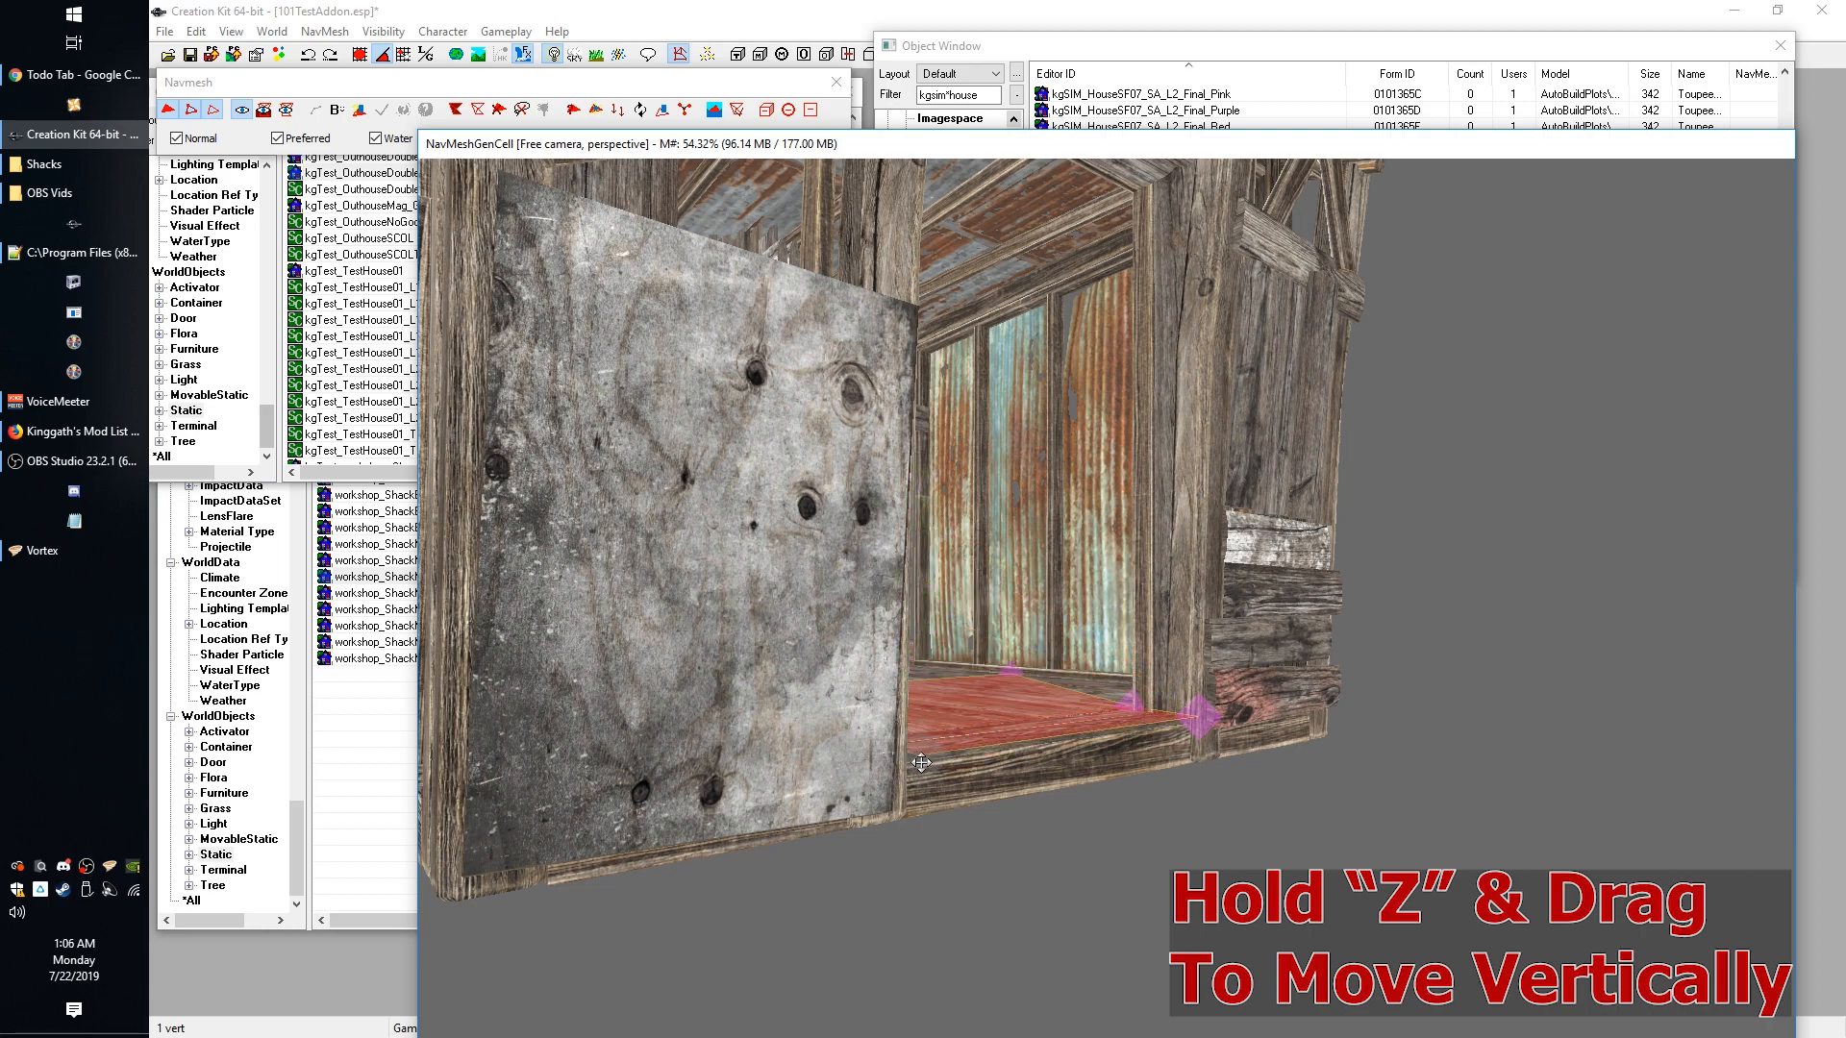
pyautogui.moveTo(920, 763); pyautogui.dragTo(1005, 817, button='middle')
pyautogui.moveTo(1200, 796); pyautogui.dragTo(1279, 584, button='middle')
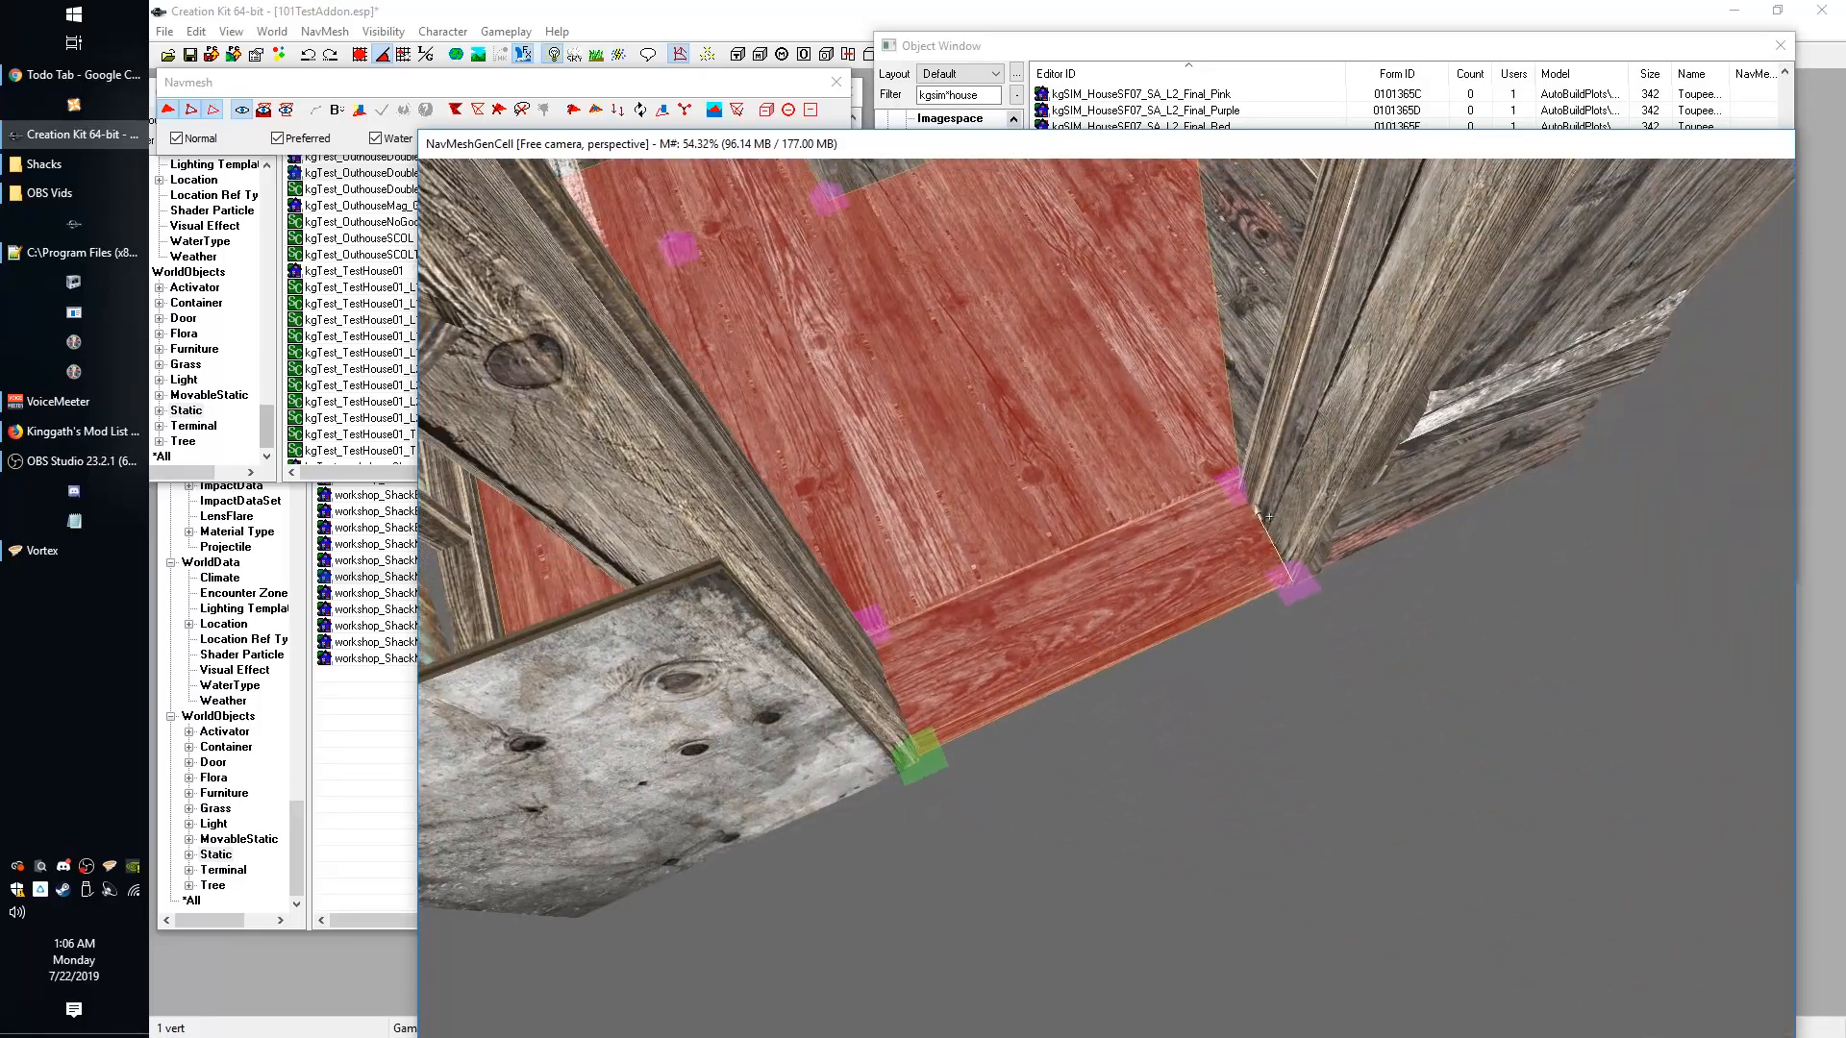
# Move the back corner vertex of the right-hand stall outward so the navmesh edge runs along the side wall.
pyautogui.click(1237, 479)
pyautogui.moveTo(1237, 479); pyautogui.dragTo(1557, 620, button='middle')
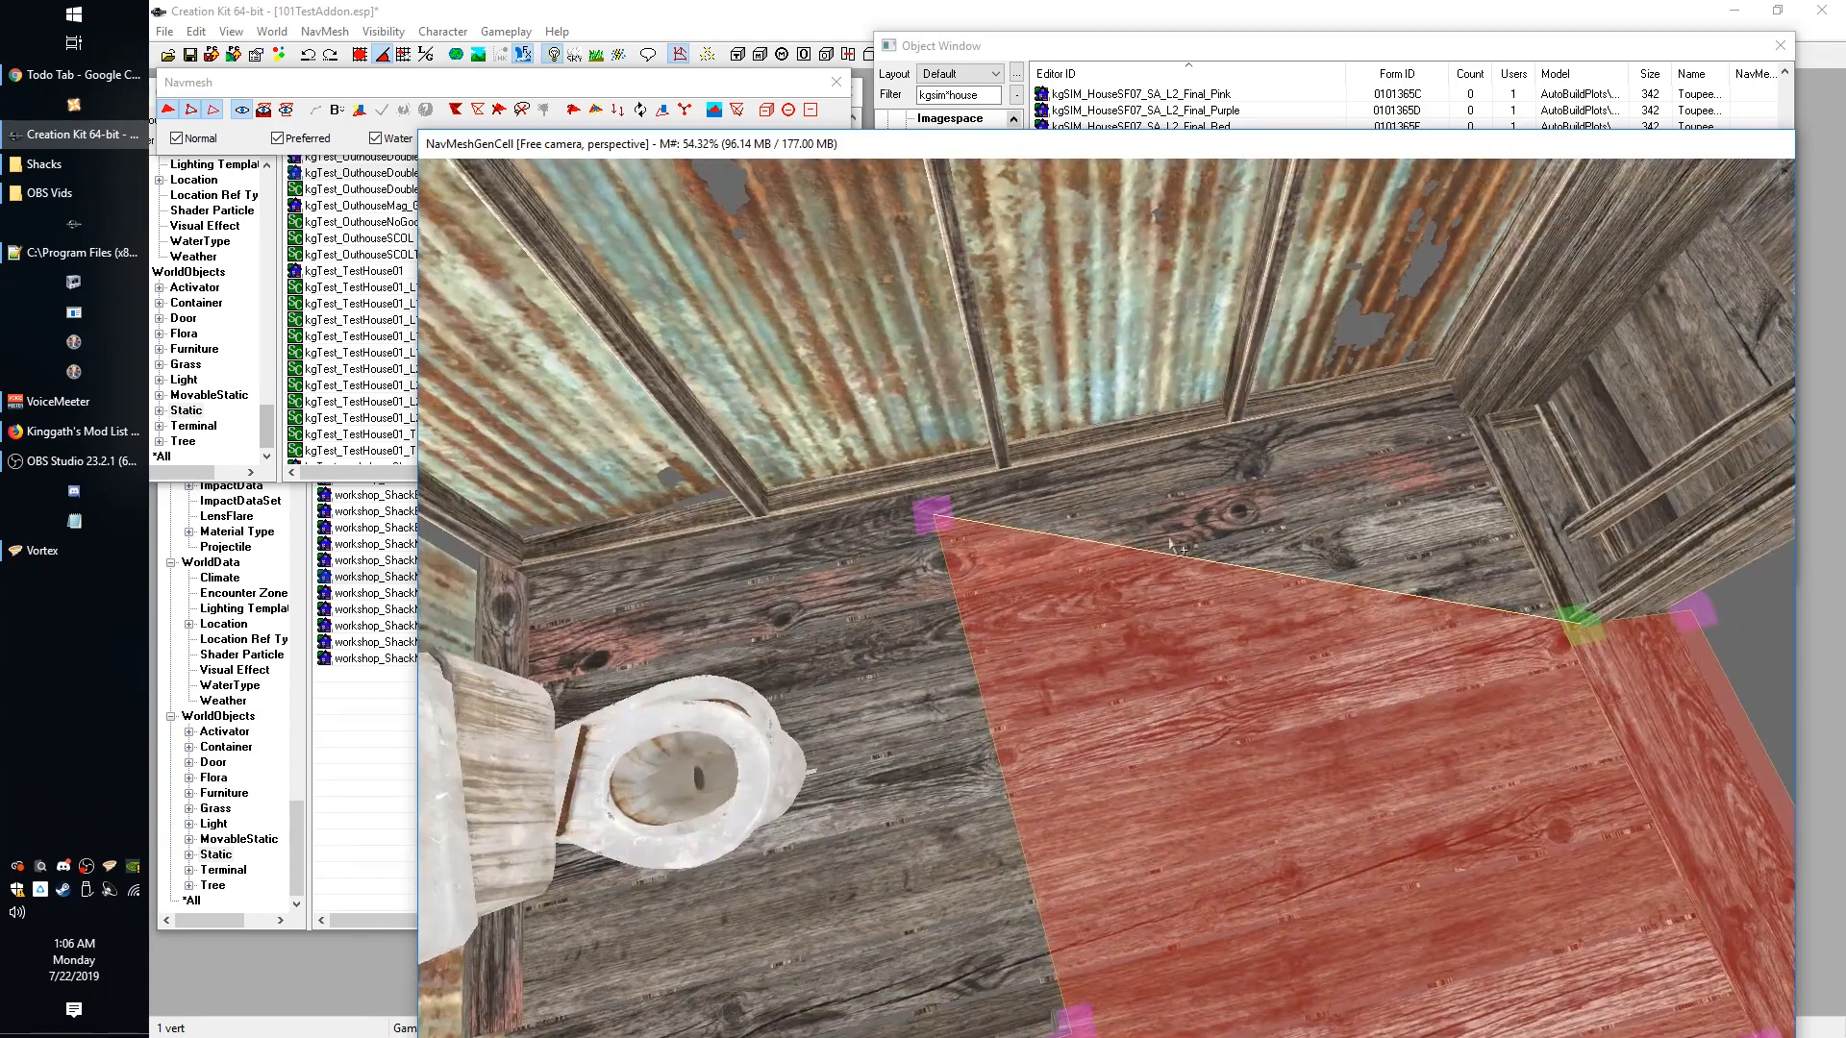
pyautogui.keyDown('ctrl'); pyautogui.rightClick(1451, 400); pyautogui.keyUp('ctrl')
pyautogui.moveTo(1451, 400); pyautogui.dragTo(1018, 540, button='middle')
pyautogui.scroll(5, 1212, 666)
pyautogui.click(992, 553)
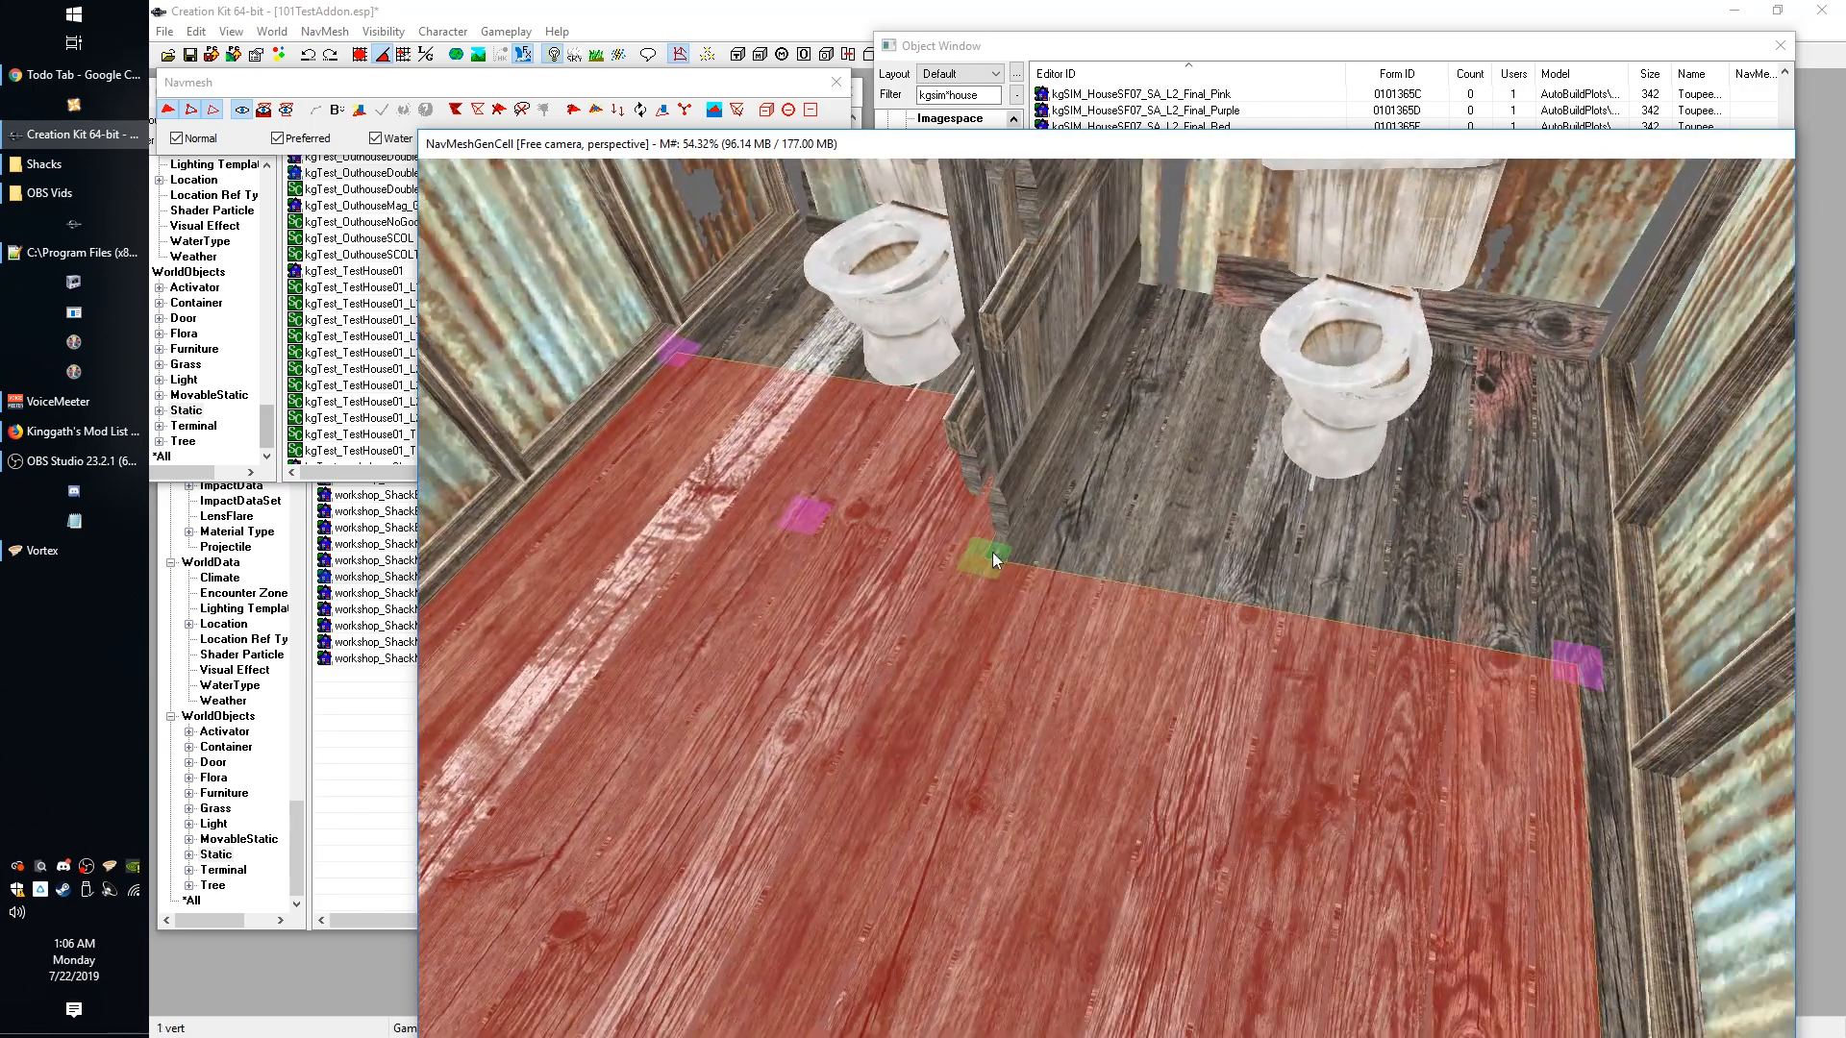
pyautogui.click(1564, 672)
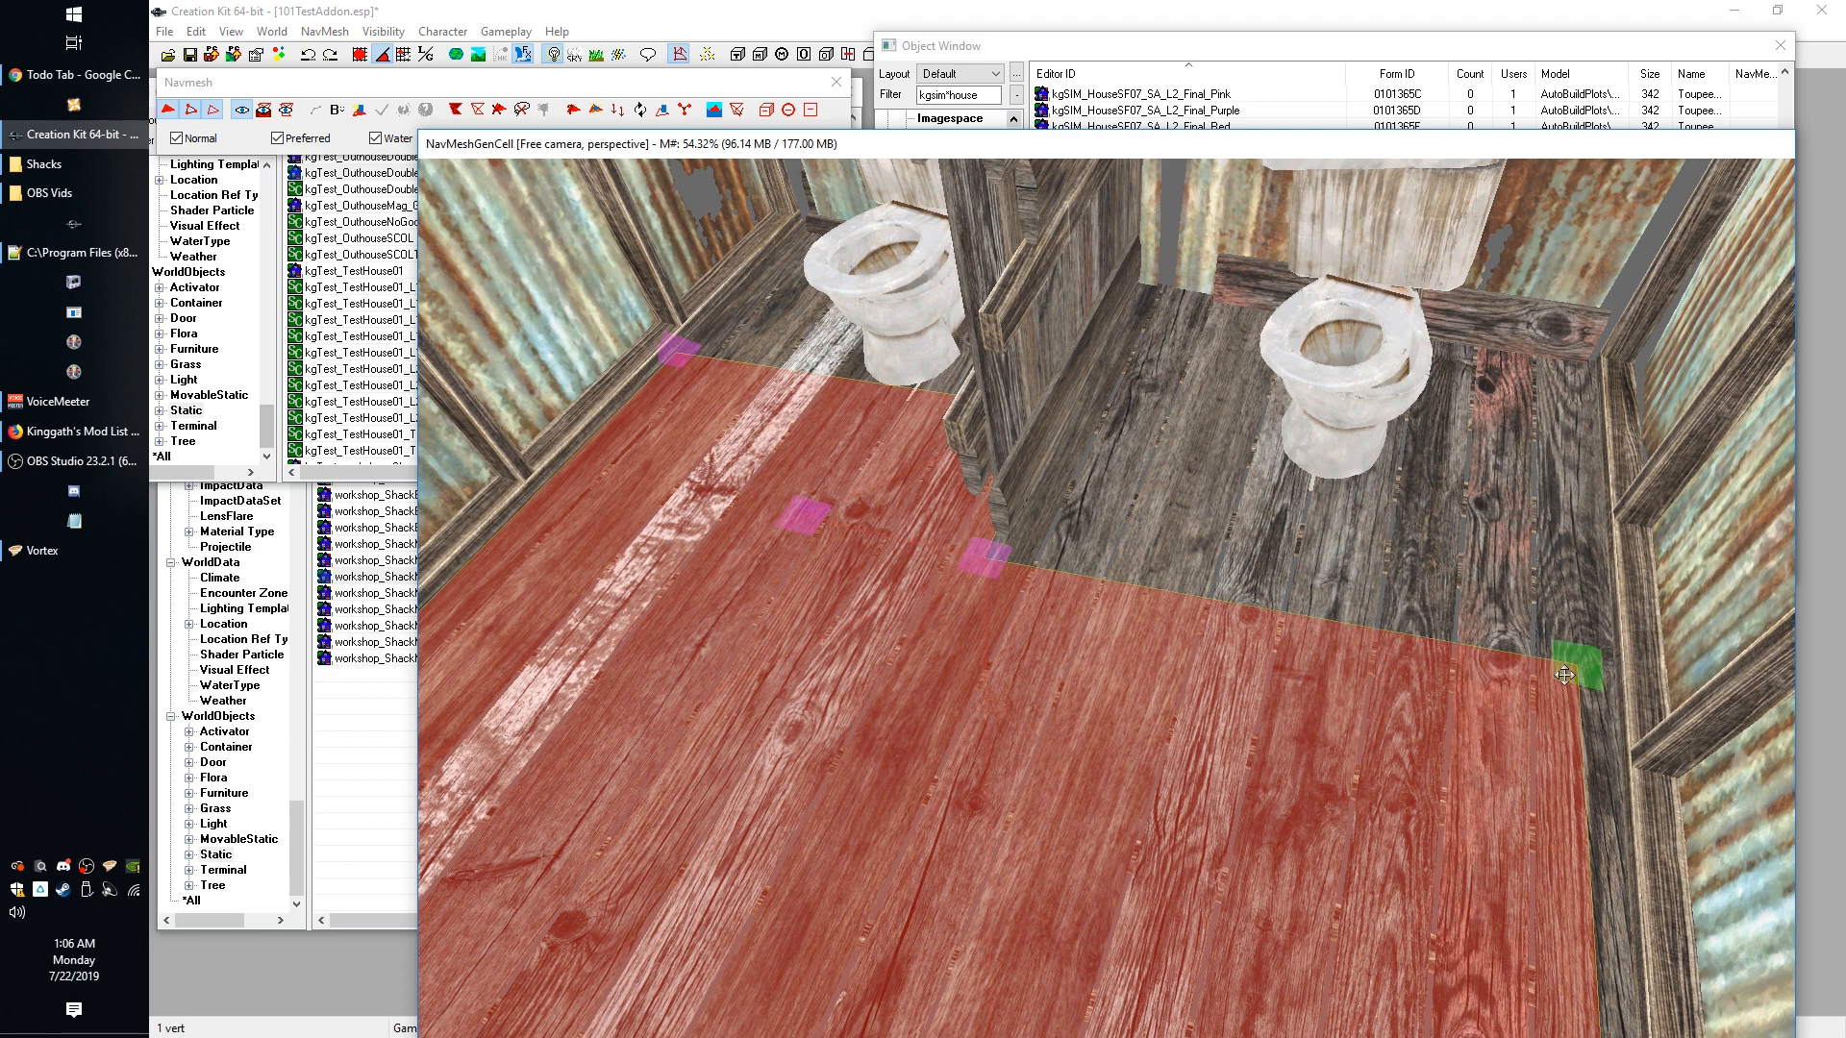
pyautogui.moveTo(1564, 675); pyautogui.dragTo(1614, 679)
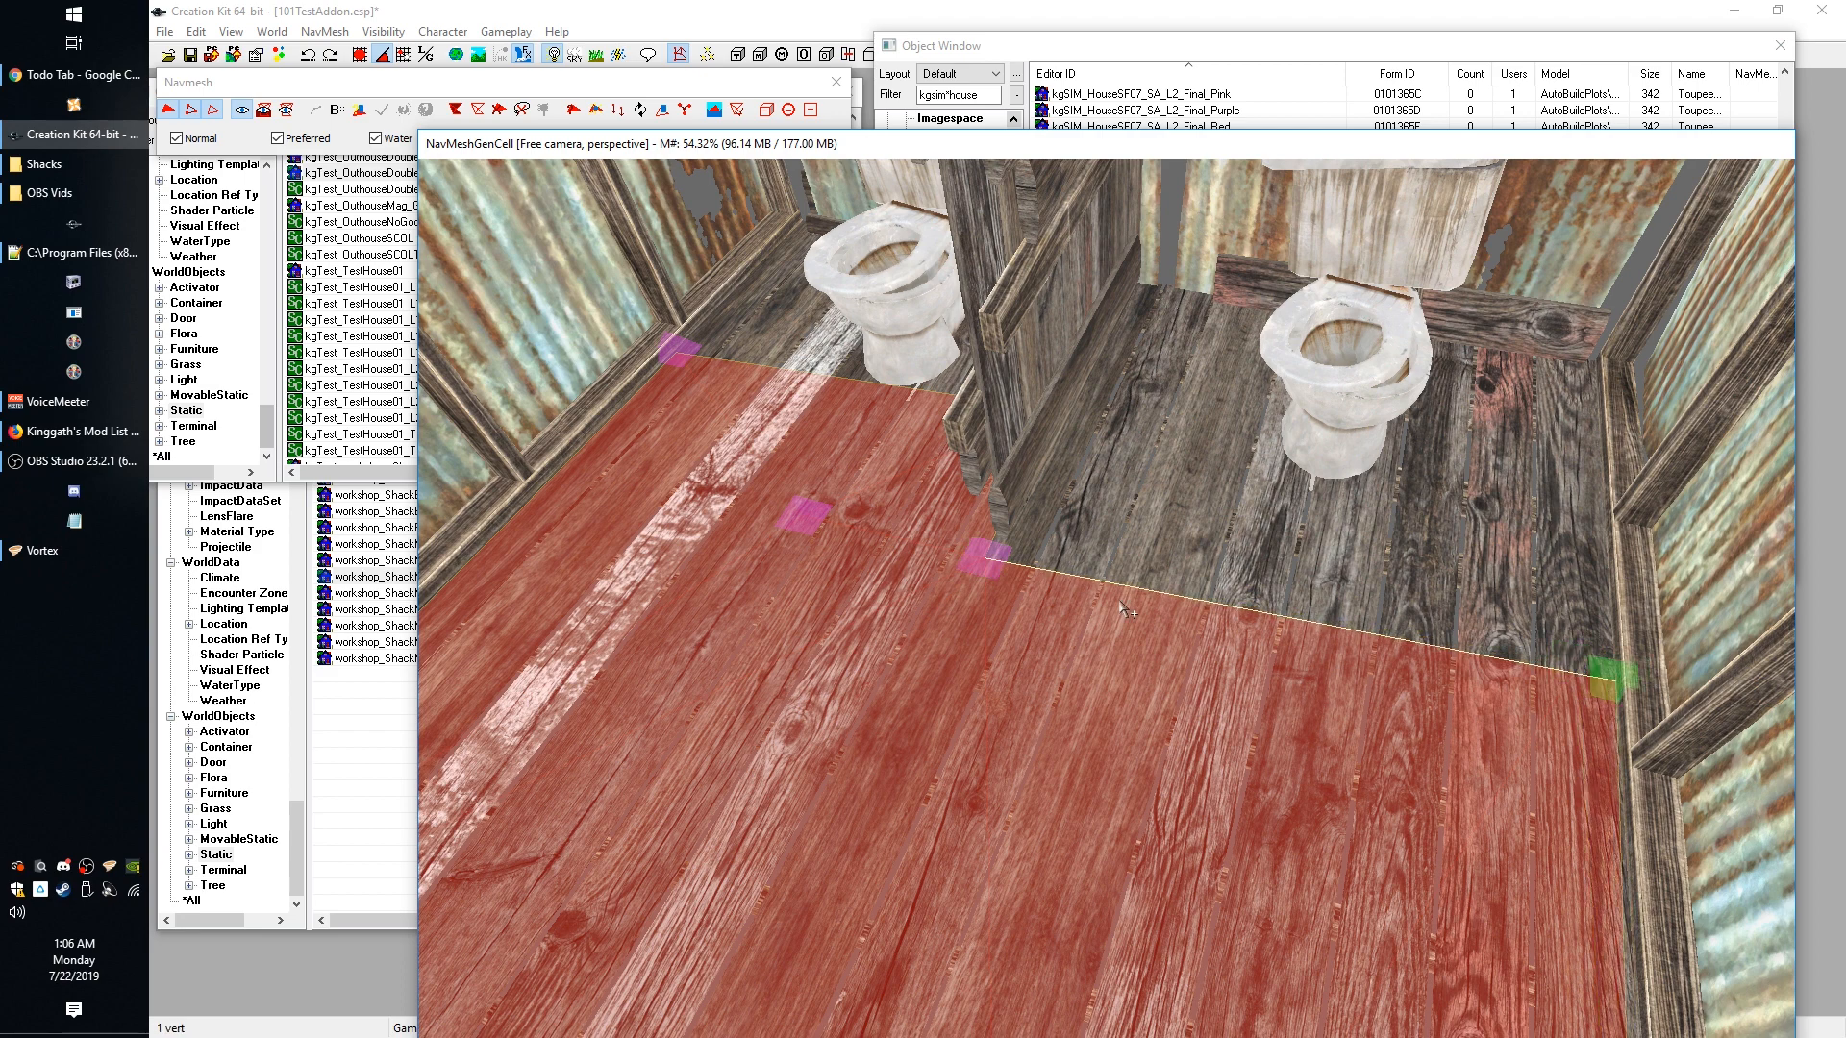
# Nudge the partition-end vertex and the vertex farther back along the partition so the navmesh edge follows the partition's left-hand face.
pyautogui.keyDown('ctrl'); pyautogui.click(985, 555); pyautogui.keyUp('ctrl')
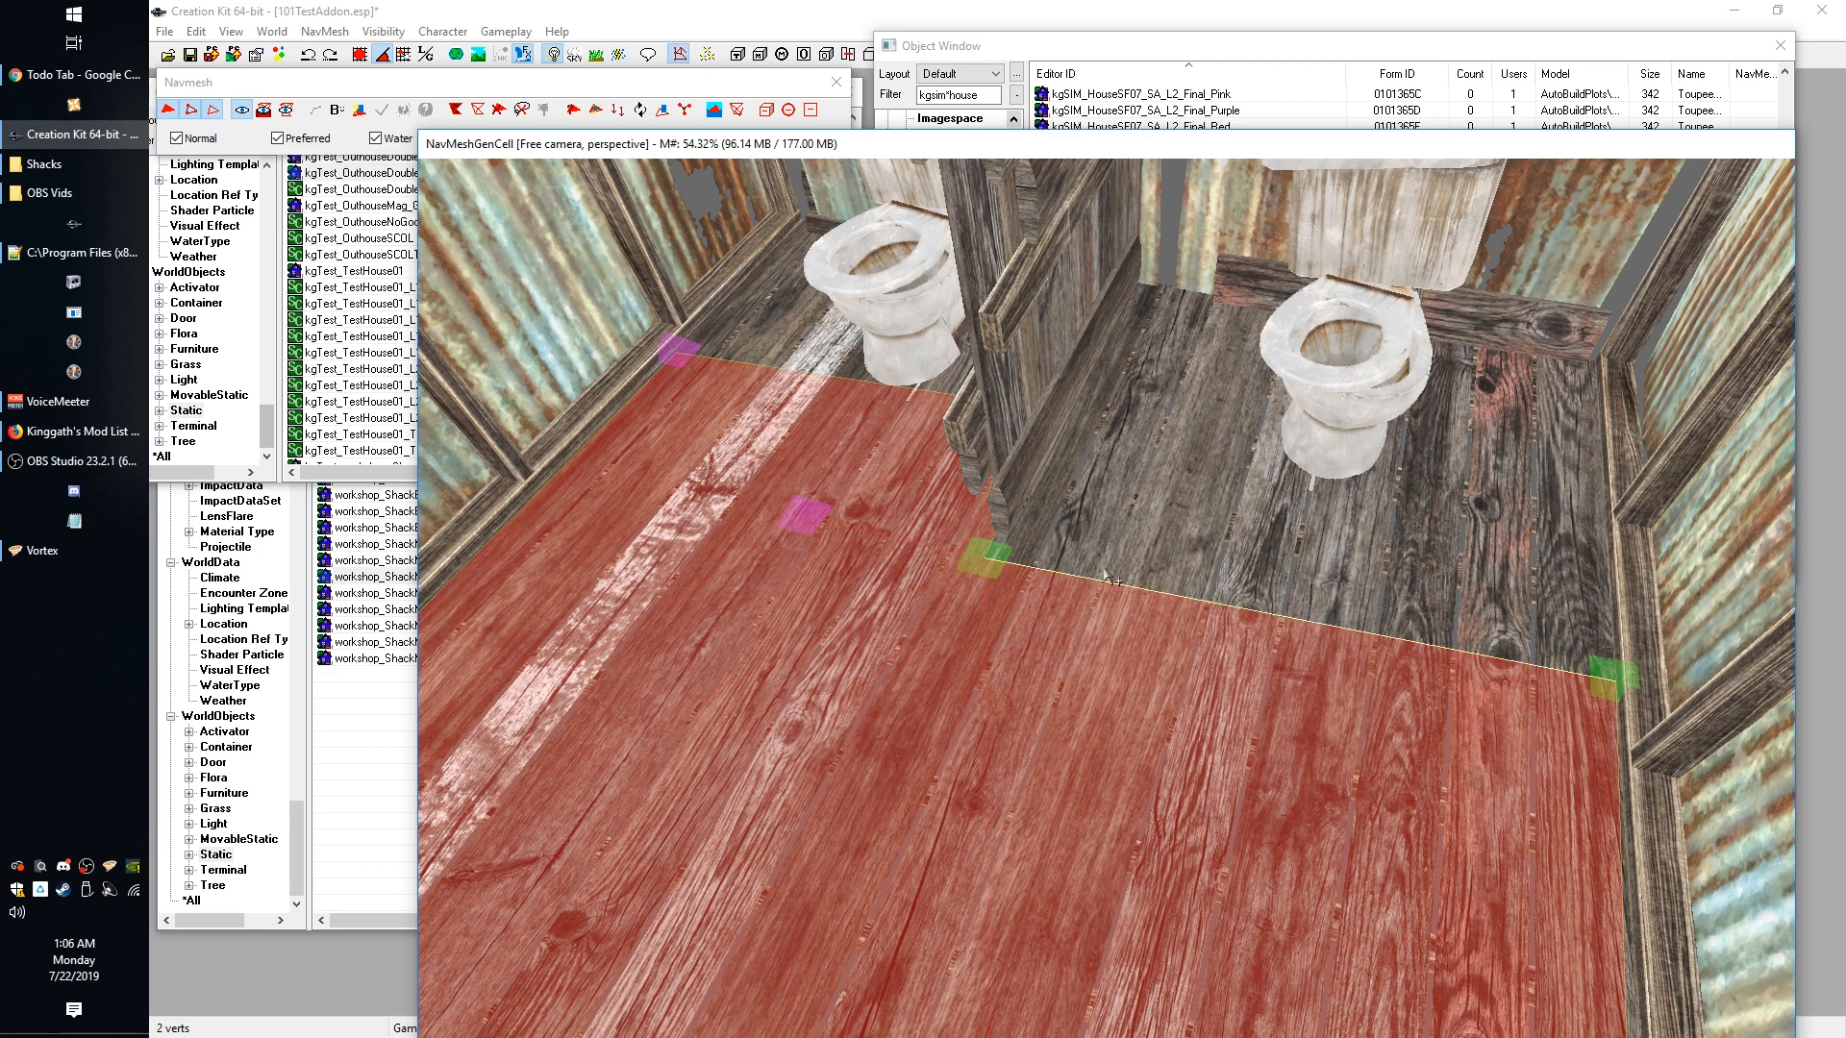
pyautogui.keyDown('shift'); pyautogui.moveTo(1109, 577); pyautogui.dragTo(1069, 520, button='middle'); pyautogui.keyUp('shift')
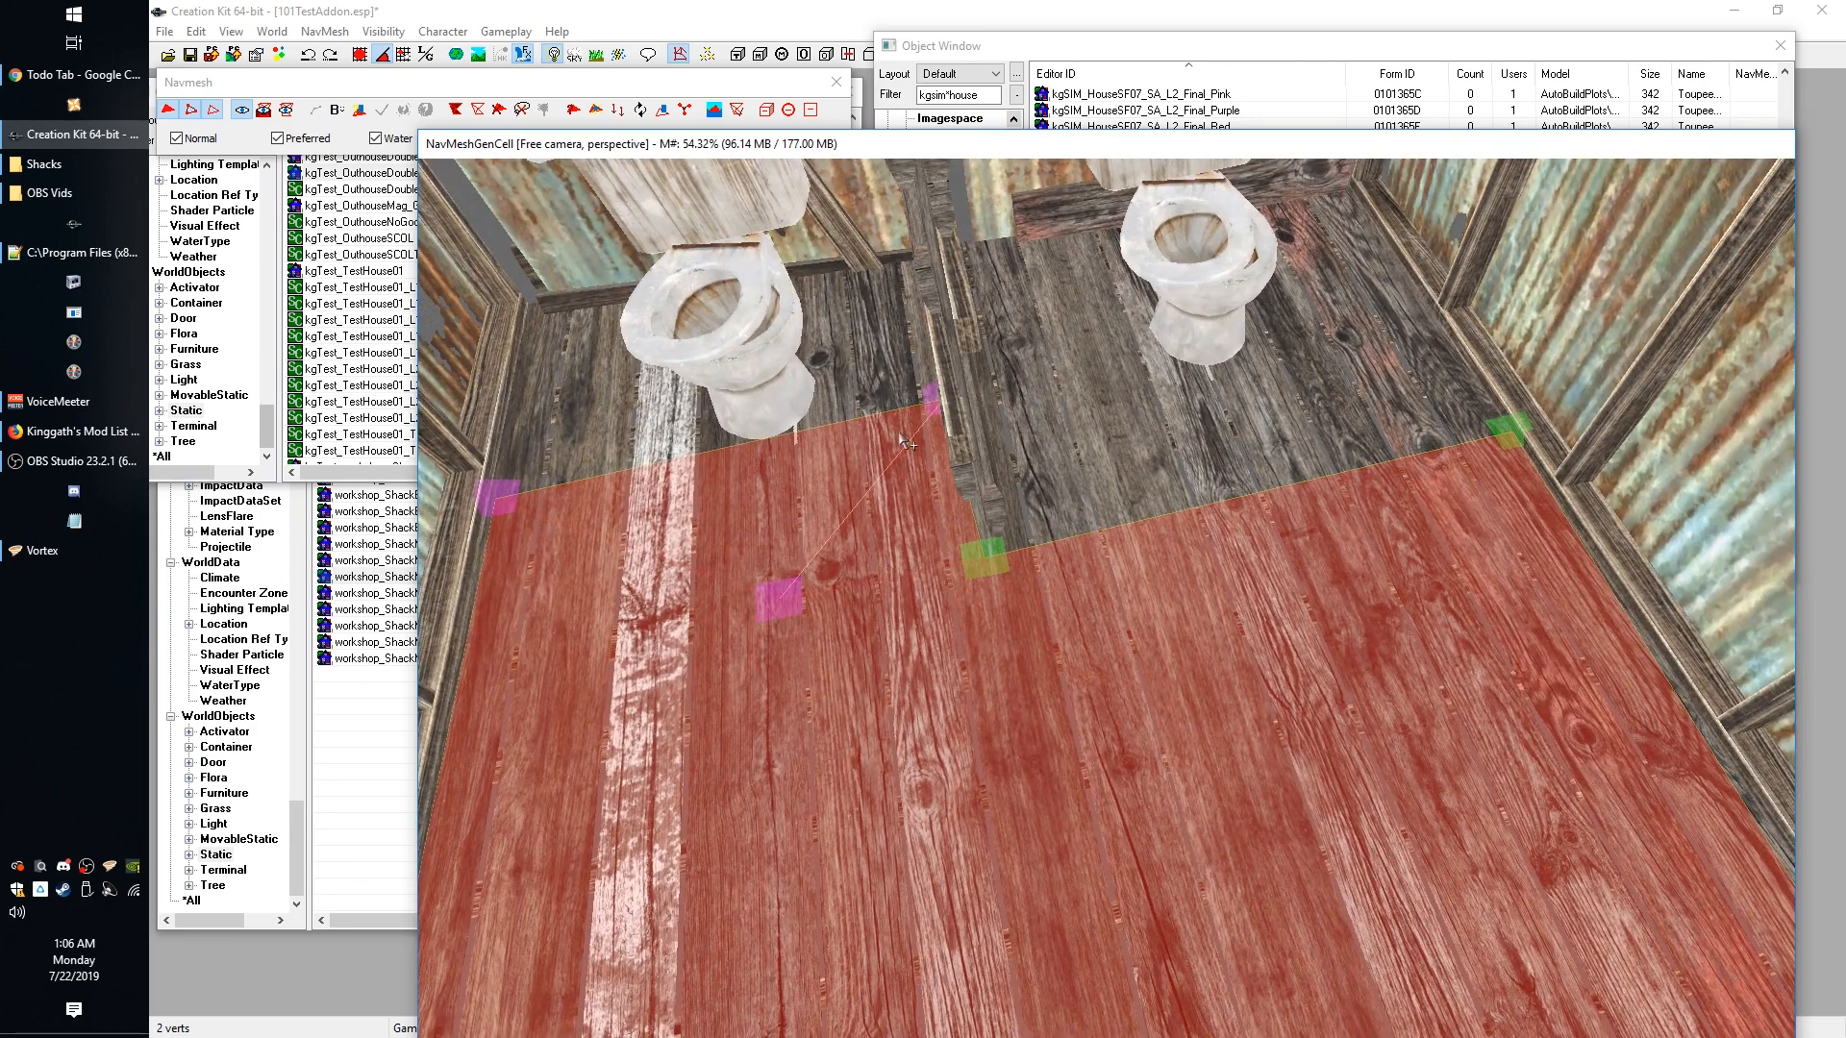
pyautogui.keyDown('shift'); pyautogui.moveTo(901, 438); pyautogui.dragTo(933, 423, button='middle'); pyautogui.keyUp('shift')
pyautogui.keyDown('shift'); pyautogui.moveTo(999, 546); pyautogui.dragTo(1086, 521, button='middle'); pyautogui.keyUp('shift')
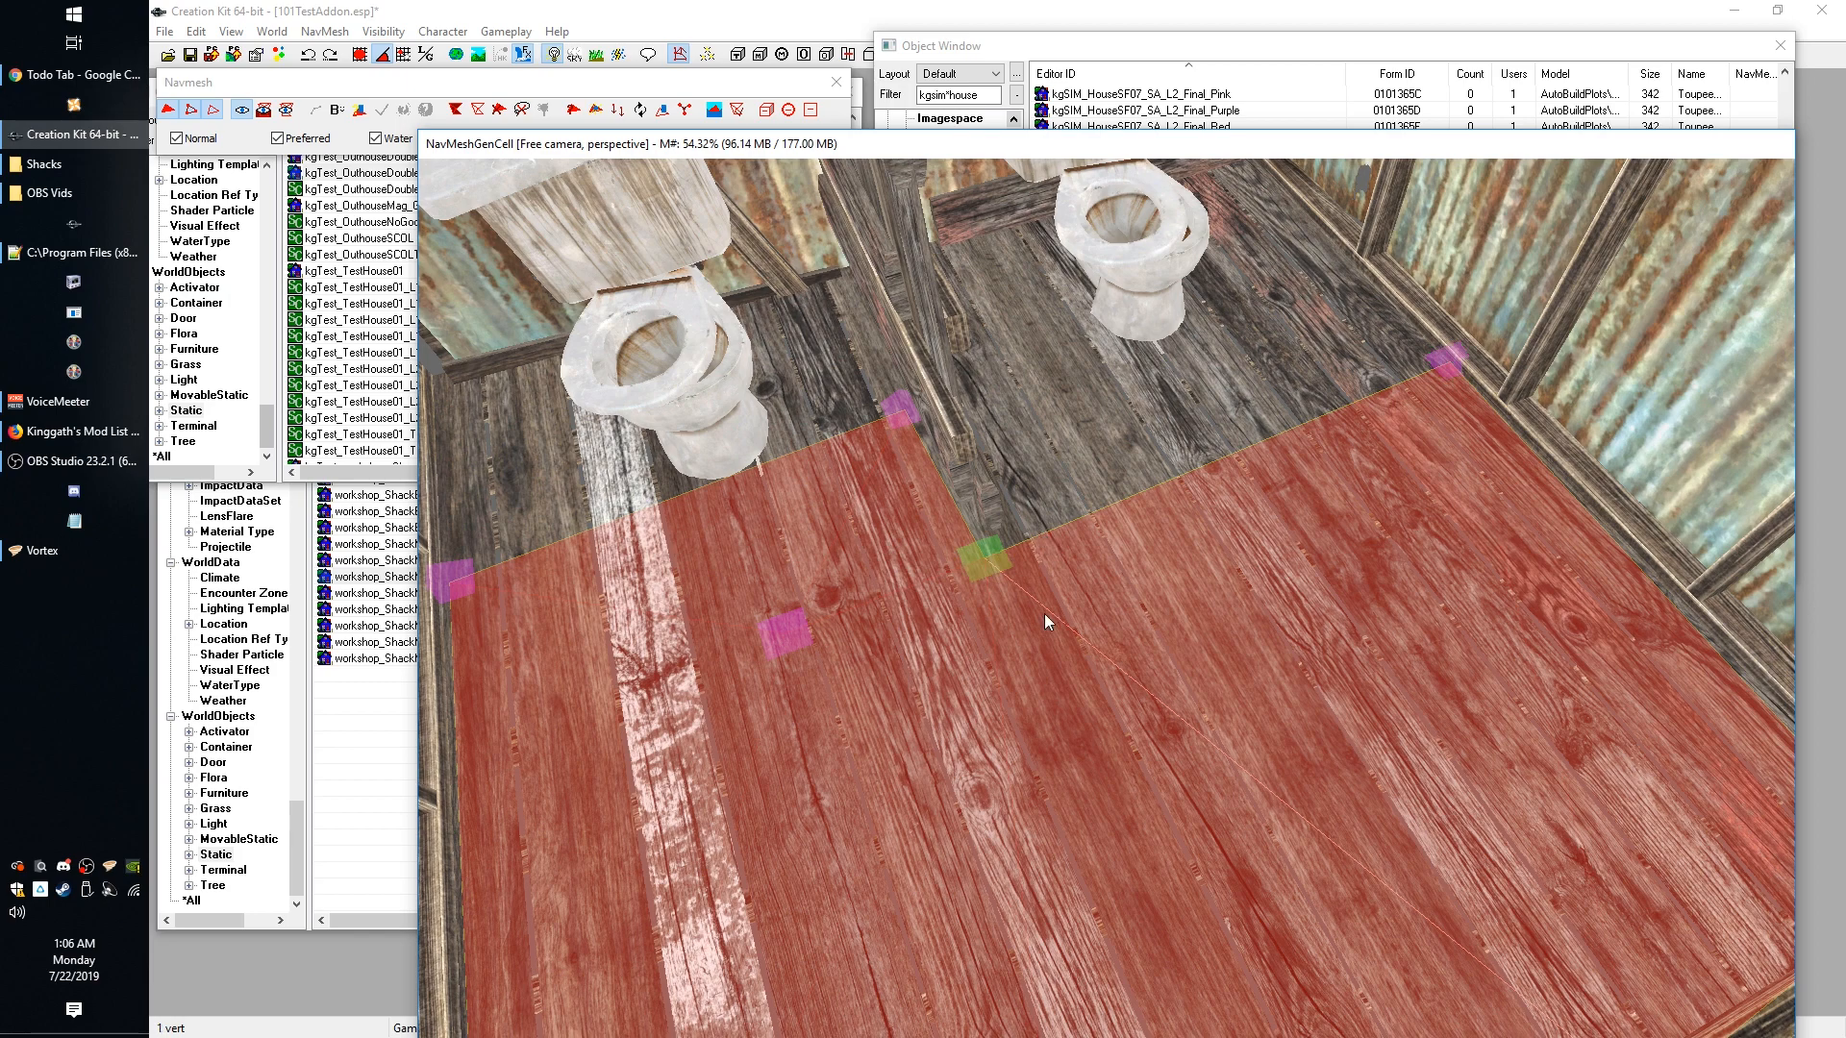
pyautogui.click(983, 563)
pyautogui.moveTo(984, 564); pyautogui.dragTo(984, 573)
pyautogui.moveTo(982, 573)
pyautogui.keyDown('shift'); pyautogui.mouseDown(button='middle')
pyautogui.moveTo(989, 456)
pyautogui.moveTo(1082, 604)
pyautogui.moveTo(998, 602)
pyautogui.mouseUp(button='middle'); pyautogui.keyUp('shift')
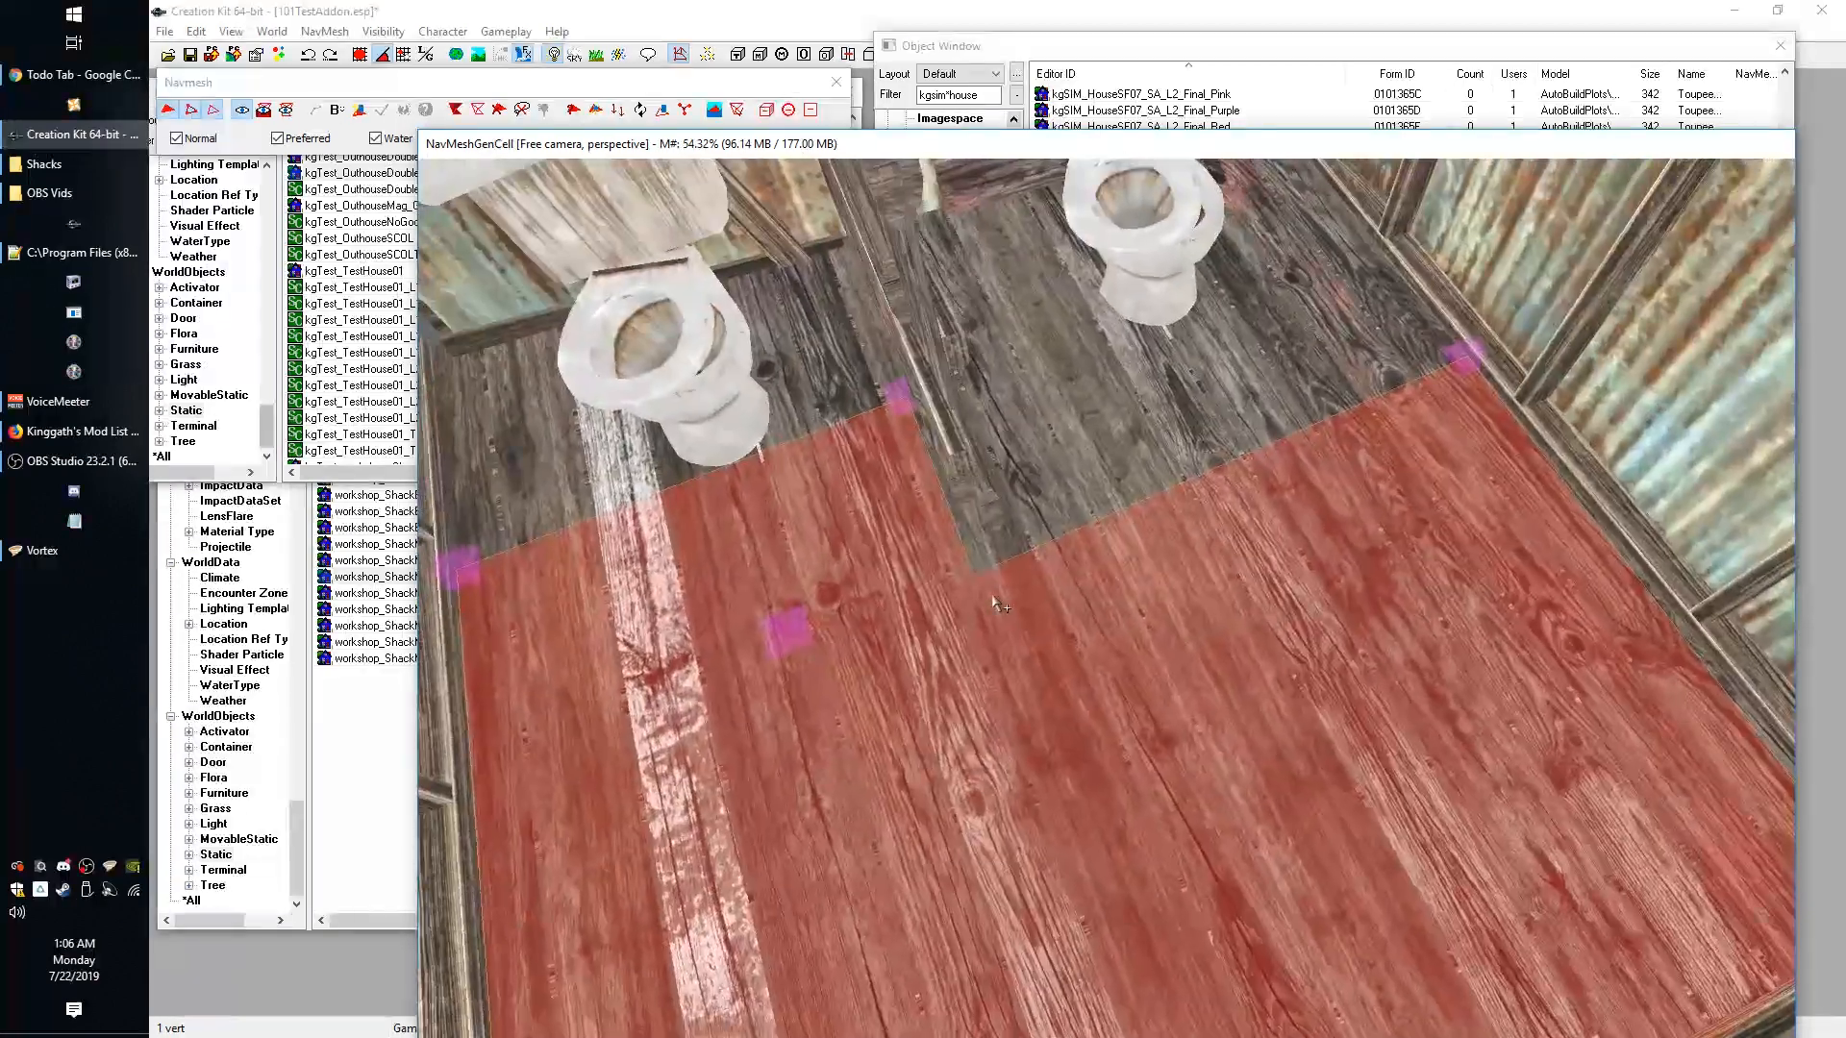
pyautogui.keyDown('shift'); pyautogui.moveTo(924, 386); pyautogui.dragTo(1050, 545, button='middle'); pyautogui.keyUp('shift')
pyautogui.keyDown('shift'); pyautogui.moveTo(1021, 483); pyautogui.dragTo(971, 566, button='middle'); pyautogui.keyUp('shift')
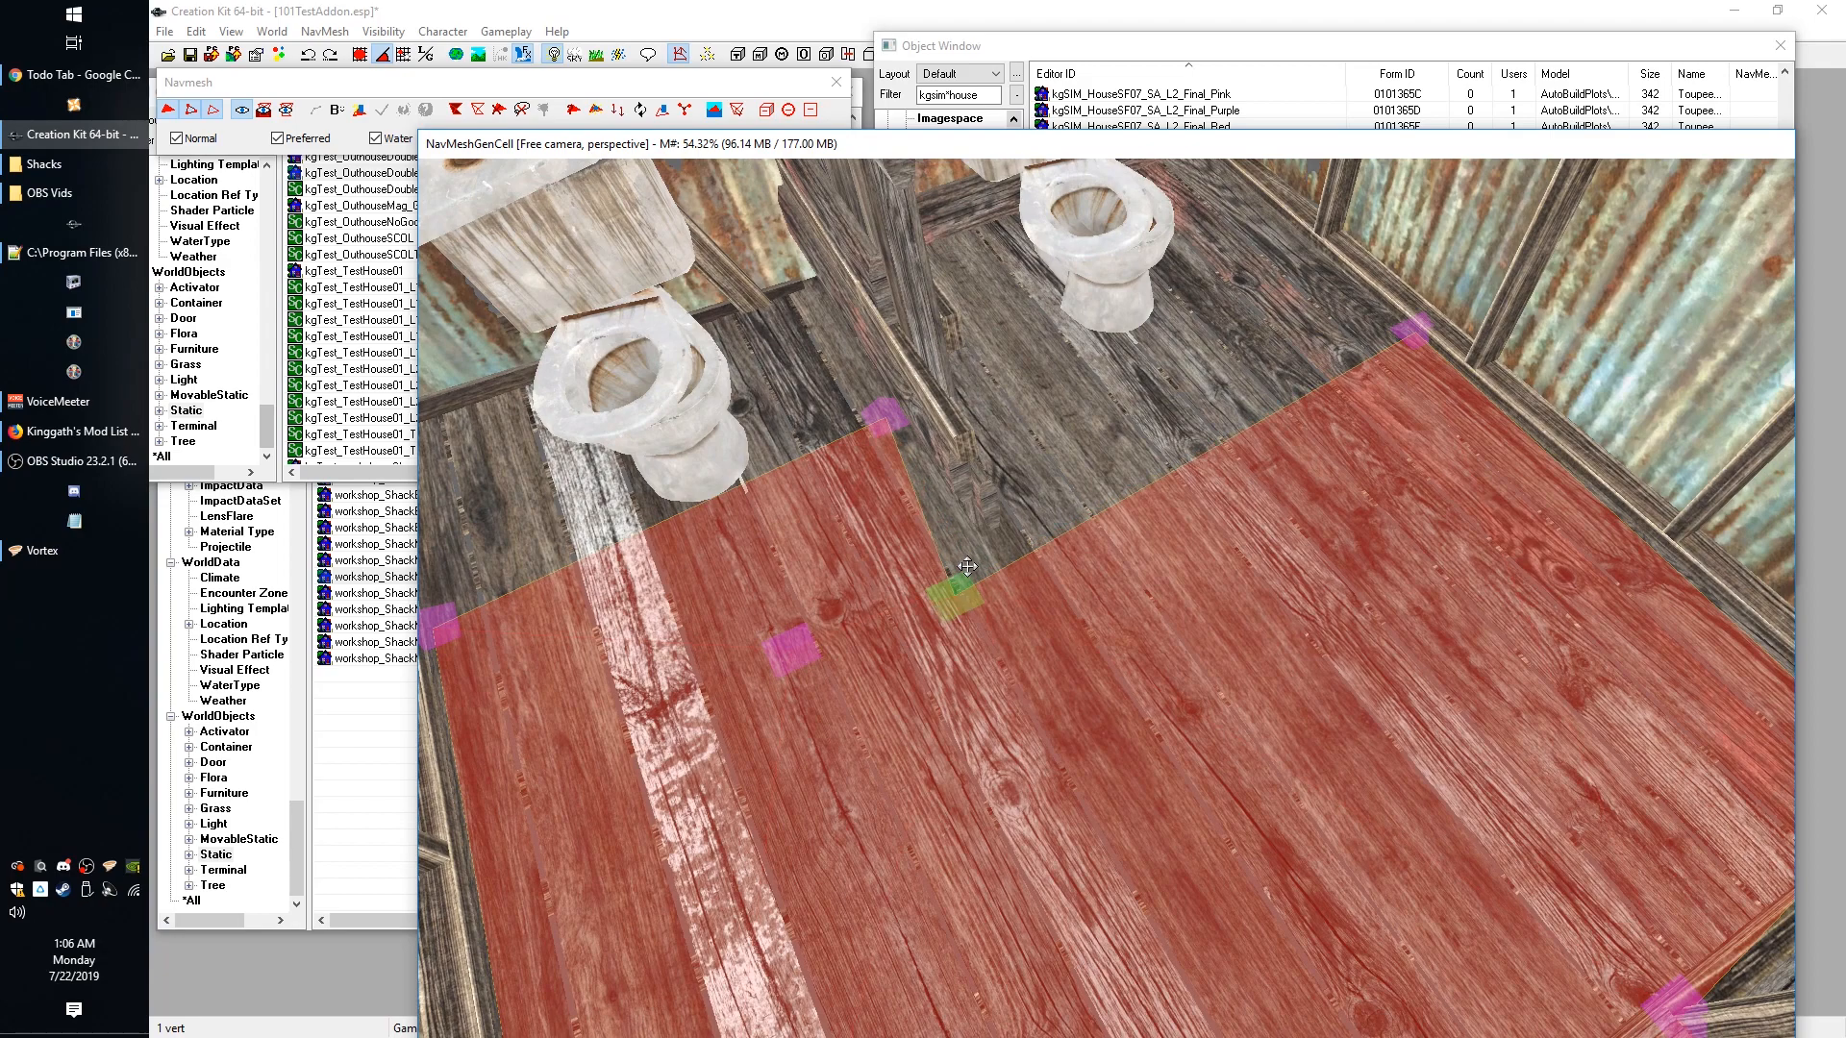
pyautogui.moveTo(971, 567); pyautogui.dragTo(971, 561)
pyautogui.moveTo(895, 440); pyautogui.dragTo(887, 428)
pyautogui.keyDown('shift'); pyautogui.moveTo(1082, 495); pyautogui.dragTo(1052, 504, button='middle'); pyautogui.keyUp('shift')
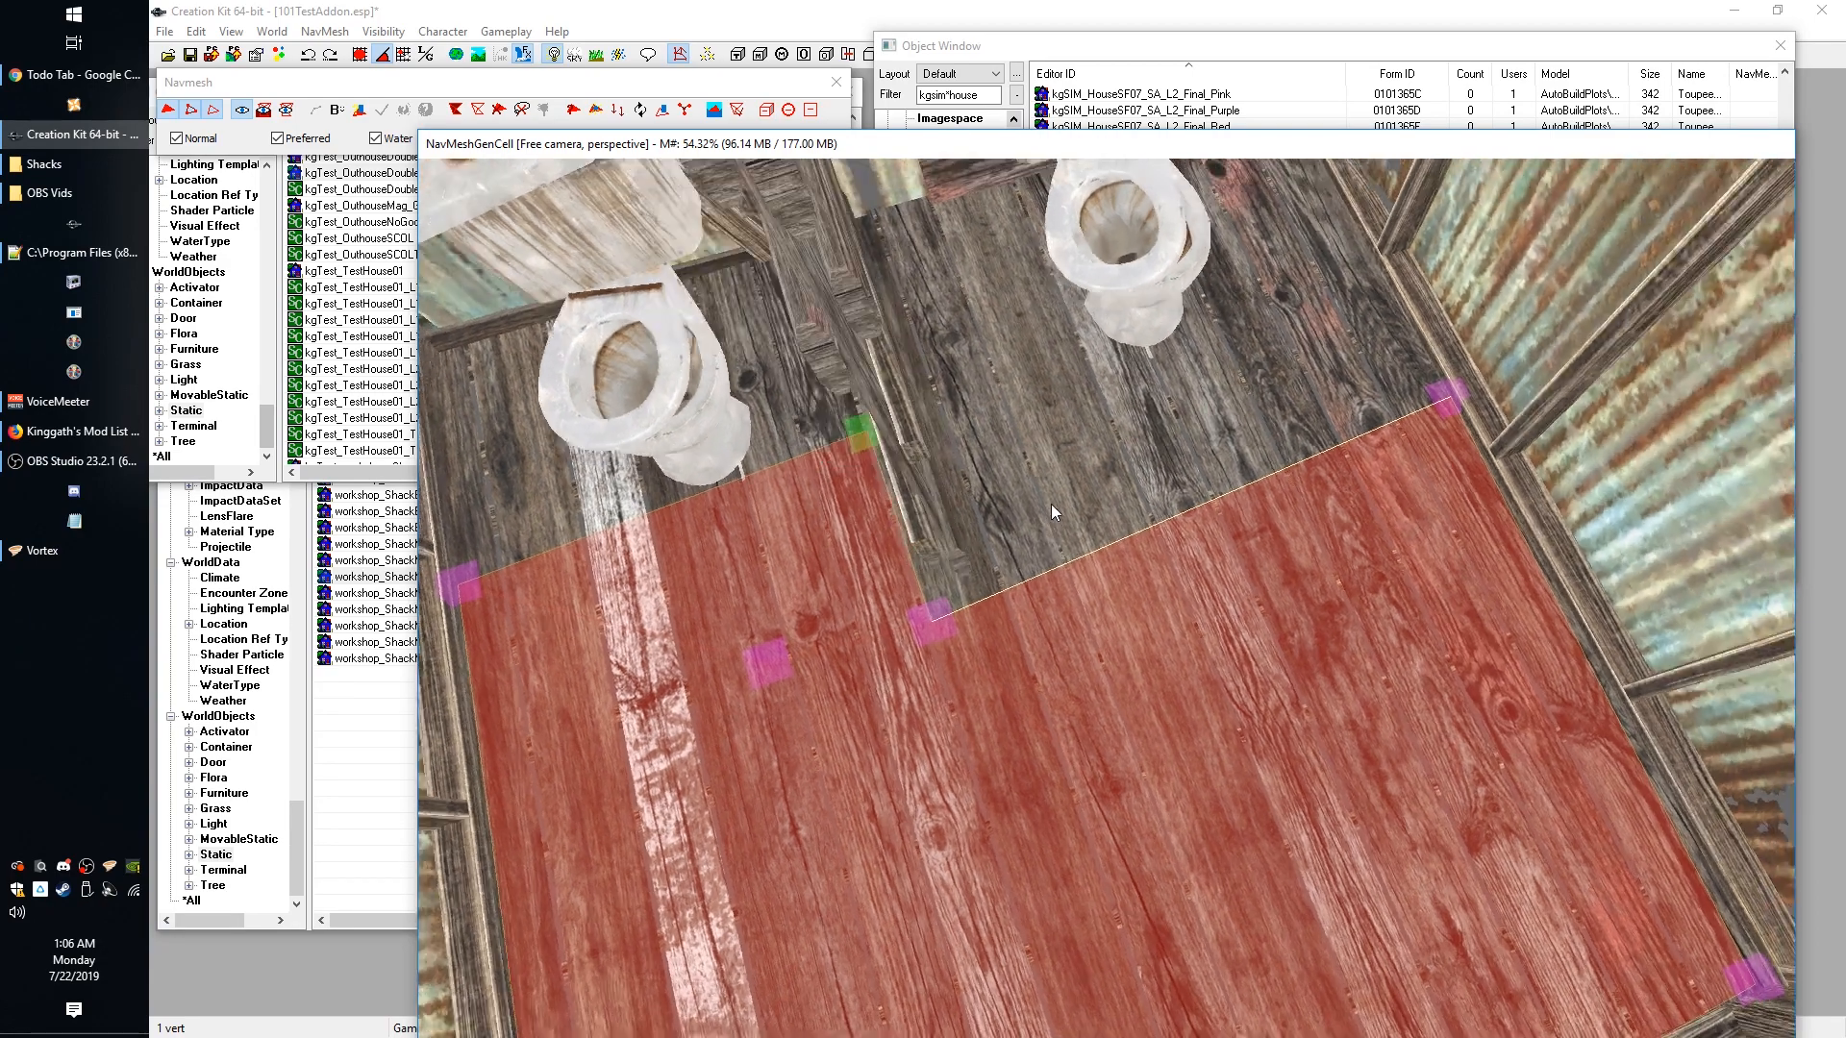
# Add a vertex at the other corner of the partition's end and move the side-wall vertex back toward the right-hand toilet.
pyautogui.keyDown('ctrl'); pyautogui.rightClick(1000, 594); pyautogui.keyUp('ctrl')
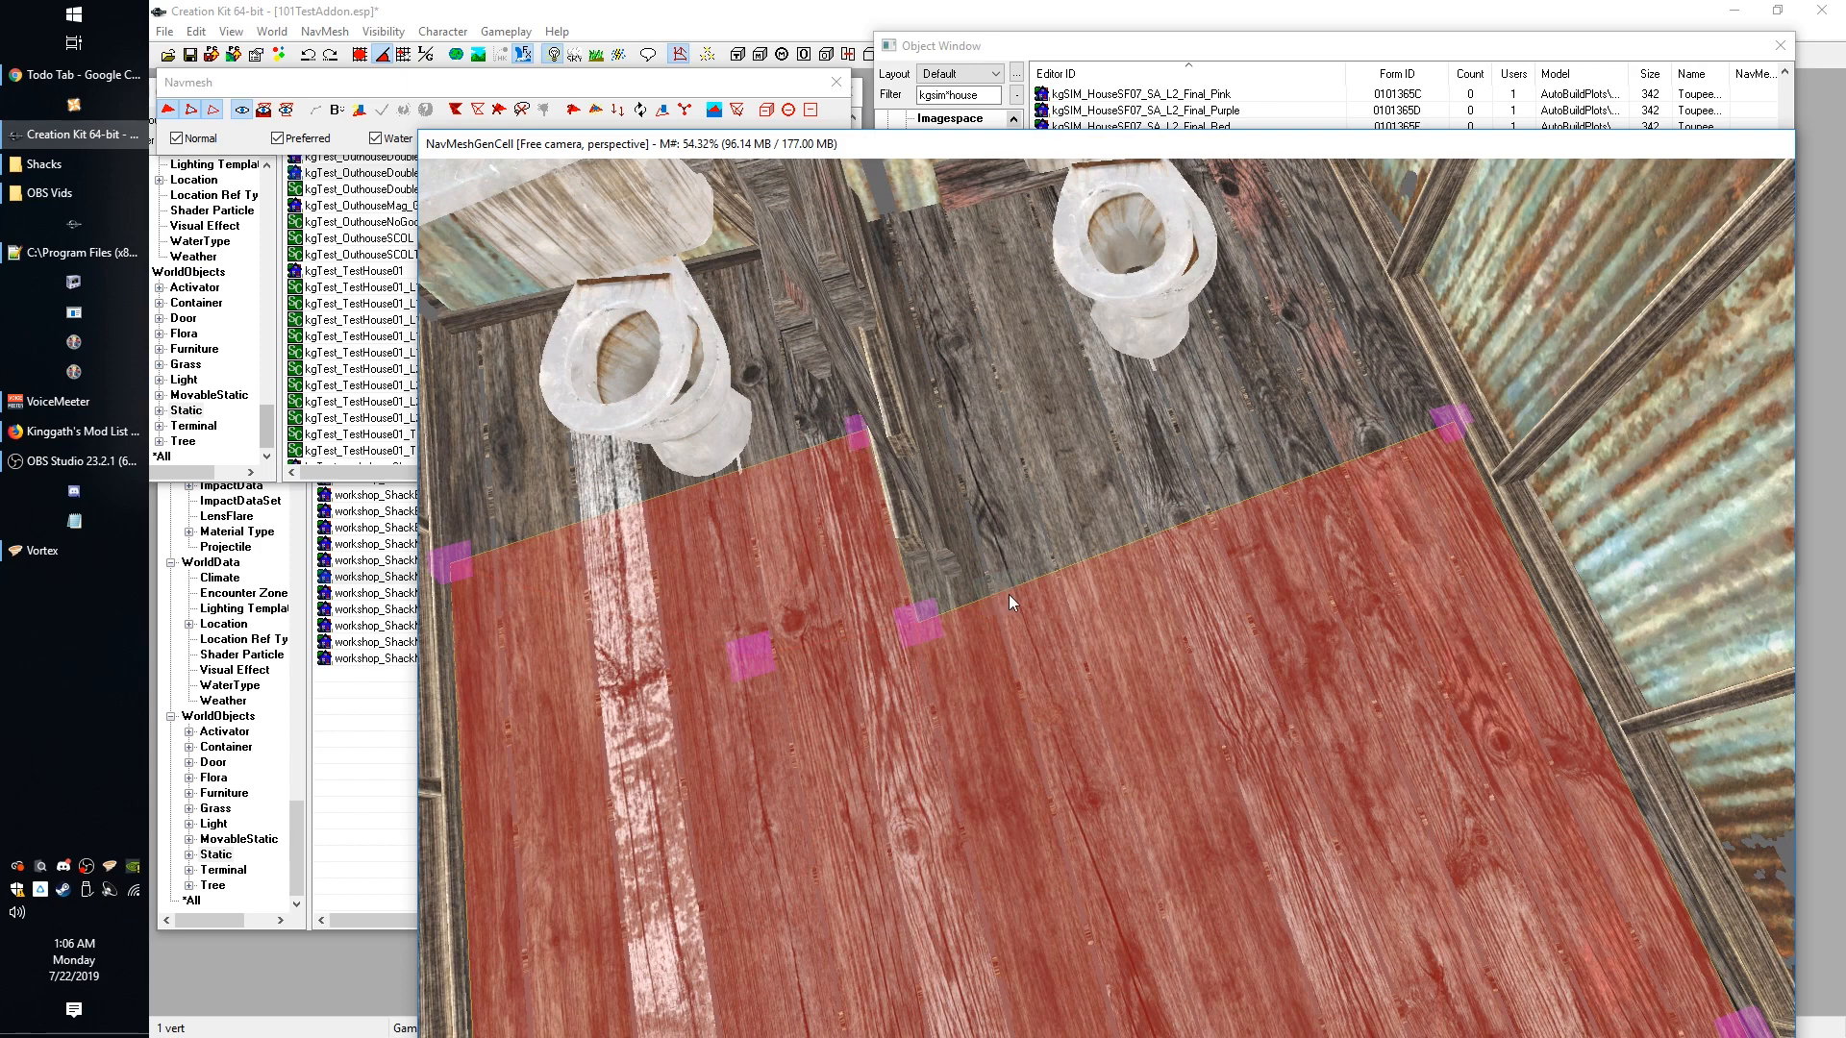
pyautogui.moveTo(1008, 594); pyautogui.dragTo(1014, 603)
pyautogui.click(1463, 418)
pyautogui.moveTo(1447, 417); pyautogui.dragTo(1435, 378)
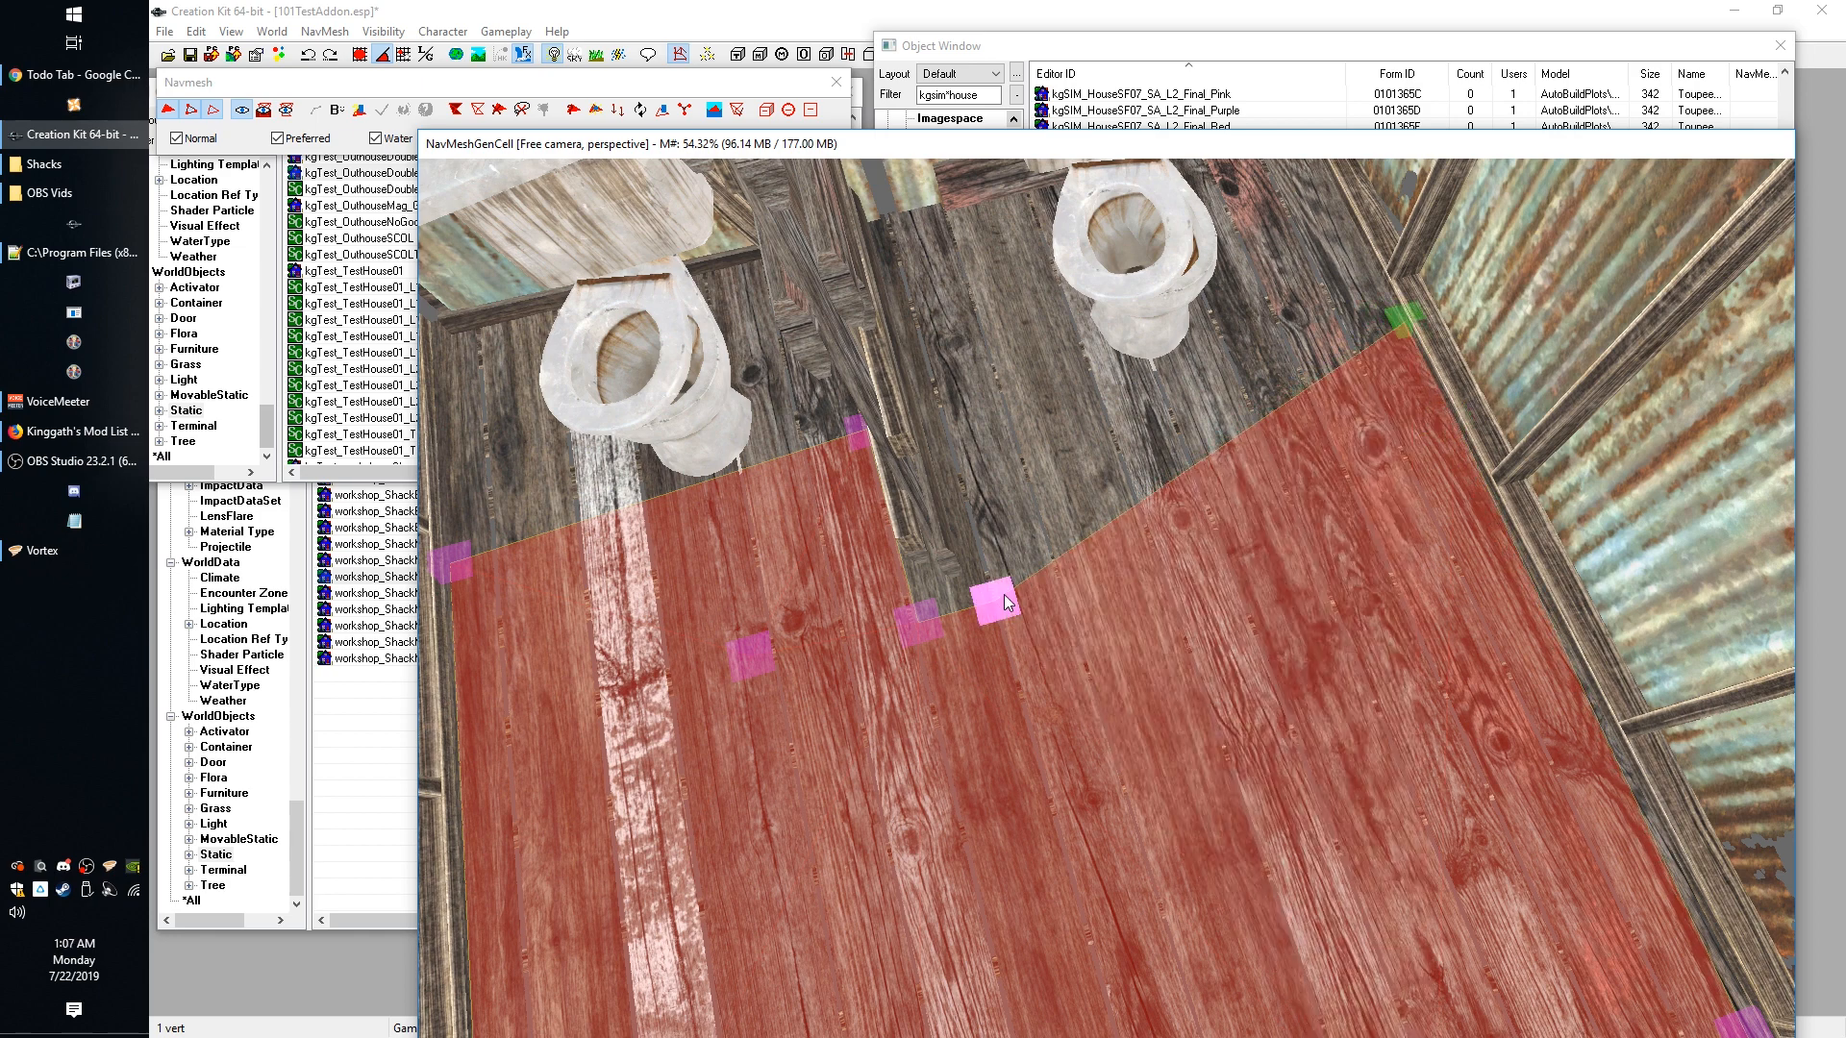
# Add a vertex on the partition's right-hand side level with the toilet front, extending the navmesh into that stall.
pyautogui.keyDown('ctrl'); pyautogui.click(995, 601); pyautogui.keyUp('ctrl')
pyautogui.keyDown('ctrl'); pyautogui.rightClick(954, 423); pyautogui.keyUp('ctrl')
pyautogui.keyDown('shift'); pyautogui.moveTo(1168, 538); pyautogui.dragTo(1134, 499, button='middle'); pyautogui.keyUp('shift')
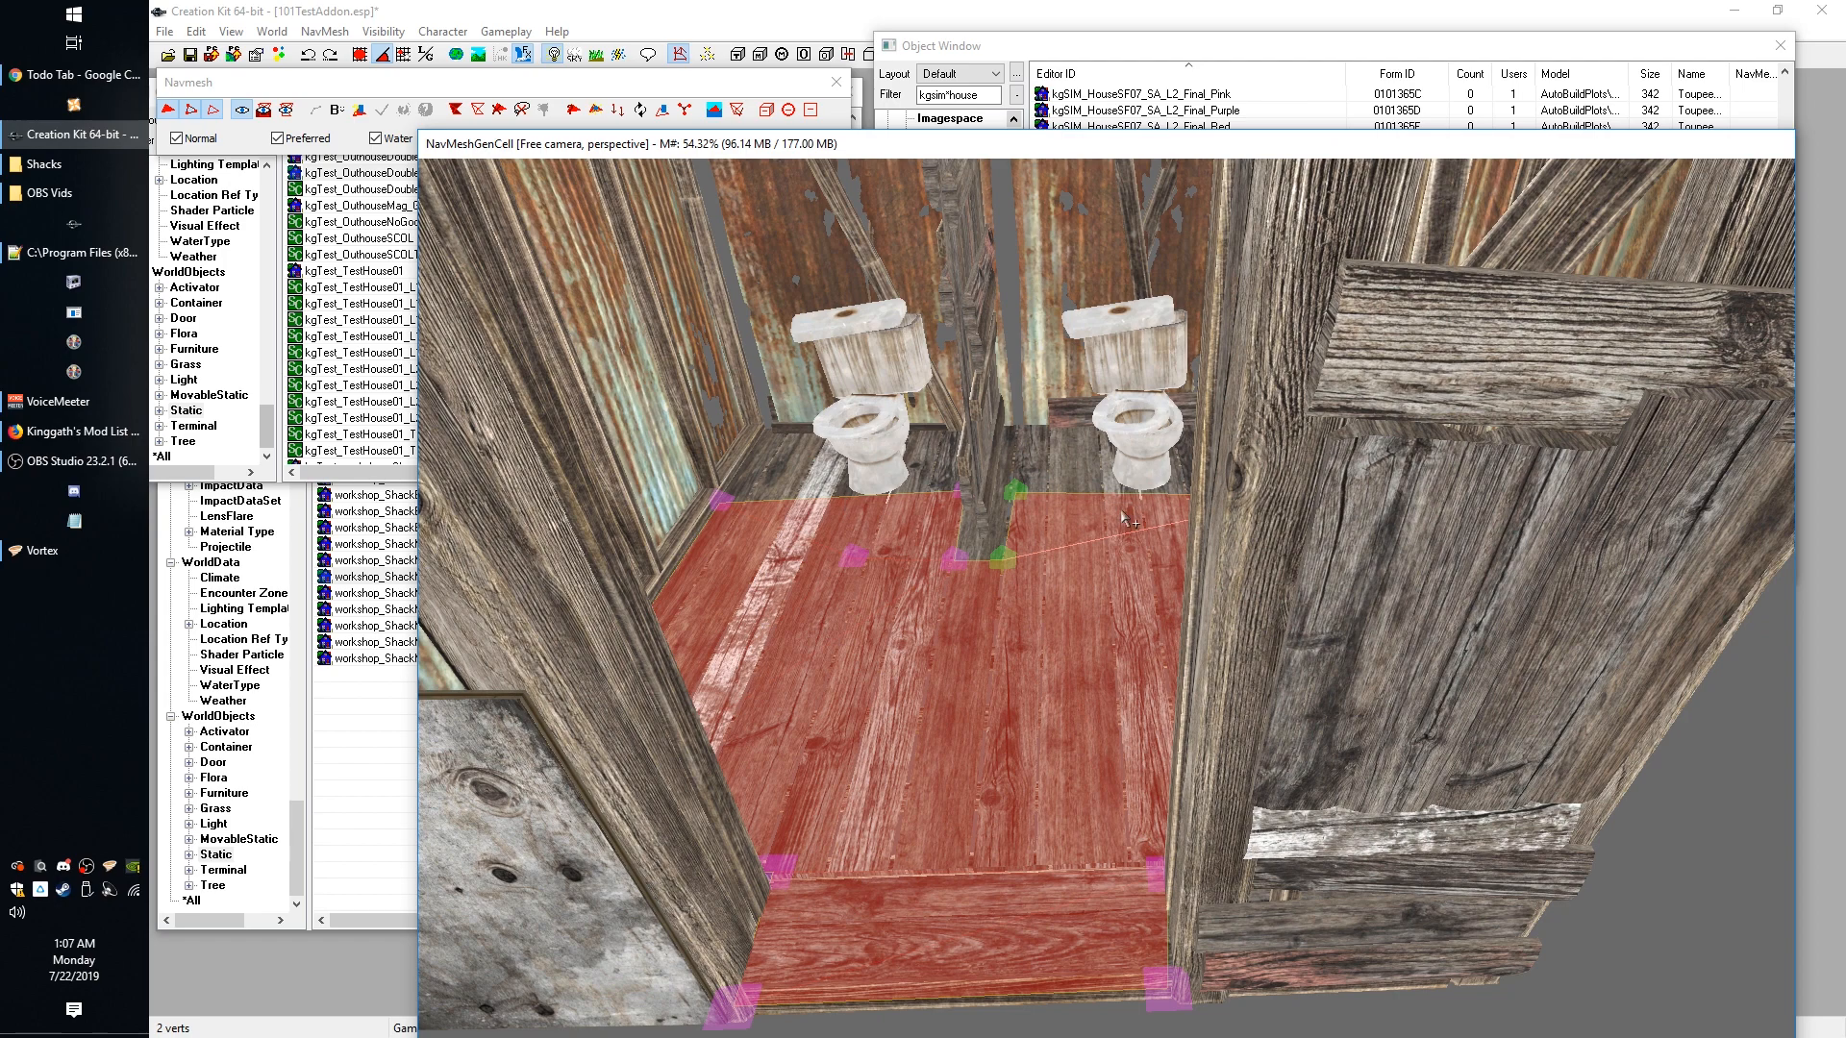
pyautogui.keyDown('shift'); pyautogui.moveTo(1174, 492); pyautogui.dragTo(1151, 477, button='middle'); pyautogui.keyUp('shift')
pyautogui.scroll(5, 1150, 478)
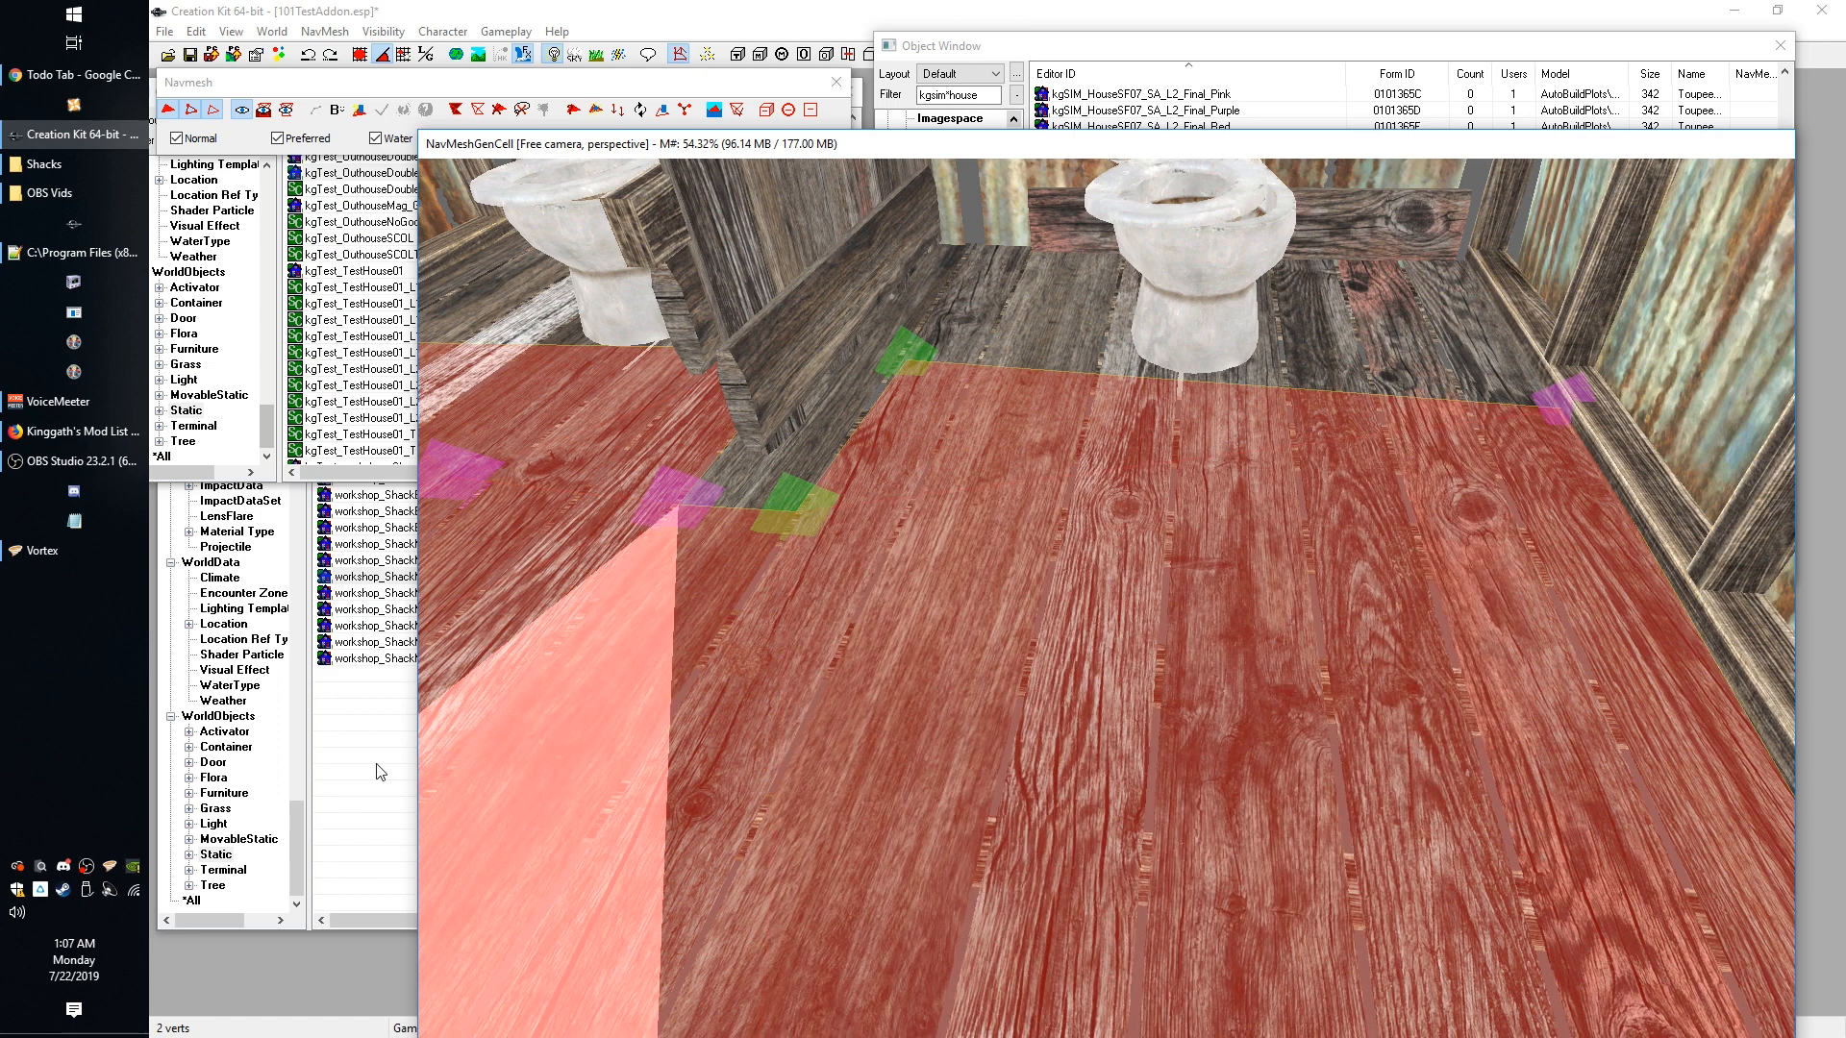
# Filter the furniture objects by outhouse and open kgTest_OuthouseBar to examine its interaction marker, comparing it with the stalls' navmesh.
pyautogui.click(232, 796)
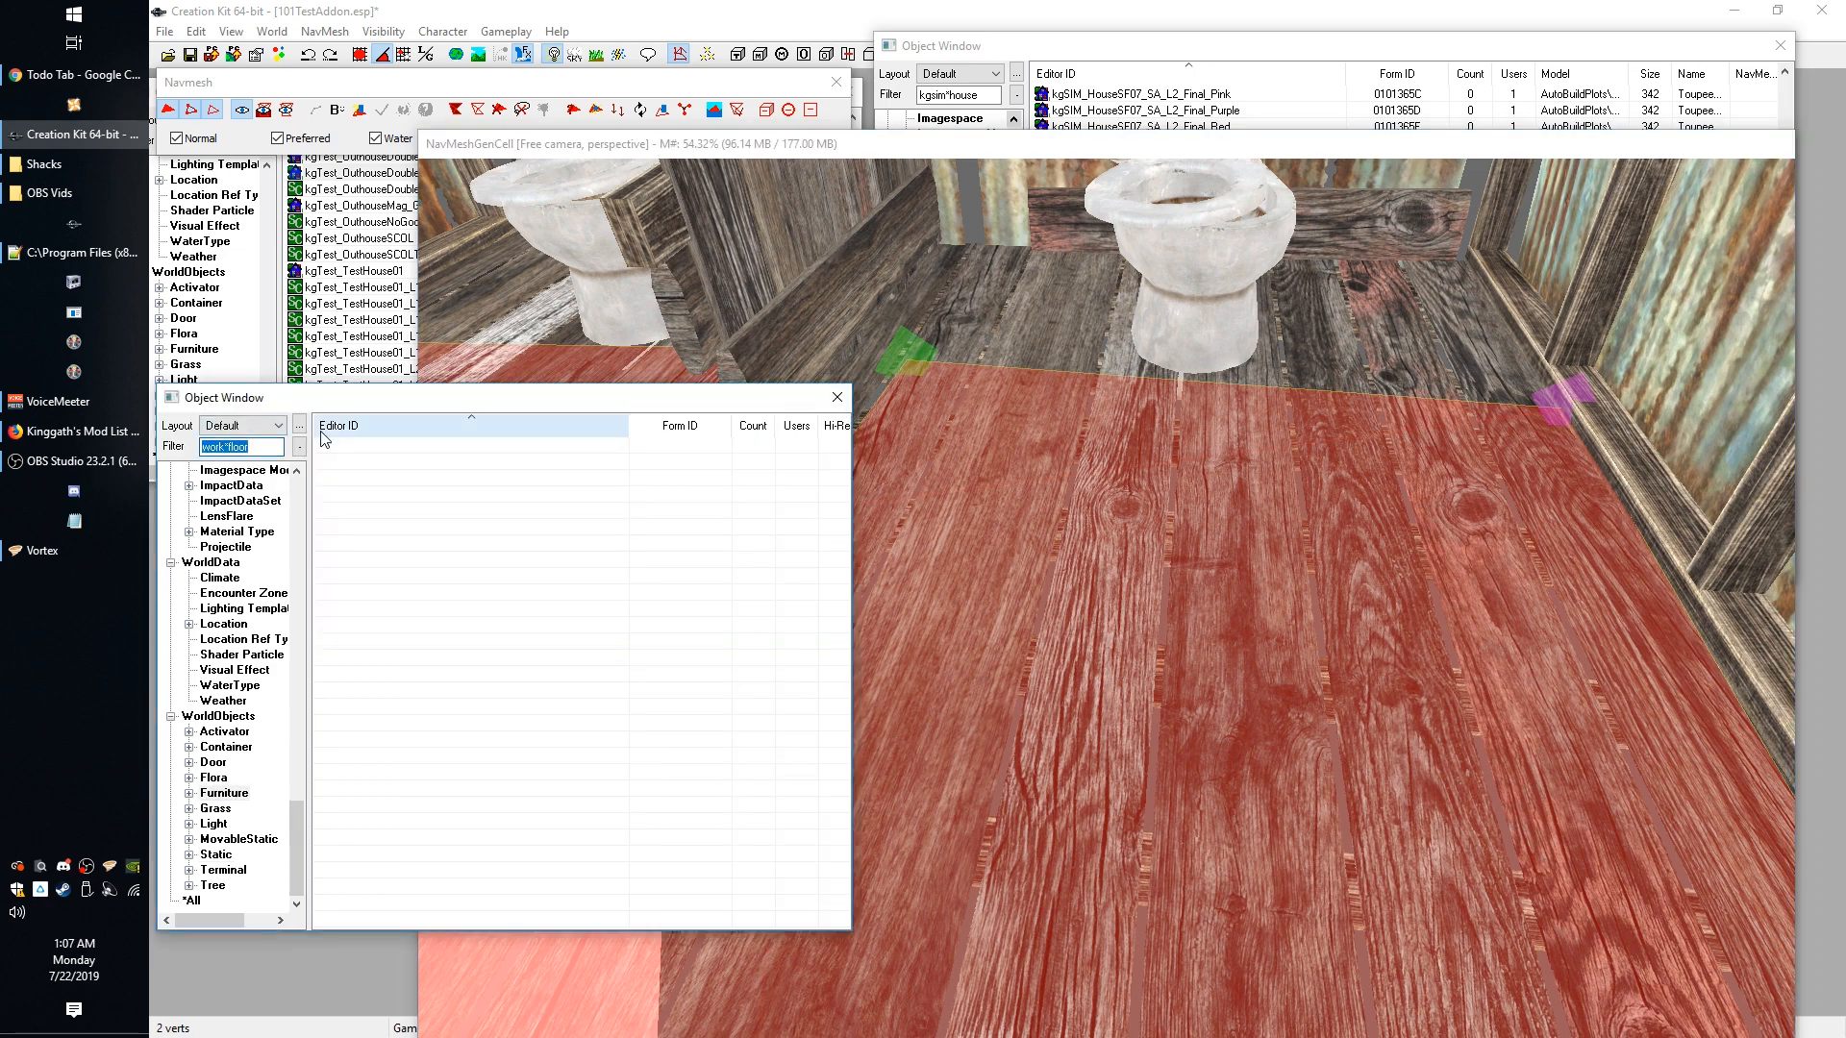
pyautogui.write('outhouse')
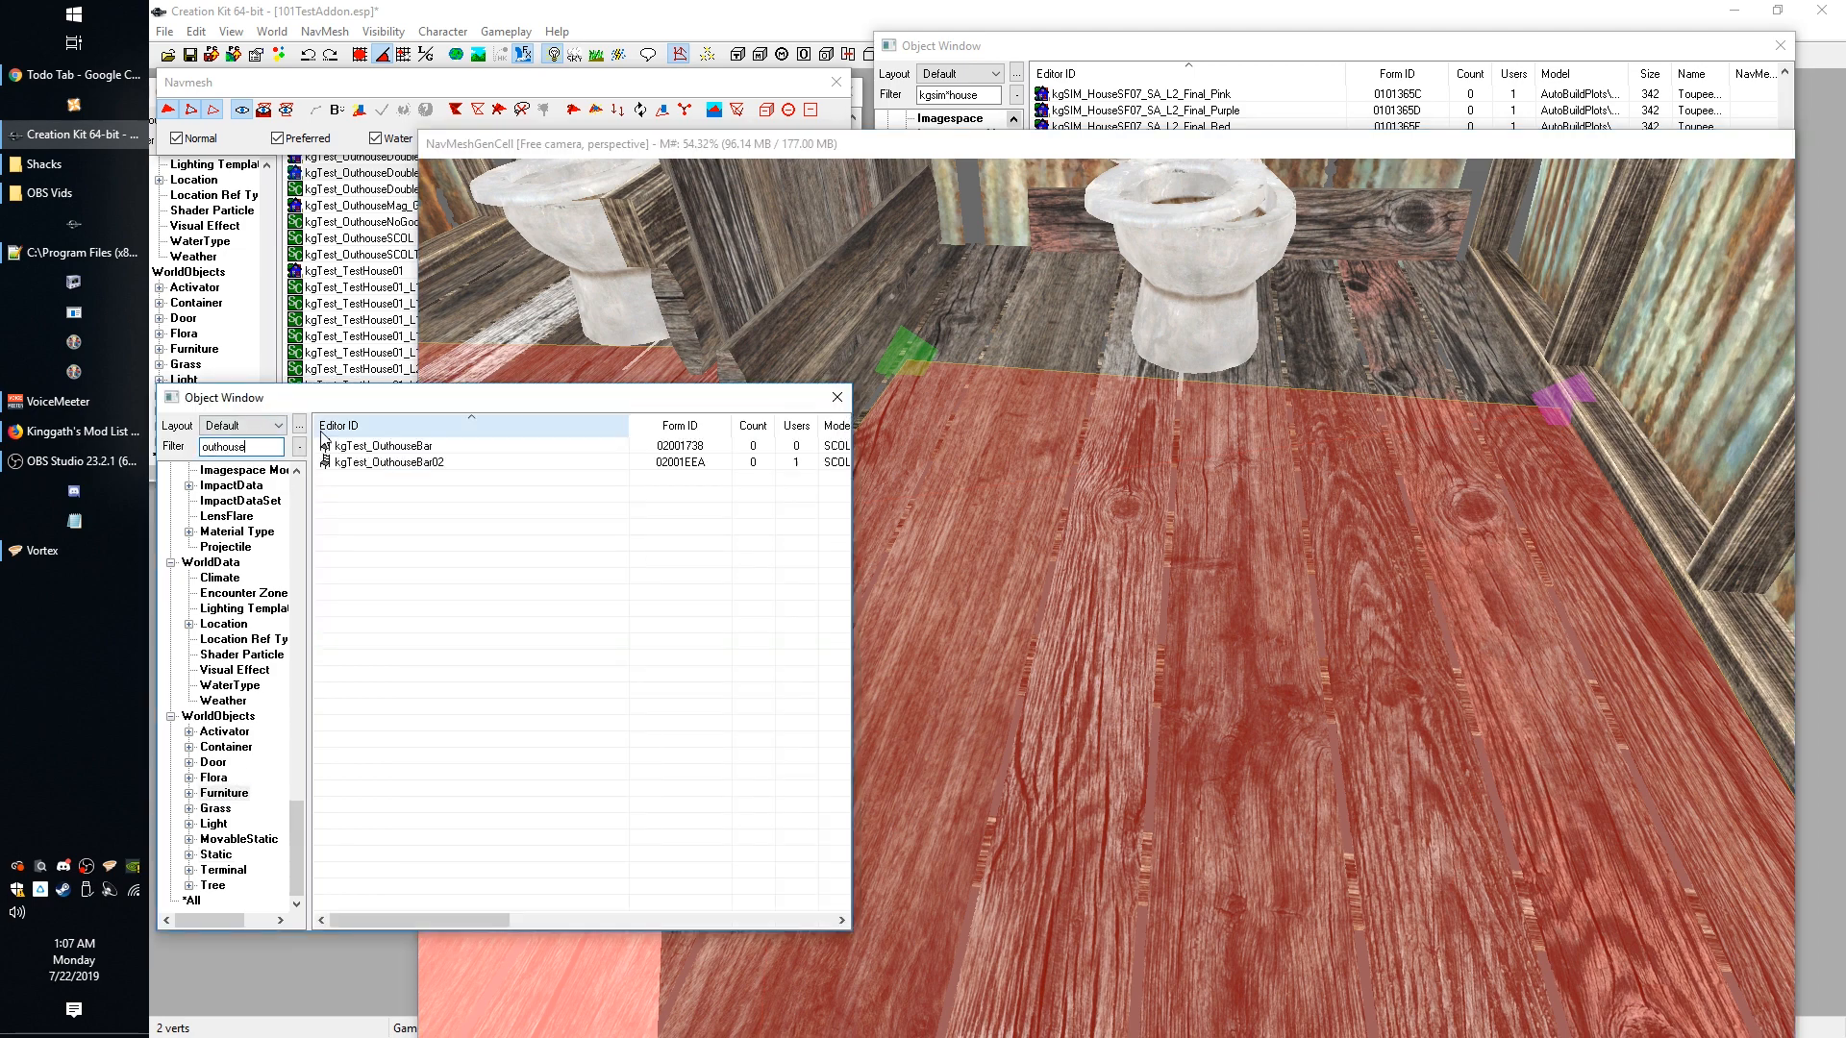
pyautogui.click(420, 447)
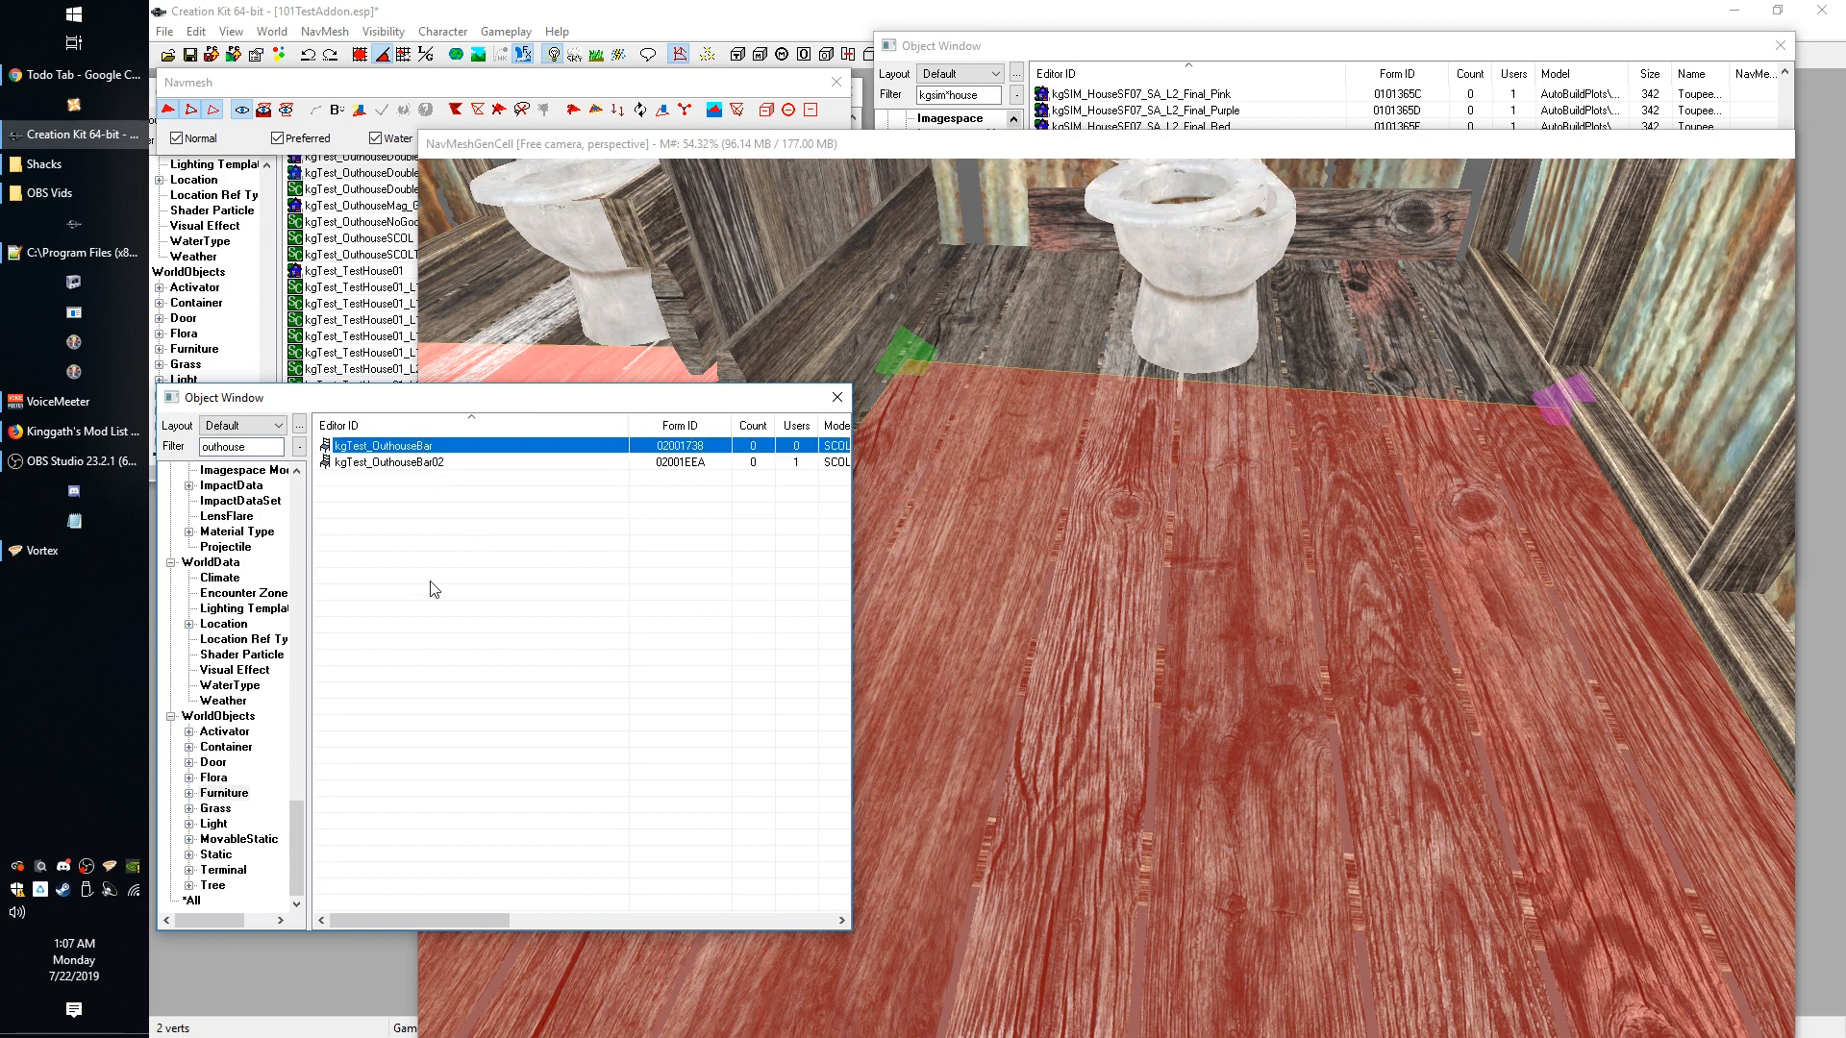
pyautogui.press('Return')
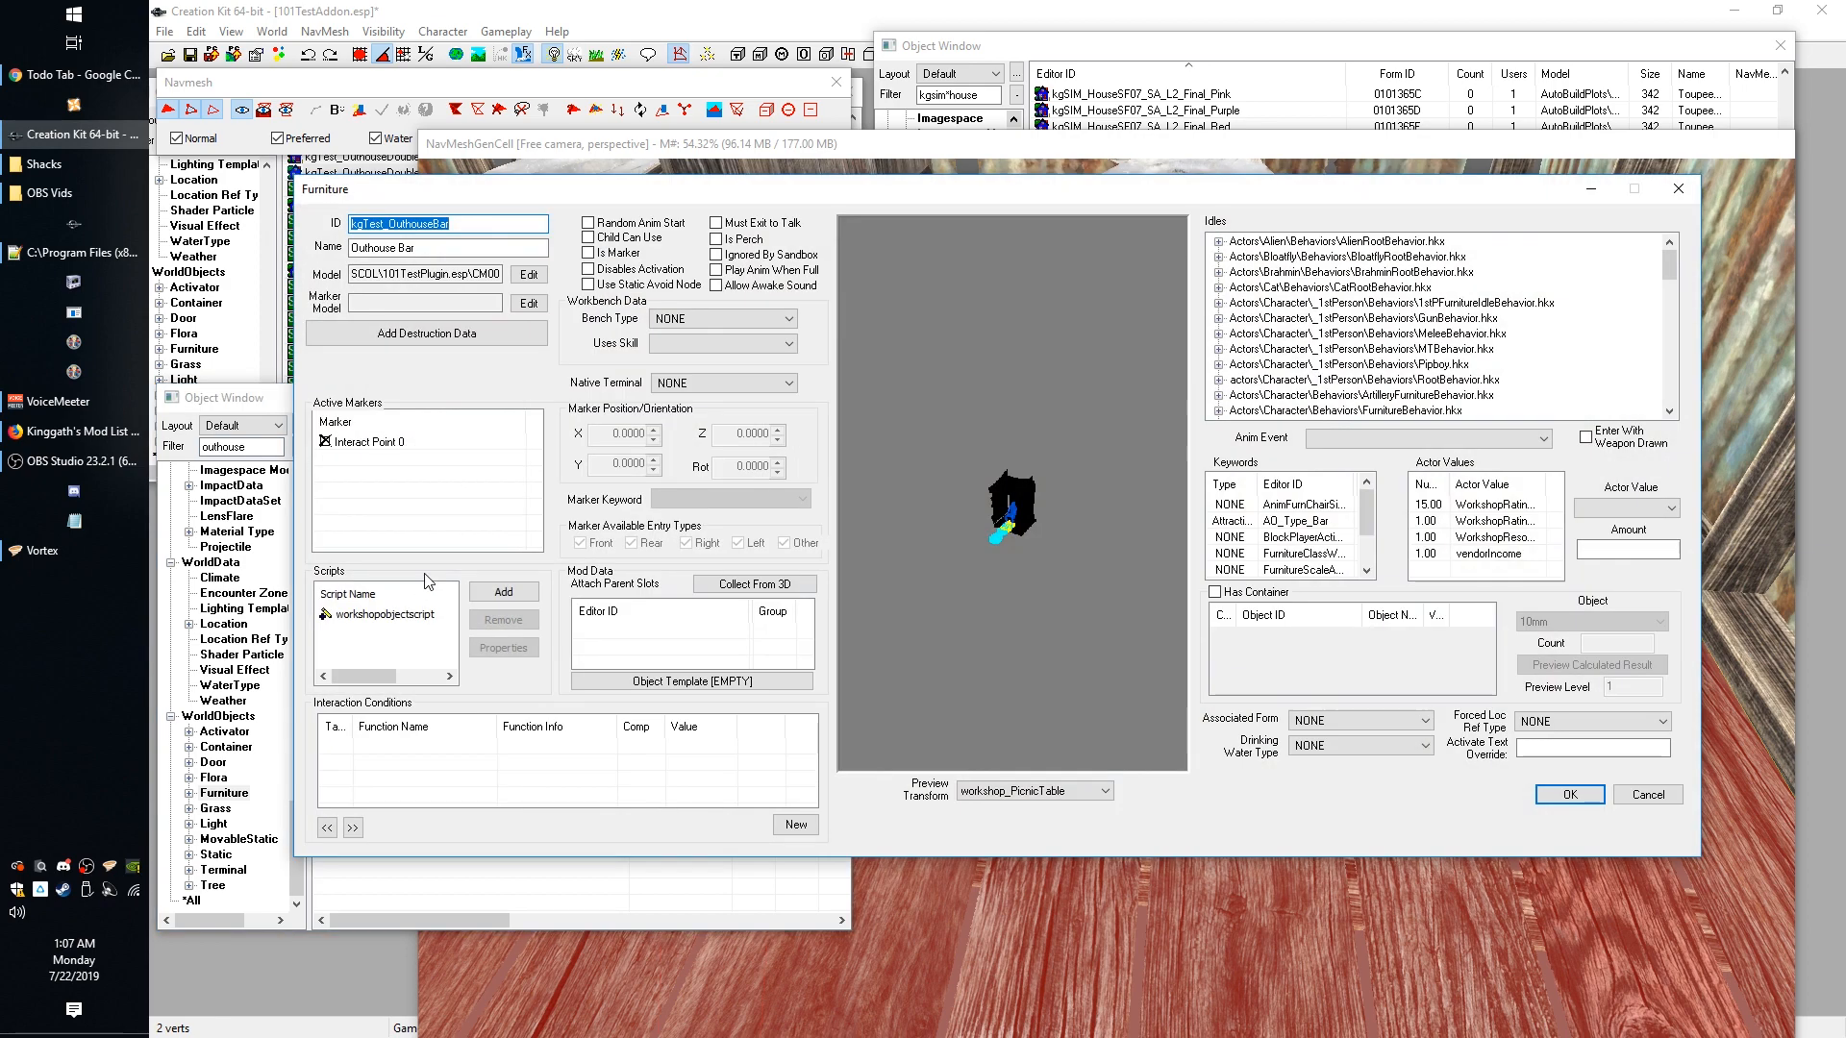
pyautogui.scroll(5, 981, 640)
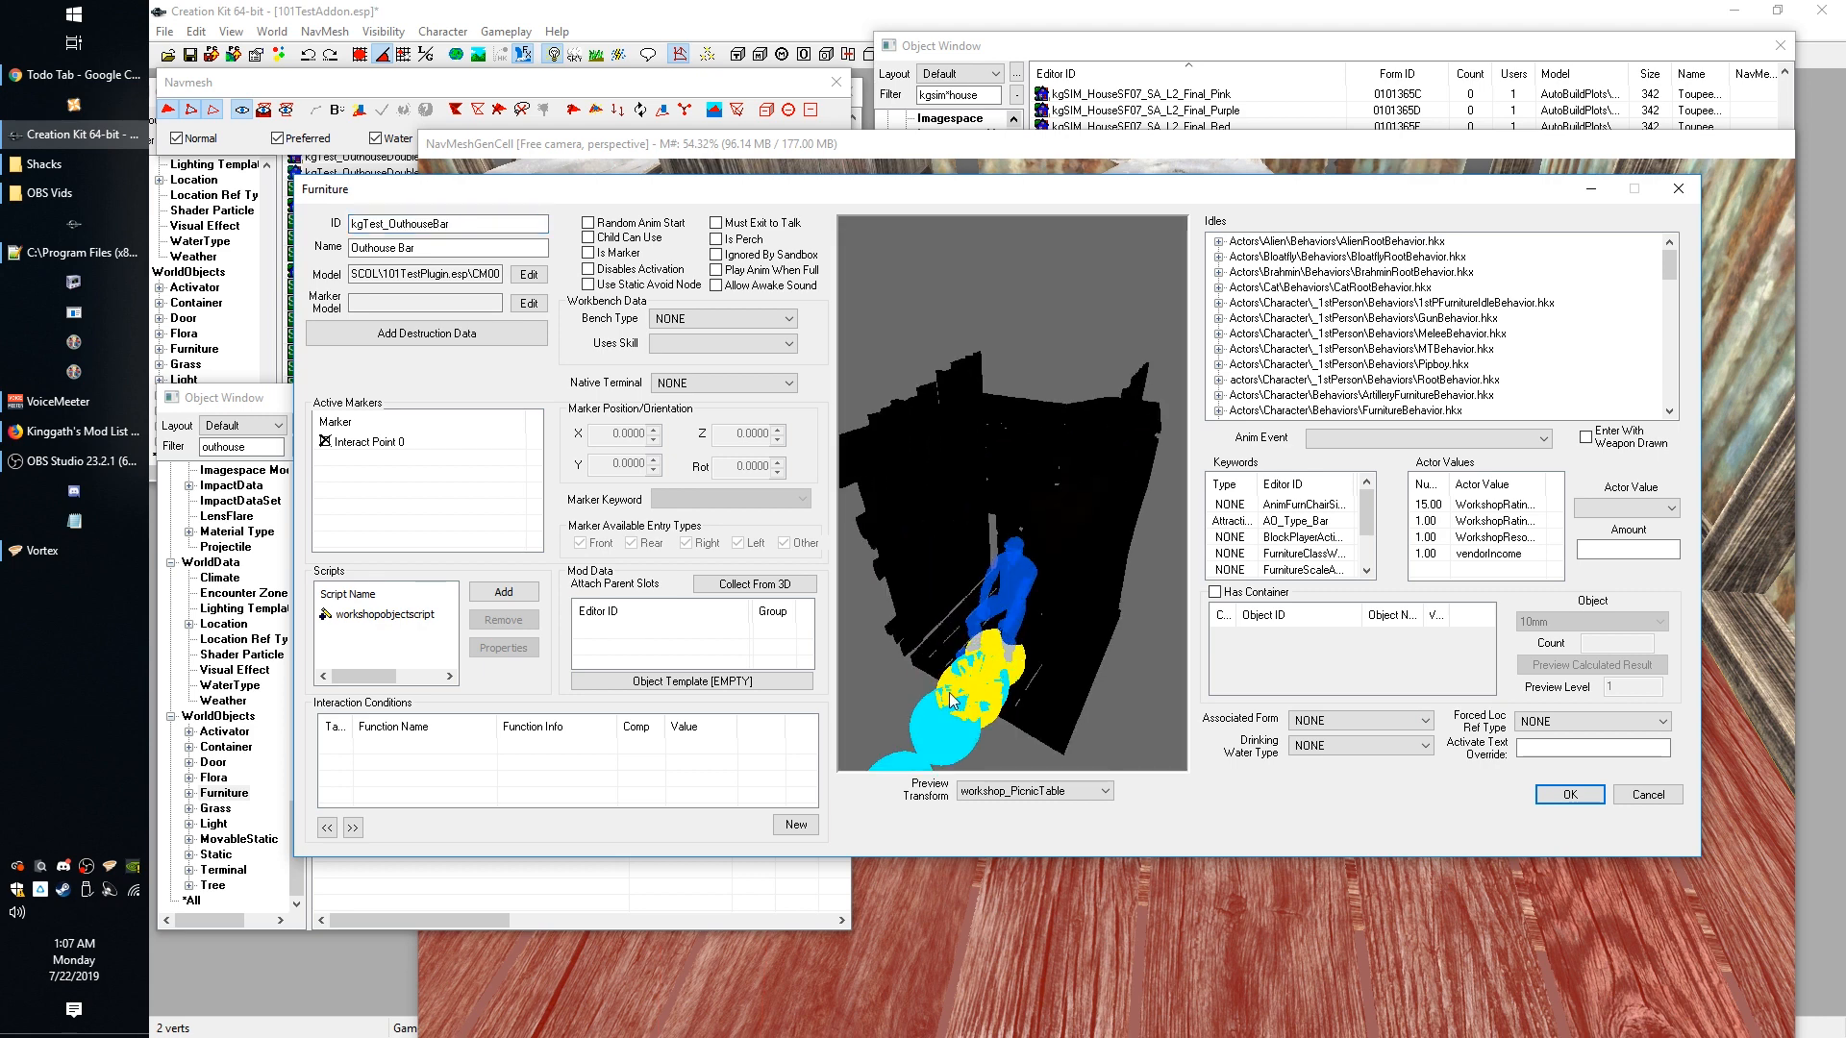
pyautogui.scroll(-5, 1018, 592)
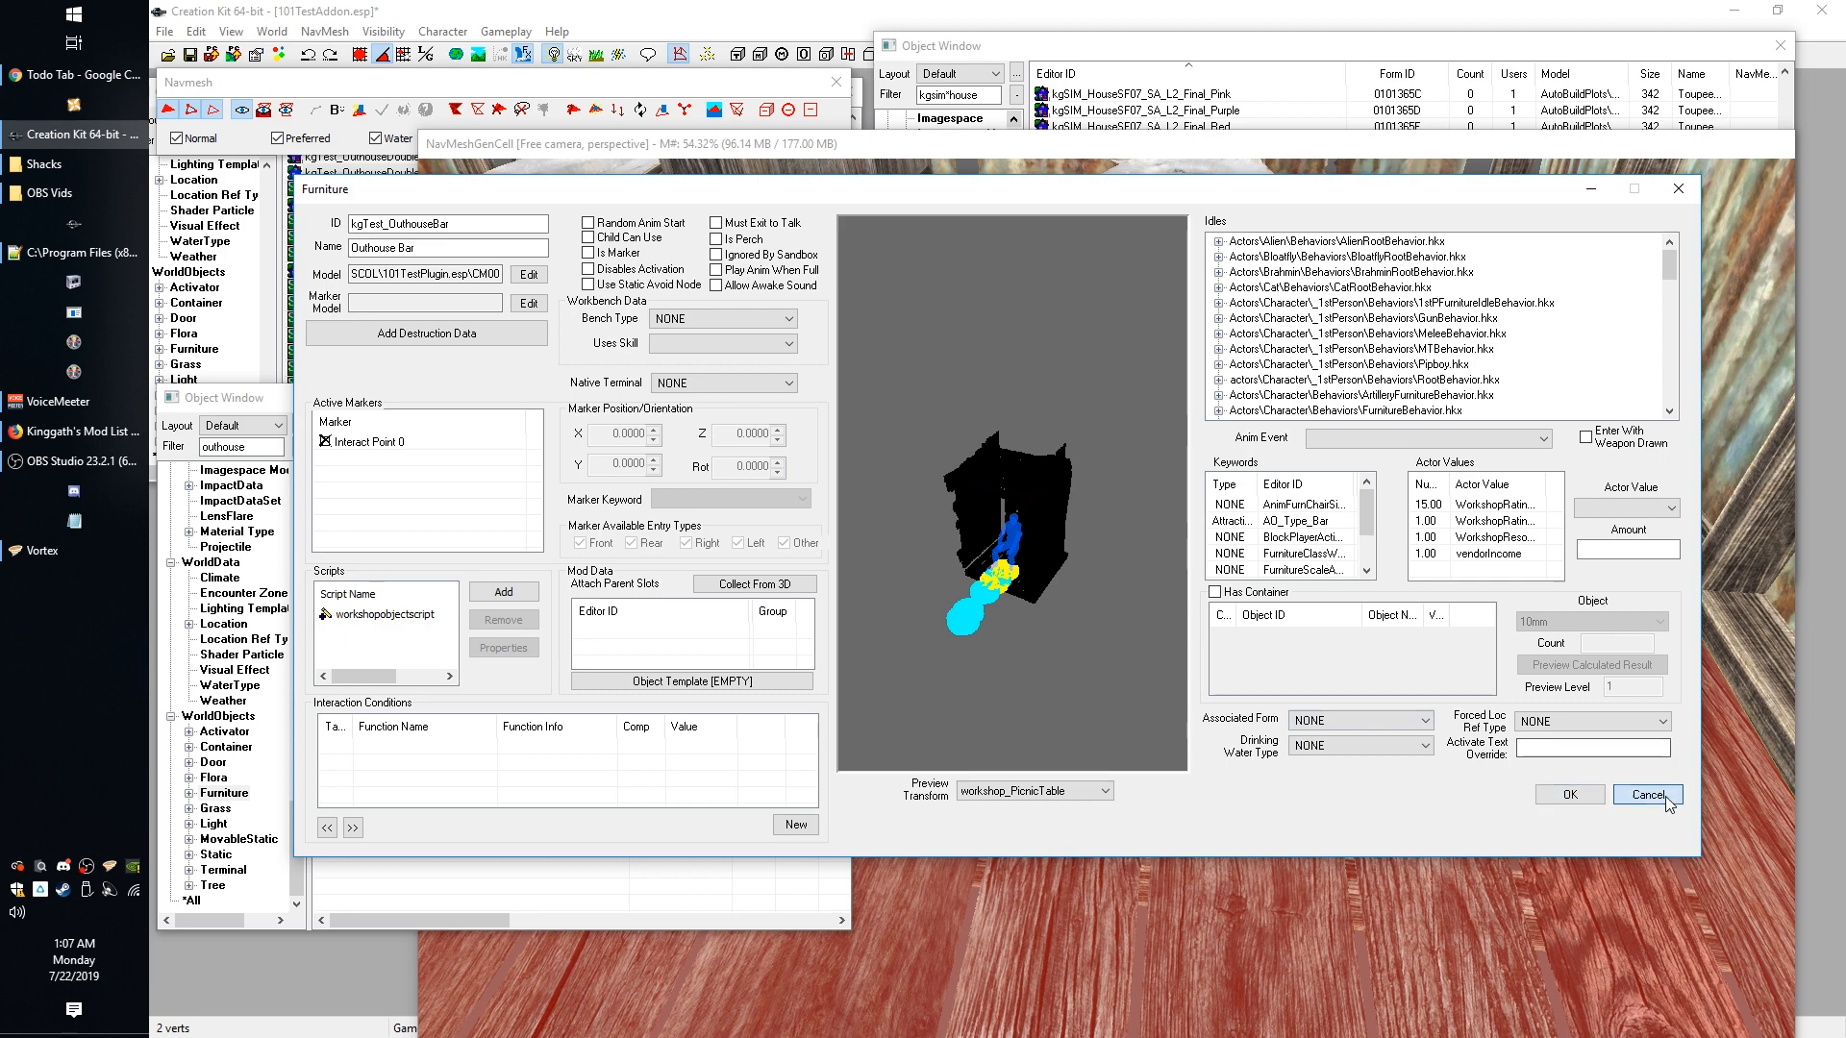
pyautogui.click(1570, 794)
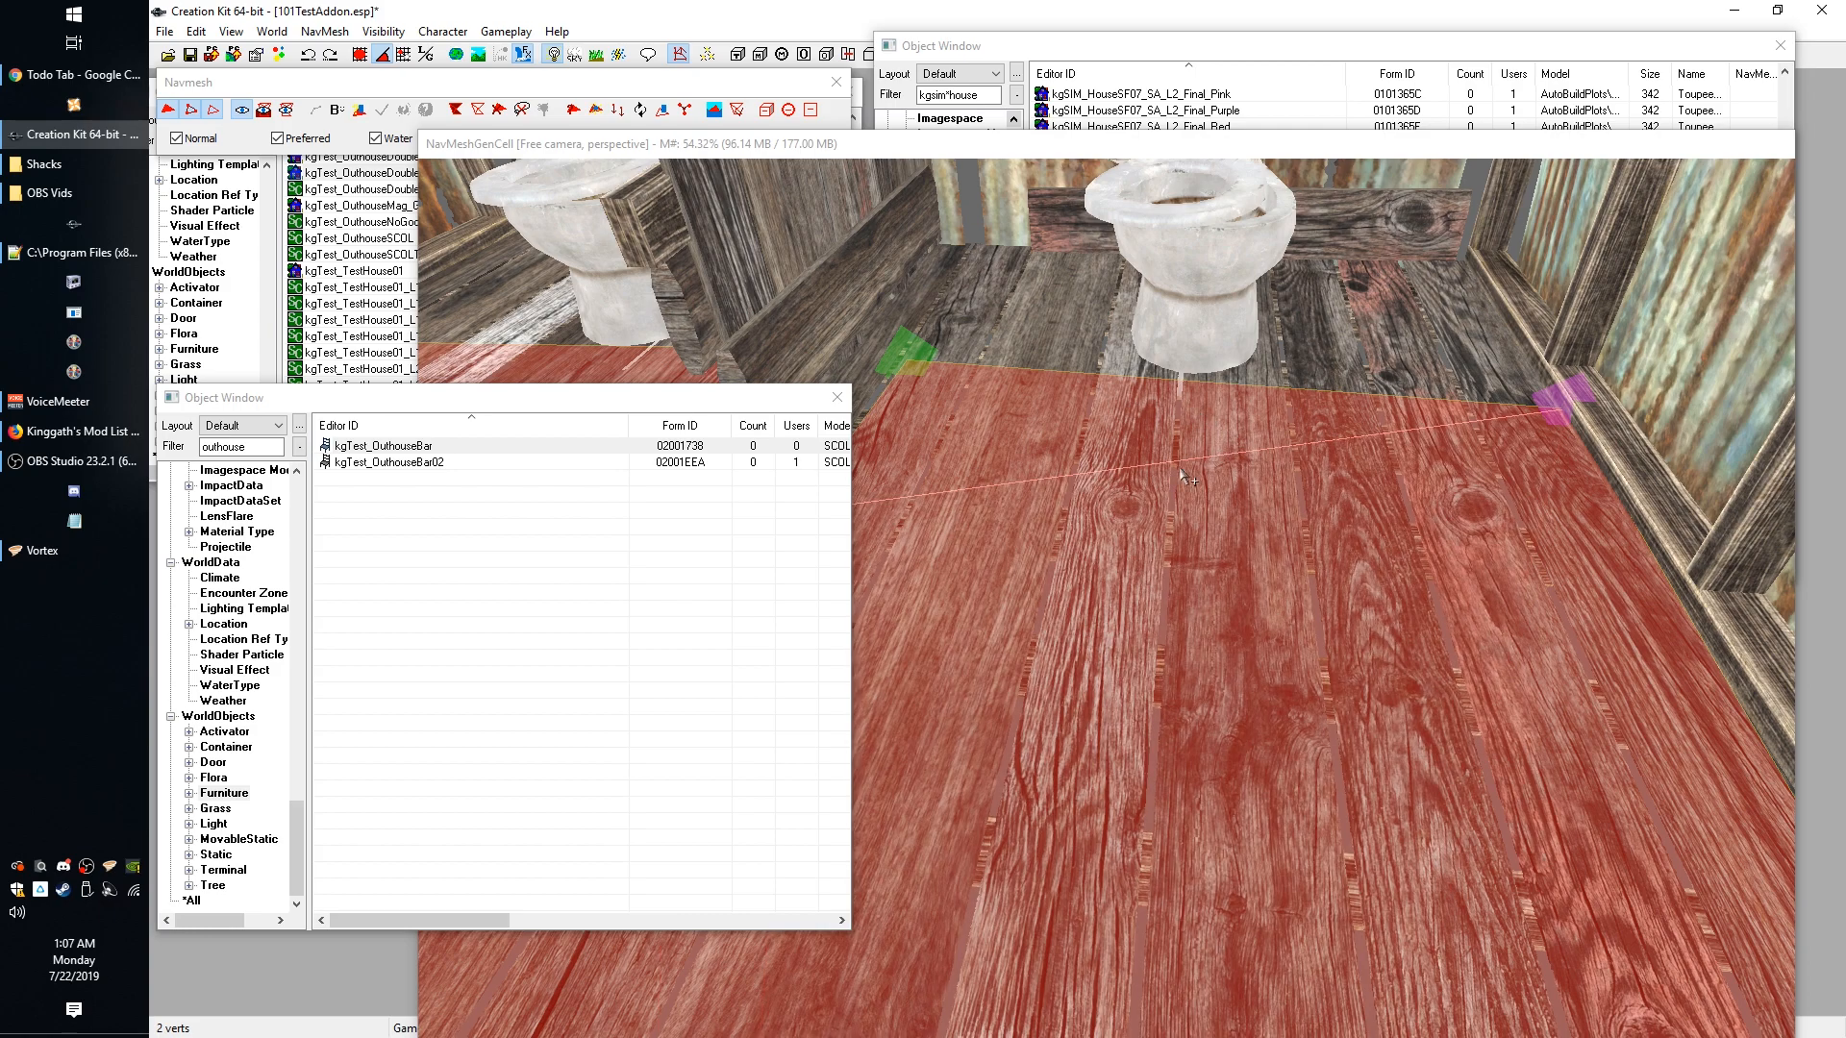
pyautogui.scroll(-5, 1137, 812)
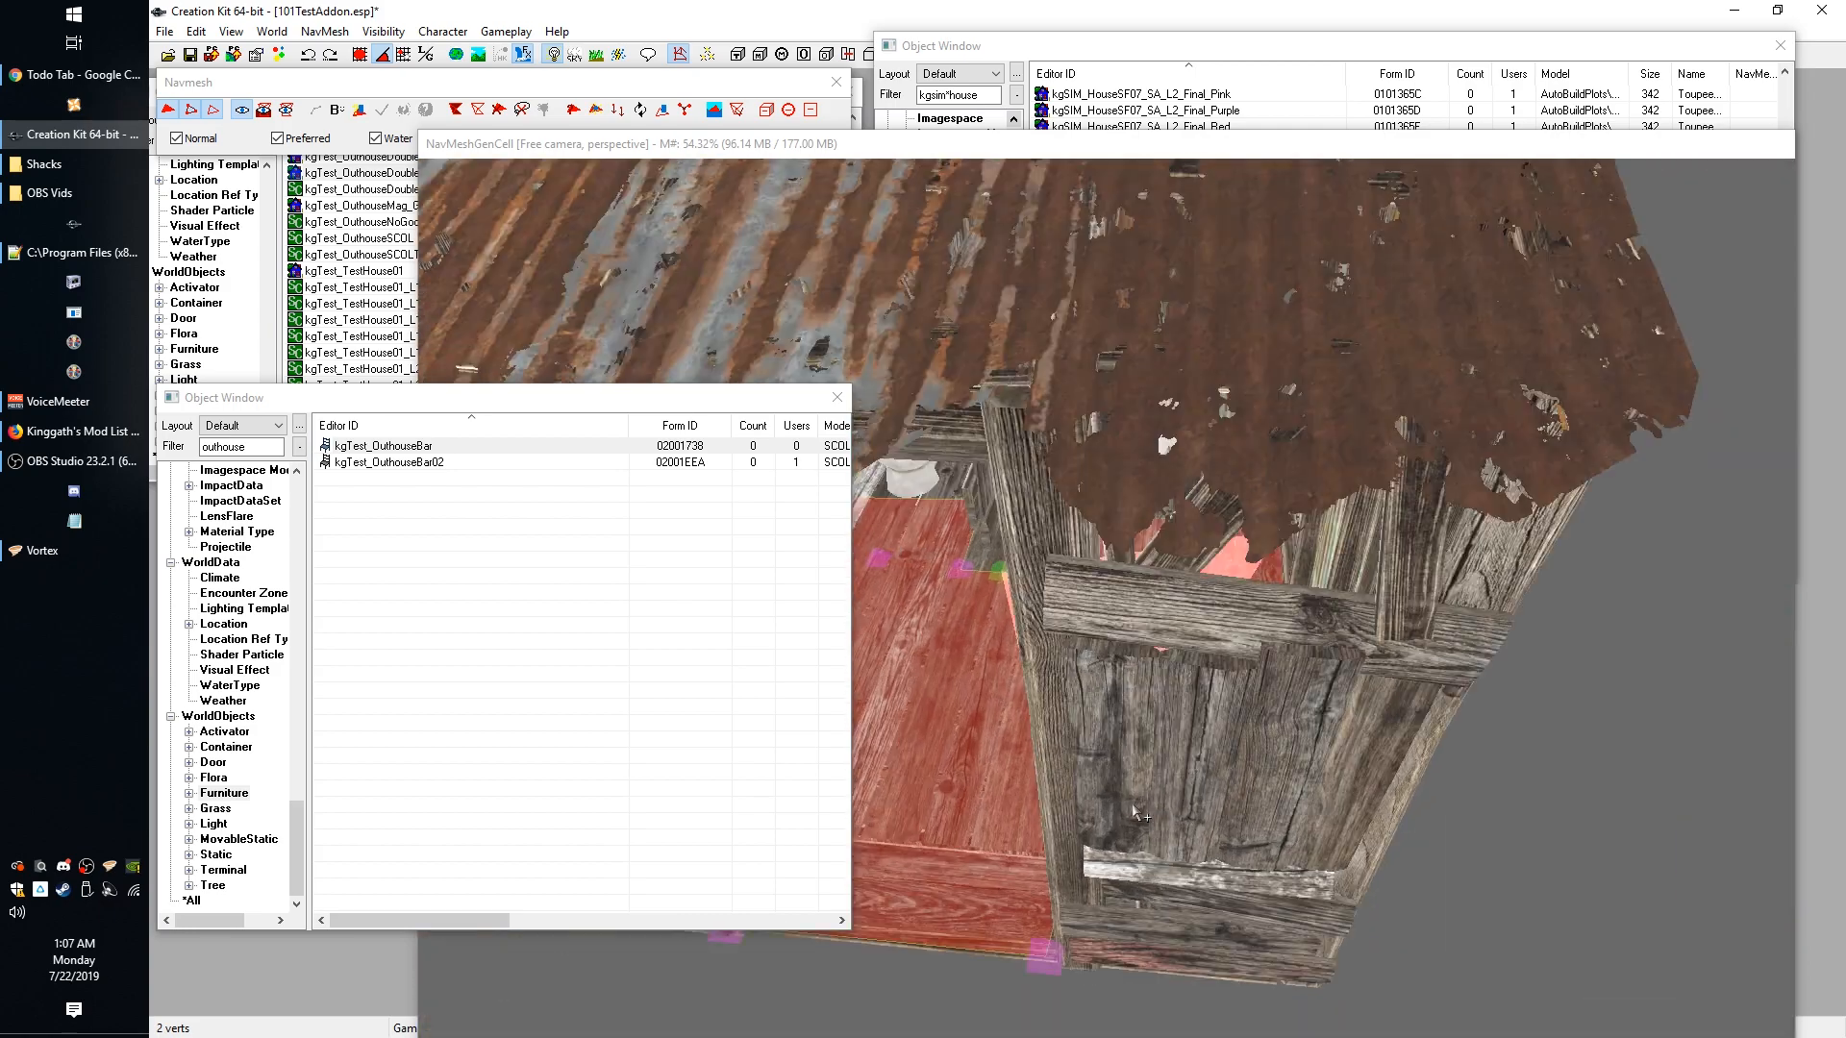
pyautogui.moveTo(1167, 786); pyautogui.dragTo(1151, 781, button='middle')
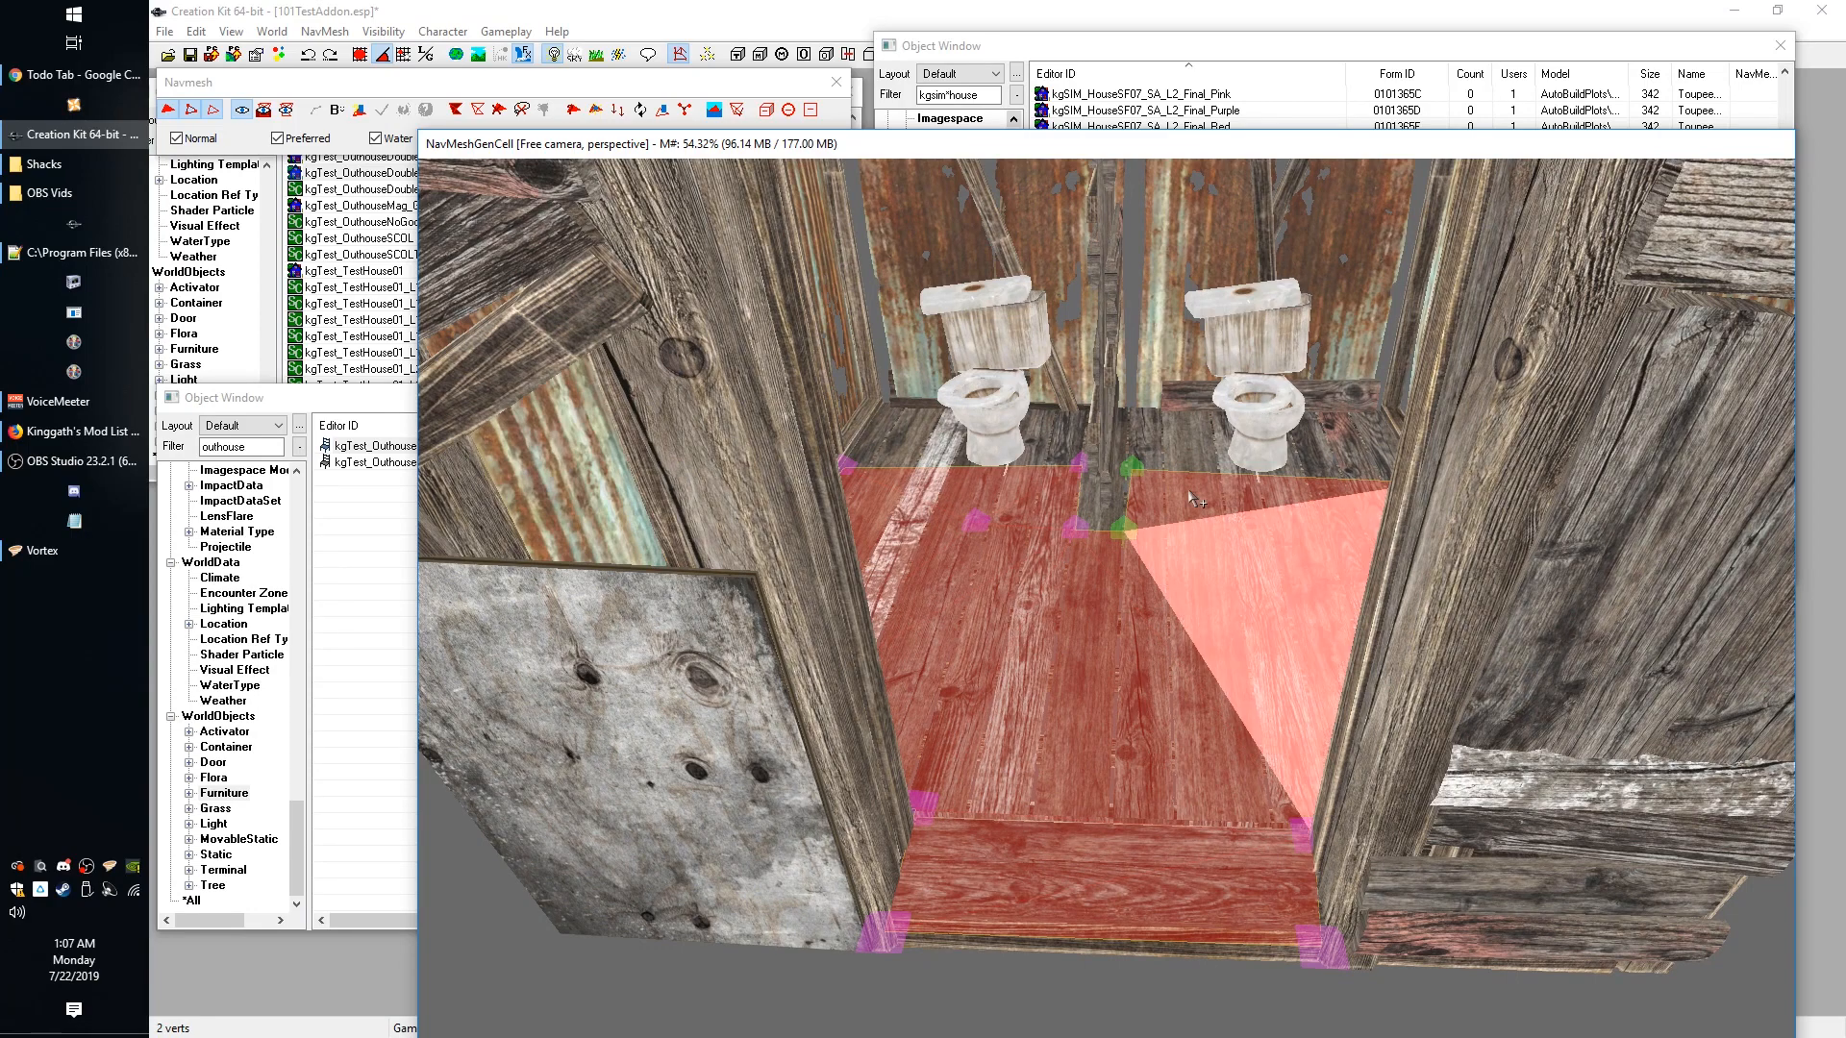
pyautogui.scroll(1, 1288, 348)
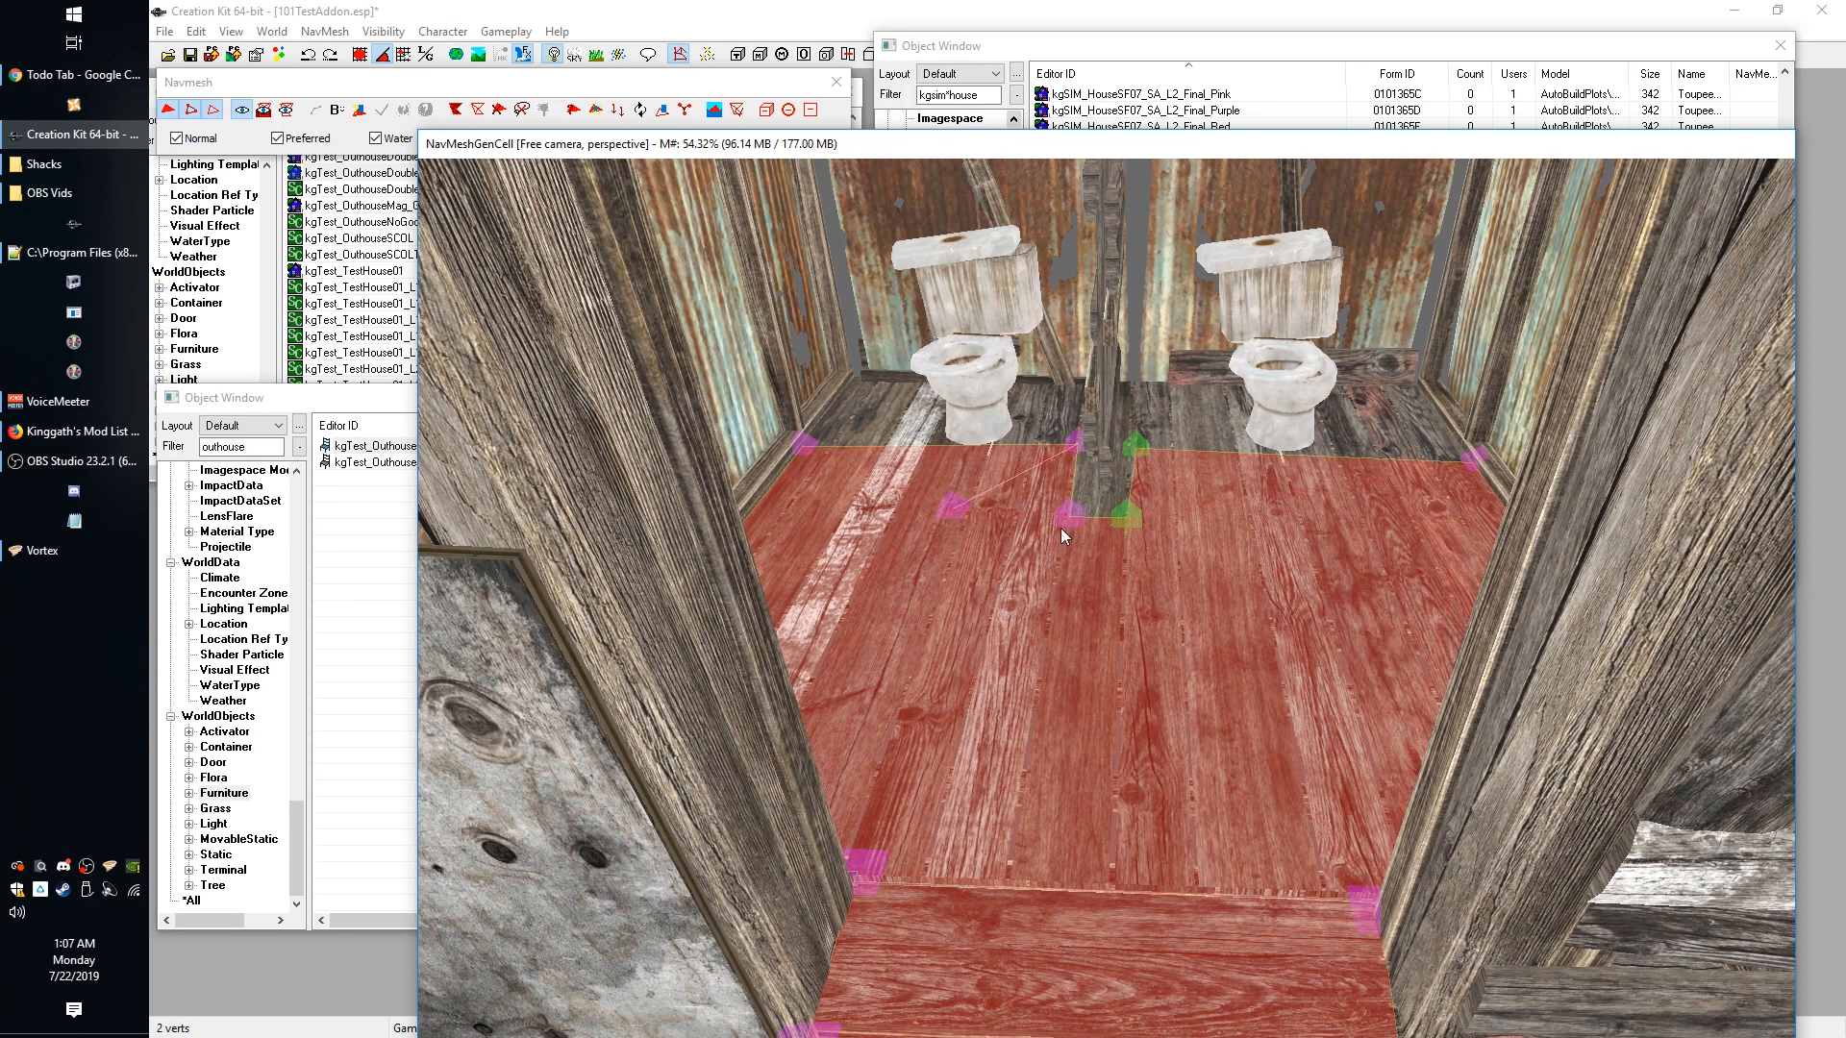
# Add a navmesh triangle over the outhouse roof from vertices at two front corners and one rear corner.
pyautogui.scroll(-4, 1059, 528)
pyautogui.moveTo(1274, 710); pyautogui.dragTo(1299, 711, button='middle')
pyautogui.click(1571, 792)
pyautogui.moveTo(1571, 792); pyautogui.dragTo(1502, 684, button='middle')
pyautogui.scroll(3, 1503, 684)
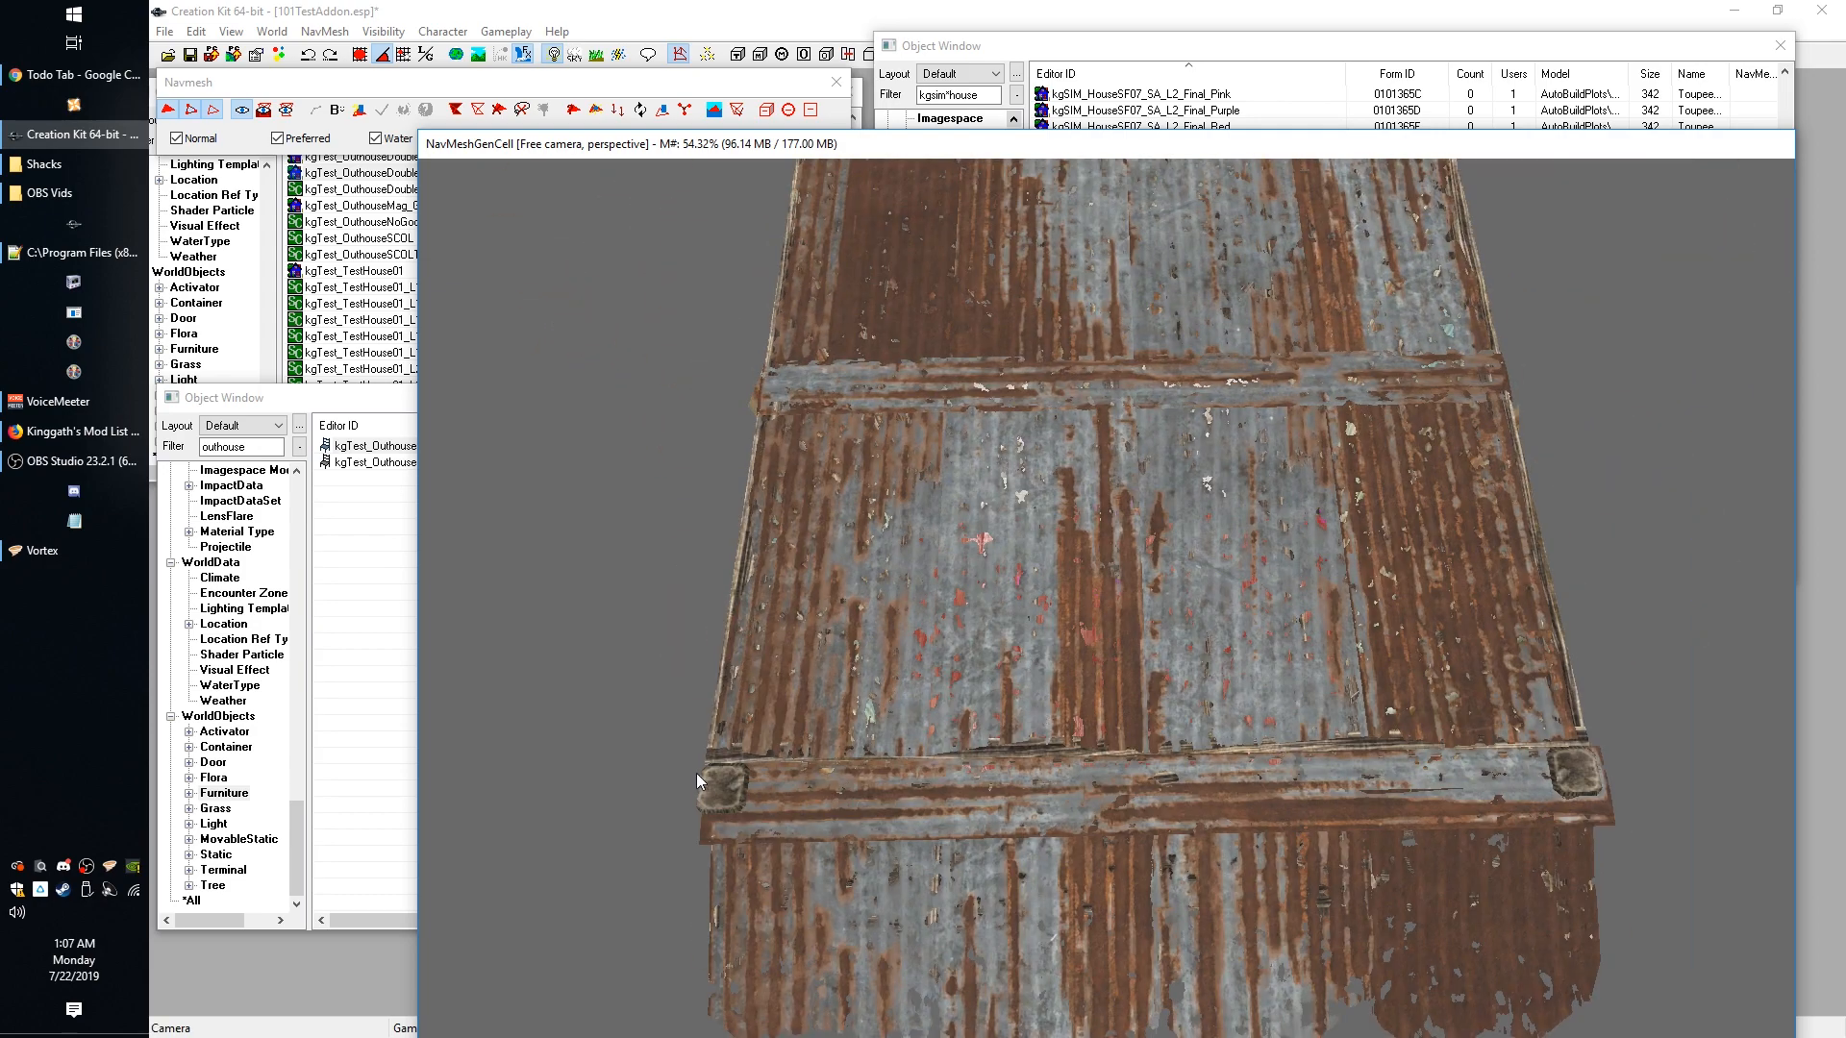
pyautogui.rightClick(701, 806)
pyautogui.moveTo(739, 551)
pyautogui.mouseDown(button='middle')
pyautogui.moveTo(743, 568)
pyautogui.moveTo(737, 528)
pyautogui.mouseUp(button='middle')
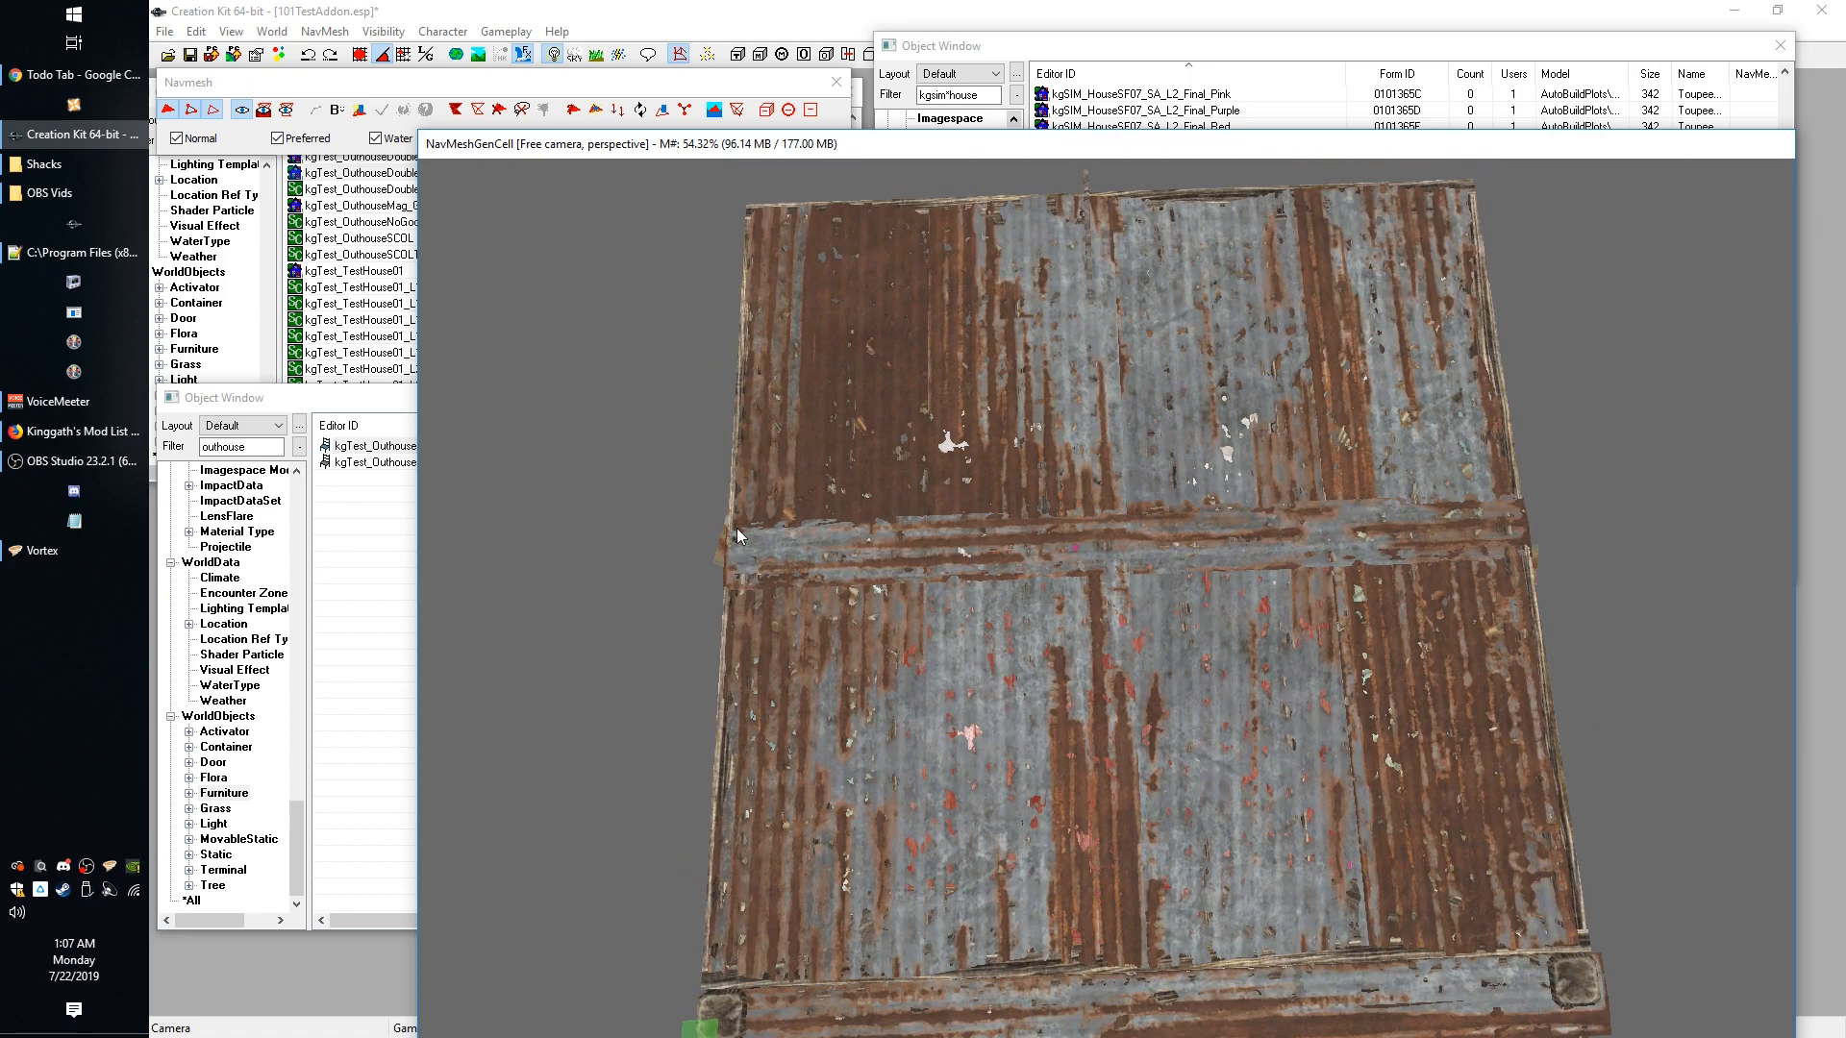
pyautogui.rightClick(1588, 944)
pyautogui.moveTo(1588, 944); pyautogui.dragTo(1391, 361, button='middle')
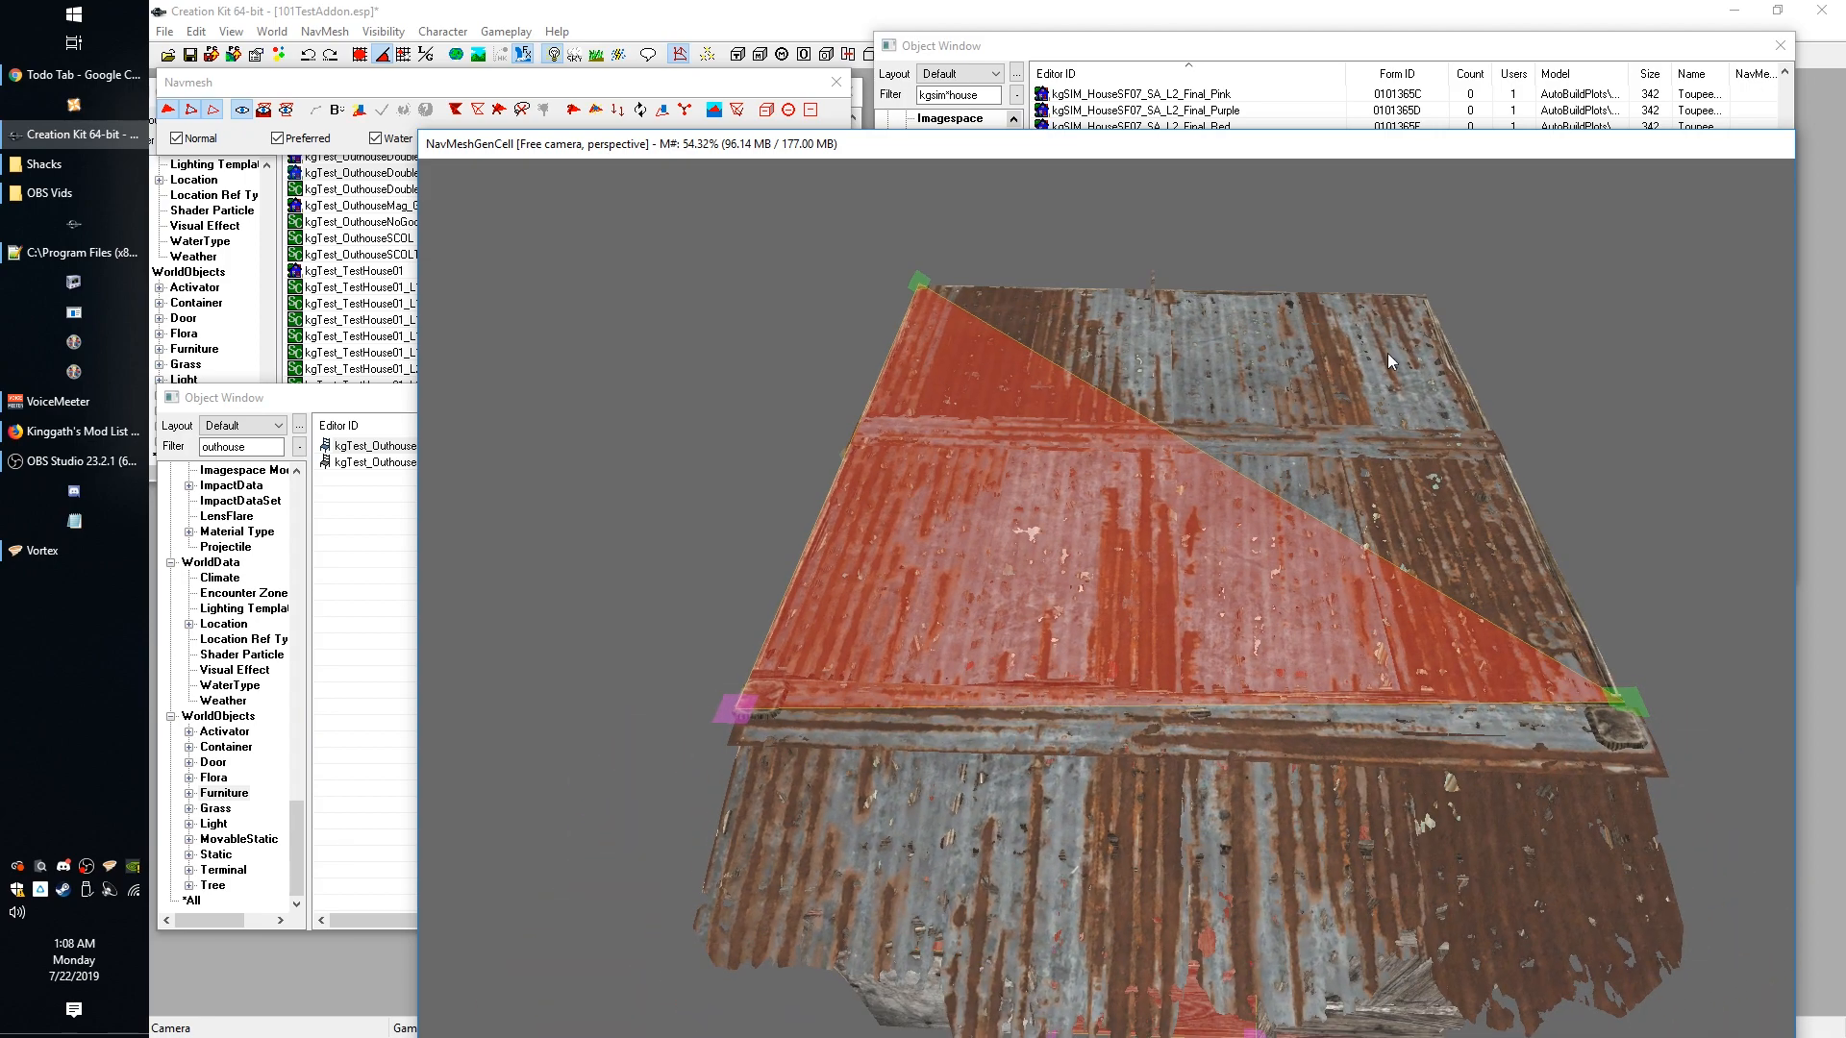
pyautogui.moveTo(1031, 995); pyautogui.dragTo(1029, 508, button='middle')
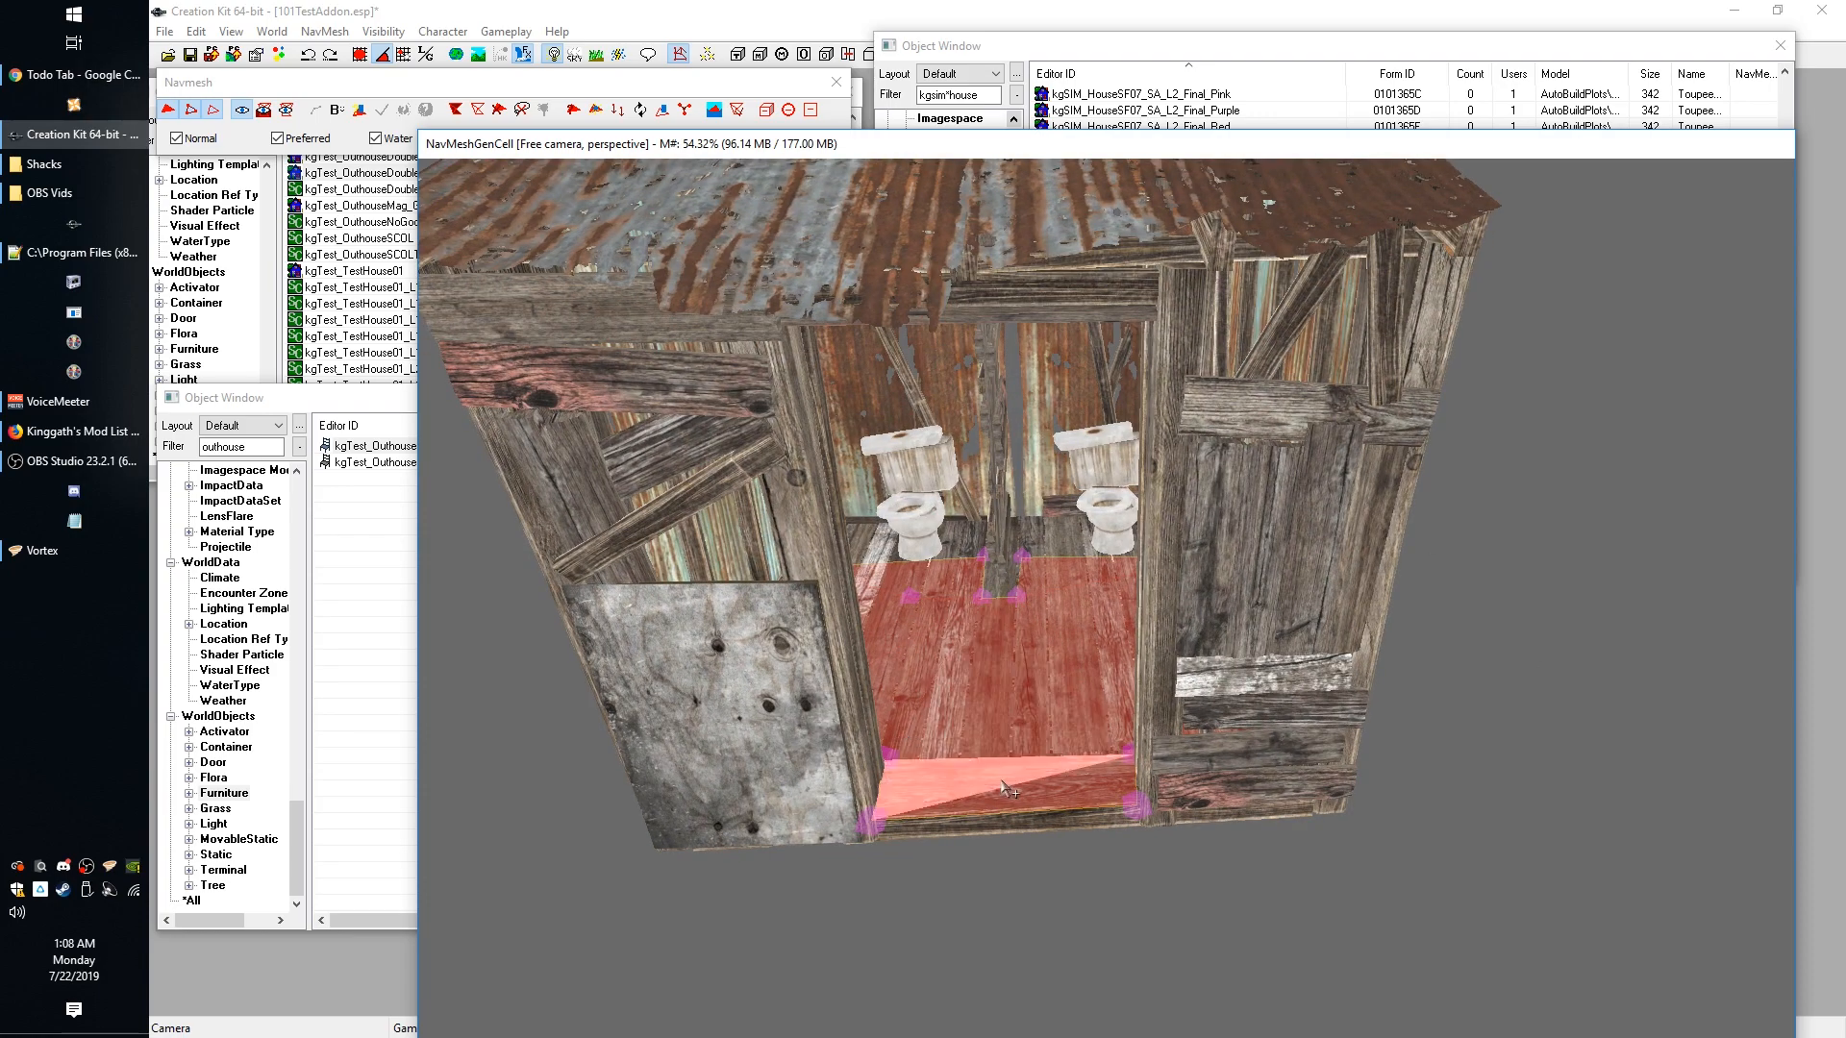
pyautogui.moveTo(1119, 856); pyautogui.dragTo(1201, 871, button='middle')
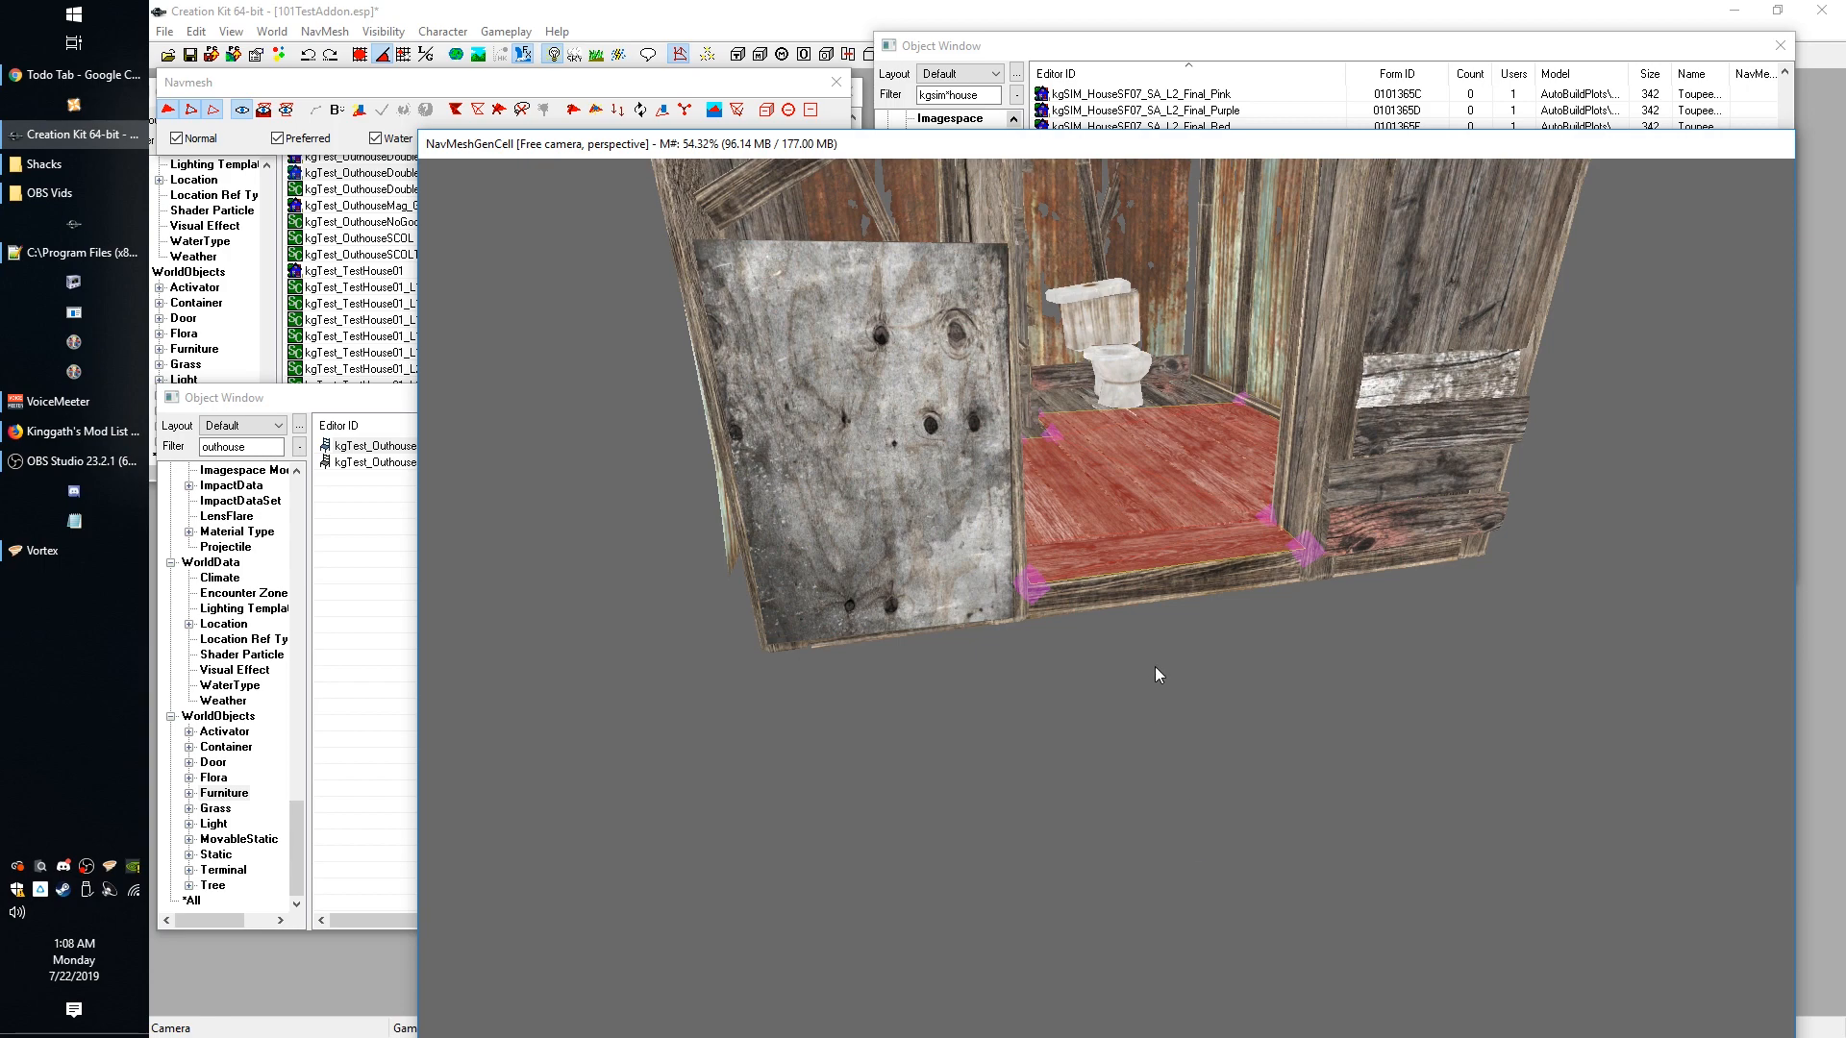
# Examine the navmesh at the outhouse doorway, threshold and stalls from the front and from above.
pyautogui.moveTo(1156, 666); pyautogui.dragTo(1261, 748, button='middle')
pyautogui.scroll(3, 1229, 643)
pyautogui.scroll(-4, 1229, 642)
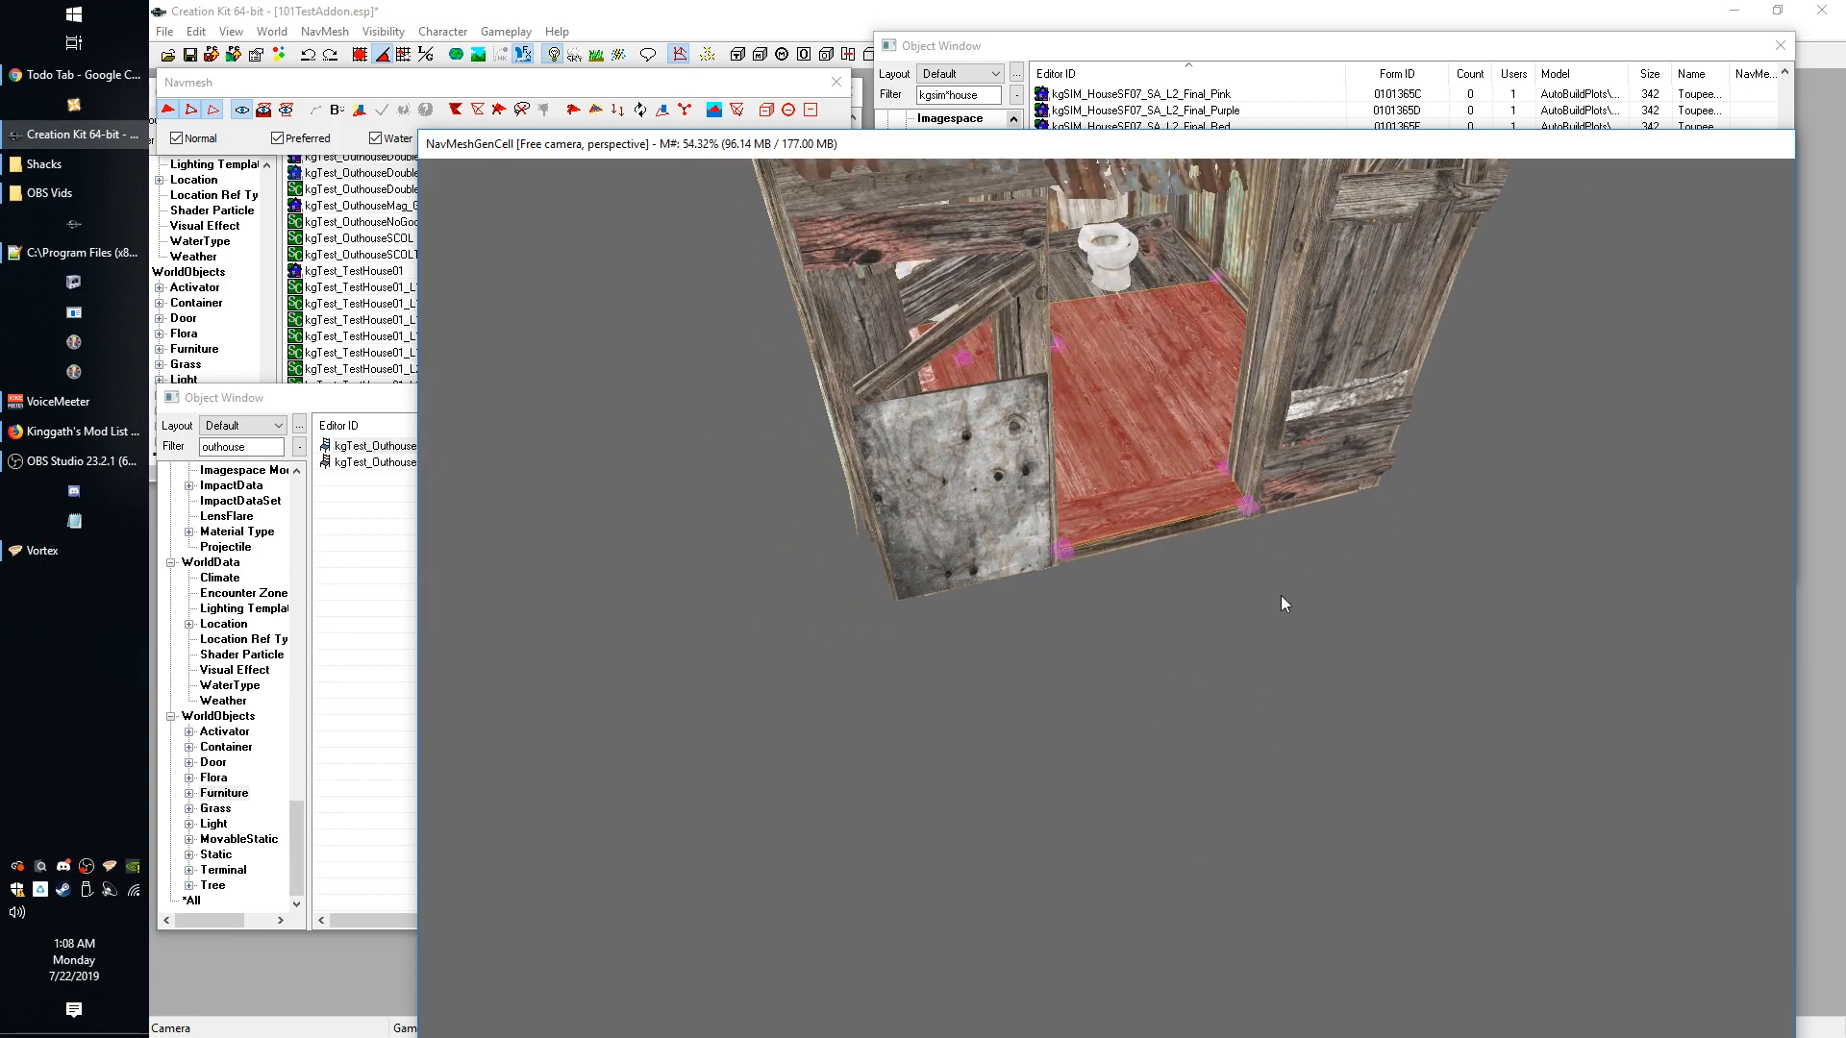
pyautogui.moveTo(1281, 596)
pyautogui.mouseDown(button='middle')
pyautogui.moveTo(1296, 591)
pyautogui.moveTo(1294, 614)
pyautogui.moveTo(1265, 597)
pyautogui.mouseUp(button='middle')
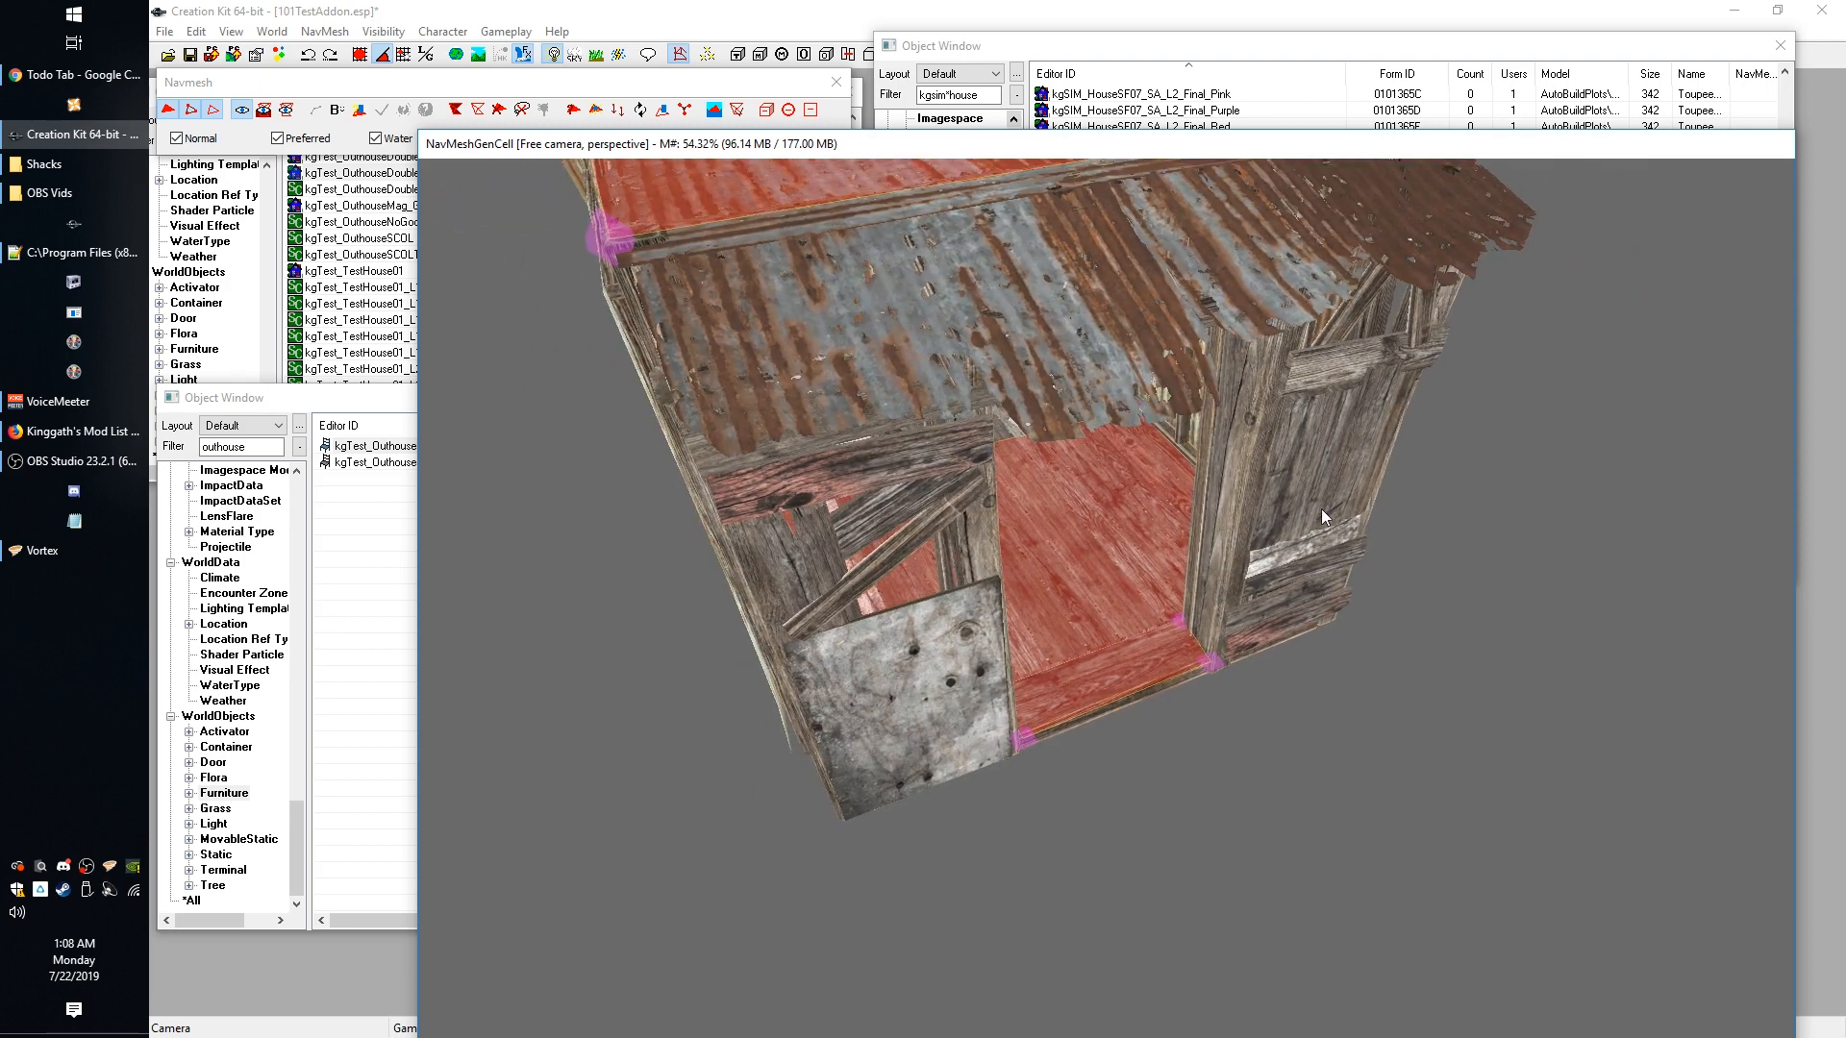
pyautogui.moveTo(1321, 510)
pyautogui.mouseDown(button='middle')
pyautogui.moveTo(1300, 477)
pyautogui.moveTo(1311, 488)
pyautogui.mouseUp(button='middle')
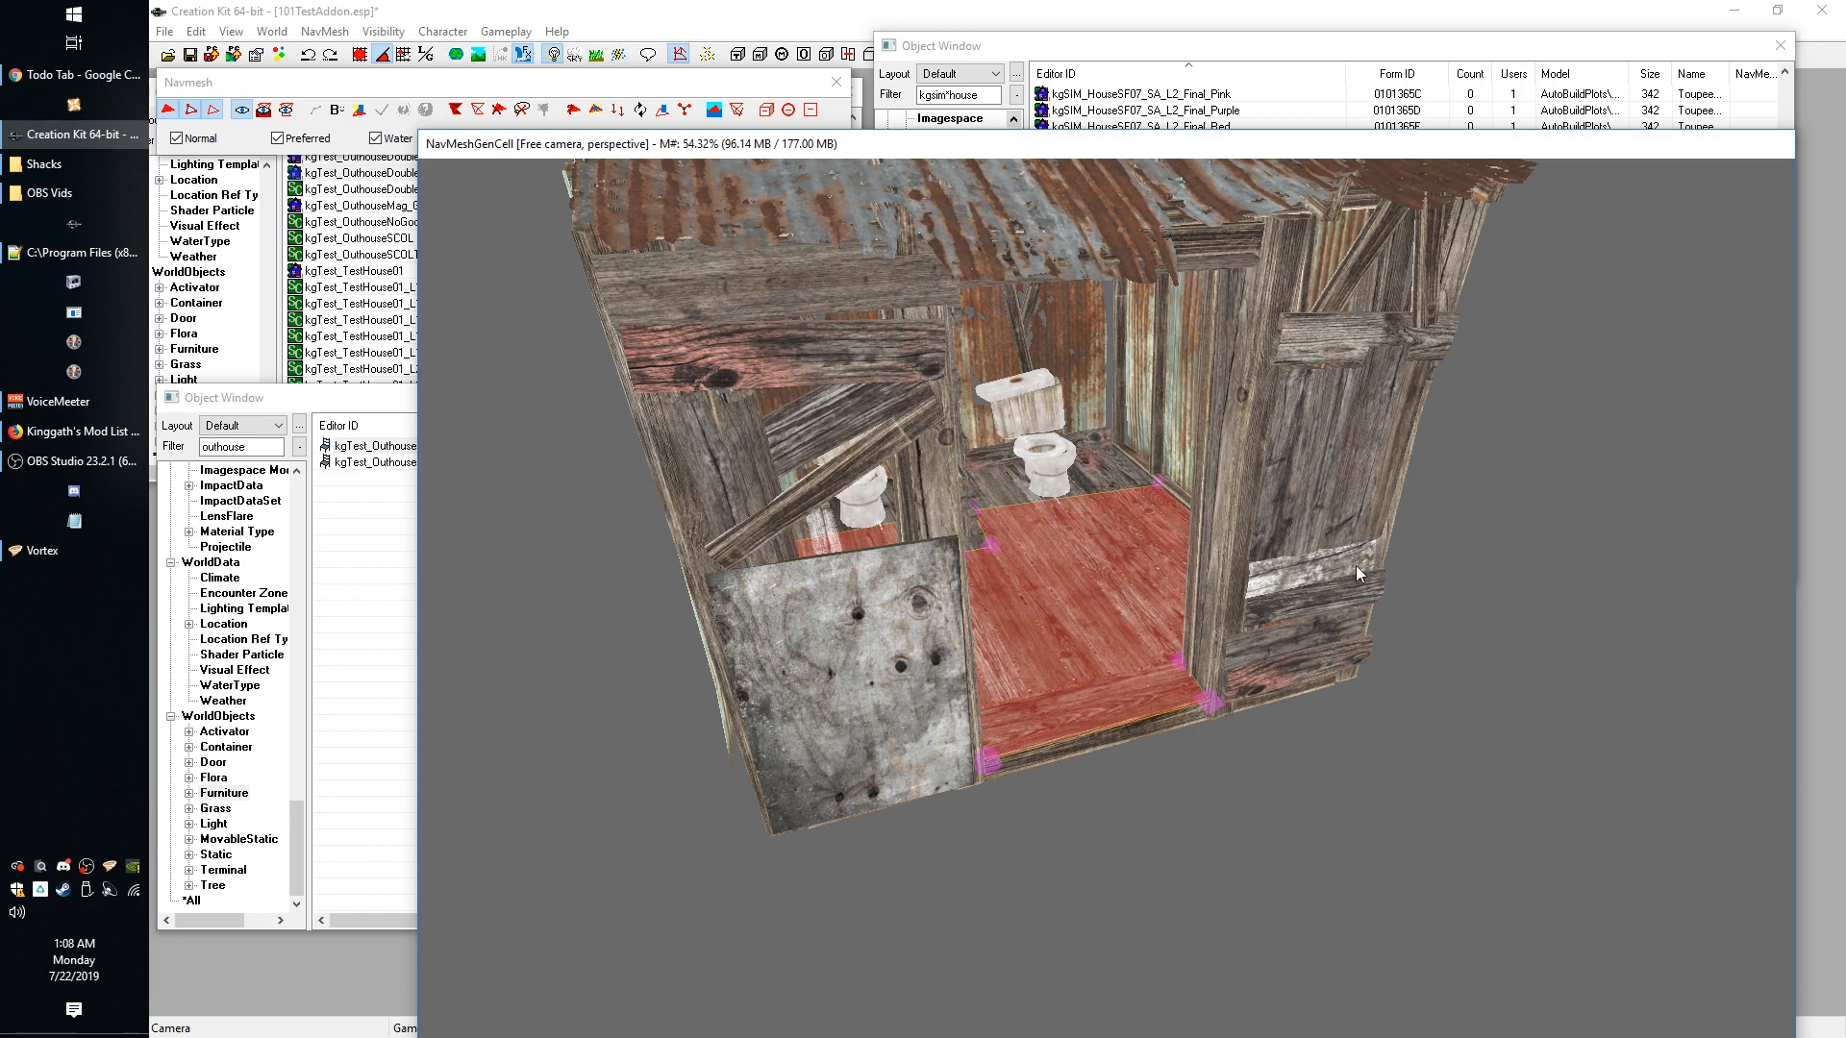
pyautogui.moveTo(1357, 567); pyautogui.dragTo(1347, 722, button='middle')
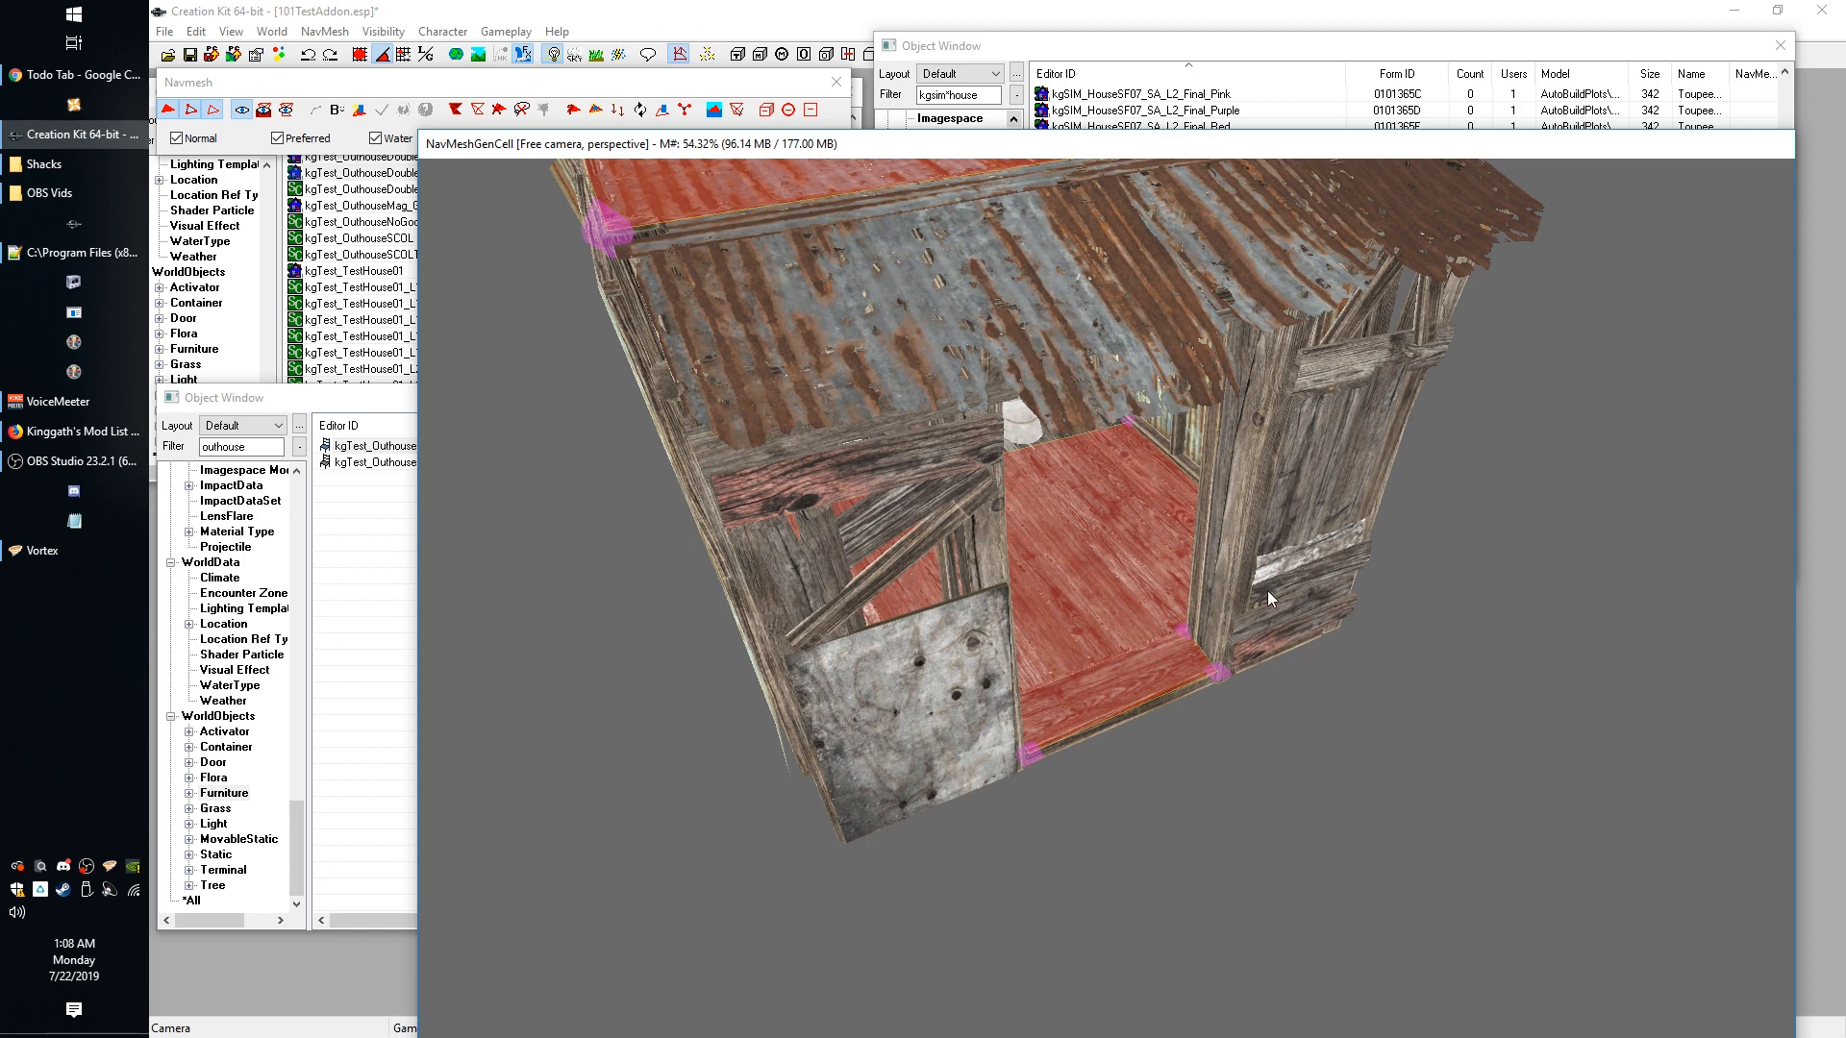
pyautogui.moveTo(1267, 591); pyautogui.dragTo(1259, 533, button='middle')
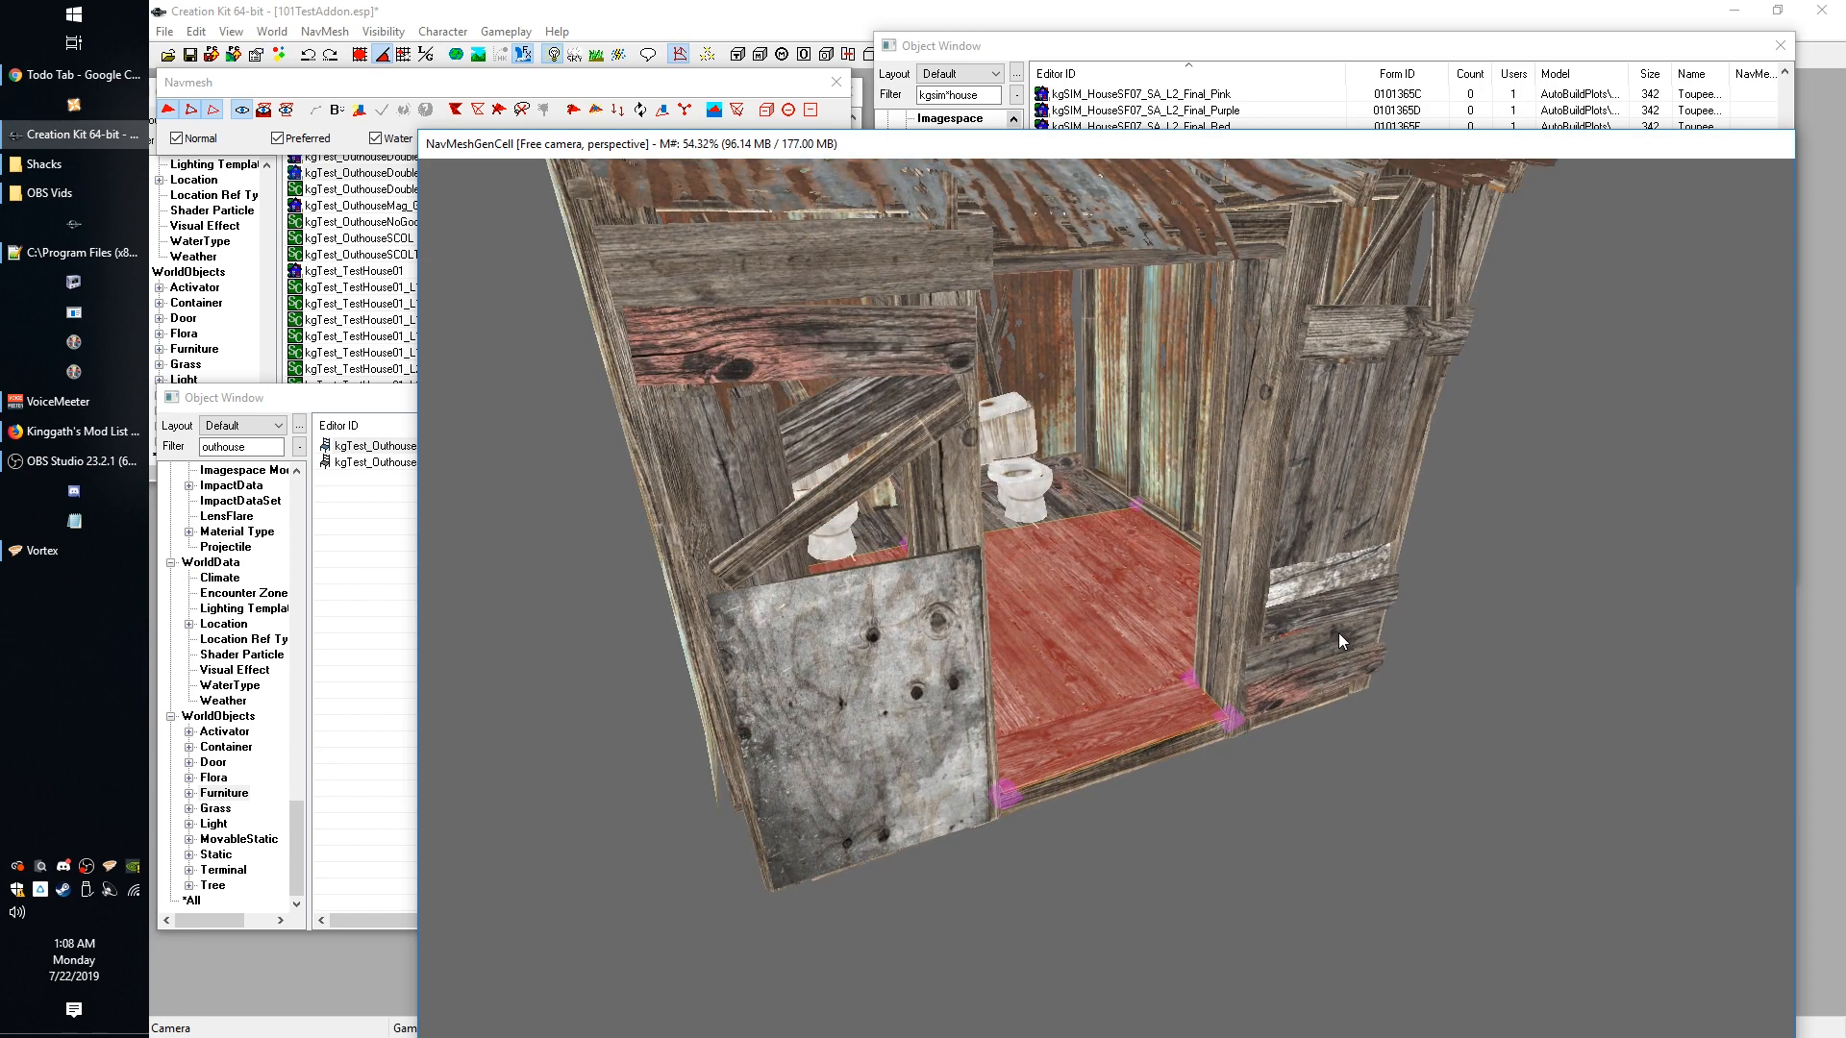
pyautogui.moveTo(968, 145); pyautogui.dragTo(910, 107)
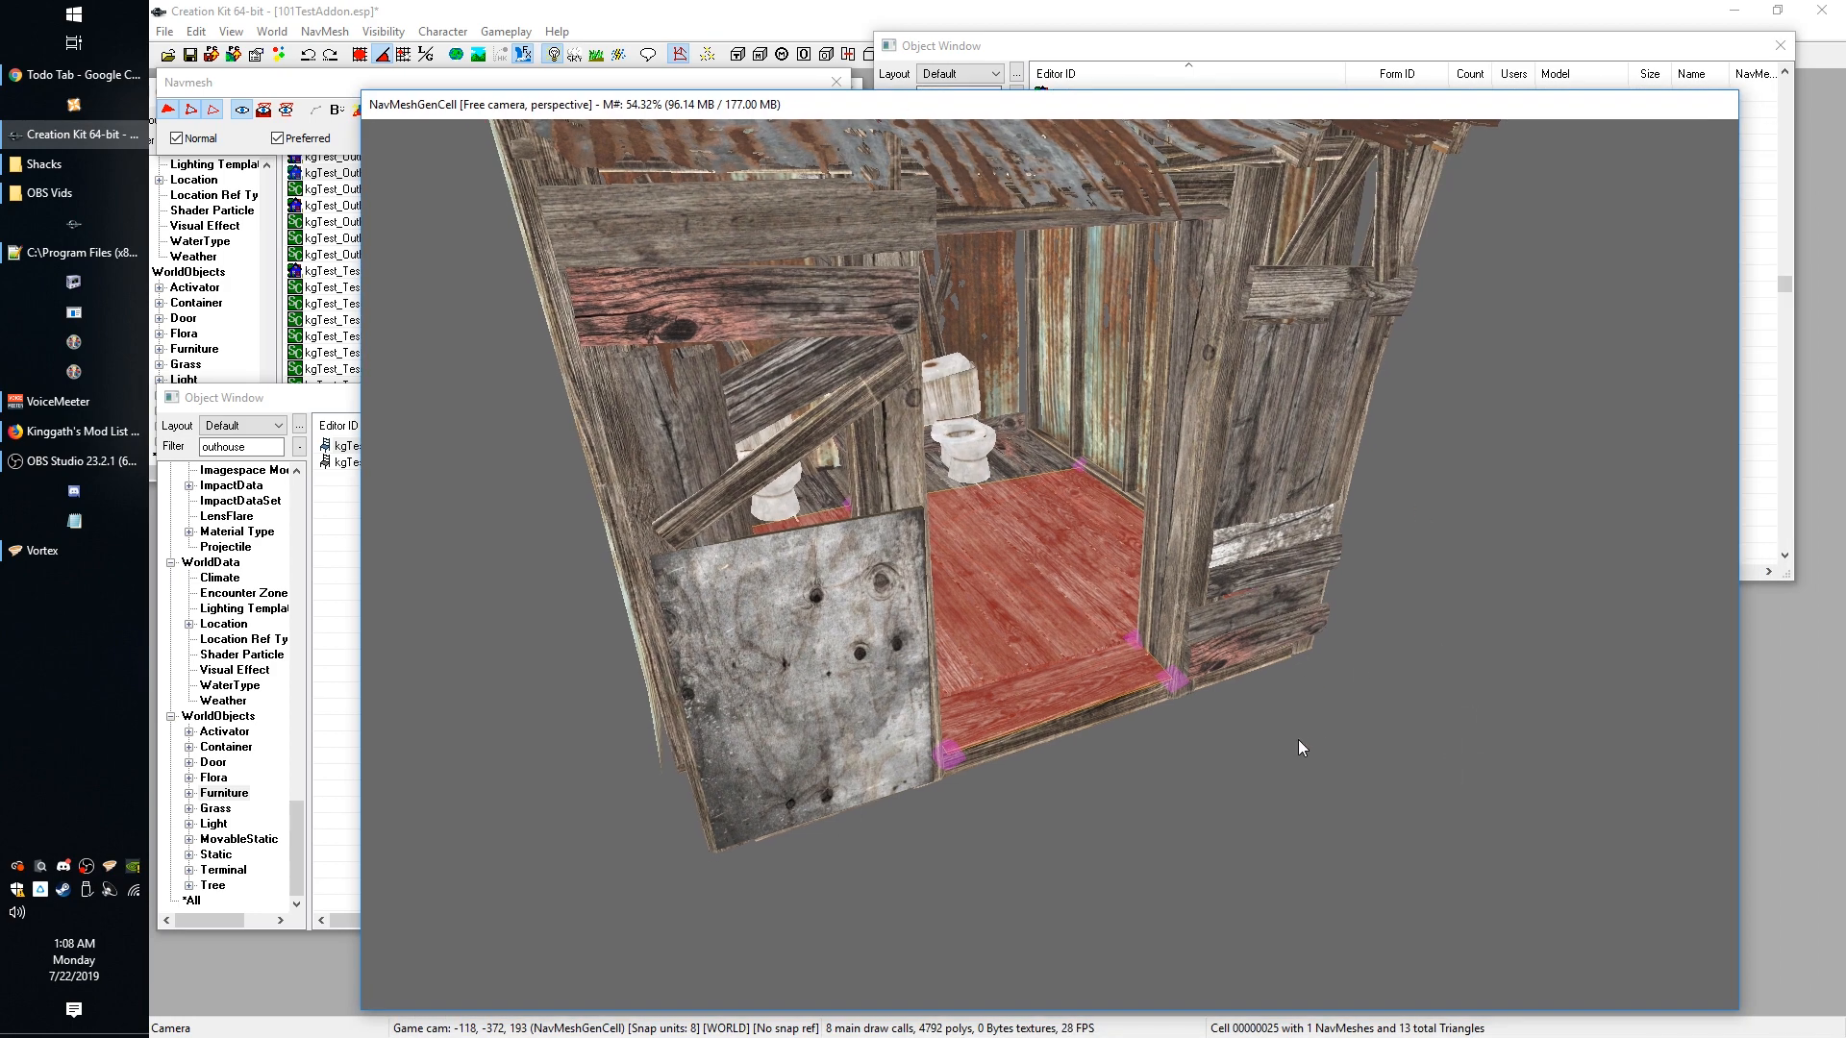
# Show the outhouse's collision geometry and compare it with the navmesh at the doorway and roof.
pyautogui.press('F4')
pyautogui.scroll(-5, 1284, 721)
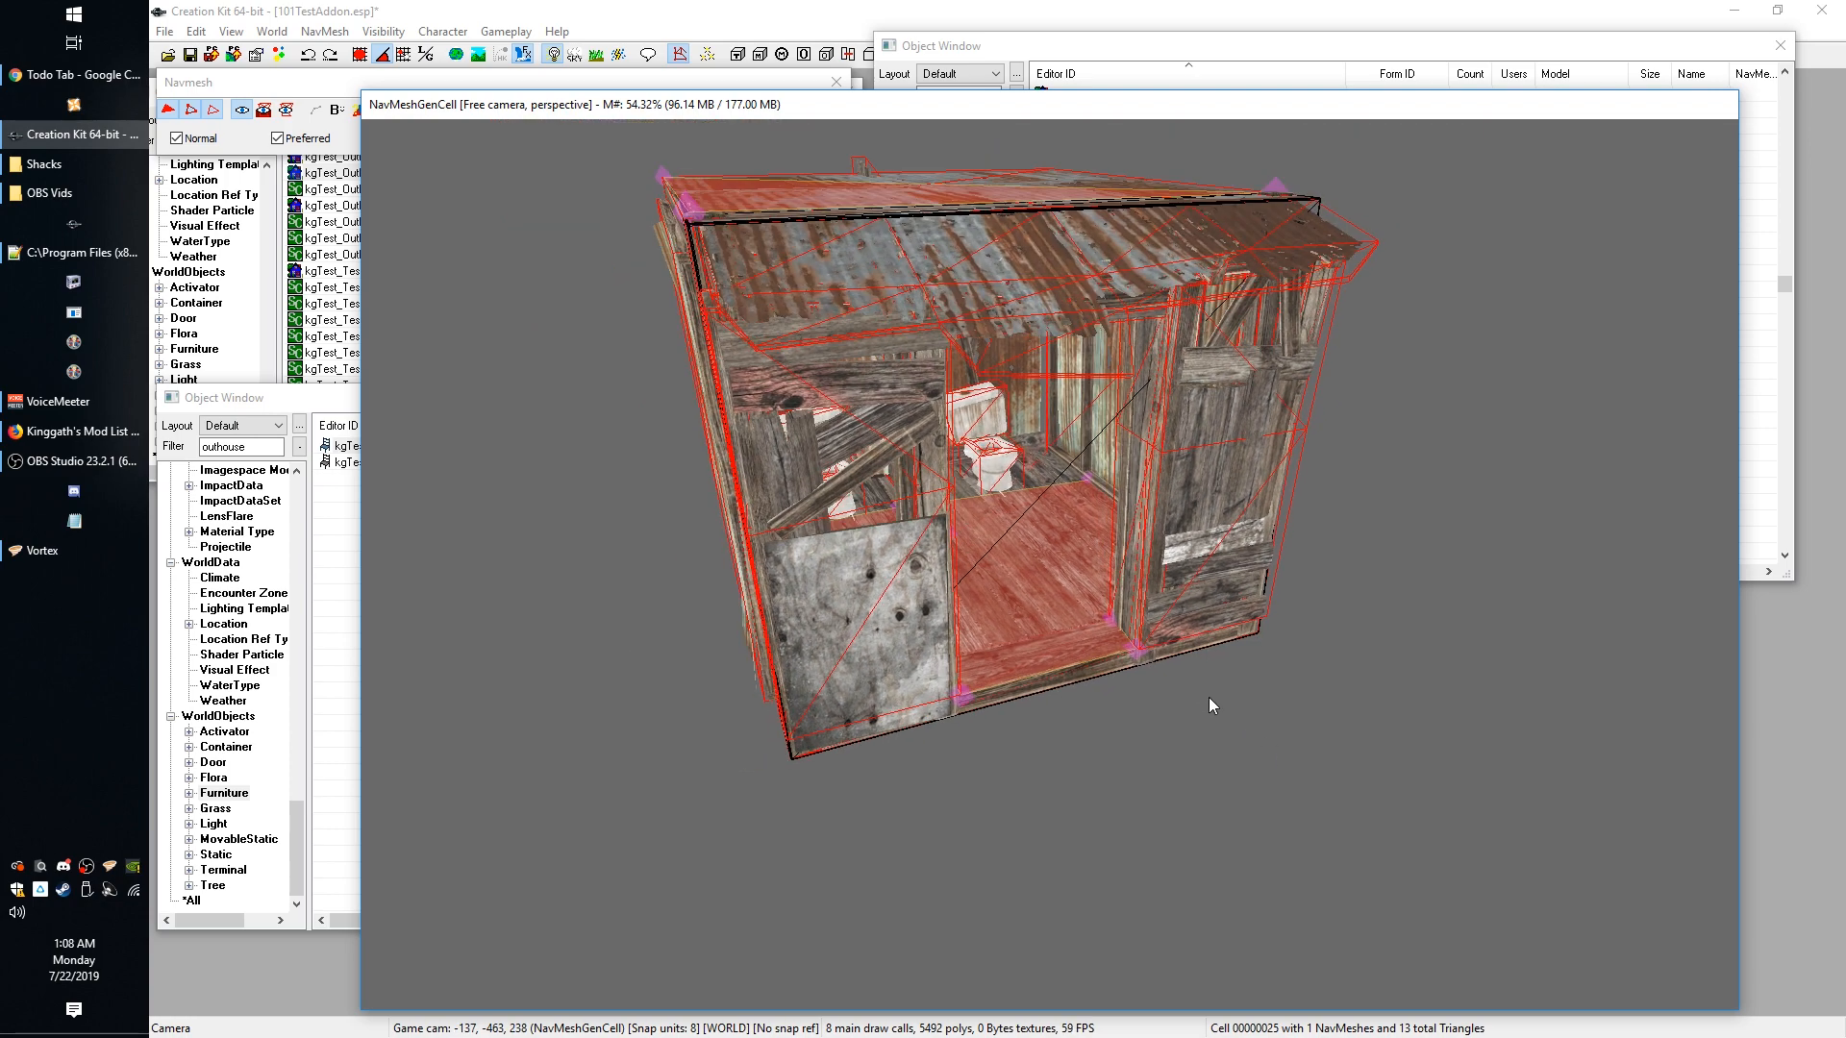
pyautogui.keyDown('shift'); pyautogui.moveTo(1208, 698); pyautogui.dragTo(1226, 686, button='middle'); pyautogui.keyUp('shift')
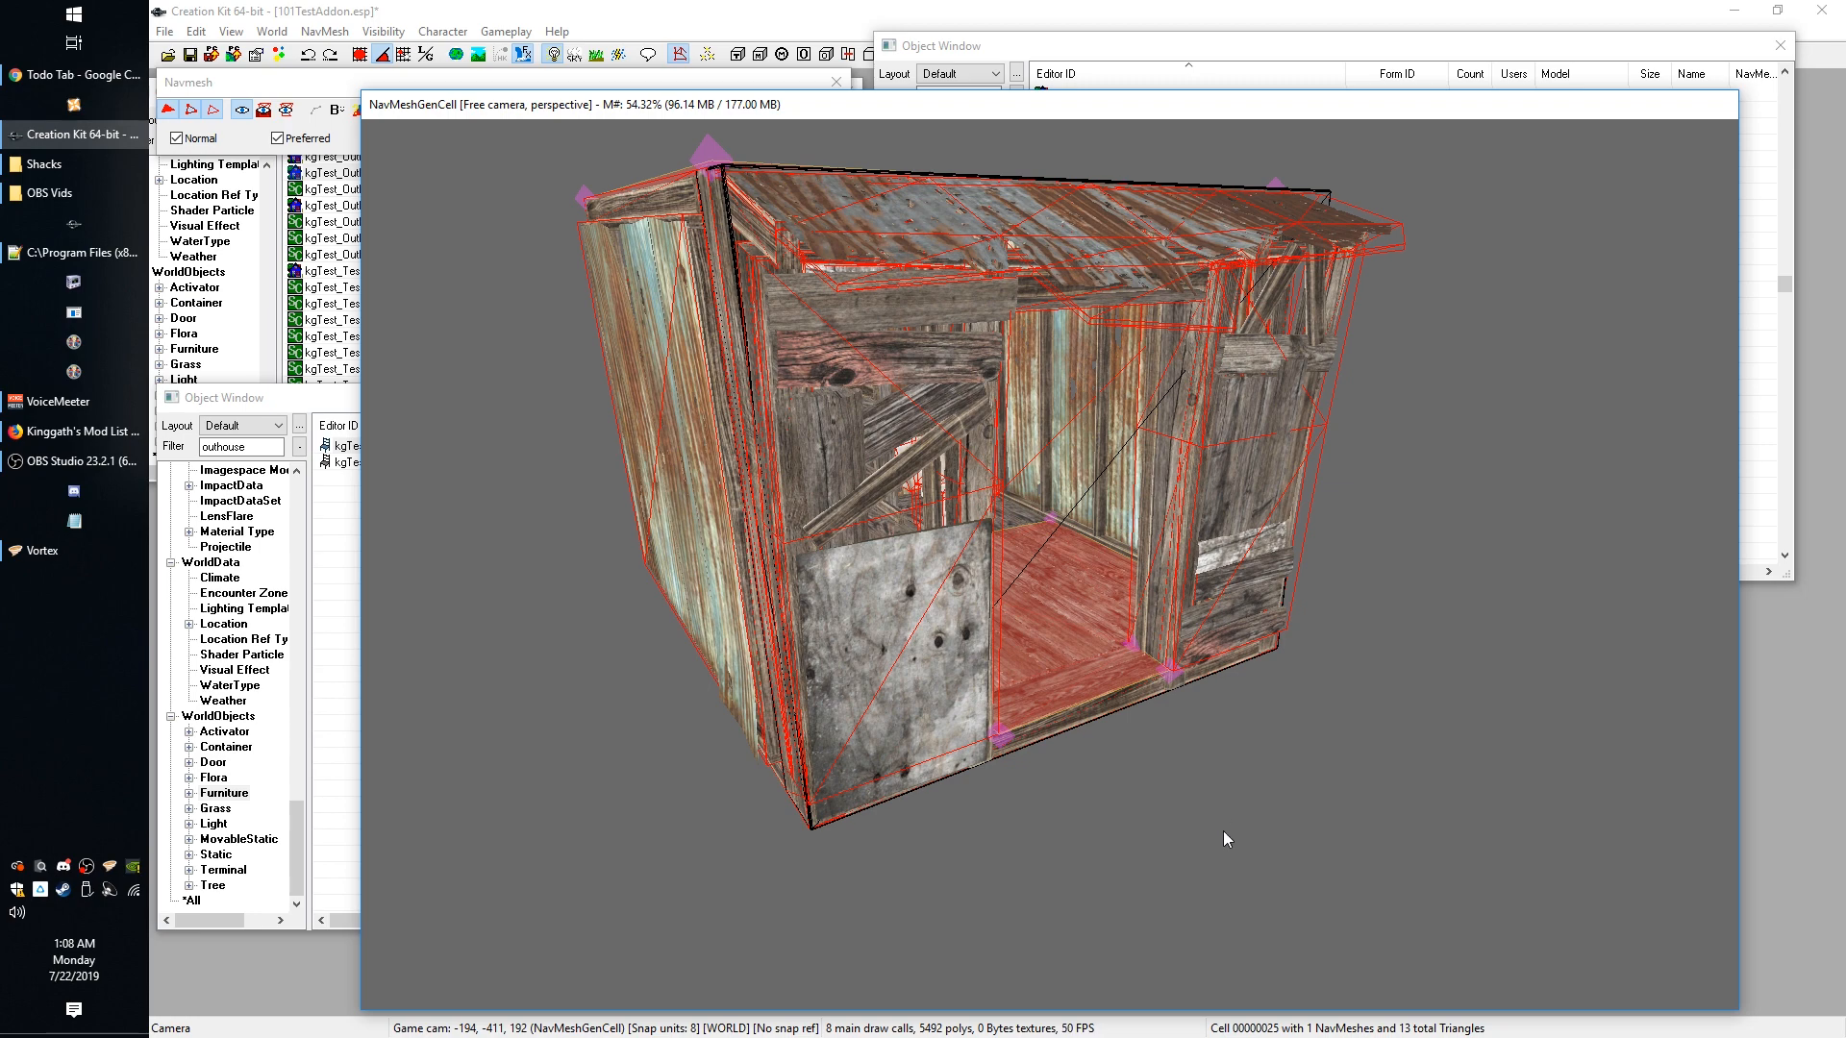
pyautogui.moveTo(1471, 670)
pyautogui.keyDown('shift'); pyautogui.mouseDown(button='middle')
pyautogui.moveTo(1485, 721)
pyautogui.moveTo(1455, 631)
pyautogui.moveTo(1519, 629)
pyautogui.moveTo(1461, 672)
pyautogui.mouseUp(button='middle'); pyautogui.keyUp('shift')
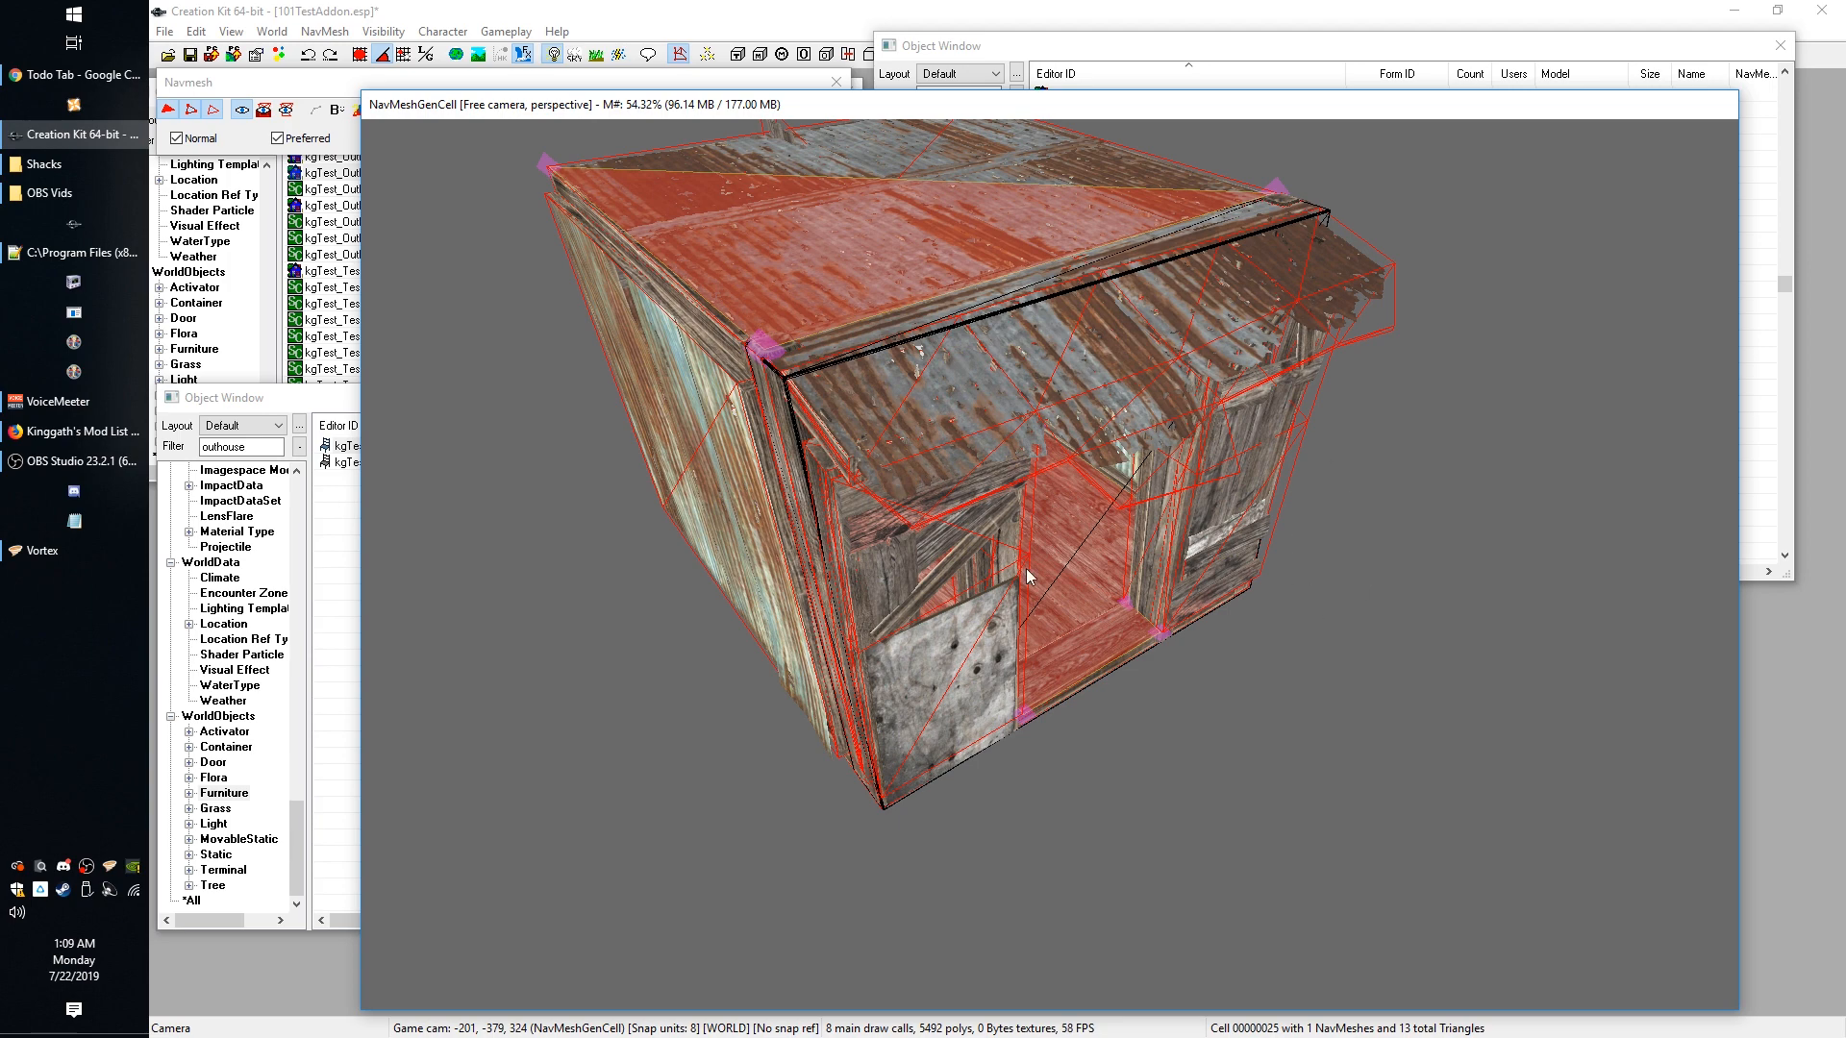
pyautogui.keyDown('shift'); pyautogui.moveTo(1359, 645); pyautogui.dragTo(1321, 604, button='middle'); pyautogui.keyUp('shift')
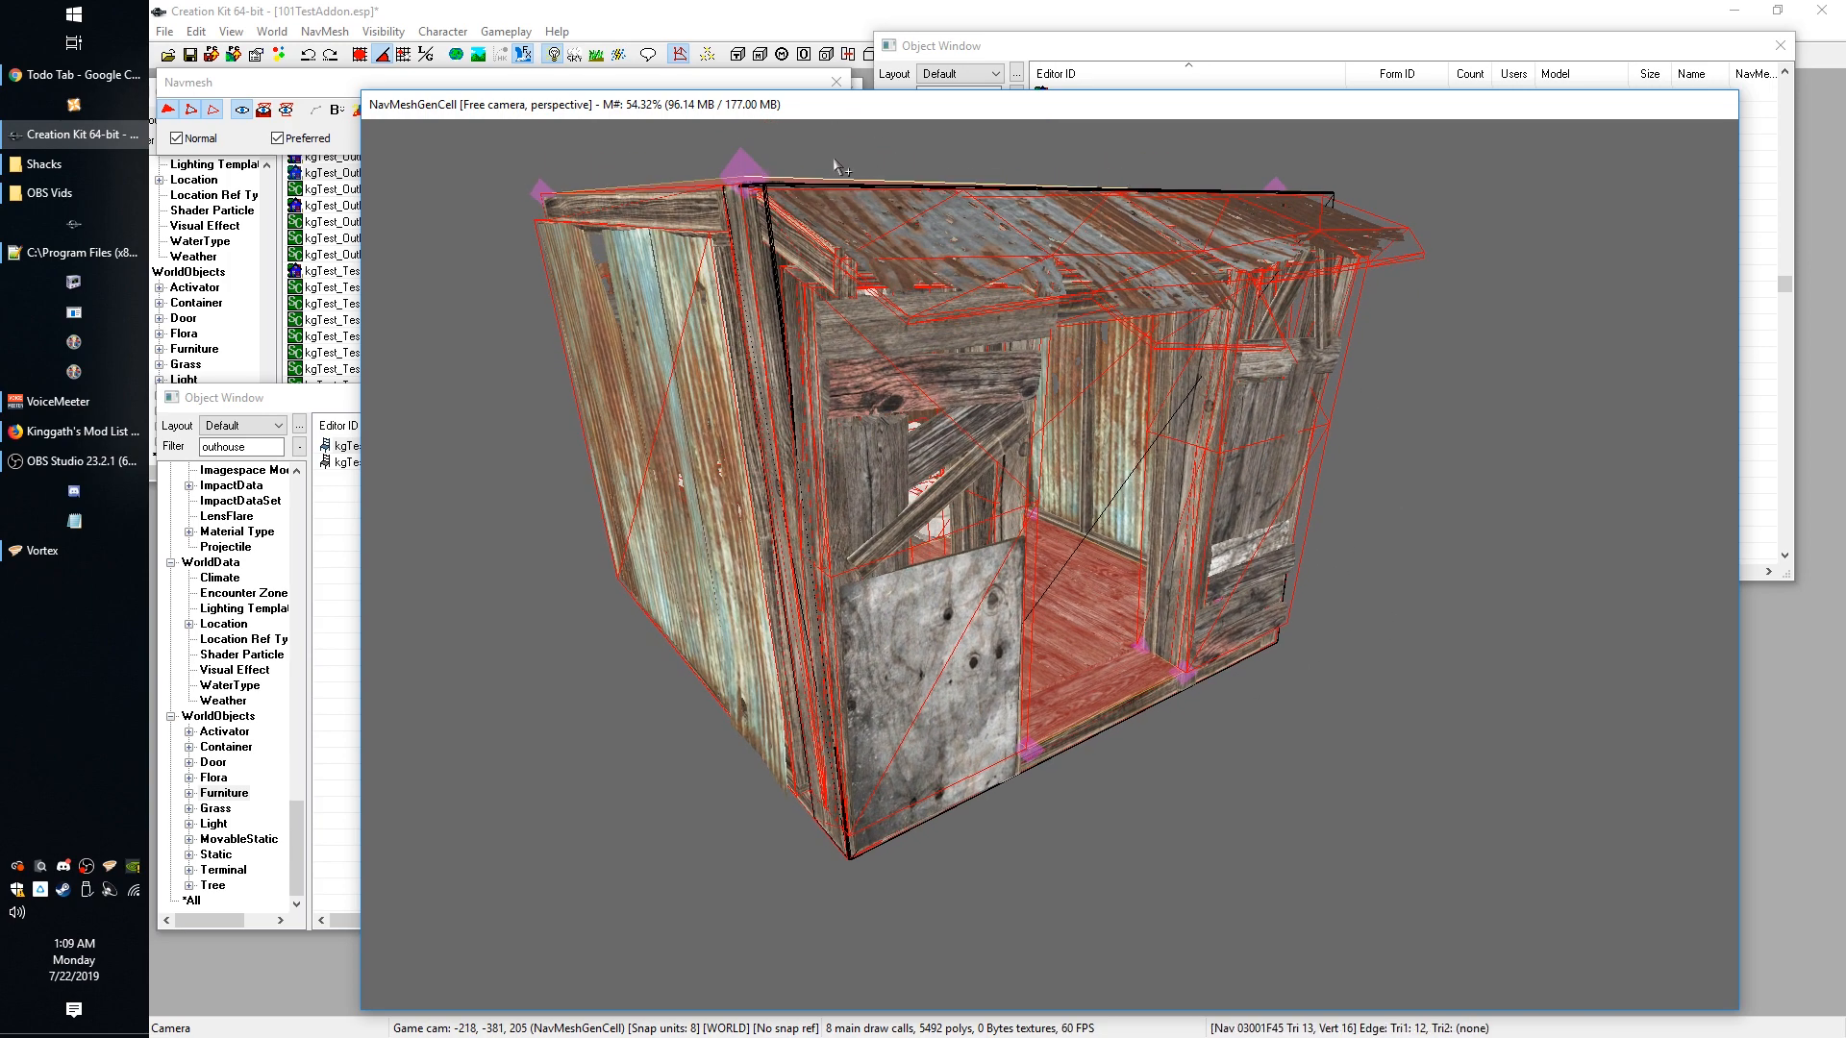
pyautogui.keyDown('shift'); pyautogui.moveTo(1269, 231); pyautogui.dragTo(1473, 551, button='middle'); pyautogui.keyUp('shift')
pyautogui.moveTo(1434, 527)
pyautogui.keyDown('shift'); pyautogui.mouseDown(button='middle')
pyautogui.moveTo(1419, 518)
pyautogui.moveTo(1479, 527)
pyautogui.moveTo(1448, 512)
pyautogui.mouseUp(button='middle'); pyautogui.keyUp('shift')
pyautogui.keyDown('shift'); pyautogui.moveTo(1285, 227); pyautogui.dragTo(1268, 229, button='middle'); pyautogui.keyUp('shift')
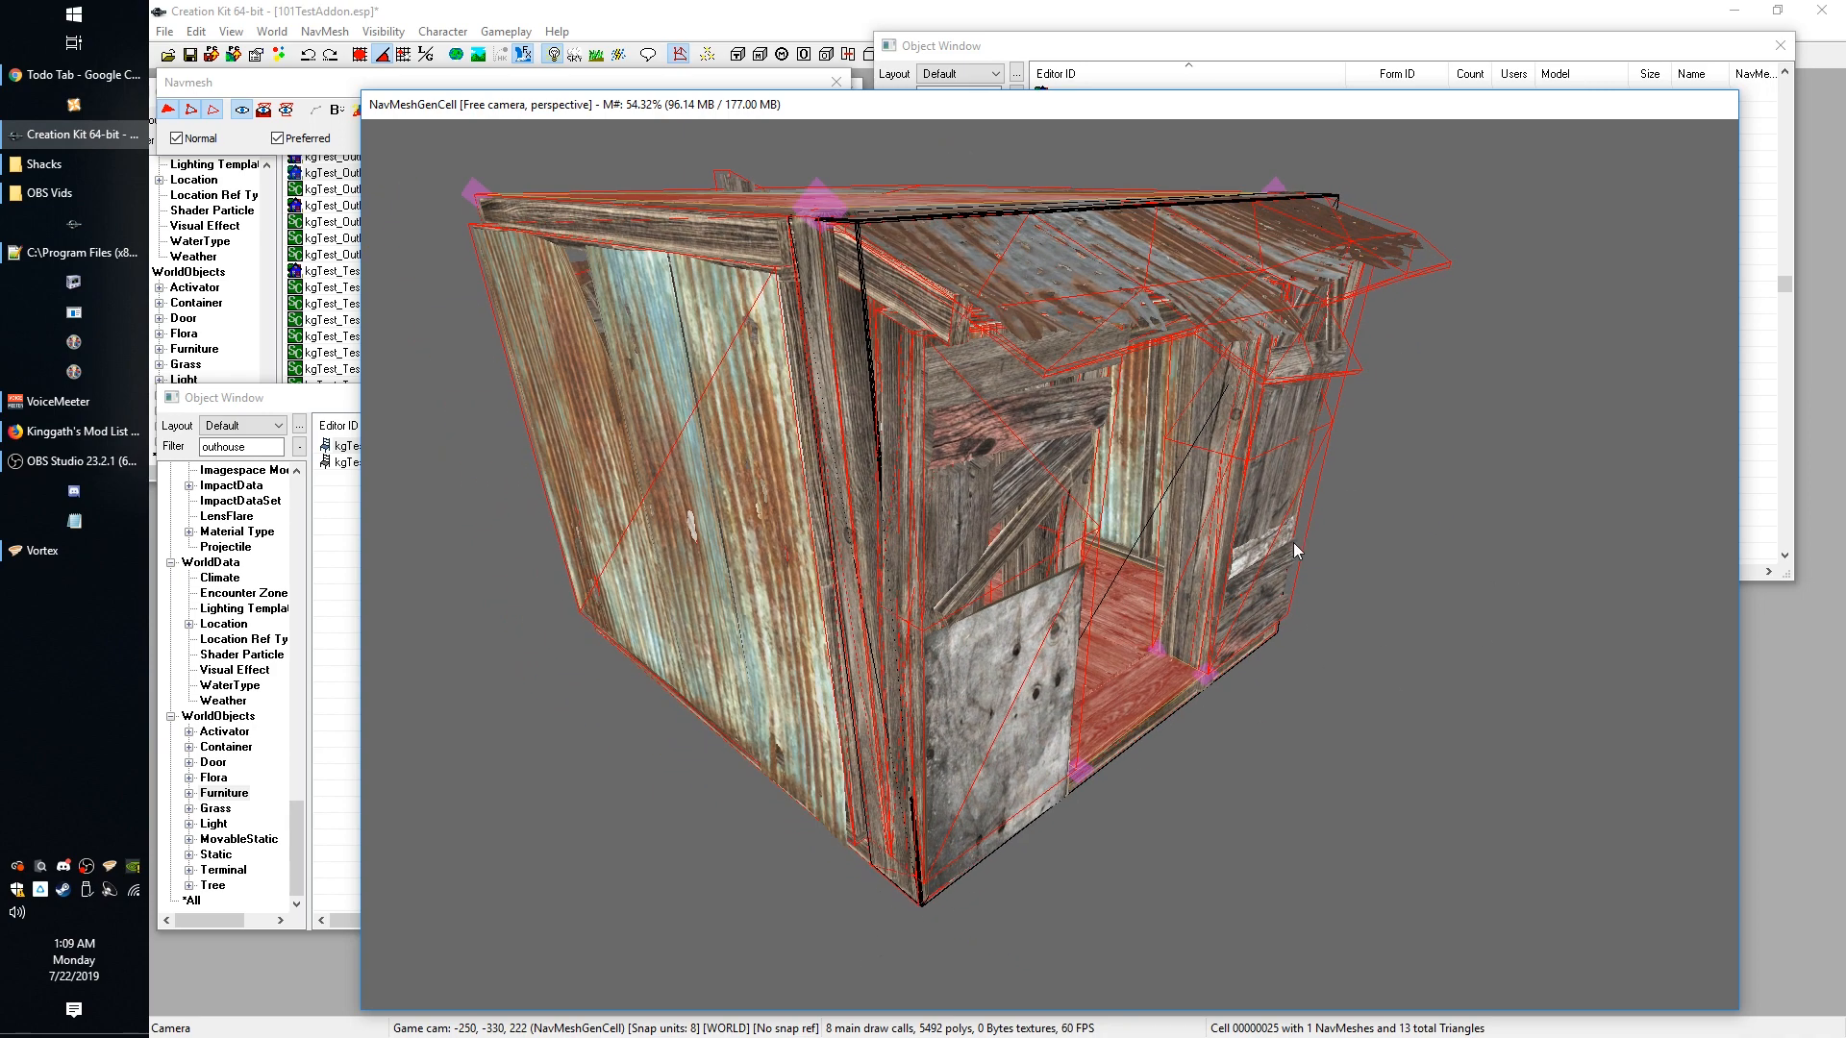
pyautogui.moveTo(1399, 639)
pyautogui.keyDown('shift'); pyautogui.mouseDown(button='middle')
pyautogui.moveTo(1376, 626)
pyautogui.moveTo(1375, 650)
pyautogui.mouseUp(button='middle'); pyautogui.keyUp('shift')
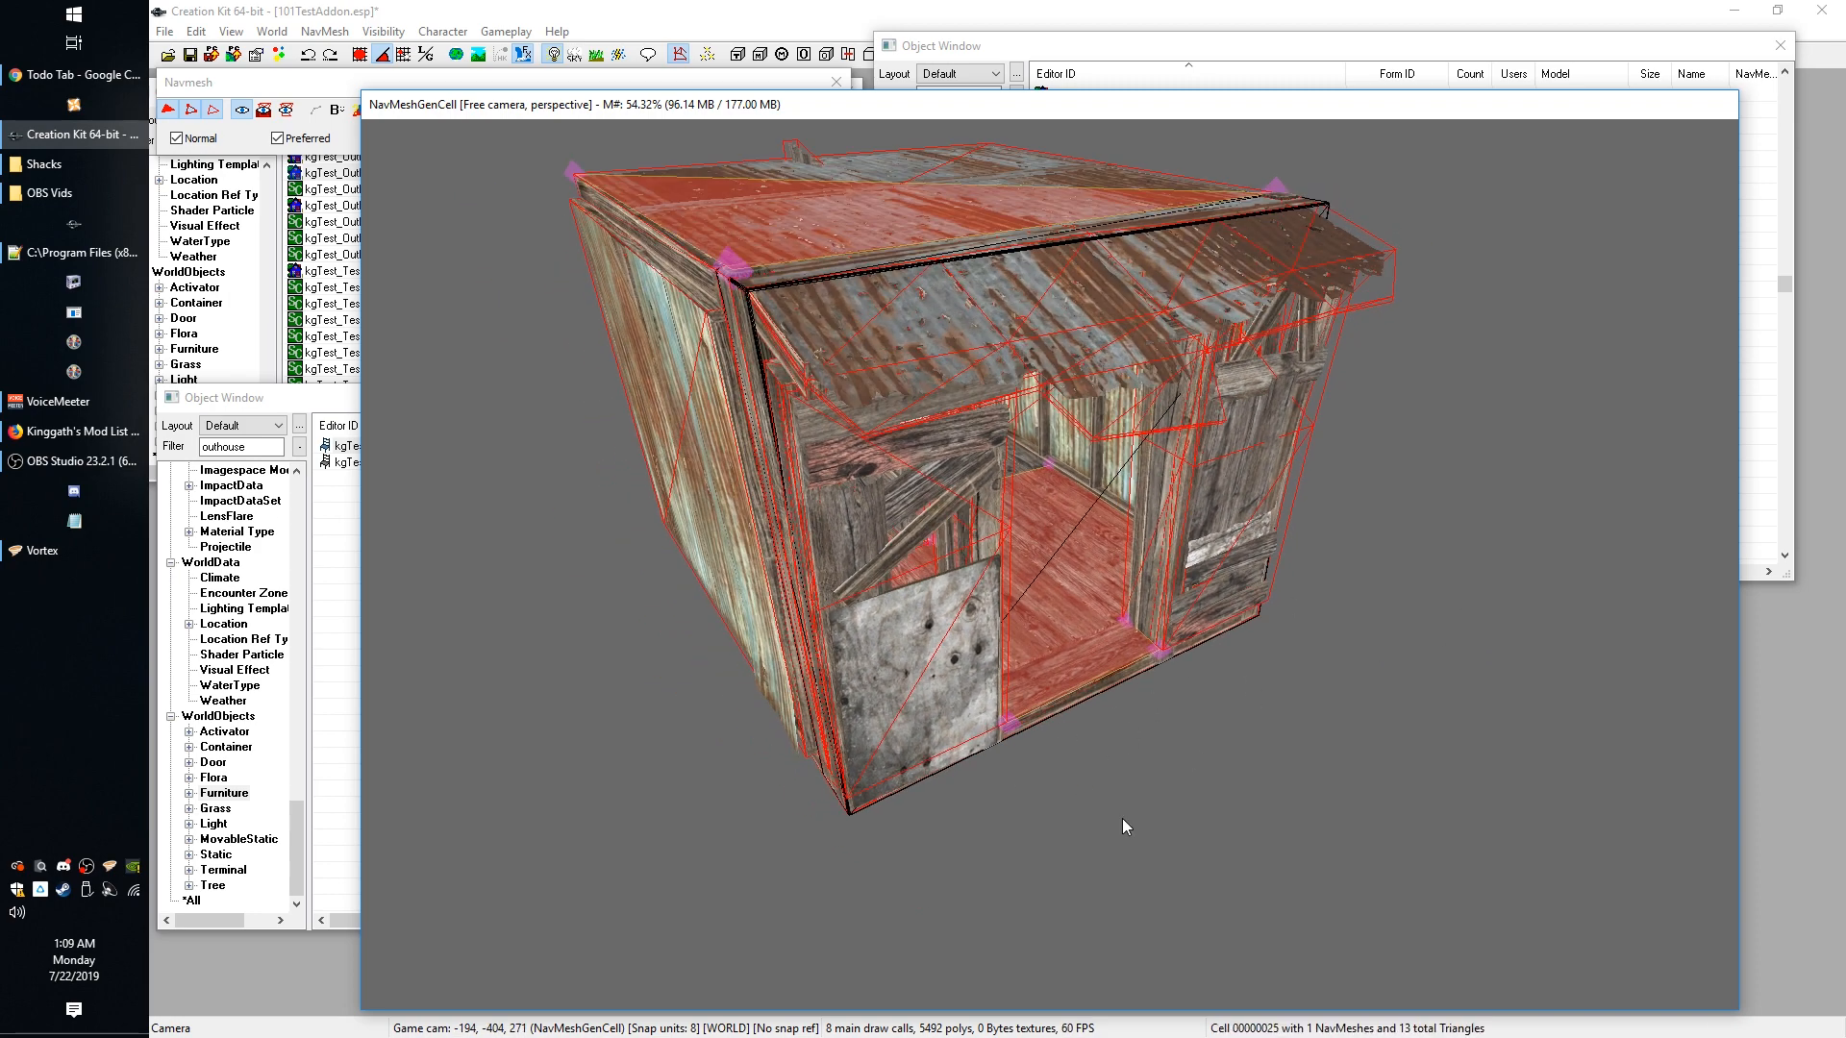
# Inspect the collision outline around the side wall, roof edge and front overhang, and hide the collision display.
pyautogui.keyDown('shift'); pyautogui.moveTo(1149, 846); pyautogui.dragTo(1186, 891, button='middle'); pyautogui.keyUp('shift')
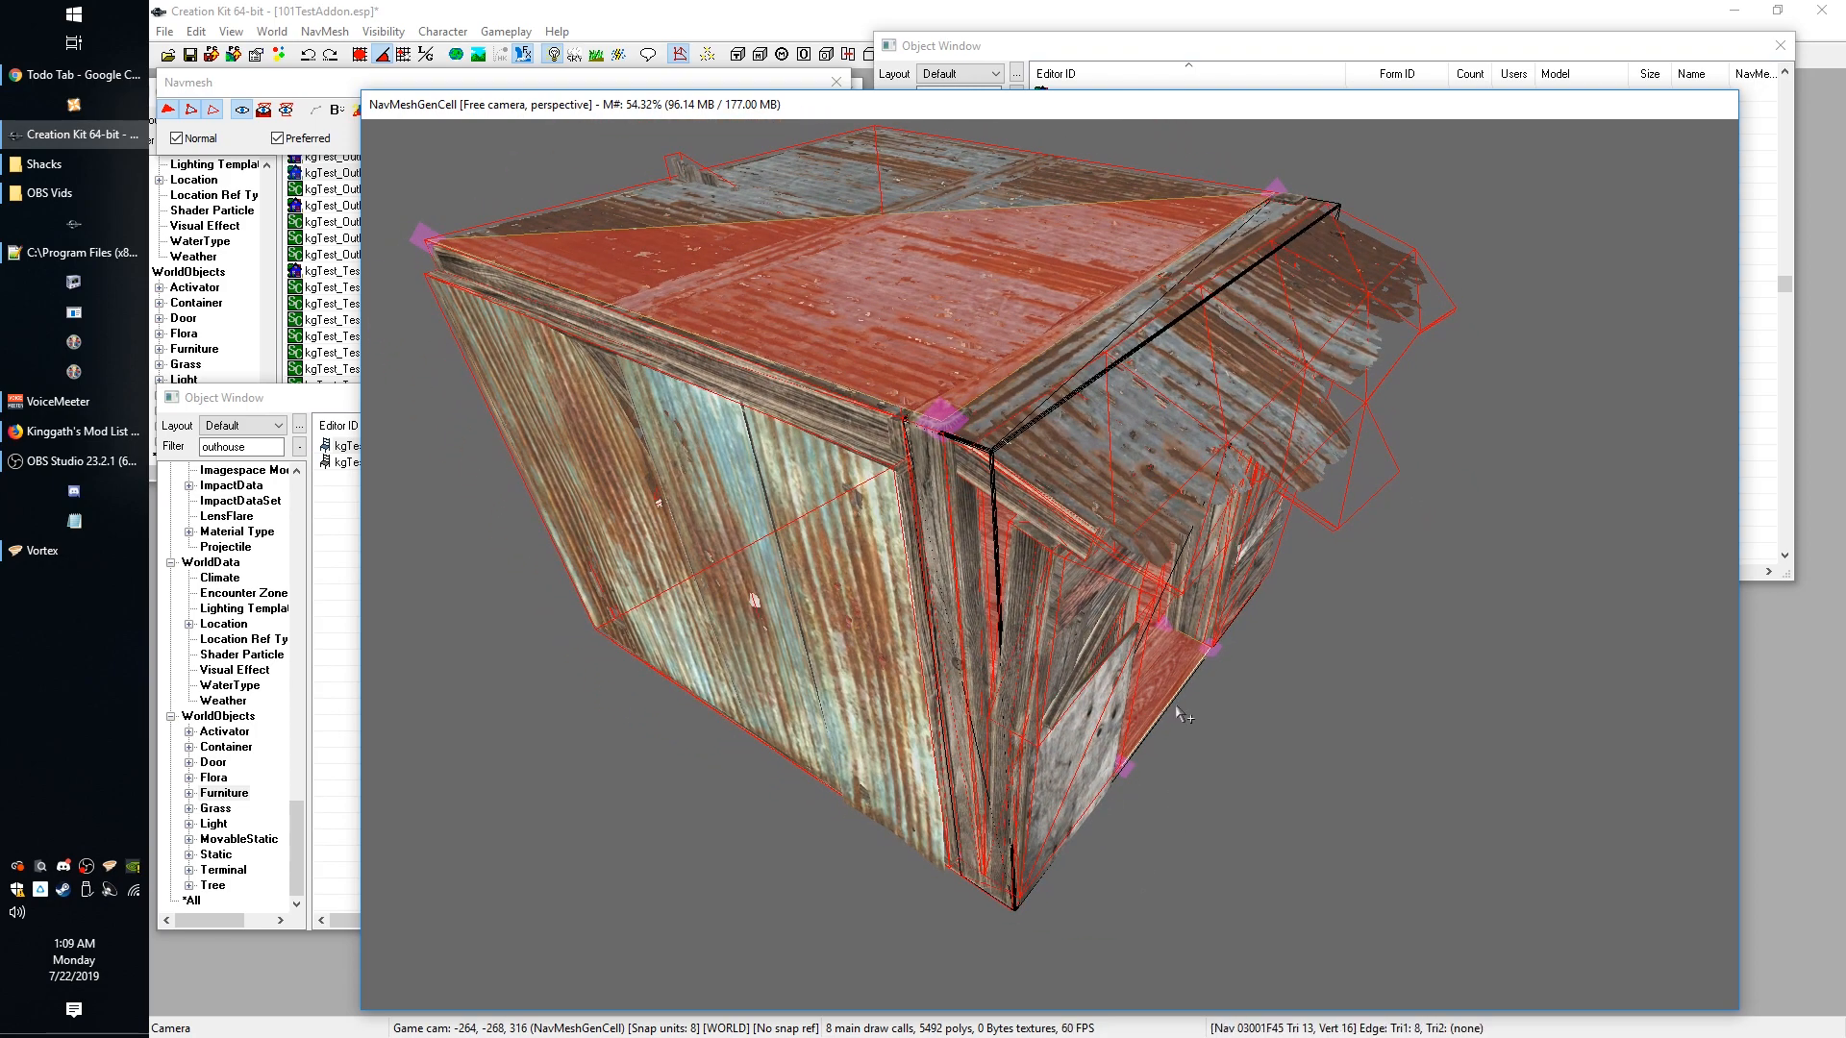
pyautogui.keyDown('shift'); pyautogui.moveTo(1178, 711); pyautogui.dragTo(1222, 829, button='middle'); pyautogui.keyUp('shift')
pyautogui.keyDown('shift'); pyautogui.moveTo(1323, 874); pyautogui.dragTo(1286, 861, button='middle'); pyautogui.keyUp('shift')
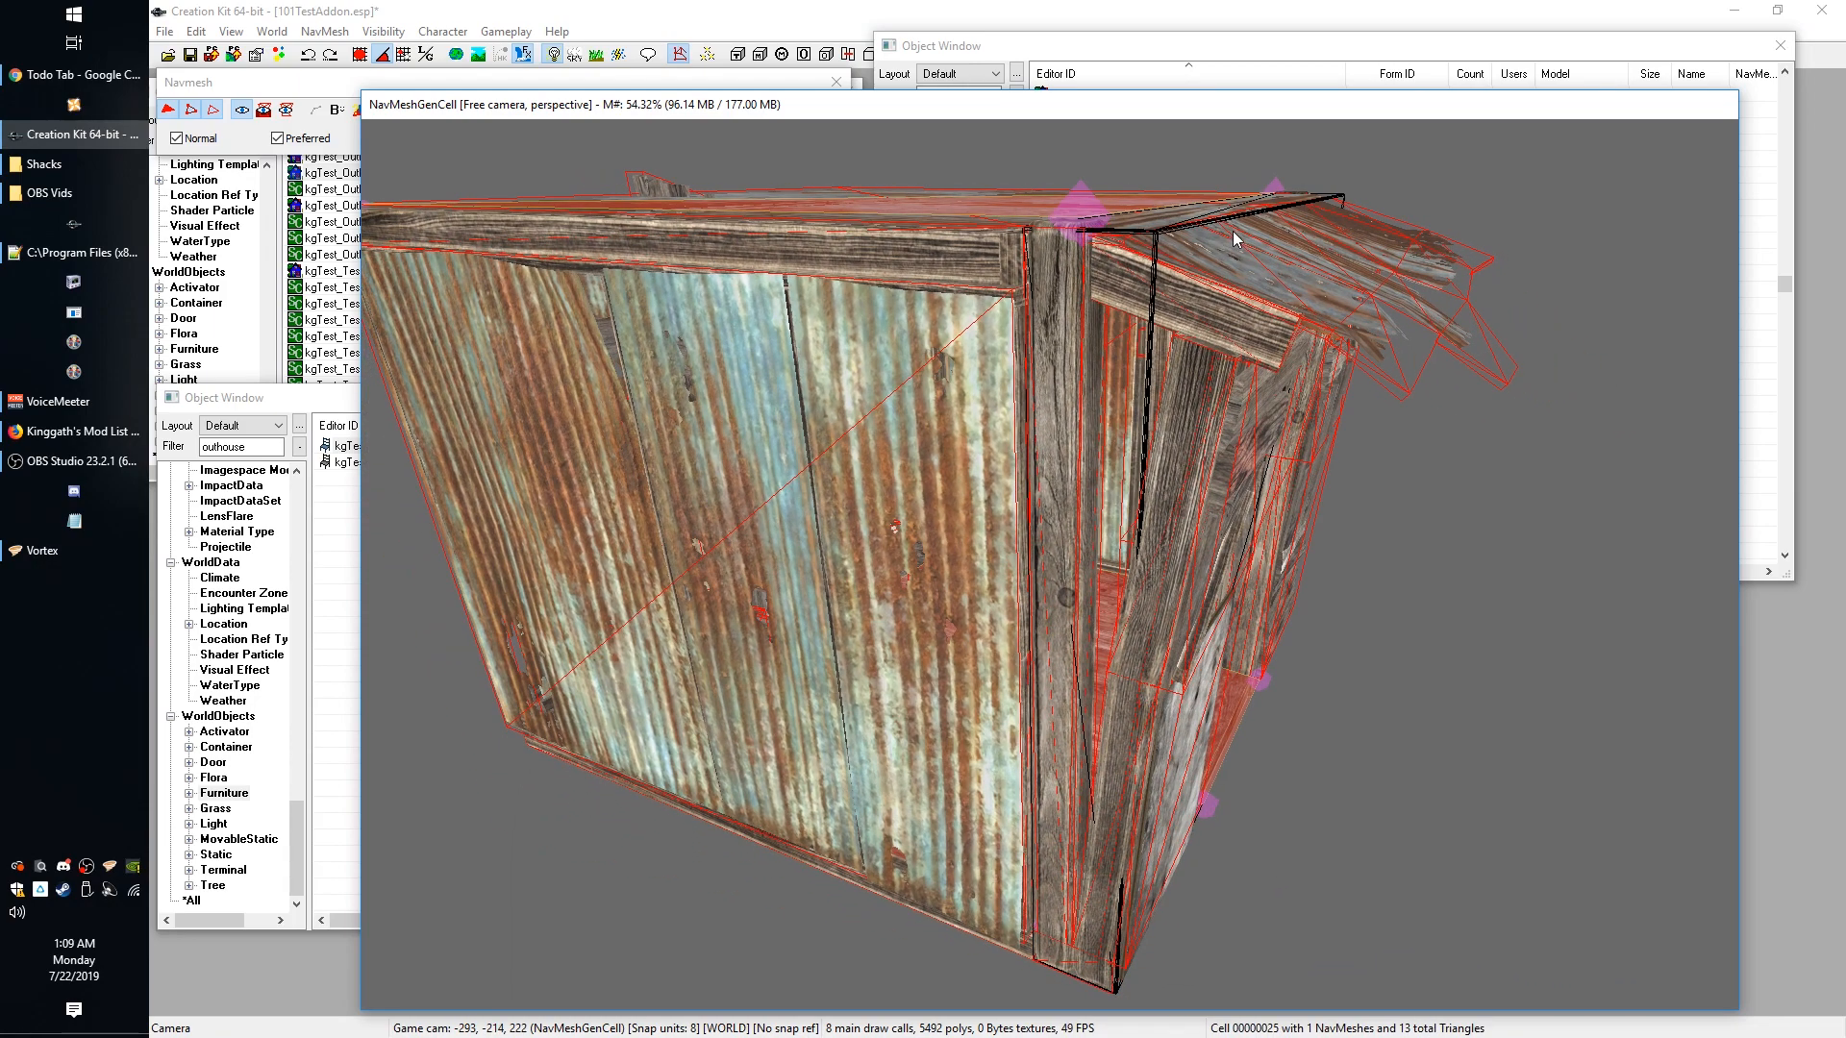
pyautogui.keyDown('shift'); pyautogui.moveTo(1234, 233); pyautogui.dragTo(1234, 240, button='middle'); pyautogui.keyUp('shift')
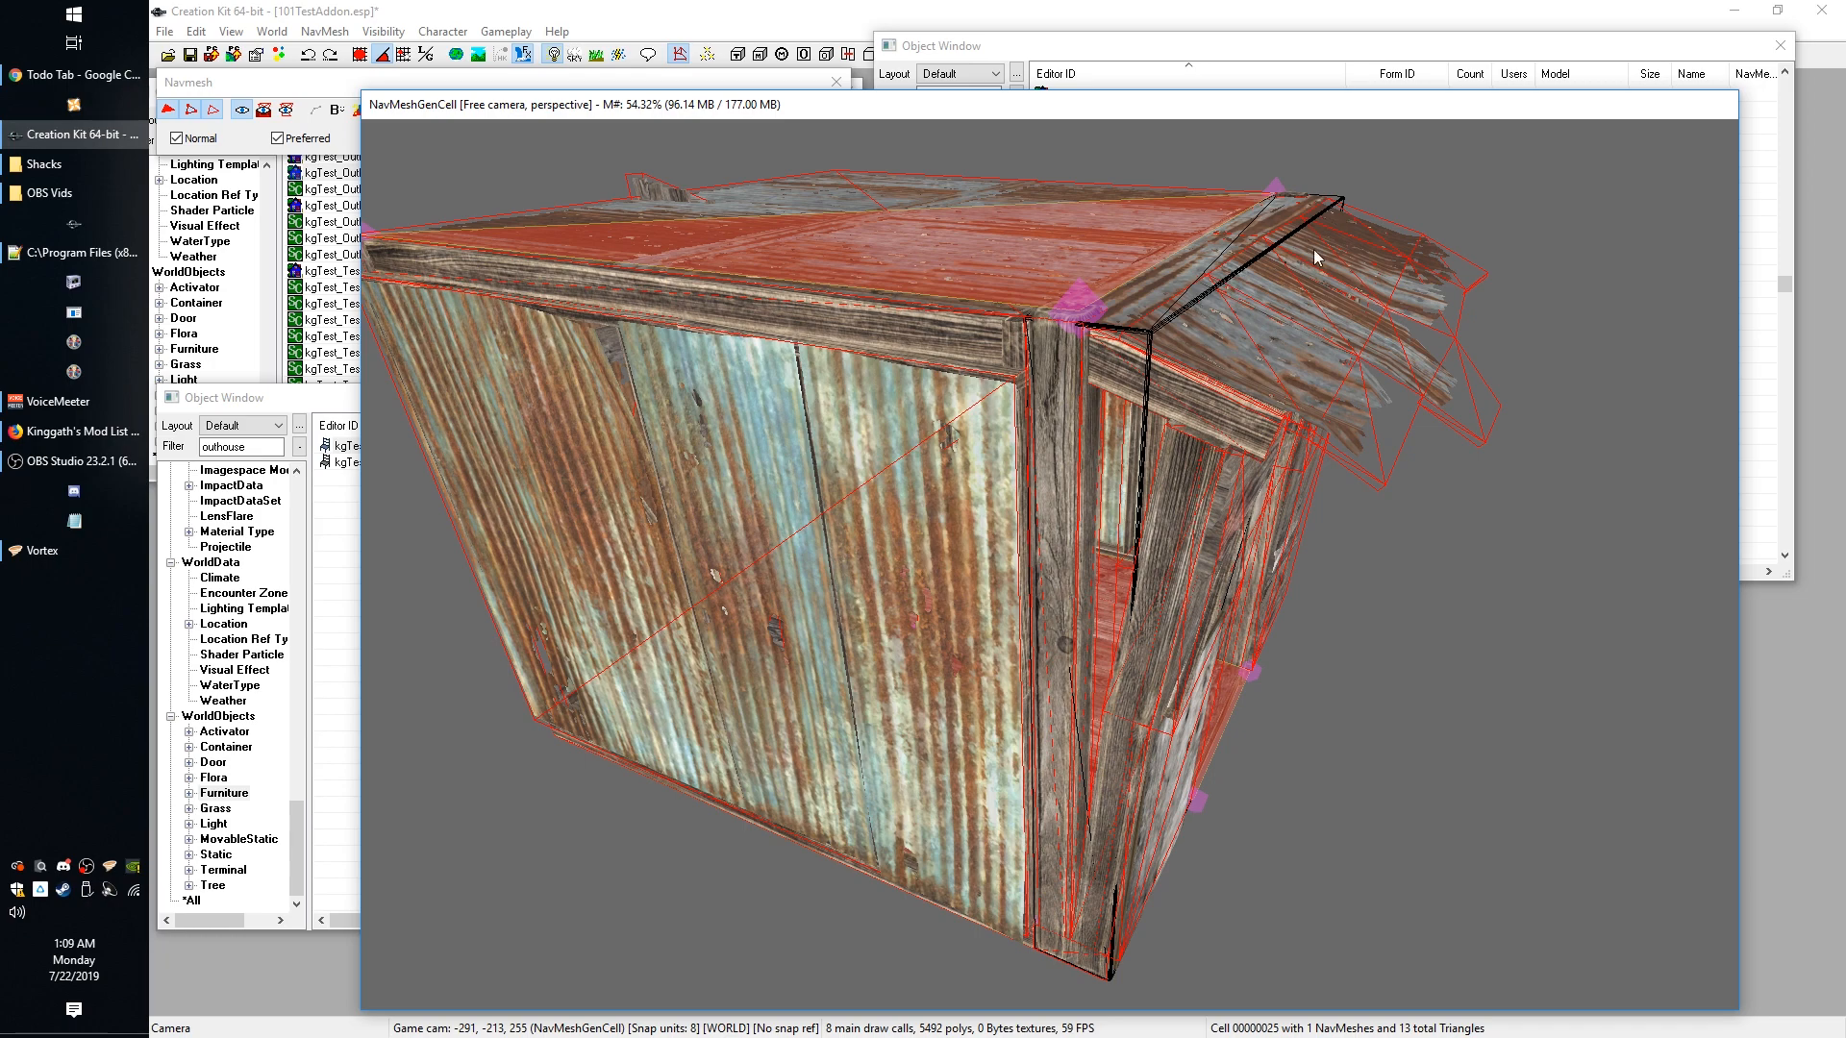
pyautogui.keyDown('shift'); pyautogui.moveTo(1253, 630); pyautogui.dragTo(1339, 788, button='middle'); pyautogui.keyUp('shift')
pyautogui.scroll(3, 1306, 825)
pyautogui.scroll(-3, 1370, 825)
pyautogui.scroll(3, 1410, 747)
pyautogui.scroll(-3, 1399, 750)
pyautogui.scroll(-3, 1204, 504)
pyautogui.moveTo(1204, 504)
pyautogui.keyDown('shift'); pyautogui.mouseDown(button='middle')
pyautogui.moveTo(1151, 546)
pyautogui.moveTo(1177, 554)
pyautogui.moveTo(1094, 518)
pyautogui.moveTo(928, 517)
pyautogui.moveTo(946, 521)
pyautogui.moveTo(979, 463)
pyautogui.moveTo(956, 471)
pyautogui.moveTo(1093, 528)
pyautogui.moveTo(1204, 529)
pyautogui.mouseUp(button='middle'); pyautogui.keyUp('shift')
pyautogui.scroll(3, 927, 516)
pyautogui.scroll(-2, 1051, 511)
pyautogui.scroll(2, 1198, 529)
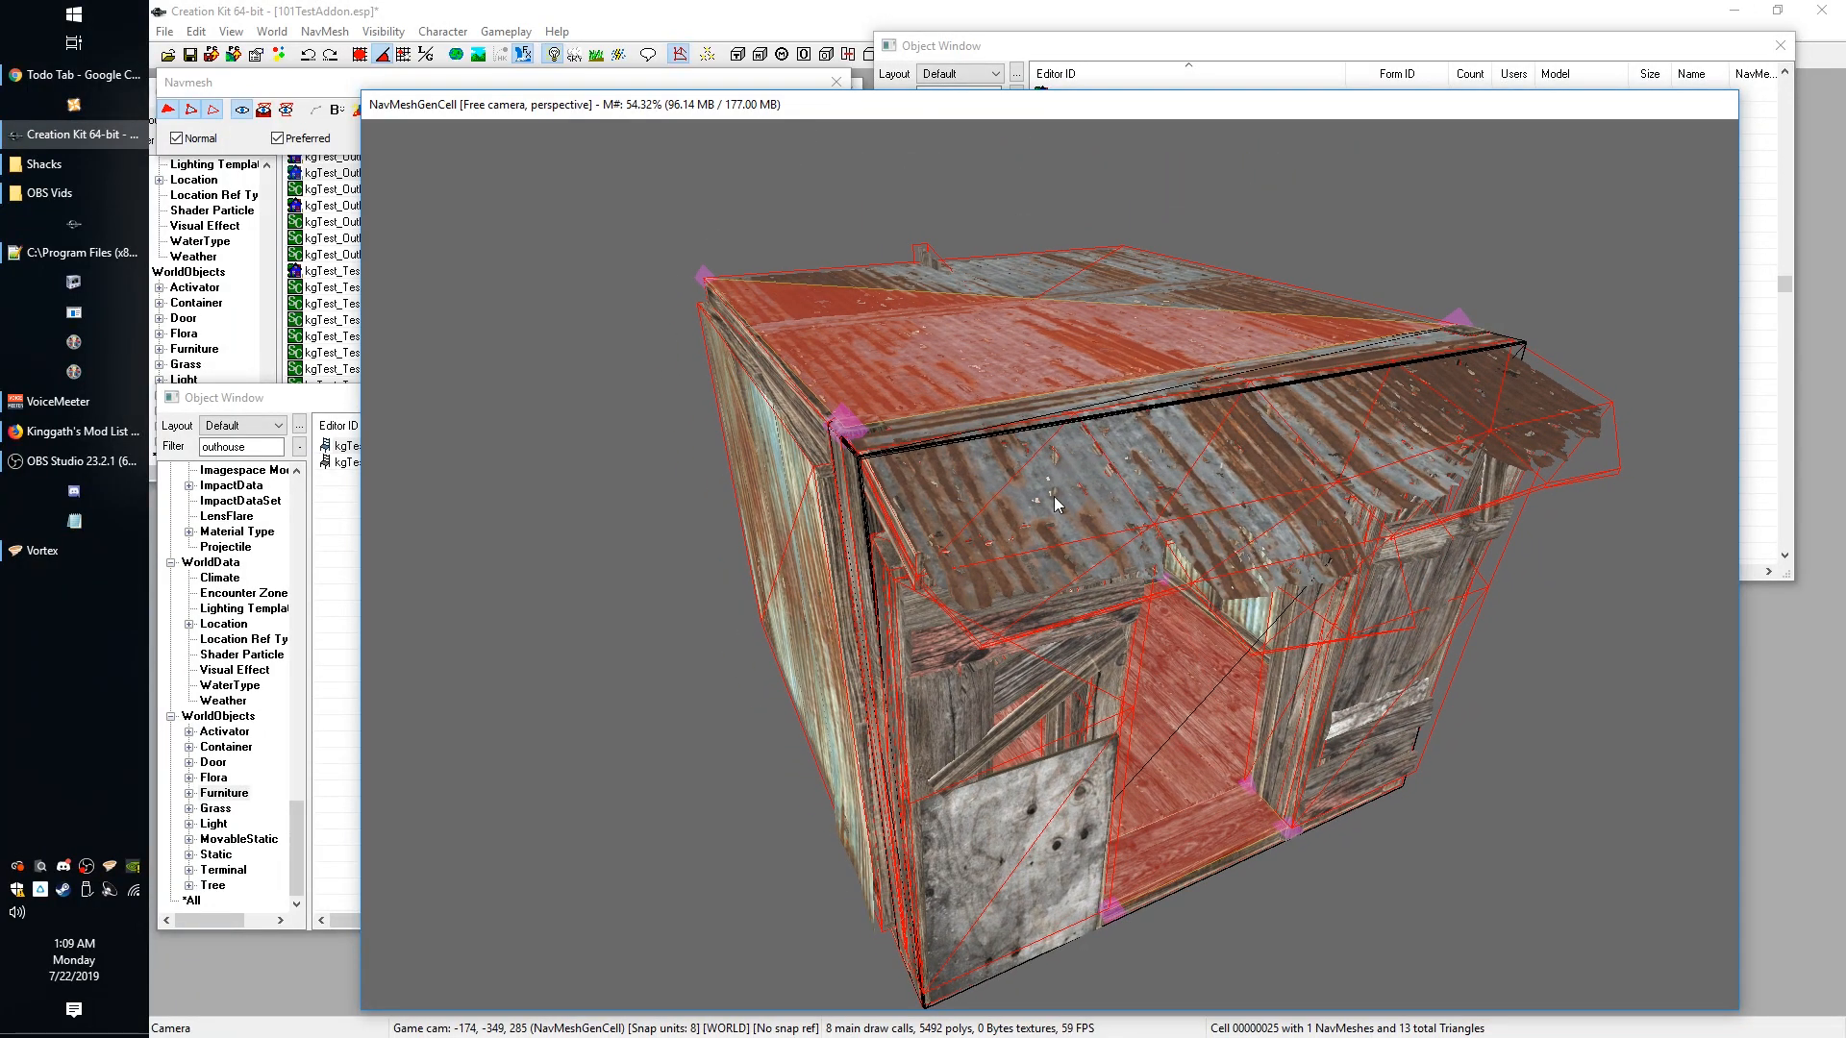
pyautogui.press('F4')
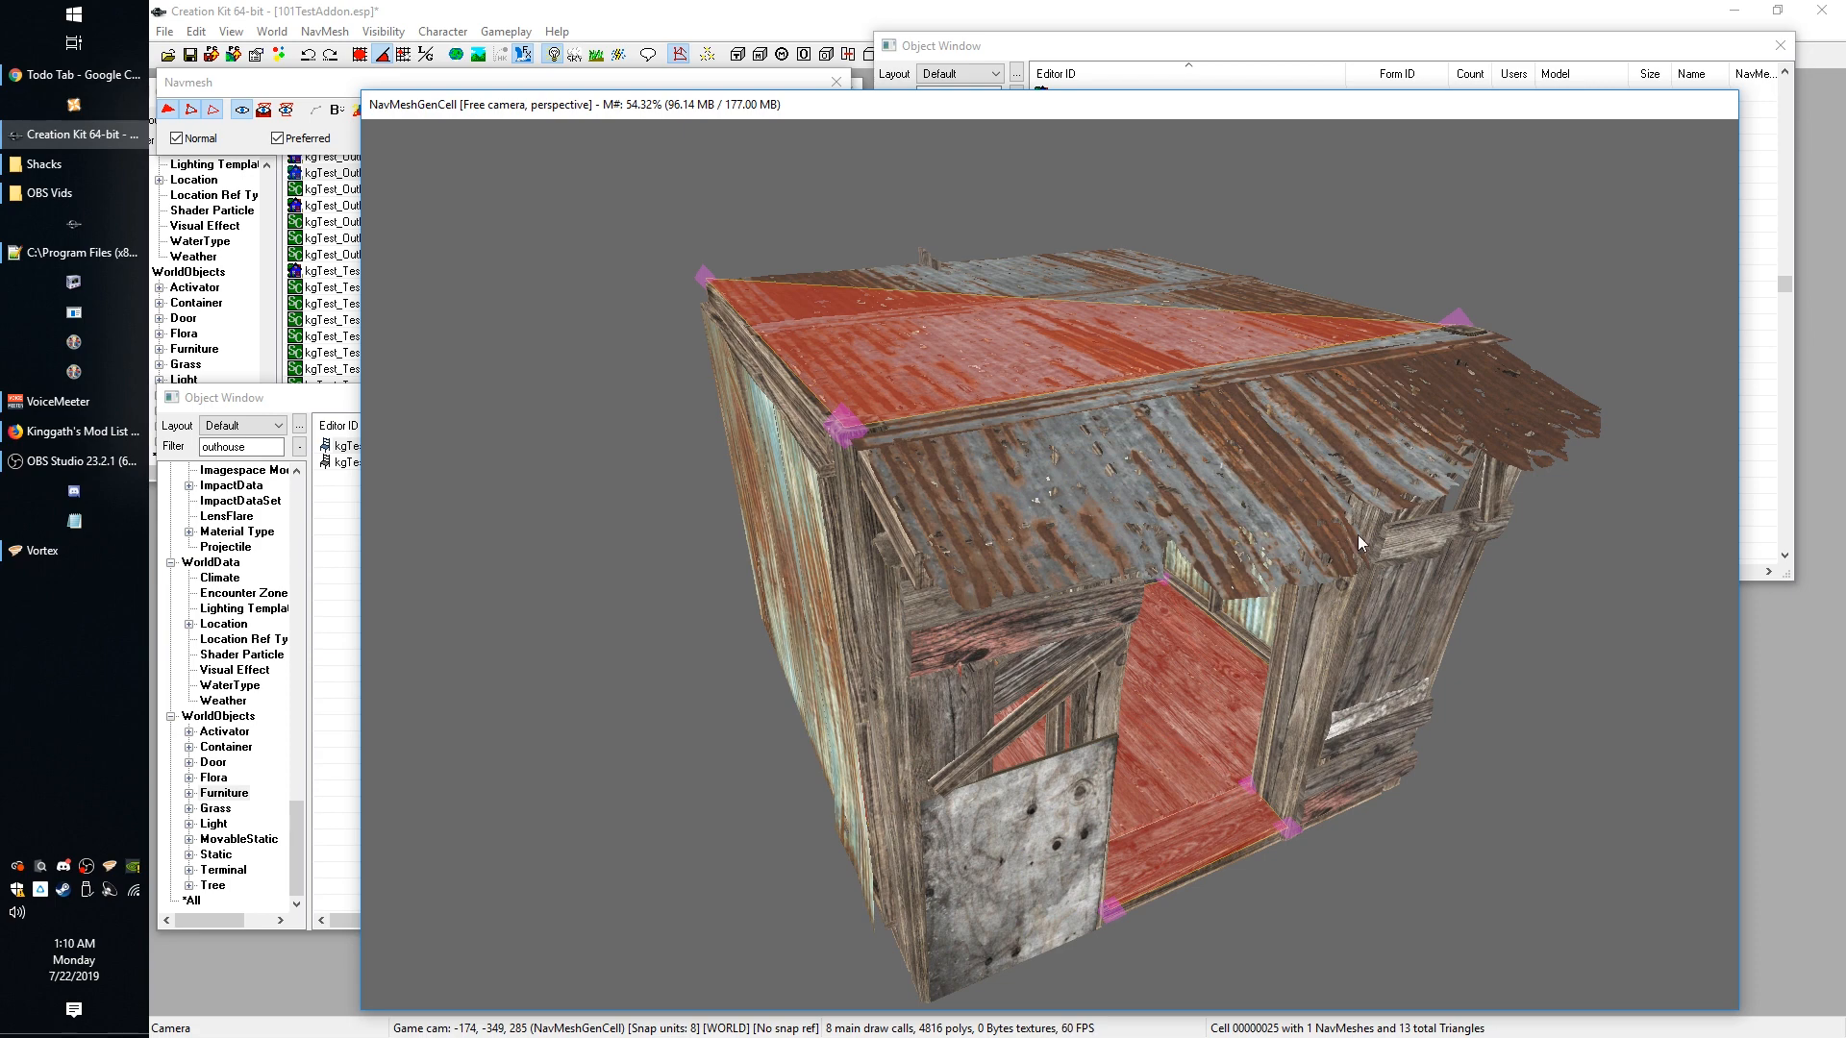
# Select the outhouse object and examine its bounding box from several angles.
pyautogui.click(1261, 458)
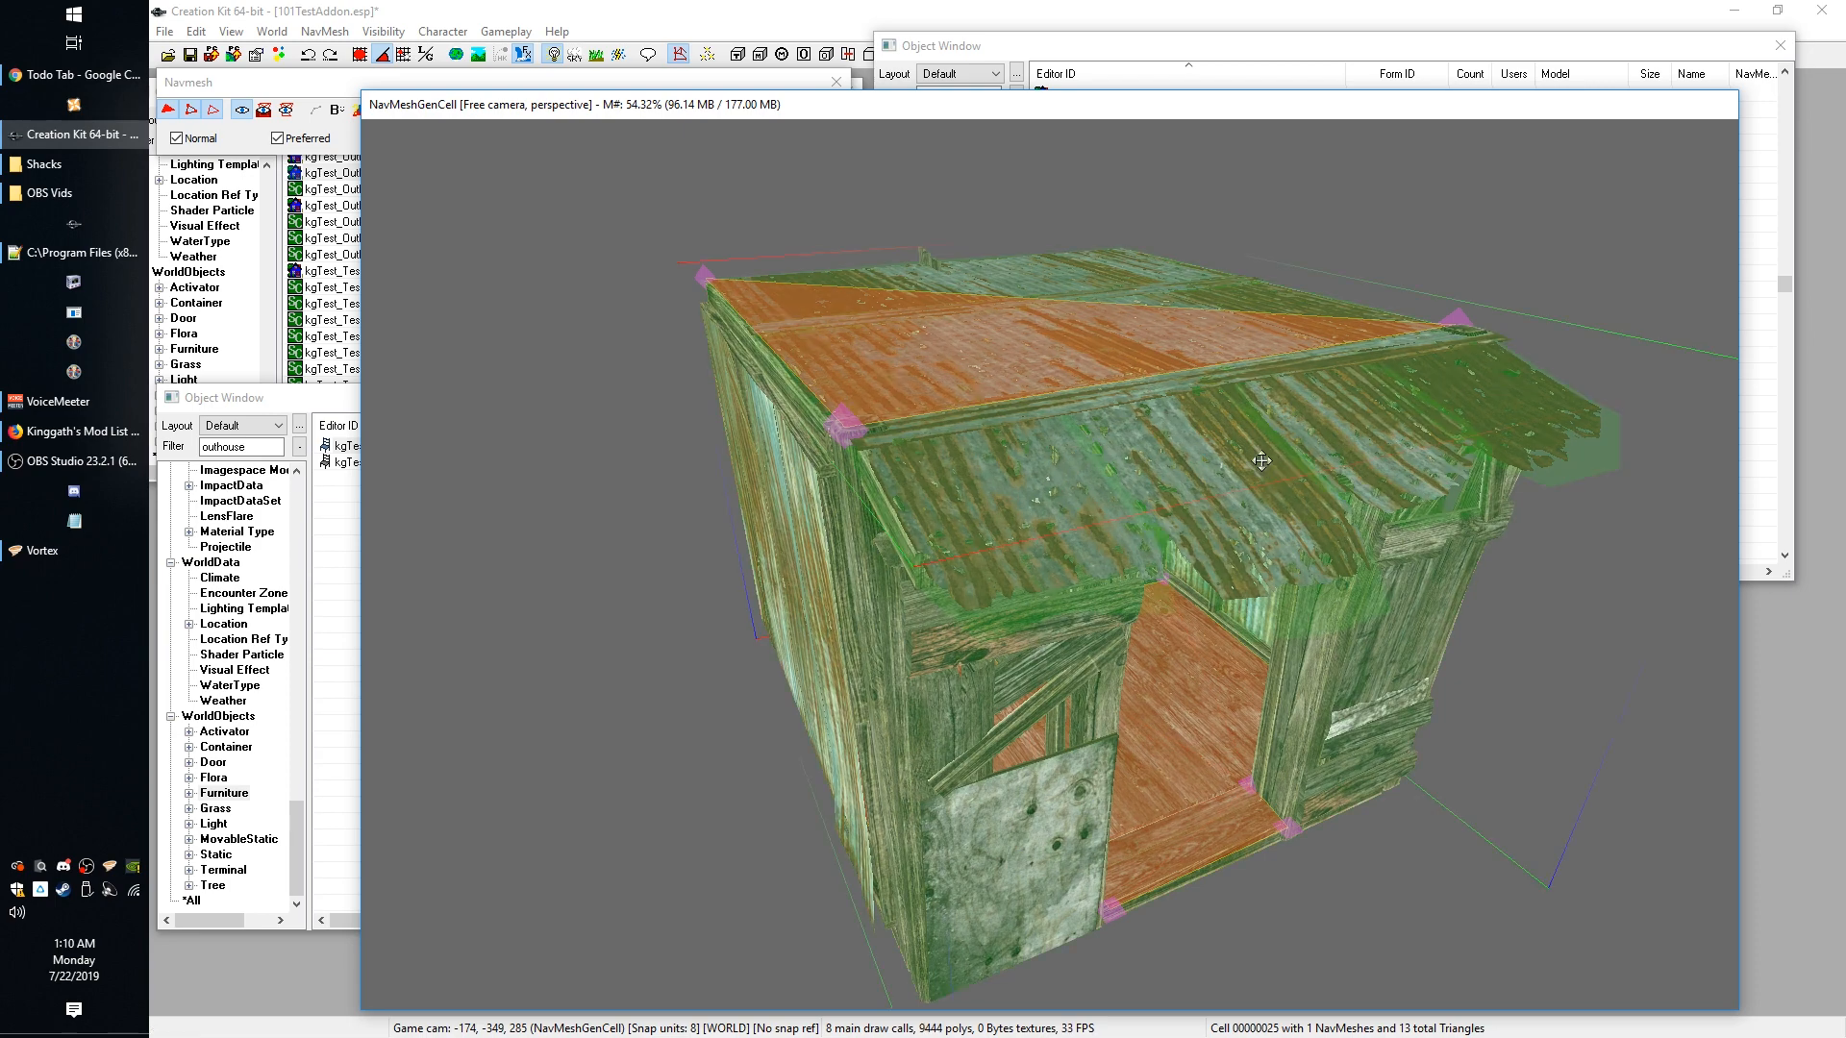
pyautogui.keyDown('shift'); pyautogui.moveTo(1253, 451); pyautogui.dragTo(1431, 637, button='middle'); pyautogui.keyUp('shift')
pyautogui.scroll(-10, 1431, 637)
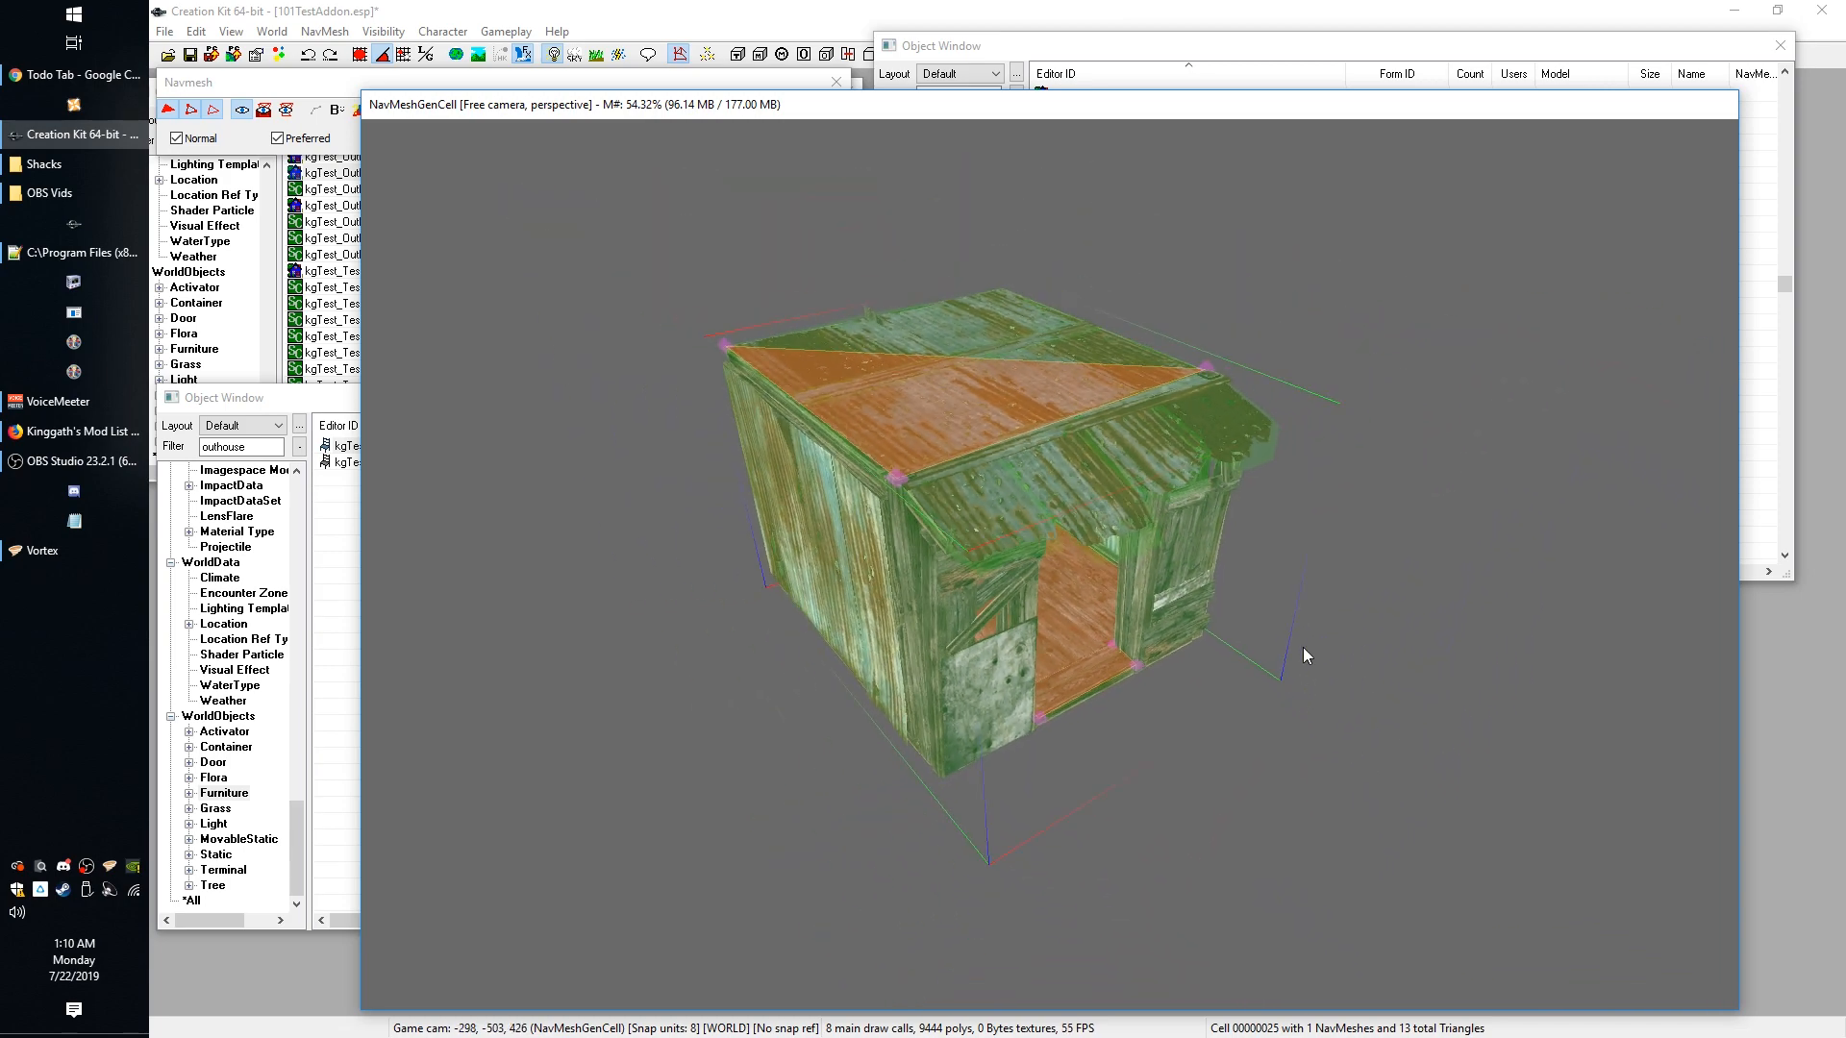
pyautogui.keyDown('shift'); pyautogui.moveTo(1312, 645); pyautogui.dragTo(1070, 524, button='middle'); pyautogui.keyUp('shift')
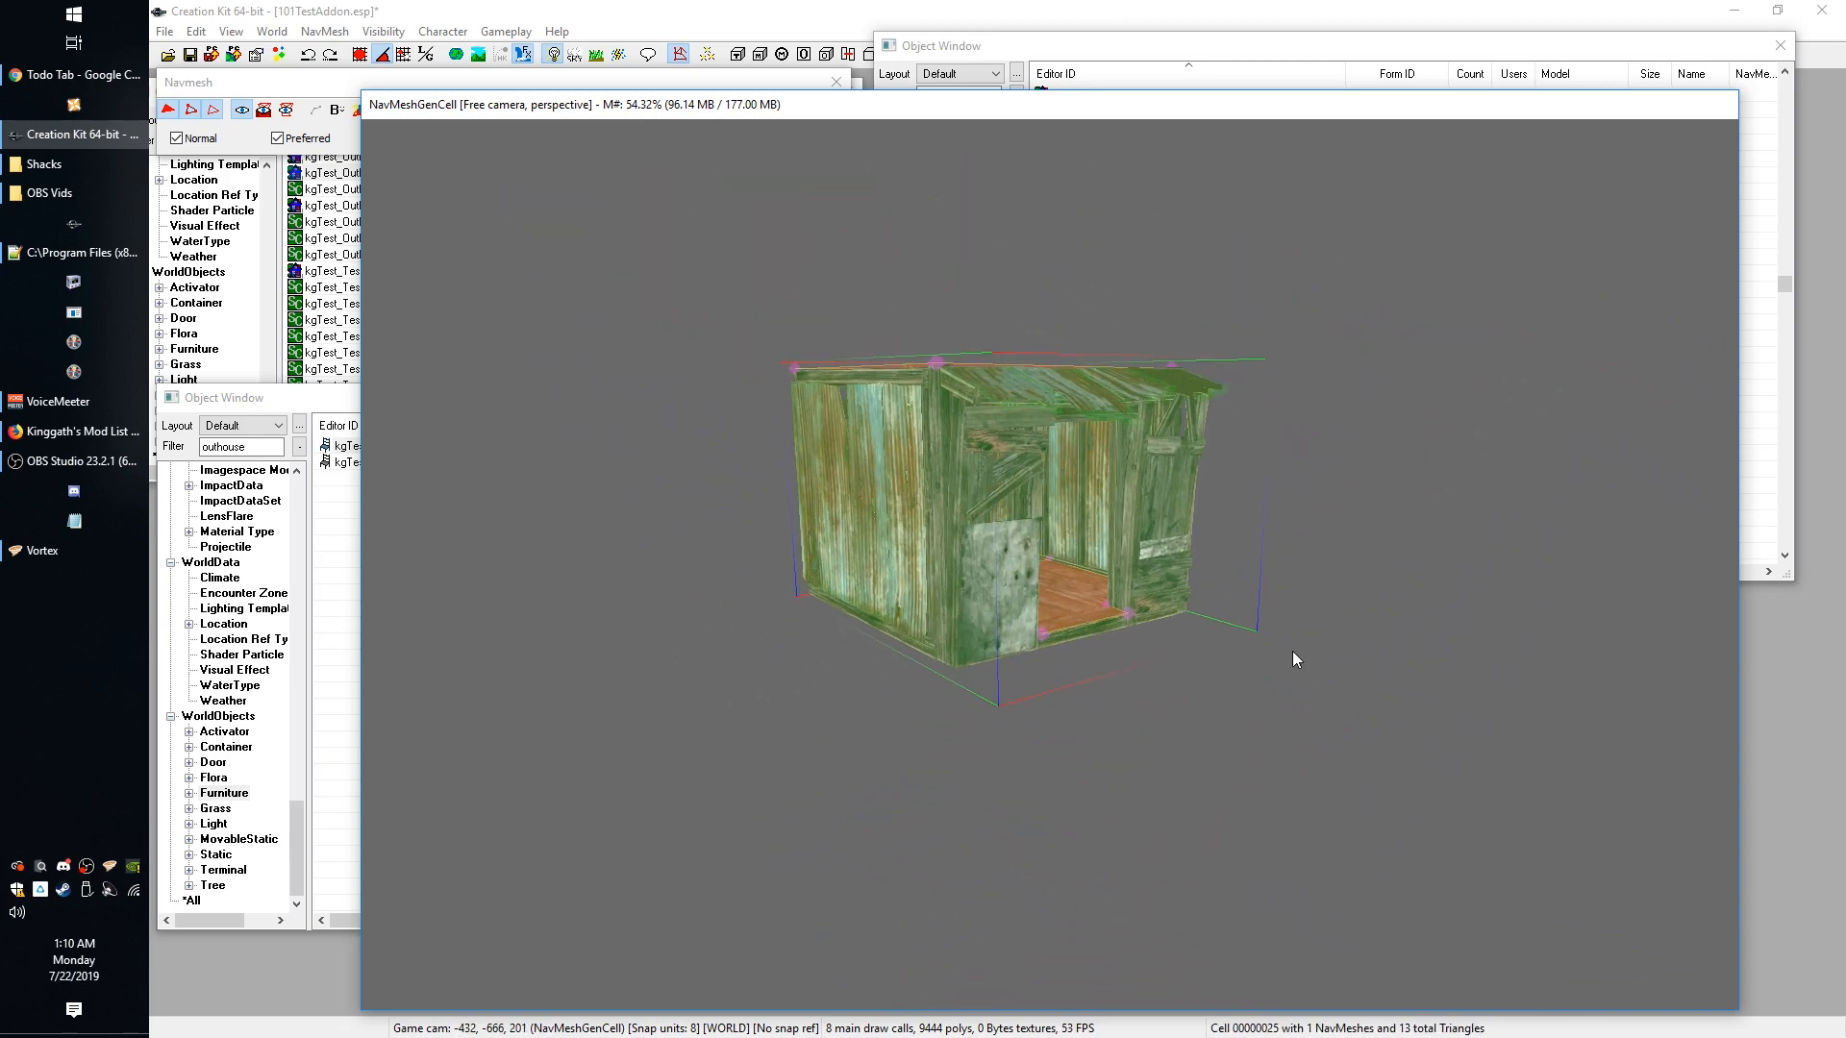
pyautogui.keyDown('shift'); pyautogui.moveTo(1293, 653); pyautogui.dragTo(981, 677, button='middle'); pyautogui.keyUp('shift')
# Select the two outer threshold vertices and compare their position with the front edge of the outhouse's bounding box.
pyautogui.click(1116, 658)
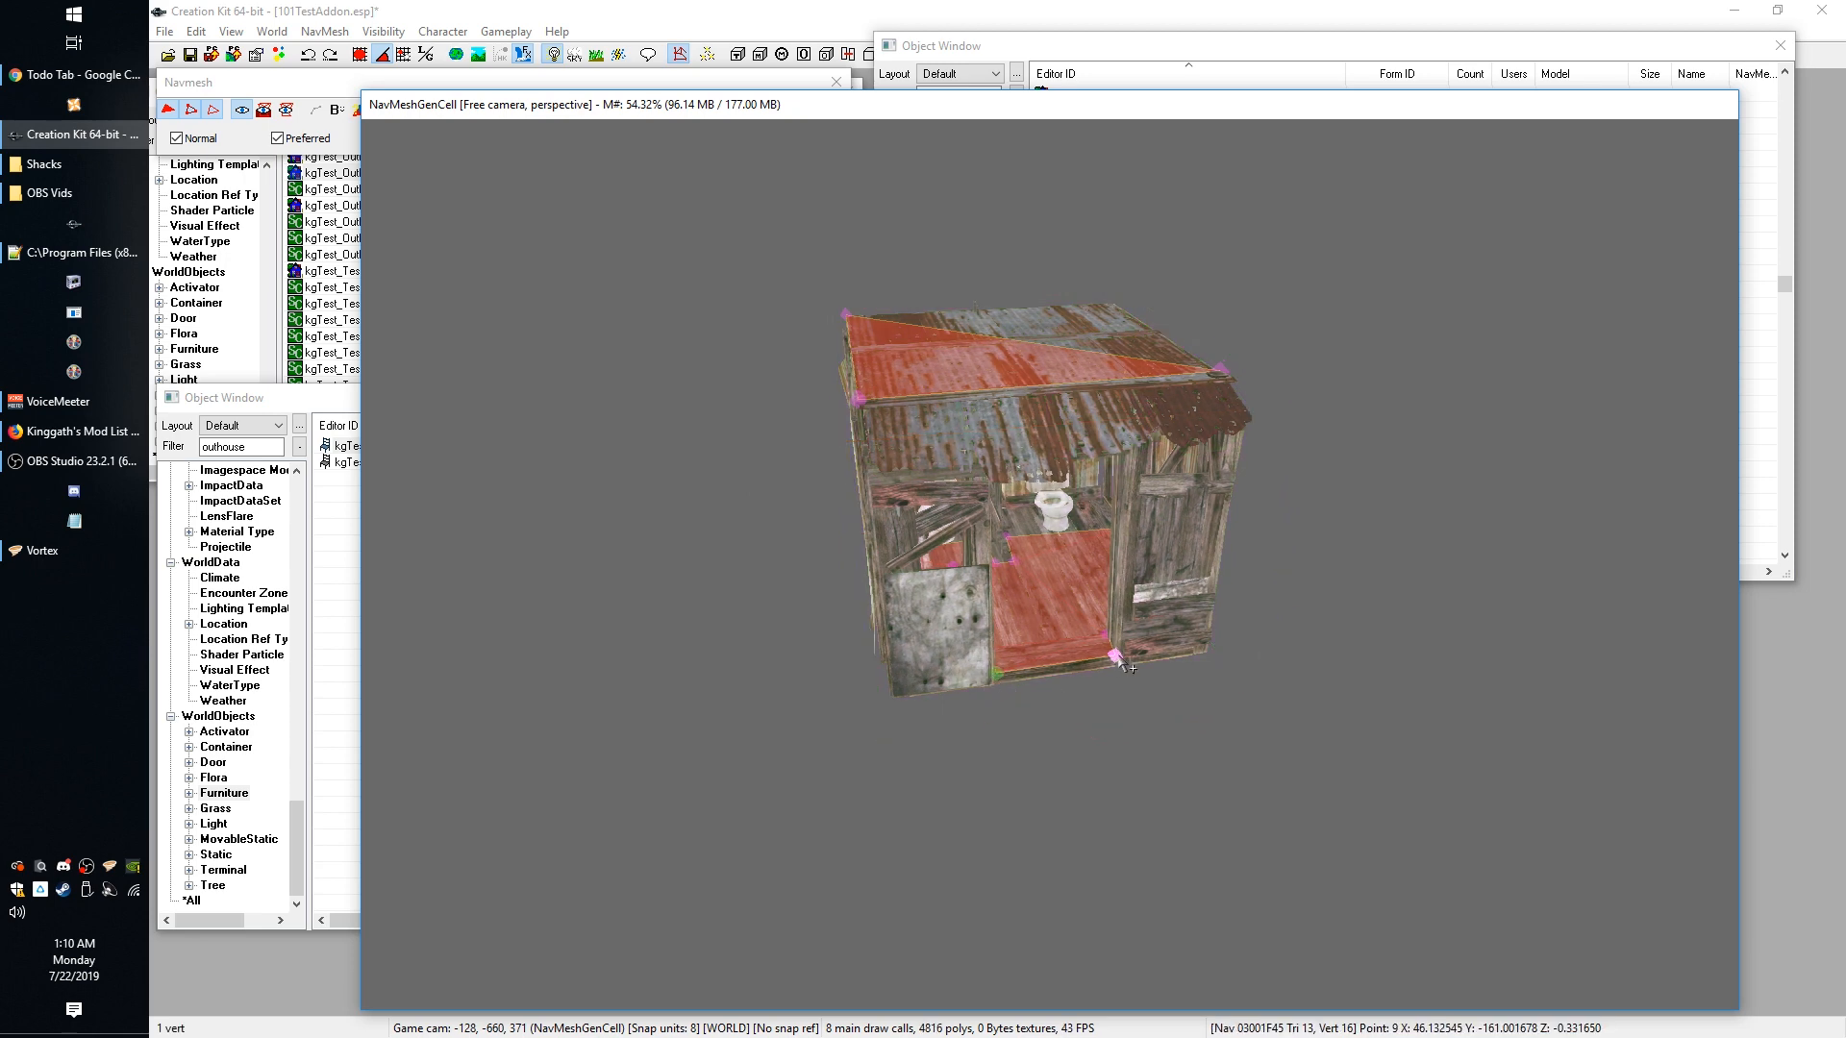
pyautogui.keyDown('ctrl'); pyautogui.click(1116, 657); pyautogui.keyUp('ctrl')
pyautogui.keyDown('shift'); pyautogui.moveTo(928, 705); pyautogui.dragTo(1093, 732, button='middle'); pyautogui.keyUp('shift')
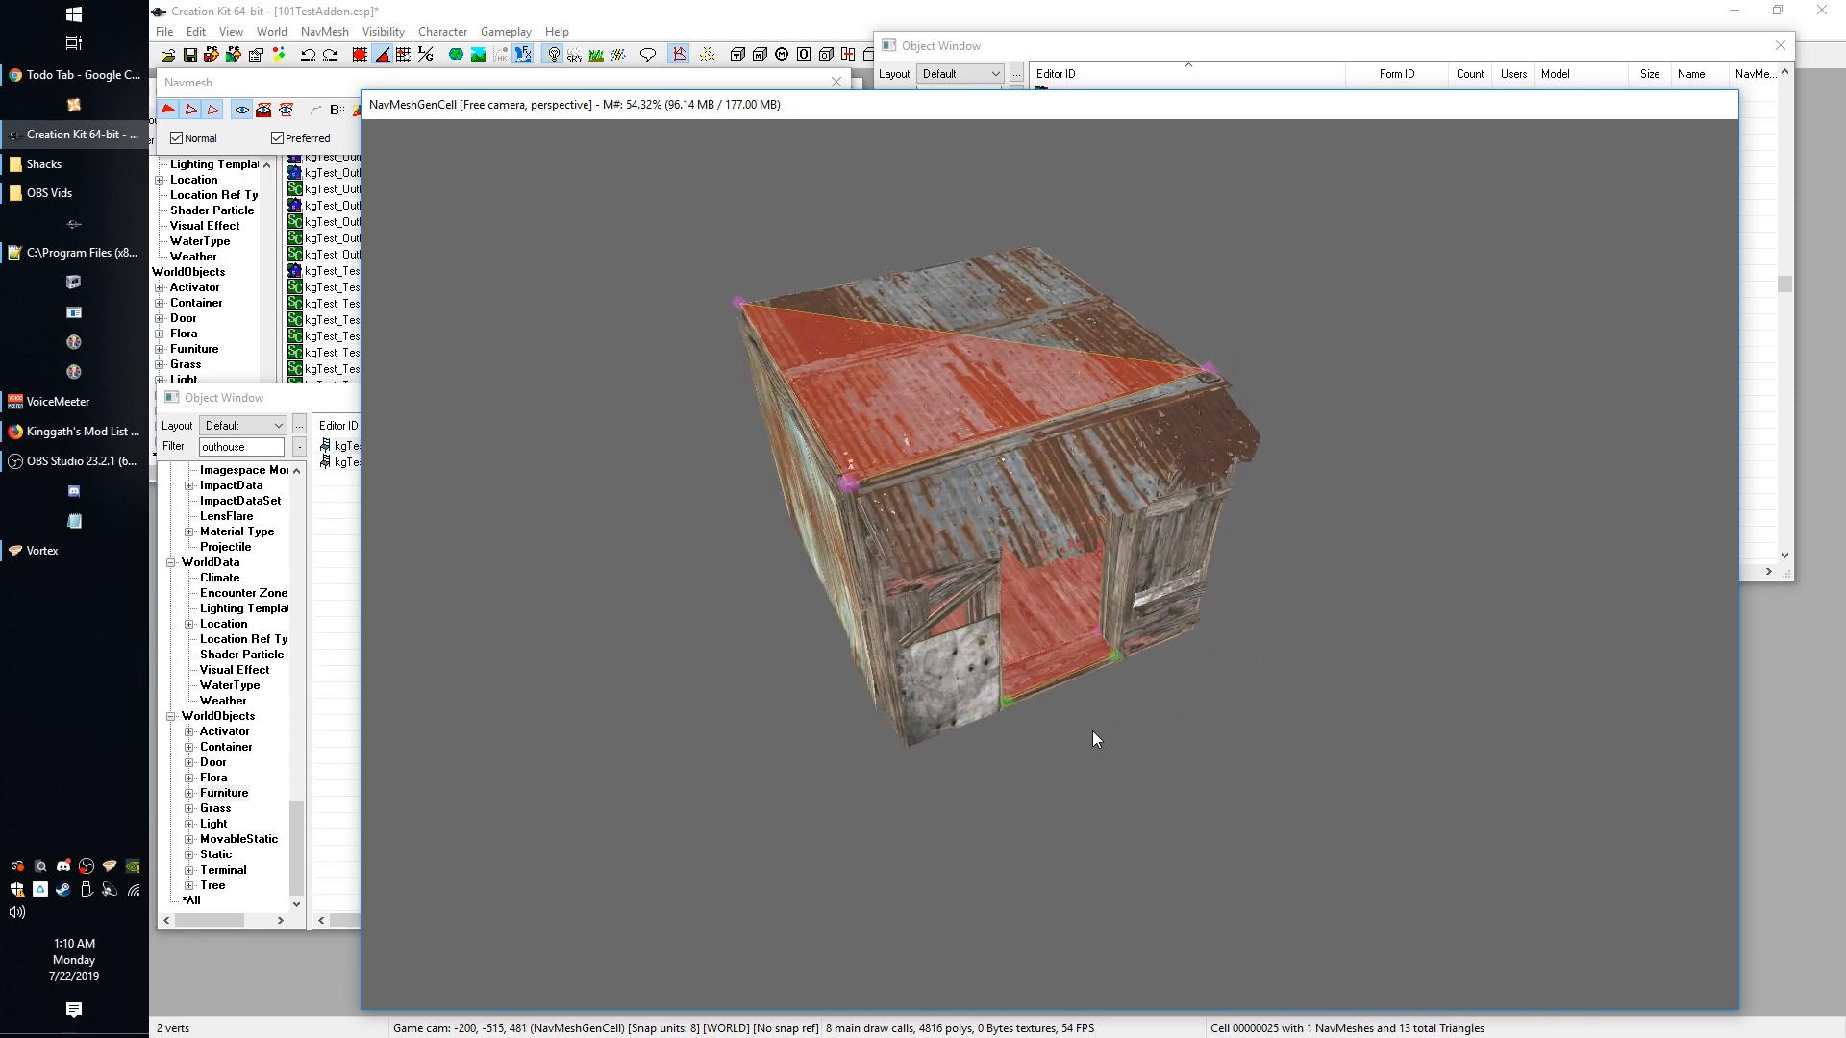
pyautogui.click(1066, 542)
pyautogui.keyDown('shift'); pyautogui.moveTo(1190, 691); pyautogui.dragTo(1203, 753, button='middle'); pyautogui.keyUp('shift')
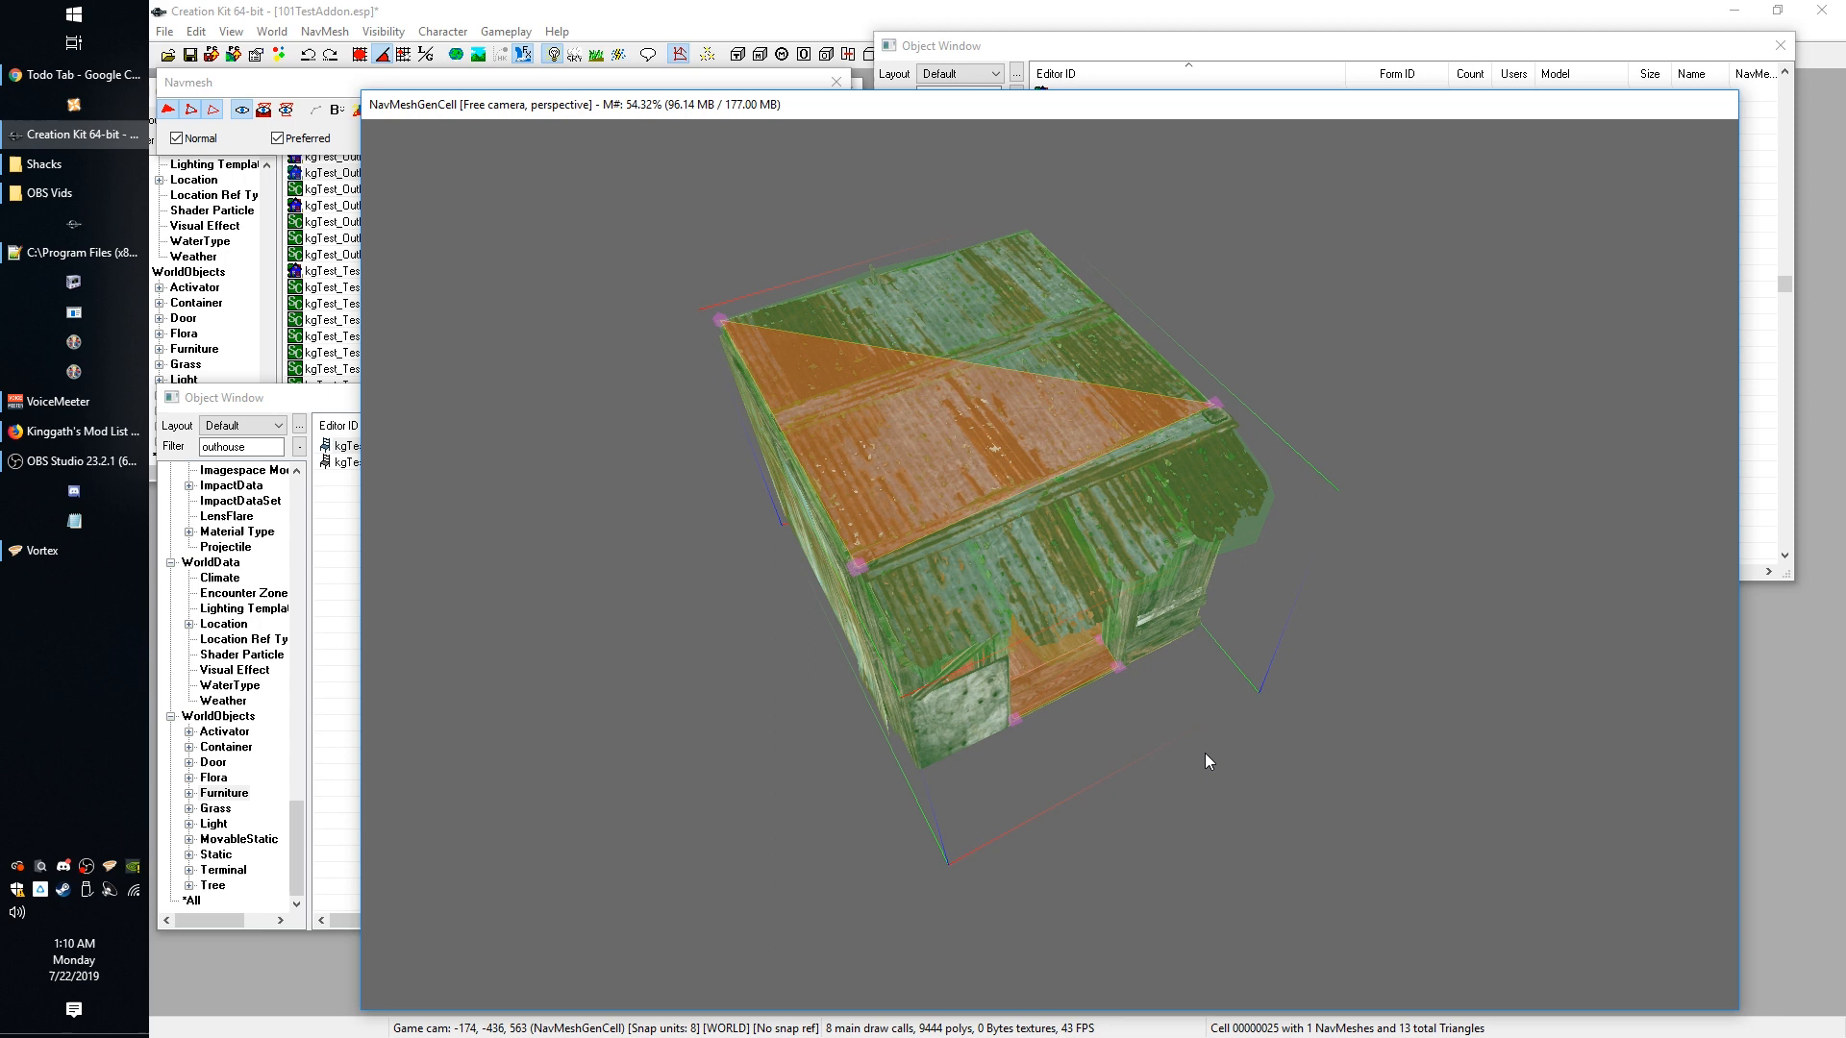
pyautogui.click(1014, 719)
pyautogui.keyDown('ctrl'); pyautogui.click(1117, 665); pyautogui.keyUp('ctrl')
pyautogui.keyDown('shift'); pyautogui.moveTo(1266, 695); pyautogui.dragTo(1137, 836, button='middle'); pyautogui.keyUp('shift')
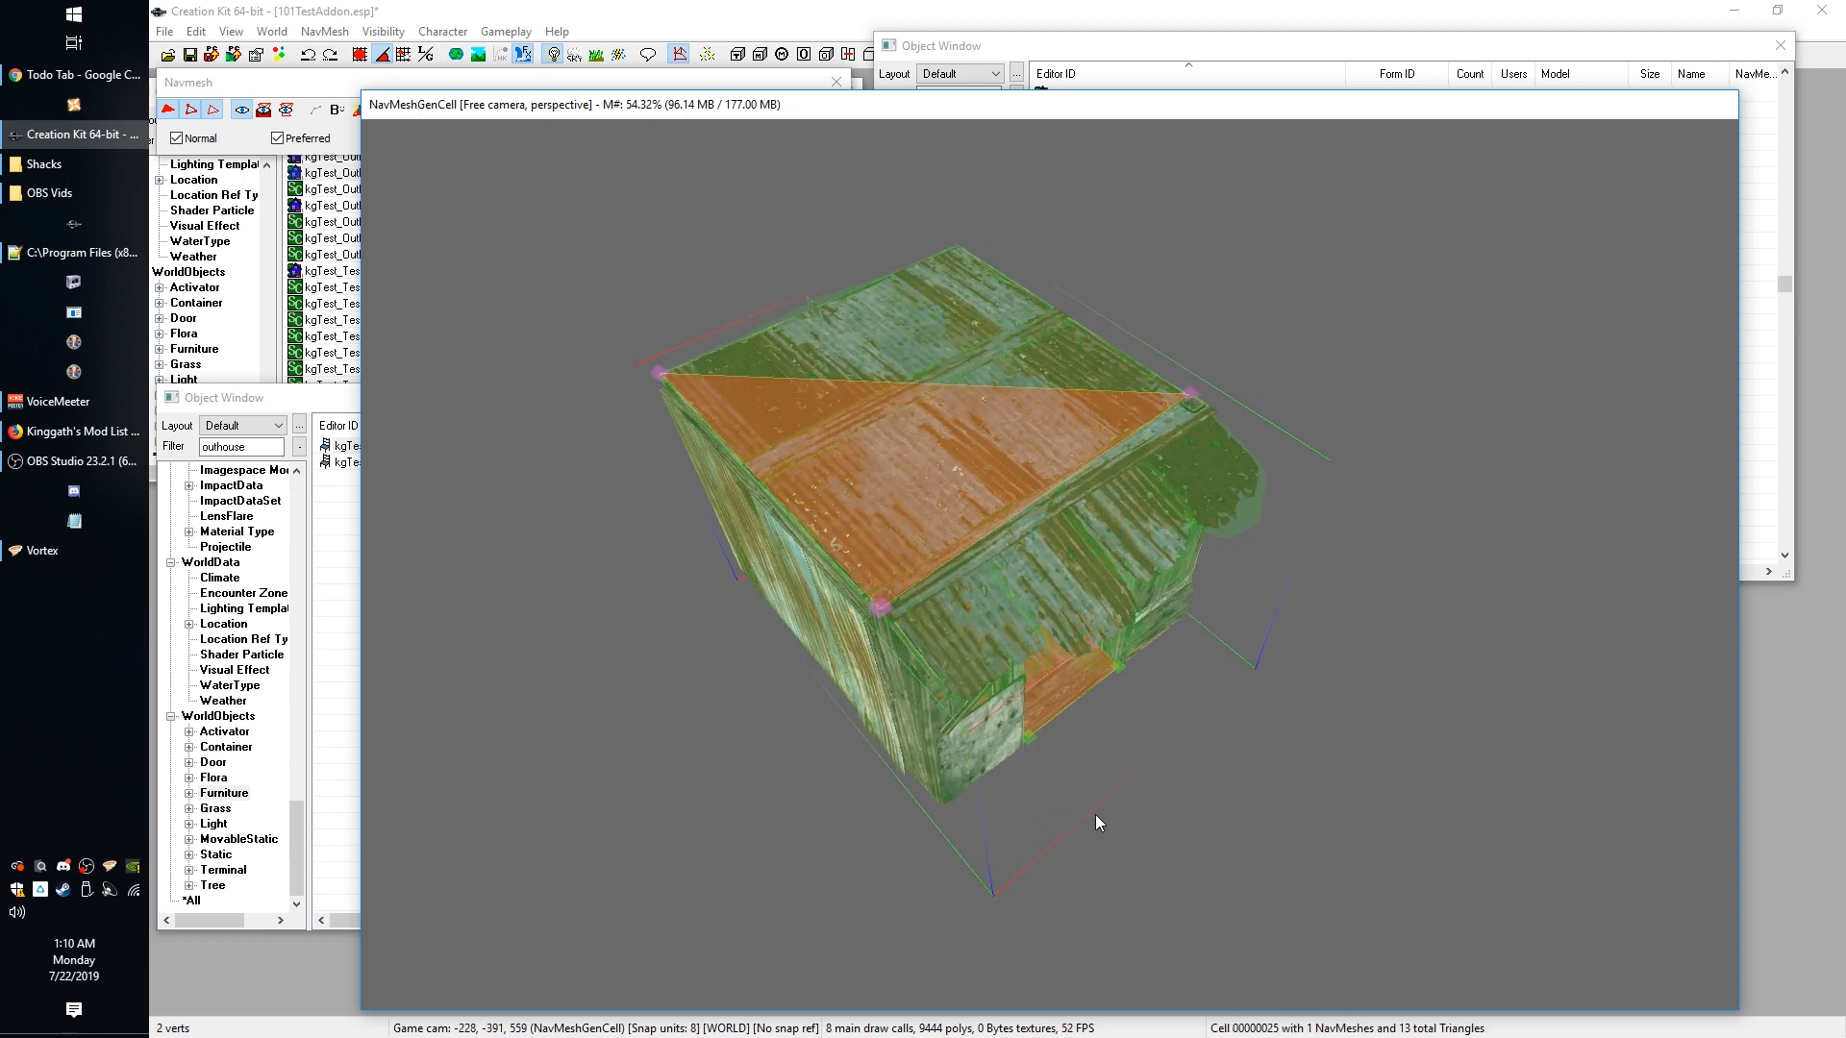
pyautogui.keyDown('shift'); pyautogui.moveTo(1094, 827); pyautogui.dragTo(1100, 829, button='middle'); pyautogui.keyUp('shift')
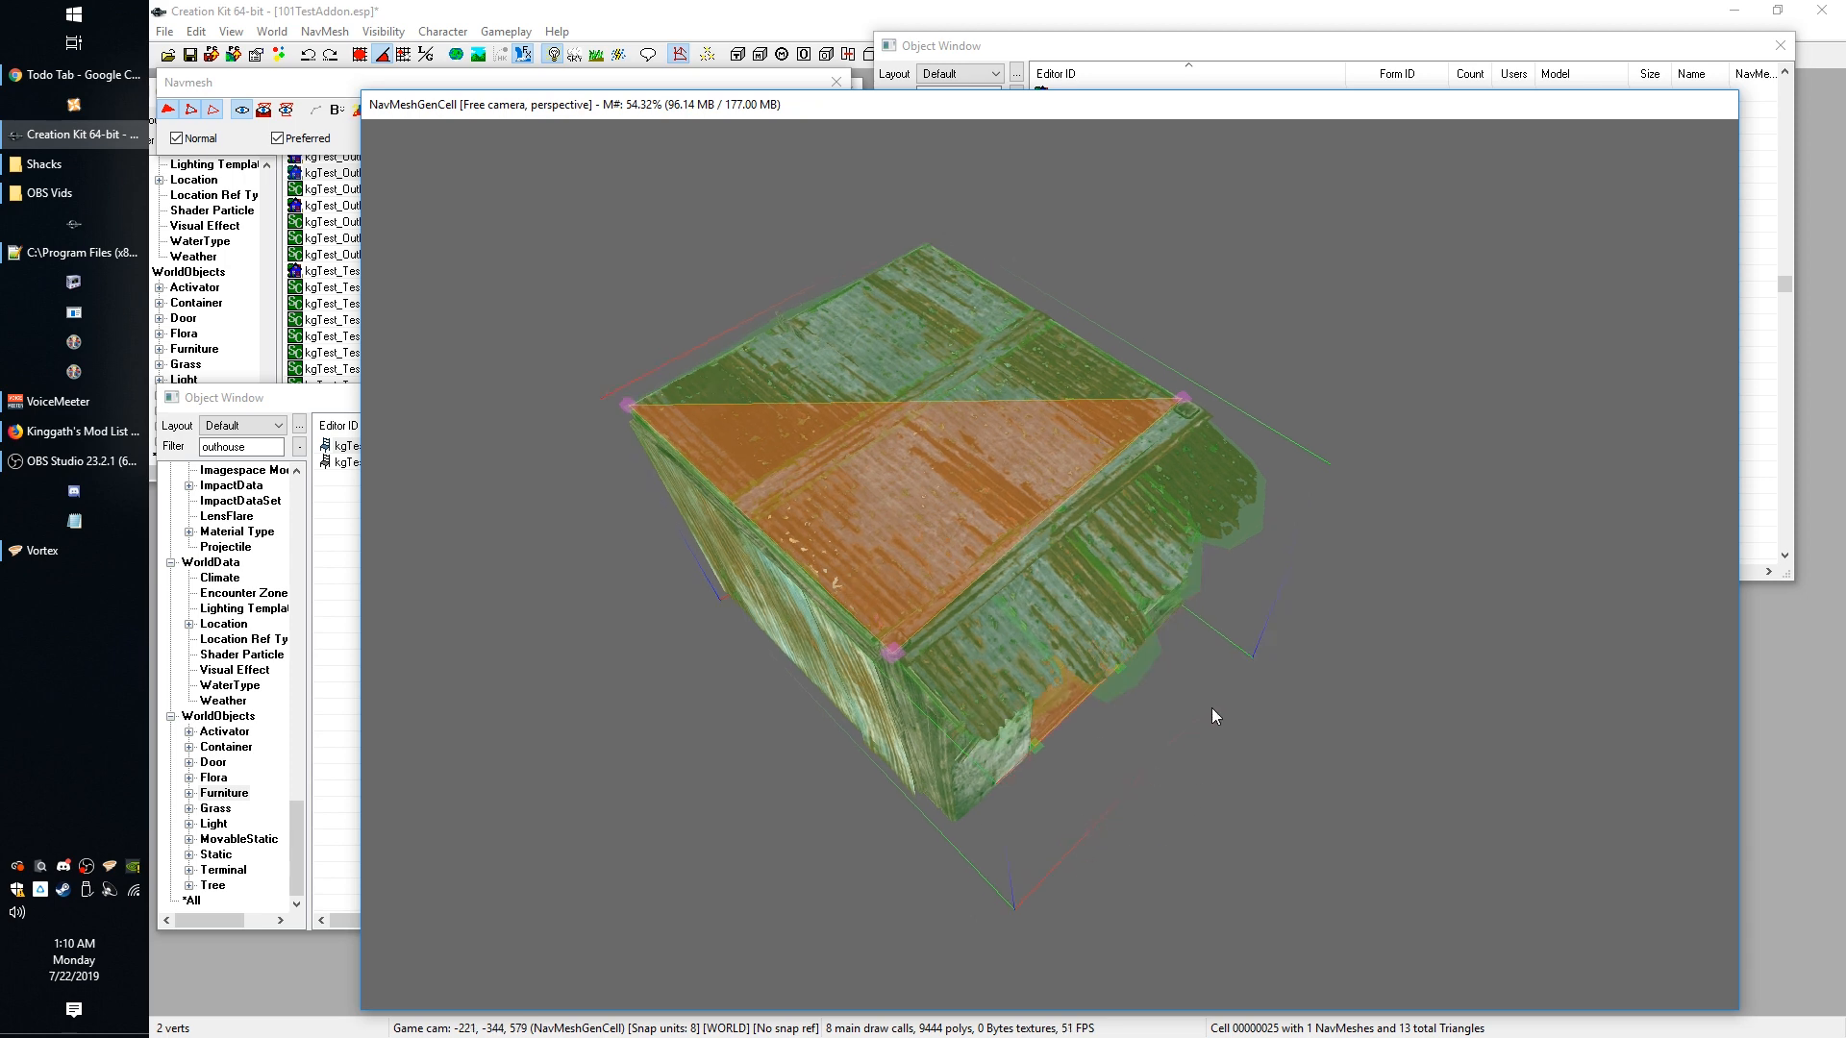
pyautogui.moveTo(978, 815)
pyautogui.keyDown('shift'); pyautogui.mouseDown(button='middle')
pyautogui.moveTo(912, 802)
pyautogui.moveTo(946, 804)
pyautogui.mouseUp(button='middle'); pyautogui.keyUp('shift')
pyautogui.scroll(5, 948, 802)
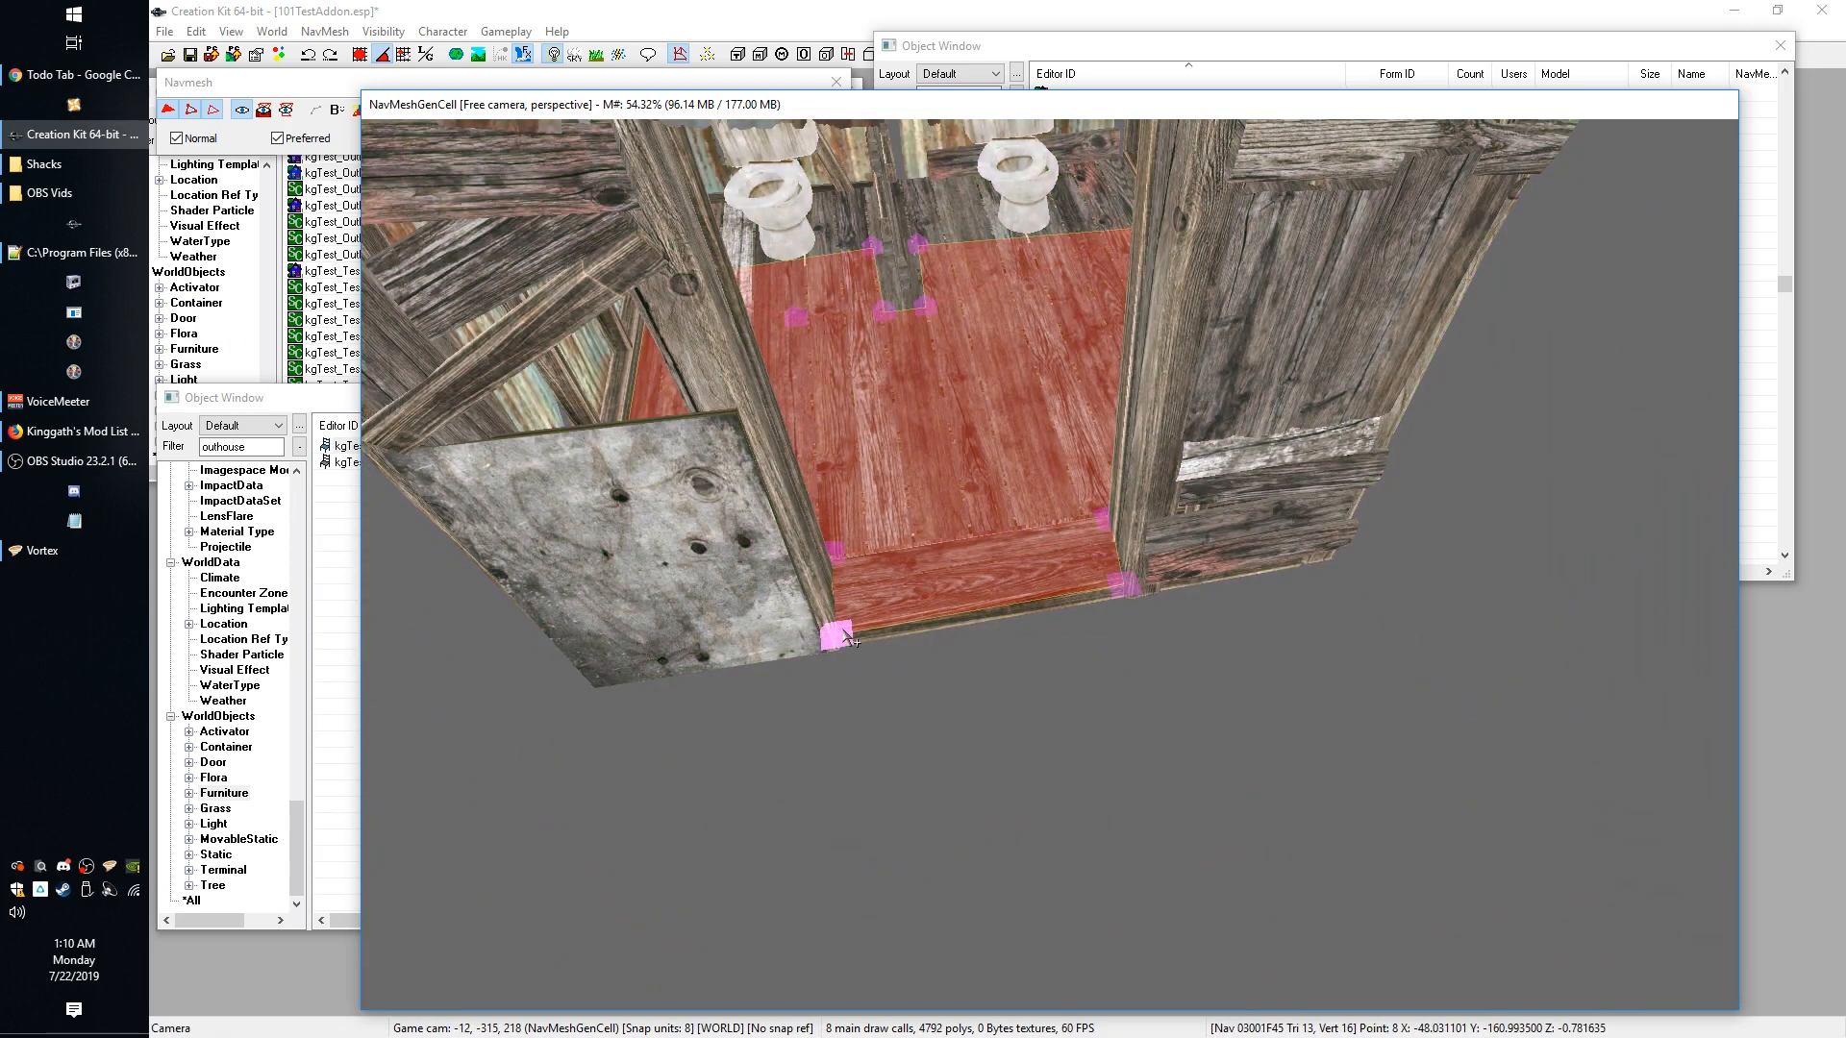
# Move the two outer threshold vertices back toward the floor and extend the navmesh with a new vertex in front of each.
pyautogui.click(836, 635)
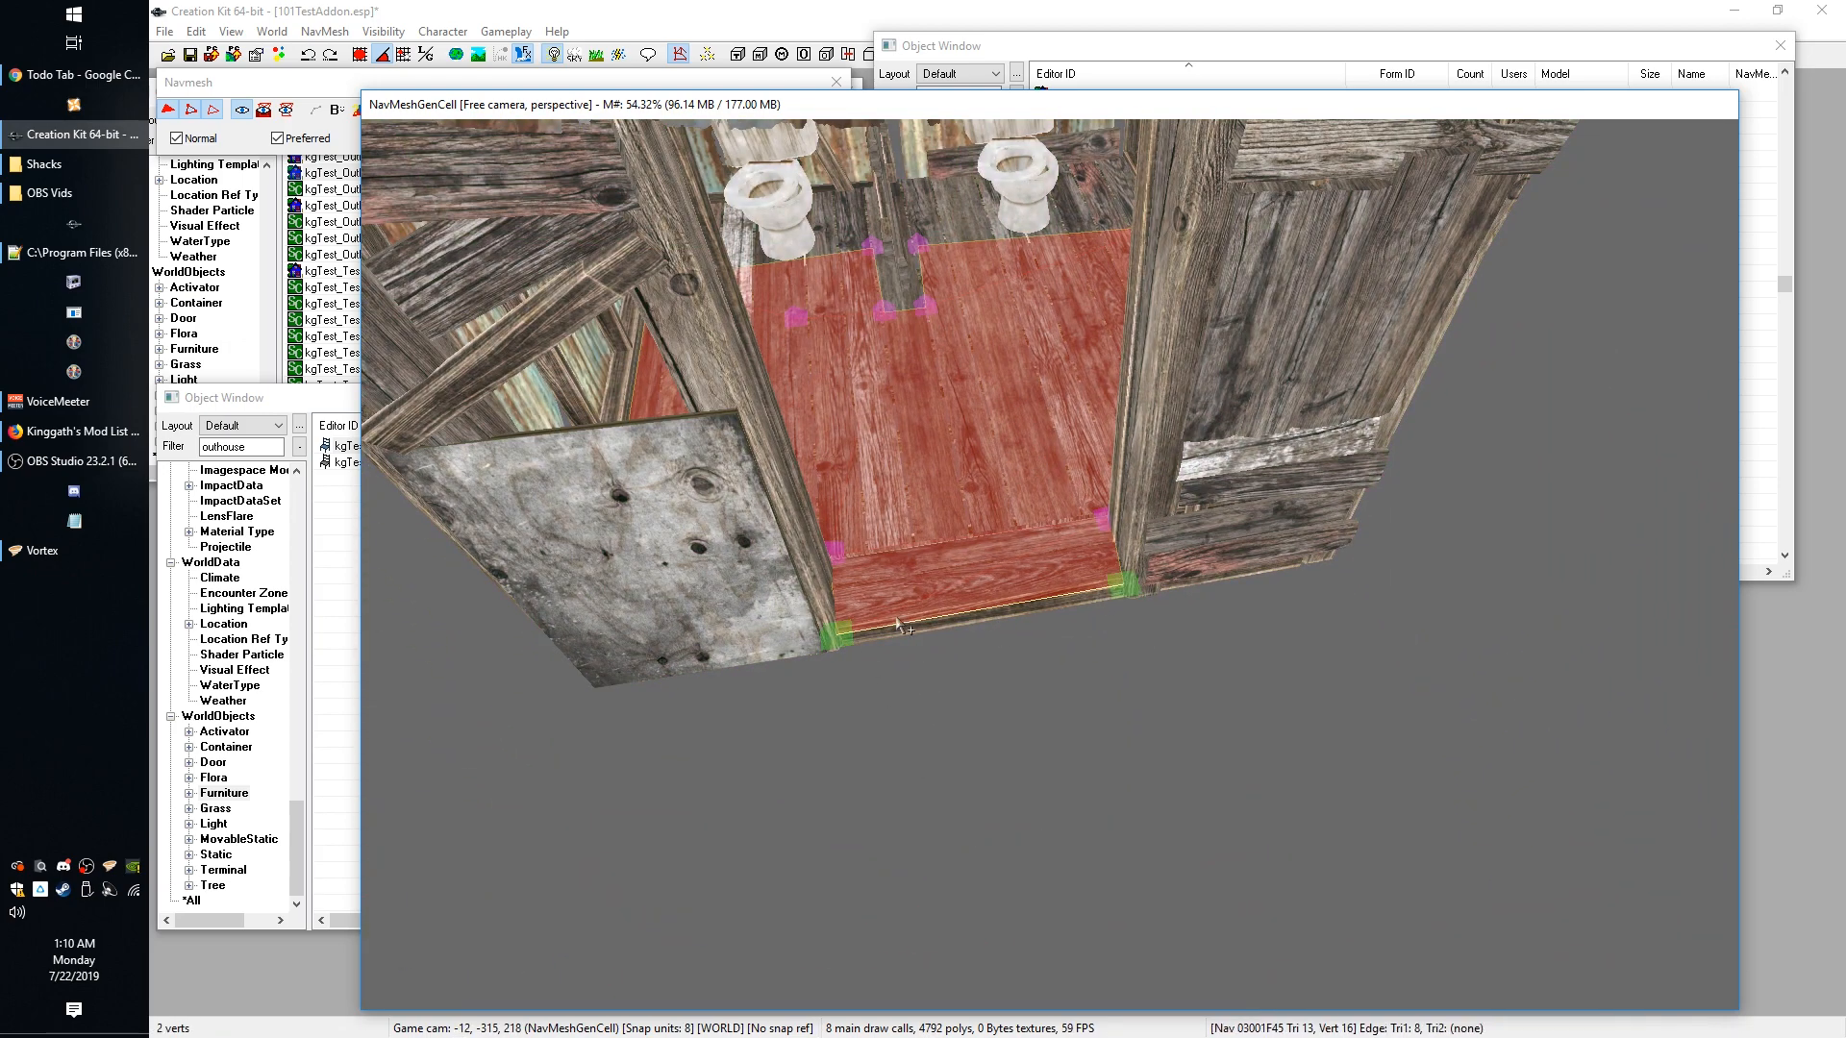
pyautogui.moveTo(835, 635); pyautogui.dragTo(836, 617)
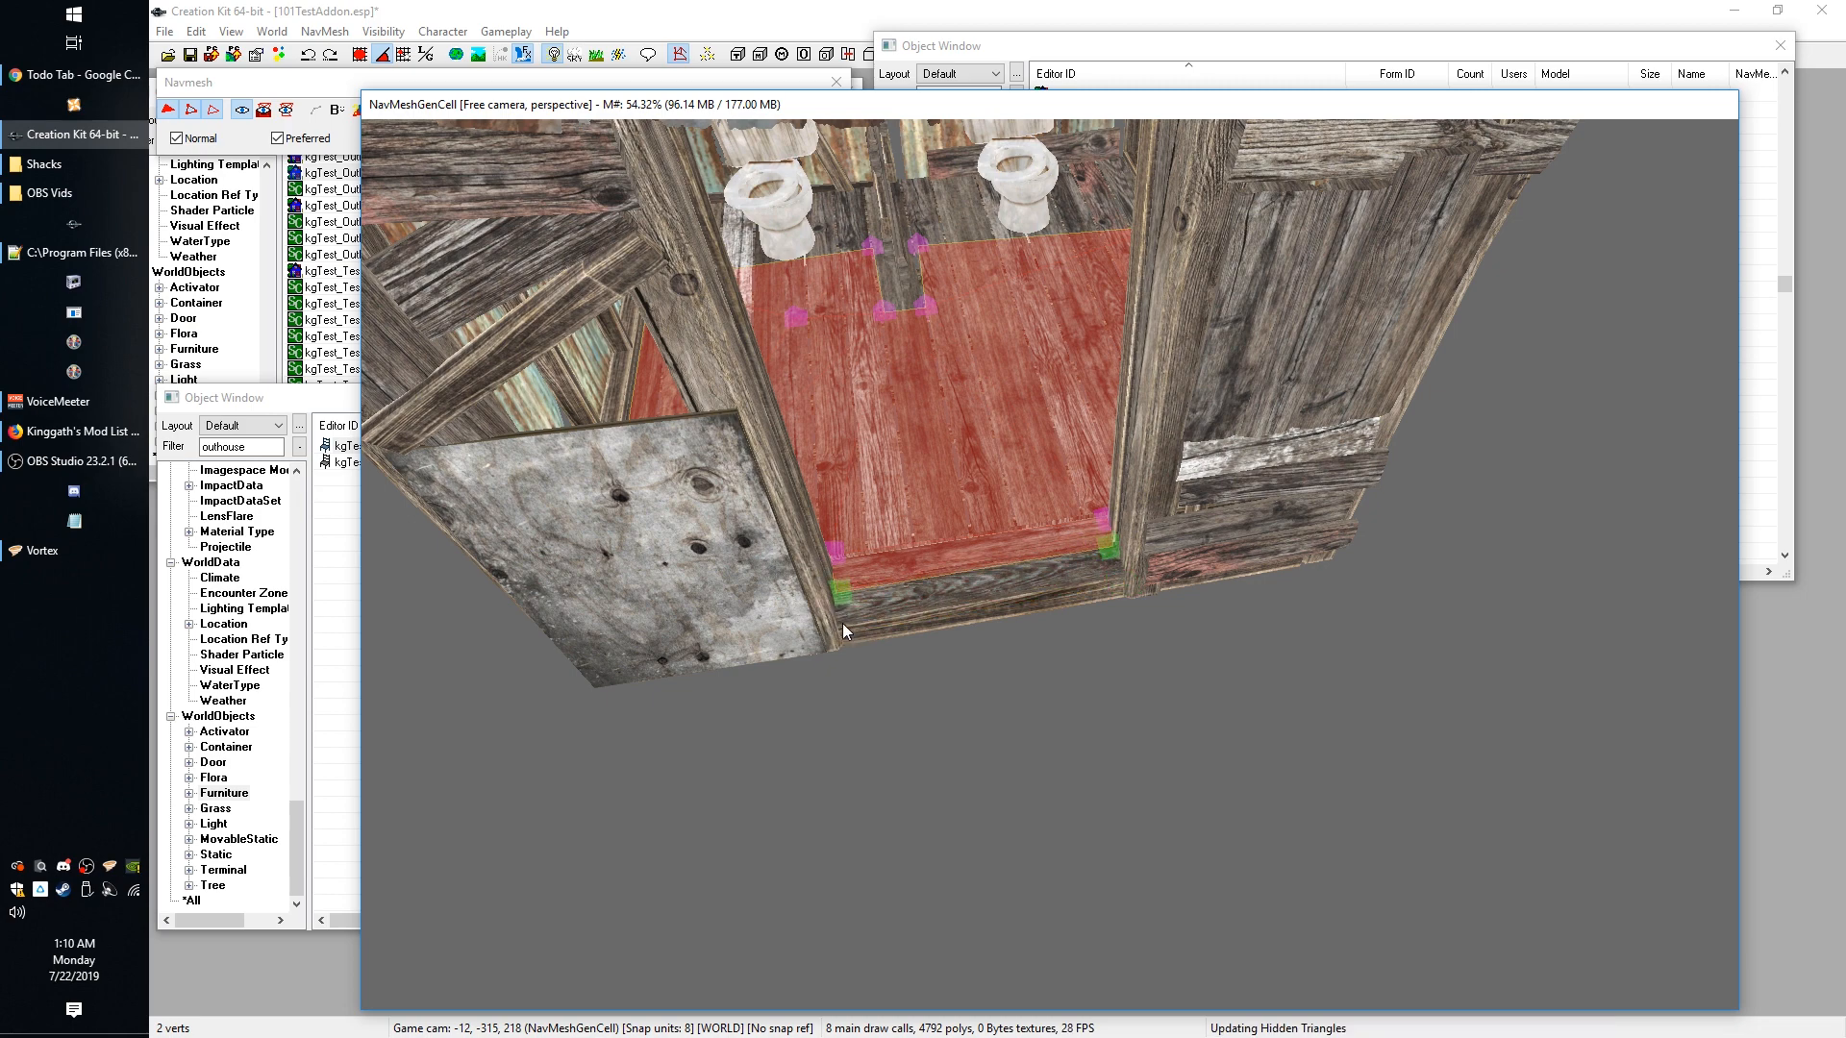
pyautogui.keyDown('ctrl'); pyautogui.rightClick(842, 625); pyautogui.keyUp('ctrl')
pyautogui.keyDown('ctrl'); pyautogui.rightClick(1115, 579); pyautogui.keyUp('ctrl')
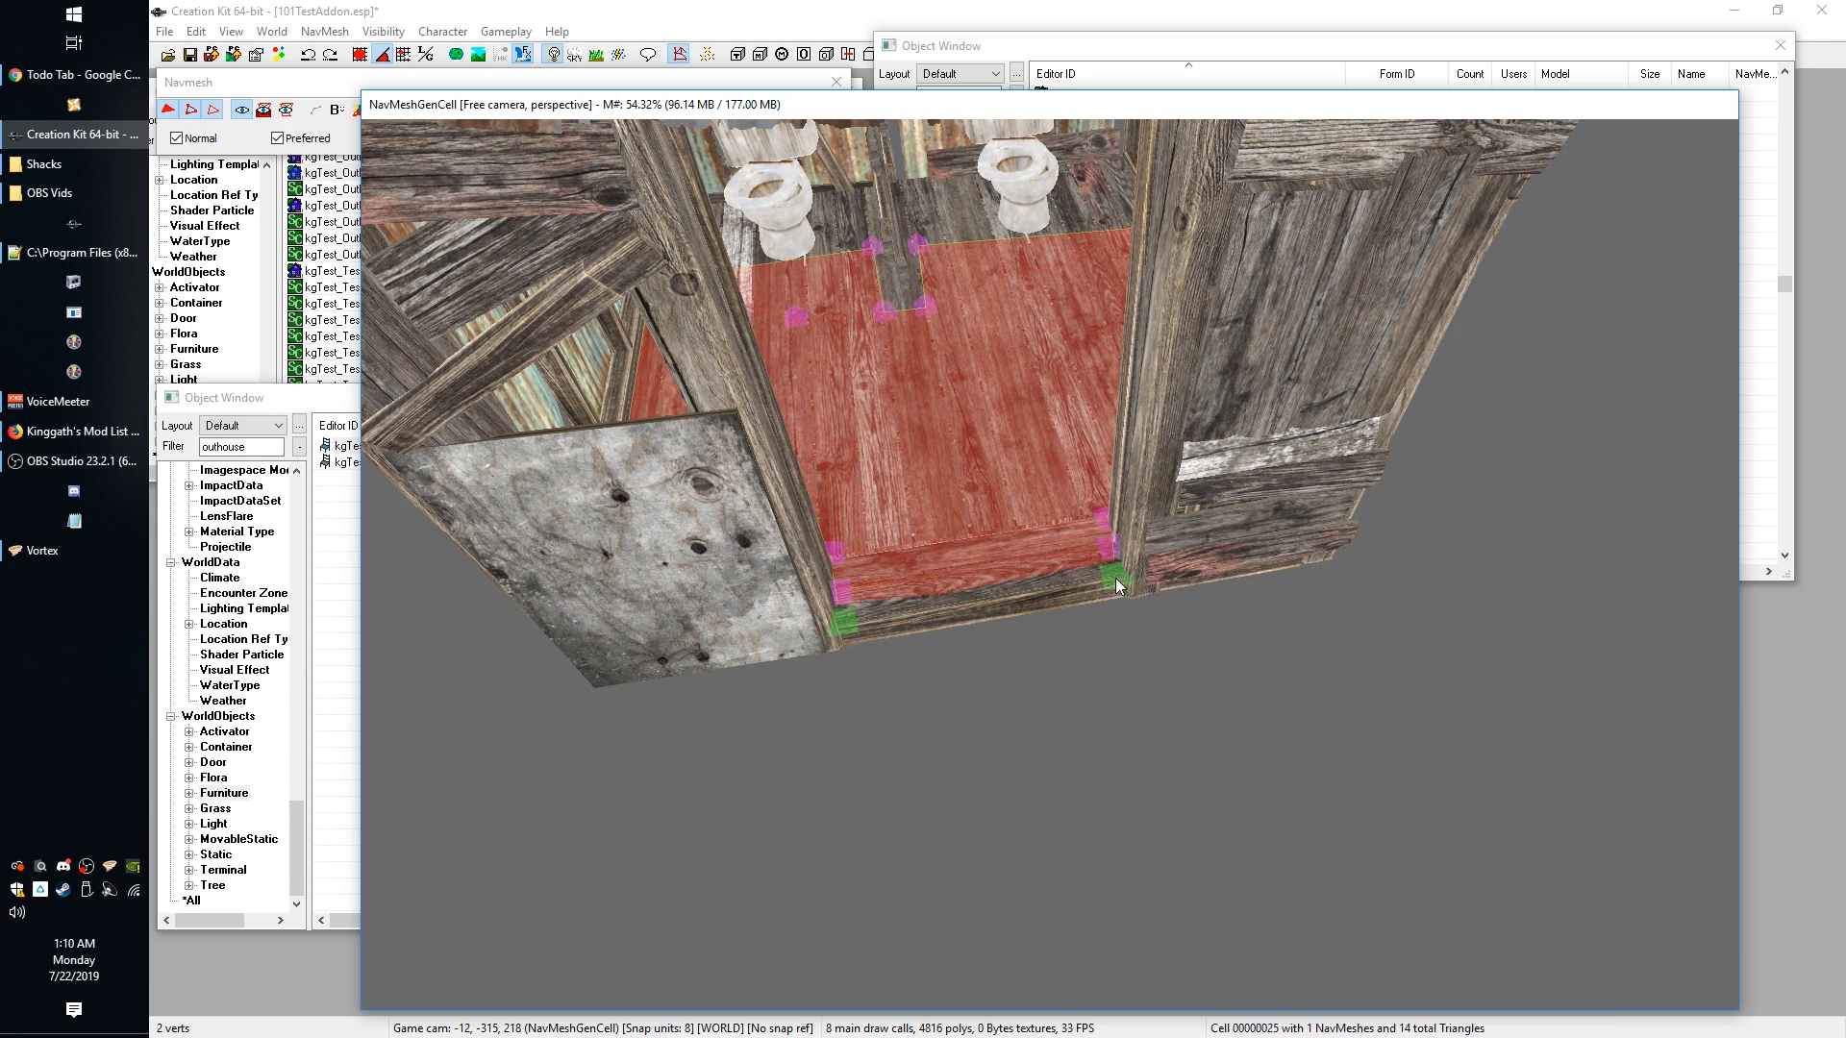
pyautogui.click(903, 679)
pyautogui.click(846, 623)
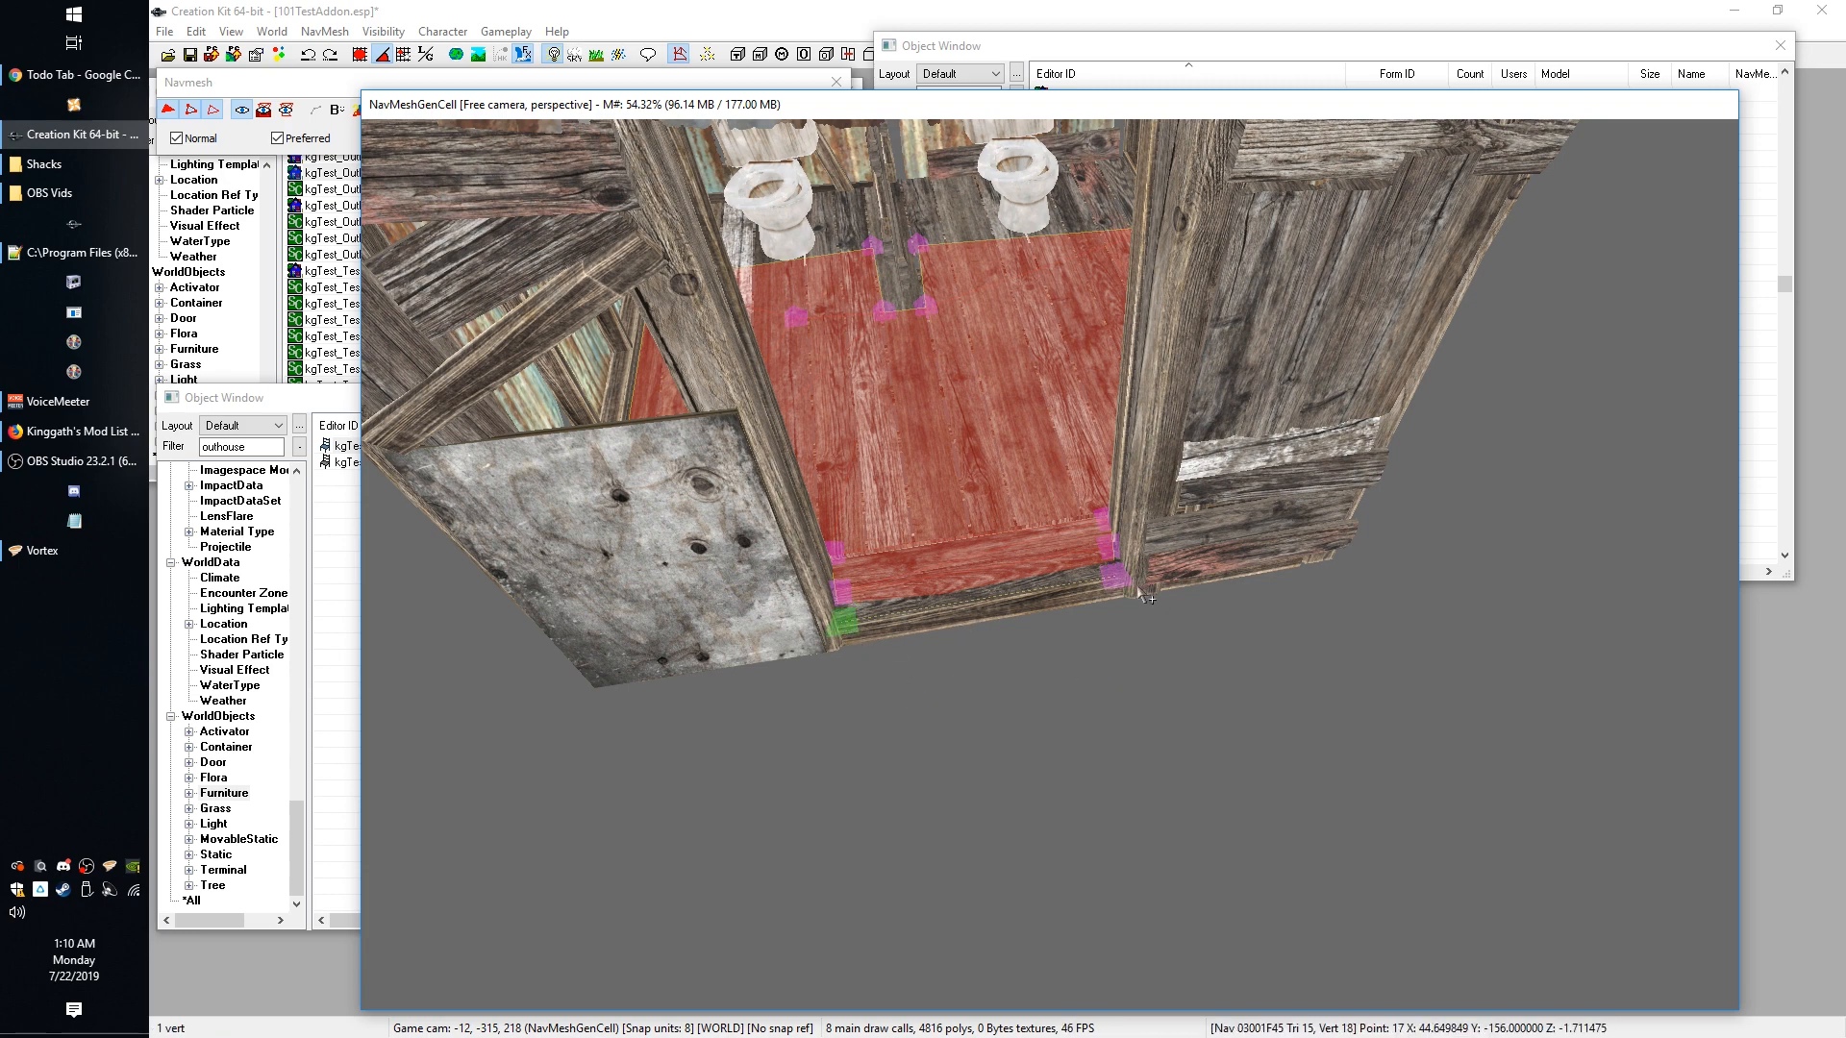
pyautogui.keyDown('ctrl'); pyautogui.click(1122, 576); pyautogui.keyUp('ctrl')
pyautogui.keyDown('ctrl'); pyautogui.click(1111, 554); pyautogui.keyUp('ctrl')
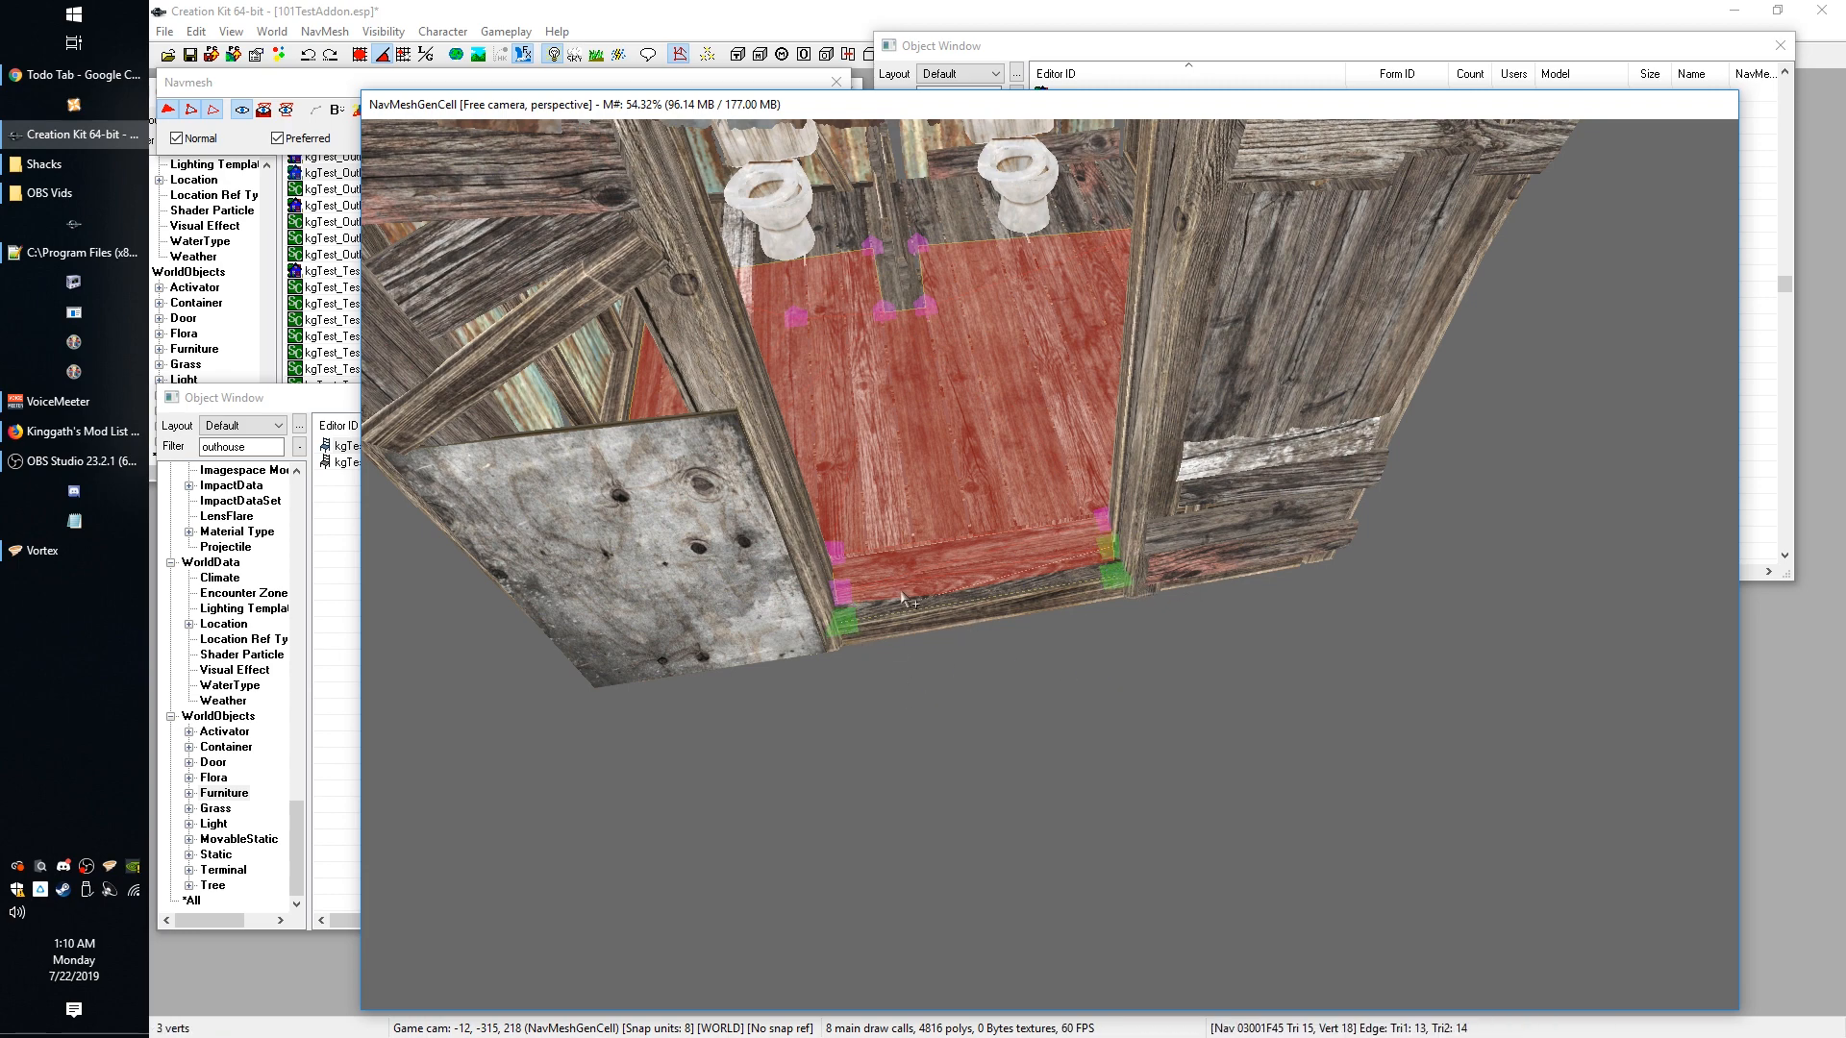
pyautogui.keyDown('ctrl'); pyautogui.click(853, 580); pyautogui.keyUp('ctrl')
pyautogui.click(986, 661)
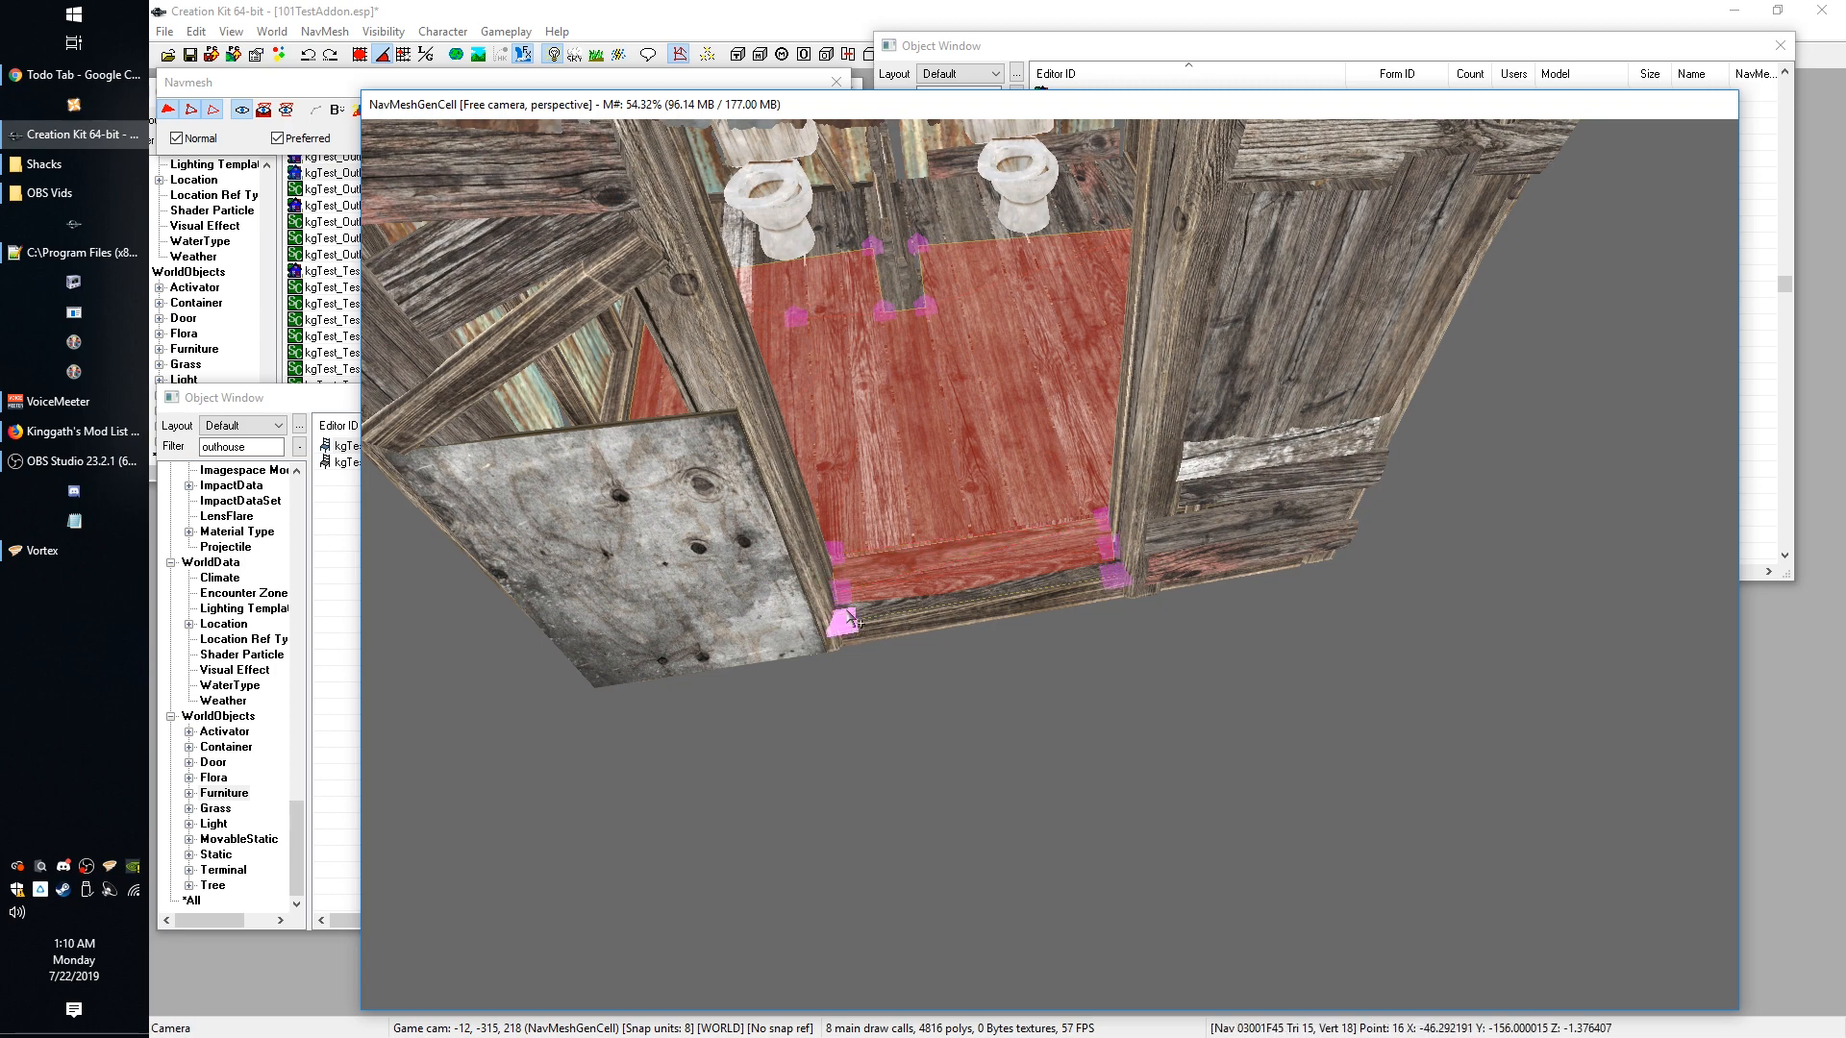
# Select the four vertices of the threshold's front navmesh strip and shift them together slightly.
pyautogui.click(843, 594)
pyautogui.keyDown('ctrl'); pyautogui.click(845, 623); pyautogui.keyUp('ctrl')
pyautogui.keyDown('ctrl'); pyautogui.click(1110, 546); pyautogui.keyUp('ctrl')
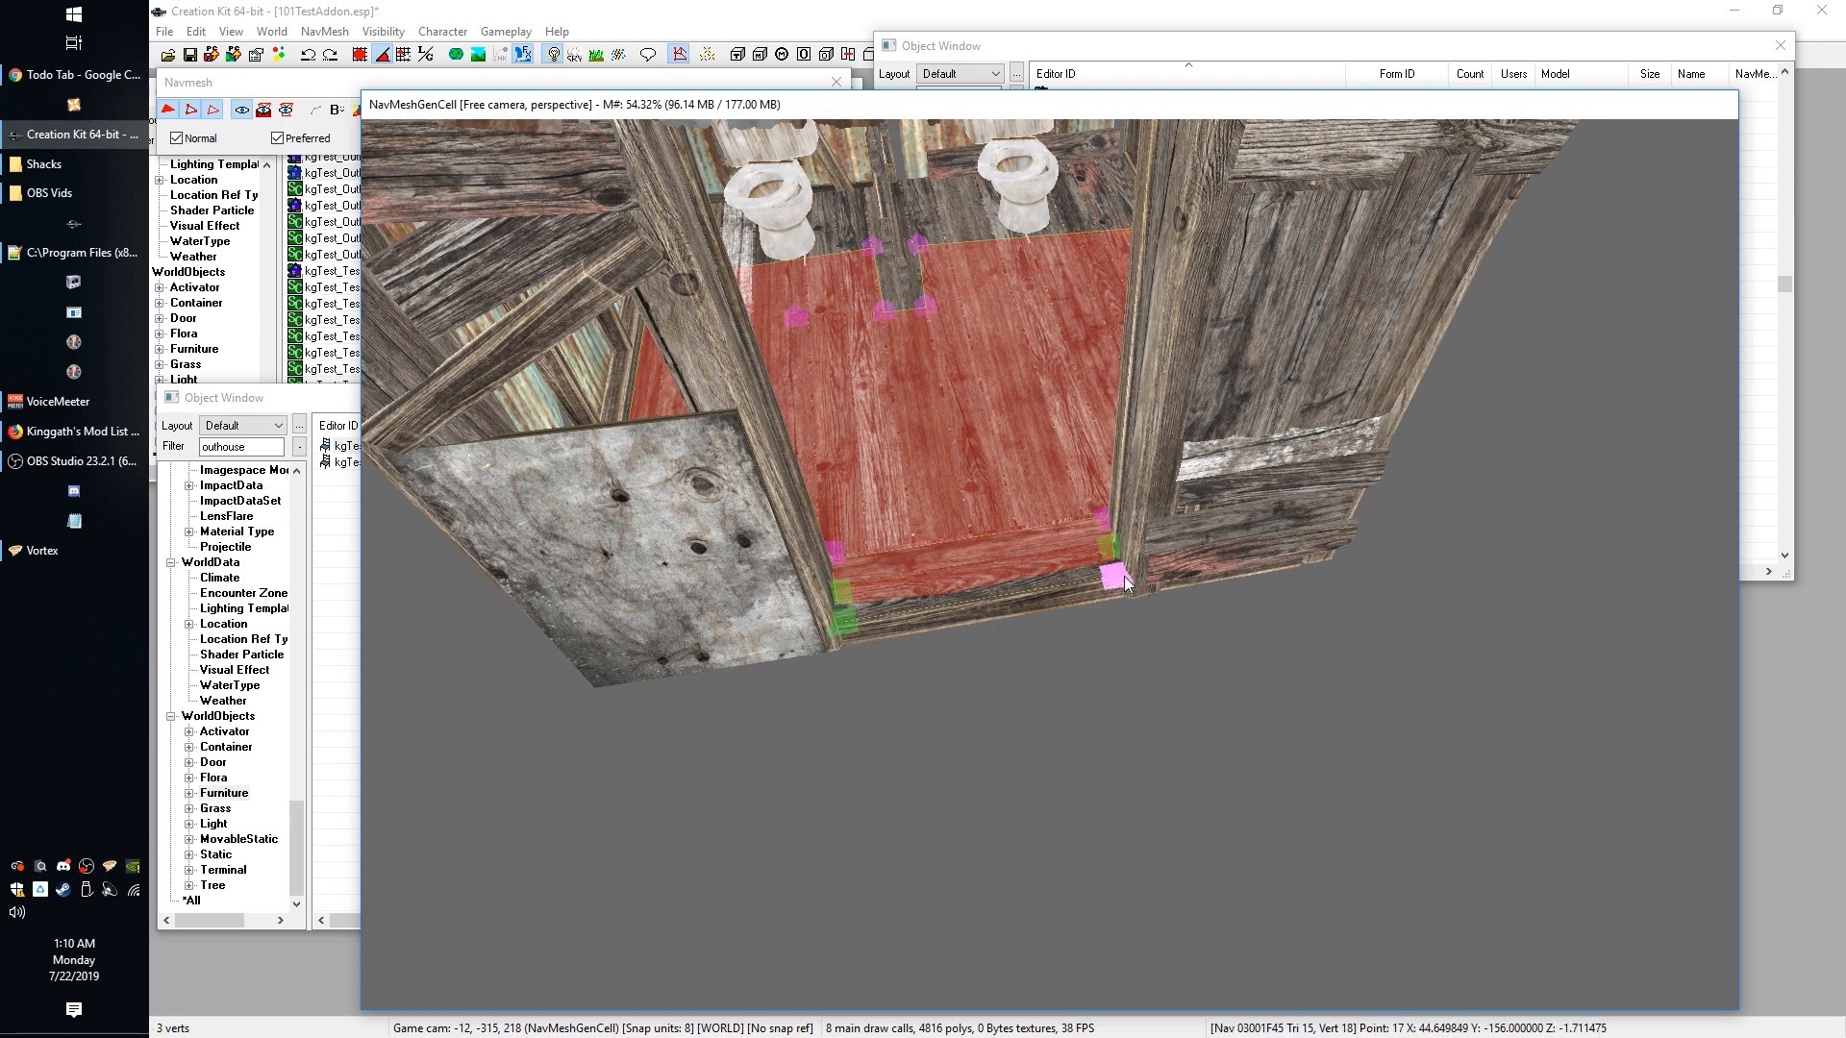
pyautogui.keyDown('ctrl'); pyautogui.click(1115, 579); pyautogui.keyUp('ctrl')
pyautogui.moveTo(1113, 577); pyautogui.dragTo(1117, 590)
# Select only the two outermost vertices of the threshold navmesh and extend them forward from the doorway toward the front of the outhouse's bounding box.
pyautogui.keyDown('shift'); pyautogui.moveTo(1053, 725); pyautogui.dragTo(1094, 731, button='middle'); pyautogui.keyUp('shift')
pyautogui.scroll(-3, 1094, 731)
pyautogui.keyDown('ctrl'); pyautogui.click(937, 660); pyautogui.keyUp('ctrl')
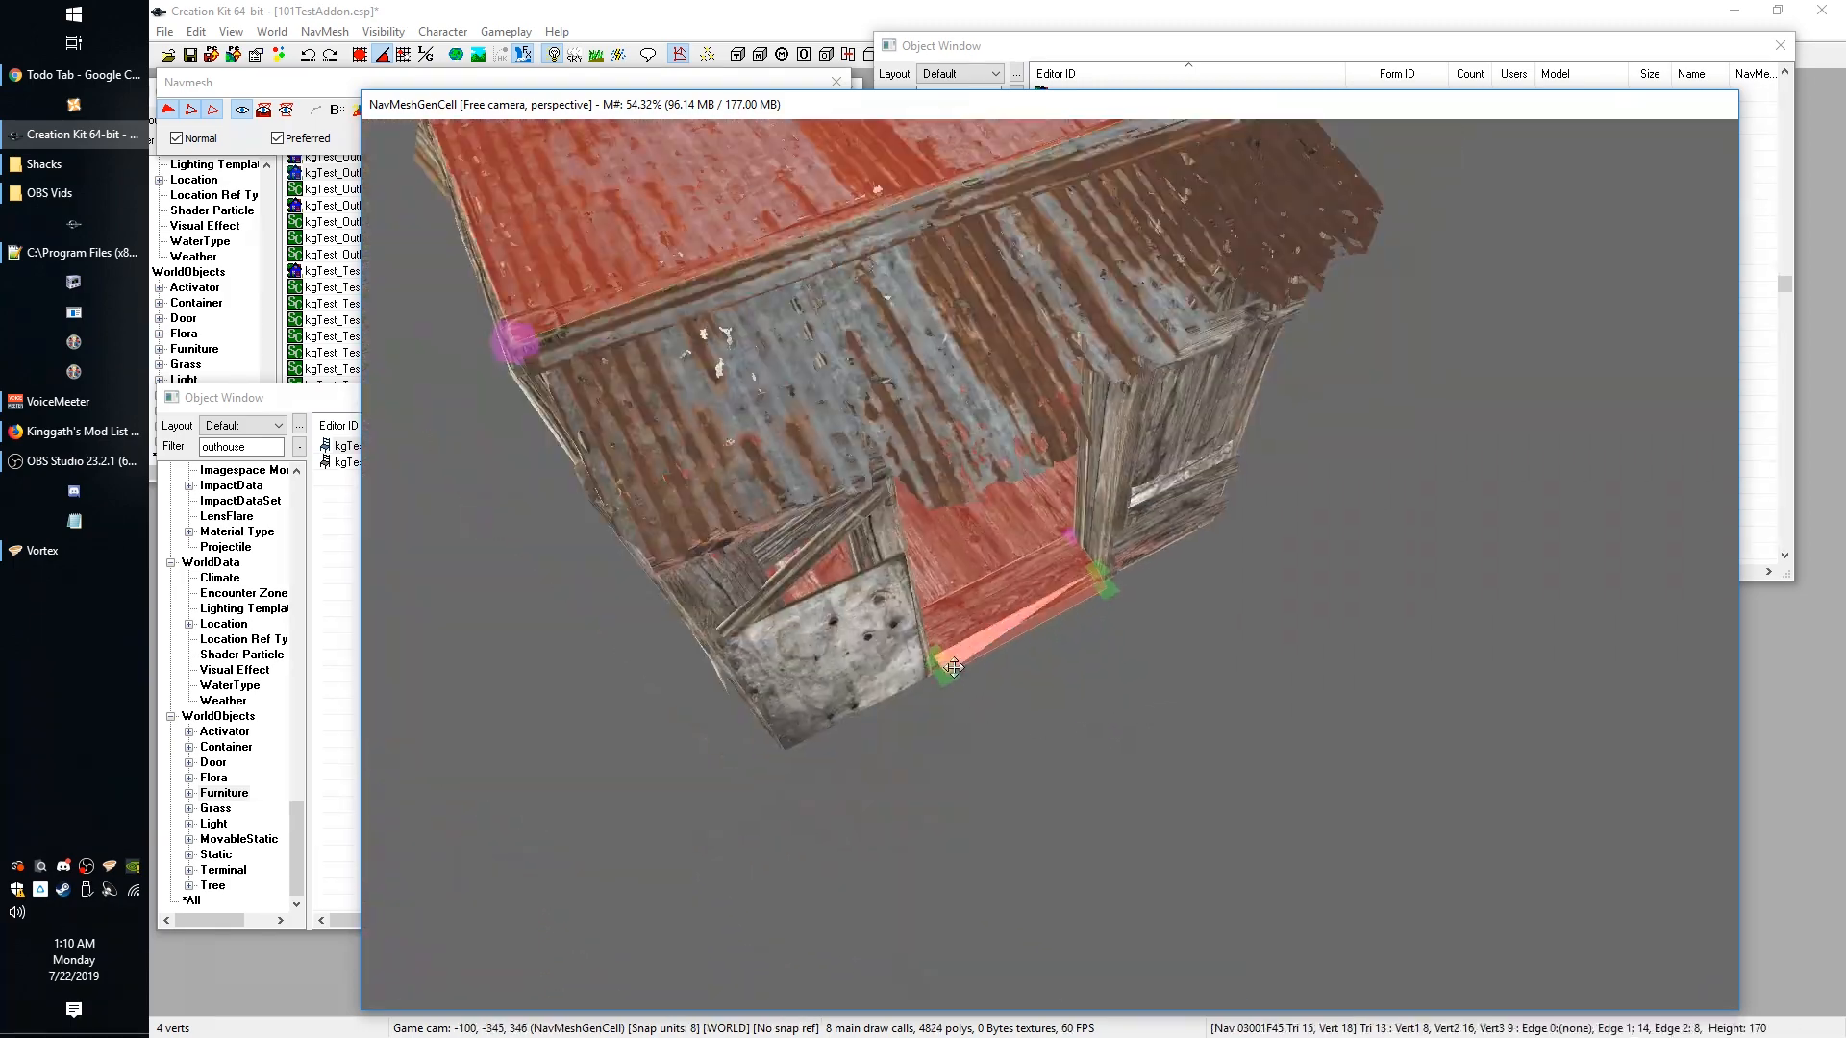
pyautogui.keyDown('ctrl'); pyautogui.click(1095, 571); pyautogui.keyUp('ctrl')
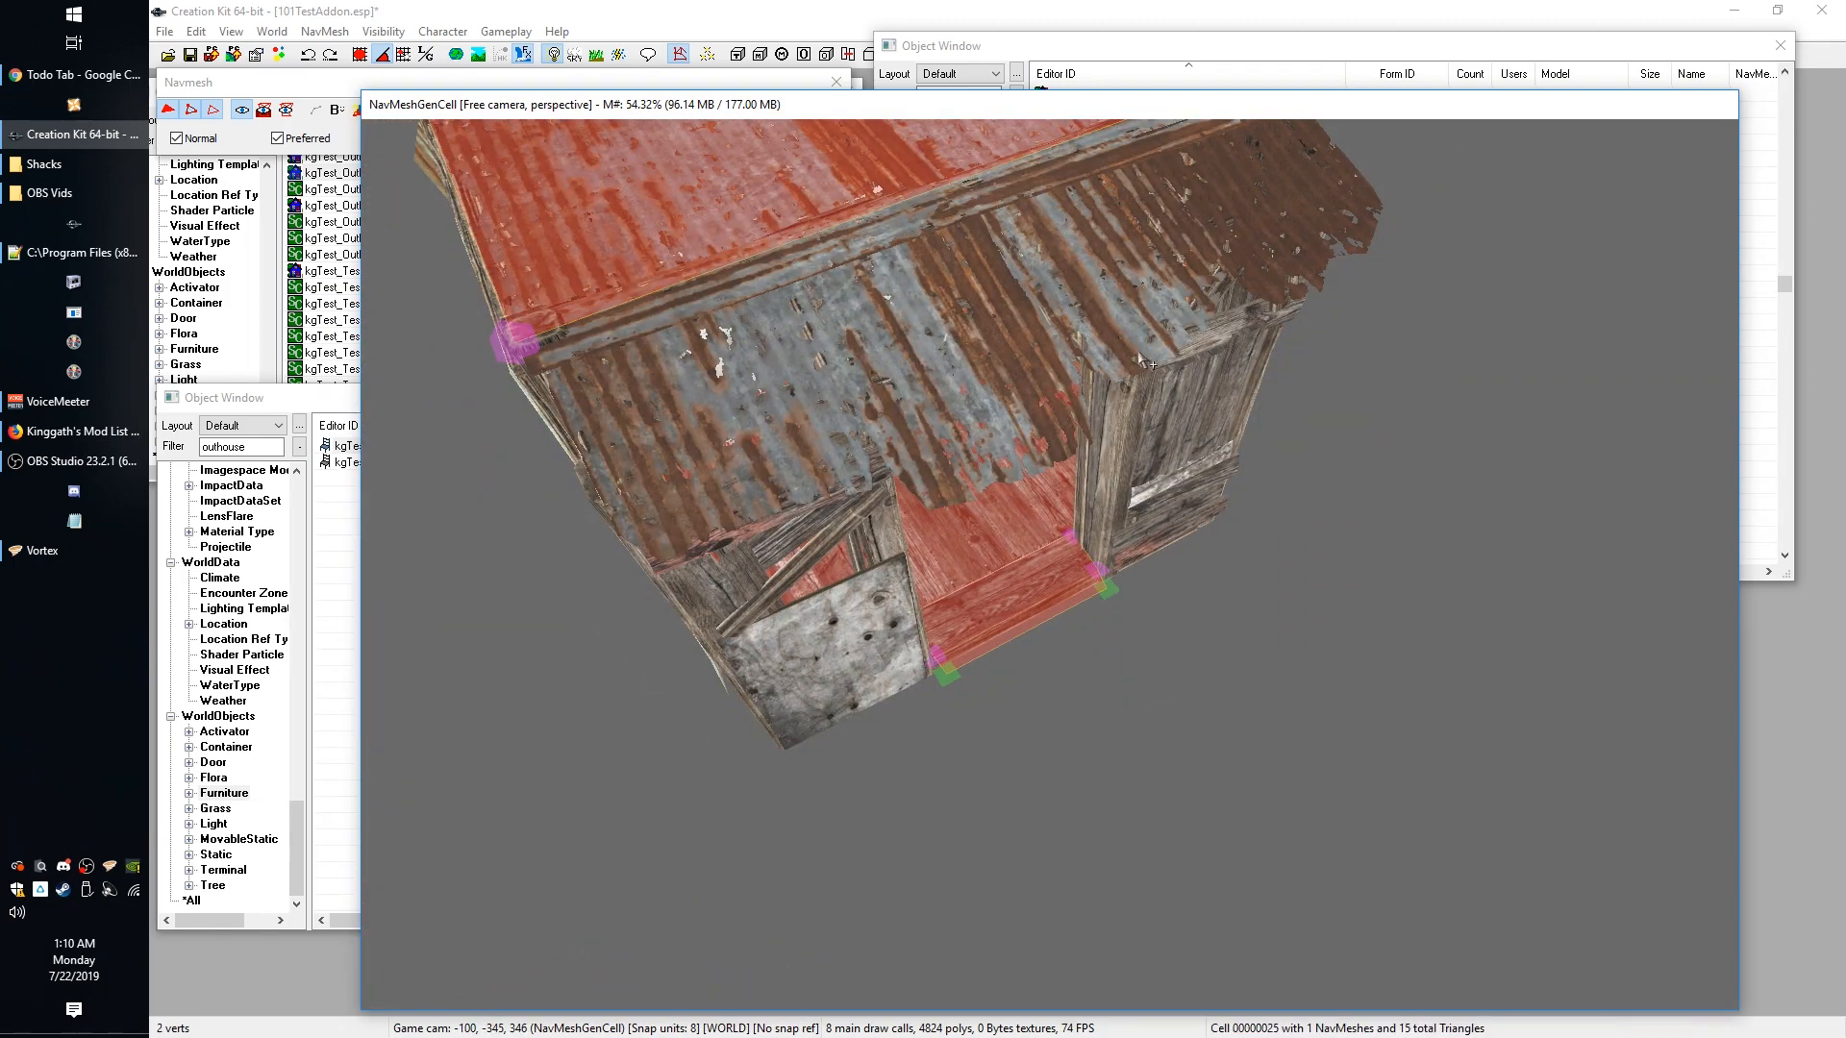
pyautogui.click(1273, 681)
pyautogui.click(1107, 586)
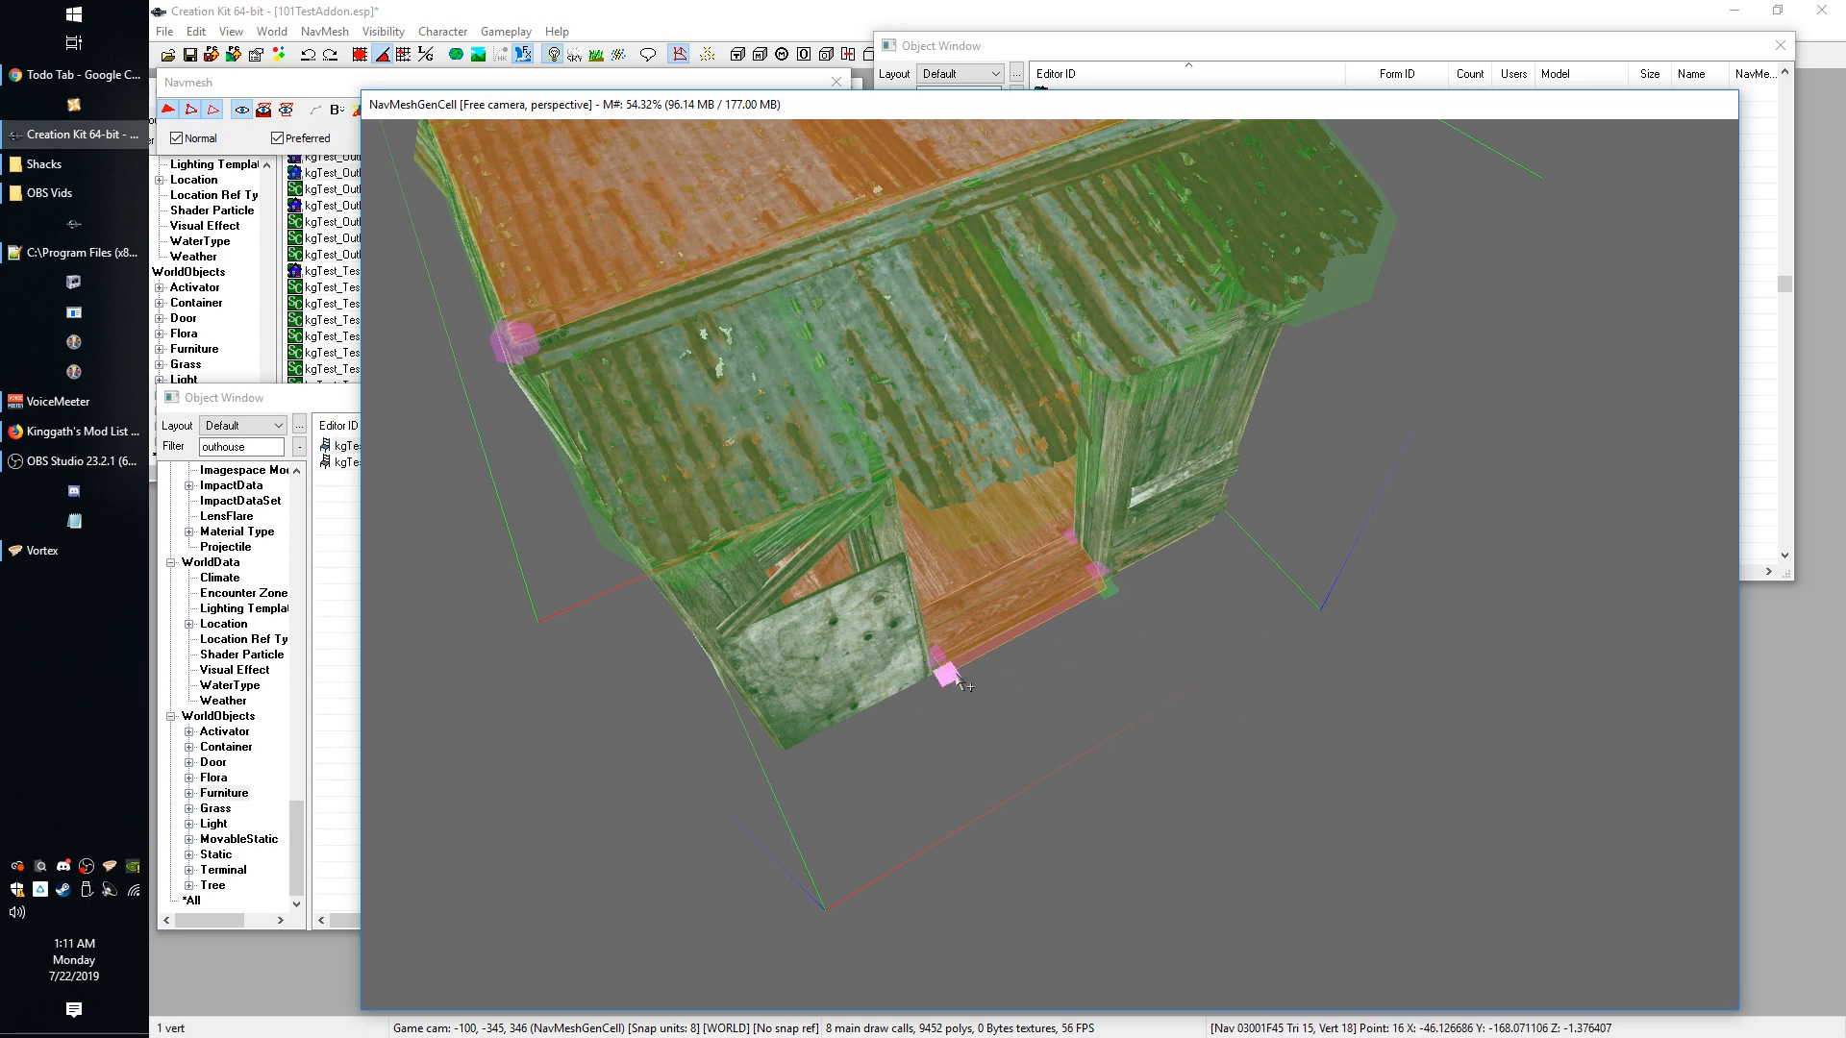
pyautogui.keyDown('shift'); pyautogui.moveTo(952, 679); pyautogui.dragTo(1134, 668, button='middle'); pyautogui.keyUp('shift')
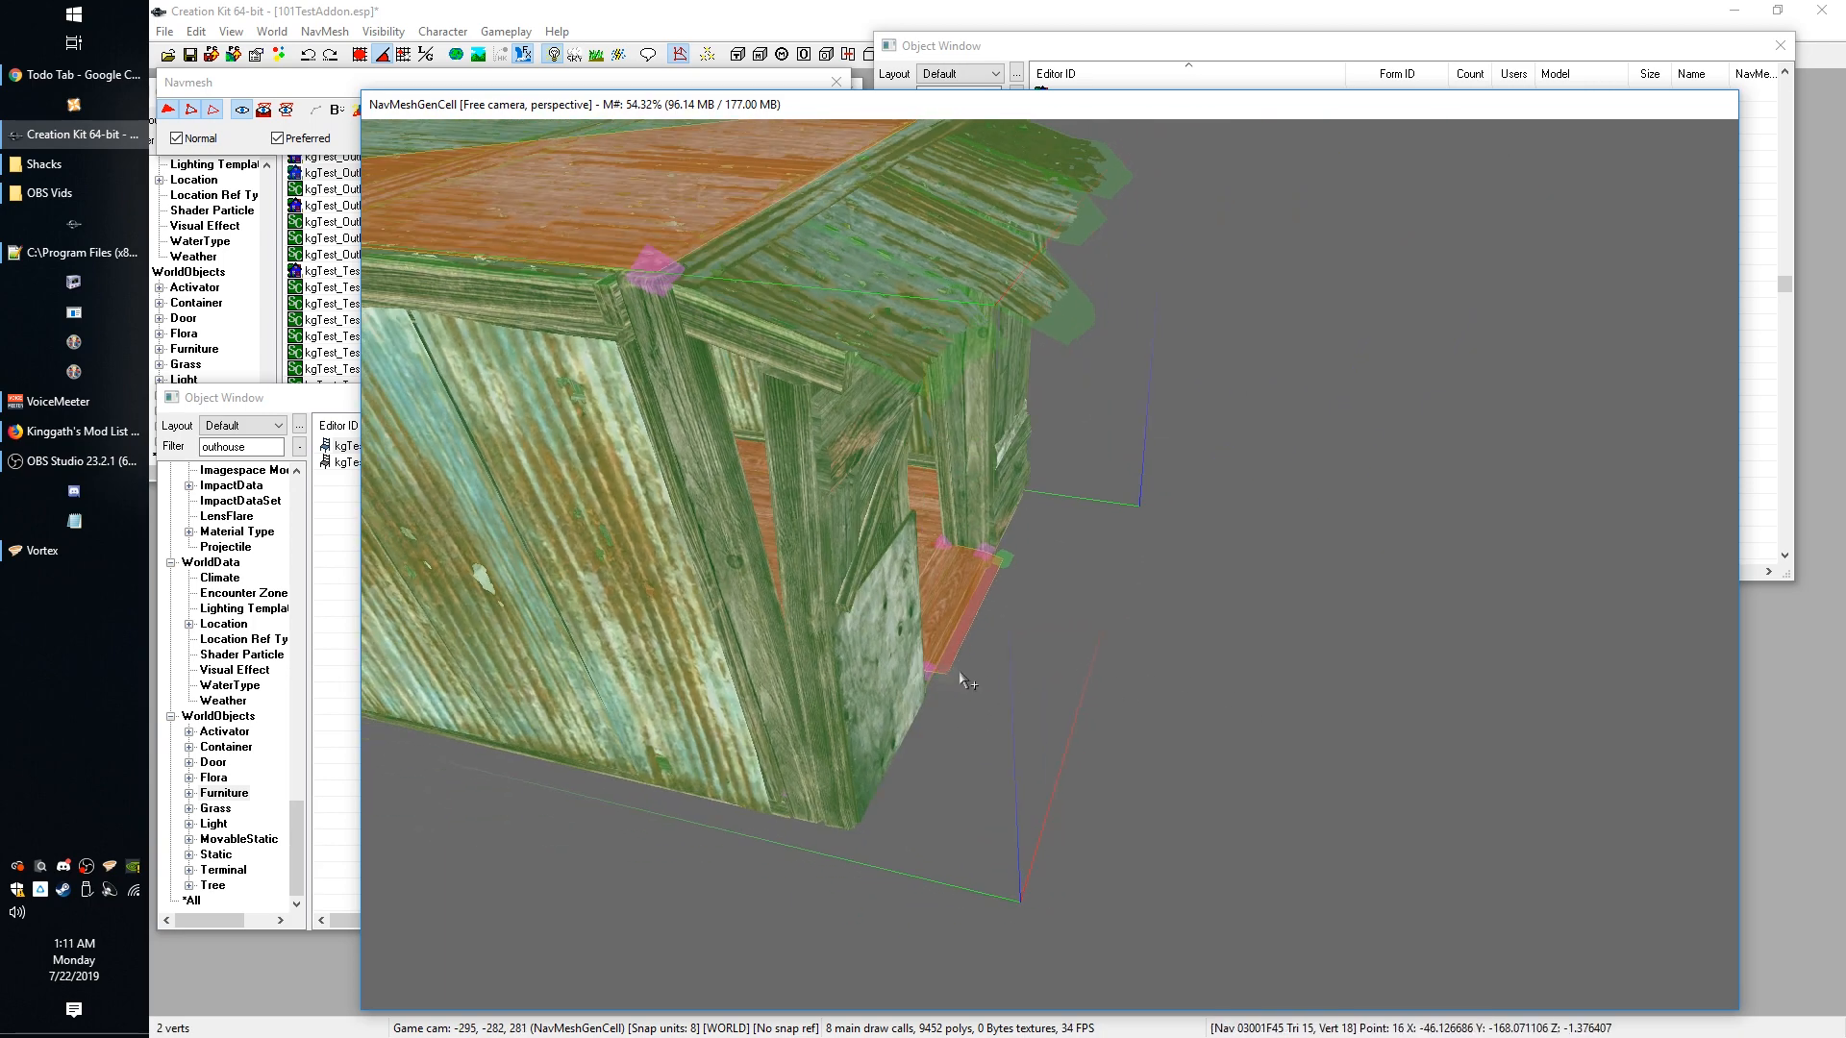
pyautogui.keyDown('shift'); pyautogui.moveTo(958, 677); pyautogui.dragTo(989, 660, button='middle'); pyautogui.keyUp('shift')
pyautogui.moveTo(952, 676); pyautogui.dragTo(983, 670)
pyautogui.keyDown('shift'); pyautogui.moveTo(982, 678); pyautogui.dragTo(817, 692, button='middle'); pyautogui.keyUp('shift')
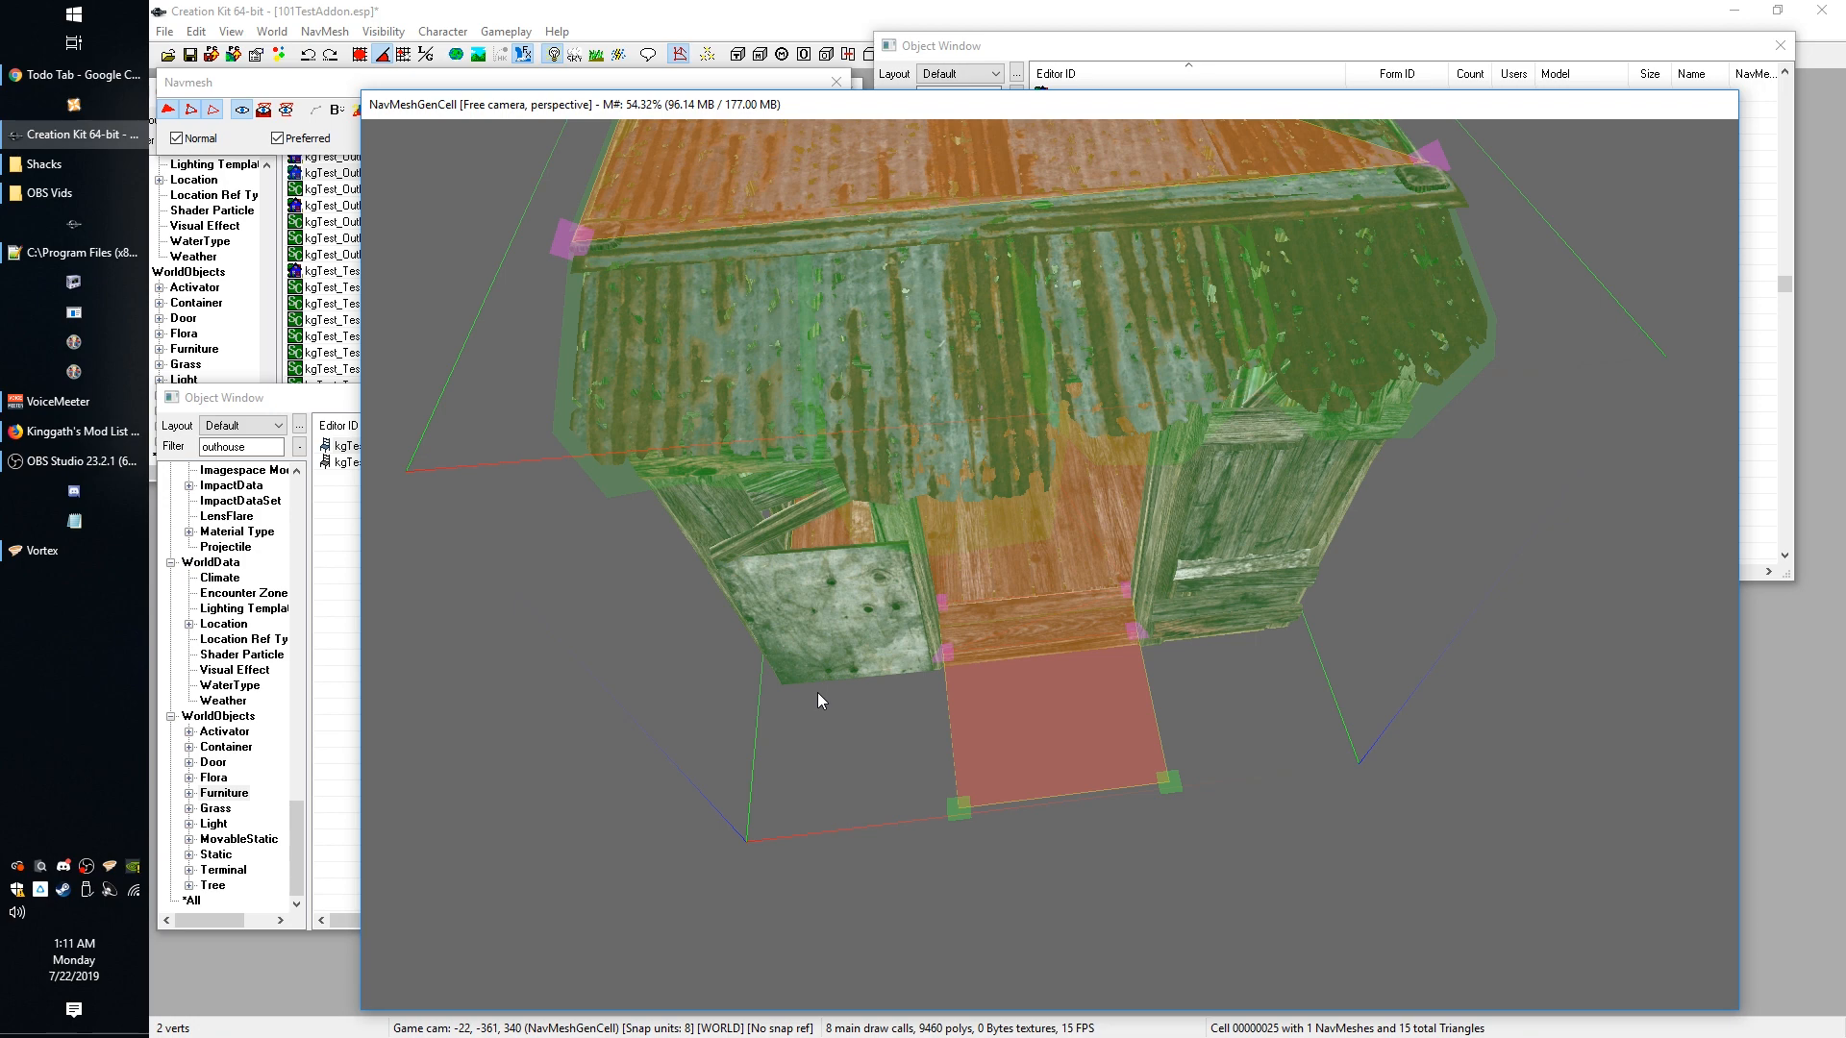
# Examine the extended navmesh strip in front of the doorway against the outhouse's bounding box from several angles.
pyautogui.keyDown('shift'); pyautogui.moveTo(1036, 548); pyautogui.dragTo(1044, 401, button='middle'); pyautogui.keyUp('shift')
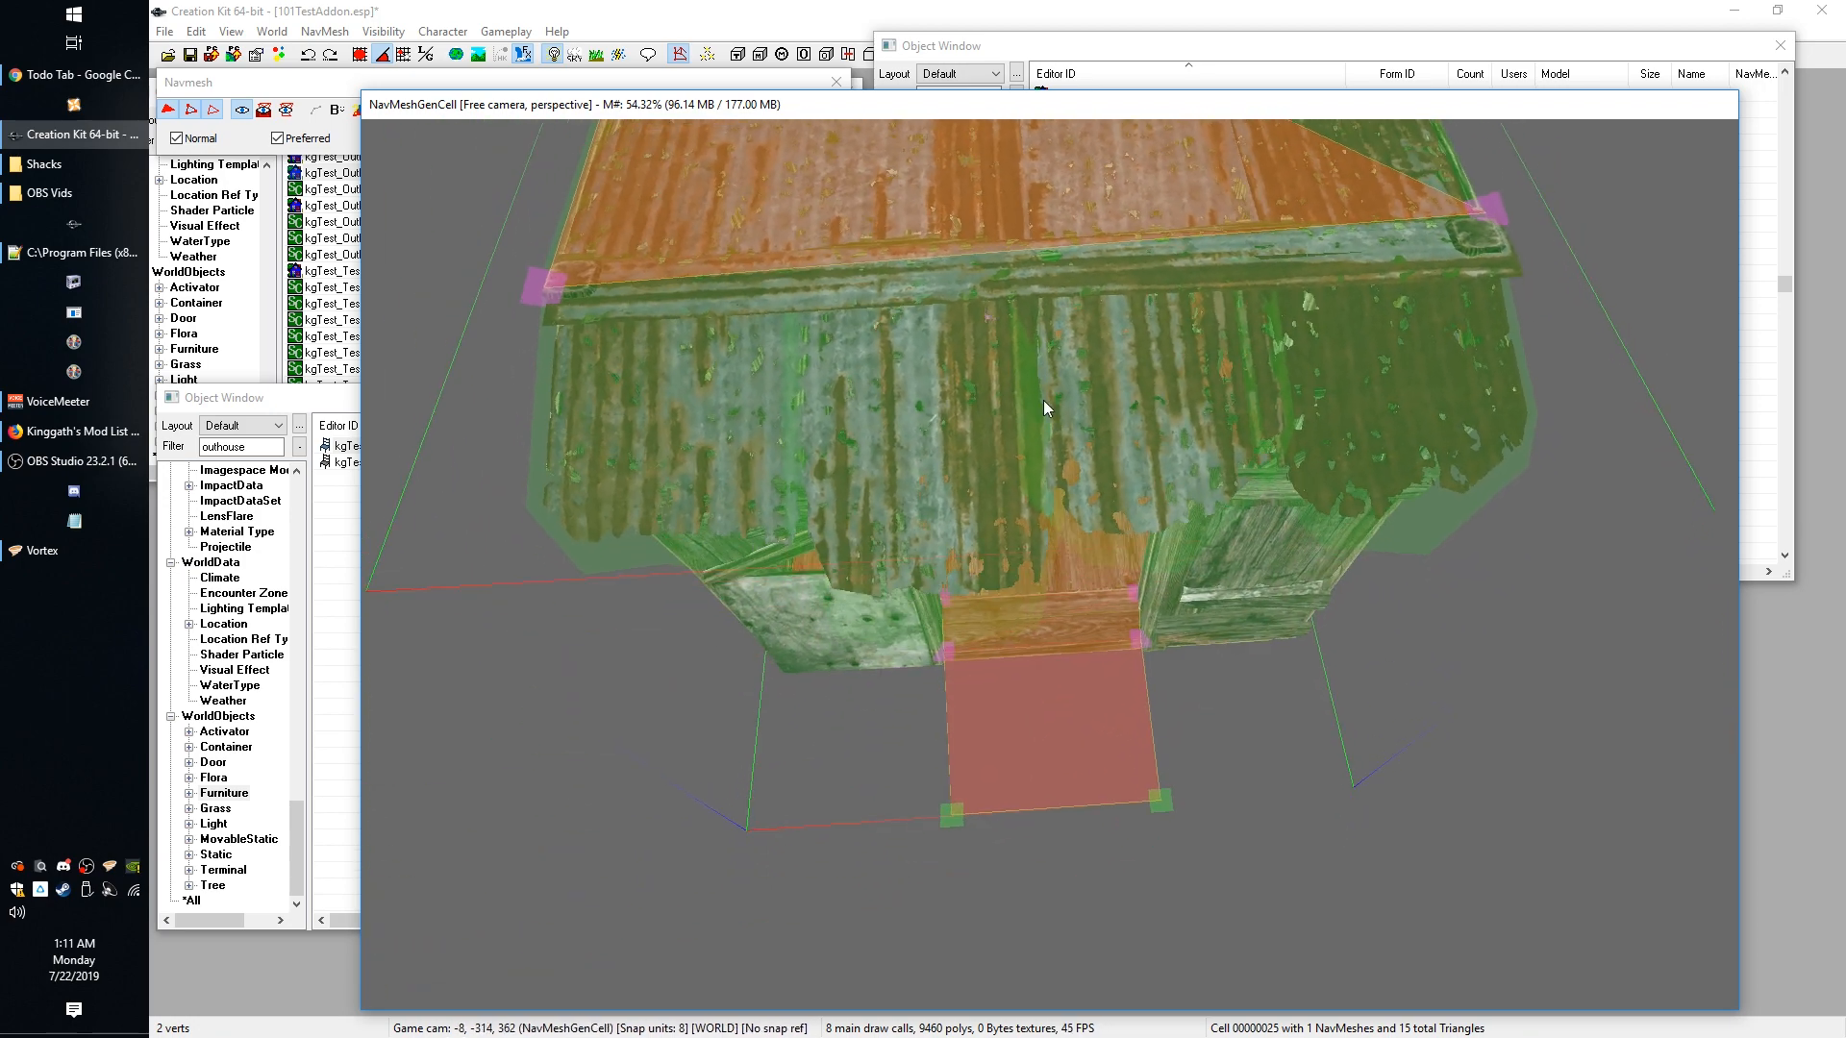
pyautogui.keyDown('shift'); pyautogui.moveTo(894, 842); pyautogui.dragTo(948, 813, button='middle'); pyautogui.keyUp('shift')
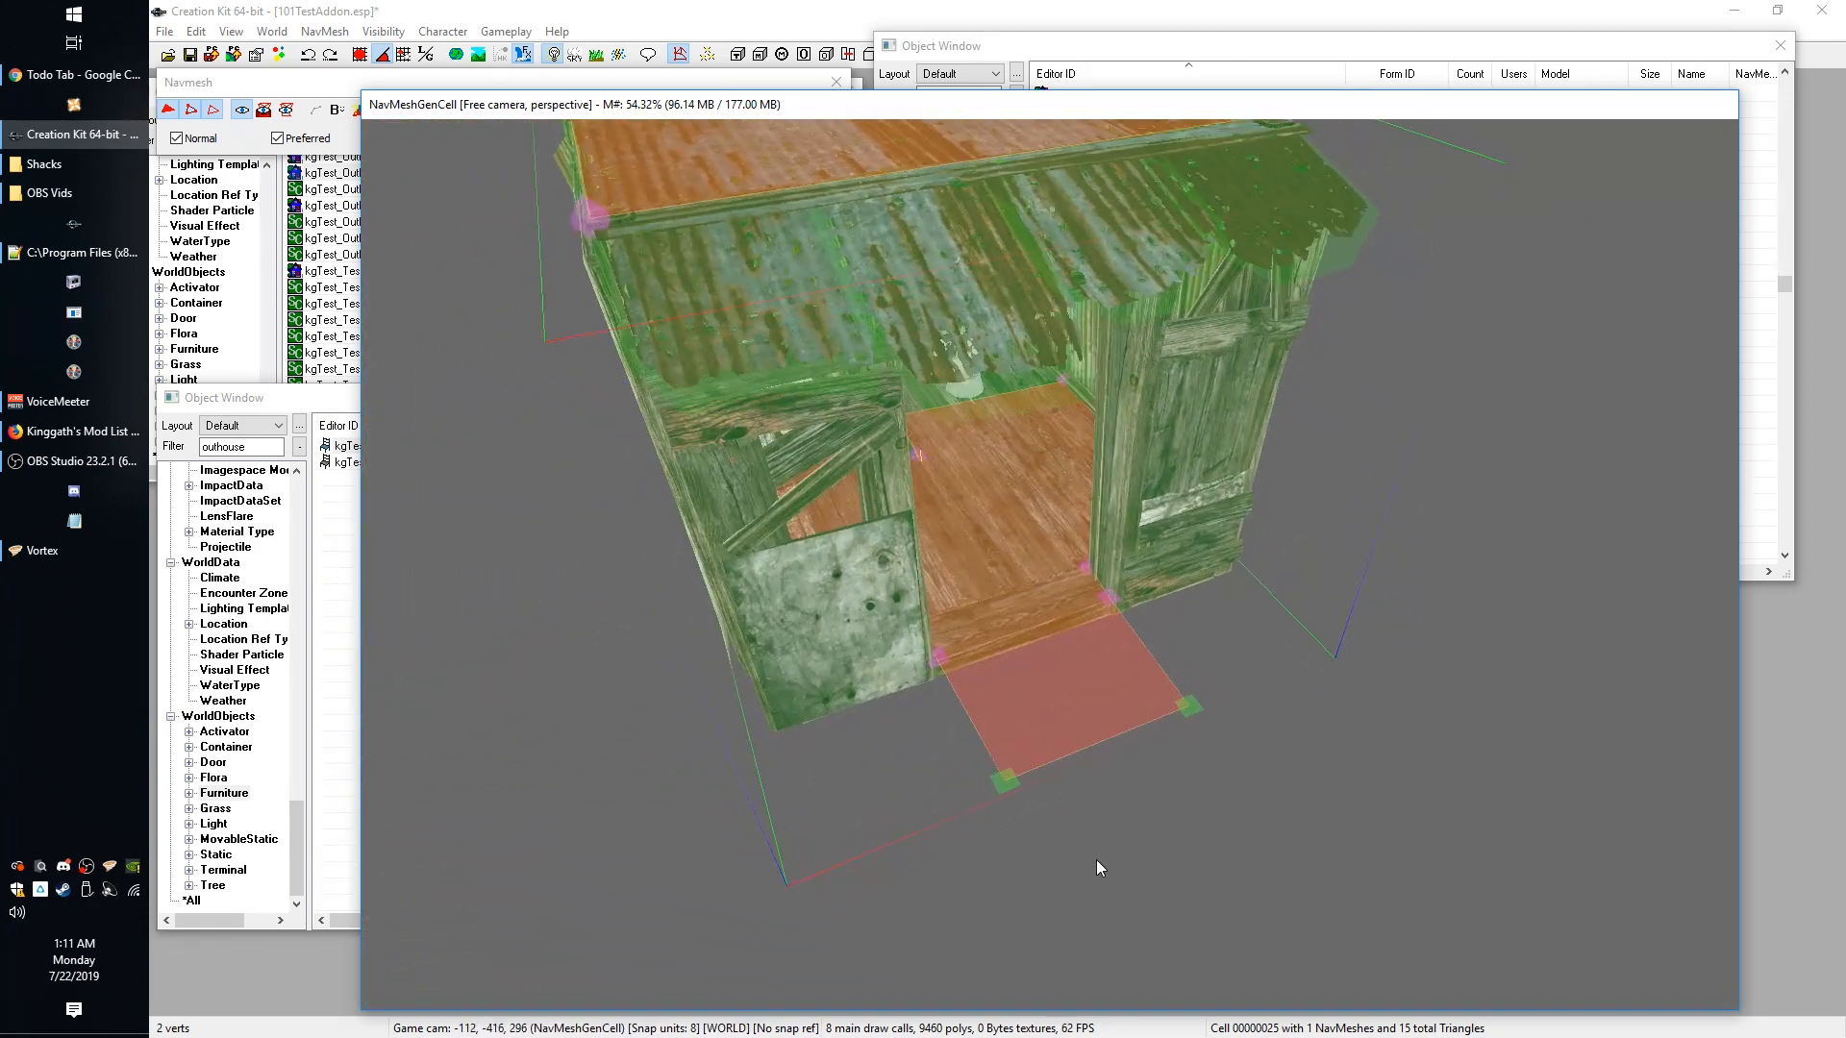
pyautogui.keyDown('shift'); pyautogui.moveTo(1096, 861); pyautogui.dragTo(1140, 870, button='middle'); pyautogui.keyUp('shift')
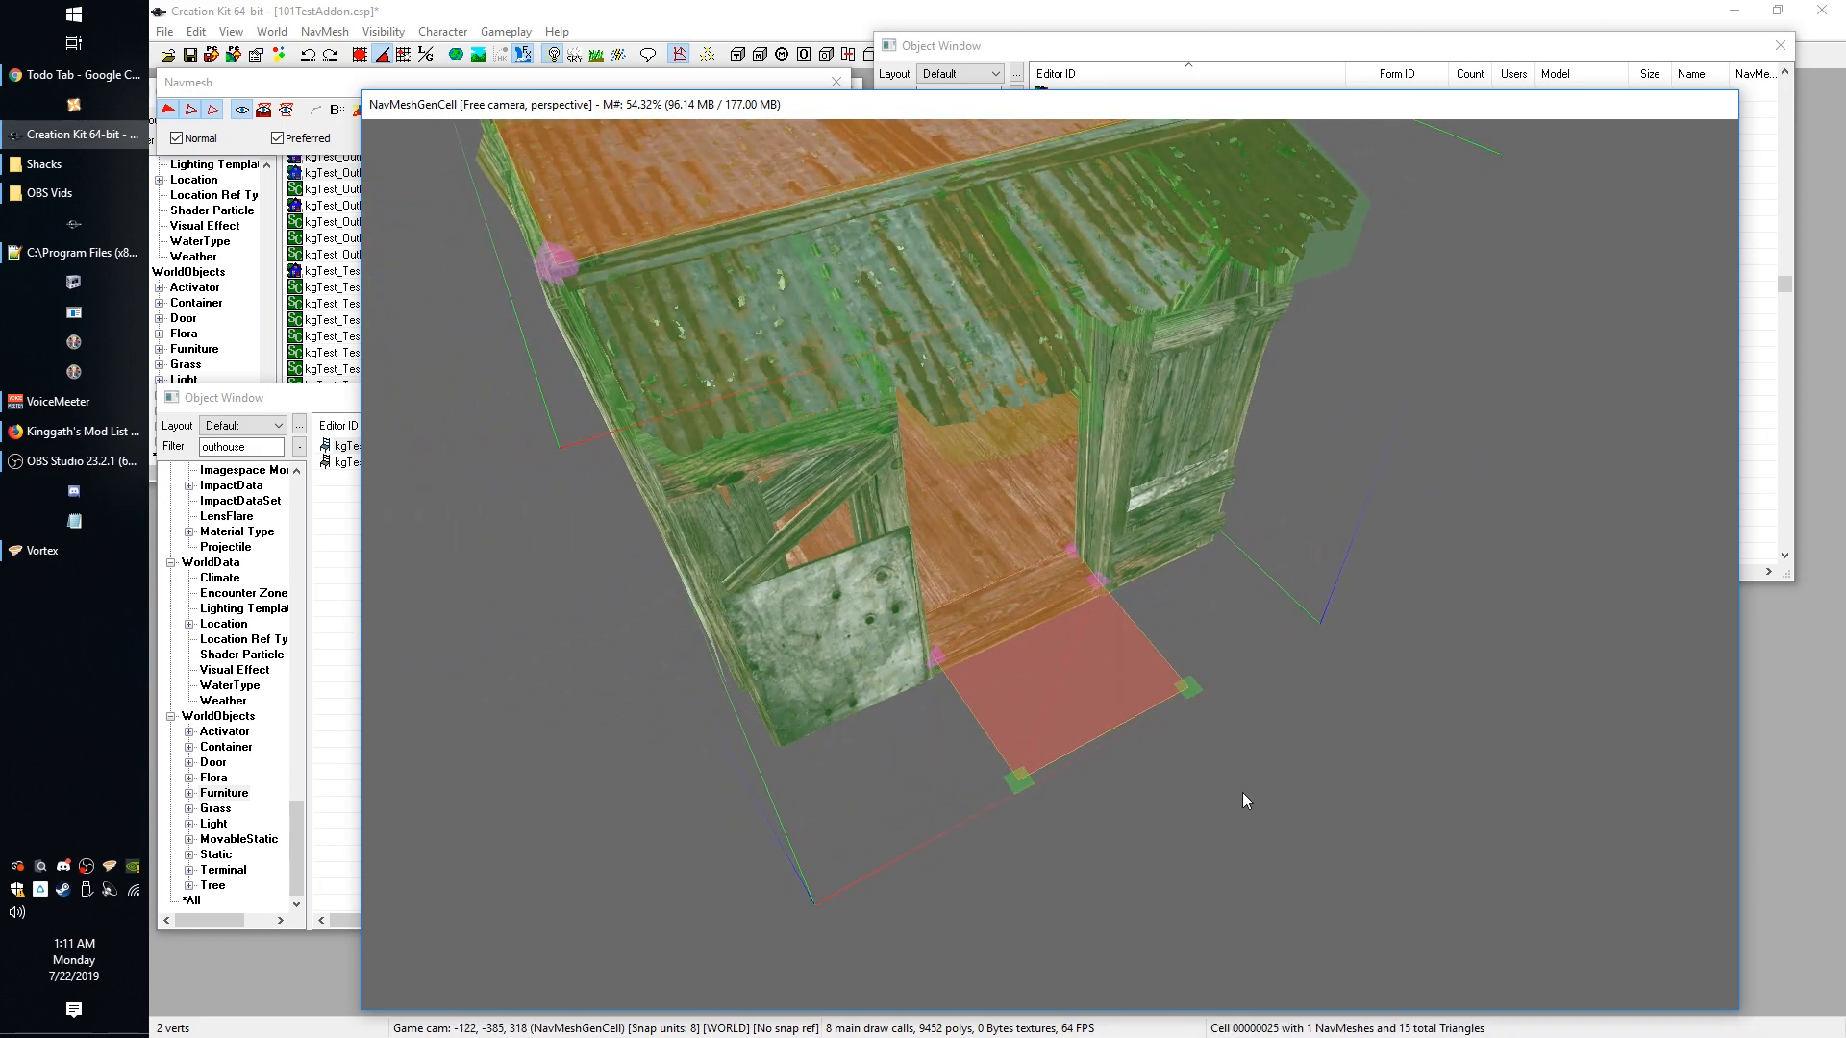
pyautogui.keyDown('shift'); pyautogui.moveTo(1243, 793); pyautogui.dragTo(1129, 801, button='middle'); pyautogui.keyUp('shift')
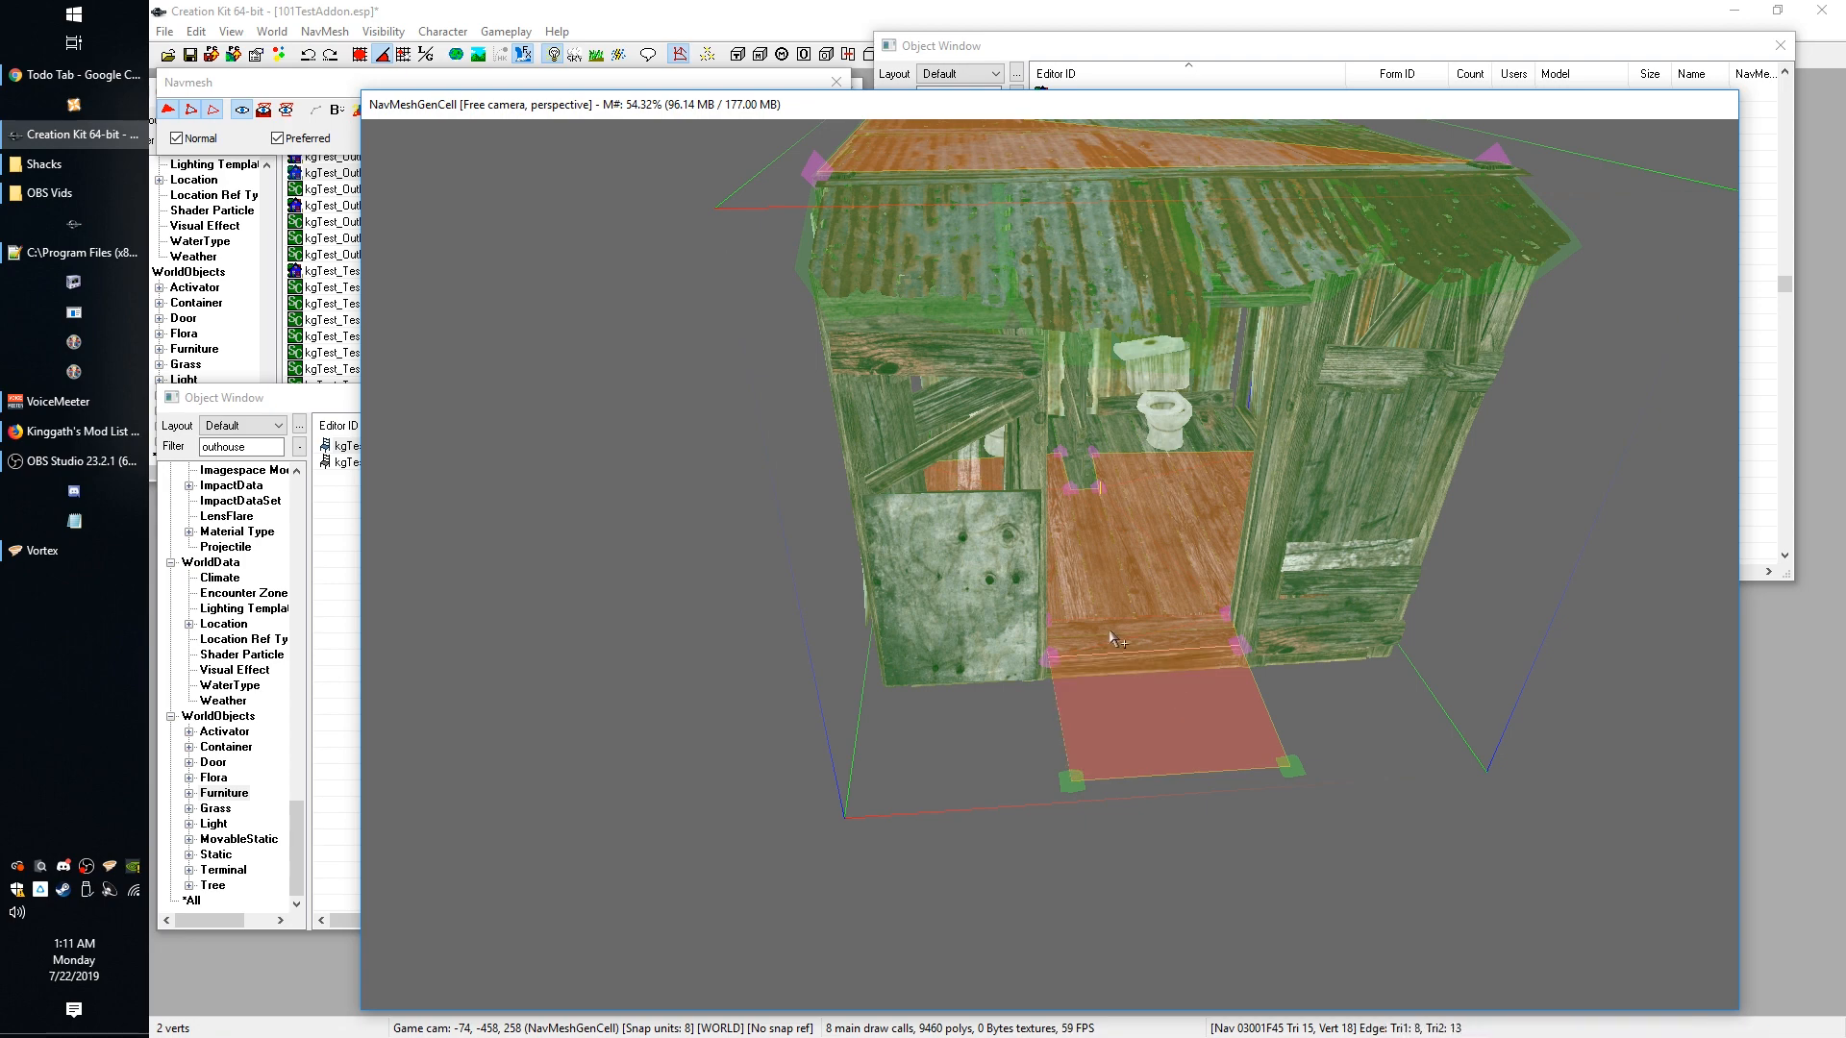
pyautogui.keyDown('shift'); pyautogui.moveTo(1157, 757); pyautogui.dragTo(1123, 742, button='middle'); pyautogui.keyUp('shift')
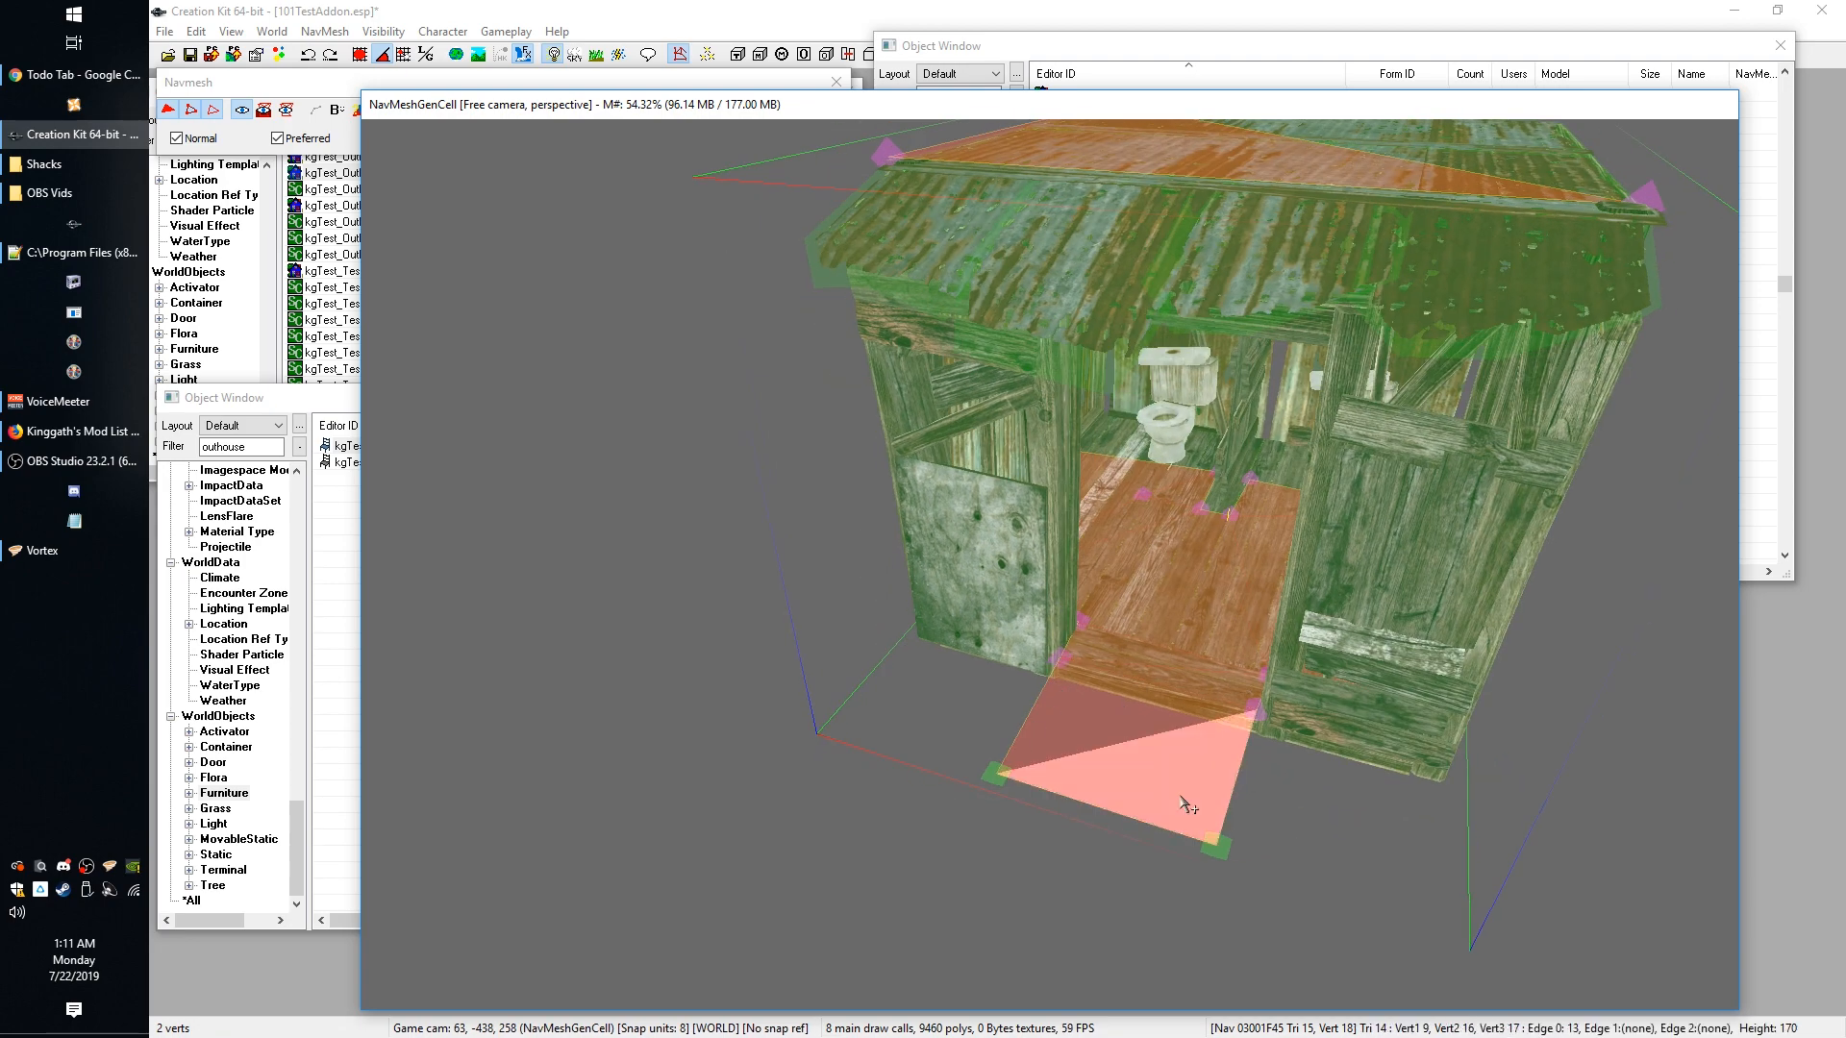
# Spread the two outer navmesh vertices in front of the outhouse doorway outward so the entrance area widens away from the door.
pyautogui.keyDown('shift'); pyautogui.moveTo(1241, 851); pyautogui.dragTo(1163, 766, button='middle'); pyautogui.keyUp('shift')
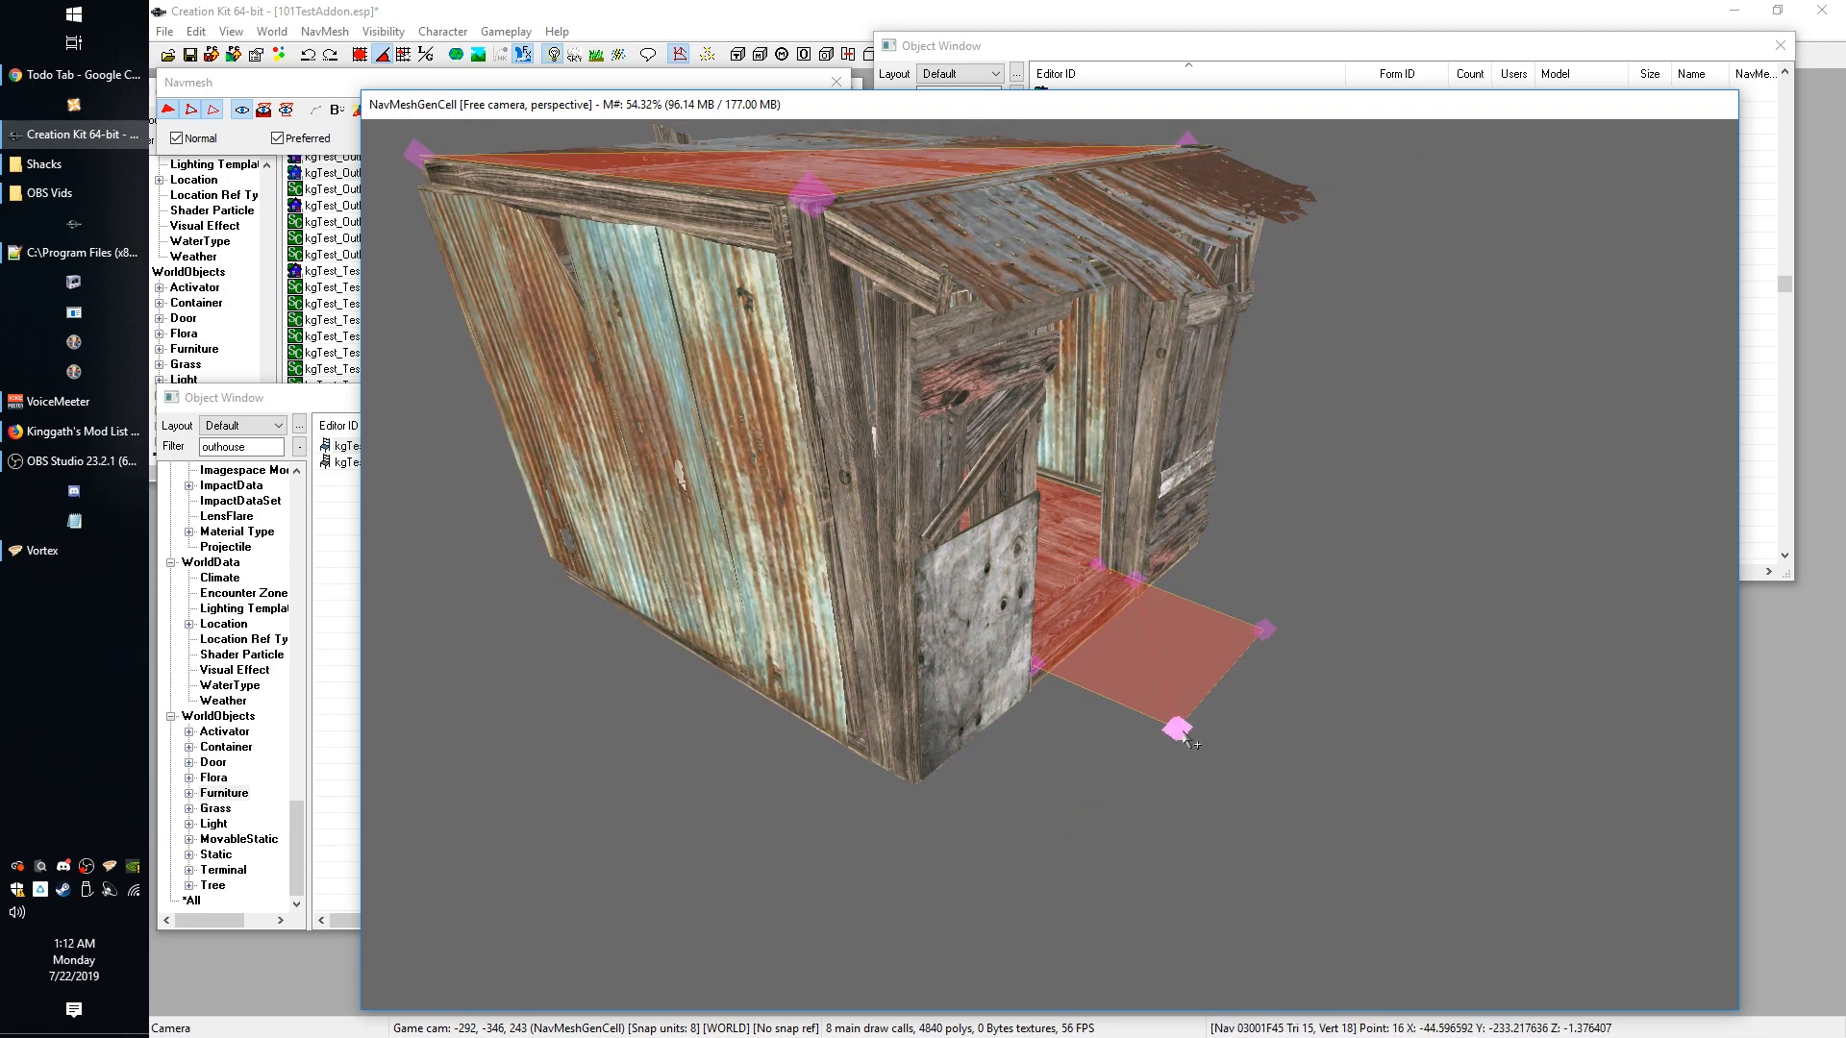
pyautogui.moveTo(1184, 741); pyautogui.dragTo(1113, 801)
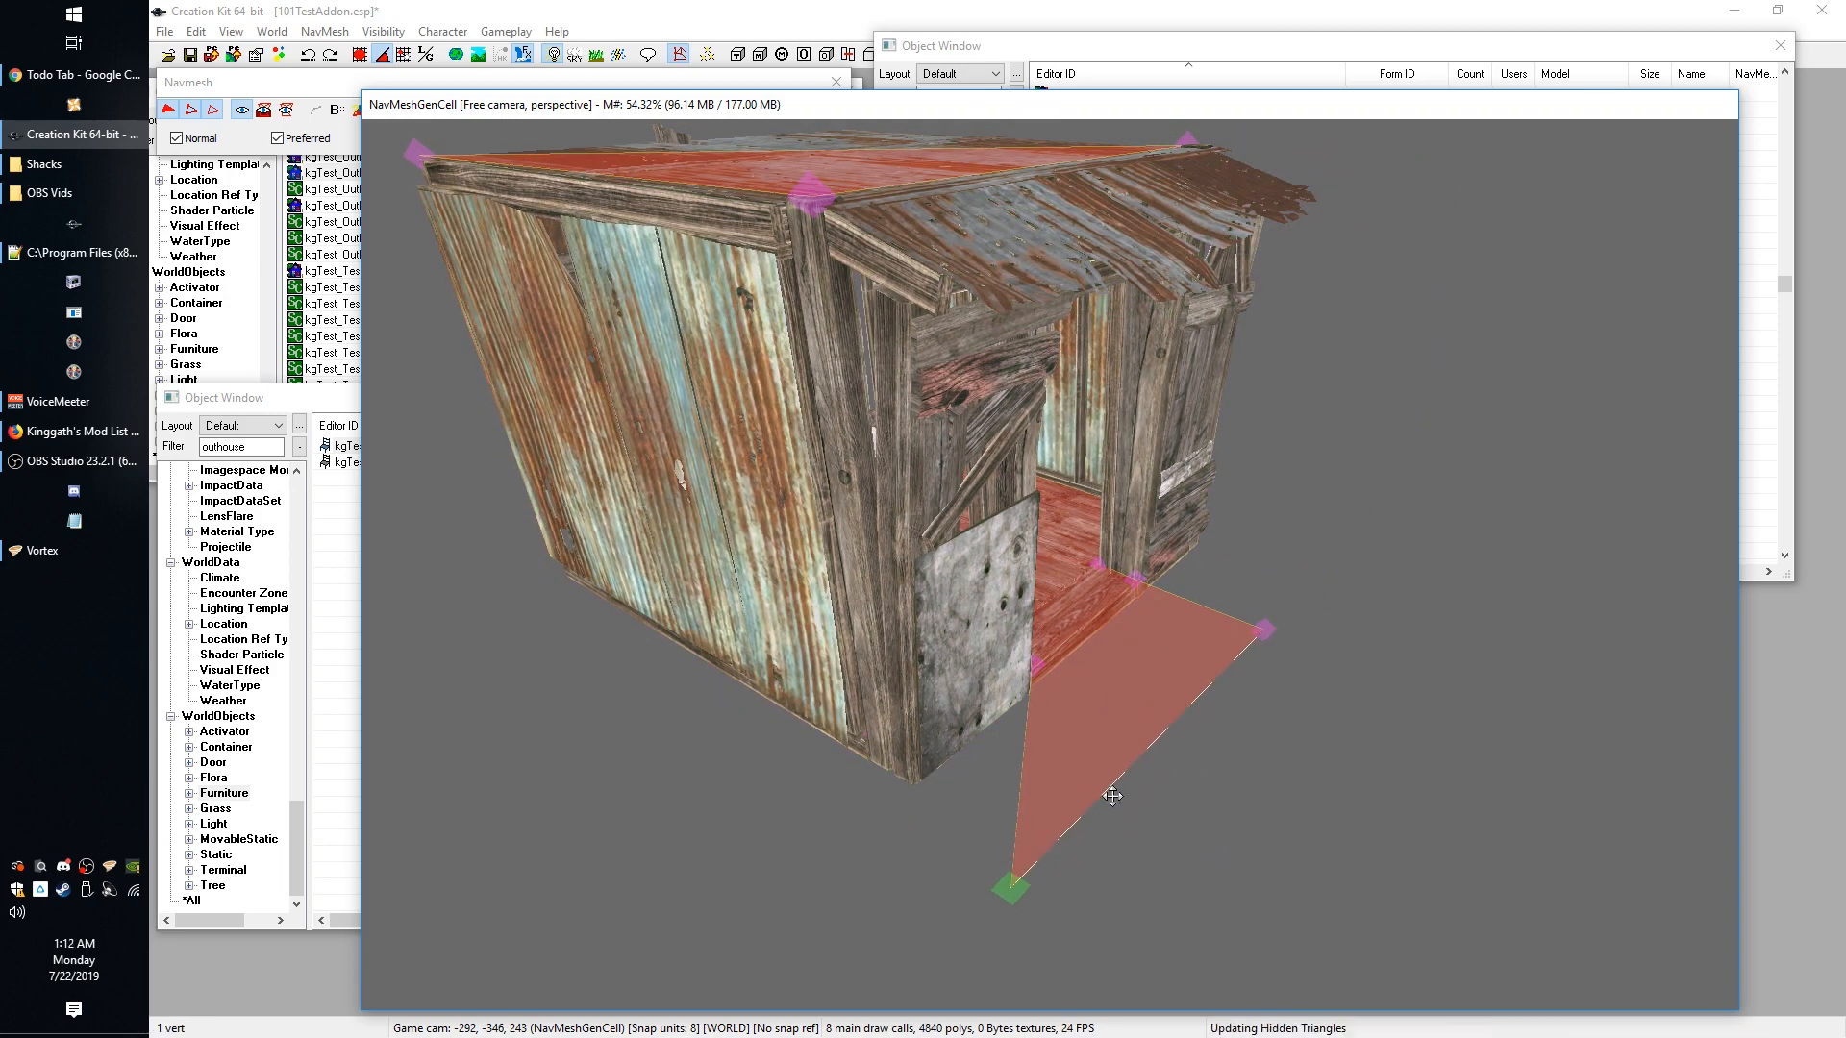
pyautogui.keyDown('shift'); pyautogui.moveTo(1112, 801); pyautogui.dragTo(944, 770, button='middle'); pyautogui.keyUp('shift')
pyautogui.moveTo(944, 771); pyautogui.dragTo(1005, 763)
pyautogui.moveTo(1375, 690); pyautogui.dragTo(1439, 677)
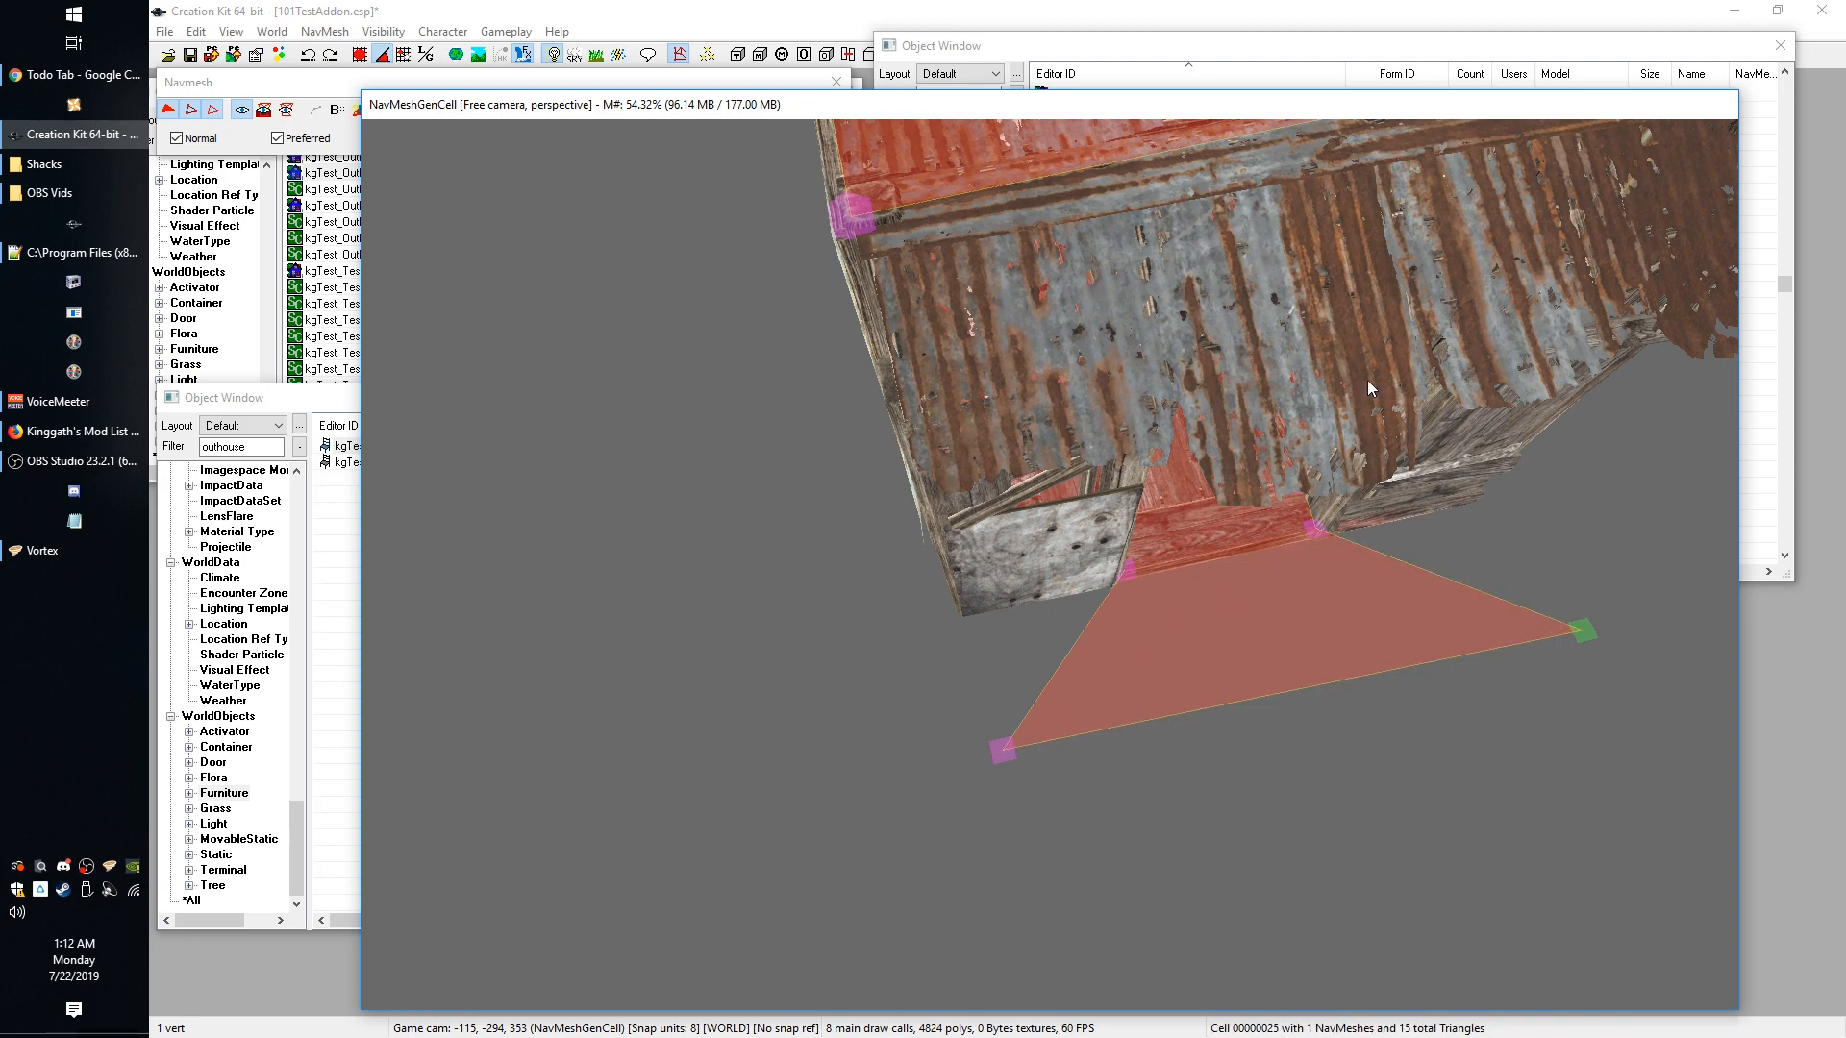
# Fine-tune the two outer front navmesh vertices toward the front corners of the outhouse's bounding box.
pyautogui.click(1368, 364)
pyautogui.keyDown('shift'); pyautogui.moveTo(1368, 364); pyautogui.dragTo(1442, 716, button='middle'); pyautogui.keyUp('shift')
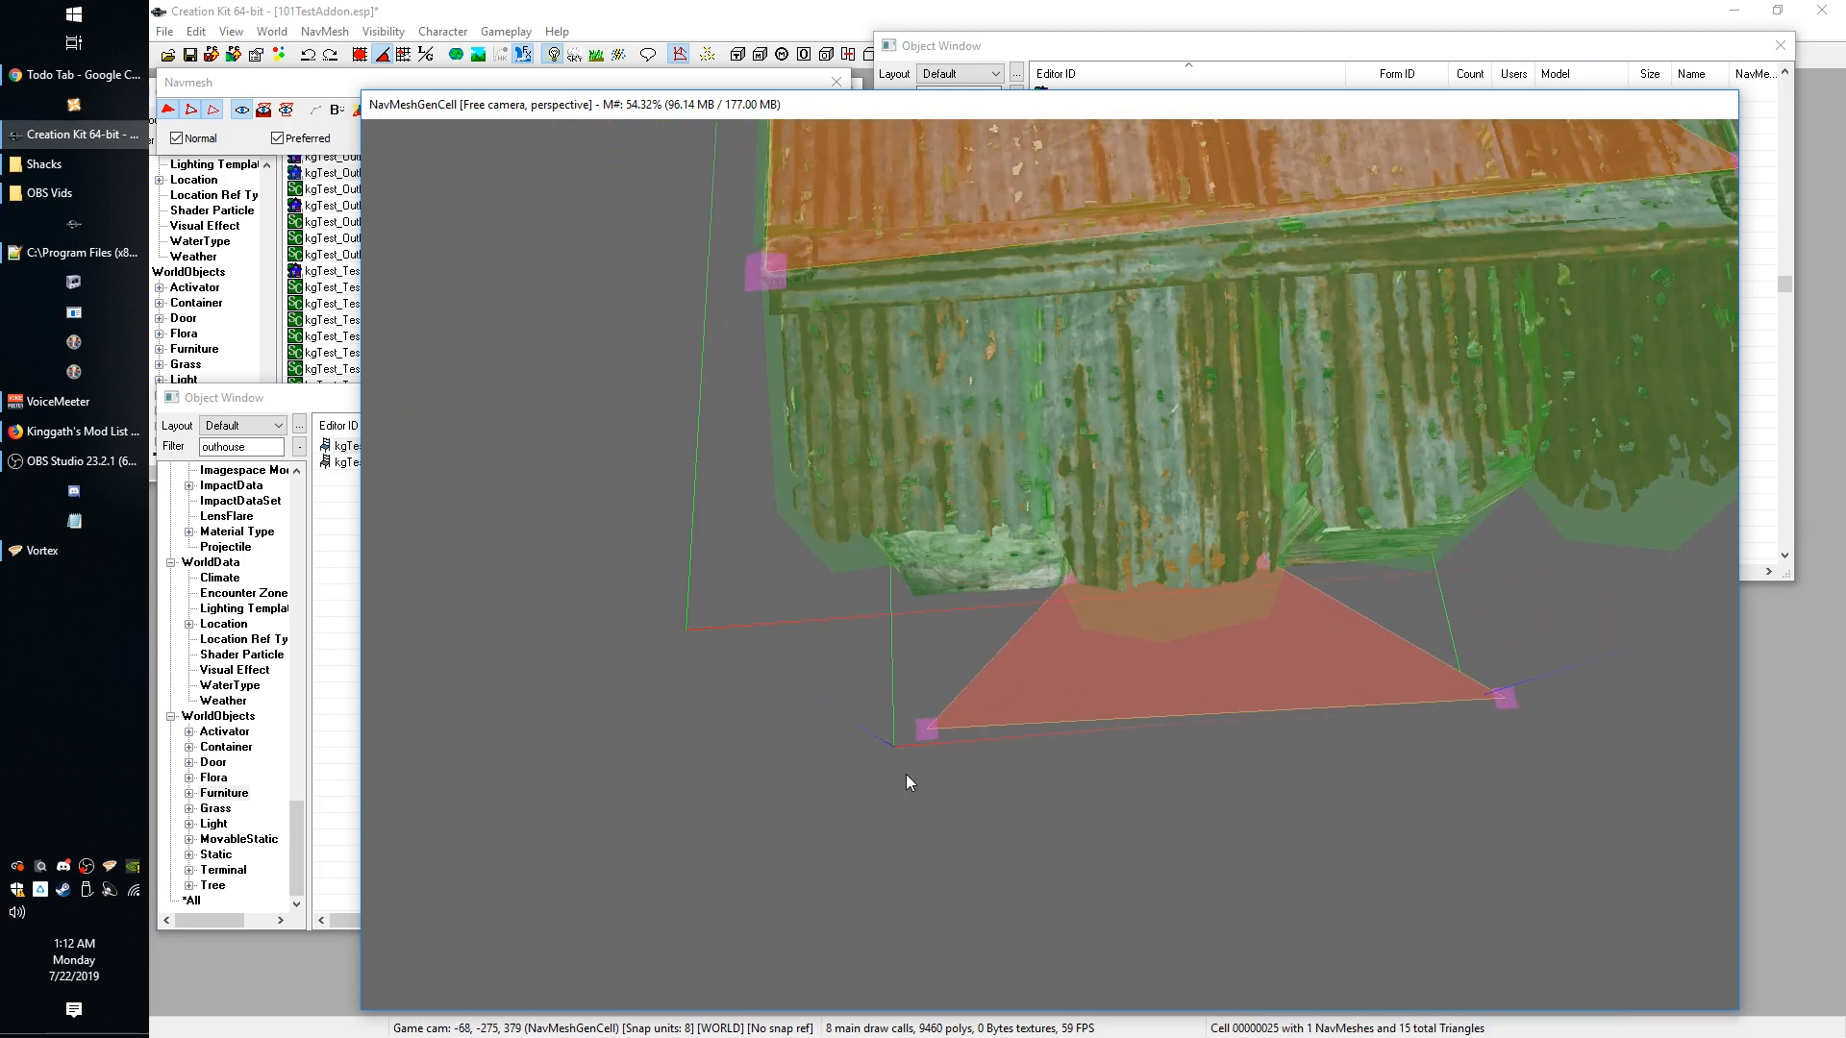
pyautogui.moveTo(925, 727)
pyautogui.mouseDown()
pyautogui.moveTo(906, 760)
pyautogui.moveTo(917, 735)
pyautogui.mouseUp()
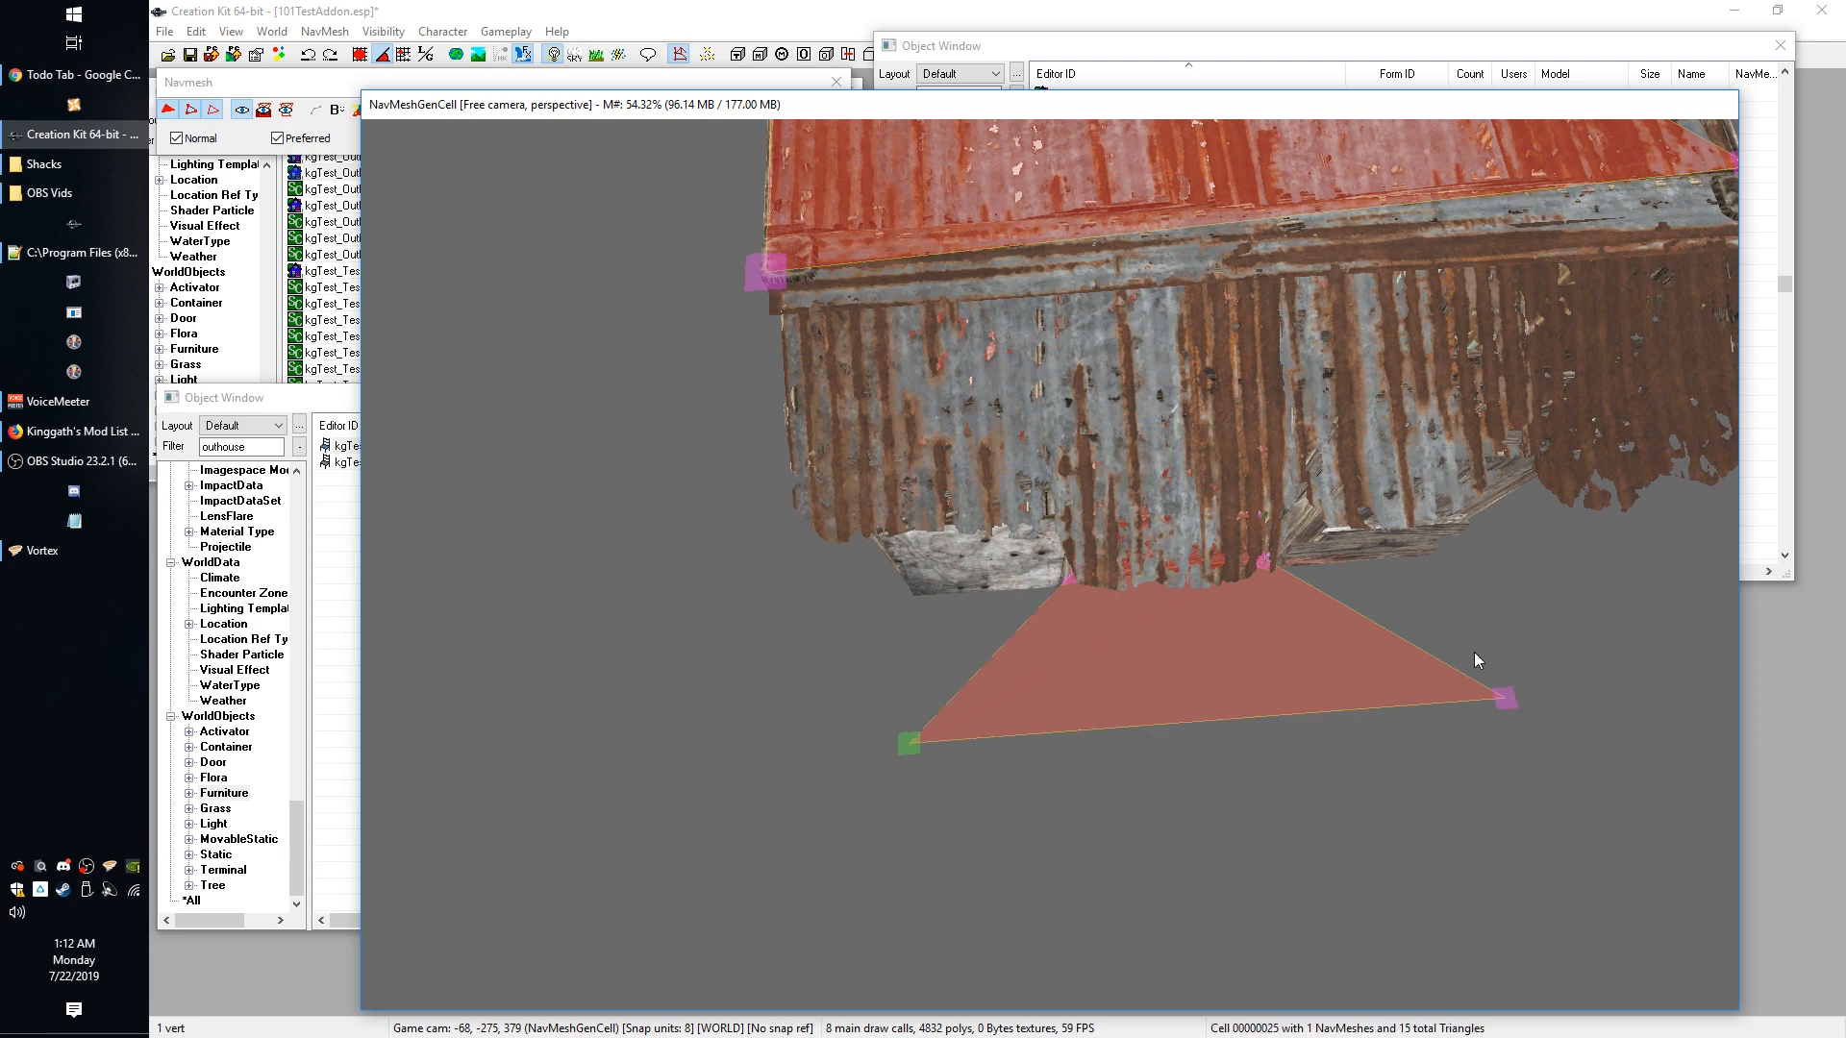
pyautogui.click(1365, 535)
pyautogui.keyDown('shift'); pyautogui.moveTo(1365, 535); pyautogui.dragTo(1348, 551, button='middle'); pyautogui.keyUp('shift')
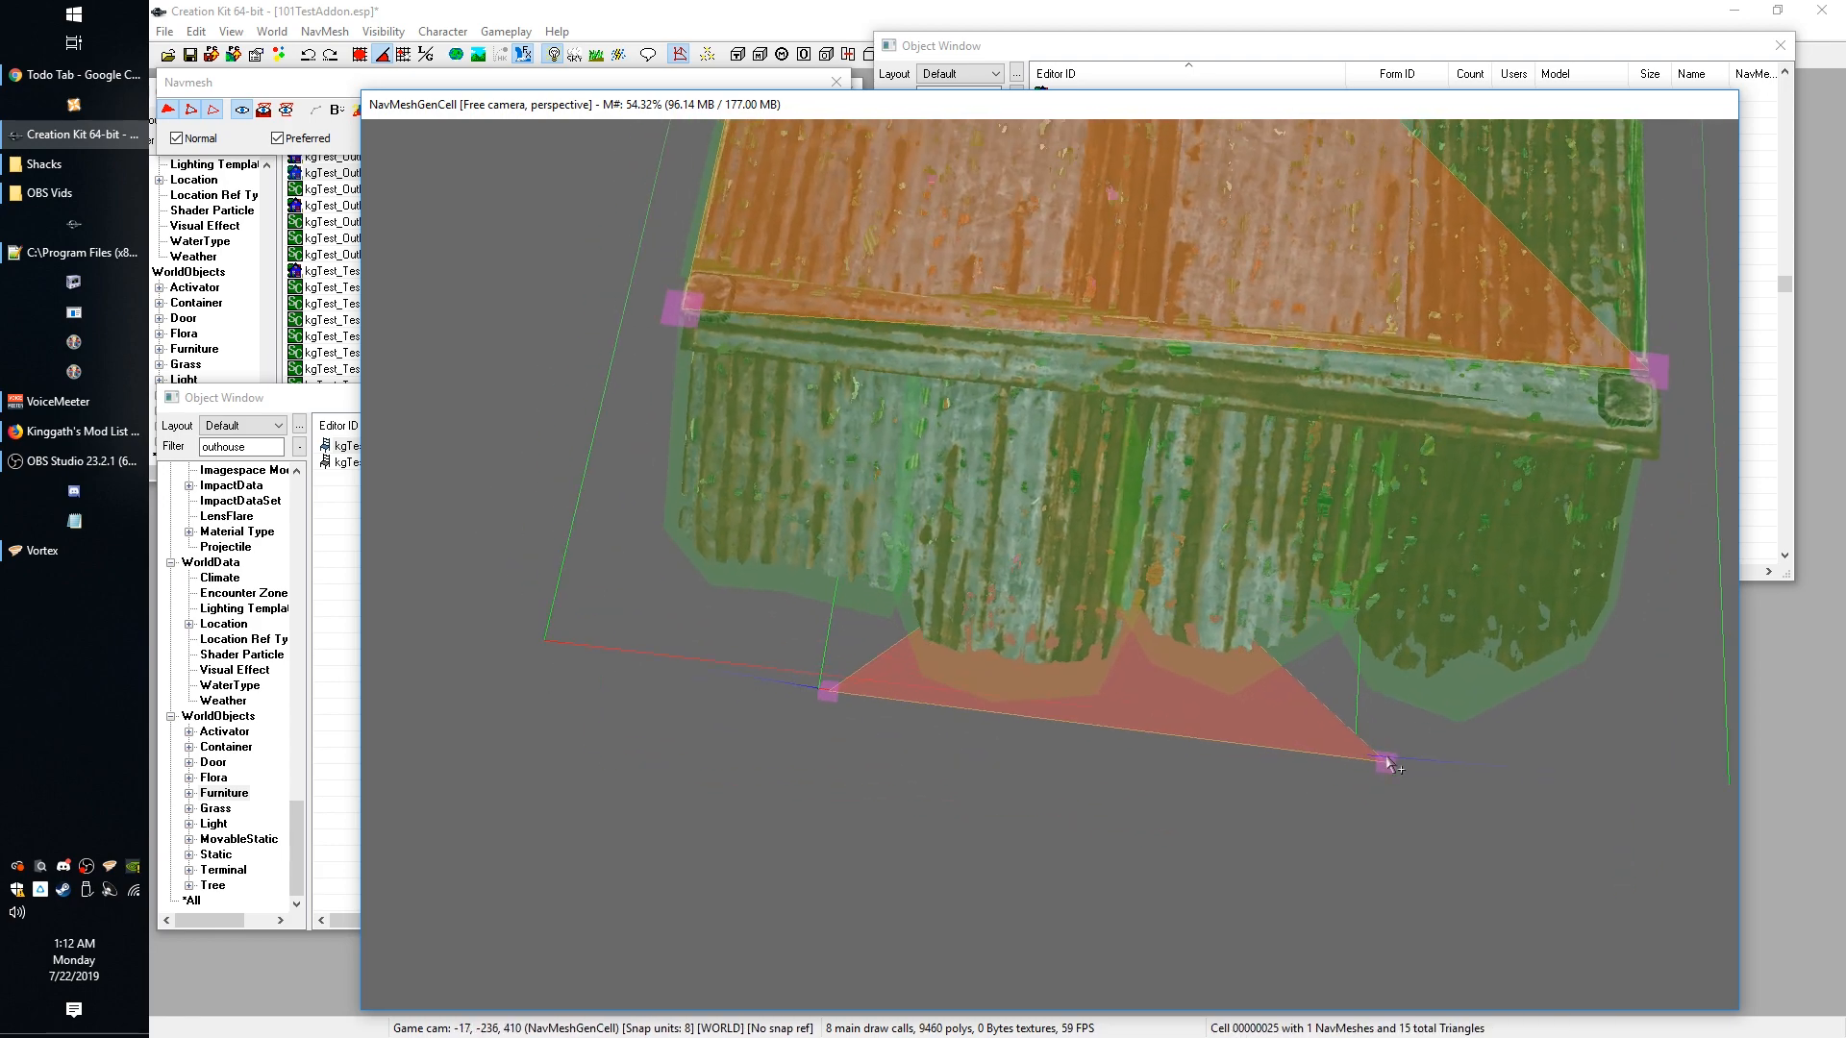
pyautogui.moveTo(1385, 763); pyautogui.dragTo(1376, 767)
pyautogui.keyDown('shift'); pyautogui.moveTo(1398, 771); pyautogui.dragTo(1601, 825, button='middle'); pyautogui.keyUp('shift')
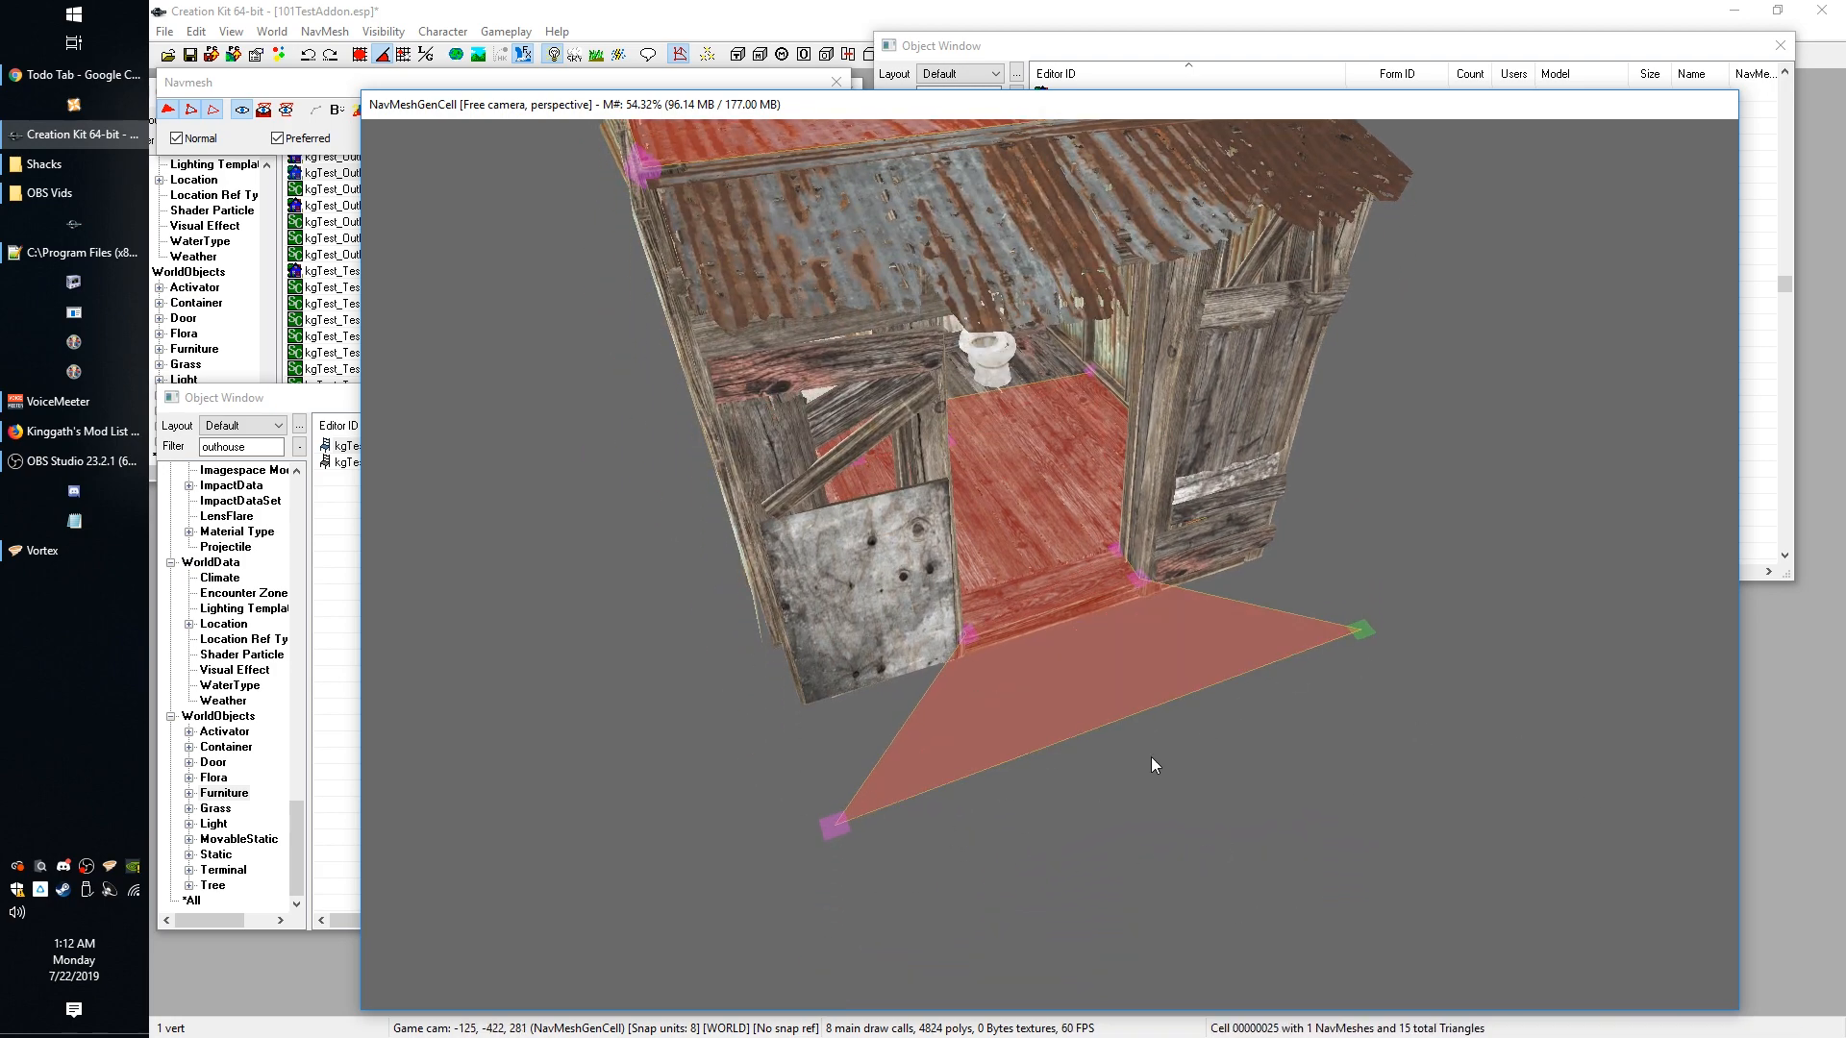
# Examine the widened navmesh area in front of the outhouse doorway from several angles and distances.
pyautogui.keyDown('shift'); pyautogui.moveTo(1140, 853); pyautogui.dragTo(1088, 880, button='middle'); pyautogui.keyUp('shift')
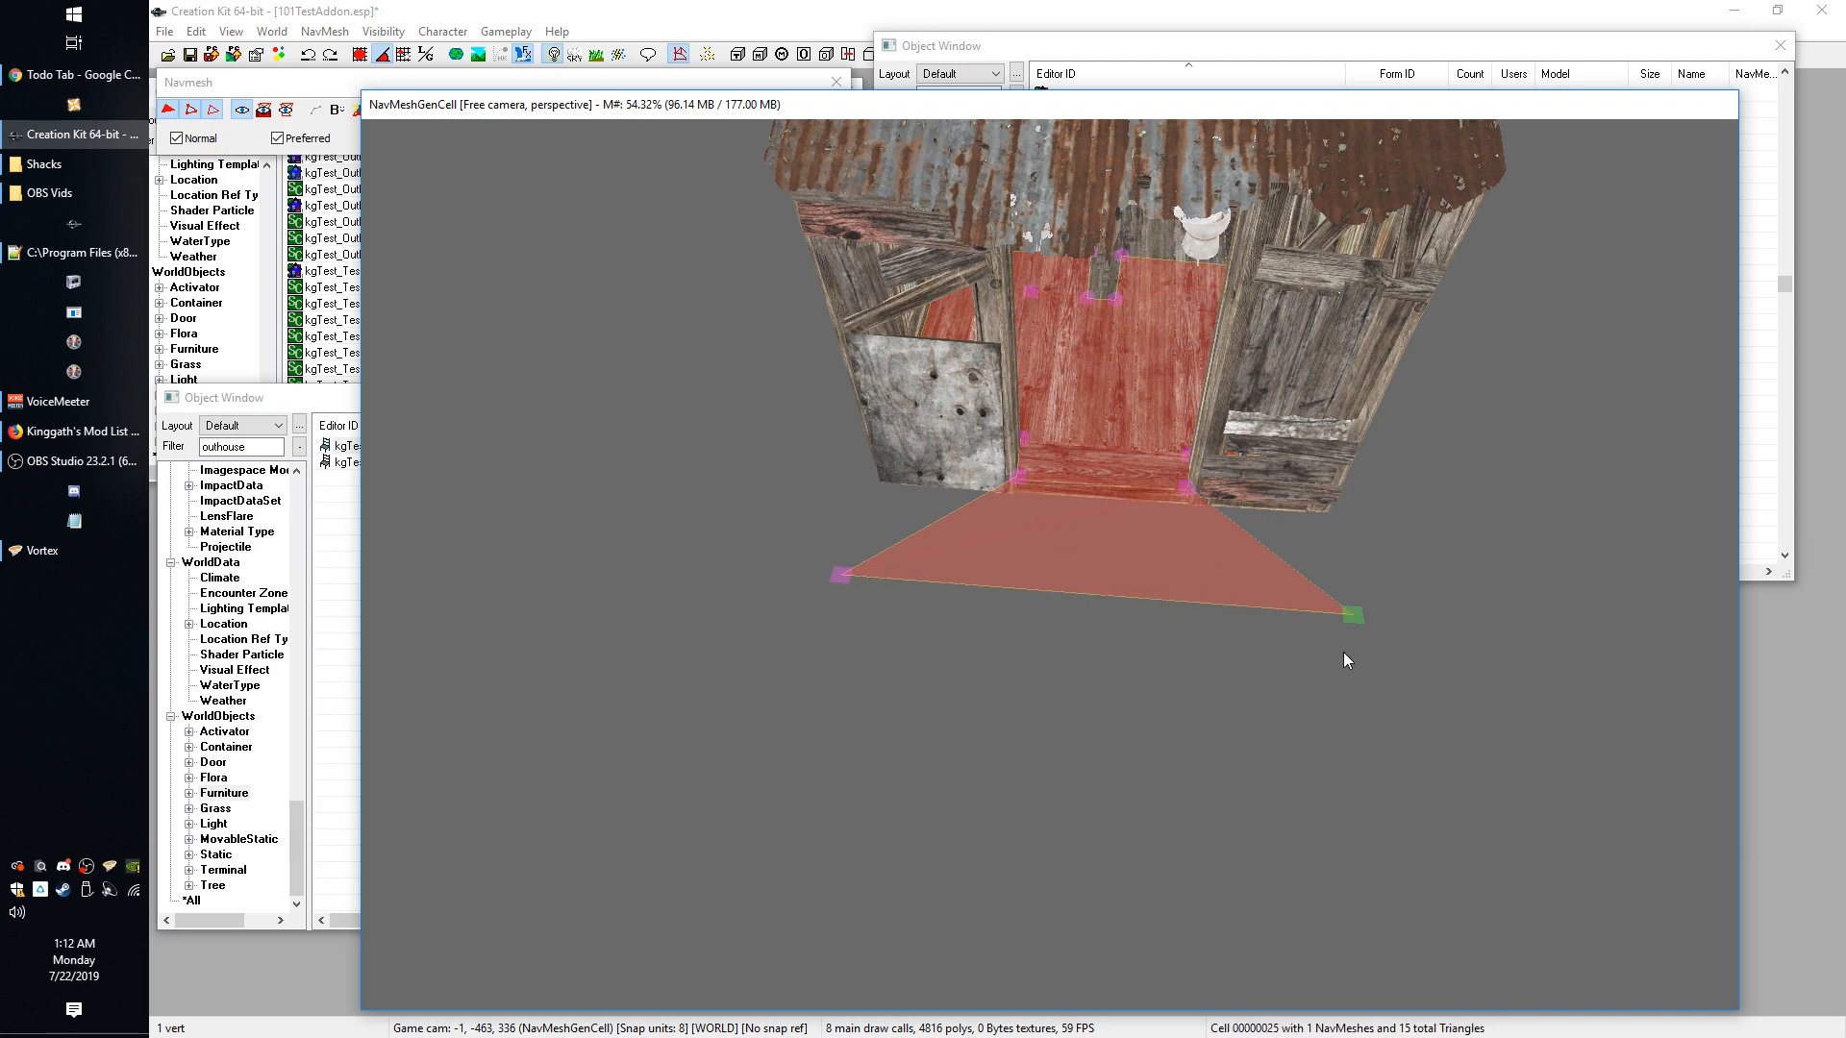
pyautogui.keyDown('shift'); pyautogui.moveTo(1342, 652); pyautogui.dragTo(1560, 631, button='middle'); pyautogui.keyUp('shift')
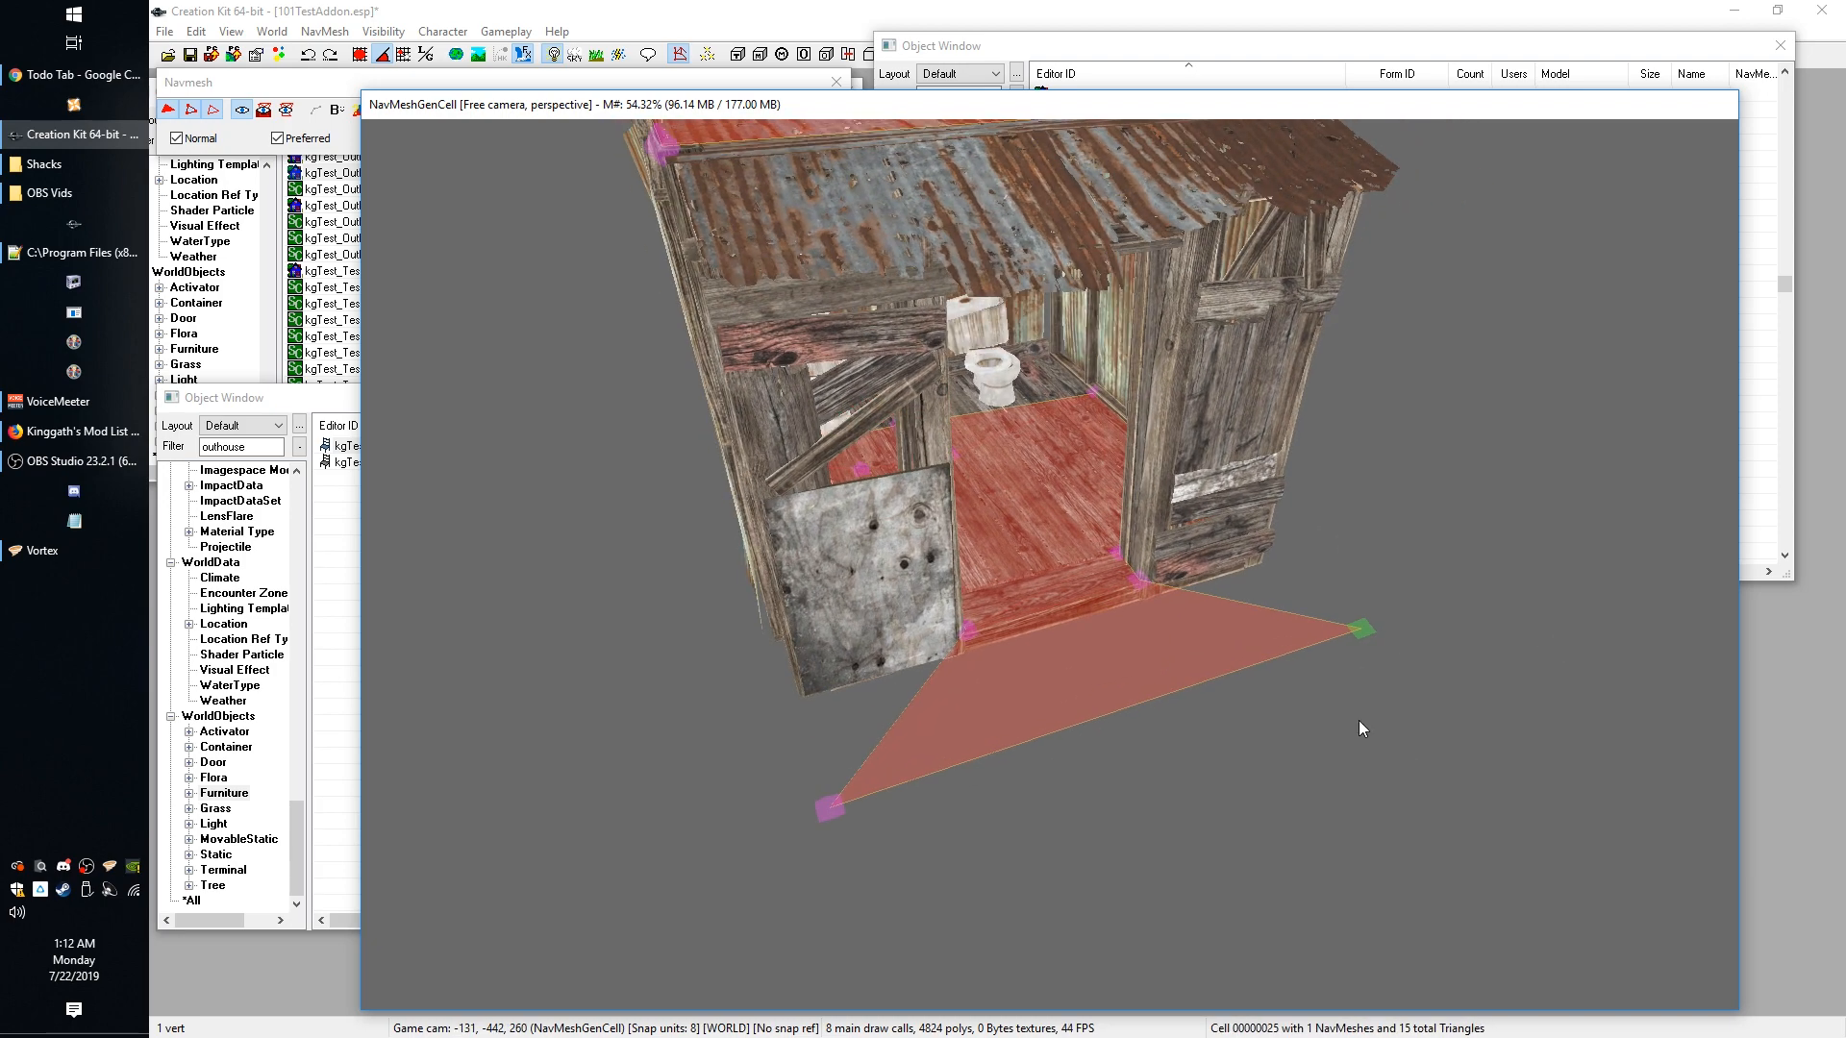
pyautogui.keyDown('shift'); pyautogui.moveTo(1360, 729); pyautogui.dragTo(1248, 692, button='middle'); pyautogui.keyUp('shift')
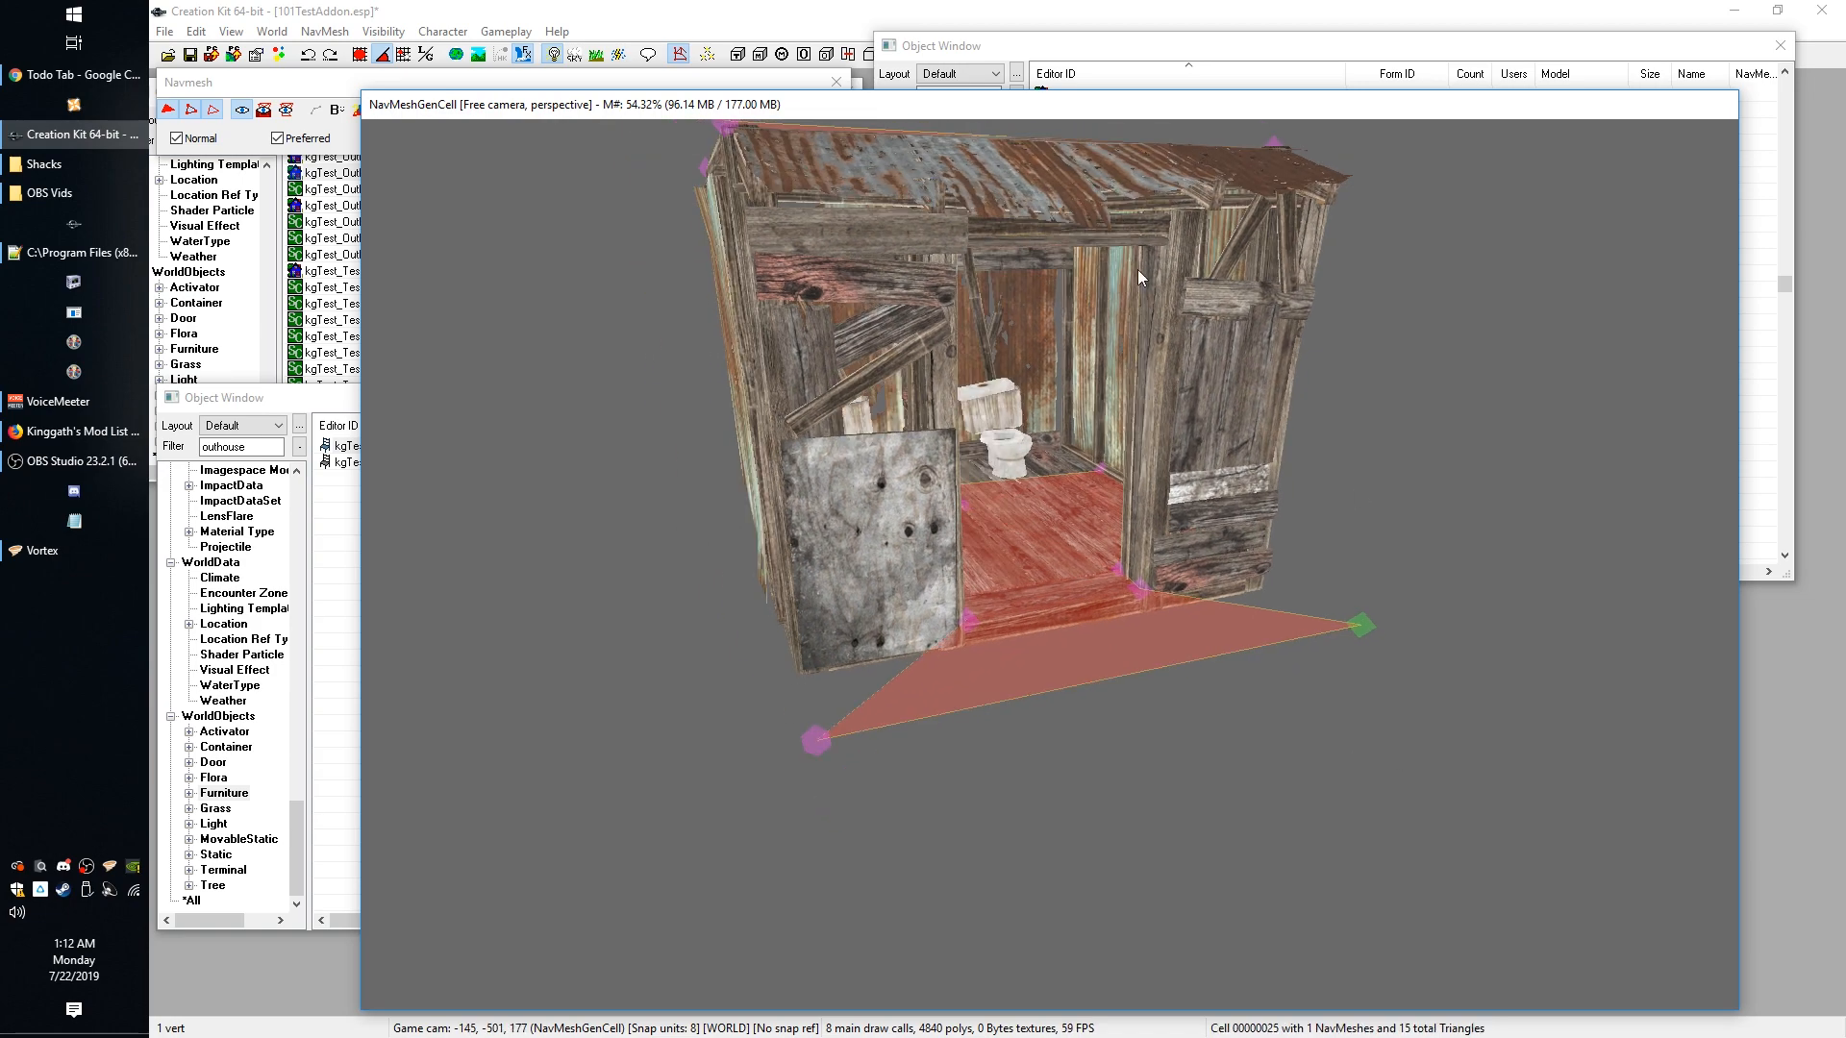
pyautogui.keyDown('shift'); pyautogui.moveTo(1409, 792); pyautogui.dragTo(1378, 674, button='middle'); pyautogui.keyUp('shift')
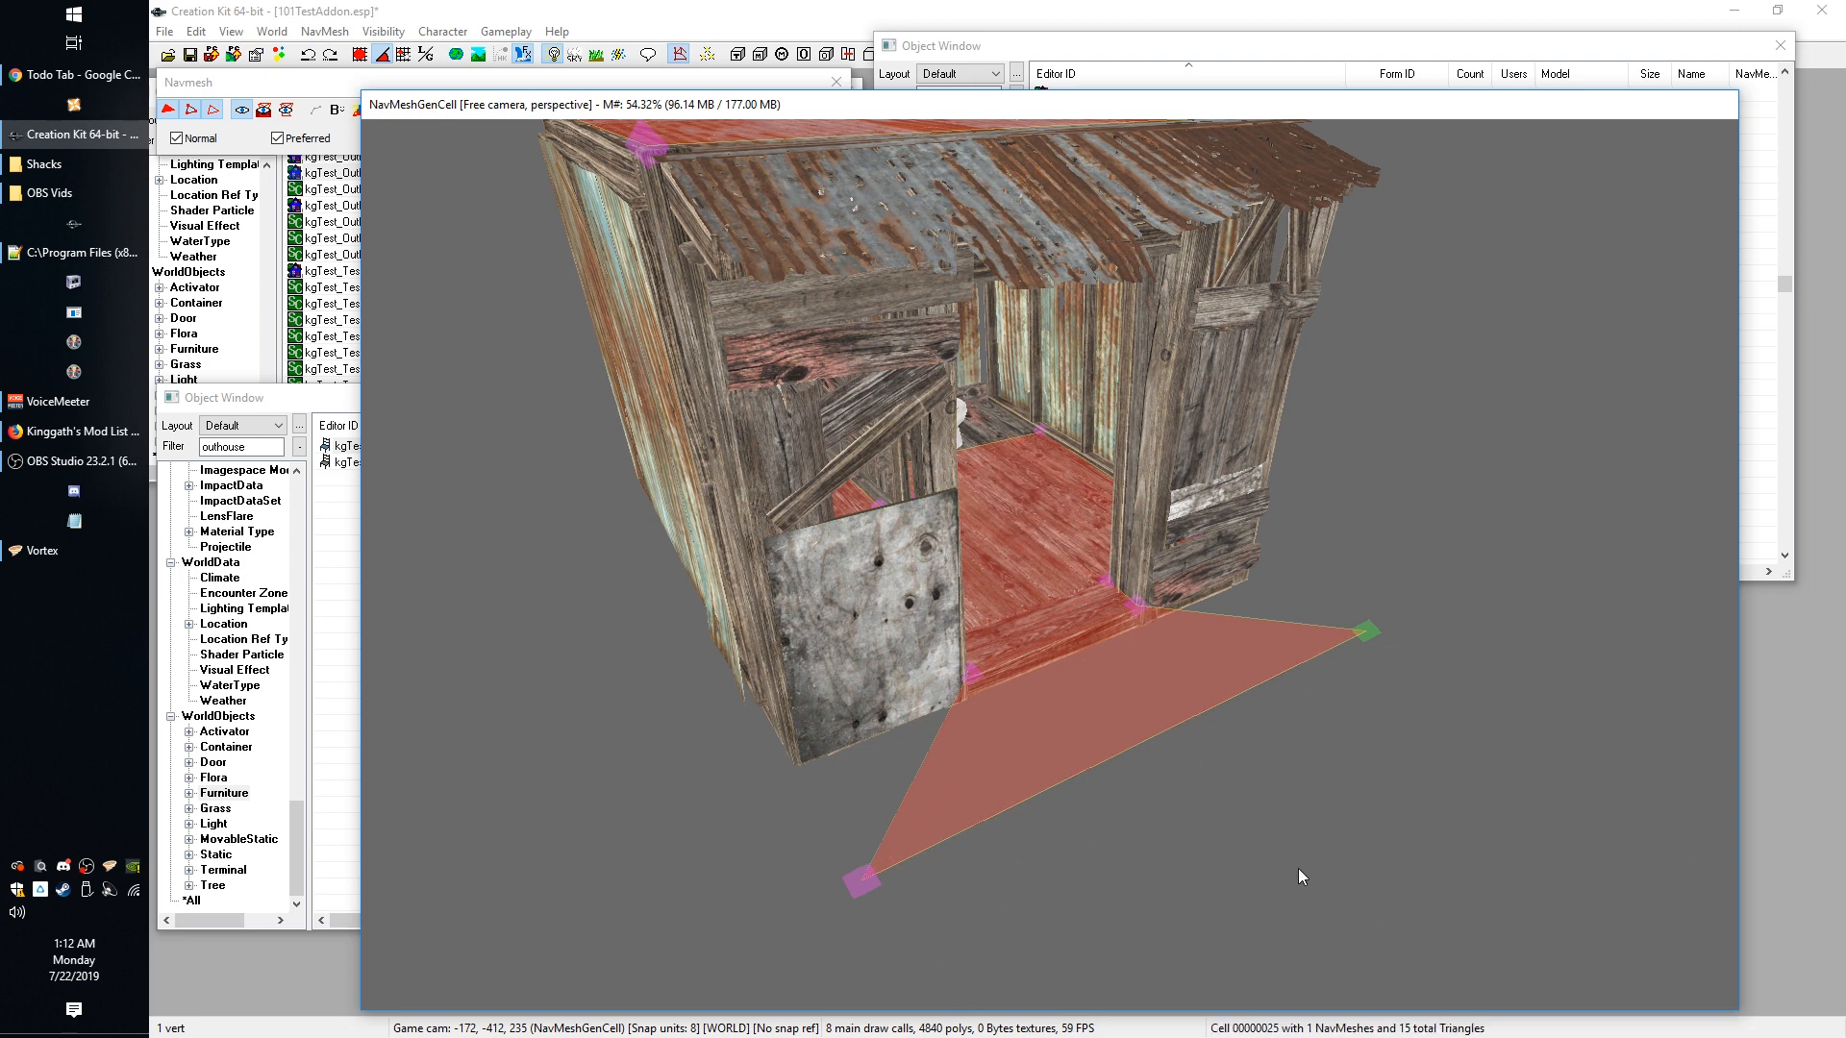
pyautogui.scroll(-3, 1250, 854)
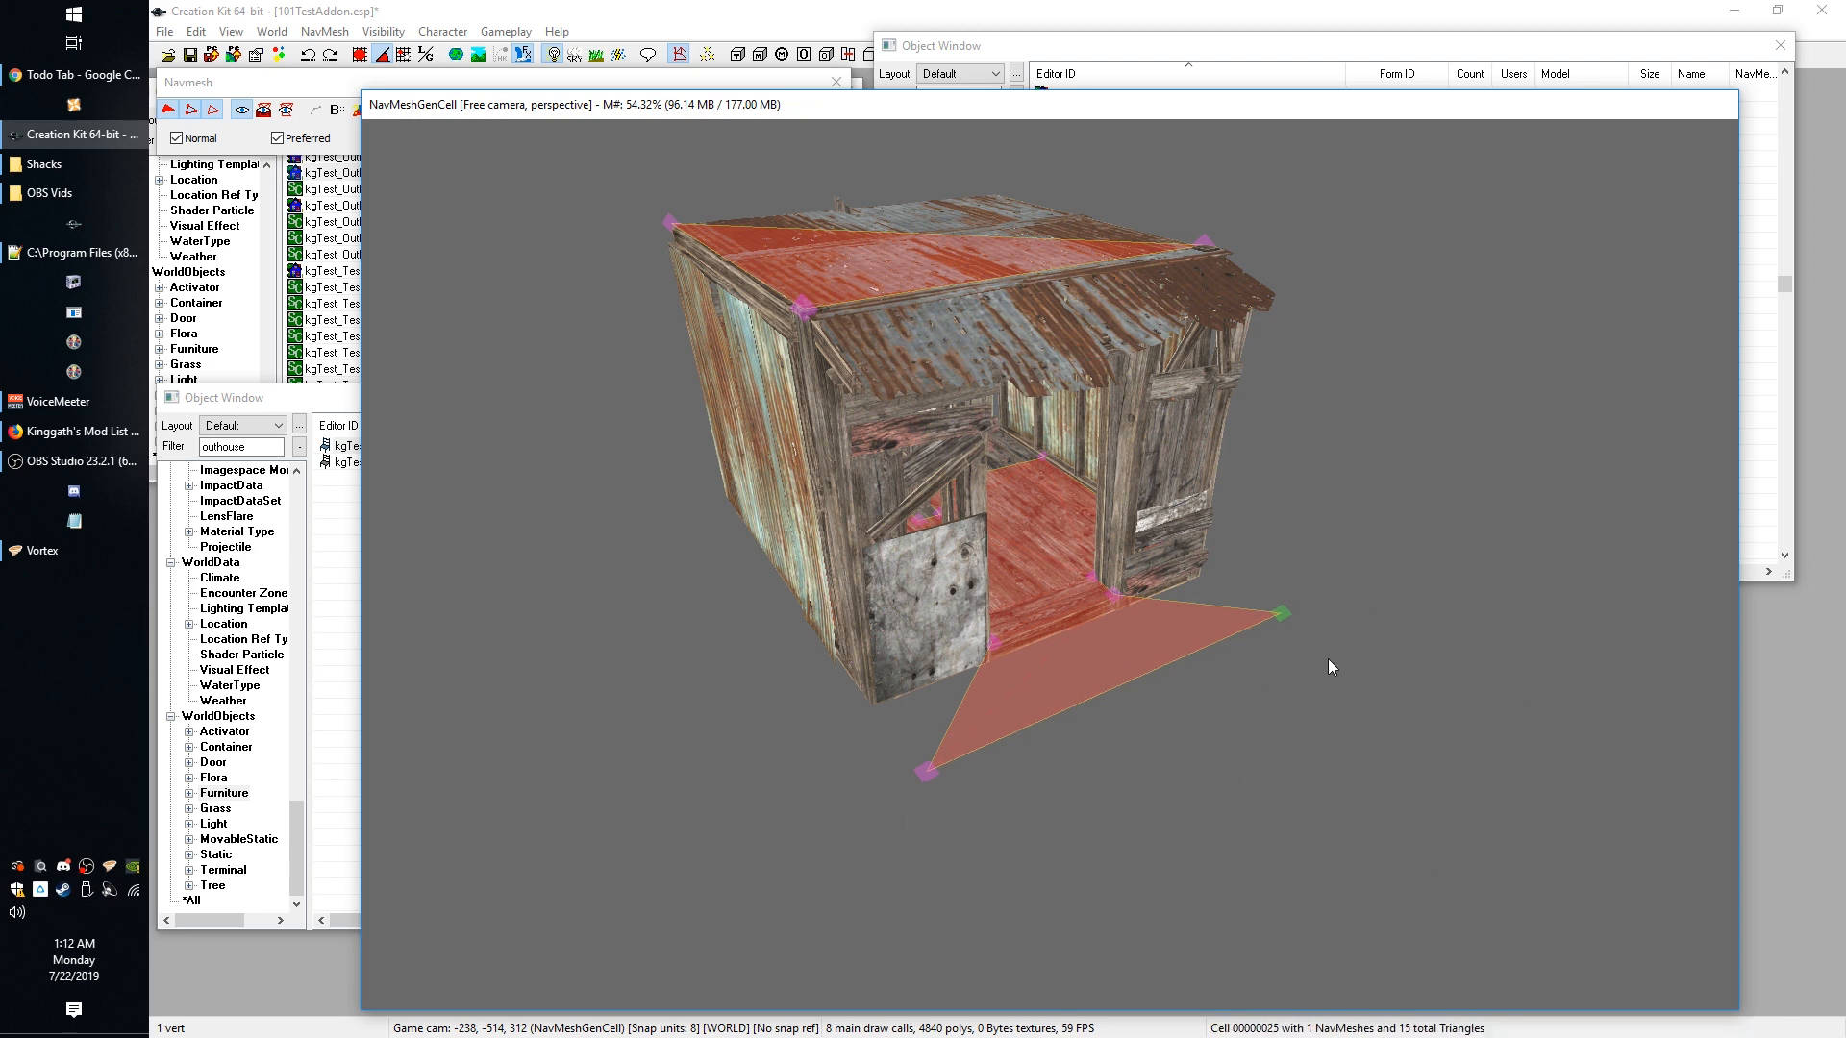
pyautogui.keyDown('shift'); pyautogui.moveTo(1286, 774); pyautogui.dragTo(1274, 741, button='middle'); pyautogui.keyUp('shift')
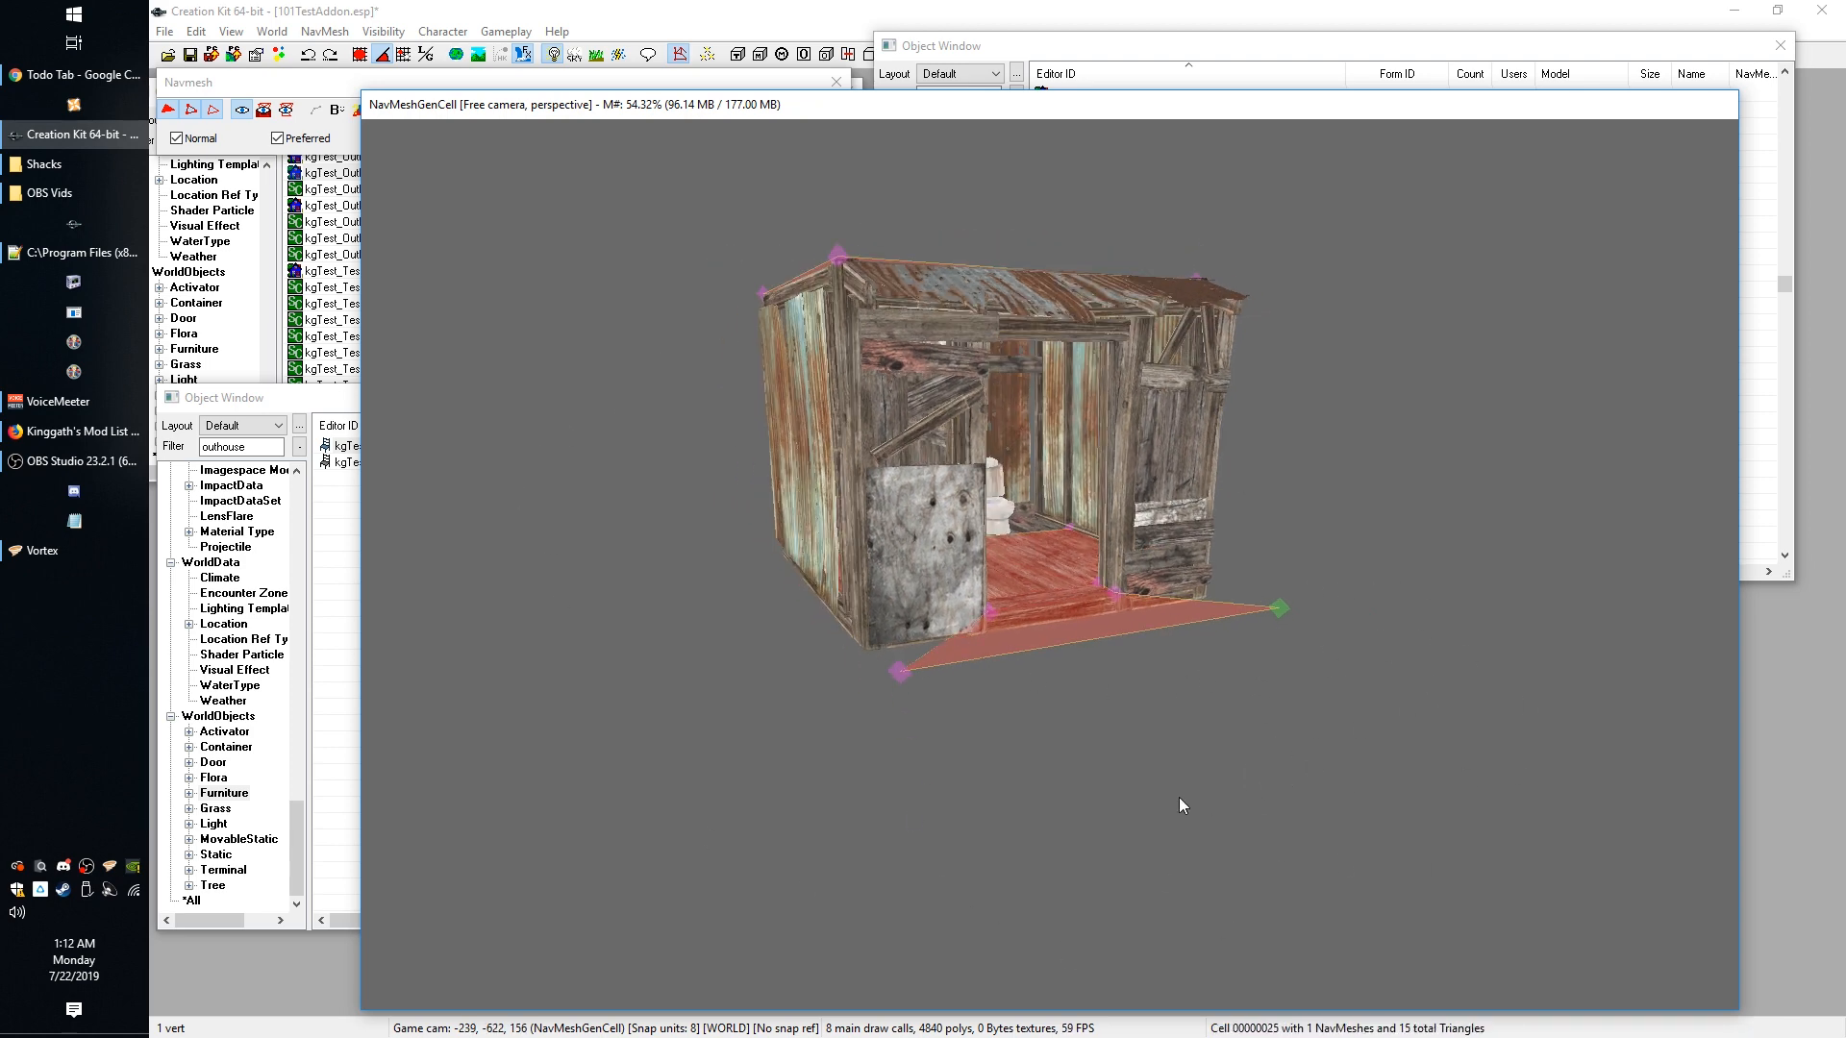
pyautogui.keyDown('shift'); pyautogui.moveTo(1179, 798); pyautogui.dragTo(1174, 846, button='middle'); pyautogui.keyUp('shift')
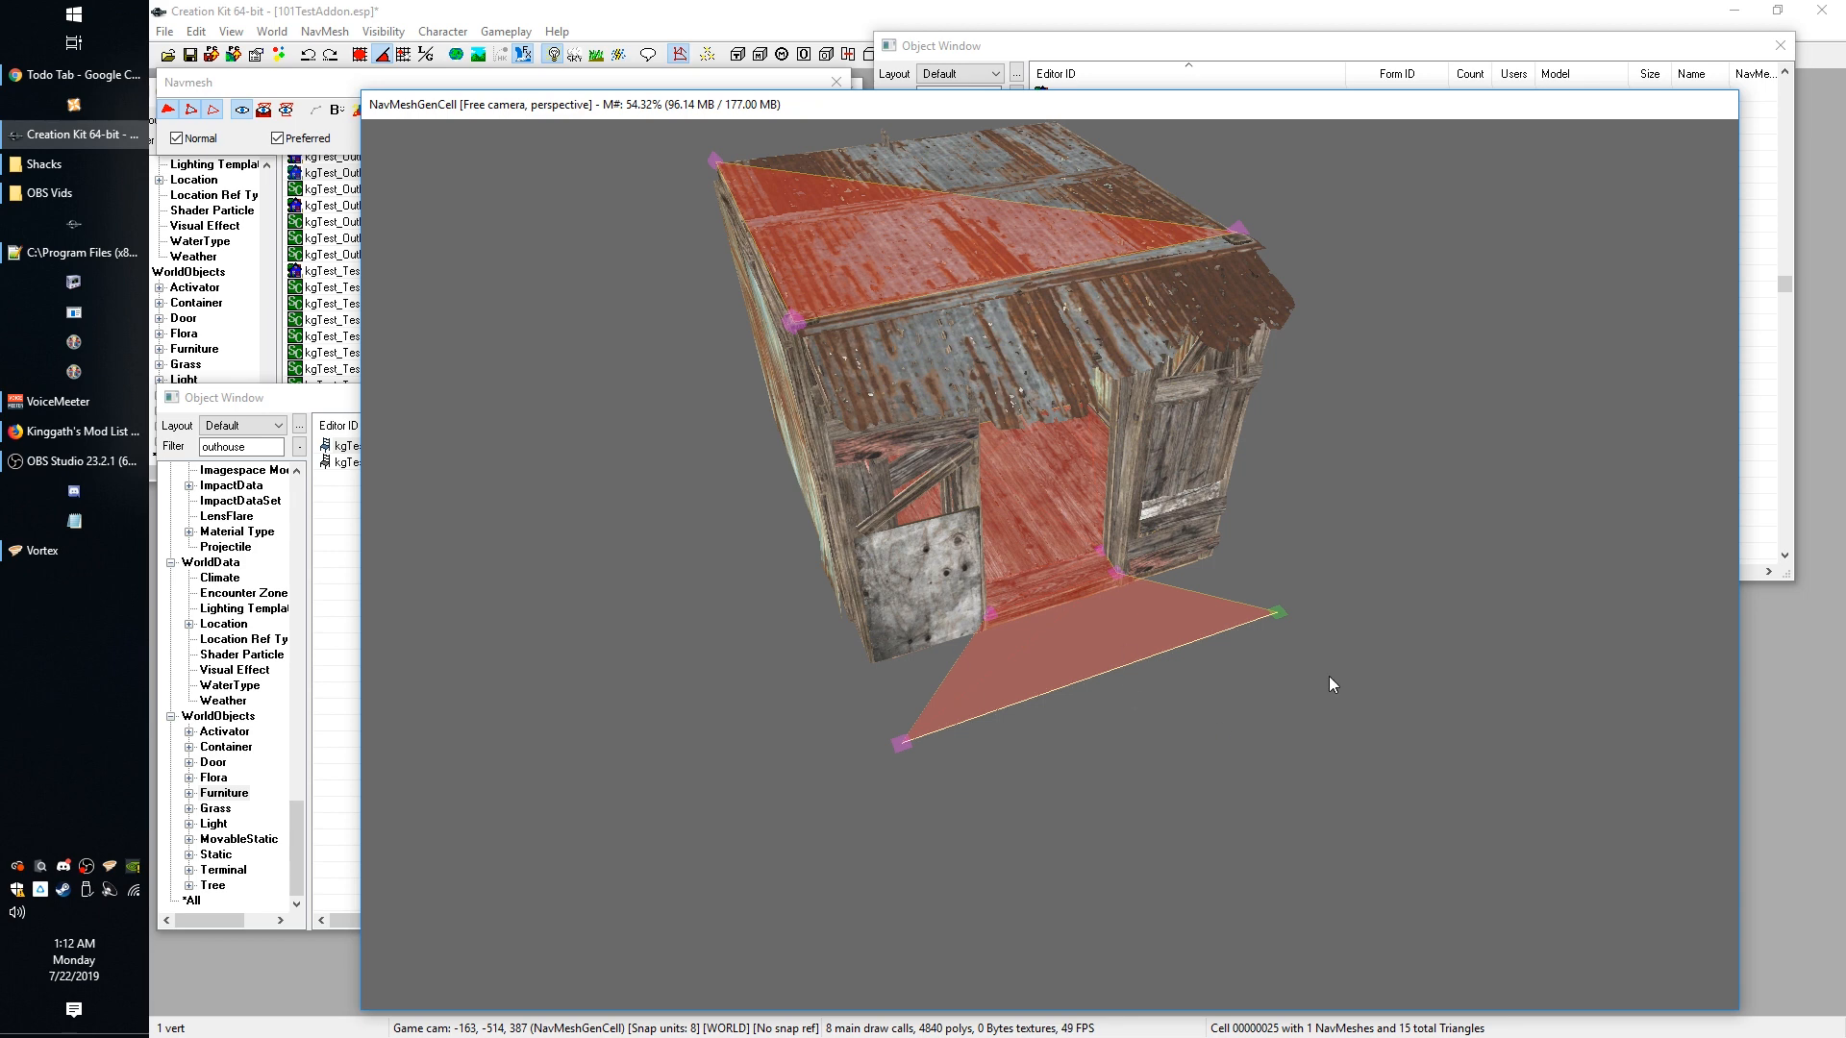
pyautogui.keyDown('shift'); pyautogui.moveTo(1329, 677); pyautogui.dragTo(1405, 690, button='middle'); pyautogui.keyUp('shift')
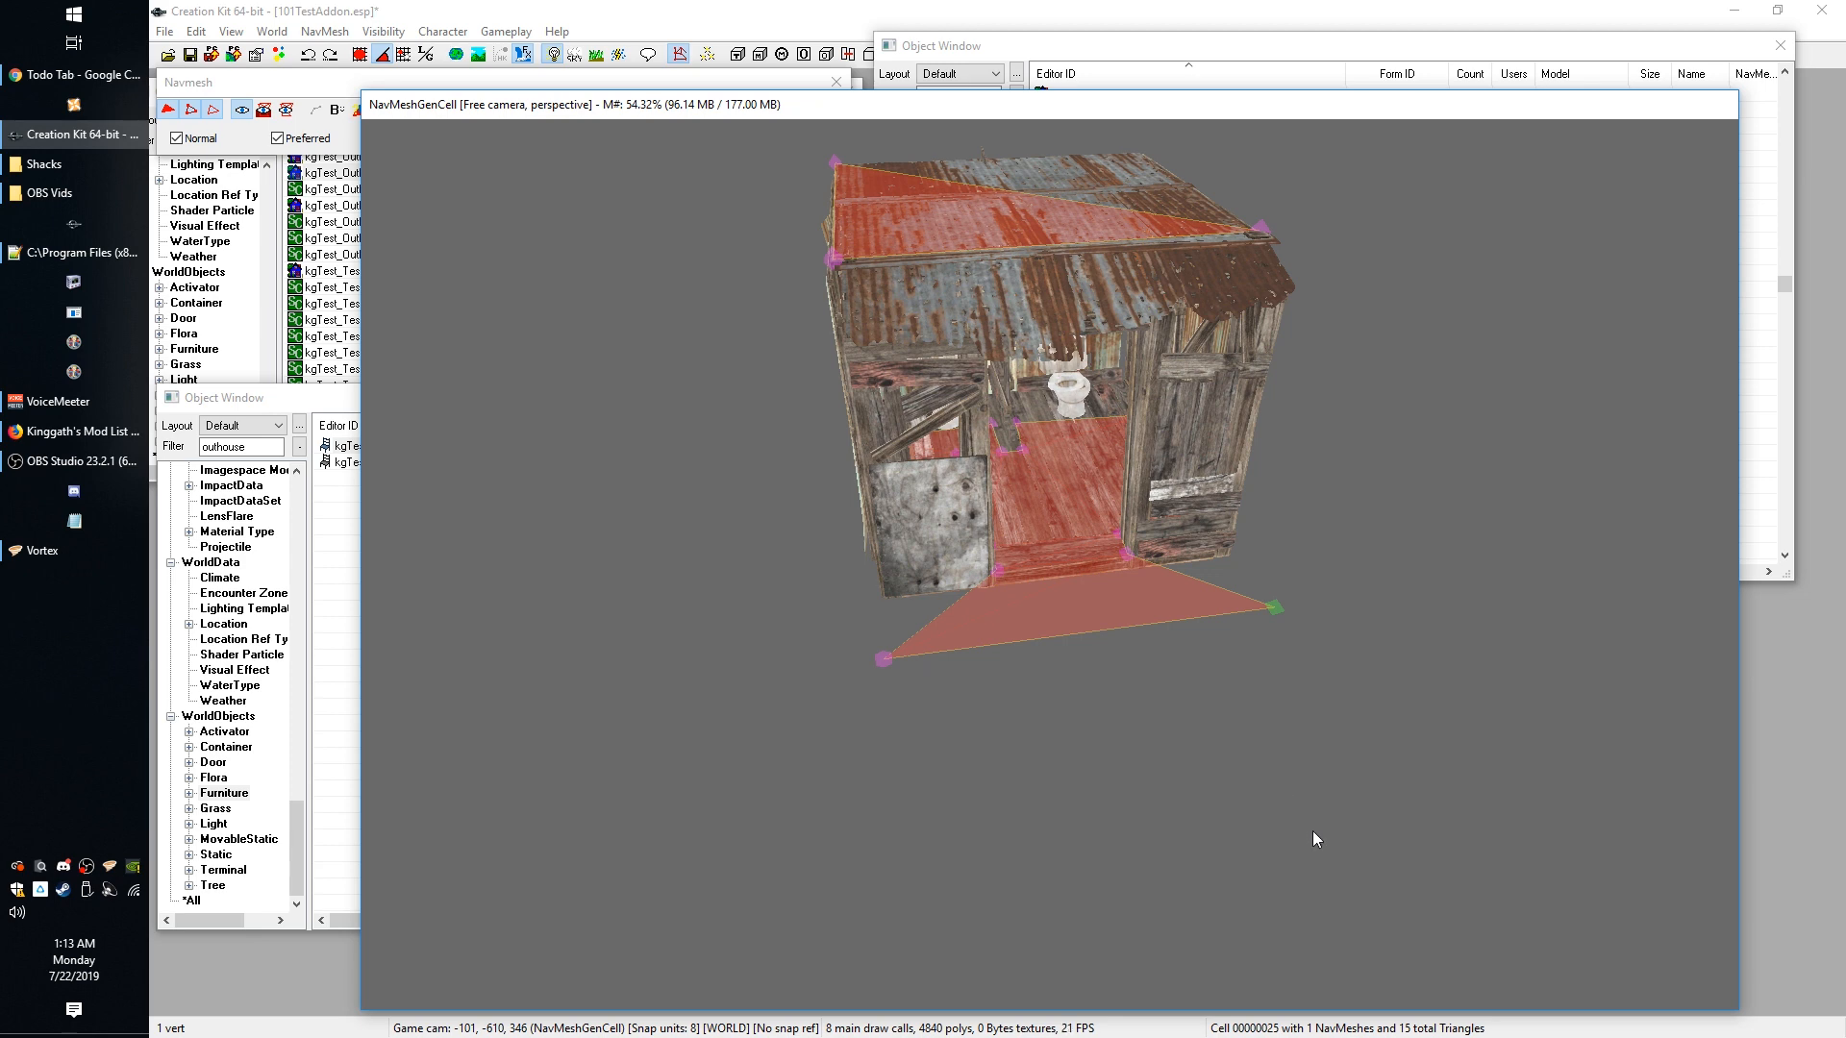
# Delete the navmesh triangle lying on the outhouse roof.
pyautogui.click(1282, 777)
pyautogui.click(1070, 240)
pyautogui.press('Delete')
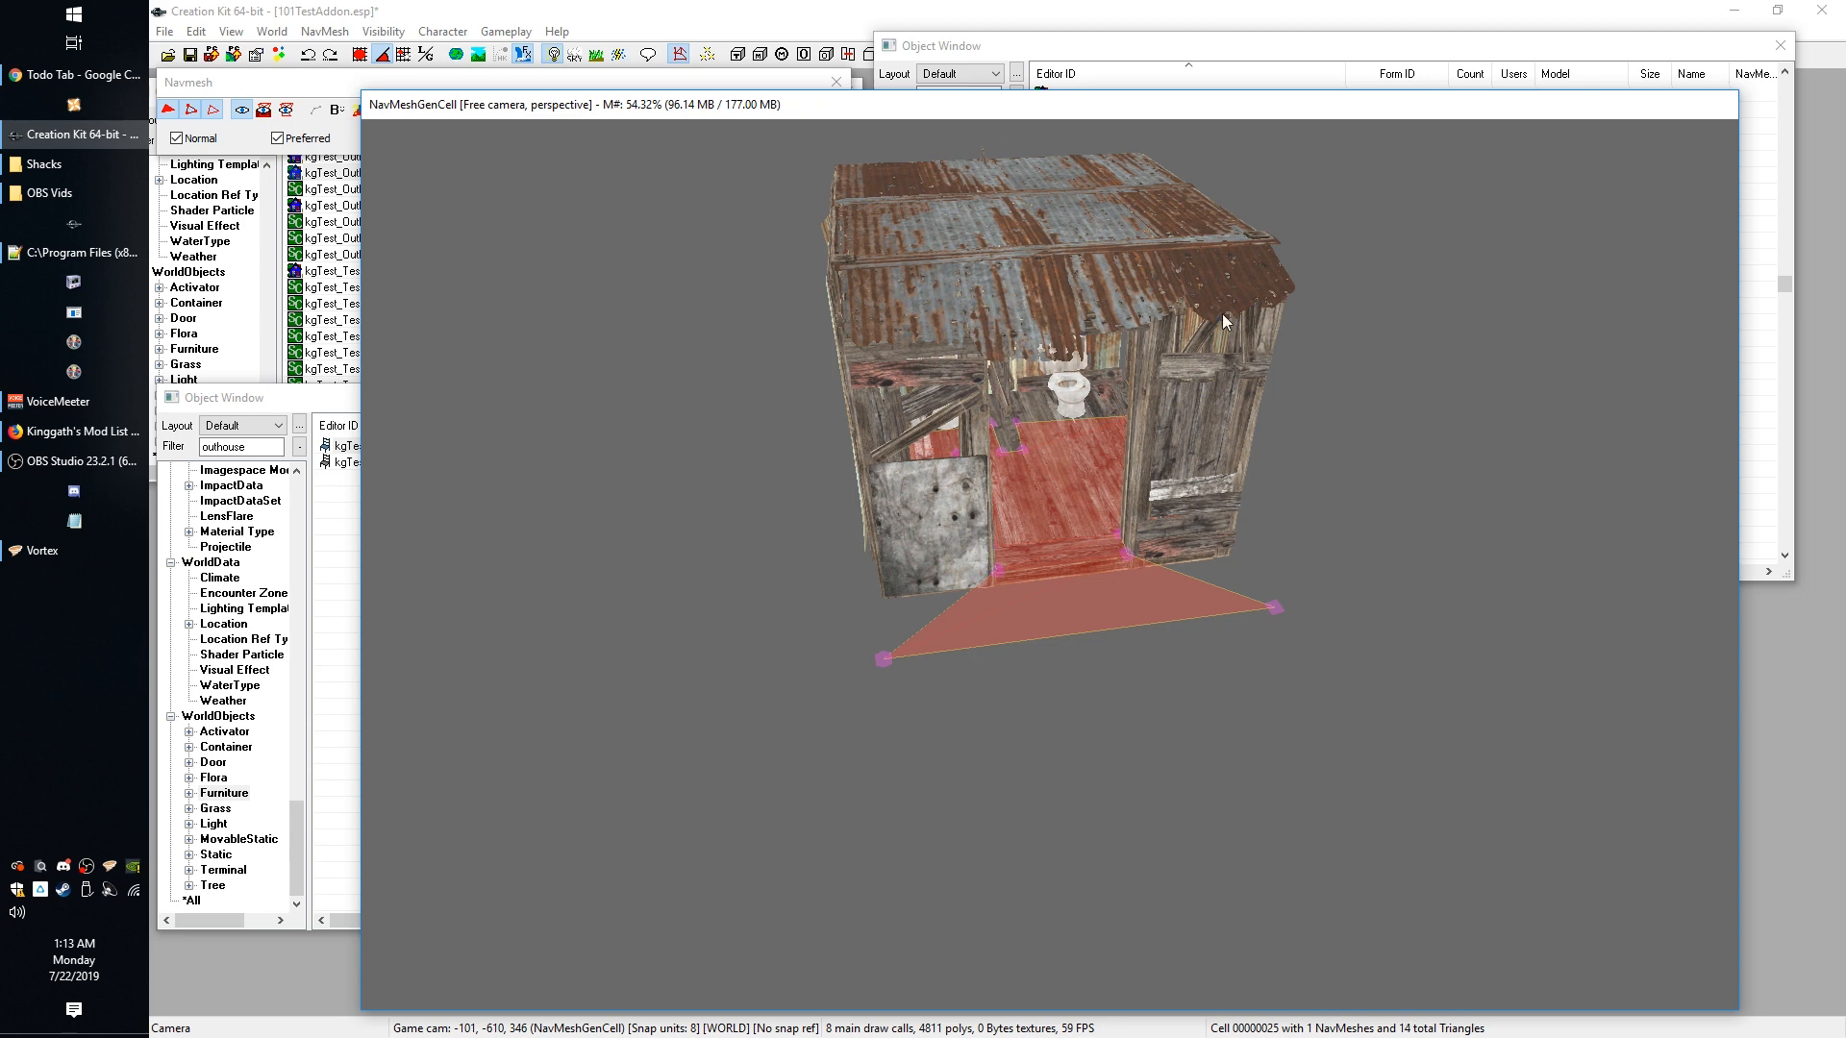
# Inspect the cleared roof and the remaining floor and entrance navmesh from all around the outhouse.
pyautogui.keyDown('shift'); pyautogui.moveTo(1208, 258); pyautogui.dragTo(1156, 444, button='middle'); pyautogui.keyUp('shift')
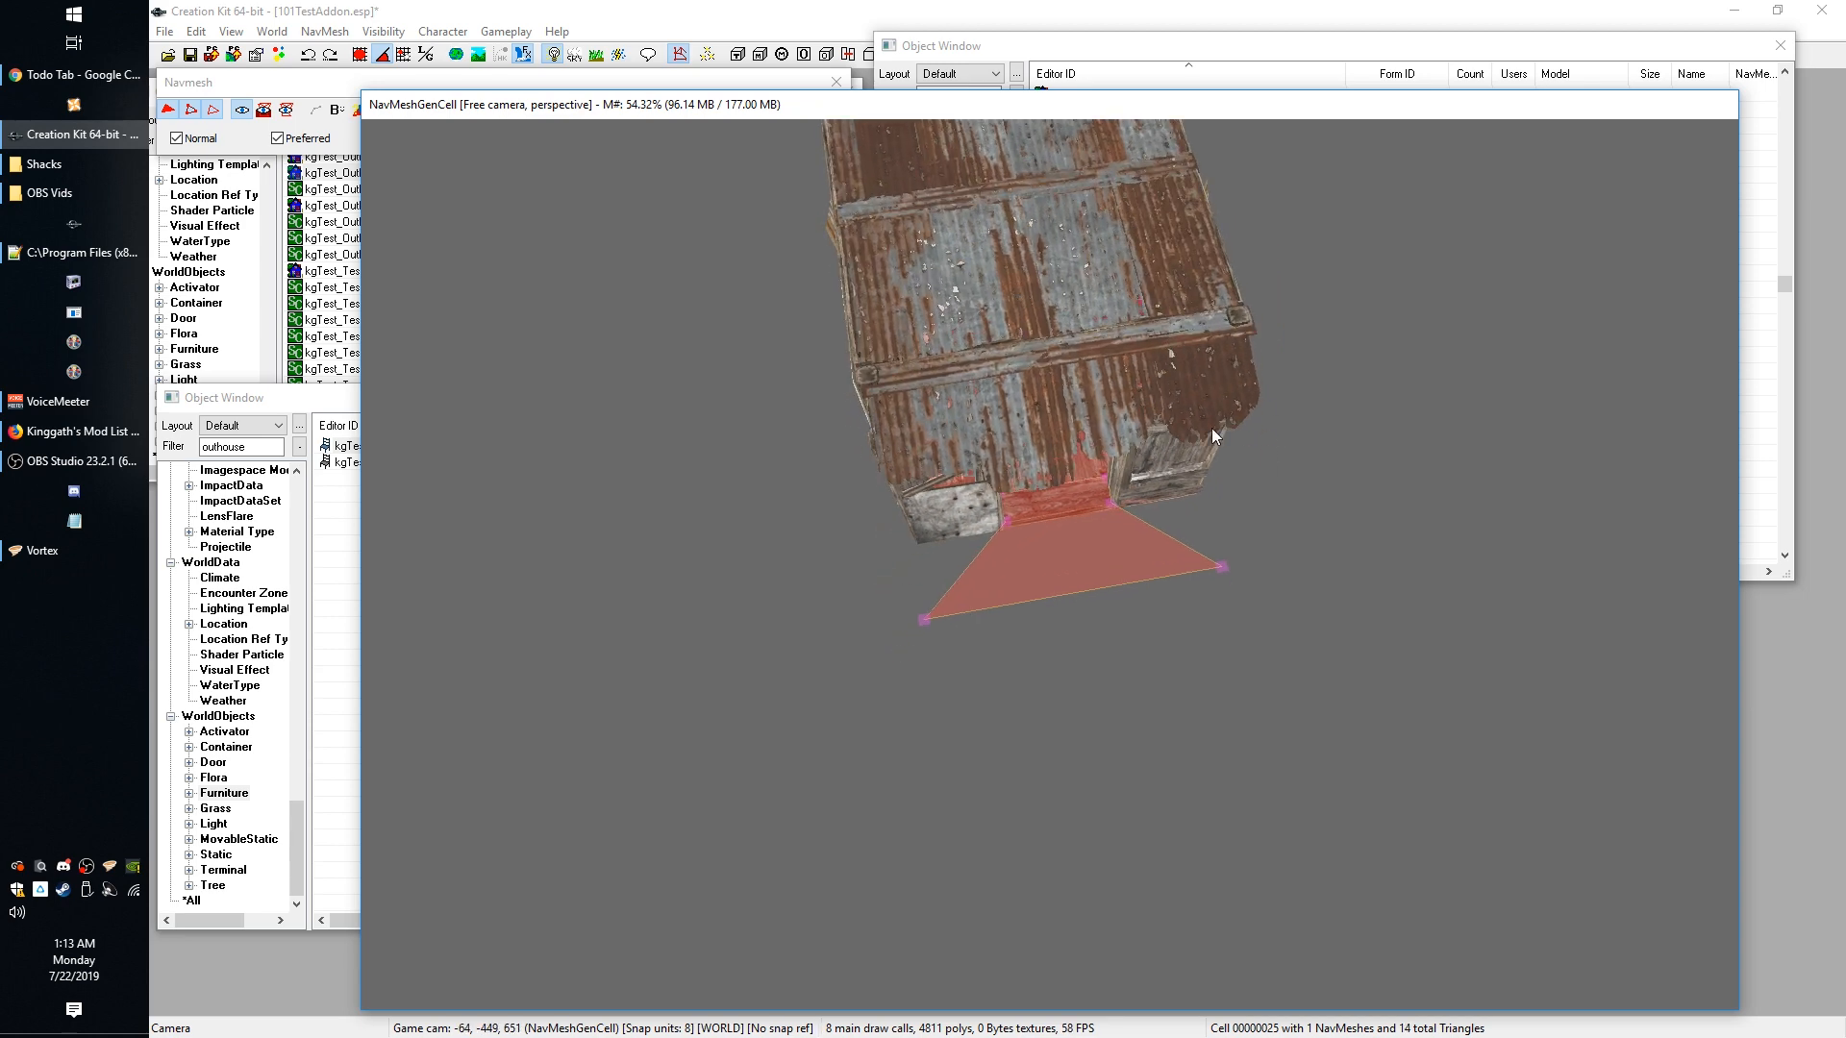
pyautogui.keyDown('shift'); pyautogui.moveTo(969, 395); pyautogui.dragTo(762, 406, button='middle'); pyautogui.keyUp('shift')
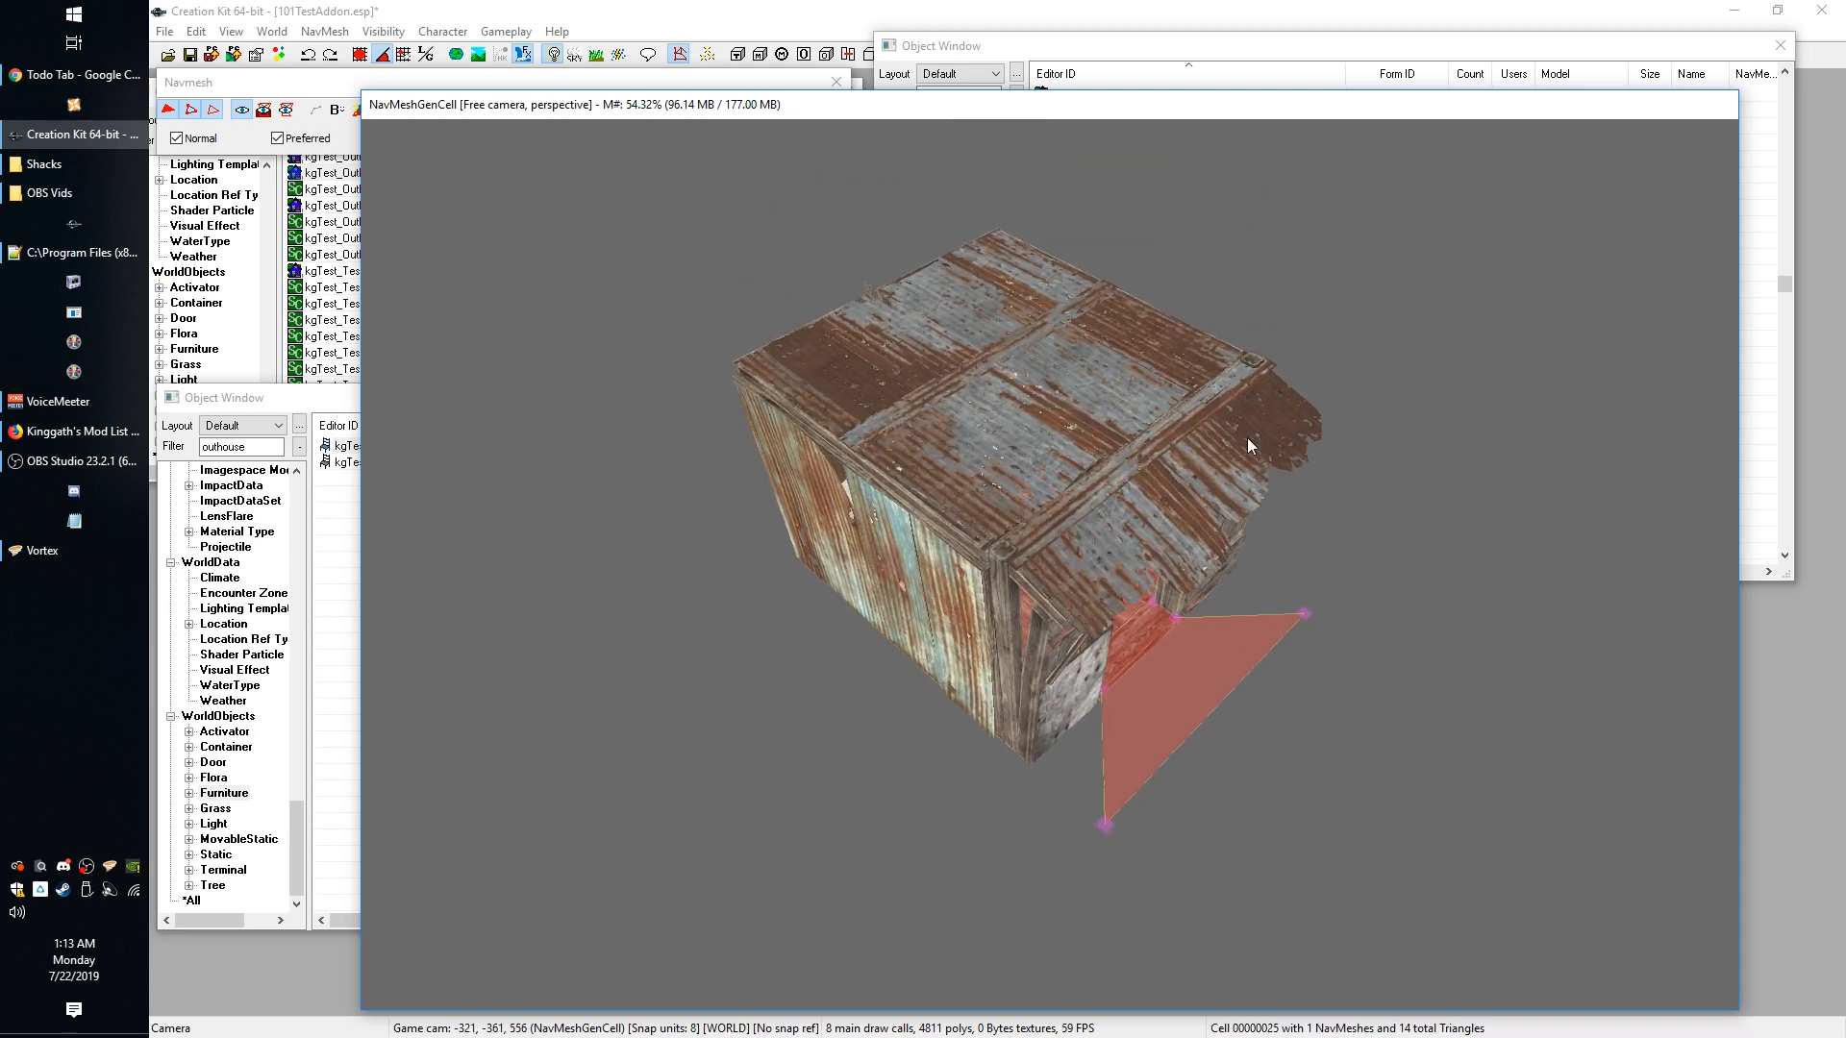
pyautogui.keyDown('shift'); pyautogui.moveTo(1248, 436); pyautogui.dragTo(1145, 417, button='middle'); pyautogui.keyUp('shift')
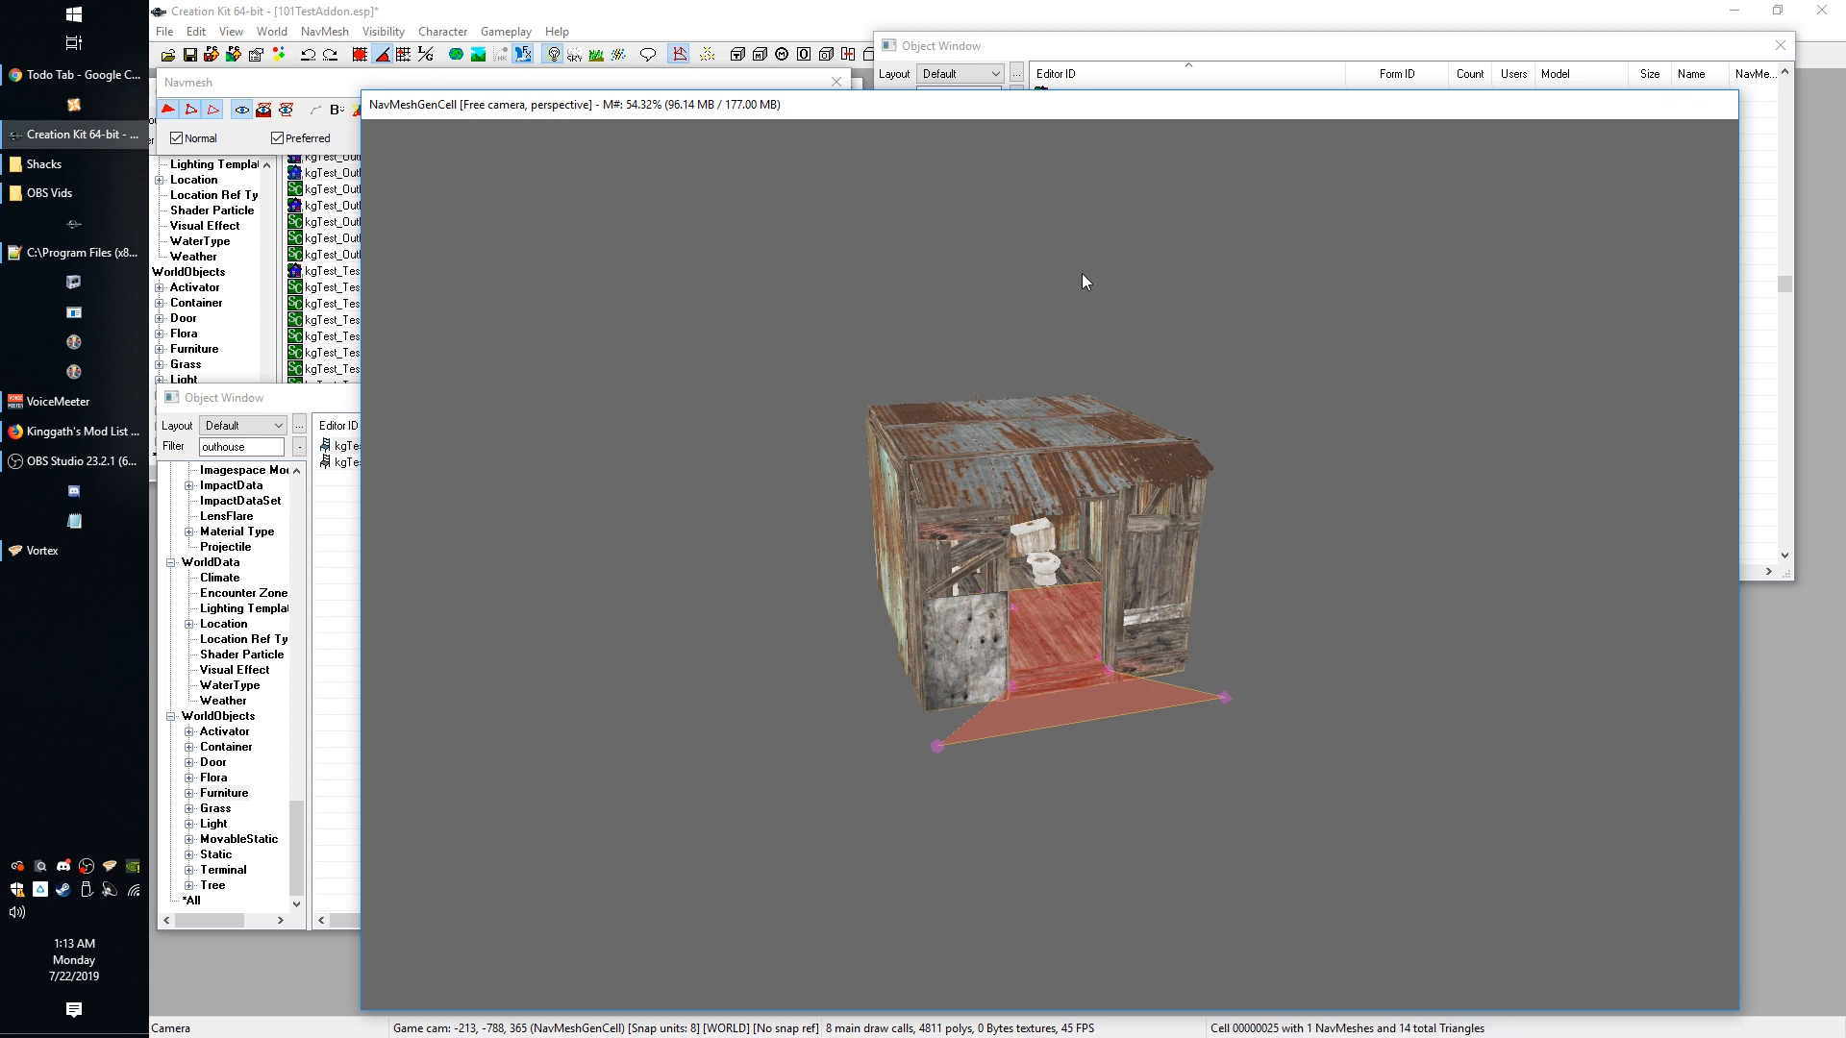
pyautogui.keyDown('shift'); pyautogui.moveTo(1082, 273); pyautogui.dragTo(1106, 289, button='middle'); pyautogui.keyUp('shift')
pyautogui.keyDown('shift'); pyautogui.moveTo(1108, 710); pyautogui.dragTo(1182, 690, button='middle'); pyautogui.keyUp('shift')
pyautogui.keyDown('shift'); pyautogui.moveTo(1133, 584); pyautogui.dragTo(981, 539, button='middle'); pyautogui.keyUp('shift')
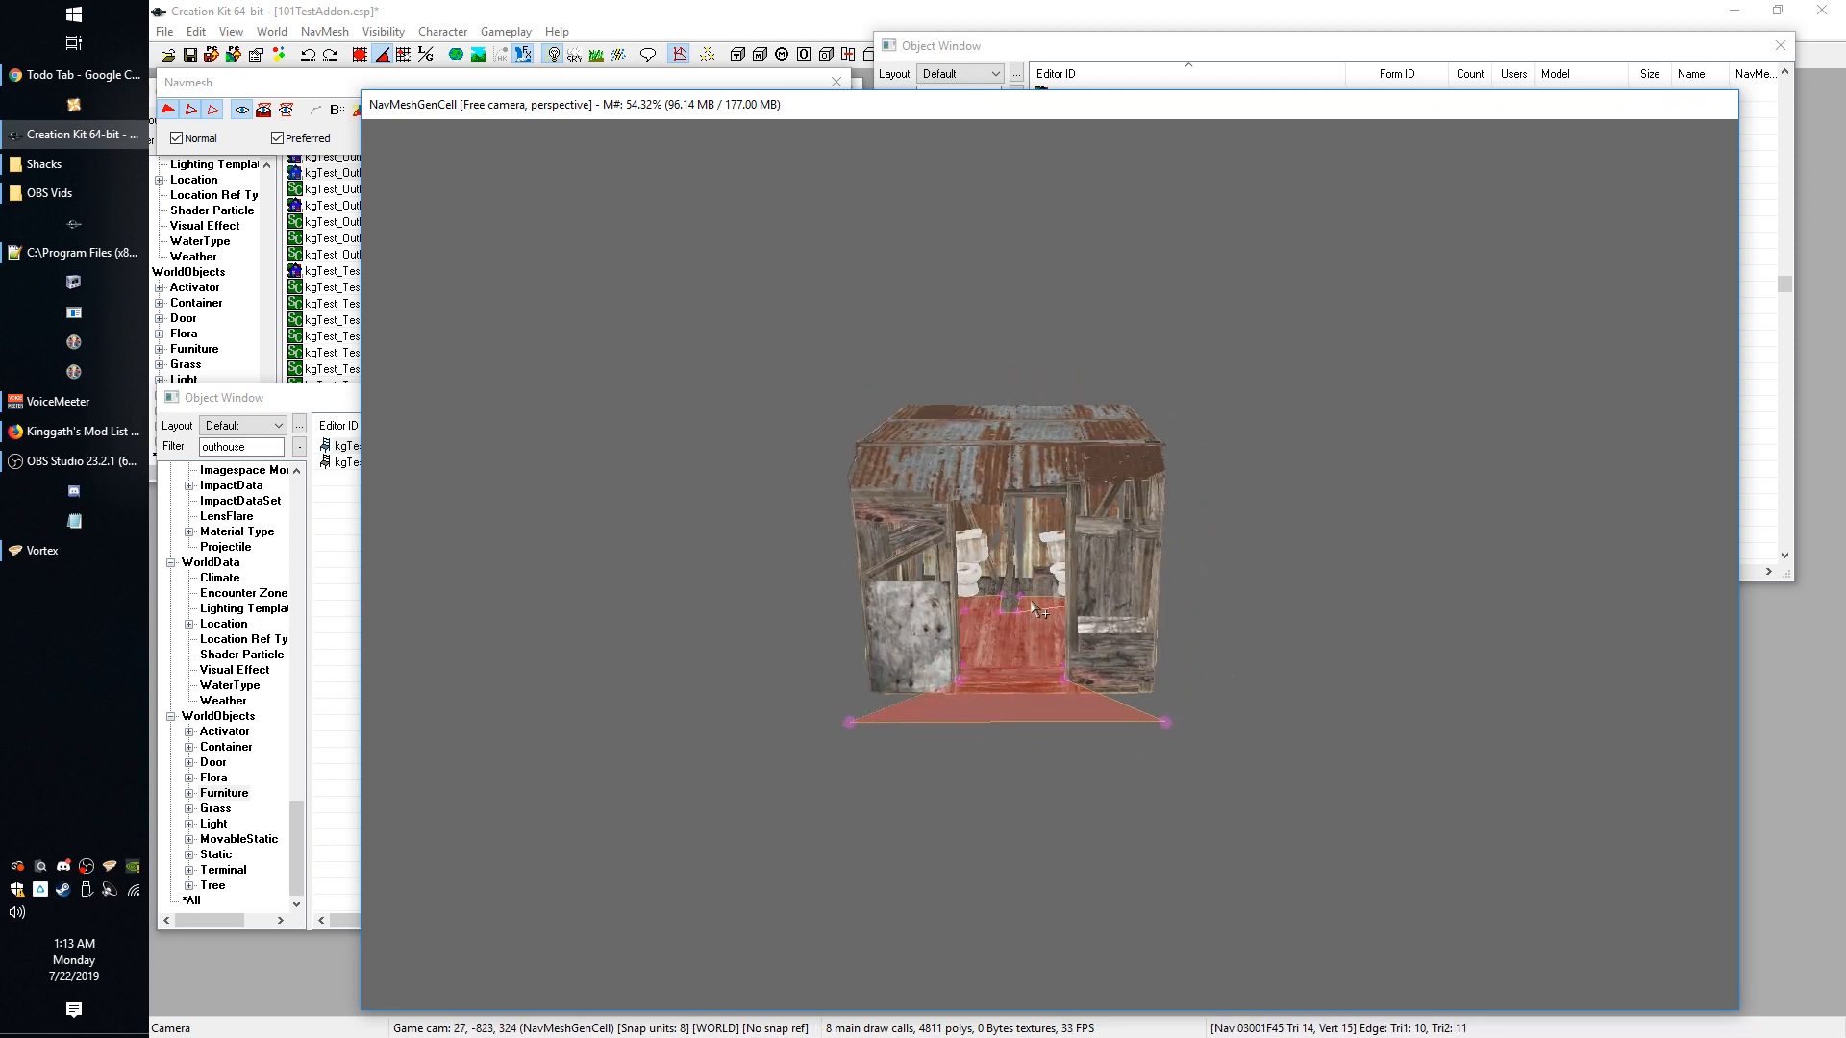
pyautogui.keyDown('shift'); pyautogui.moveTo(1404, 640); pyautogui.dragTo(1178, 728, button='middle'); pyautogui.keyUp('shift')
pyautogui.scroll(4, 1317, 677)
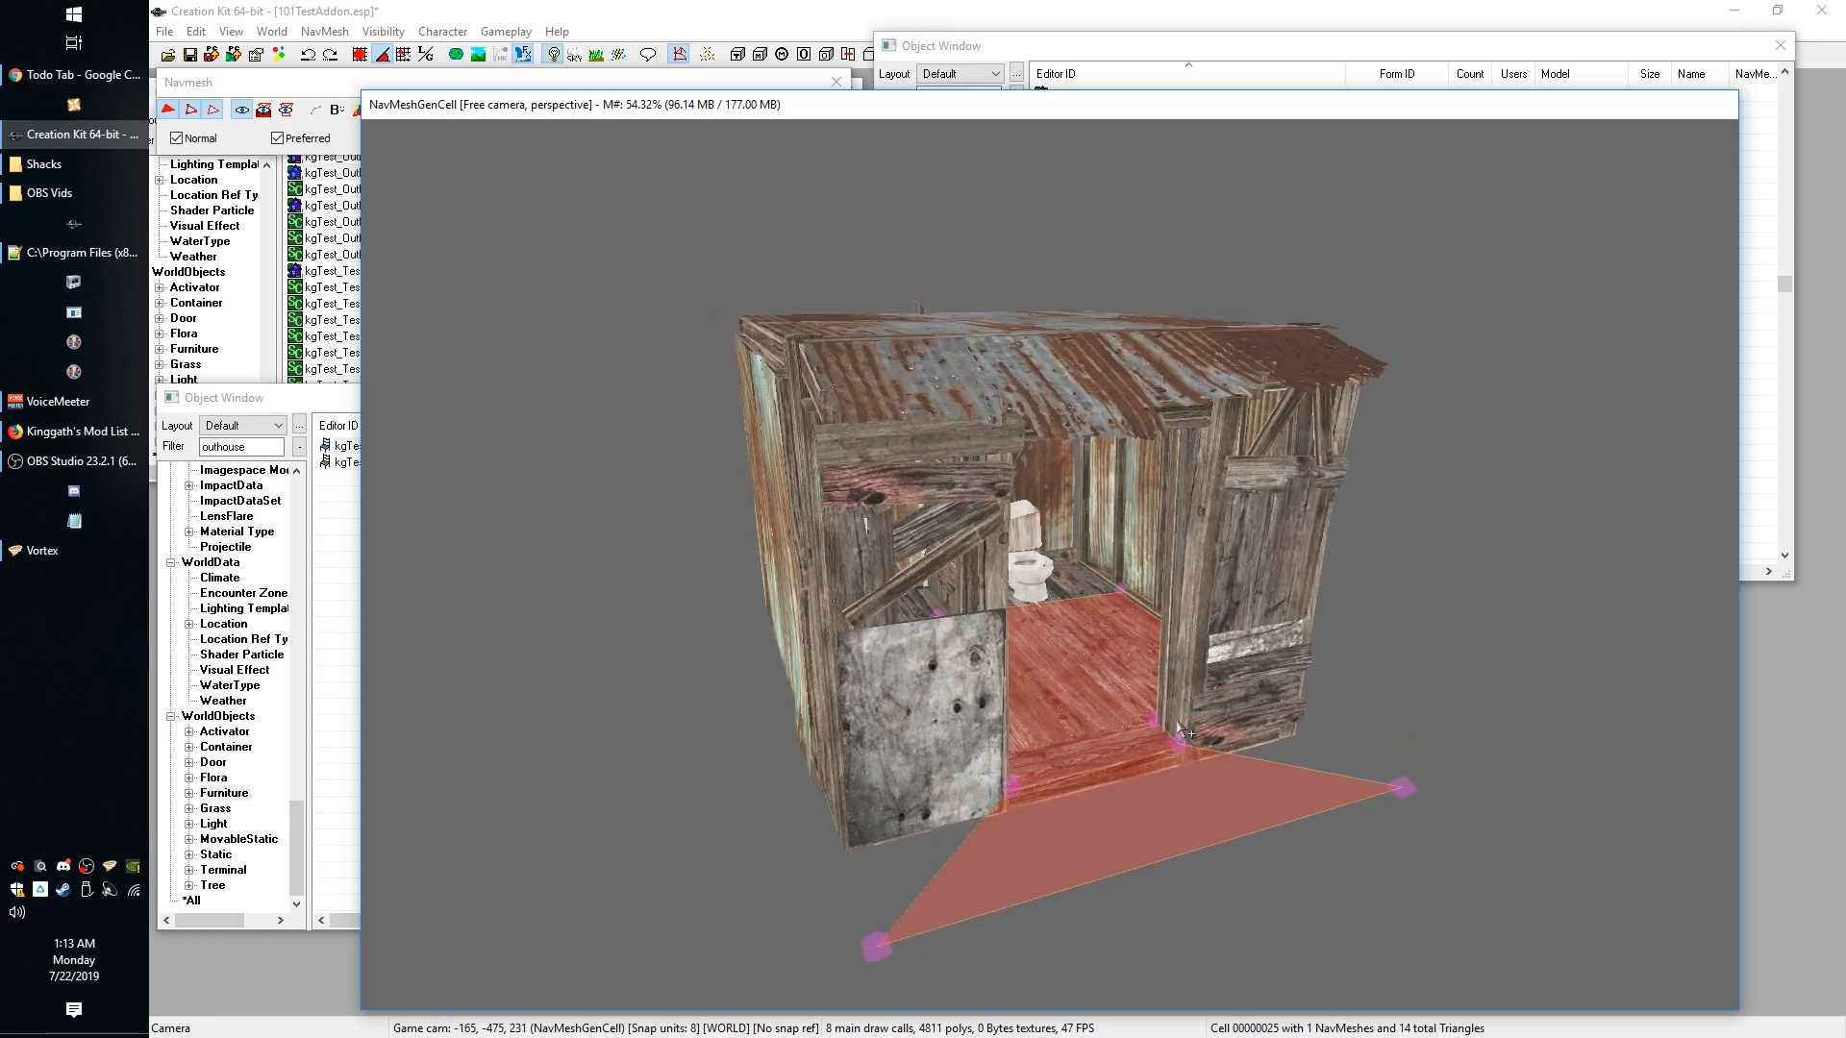
pyautogui.keyDown('shift'); pyautogui.moveTo(1350, 706); pyautogui.dragTo(1345, 655, button='middle'); pyautogui.keyUp('shift')
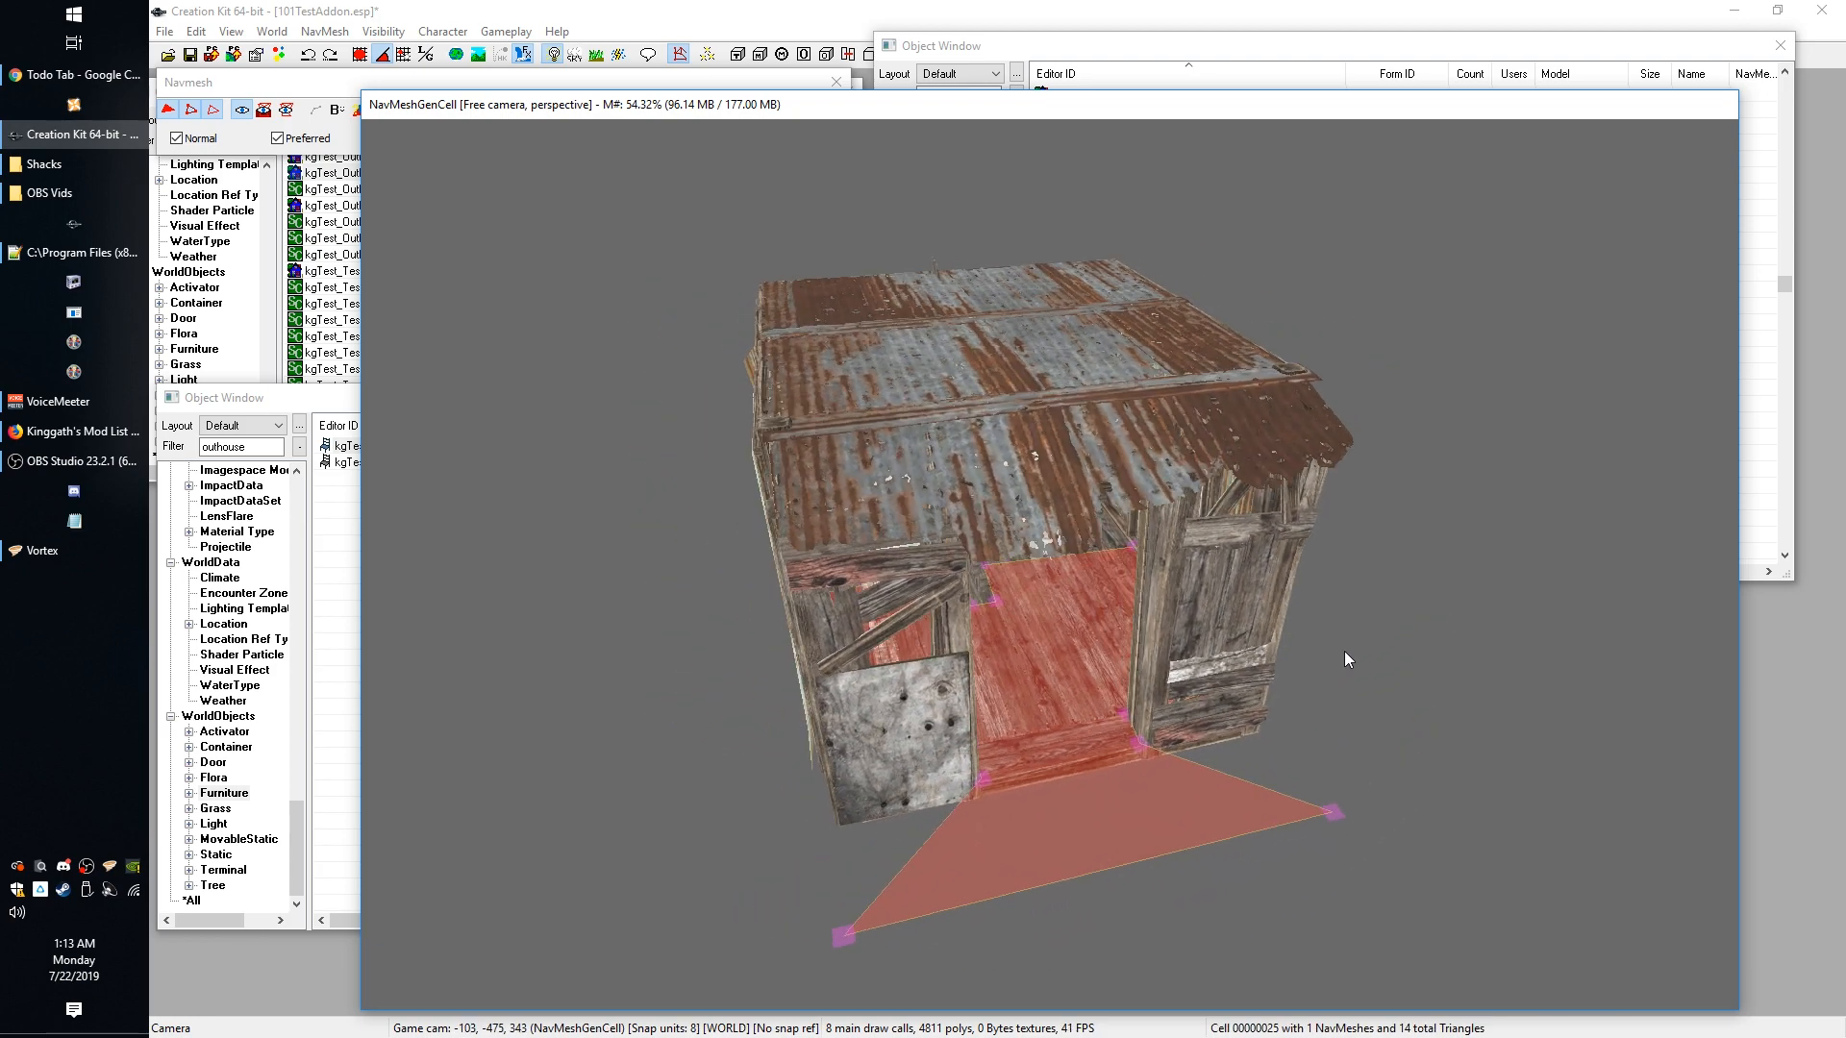
# Move the render window aside, leave the object's navmesh editing and save the plugin.
pyautogui.moveTo(742, 104); pyautogui.dragTo(812, 139)
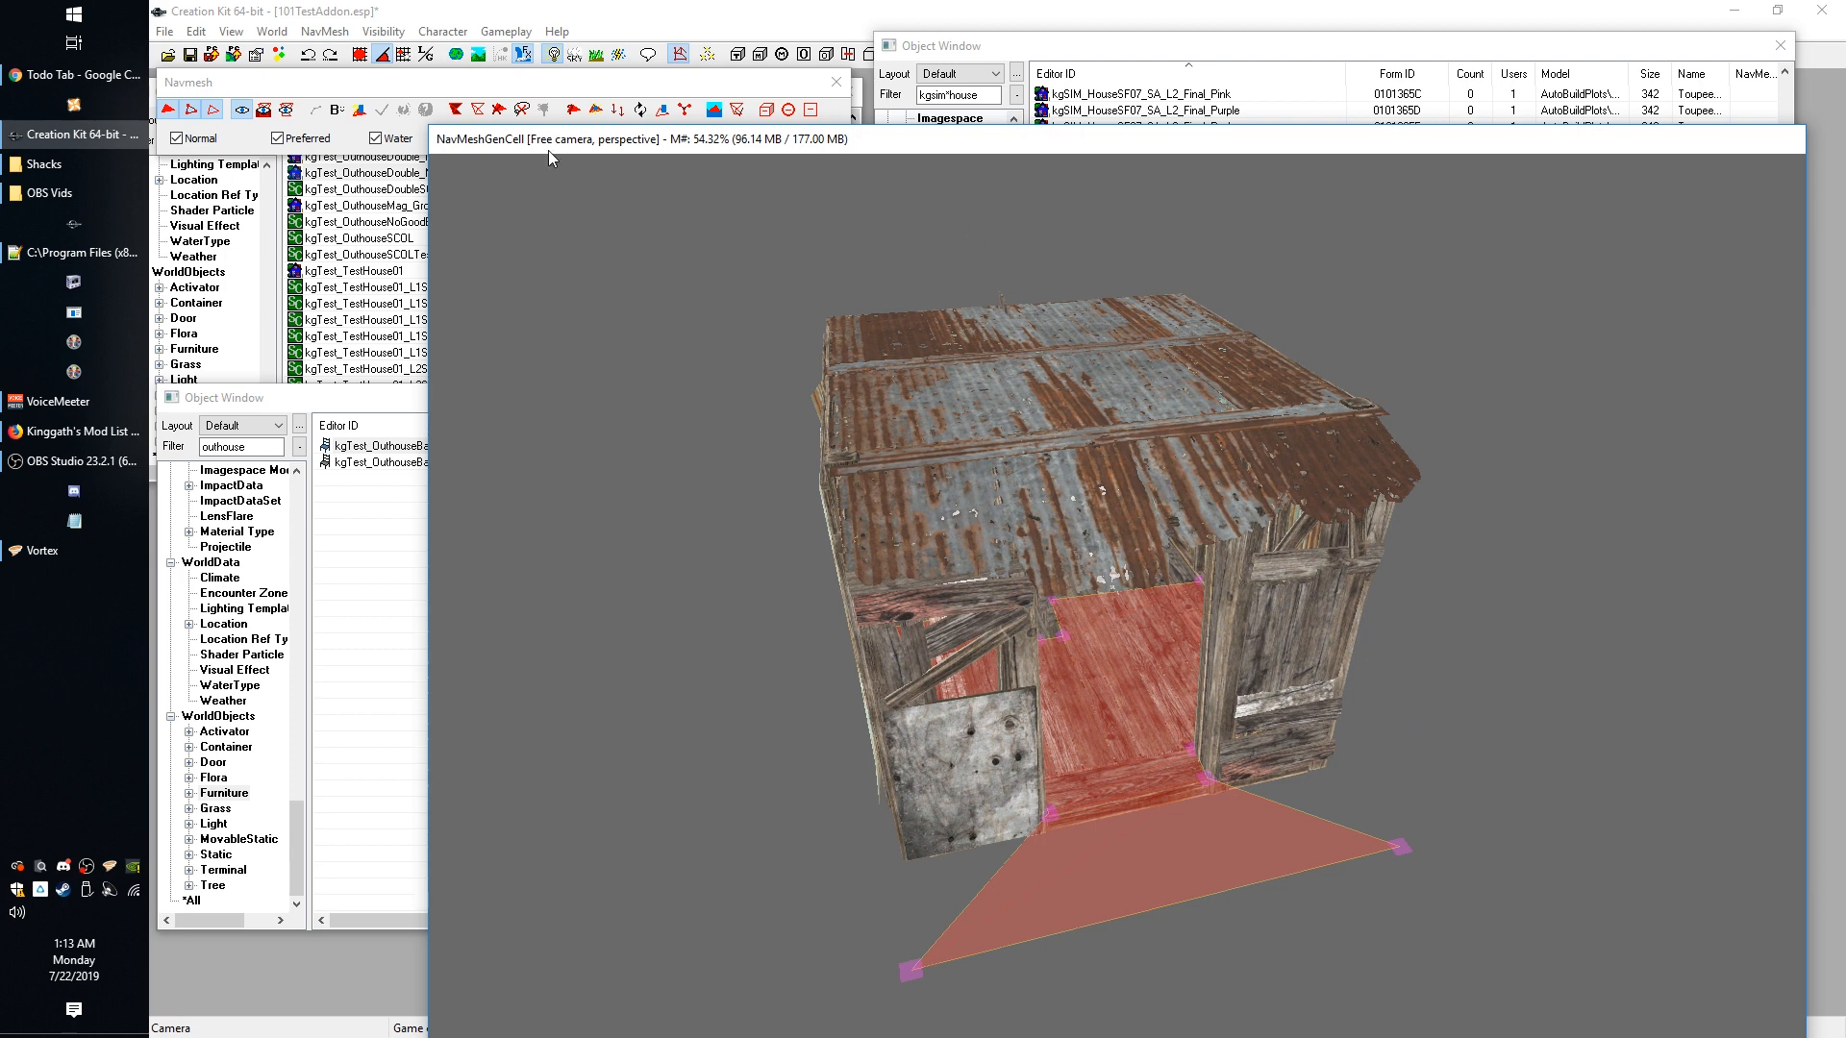
pyautogui.click(190, 55)
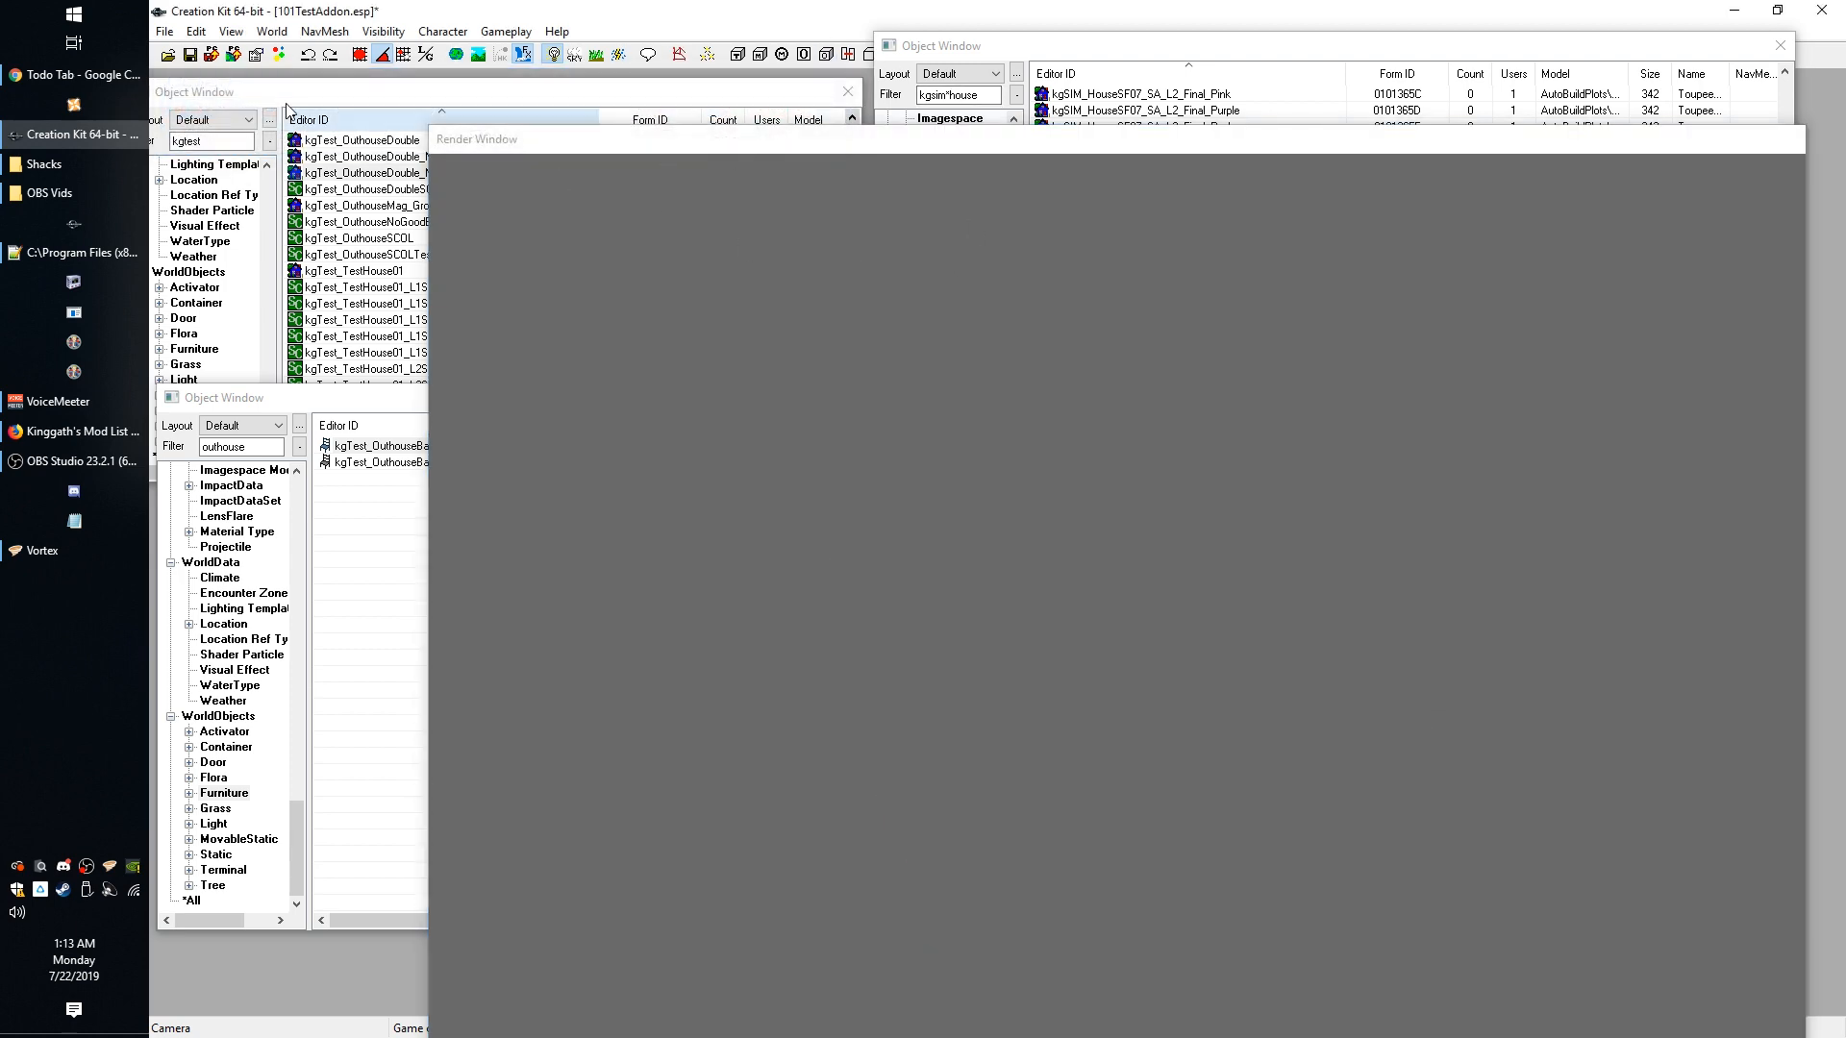
pyautogui.click(190, 57)
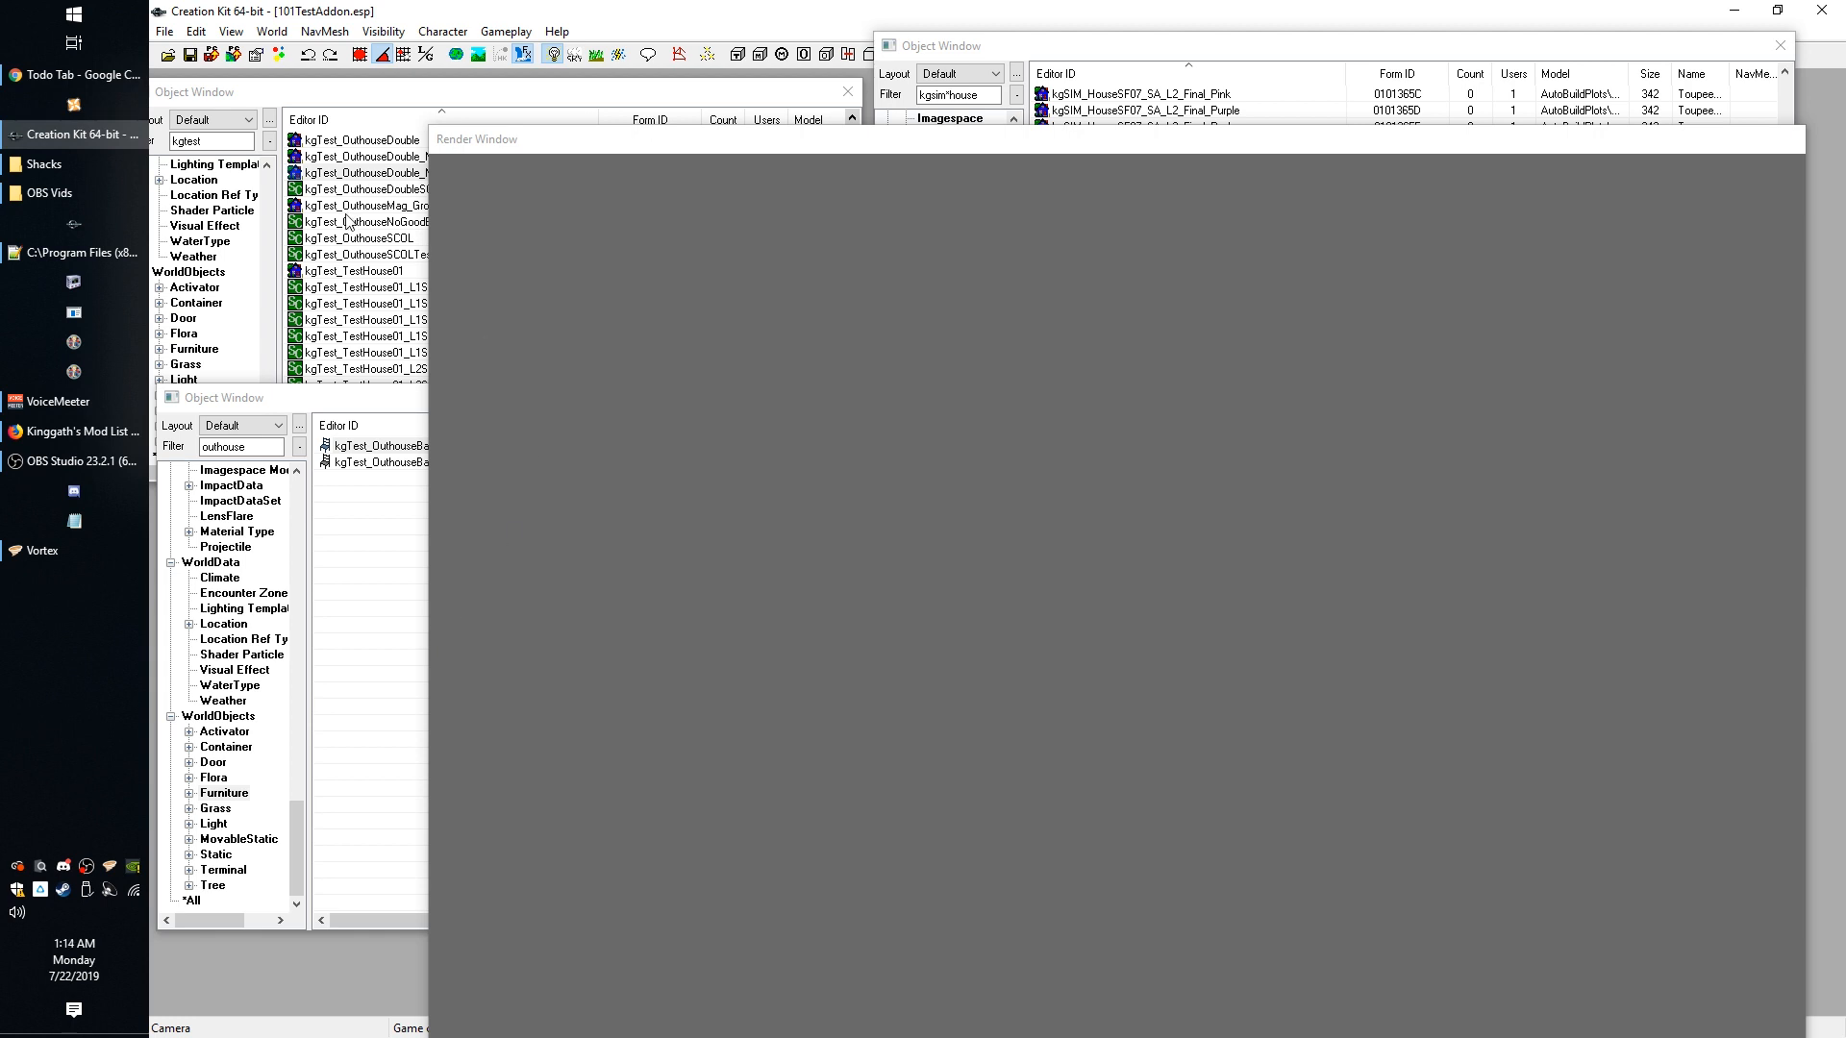
# Reopen kgTest_OuthouseDouble_NavmeshDemo2 for object navmesh editing.
pyautogui.click(378, 174)
pyautogui.click(377, 174)
pyautogui.click(517, 223)
pyautogui.click(473, 168)
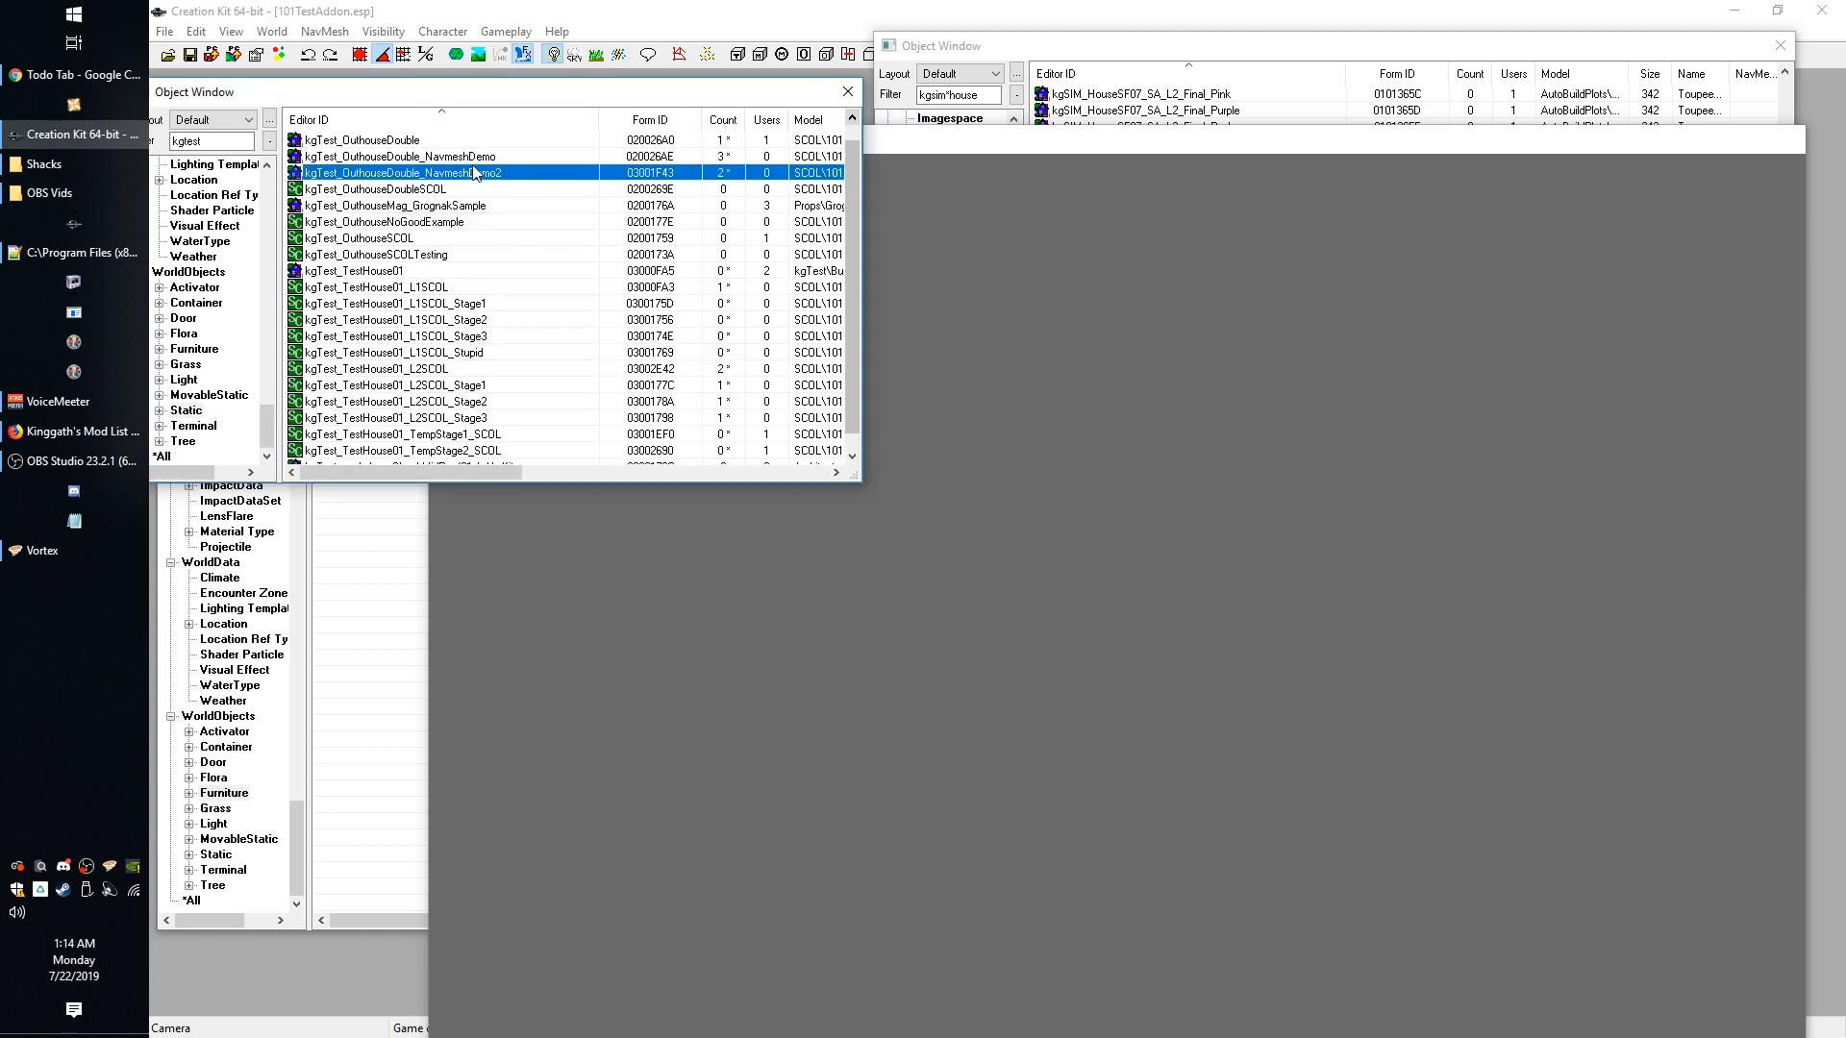
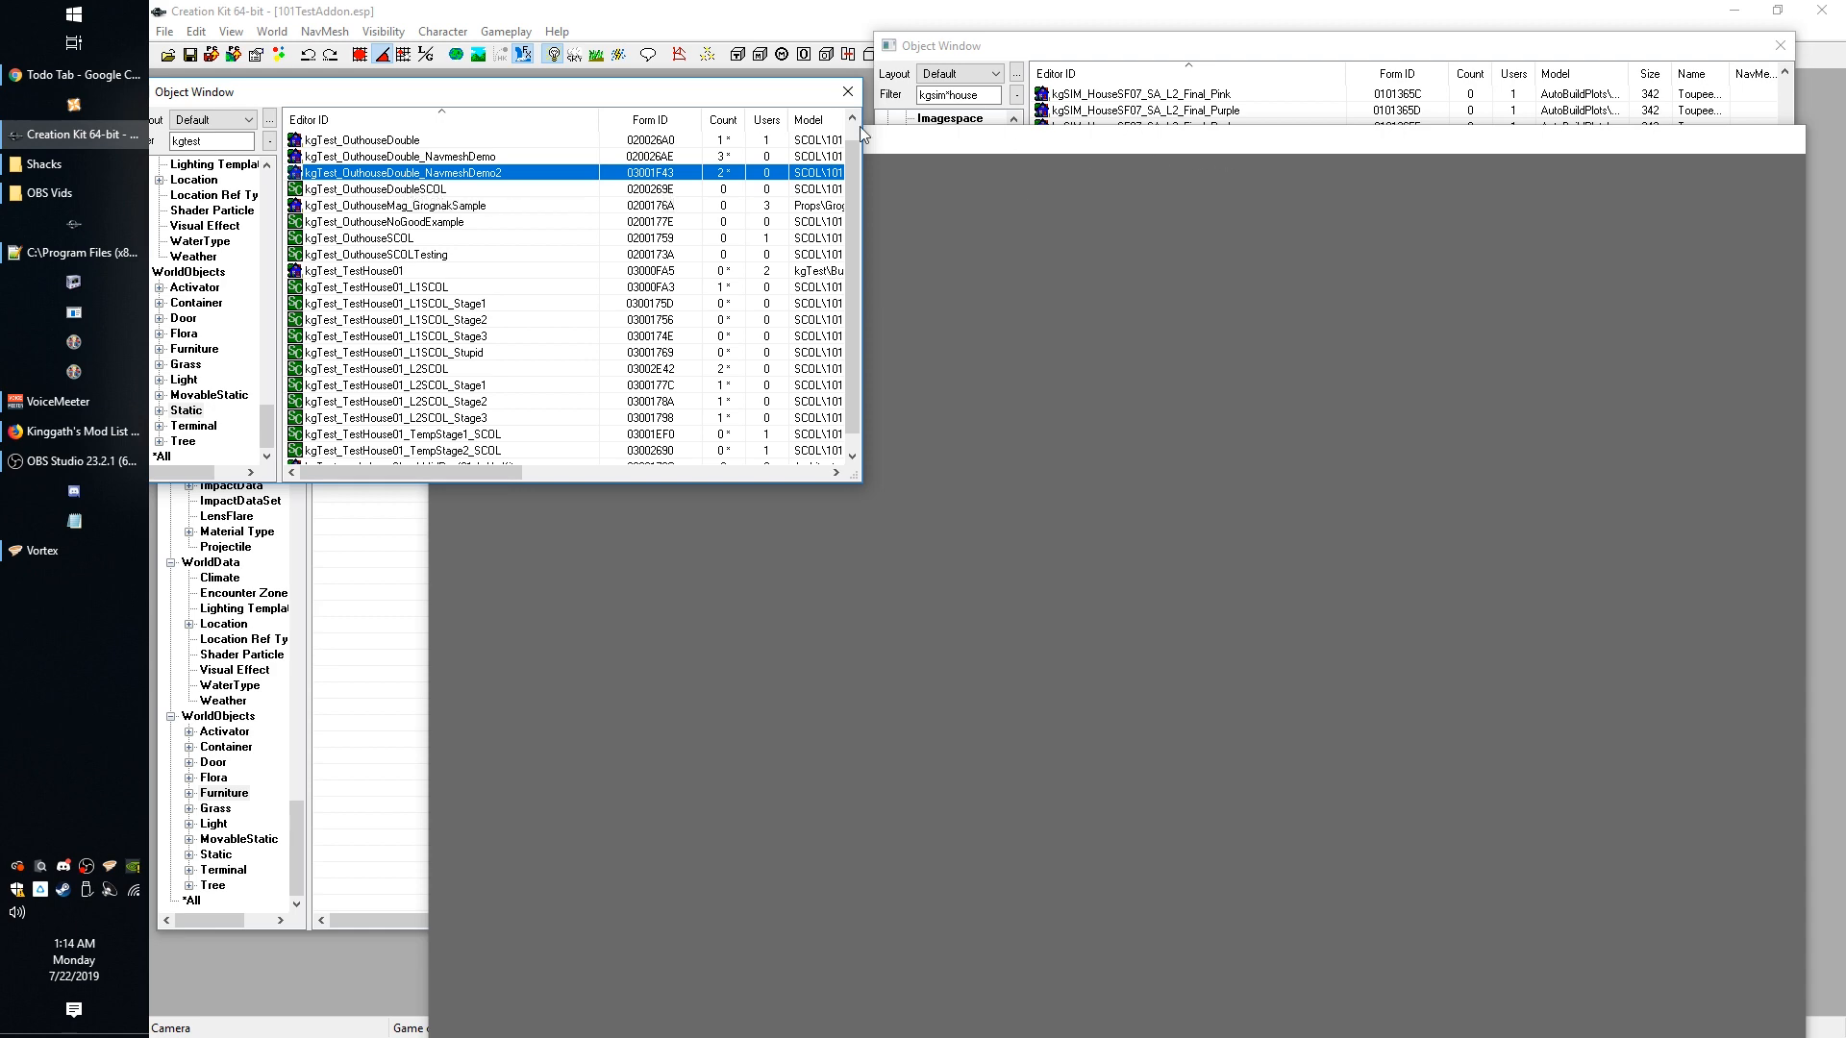
pyautogui.rightClick(480, 176)
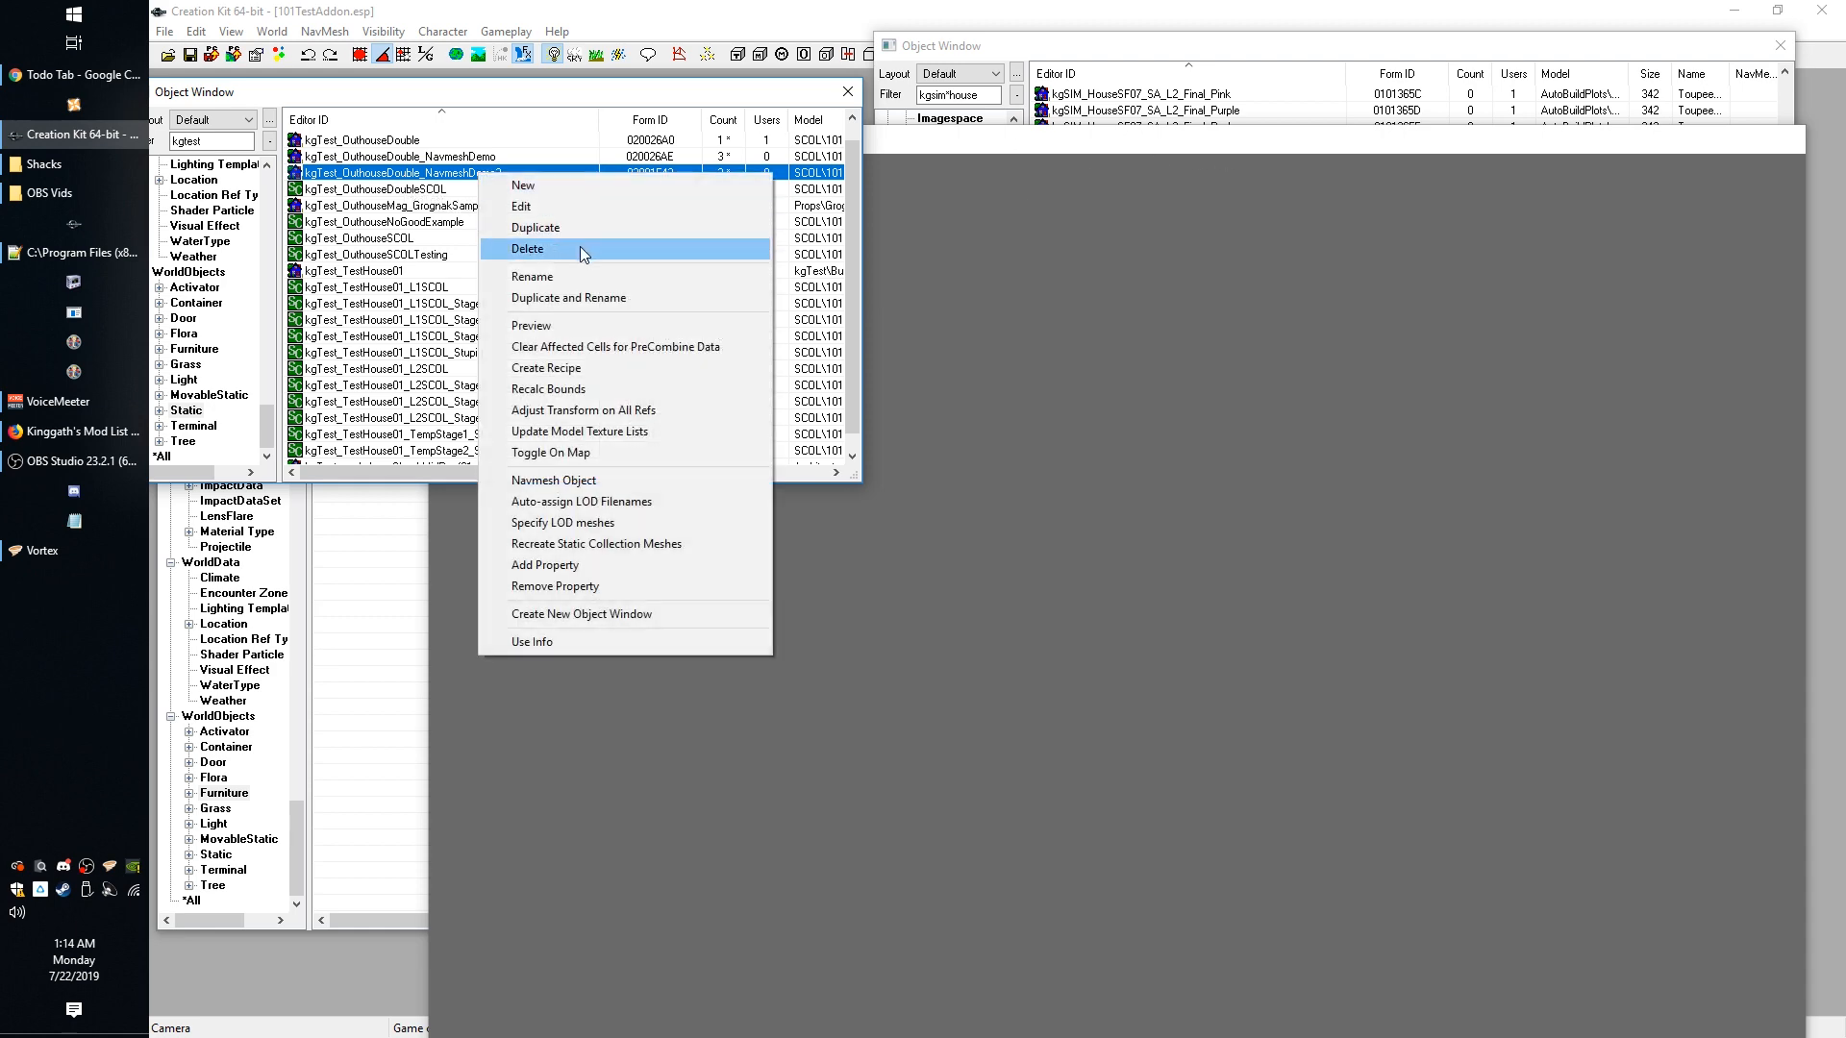
pyautogui.click(591, 481)
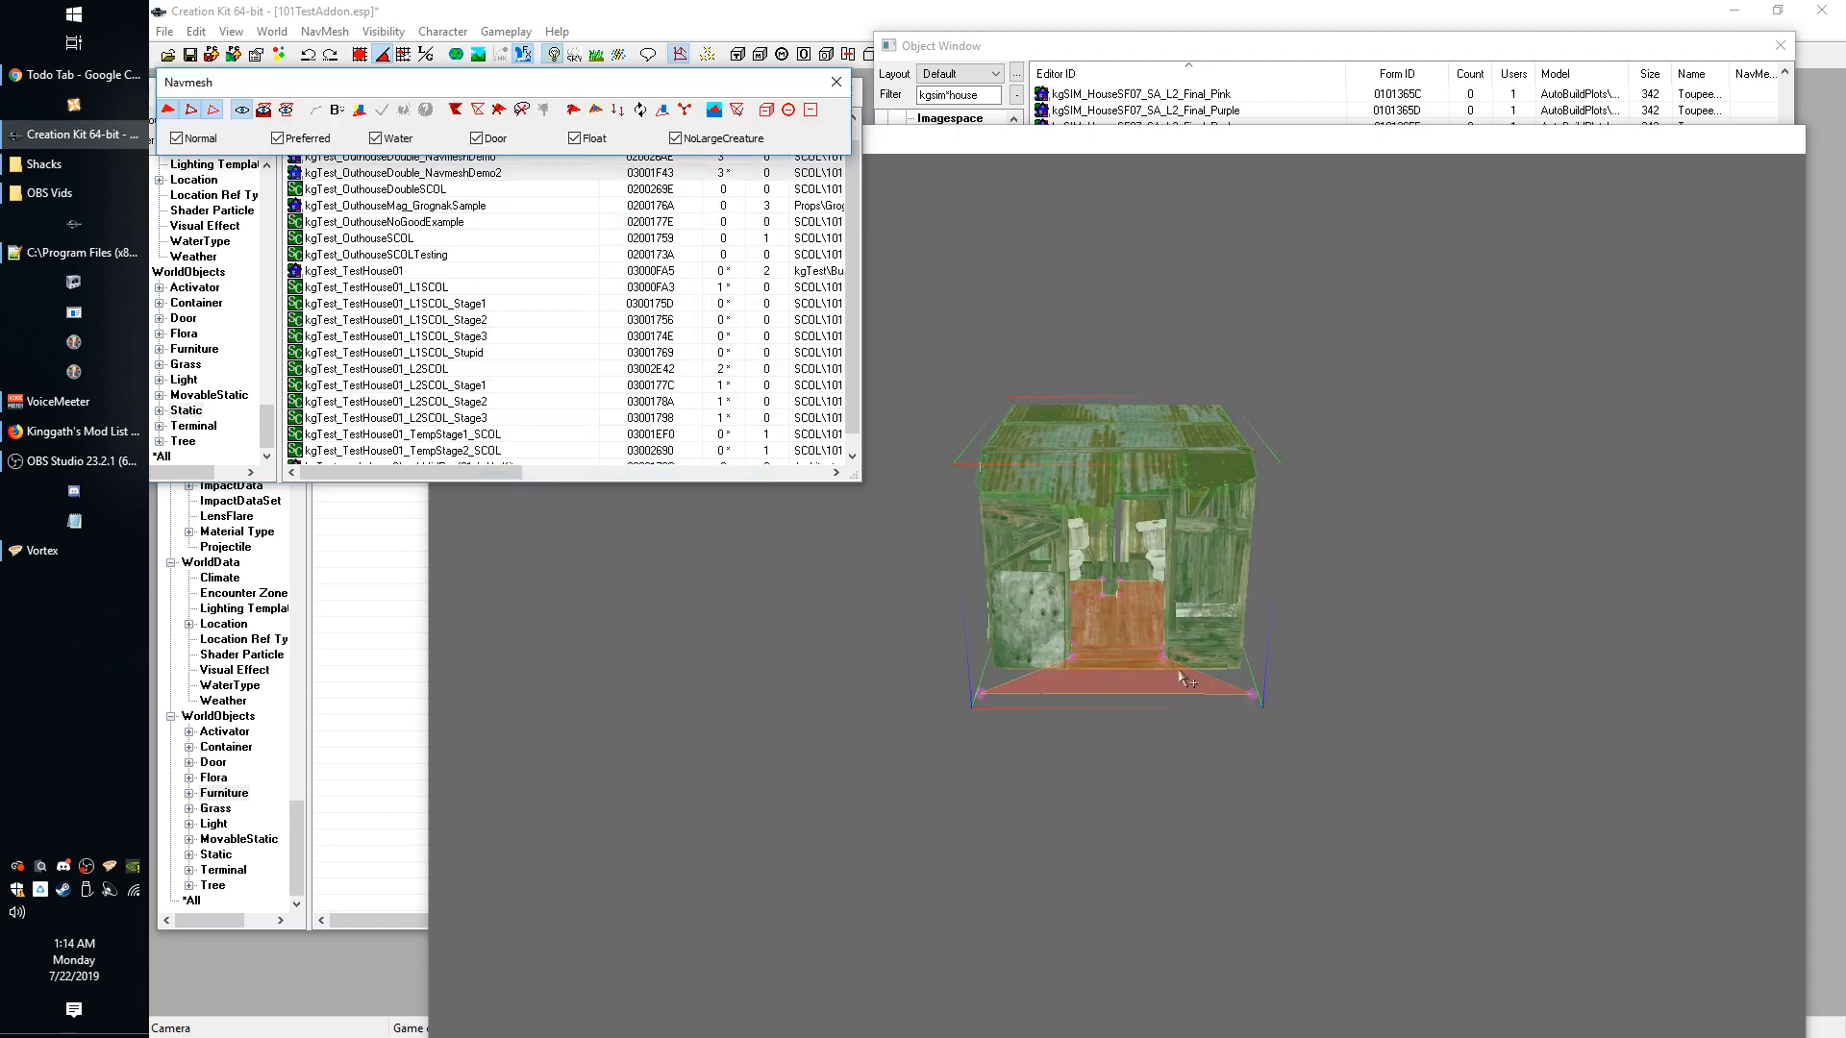
# Check the saved navmesh on the outhouse floor, around the central post and in front of the doorway.
pyautogui.keyDown('shift'); pyautogui.moveTo(1181, 672); pyautogui.dragTo(1275, 769, button='middle'); pyautogui.keyUp('shift')
pyautogui.scroll(3, 962, 668)
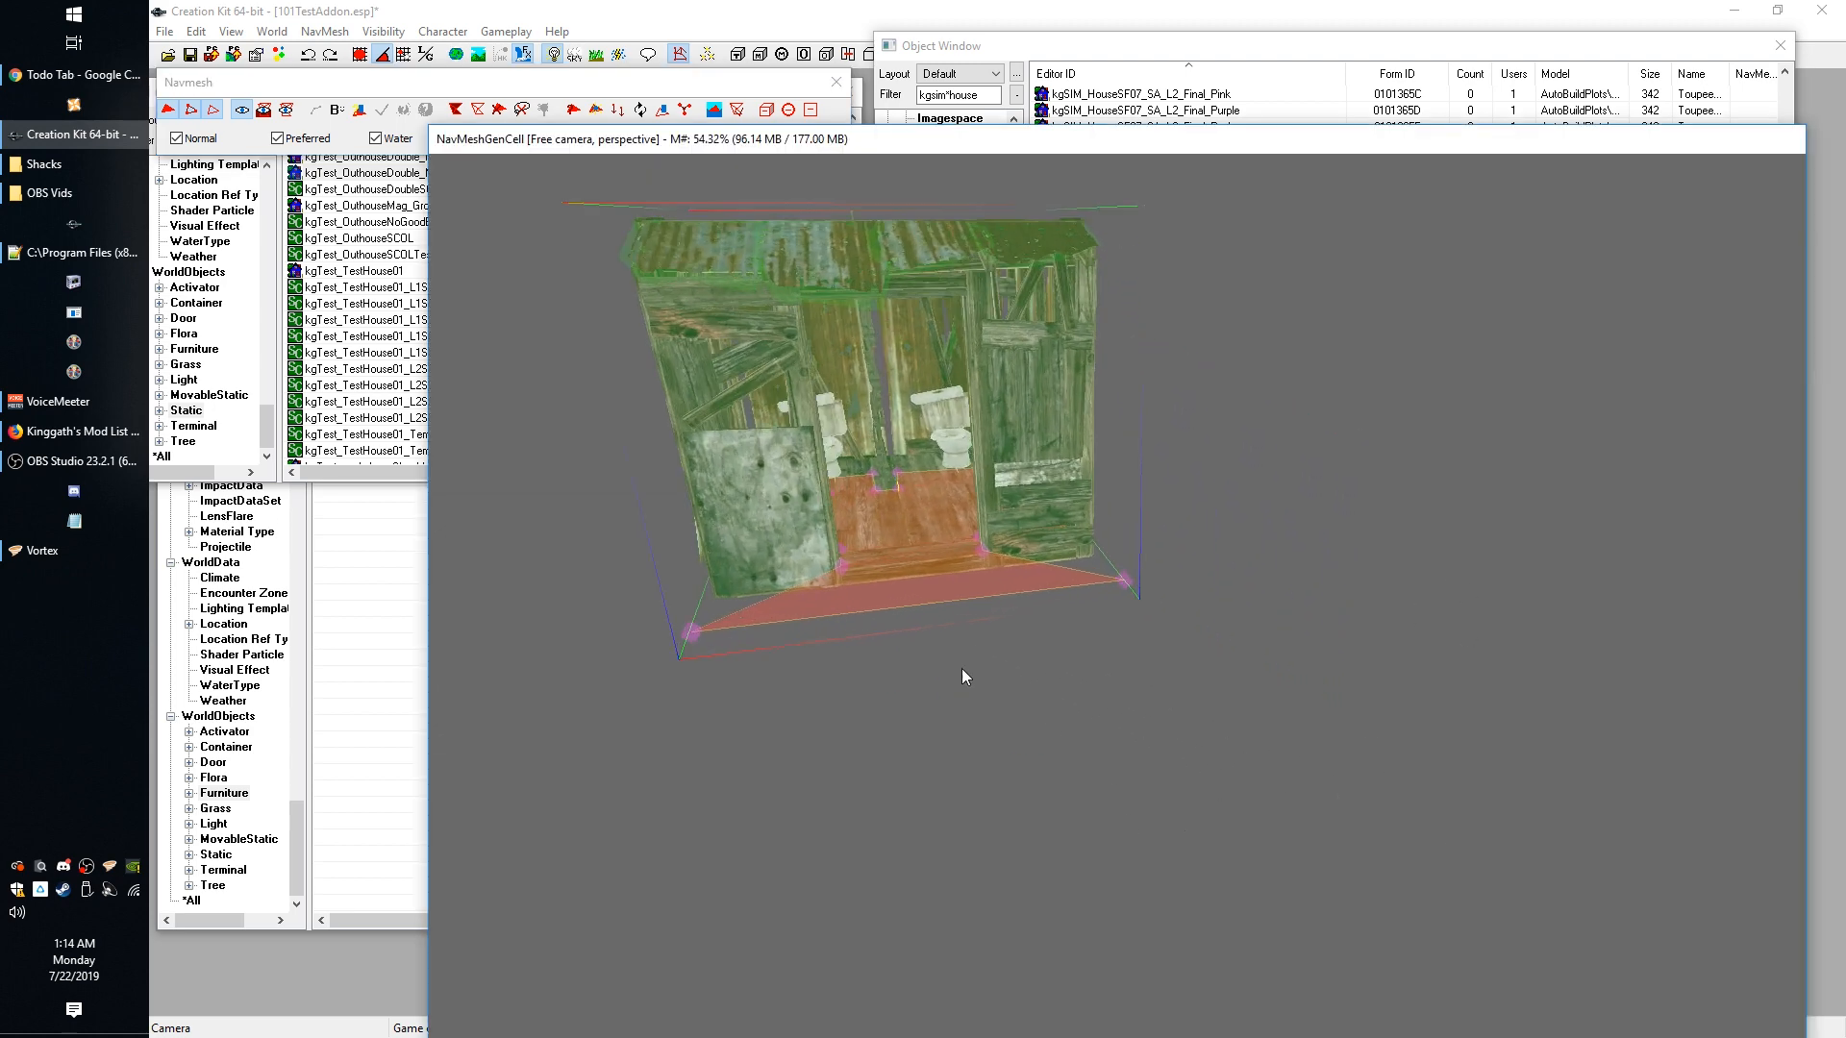
pyautogui.moveTo(962, 667); pyautogui.dragTo(1022, 679, button='middle')
pyautogui.scroll(2, 977, 670)
pyautogui.scroll(5, 1022, 679)
pyautogui.keyDown('shift'); pyautogui.moveTo(1104, 484); pyautogui.dragTo(1123, 525, button='middle'); pyautogui.keyUp('shift')
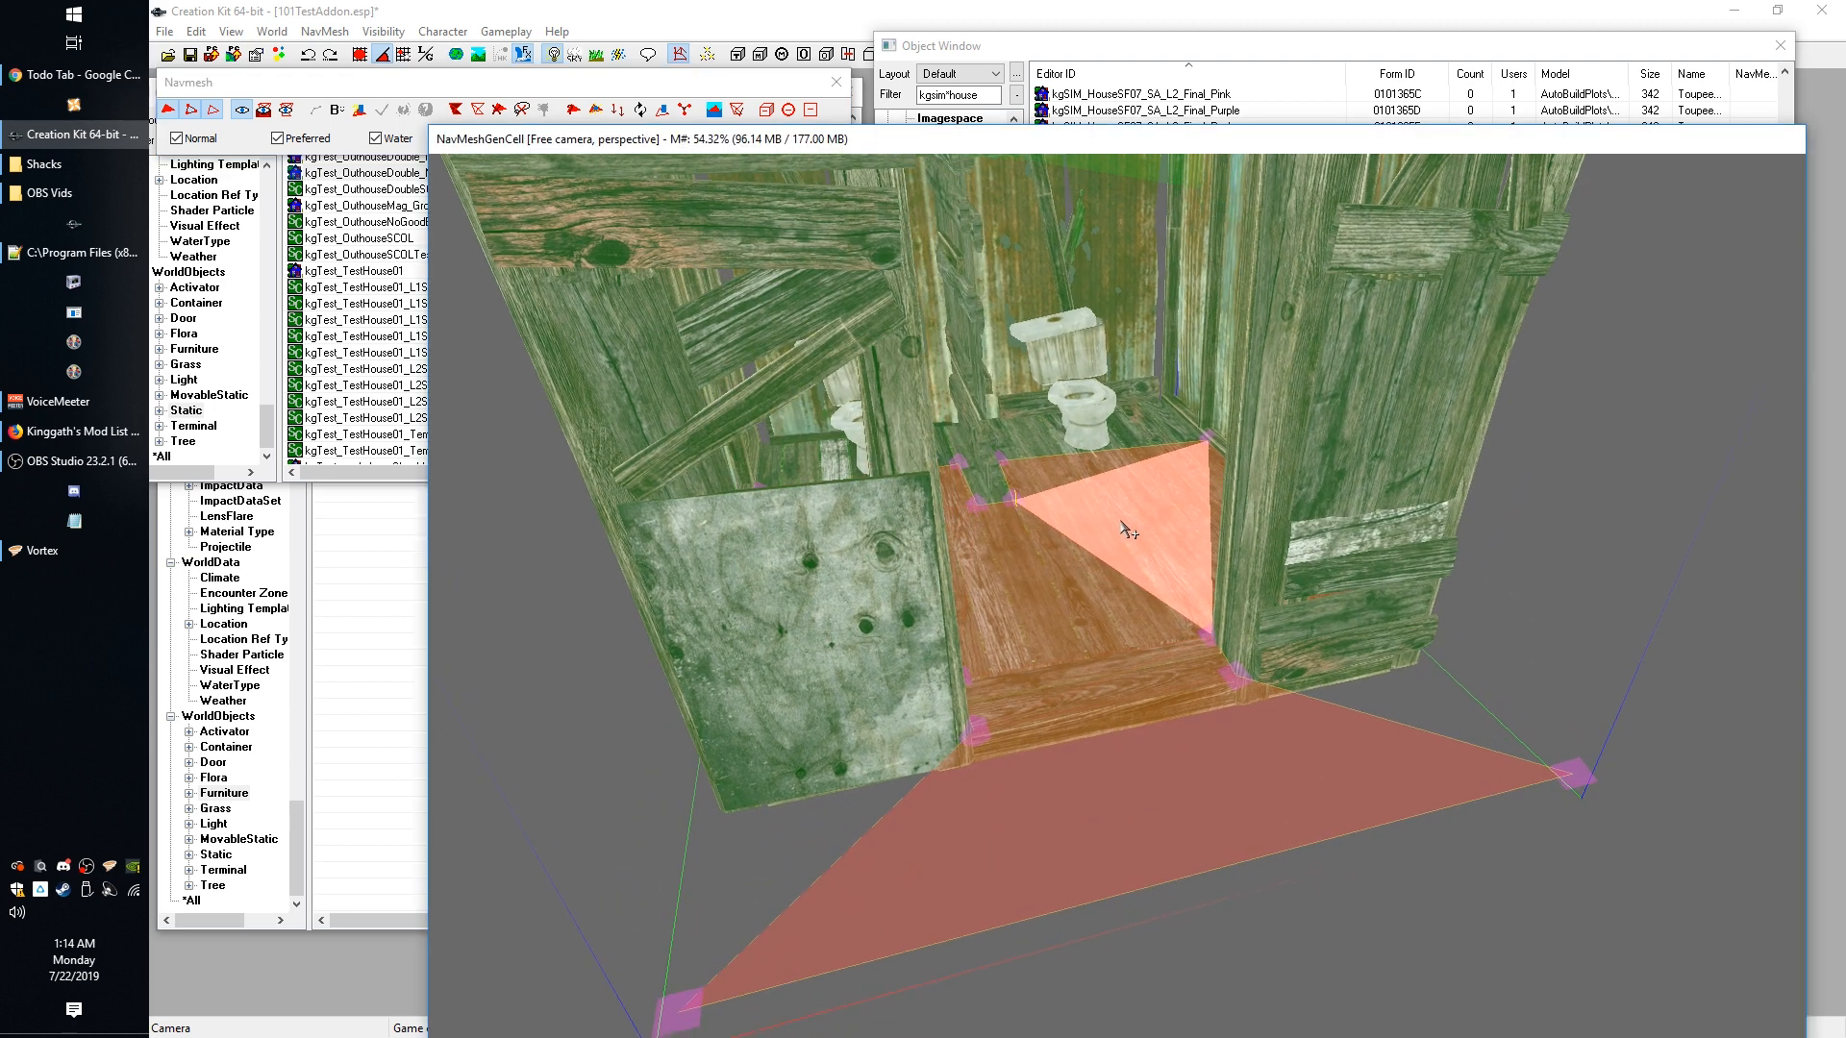
pyautogui.keyDown('shift'); pyautogui.moveTo(1295, 596); pyautogui.dragTo(1279, 659, button='middle'); pyautogui.keyUp('shift')
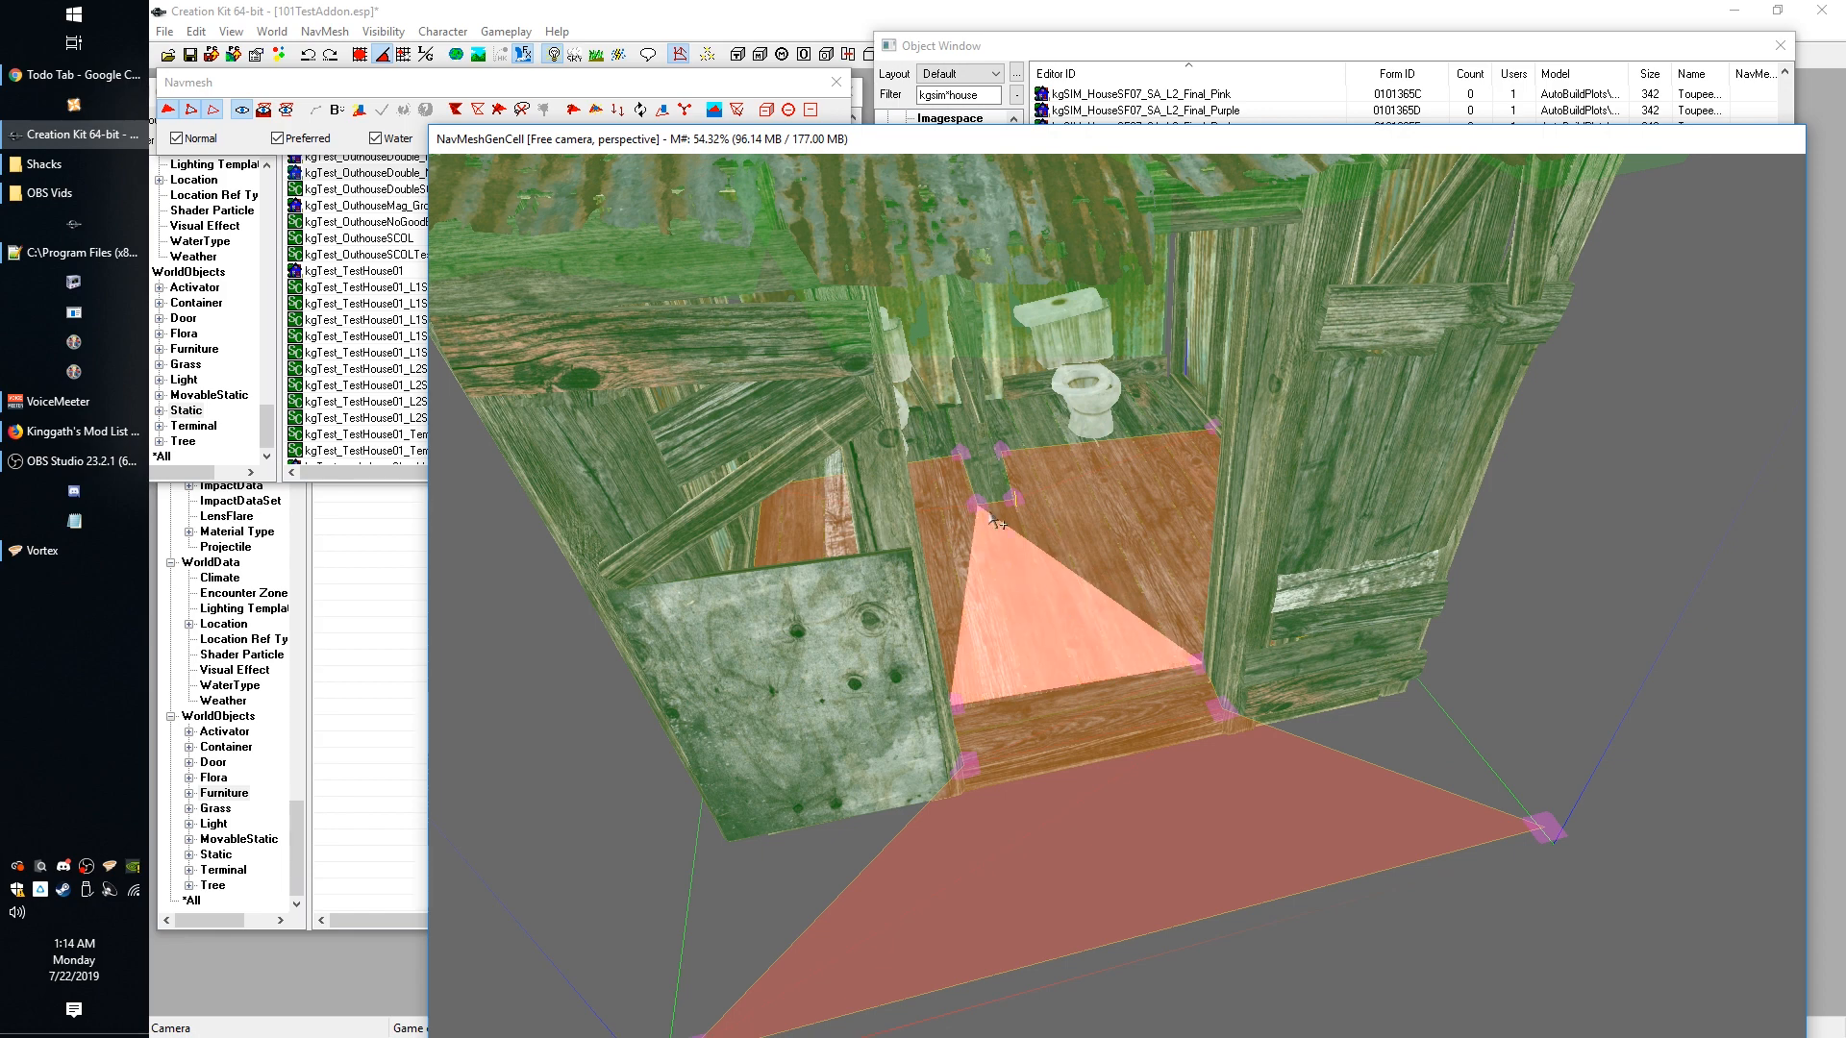
pyautogui.scroll(-6, 1020, 577)
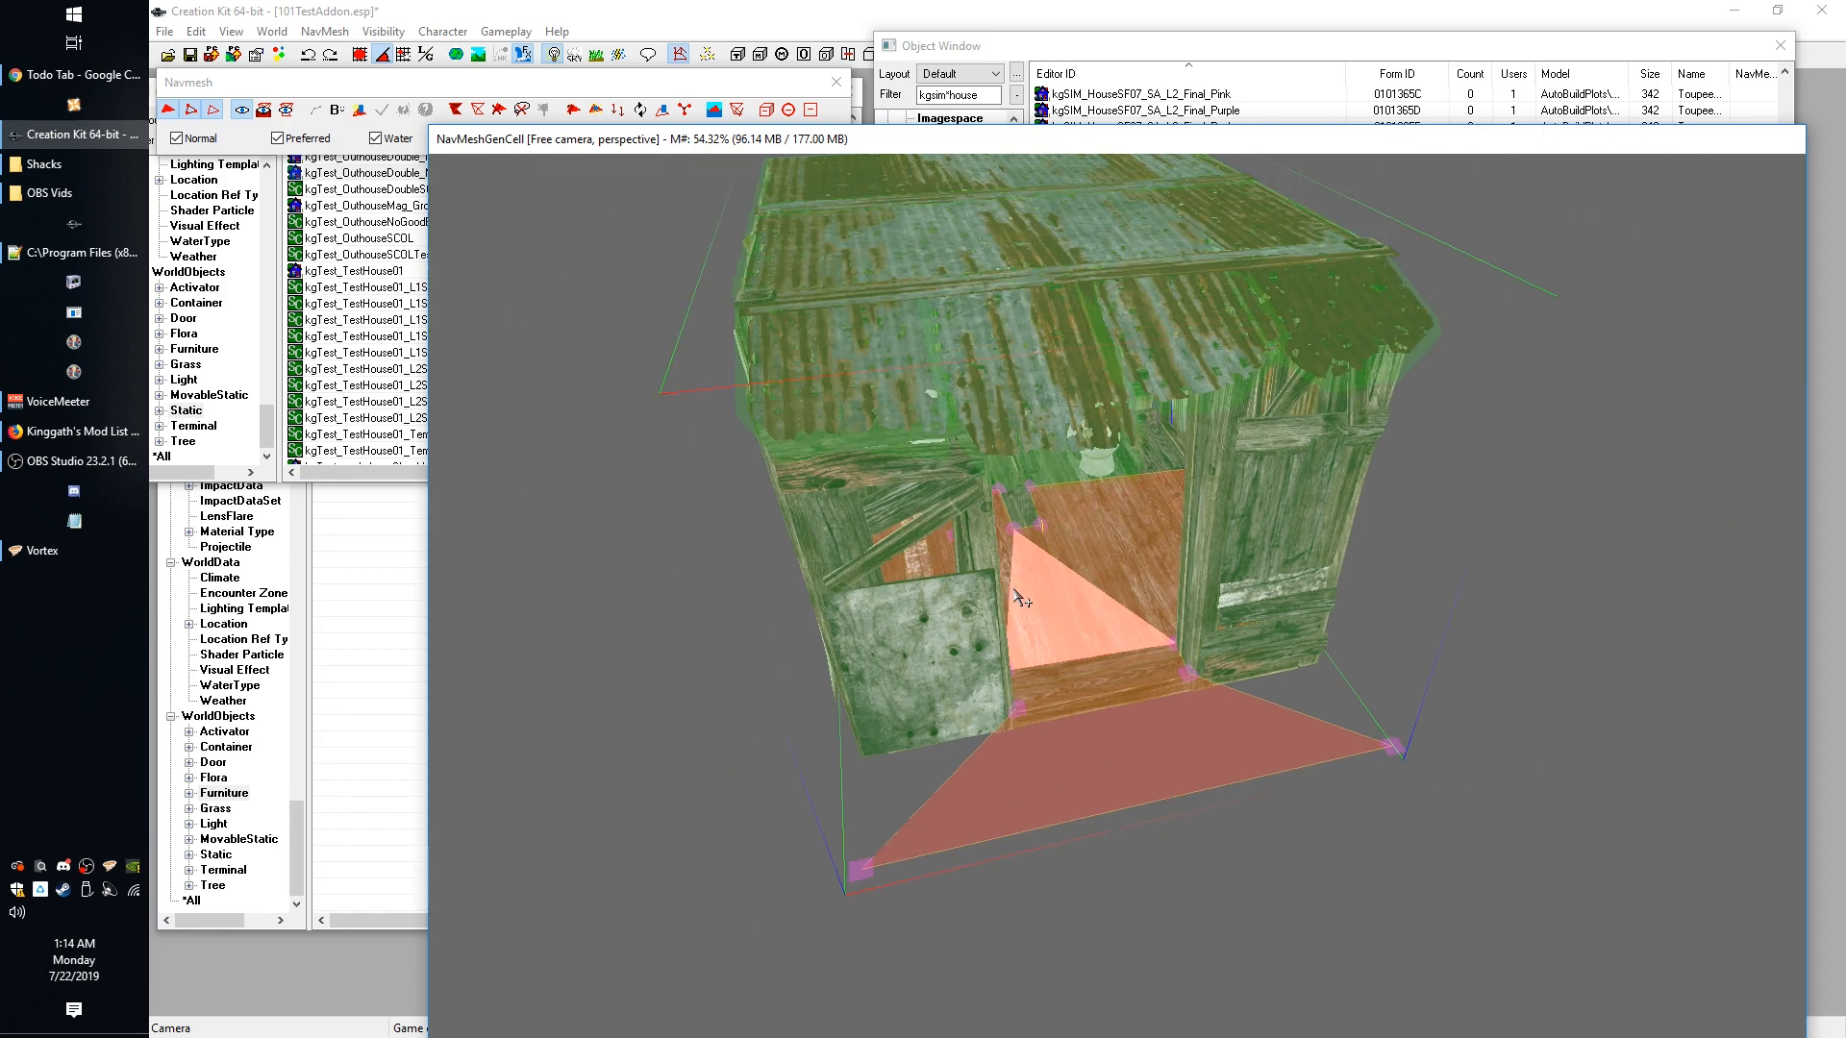
pyautogui.scroll(3, 1038, 579)
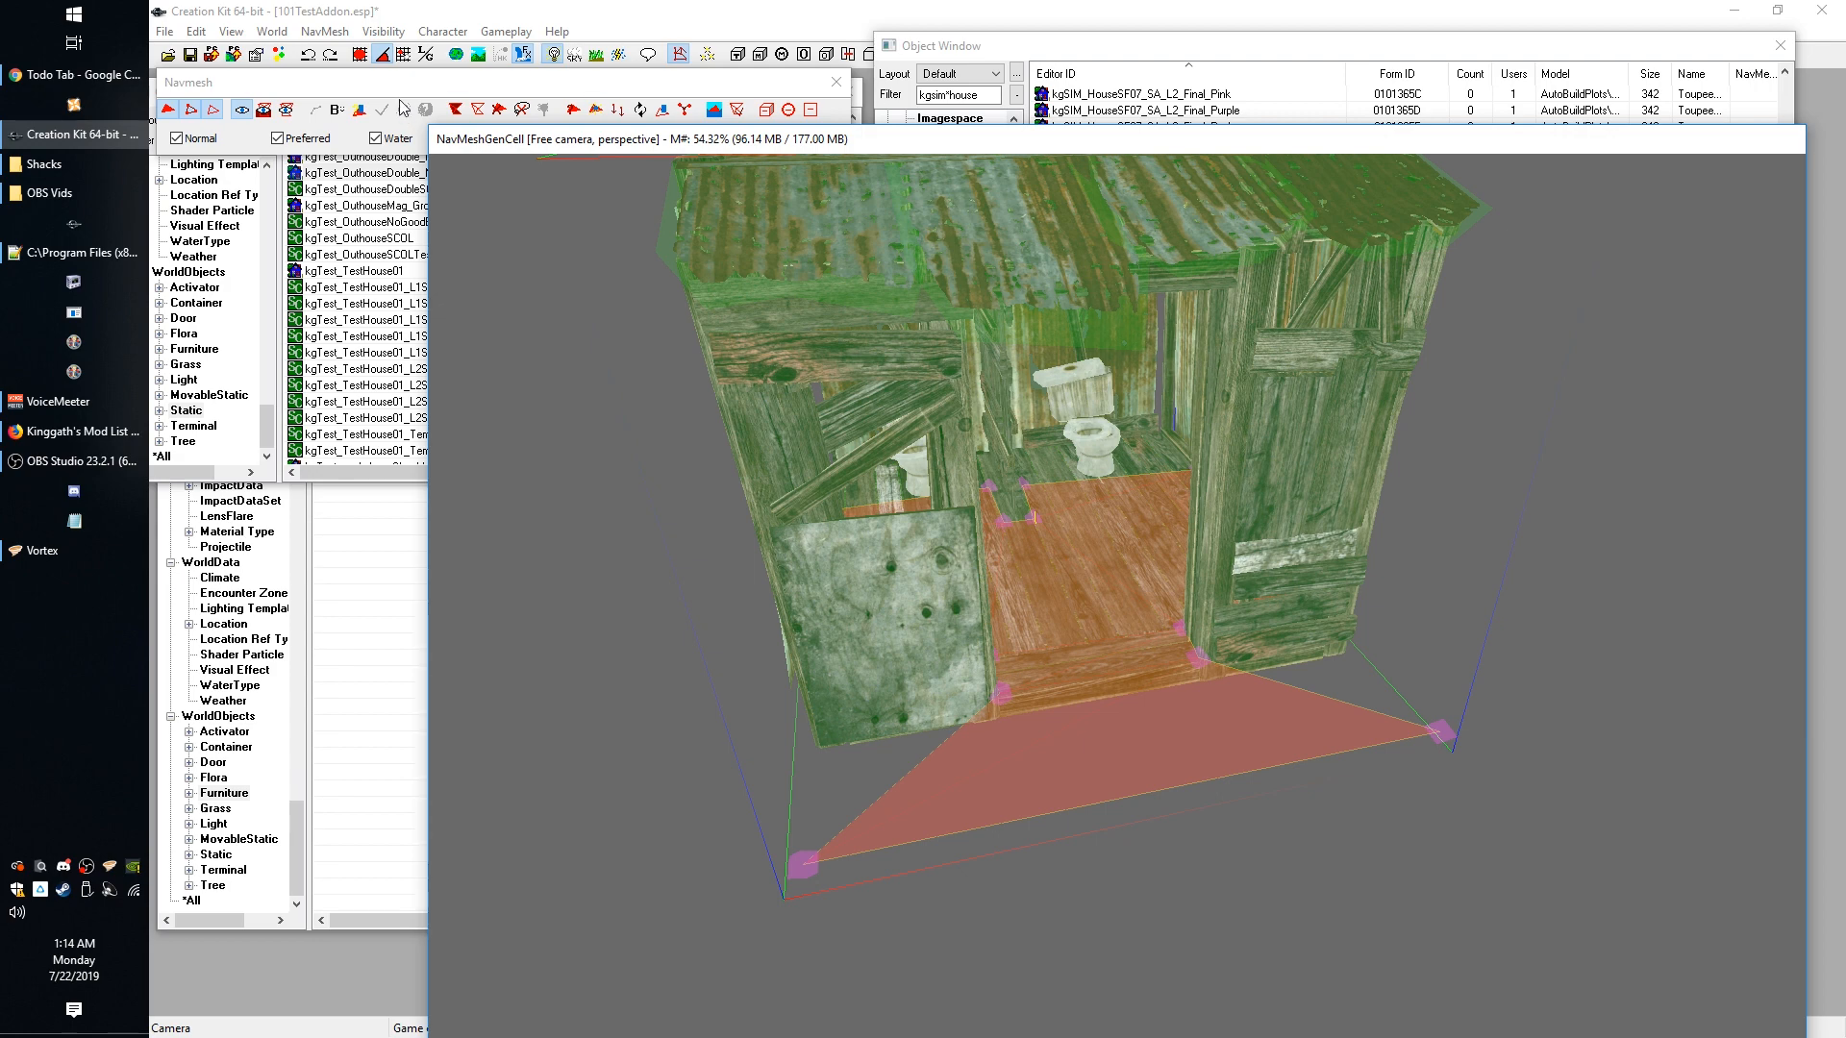
# Run the Finalize pass on the outhouse navmesh from Advanced NavMesh Generation.
pyautogui.click(330, 30)
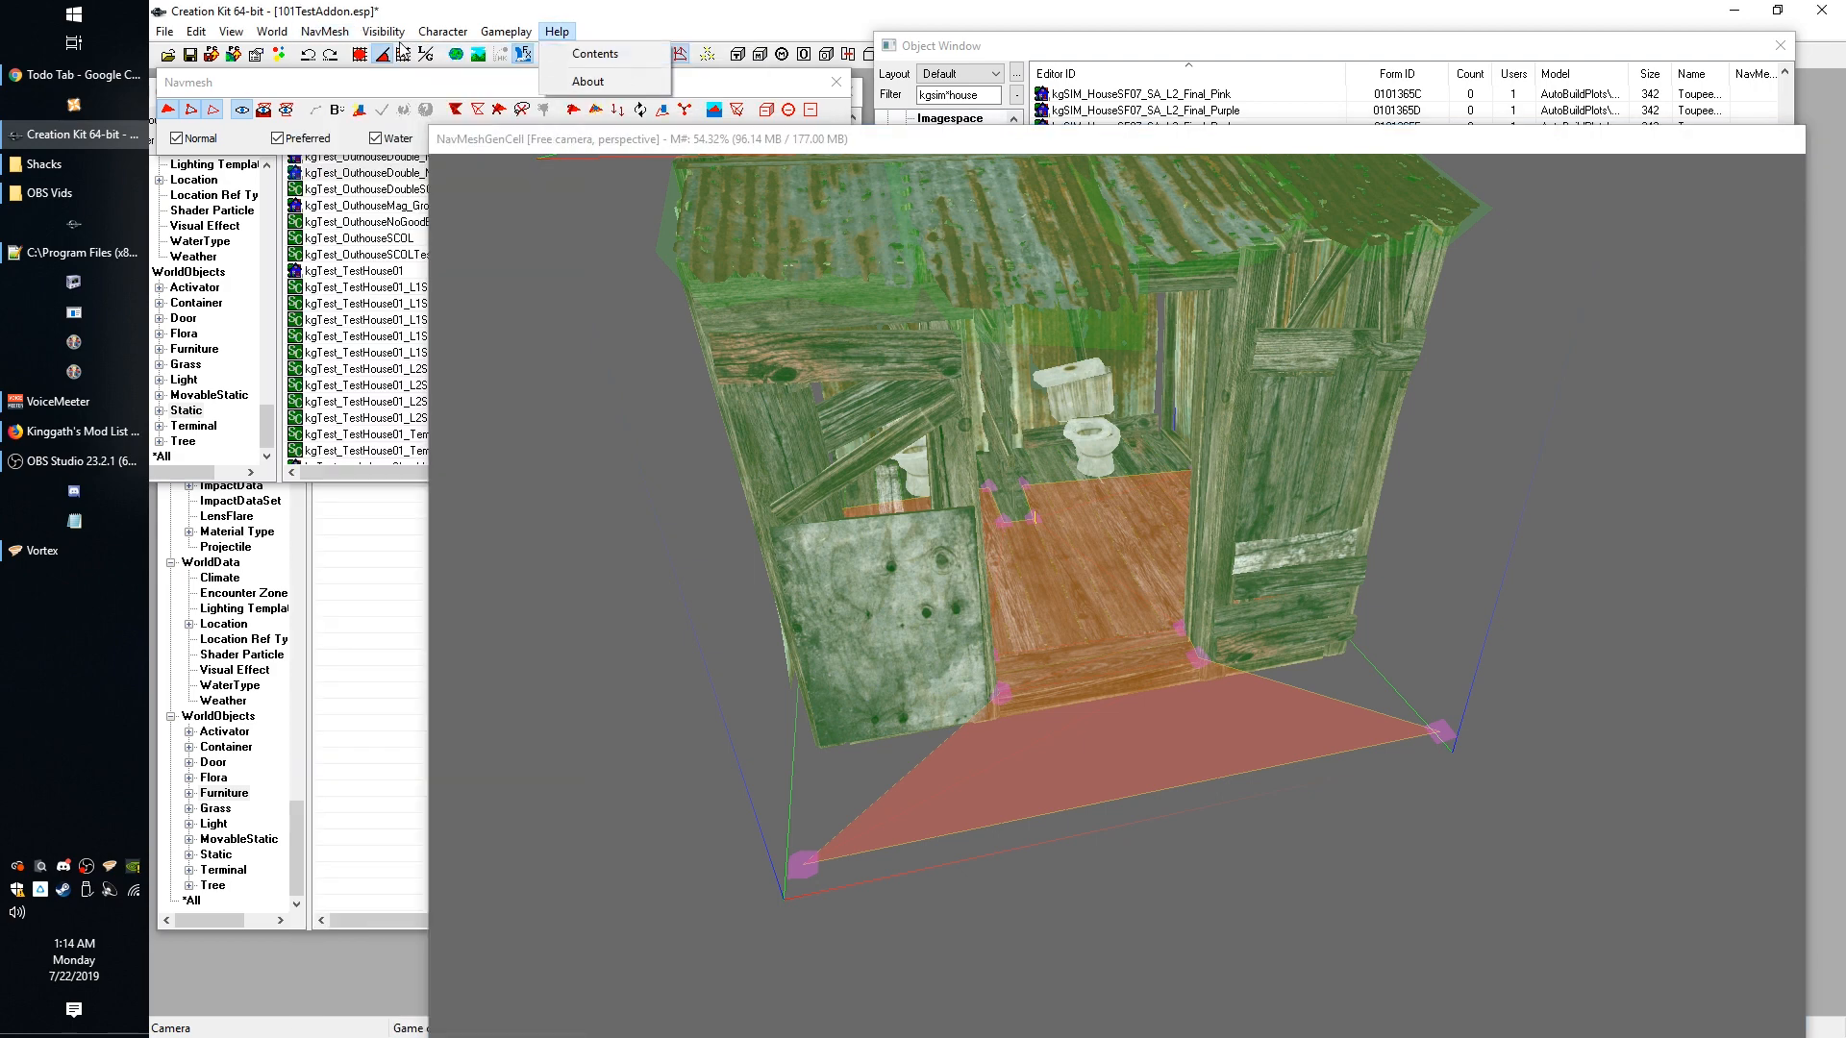
pyautogui.moveTo(325, 30)
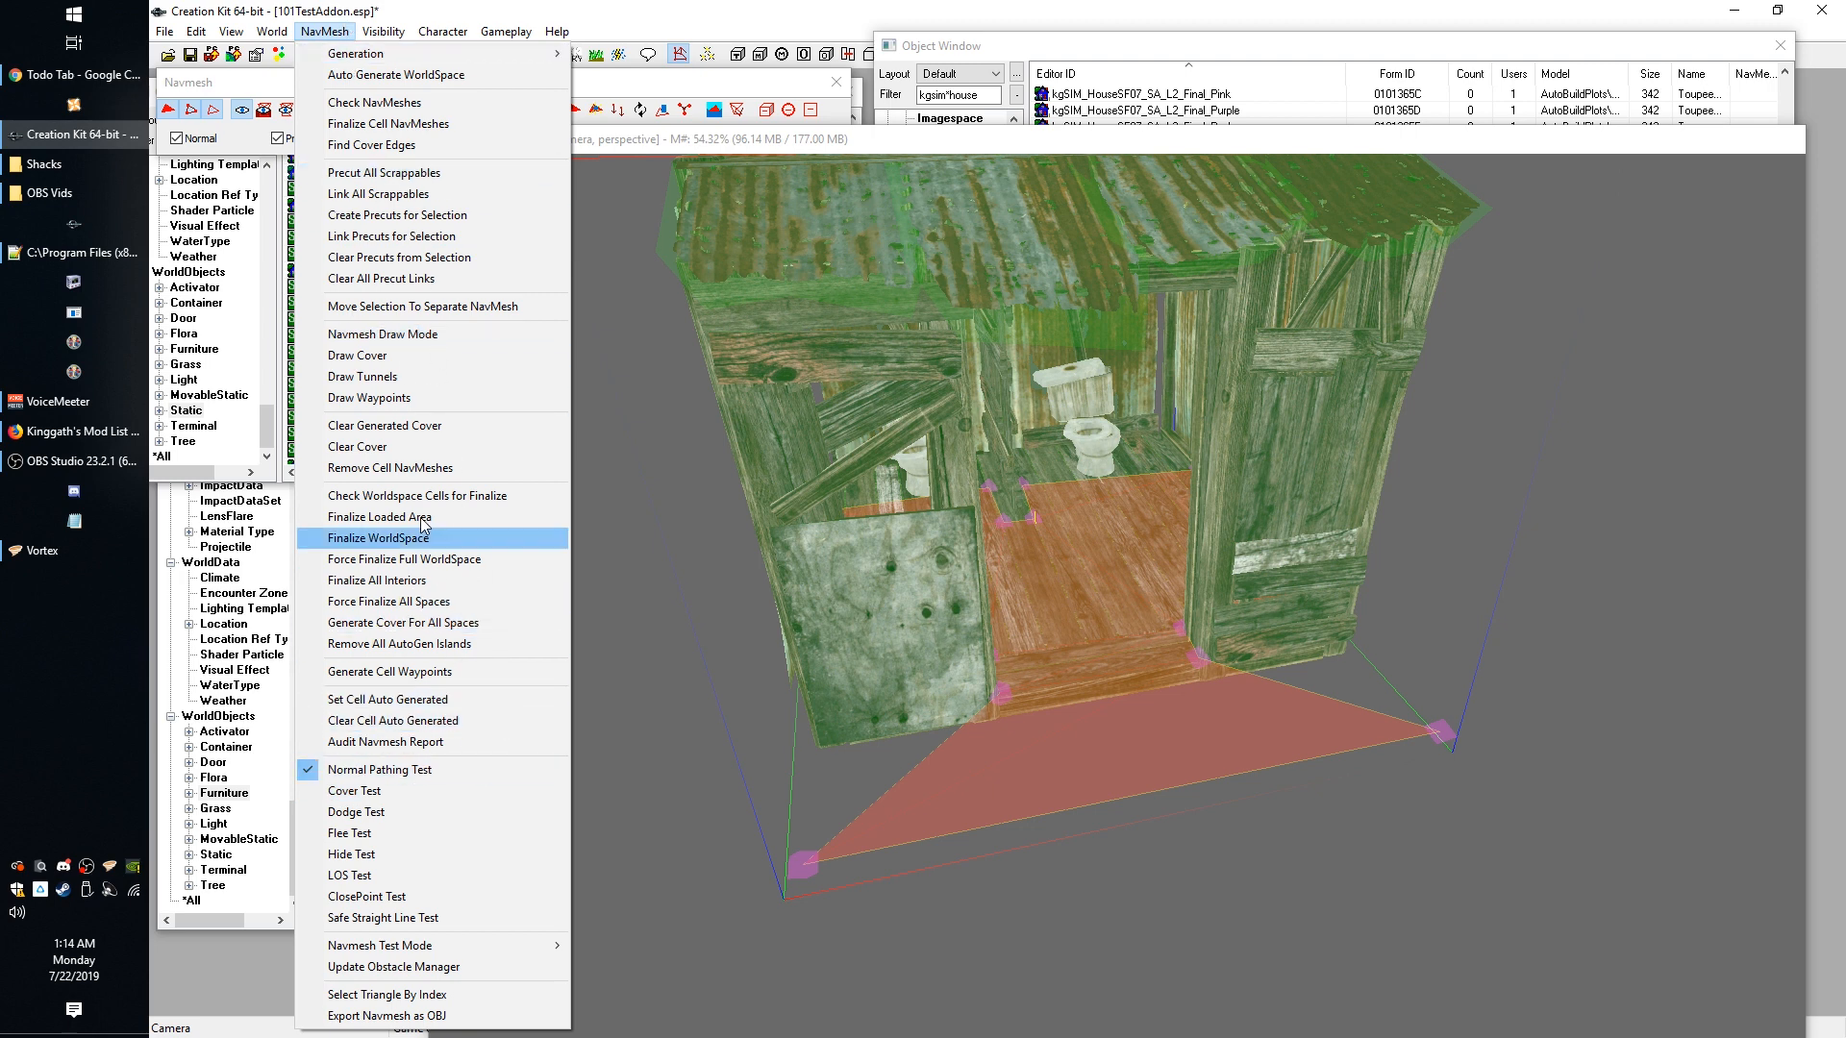
pyautogui.moveTo(353, 59)
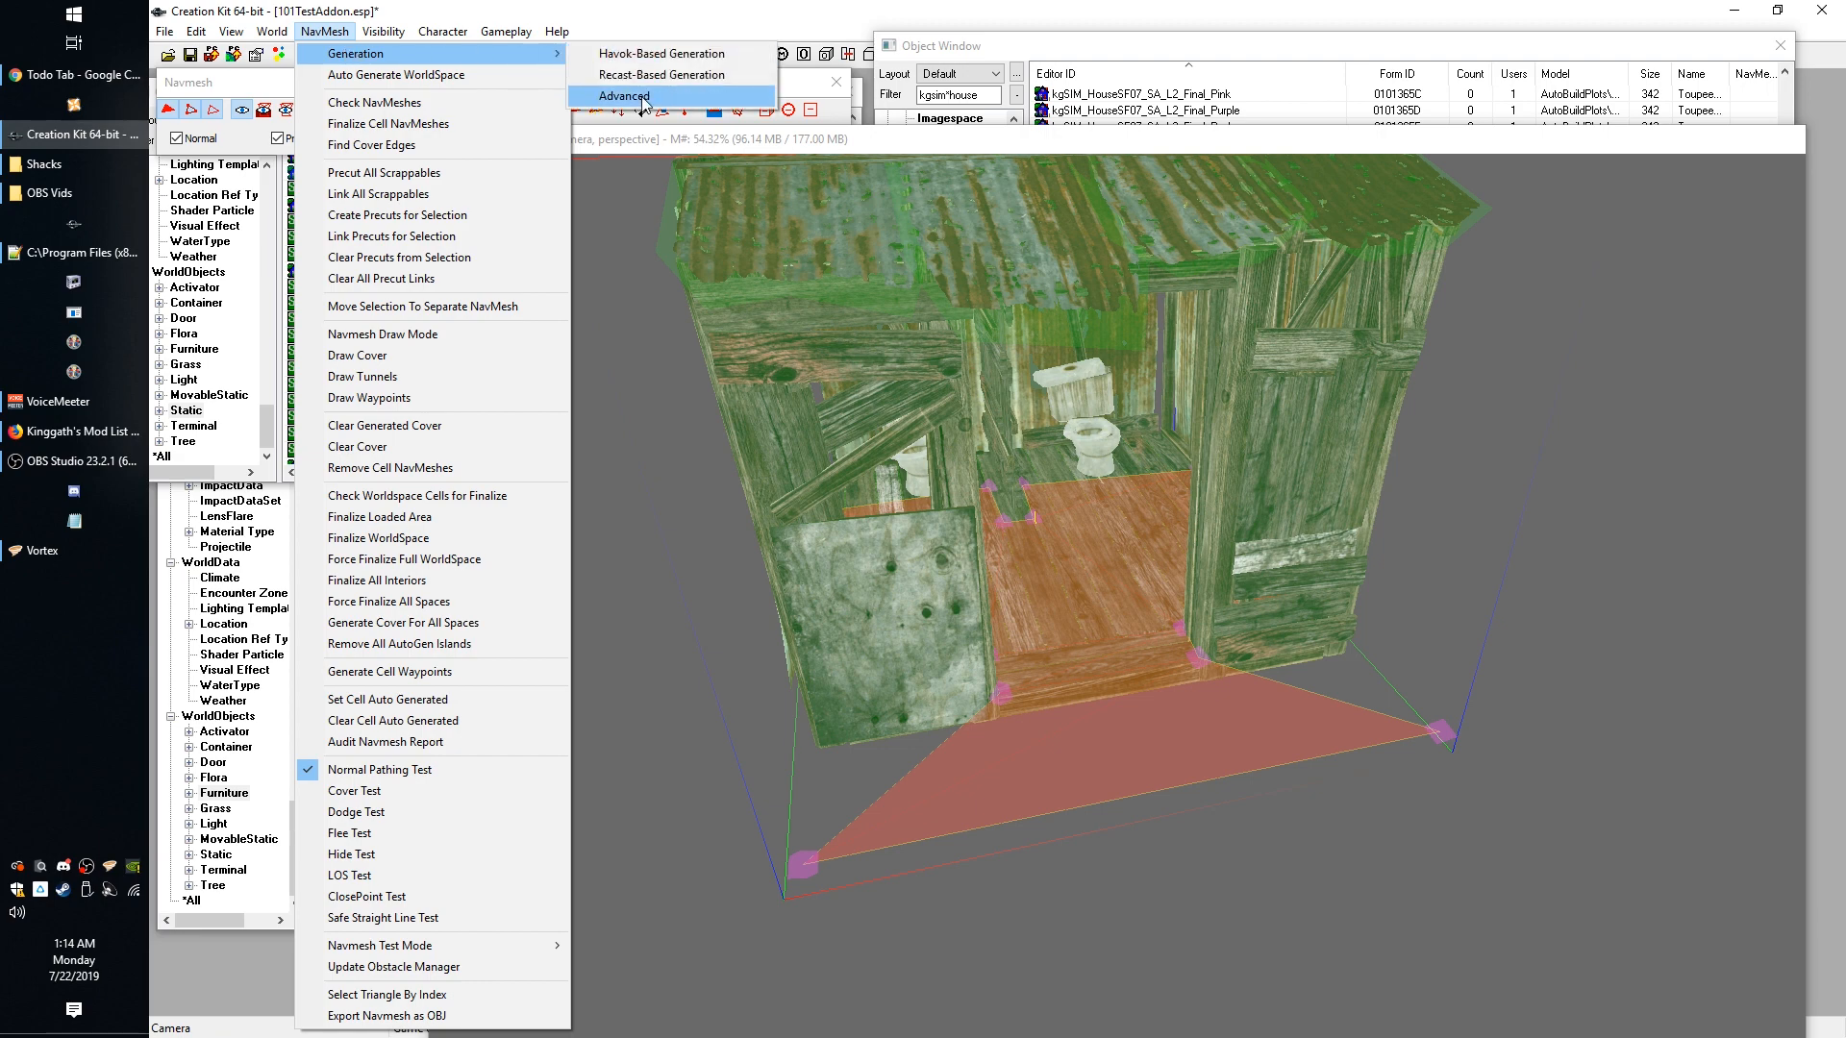
pyautogui.click(642, 102)
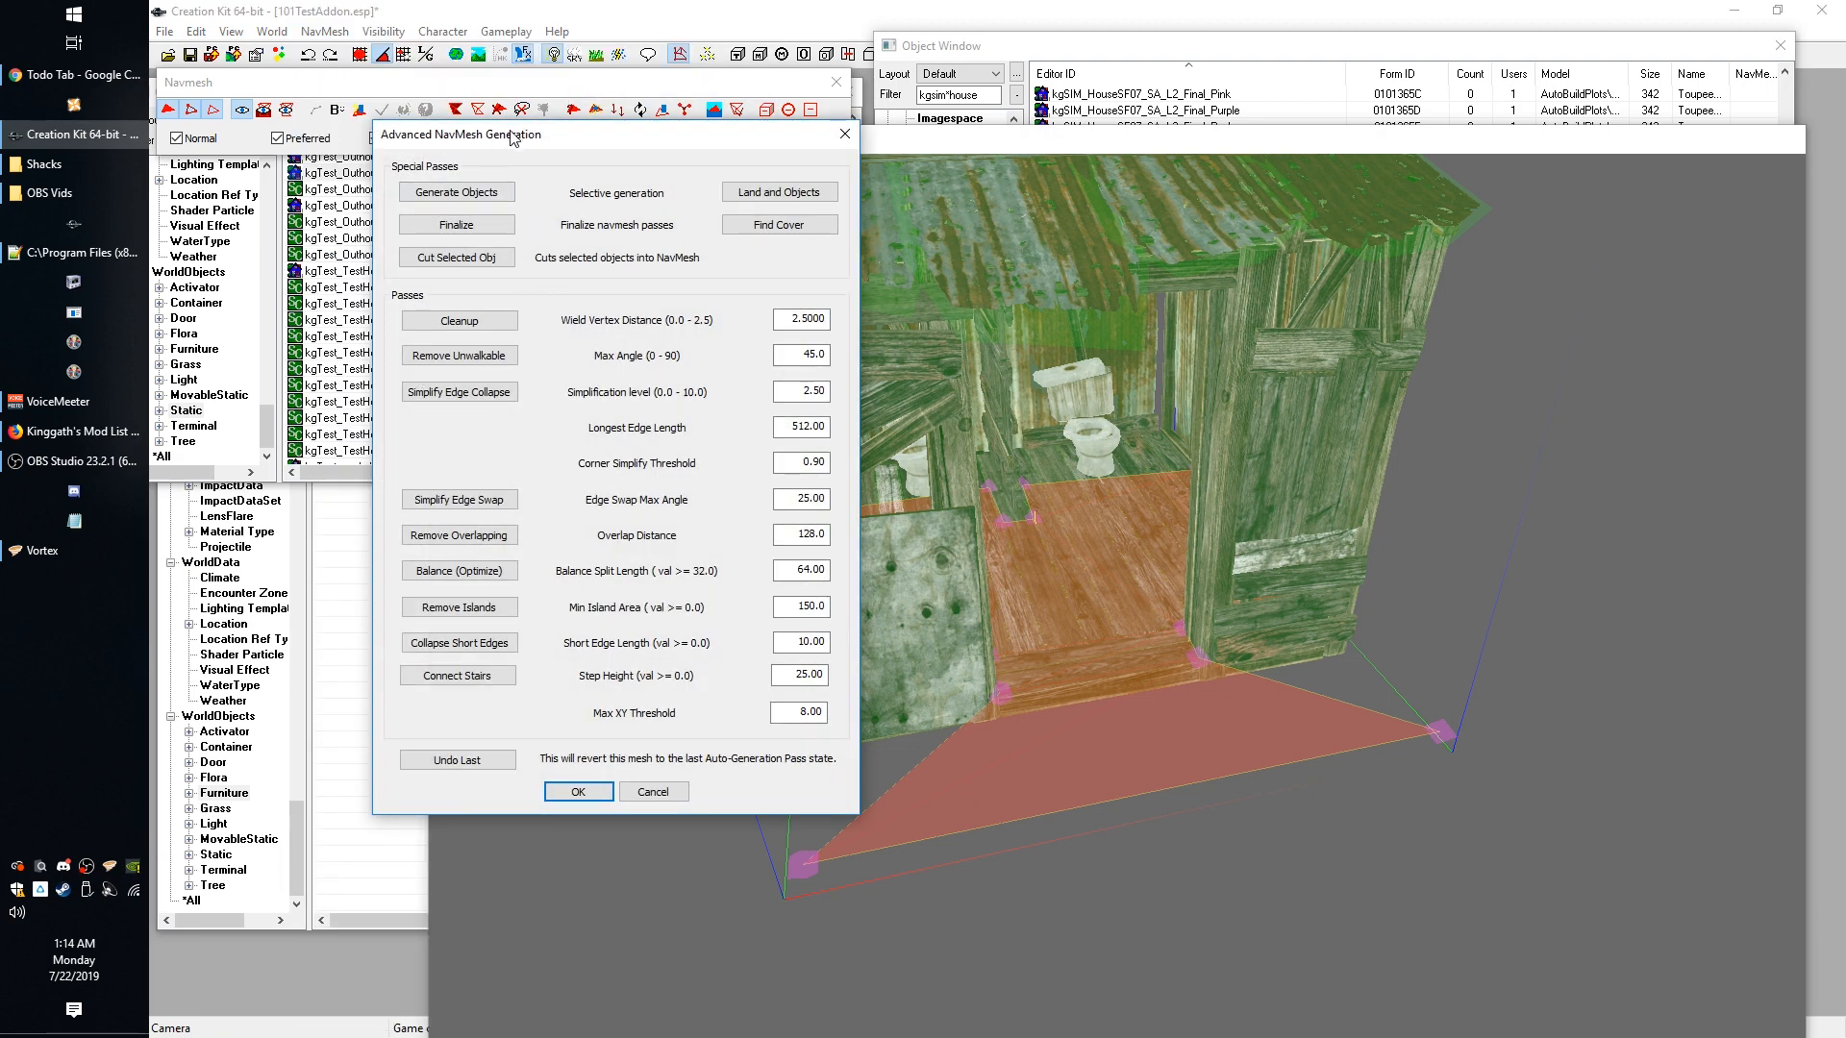
pyautogui.moveTo(512, 138); pyautogui.dragTo(417, 80)
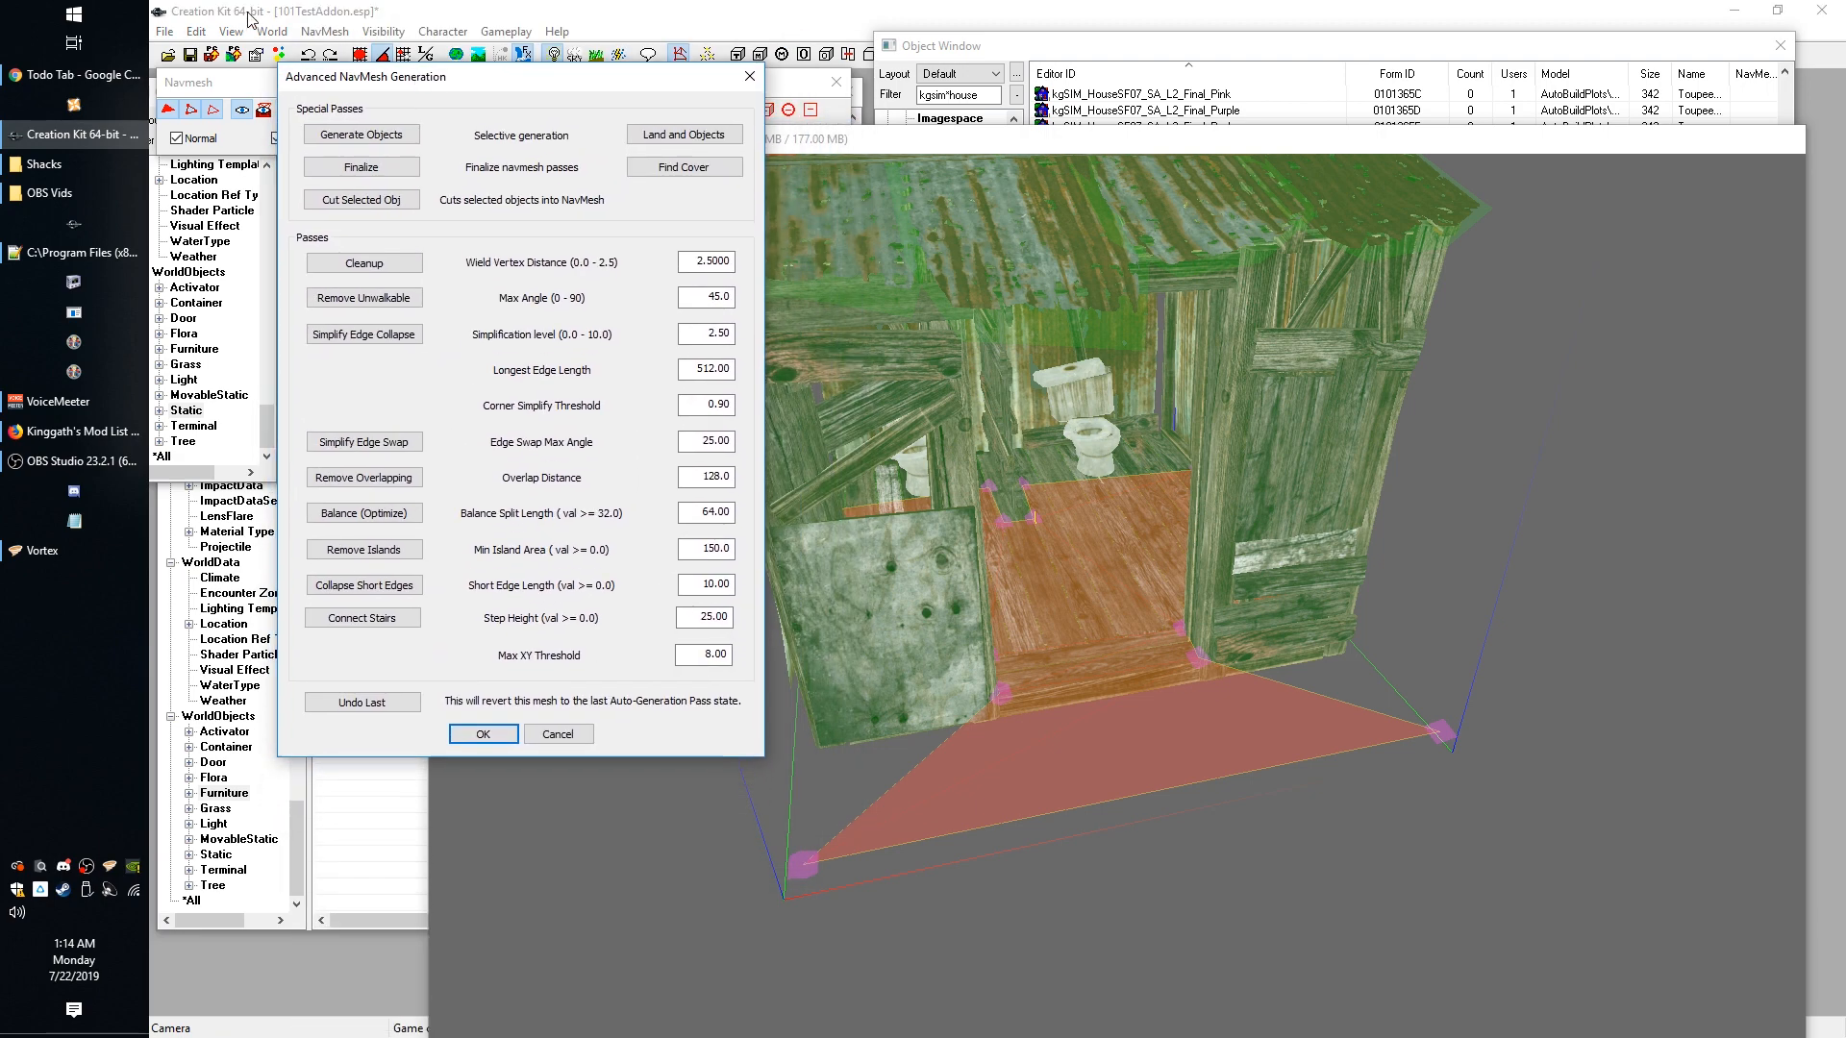
pyautogui.click(354, 176)
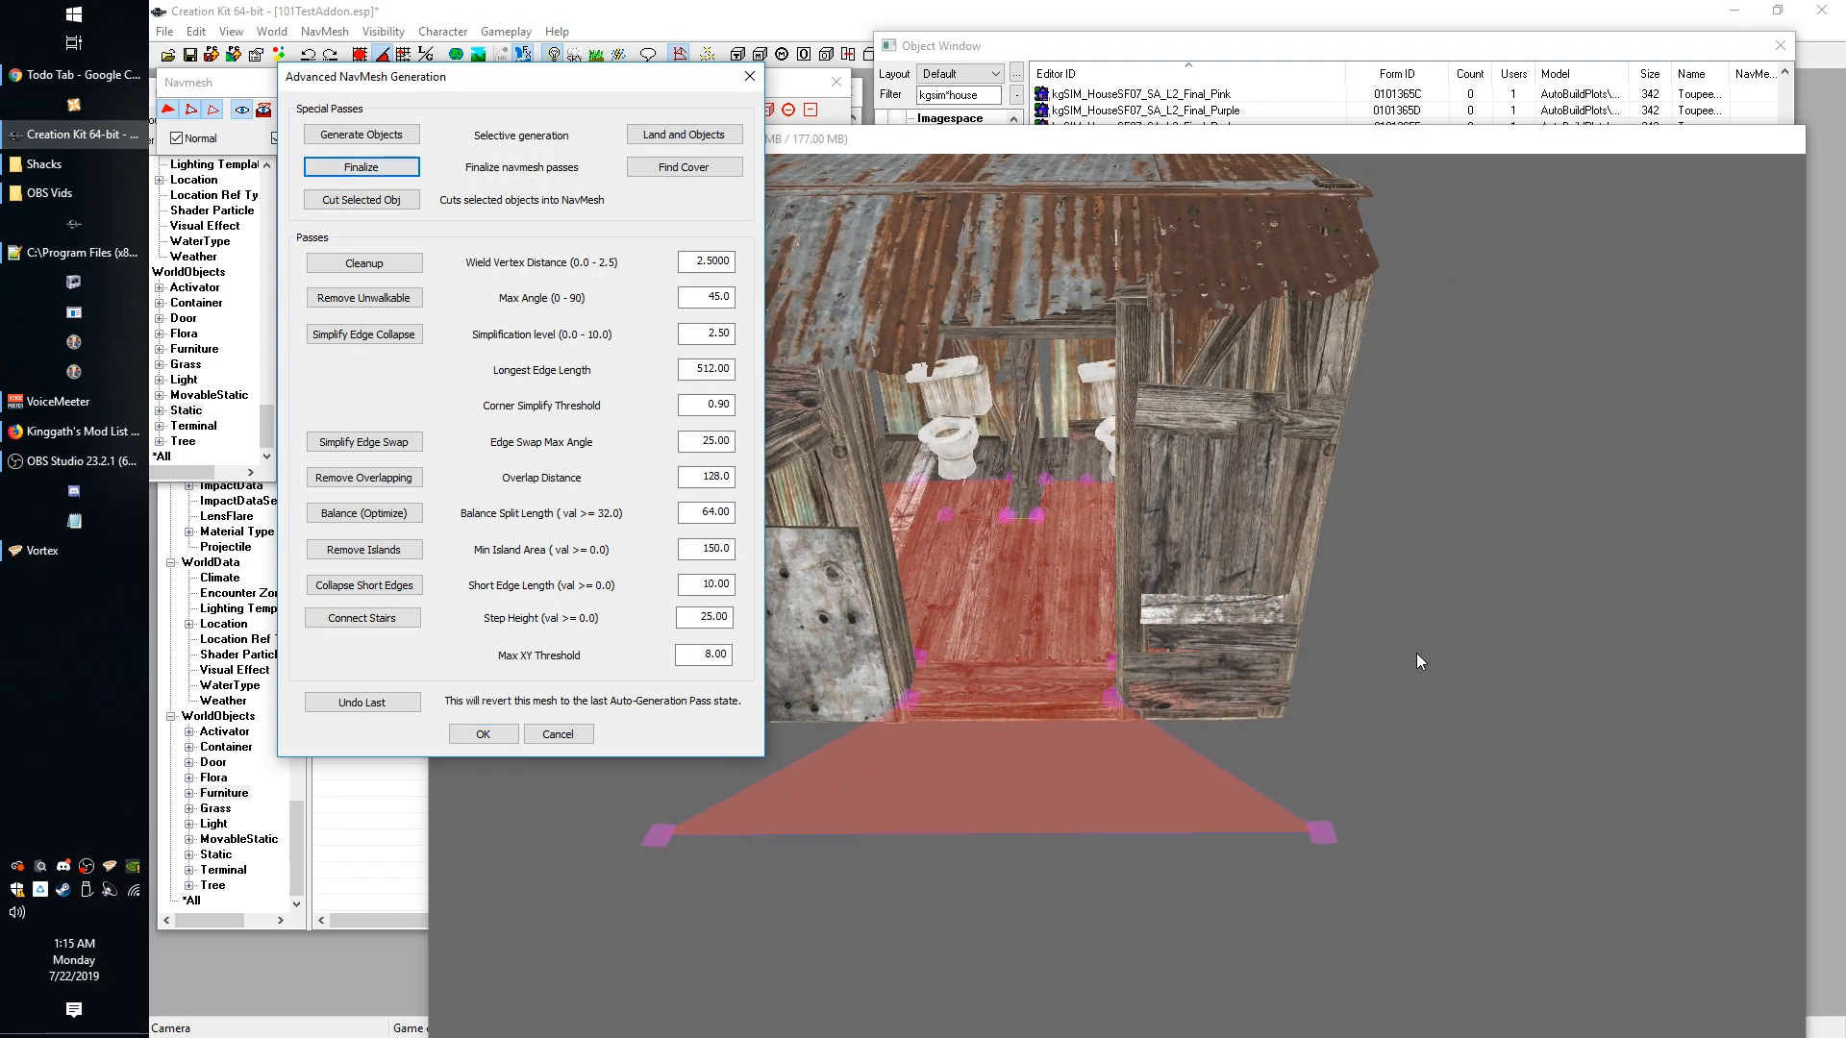
# Inspect the finalized outhouse navmesh around the toilets, the central post, the doorway and the outside entrance area.
pyautogui.moveTo(1422, 652); pyautogui.dragTo(1474, 648, button='middle')
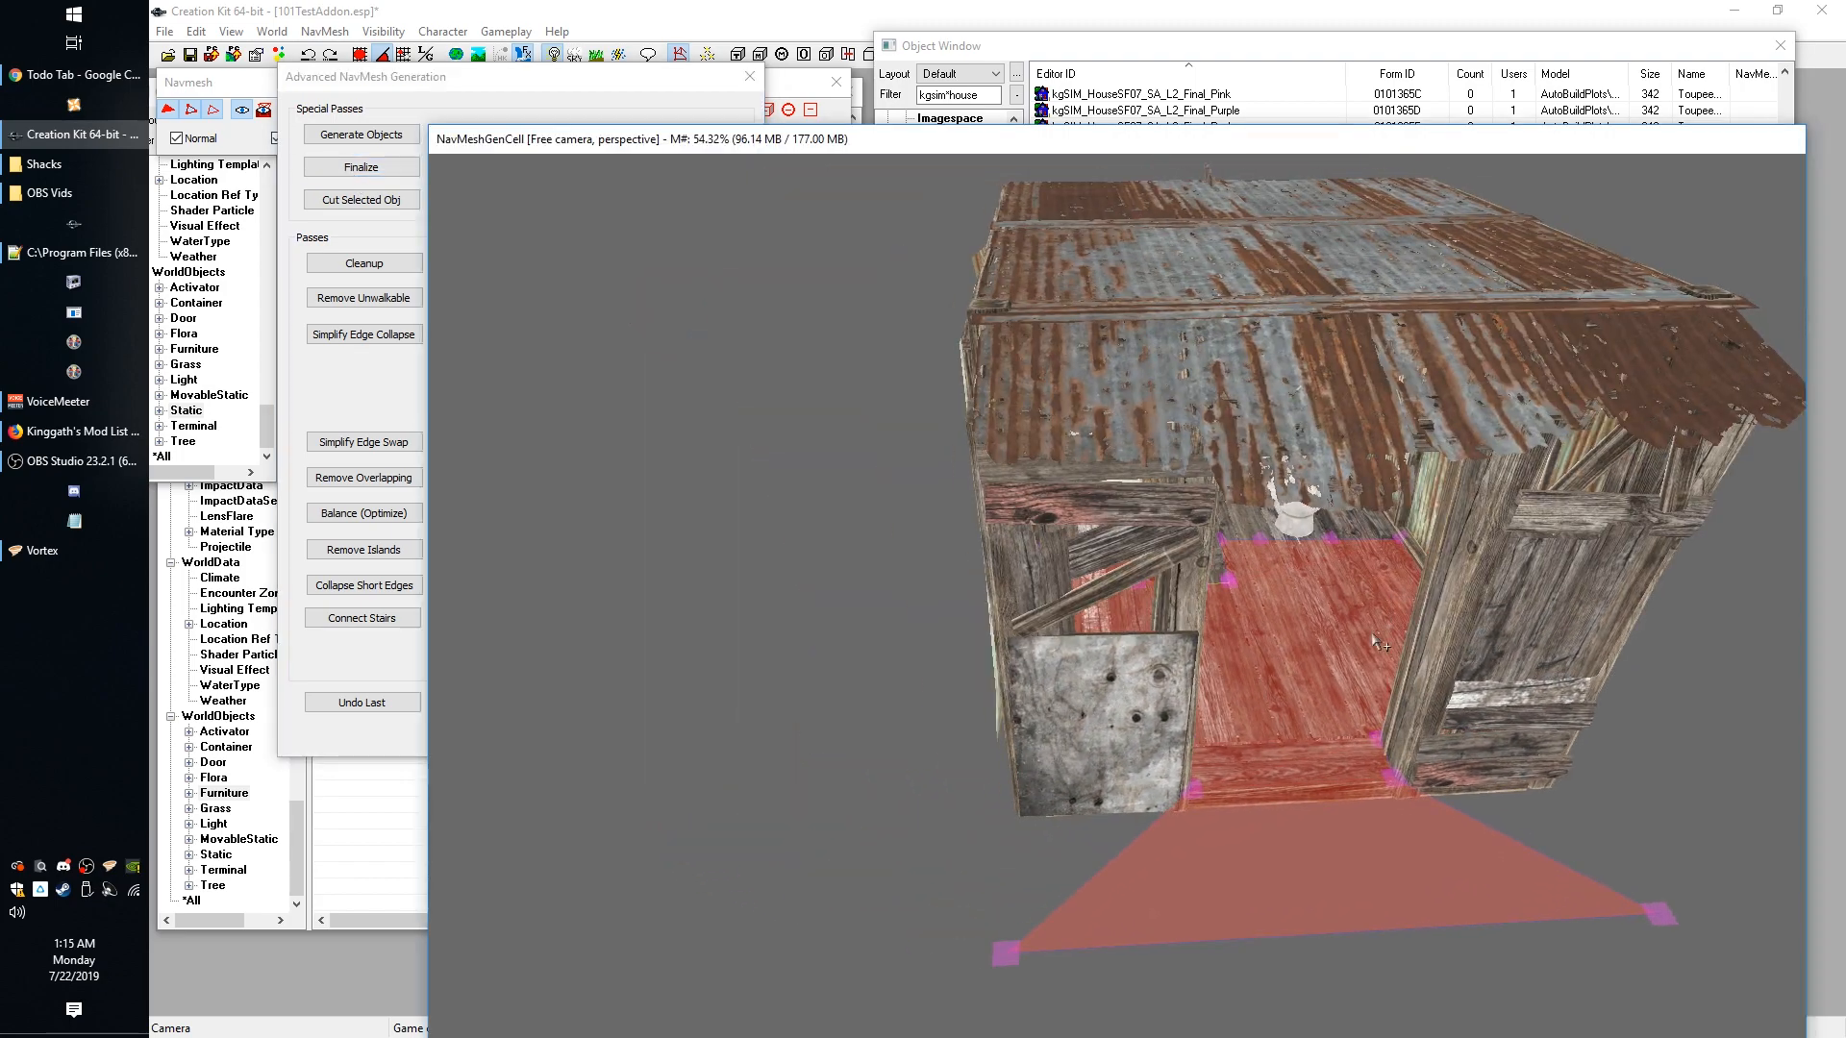
pyautogui.scroll(10, 1381, 644)
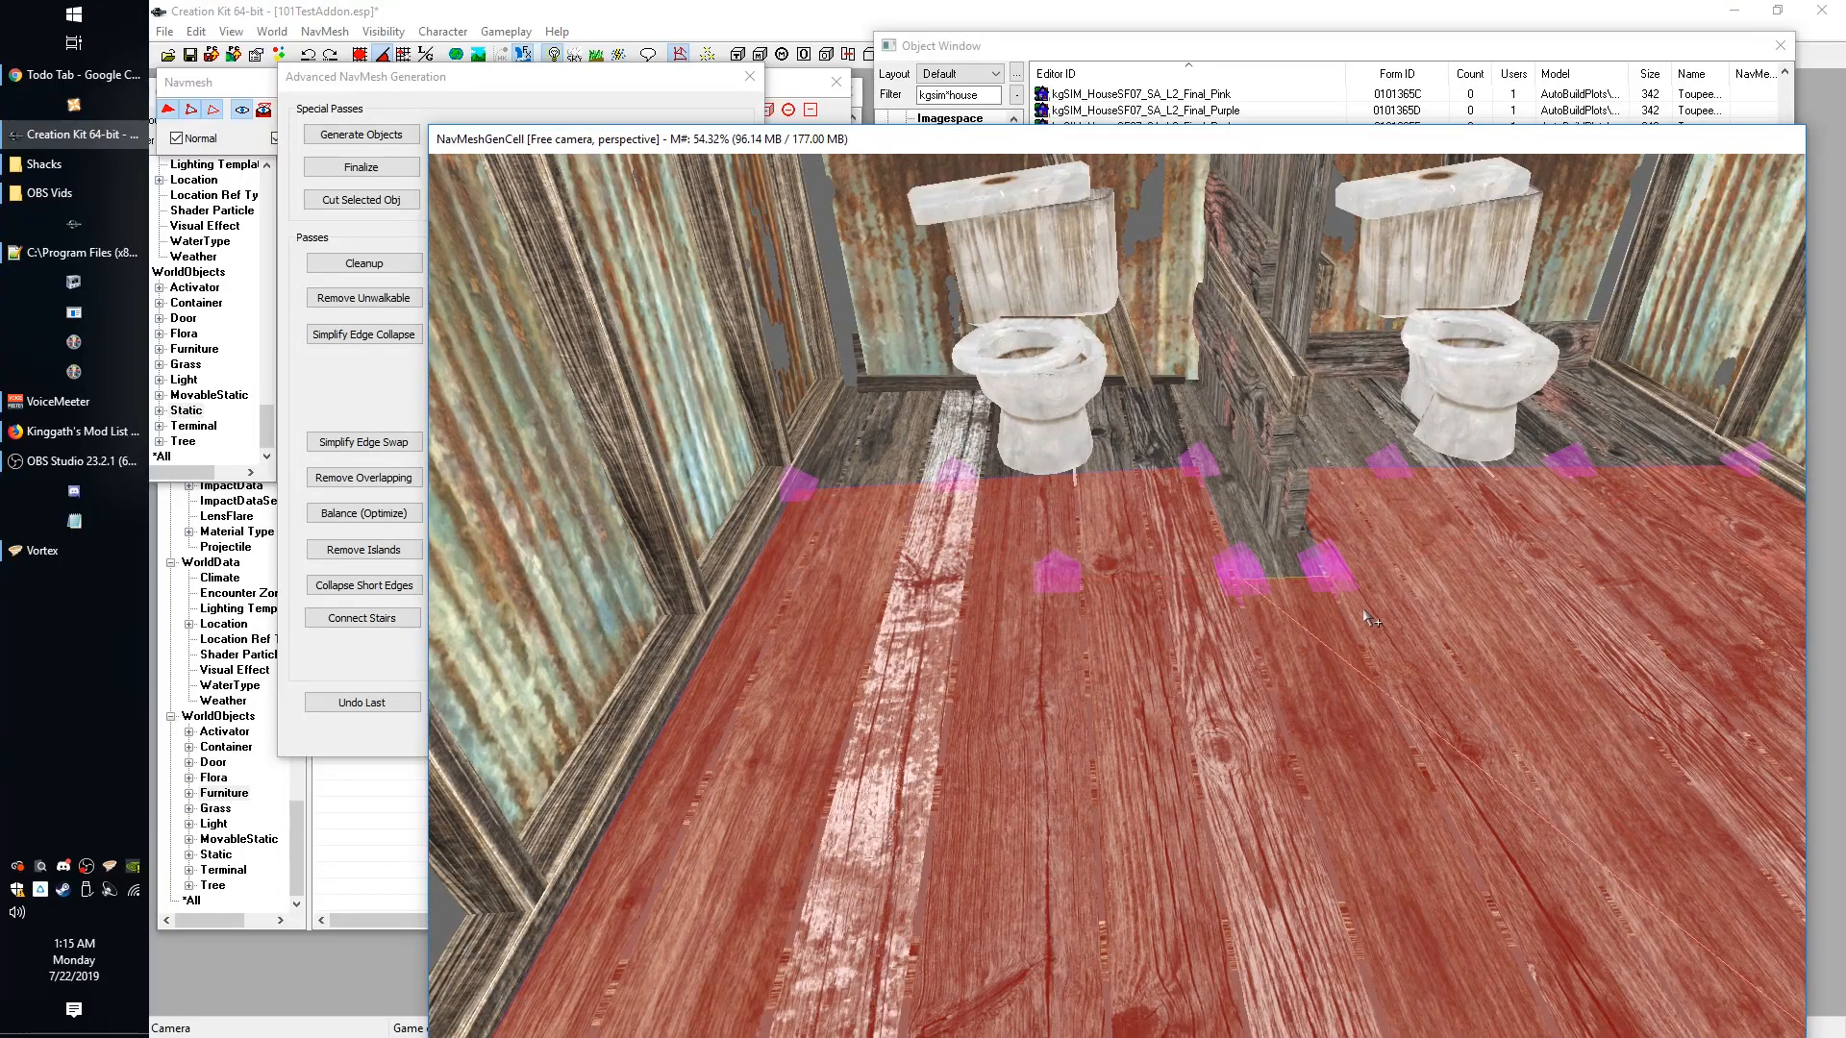
pyautogui.moveTo(1372, 620); pyautogui.dragTo(1245, 684, button='middle')
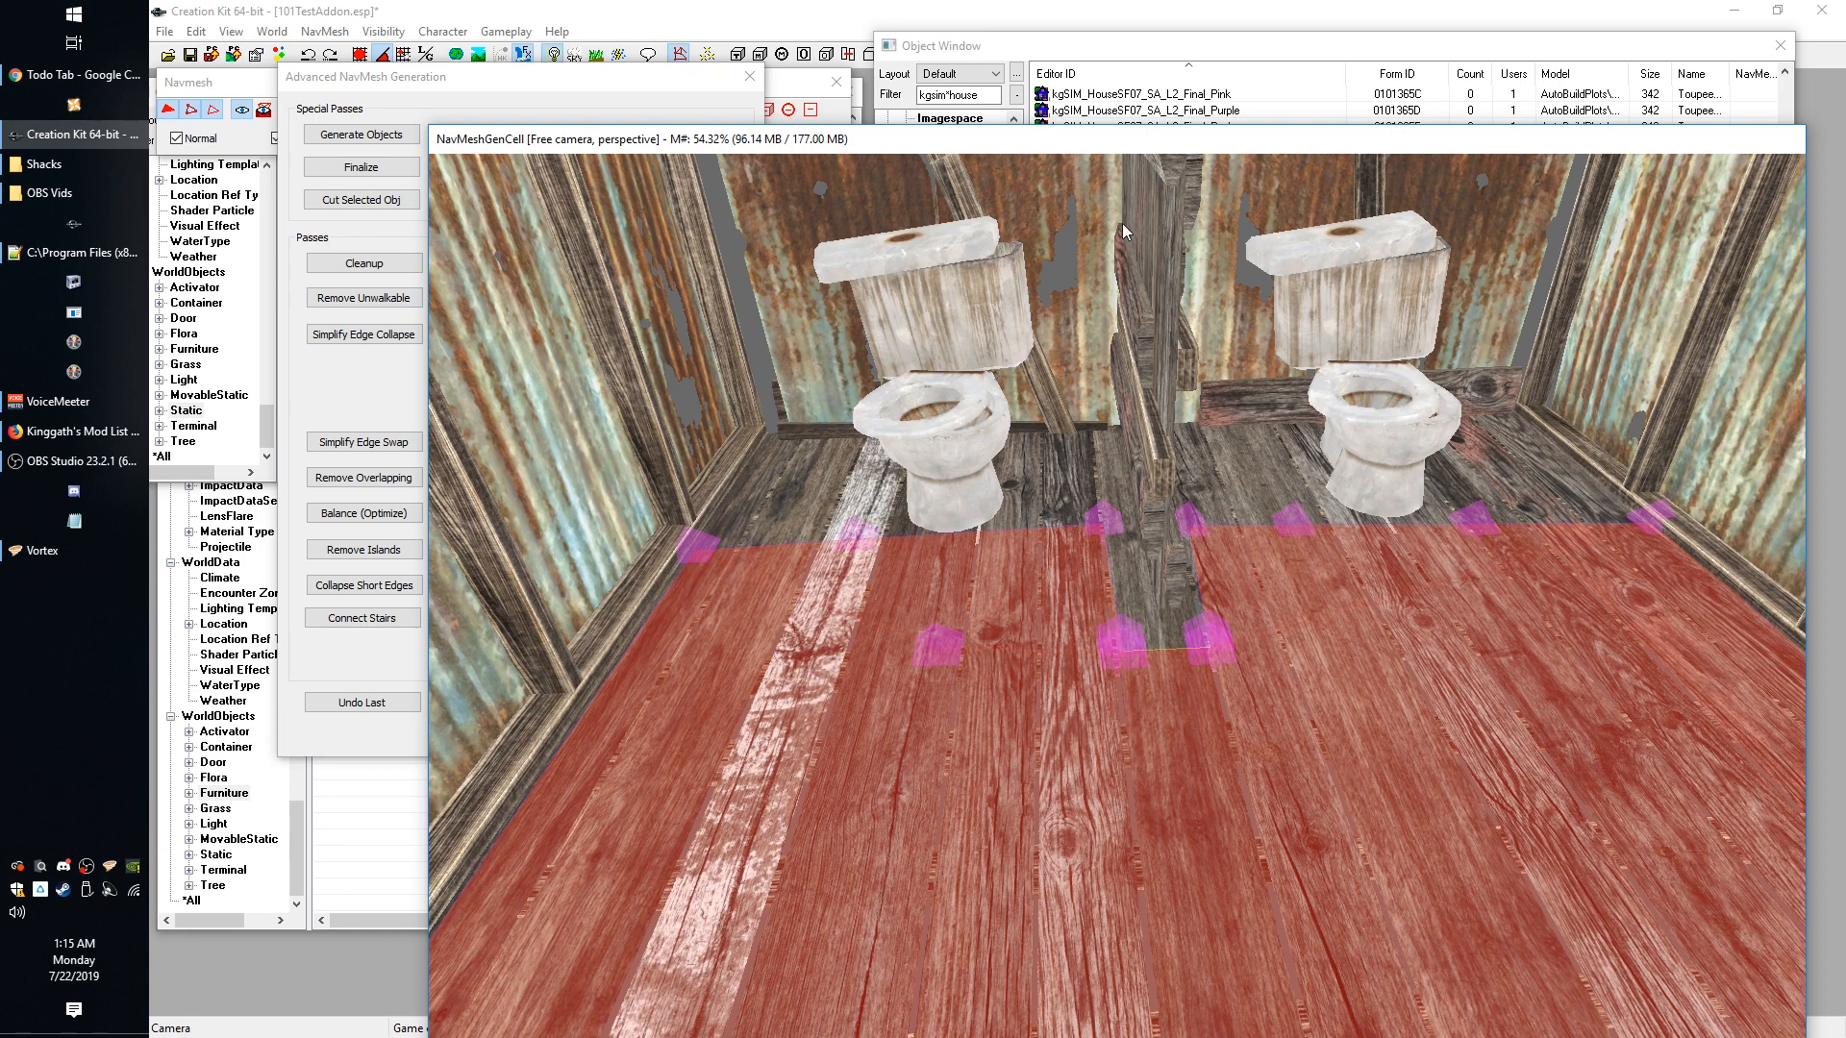
pyautogui.scroll(-1, 1147, 418)
pyautogui.scroll(-2, 1154, 623)
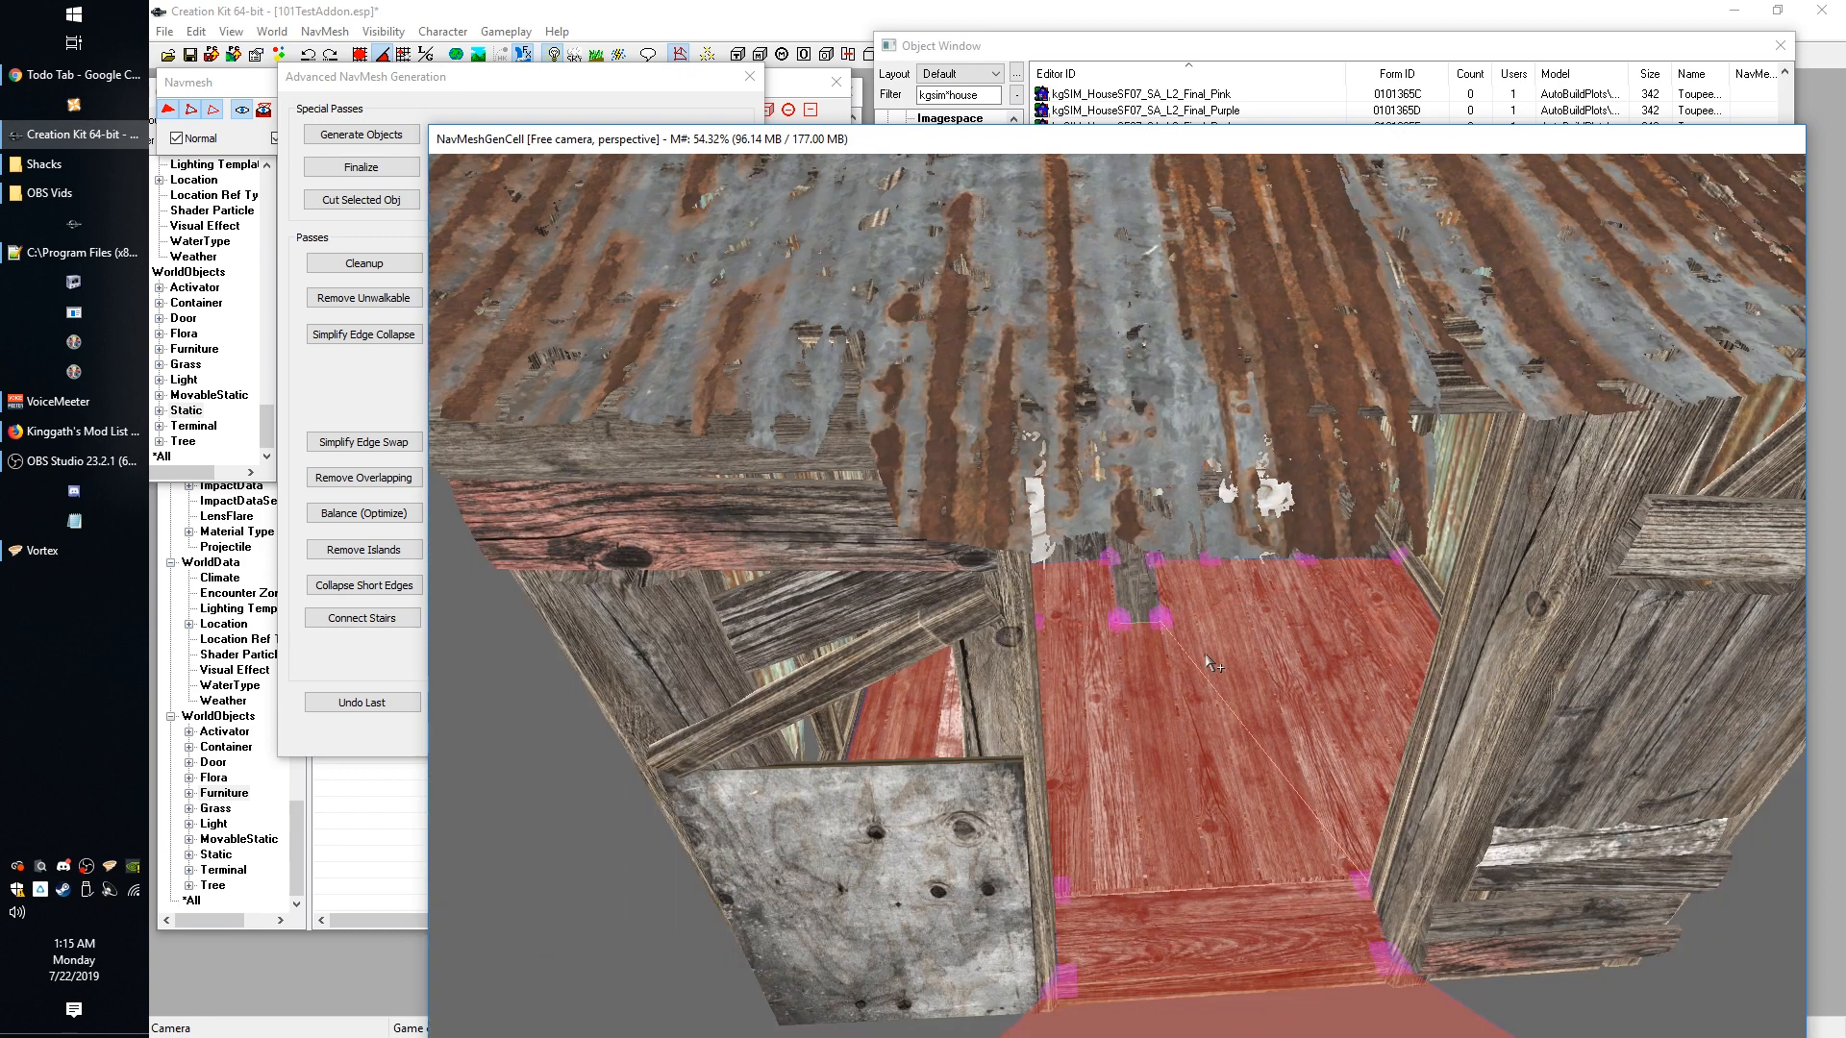
pyautogui.scroll(1, 1152, 629)
pyautogui.scroll(-2, 1162, 648)
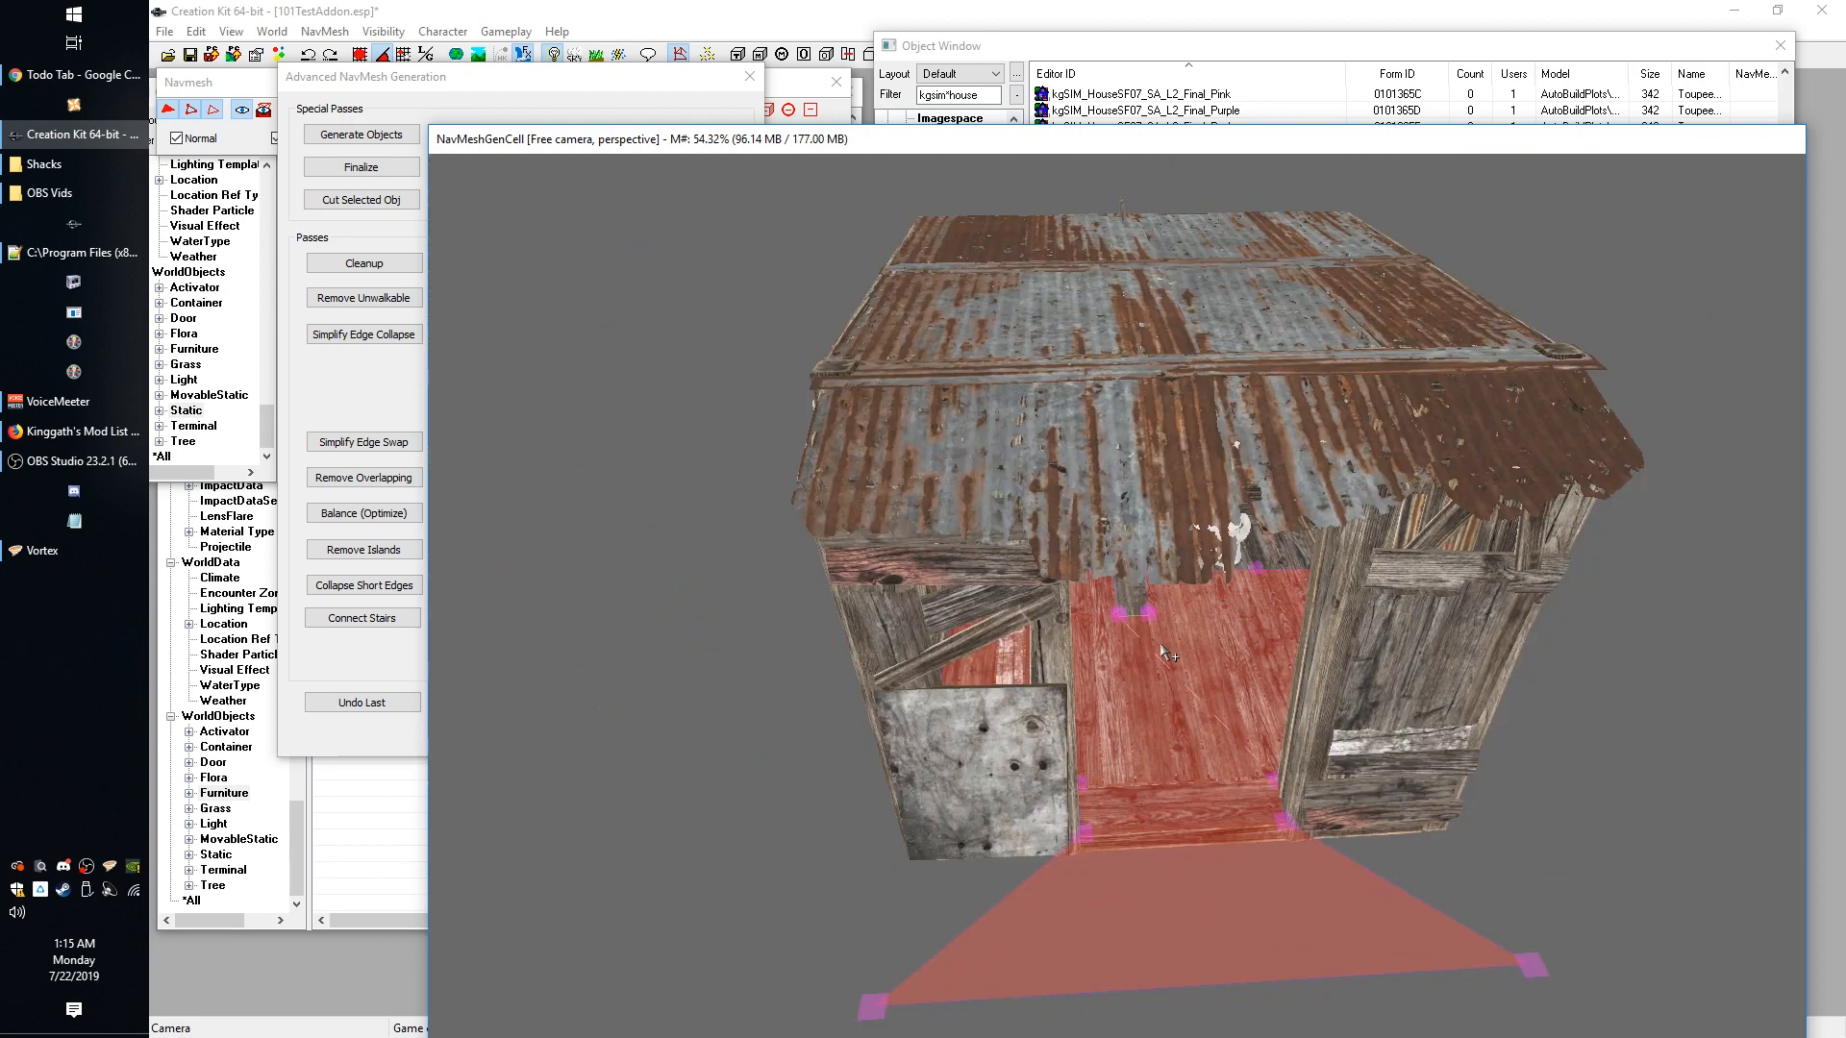
pyautogui.scroll(-1, 1223, 759)
pyautogui.moveTo(1233, 768); pyautogui.dragTo(1198, 742, button='middle')
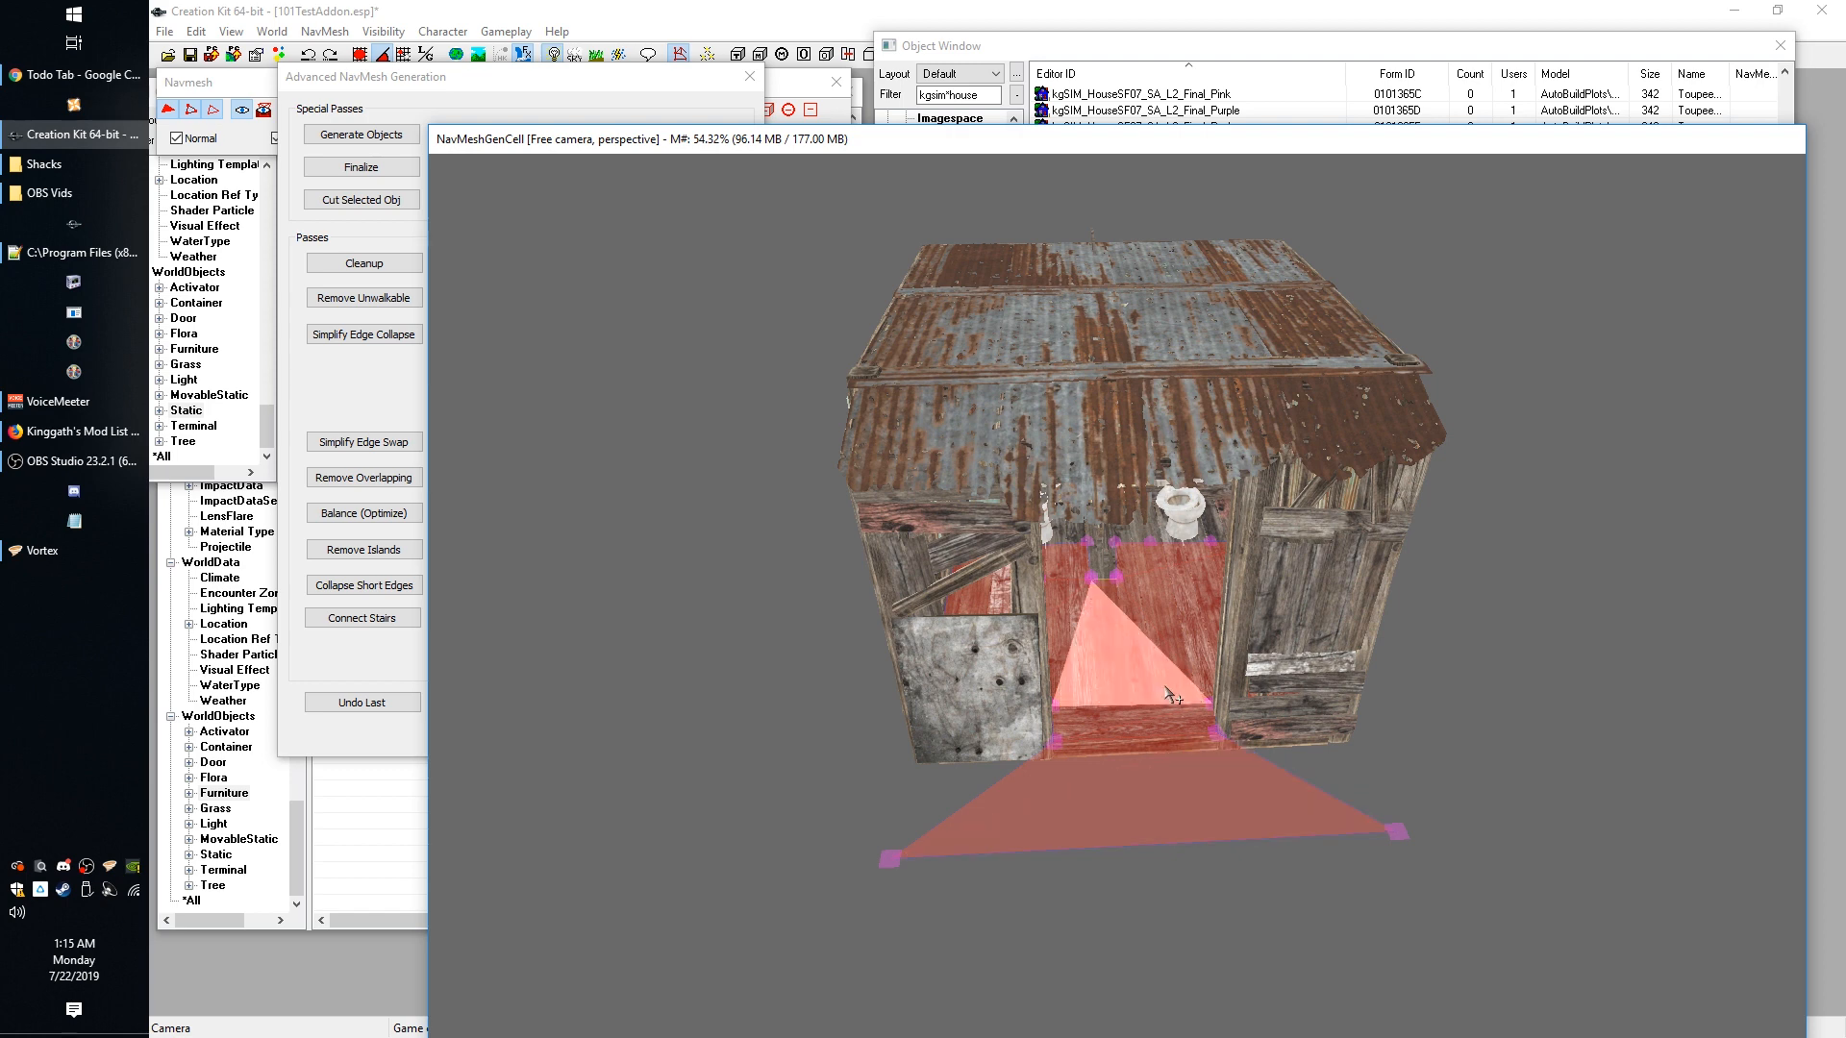
pyautogui.keyDown('shift'); pyautogui.moveTo(1162, 685); pyautogui.dragTo(1298, 755, button='middle'); pyautogui.keyUp('shift')
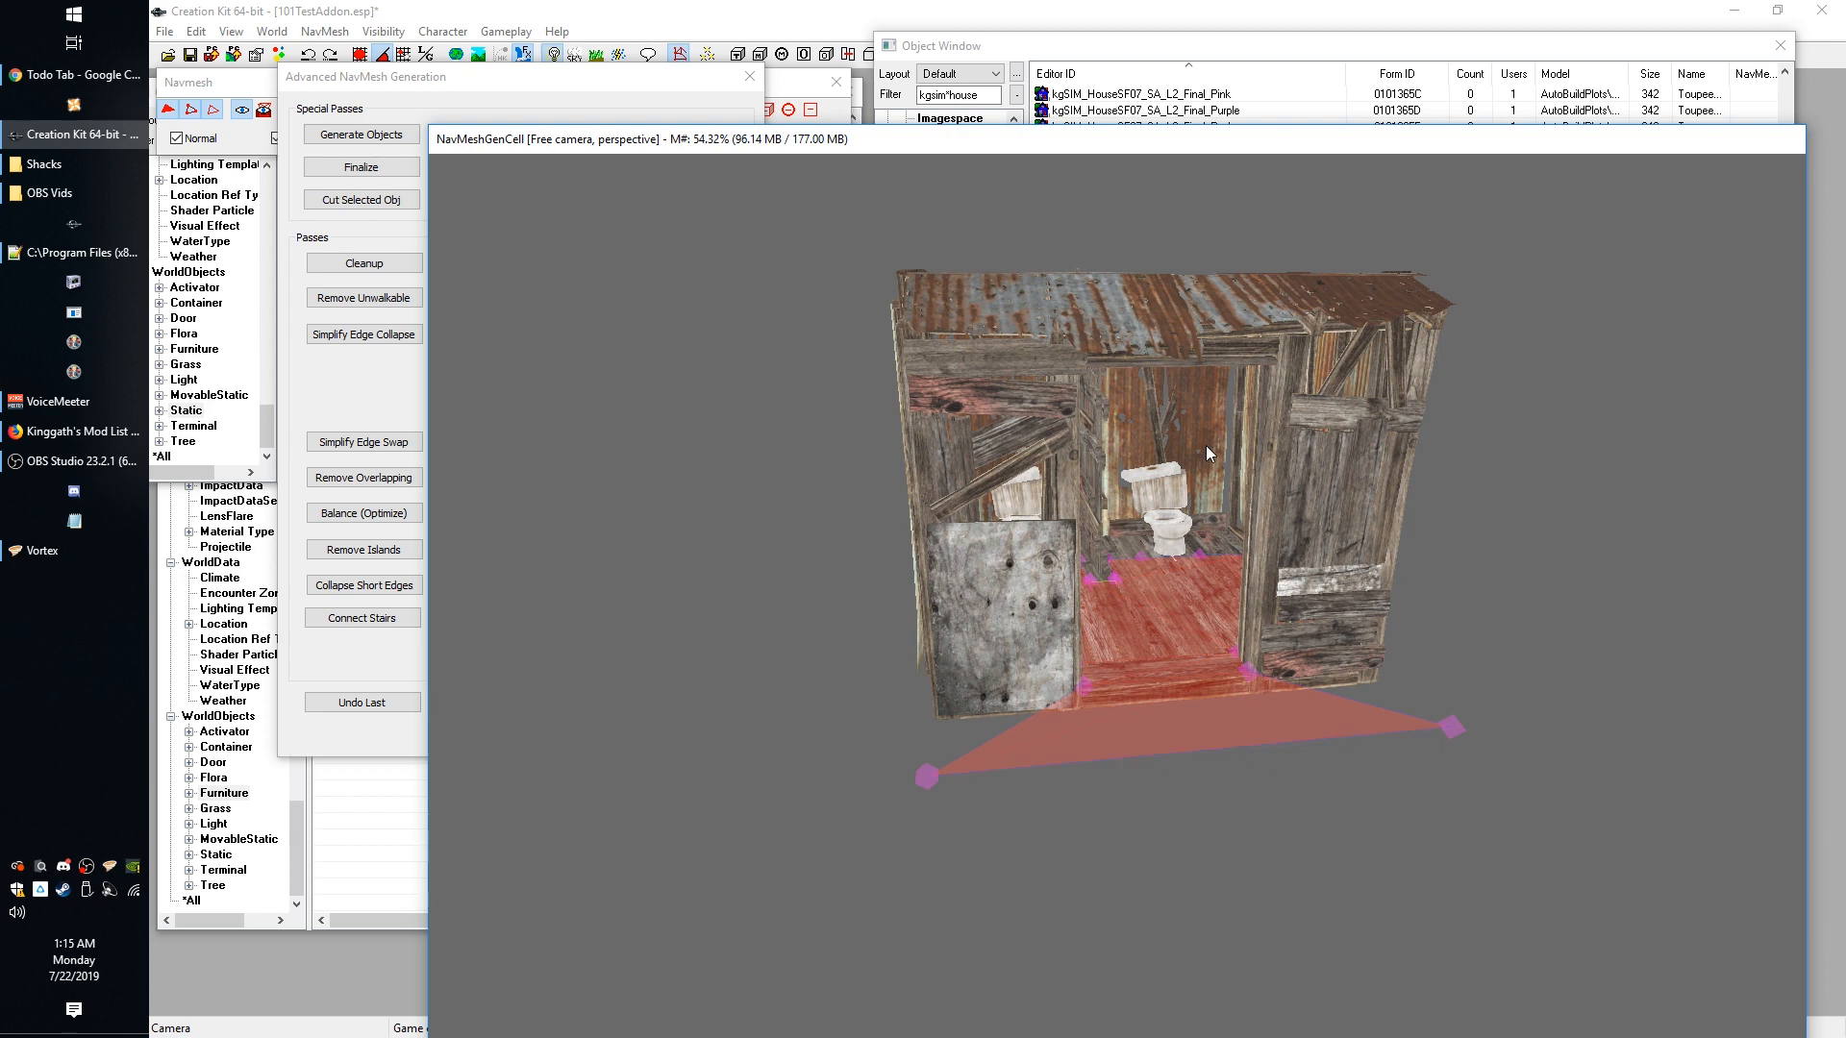
pyautogui.keyDown('shift'); pyautogui.moveTo(1483, 723); pyautogui.dragTo(1490, 742, button='middle'); pyautogui.keyUp('shift')
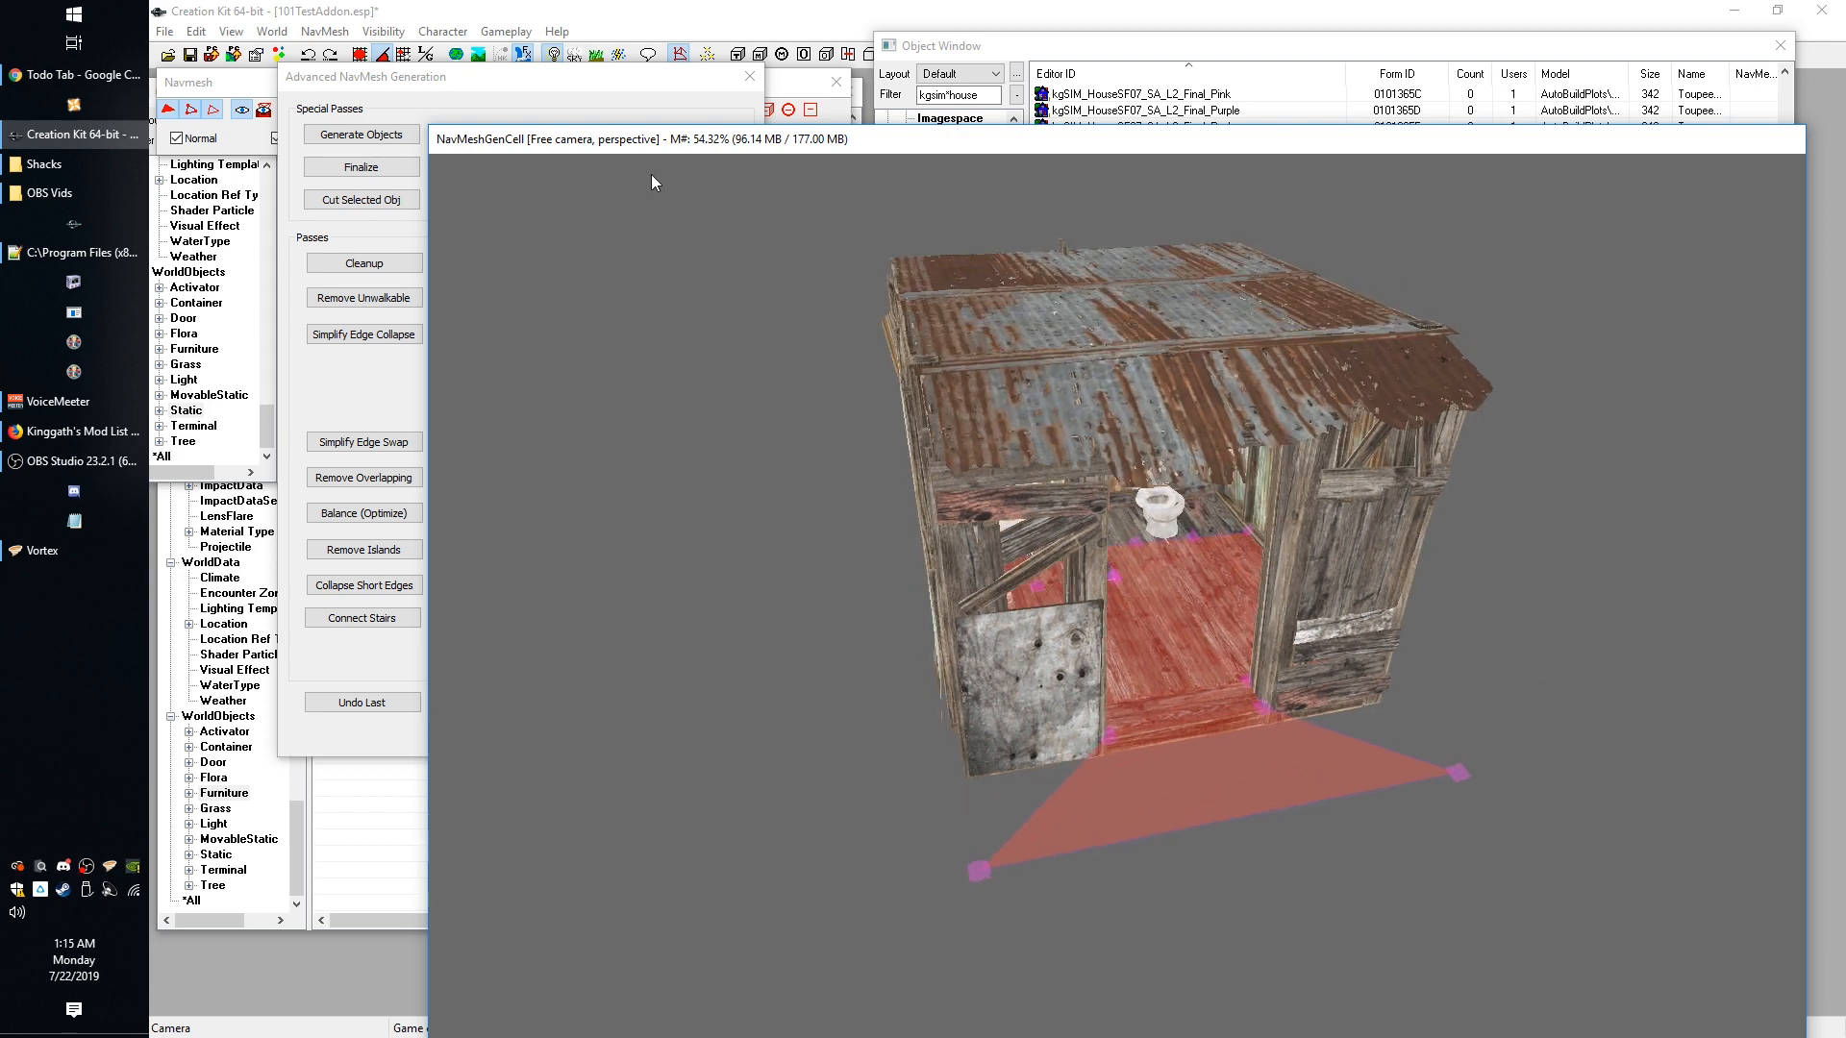
# Accept the advanced generation settings and leave the outhouse's object navmesh editing.
pyautogui.click(736, 77)
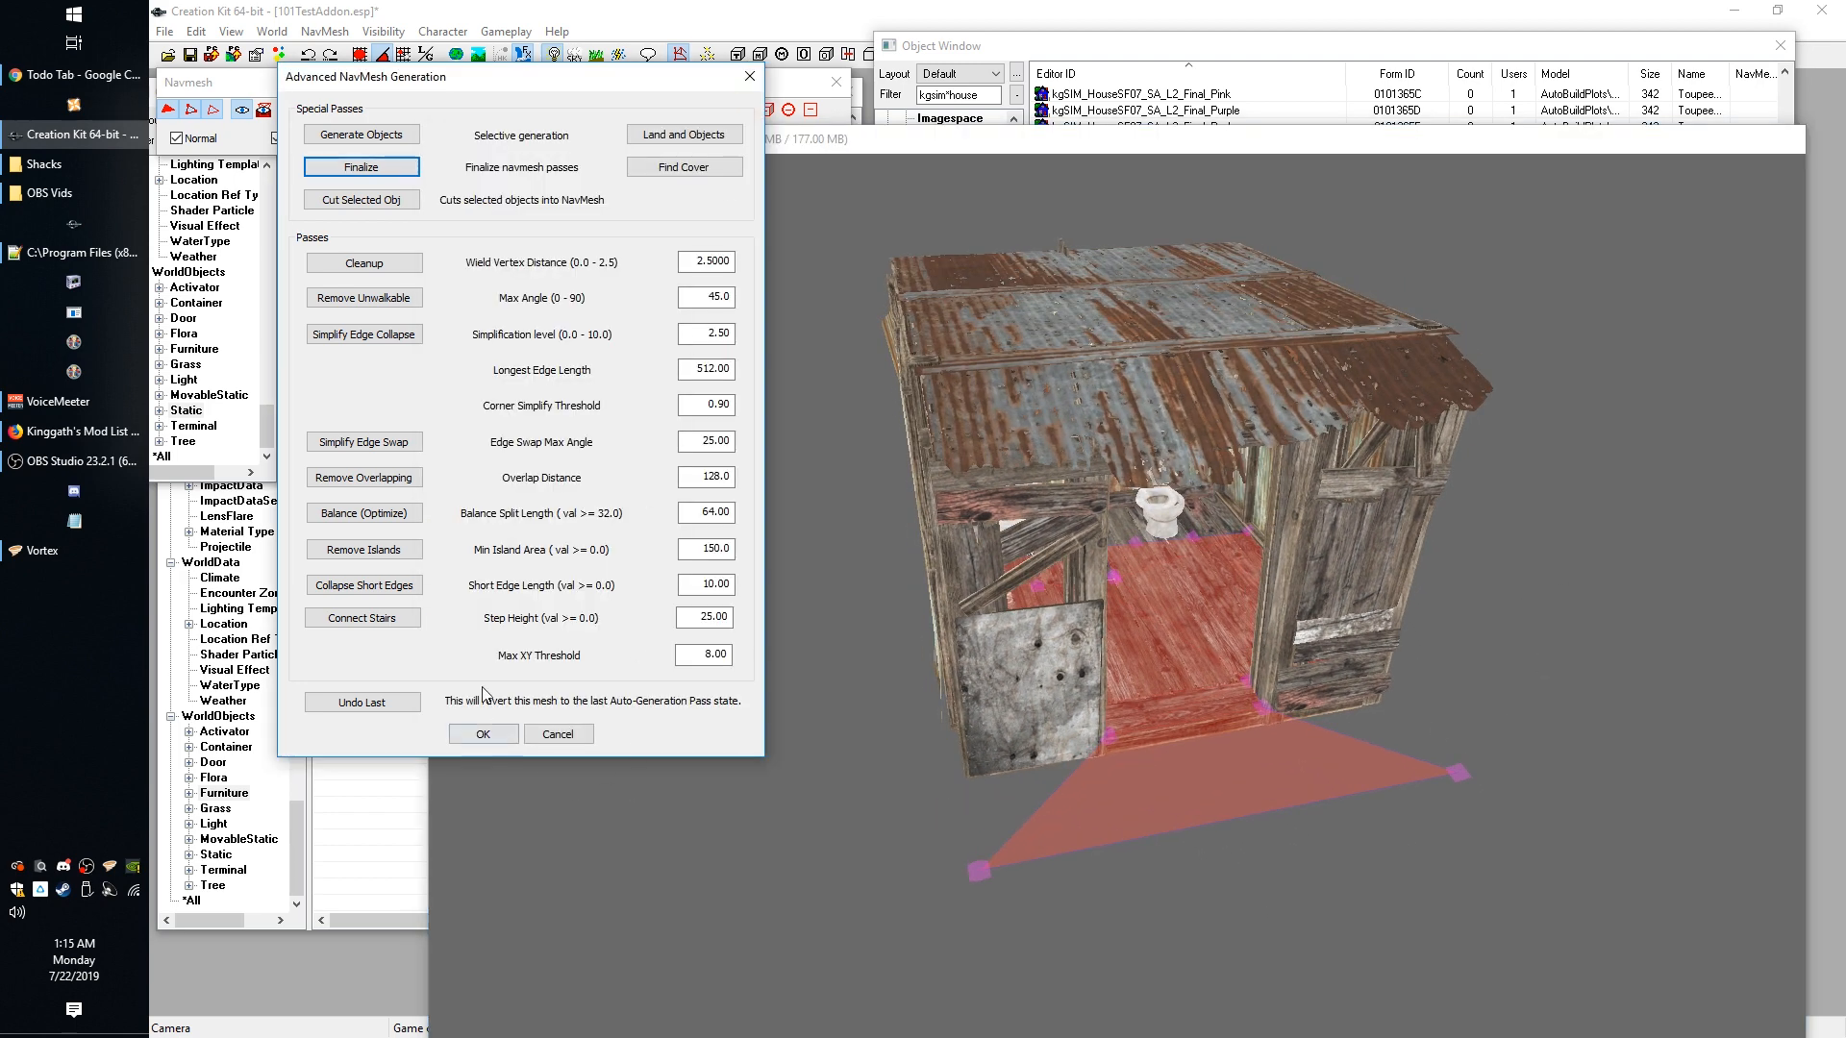
pyautogui.click(469, 738)
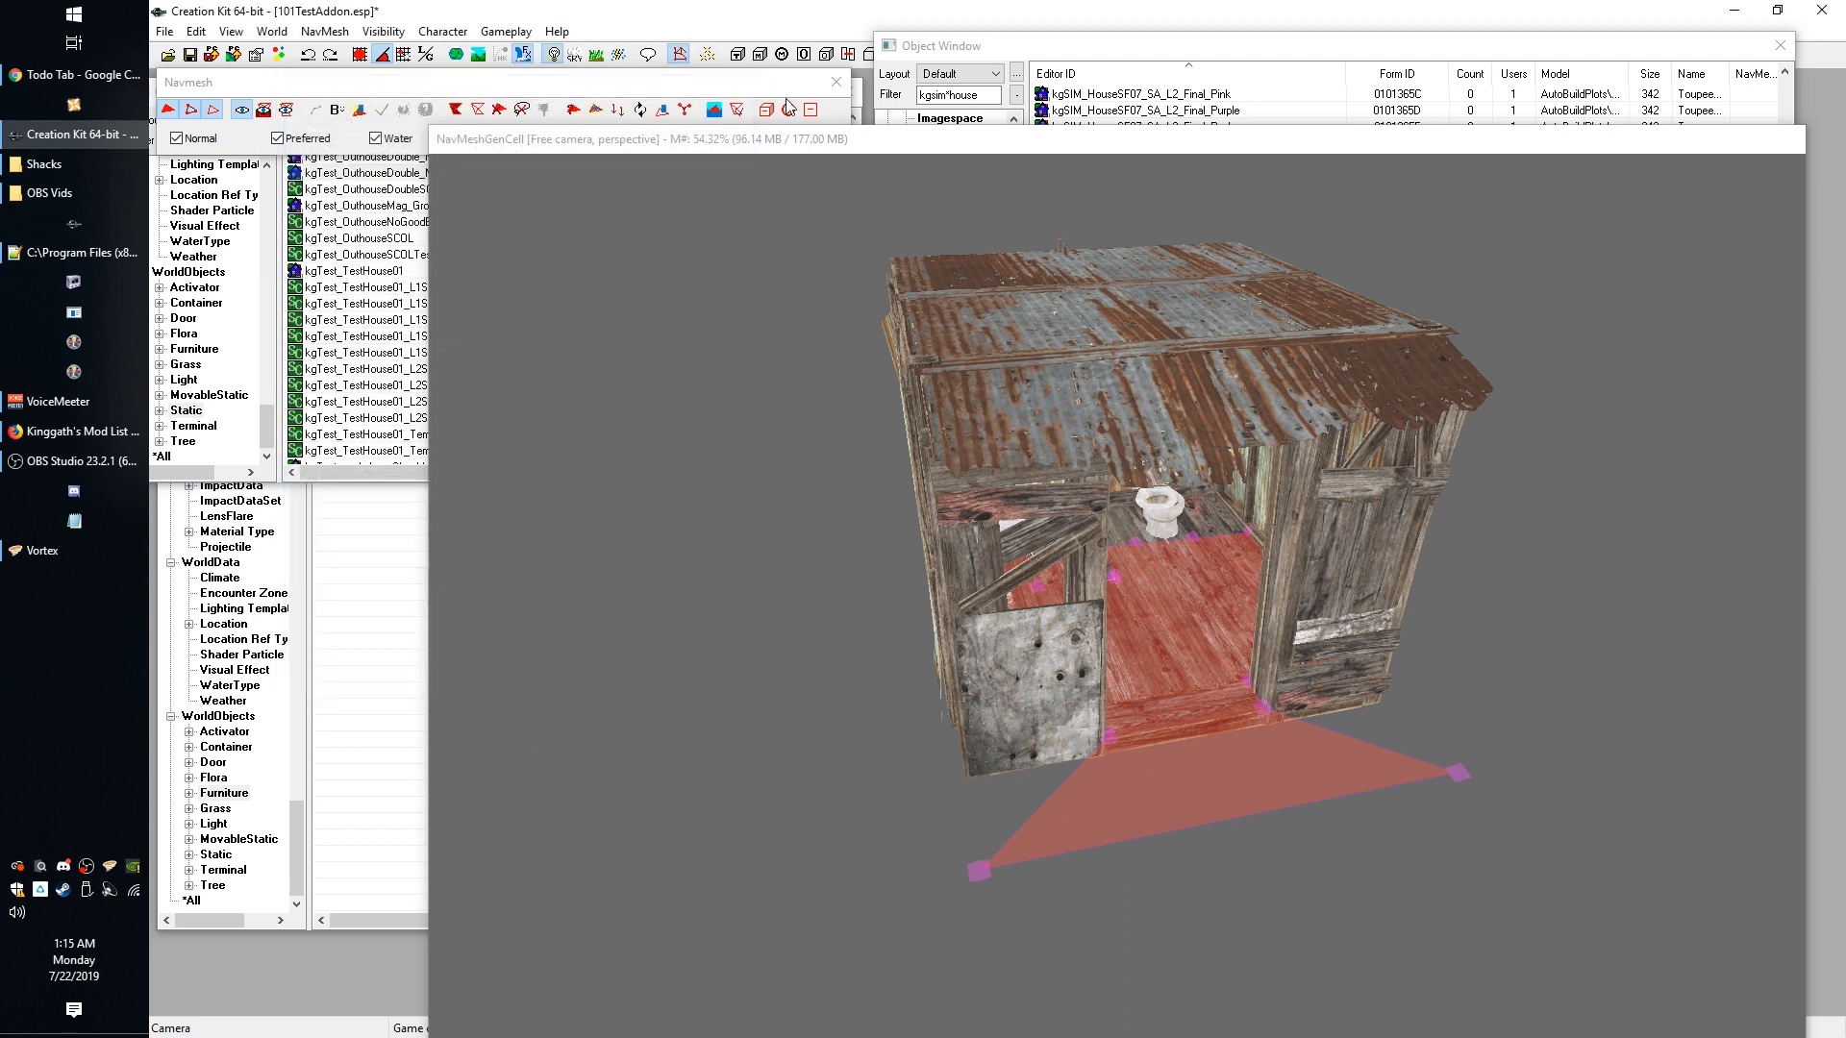
pyautogui.click(836, 83)
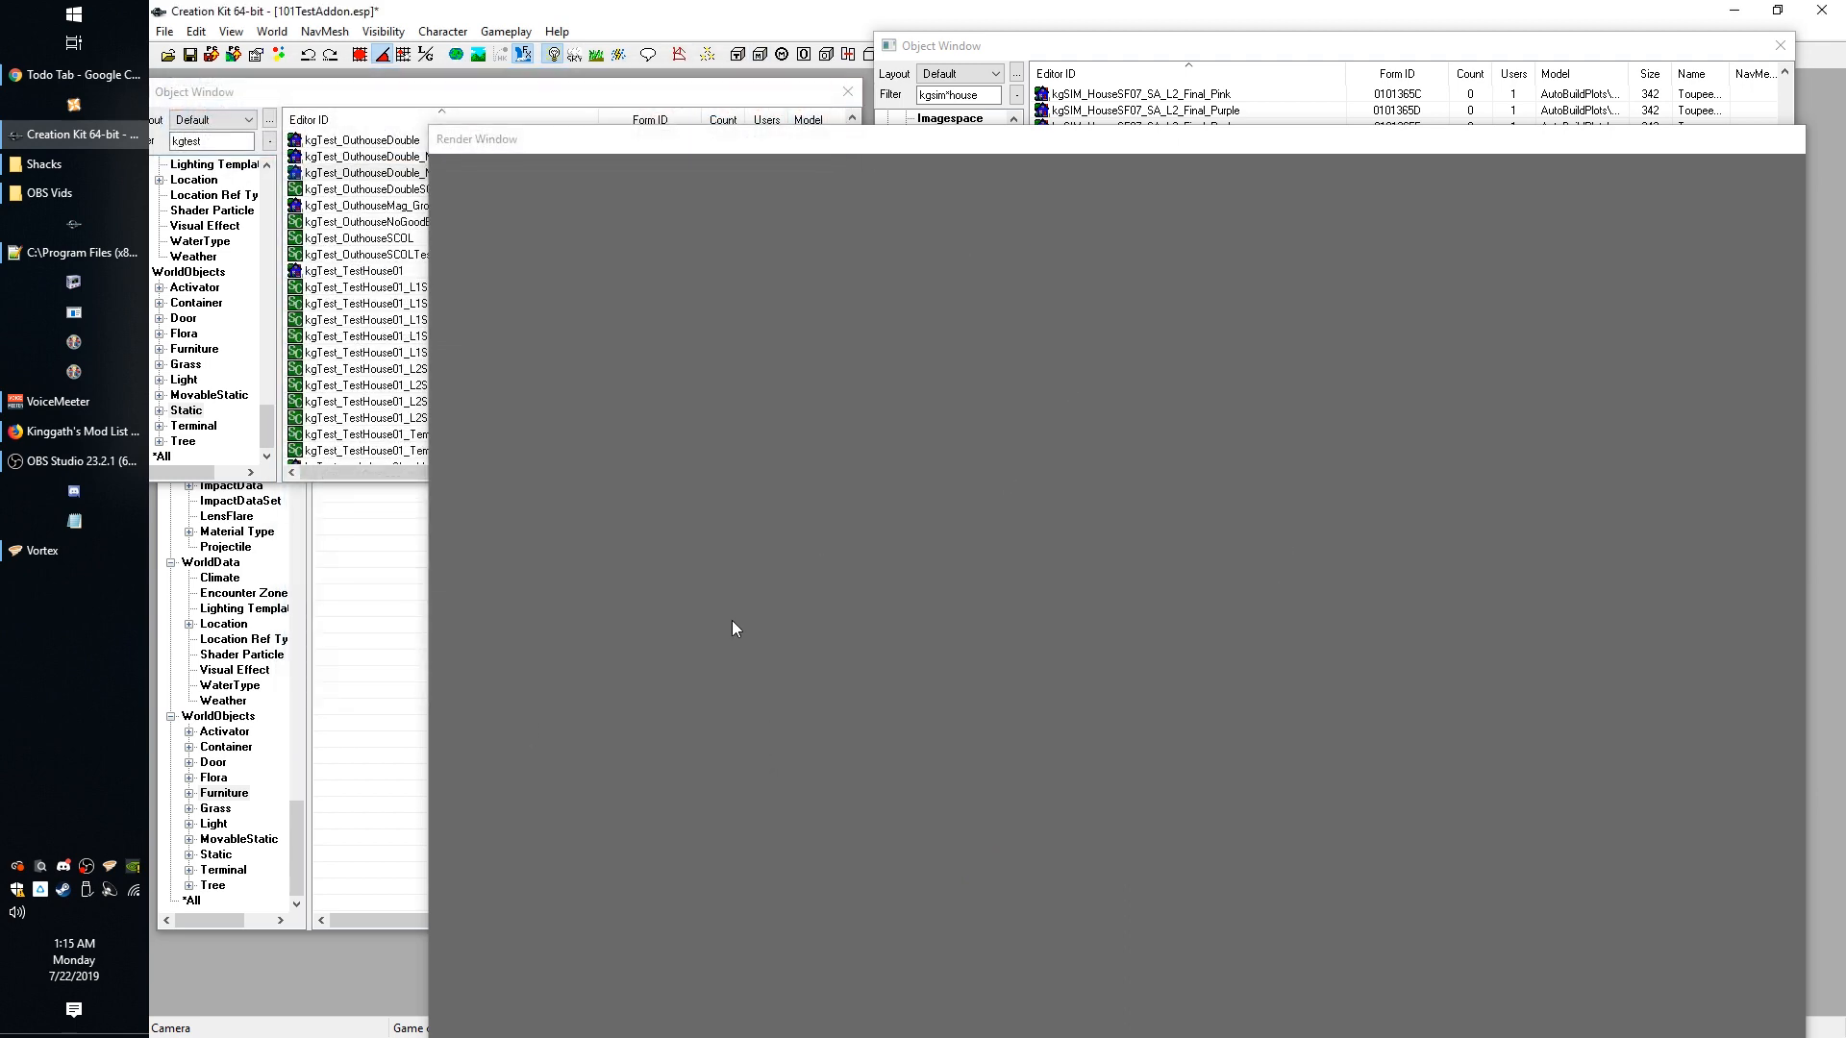
# Open kgSIM_HouseSF07_SA_L3_Final_NavmeshDemo for object navmesh editing.
pyautogui.click(1040, 47)
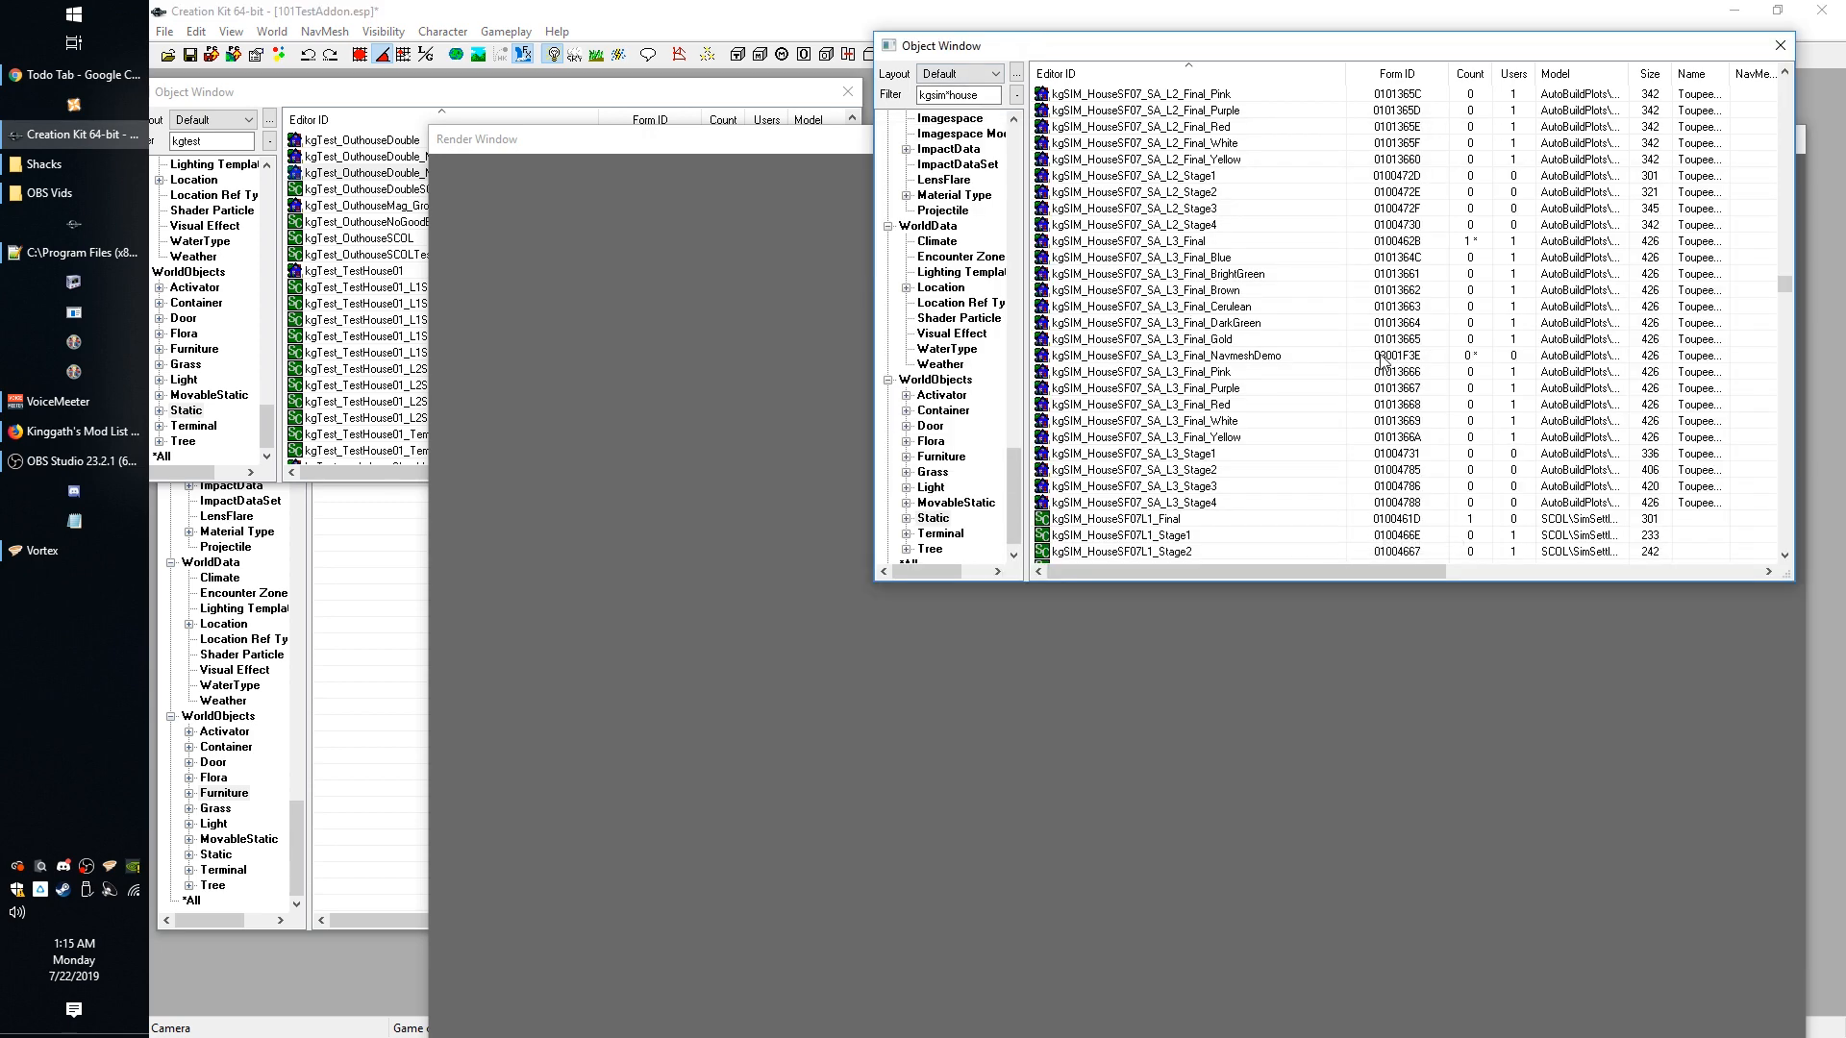
pyautogui.click(1235, 358)
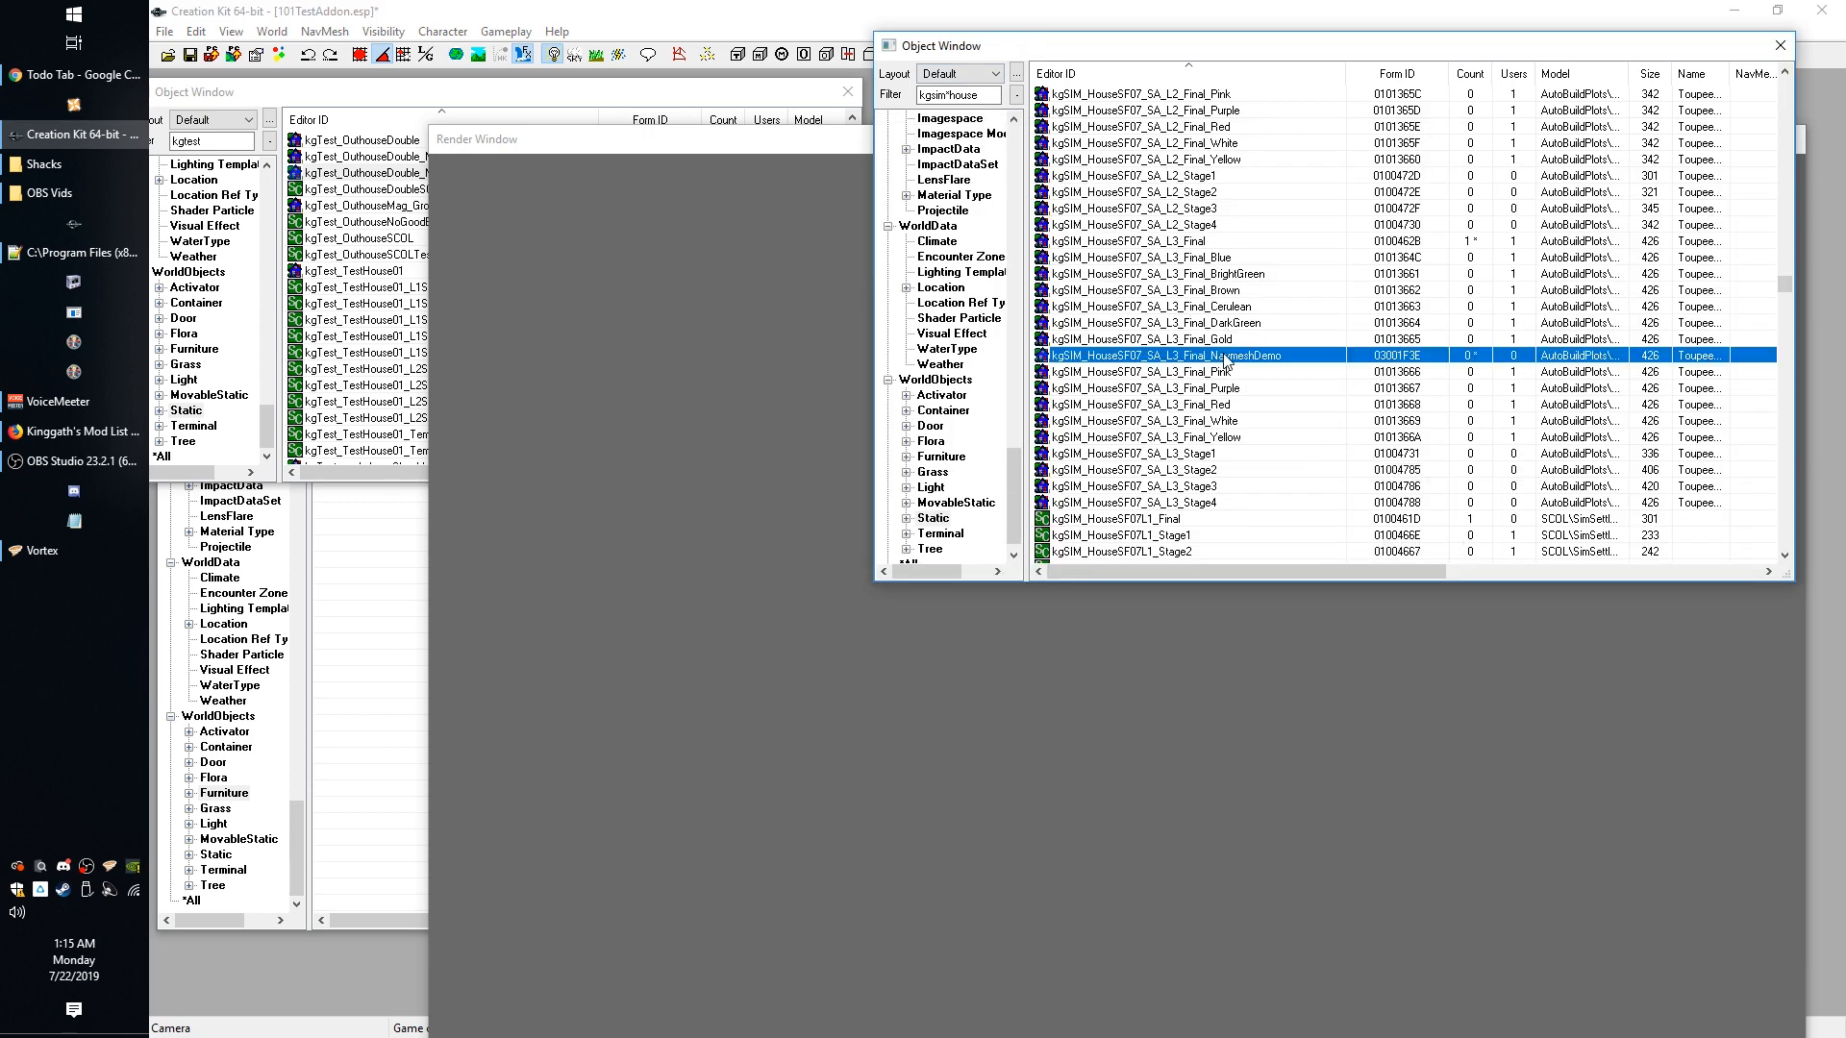
pyautogui.rightClick(1146, 360)
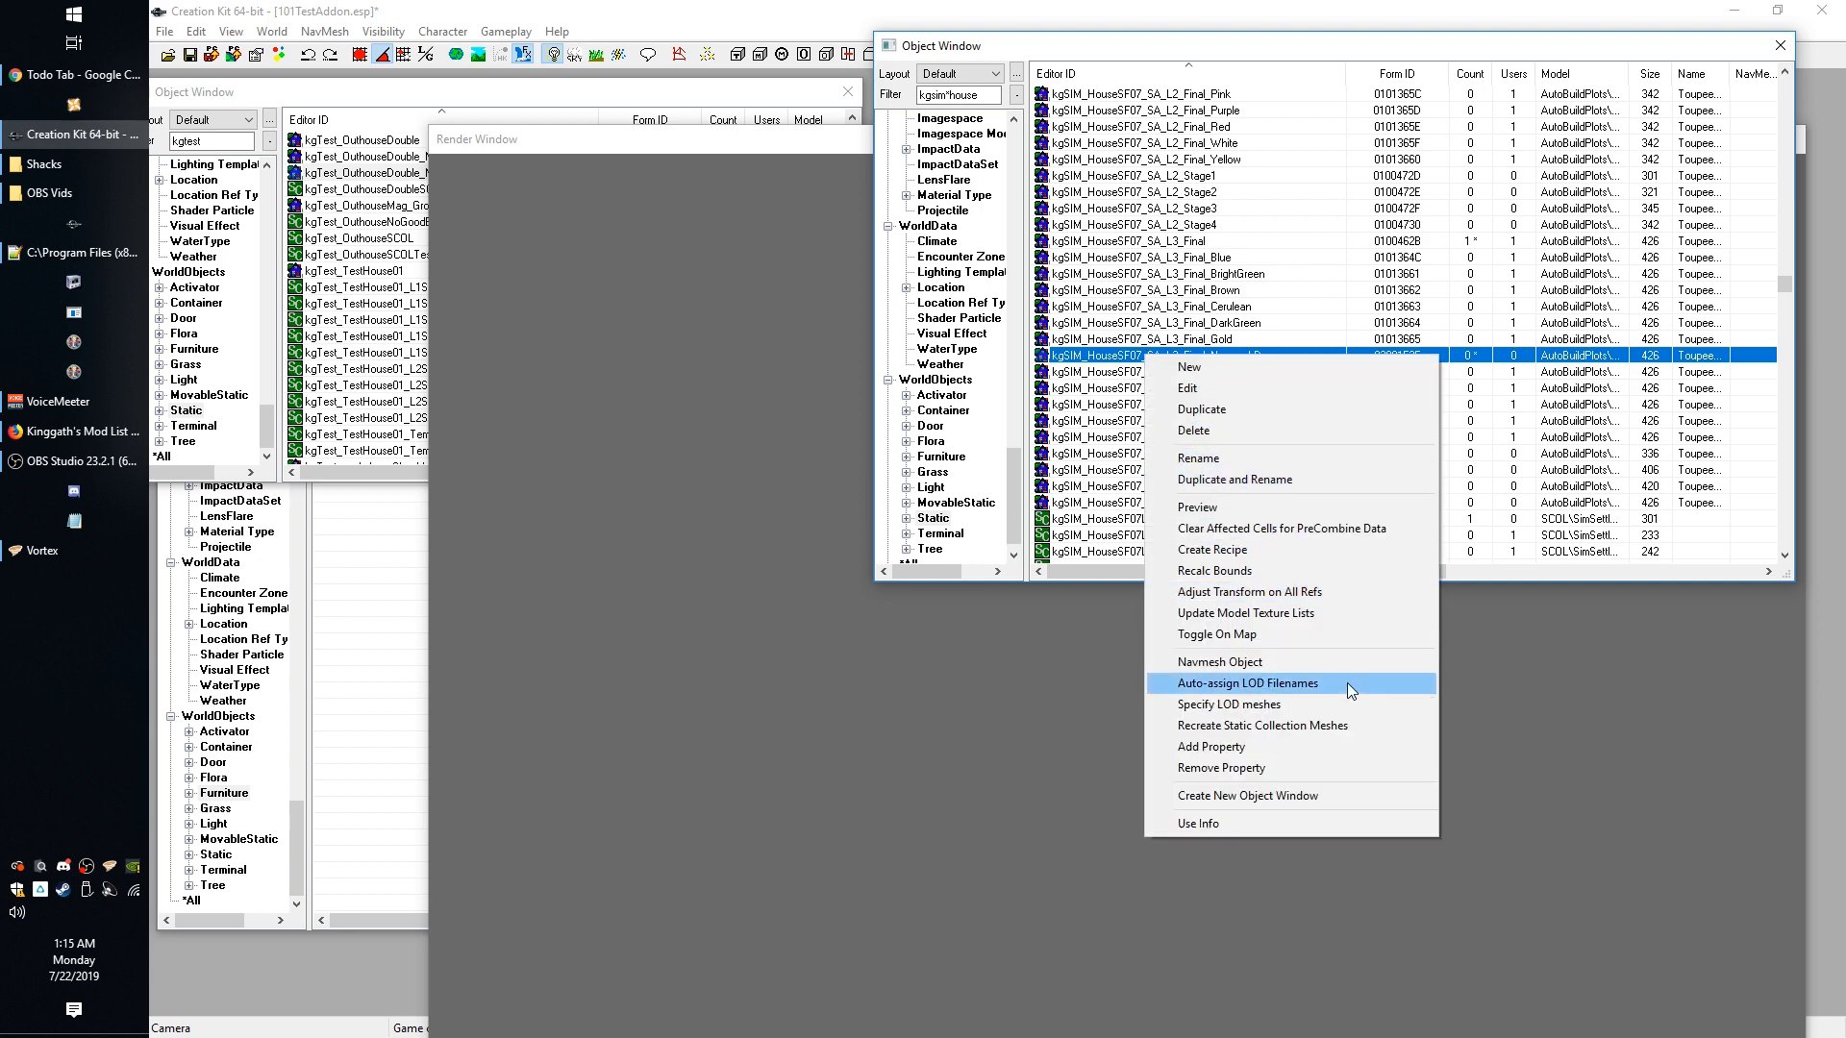
pyautogui.click(1295, 663)
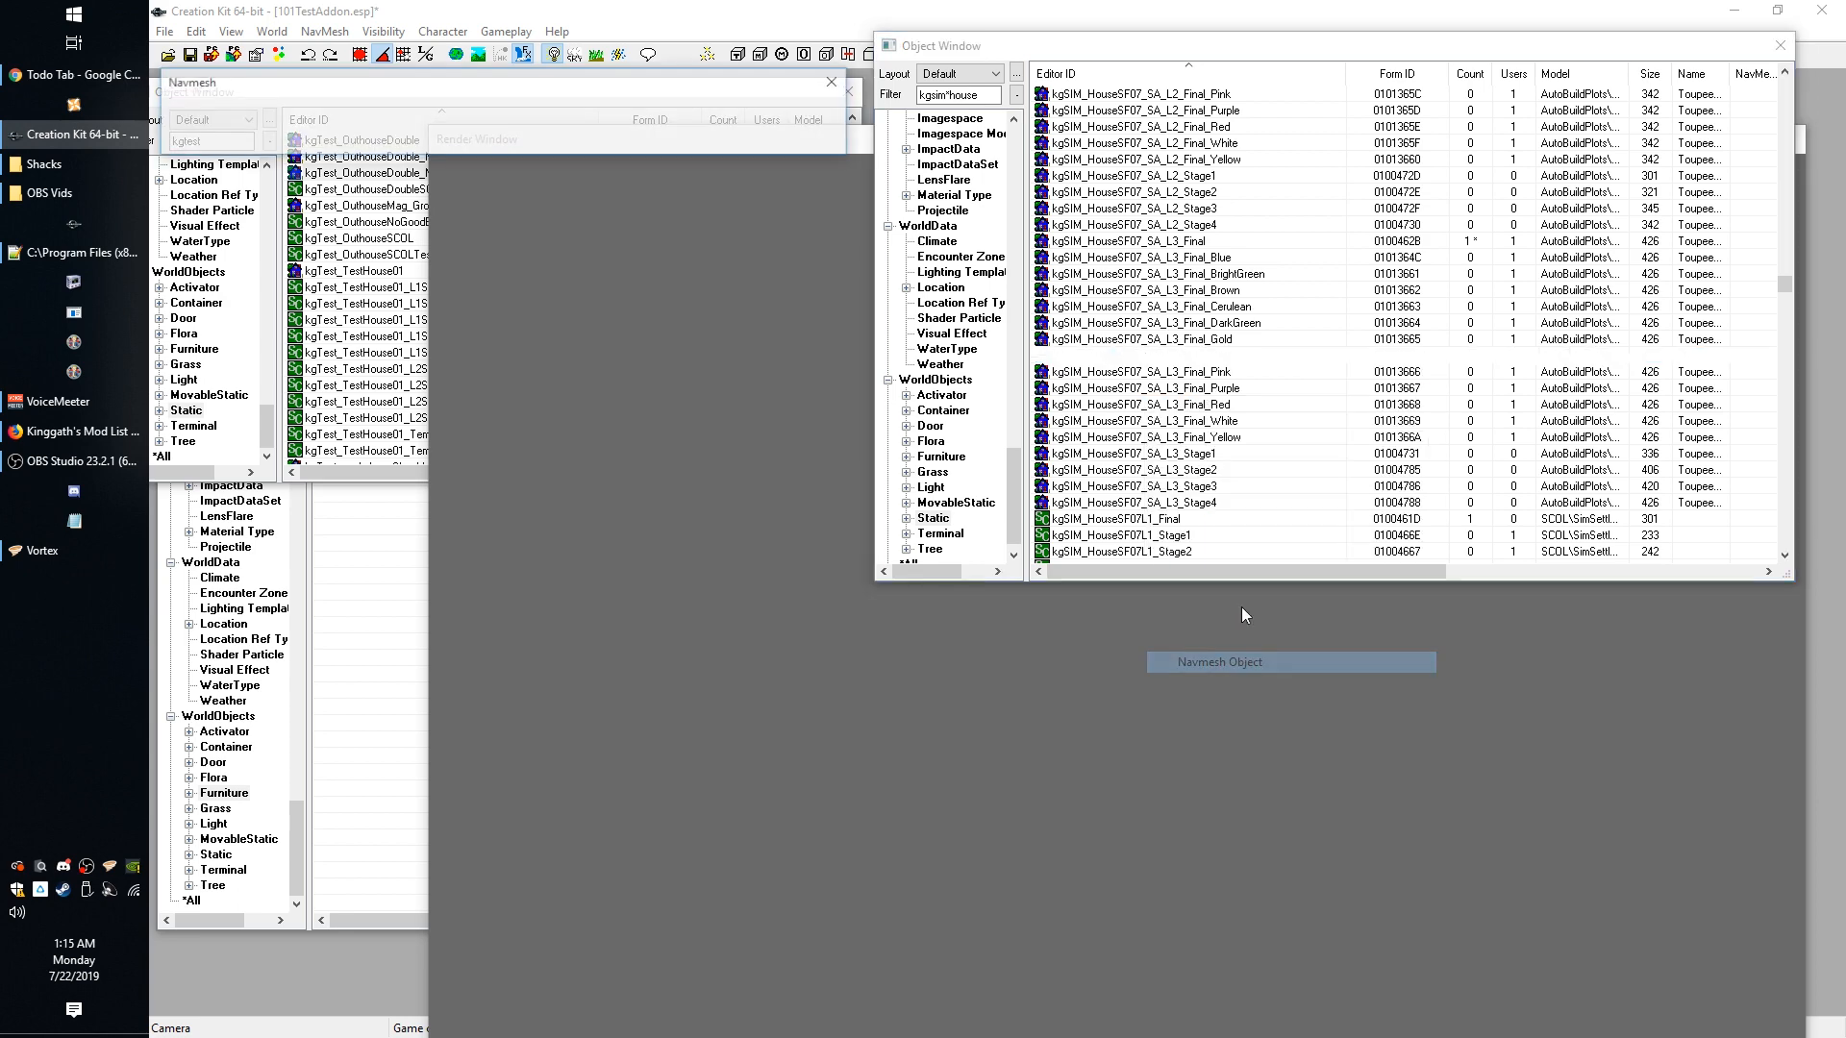
# Examine the house's upper-floor interior, including the floorboards, wall beams and furniture.
pyautogui.click(868, 143)
pyautogui.keyDown('shift'); pyautogui.moveTo(877, 252); pyautogui.dragTo(1190, 578, button='middle'); pyautogui.keyUp('shift')
pyautogui.scroll(2, 1087, 563)
pyautogui.scroll(2, 1089, 646)
pyautogui.scroll(3, 1077, 546)
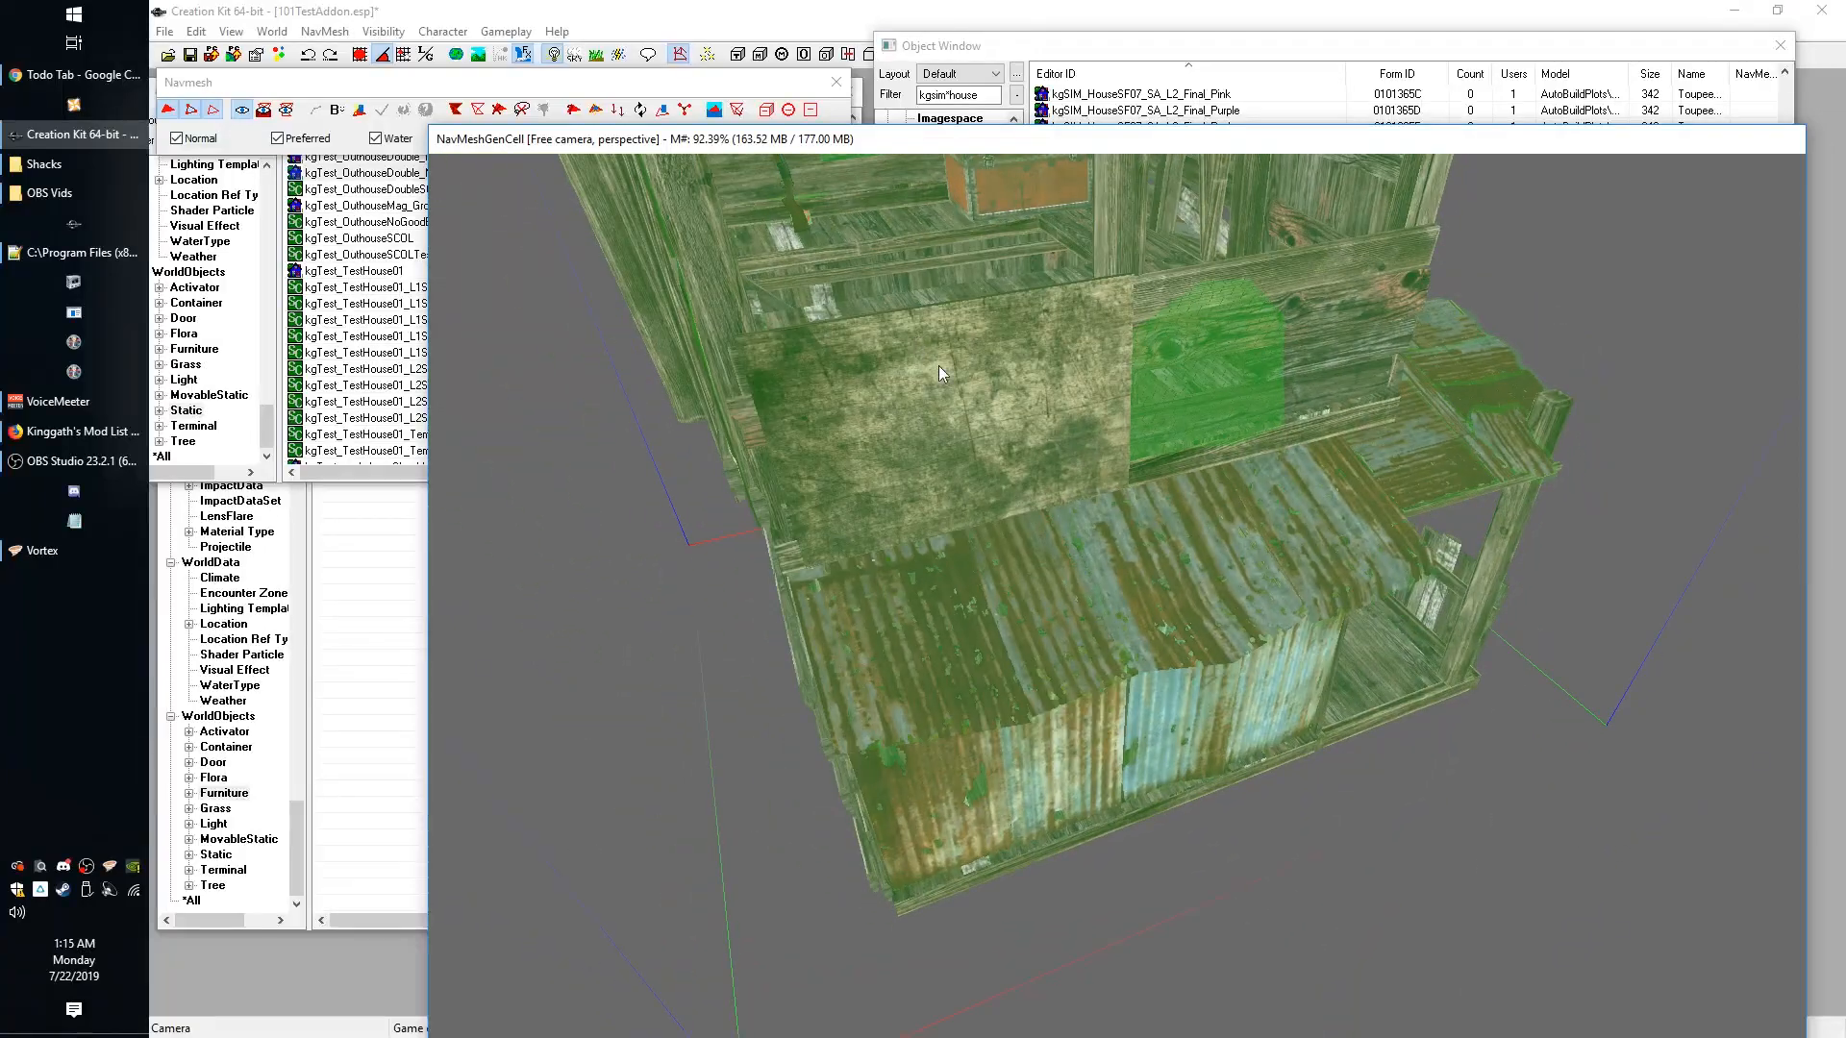
pyautogui.keyDown('shift'); pyautogui.moveTo(939, 371); pyautogui.dragTo(906, 474, button='middle'); pyautogui.keyUp('shift')
pyautogui.scroll(3, 920, 473)
pyautogui.keyDown('shift'); pyautogui.moveTo(920, 473); pyautogui.dragTo(793, 517, button='middle'); pyautogui.keyUp('shift')
pyautogui.scroll(2, 795, 529)
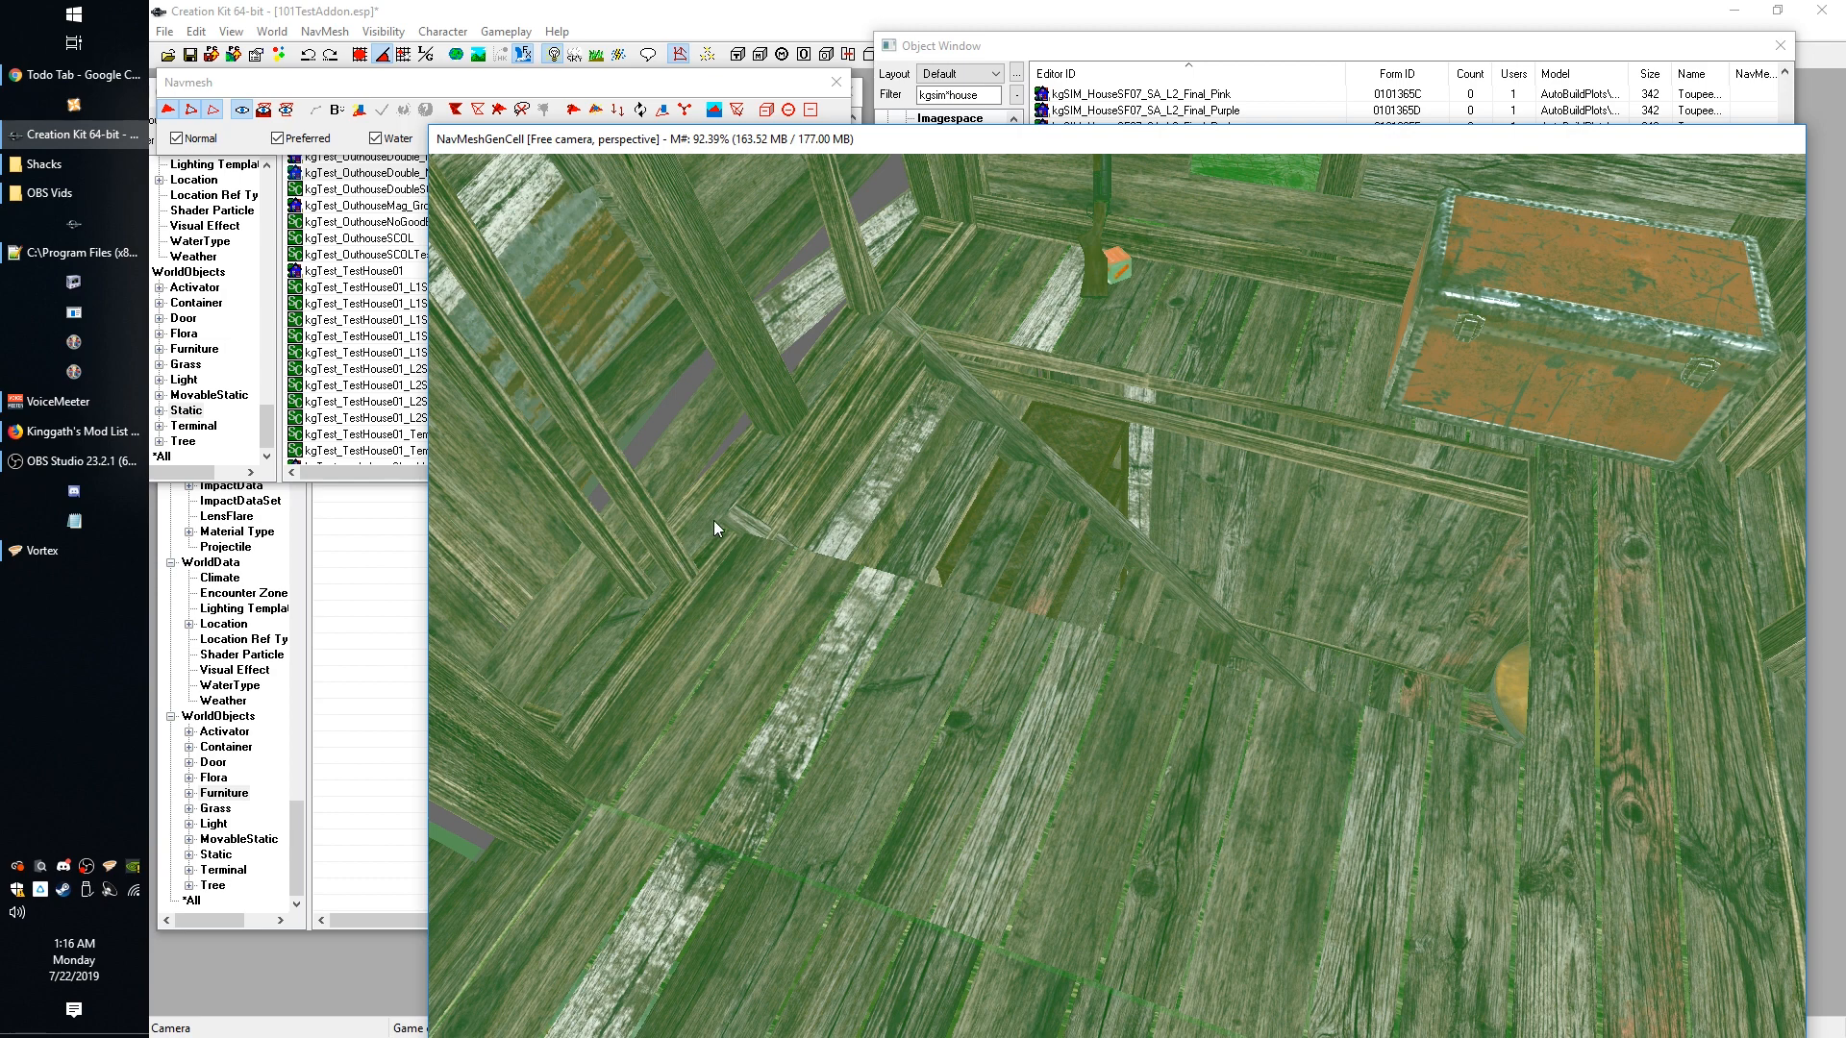
pyautogui.keyDown('shift'); pyautogui.moveTo(882, 521); pyautogui.dragTo(920, 318, button='middle'); pyautogui.keyUp('shift')
pyautogui.moveTo(1079, 459); pyautogui.dragTo(1090, 469, button='middle')
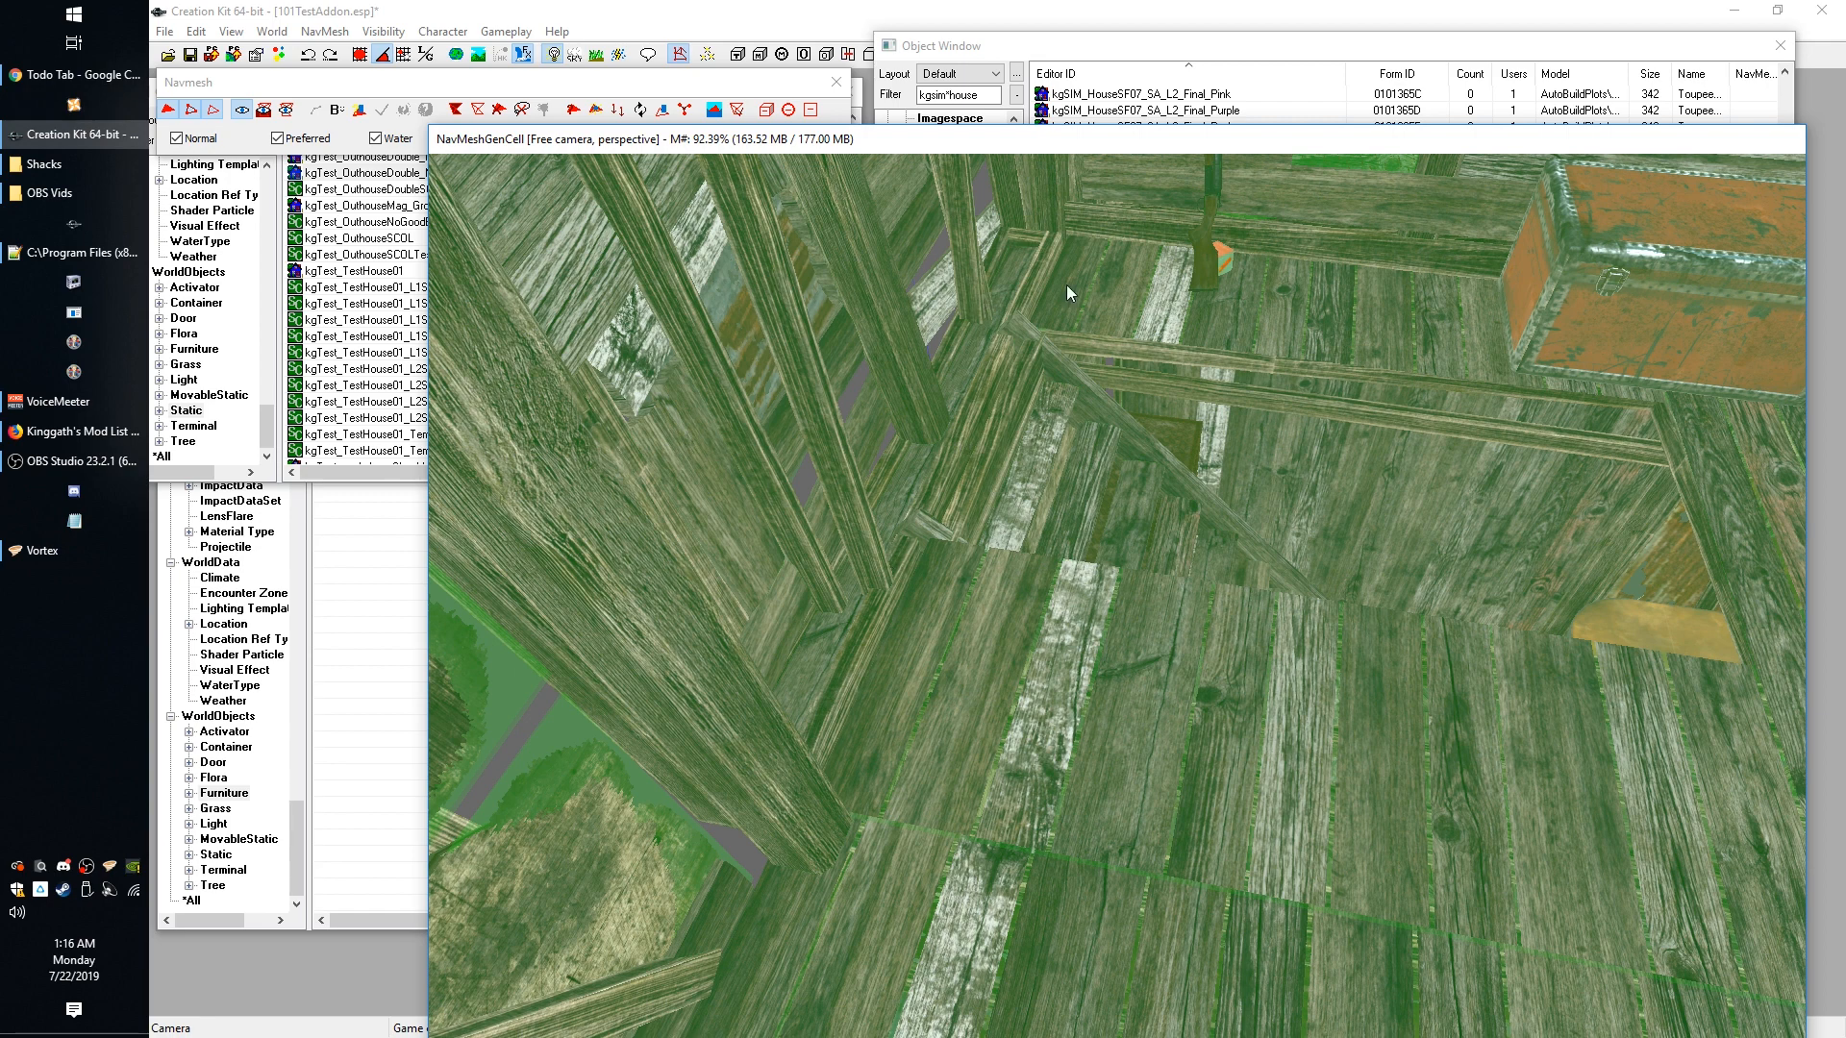
# Examine the house's exterior, the lower roofs and the corner porch with its floor and entrance to the ground floor.
pyautogui.scroll(-10, 1273, 678)
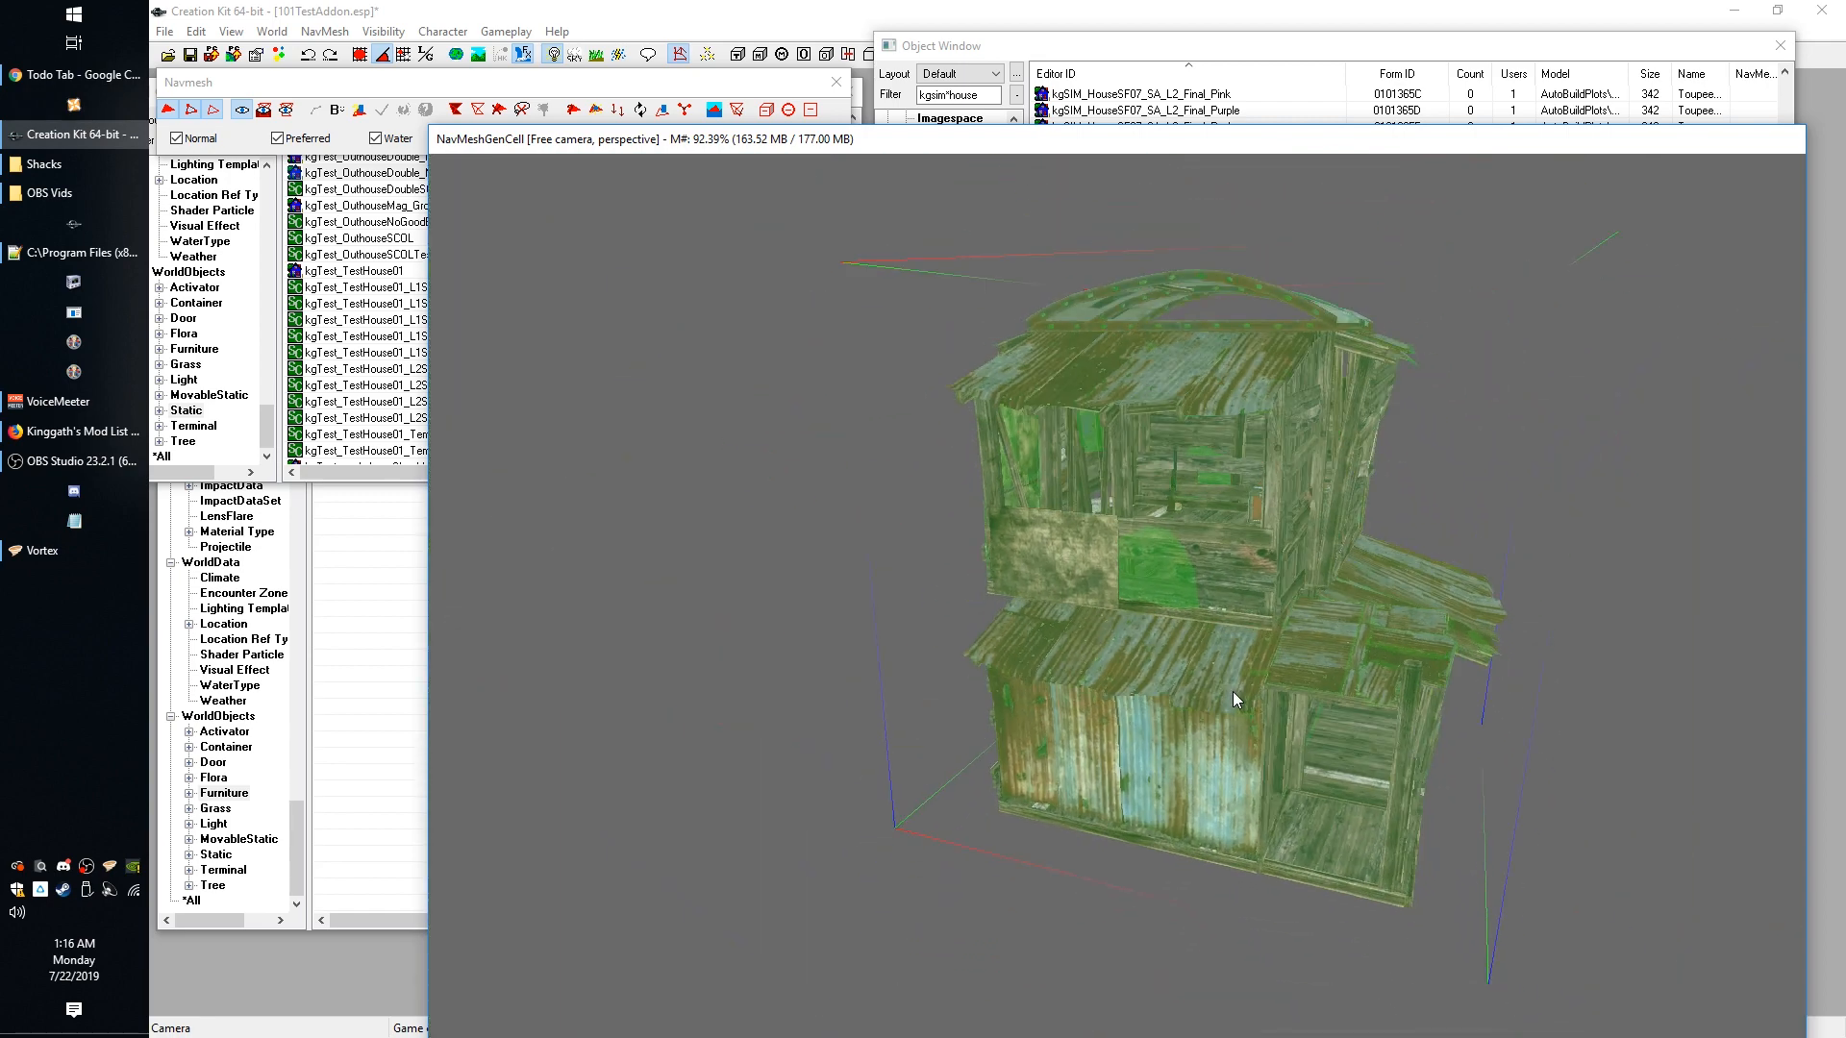
pyautogui.scroll(3, 1209, 740)
pyautogui.keyDown('shift'); pyautogui.moveTo(1209, 758); pyautogui.dragTo(1159, 731, button='middle'); pyautogui.keyUp('shift')
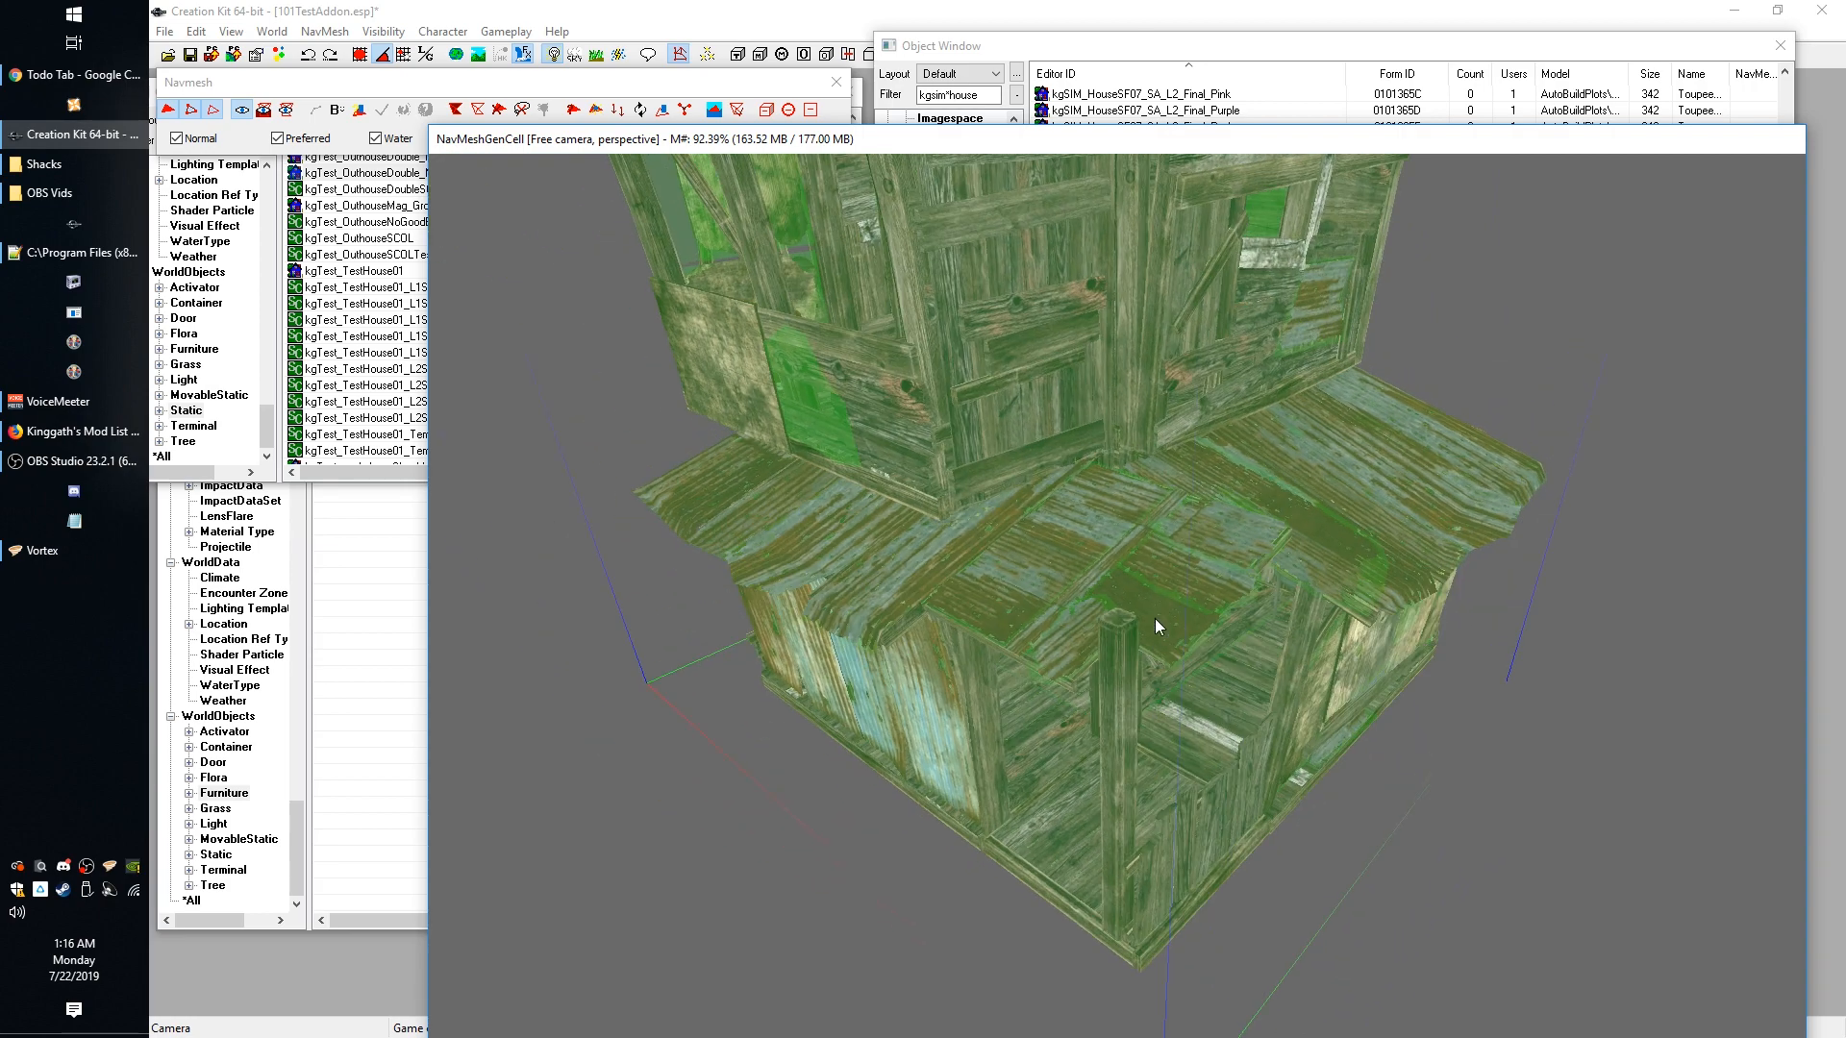
pyautogui.keyDown('shift'); pyautogui.moveTo(1155, 619); pyautogui.dragTo(1165, 557, button='middle'); pyautogui.keyUp('shift')
pyautogui.keyDown('shift'); pyautogui.moveTo(1162, 703); pyautogui.dragTo(1074, 657, button='middle'); pyautogui.keyUp('shift')
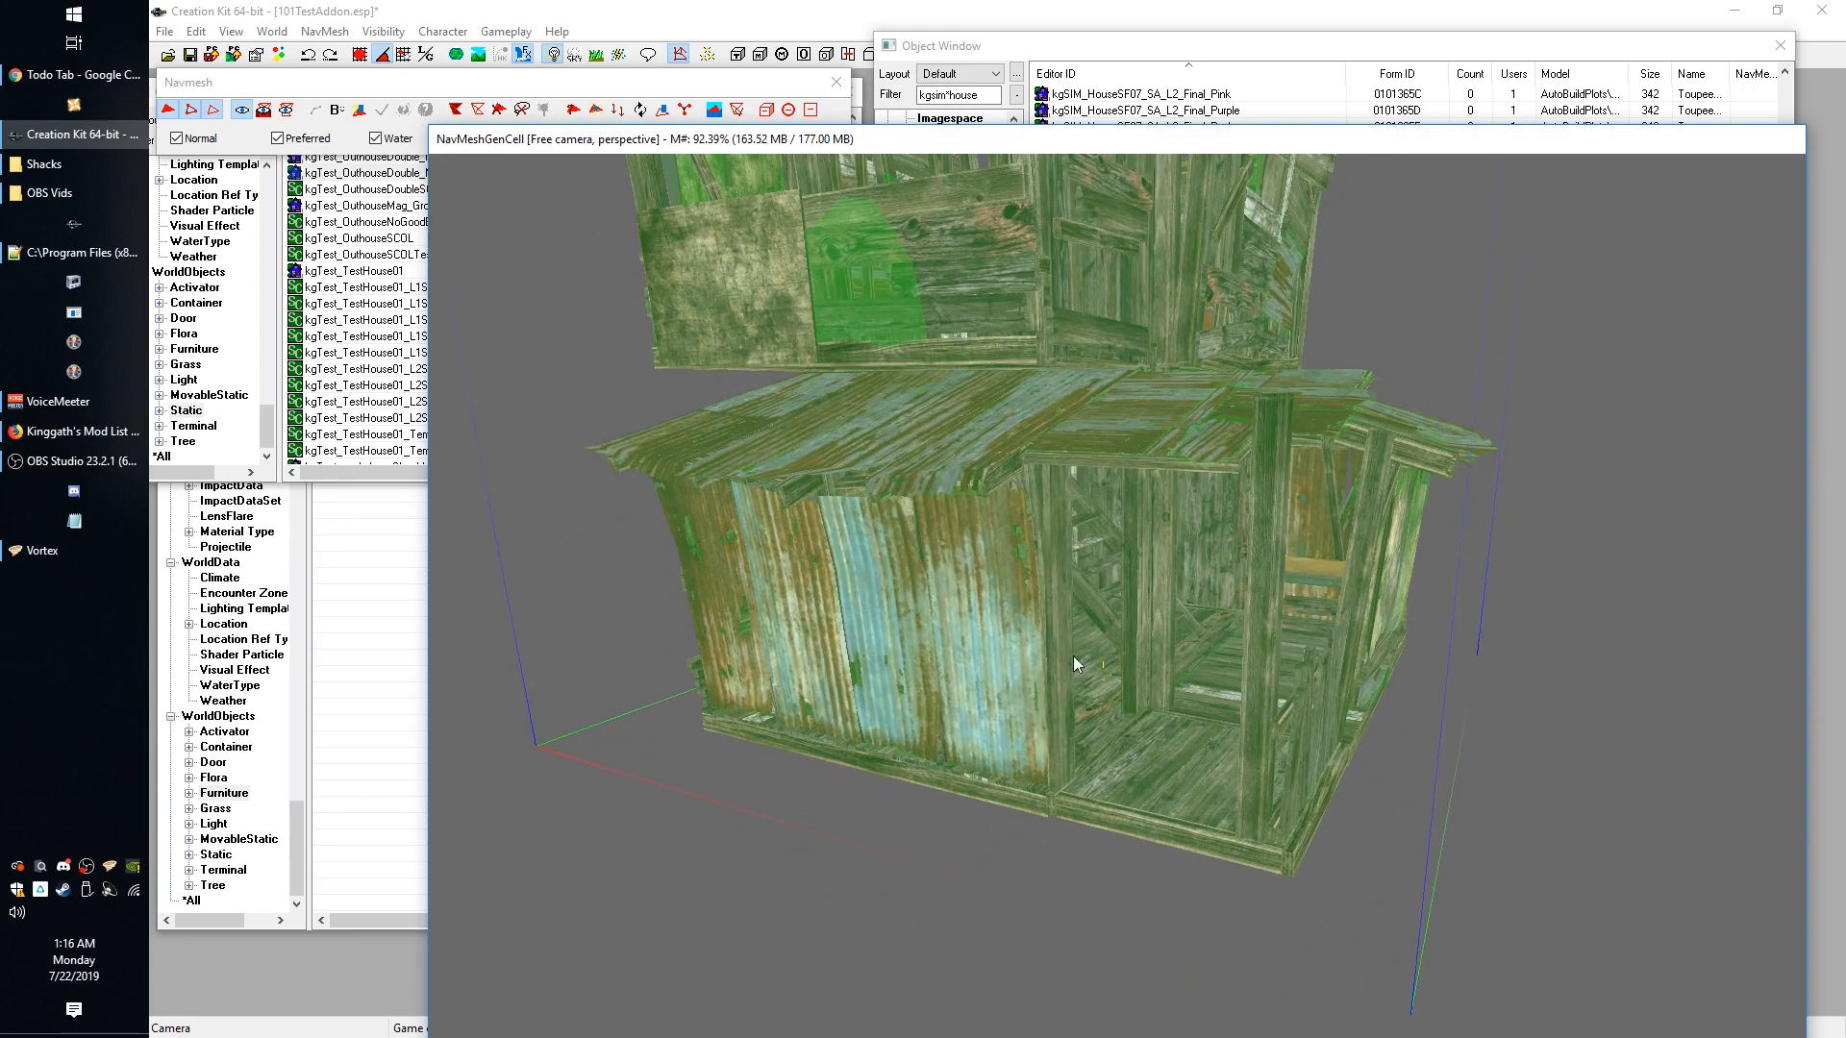
pyautogui.keyDown('shift'); pyautogui.moveTo(1233, 741); pyautogui.dragTo(1111, 584, button='middle'); pyautogui.keyUp('shift')
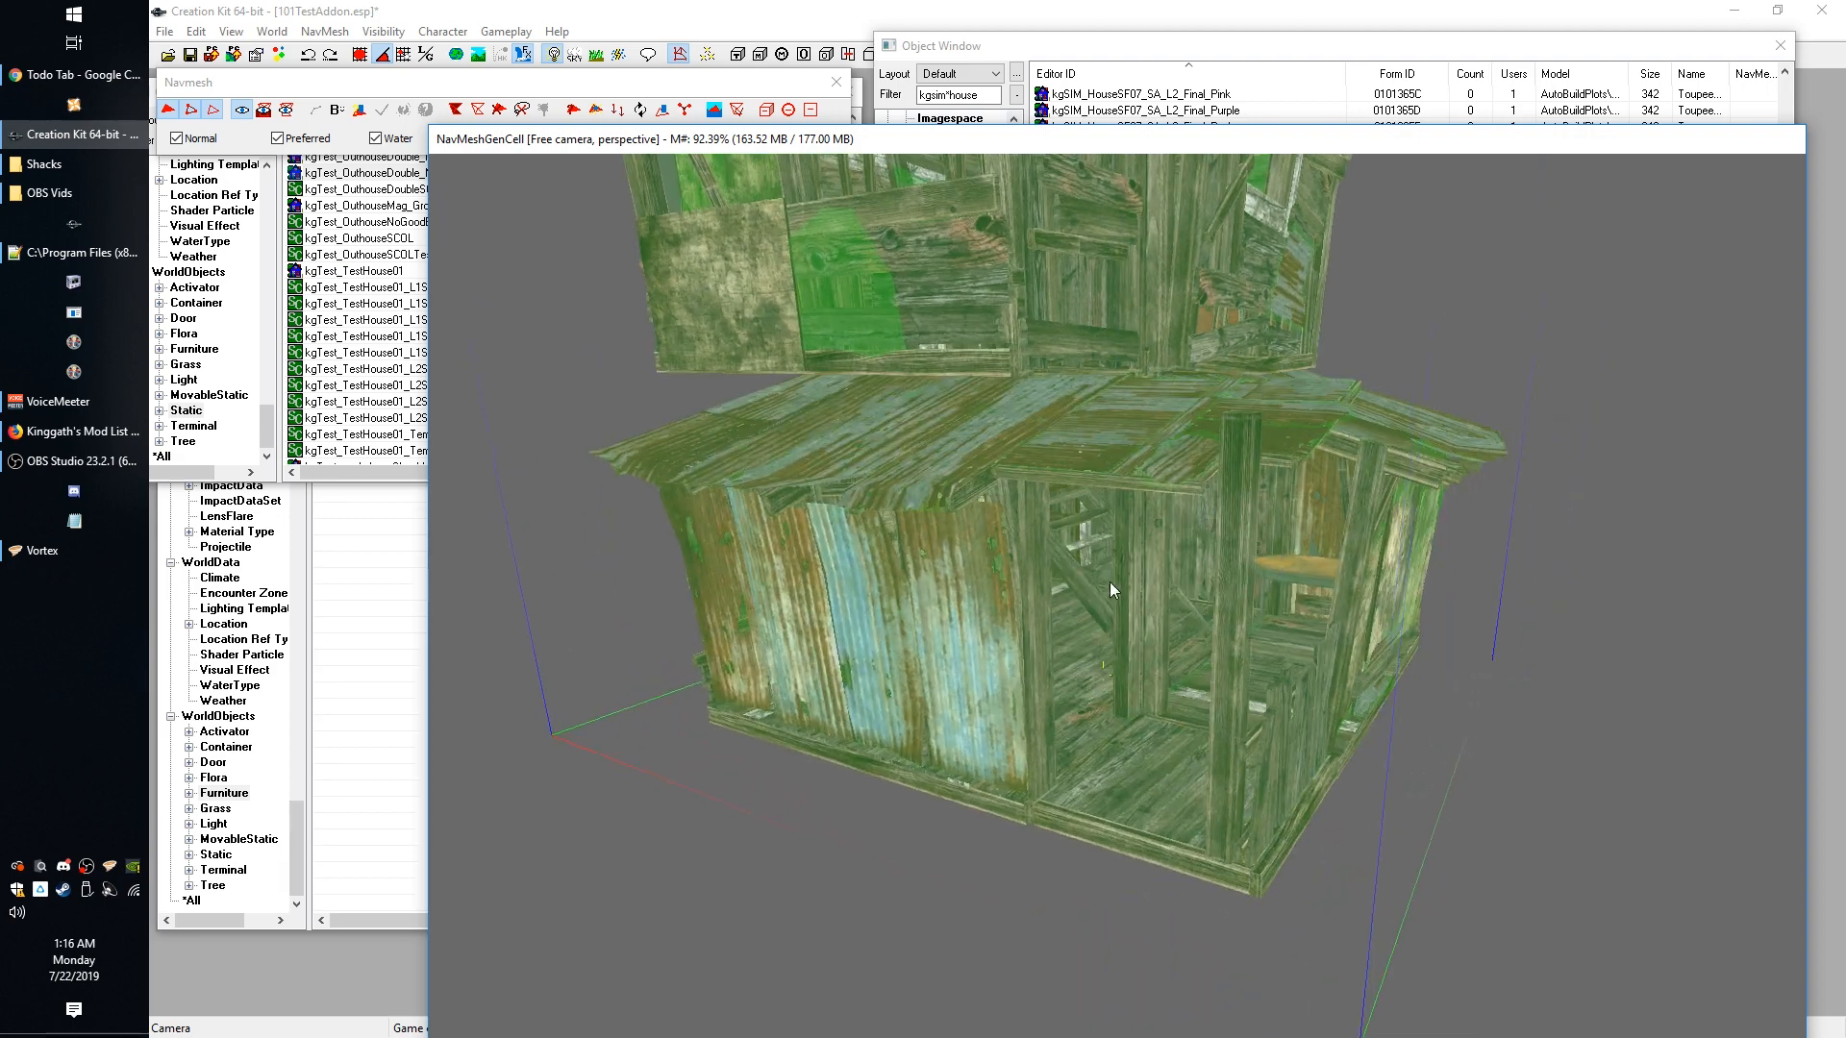
pyautogui.keyDown('shift'); pyautogui.moveTo(1225, 635); pyautogui.dragTo(1231, 717, button='middle'); pyautogui.keyUp('shift')
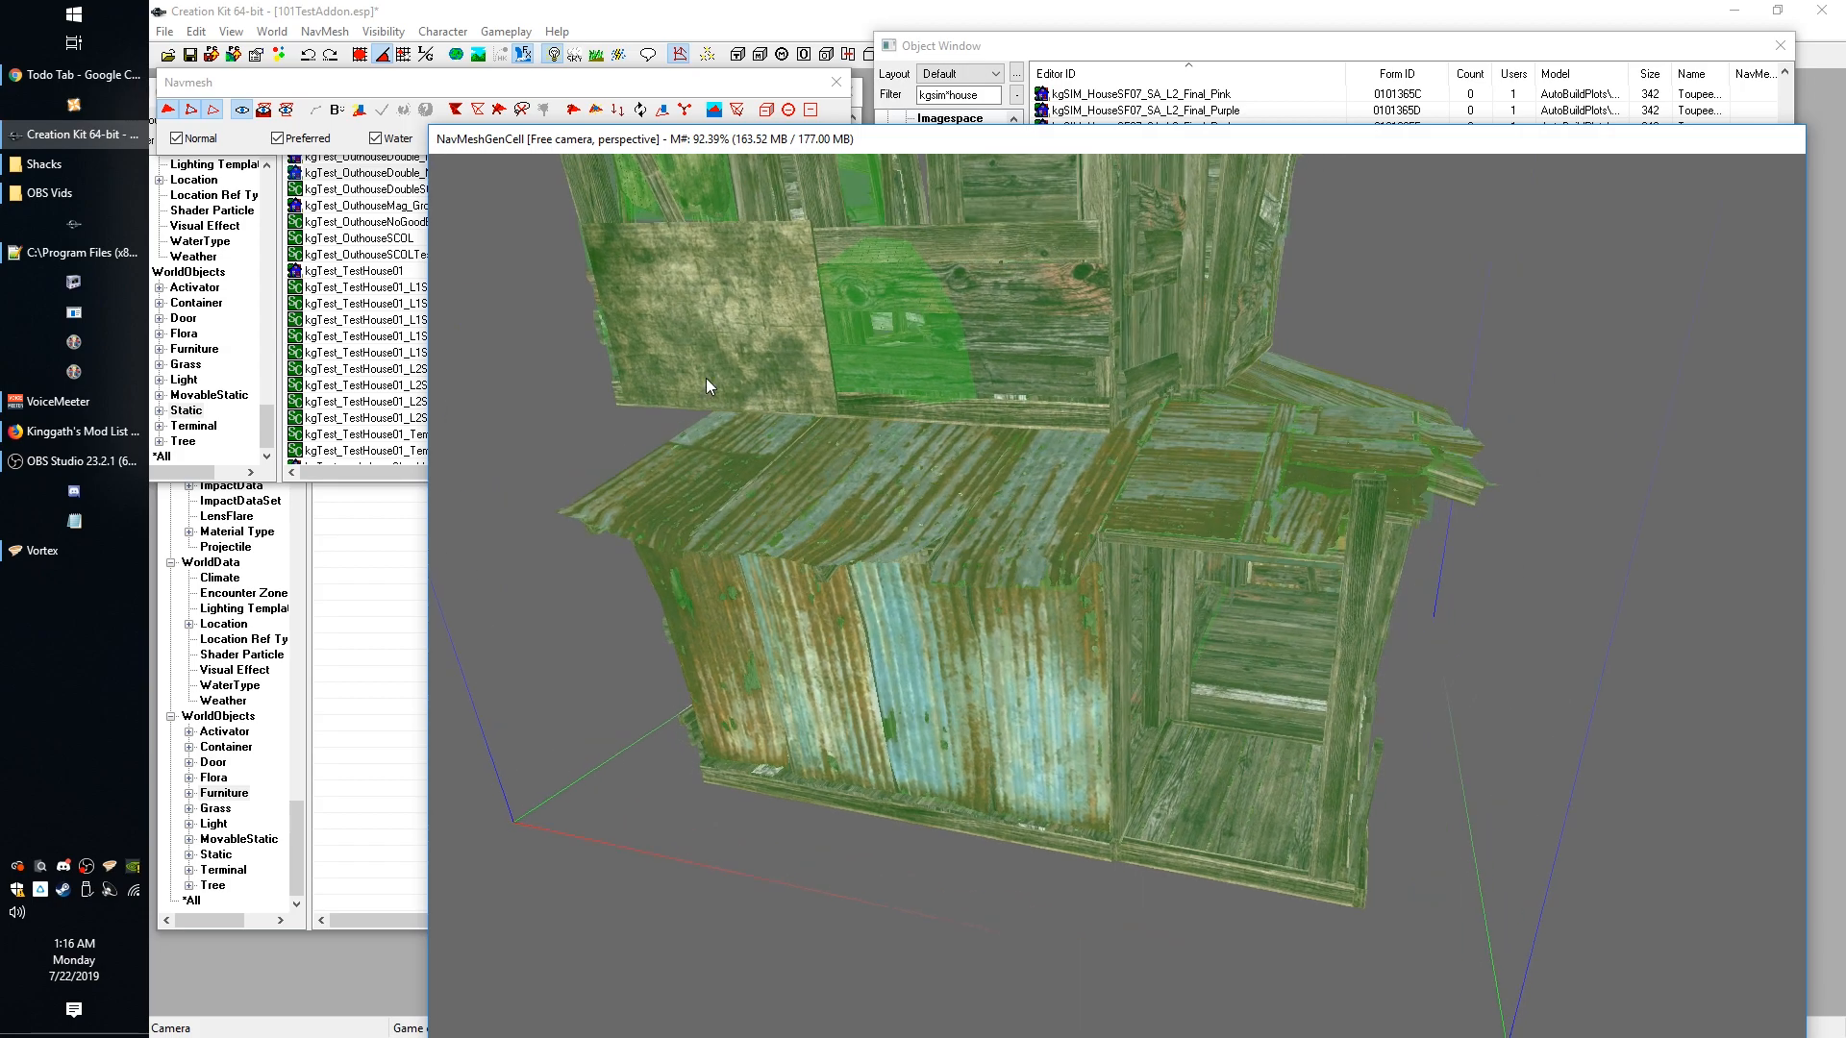
pyautogui.keyDown('shift'); pyautogui.moveTo(1053, 473); pyautogui.dragTo(1058, 527, button='middle'); pyautogui.keyUp('shift')
pyautogui.keyDown('shift'); pyautogui.moveTo(1416, 468); pyautogui.dragTo(1069, 604, button='middle'); pyautogui.keyUp('shift')
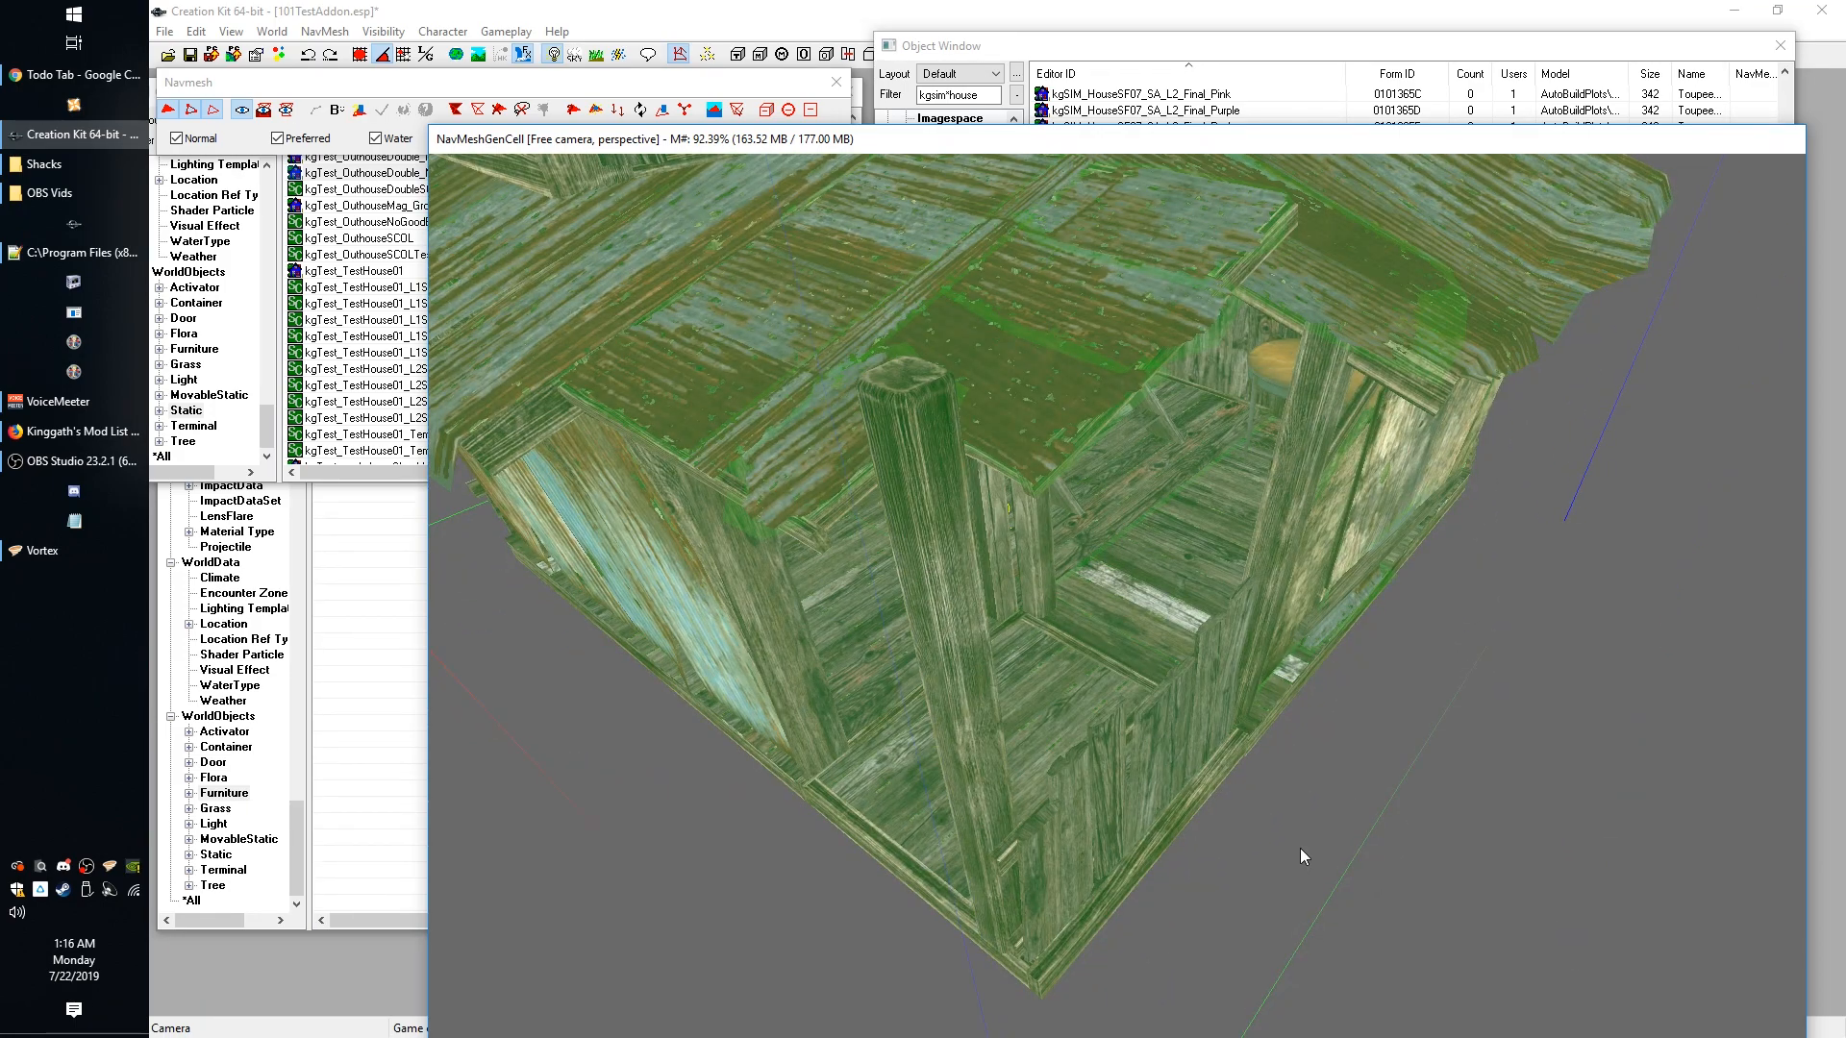
pyautogui.keyDown('shift'); pyautogui.moveTo(1301, 855); pyautogui.dragTo(1067, 877, button='middle'); pyautogui.keyUp('shift')
pyautogui.scroll(-2, 915, 885)
pyautogui.keyDown('shift'); pyautogui.moveTo(931, 887); pyautogui.dragTo(896, 873, button='middle'); pyautogui.keyUp('shift')
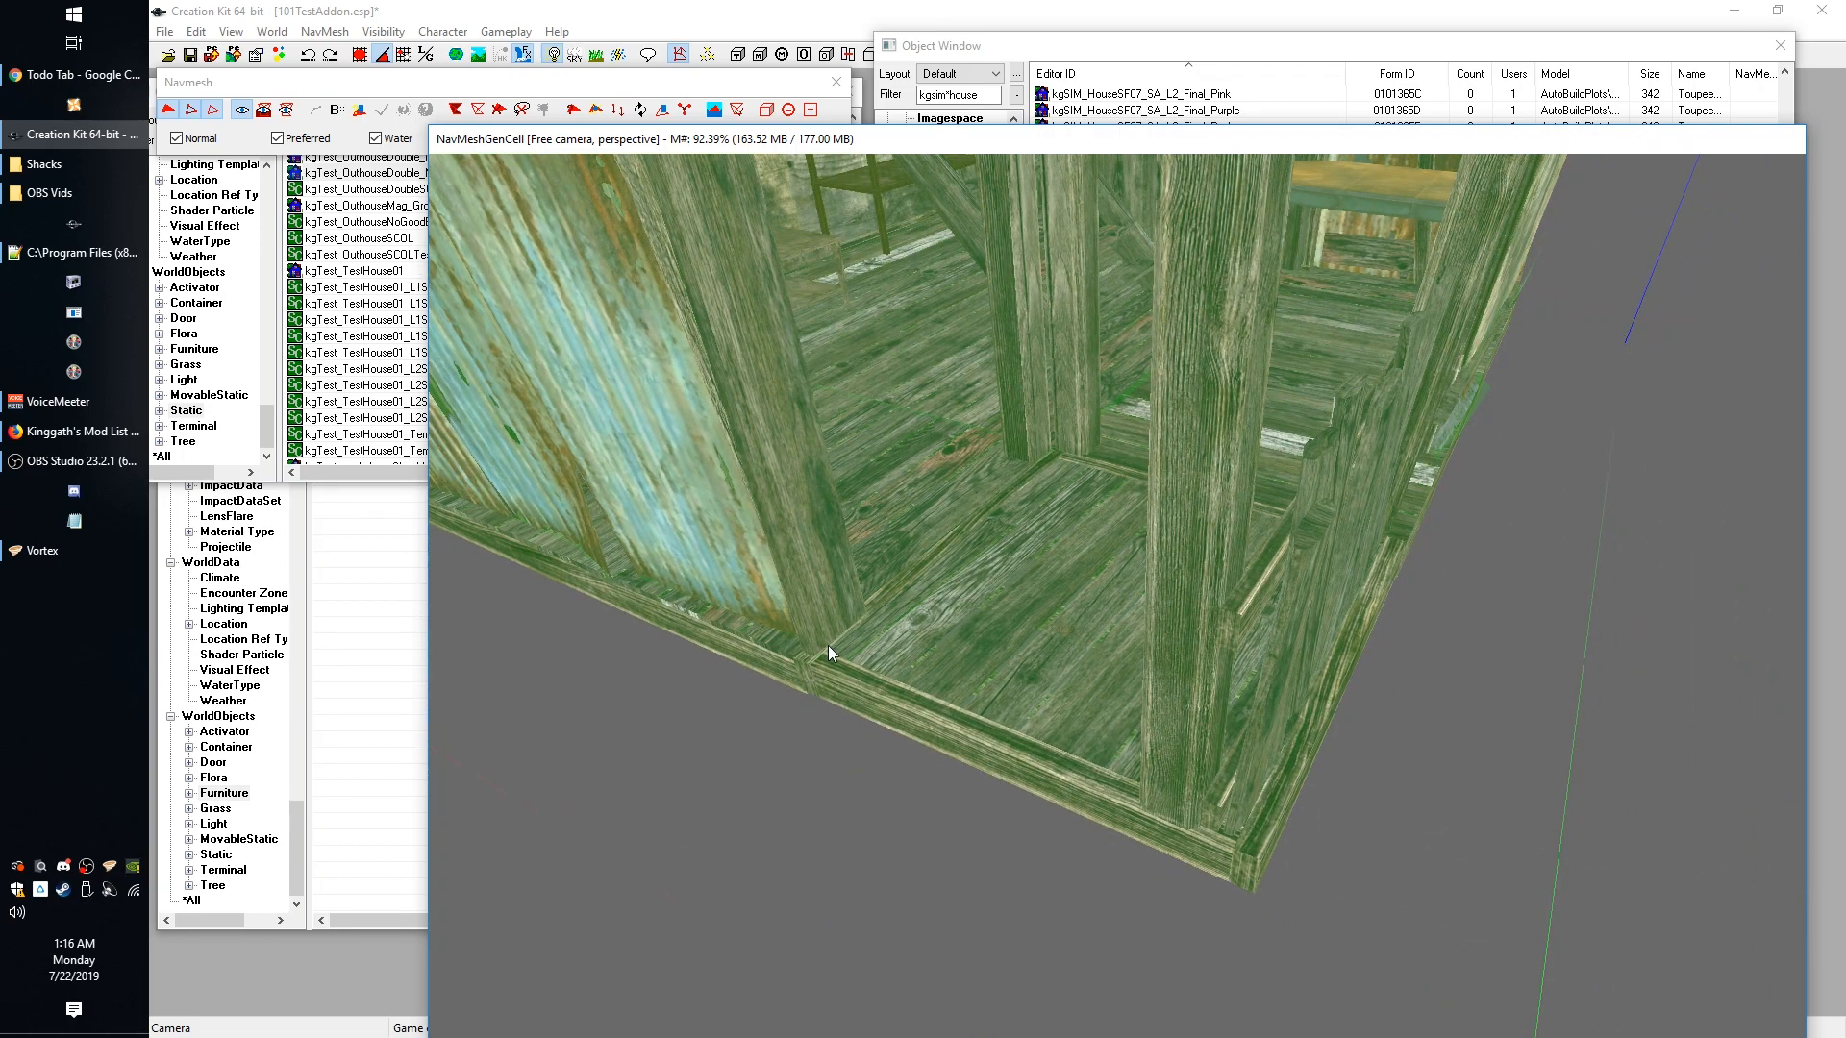
# Turn on the collision outlines for the house and check them around the corner porch floor.
pyautogui.press('F4')
pyautogui.scroll(-2, 1019, 665)
pyautogui.keyDown('shift'); pyautogui.moveTo(1023, 664); pyautogui.dragTo(1120, 737, button='middle'); pyautogui.keyUp('shift')
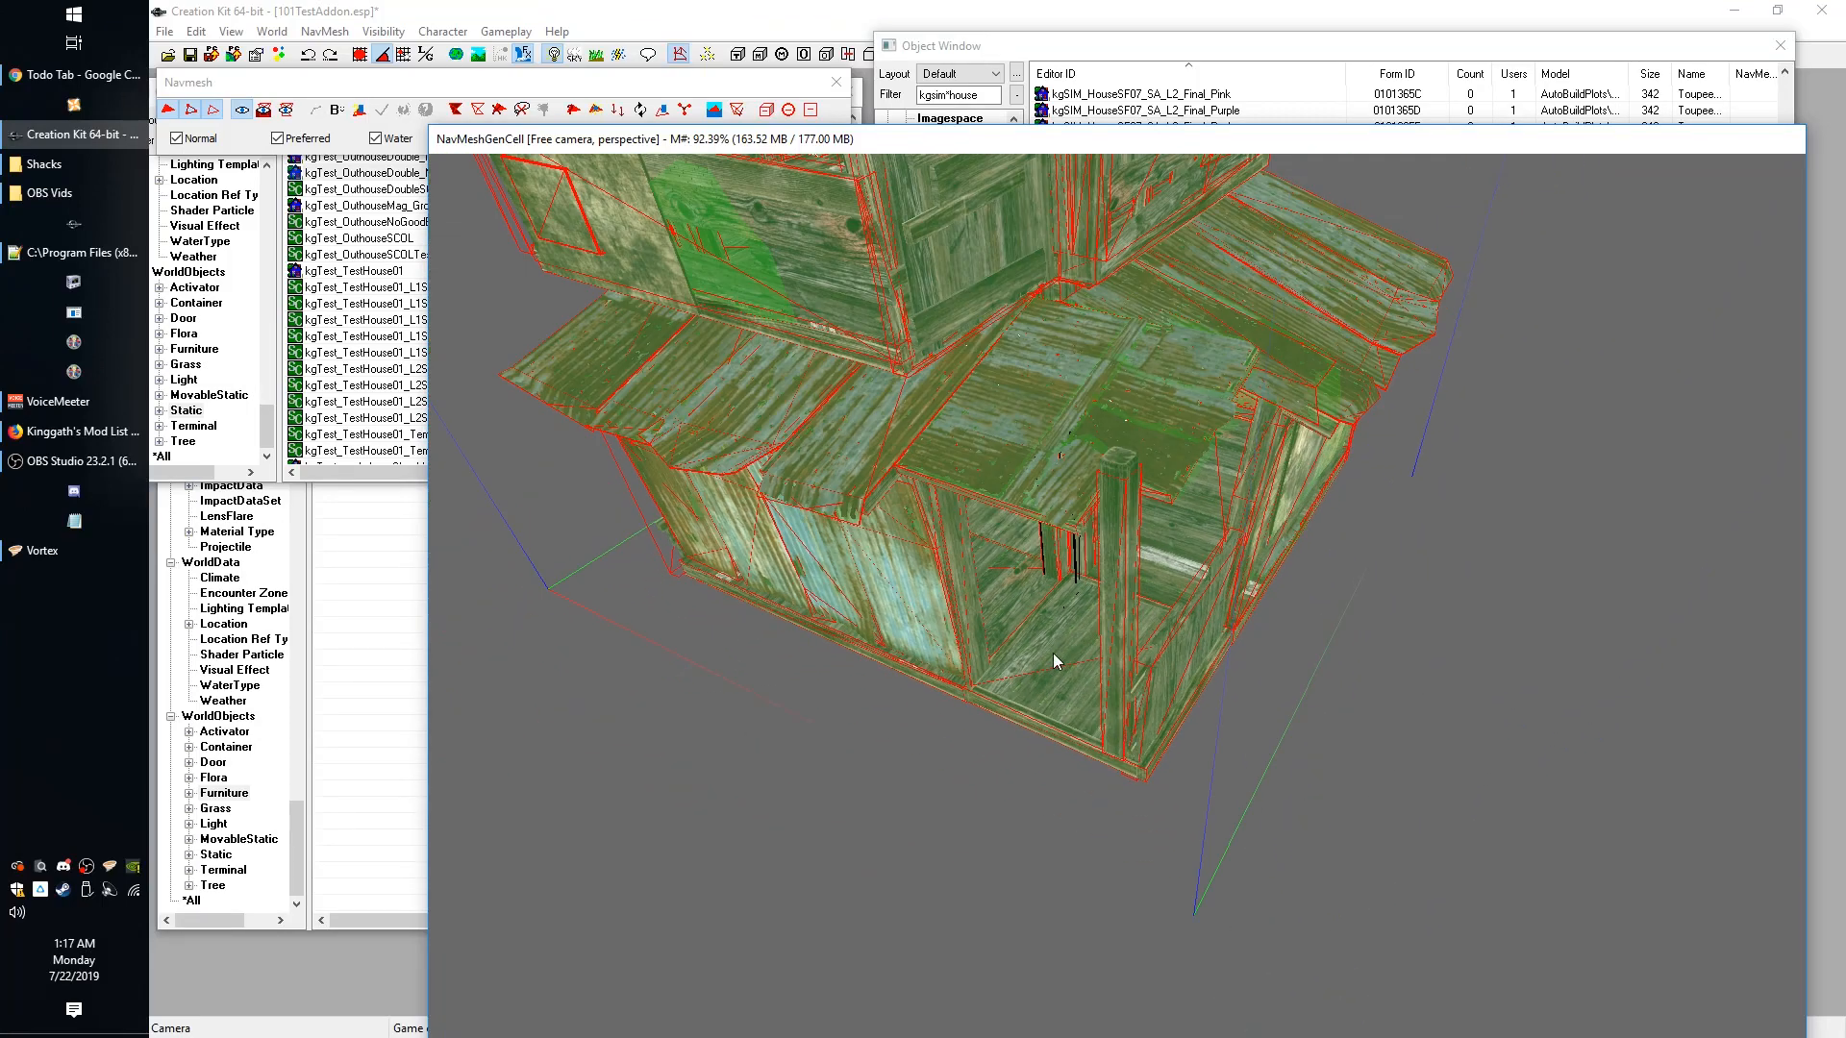
pyautogui.keyDown('shift'); pyautogui.moveTo(1058, 660); pyautogui.dragTo(1038, 711, button='middle'); pyautogui.keyUp('shift')
pyautogui.scroll(5, 1071, 696)
pyautogui.scroll(5, 1059, 705)
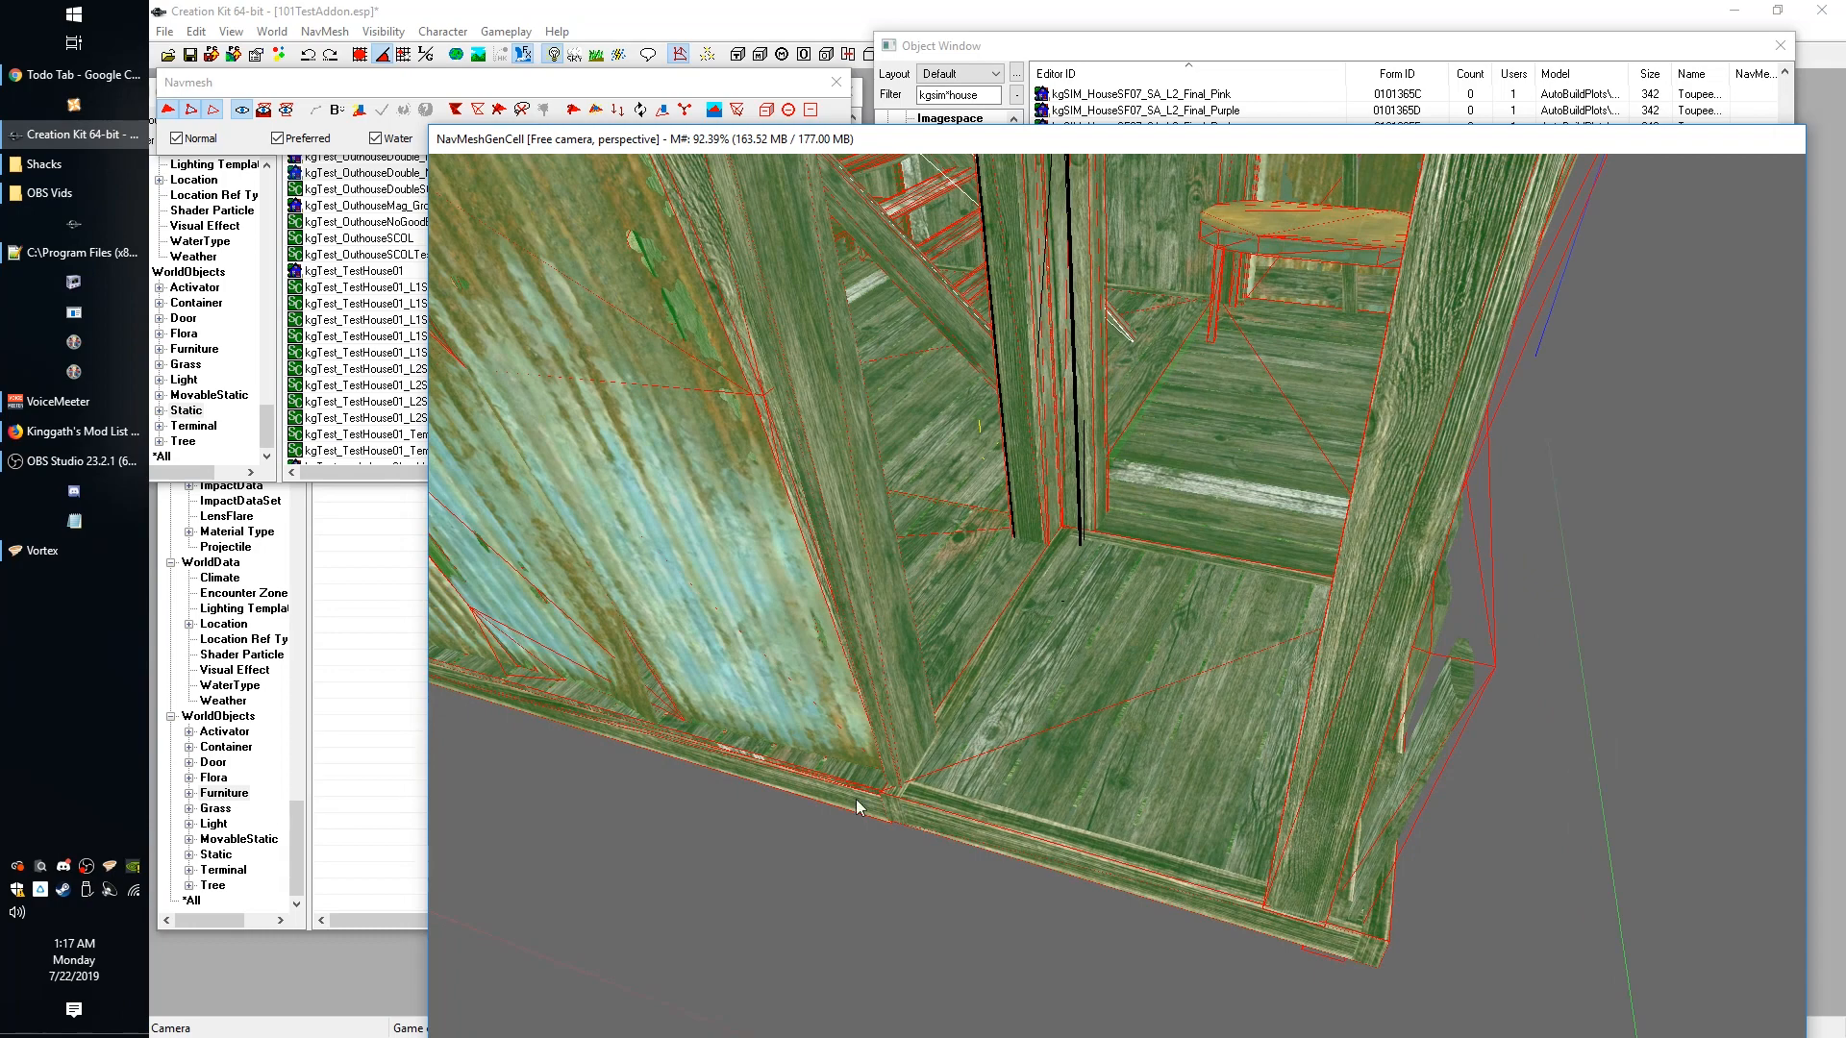
pyautogui.scroll(-3, 899, 804)
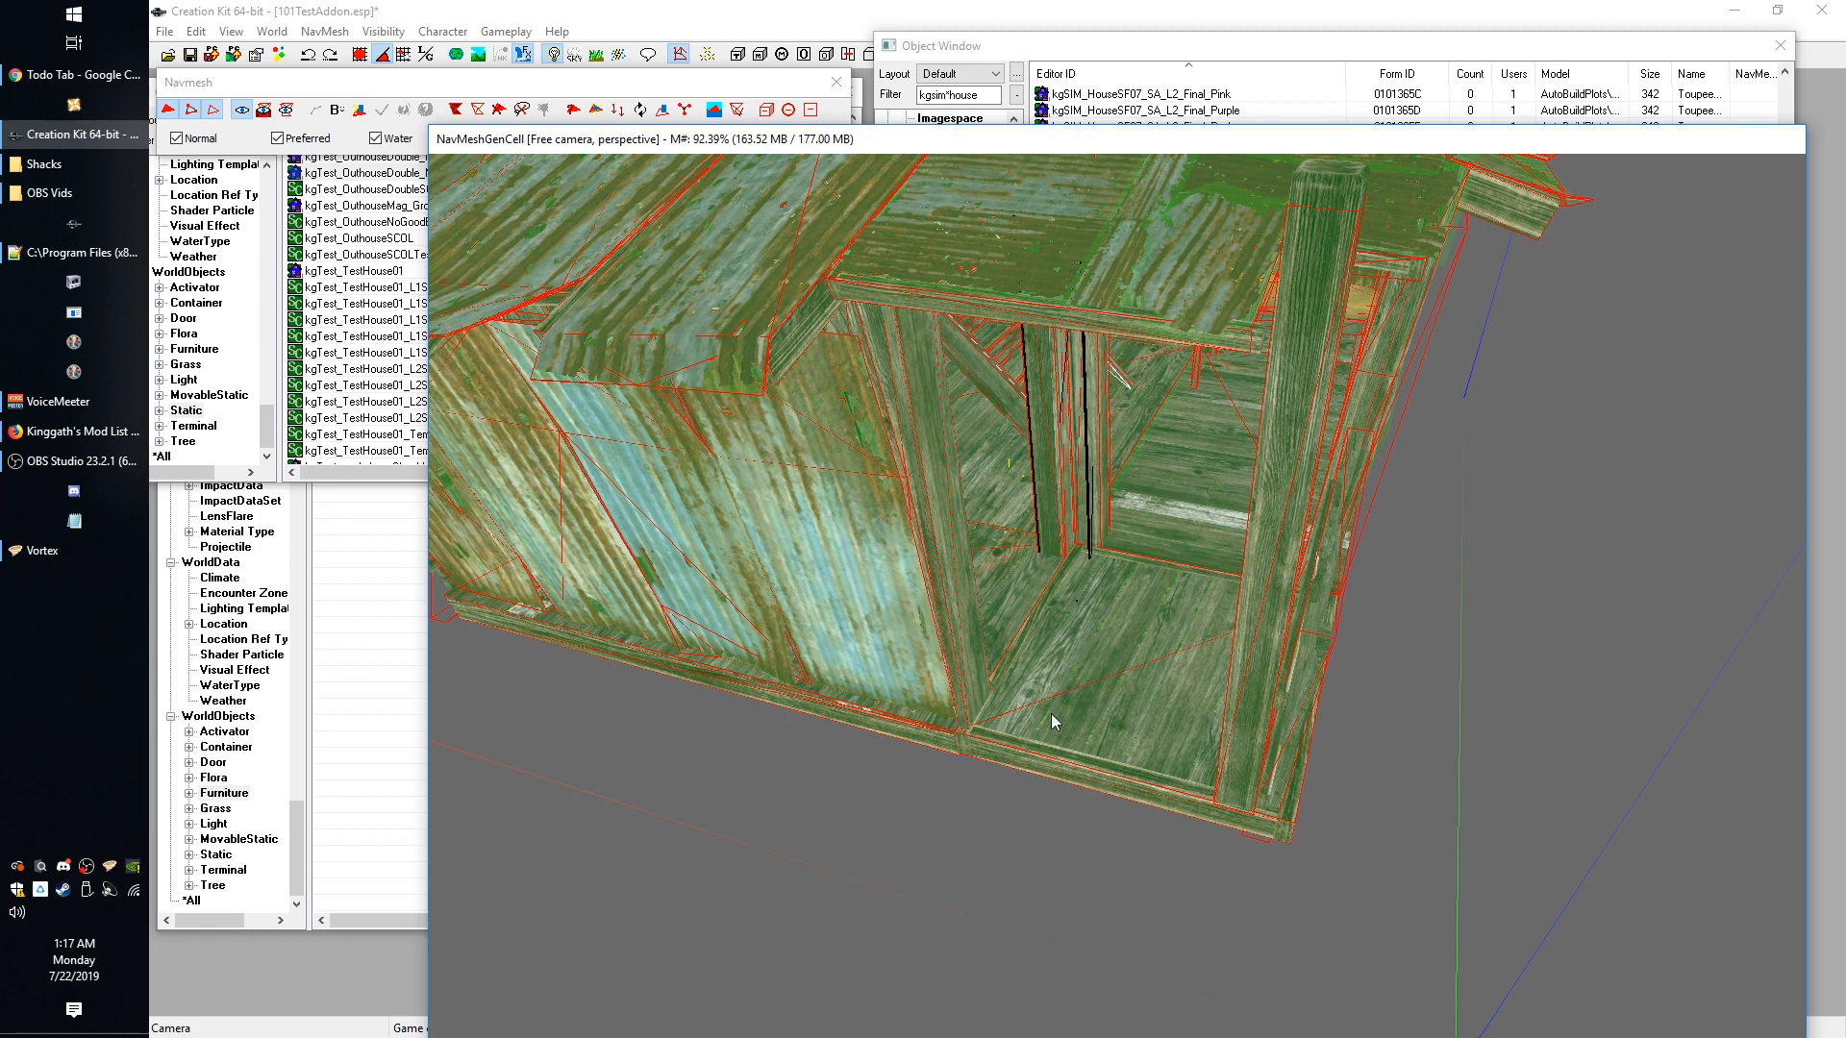
# Place navmesh vertices at the edges and inner corners of the porch floor and build triangles across it.
pyautogui.rightClick(967, 736)
pyautogui.rightClick(998, 685)
pyautogui.keyDown('shift'); pyautogui.moveTo(1135, 740); pyautogui.dragTo(1262, 709, button='middle'); pyautogui.keyUp('shift')
pyautogui.rightClick(1246, 727)
pyautogui.keyDown('shift'); pyautogui.moveTo(1160, 586); pyautogui.dragTo(1206, 694, button='middle'); pyautogui.keyUp('shift')
pyautogui.scroll(5, 1170, 660)
pyautogui.keyDown('ctrl'); pyautogui.rightClick(1271, 563); pyautogui.keyUp('ctrl')
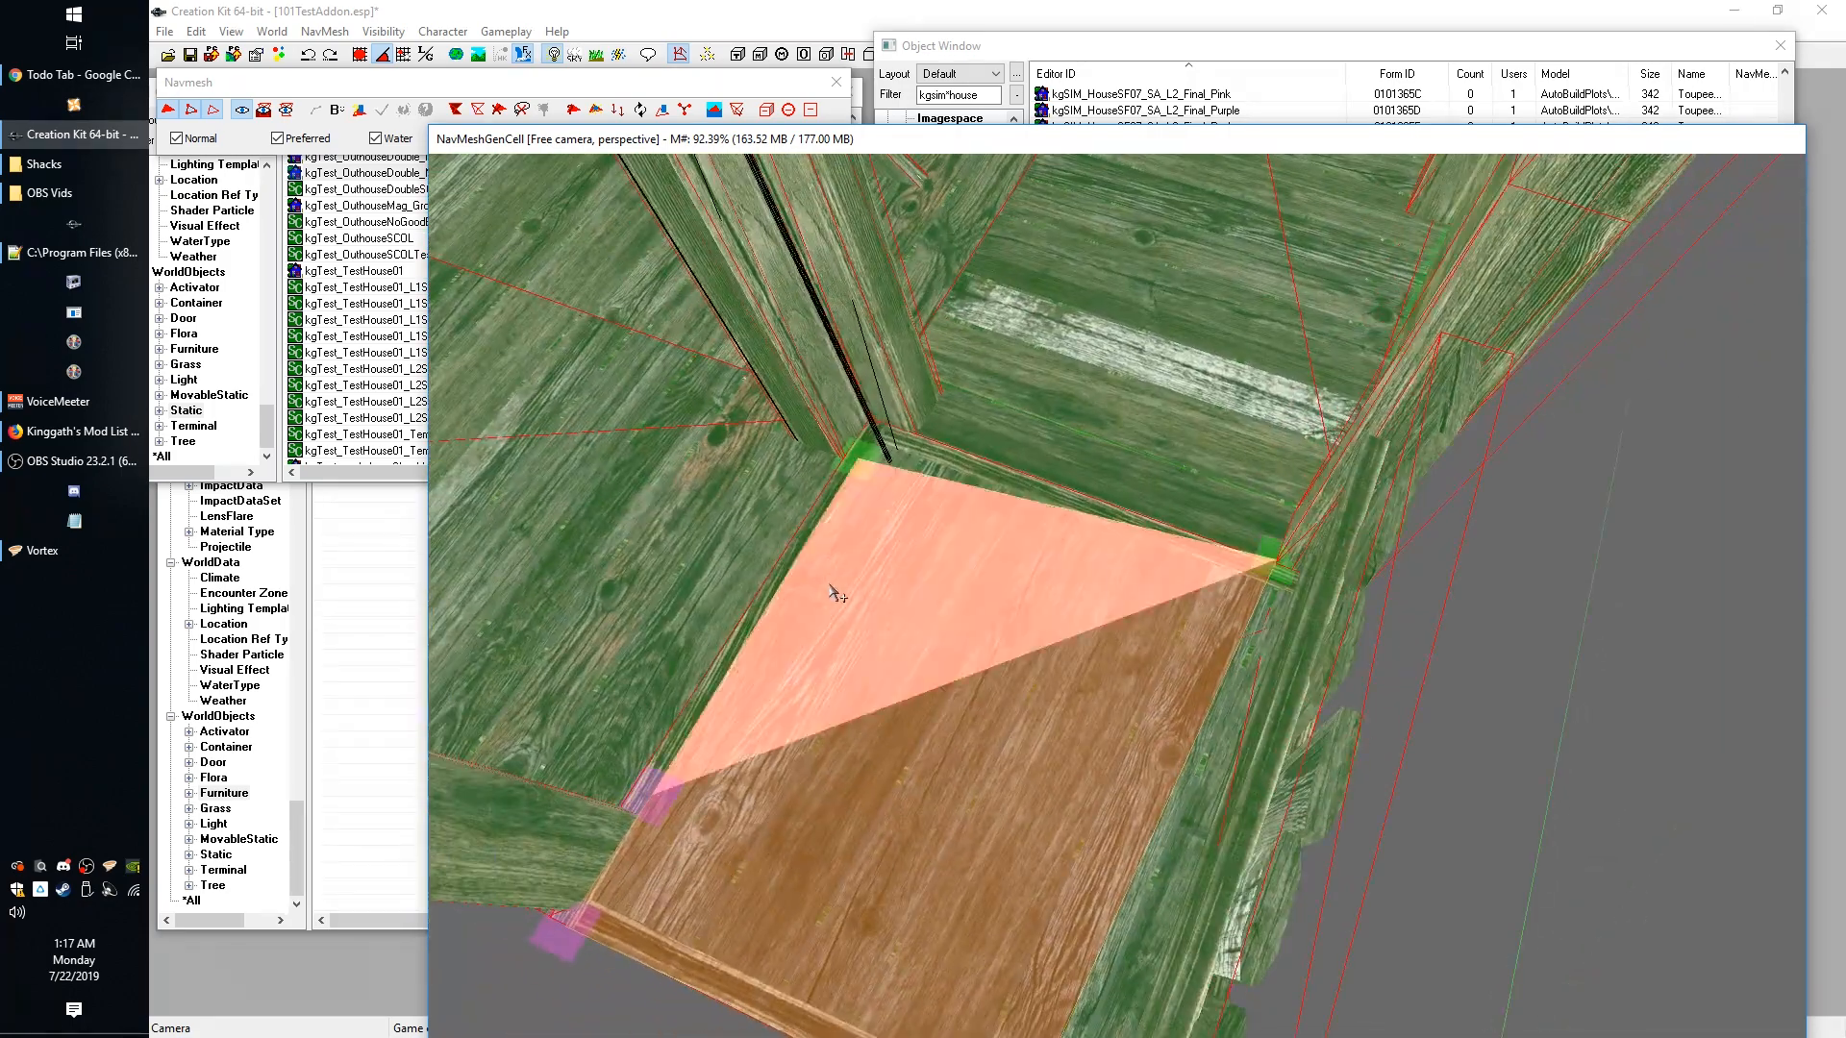
# Extend the navmesh from the porch through the entrance into the ground floor, placing vertices at the doorway corners and beside the inner beams.
pyautogui.keyDown('ctrl'); pyautogui.rightClick(944, 404); pyautogui.keyUp('ctrl')
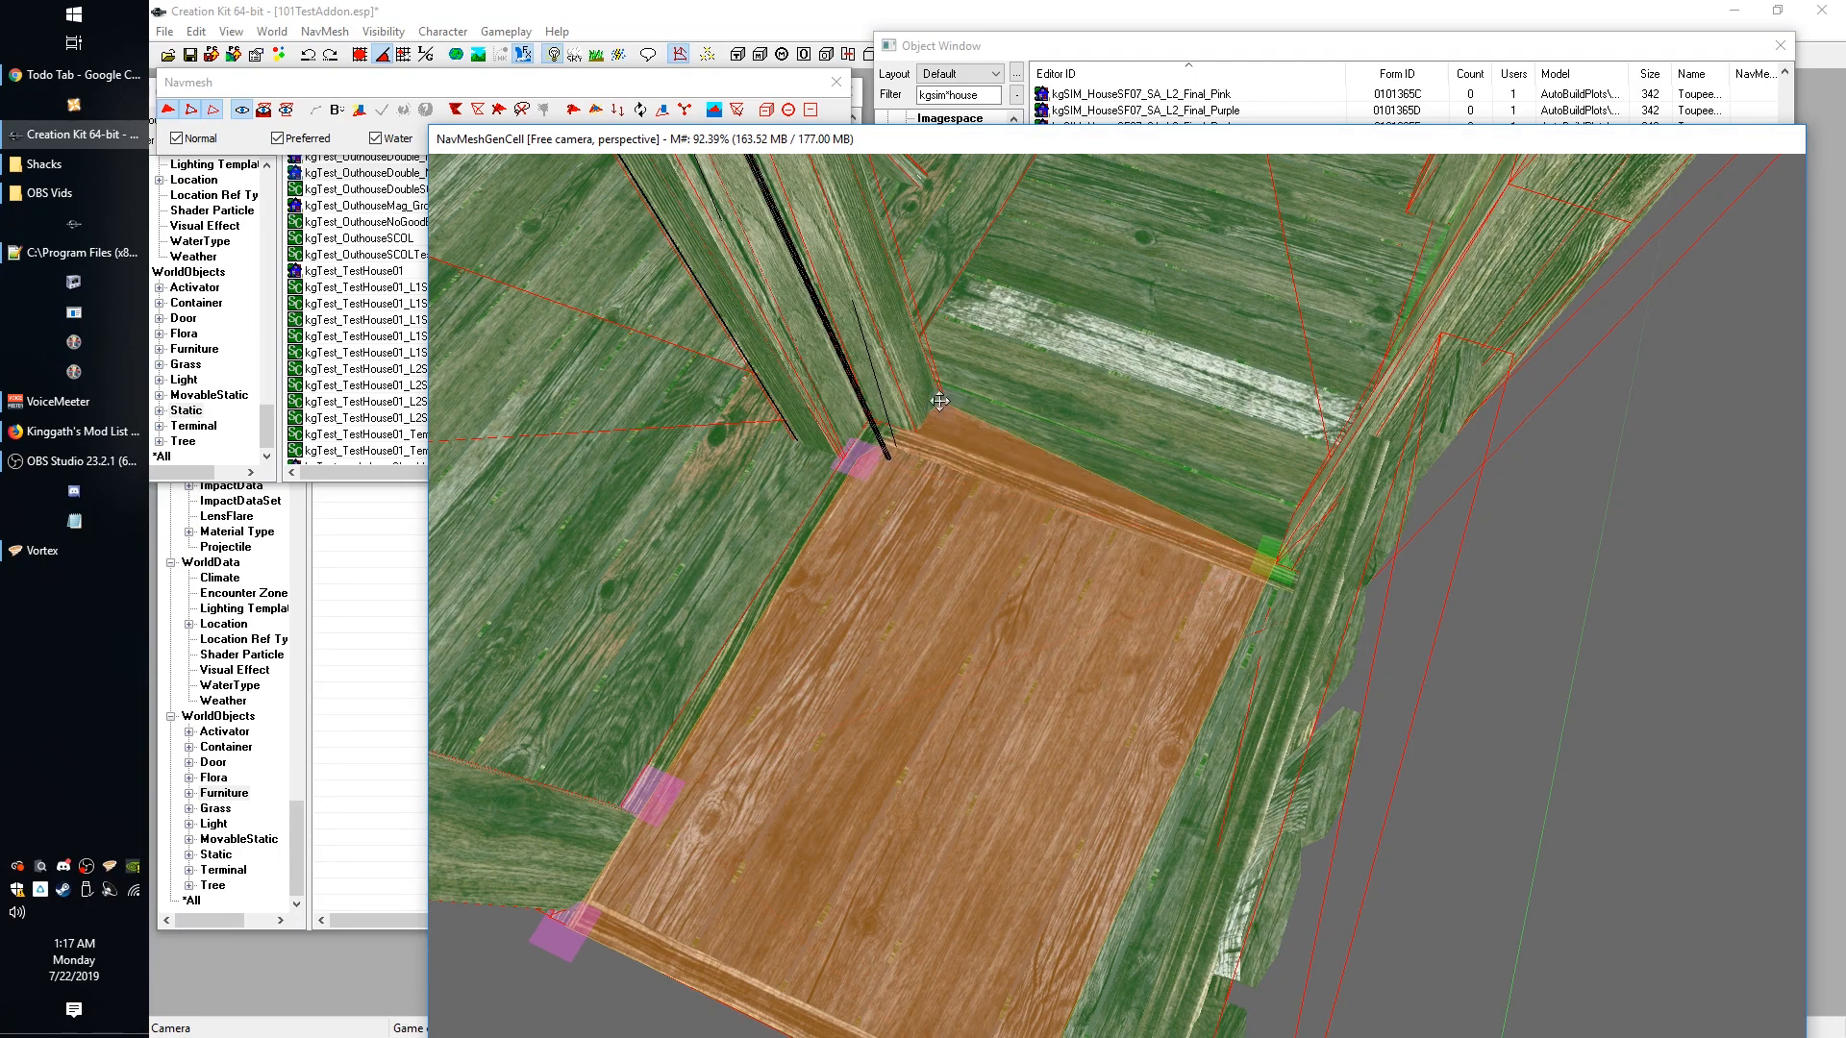
pyautogui.keyDown('shift'); pyautogui.moveTo(1307, 354); pyautogui.dragTo(1121, 322, button='middle'); pyautogui.keyUp('shift')
pyautogui.keyDown('ctrl'); pyautogui.rightClick(735, 831); pyautogui.keyUp('ctrl')
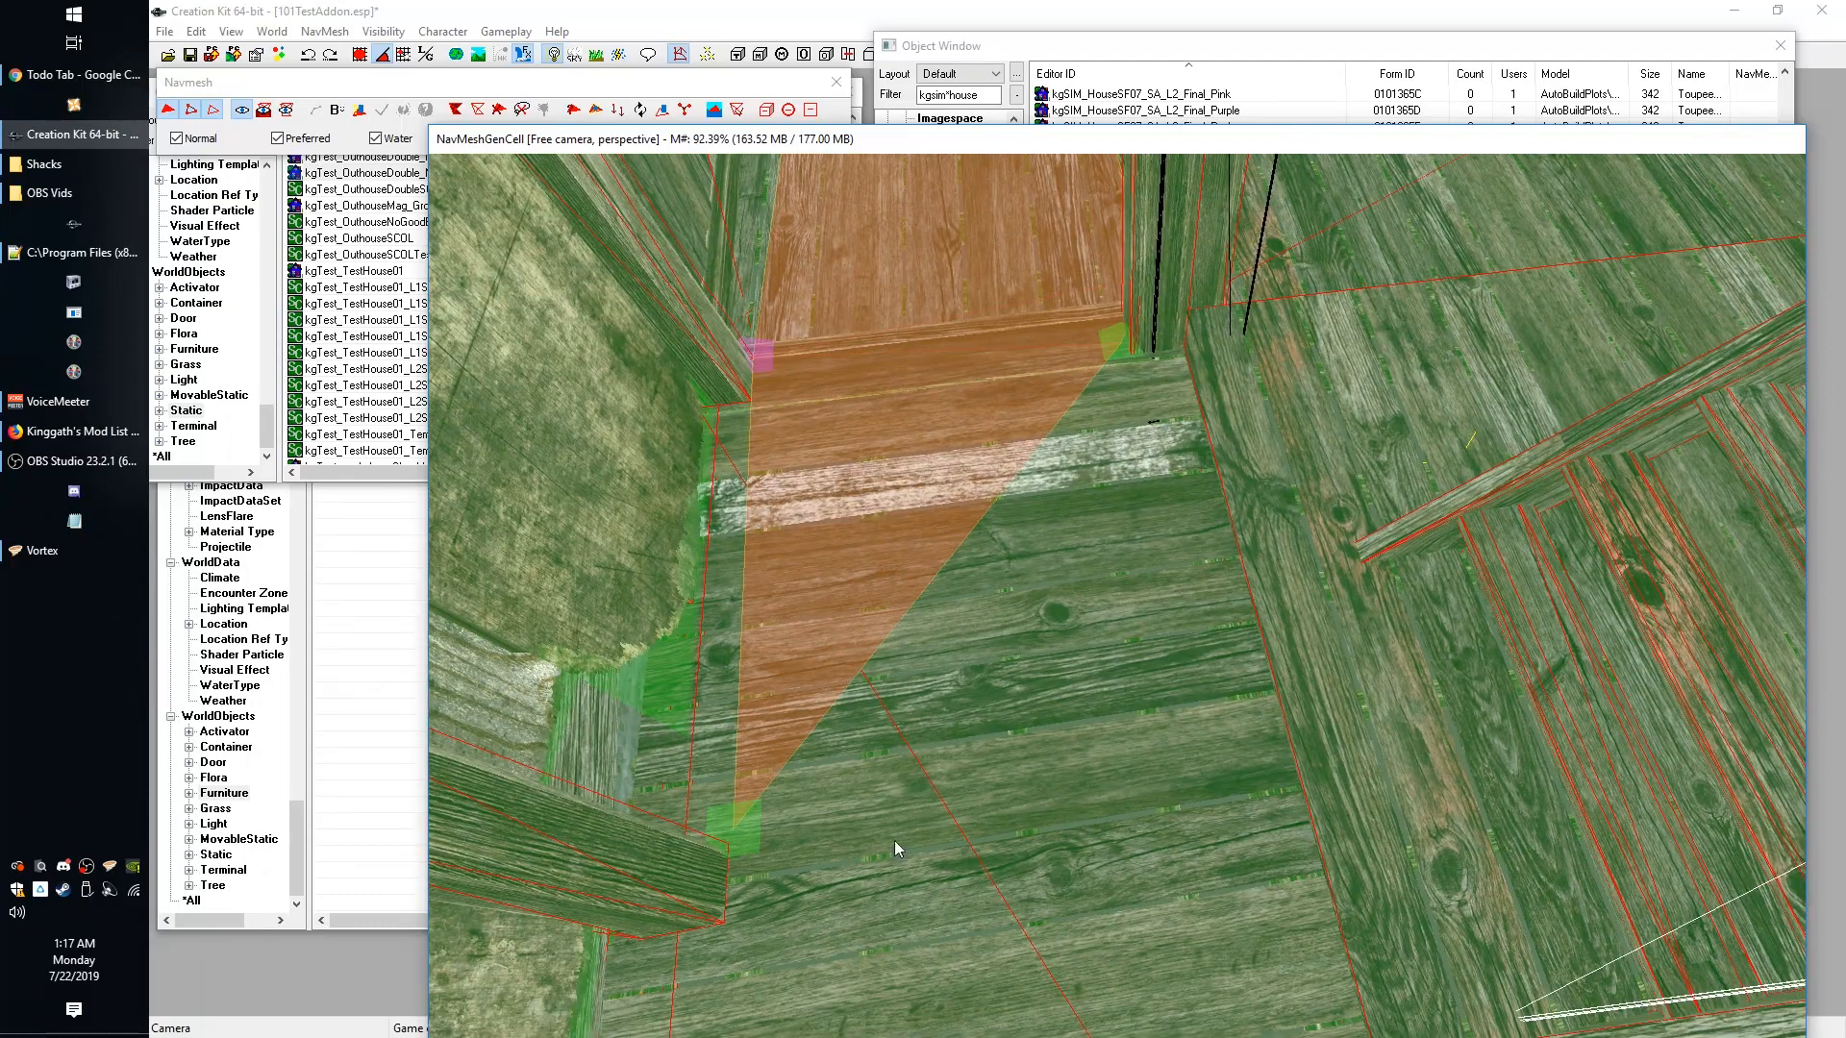
pyautogui.keyDown('ctrl'); pyautogui.rightClick(1342, 546); pyautogui.keyUp('ctrl')
pyautogui.moveTo(1342, 546)
pyautogui.keyDown('shift'); pyautogui.mouseDown(button='middle')
pyautogui.moveTo(1285, 314)
pyautogui.moveTo(1357, 387)
pyautogui.moveTo(1298, 340)
pyautogui.moveTo(1221, 353)
pyautogui.moveTo(1277, 492)
pyautogui.moveTo(1255, 423)
pyautogui.moveTo(1142, 341)
pyautogui.mouseUp(button='middle'); pyautogui.keyUp('shift')
pyautogui.keyDown('ctrl'); pyautogui.rightClick(1341, 310); pyautogui.keyUp('ctrl')
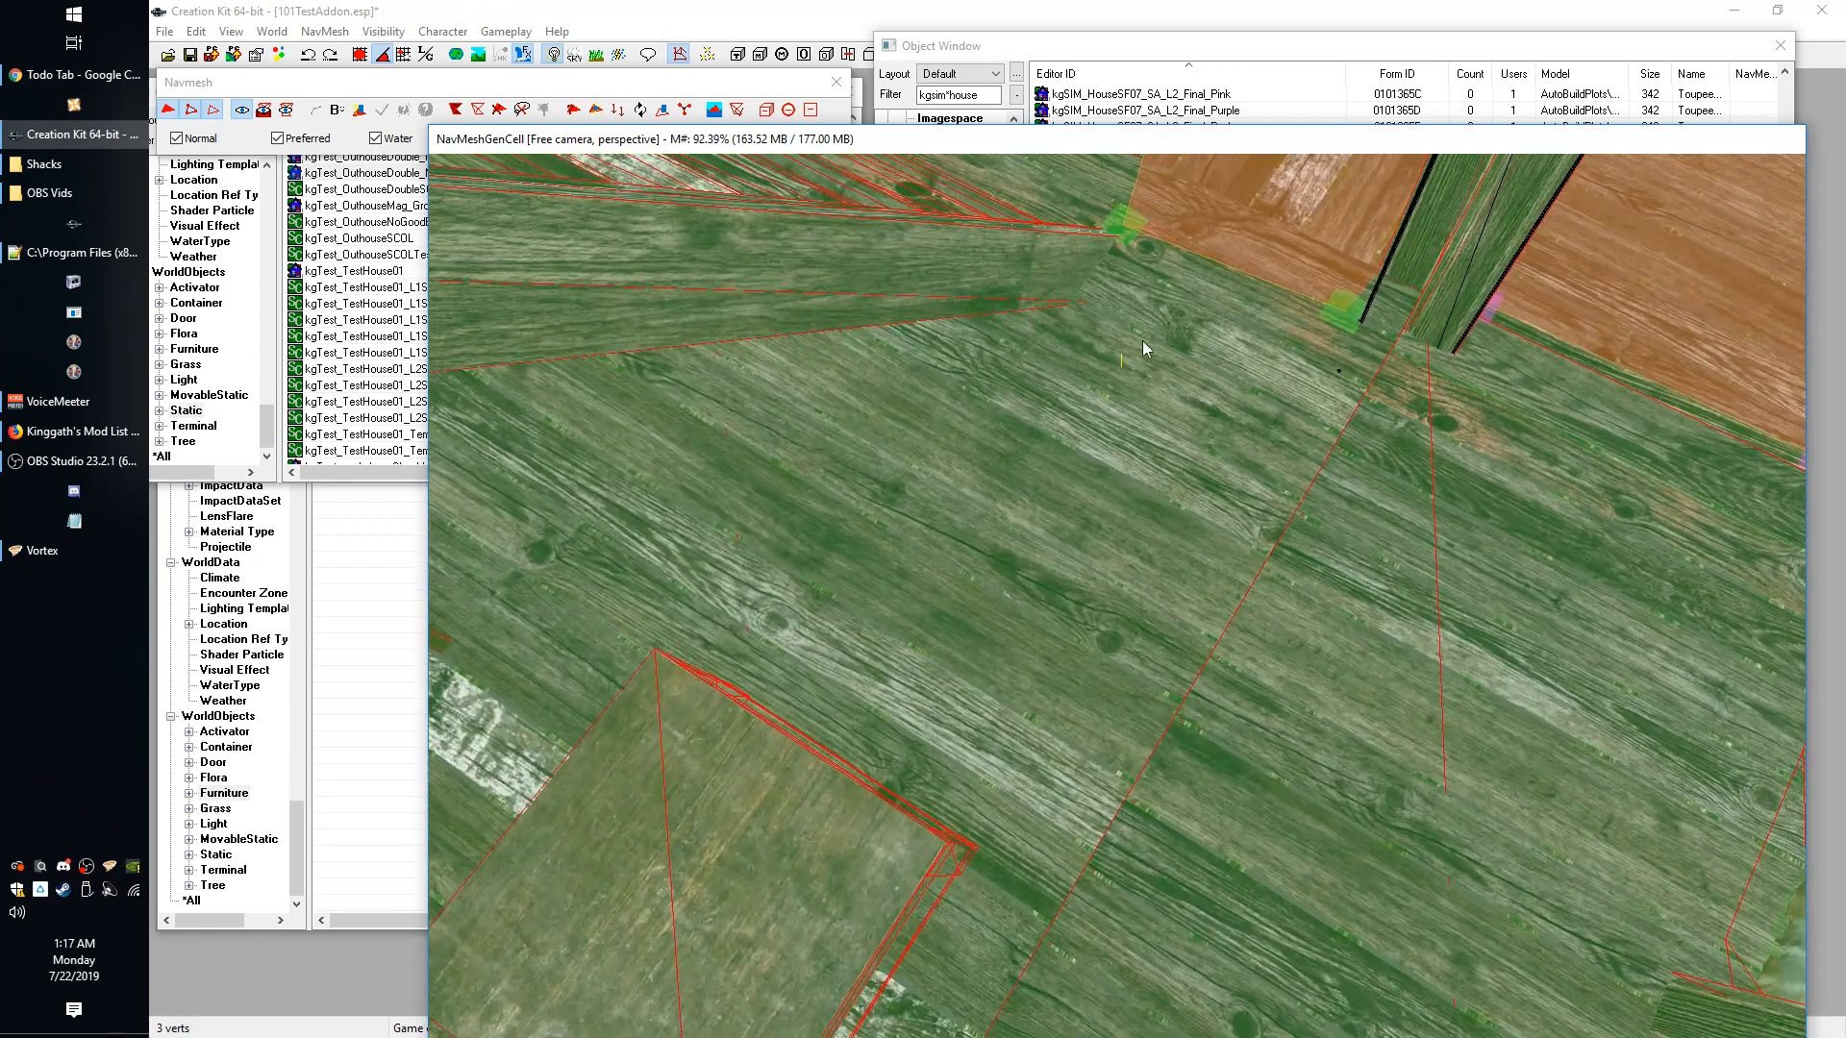
pyautogui.press('a')
pyautogui.click(1093, 314)
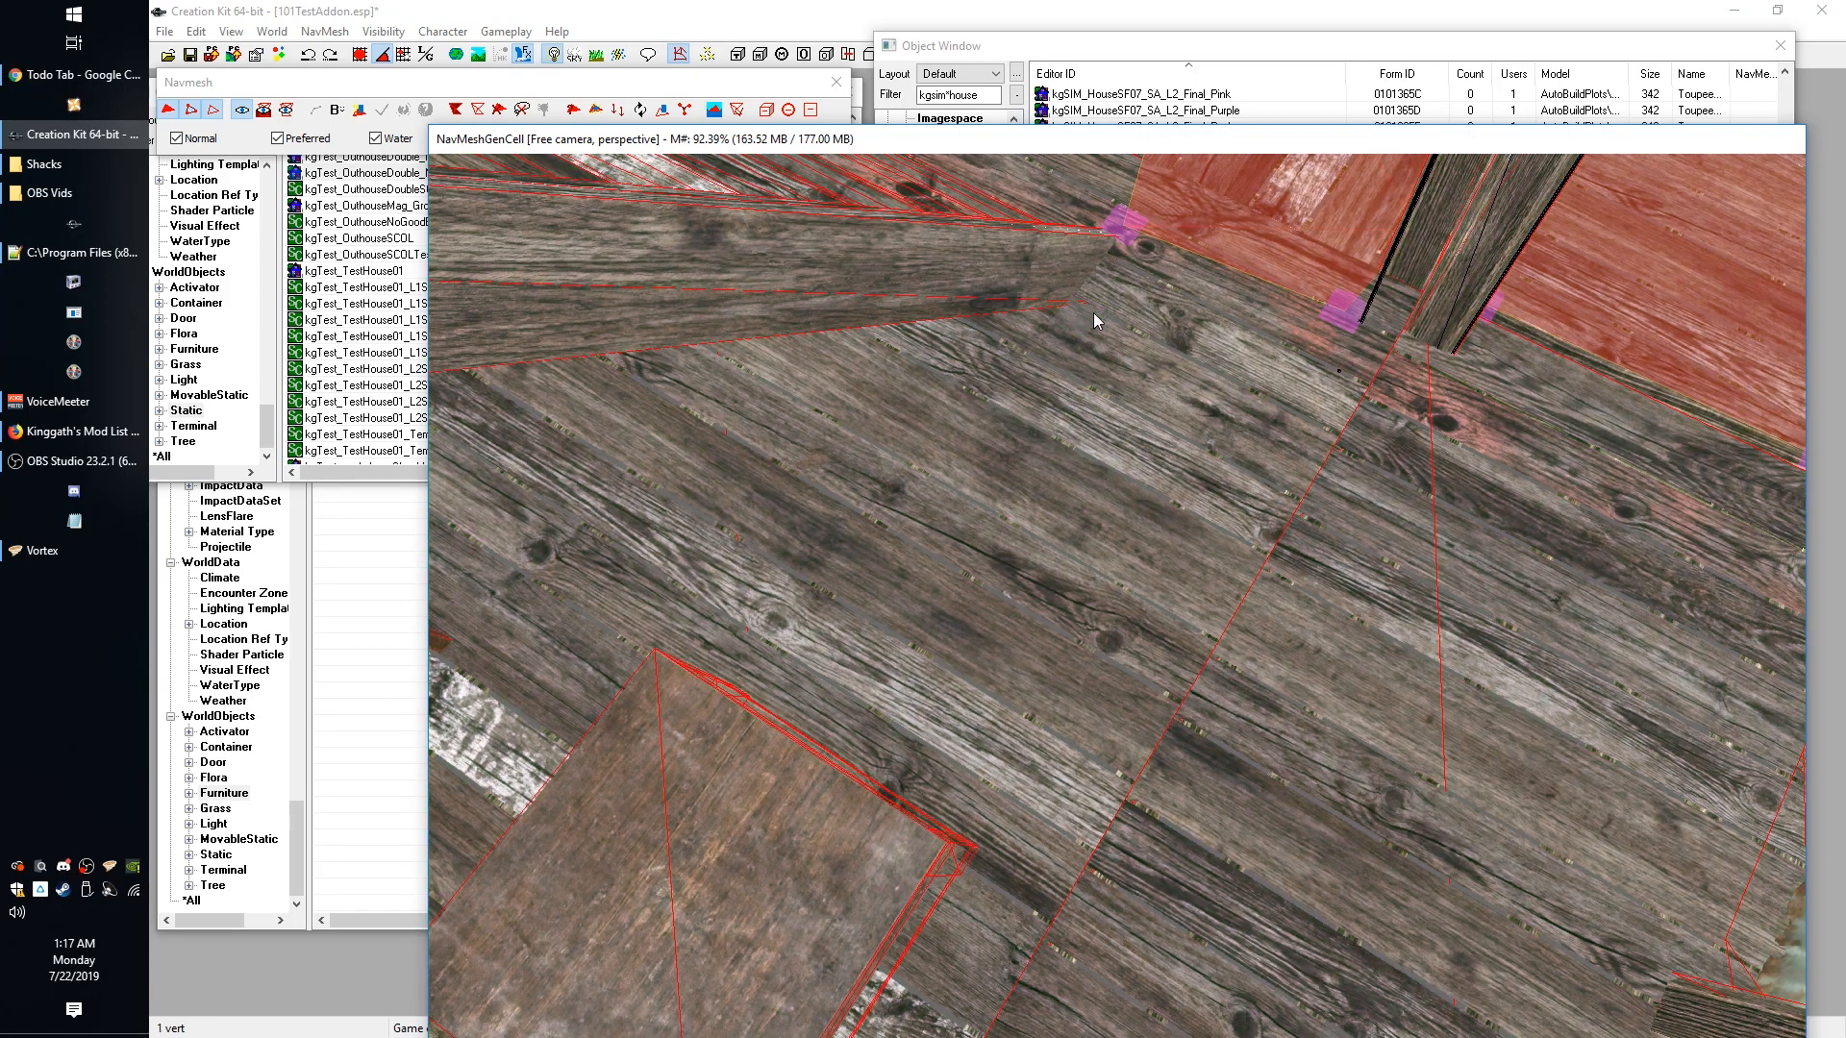
# Place a vertex at the foot of the diagonal beam and join it to the two neighbouring edge vertices with a triangle.
pyautogui.click(1123, 234)
pyautogui.keyDown('shift'); pyautogui.moveTo(1123, 236); pyautogui.dragTo(1168, 248, button='middle'); pyautogui.keyUp('shift')
pyautogui.click(1337, 312)
pyautogui.click(1083, 329)
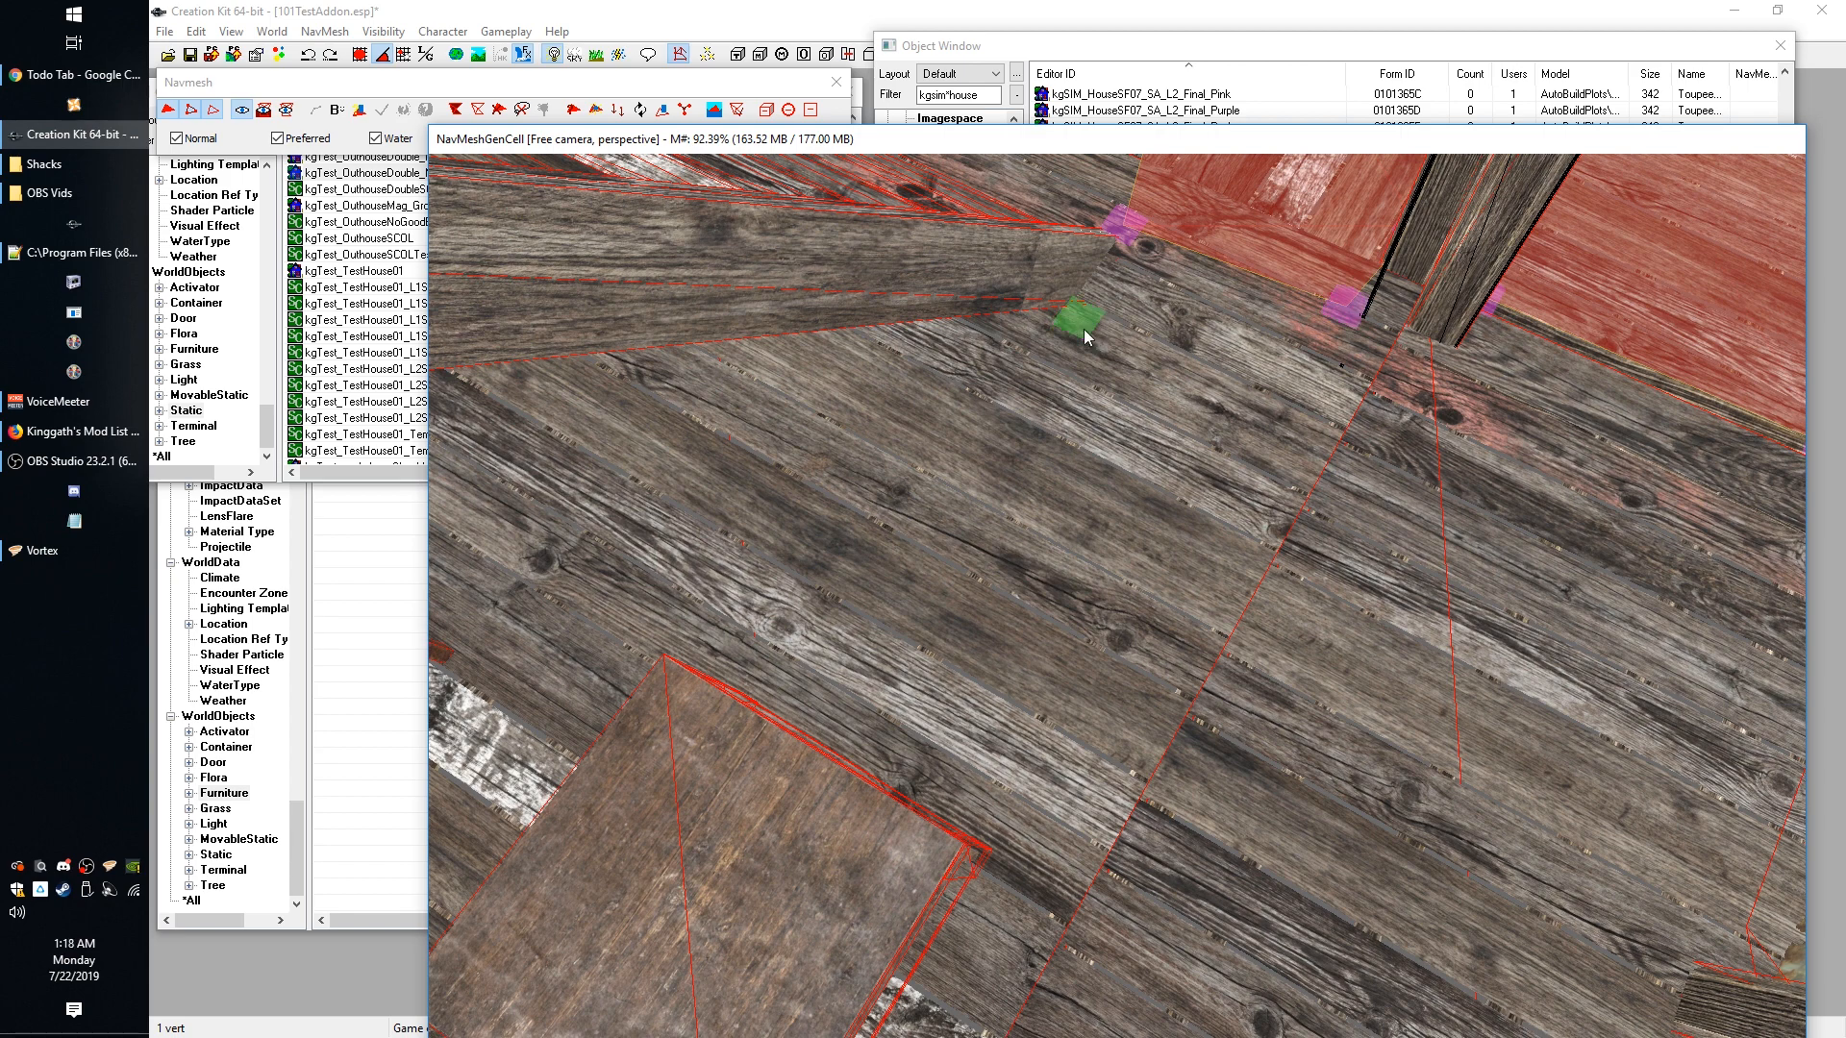
pyautogui.moveTo(1082, 328); pyautogui.dragTo(1082, 307)
pyautogui.hotkey('ctrl', 'z')
pyautogui.click(1127, 229)
pyautogui.keyDown('ctrl'); pyautogui.click(1352, 313); pyautogui.keyUp('ctrl')
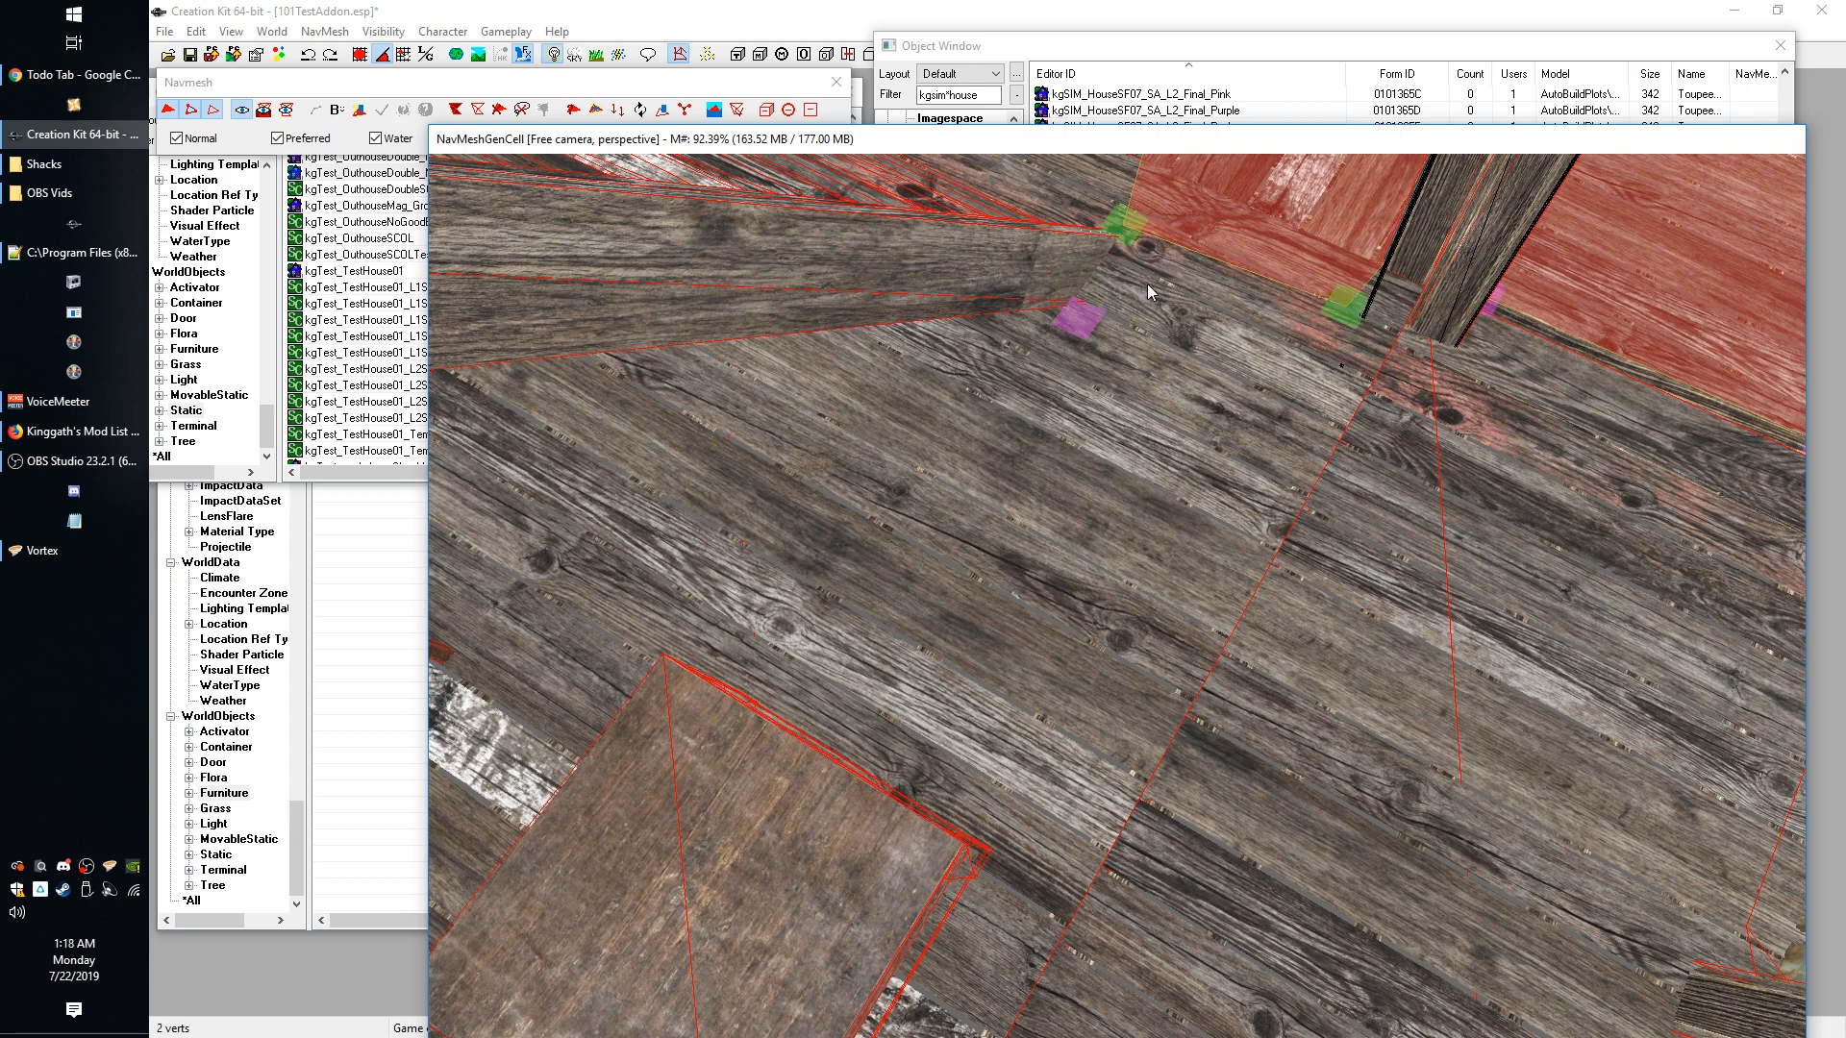
pyautogui.keyDown('ctrl'); pyautogui.click(1080, 324); pyautogui.keyUp('ctrl')
pyautogui.click(1083, 330)
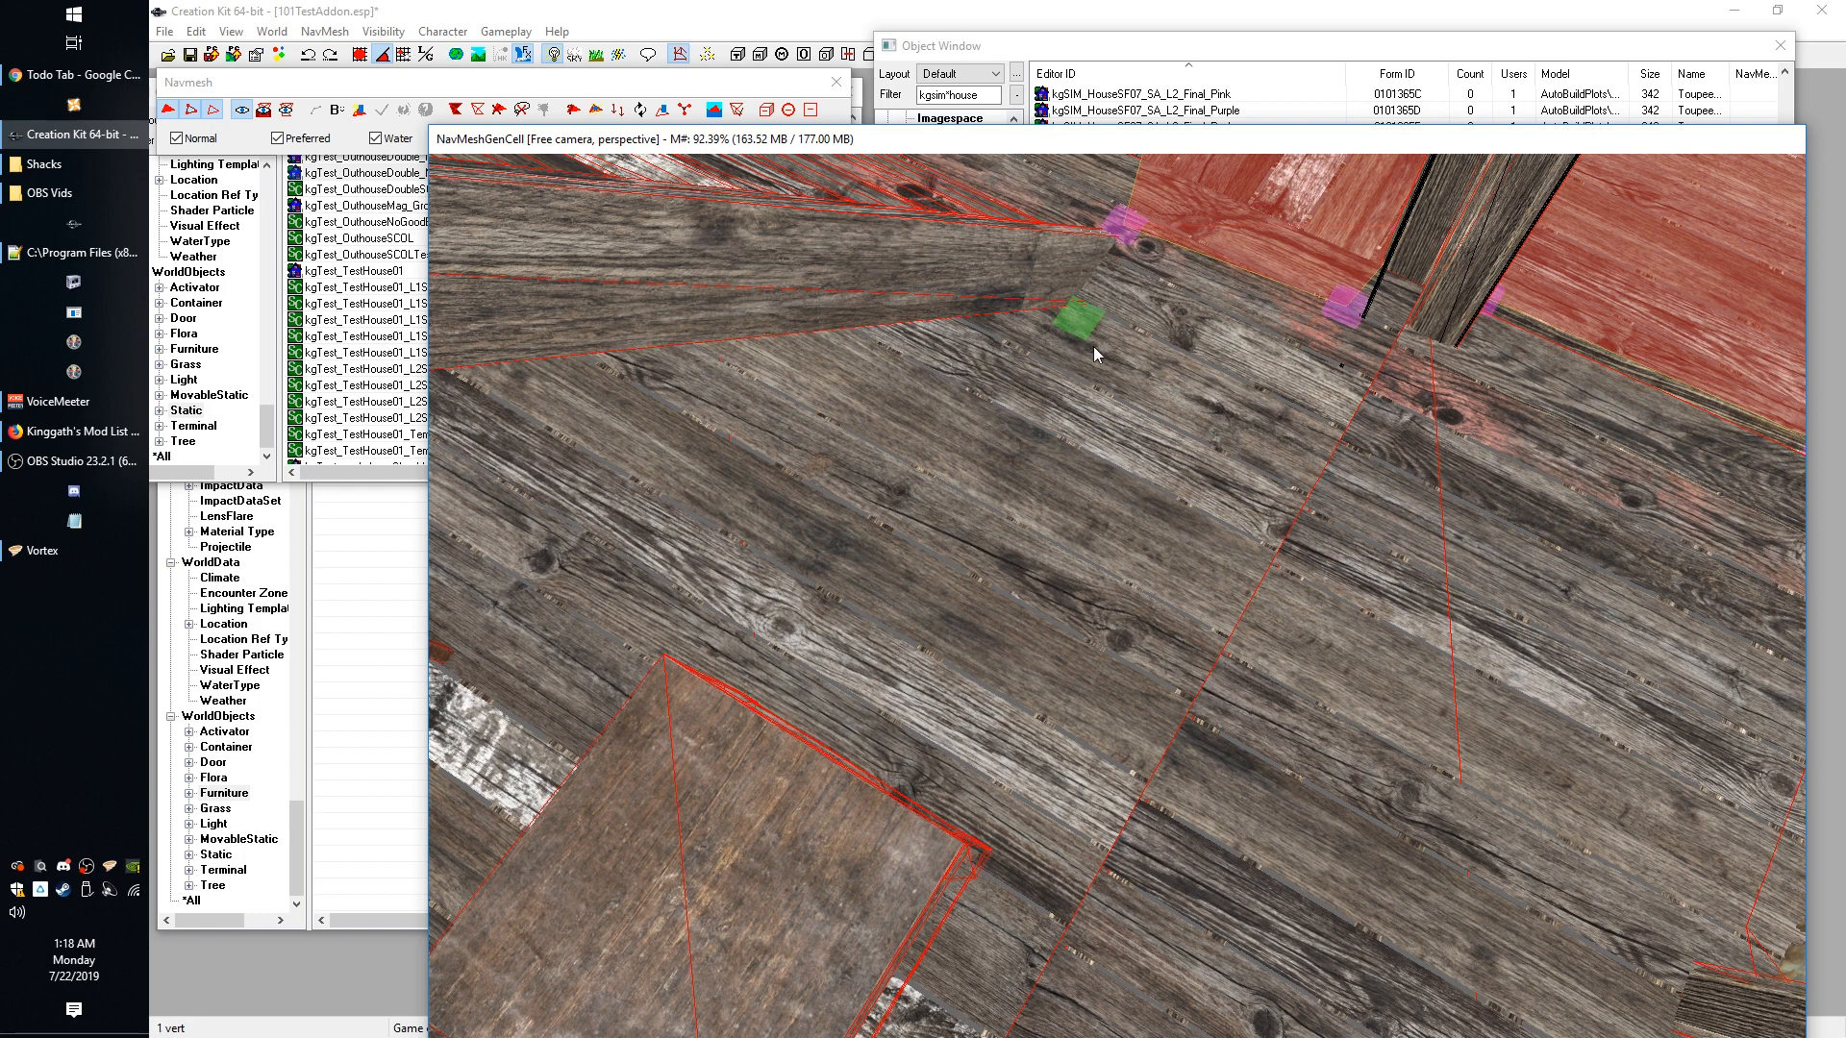
pyautogui.keyDown('ctrl'); pyautogui.click(1126, 235); pyautogui.keyUp('ctrl')
pyautogui.keyDown('ctrl'); pyautogui.click(1334, 314); pyautogui.keyUp('ctrl')
pyautogui.press('a')
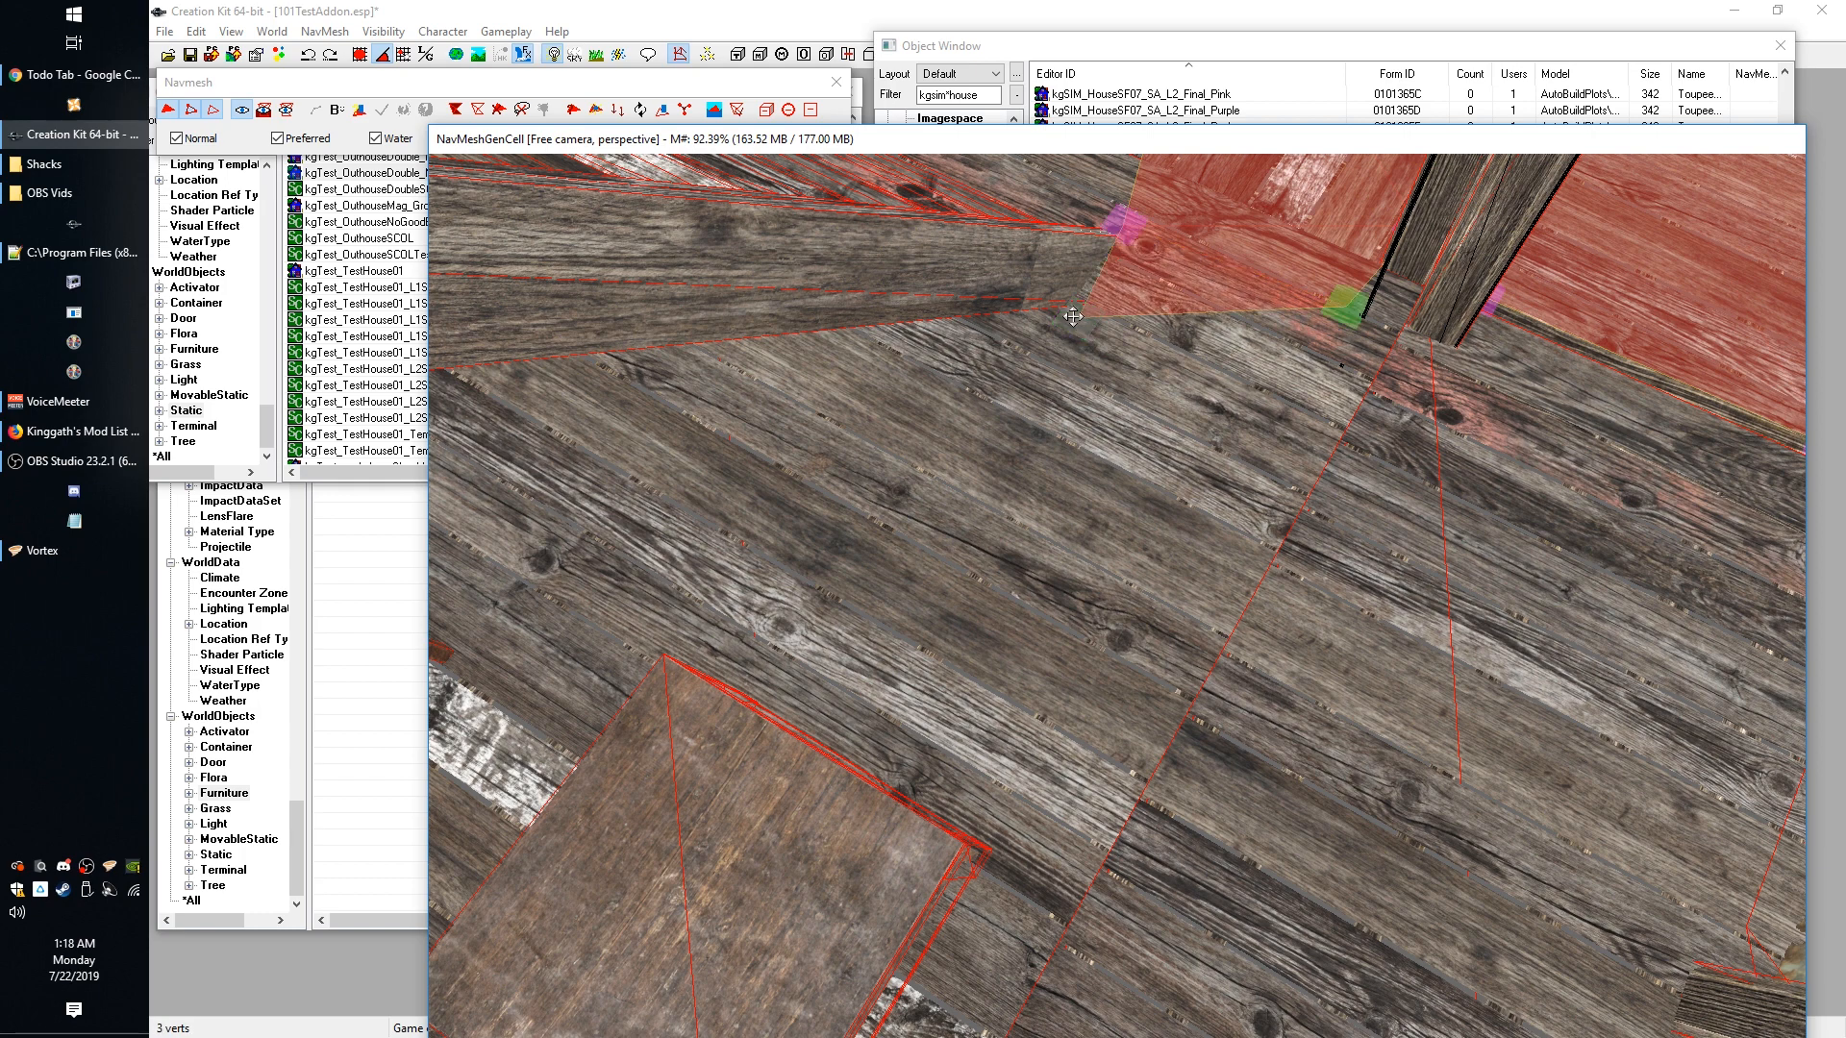
pyautogui.moveTo(1073, 315); pyautogui.dragTo(1087, 312)
# Extend the navmesh from the edge between the diagonal beam and the entrance post to a new vertex at the small table's leg.
pyautogui.moveTo(1288, 322); pyautogui.dragTo(1211, 325)
pyautogui.keyDown('shift'); pyautogui.moveTo(1351, 360); pyautogui.dragTo(1088, 315, button='middle'); pyautogui.keyUp('shift')
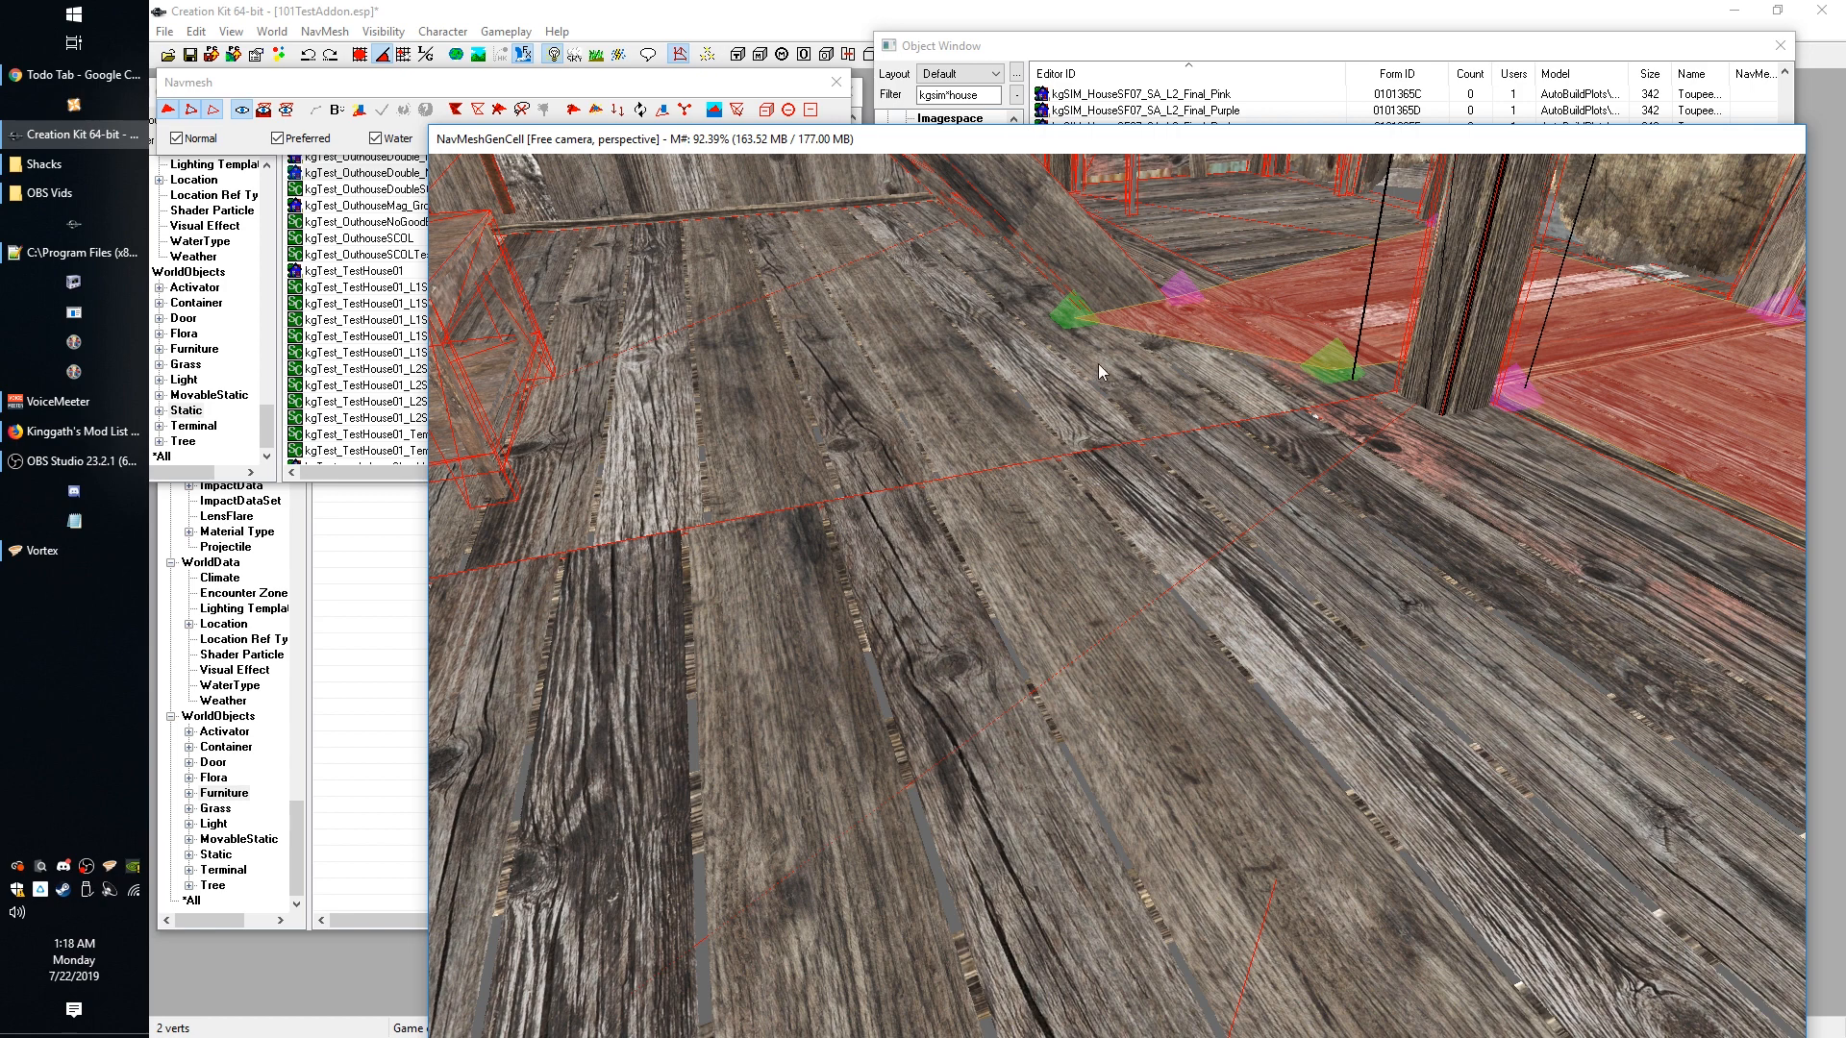
pyautogui.click(1071, 314)
pyautogui.click(1331, 365)
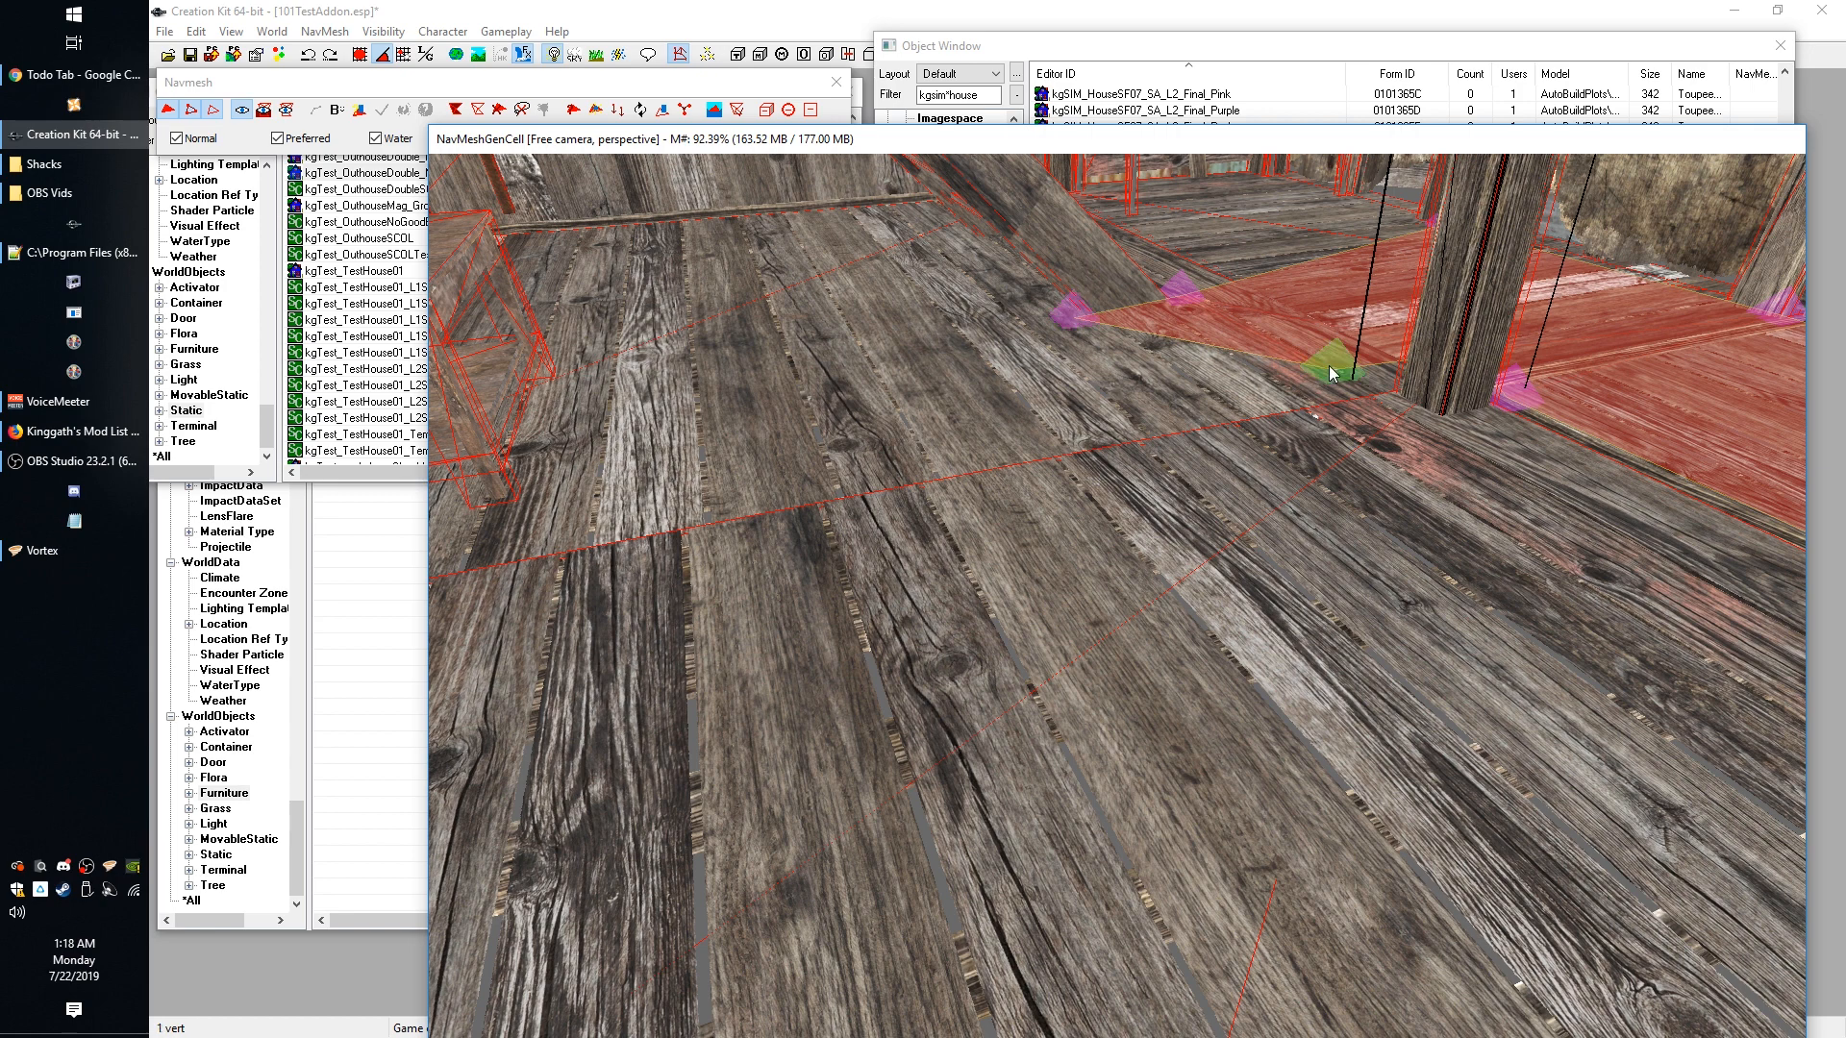
pyautogui.click(1075, 316)
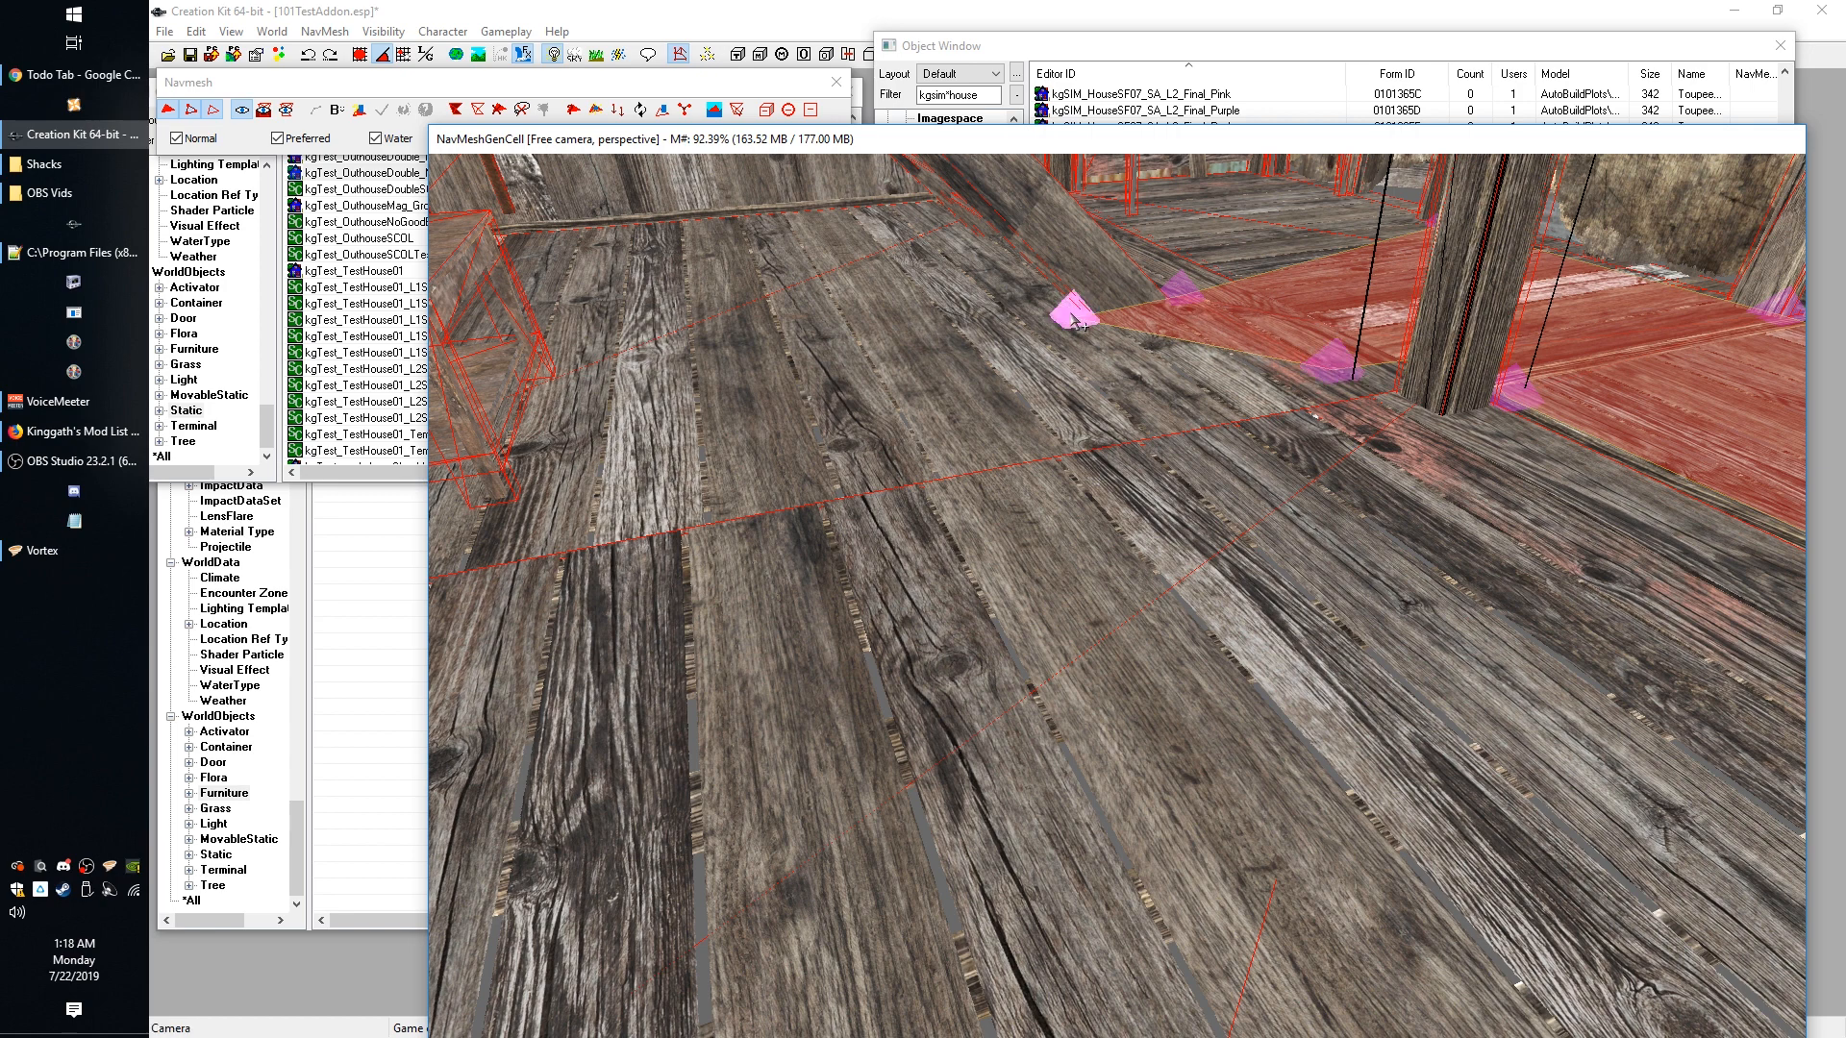
pyautogui.keyDown('ctrl'); pyautogui.click(1322, 373); pyautogui.keyUp('ctrl')
pyautogui.keyDown('shift'); pyautogui.moveTo(1343, 405); pyautogui.dragTo(1344, 543, button='middle'); pyautogui.keyUp('shift')
pyautogui.keyDown('shift'); pyautogui.moveTo(1198, 498); pyautogui.dragTo(1317, 468, button='middle'); pyautogui.keyUp('shift')
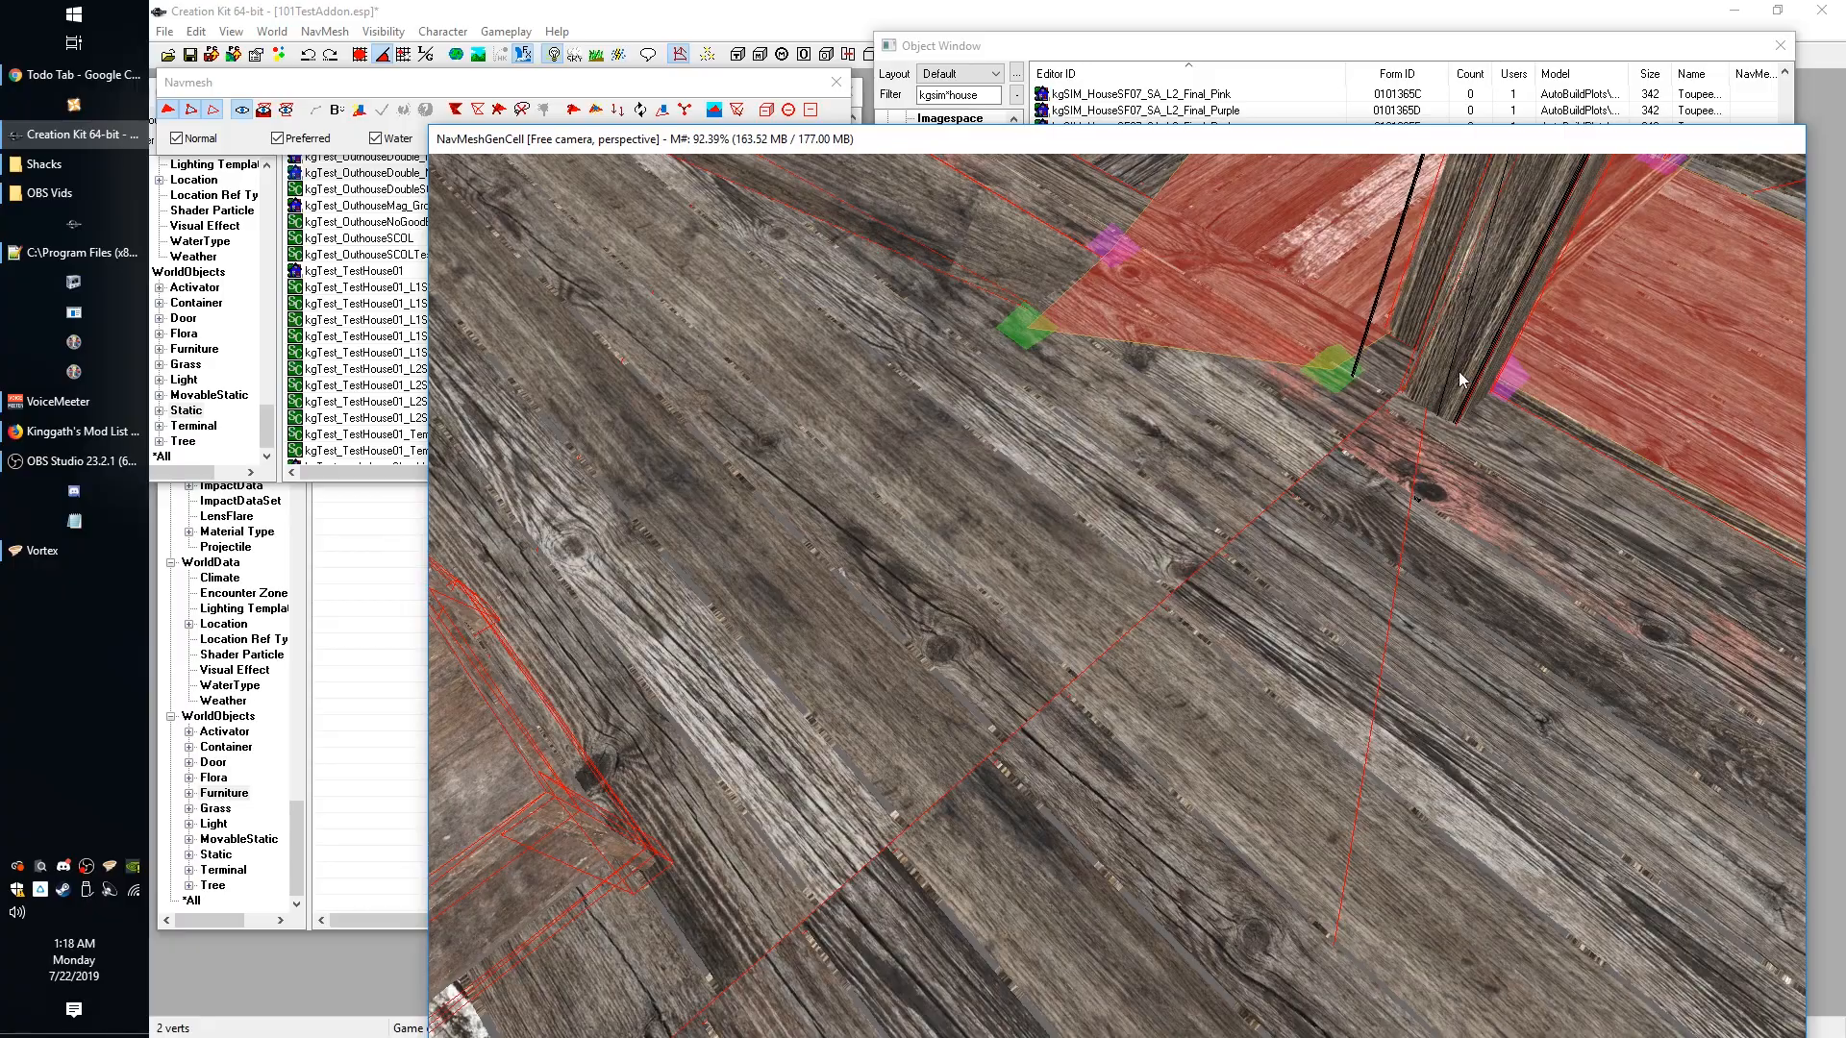
pyautogui.keyDown('shift'); pyautogui.moveTo(1227, 542); pyautogui.dragTo(897, 904, button='middle'); pyautogui.keyUp('shift')
pyautogui.scroll(3, 898, 741)
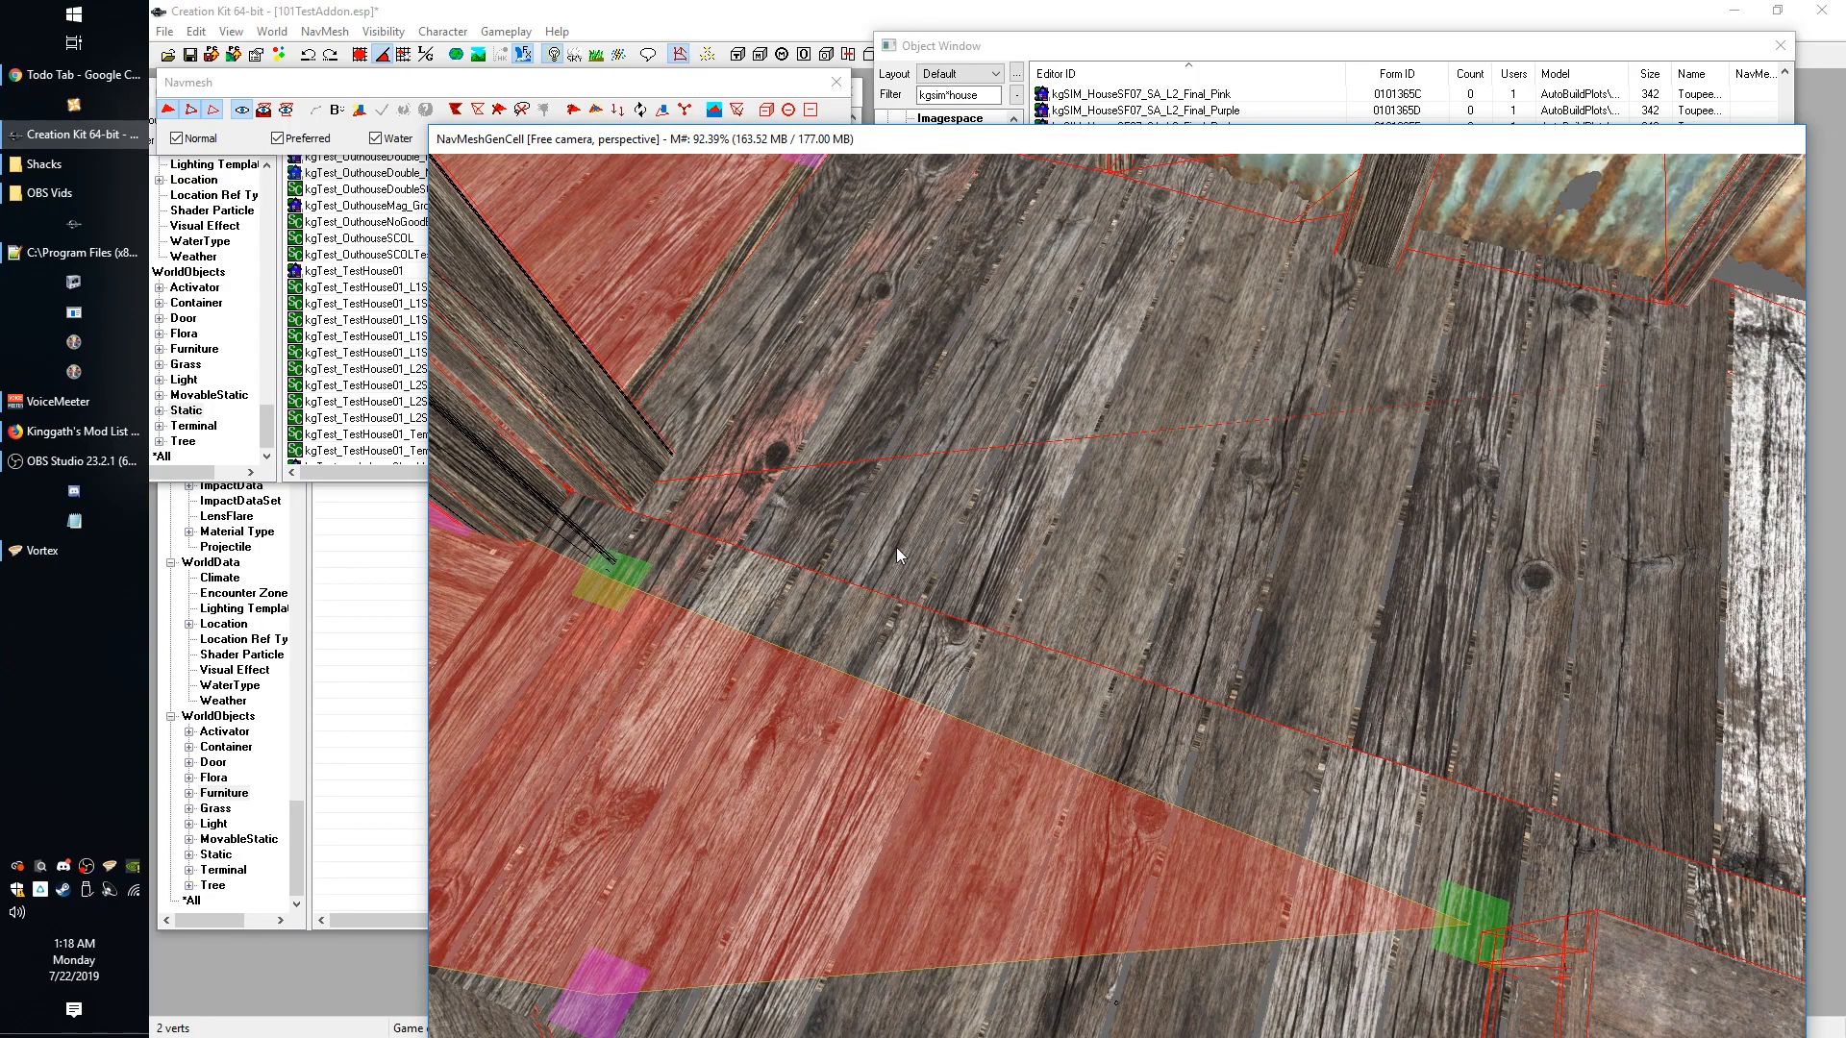
# Add triangles to new vertices at the entrance post's inner side and at the wall corner beside the far door.
pyautogui.keyDown('ctrl'); pyautogui.rightClick(684, 453); pyautogui.keyUp('ctrl')
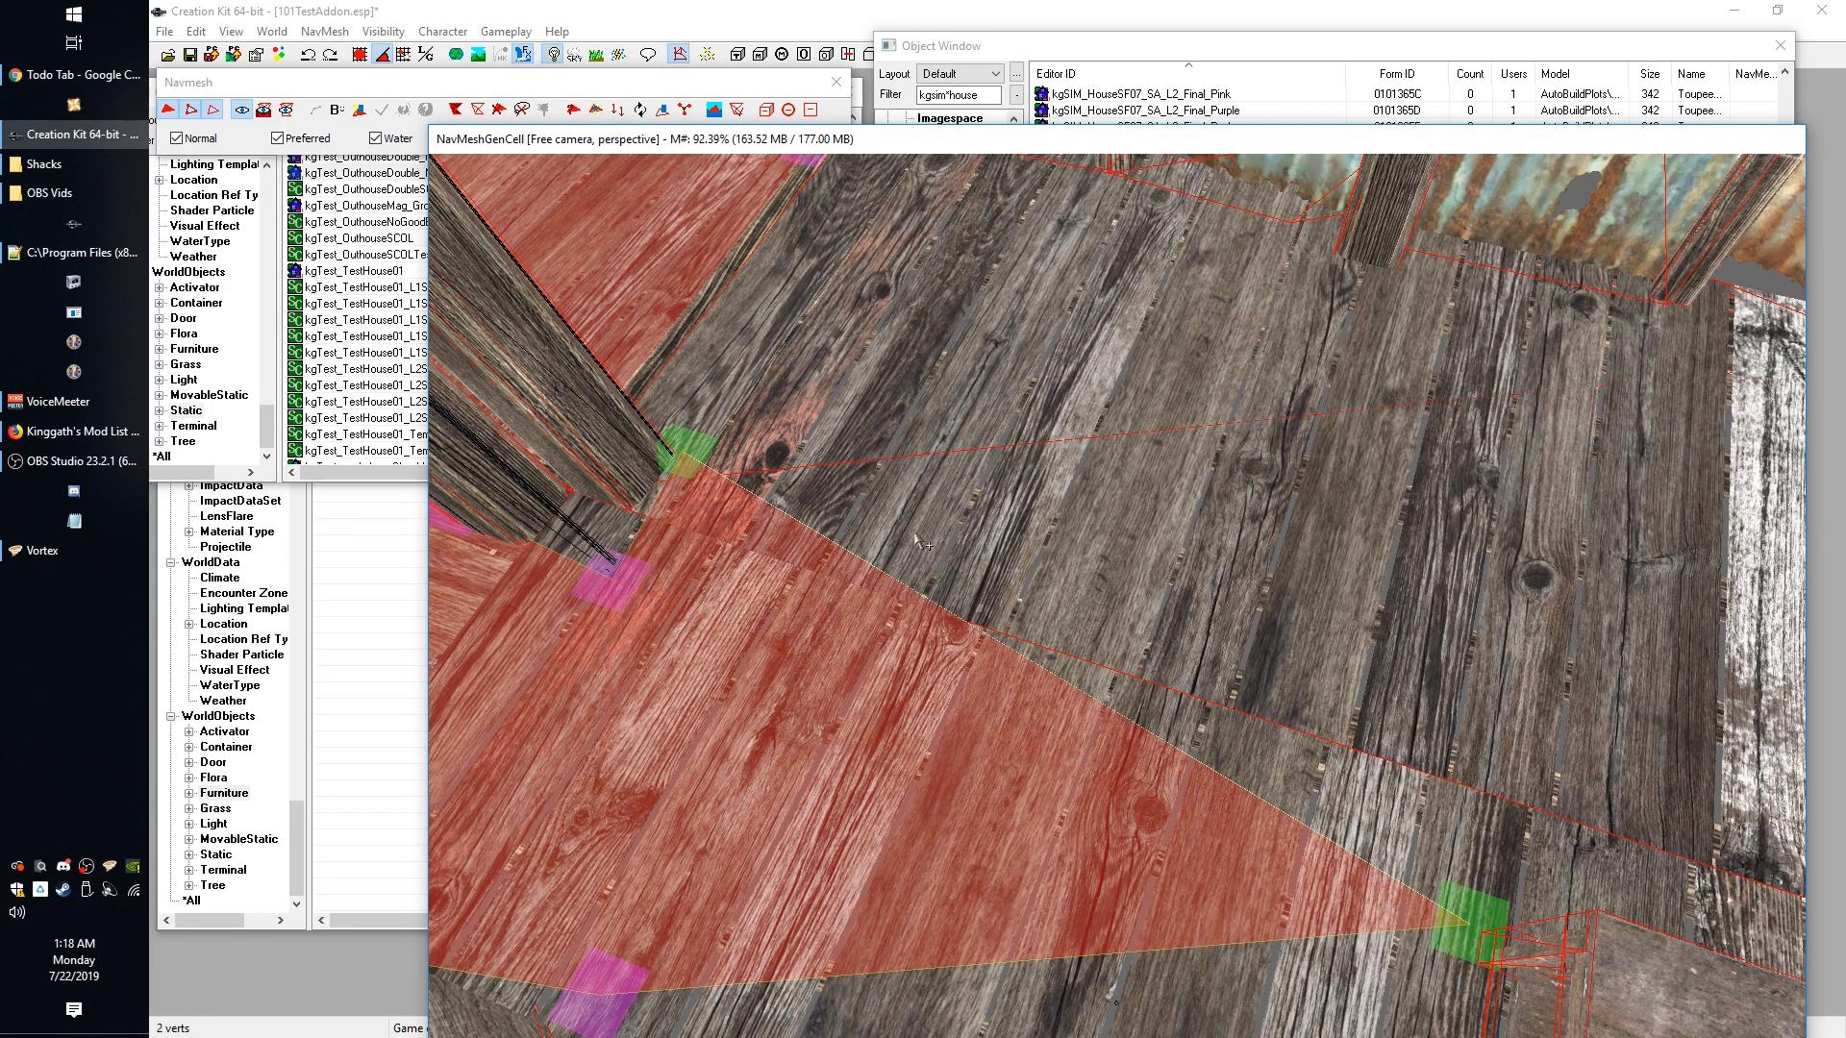
pyautogui.keyDown('shift'); pyautogui.moveTo(1301, 547); pyautogui.dragTo(1411, 566, button='middle'); pyautogui.keyUp('shift')
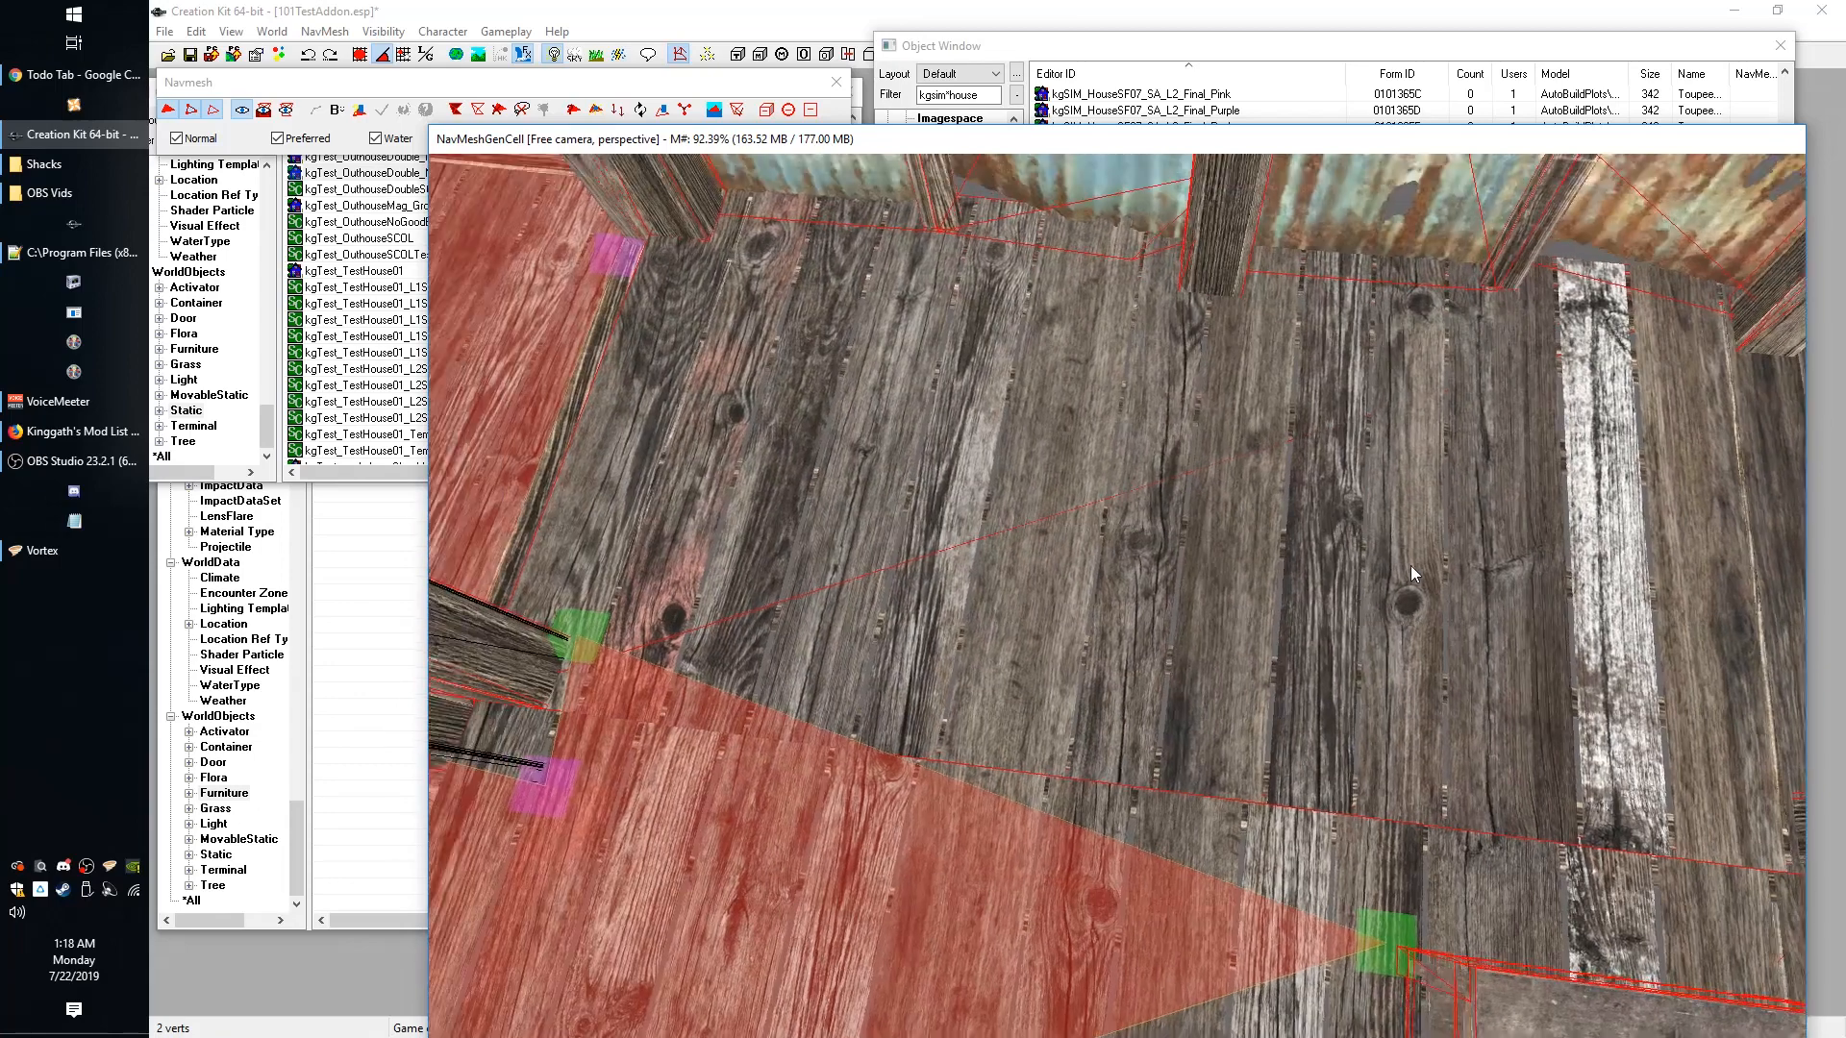
pyautogui.keyDown('ctrl'); pyautogui.rightClick(1712, 338); pyautogui.keyUp('ctrl')
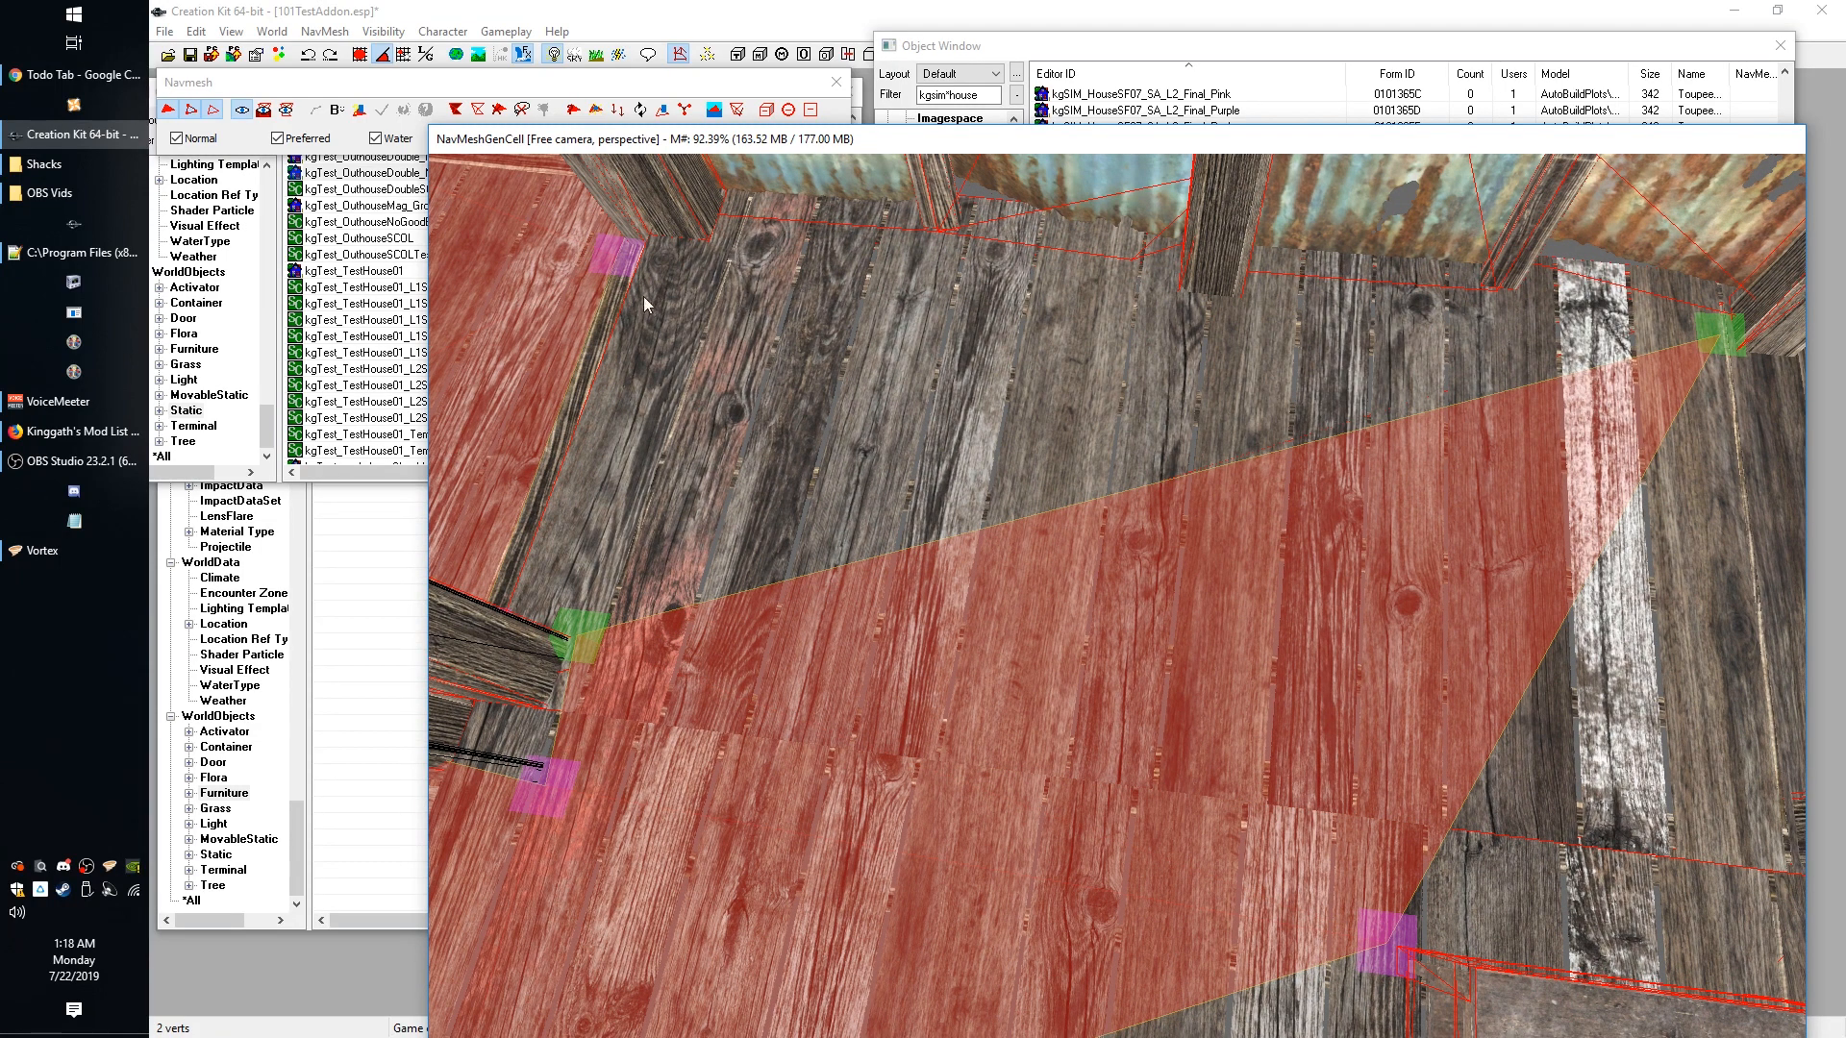
# Build two triangles that join the room's navmesh along the corrugated wall to the porch edge and close the gap beside the post.
pyautogui.keyDown('shift'); pyautogui.moveTo(635, 471); pyautogui.dragTo(1150, 515, button='middle'); pyautogui.keyUp('shift')
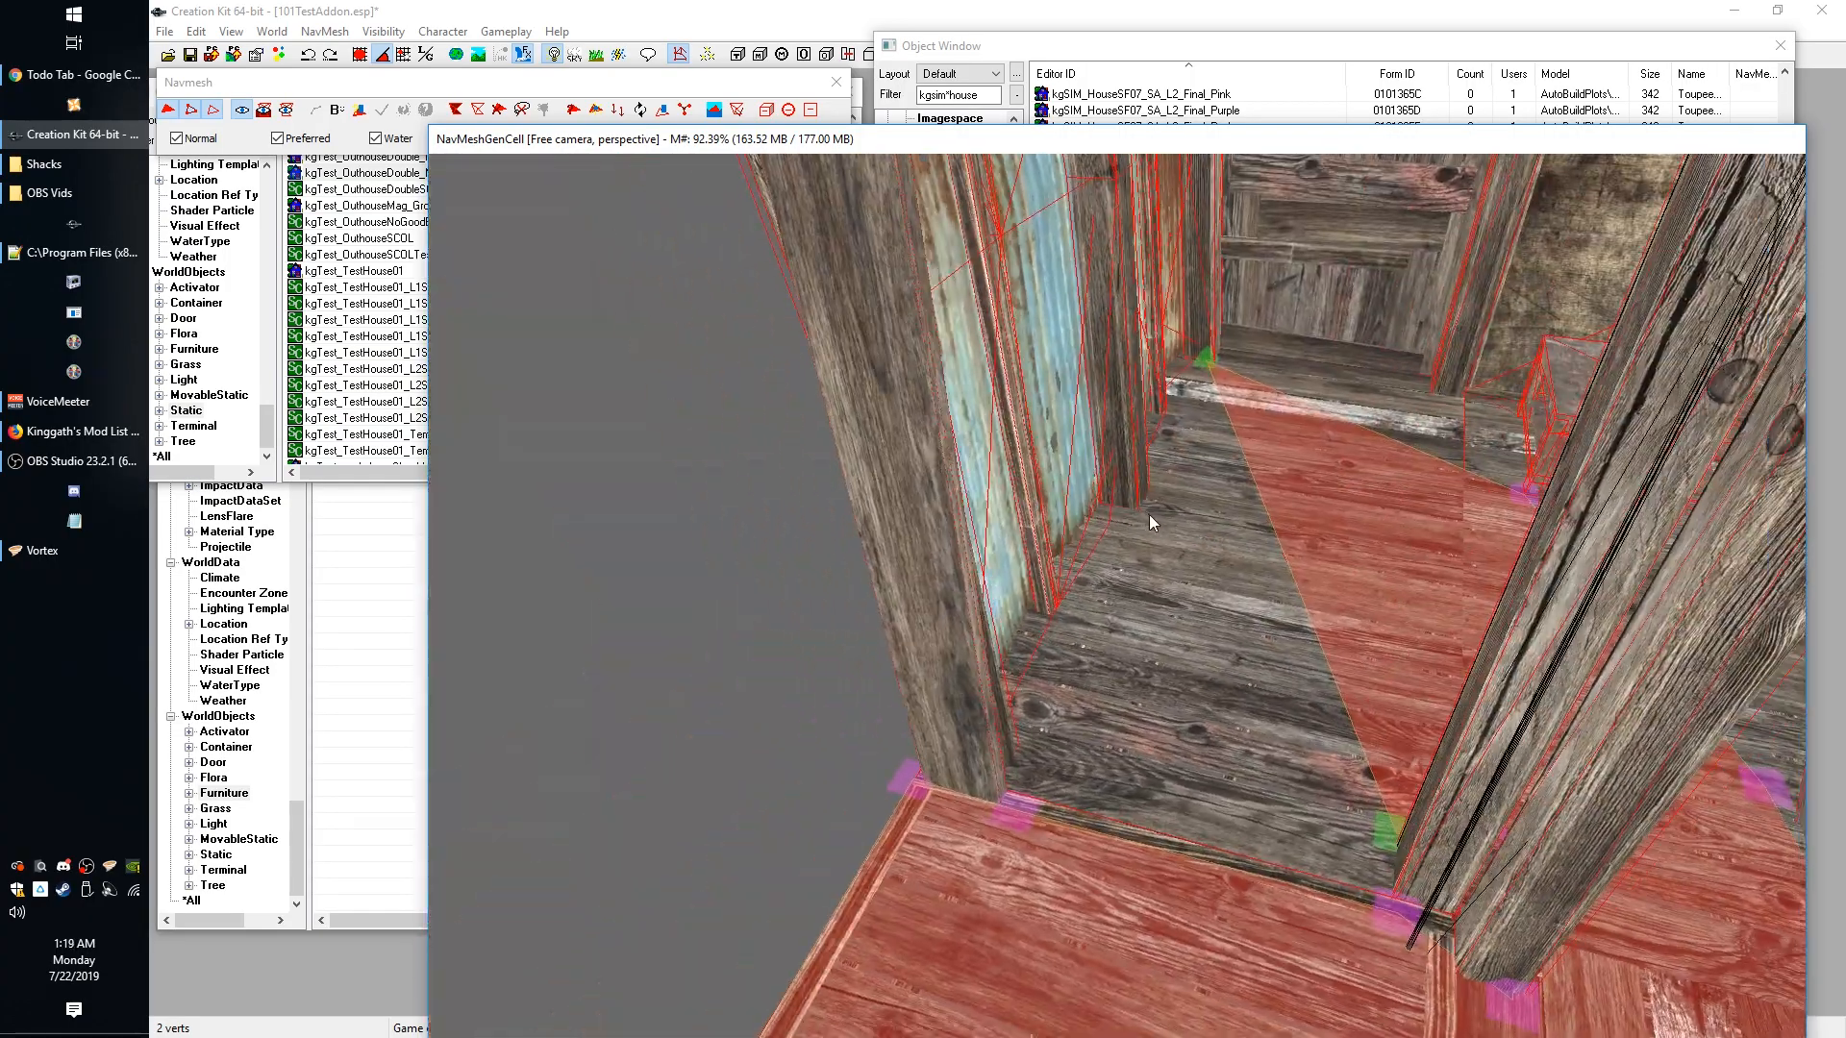
pyautogui.keyDown('ctrl'); pyautogui.click(1008, 812); pyautogui.keyUp('ctrl')
pyautogui.press('a')
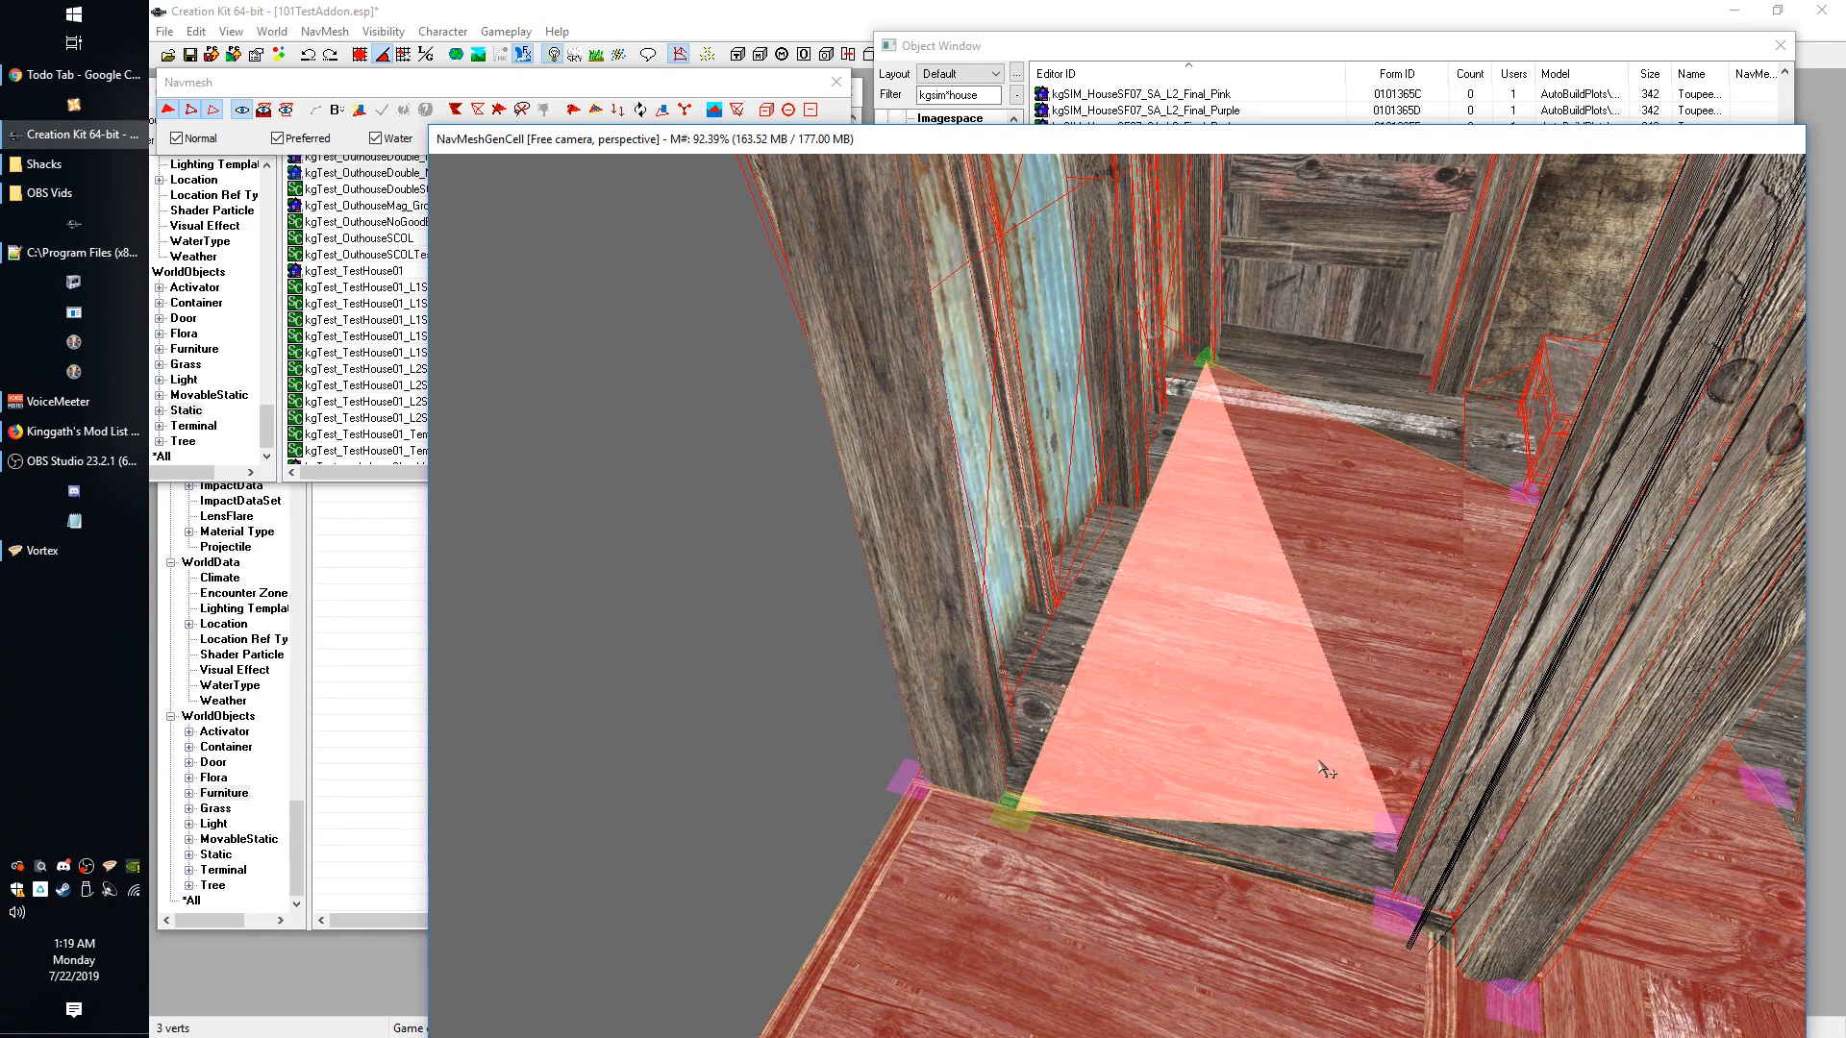
pyautogui.click(1388, 833)
pyautogui.keyDown('ctrl'); pyautogui.click(1399, 911); pyautogui.keyUp('ctrl')
pyautogui.keyDown('ctrl'); pyautogui.click(1019, 820); pyautogui.keyUp('ctrl')
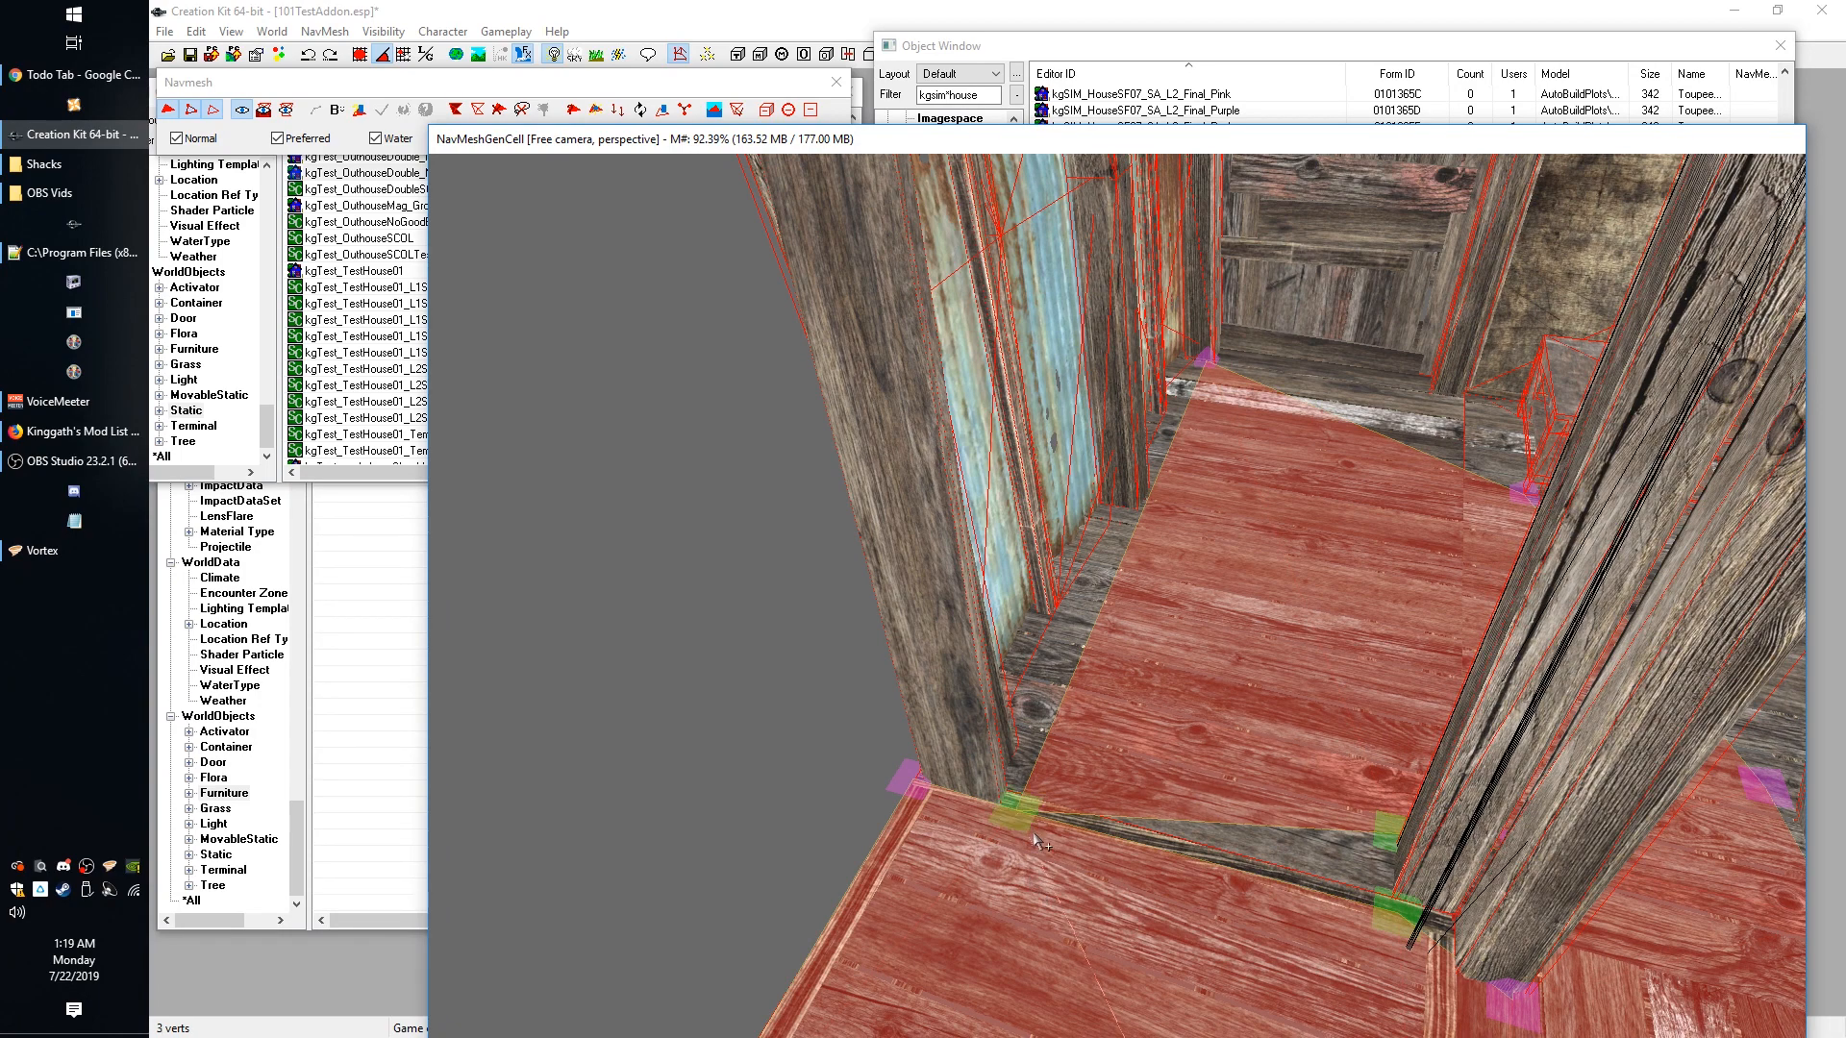
pyautogui.press('a')
pyautogui.click(1219, 892)
# Examine the navmesh around the entrance post and across the ground floor for gaps and misplaced vertices.
pyautogui.keyDown('shift'); pyautogui.moveTo(1220, 893); pyautogui.dragTo(1360, 824, button='middle'); pyautogui.keyUp('shift')
pyautogui.click(1179, 877)
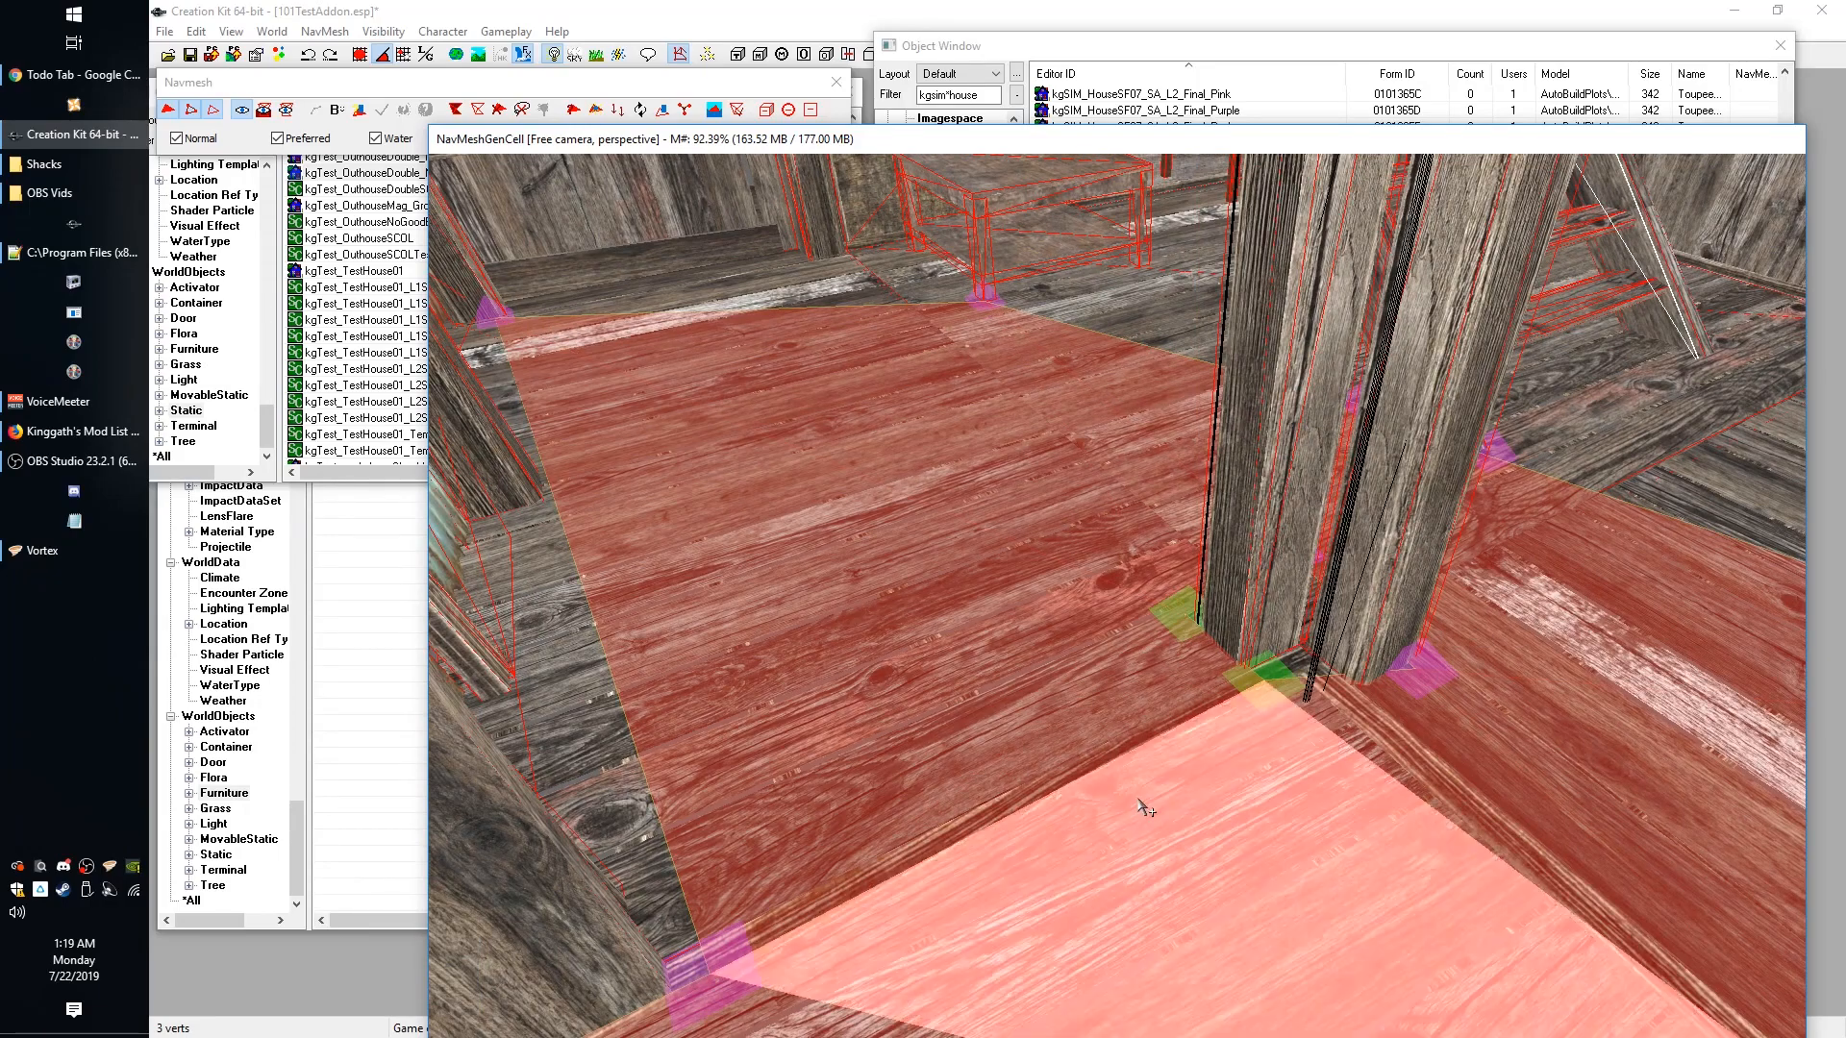
pyautogui.keyDown('shift'); pyautogui.moveTo(1147, 810); pyautogui.dragTo(1215, 837, button='middle'); pyautogui.keyUp('shift')
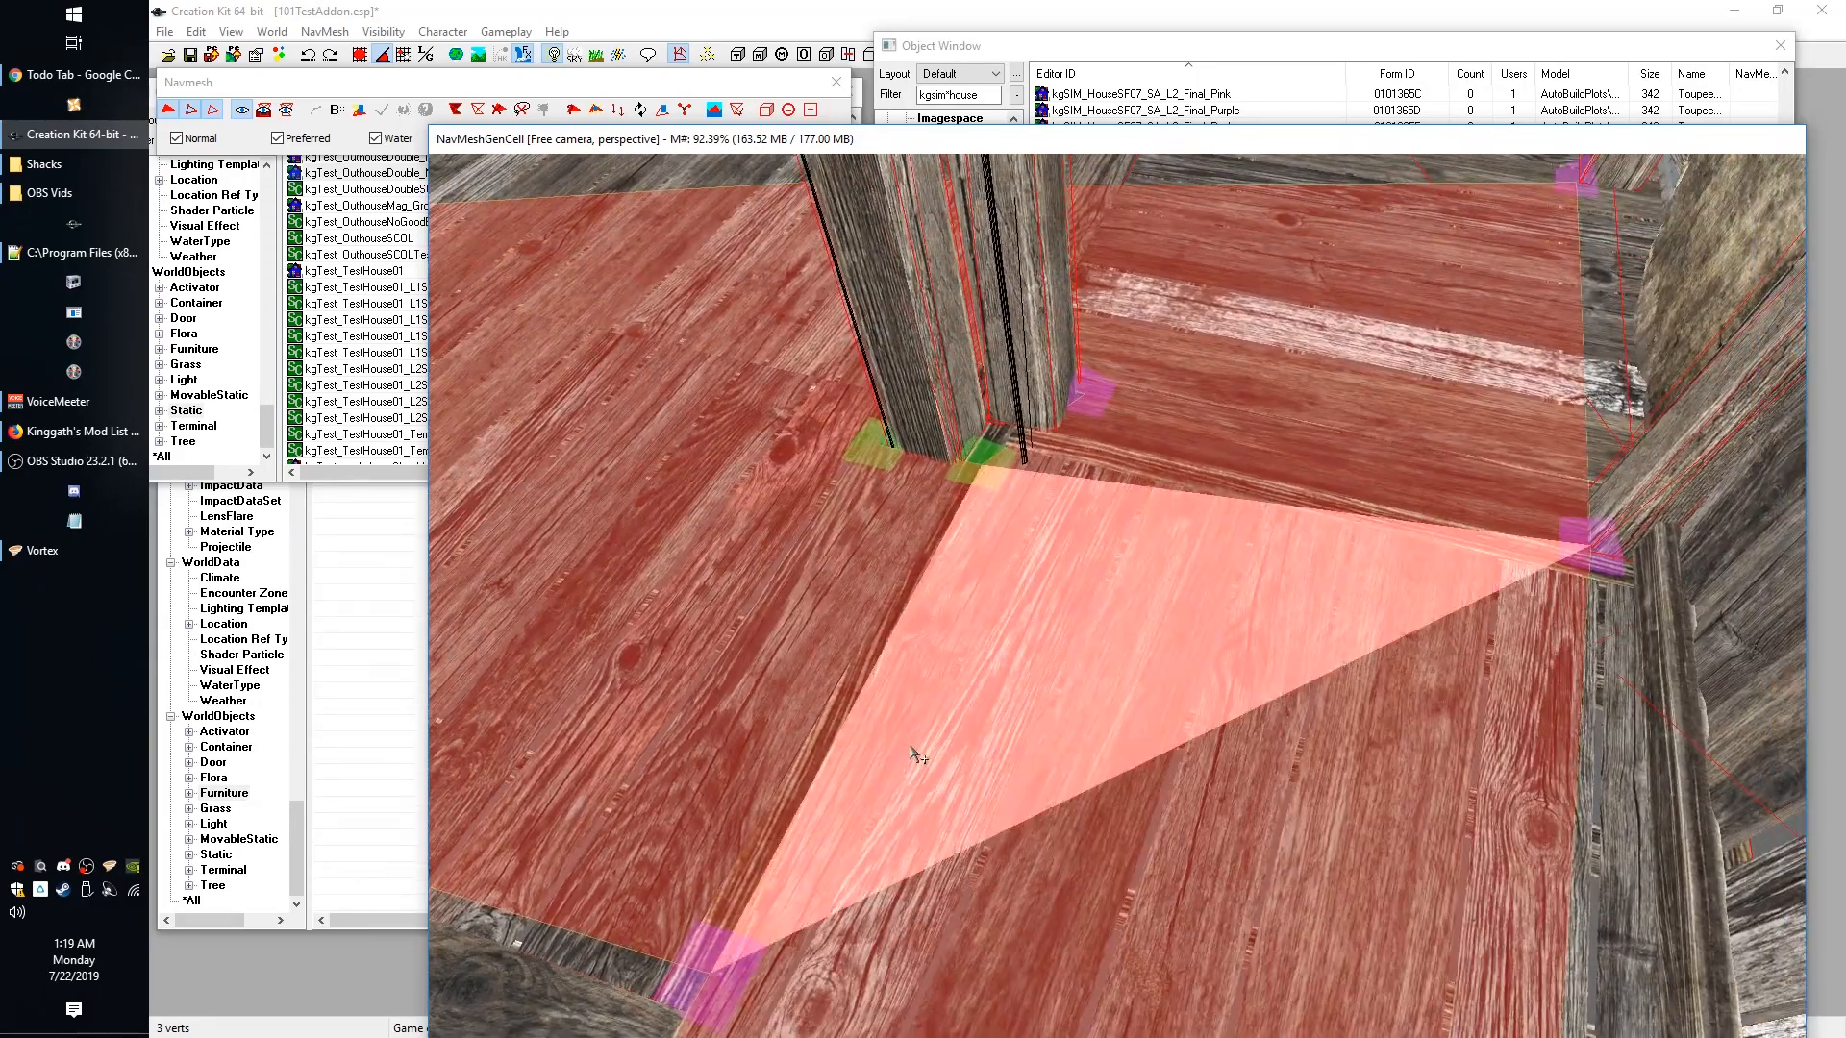
pyautogui.moveTo(1038, 500); pyautogui.dragTo(1087, 859, button='right')
pyautogui.click(1086, 859)
pyautogui.keyDown('shift'); pyautogui.moveTo(1086, 858); pyautogui.dragTo(1079, 864, button='middle'); pyautogui.keyUp('shift')
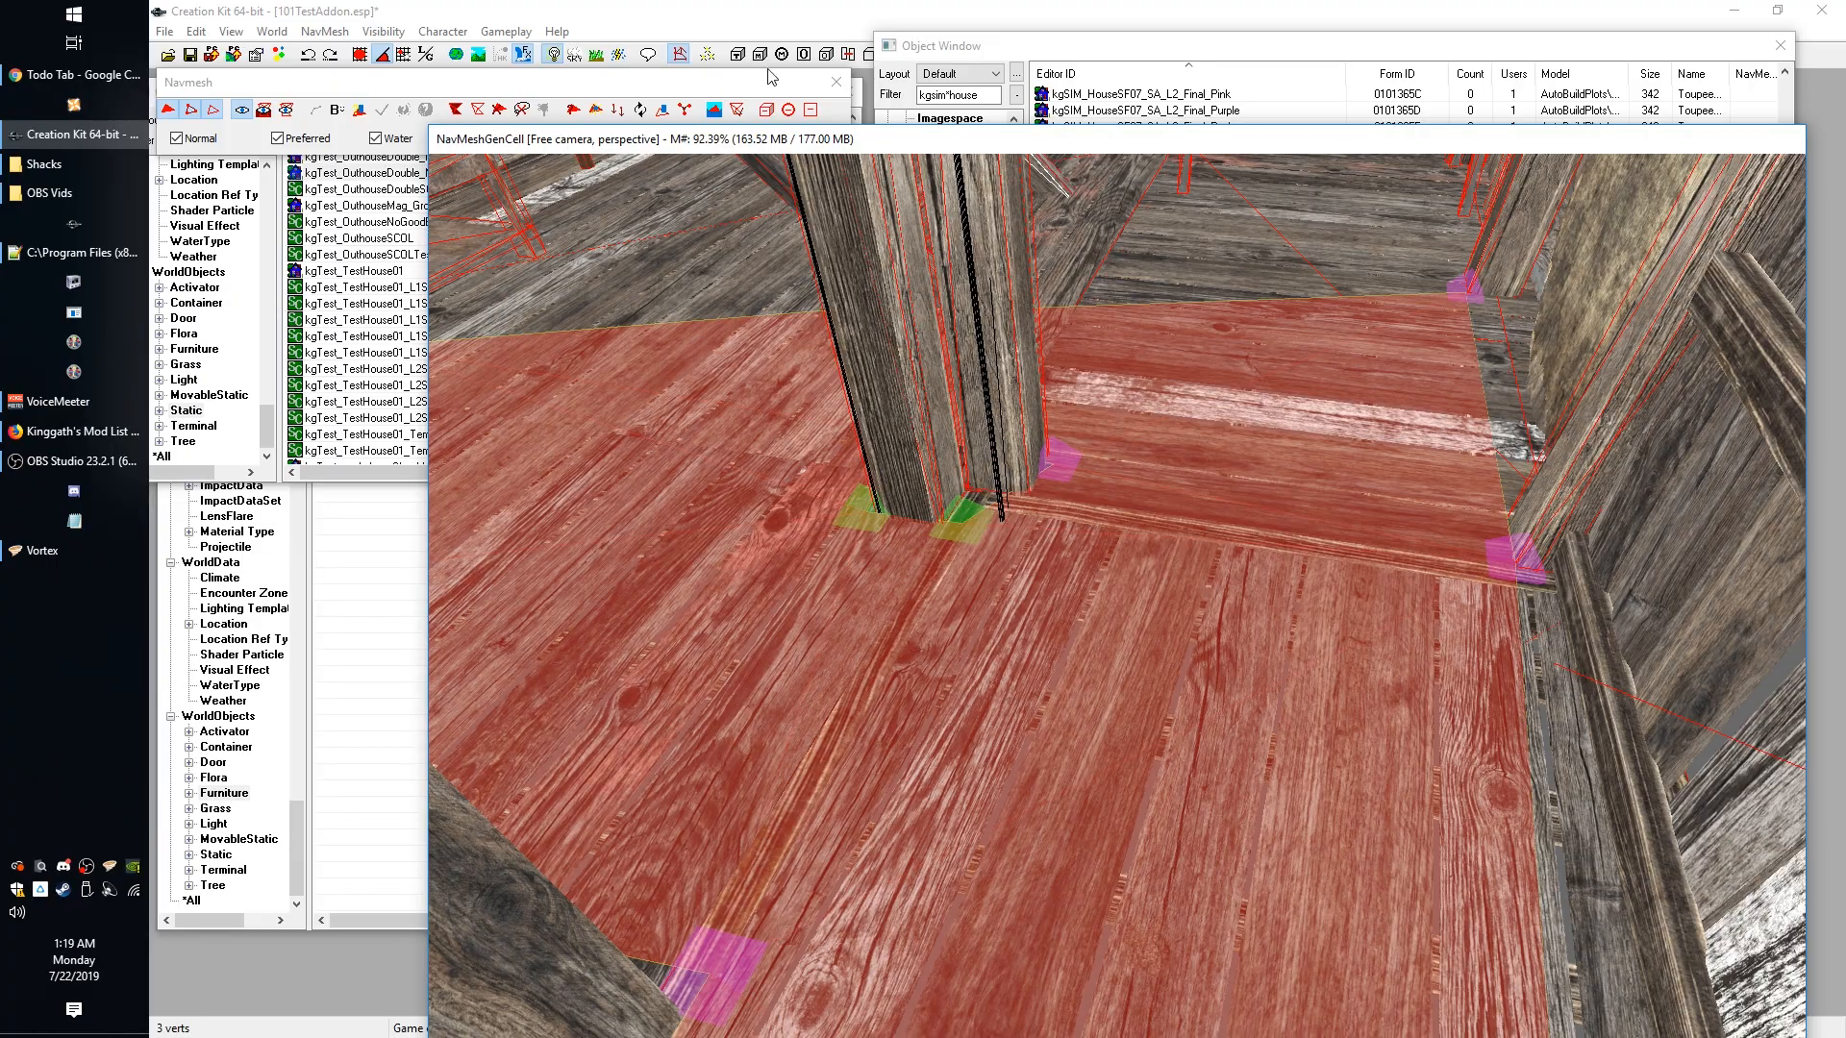
pyautogui.keyDown('shift'); pyautogui.moveTo(1264, 421); pyautogui.dragTo(1103, 743, button='middle'); pyautogui.keyUp('shift')
pyautogui.keyDown('shift'); pyautogui.moveTo(933, 684); pyautogui.dragTo(946, 725, button='middle'); pyautogui.keyUp('shift')
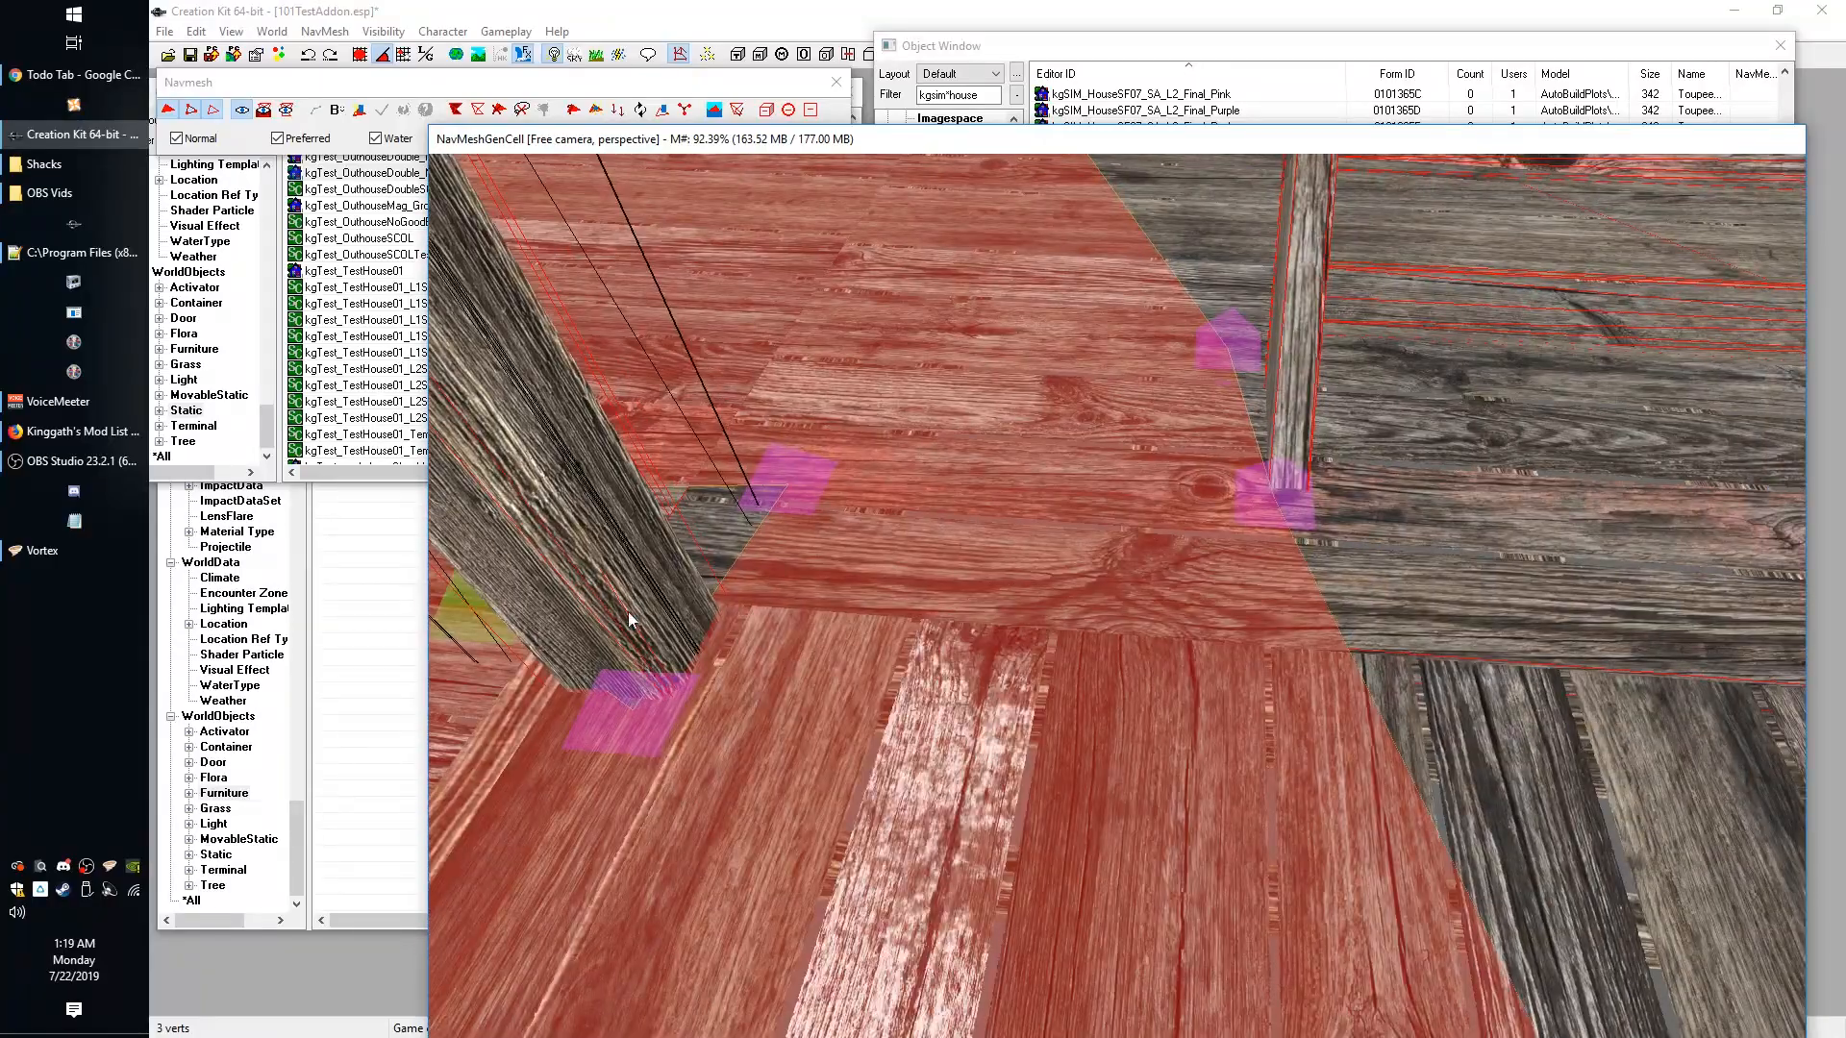
pyautogui.keyDown('shift'); pyautogui.moveTo(648, 722); pyautogui.dragTo(702, 723, button='middle'); pyautogui.keyUp('shift')
pyautogui.keyDown('shift'); pyautogui.moveTo(1227, 502); pyautogui.dragTo(1238, 548, button='middle'); pyautogui.keyUp('shift')
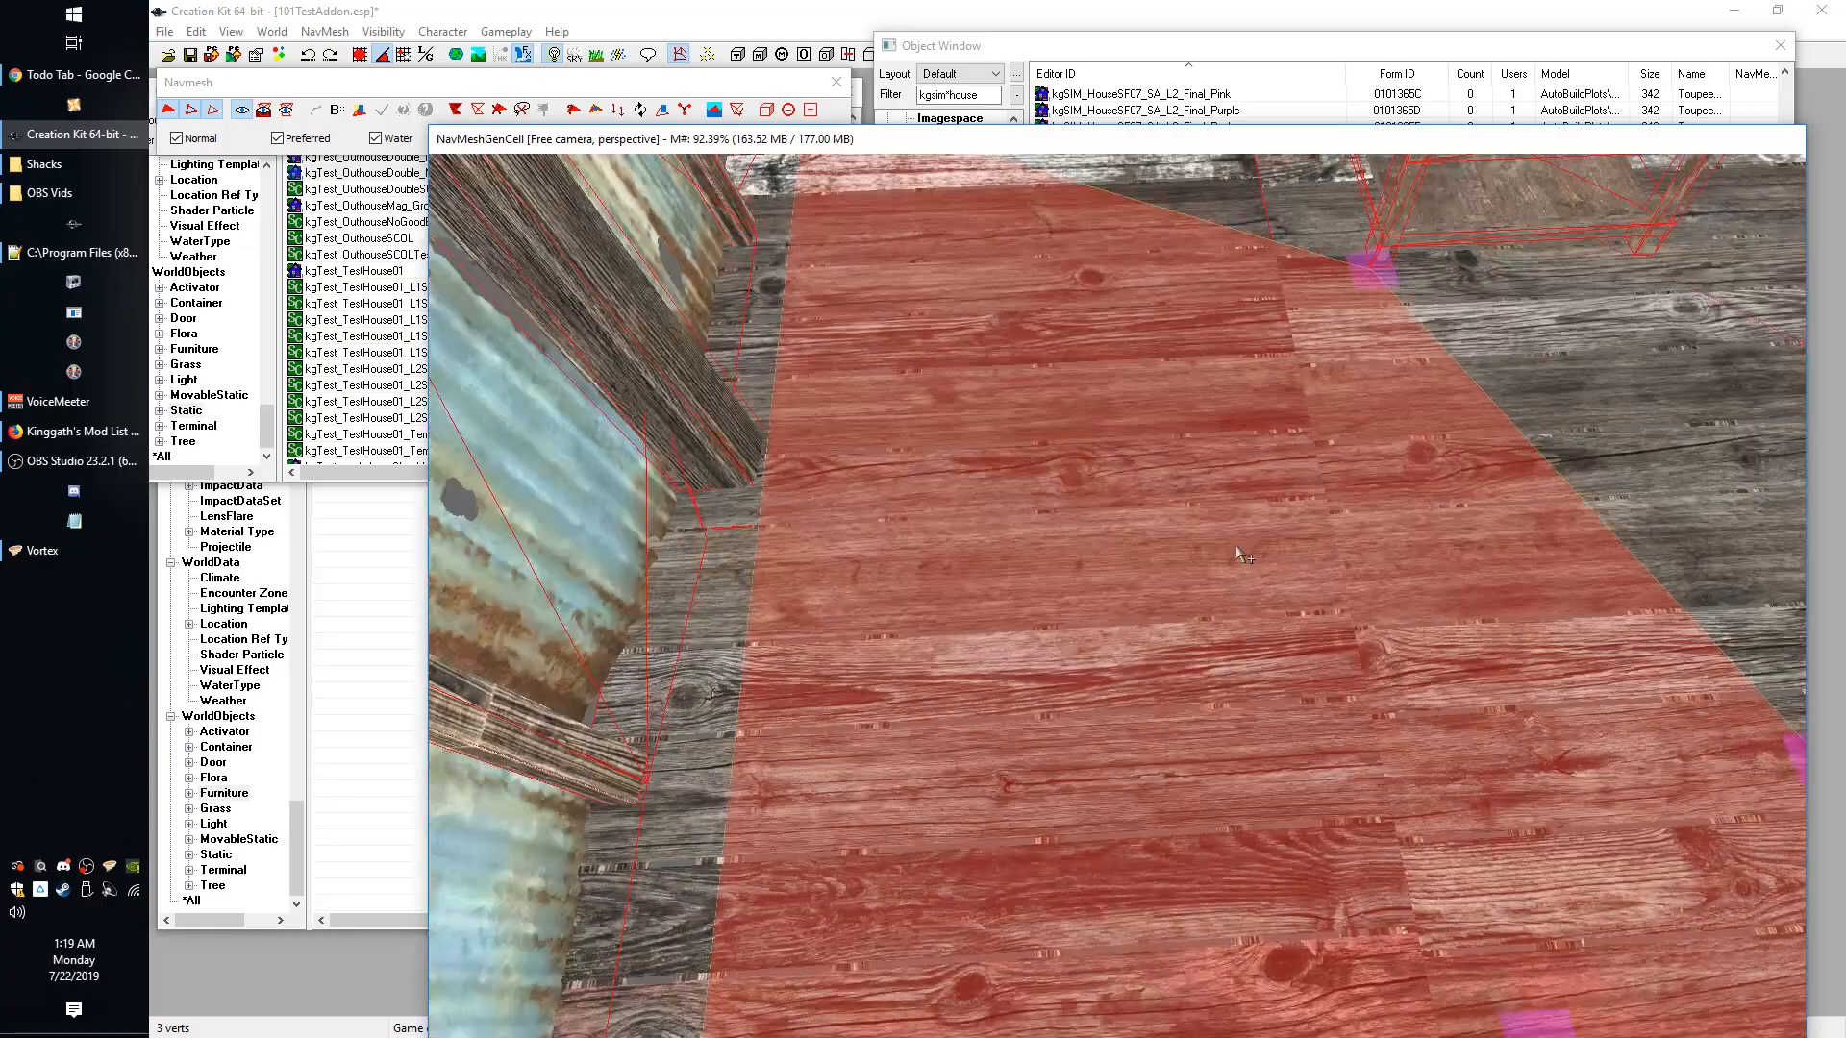
# Extend the edge between the table leg and the far door corner to a new vertex at the wall beside the table.
pyautogui.keyDown('shift'); pyautogui.moveTo(1332, 466); pyautogui.dragTo(1415, 625, button='middle'); pyautogui.keyUp('shift')
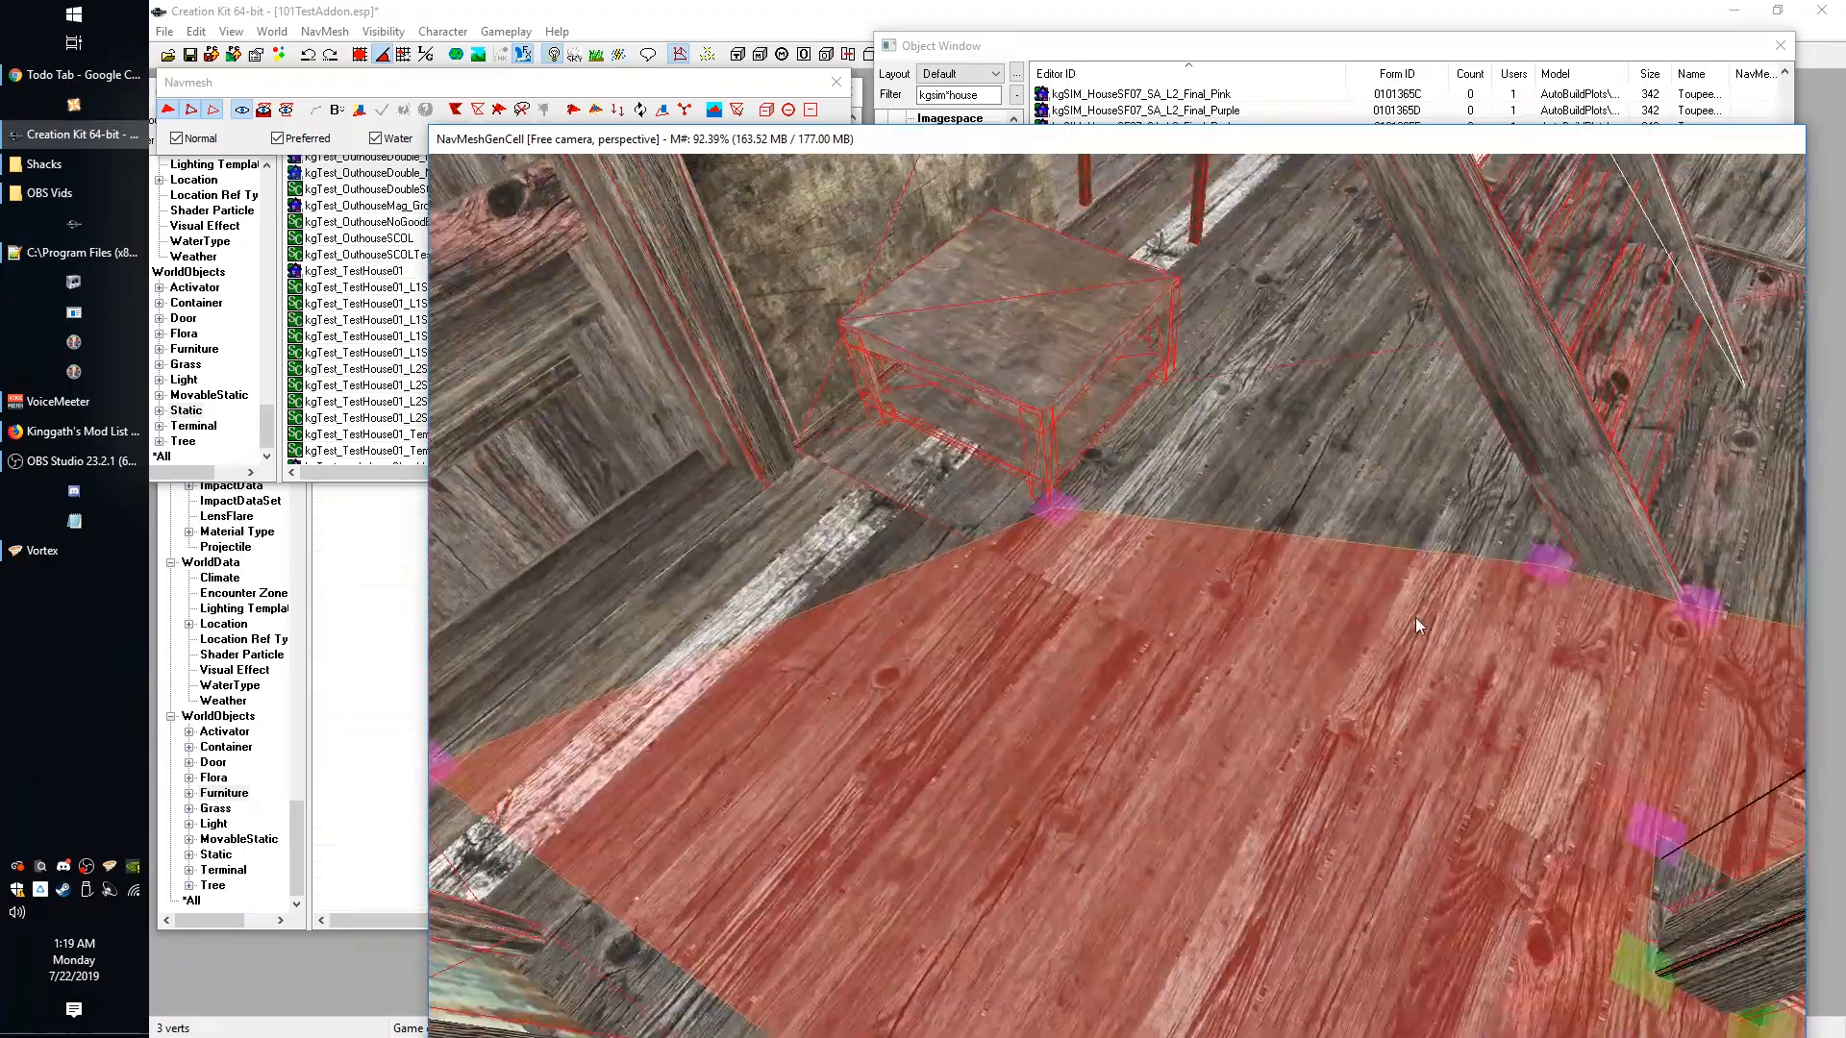
pyautogui.click(1069, 527)
pyautogui.click(1057, 509)
pyautogui.keyDown('shift'); pyautogui.moveTo(937, 627); pyautogui.dragTo(858, 653, button='middle'); pyautogui.keyUp('shift')
pyautogui.keyDown('ctrl'); pyautogui.click(710, 684); pyautogui.keyUp('ctrl')
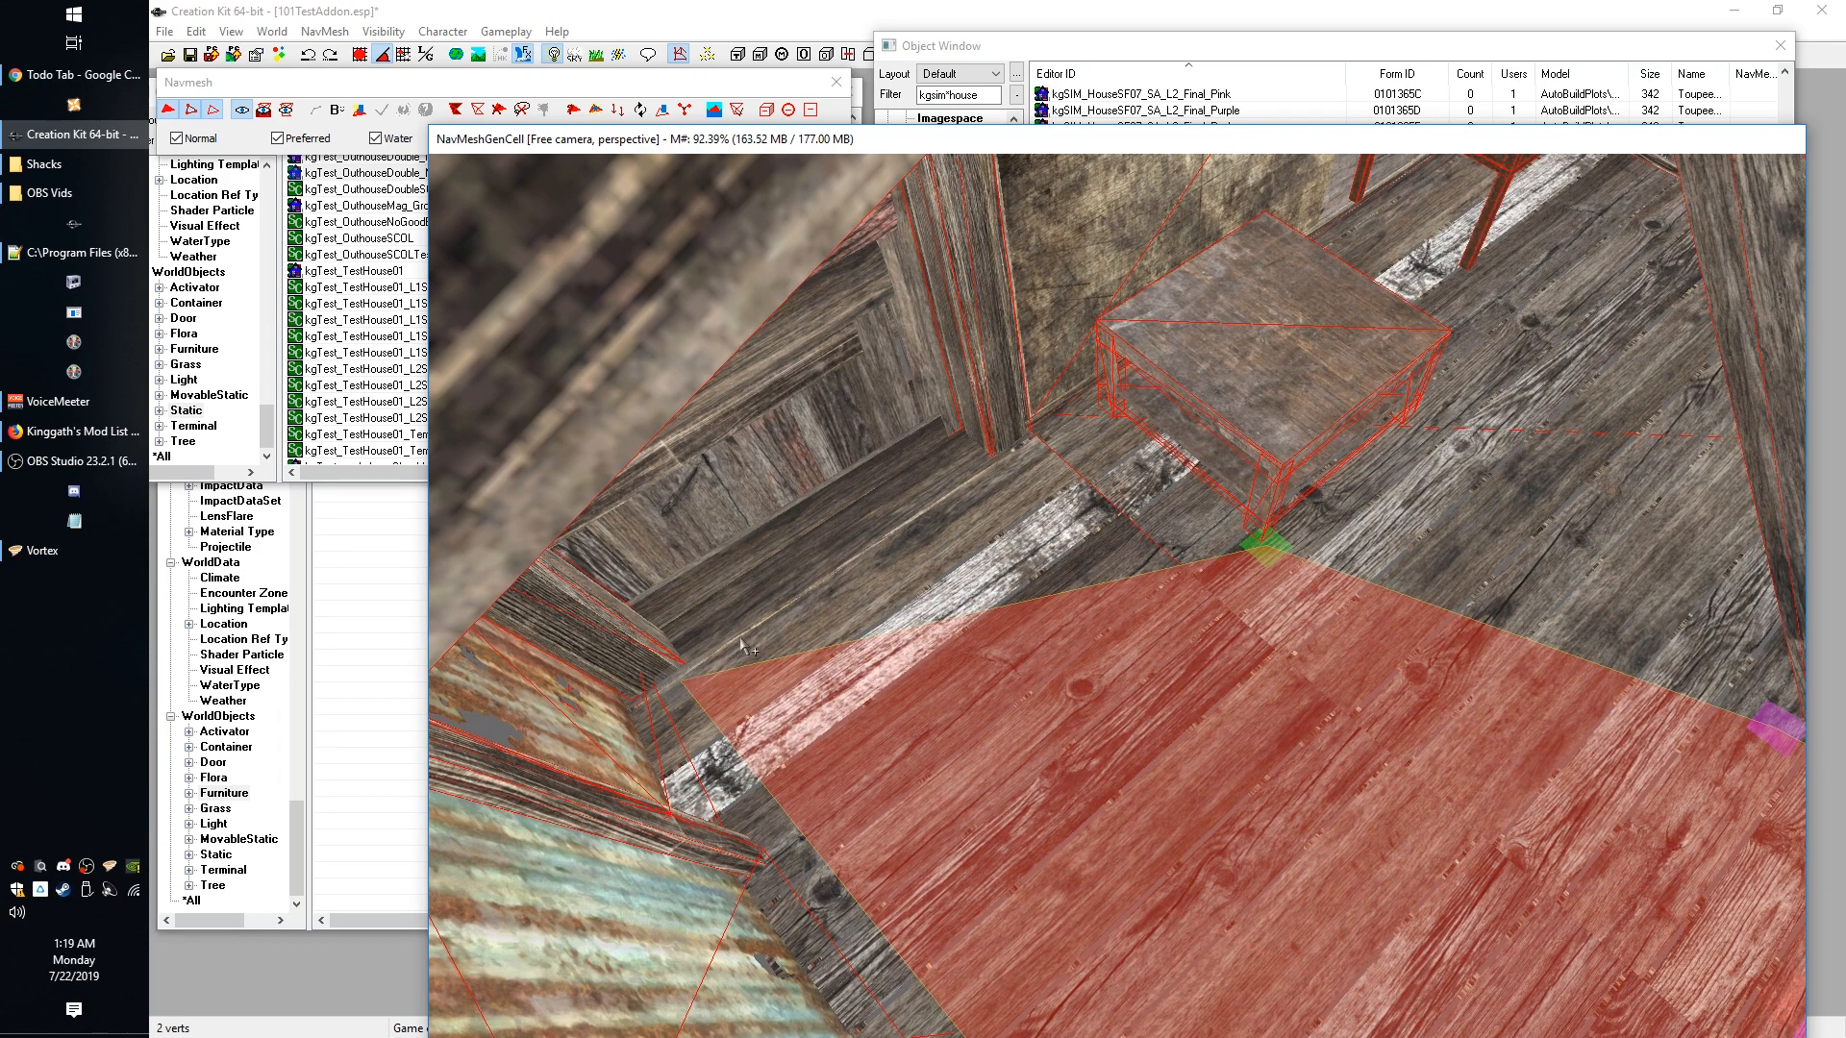
pyautogui.keyDown('ctrl'); pyautogui.rightClick(1083, 402); pyautogui.keyUp('ctrl')
# Select the navmesh vertices at the foot of the diagonal beam and at the table's front leg.
pyautogui.keyDown('shift'); pyautogui.moveTo(1192, 505); pyautogui.dragTo(1248, 572, button='middle'); pyautogui.keyUp('shift')
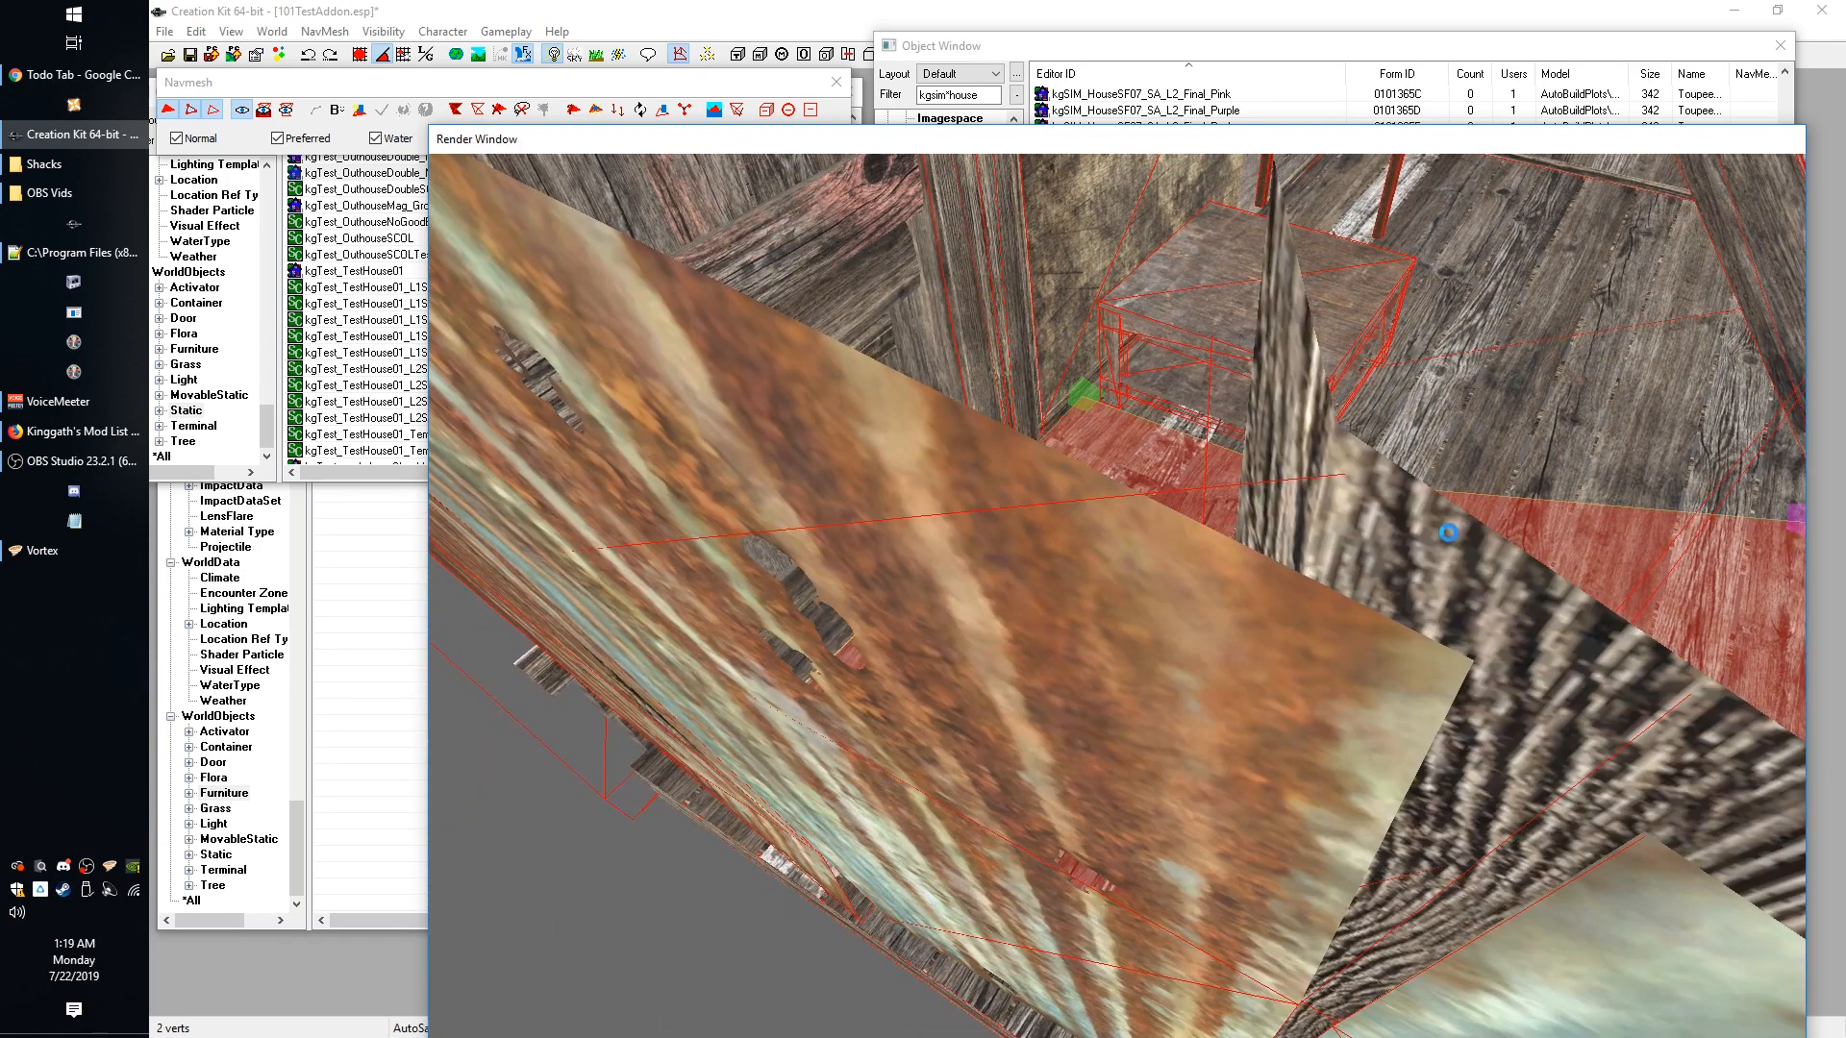
pyautogui.press('c')
pyautogui.scroll(6, 1322, 680)
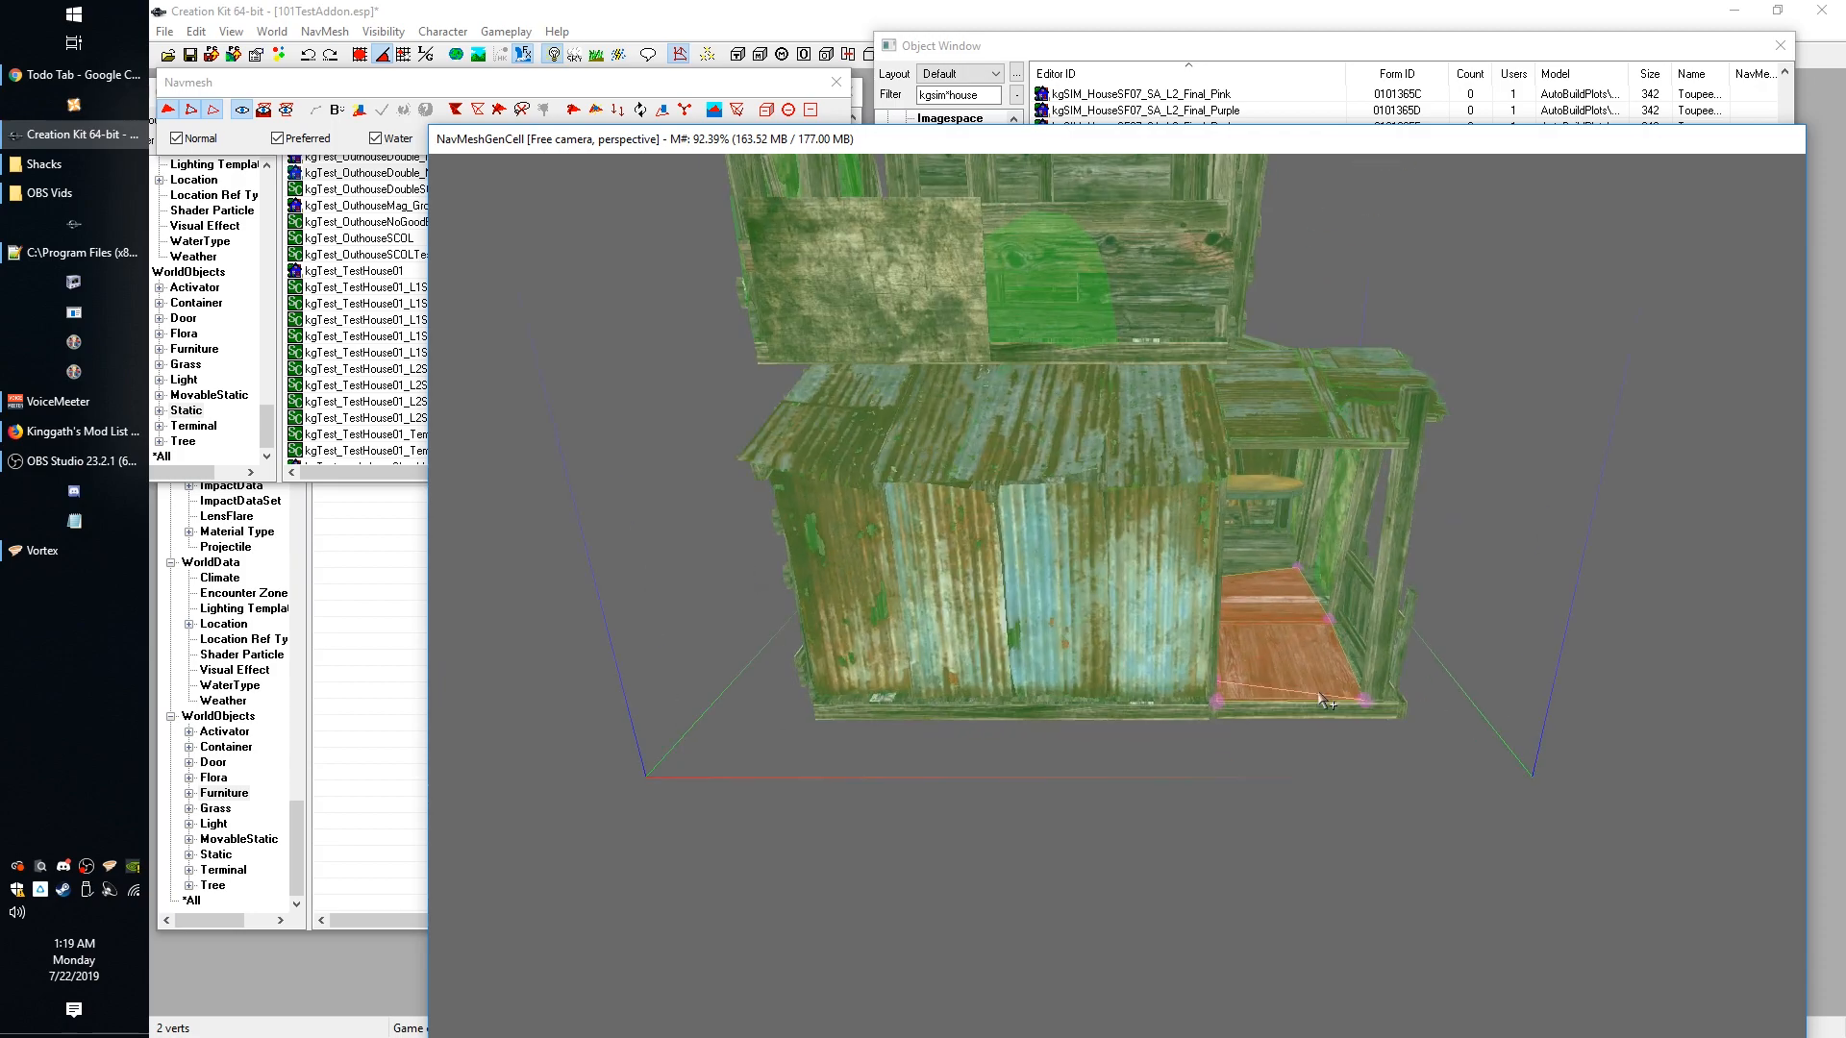
pyautogui.scroll(10, 1320, 697)
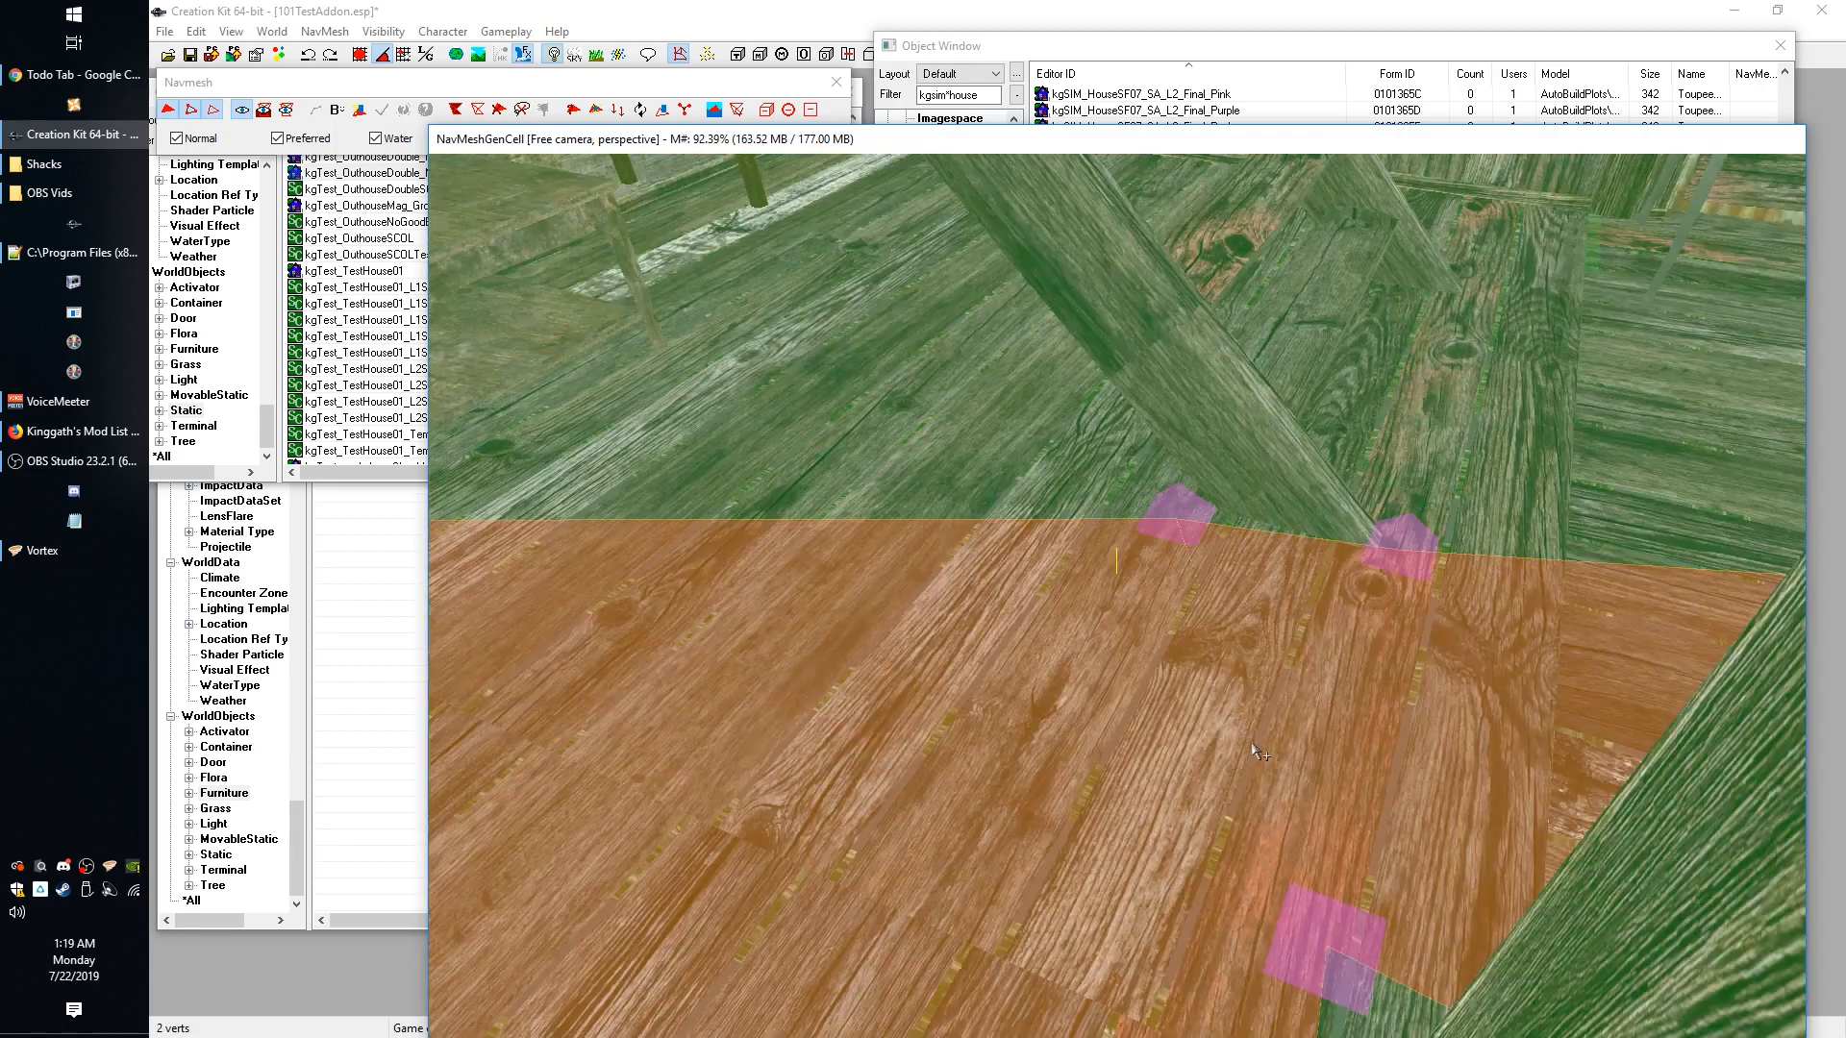
pyautogui.click(1198, 531)
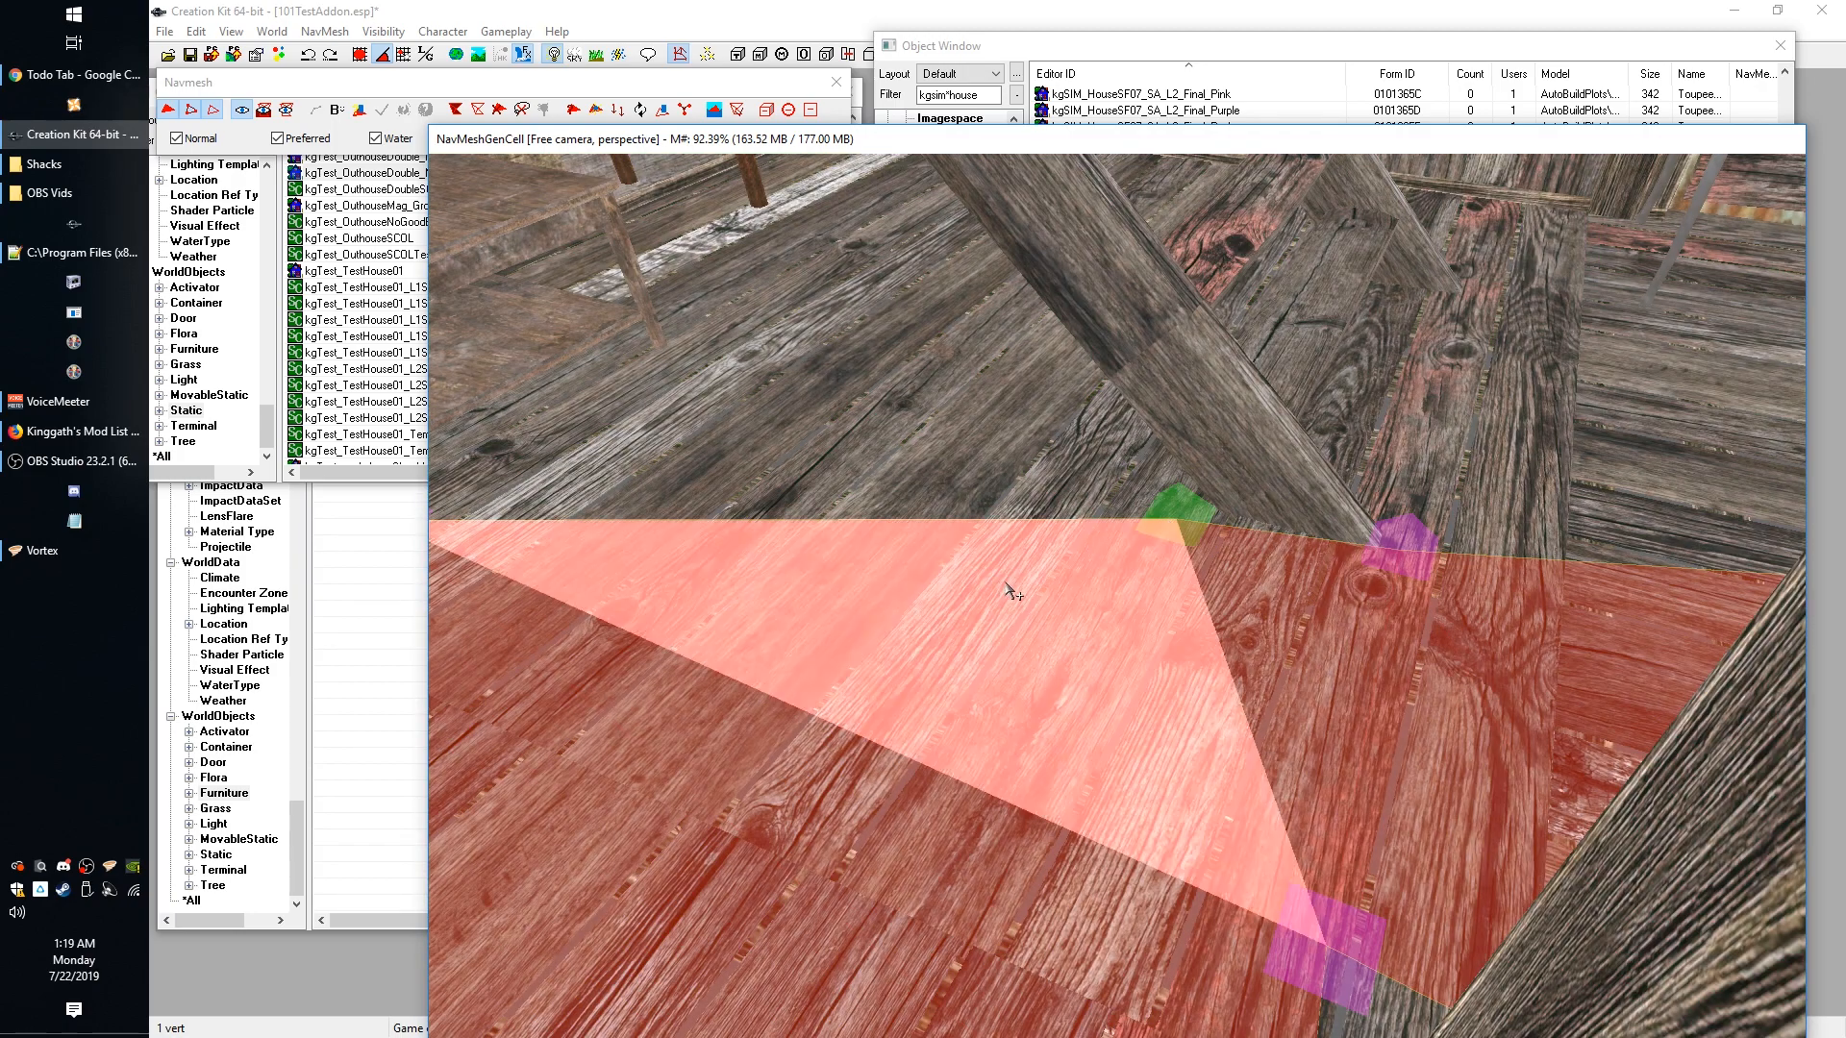
pyautogui.scroll(-3, 886, 626)
pyautogui.moveTo(891, 625); pyautogui.dragTo(1044, 649, button='middle')
pyautogui.keyDown('ctrl'); pyautogui.click(813, 658); pyautogui.keyUp('ctrl')
# Examine the uncovered floor between the small table, the shelf and the diagonal beam.
pyautogui.keyDown('shift'); pyautogui.moveTo(817, 655); pyautogui.dragTo(957, 454, button='middle'); pyautogui.keyUp('shift')
pyautogui.keyDown('shift'); pyautogui.moveTo(1246, 552); pyautogui.dragTo(1268, 588, button='middle'); pyautogui.keyUp('shift')
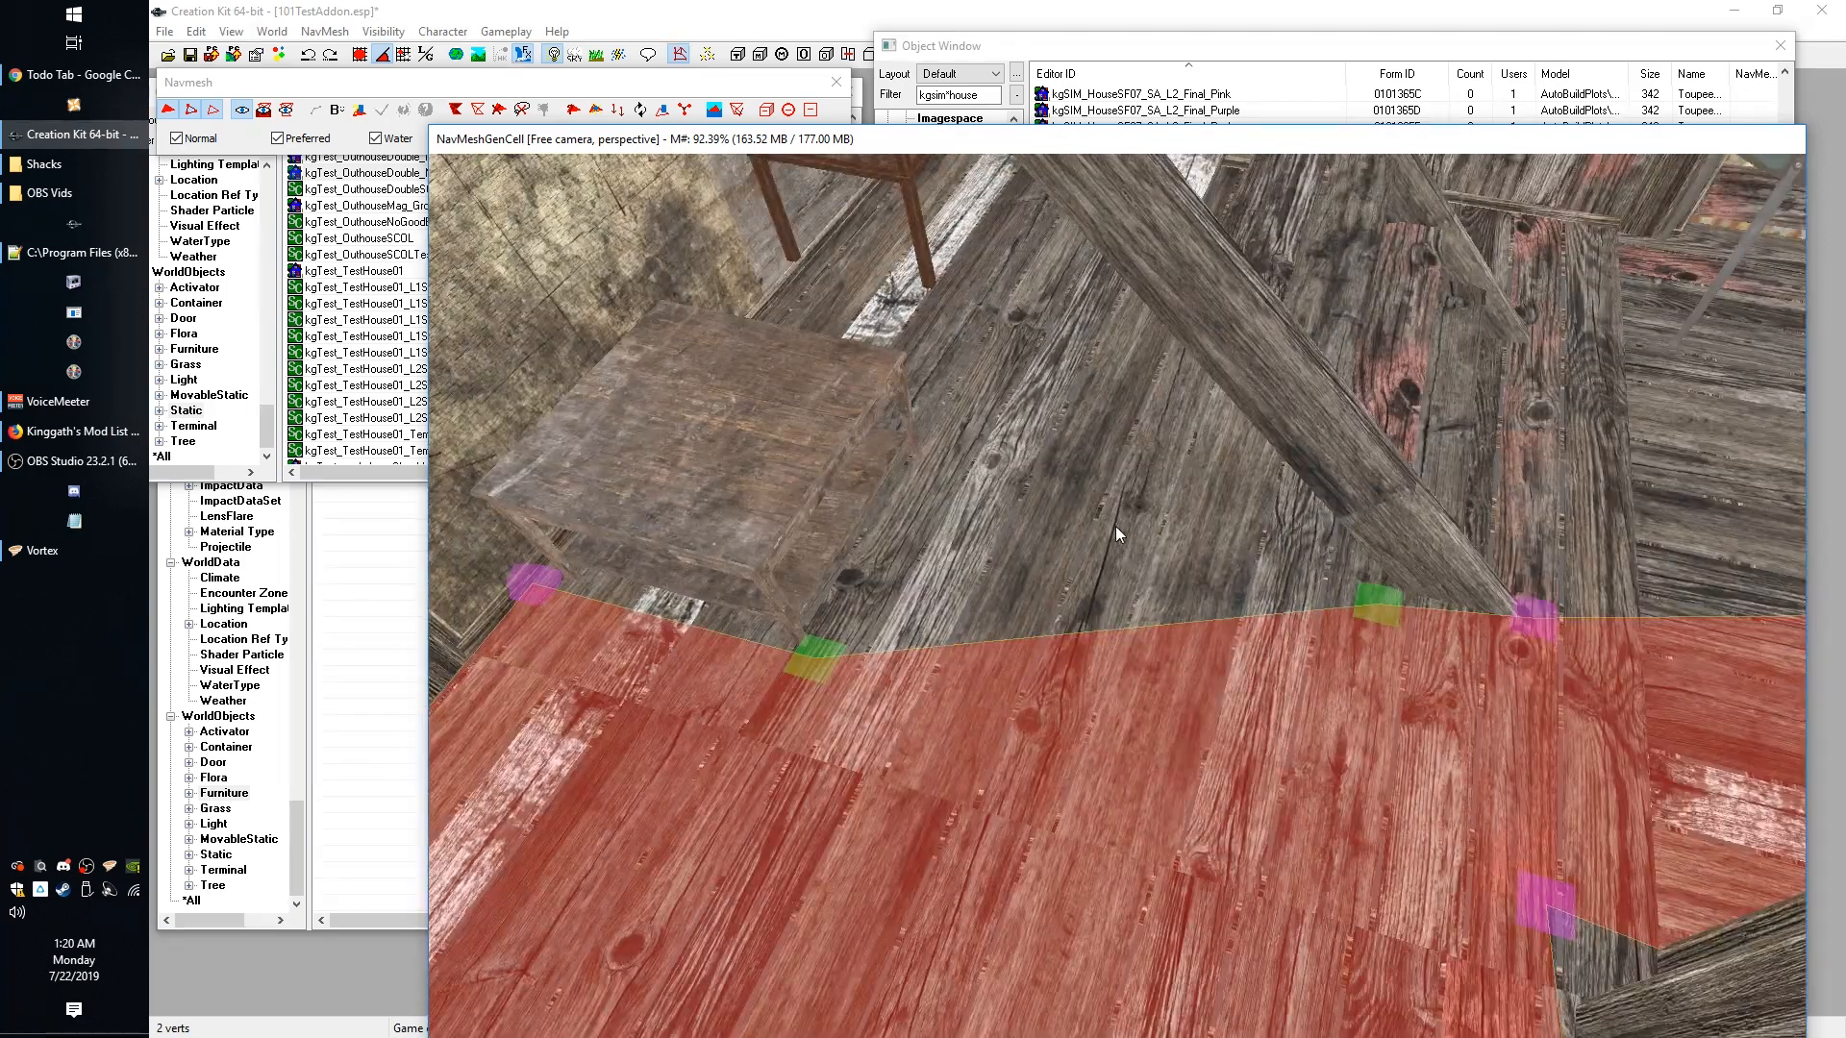
pyautogui.moveTo(1116, 527)
pyautogui.keyDown('shift'); pyautogui.mouseDown(button='middle')
pyautogui.moveTo(1167, 517)
pyautogui.moveTo(1150, 537)
pyautogui.mouseUp(button='middle'); pyautogui.keyUp('shift')
pyautogui.scroll(-2, 1149, 539)
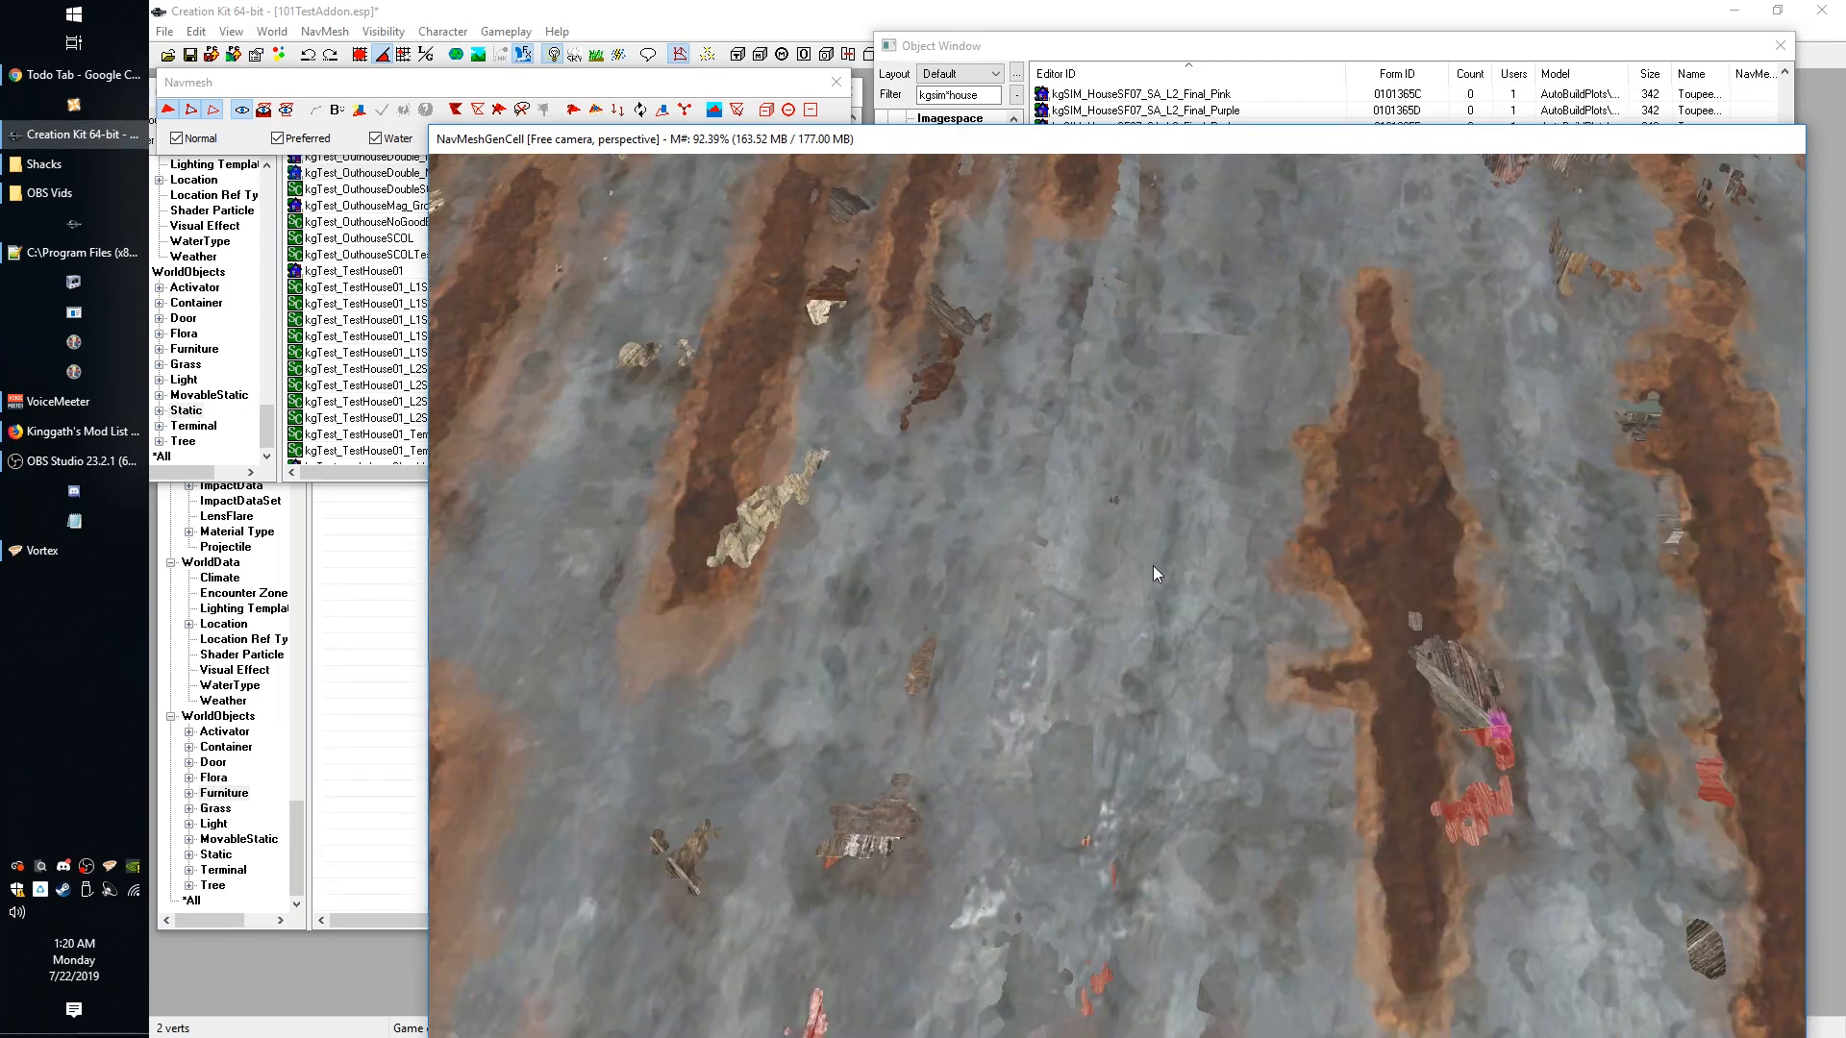
pyautogui.scroll(2, 1152, 566)
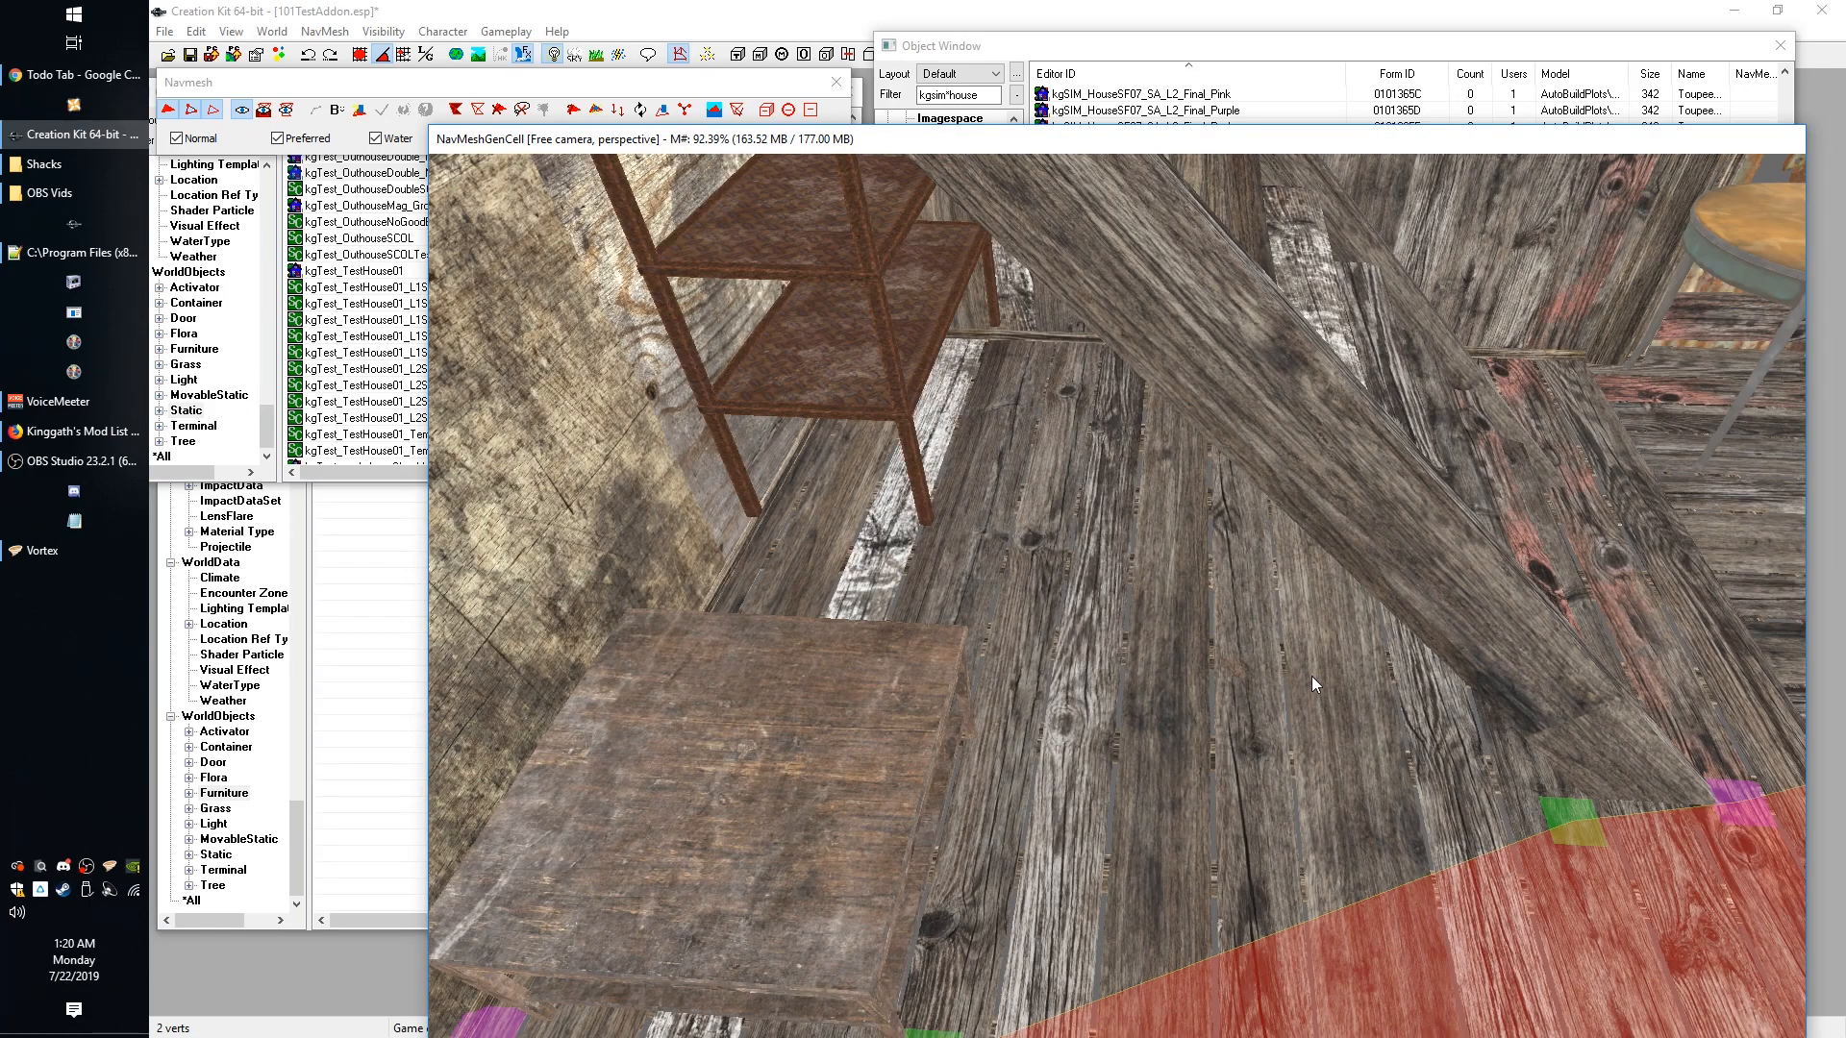
pyautogui.scroll(-1, 1288, 673)
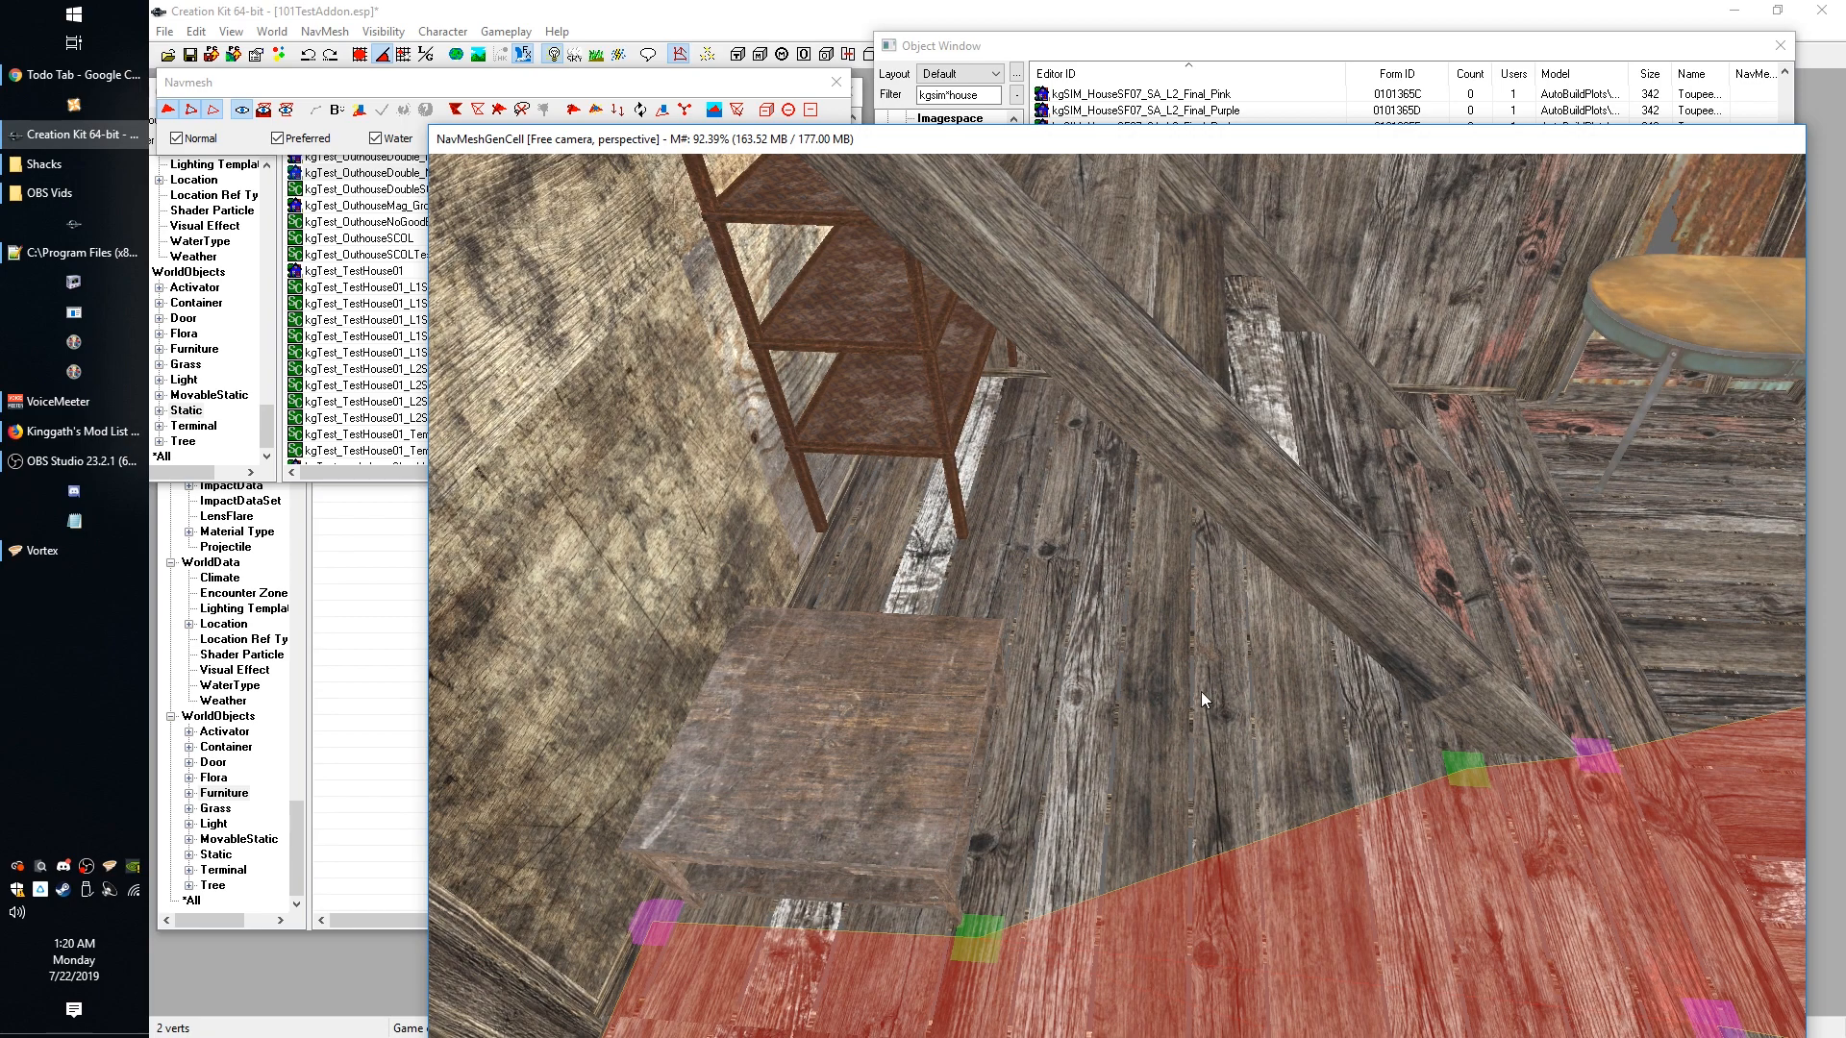
pyautogui.scroll(-1, 1202, 673)
pyautogui.scroll(1, 1265, 724)
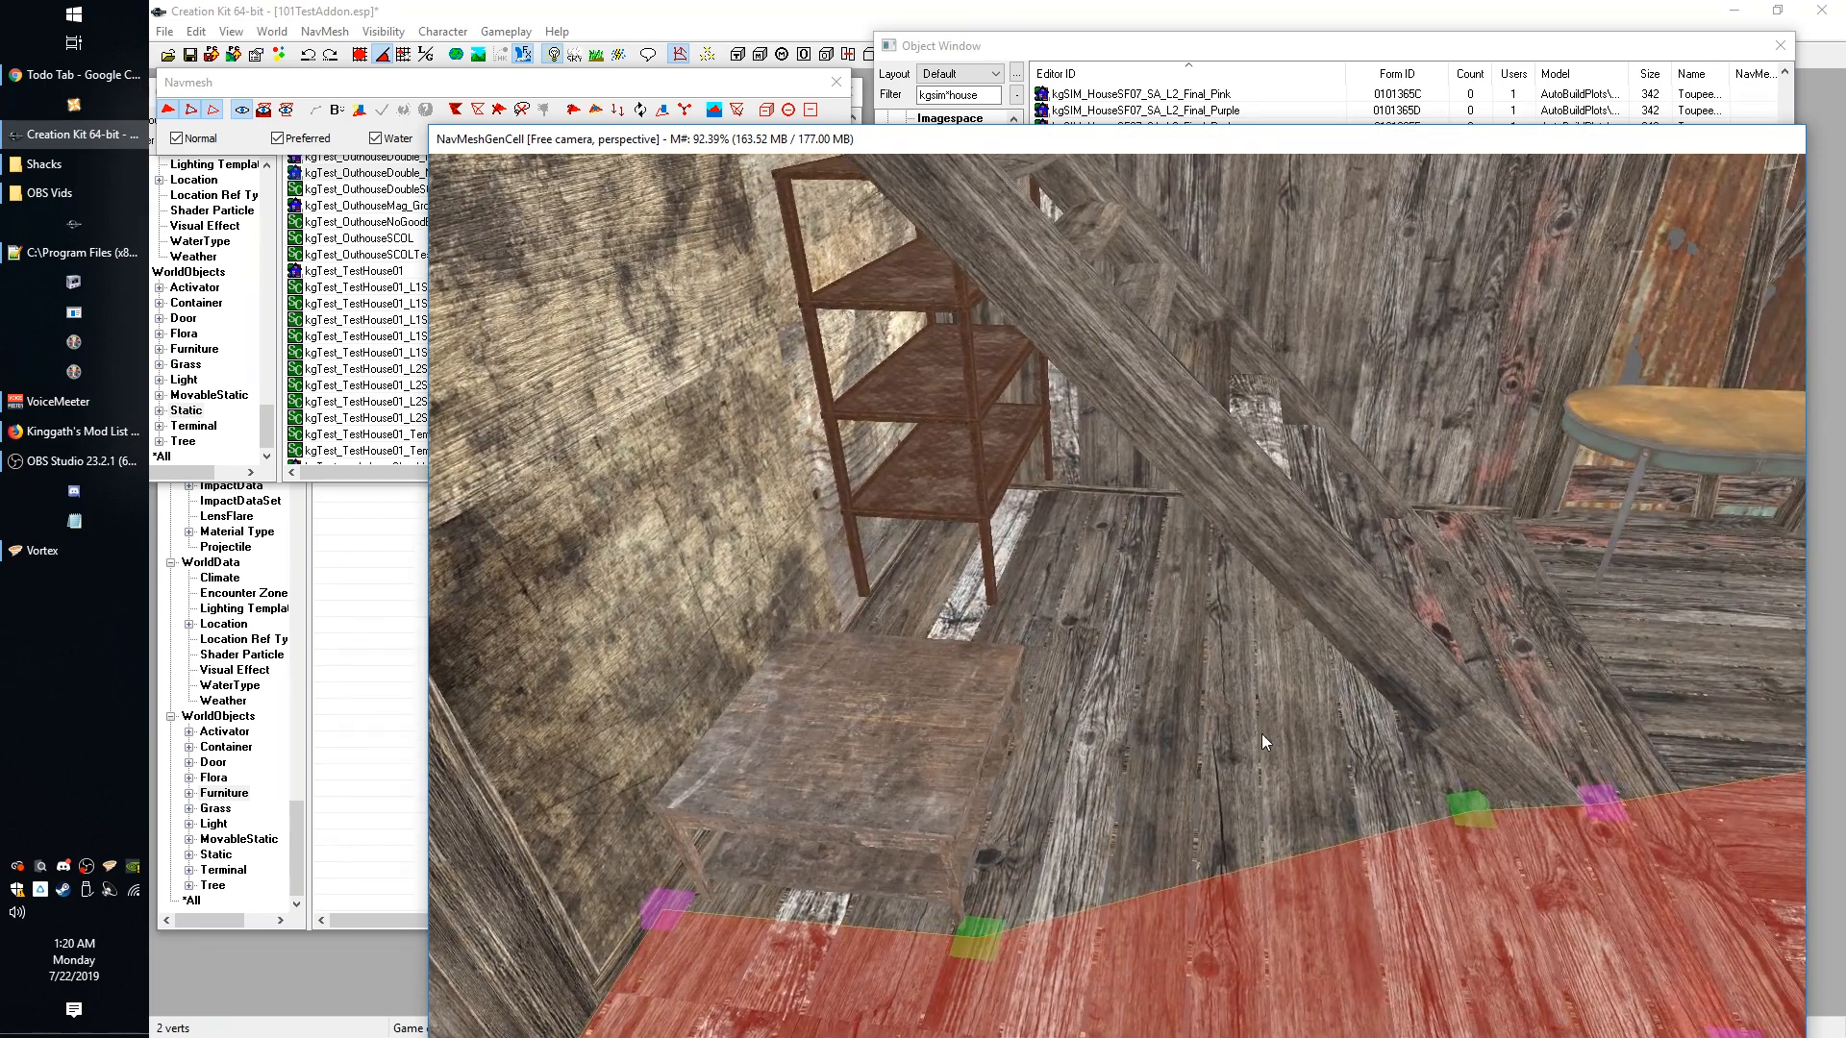
# Extend the navmesh edge between the small table's front leg and the diagonal beam's foot to a new vertex at the table's rear leg.
pyautogui.scroll(-5, 1261, 735)
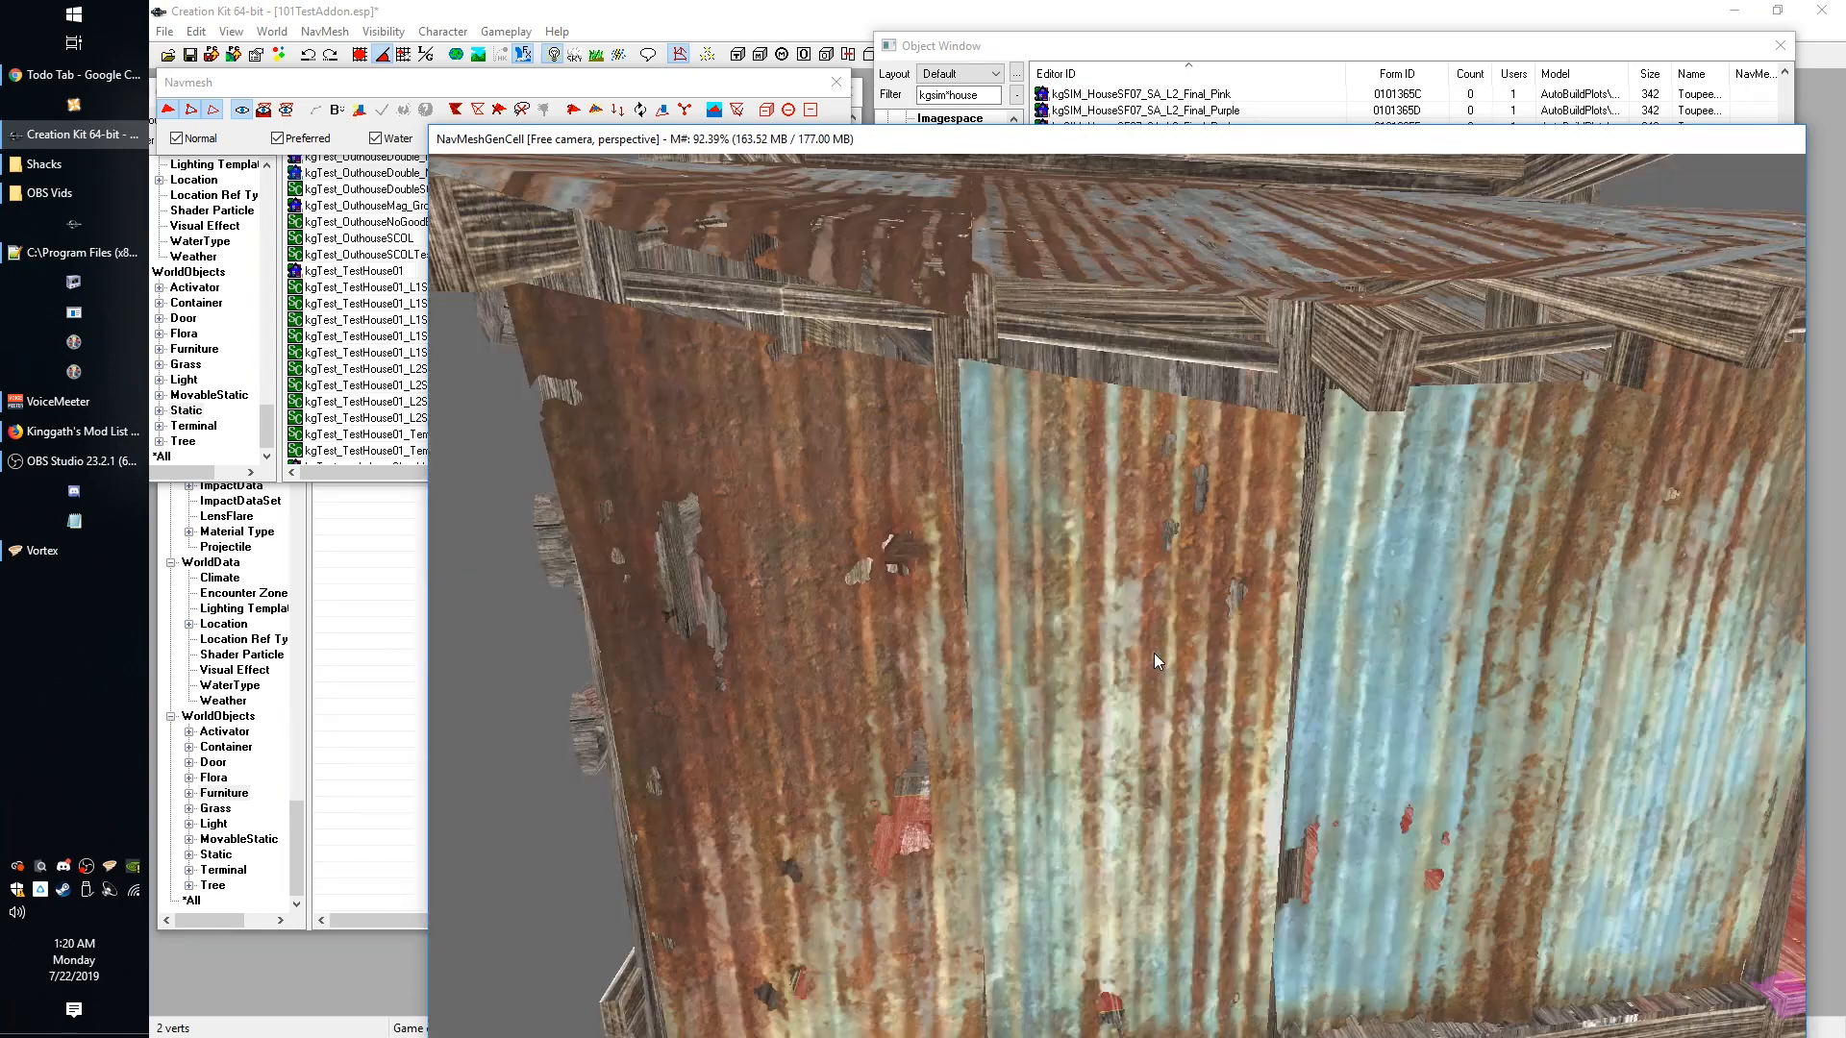
pyautogui.scroll(5, 1155, 655)
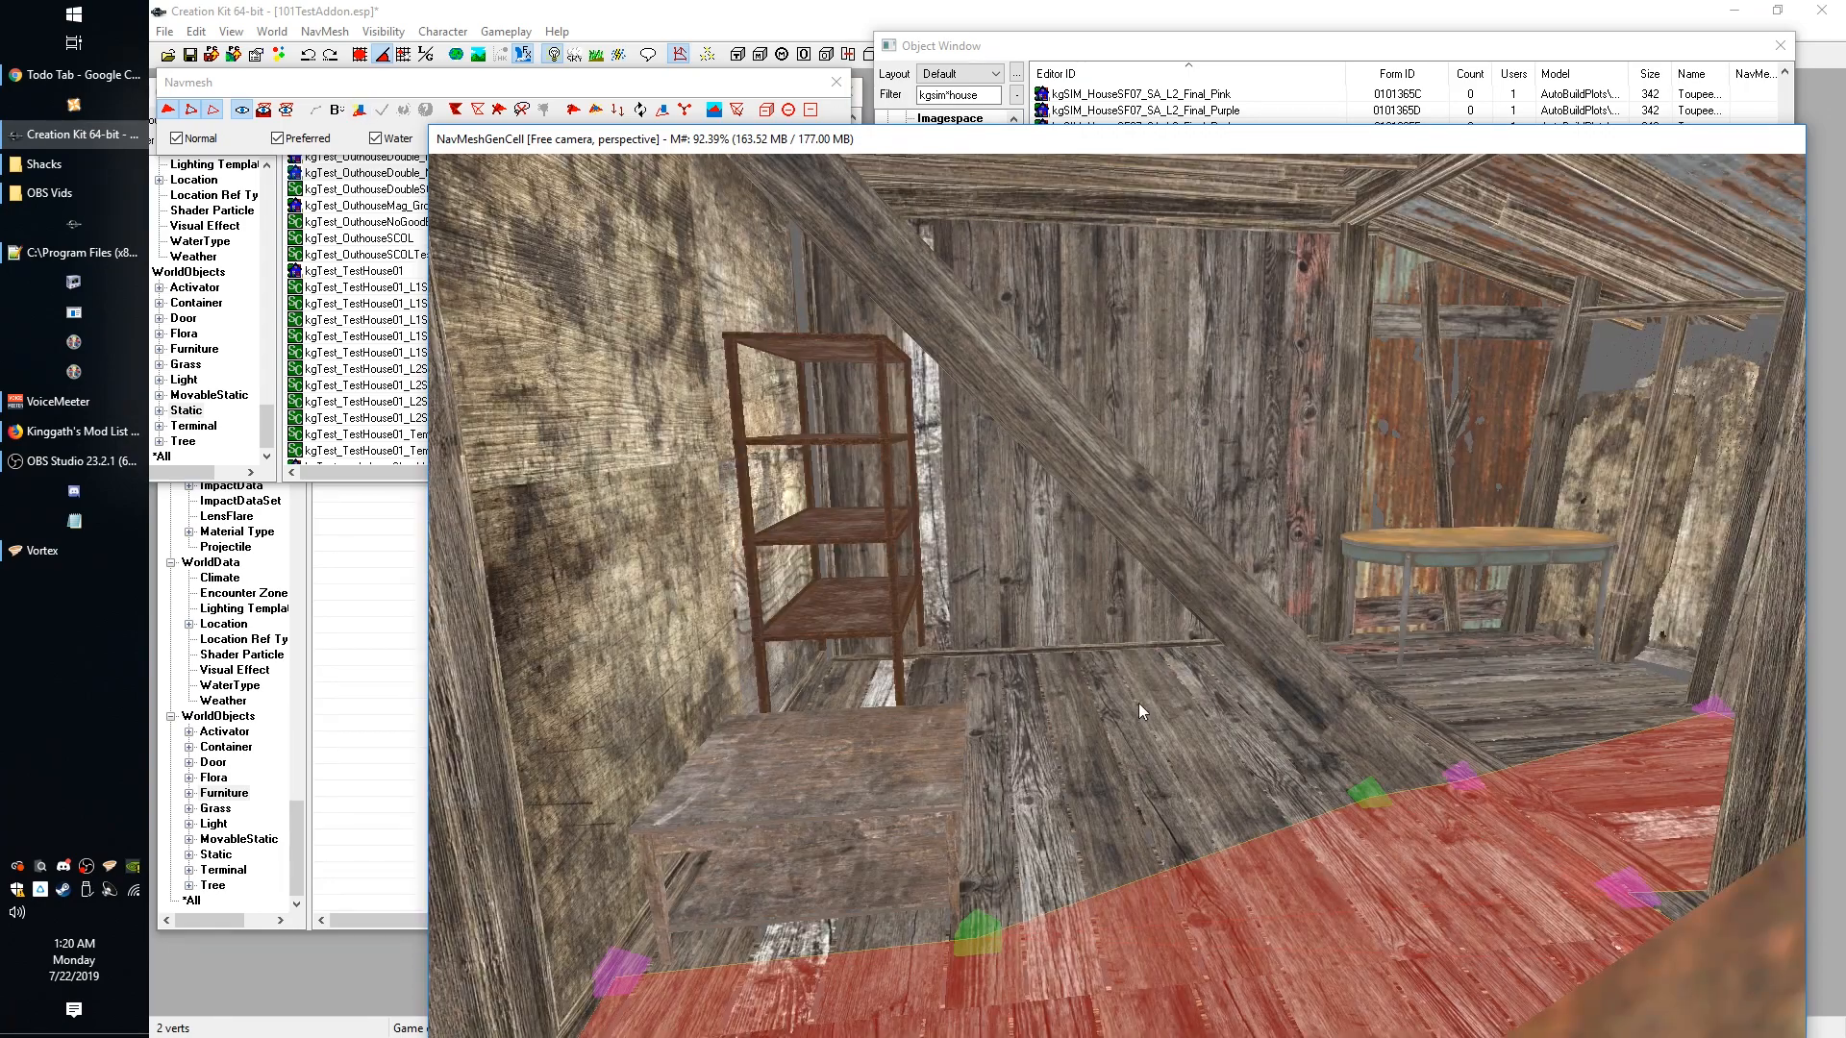
pyautogui.scroll(-4, 1087, 552)
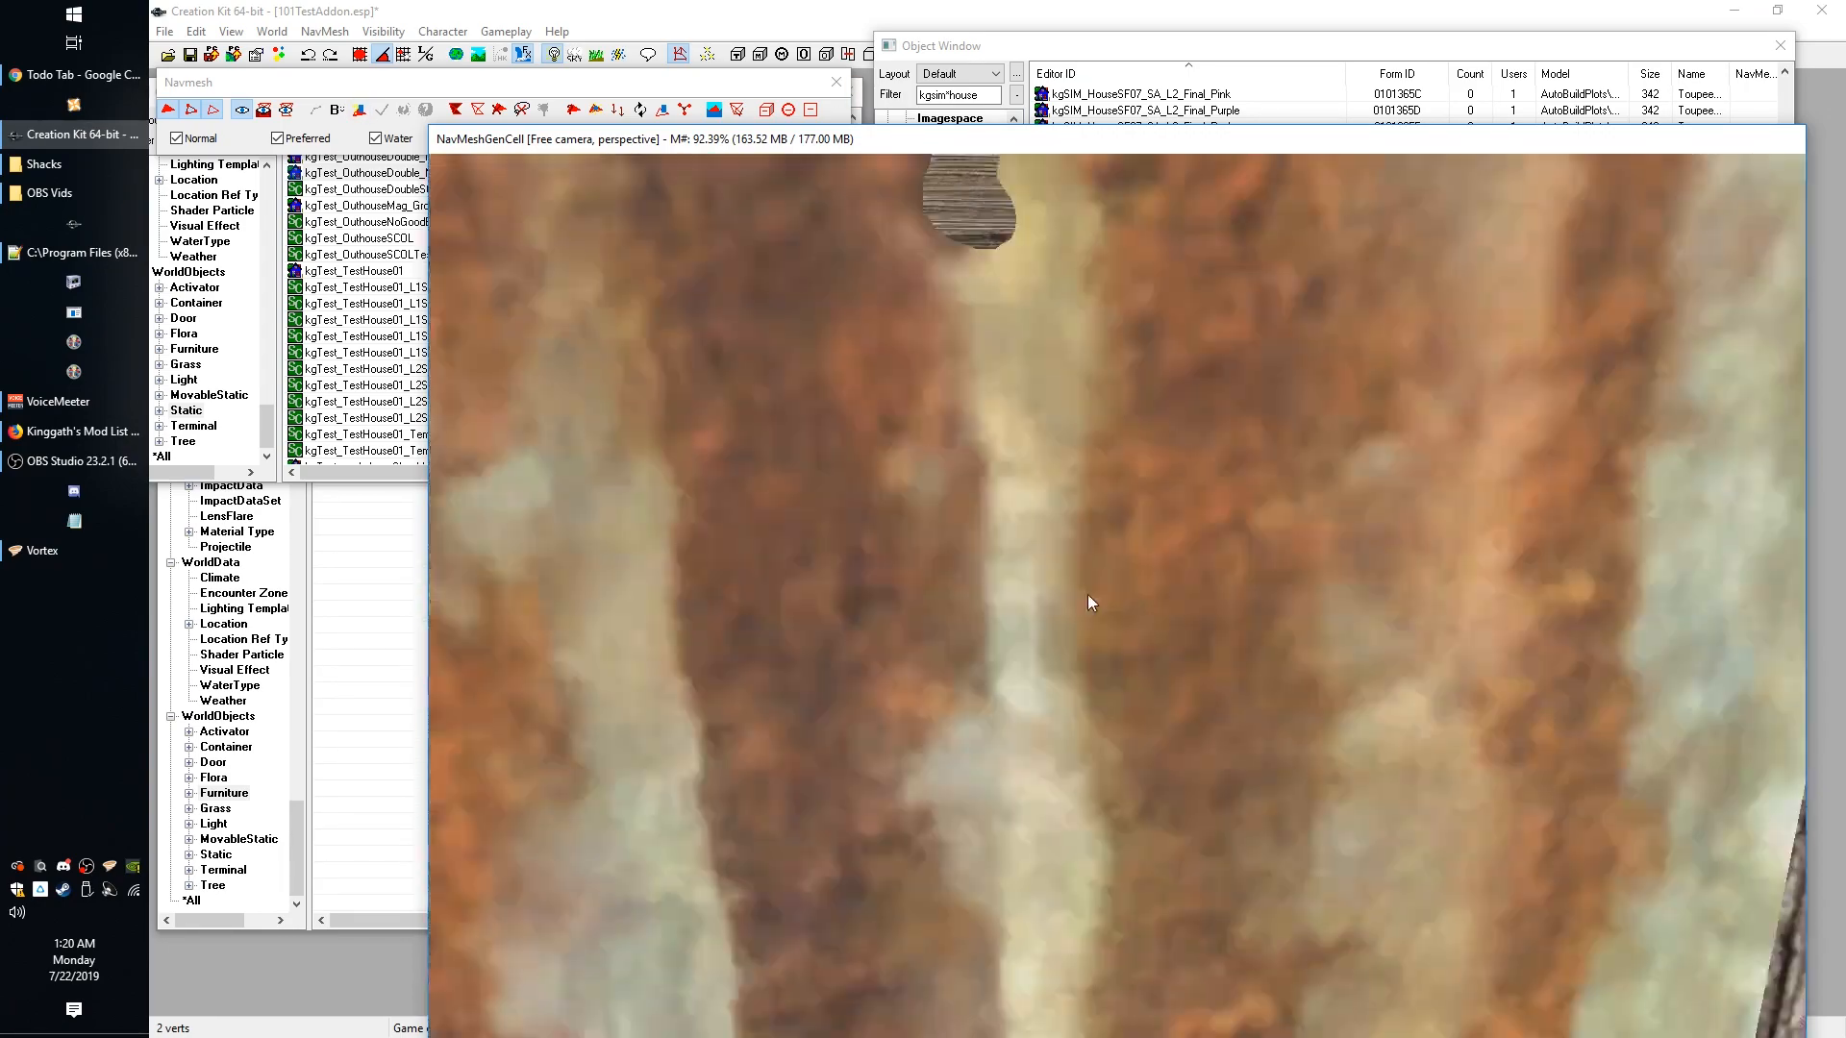
pyautogui.scroll(5, 1087, 594)
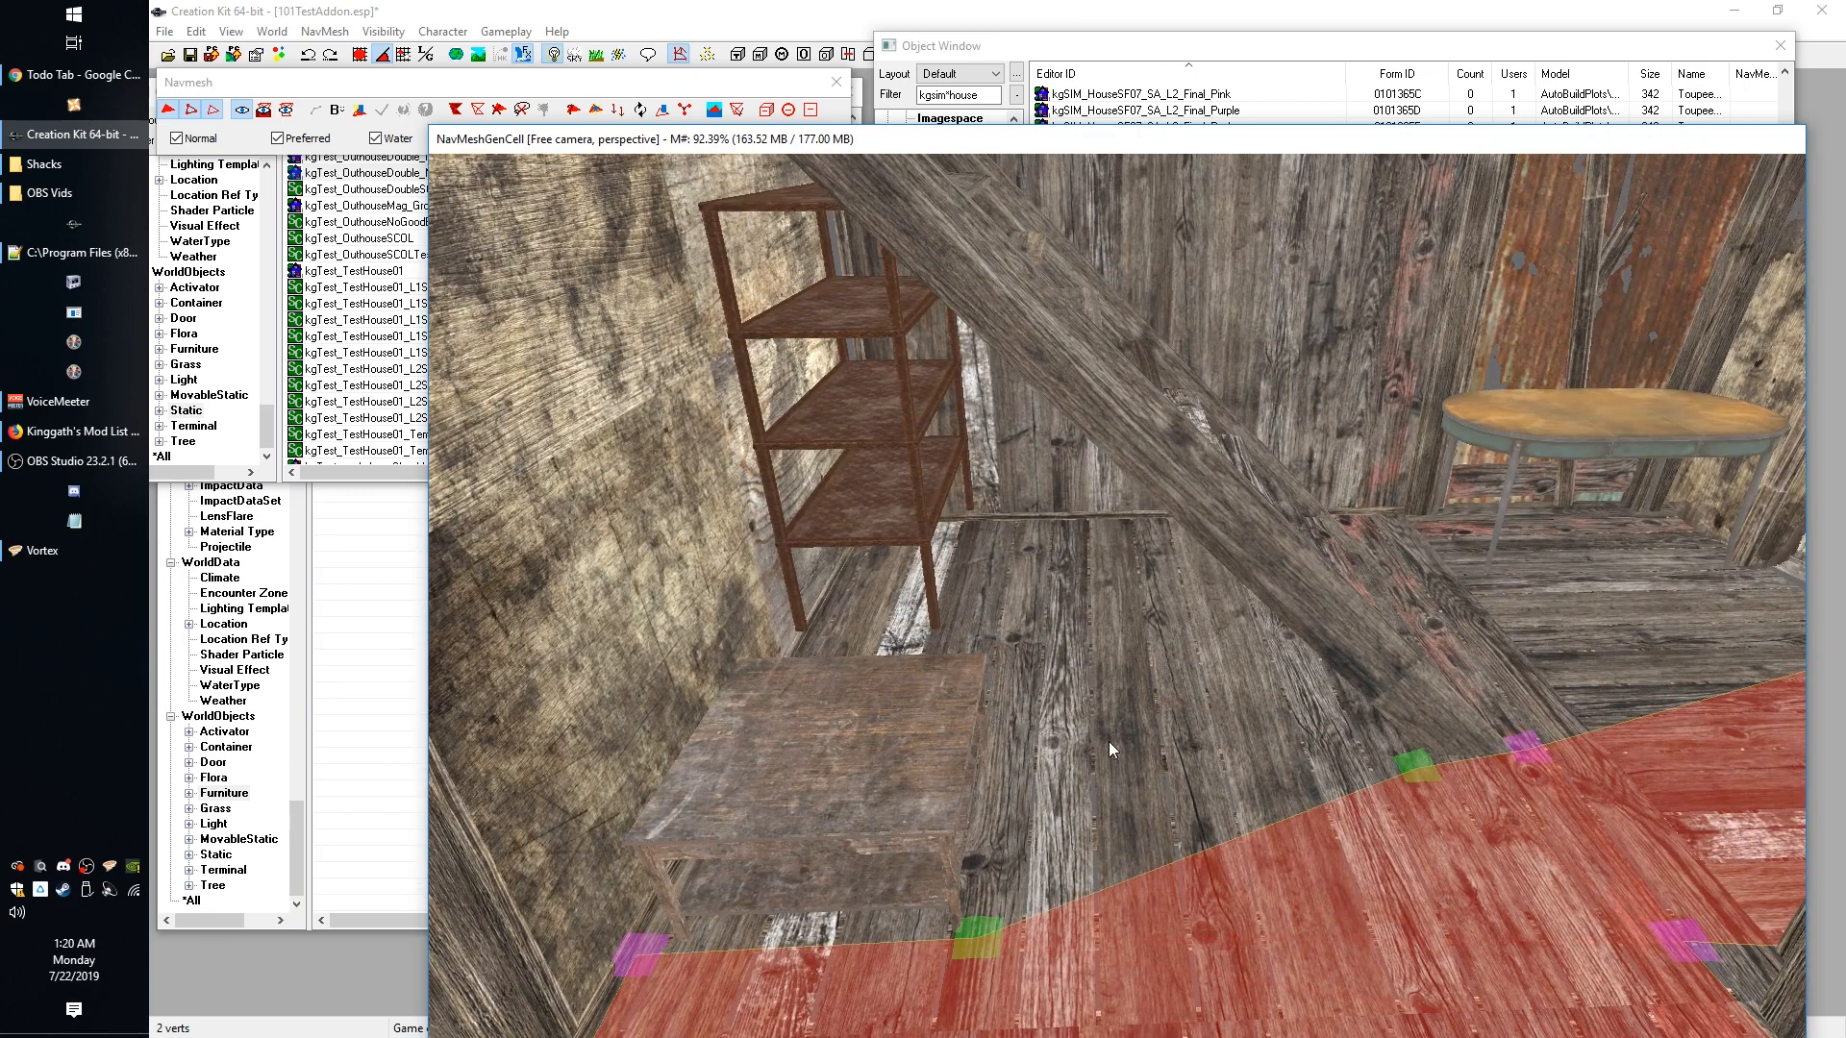
pyautogui.scroll(3, 1110, 741)
pyautogui.keyDown('ctrl'); pyautogui.rightClick(1018, 705); pyautogui.keyUp('ctrl')
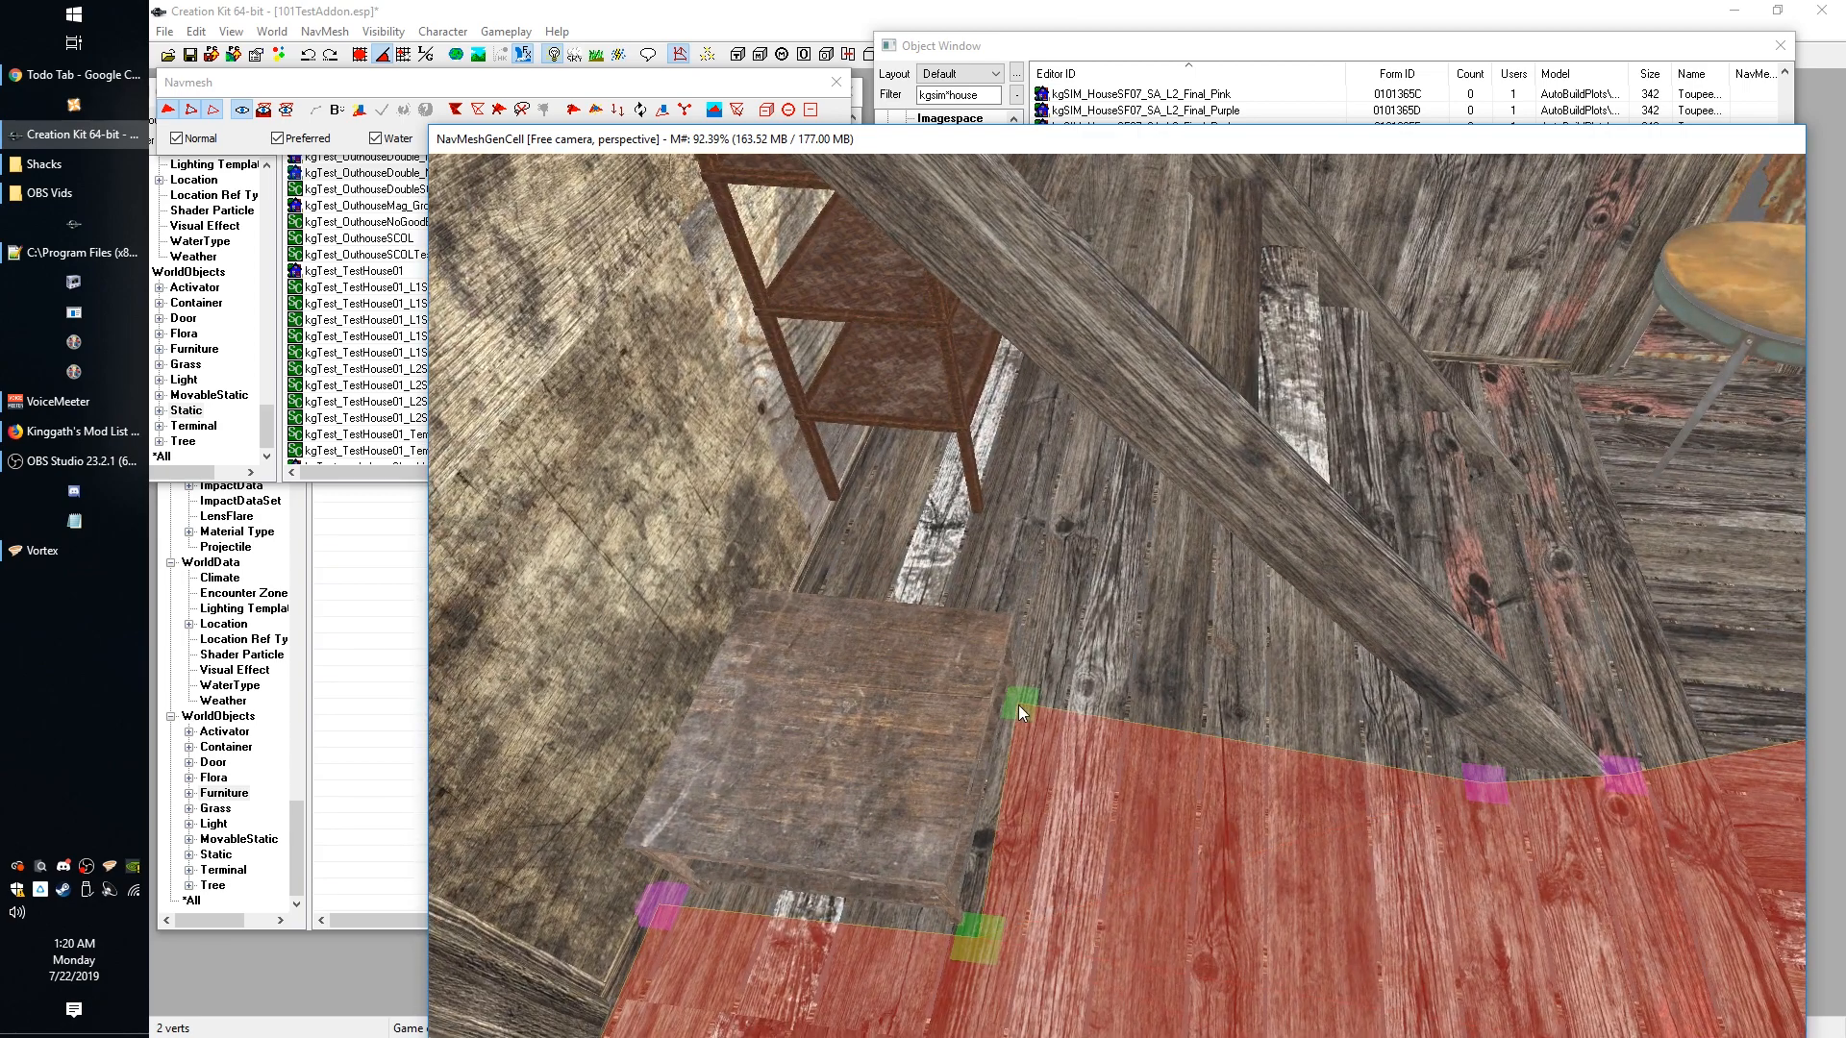
# Select the outer edge between the near stair beam's foot and the wall post, and extend it to a vertex at the far stair beam's foot.
pyautogui.keyDown('shift'); pyautogui.moveTo(1371, 899); pyautogui.dragTo(1430, 602, button='middle'); pyautogui.keyUp('shift')
pyautogui.scroll(-3, 1232, 685)
pyautogui.scroll(4, 1234, 675)
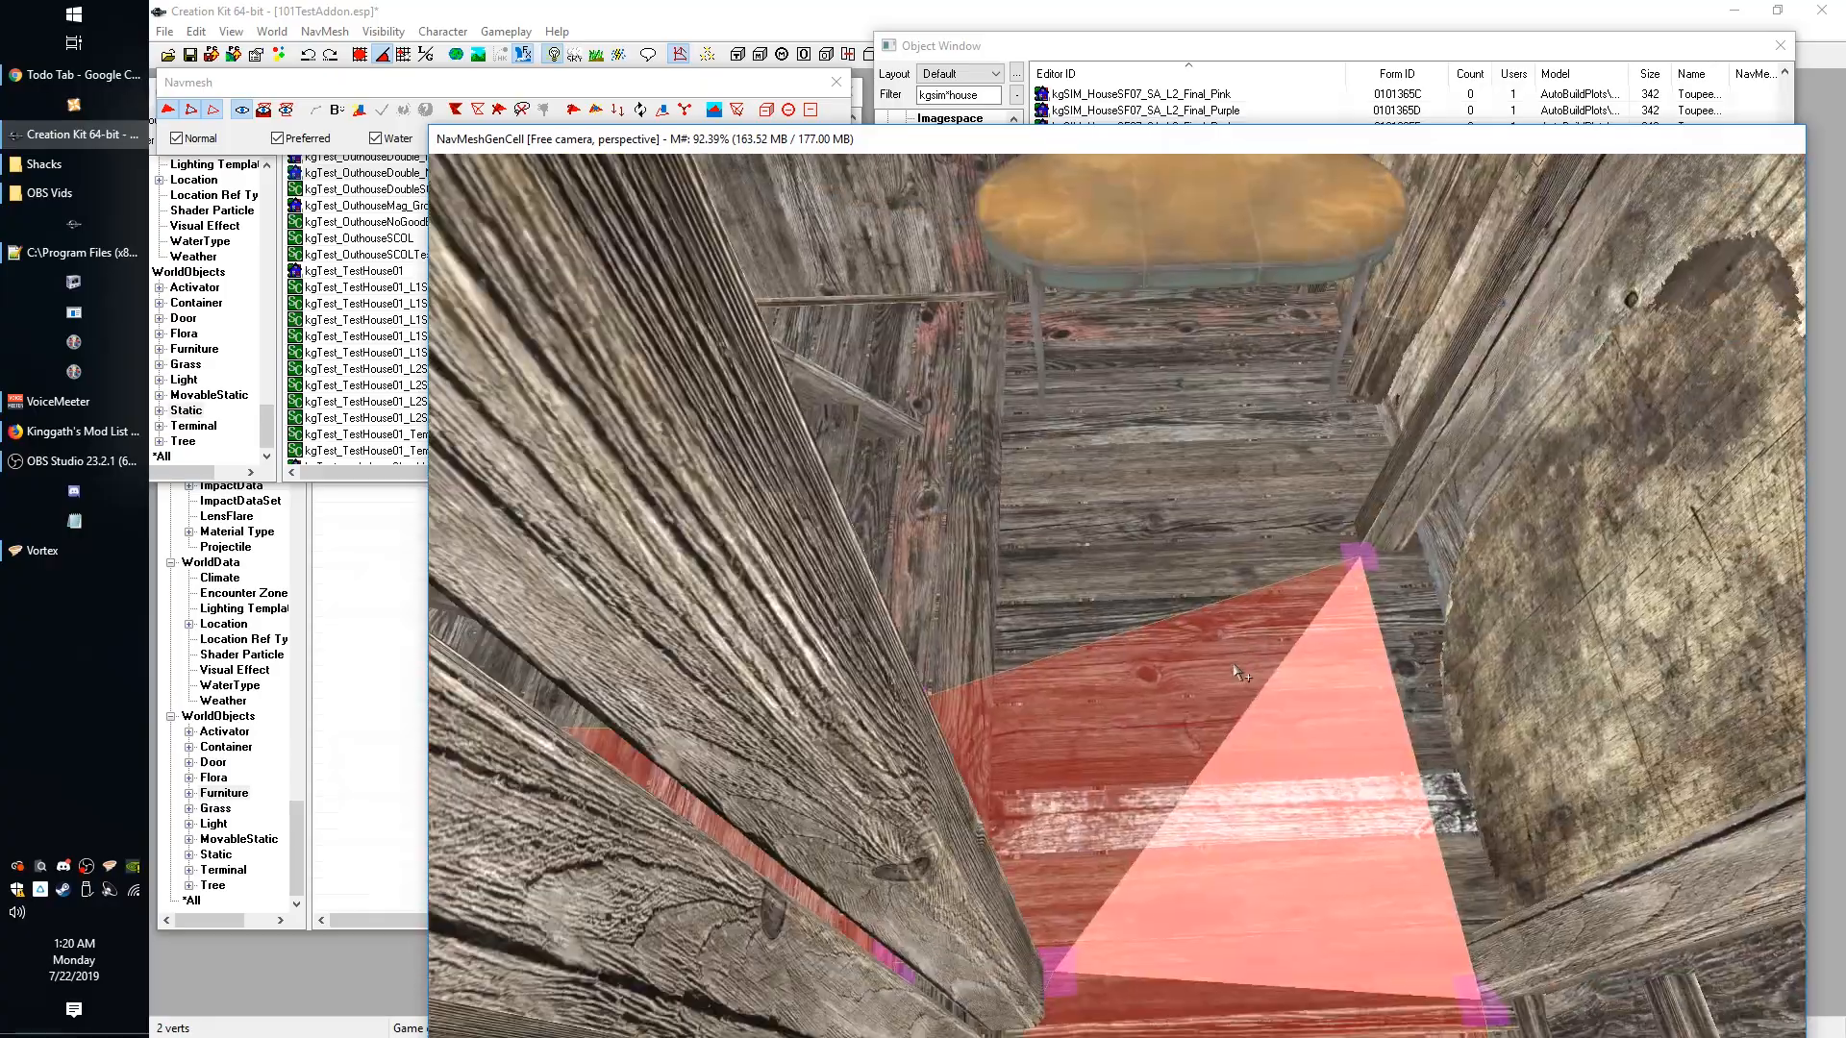
pyautogui.keyDown('shift'); pyautogui.moveTo(1236, 672); pyautogui.dragTo(1023, 524, button='middle'); pyautogui.keyUp('shift')
pyautogui.keyDown('ctrl'); pyautogui.click(637, 573); pyautogui.keyUp('ctrl')
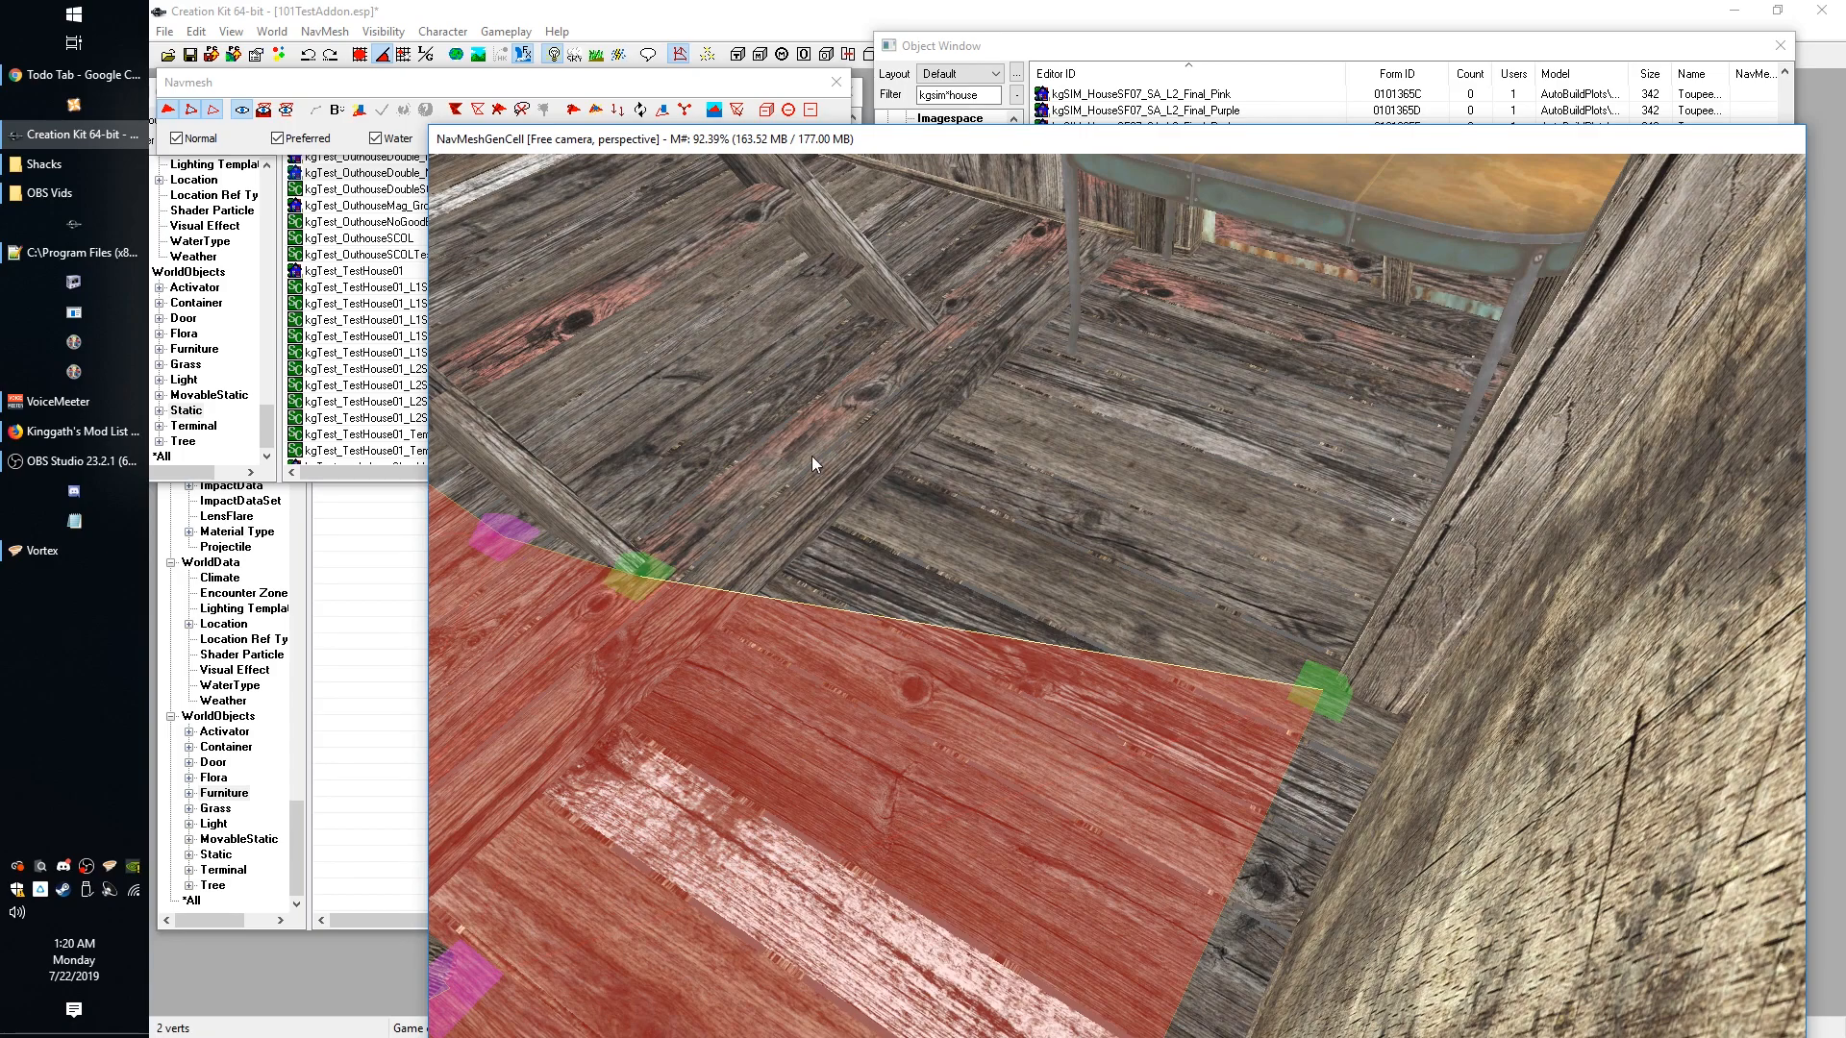
pyautogui.keyDown('ctrl'); pyautogui.rightClick(937, 326); pyautogui.keyUp('ctrl')
# Extend the navmesh past the wall post to a new vertex at the wall near the oval table.
pyautogui.keyDown('shift'); pyautogui.moveTo(937, 326); pyautogui.dragTo(1387, 275, button='middle'); pyautogui.keyUp('shift')
pyautogui.press('q')
pyautogui.keyDown('ctrl'); pyautogui.rightClick(1467, 223); pyautogui.keyUp('ctrl')
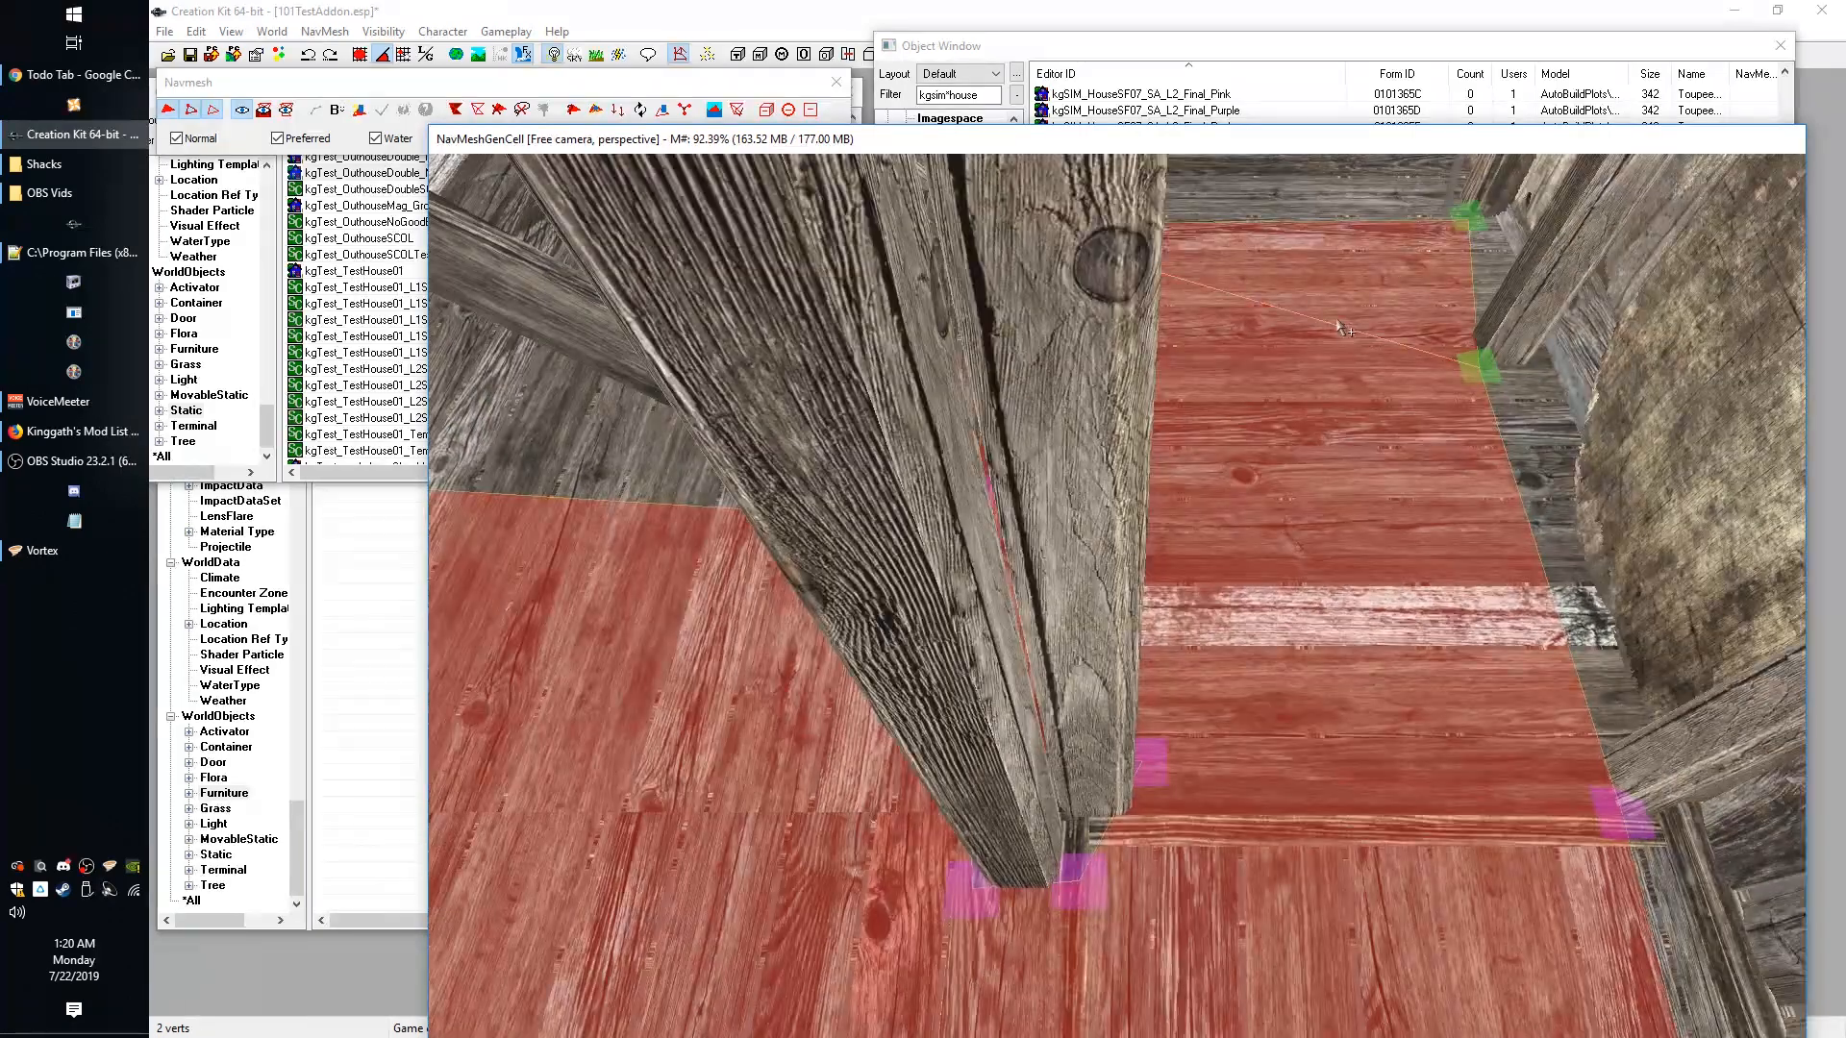
# Extend the navmesh beside the far stair beam with new vertices at the oval table's near leg and at the wall behind it.
pyautogui.scroll(-4, 1341, 336)
pyautogui.scroll(5, 1346, 342)
pyautogui.keyDown('shift'); pyautogui.moveTo(1351, 342); pyautogui.dragTo(1411, 704, button='middle'); pyautogui.keyUp('shift')
pyautogui.scroll(-4, 1386, 631)
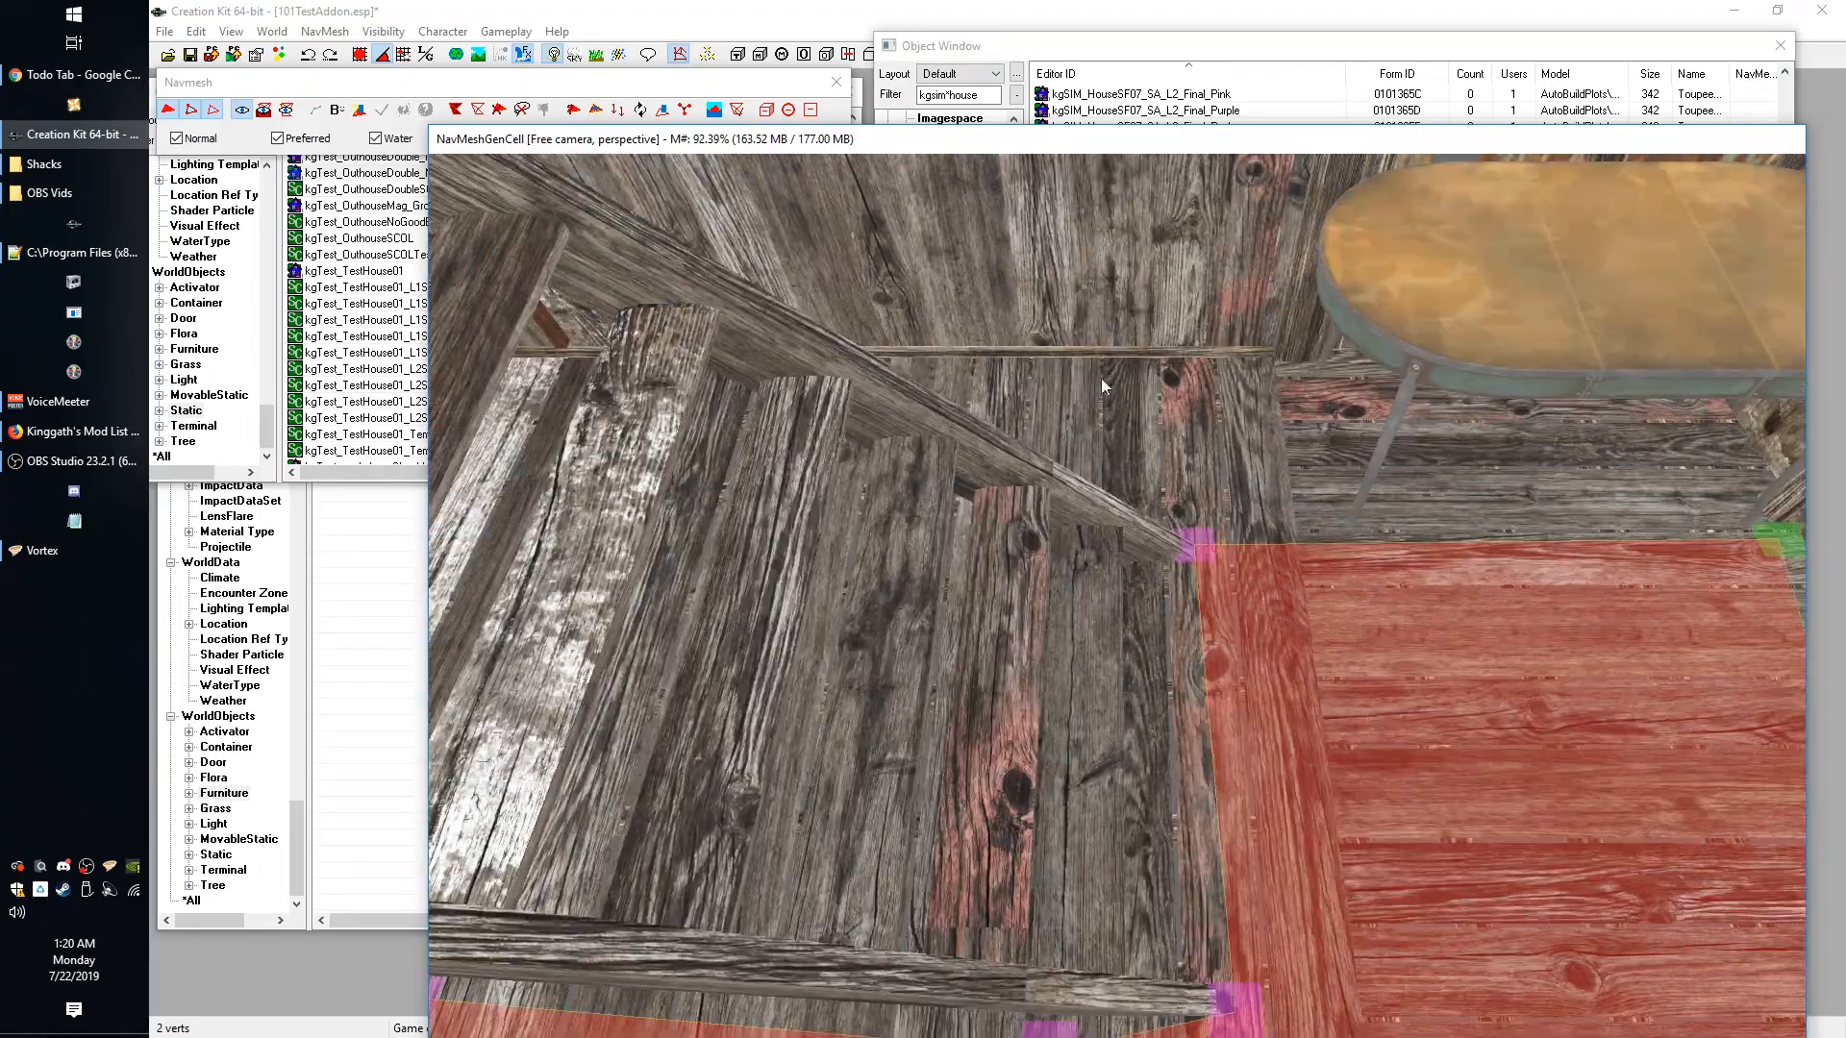
pyautogui.scroll(-3, 1361, 554)
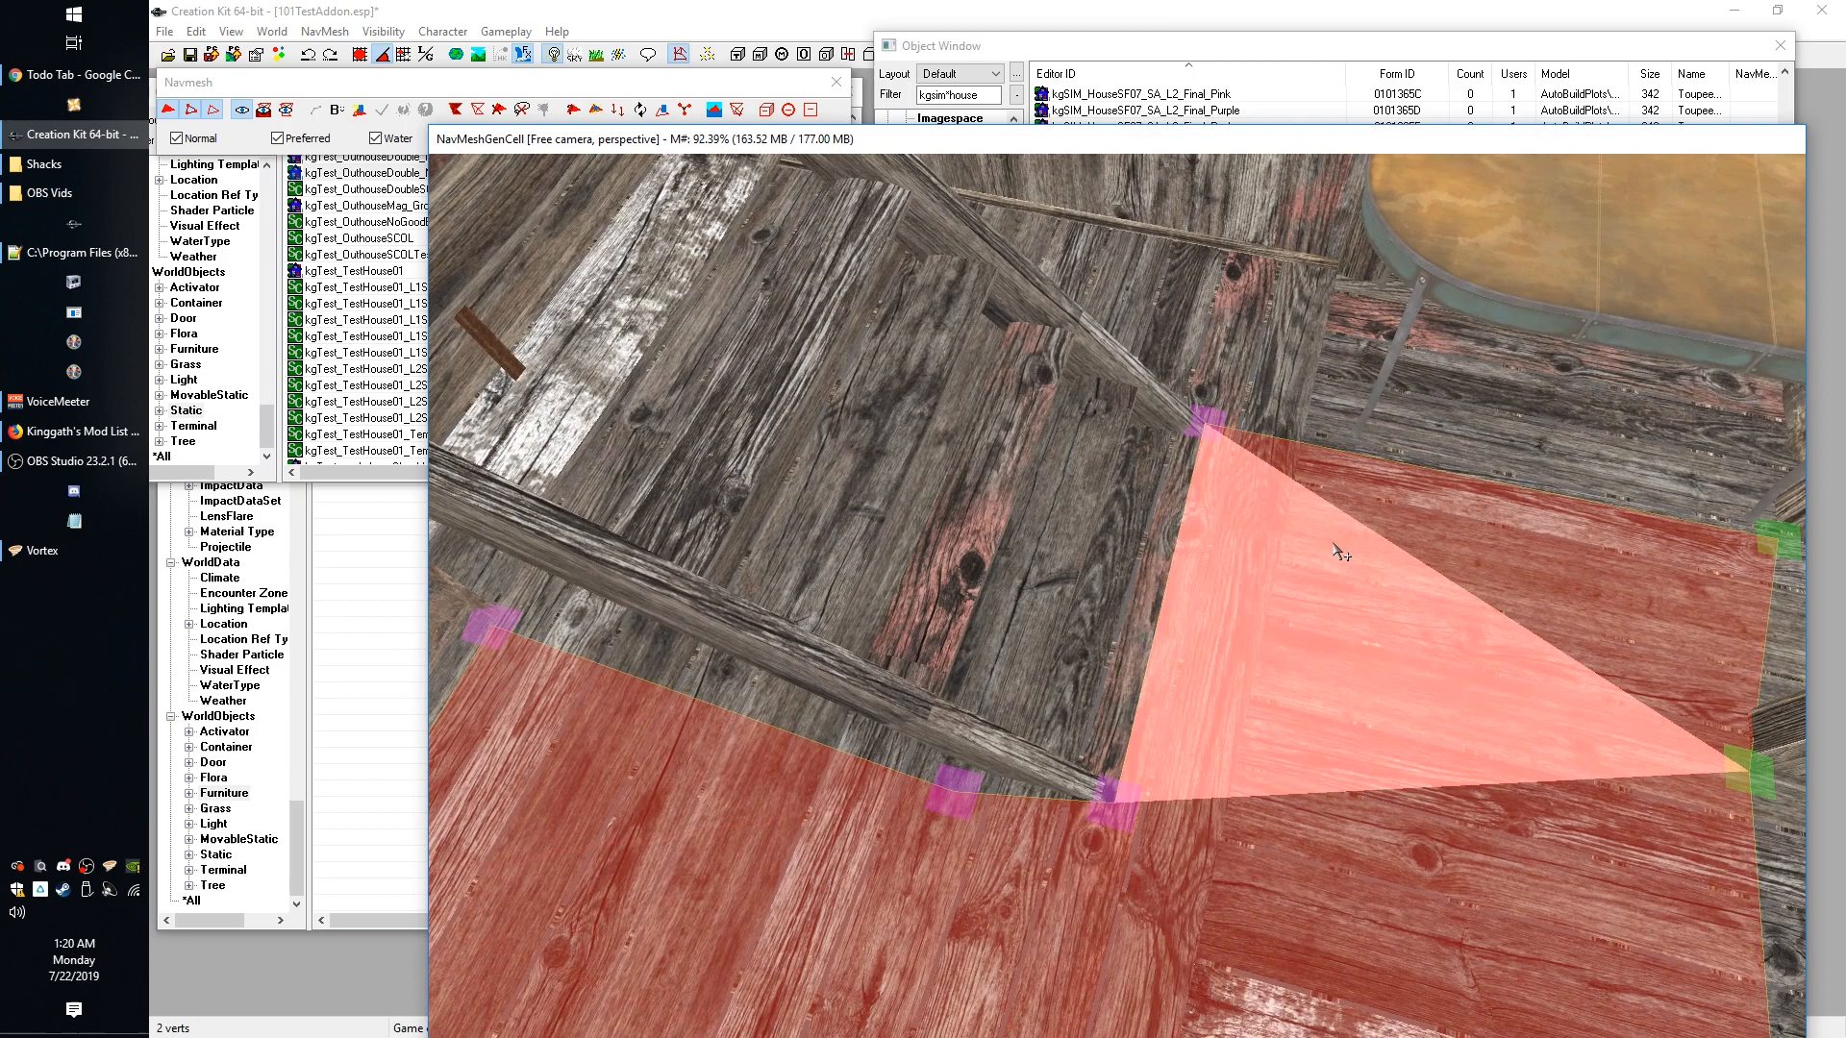
pyautogui.keyDown('ctrl'); pyautogui.rightClick(1330, 448); pyautogui.keyUp('ctrl')
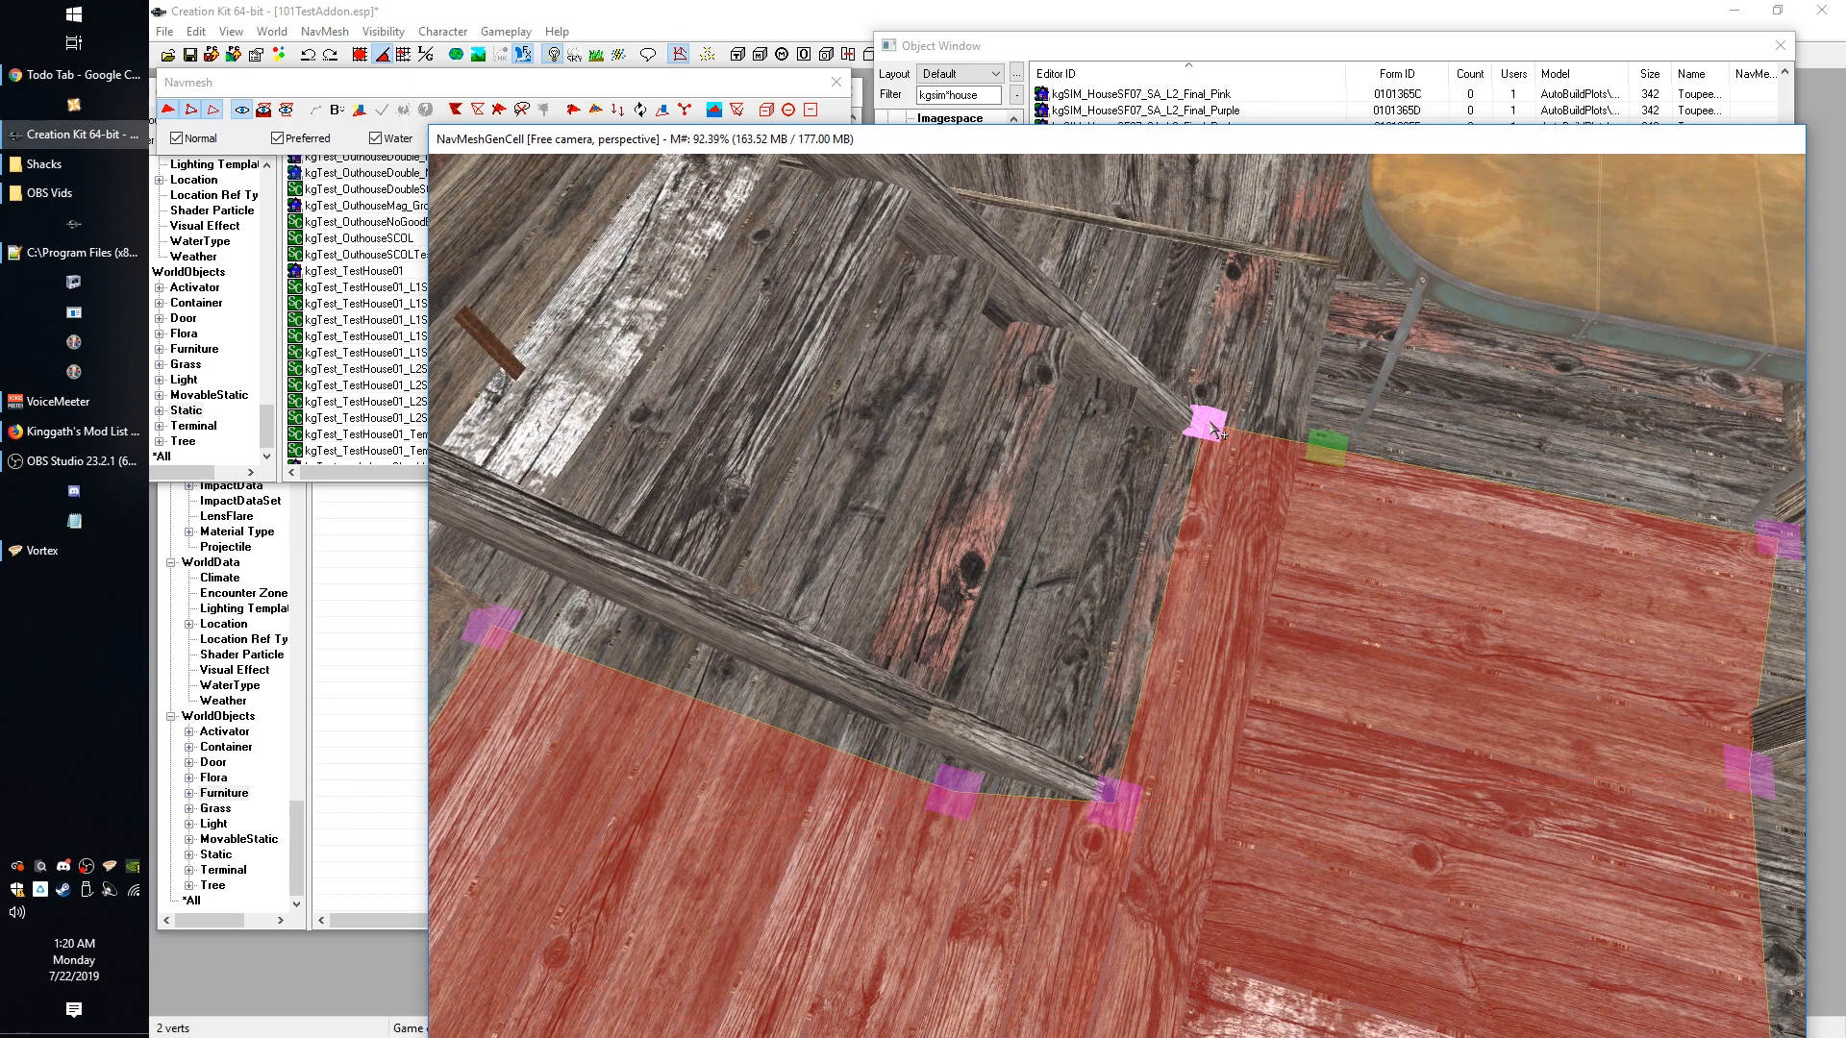
pyautogui.scroll(8, 1331, 277)
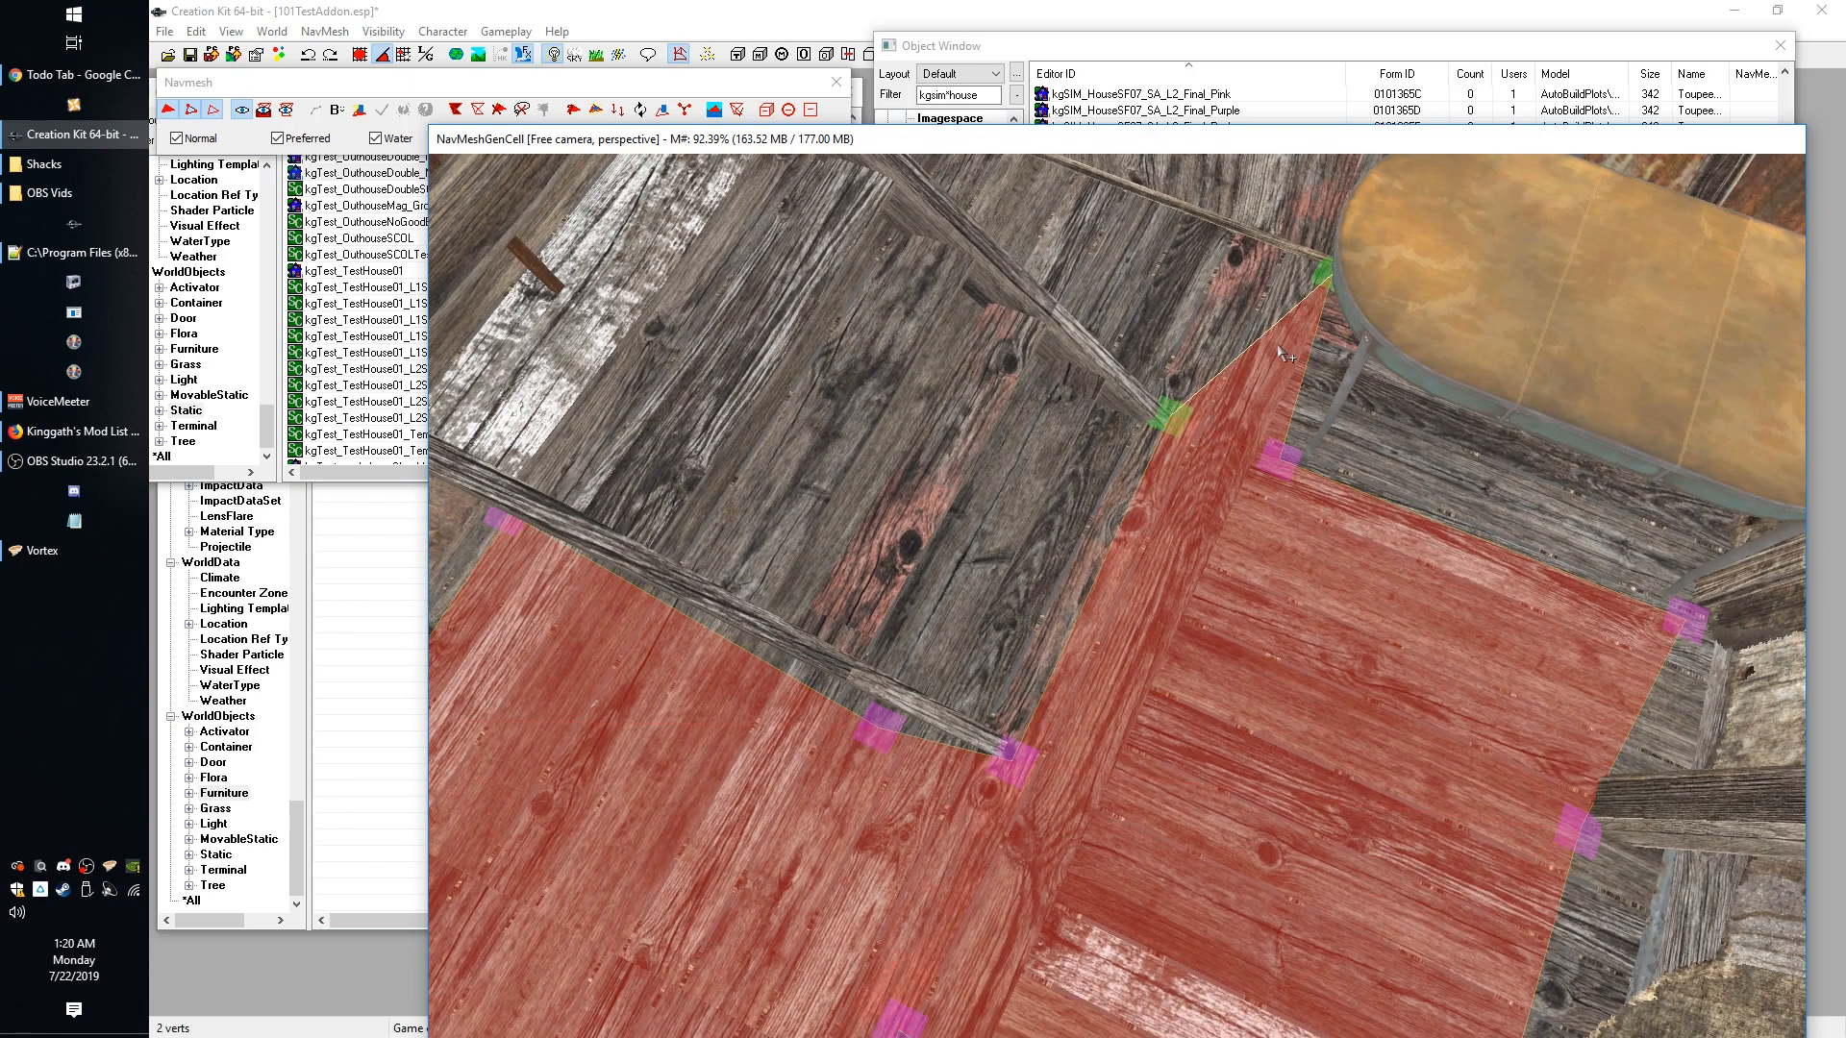
# Extend the navmesh along the back wall to a new vertex at the shelf's leg and another across the floor behind the stair beam.
pyautogui.scroll(-6, 1092, 396)
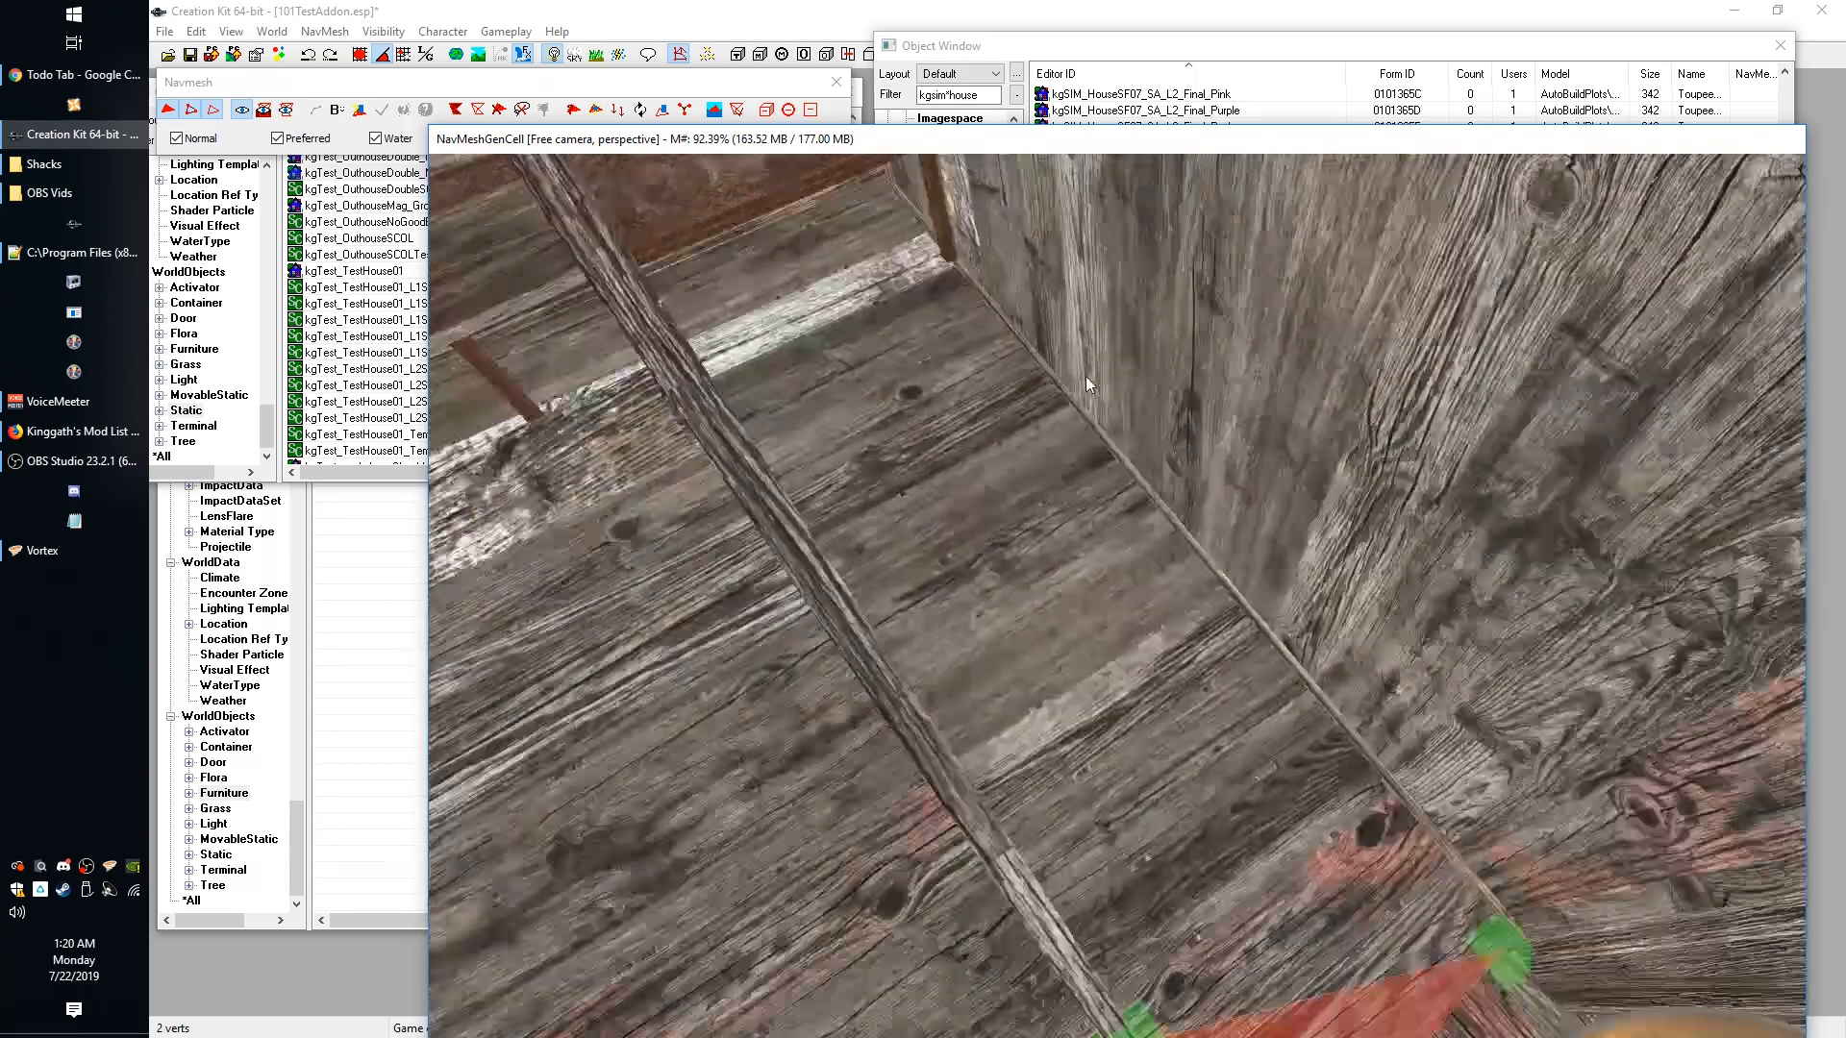
pyautogui.keyDown('ctrl'); pyautogui.rightClick(946, 262); pyautogui.keyUp('ctrl')
pyautogui.keyDown('shift'); pyautogui.moveTo(956, 261); pyautogui.dragTo(1028, 300, button='middle'); pyautogui.keyUp('shift')
pyautogui.keyDown('ctrl'); pyautogui.rightClick(854, 279); pyautogui.keyUp('ctrl')
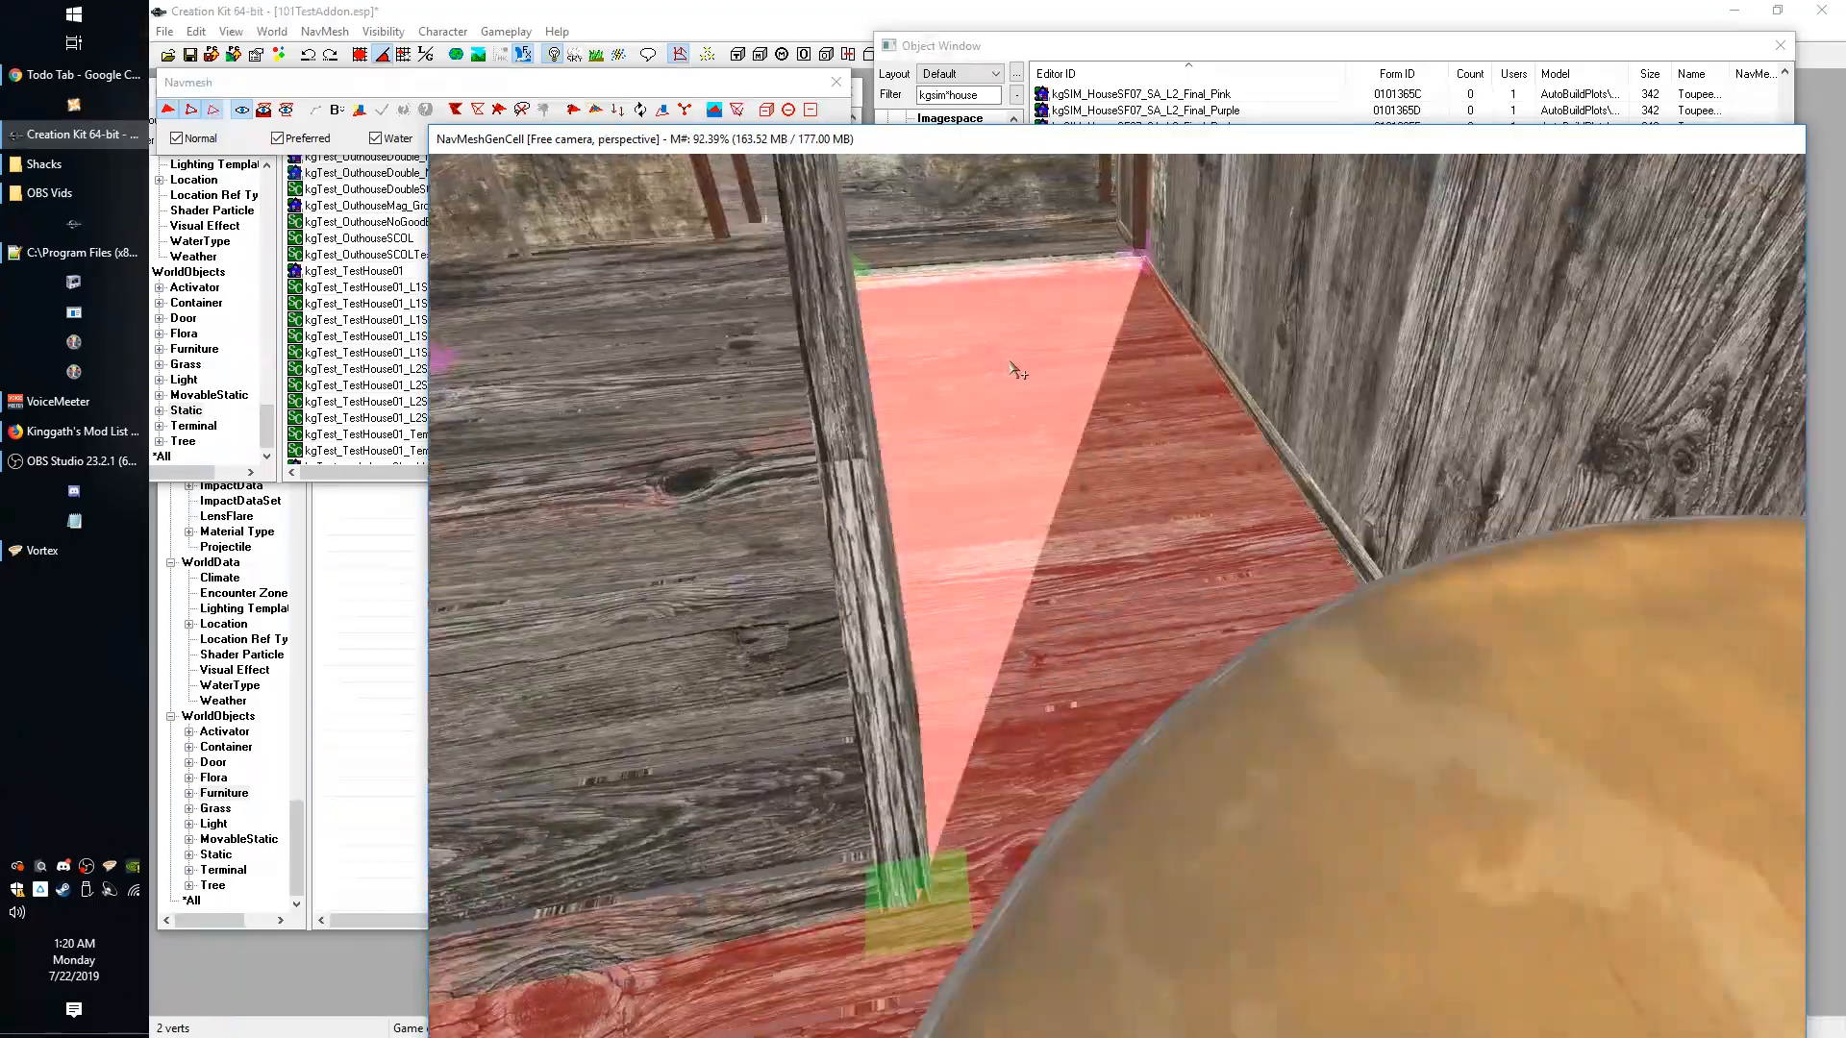
# Examine the ground-floor navmesh coverage from outside the house and through the entrance toward the stairs.
pyautogui.keyDown('shift'); pyautogui.moveTo(1014, 370); pyautogui.dragTo(1258, 636, button='middle'); pyautogui.keyUp('shift')
pyautogui.scroll(-5, 1226, 688)
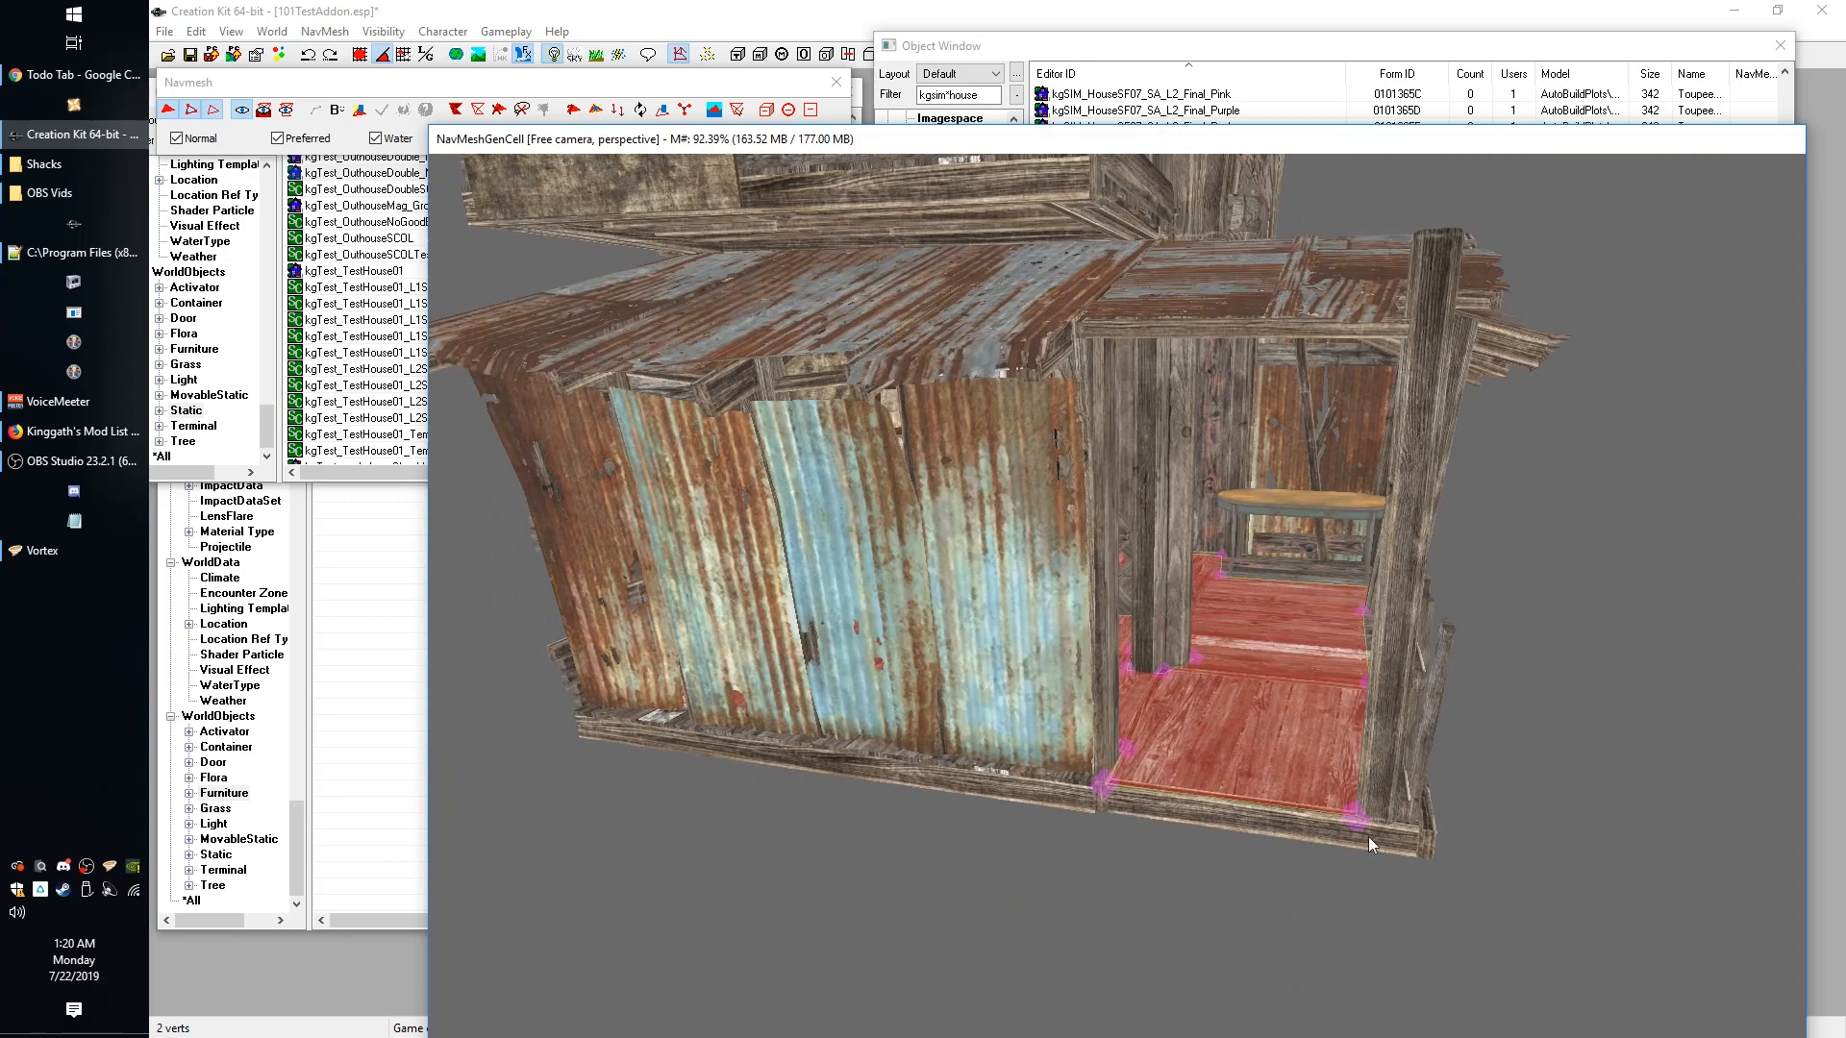
pyautogui.keyDown('shift'); pyautogui.moveTo(1370, 837); pyautogui.dragTo(887, 436, button='middle'); pyautogui.keyUp('shift')
pyautogui.click(885, 435)
pyautogui.keyDown('shift'); pyautogui.moveTo(932, 592); pyautogui.dragTo(944, 673, button='middle'); pyautogui.keyUp('shift')
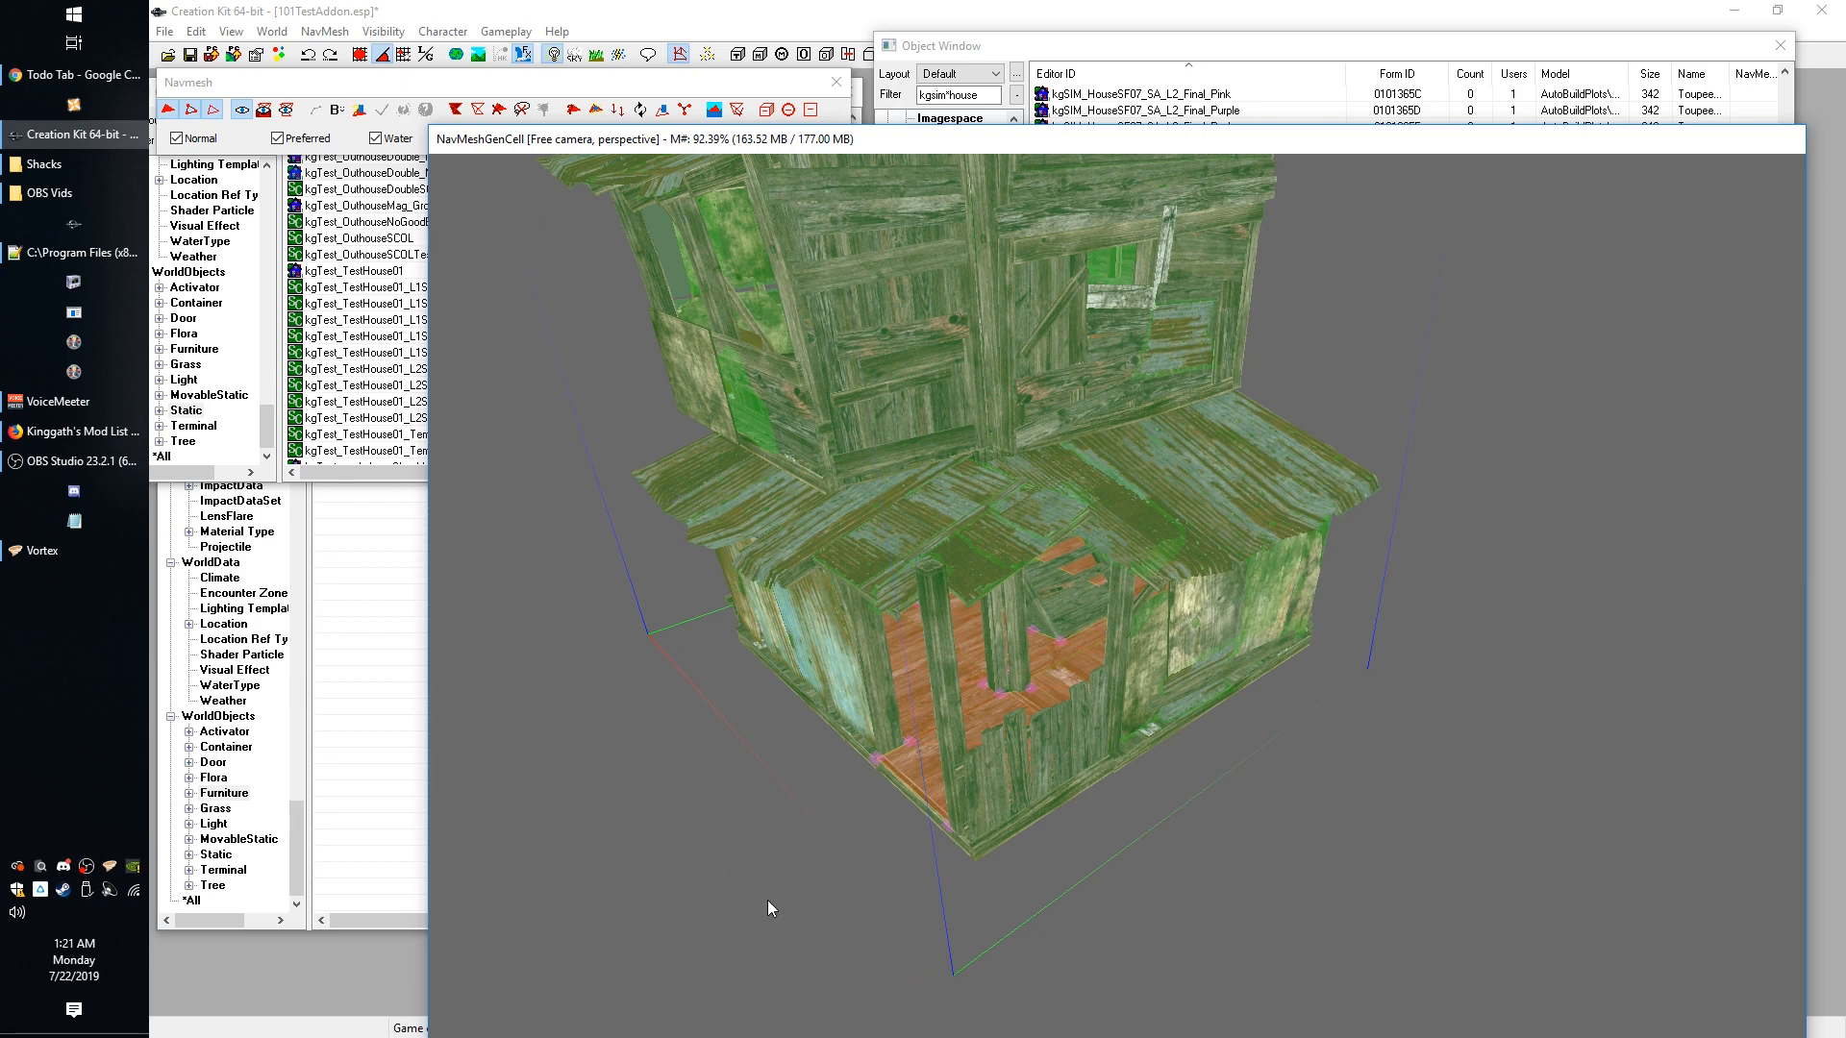
pyautogui.keyDown('shift'); pyautogui.moveTo(908, 879); pyautogui.dragTo(976, 885, button='middle'); pyautogui.keyUp('shift')
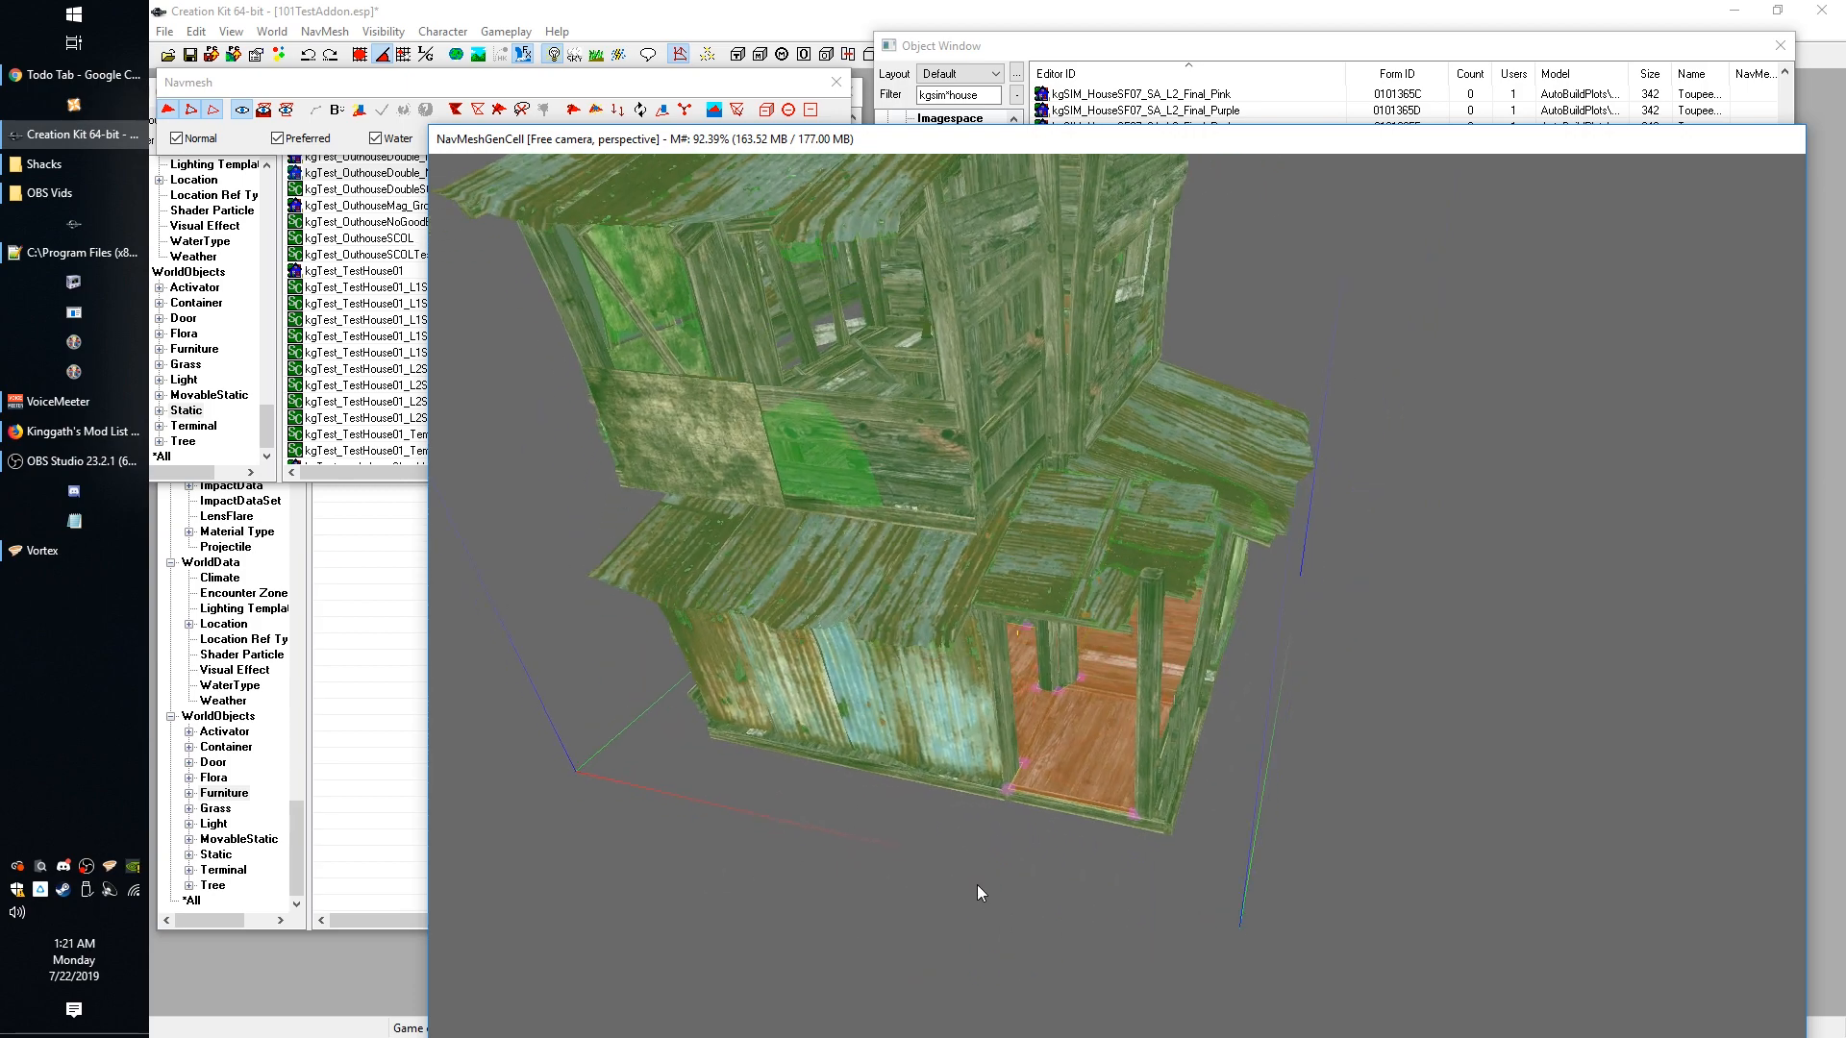
pyautogui.scroll(3, 1216, 759)
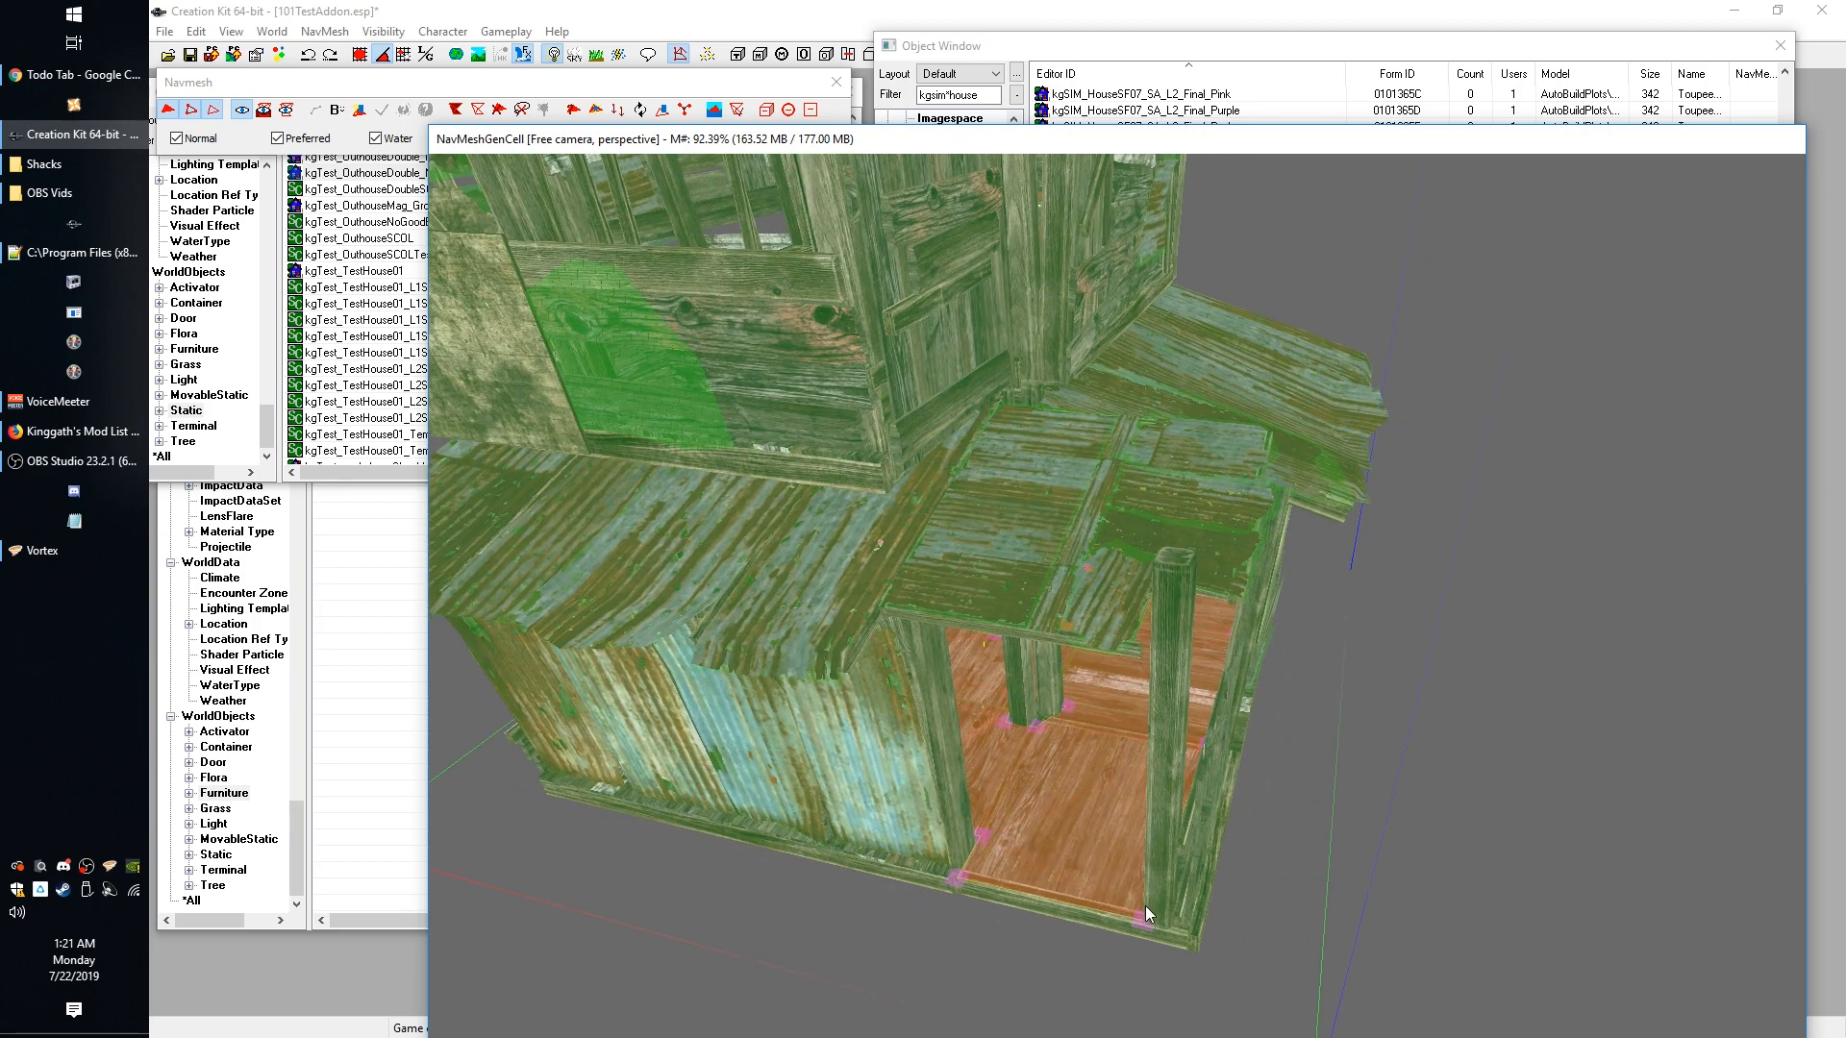
pyautogui.scroll(4, 1075, 631)
pyautogui.keyDown('shift'); pyautogui.moveTo(1075, 631); pyautogui.dragTo(1015, 674, button='middle'); pyautogui.keyUp('shift')
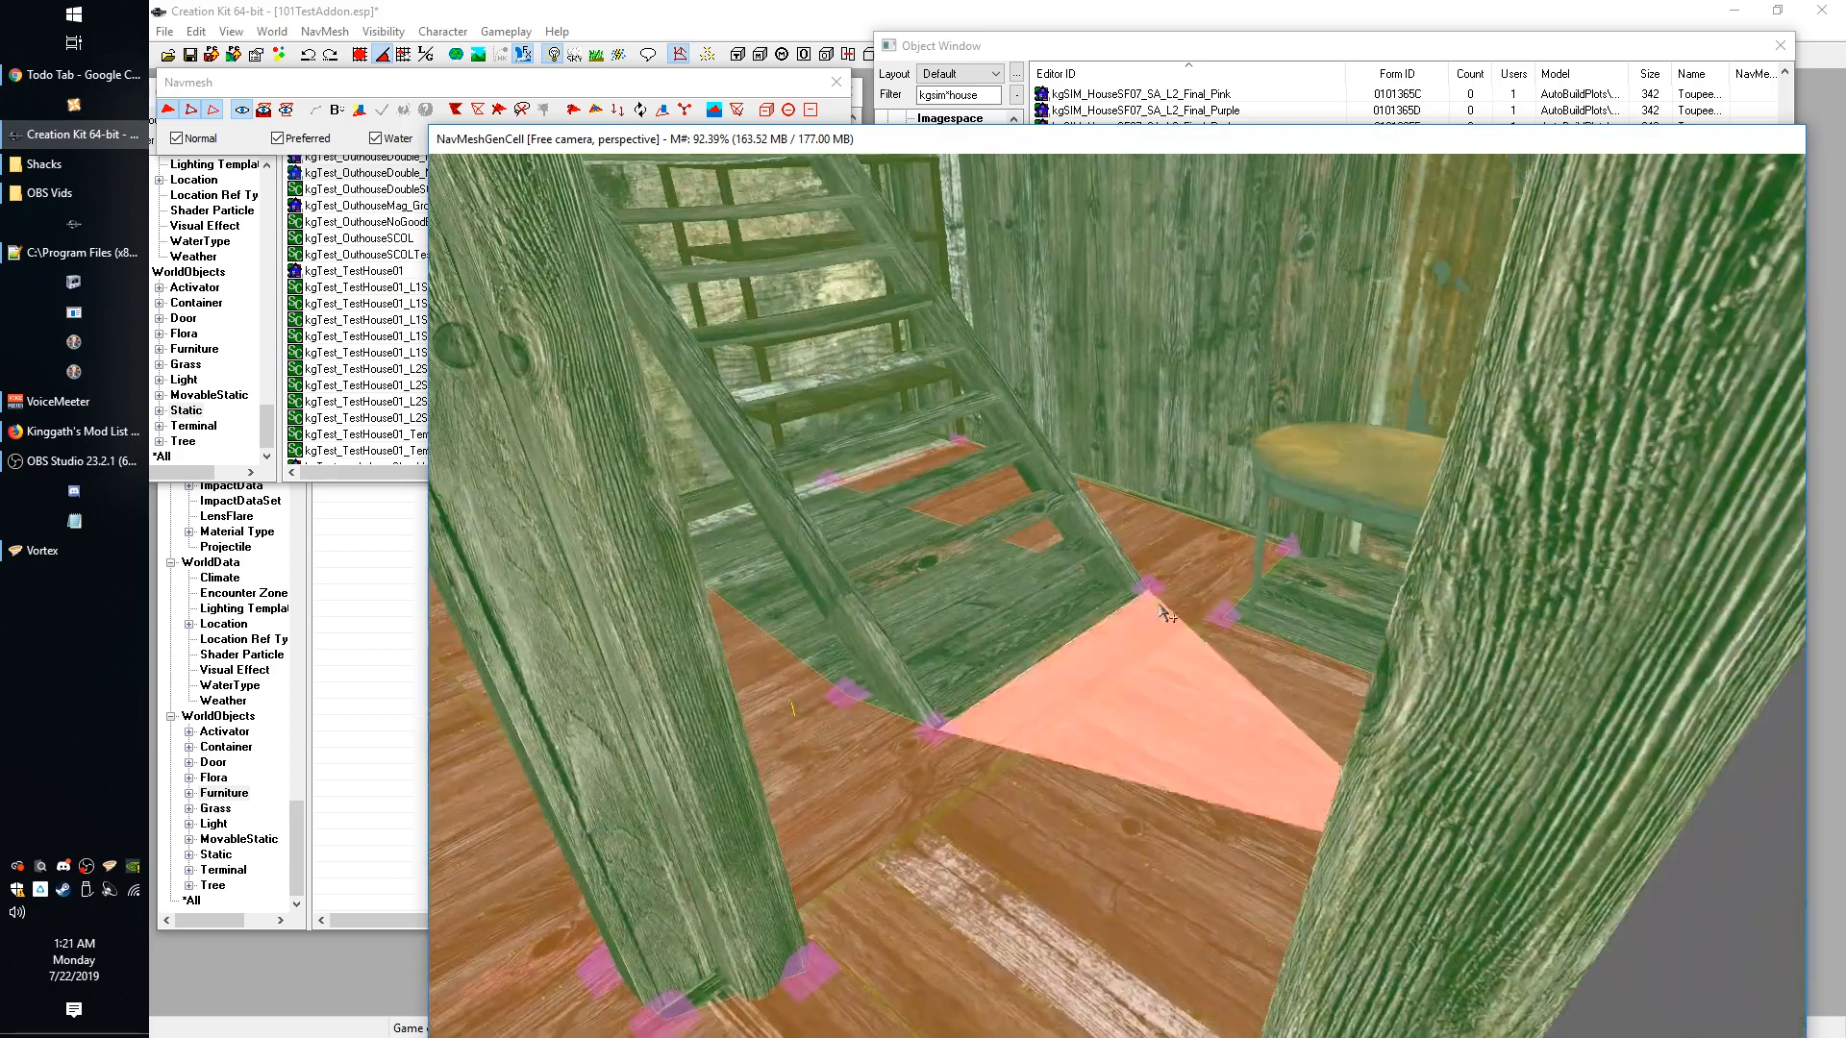
# Select the two navmesh vertices at the feet of the staircase's side beams.
pyautogui.keyDown('shift'); pyautogui.moveTo(1078, 740); pyautogui.dragTo(1077, 755, button='middle'); pyautogui.keyUp('shift')
pyautogui.scroll(2, 1094, 734)
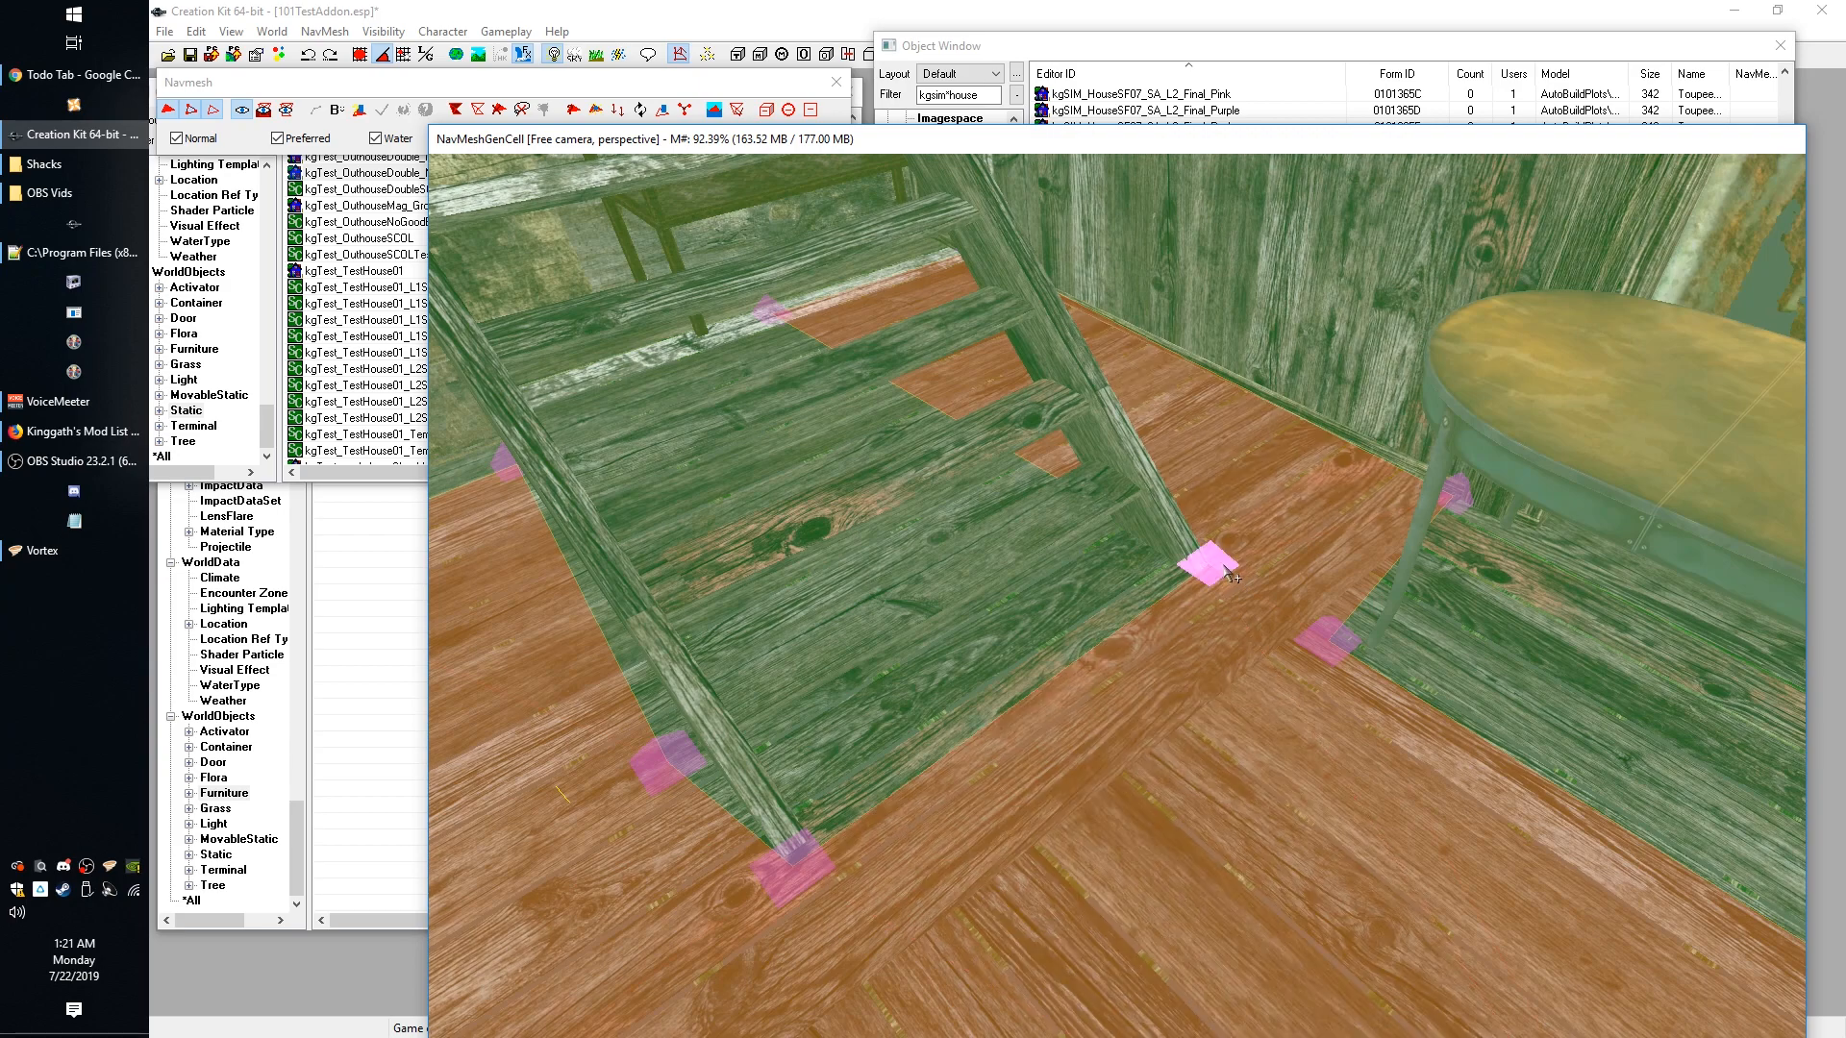
pyautogui.click(1206, 564)
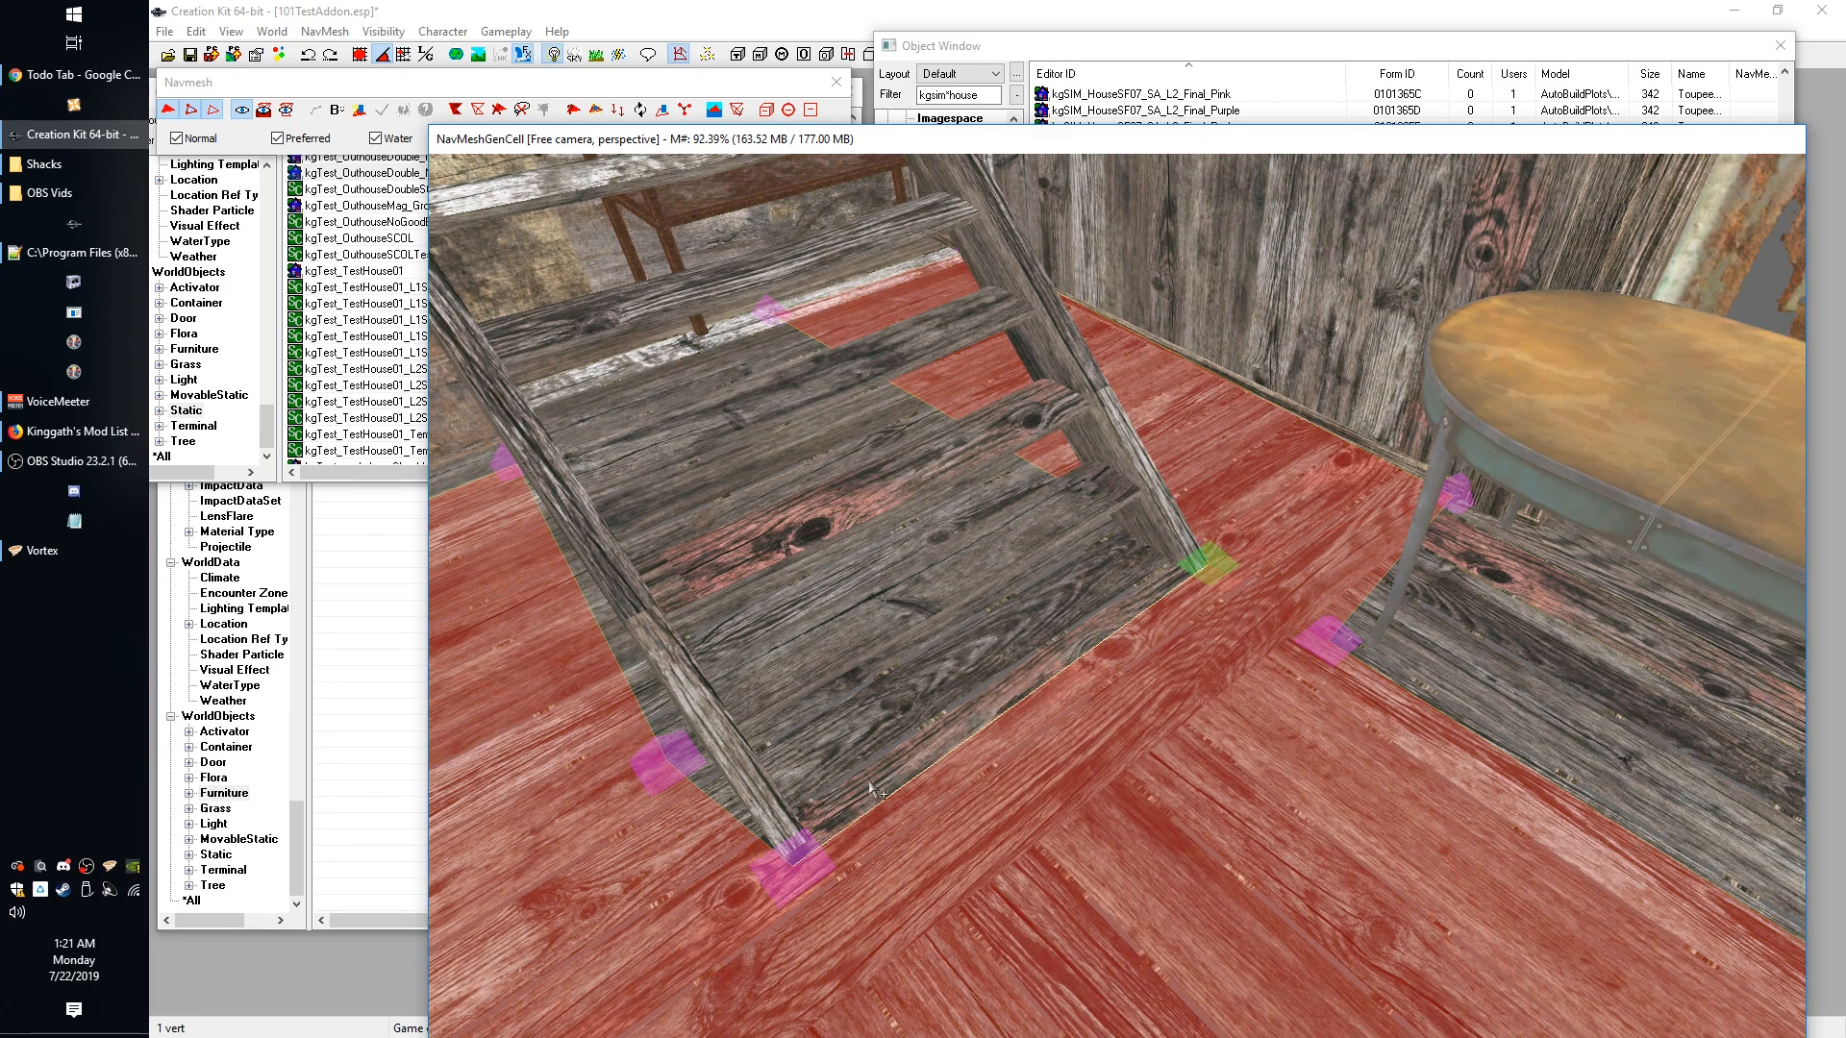
pyautogui.keyDown('shift'); pyautogui.moveTo(873, 790); pyautogui.dragTo(836, 796, button='middle'); pyautogui.keyUp('shift')
pyautogui.keyDown('shift'); pyautogui.moveTo(809, 694); pyautogui.dragTo(939, 509, button='middle'); pyautogui.keyUp('shift')
# Examine the staircase from its foot vertices up to the upper floor.
pyautogui.scroll(10, 937, 502)
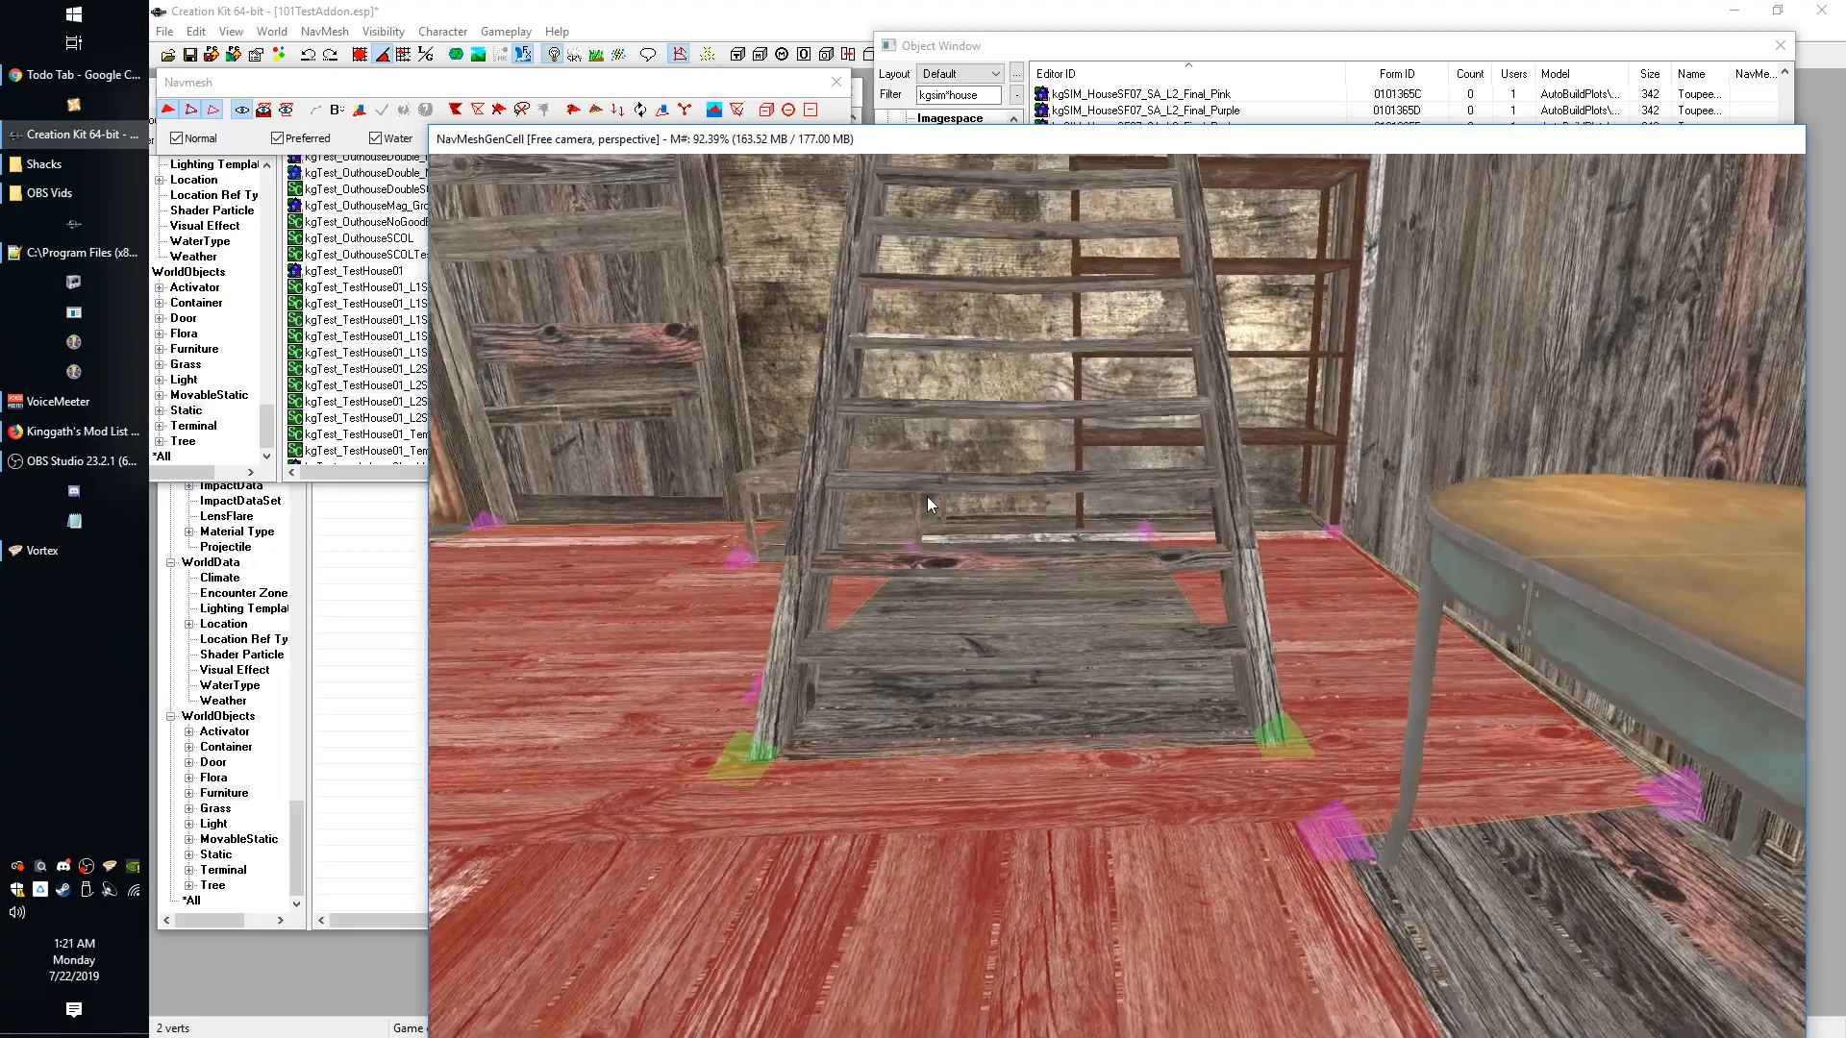
pyautogui.scroll(-8, 942, 471)
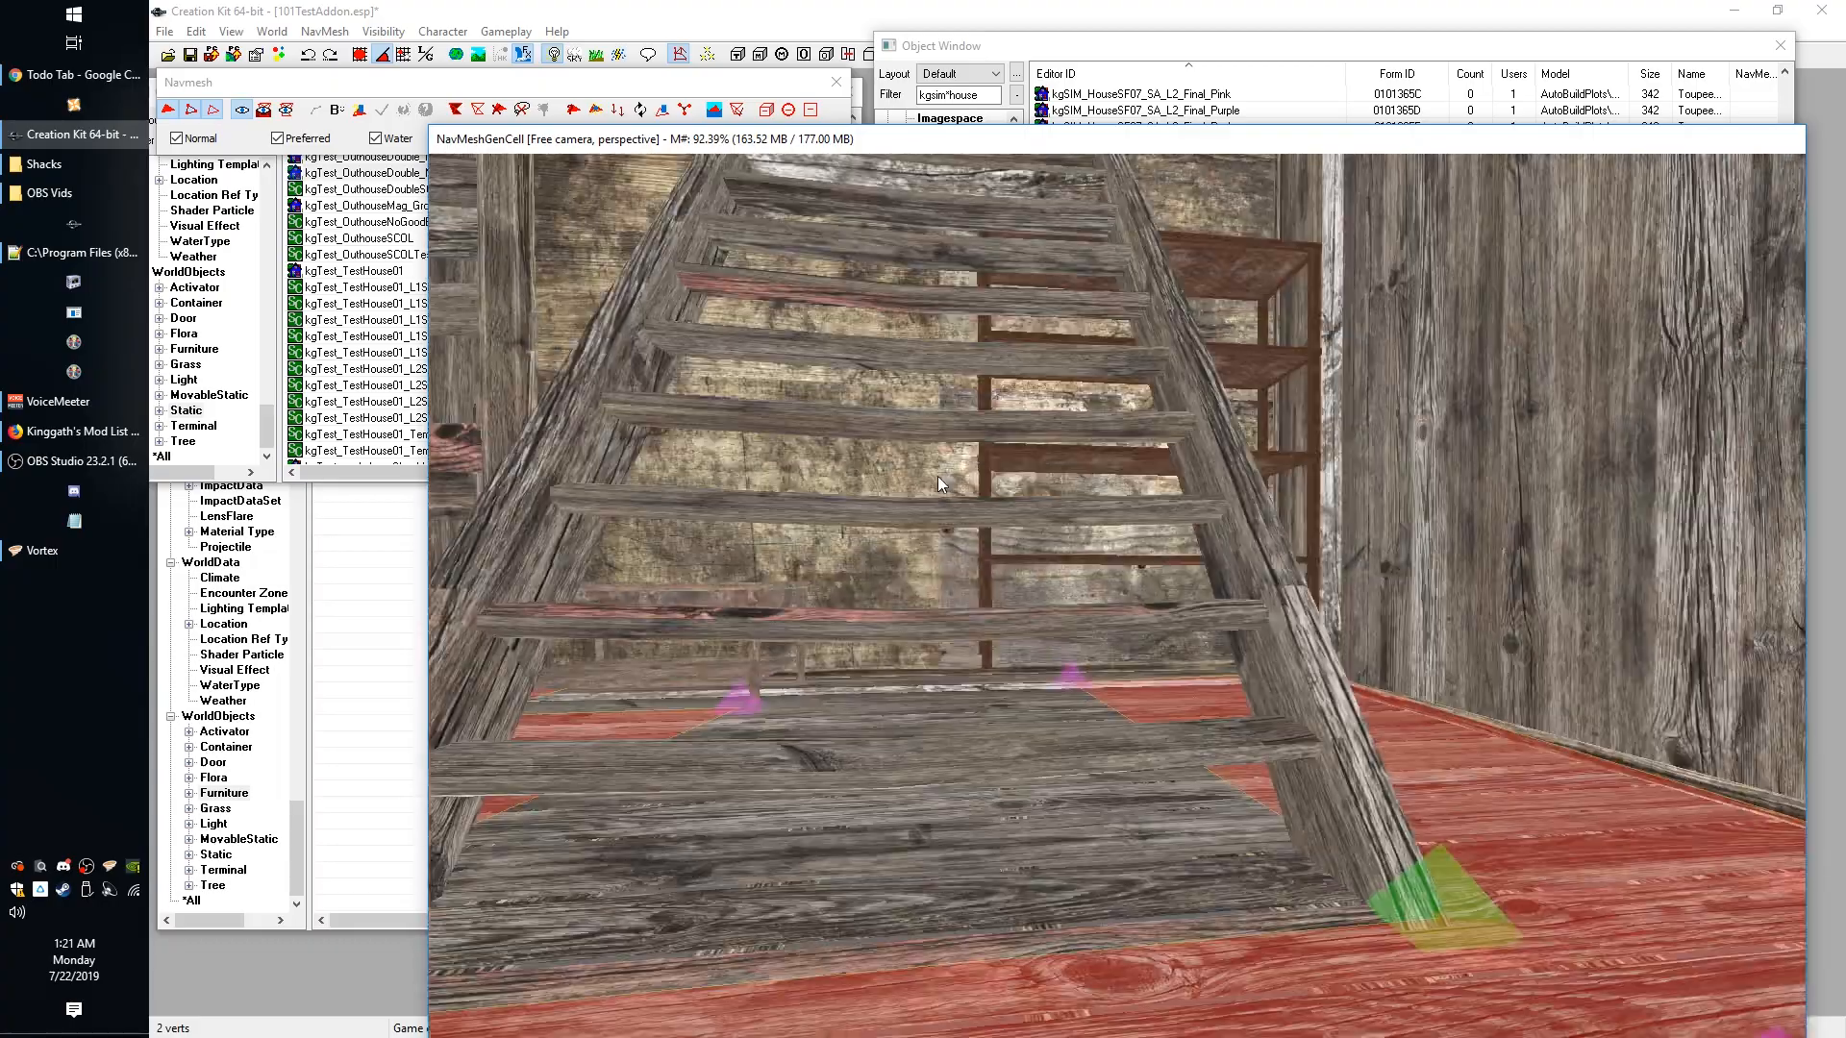
pyautogui.keyDown('shift'); pyautogui.moveTo(938, 476); pyautogui.dragTo(927, 489, button='middle'); pyautogui.keyUp('shift')
pyautogui.scroll(-3, 927, 489)
pyautogui.scroll(10, 927, 489)
pyautogui.scroll(-10, 933, 495)
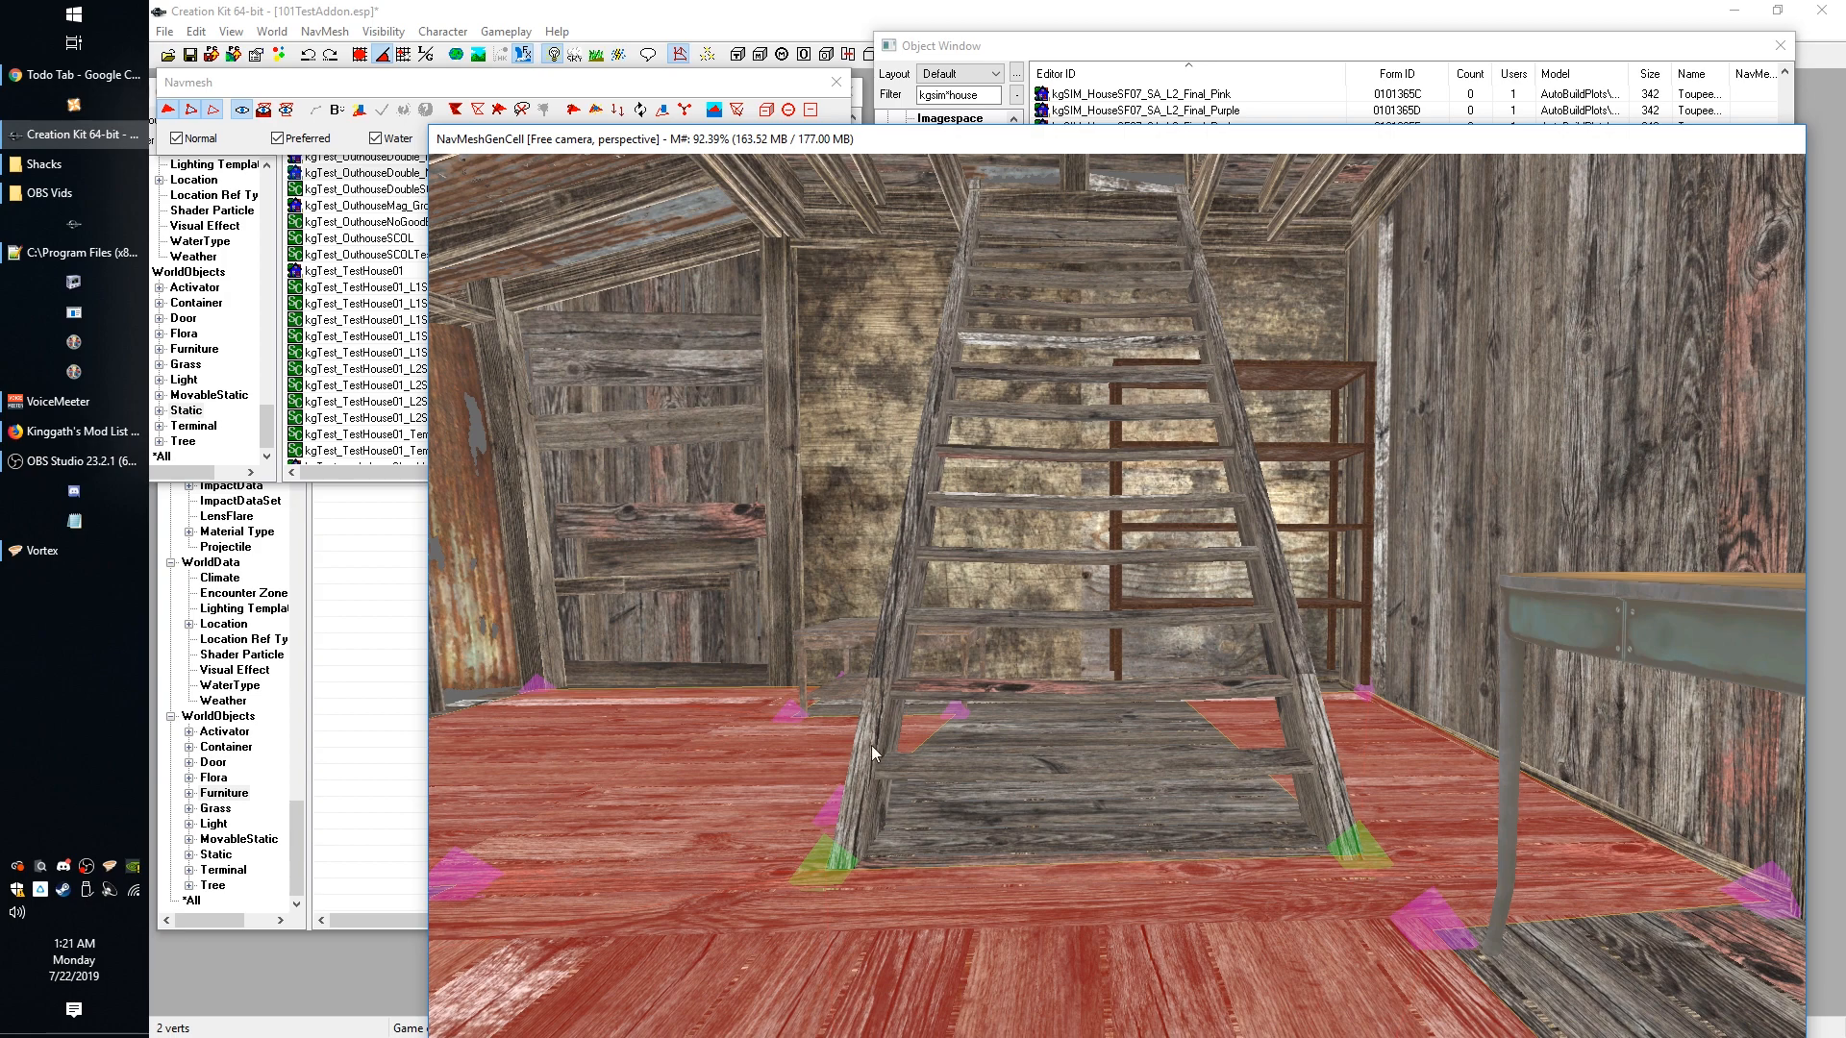
pyautogui.keyDown('shift'); pyautogui.moveTo(902, 814); pyautogui.dragTo(911, 803, button='middle'); pyautogui.keyUp('shift')
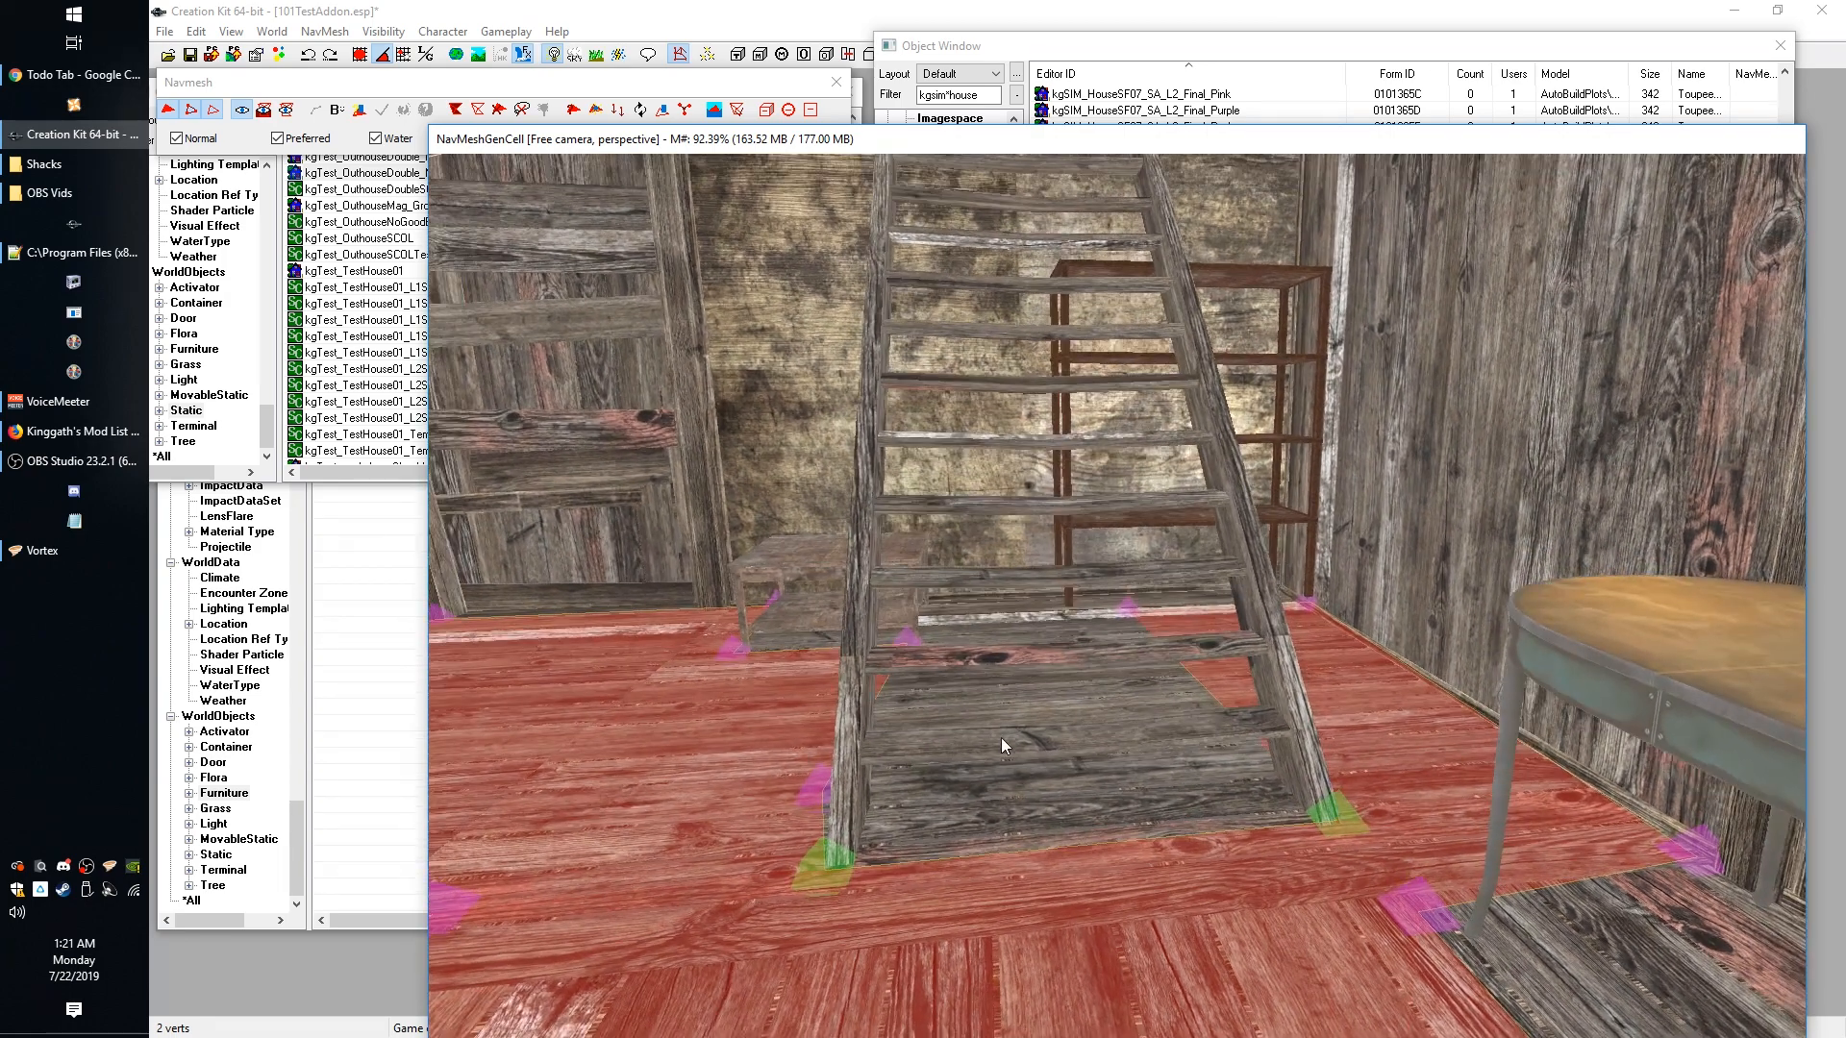
pyautogui.keyDown('shift'); pyautogui.moveTo(1092, 755); pyautogui.dragTo(1038, 702, button='middle'); pyautogui.keyUp('shift')
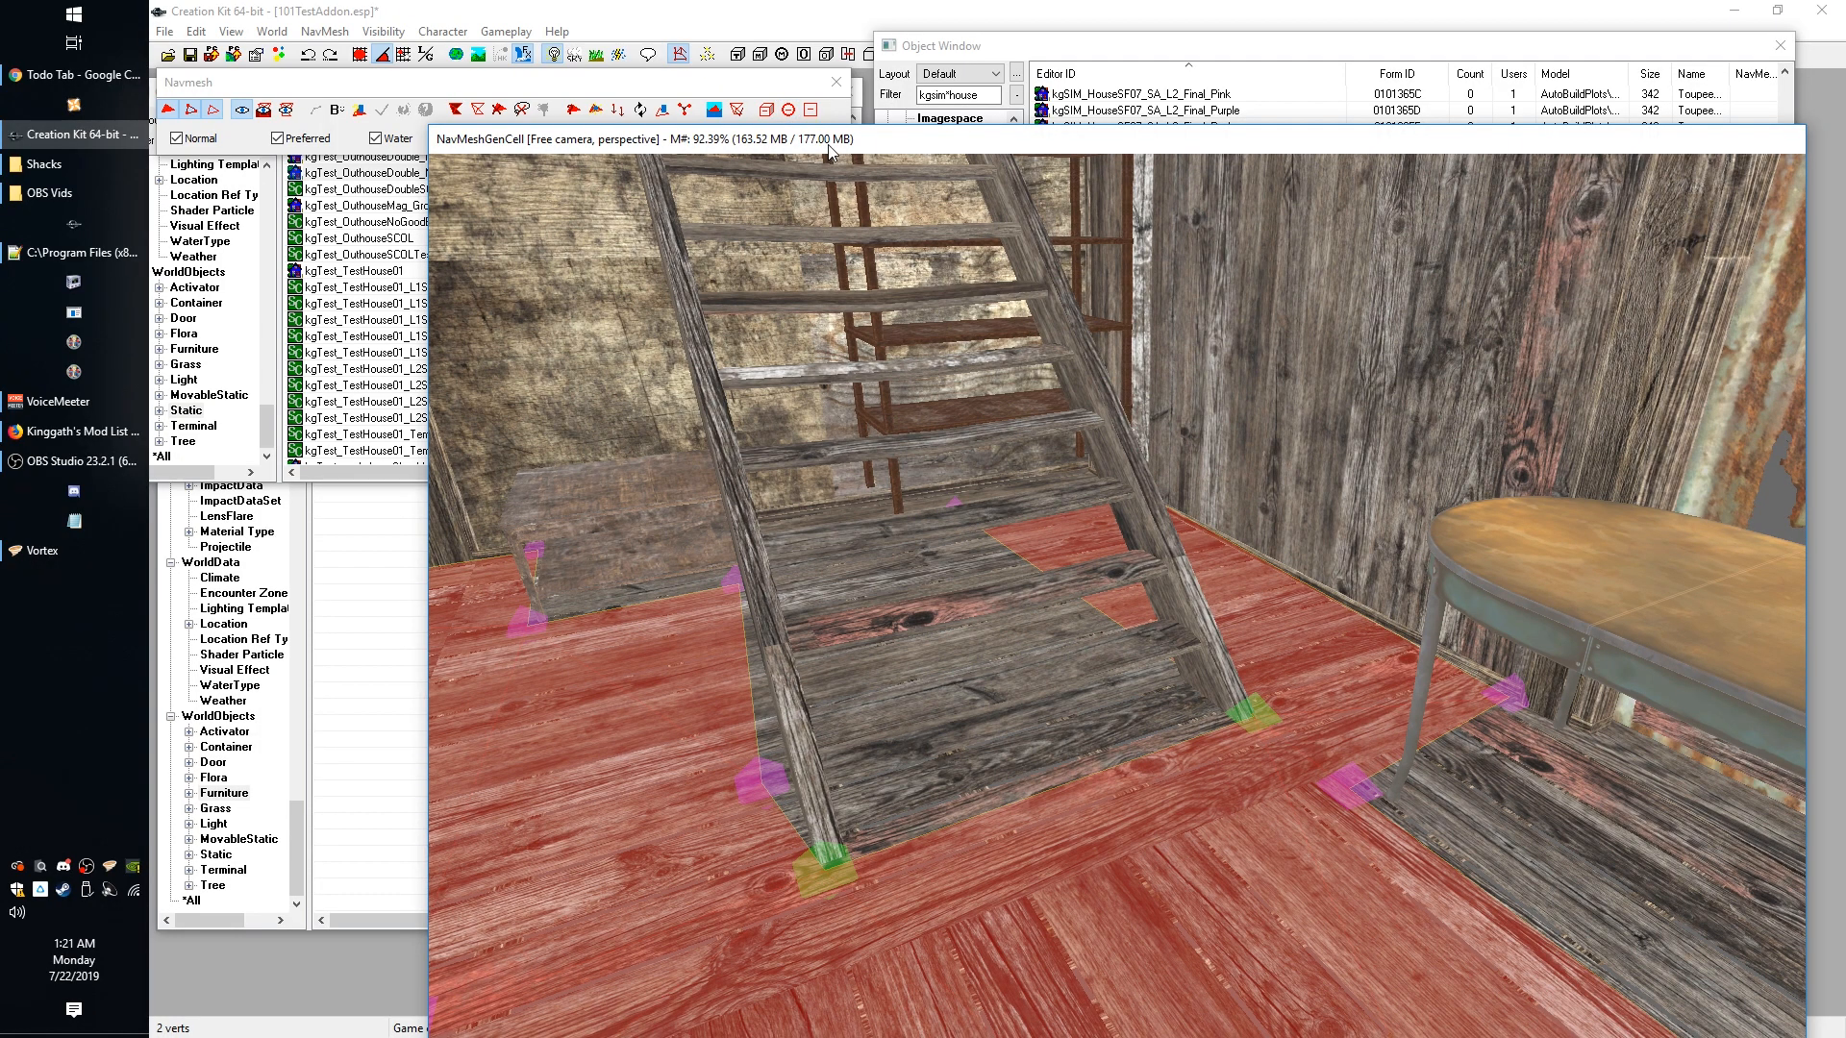
pyautogui.moveTo(829, 145); pyautogui.dragTo(828, 139)
pyautogui.keyDown('shift'); pyautogui.moveTo(899, 474); pyautogui.dragTo(955, 472, button='middle'); pyautogui.keyUp('shift')
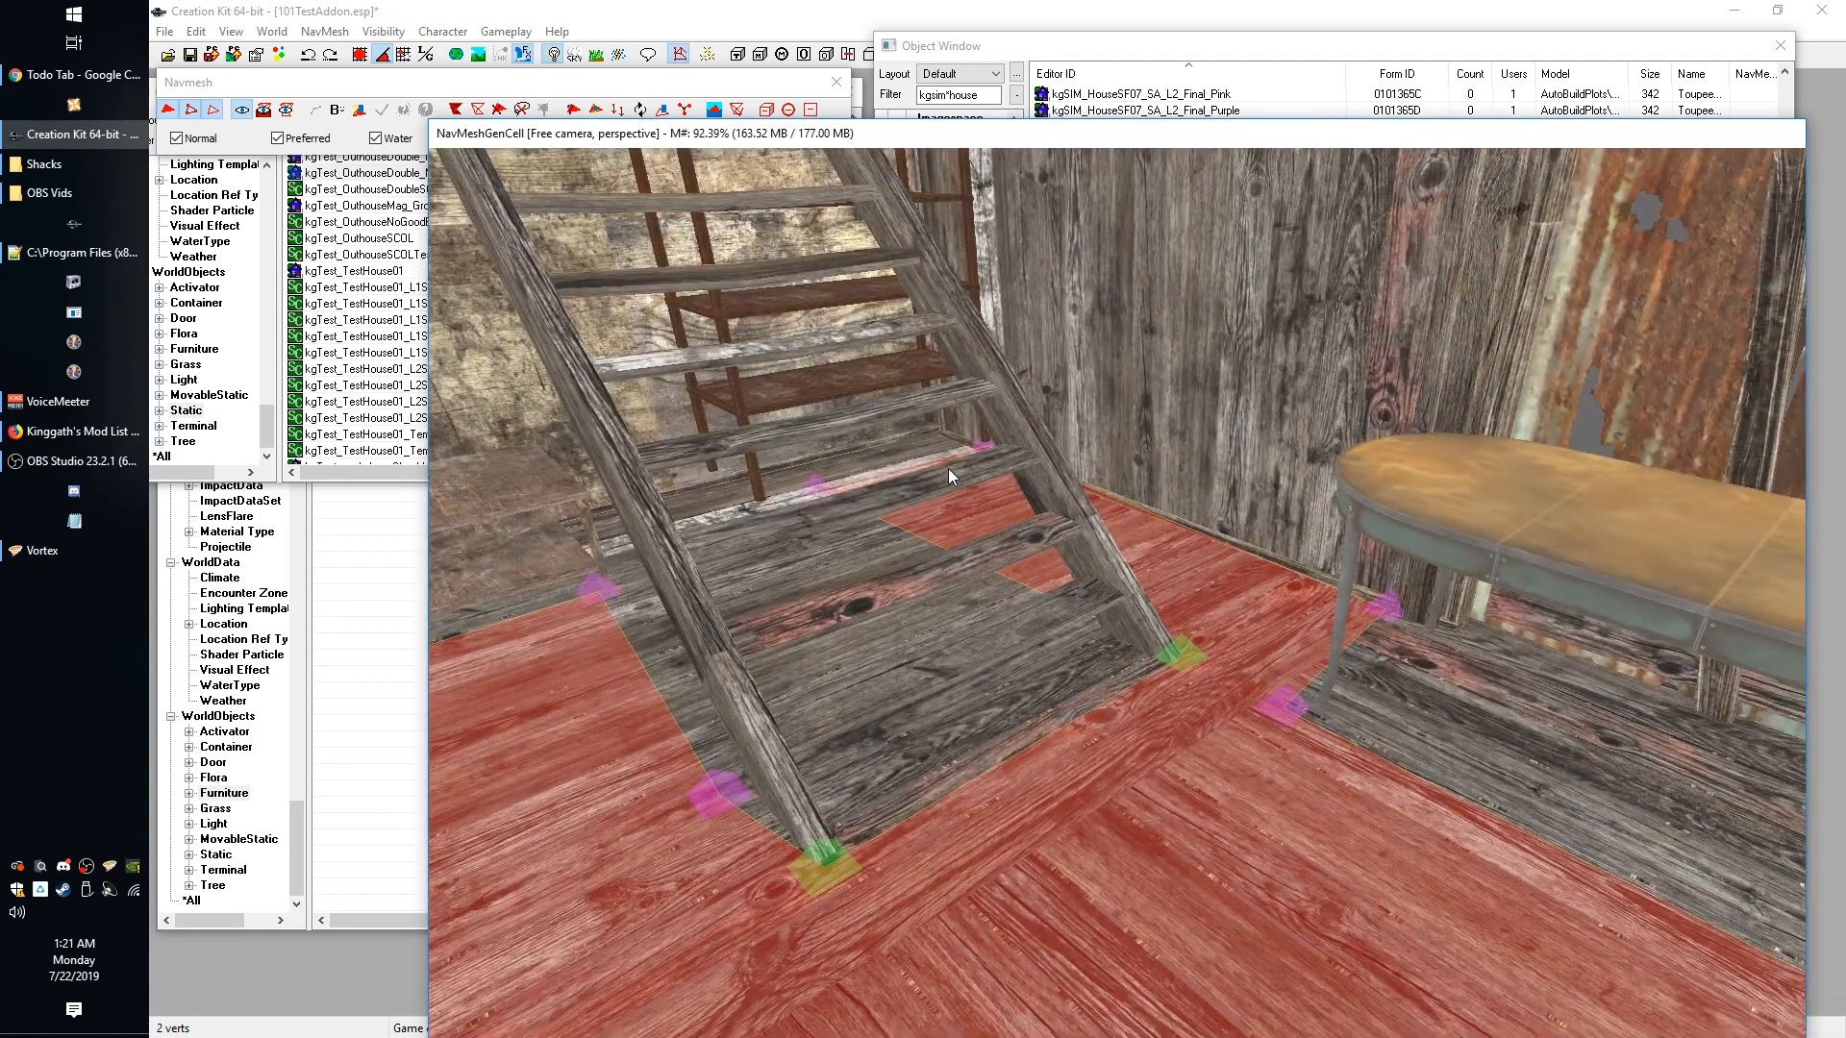
# Show the collision geometry and examine the staircase's sloped collision surface from the floor to the top.
pyautogui.press('F4')
pyautogui.keyDown('shift'); pyautogui.moveTo(850, 496); pyautogui.dragTo(859, 435, button='middle'); pyautogui.keyUp('shift')
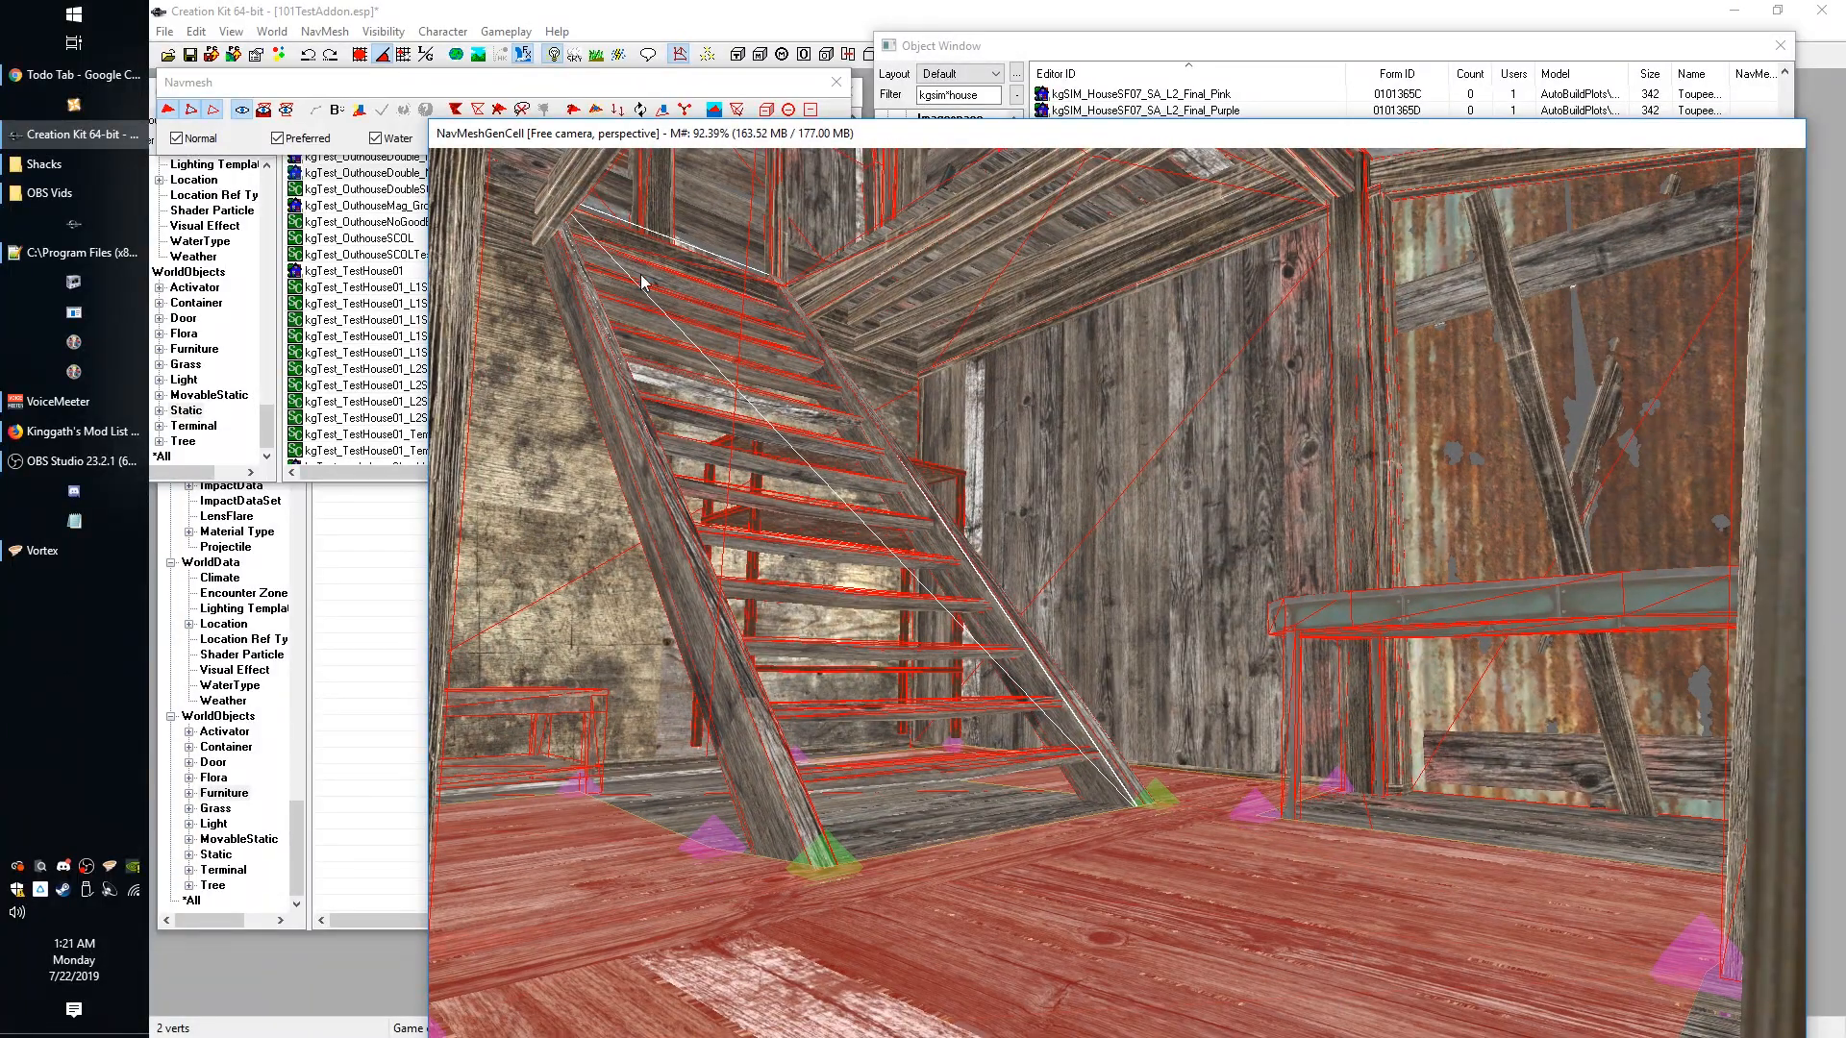
pyautogui.keyDown('shift'); pyautogui.moveTo(769, 411); pyautogui.dragTo(1050, 491, button='middle'); pyautogui.keyUp('shift')
pyautogui.keyDown('shift'); pyautogui.moveTo(1114, 568); pyautogui.dragTo(926, 614, button='middle'); pyautogui.keyUp('shift')
pyautogui.keyDown('shift'); pyautogui.moveTo(1177, 607); pyautogui.dragTo(1154, 586, button='middle'); pyautogui.keyUp('shift')
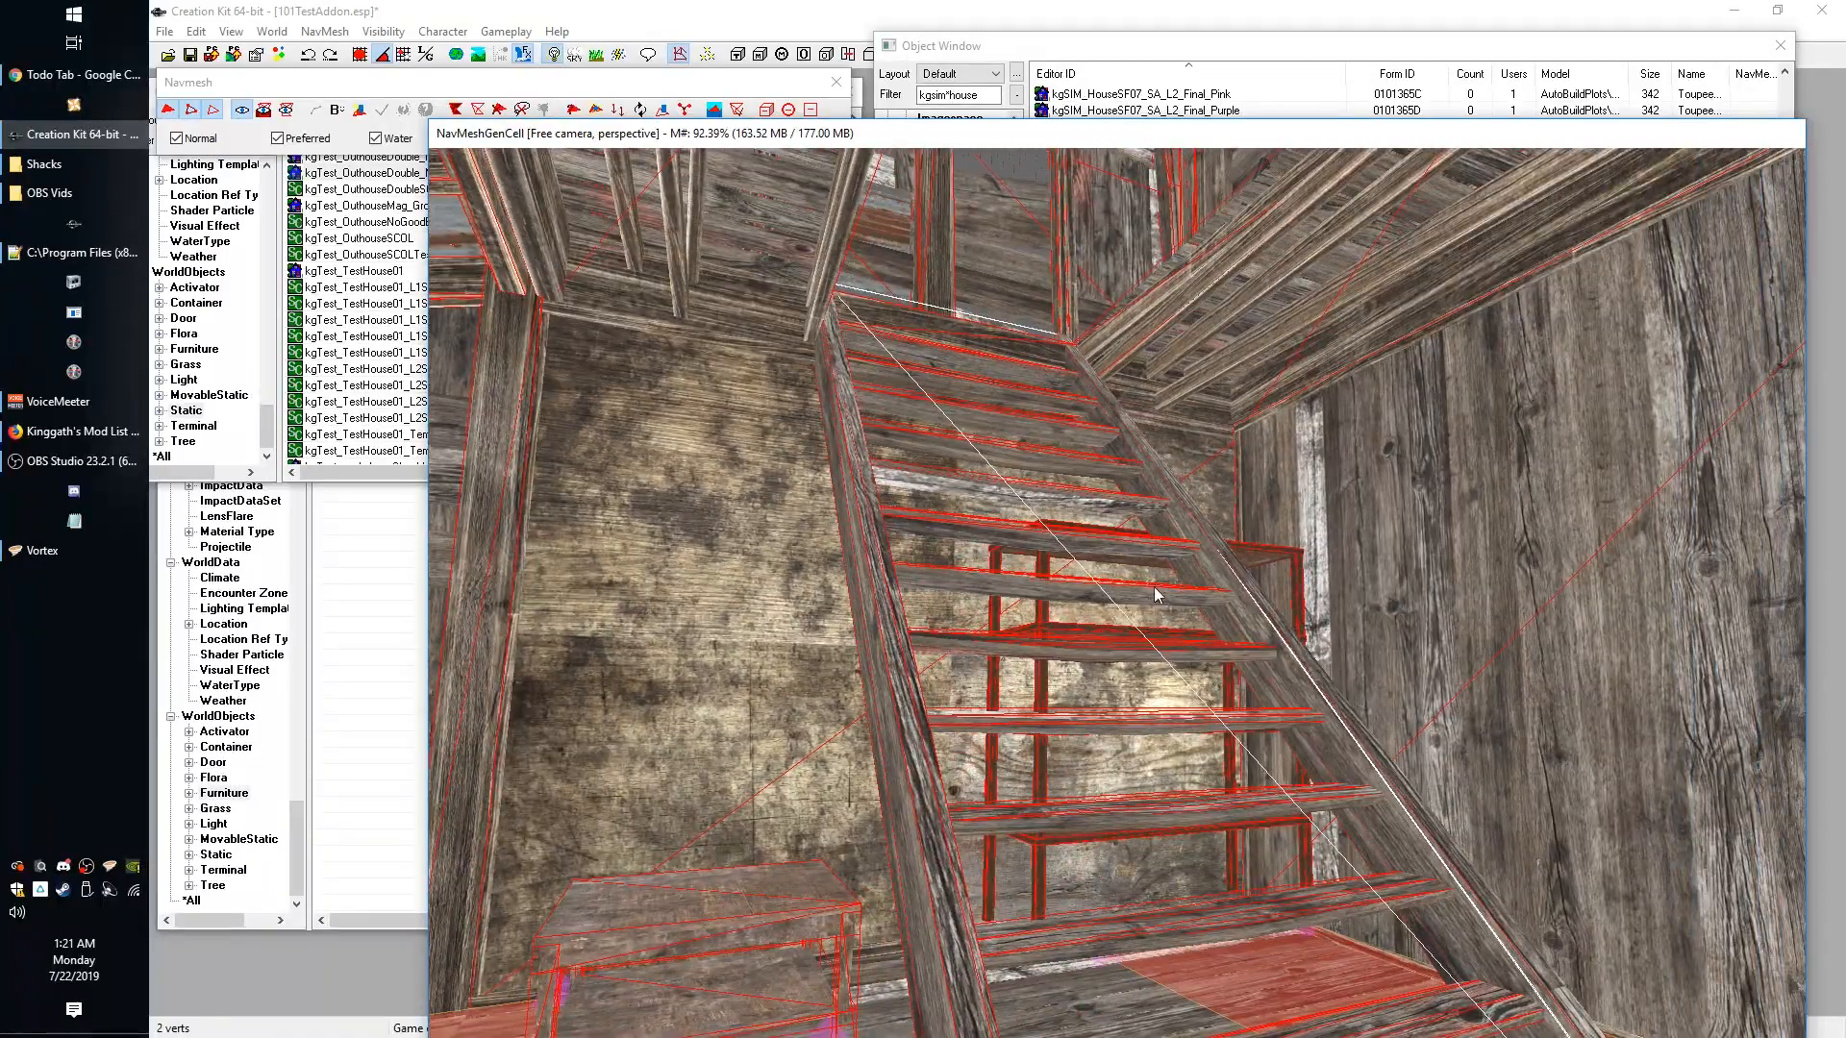
pyautogui.keyDown('shift'); pyautogui.moveTo(1200, 728); pyautogui.dragTo(1145, 843, button='middle'); pyautogui.keyUp('shift')
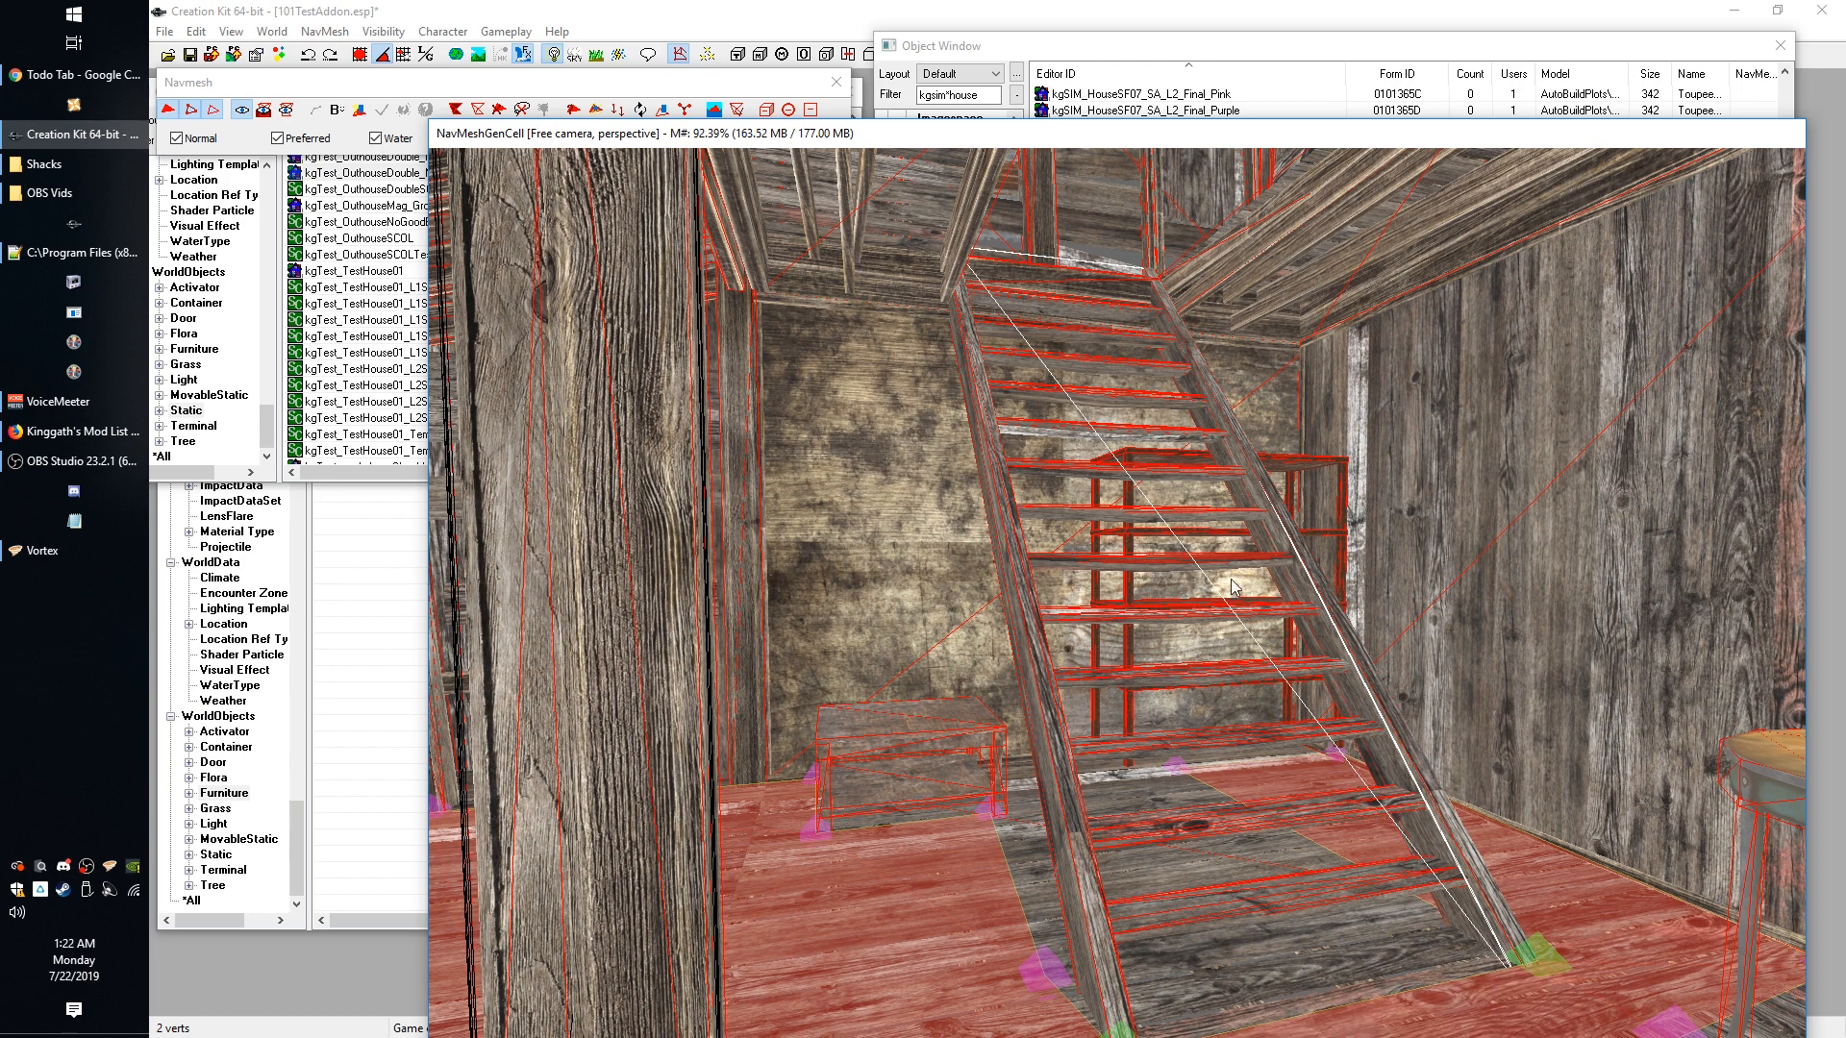
pyautogui.moveTo(1296, 736); pyautogui.dragTo(1277, 756, button='middle')
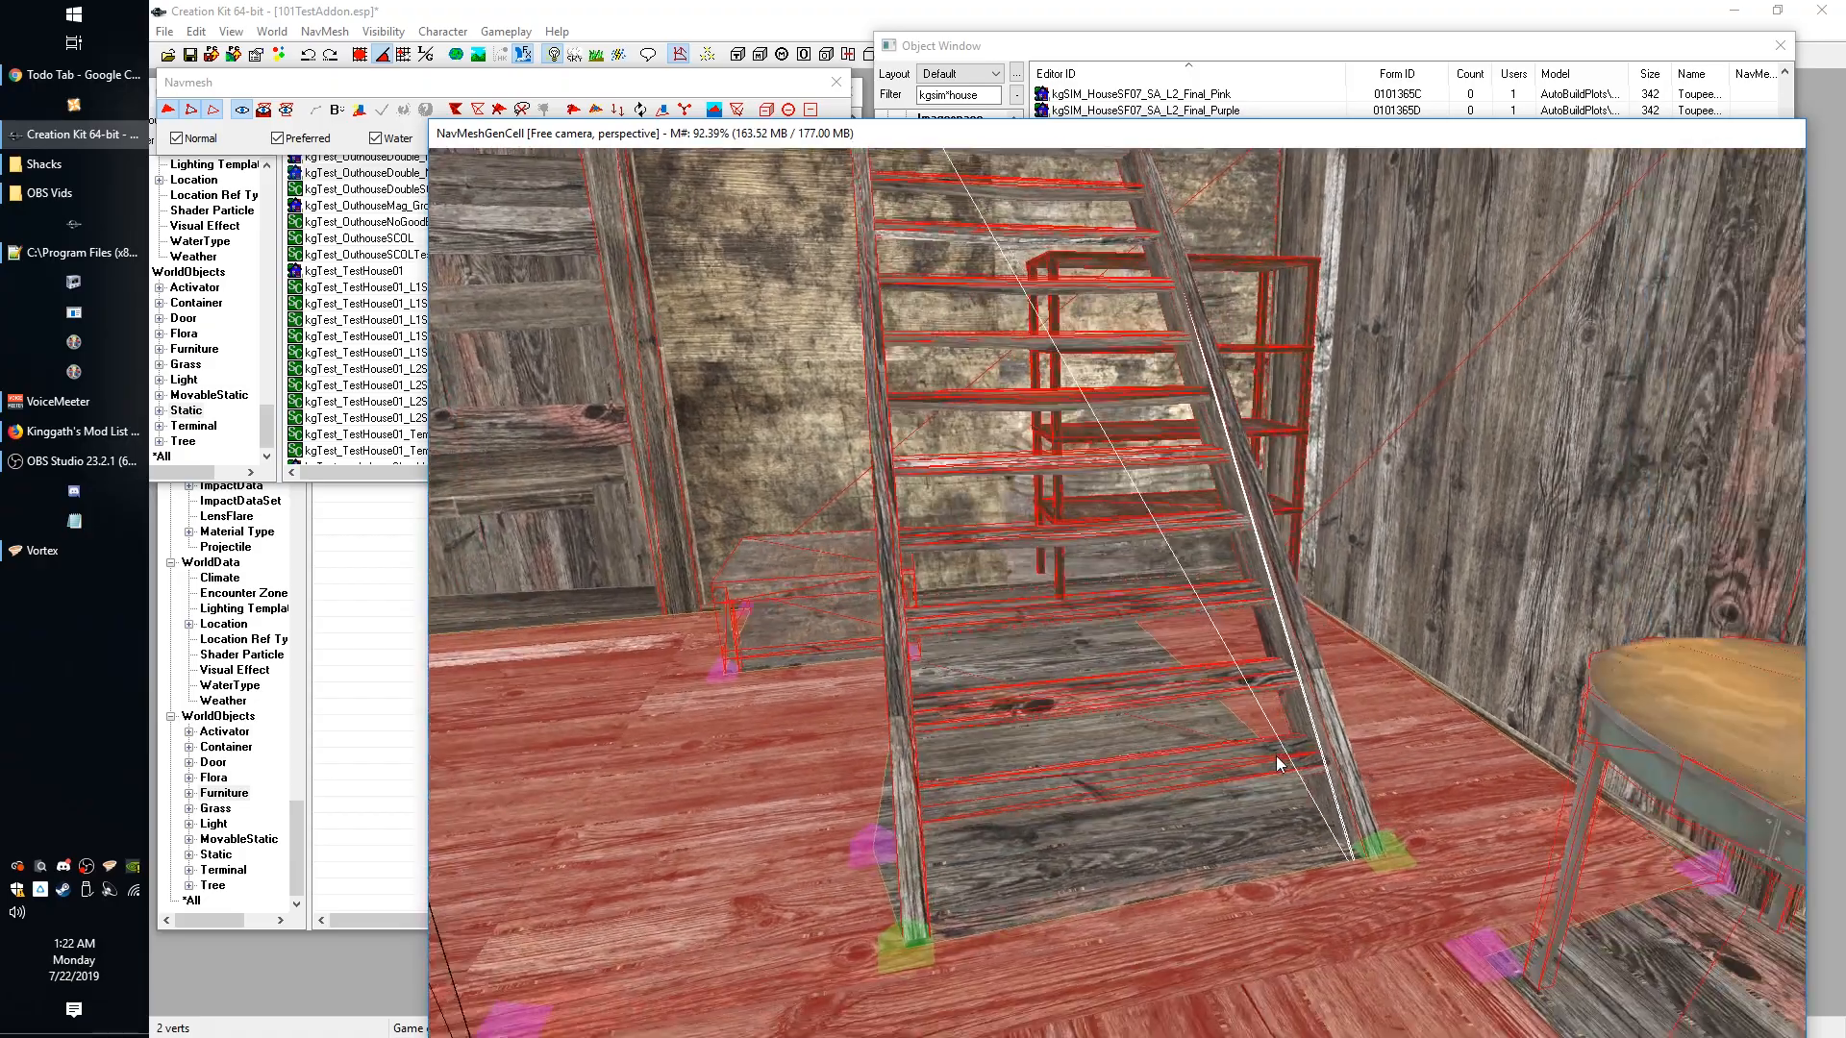
pyautogui.scroll(5, 1140, 507)
pyautogui.moveTo(1140, 508); pyautogui.dragTo(1146, 527, button='middle')
pyautogui.scroll(-5, 1146, 527)
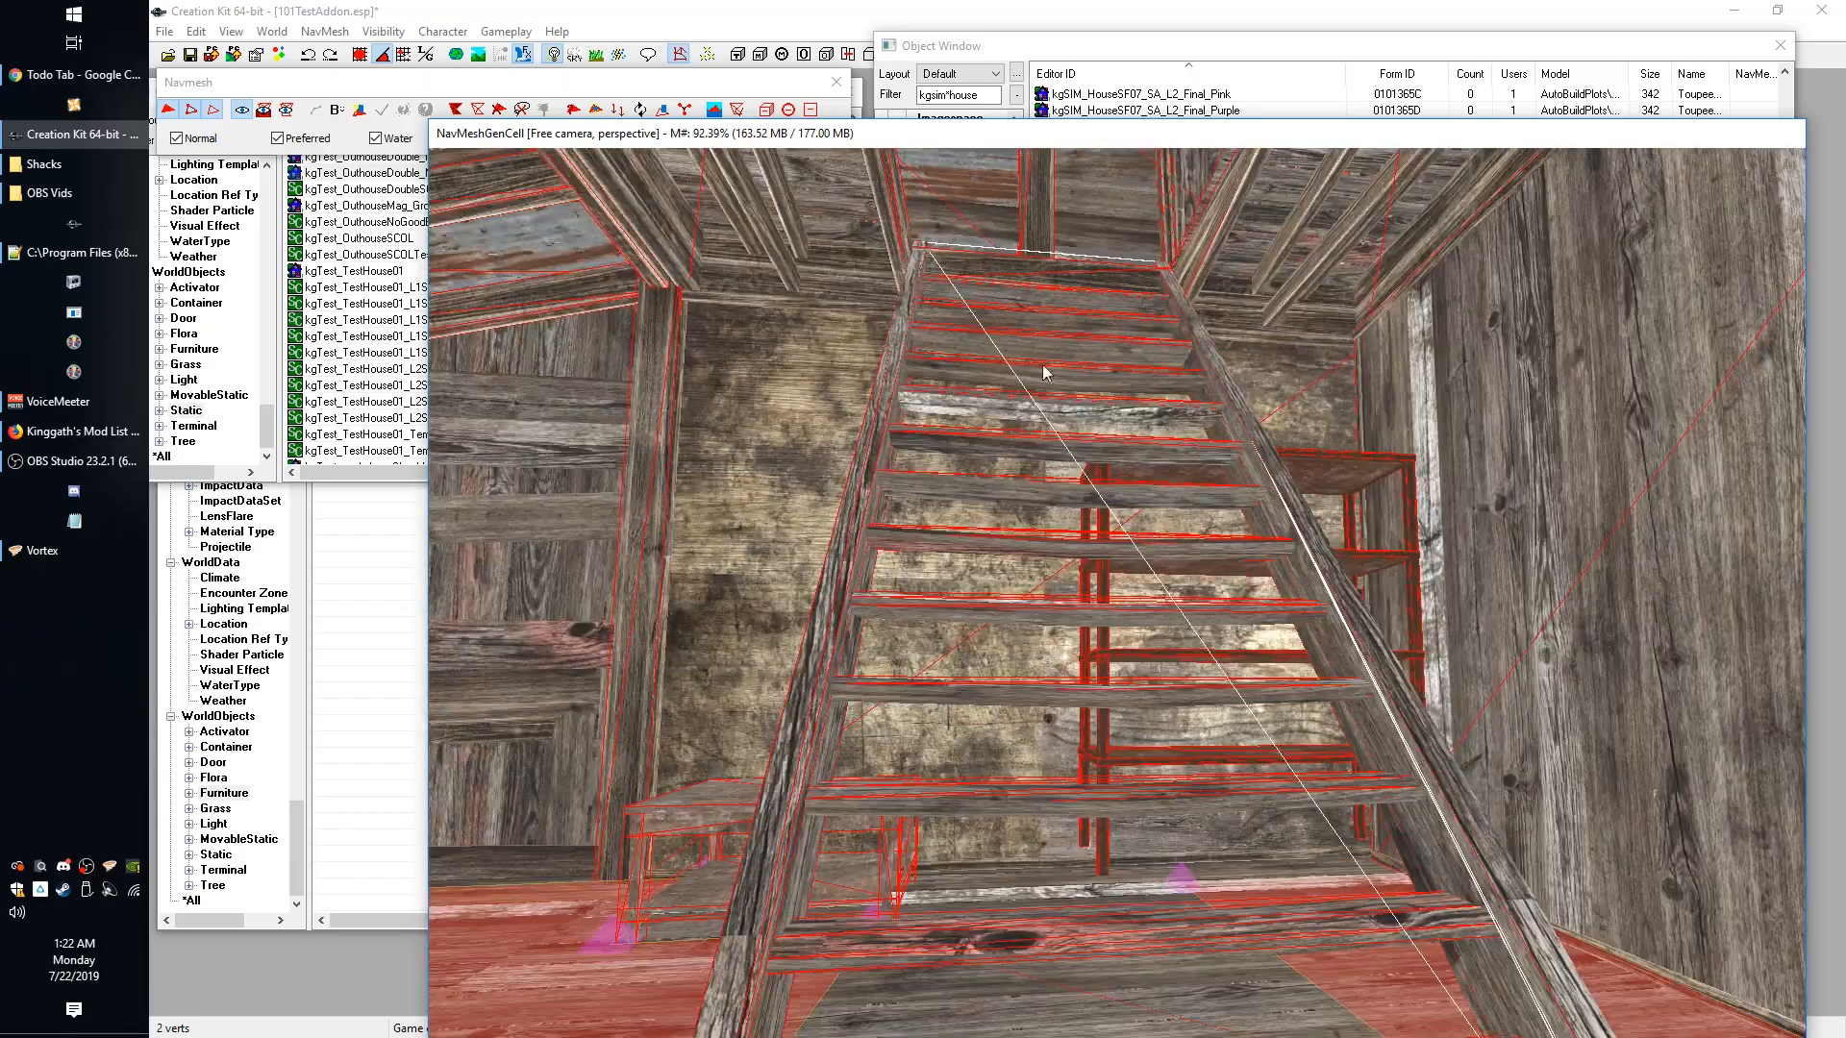
pyautogui.moveTo(1104, 348); pyautogui.dragTo(994, 805, button='middle')
pyautogui.scroll(5, 1002, 820)
pyautogui.scroll(-6, 991, 829)
pyautogui.scroll(2, 984, 830)
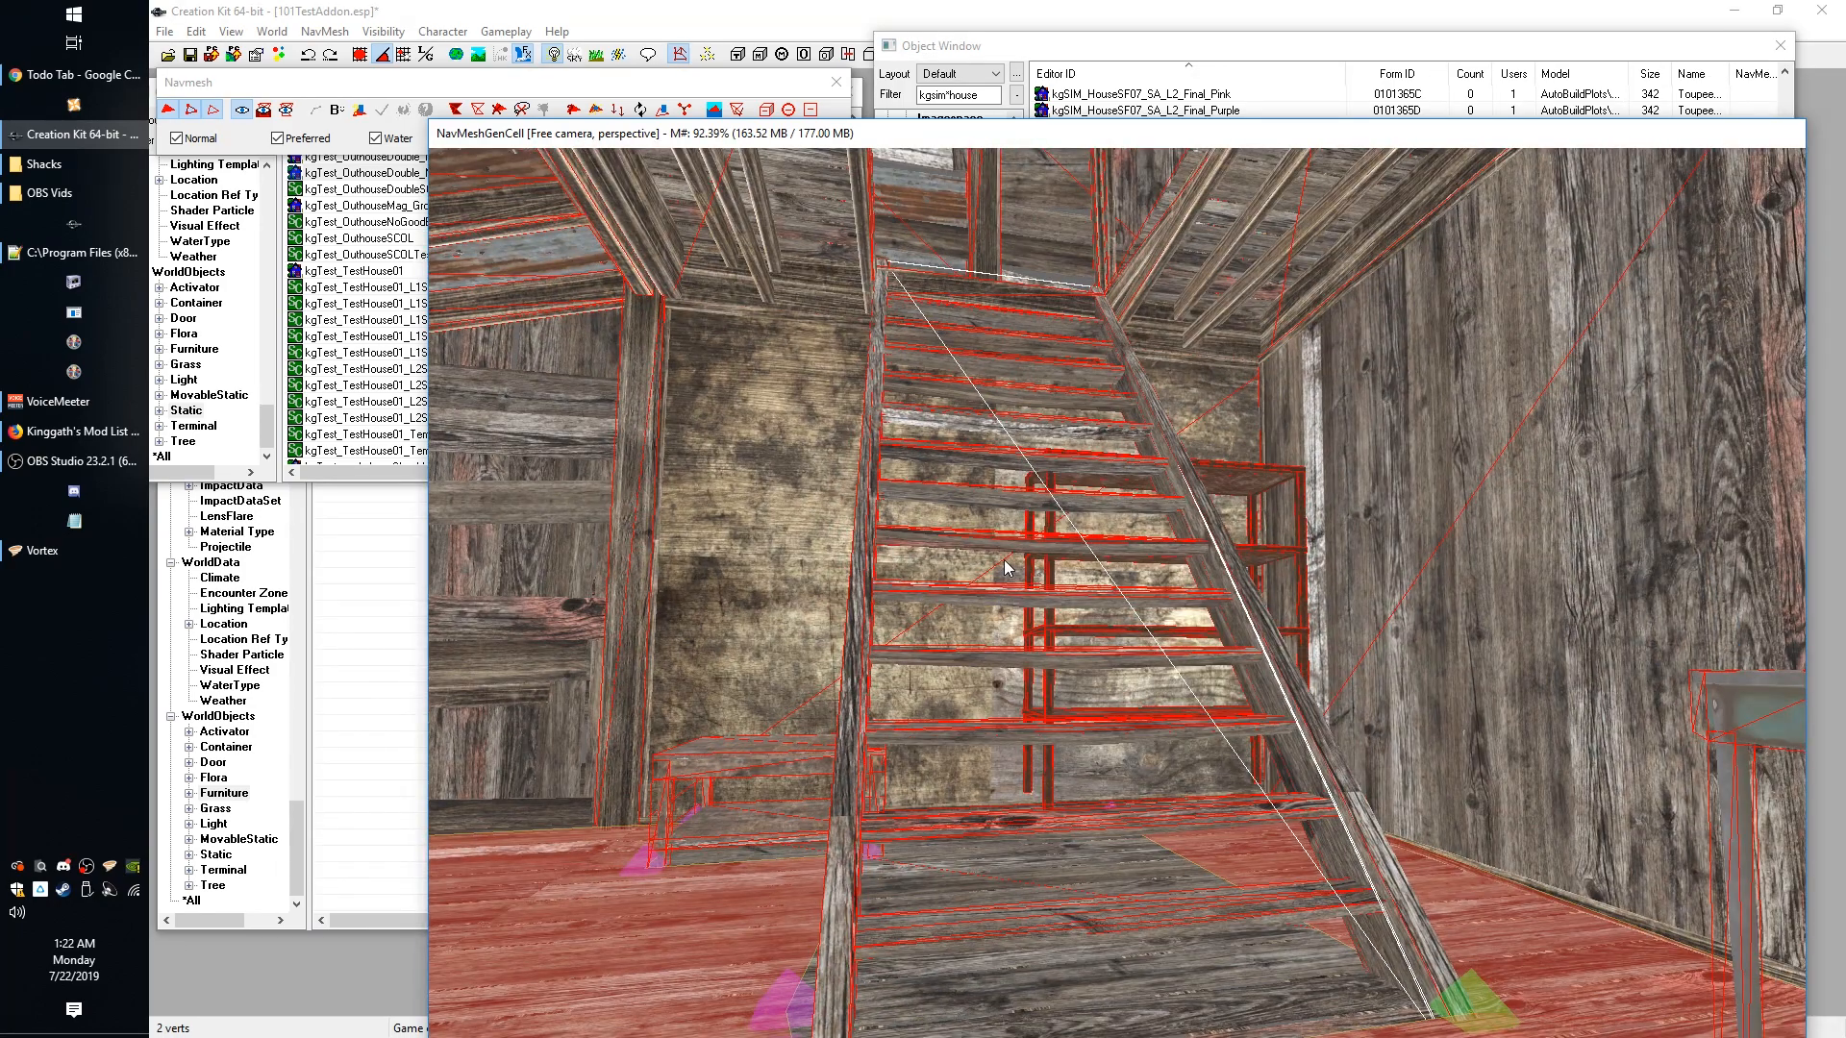
# Hide the collision geometry and bring the foot of the stairs back into view.
pyautogui.press('F4')
pyautogui.keyDown('shift'); pyautogui.moveTo(1047, 671); pyautogui.dragTo(1029, 746, button='middle'); pyautogui.keyUp('shift')
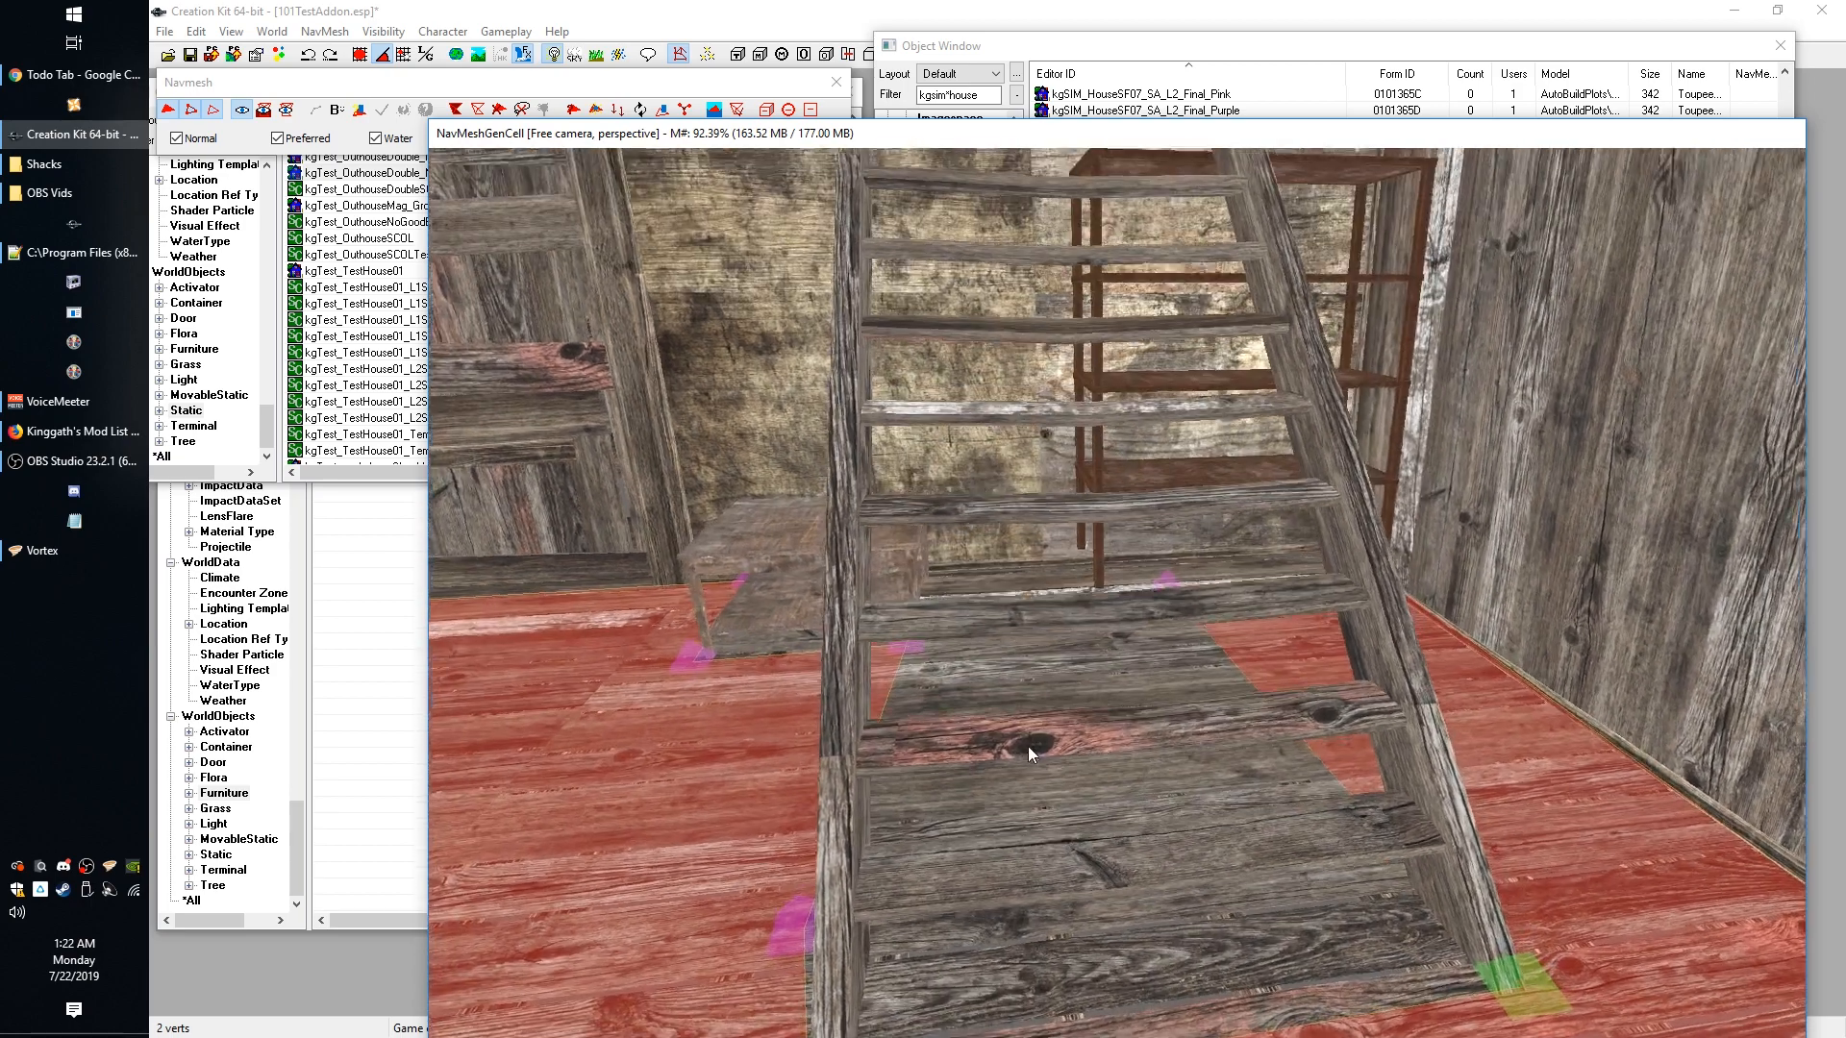
pyautogui.scroll(-3, 1029, 746)
pyautogui.scroll(2, 1029, 746)
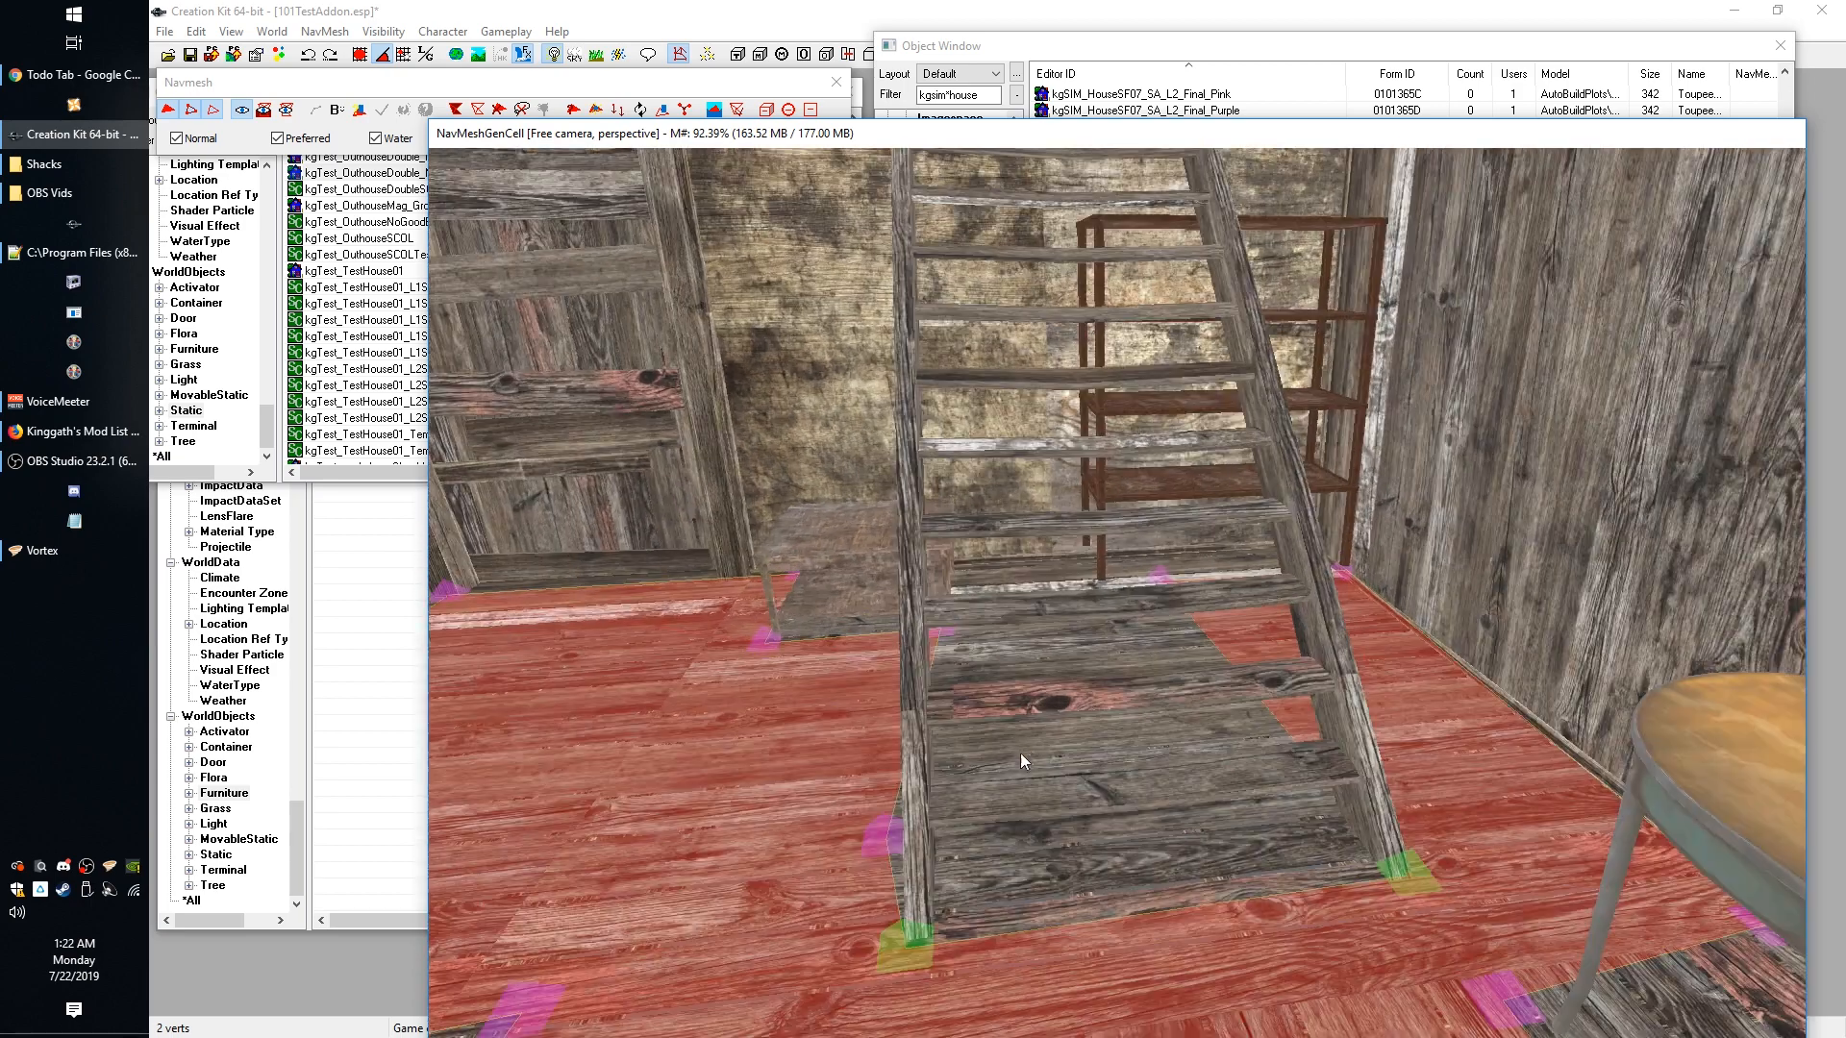
# Extend the navmesh up the lower part of the staircase with two successive pairs of vertices on its side beams.
pyautogui.rightClick(902, 523)
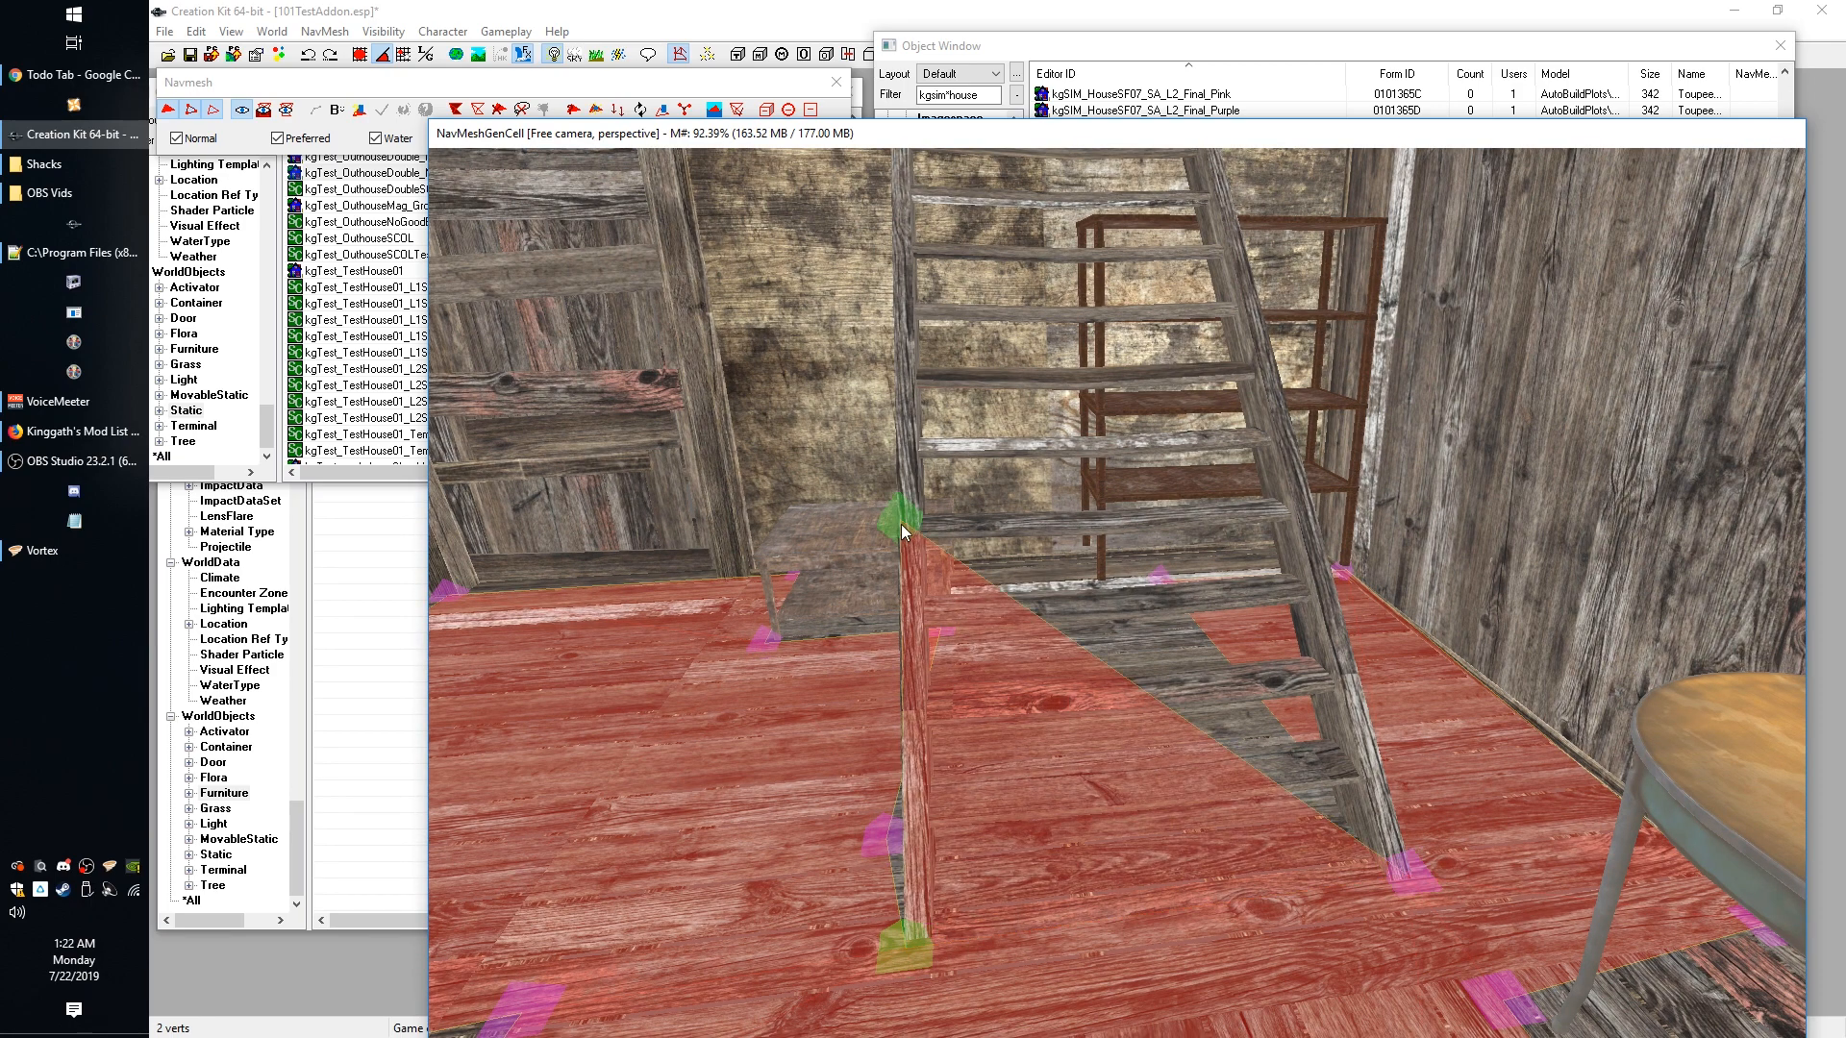
pyautogui.rightClick(1308, 500)
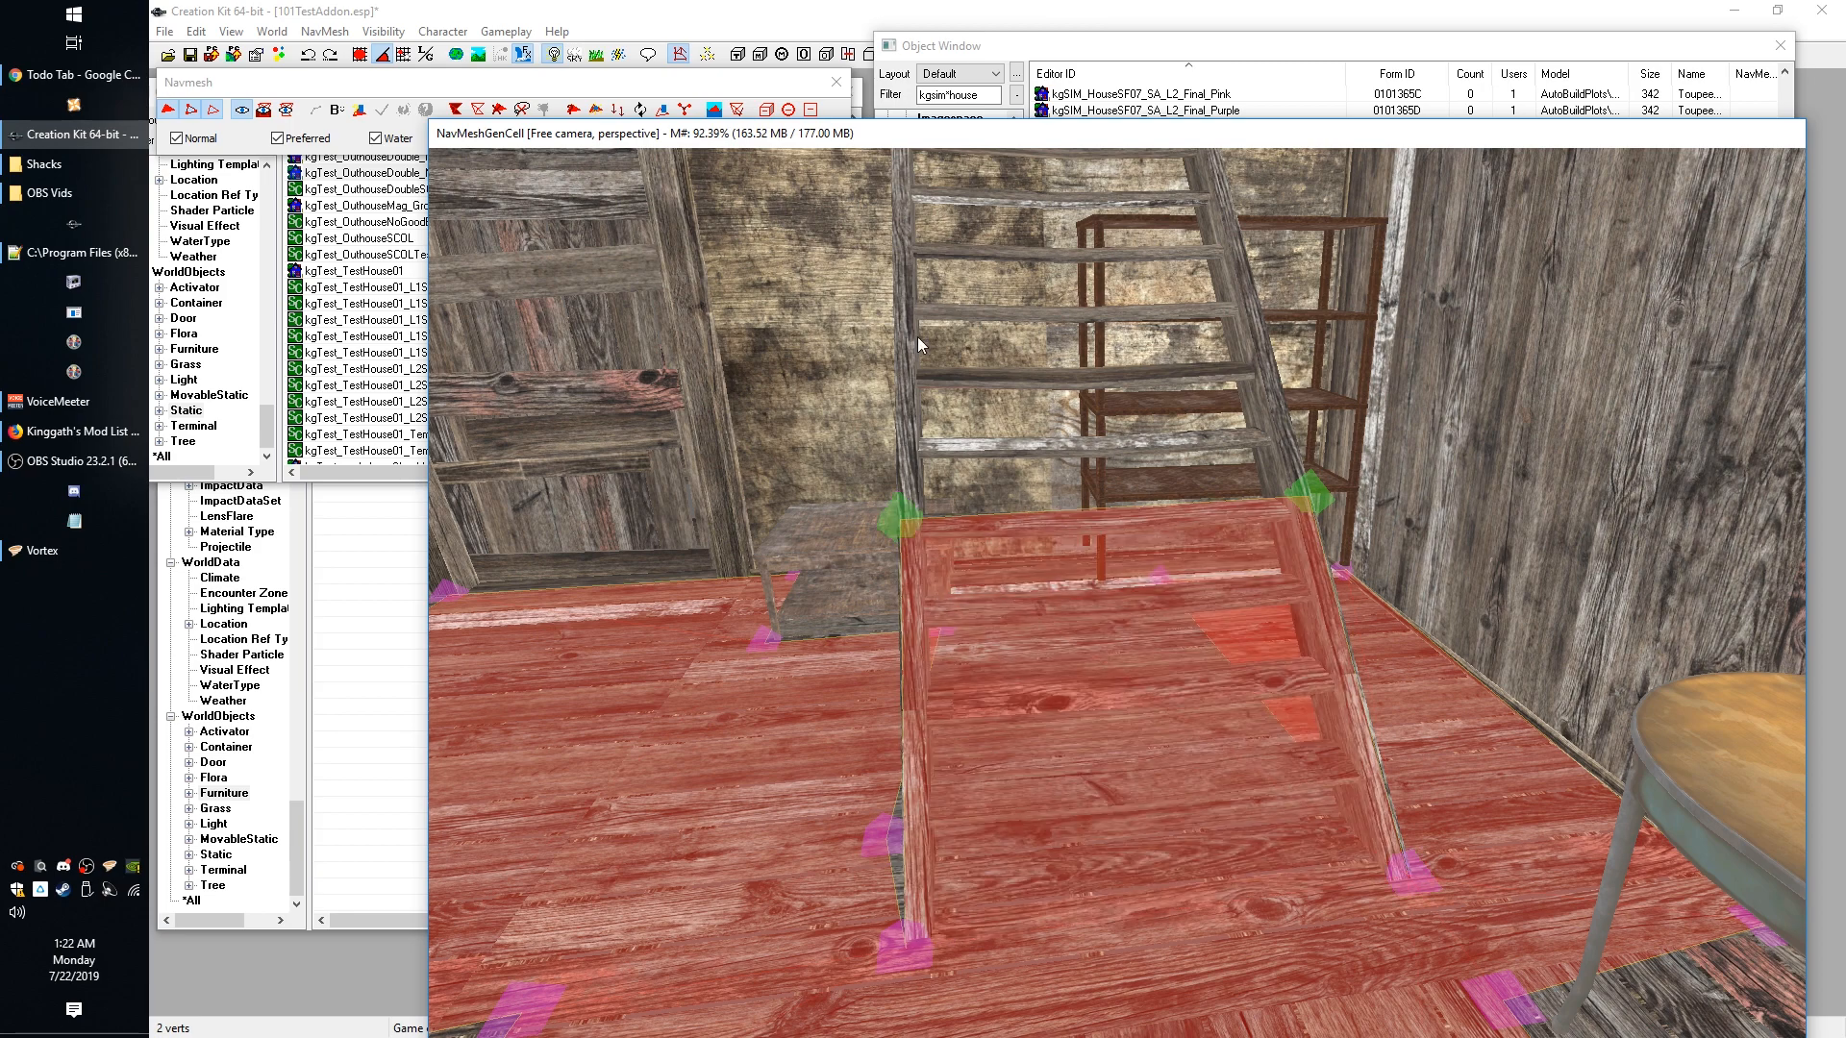
pyautogui.scroll(3, 918, 342)
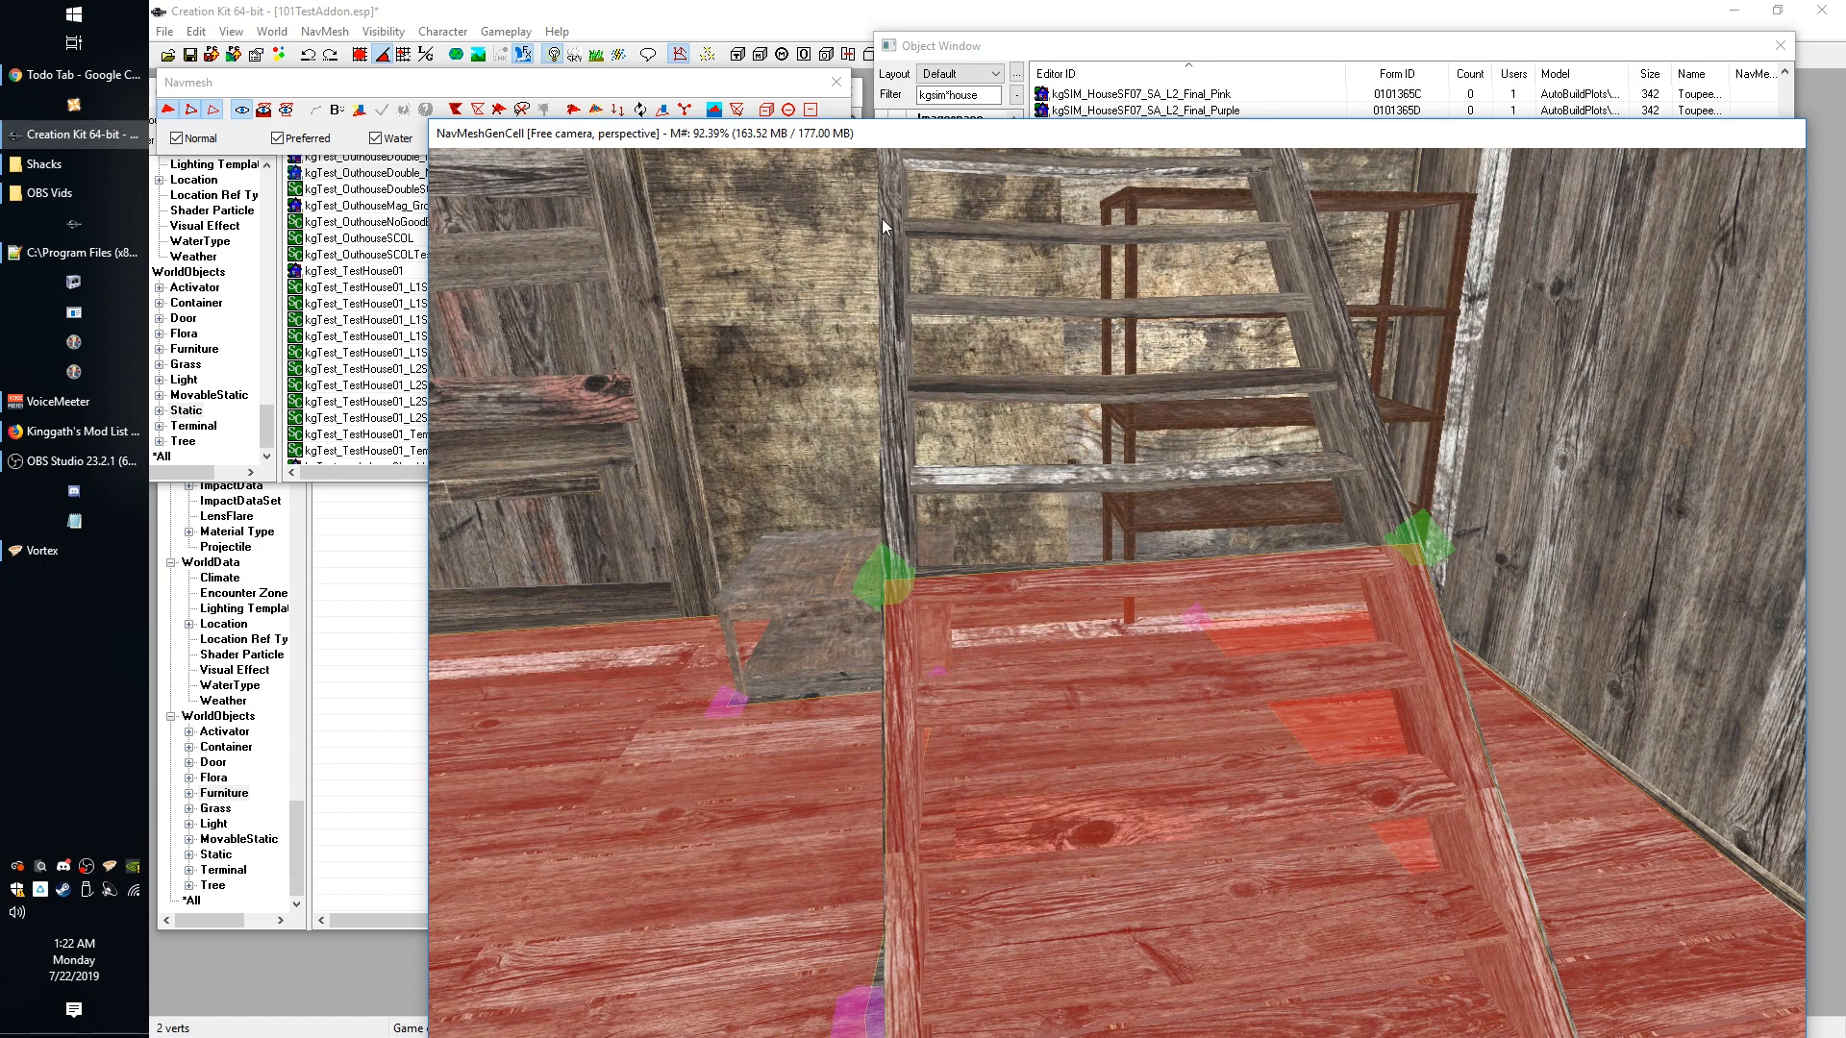
pyautogui.keyDown('ctrl'); pyautogui.rightClick(882, 219); pyautogui.keyUp('ctrl')
pyautogui.press('q')
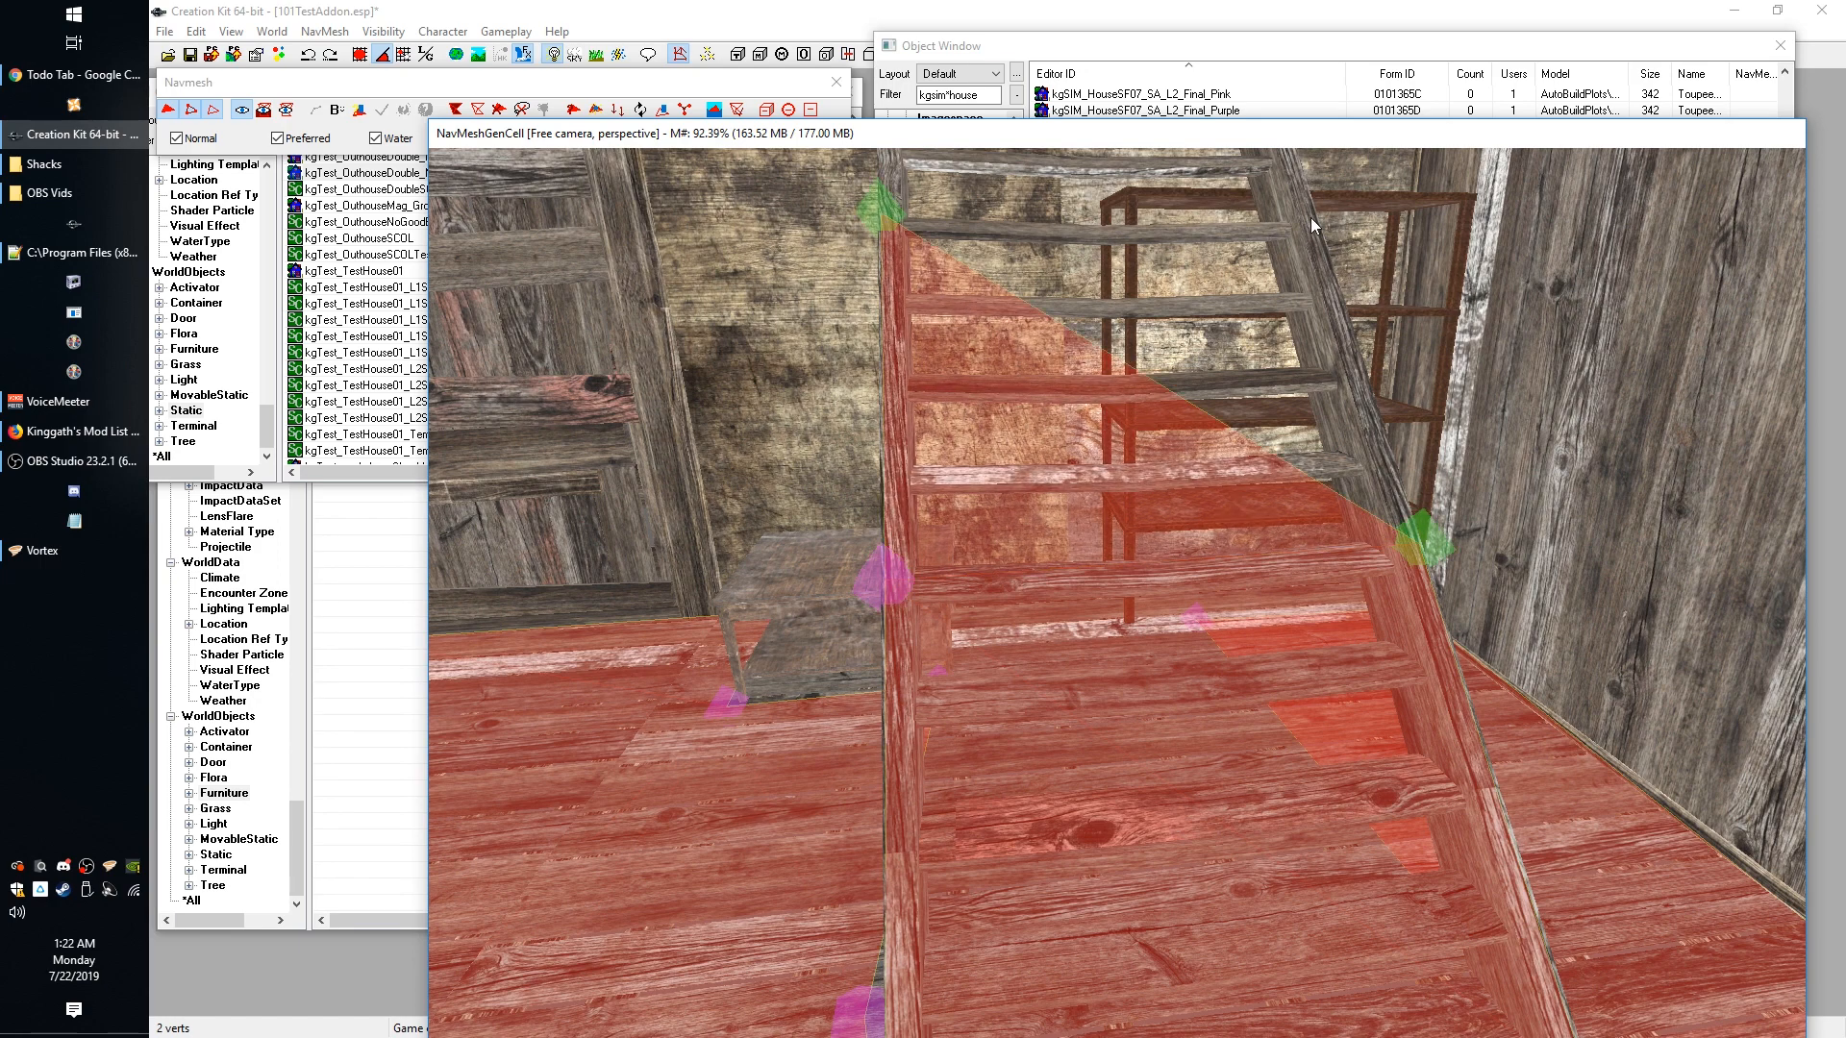
pyautogui.keyDown('ctrl'); pyautogui.rightClick(1315, 213); pyautogui.keyUp('ctrl')
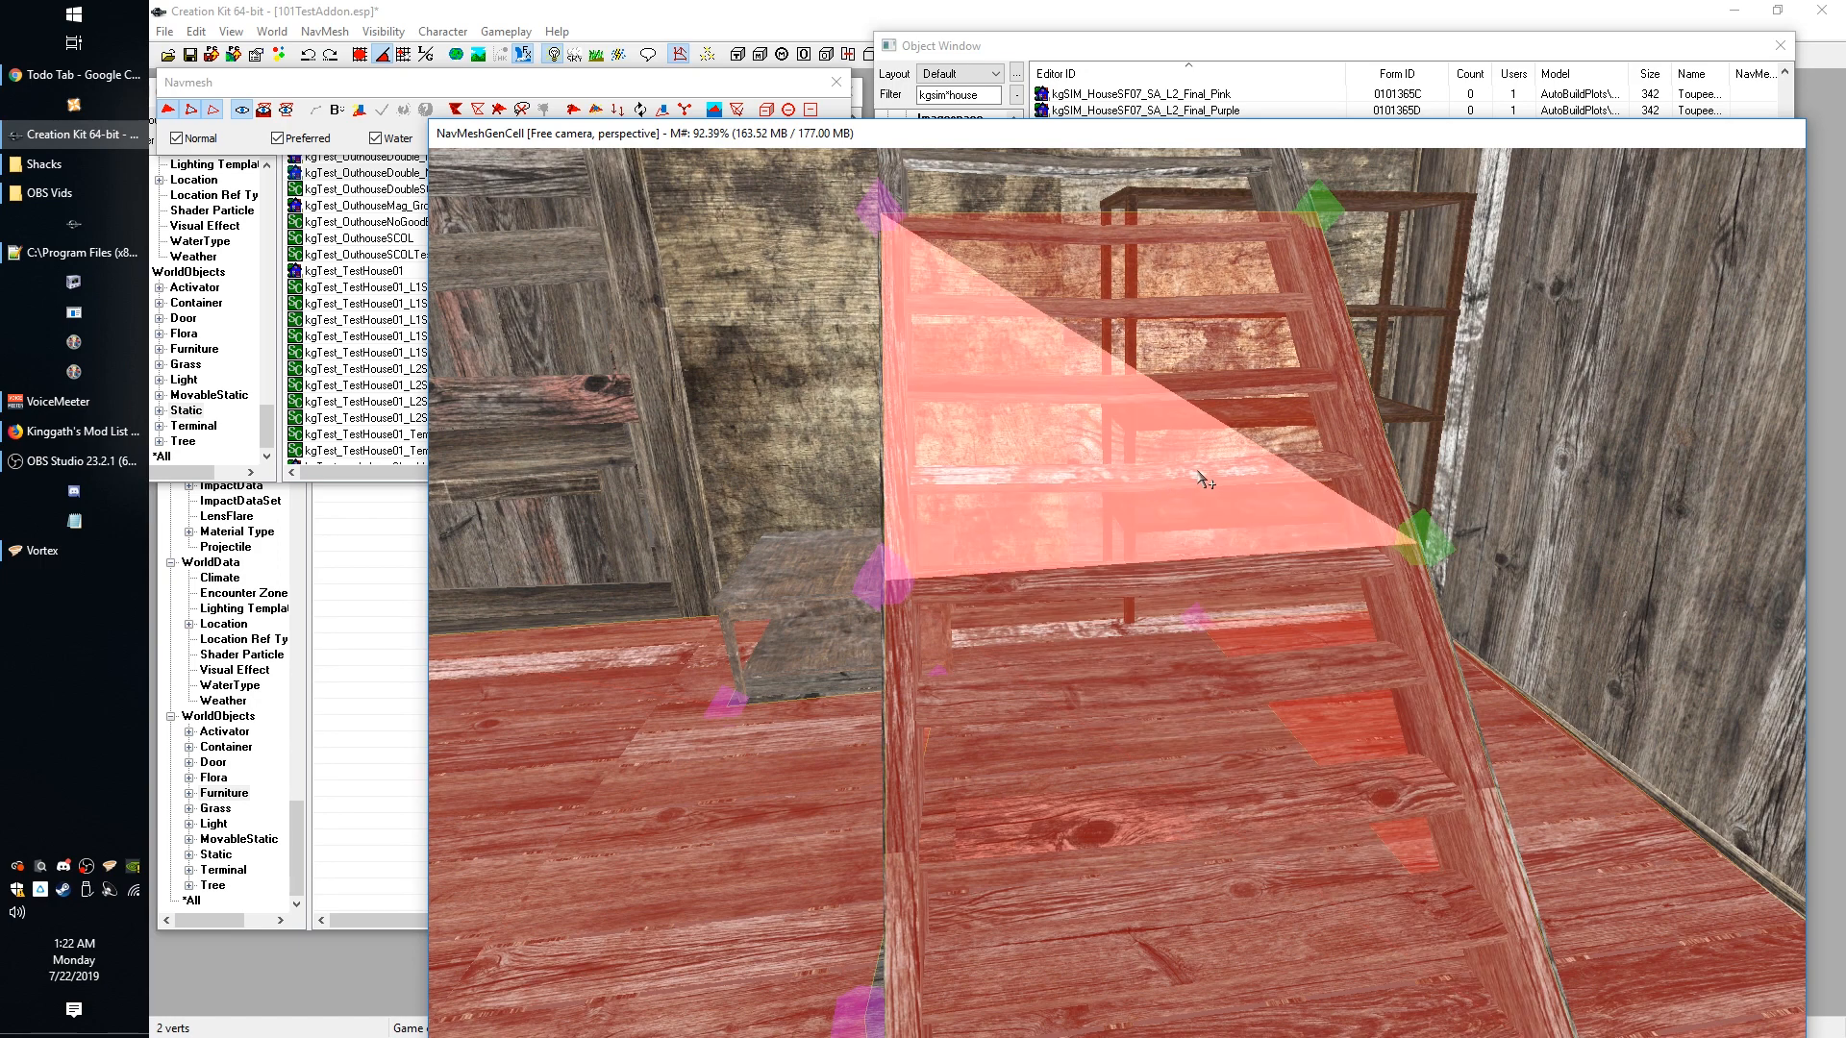
# Continue the staircase navmesh to the upper floor with a vertex at the top of each side beam.
pyautogui.moveTo(1135, 464)
pyautogui.keyDown('shift'); pyautogui.mouseDown(button='middle')
pyautogui.moveTo(1135, 529)
pyautogui.moveTo(1145, 500)
pyautogui.mouseUp(button='middle'); pyautogui.keyUp('shift')
pyautogui.moveTo(1046, 285); pyautogui.dragTo(1033, 249, button='middle')
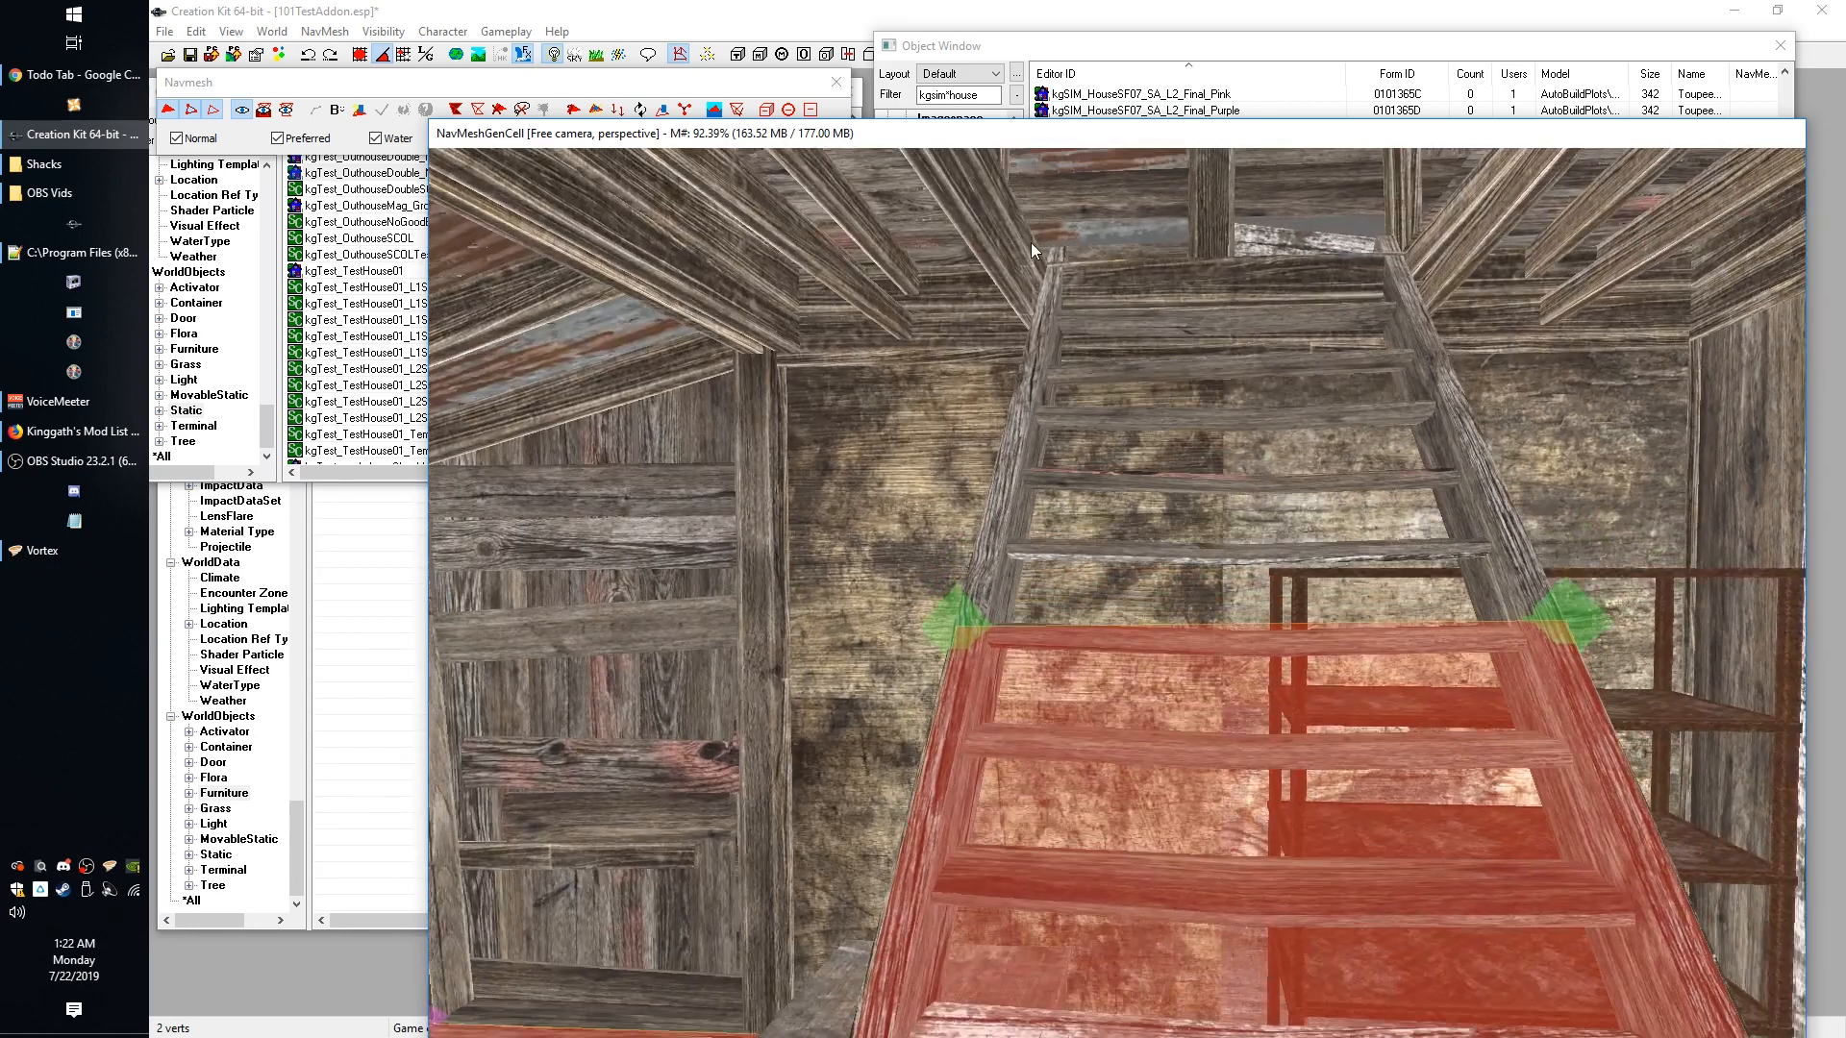
pyautogui.keyDown('ctrl'); pyautogui.rightClick(1043, 294); pyautogui.keyUp('ctrl')
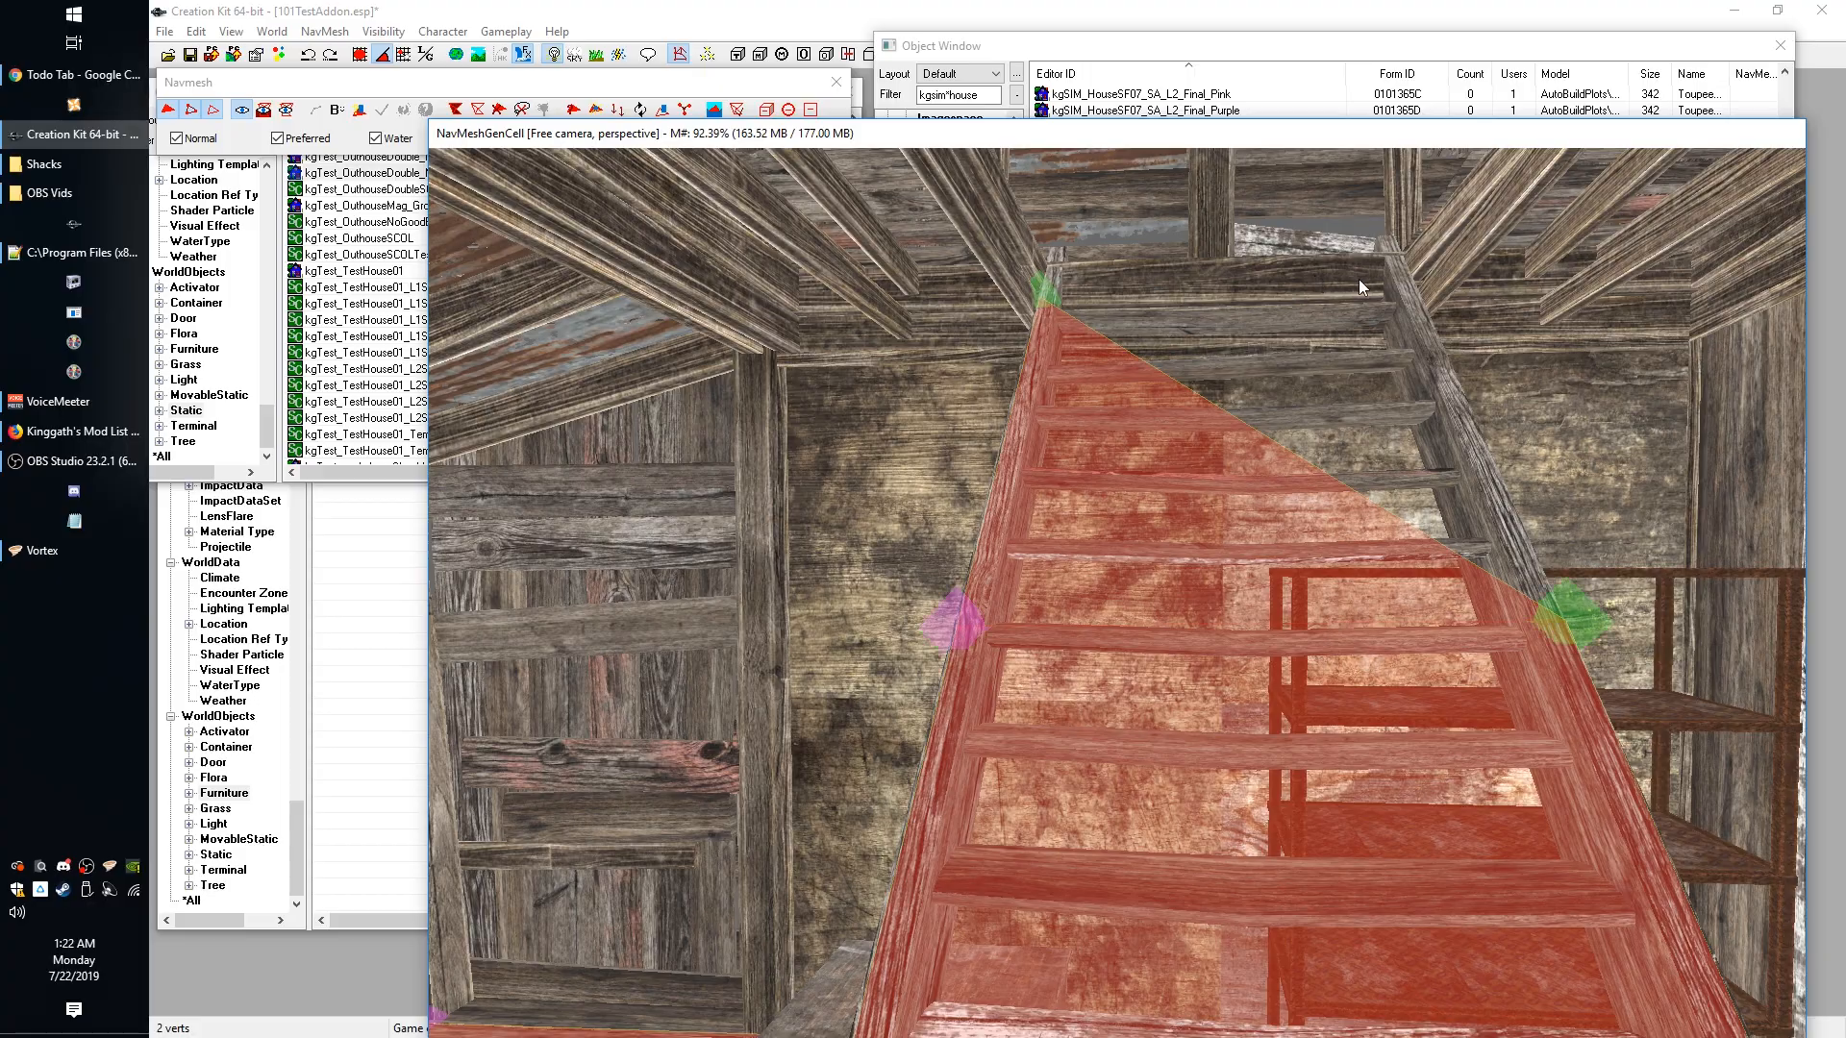
pyautogui.keyDown('ctrl'); pyautogui.rightClick(1398, 248); pyautogui.keyUp('ctrl')
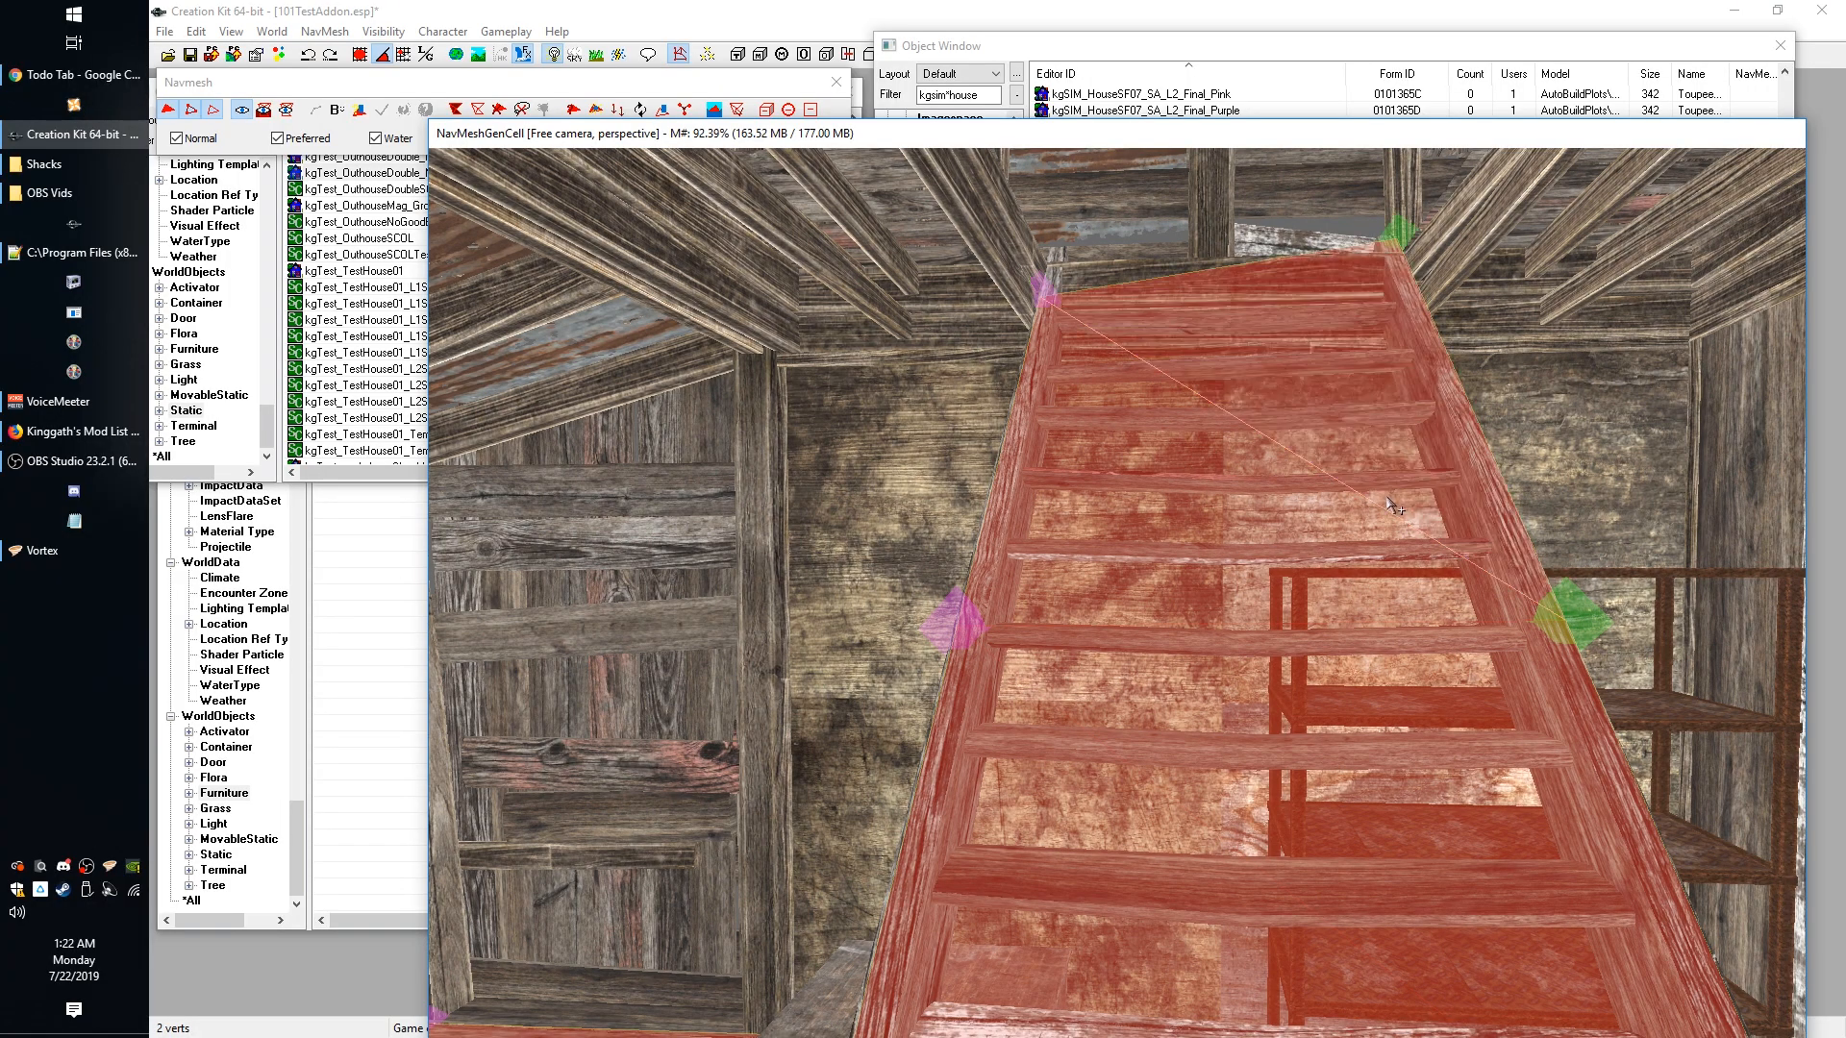
# Reposition the left vertex at the head of the stairs onto the upper floor's edge beside the side beam.
pyautogui.moveTo(1398, 248); pyautogui.dragTo(1544, 411, button='middle')
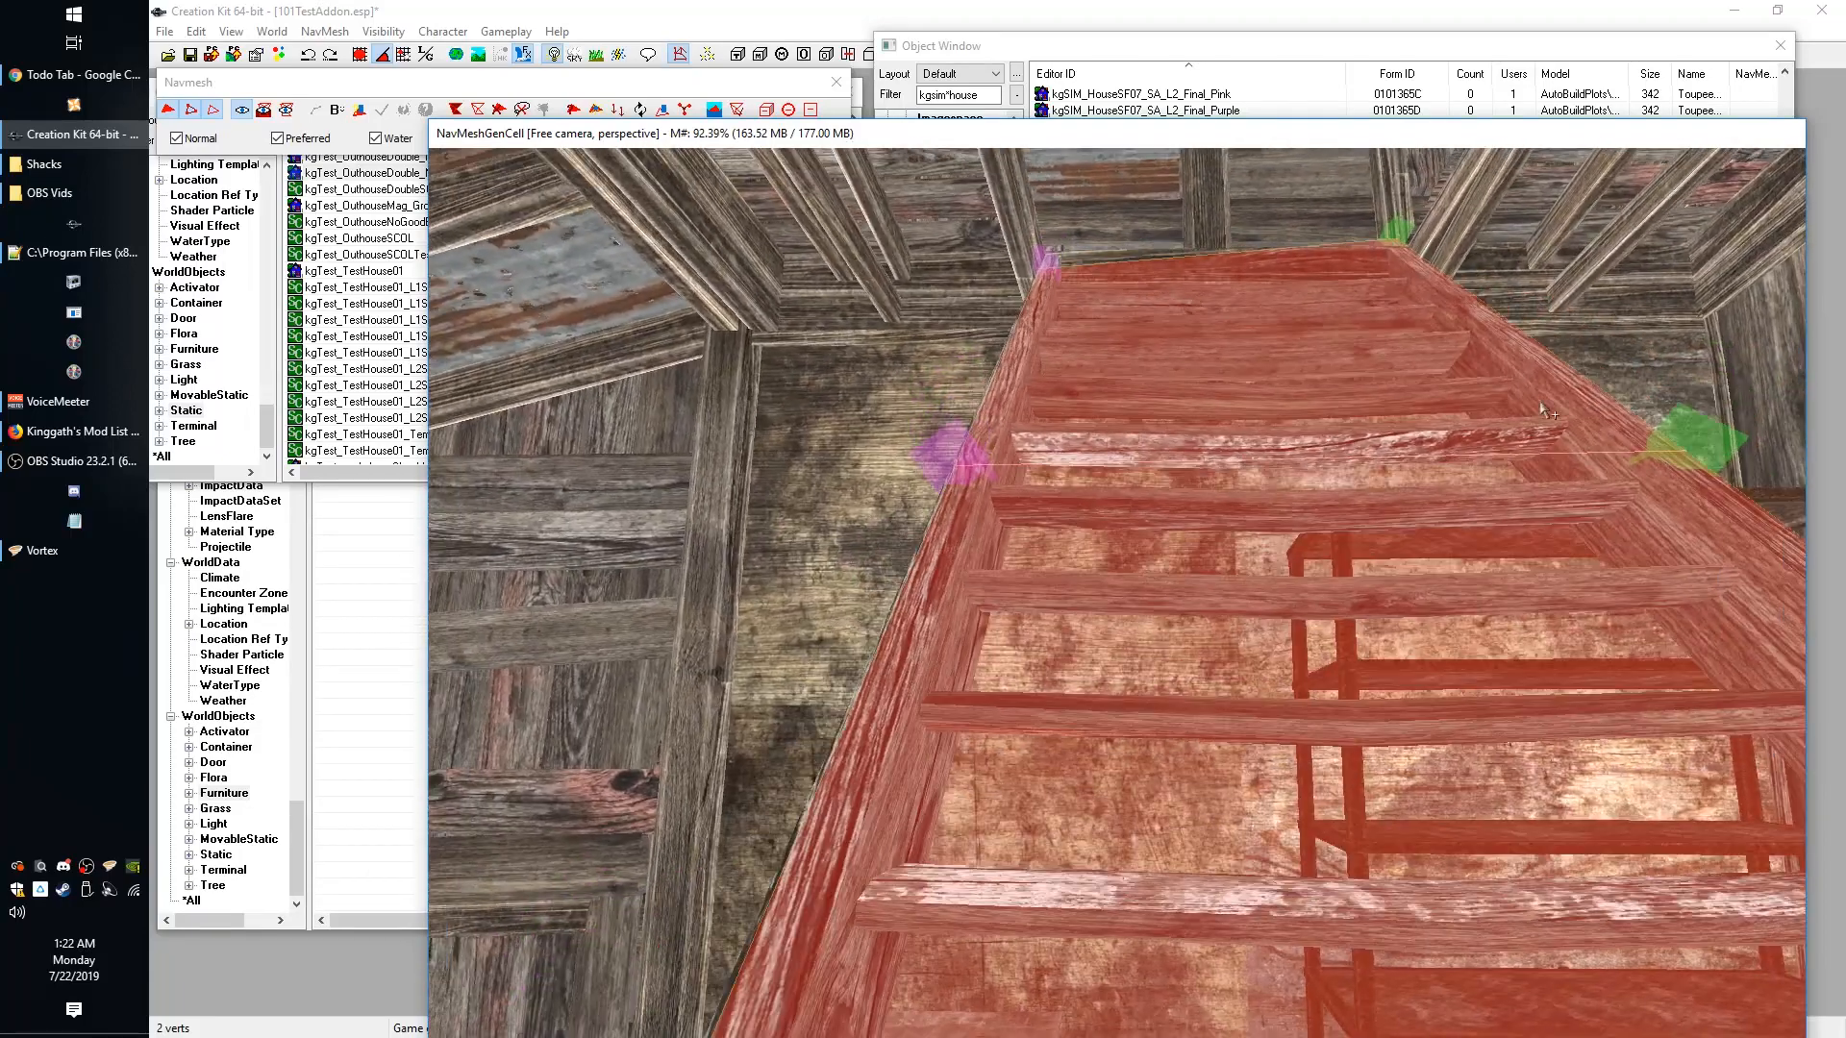
pyautogui.keyDown('ctrl'); pyautogui.click(1401, 255); pyautogui.keyUp('ctrl')
pyautogui.moveTo(1403, 257); pyautogui.dragTo(1250, 343, button='middle')
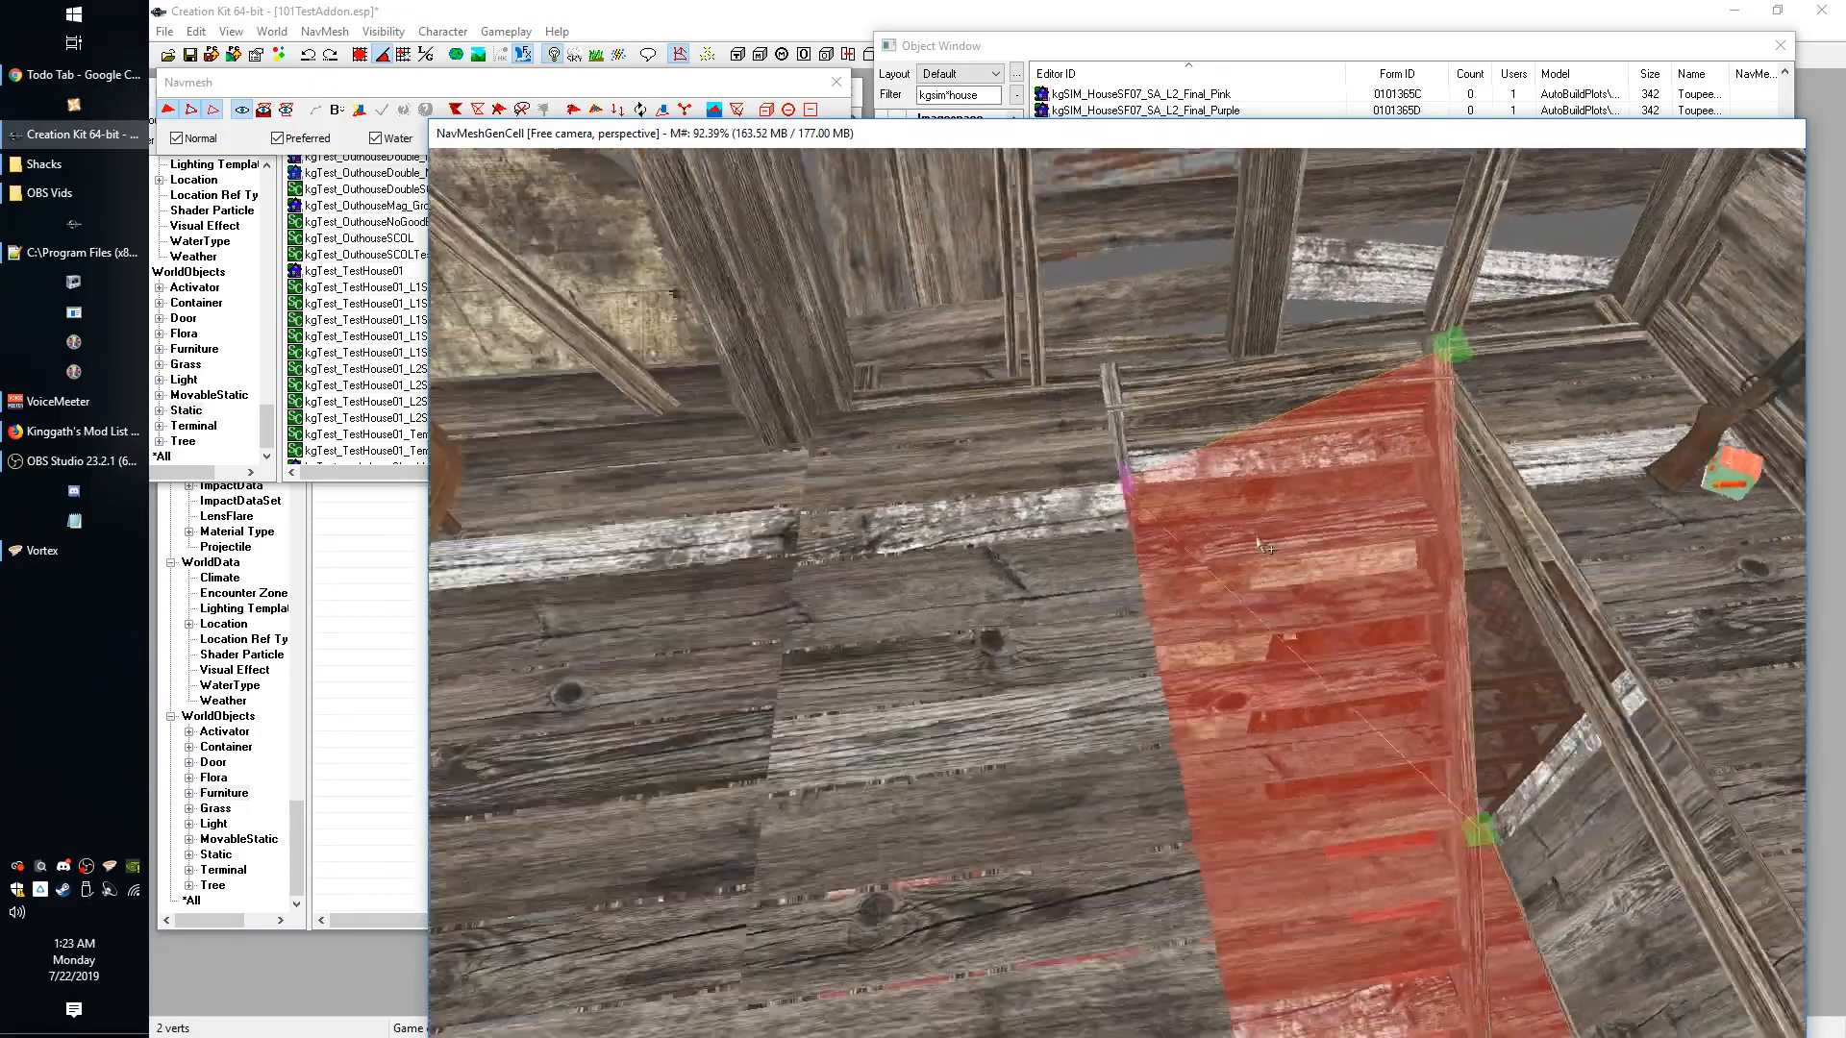
pyautogui.moveTo(1224, 550); pyautogui.dragTo(1232, 538, button='middle')
pyautogui.keyDown('shift'); pyautogui.moveTo(1233, 539); pyautogui.dragTo(1267, 535, button='middle'); pyautogui.keyUp('shift')
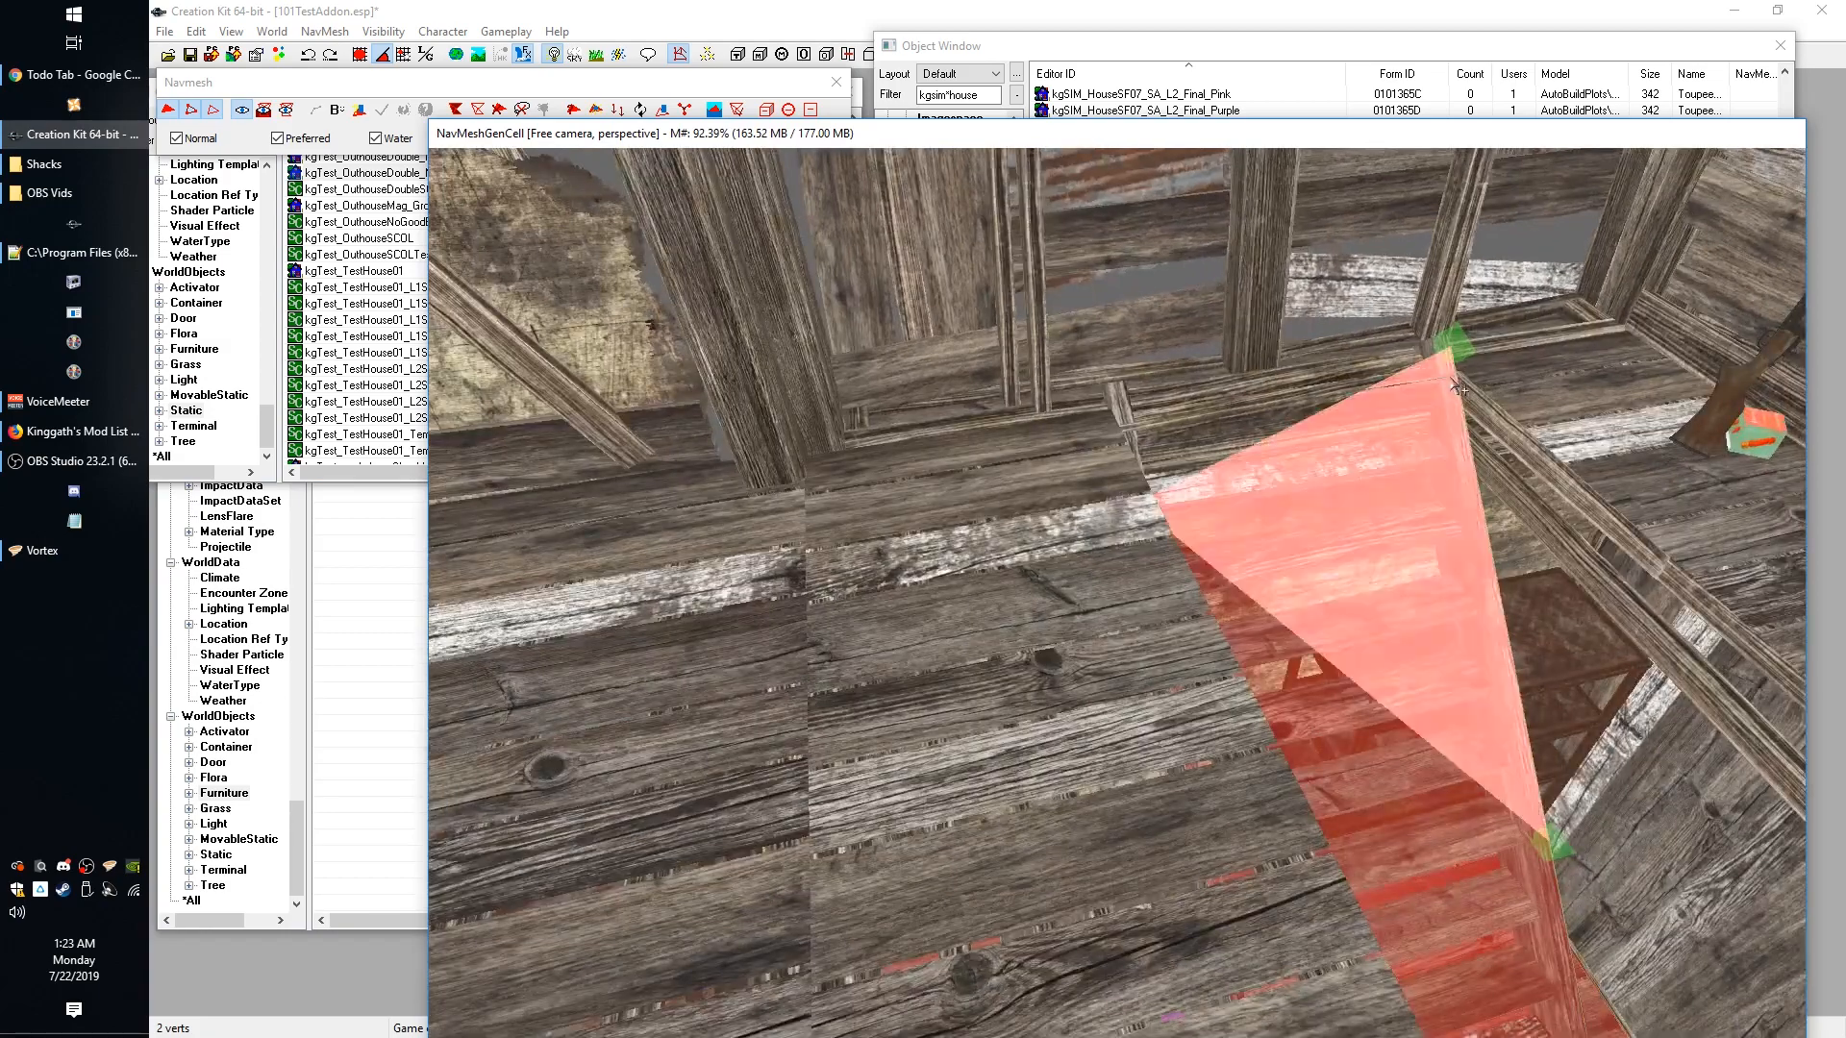
pyautogui.keyDown('shift'); pyautogui.moveTo(1385, 390); pyautogui.dragTo(1438, 375, button='middle'); pyautogui.keyUp('shift')
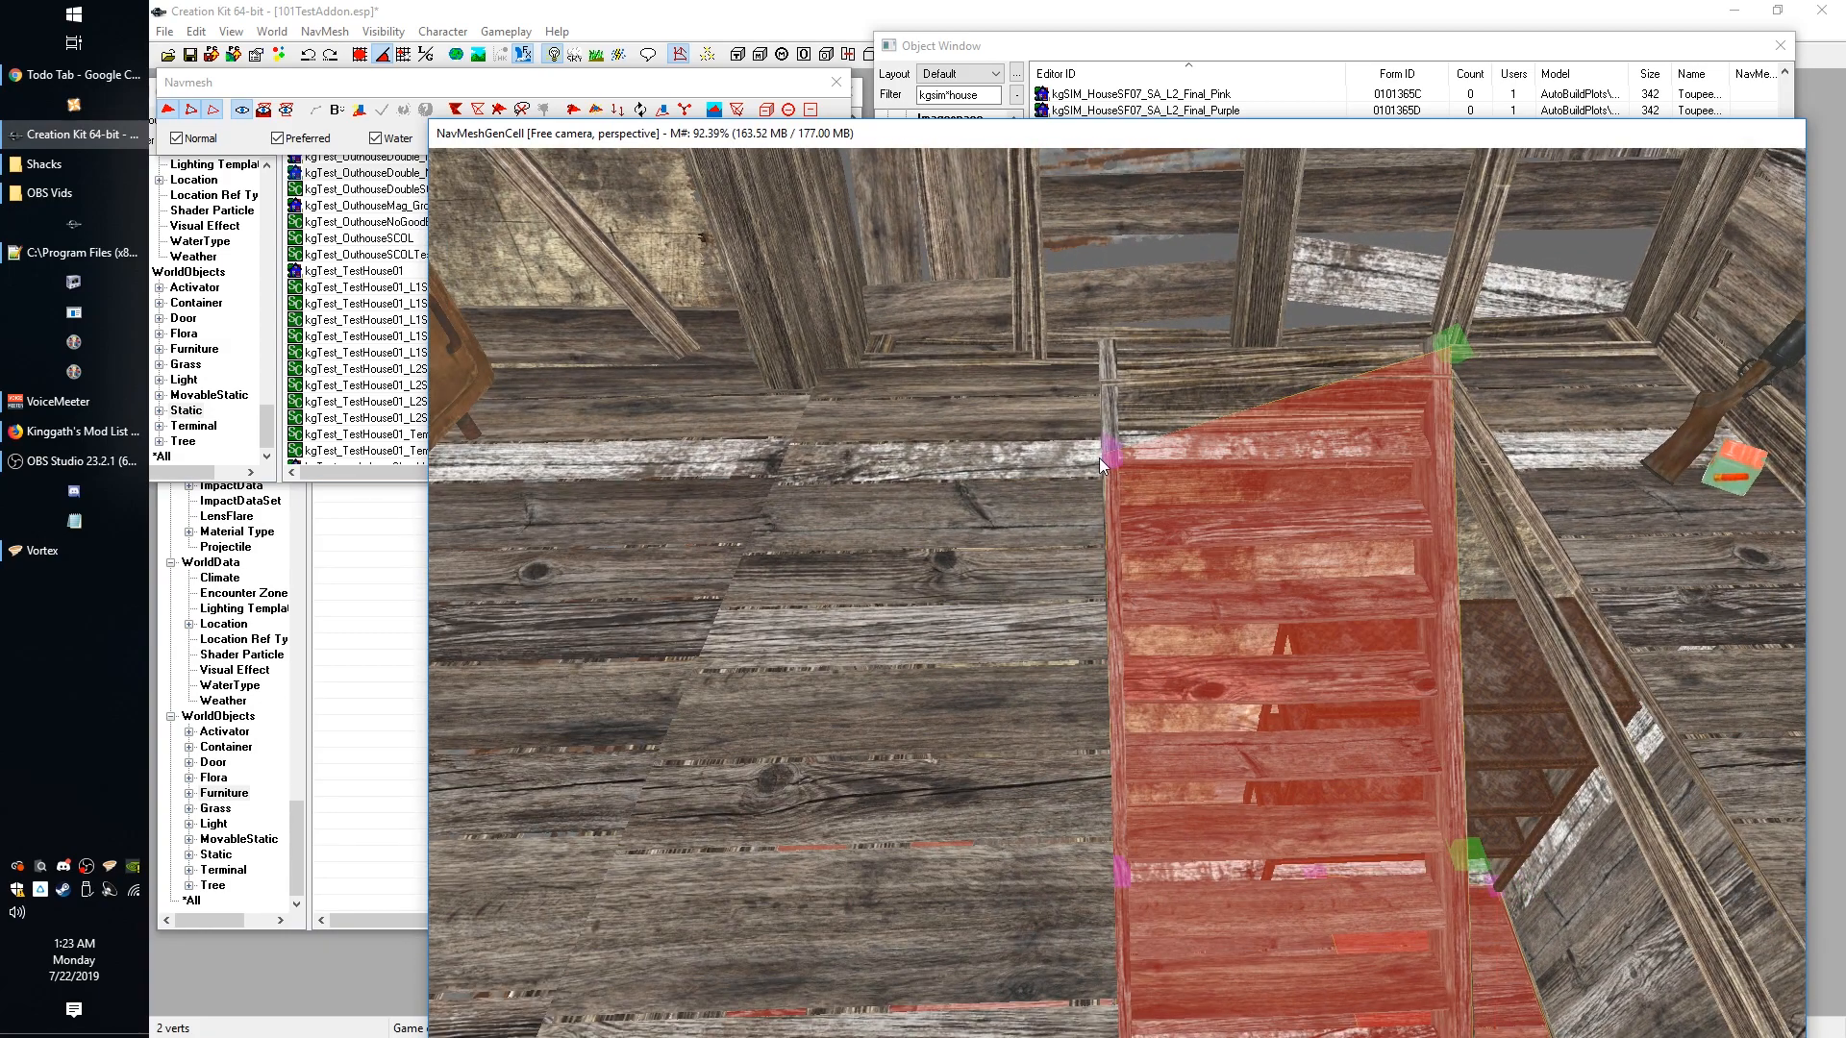
pyautogui.keyDown('shift'); pyautogui.moveTo(1267, 519); pyautogui.dragTo(1256, 481, button='middle'); pyautogui.keyUp('shift')
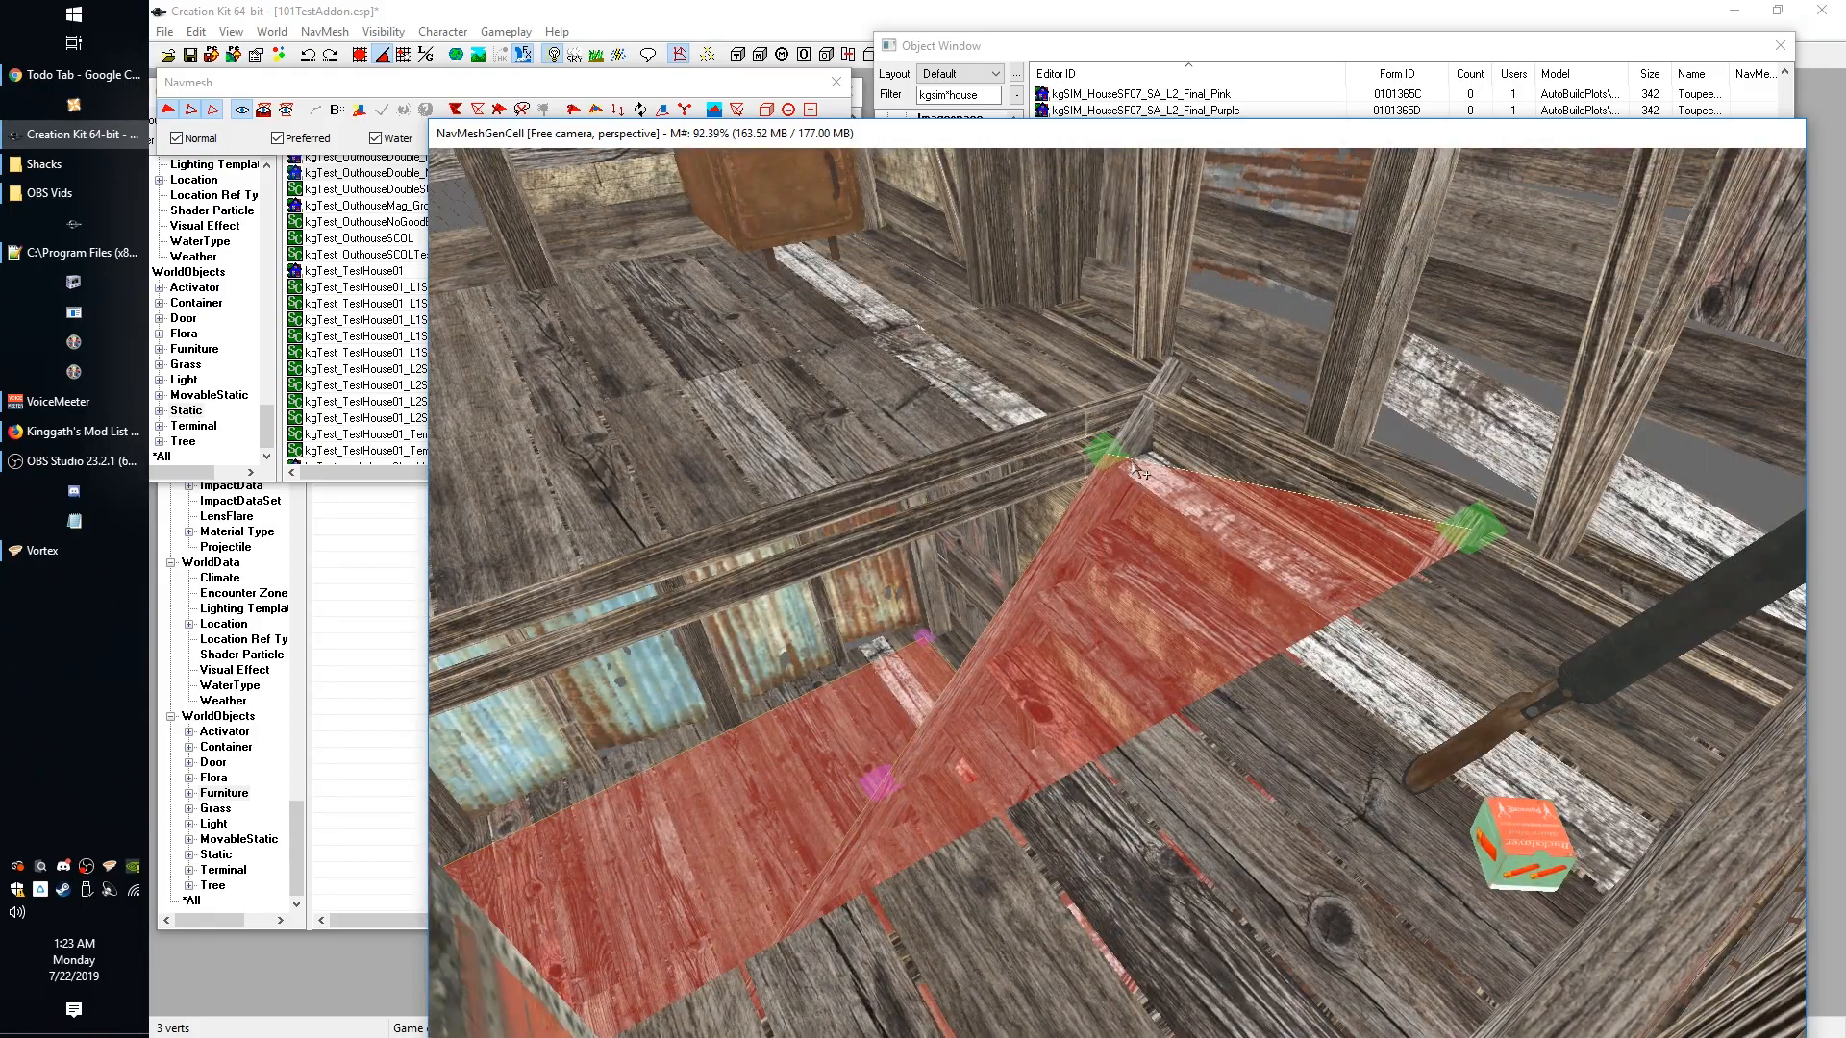
pyautogui.click(1106, 448)
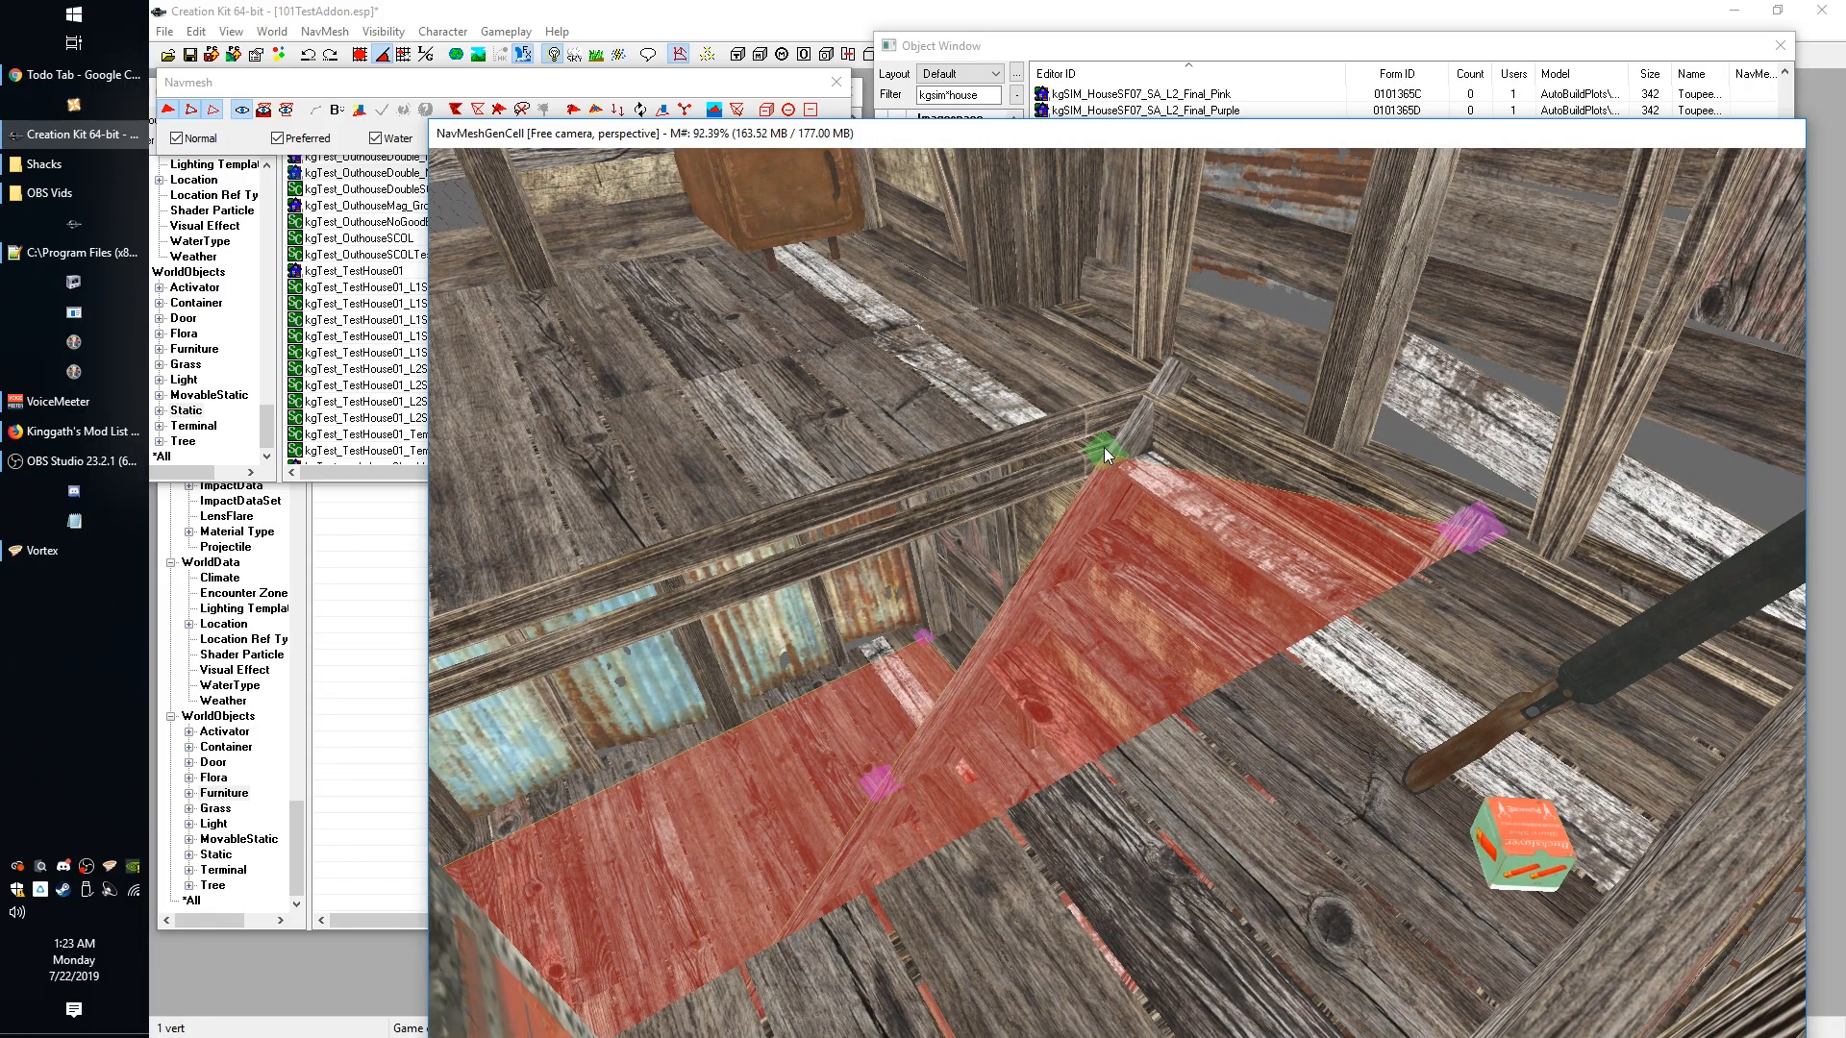
pyautogui.keyDown('shift'); pyautogui.moveTo(1105, 448); pyautogui.dragTo(1121, 487, button='middle'); pyautogui.keyUp('shift')
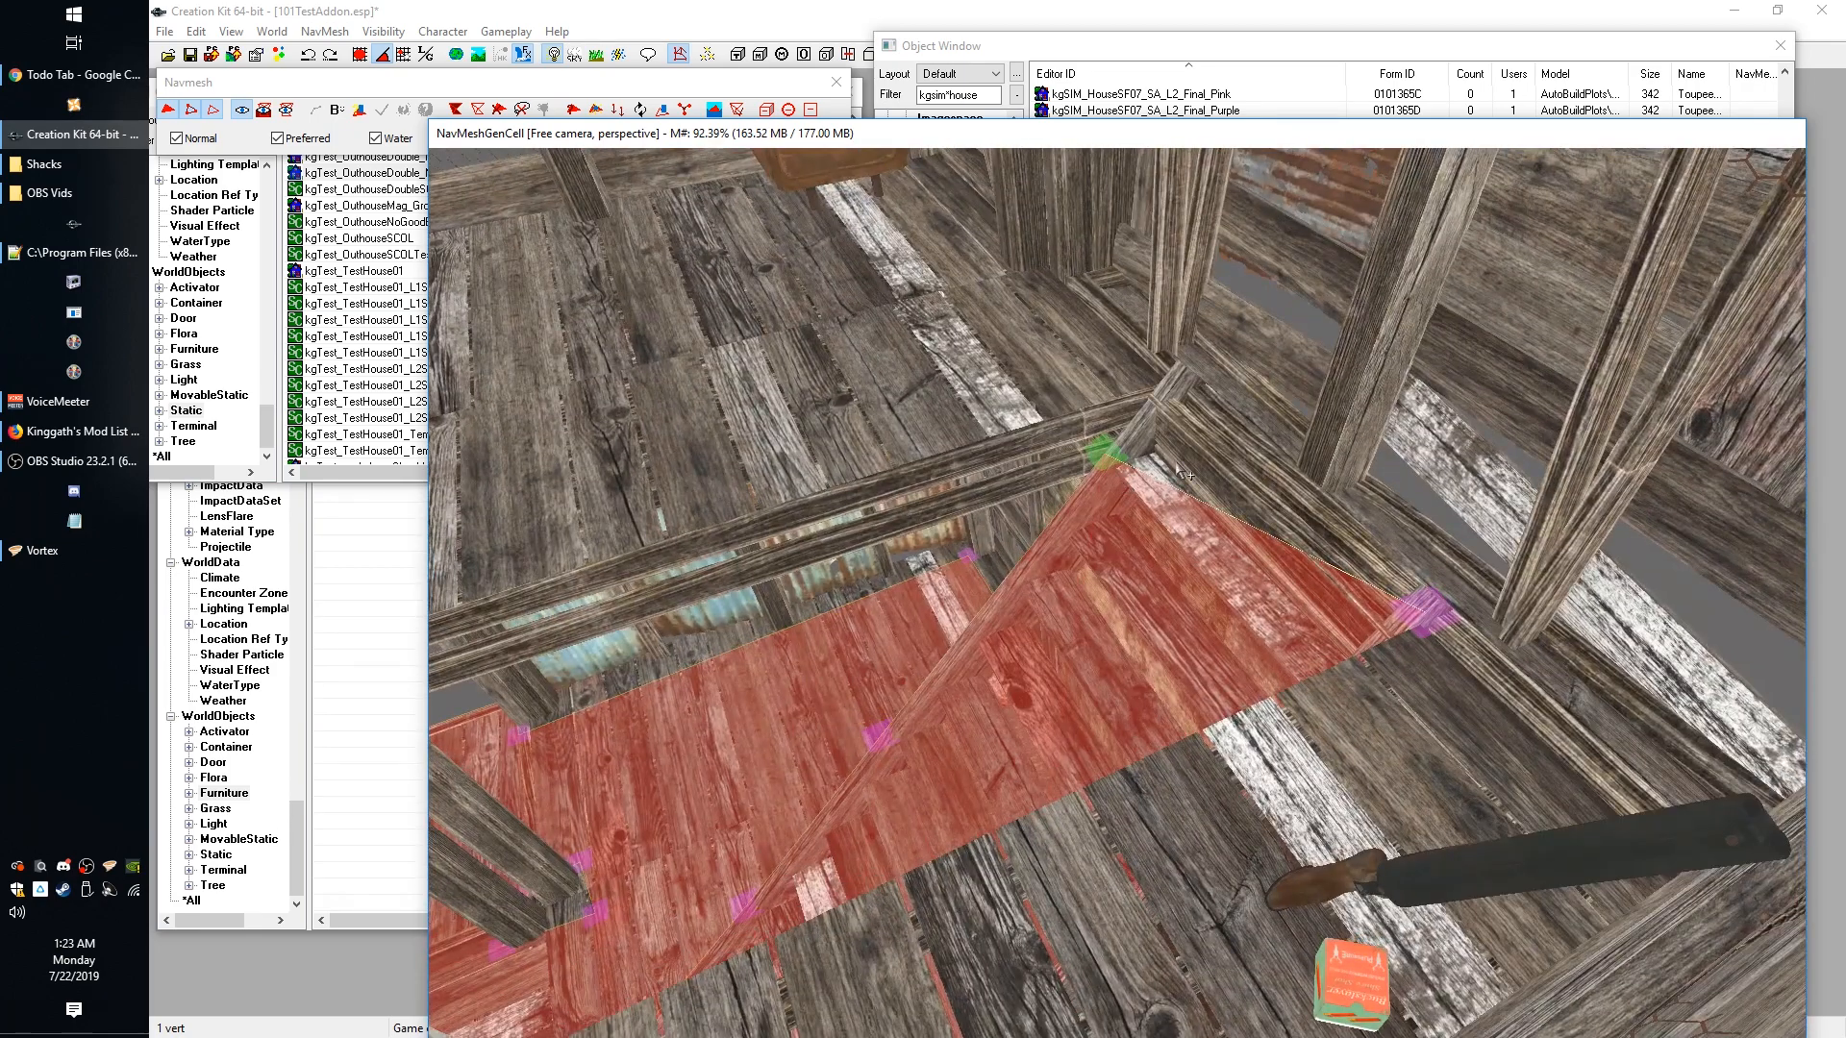
pyautogui.moveTo(1106, 456); pyautogui.dragTo(1093, 434)
pyautogui.keyDown('shift'); pyautogui.moveTo(1093, 433); pyautogui.dragTo(1423, 510, button='middle'); pyautogui.keyUp('shift')
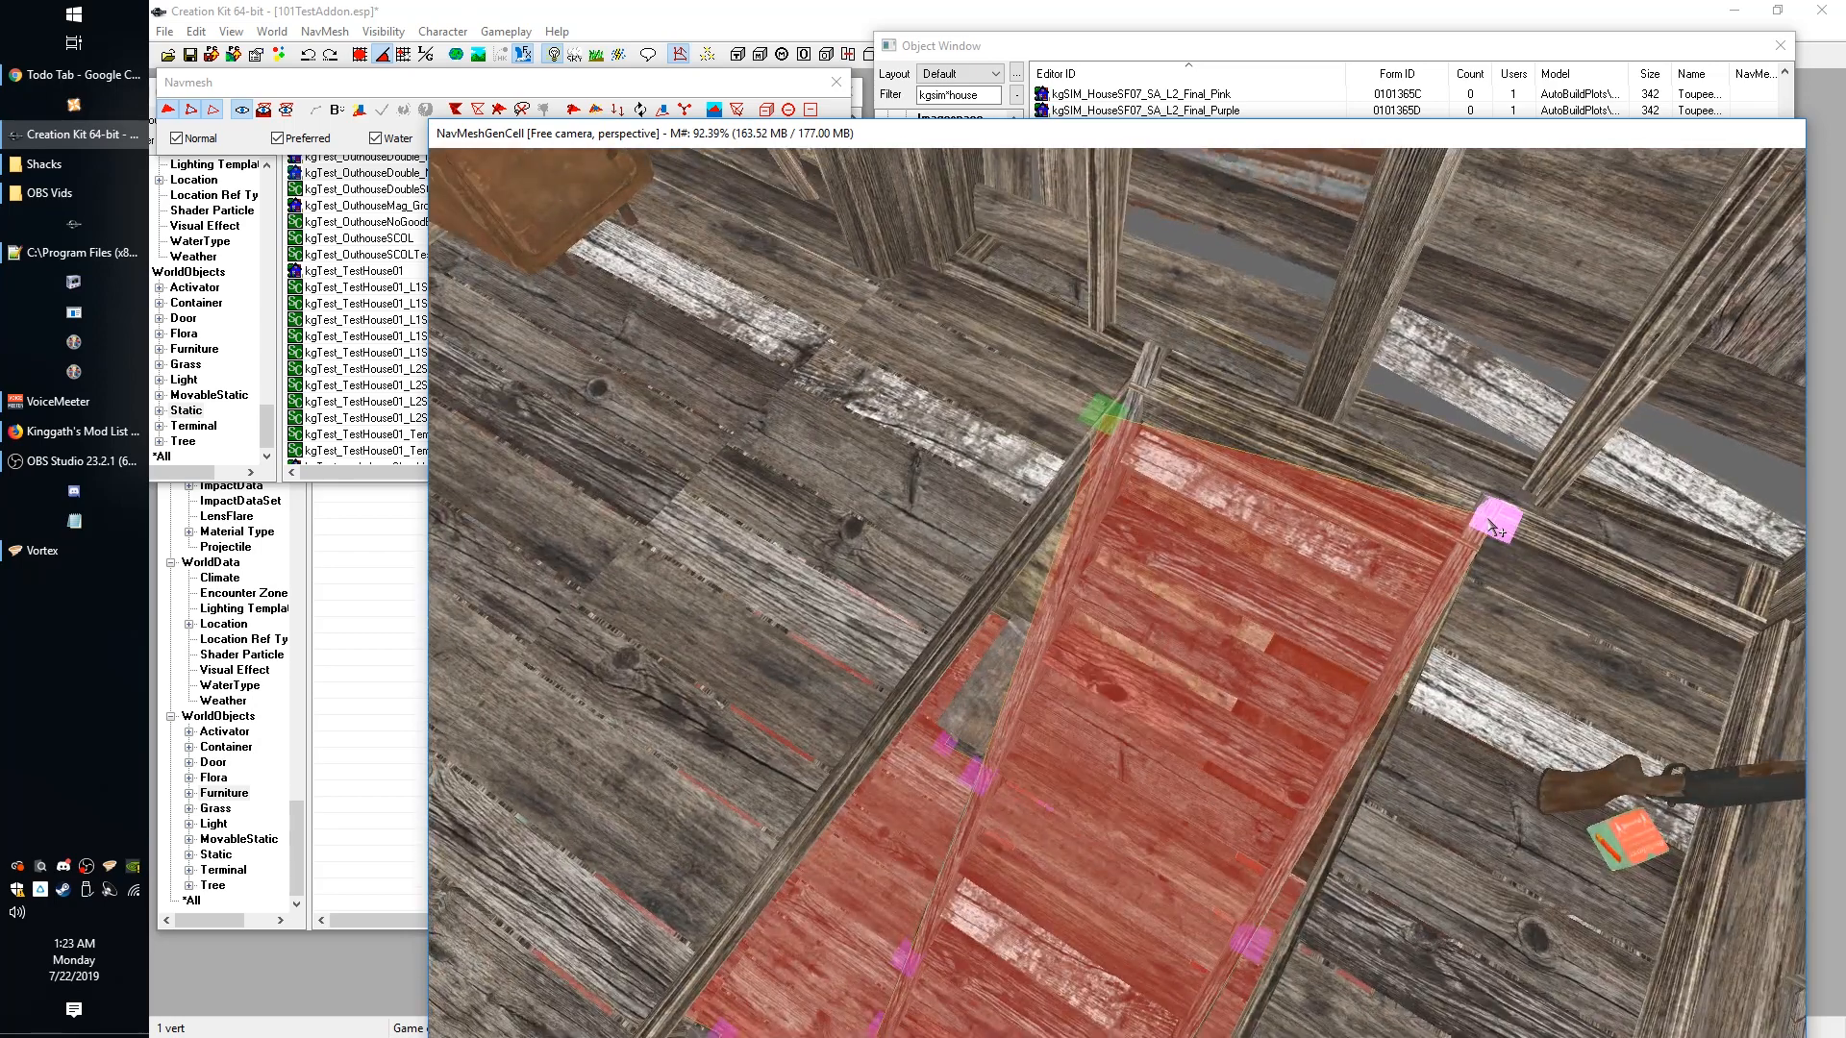
# Add navmesh triangles to the end of the left side beam and along the wall onto the upper floor.
pyautogui.keyDown('ctrl'); pyautogui.click(1493, 527); pyautogui.keyUp('ctrl')
pyautogui.keyDown('shift'); pyautogui.moveTo(1158, 343); pyautogui.dragTo(1092, 413, button='middle'); pyautogui.keyUp('shift')
pyautogui.click(1089, 410)
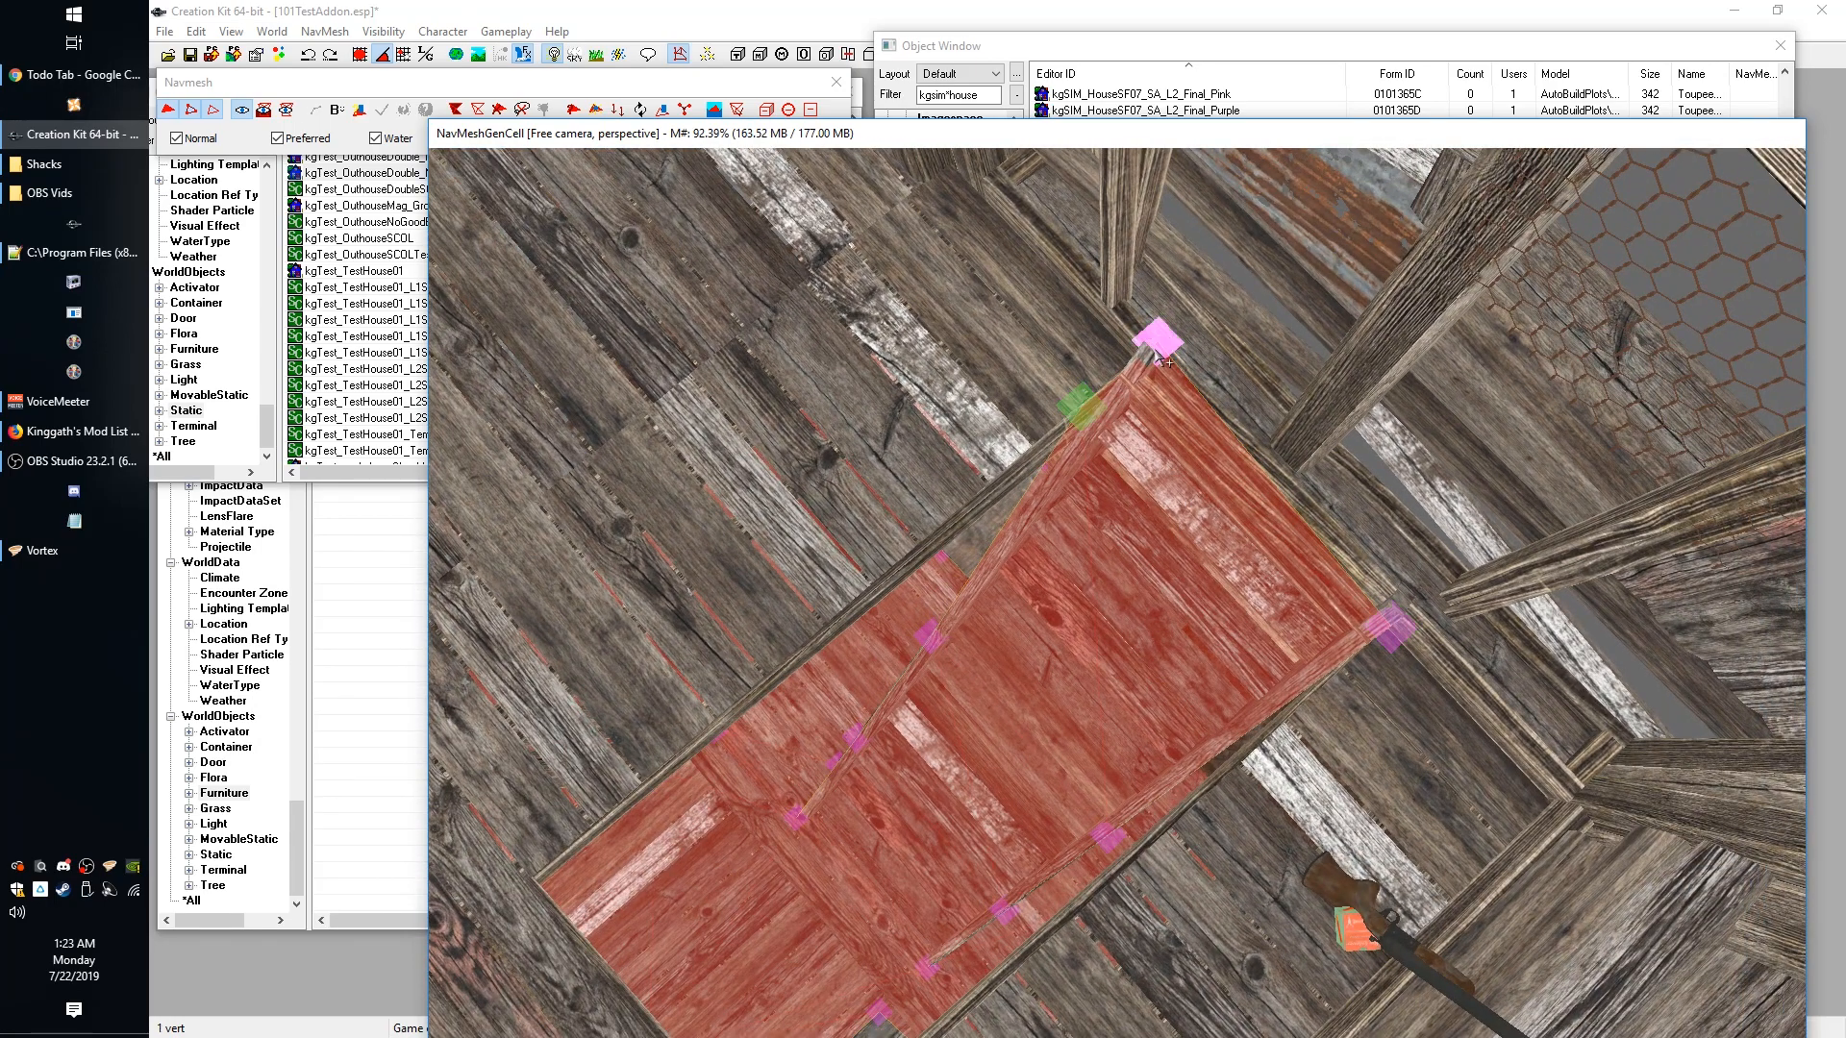
pyautogui.rightClick(950, 179)
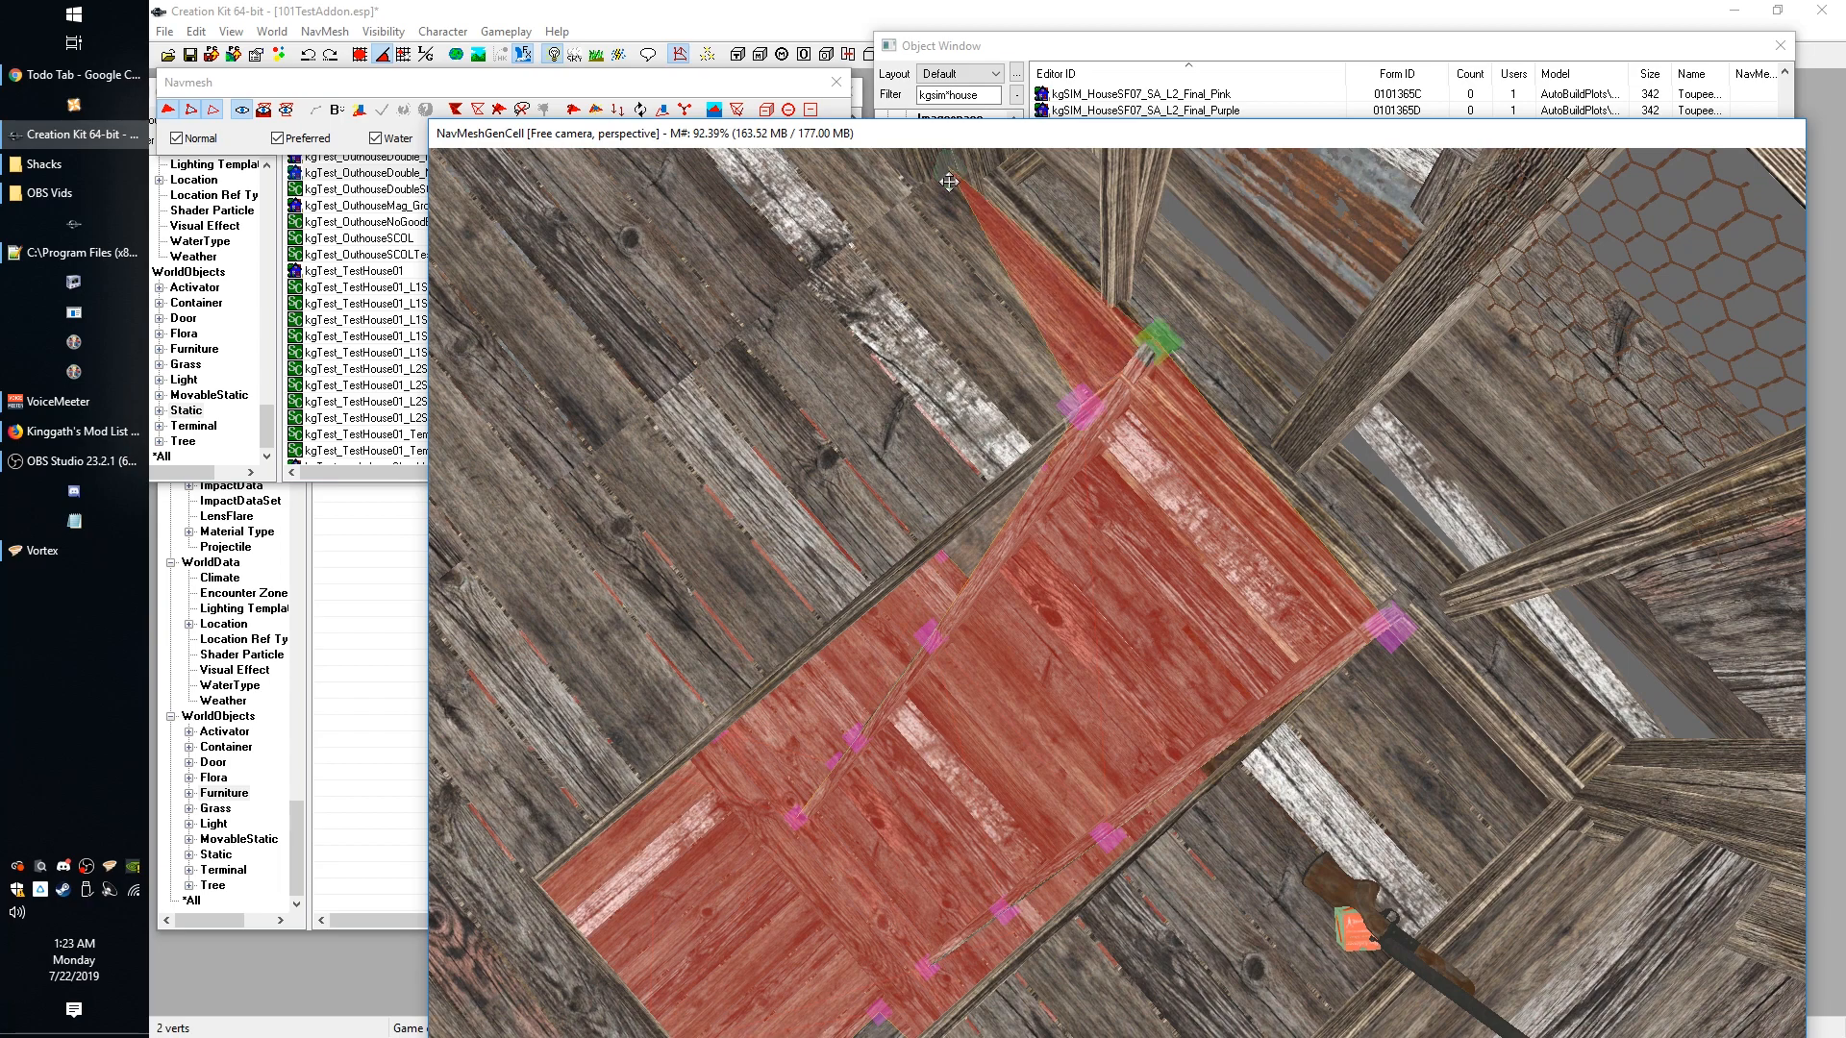
# Adjust the navmesh vertex beside the stair head to sit on the floor edge at the side of the stair opening.
pyautogui.click(1077, 411)
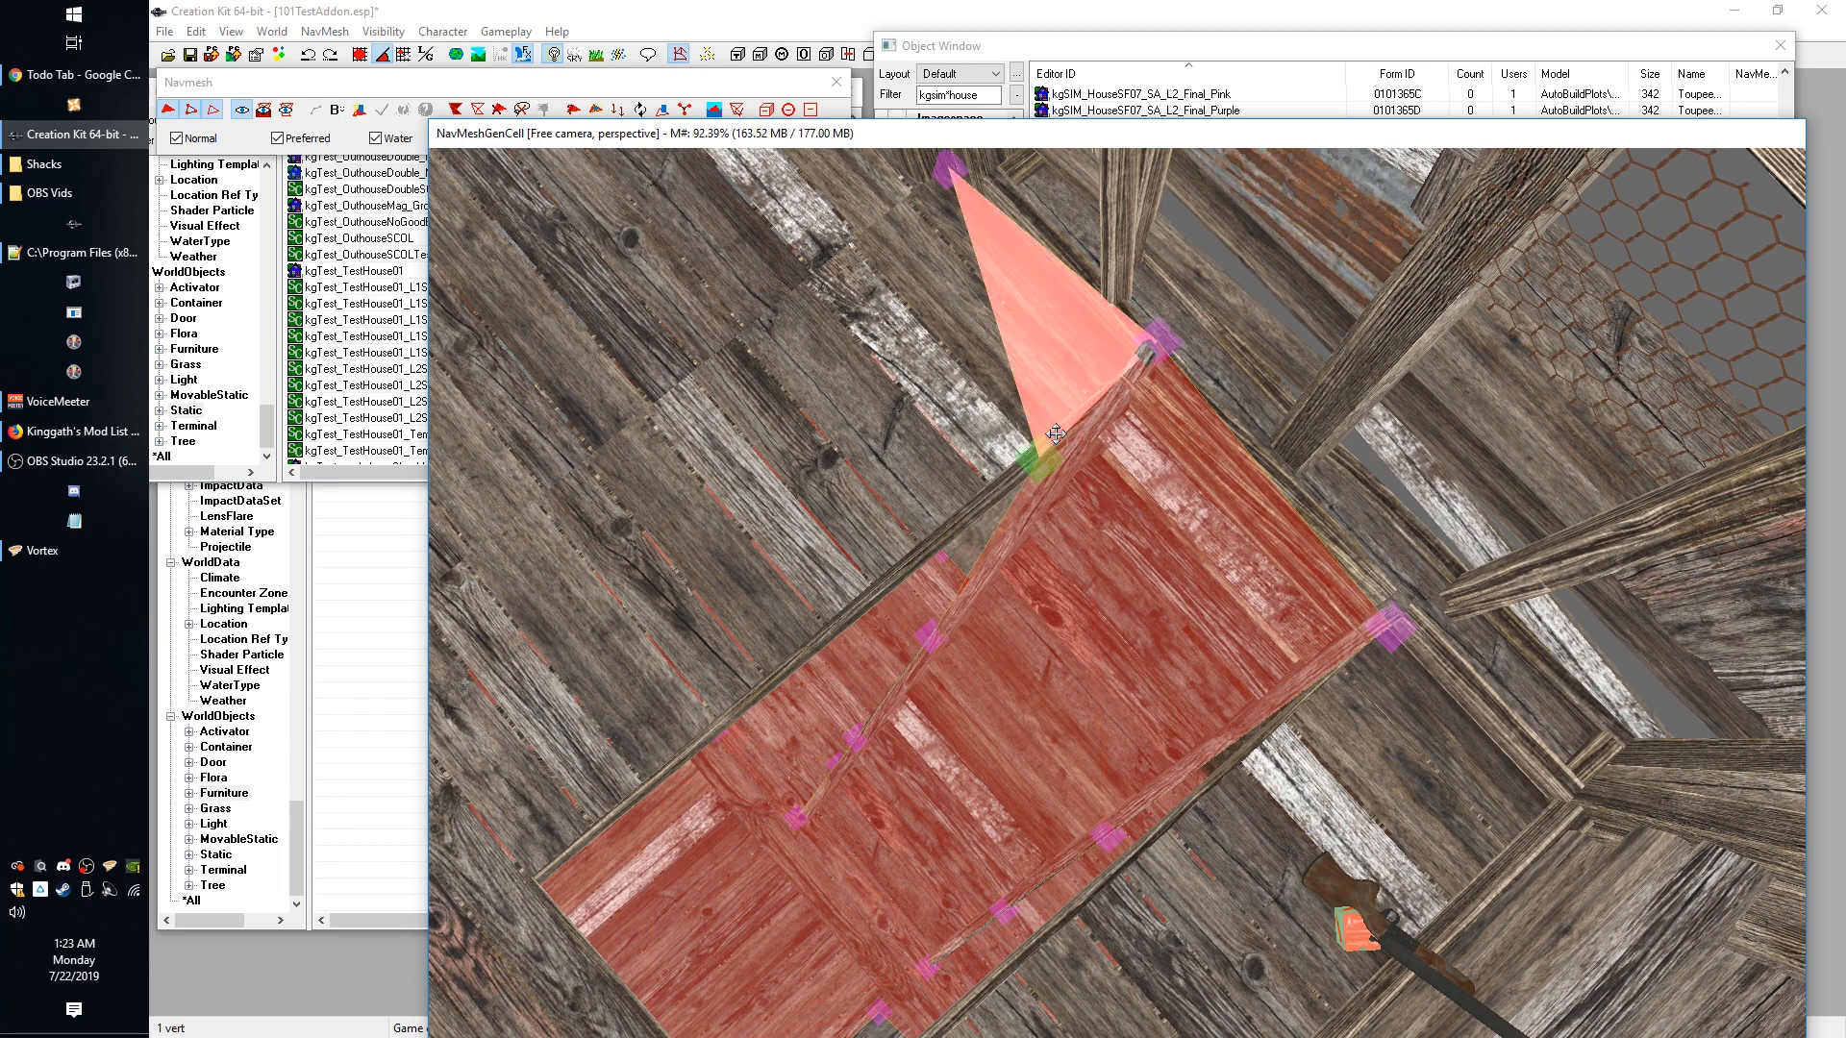
pyautogui.moveTo(1075, 410)
pyautogui.keyDown('shift'); pyautogui.mouseDown(button='middle')
pyautogui.moveTo(1048, 400)
pyautogui.moveTo(1038, 333)
pyautogui.moveTo(1106, 320)
pyautogui.moveTo(1132, 440)
pyautogui.moveTo(1063, 444)
pyautogui.moveTo(1086, 410)
pyautogui.moveTo(1108, 412)
pyautogui.moveTo(1098, 434)
pyautogui.mouseUp(button='middle'); pyautogui.keyUp('shift')
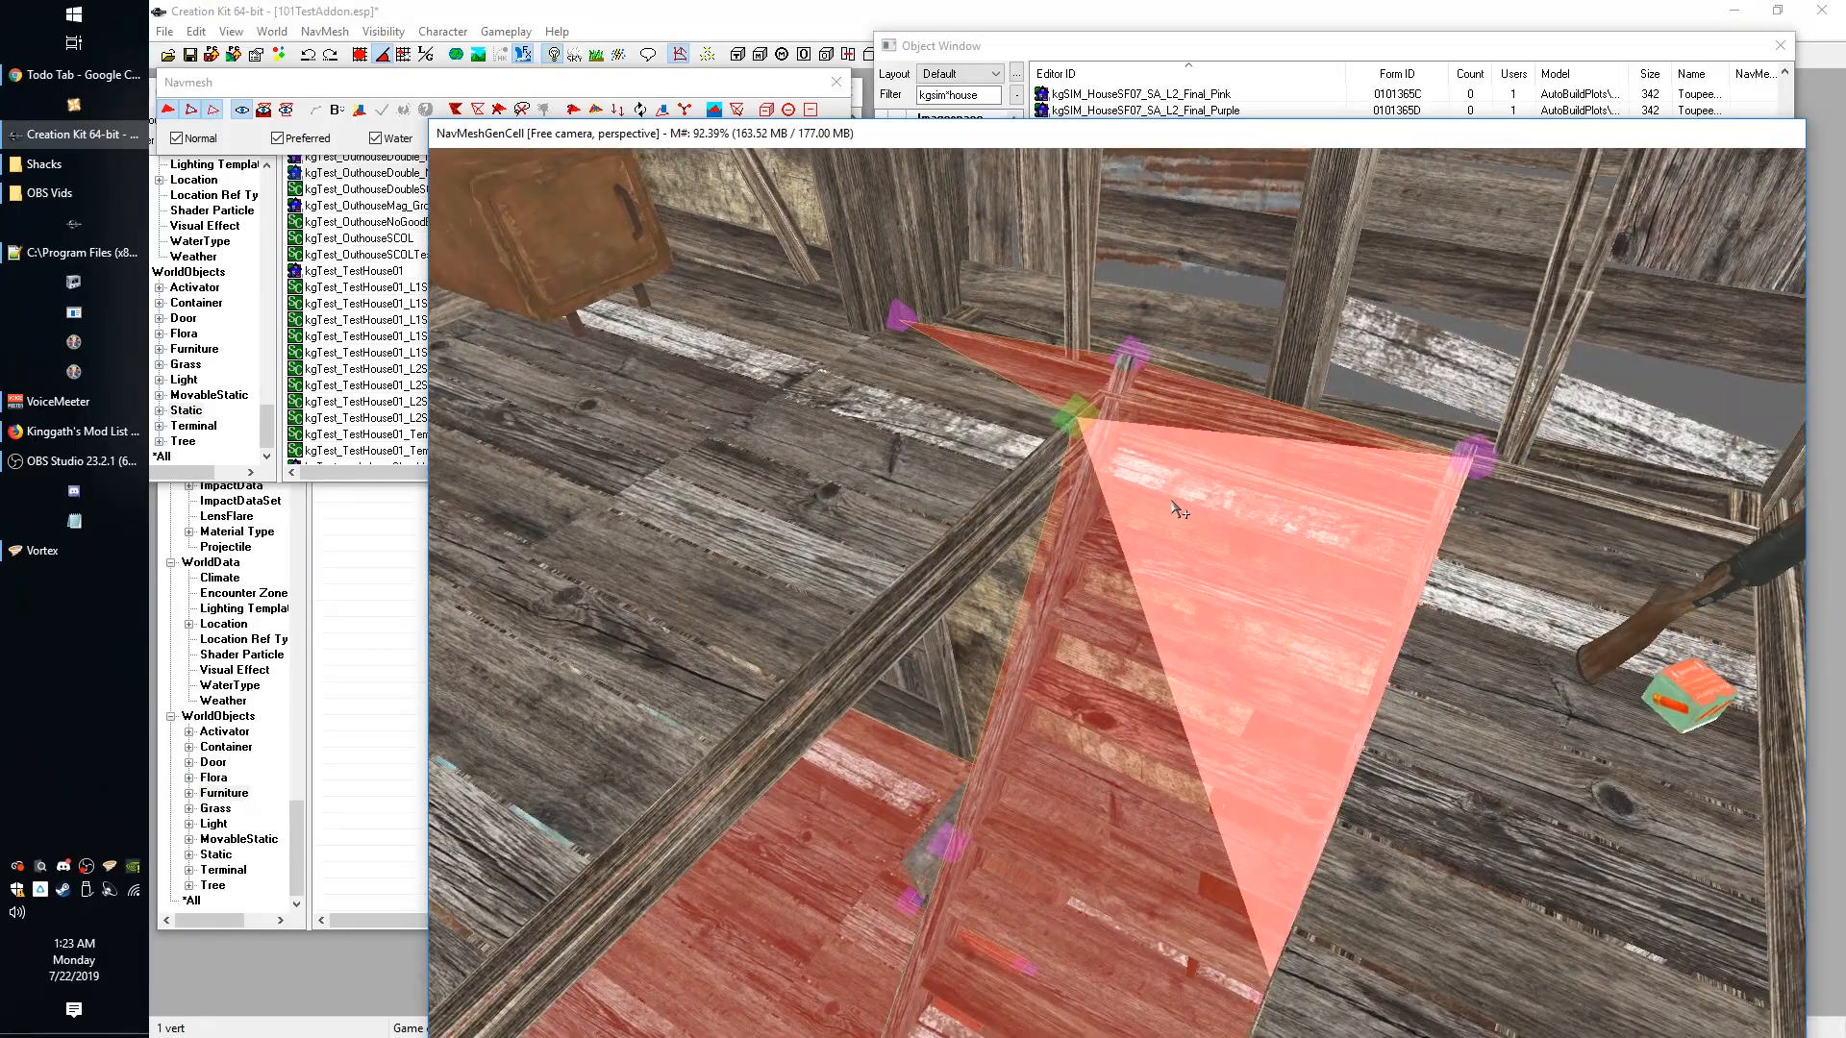
pyautogui.scroll(3, 1110, 457)
pyautogui.scroll(-4, 1110, 456)
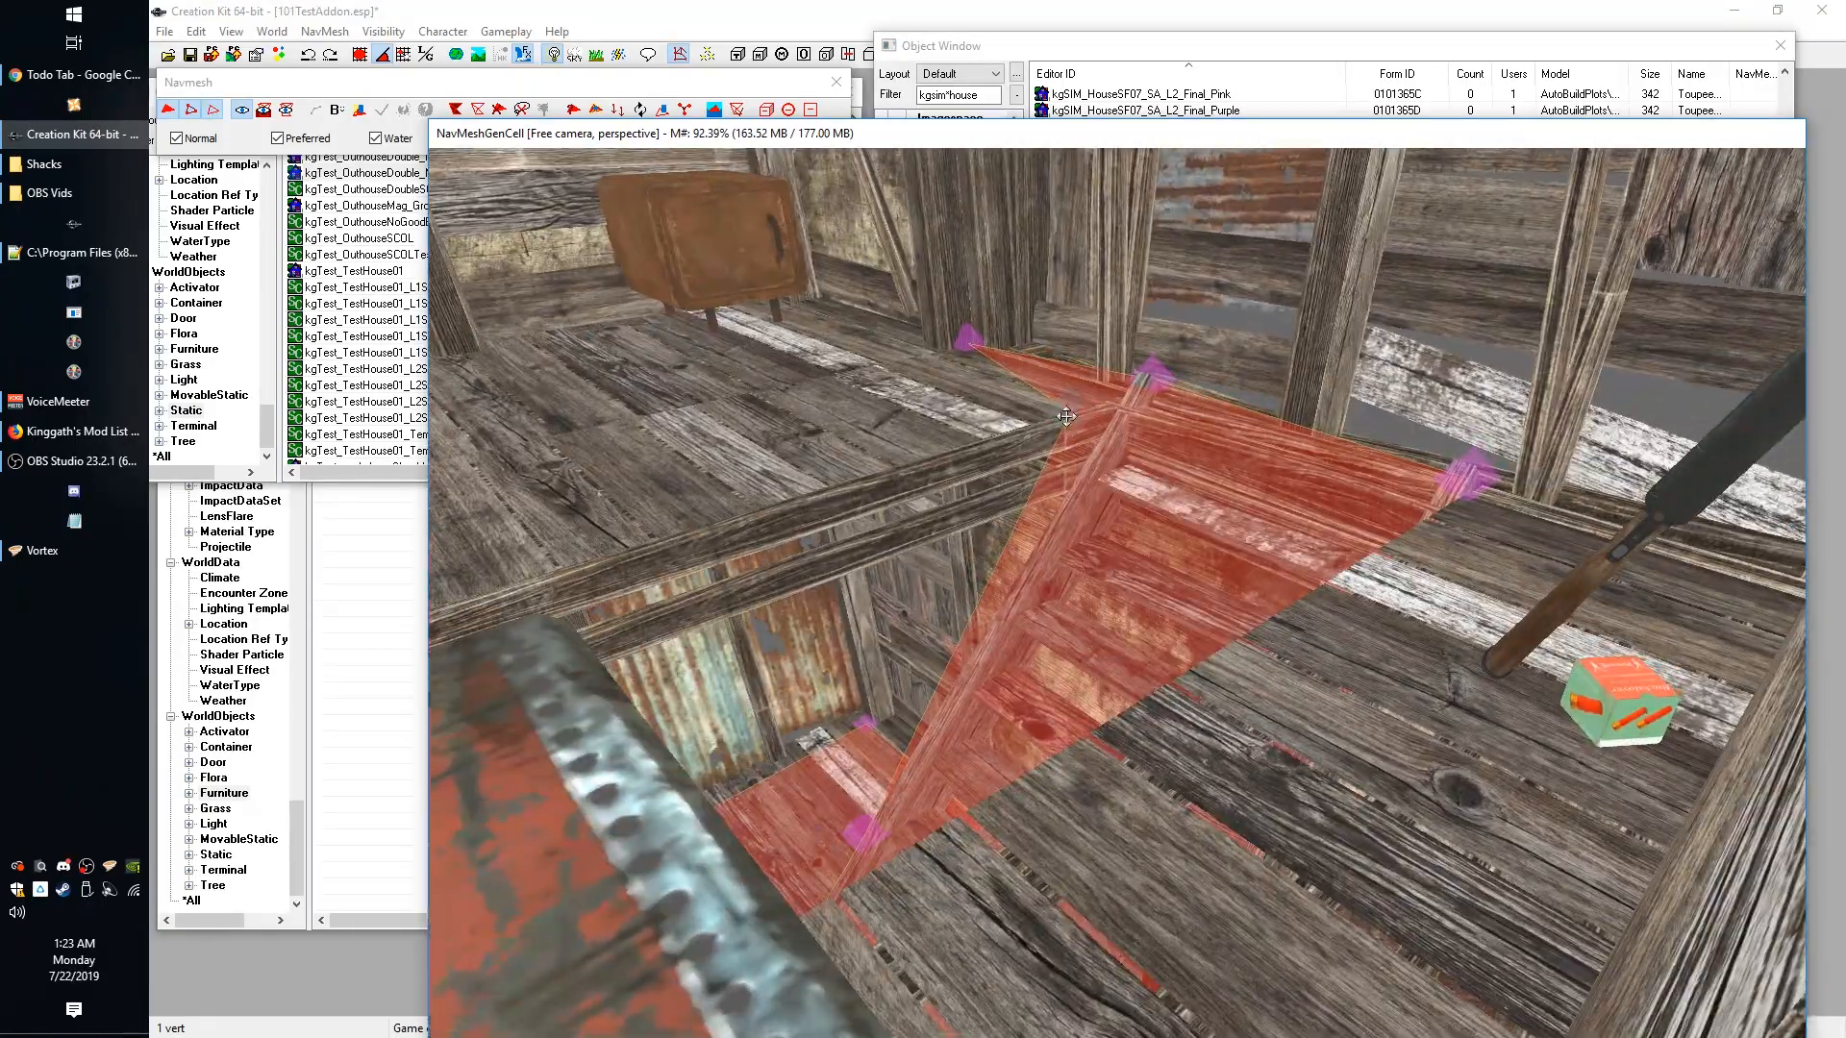
pyautogui.moveTo(1026, 438); pyautogui.dragTo(996, 466)
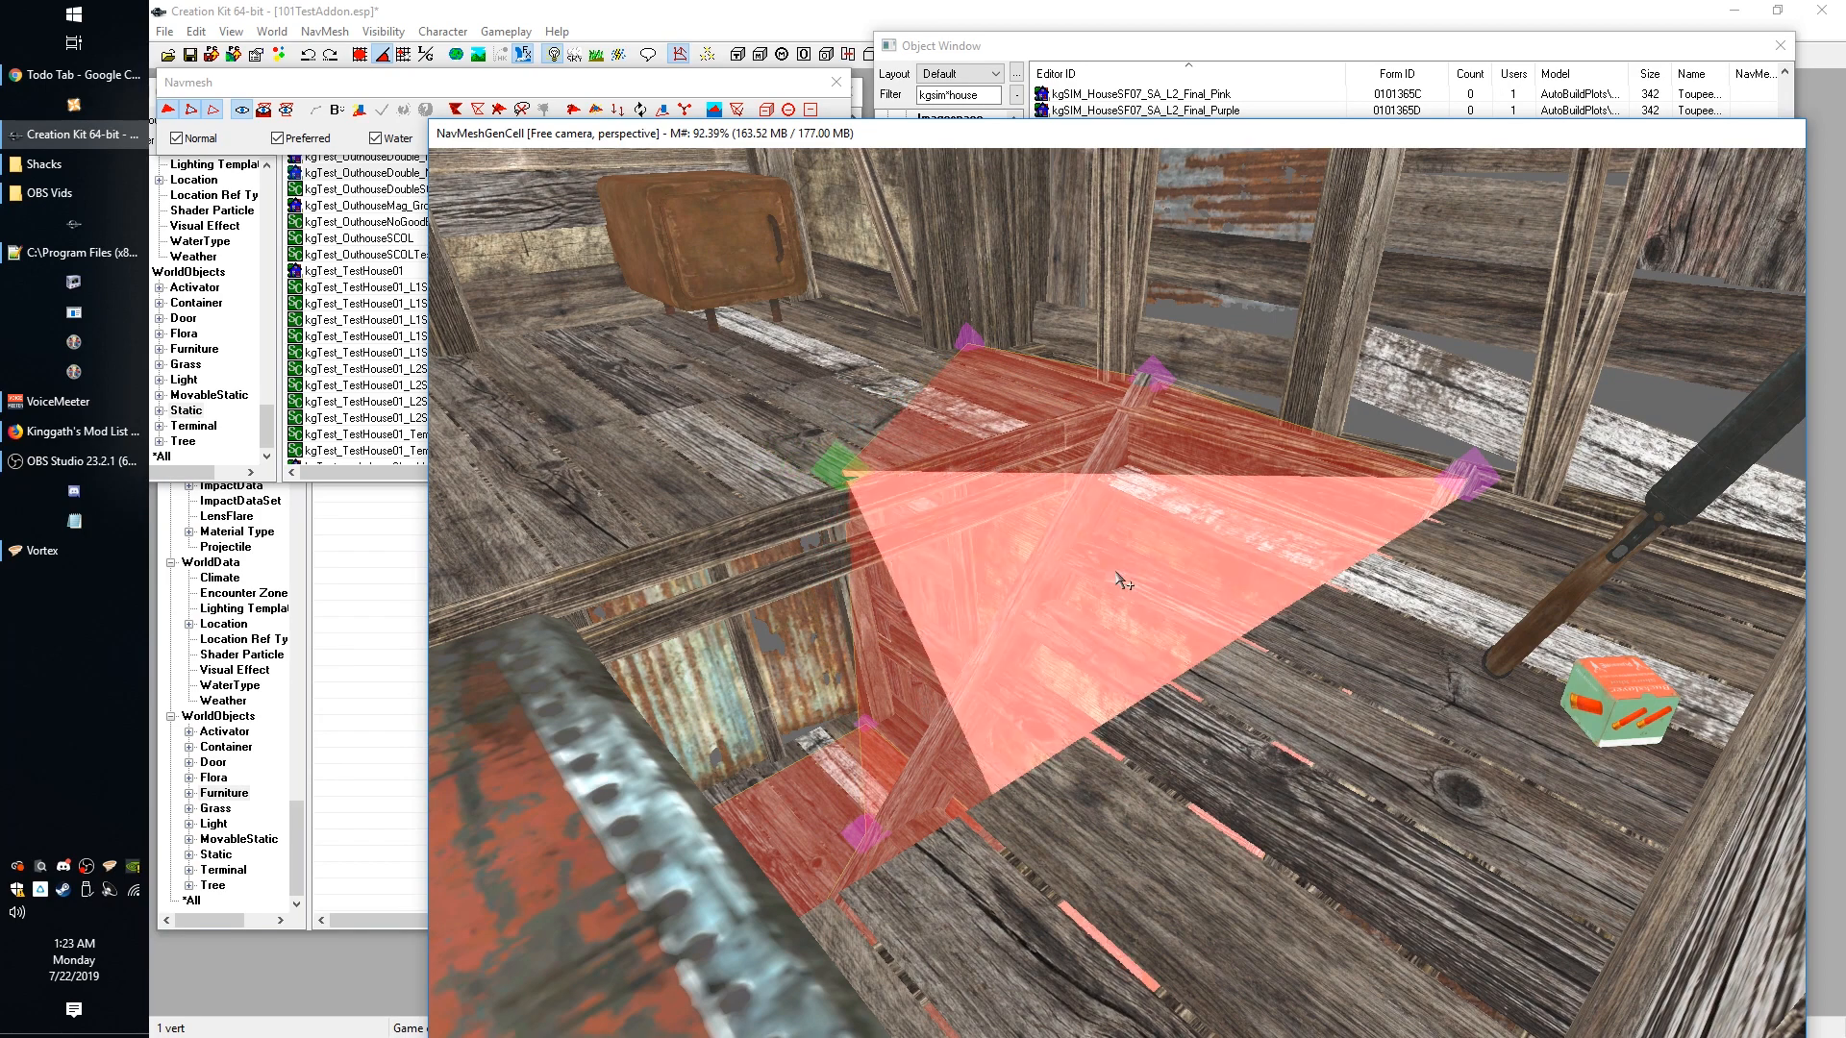
pyautogui.moveTo(870, 483); pyautogui.dragTo(905, 428)
pyautogui.keyDown('shift'); pyautogui.moveTo(906, 428); pyautogui.dragTo(983, 348, button='middle'); pyautogui.keyUp('shift')
pyautogui.moveTo(983, 348); pyautogui.dragTo(985, 322)
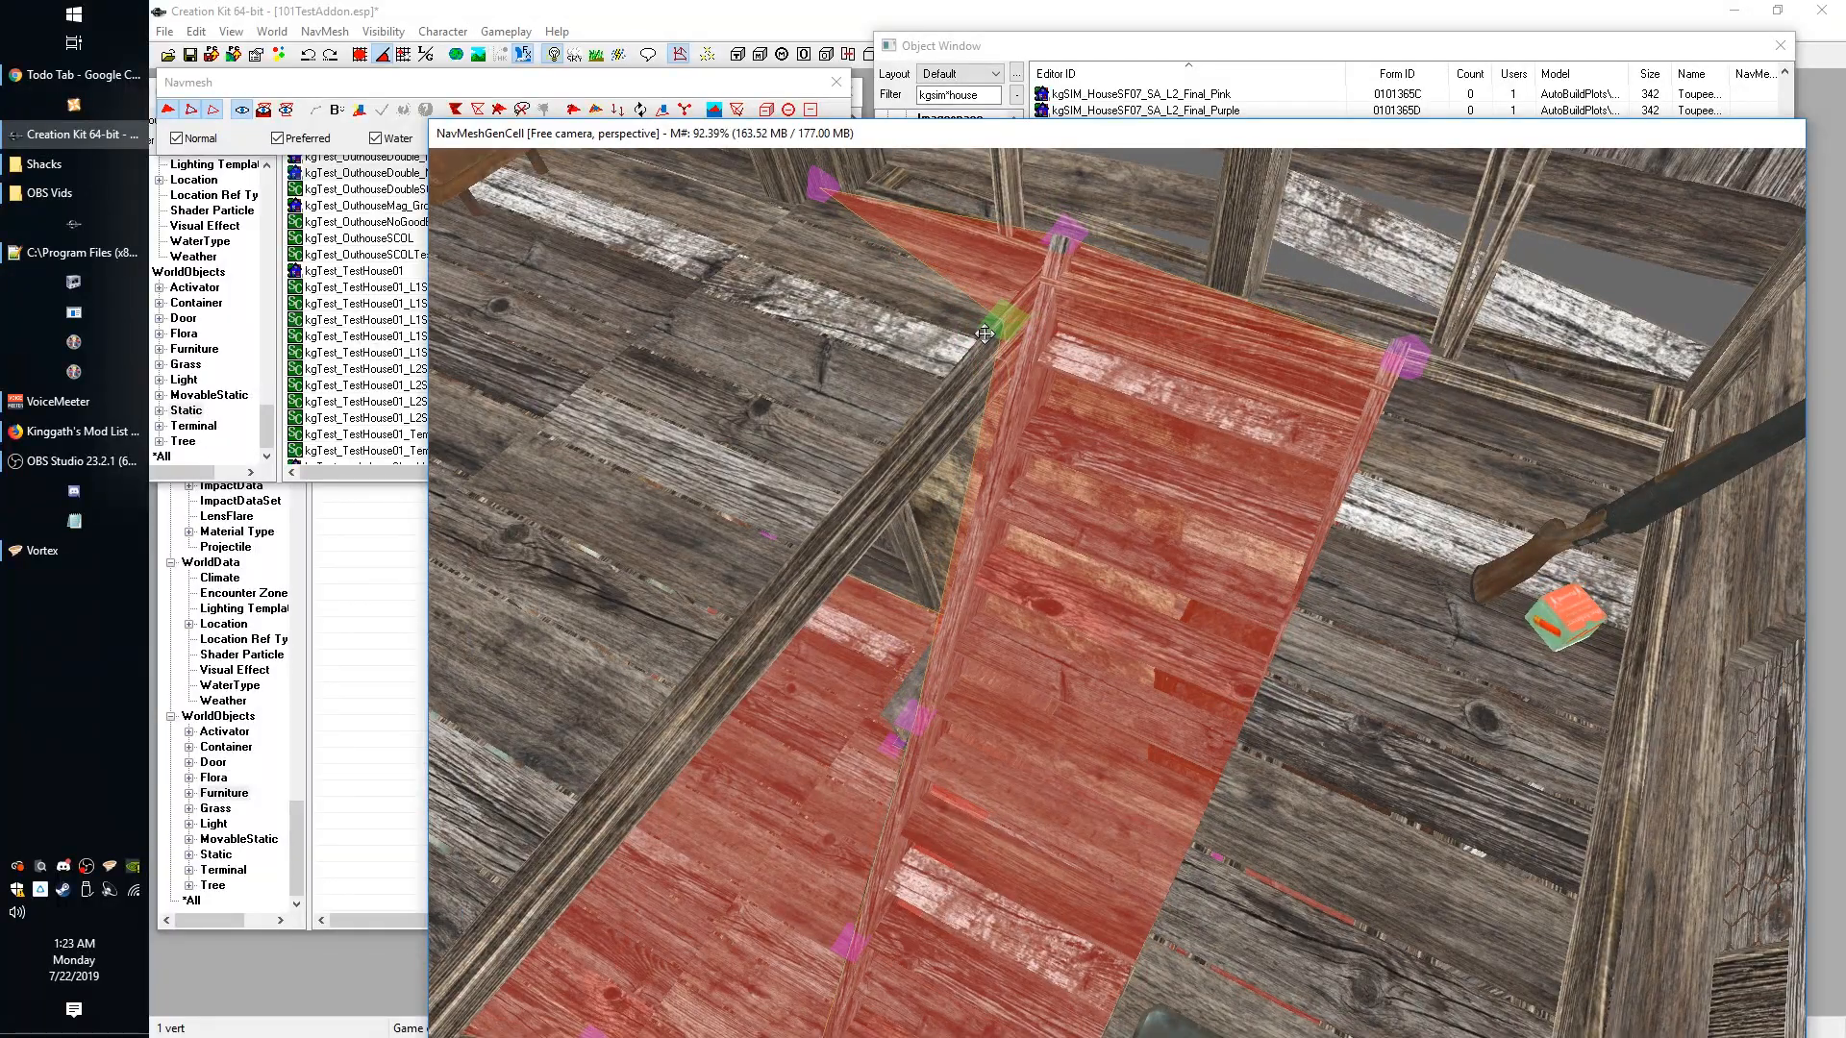
pyautogui.keyDown('shift'); pyautogui.moveTo(985, 322); pyautogui.dragTo(1009, 397, button='middle'); pyautogui.keyUp('shift')
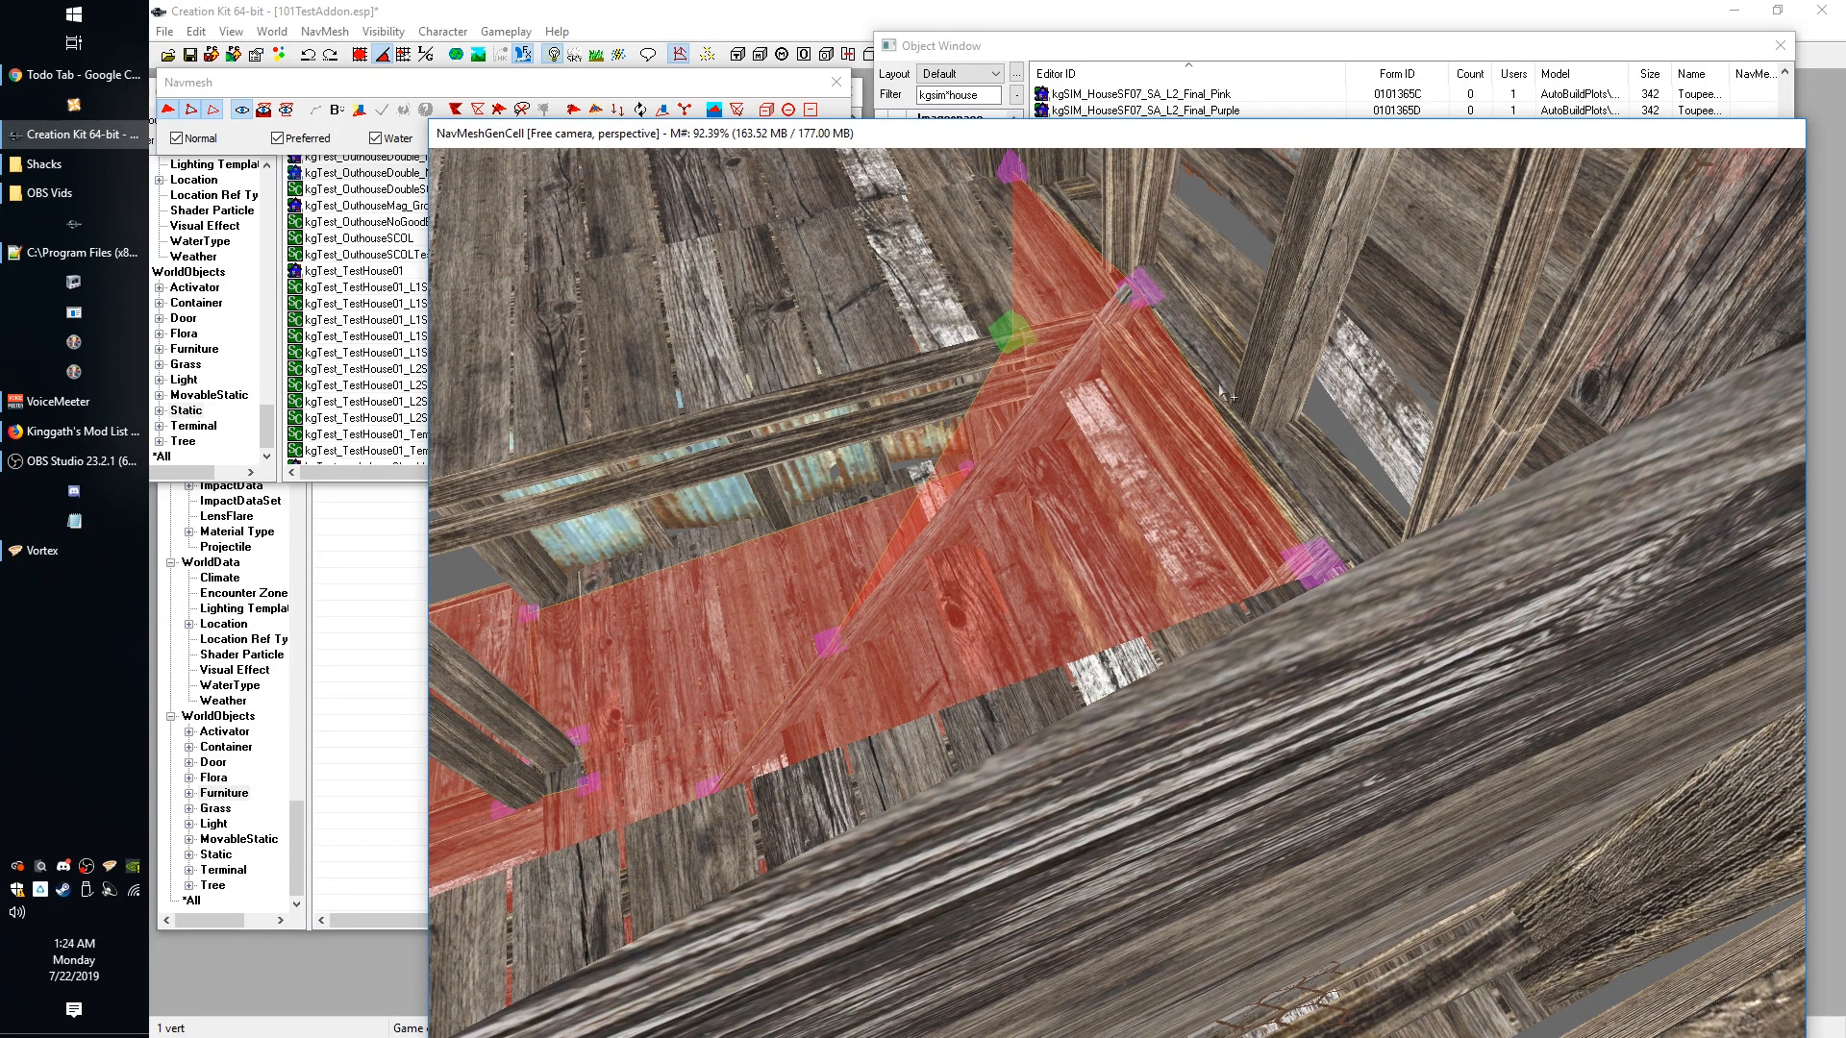
# Extend the navmesh across the upper floor with one vertex in the open floor and one at the stair opening's near corner.
pyautogui.moveTo(1223, 393)
pyautogui.keyDown('shift'); pyautogui.mouseDown(button='middle')
pyautogui.moveTo(1178, 384)
pyautogui.moveTo(1224, 408)
pyautogui.moveTo(1204, 389)
pyautogui.mouseUp(button='middle'); pyautogui.keyUp('shift')
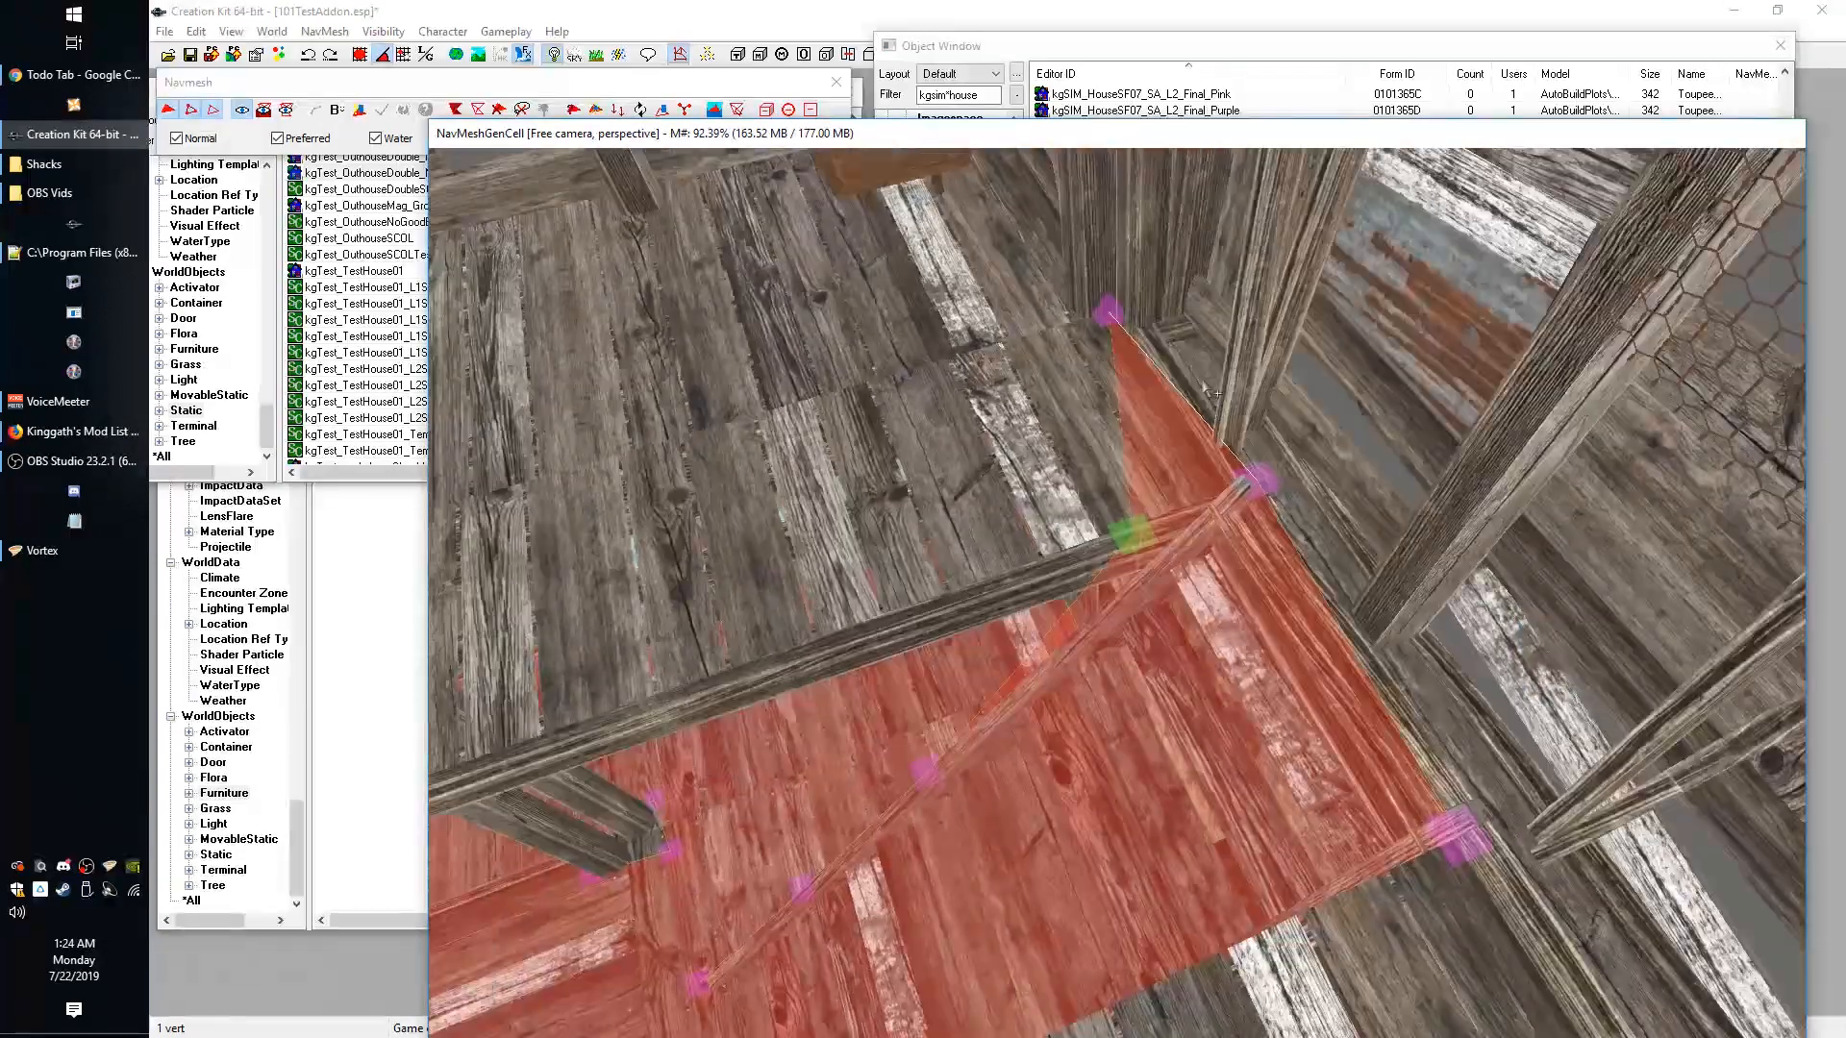
pyautogui.keyDown('ctrl'); pyautogui.click(1106, 317); pyautogui.keyUp('ctrl')
pyautogui.keyDown('shift'); pyautogui.moveTo(892, 436); pyautogui.dragTo(880, 327, button='middle'); pyautogui.keyUp('shift')
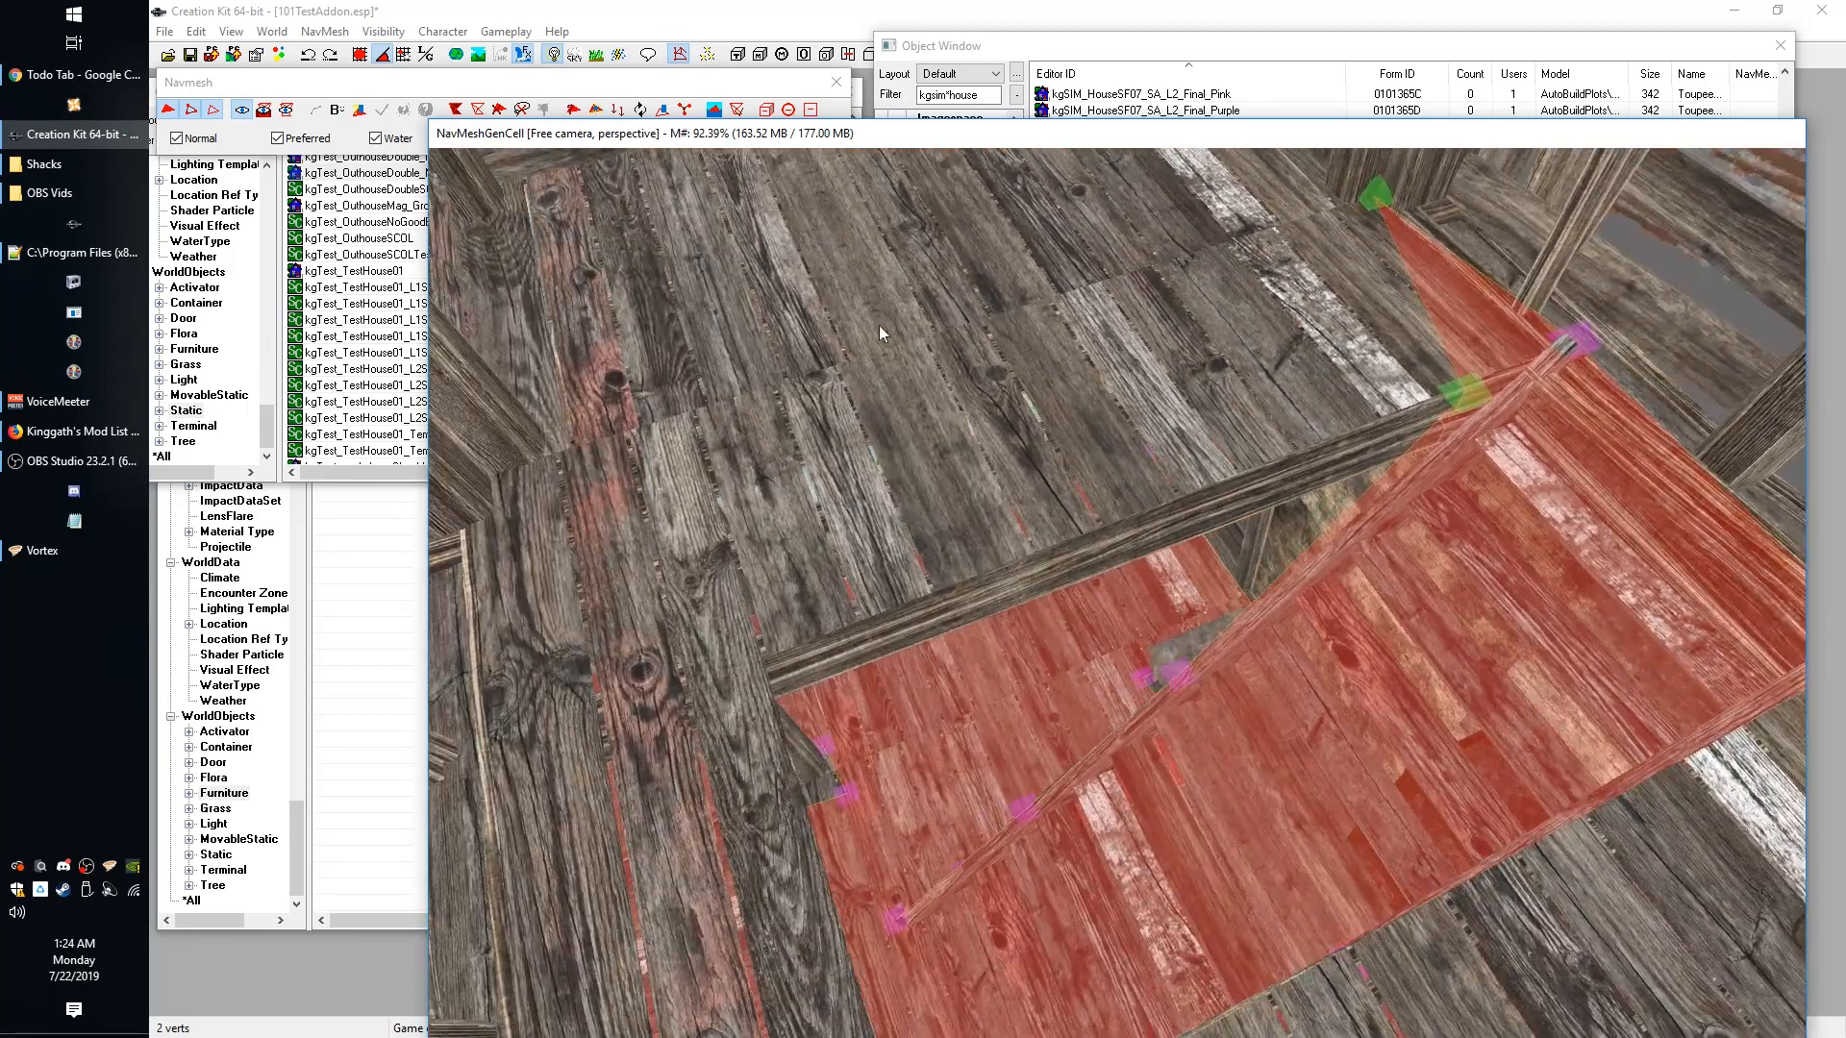
pyautogui.keyDown('shift'); pyautogui.moveTo(613, 408); pyautogui.dragTo(699, 426, button='middle'); pyautogui.keyUp('shift')
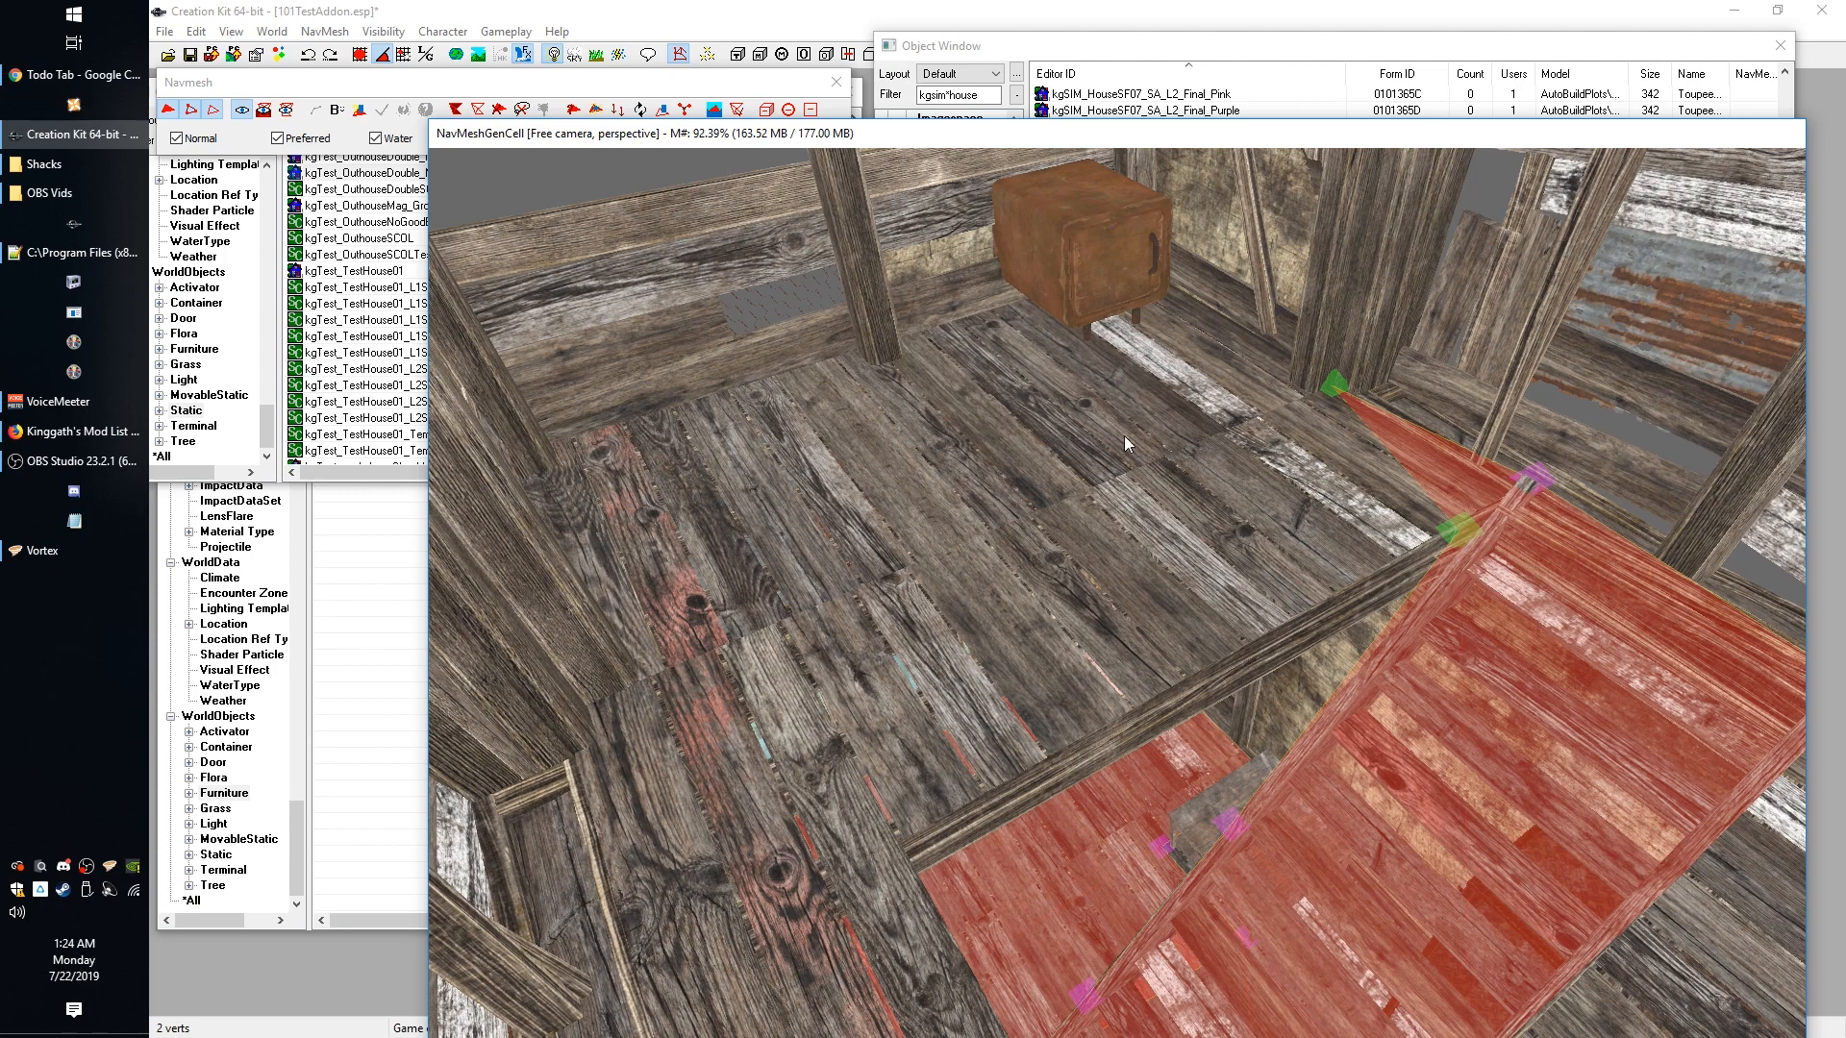
pyautogui.rightClick(1133, 460)
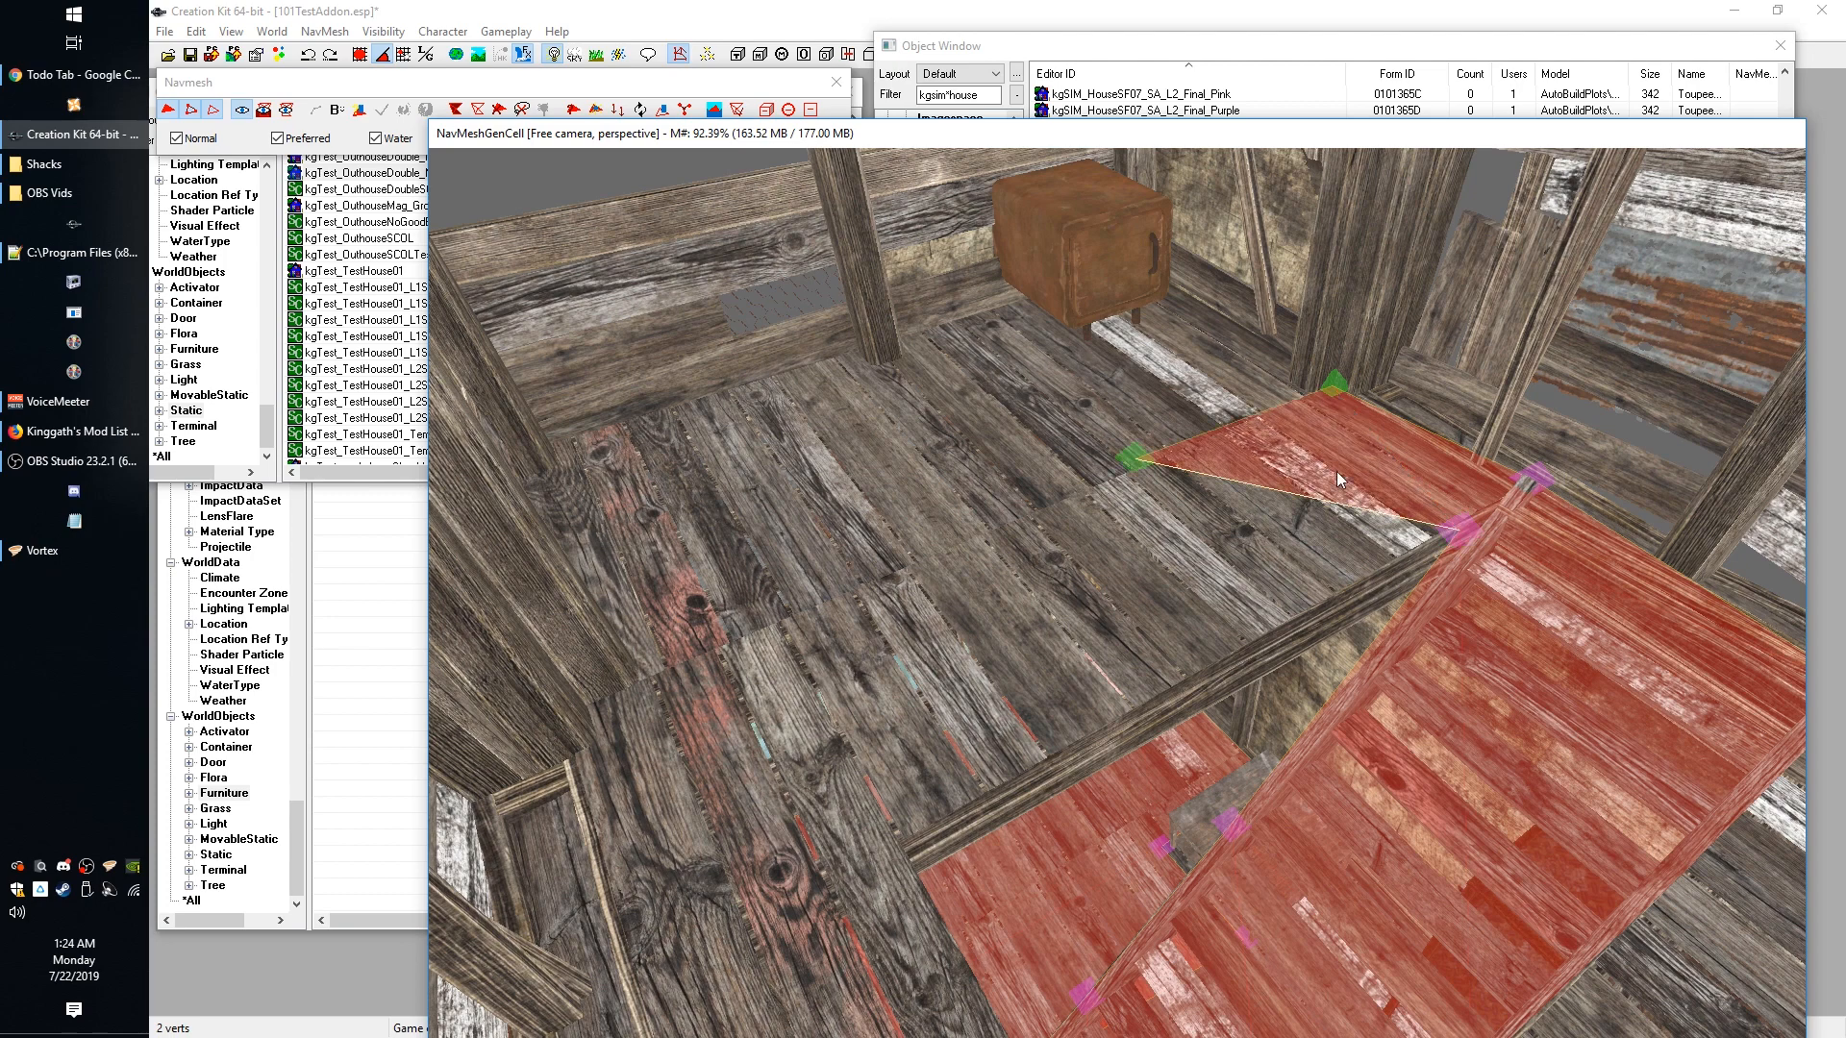
pyautogui.click(1435, 520)
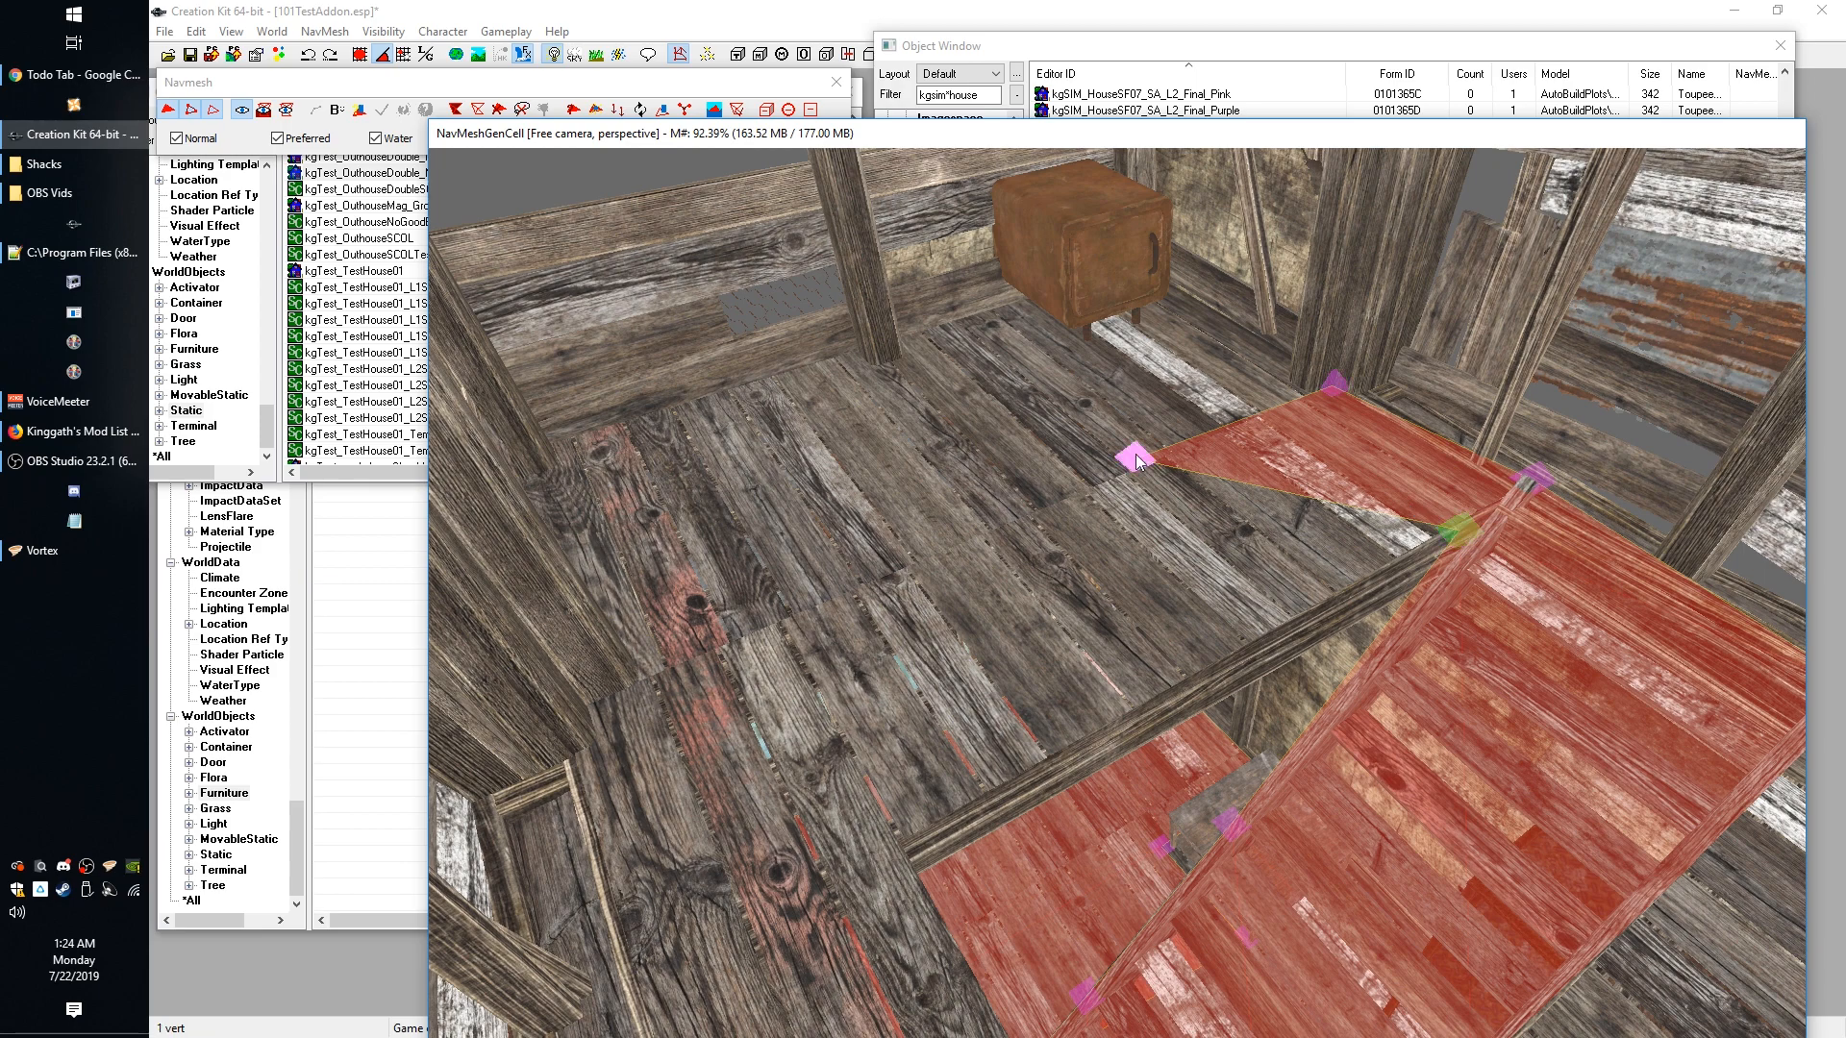
pyautogui.rightClick(902, 838)
# Examine the navmesh around the stair opening and the upper floor area still uncovered.
pyautogui.keyDown('shift'); pyautogui.moveTo(1117, 821); pyautogui.dragTo(1262, 838, button='middle'); pyautogui.keyUp('shift')
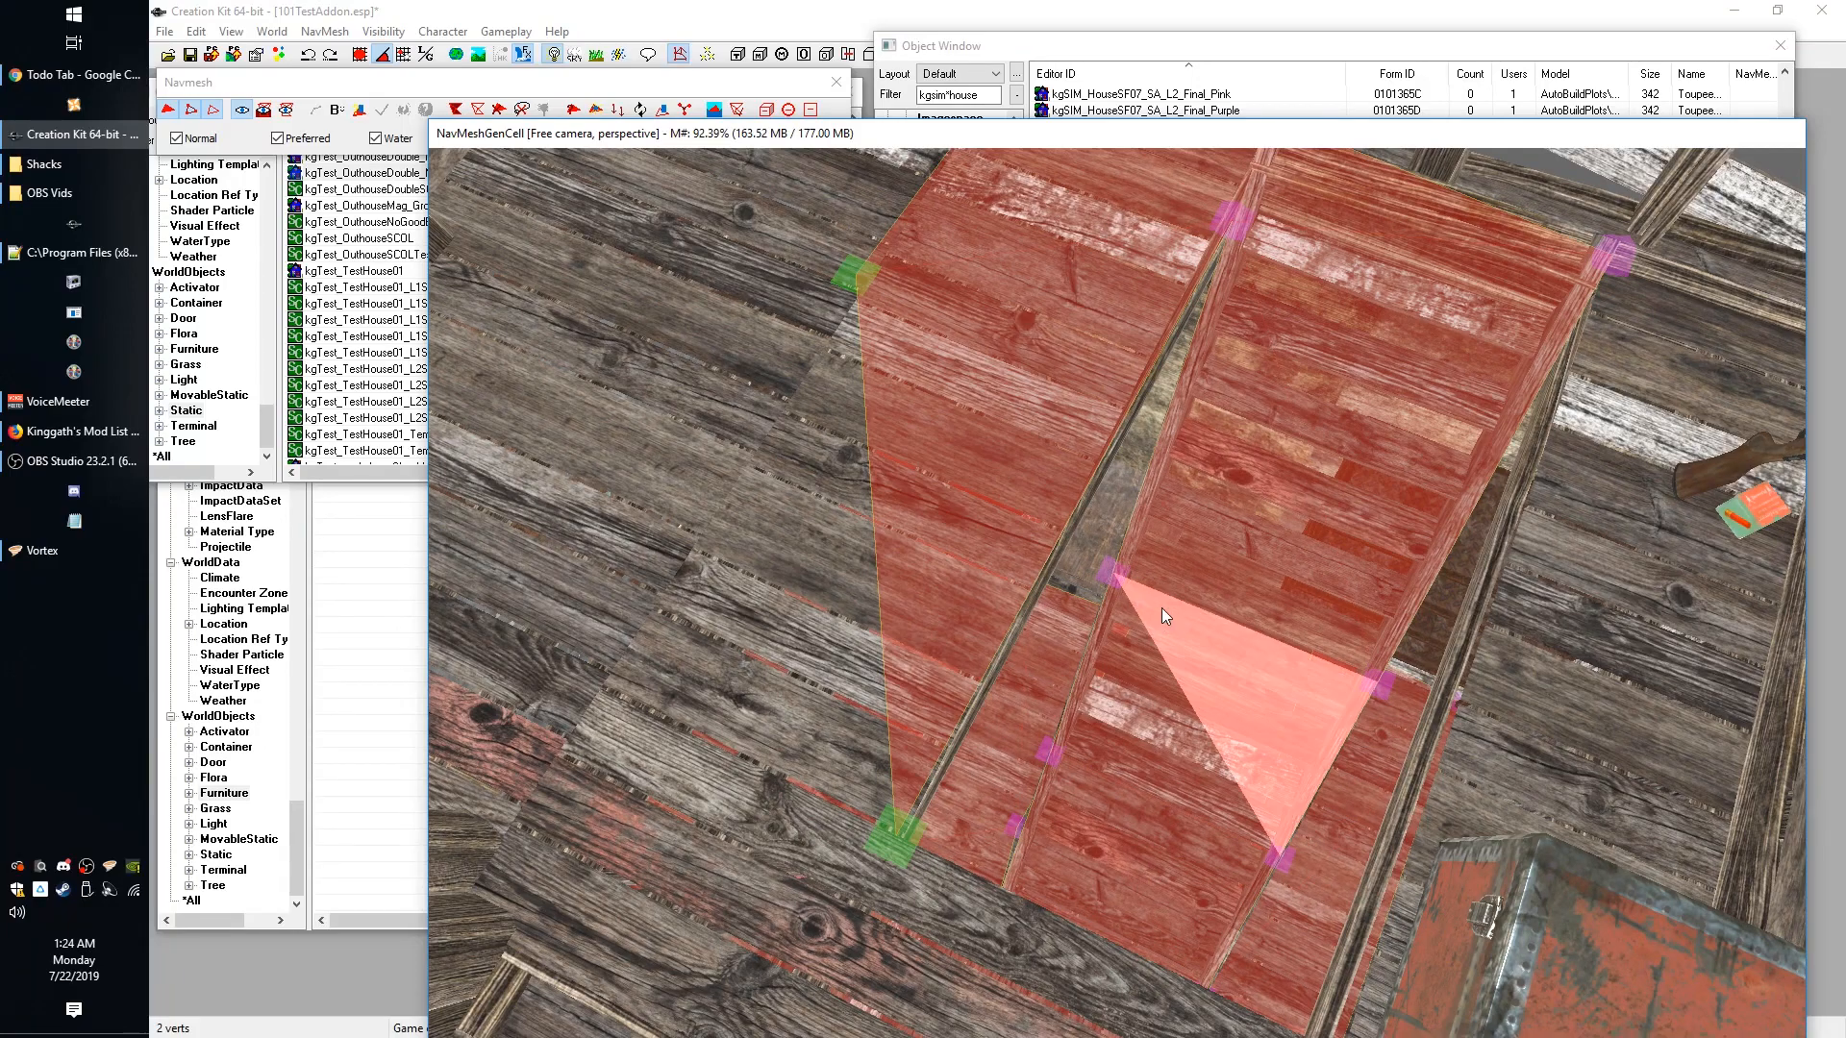
pyautogui.keyDown('shift'); pyautogui.moveTo(1161, 608); pyautogui.dragTo(1111, 535, button='middle'); pyautogui.keyUp('shift')
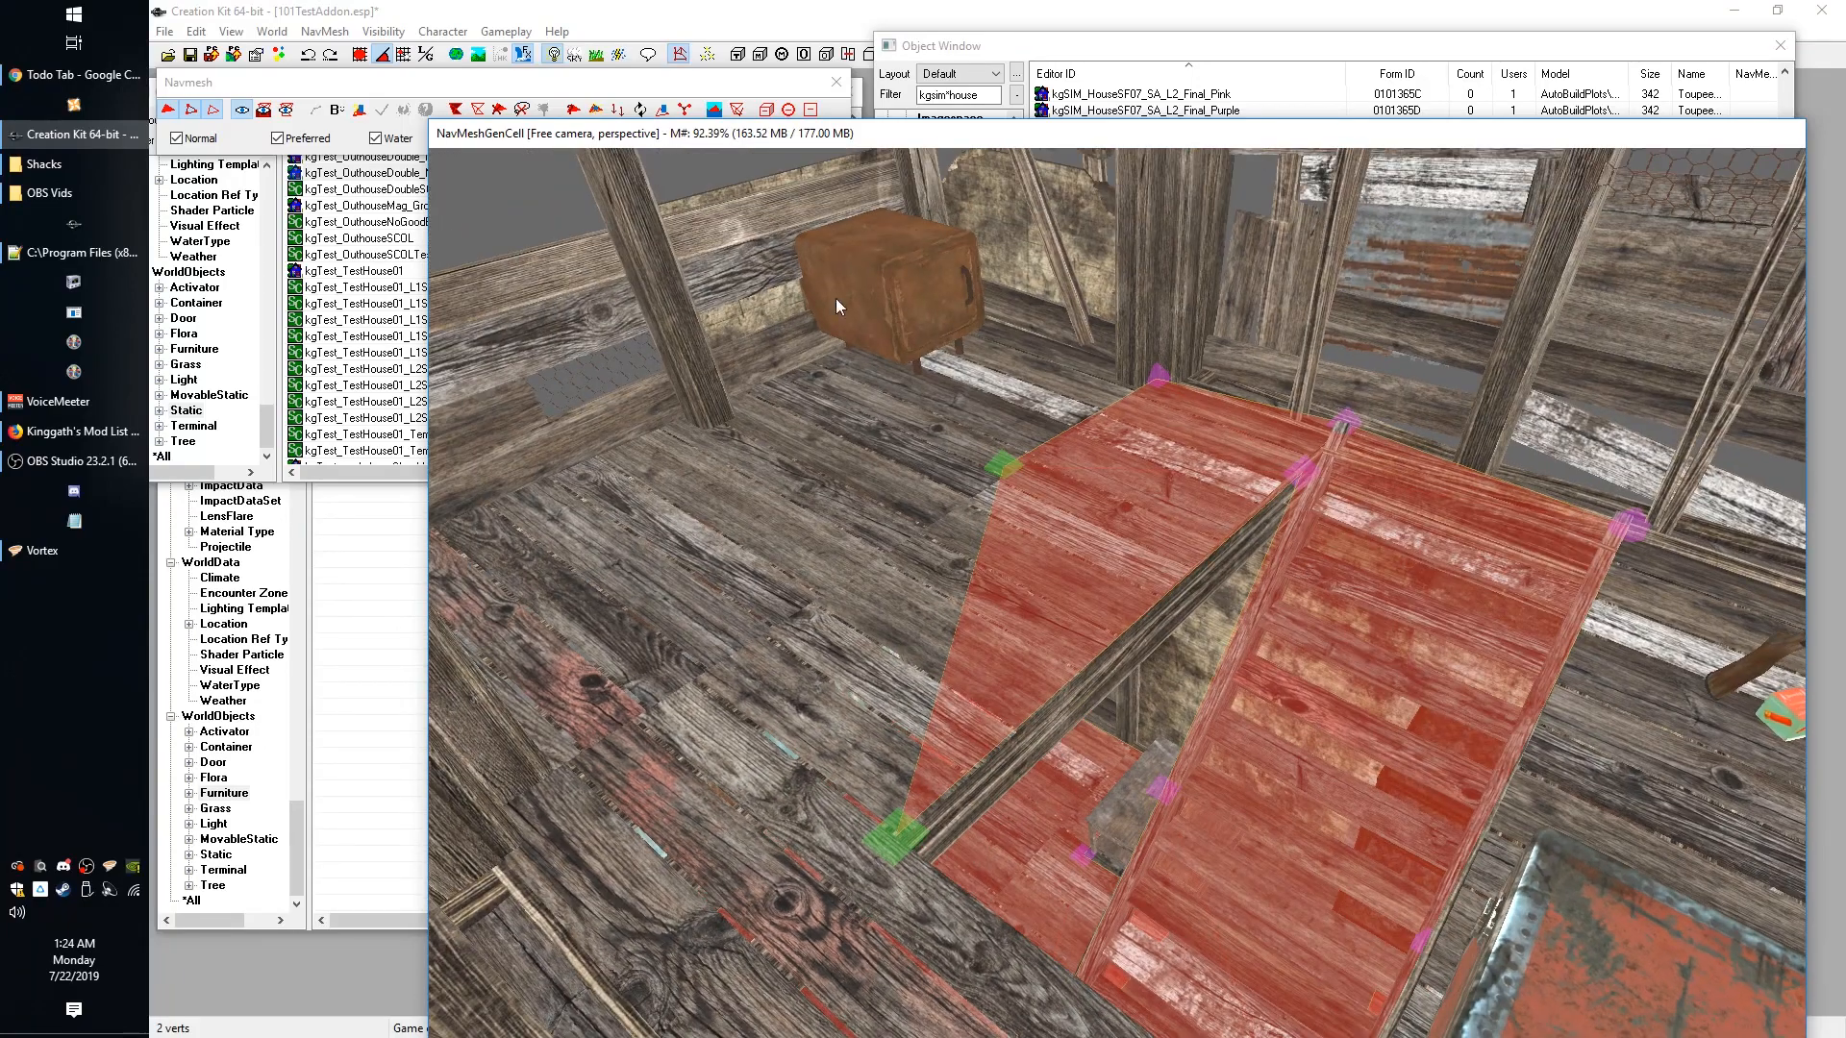
pyautogui.keyDown('shift'); pyautogui.moveTo(887, 804); pyautogui.dragTo(1320, 759, button='middle'); pyautogui.keyUp('shift')
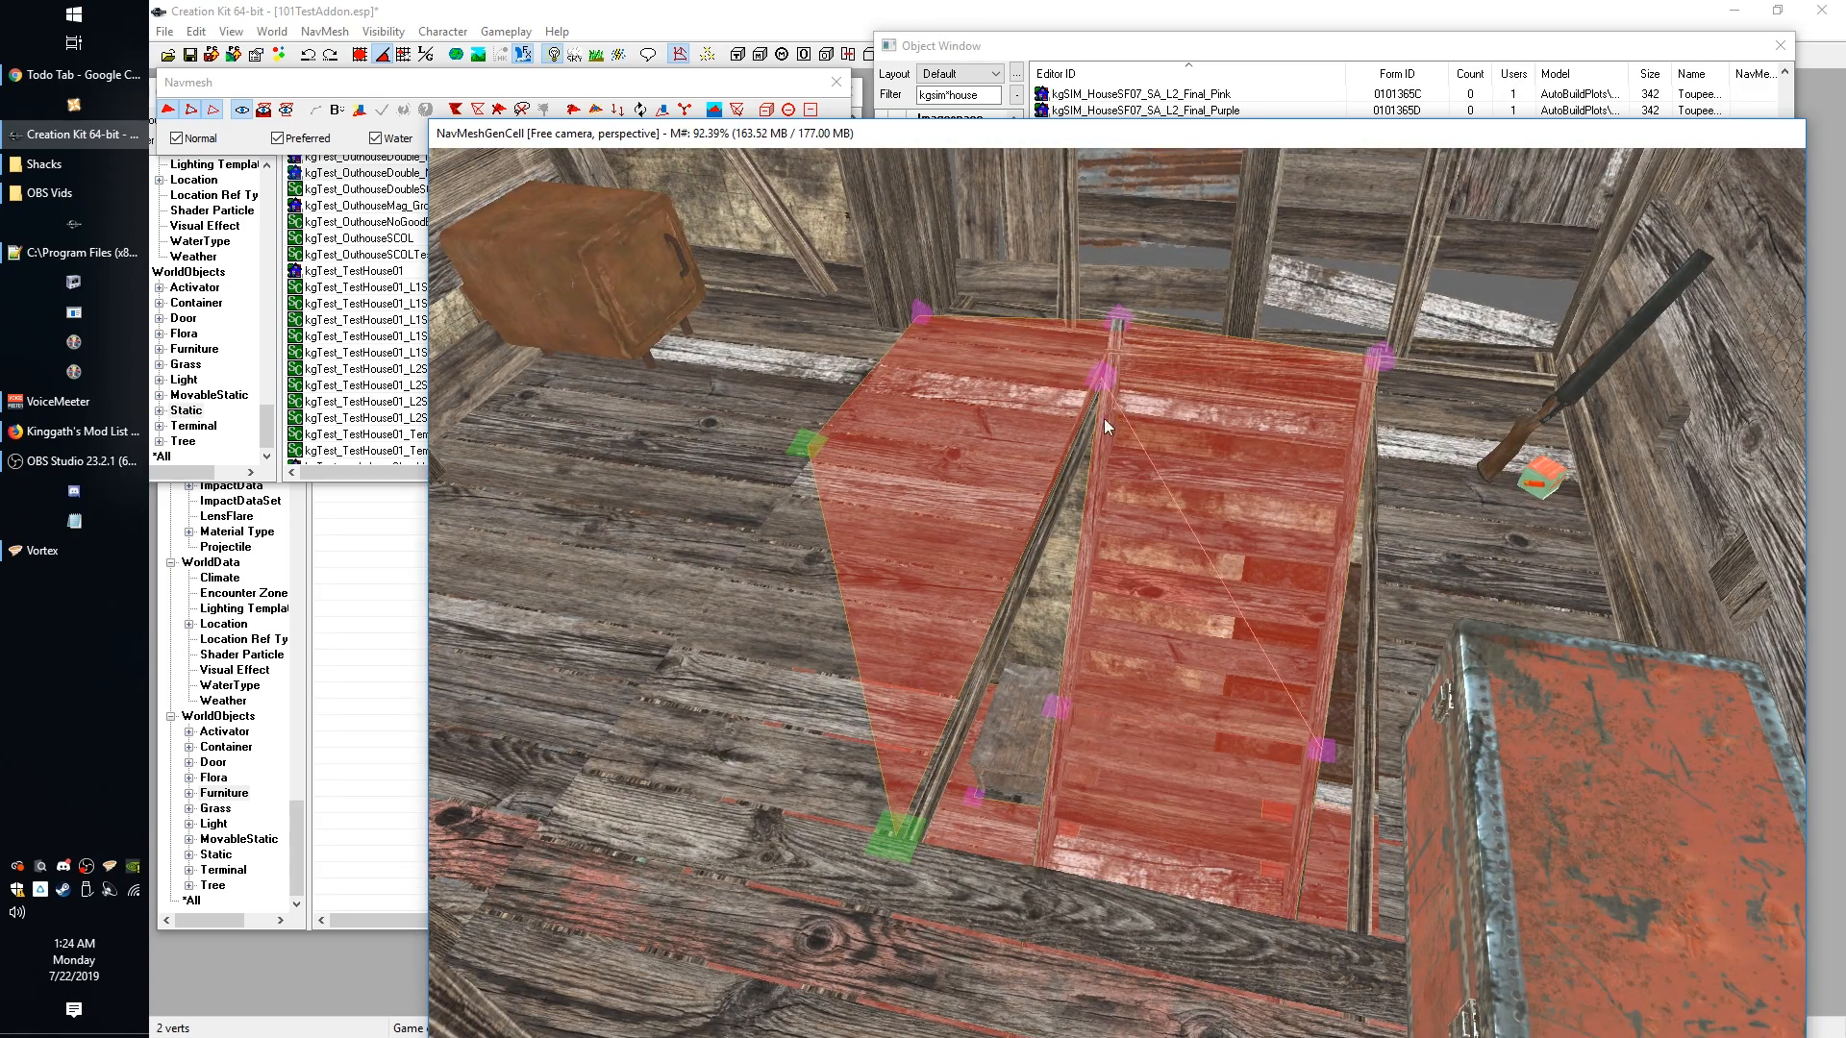
pyautogui.keyDown('shift'); pyautogui.moveTo(1001, 401); pyautogui.dragTo(787, 650, button='middle'); pyautogui.keyUp('shift')
pyautogui.keyDown('shift'); pyautogui.moveTo(1254, 656); pyautogui.dragTo(1405, 694, button='middle'); pyautogui.keyUp('shift')
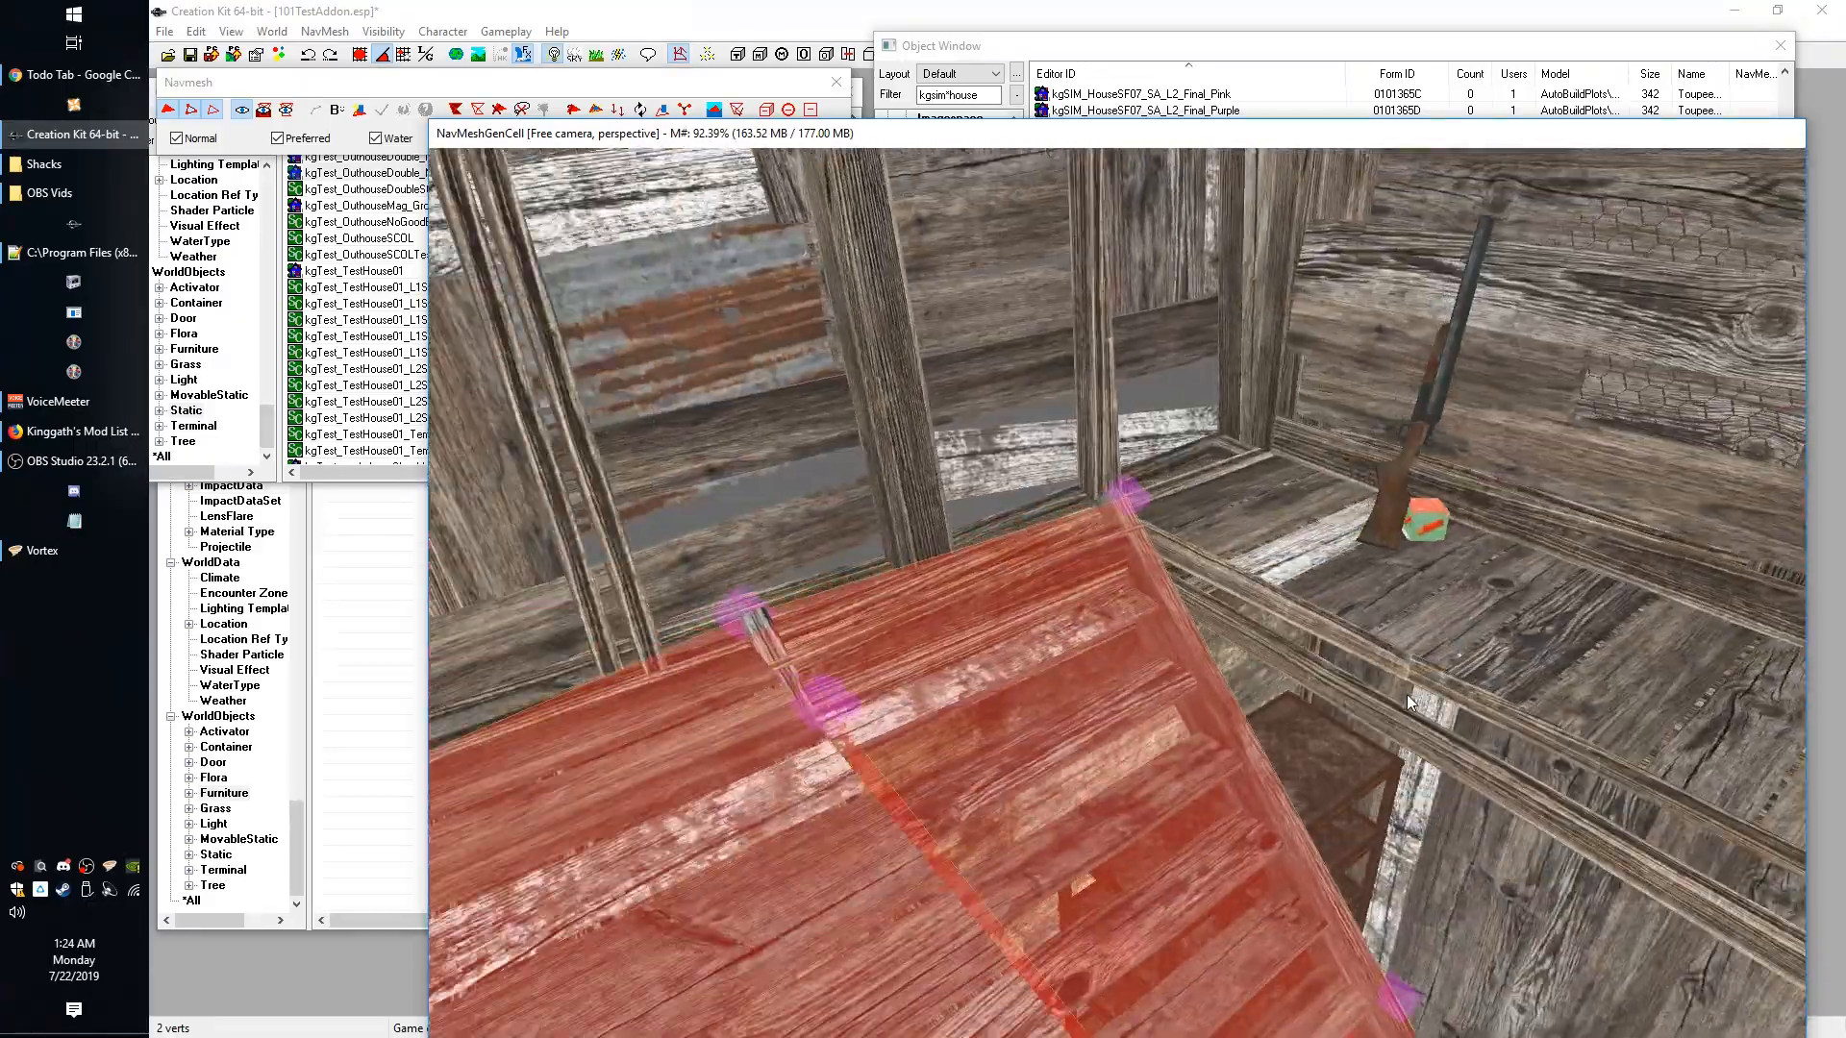
pyautogui.scroll(-6, 1257, 811)
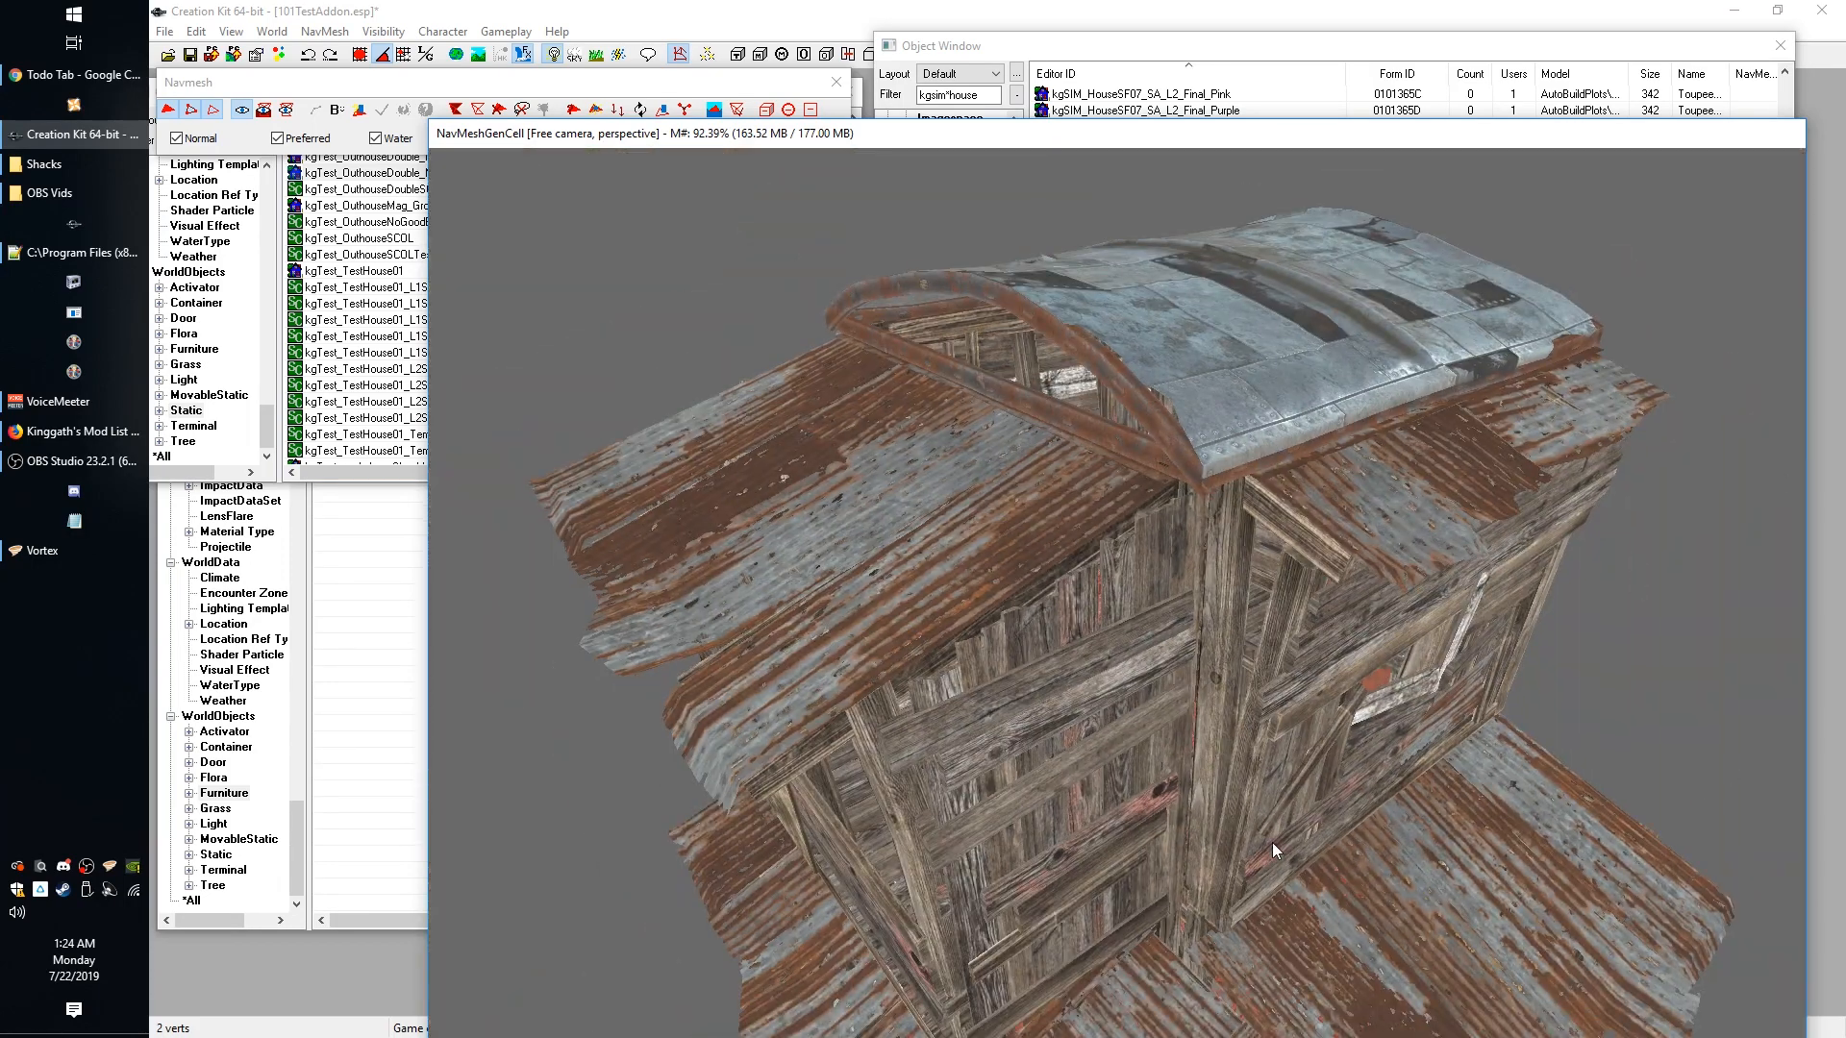
pyautogui.scroll(6, 1272, 846)
pyautogui.keyDown('shift'); pyautogui.moveTo(1251, 792); pyautogui.dragTo(1176, 669, button='middle'); pyautogui.keyUp('shift')
pyautogui.scroll(4, 1125, 663)
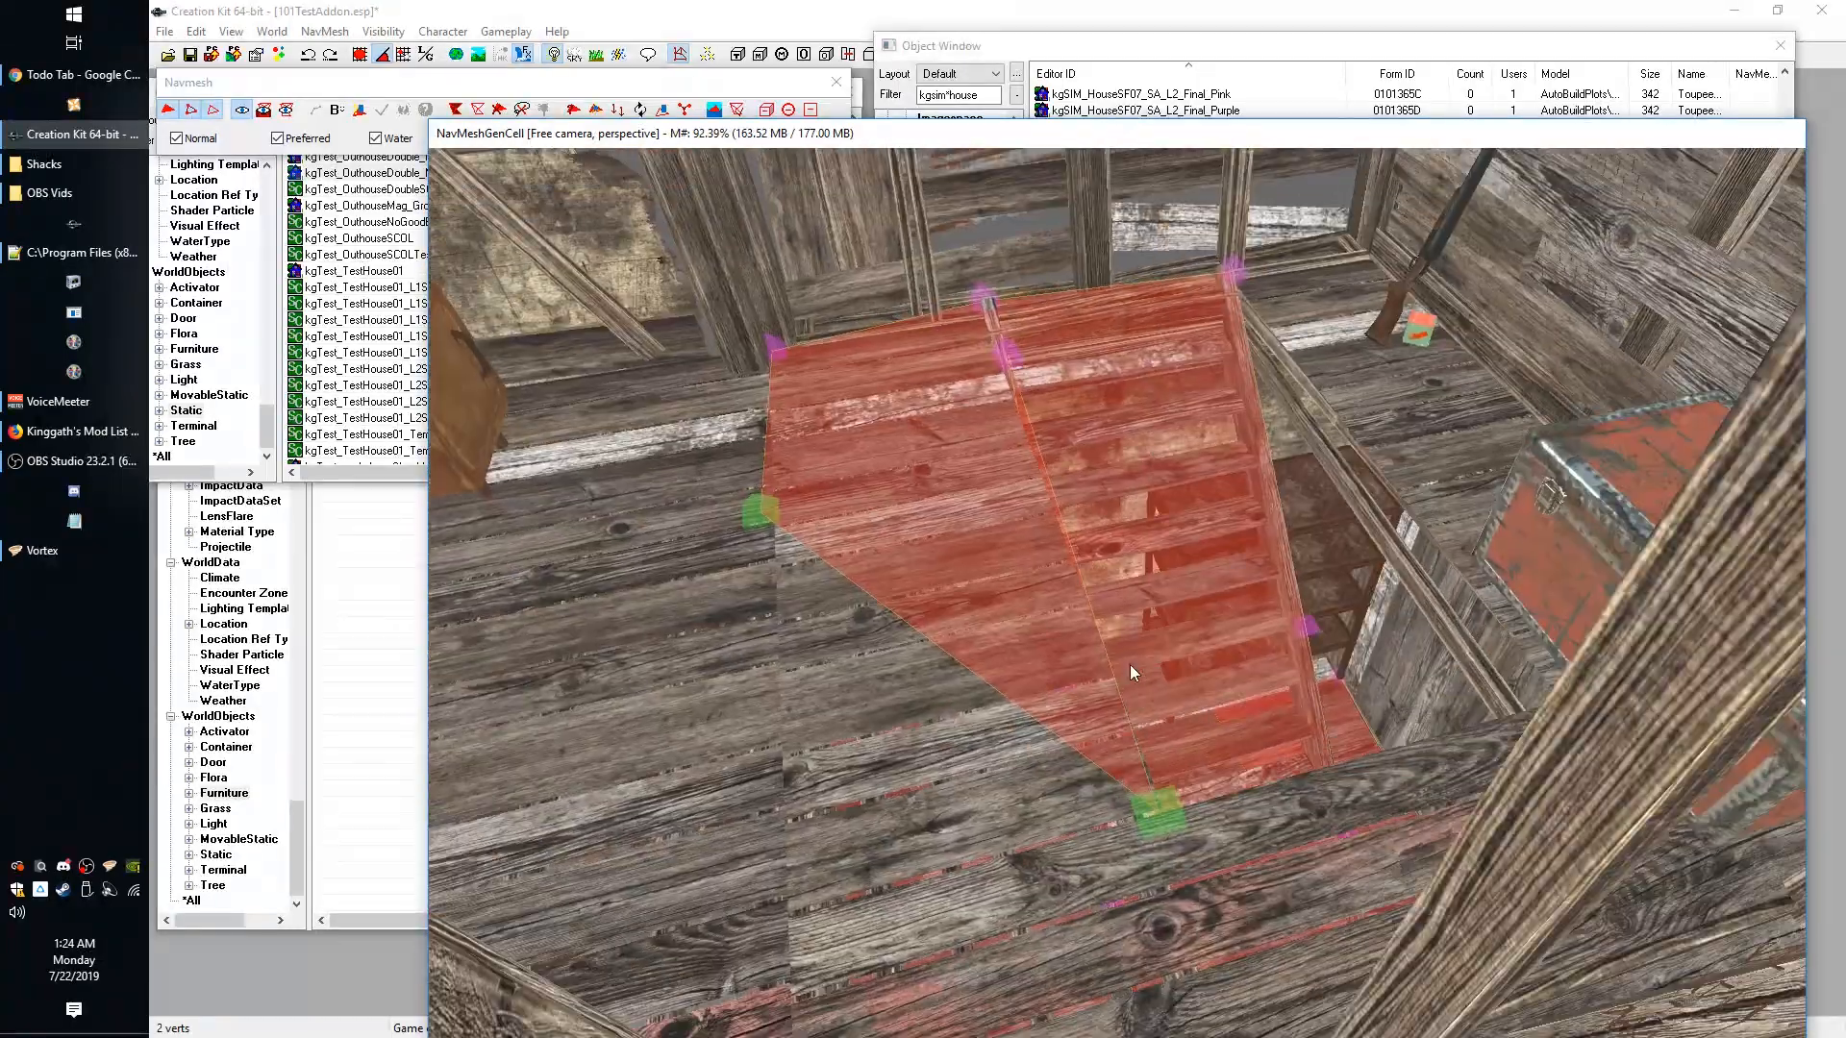
# Nudge the upper-floor navmesh vertex beside the wall post slightly inward onto the open floor.
pyautogui.keyDown('shift'); pyautogui.moveTo(1467, 207); pyautogui.dragTo(914, 304, button='middle'); pyautogui.keyUp('shift')
pyautogui.keyDown('shift'); pyautogui.moveTo(1351, 459); pyautogui.dragTo(1341, 498, button='middle'); pyautogui.keyUp('shift')
pyautogui.keyDown('shift'); pyautogui.moveTo(806, 581); pyautogui.dragTo(1705, 470, button='middle'); pyautogui.keyUp('shift')
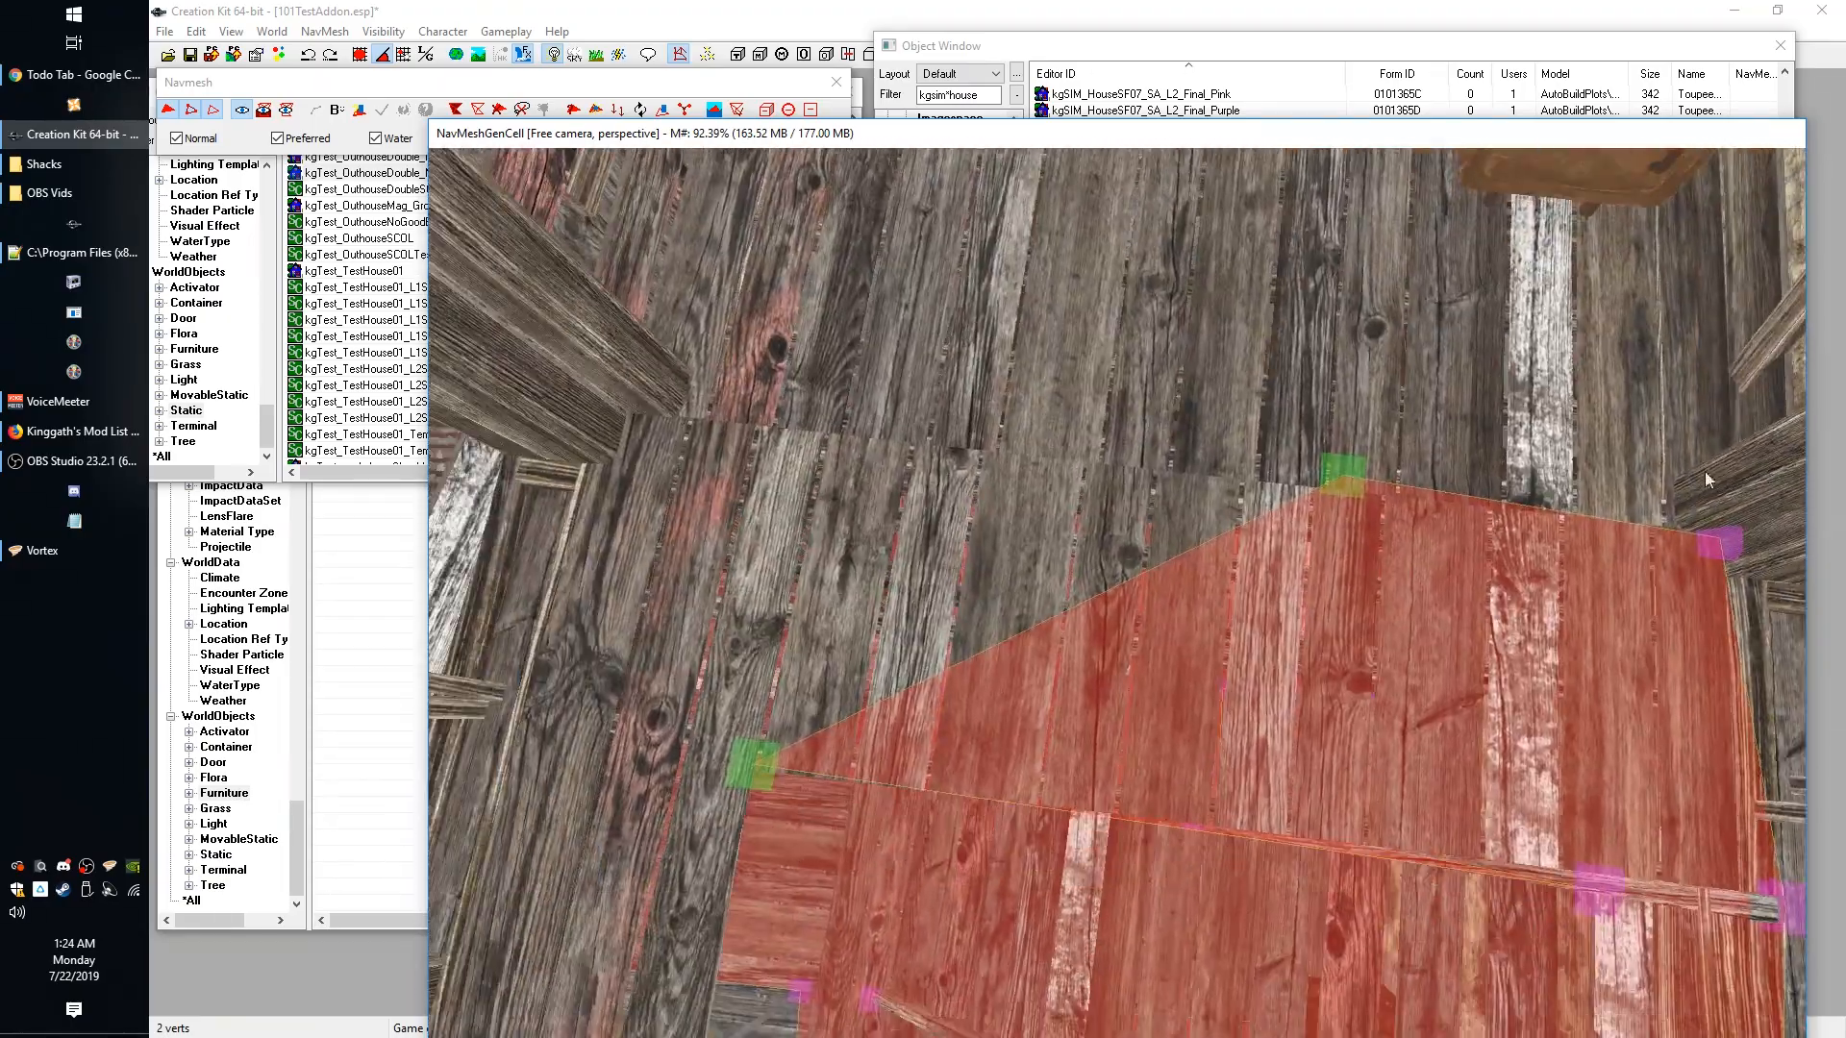
pyautogui.press('d')
pyautogui.click(1723, 538)
pyautogui.moveTo(1723, 539)
pyautogui.mouseDown()
pyautogui.moveTo(1695, 534)
pyautogui.moveTo(1712, 535)
pyautogui.mouseUp()
pyautogui.keyDown('shift'); pyautogui.moveTo(1711, 535); pyautogui.dragTo(1631, 513, button='middle'); pyautogui.keyUp('shift')
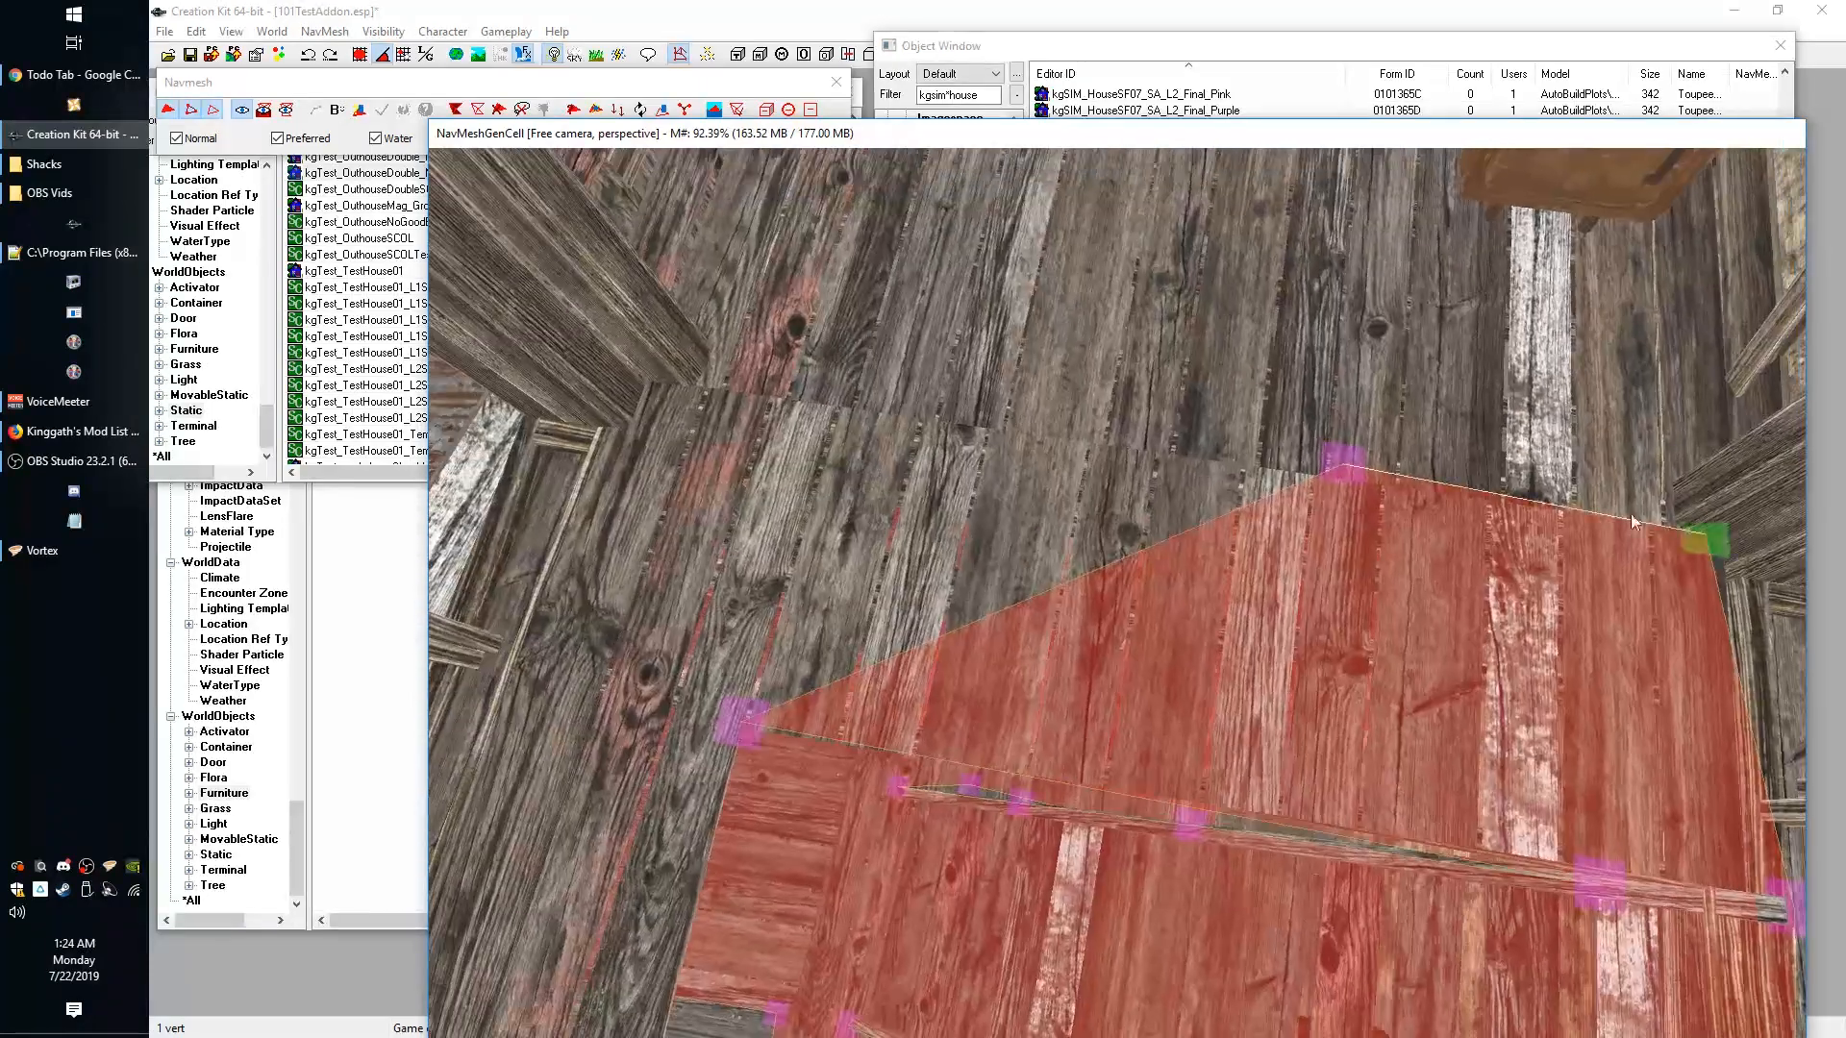
# Extend the upper-floor navmesh past the wall post up to the cabinet with one vertex by the wall and one on the open-floor side.
pyautogui.keyDown('ctrl'); pyautogui.click(1351, 476); pyautogui.keyUp('ctrl')
pyautogui.keyDown('shift'); pyautogui.moveTo(1680, 256); pyautogui.dragTo(1676, 224, button='middle'); pyautogui.keyUp('shift')
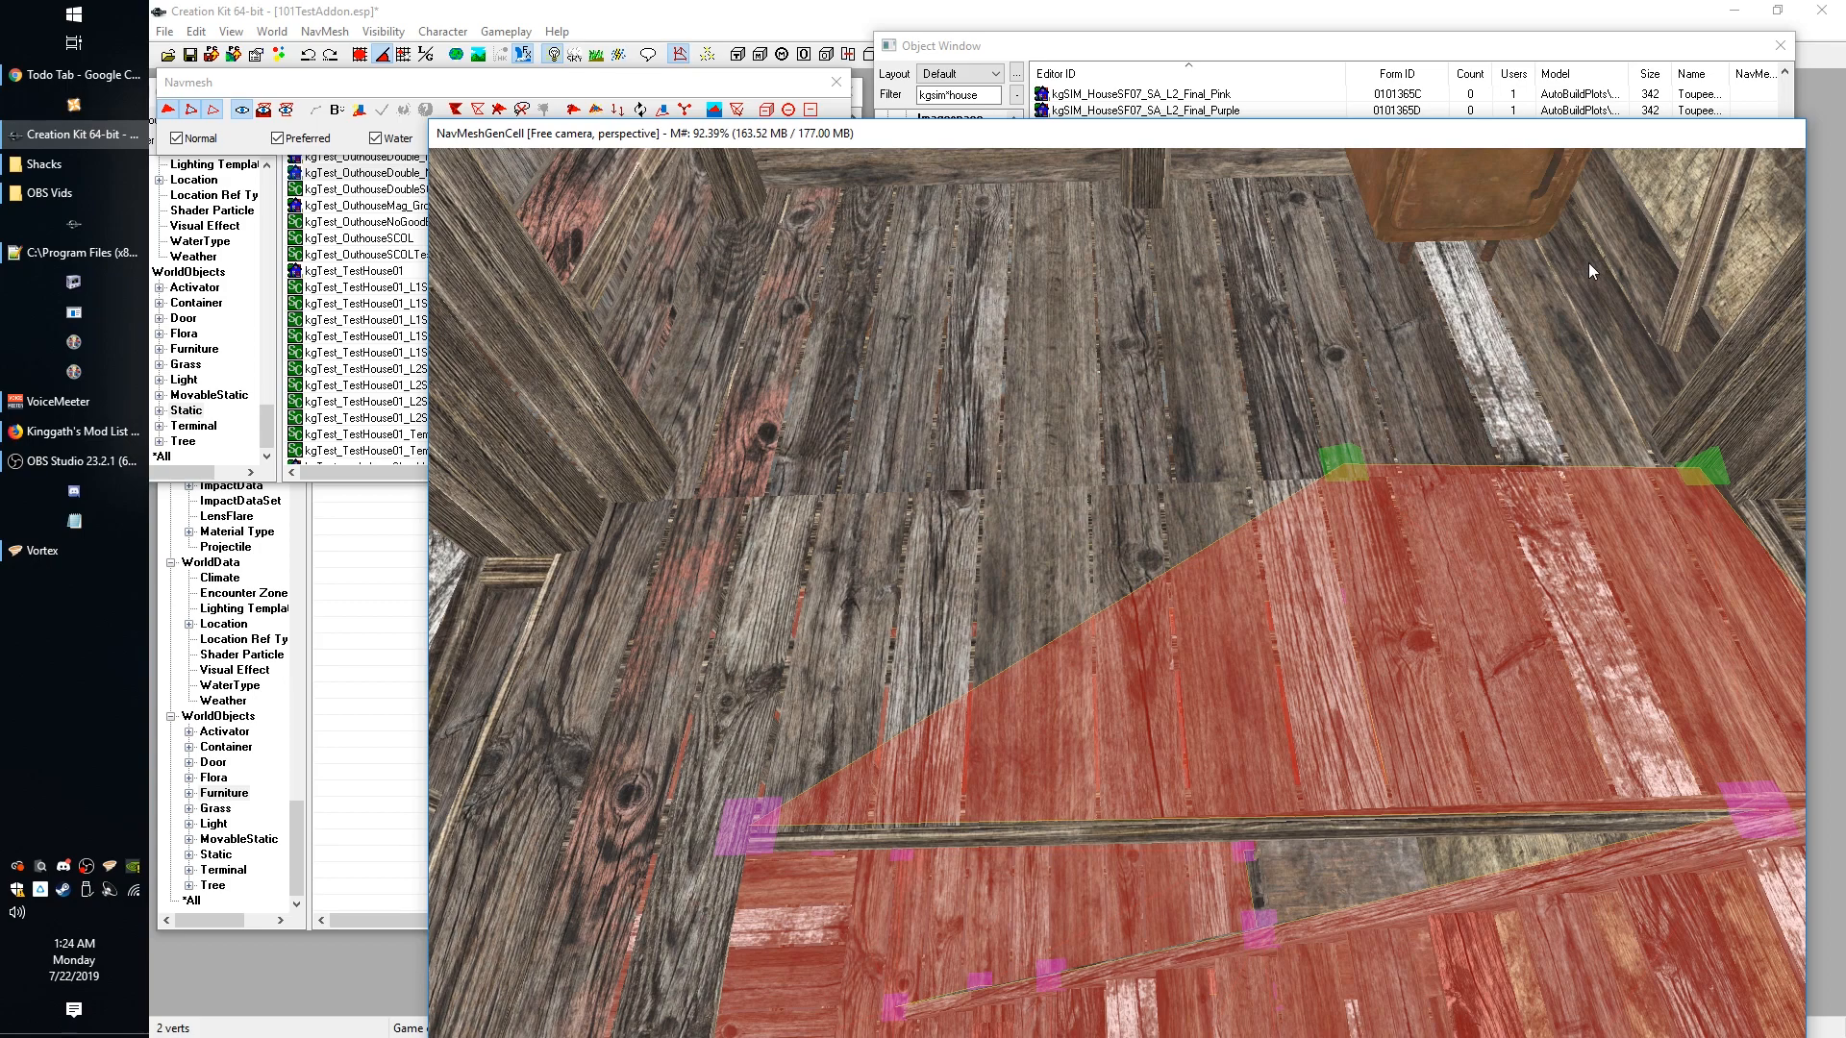
pyautogui.moveTo(1589, 262)
pyautogui.keyDown('shift'); pyautogui.mouseDown(button='middle')
pyautogui.moveTo(1629, 329)
pyautogui.moveTo(1593, 293)
pyautogui.mouseUp(button='middle'); pyautogui.keyUp('shift')
pyautogui.click(1718, 188)
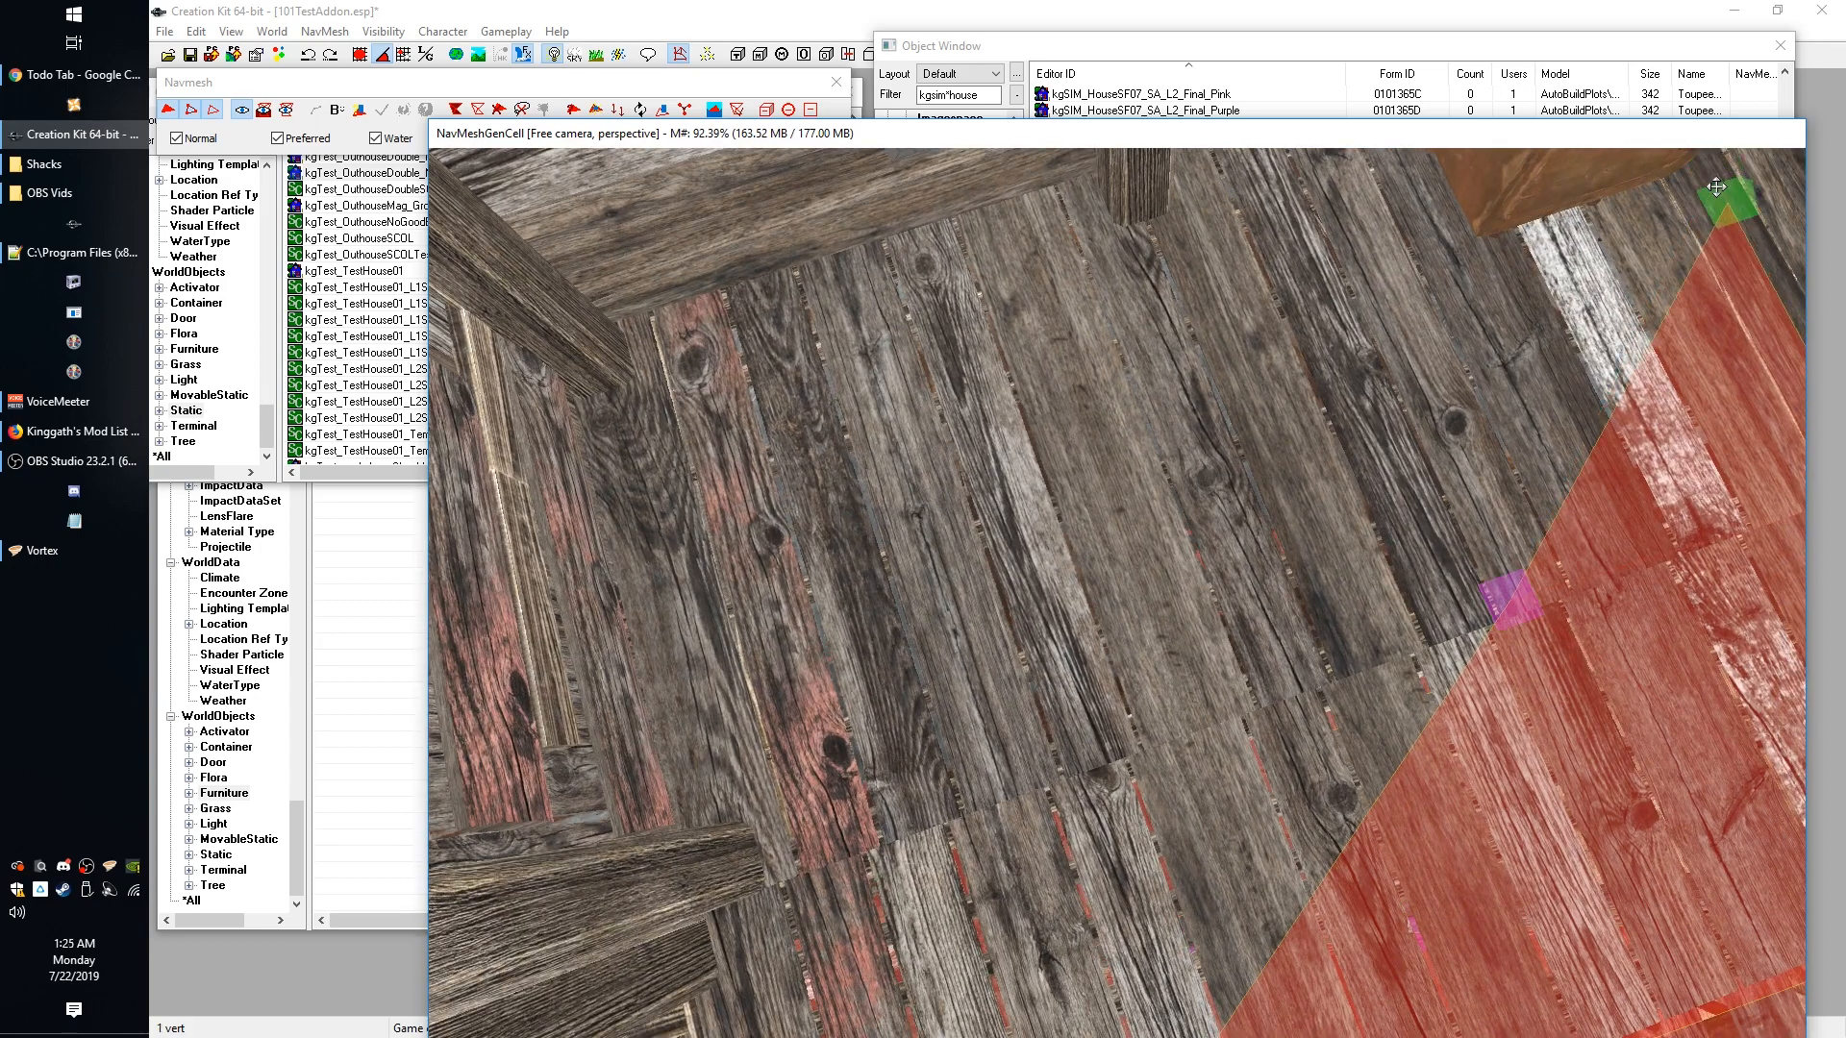
pyautogui.keyDown('ctrl'); pyautogui.click(1526, 584); pyautogui.keyUp('ctrl')
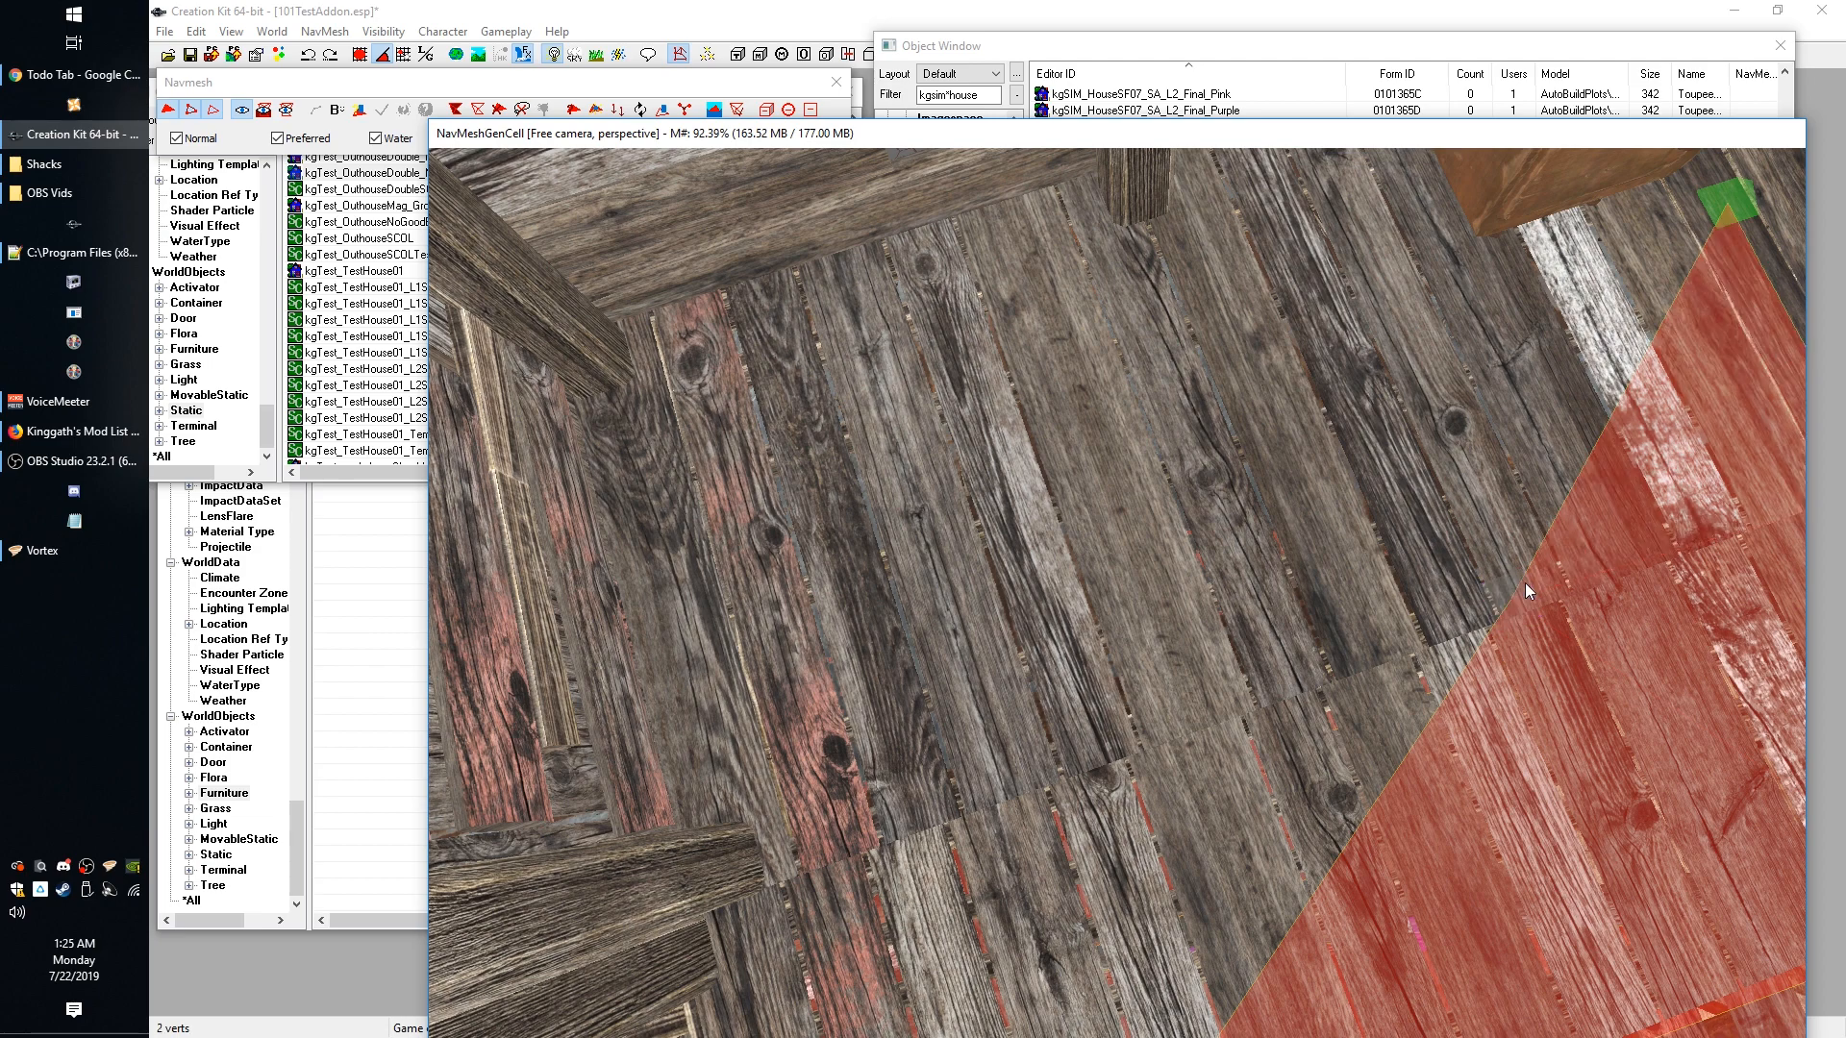
pyautogui.keyDown('ctrl'); pyautogui.rightClick(1390, 269); pyautogui.keyUp('ctrl')
pyautogui.keyDown('shift'); pyautogui.moveTo(1539, 348); pyautogui.dragTo(1489, 341, button='middle'); pyautogui.keyUp('shift')
pyautogui.keyDown('shift'); pyautogui.moveTo(1300, 511); pyautogui.dragTo(1209, 546, button='middle'); pyautogui.keyUp('shift')
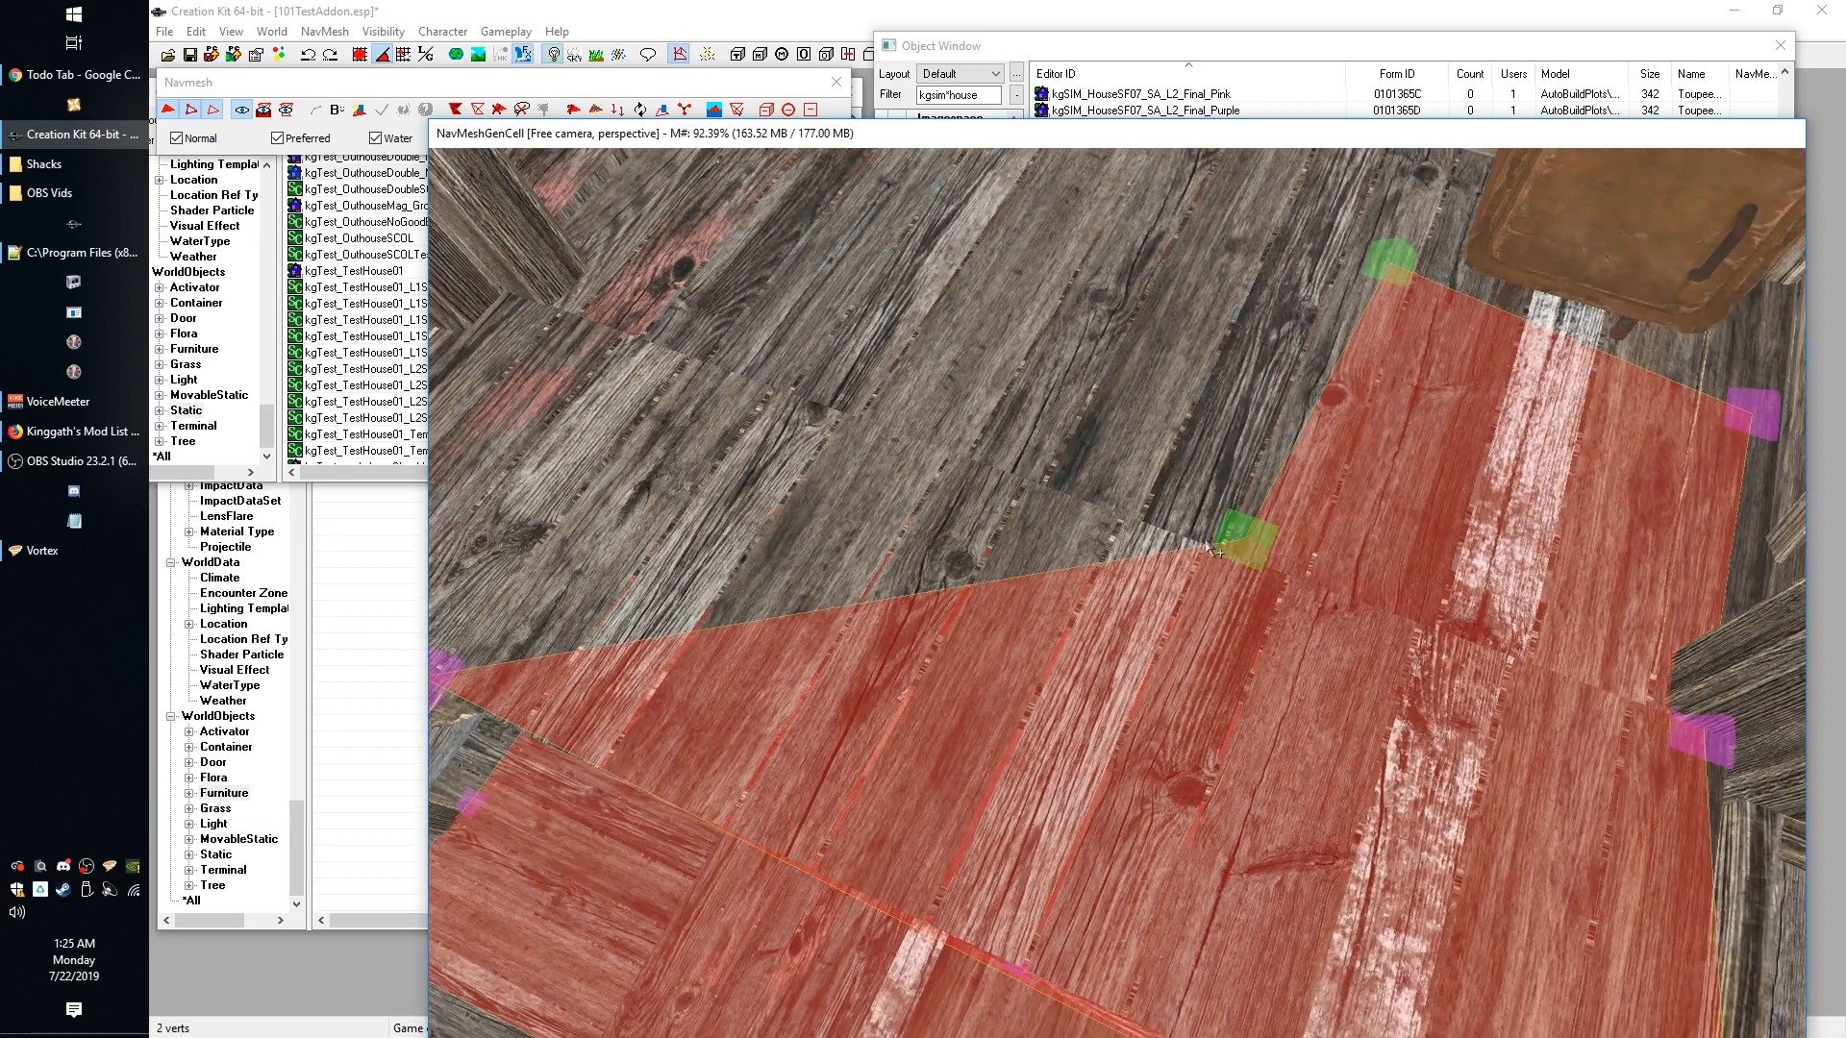
# Add a navmesh triangle from the stair opening's near corner across the floor to the post at the opposite wall.
pyautogui.click(1213, 544)
pyautogui.keyDown('shift'); pyautogui.moveTo(983, 569); pyautogui.dragTo(646, 665, button='middle'); pyautogui.keyUp('shift')
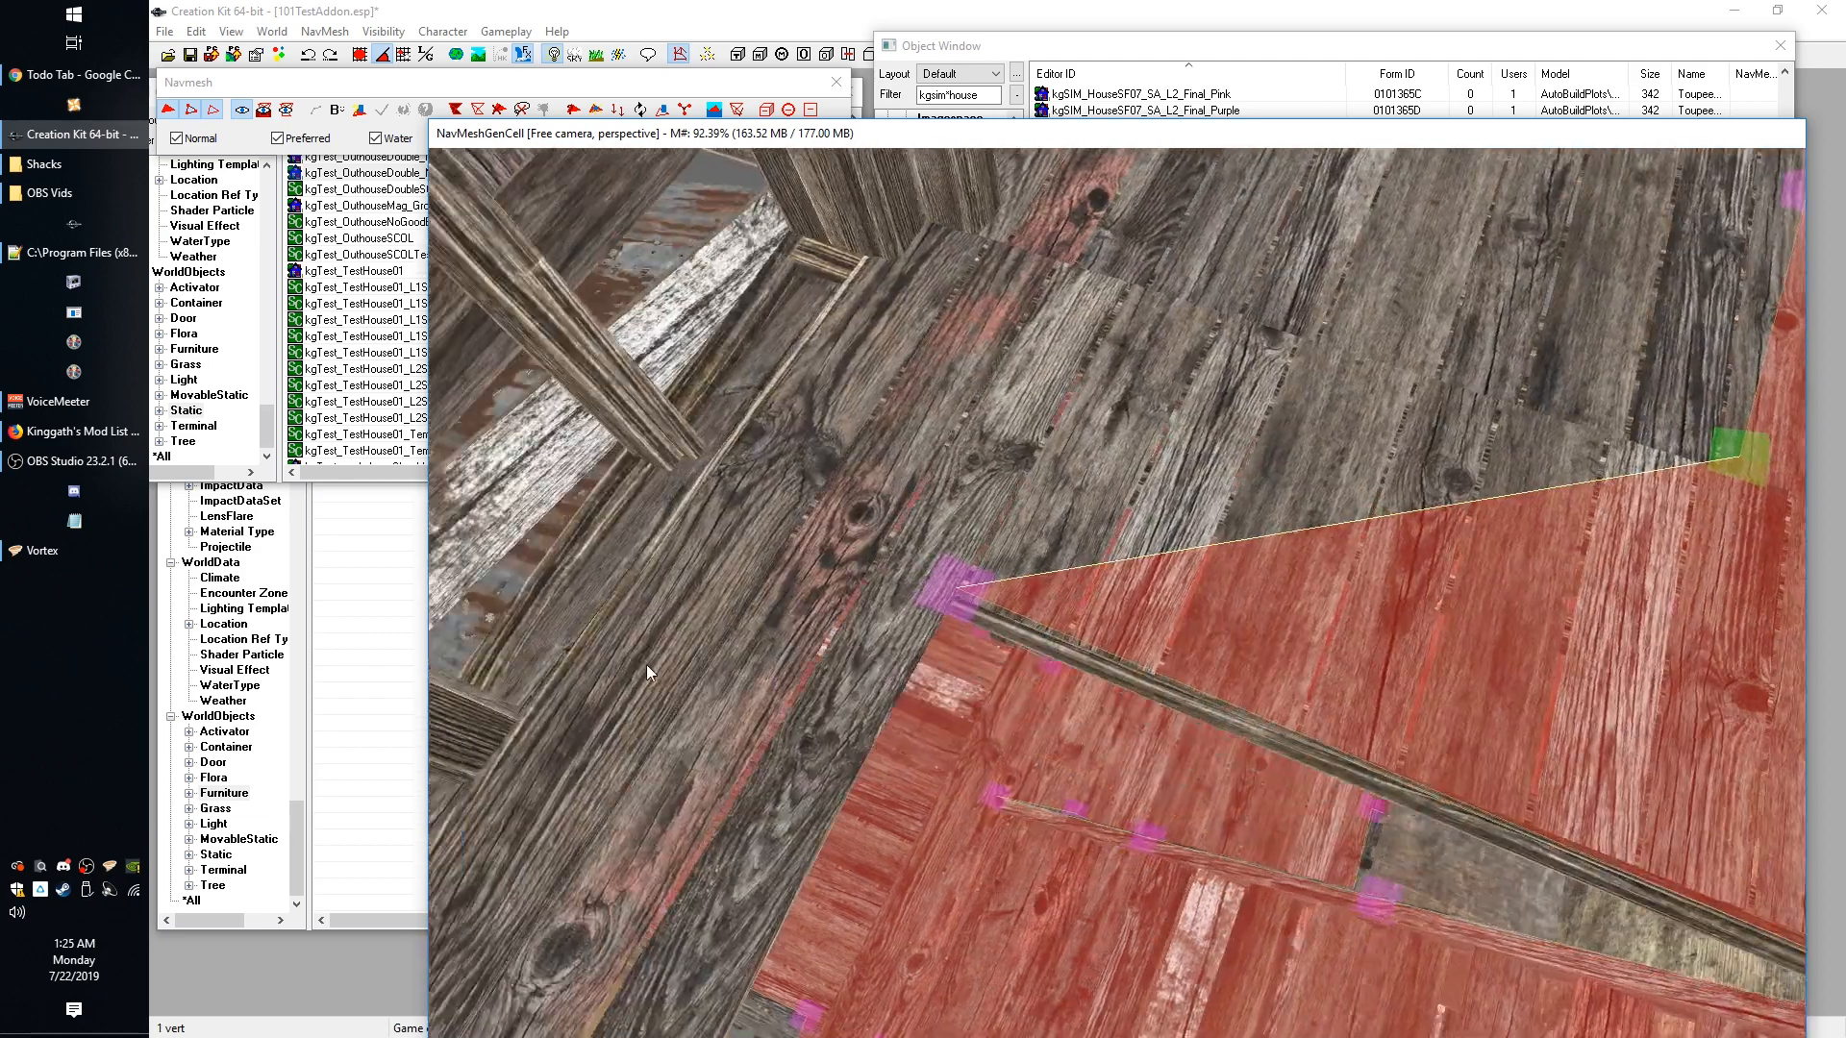
pyautogui.keyDown('ctrl'); pyautogui.click(957, 577); pyautogui.keyUp('ctrl')
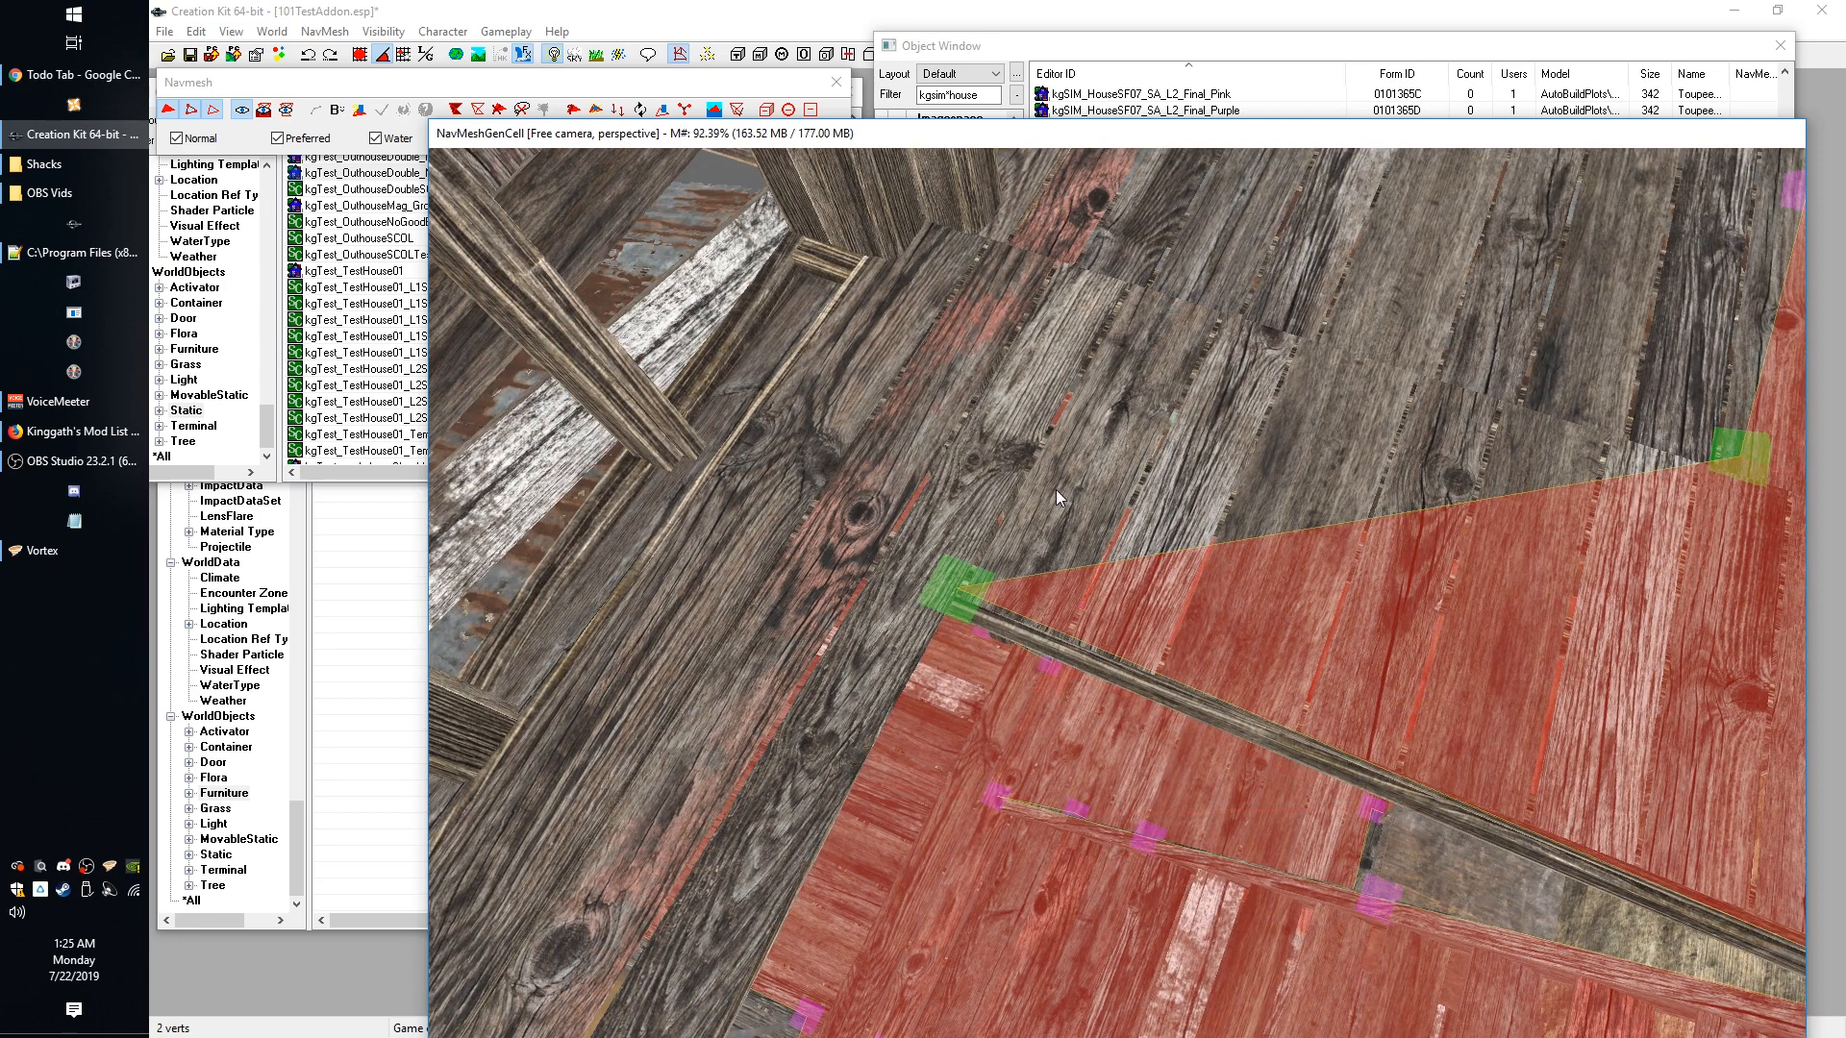
pyautogui.keyDown('shift'); pyautogui.moveTo(1055, 489); pyautogui.dragTo(1013, 379, button='middle'); pyautogui.keyUp('shift')
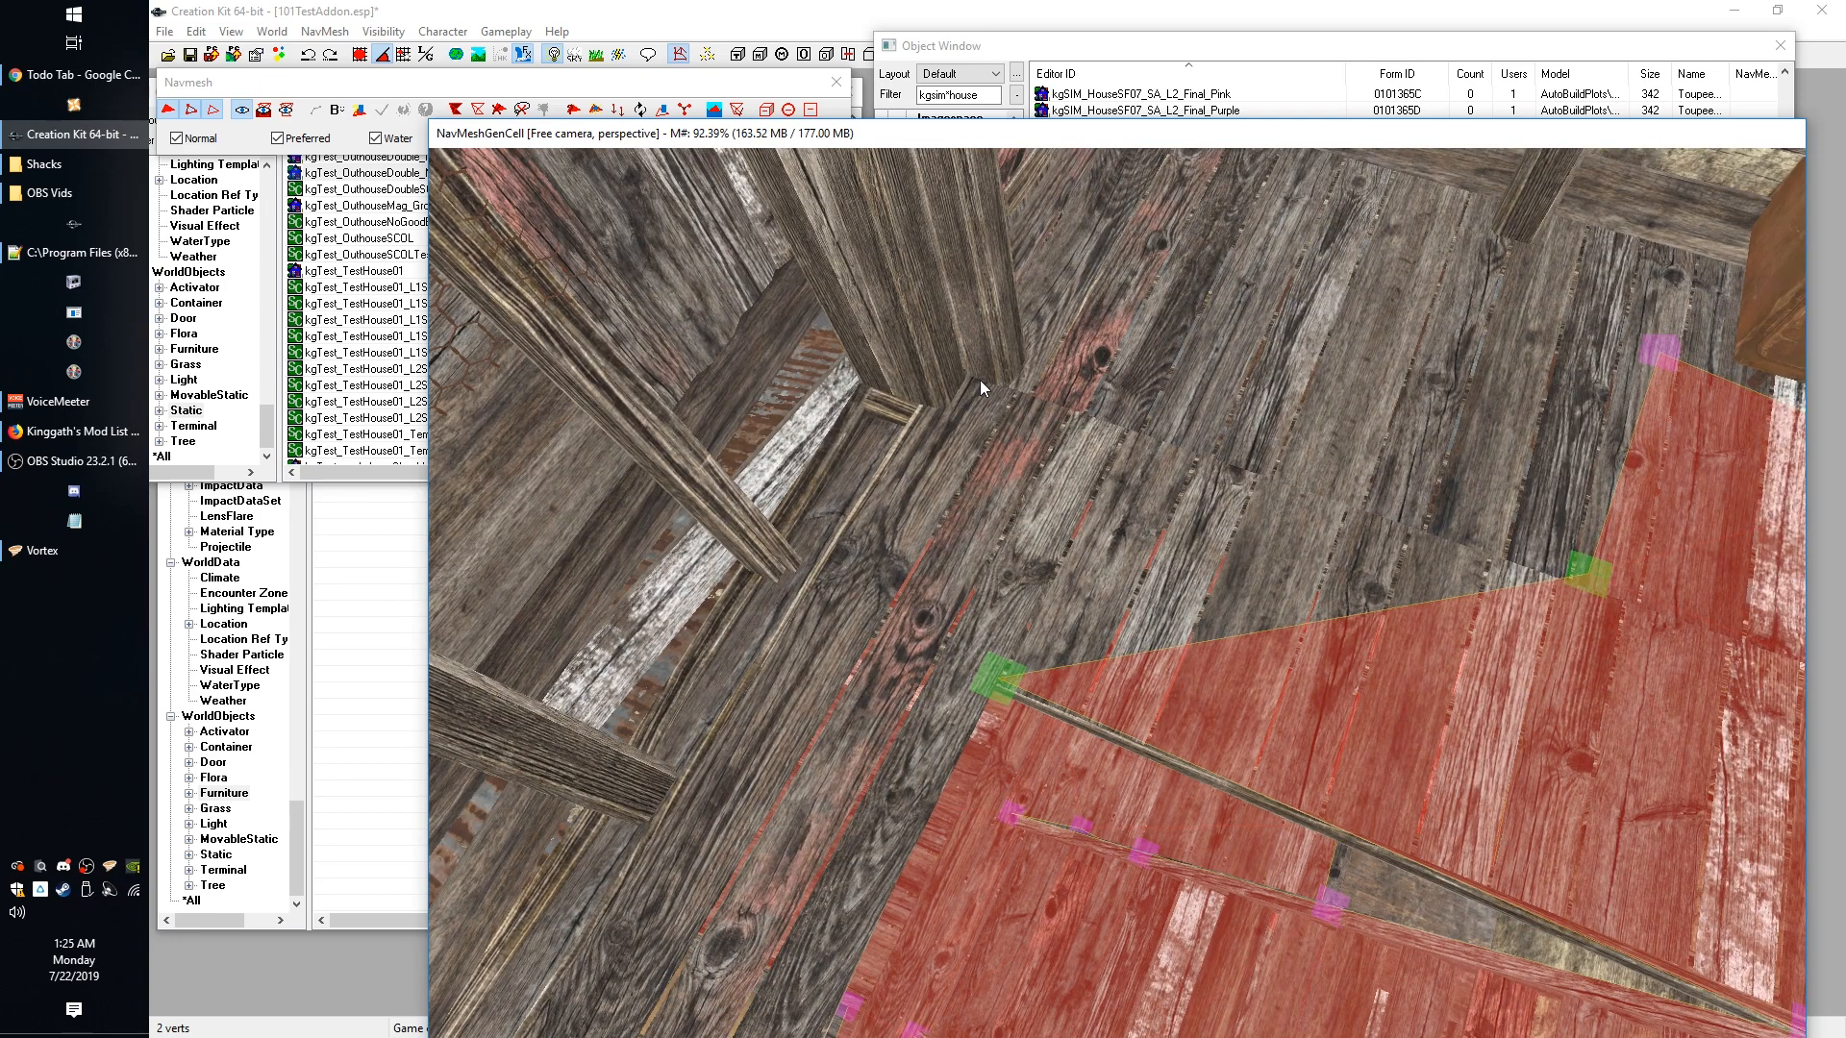
pyautogui.rightClick(978, 385)
pyautogui.keyDown('shift'); pyautogui.moveTo(1051, 486); pyautogui.dragTo(717, 539, button='middle'); pyautogui.keyUp('shift')
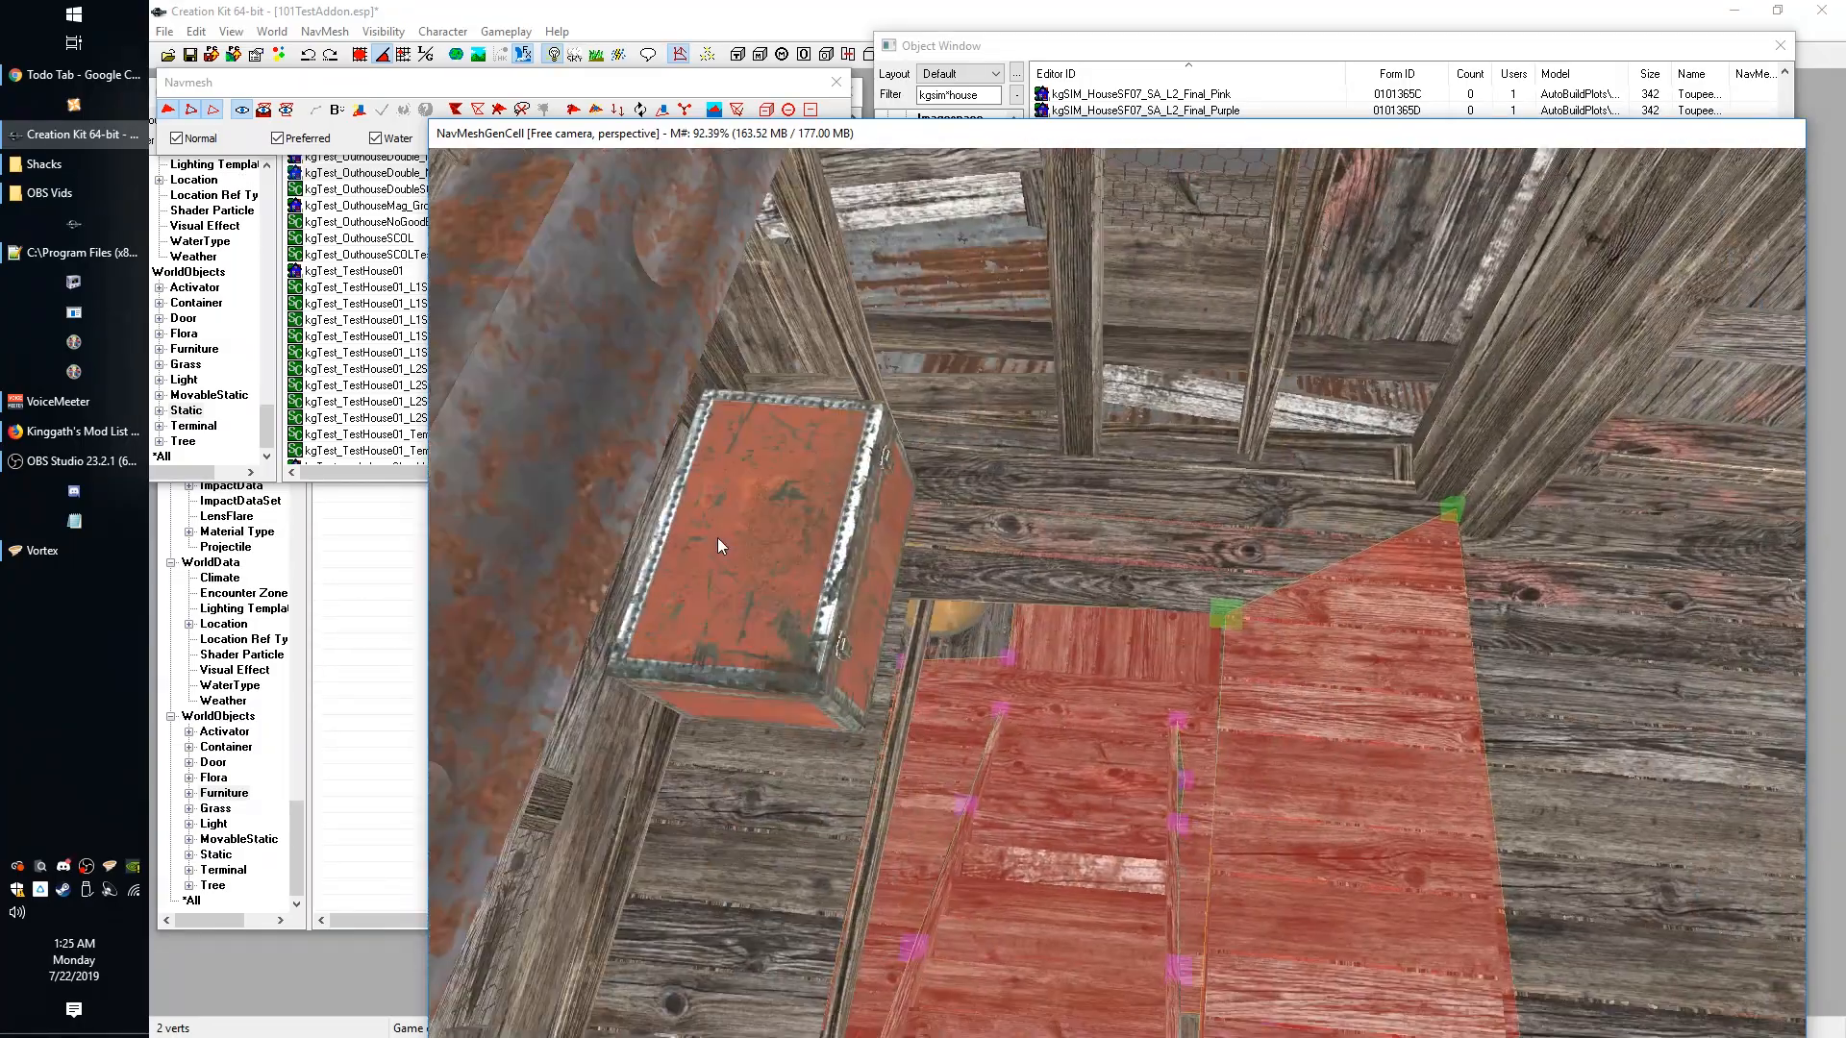
# Continue the navmesh along the end of the stair opening to the trunk and align the vertex there with the opening's corner.
pyautogui.rightClick(926, 460)
pyautogui.keyDown('shift'); pyautogui.moveTo(1020, 557); pyautogui.dragTo(927, 641, button='middle'); pyautogui.keyUp('shift')
pyautogui.rightClick(875, 573)
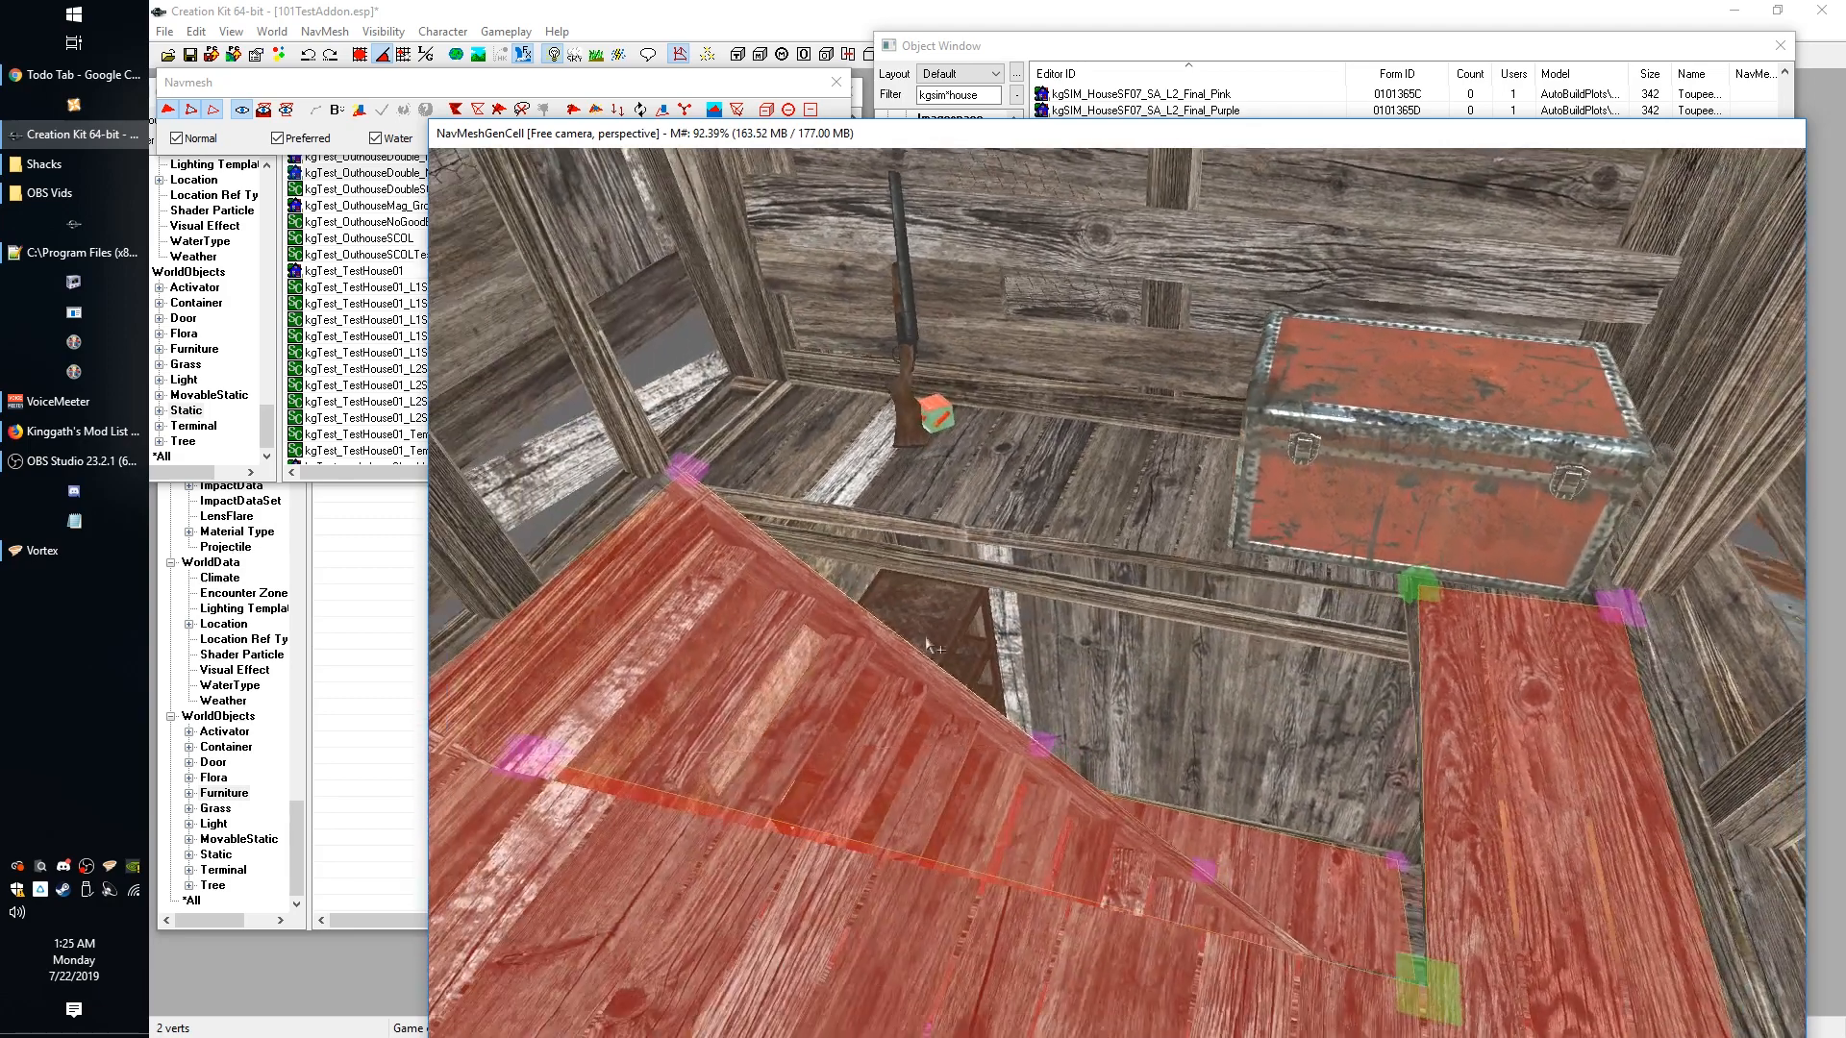
pyautogui.click(1419, 582)
pyautogui.moveTo(1419, 583); pyautogui.dragTo(1403, 586)
# Examine the navmesh coverage around the stair opening, beside the trunk, and at the ground-floor entrance from outside.
pyautogui.keyDown('shift'); pyautogui.moveTo(1310, 675); pyautogui.dragTo(1092, 739, button='middle'); pyautogui.keyUp('shift')
pyautogui.scroll(4, 1144, 698)
pyautogui.scroll(-3, 1117, 727)
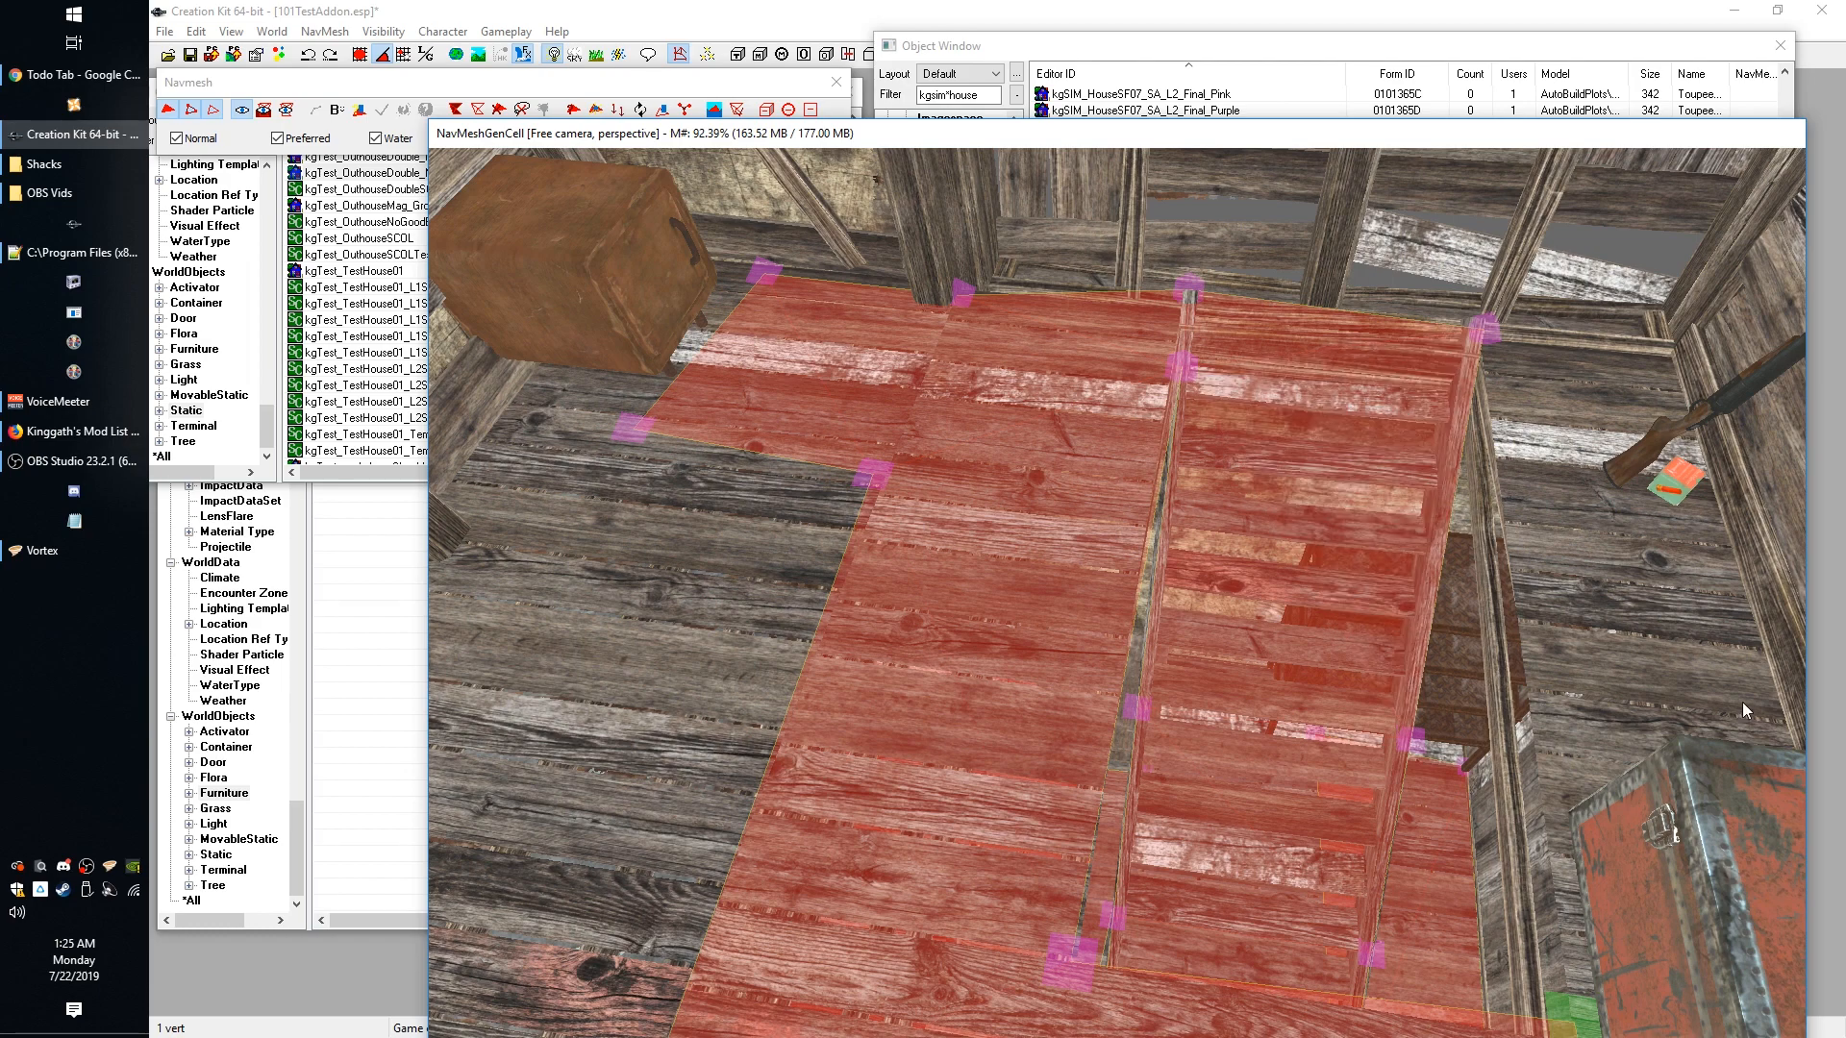
pyautogui.keyDown('shift'); pyautogui.moveTo(1645, 602); pyautogui.dragTo(1455, 667, button='middle'); pyautogui.keyUp('shift')
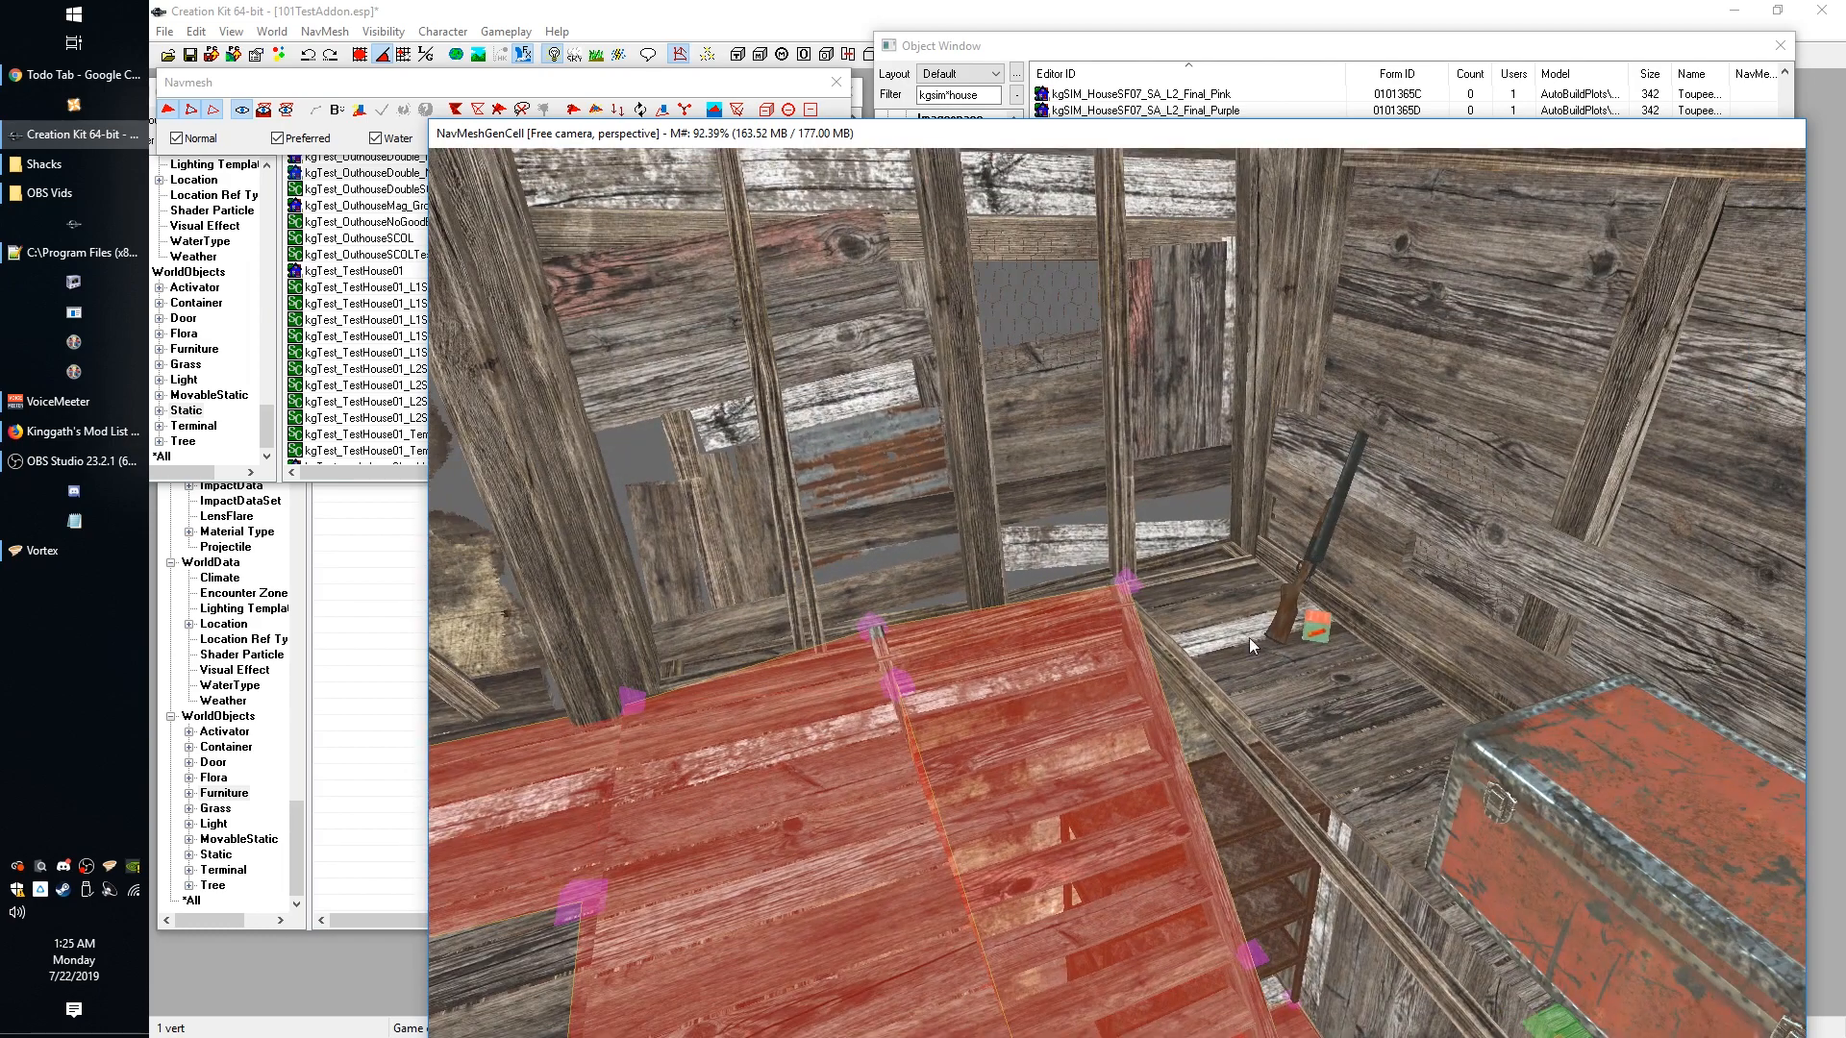
pyautogui.scroll(-1, 1279, 708)
pyautogui.scroll(3, 1287, 713)
pyautogui.keyDown('shift'); pyautogui.moveTo(1165, 742); pyautogui.dragTo(1345, 803, button='middle'); pyautogui.keyUp('shift')
pyautogui.scroll(-7, 1182, 760)
pyautogui.scroll(3, 1392, 840)
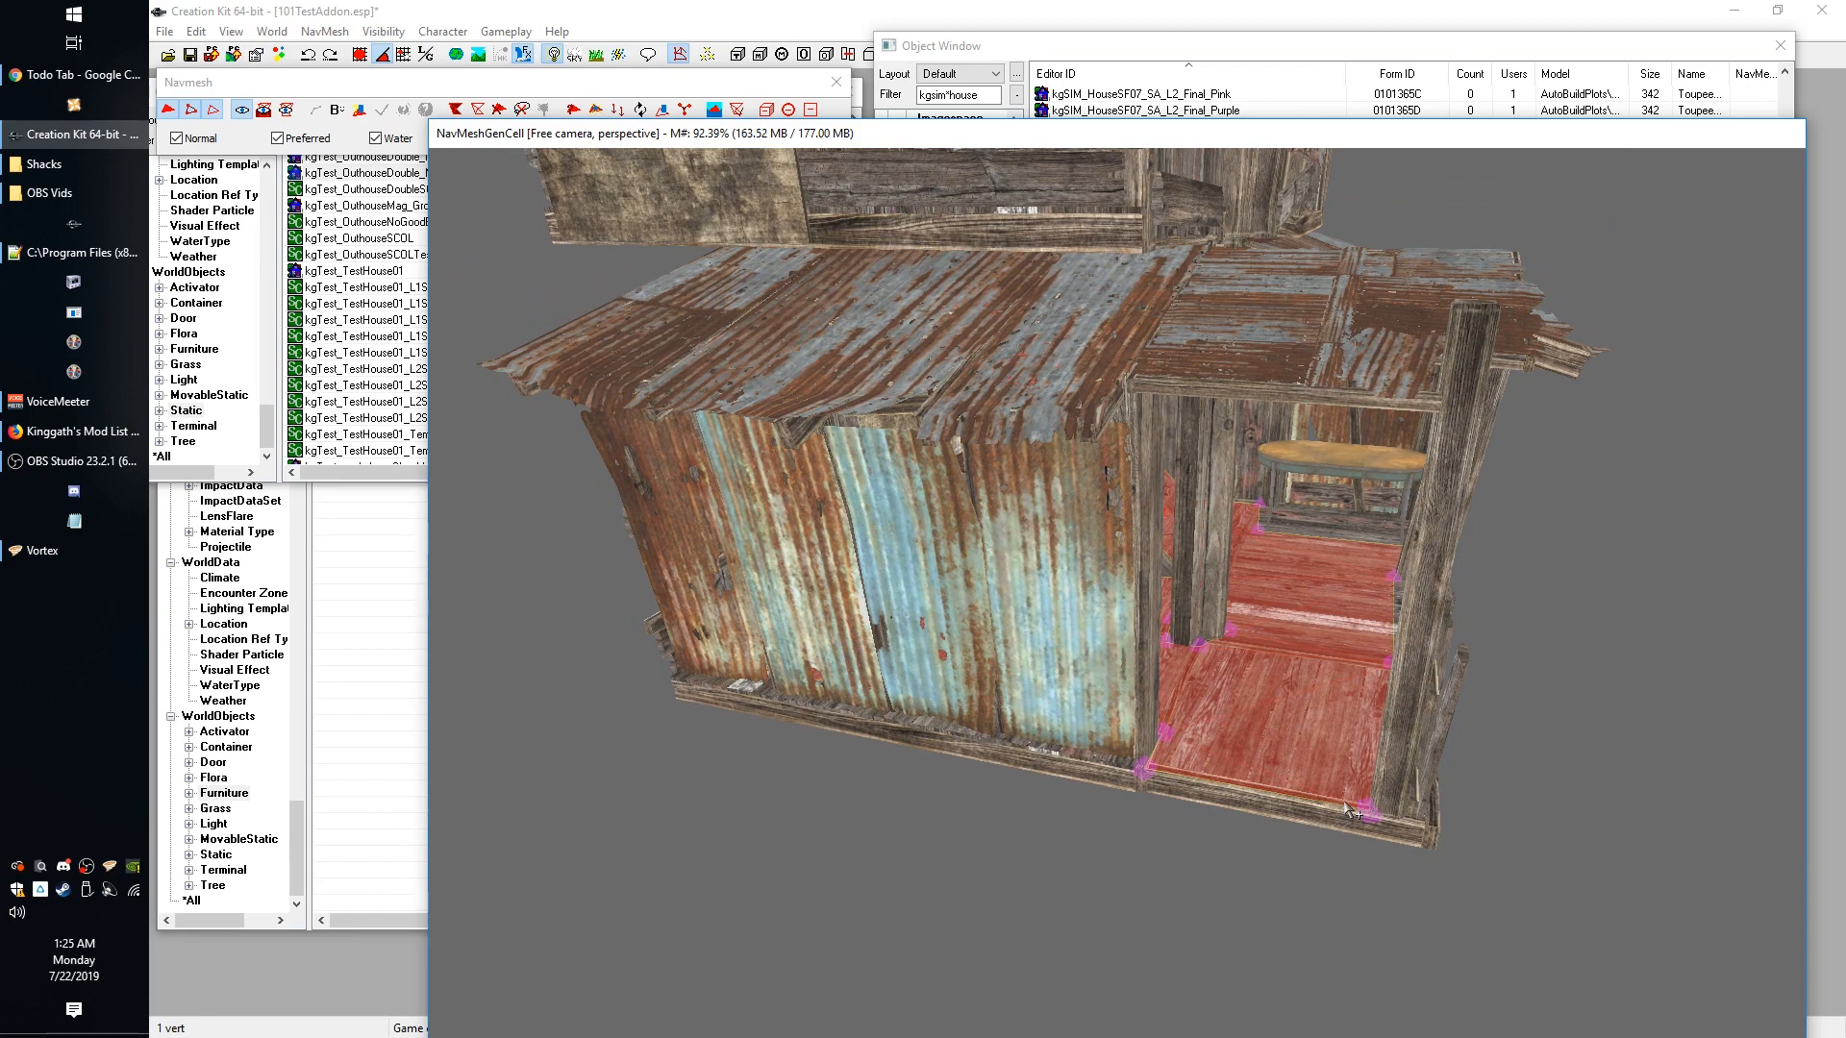
pyautogui.keyDown('shift'); pyautogui.moveTo(1109, 575); pyautogui.dragTo(1226, 567, button='middle'); pyautogui.keyUp('shift')
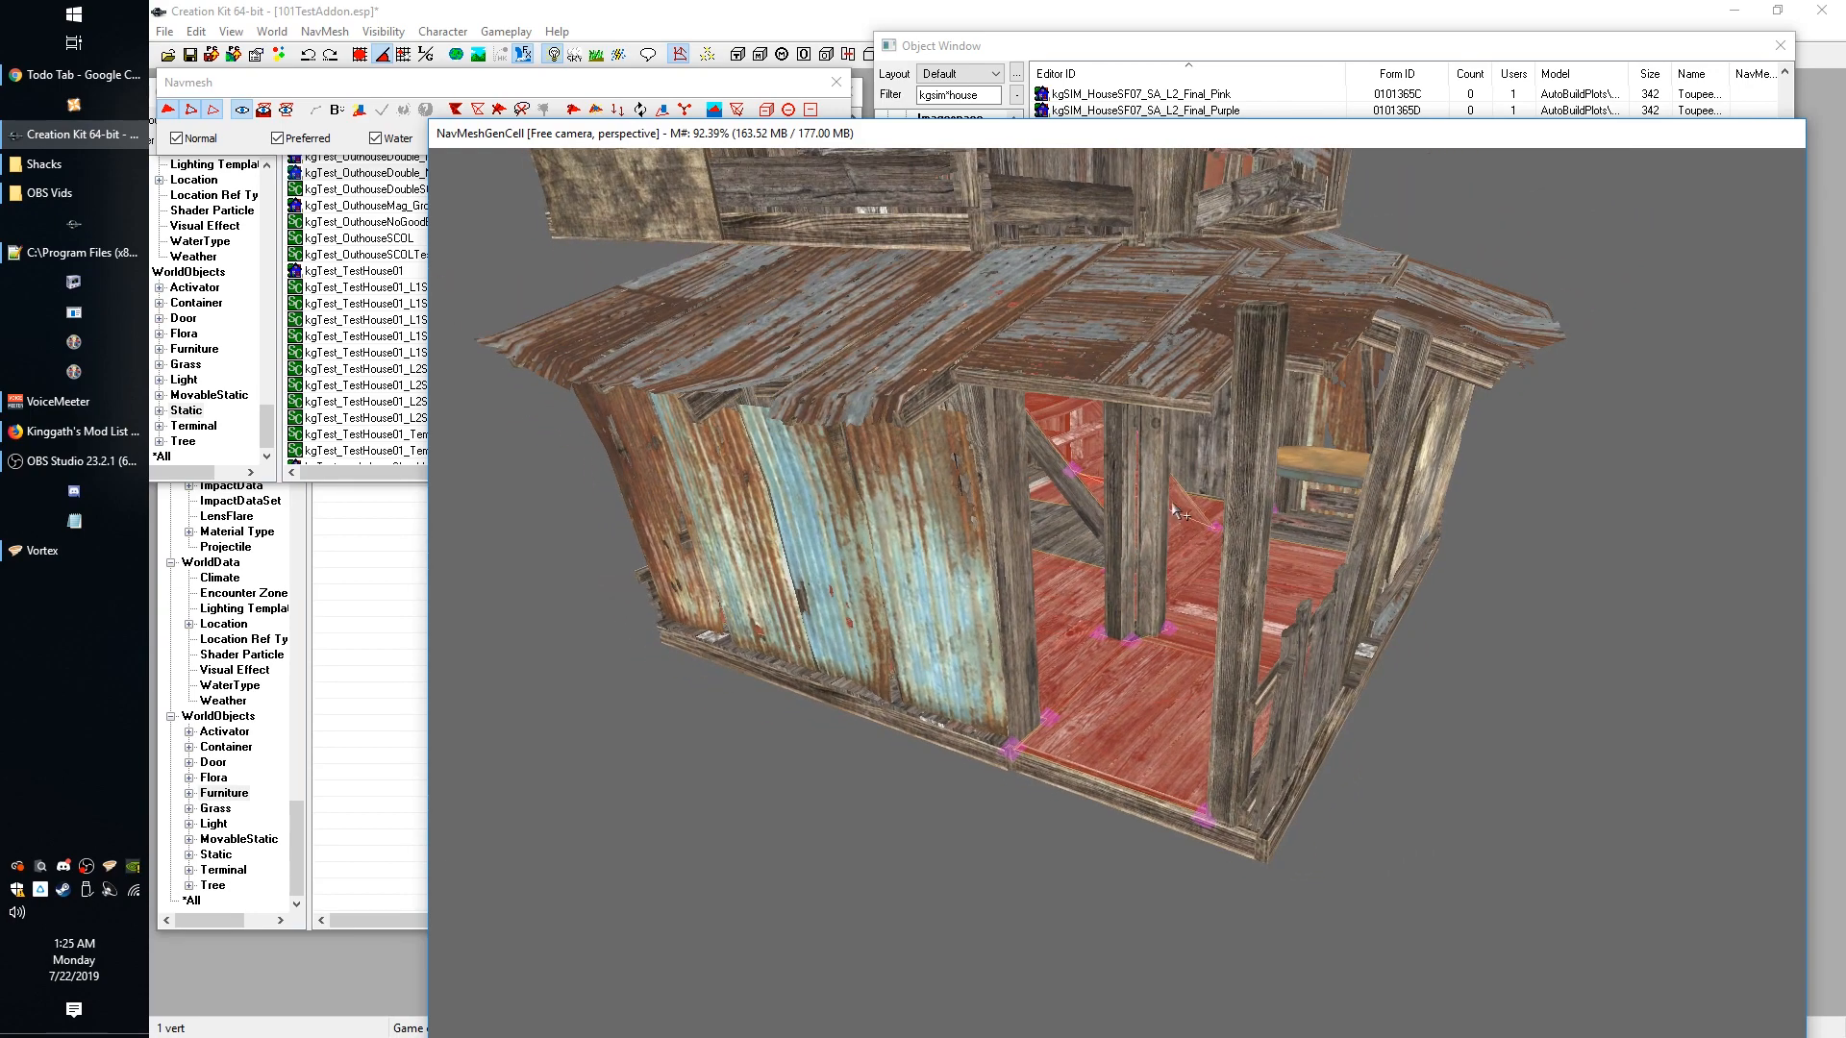
# Leave the house navmesh, open the object navmesh of the second kgTest_OuthouseDouble navmesh demo, examine its entrance coverage, and close it.
pyautogui.click(836, 83)
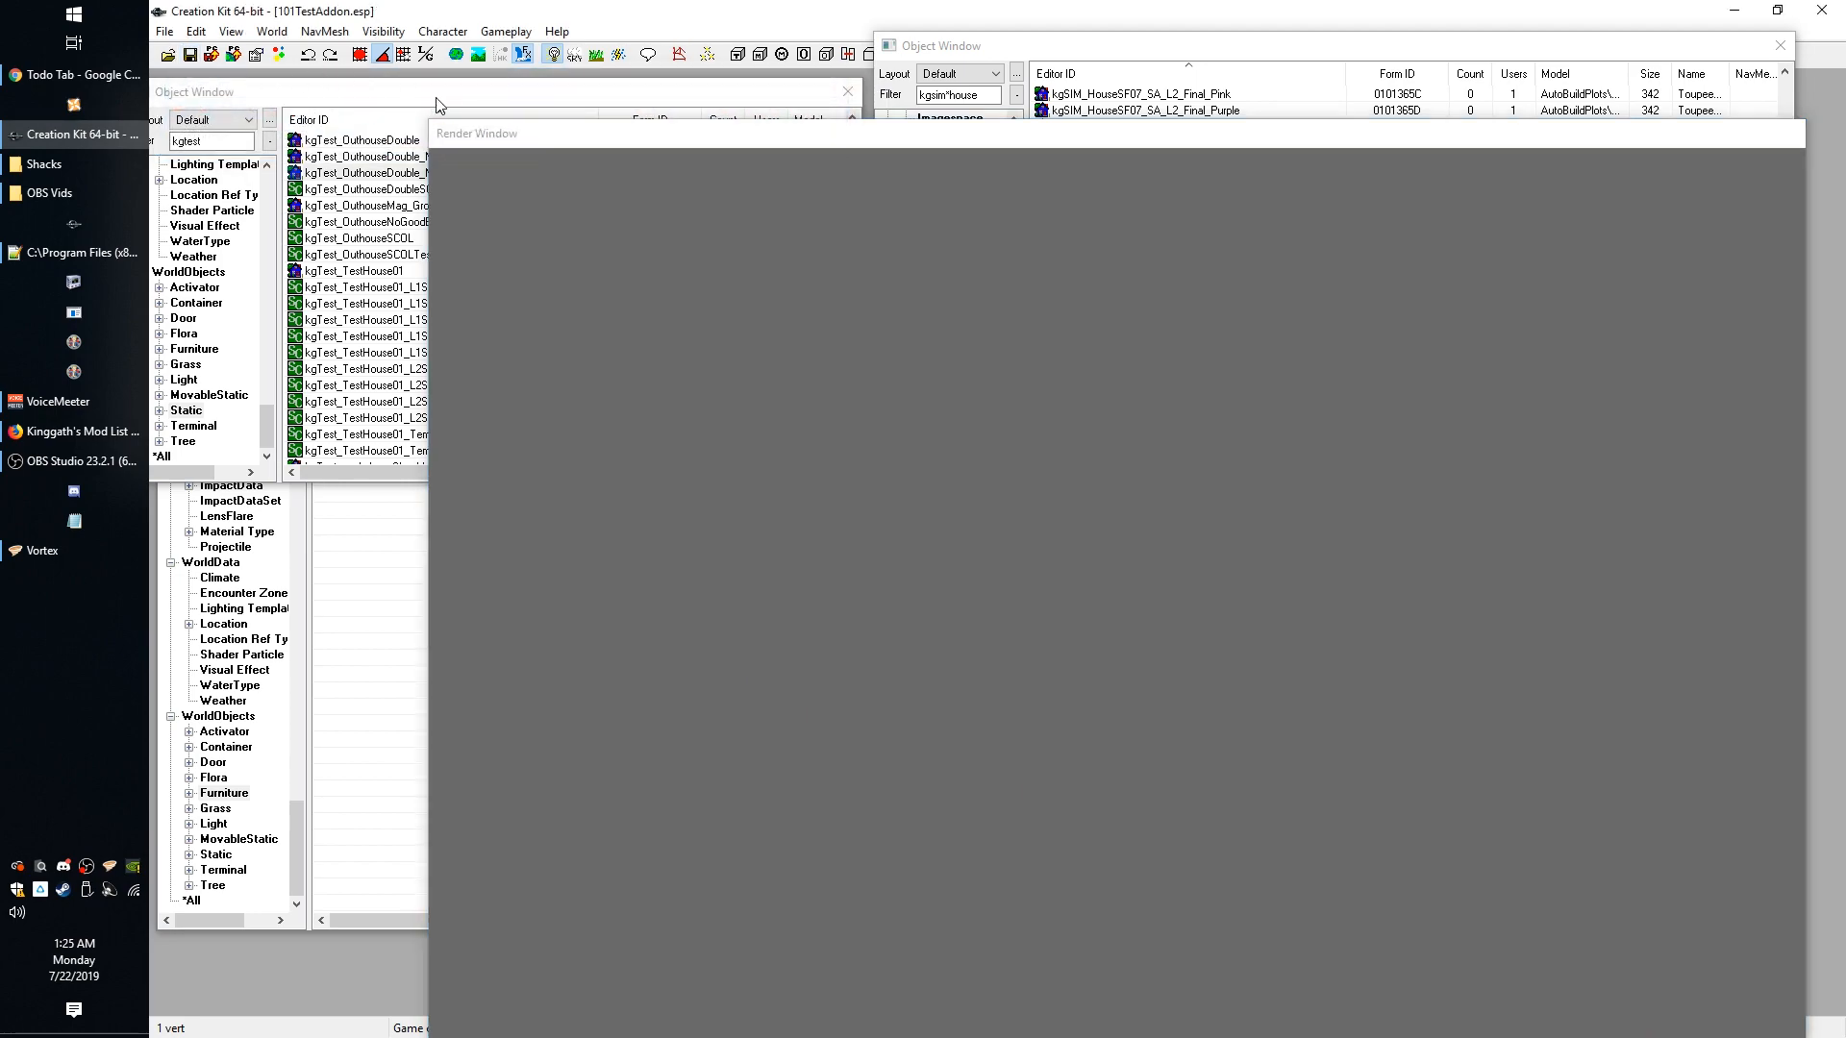
pyautogui.click(429, 96)
pyautogui.rightClick(453, 173)
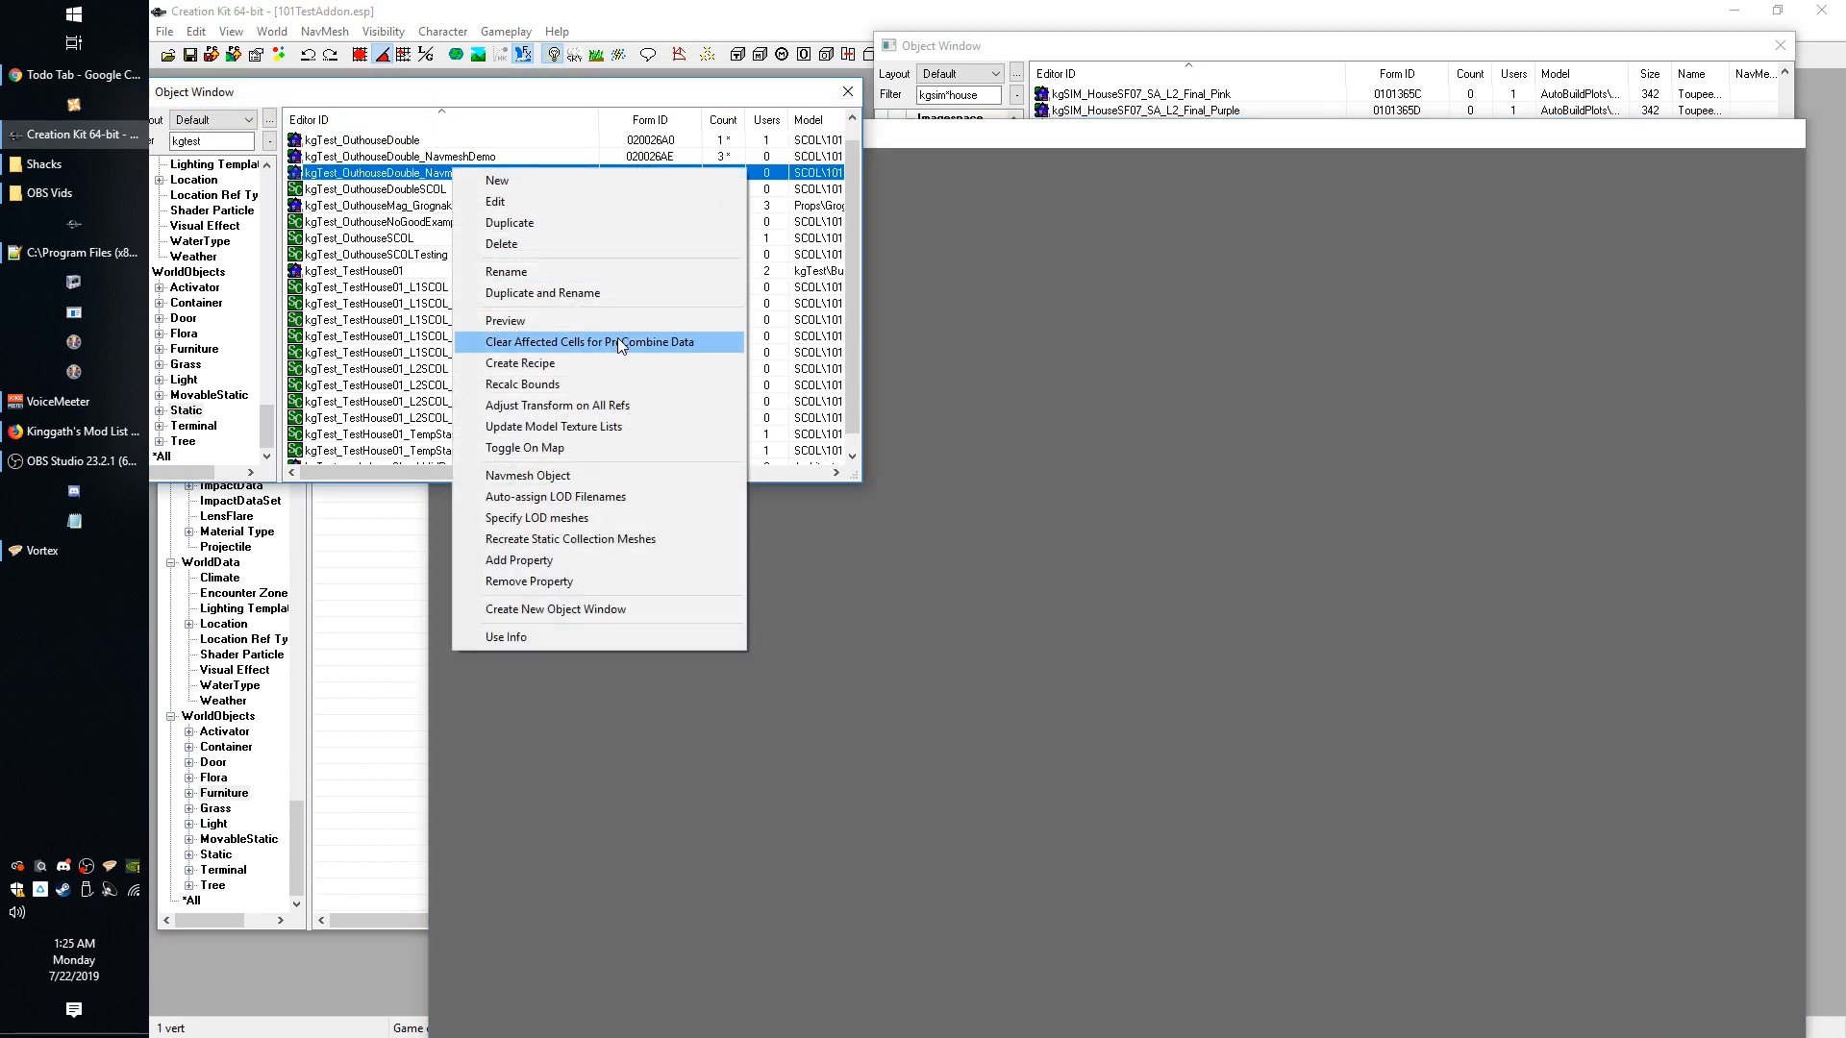
pyautogui.click(586, 476)
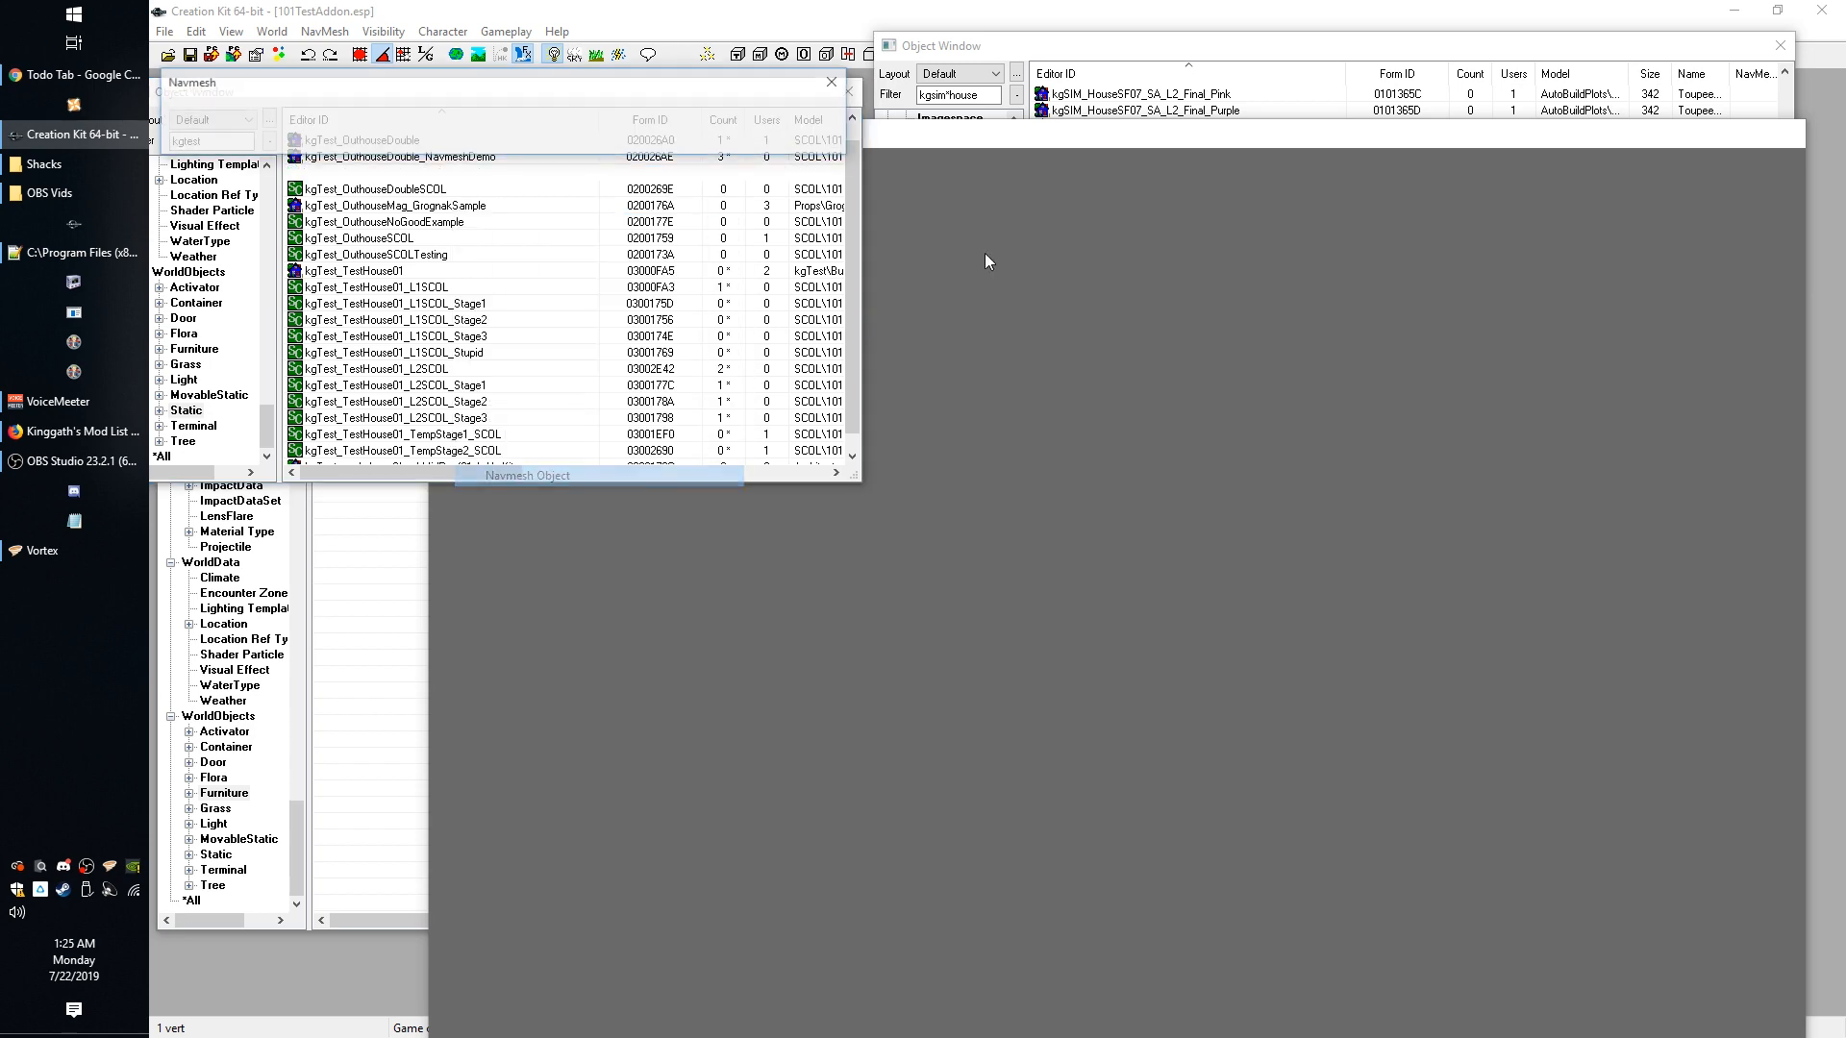
pyautogui.click(1006, 143)
pyautogui.scroll(5, 1123, 487)
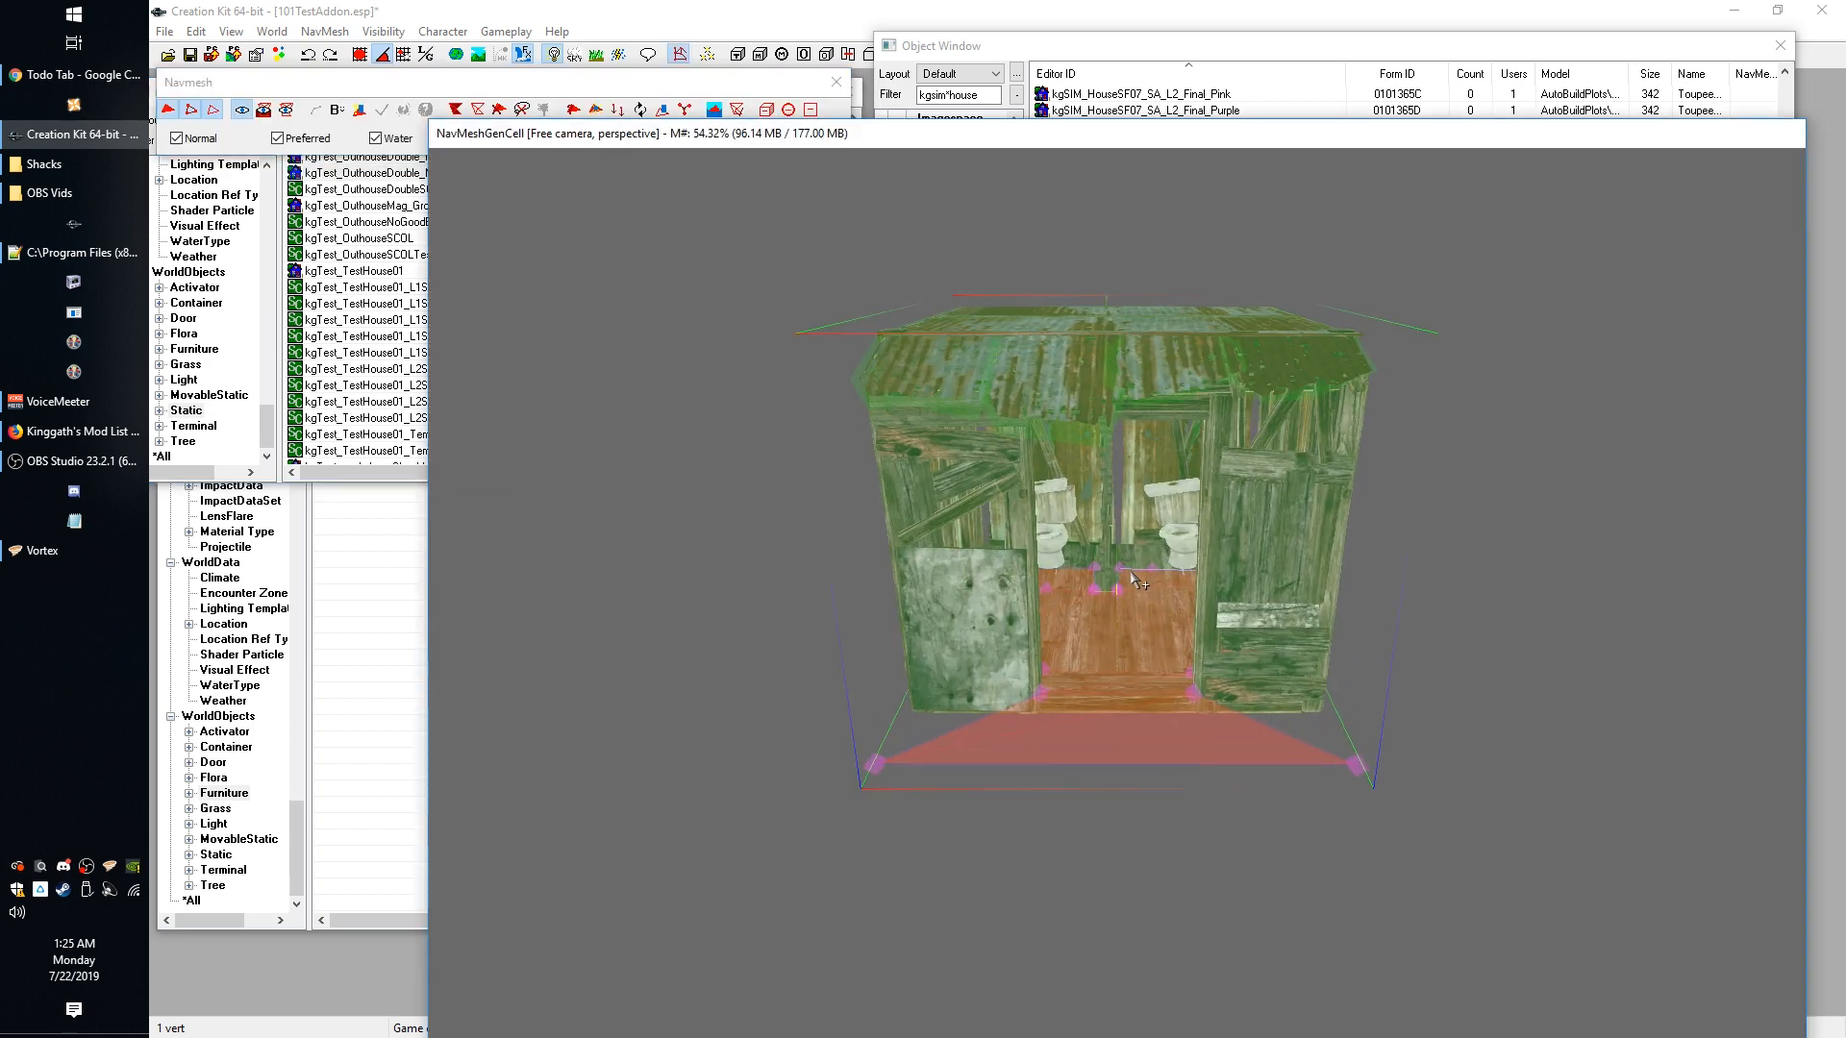
pyautogui.scroll(-2, 1123, 486)
pyautogui.click(837, 83)
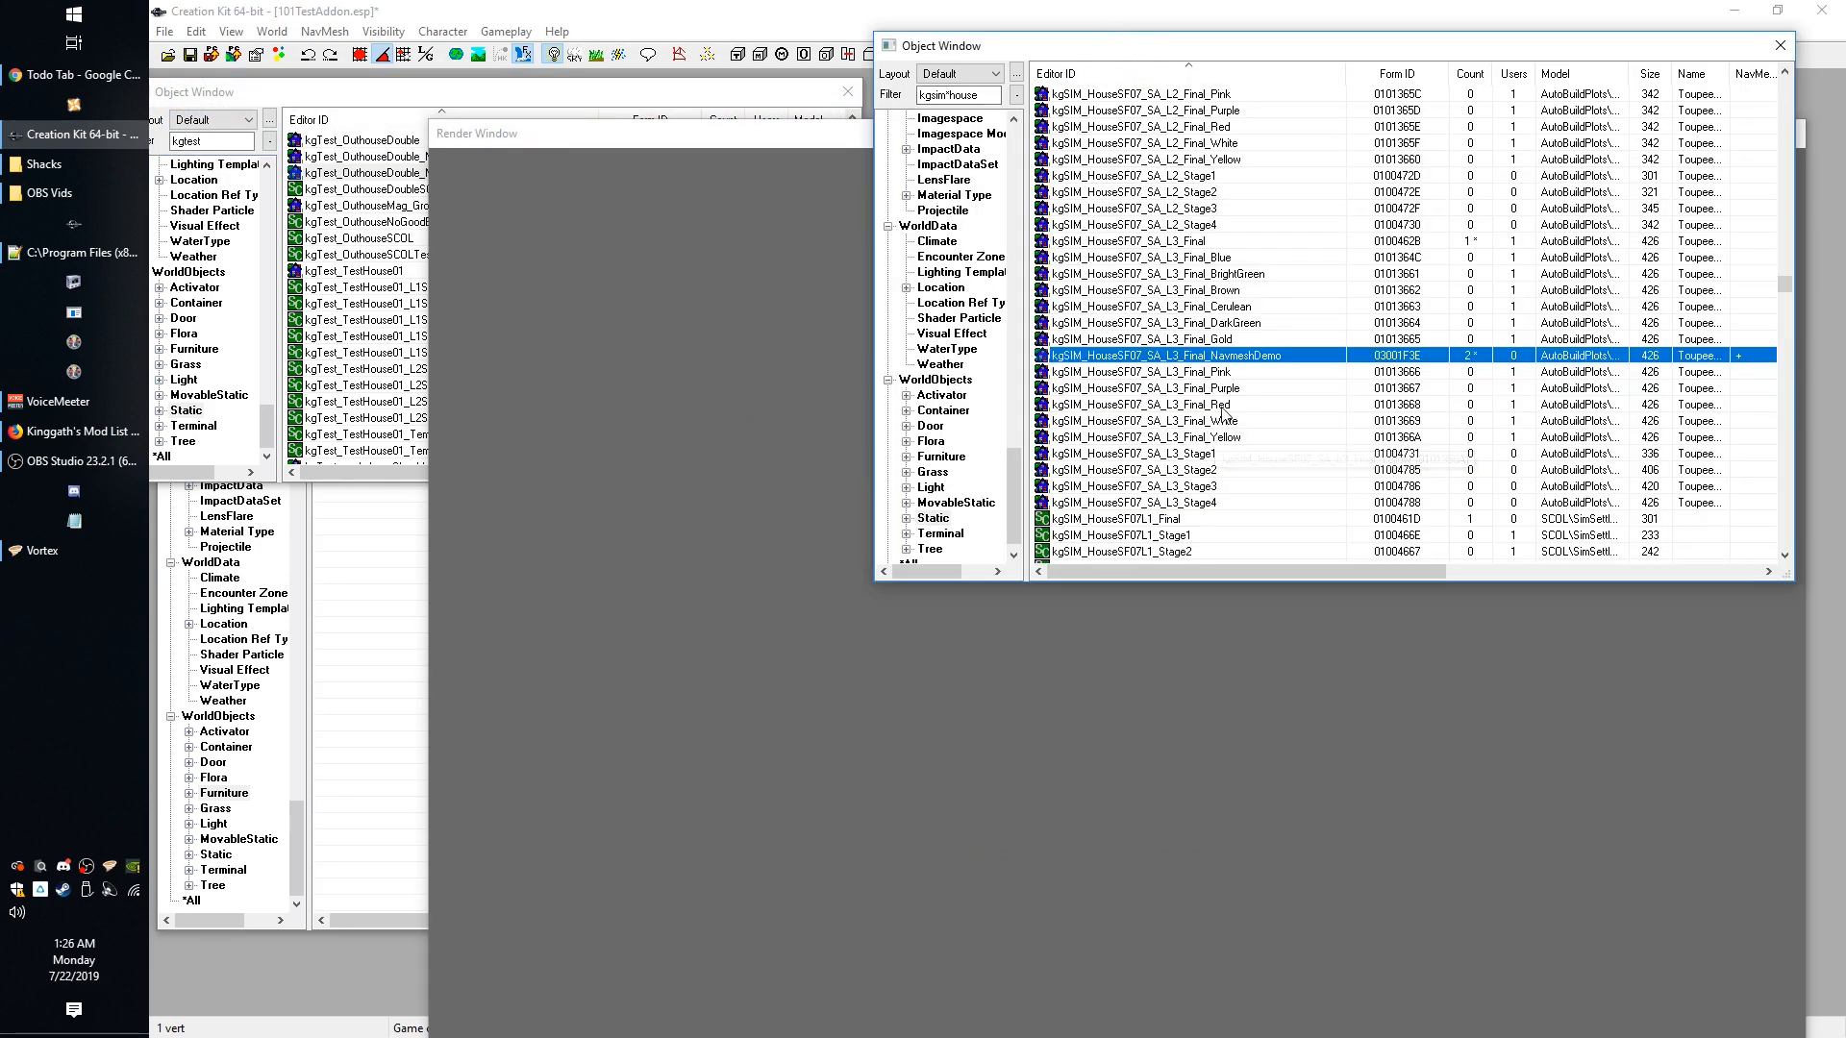
# Reopen kgSIM_HouseSF07_SA_L3_Final_NavmeshDemo for object navmesh editing.
pyautogui.rightClick(1217, 364)
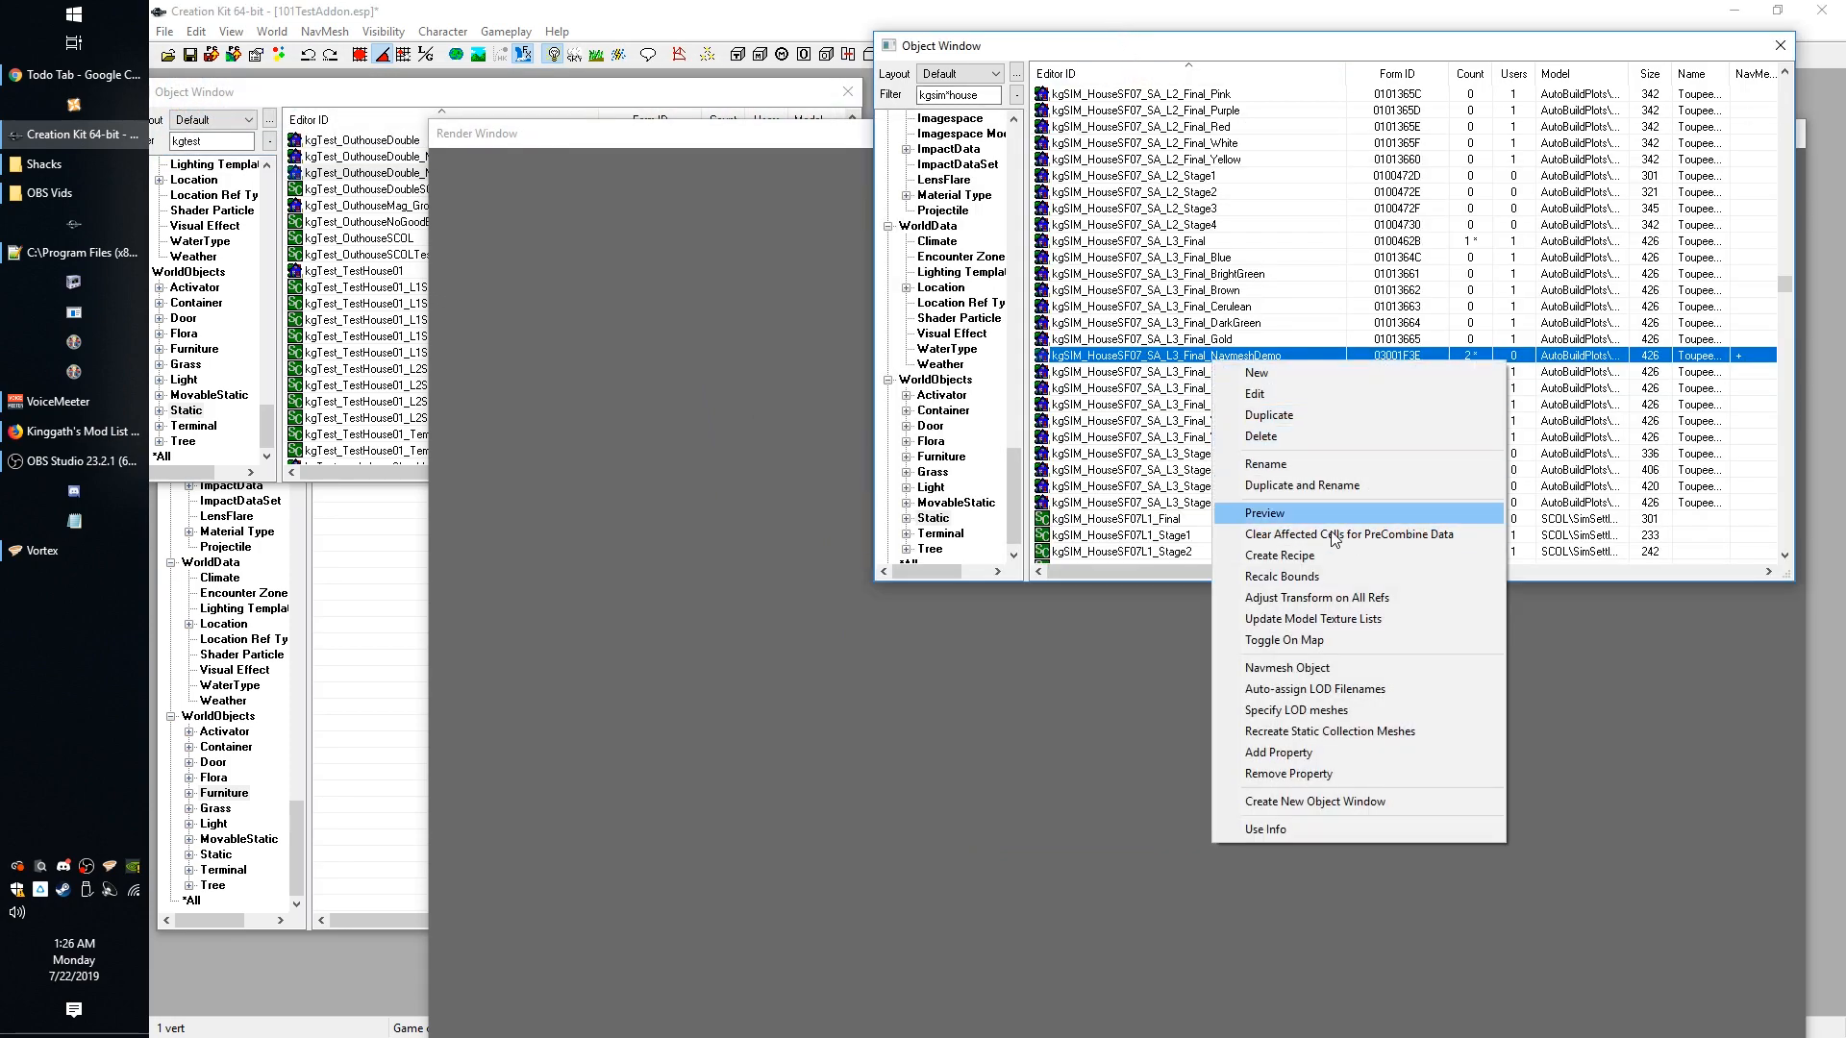
pyautogui.click(1371, 669)
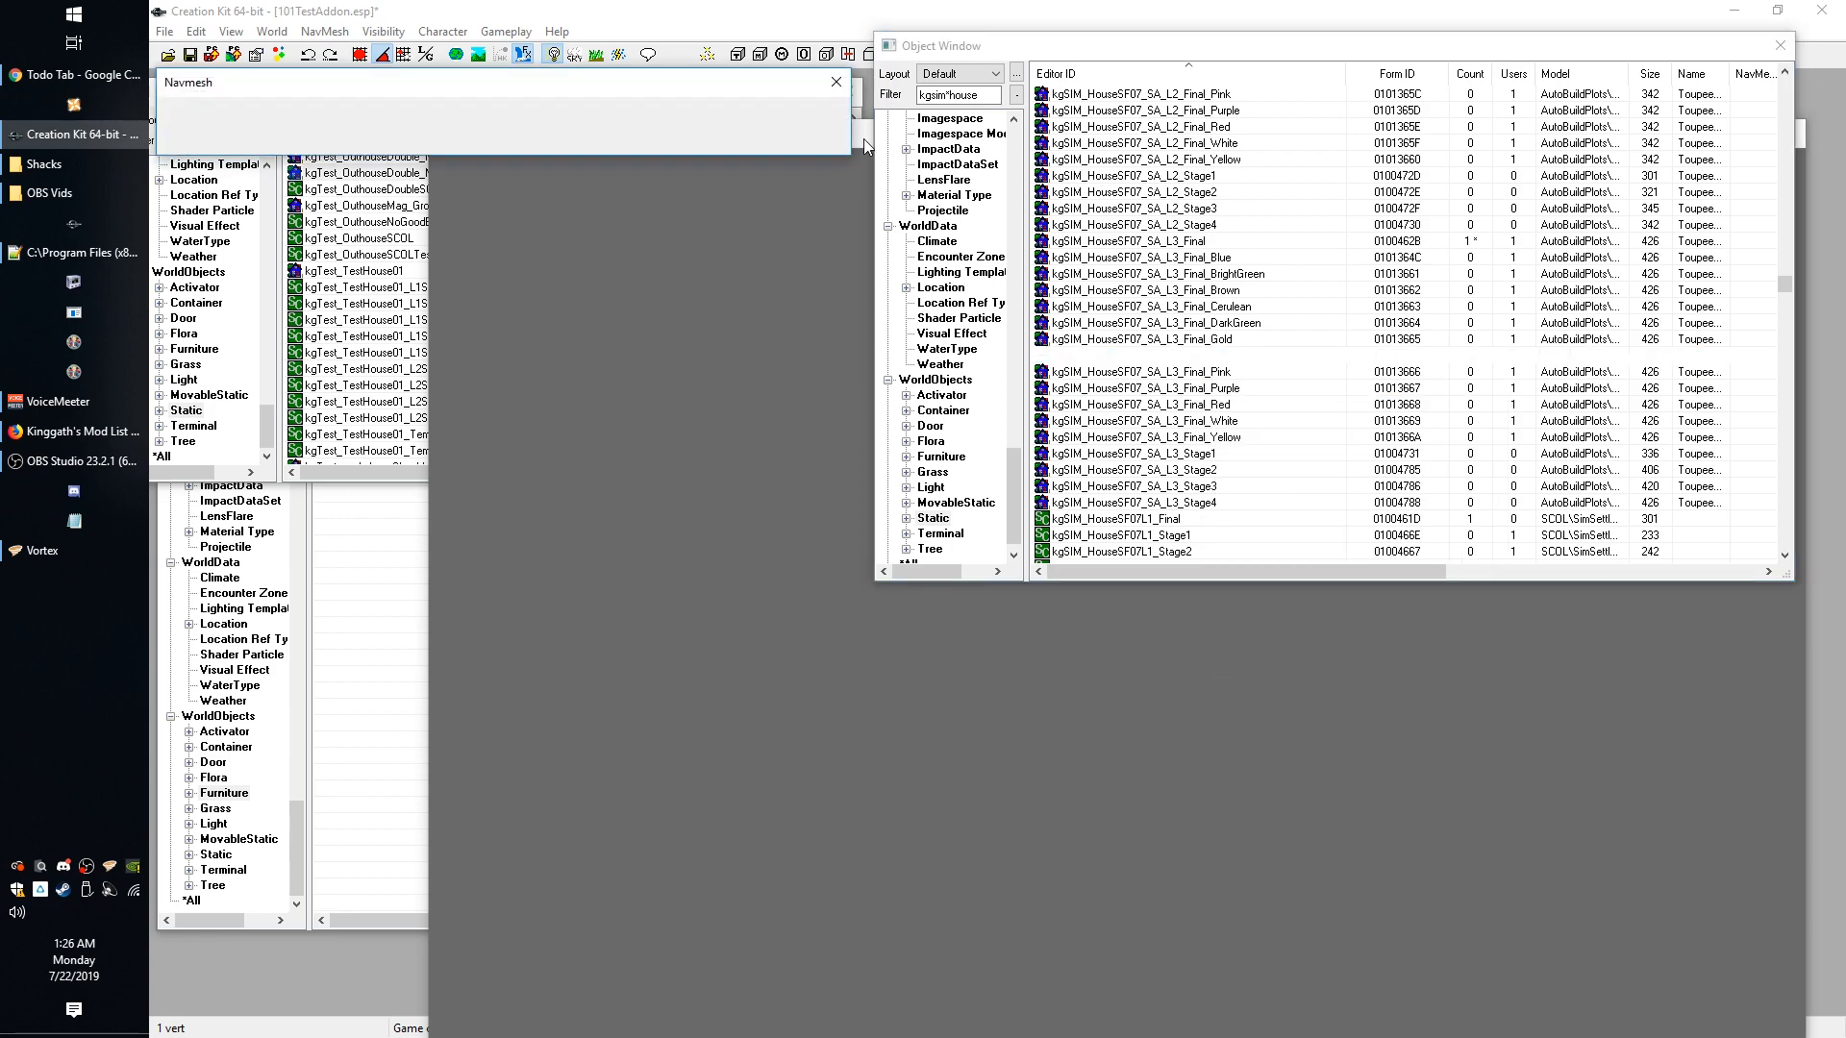
pyautogui.click(864, 136)
# Examine the house navmesh on the ground floor, the staircase, and around the upper stair opening.
pyautogui.keyDown('shift'); pyautogui.moveTo(1242, 573); pyautogui.dragTo(972, 578, button='middle'); pyautogui.keyUp('shift')
pyautogui.scroll(5, 1214, 581)
pyautogui.scroll(4, 975, 589)
pyautogui.scroll(4, 963, 615)
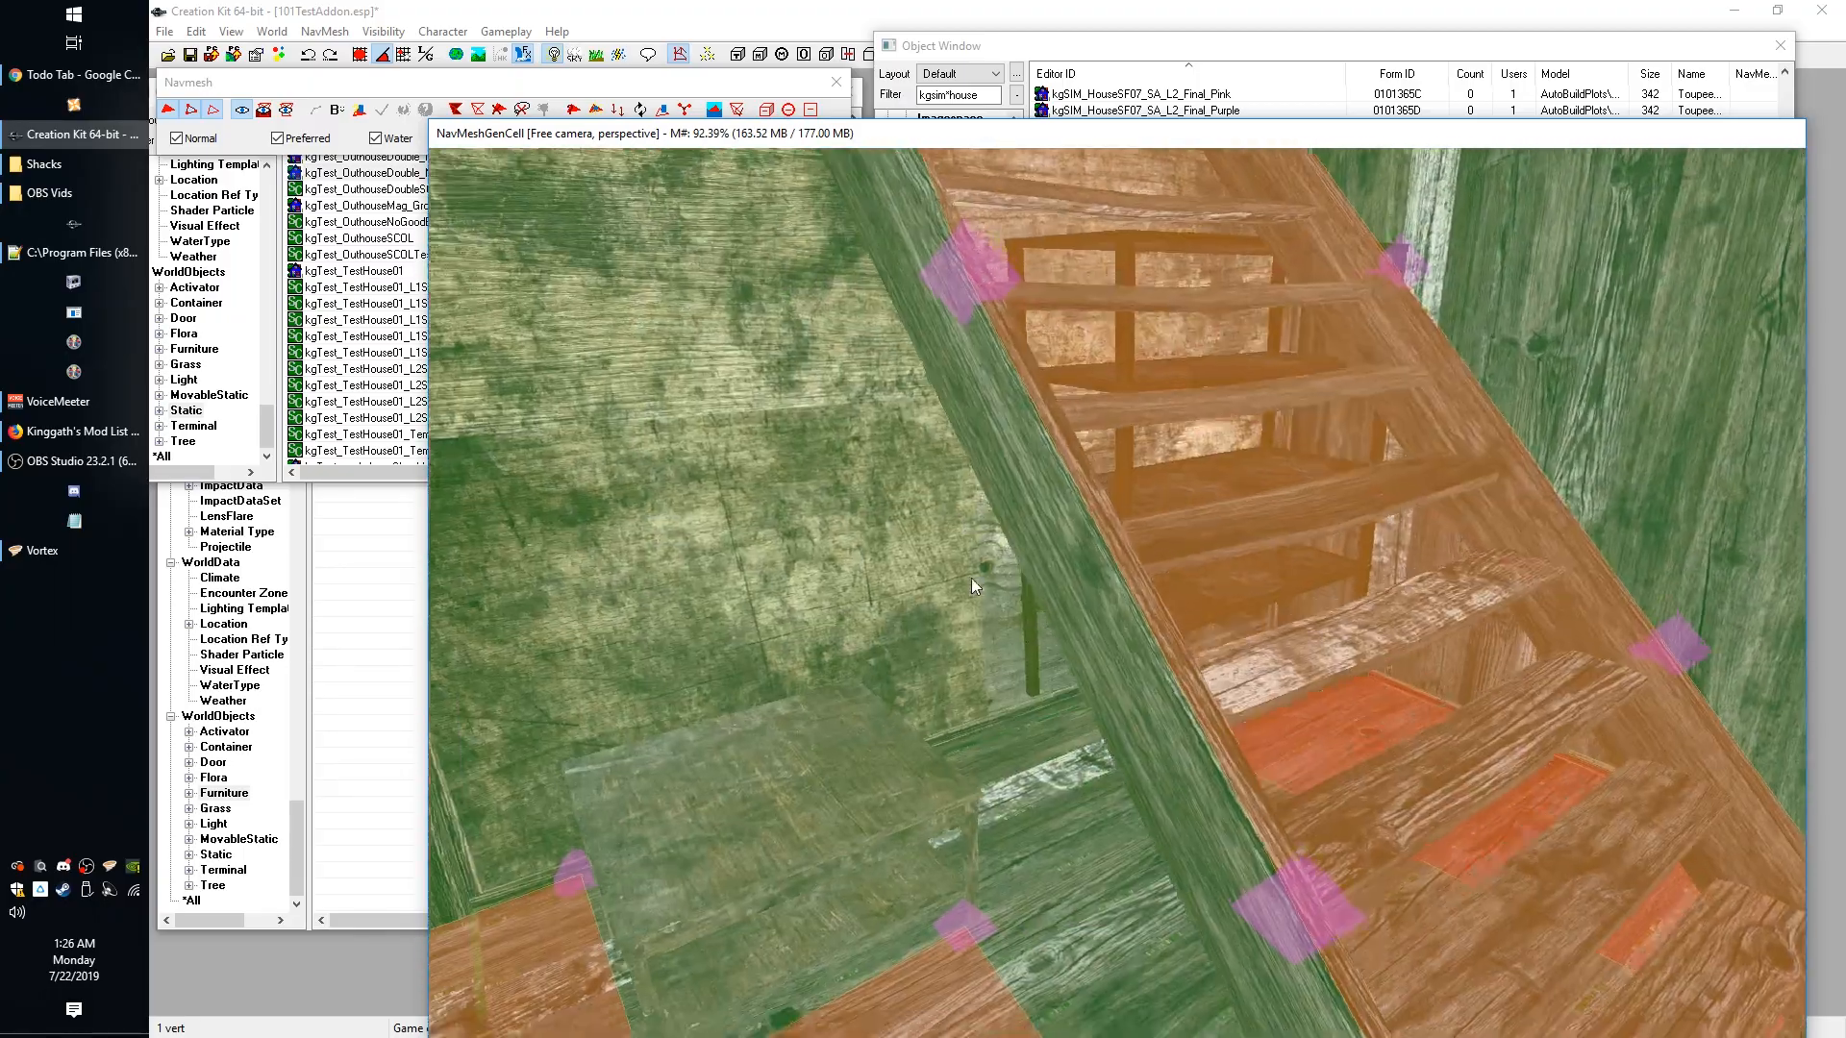
pyautogui.scroll(5, 963, 579)
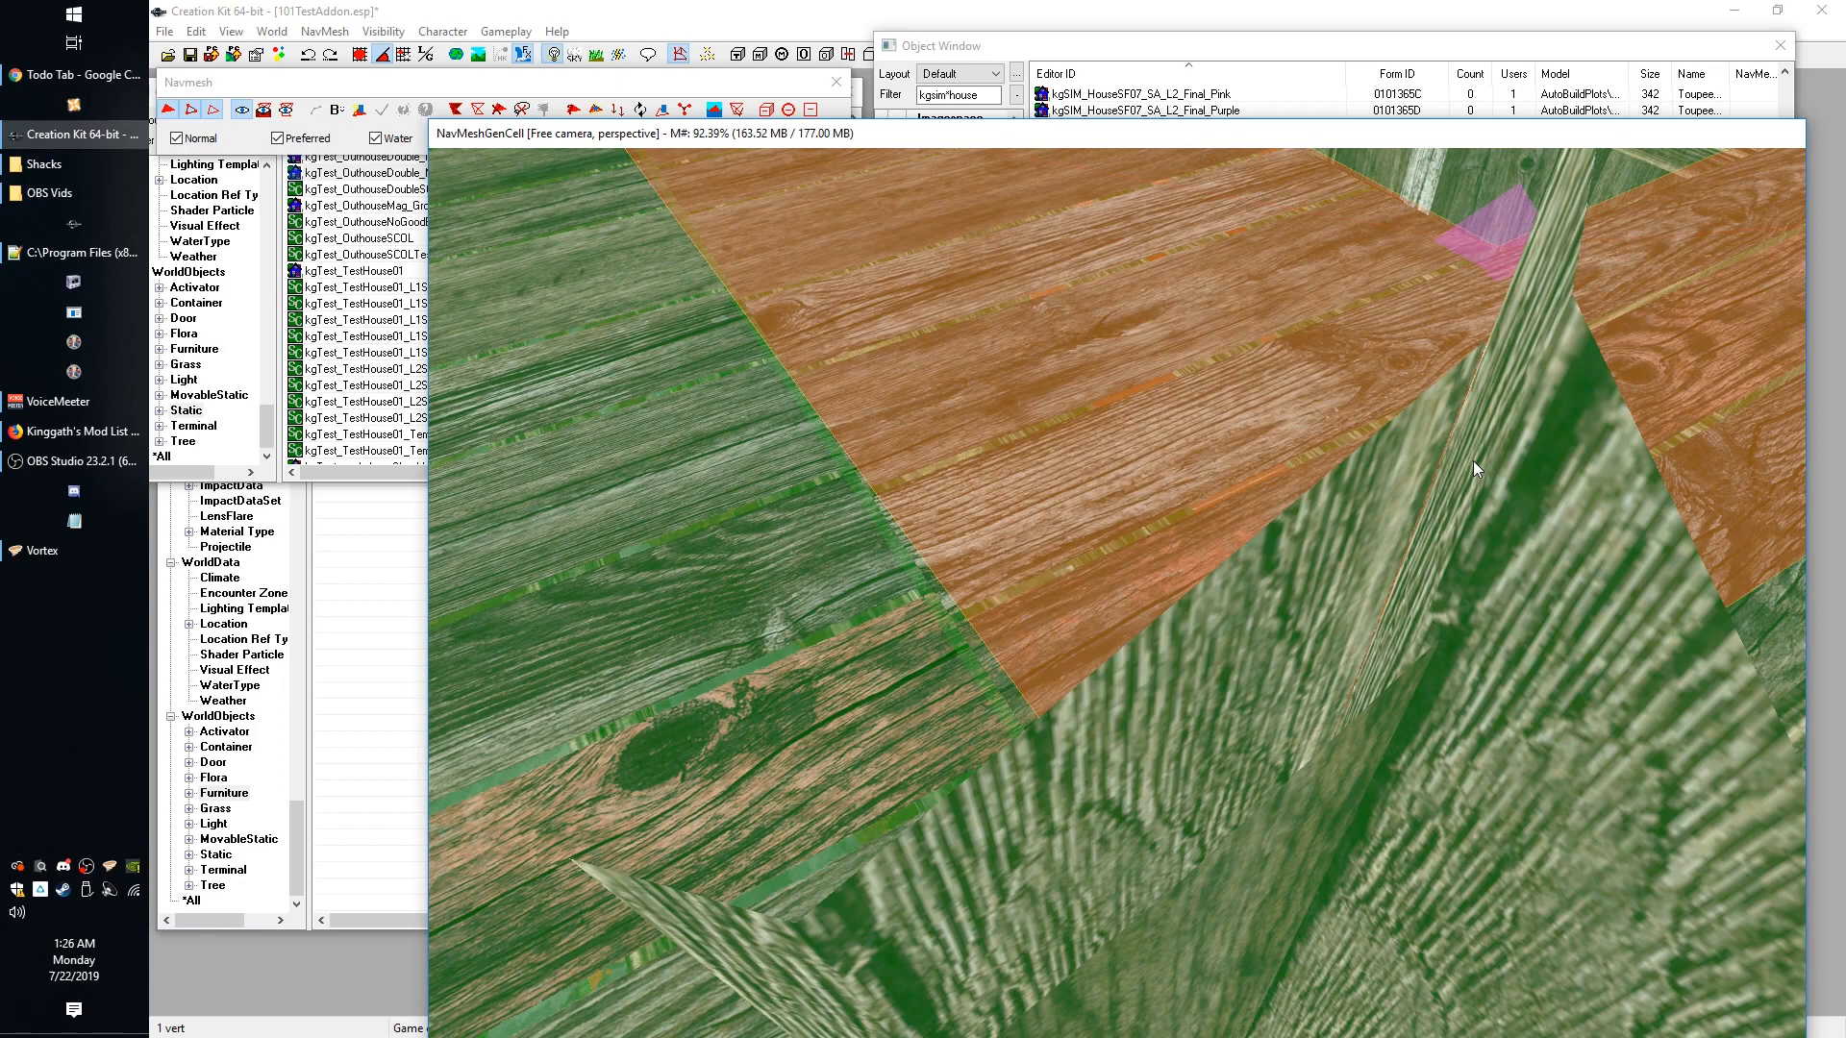
pyautogui.scroll(-5, 1460, 411)
pyautogui.keyDown('shift'); pyautogui.moveTo(1473, 460); pyautogui.dragTo(1430, 385, button='middle'); pyautogui.keyUp('shift')
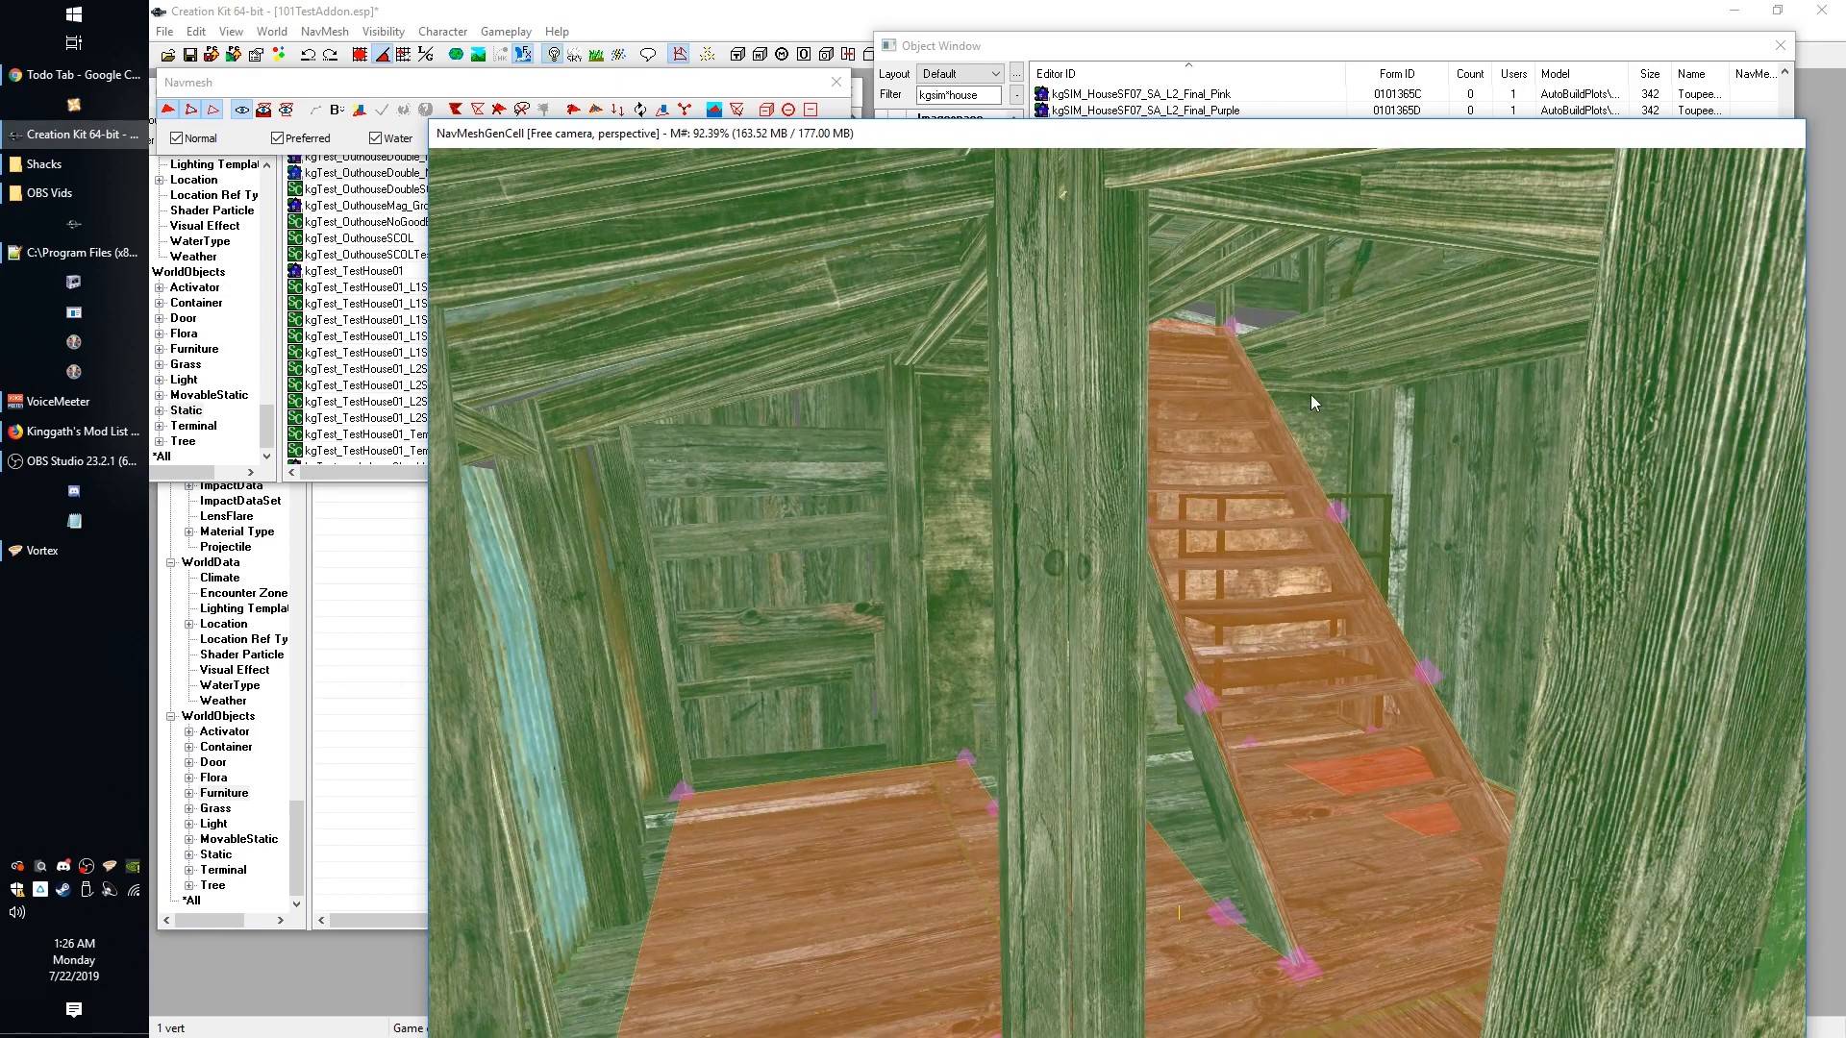
pyautogui.scroll(-10, 1381, 649)
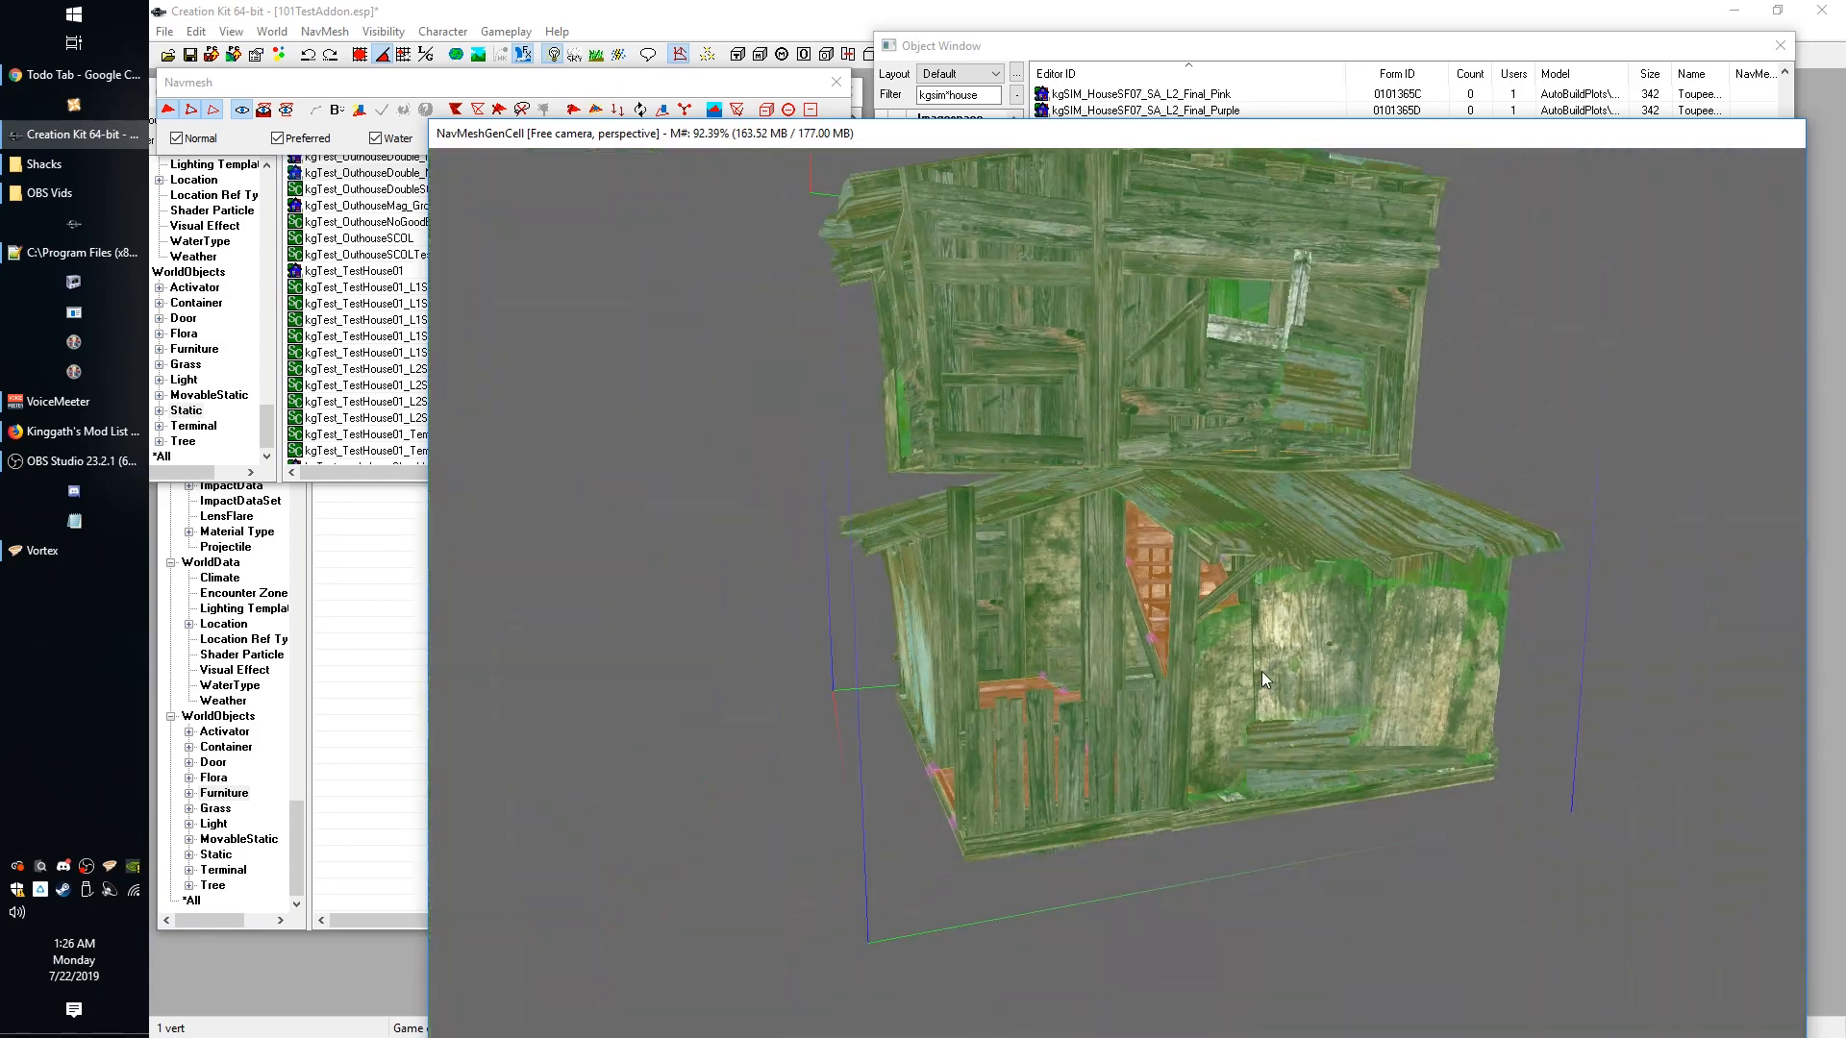
pyautogui.keyDown('shift'); pyautogui.moveTo(1019, 528); pyautogui.dragTo(1117, 802, button='middle'); pyautogui.keyUp('shift')
pyautogui.scroll(10, 1117, 802)
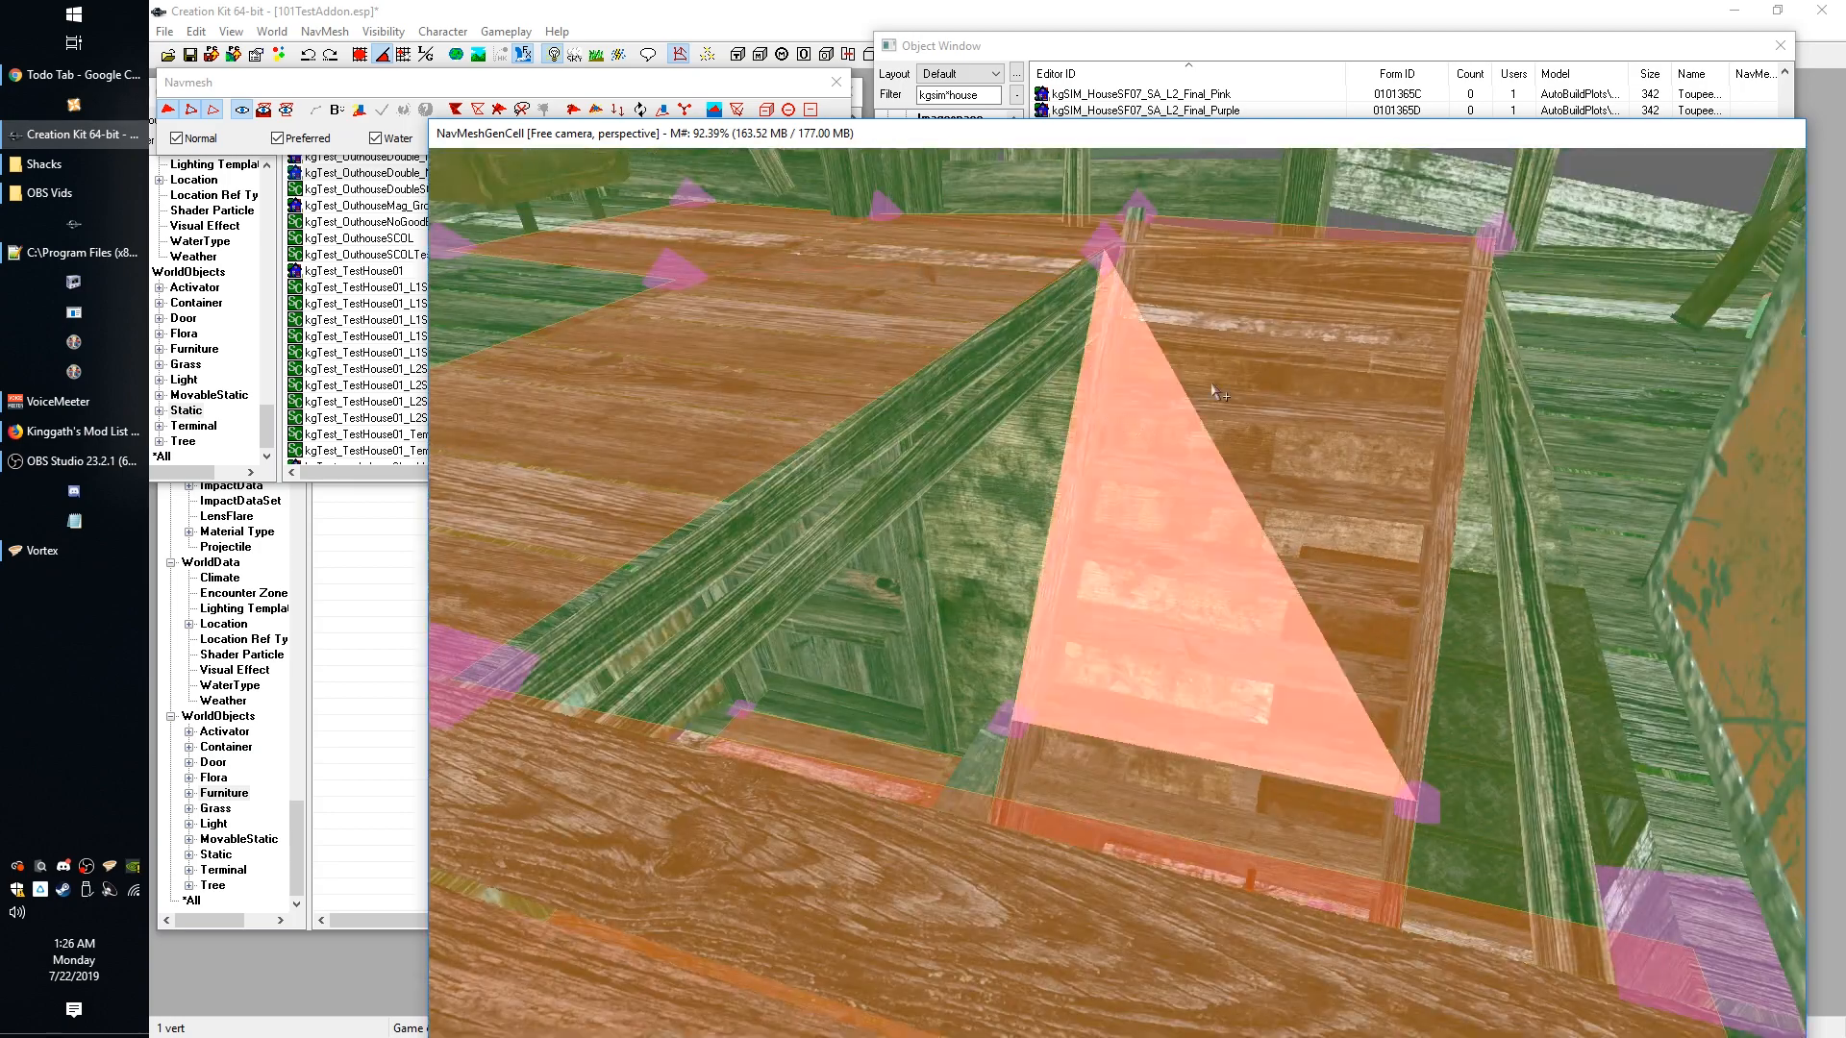
pyautogui.scroll(-10, 1008, 662)
pyautogui.keyDown('shift'); pyautogui.moveTo(1108, 625); pyautogui.dragTo(1048, 542, button='middle'); pyautogui.keyUp('shift')
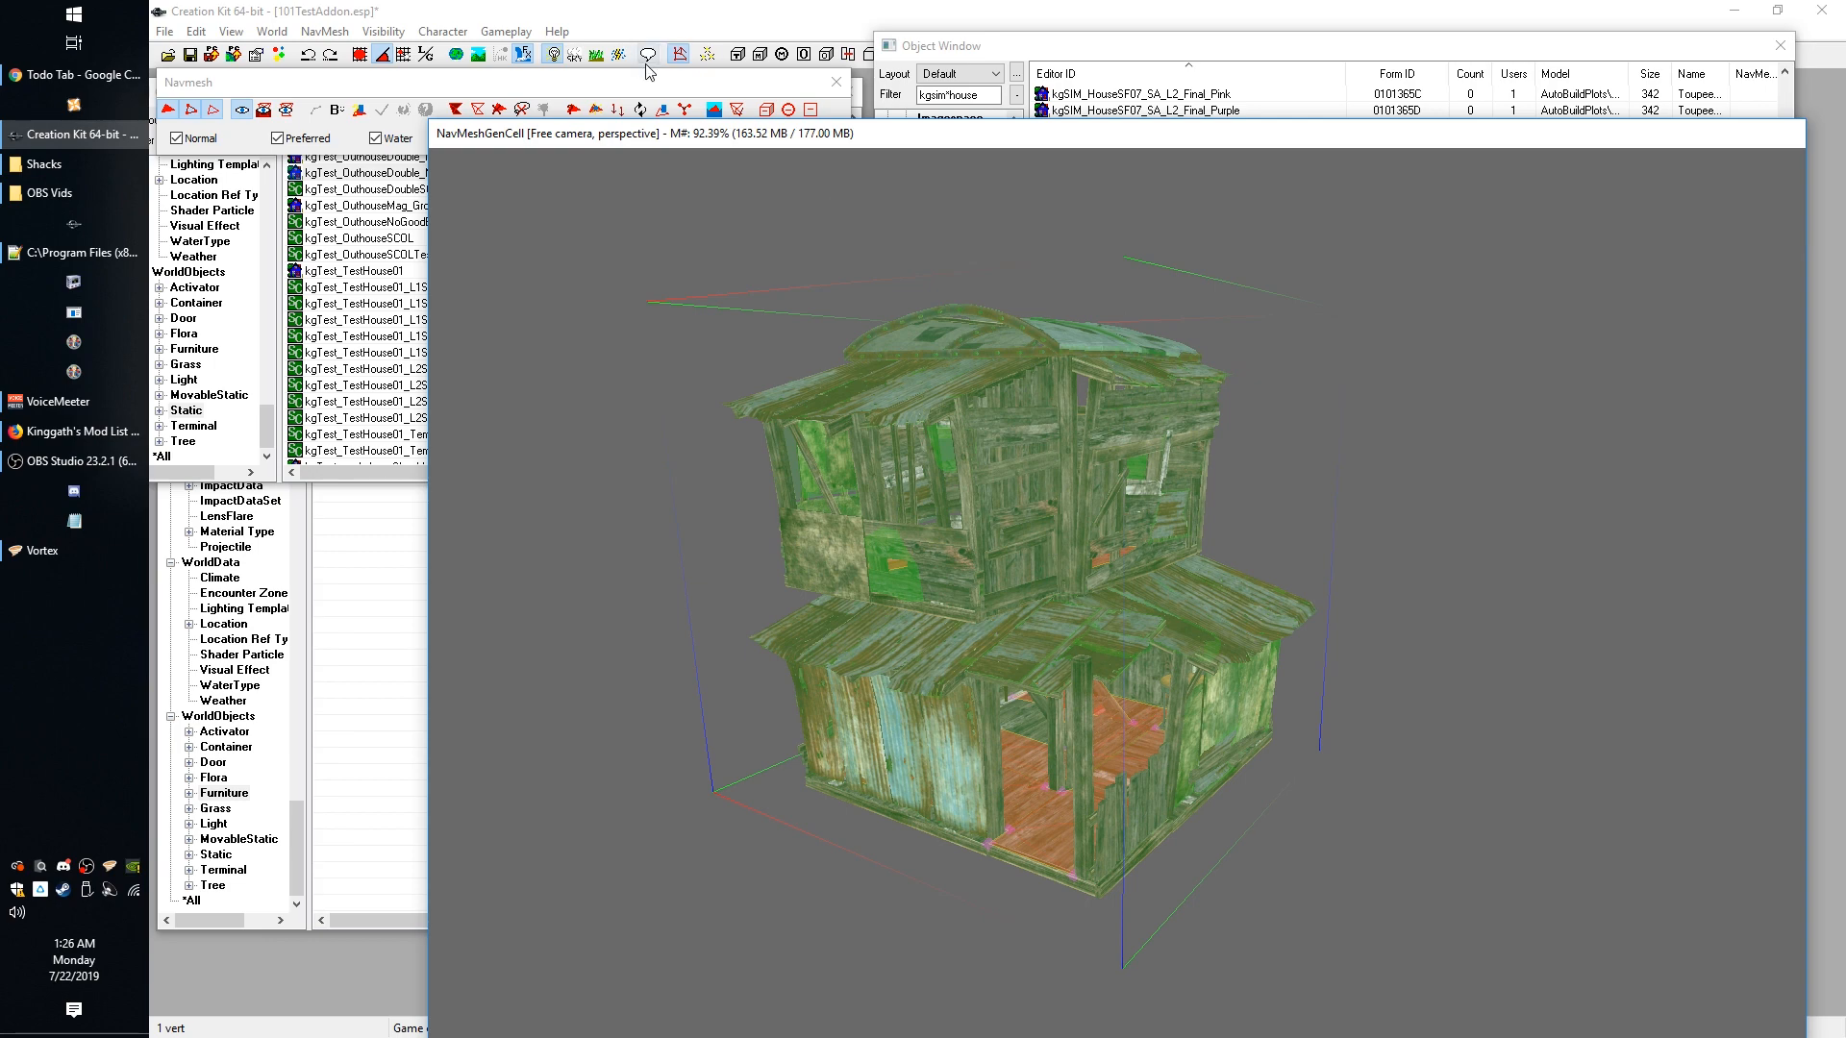
# Finalize the house navmesh using the advanced navmesh generation options.
pyautogui.click(324, 31)
pyautogui.moveTo(356, 65)
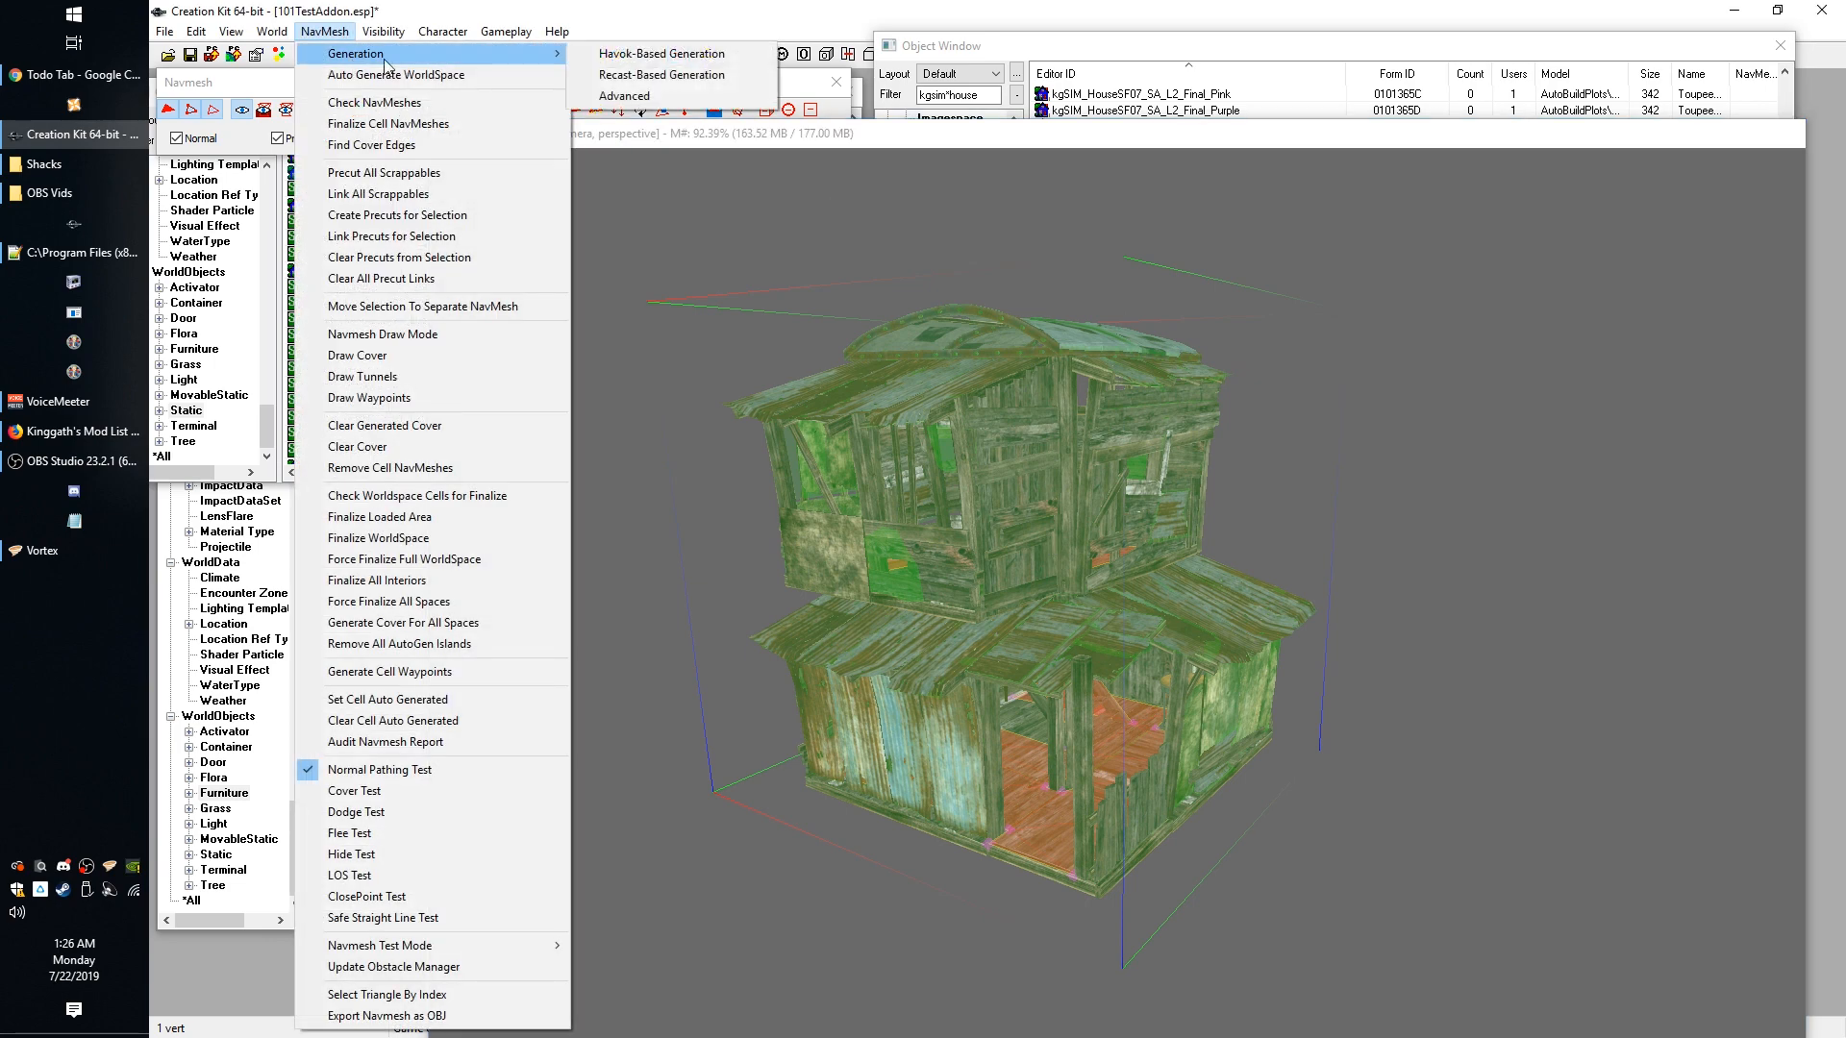
pyautogui.click(606, 108)
pyautogui.click(512, 225)
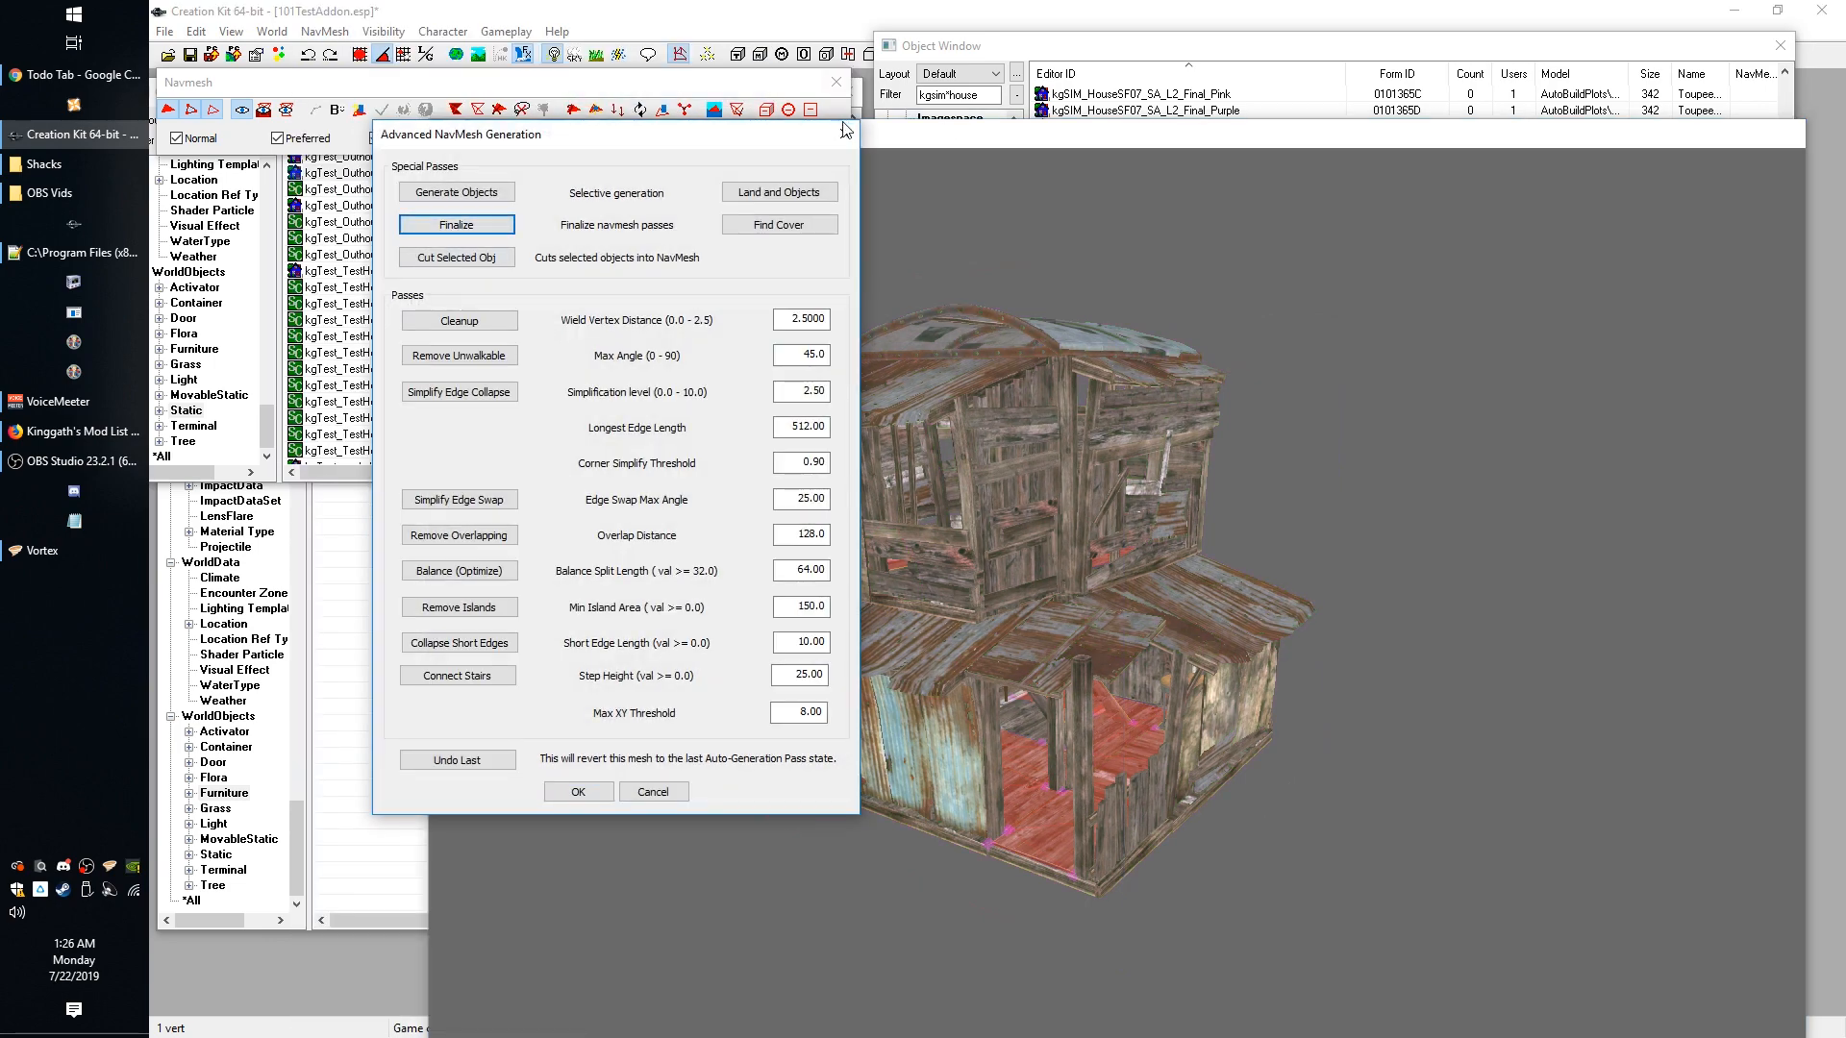
pyautogui.click(975, 239)
# Examine the staircase and the upper-floor navmesh at the stair head for missing or badly connected triangles.
pyautogui.scroll(12, 1090, 625)
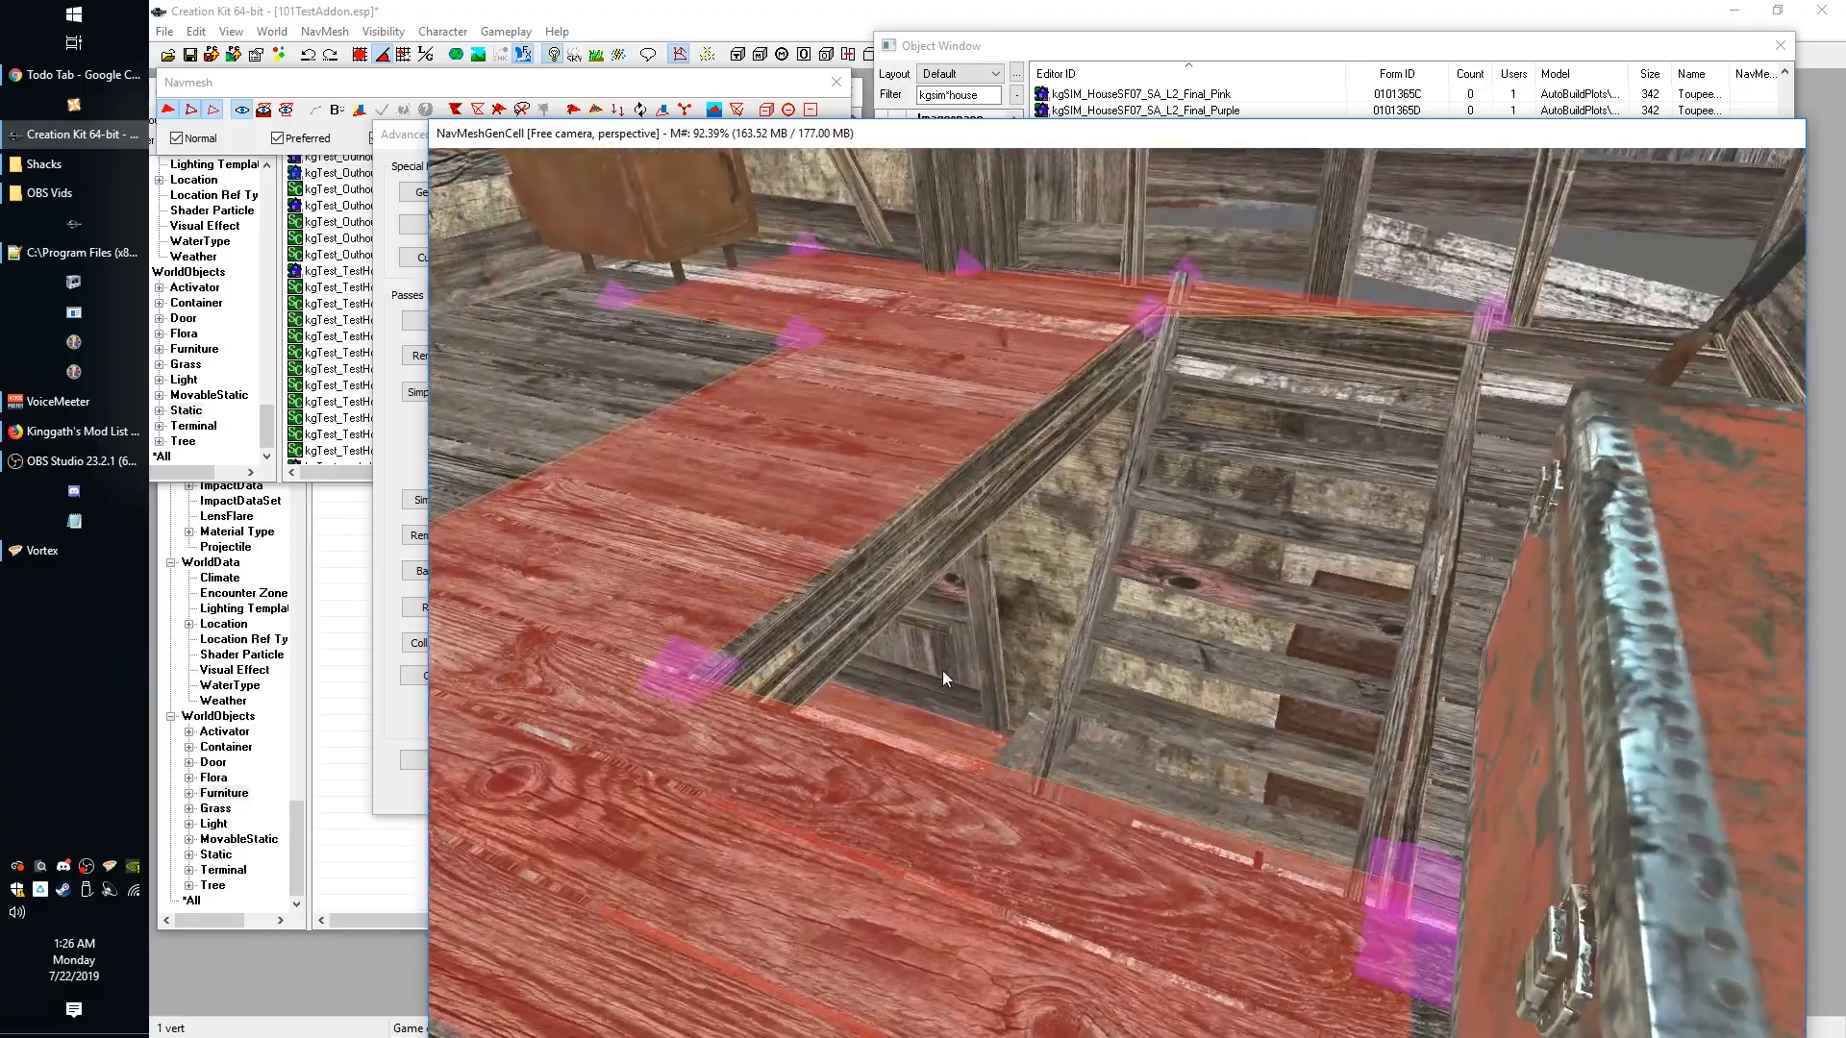
pyautogui.keyDown('shift'); pyautogui.moveTo(942, 672); pyautogui.dragTo(979, 688, button='middle'); pyautogui.keyUp('shift')
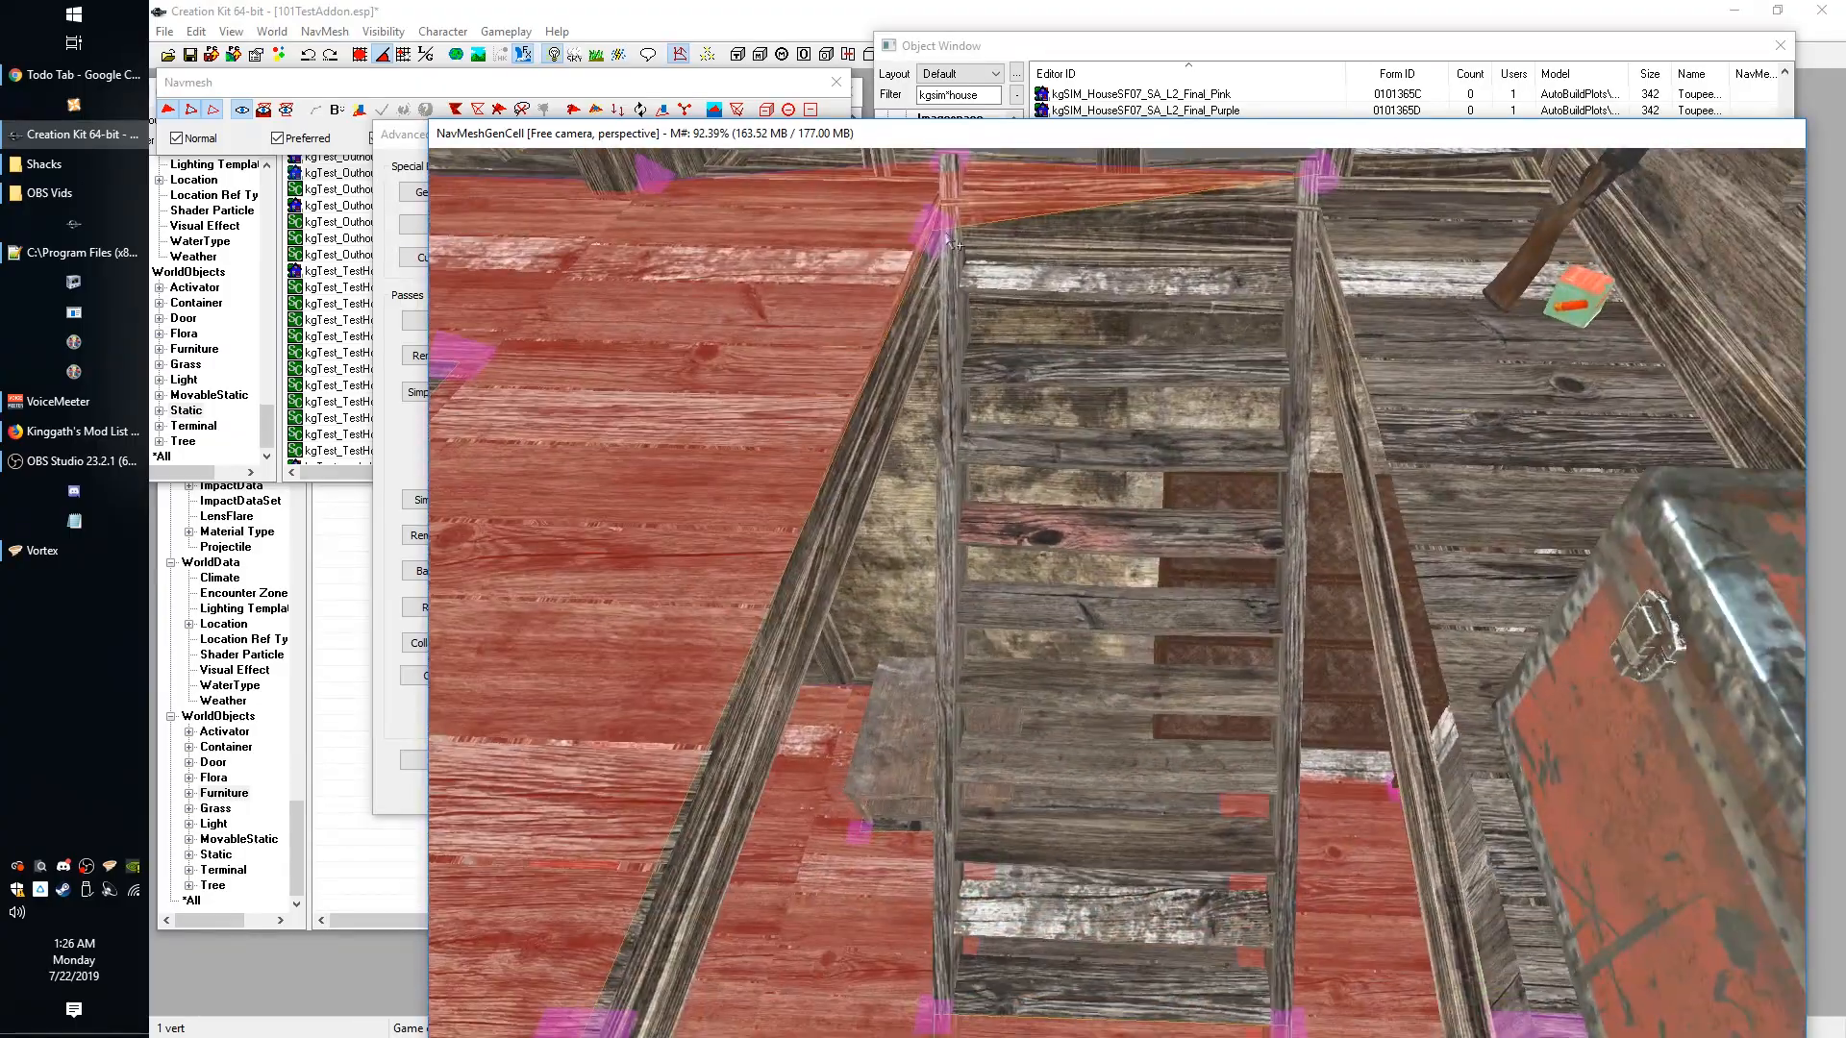
pyautogui.keyDown('shift'); pyautogui.moveTo(1153, 673); pyautogui.dragTo(1104, 877, button='middle'); pyautogui.keyUp('shift')
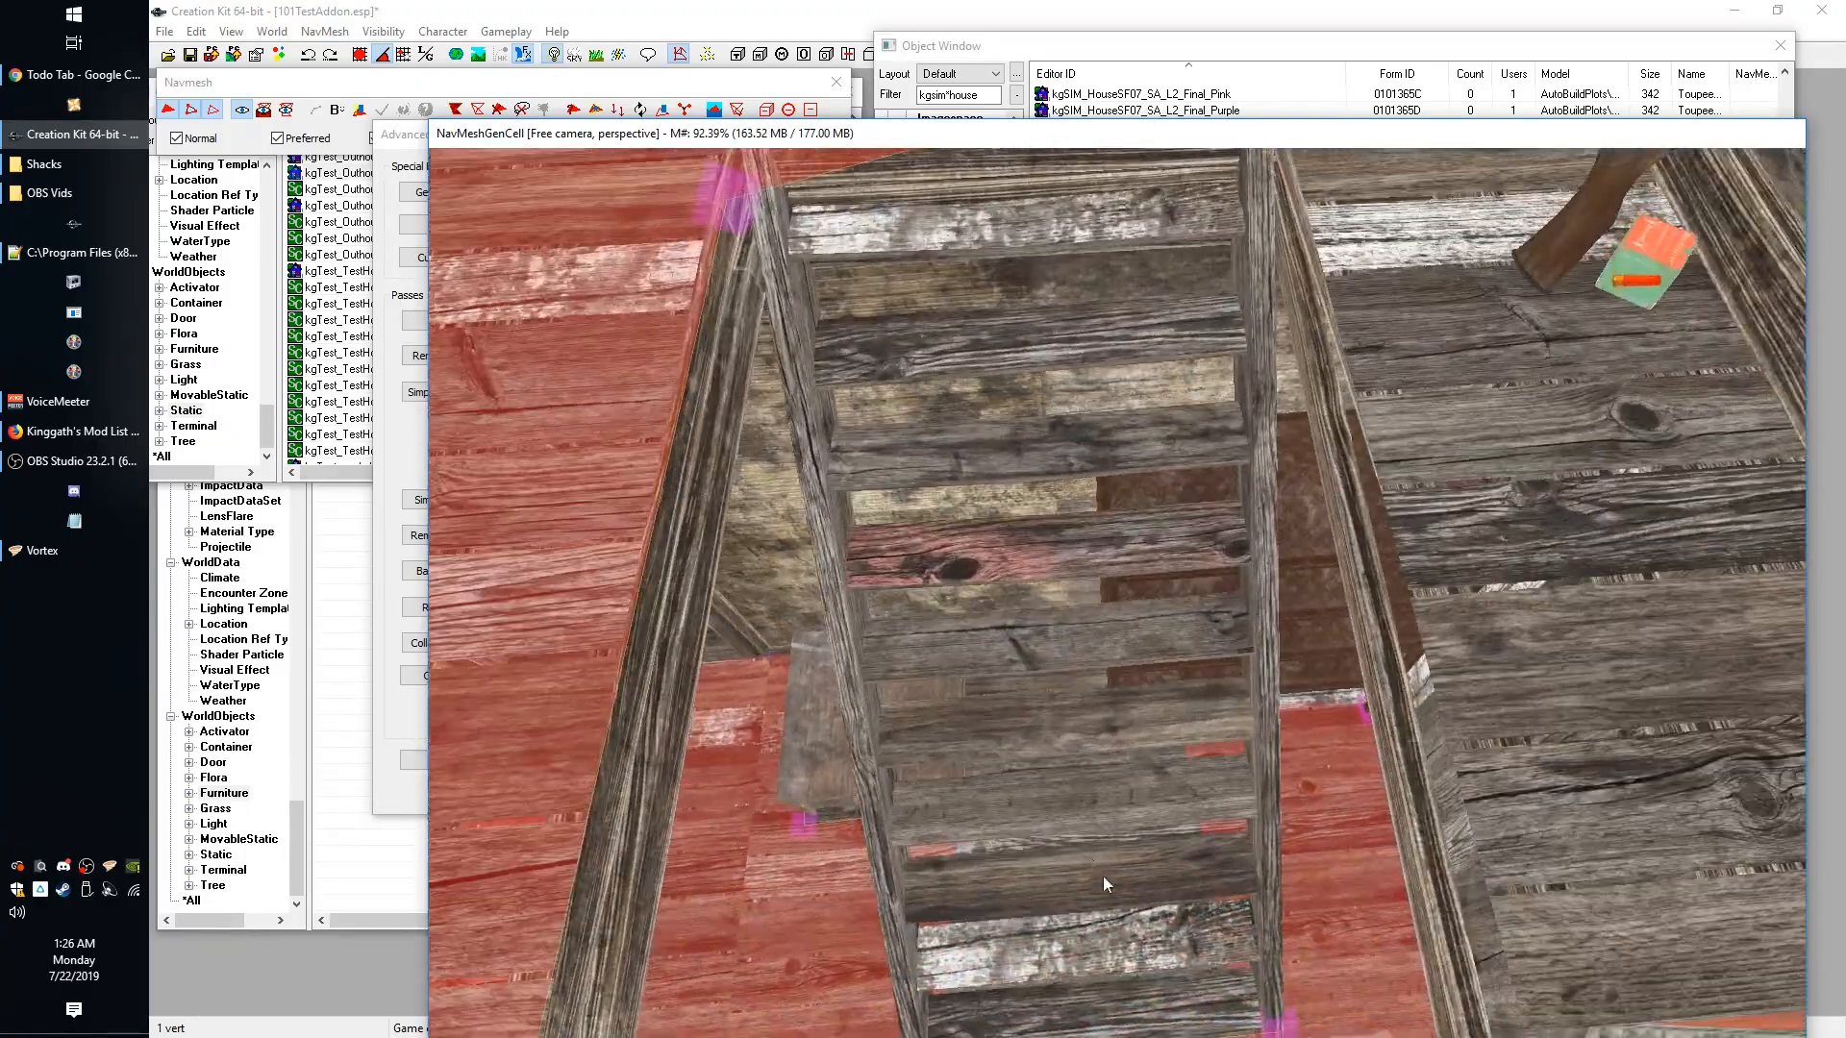
pyautogui.moveTo(823, 413)
pyautogui.keyDown('shift'); pyautogui.mouseDown(button='middle')
pyautogui.moveTo(920, 454)
pyautogui.moveTo(873, 386)
pyautogui.moveTo(805, 428)
pyautogui.mouseUp(button='middle'); pyautogui.keyUp('shift')
pyautogui.scroll(-3, 806, 429)
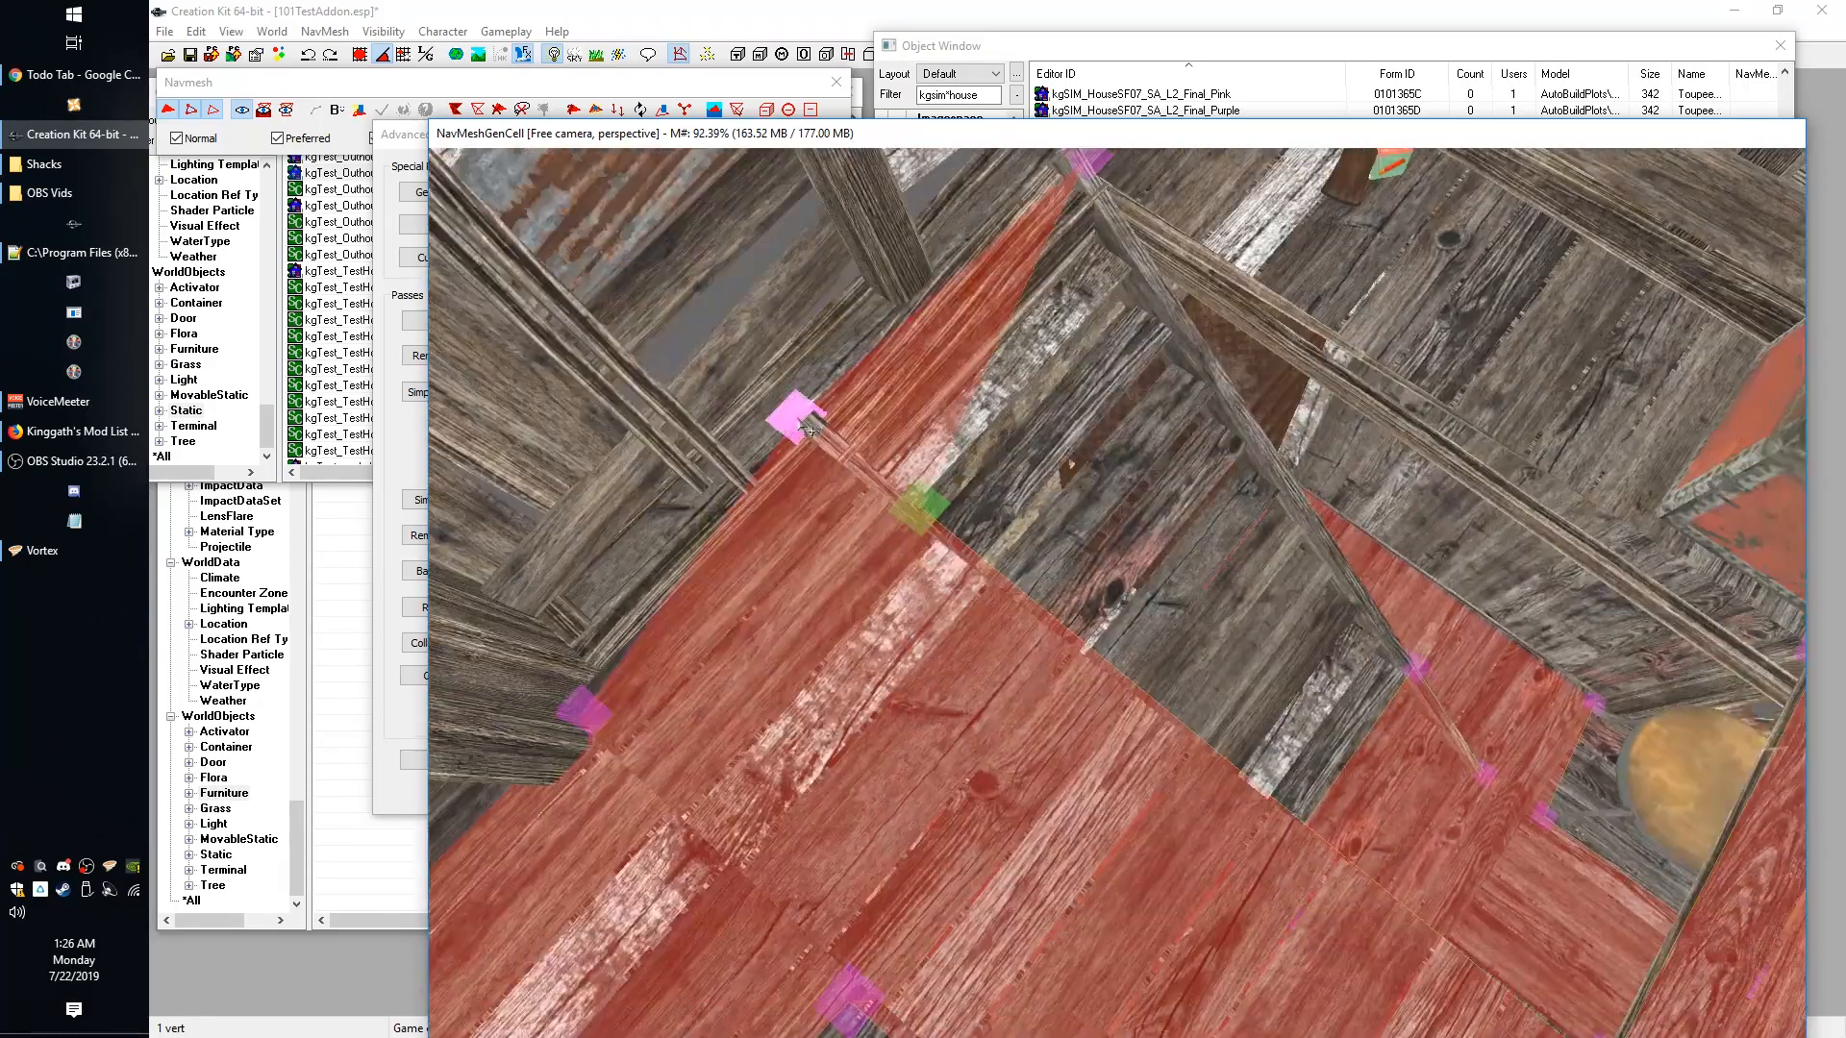
pyautogui.keyDown('shift'); pyautogui.moveTo(1069, 582); pyautogui.dragTo(1019, 707, button='middle'); pyautogui.keyUp('shift')
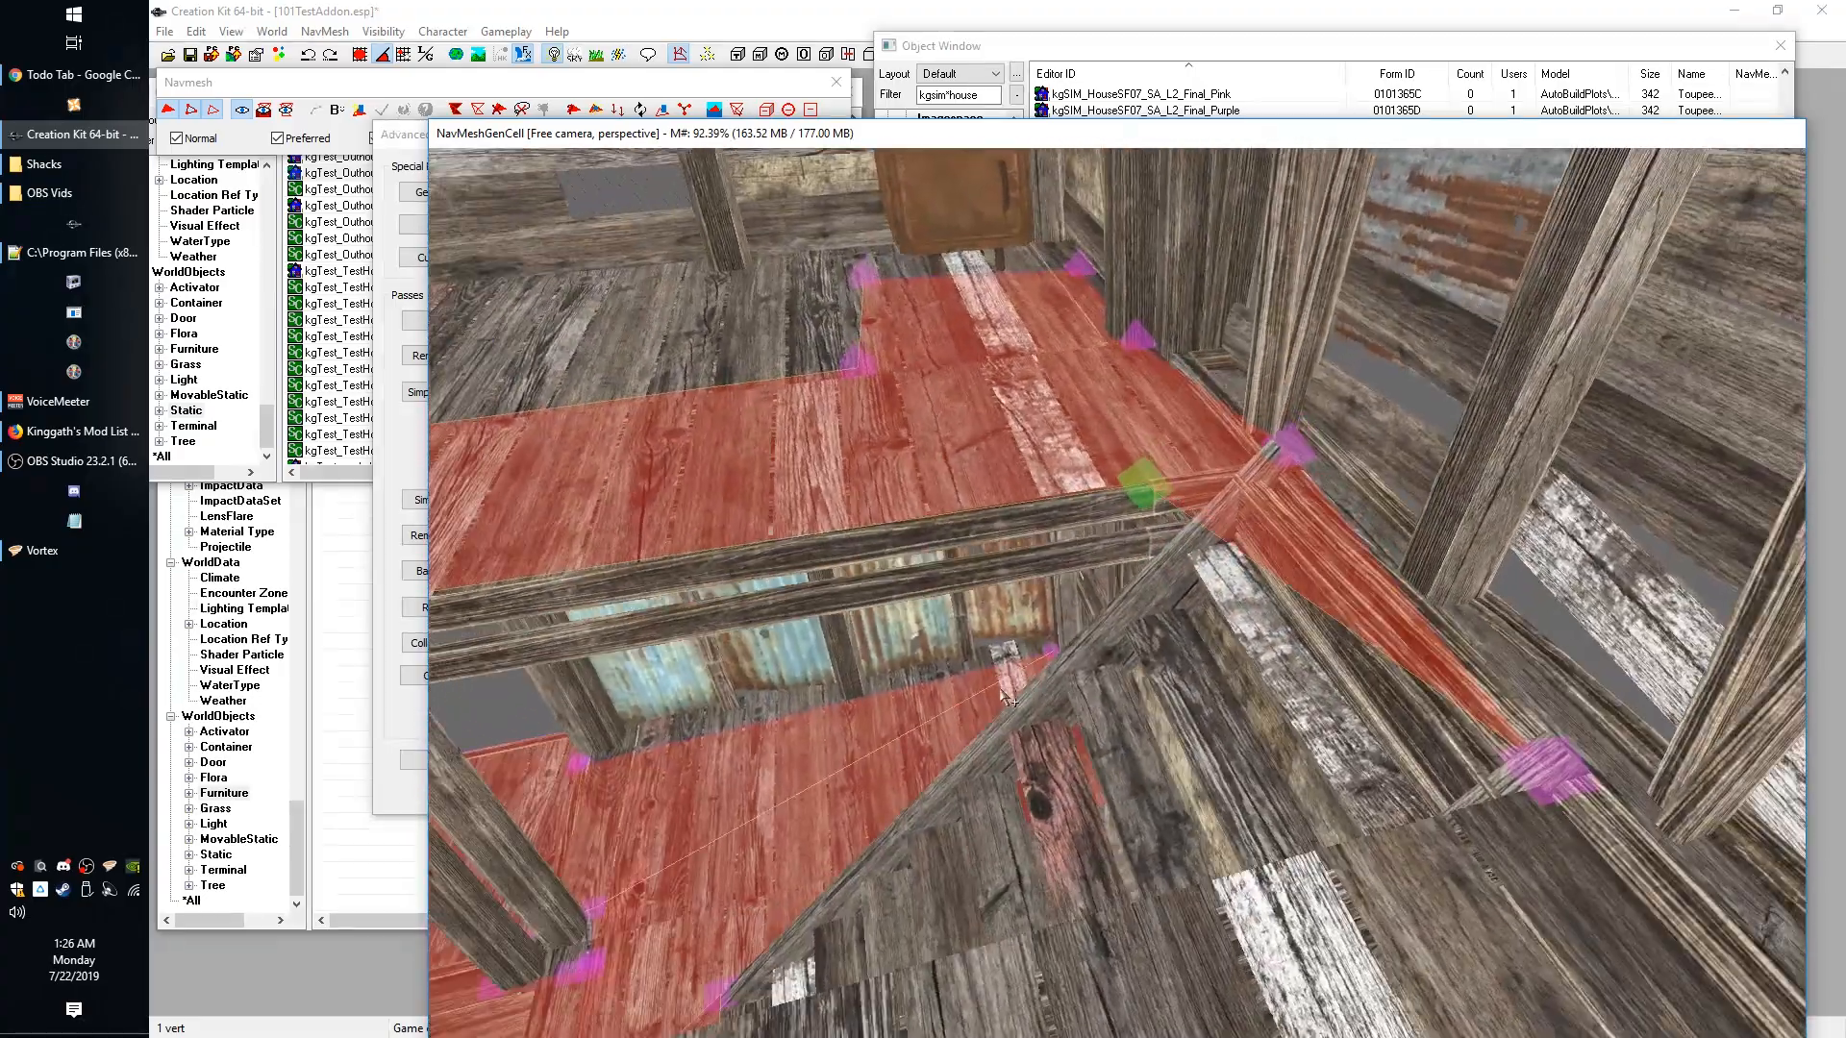
# Examine the navmesh vertex at the stair-head beam corner and the surrounding triangles on the upper floor and the stairs below.
pyautogui.moveTo(827, 817); pyautogui.dragTo(925, 776, button='middle')
pyautogui.scroll(-5, 927, 769)
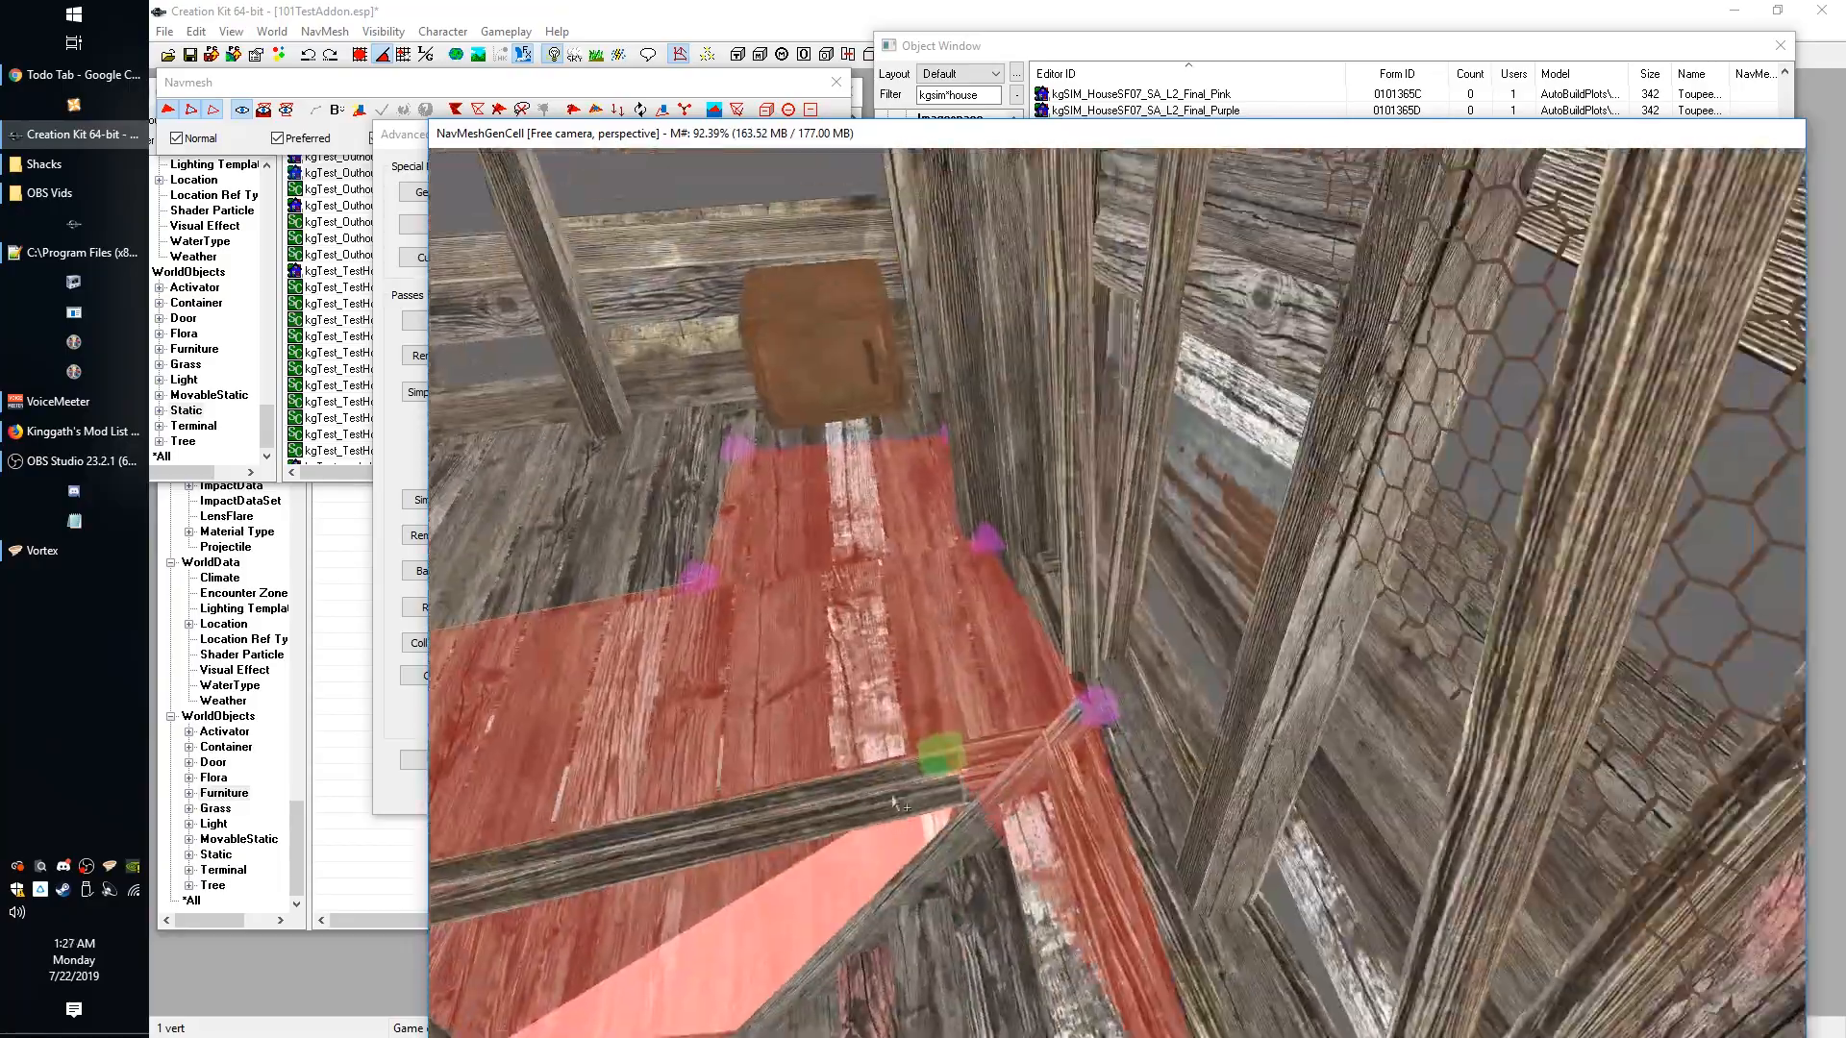
pyautogui.scroll(5, 931, 769)
pyautogui.scroll(-3, 919, 770)
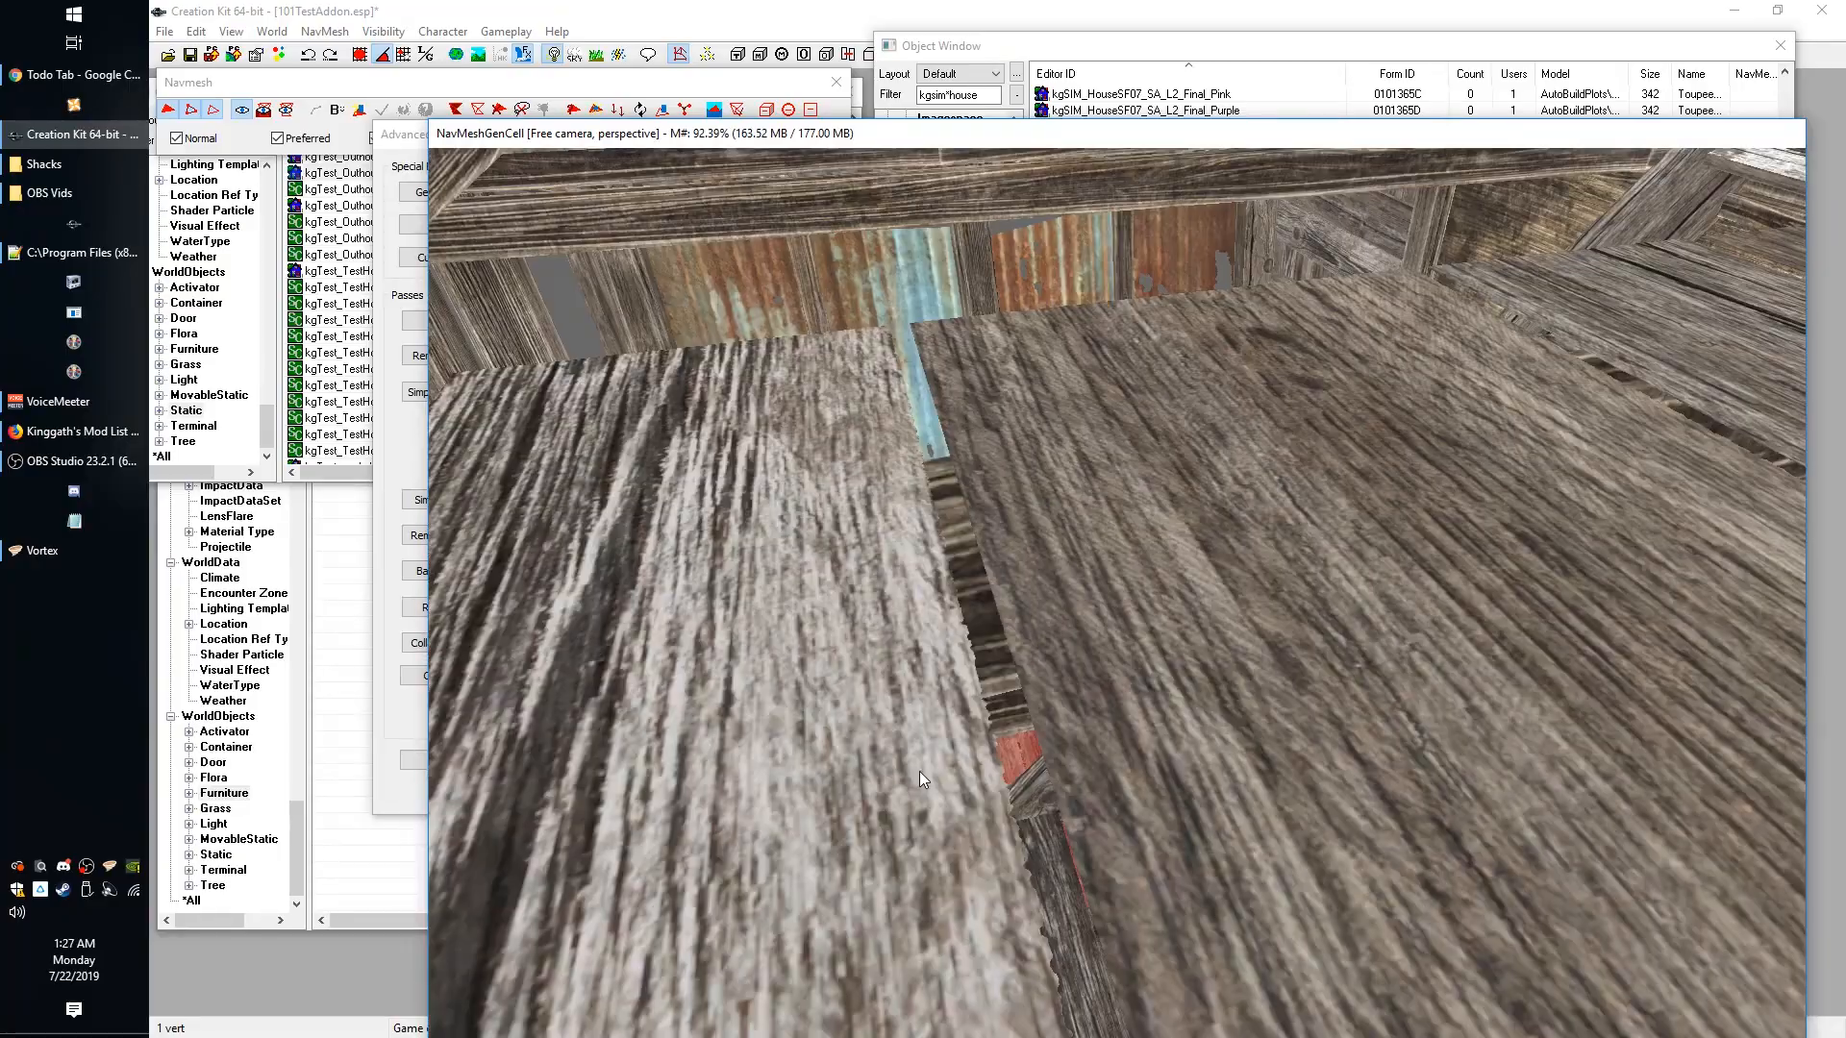
pyautogui.scroll(2, 921, 768)
pyautogui.scroll(-3, 922, 766)
pyautogui.scroll(-6, 914, 774)
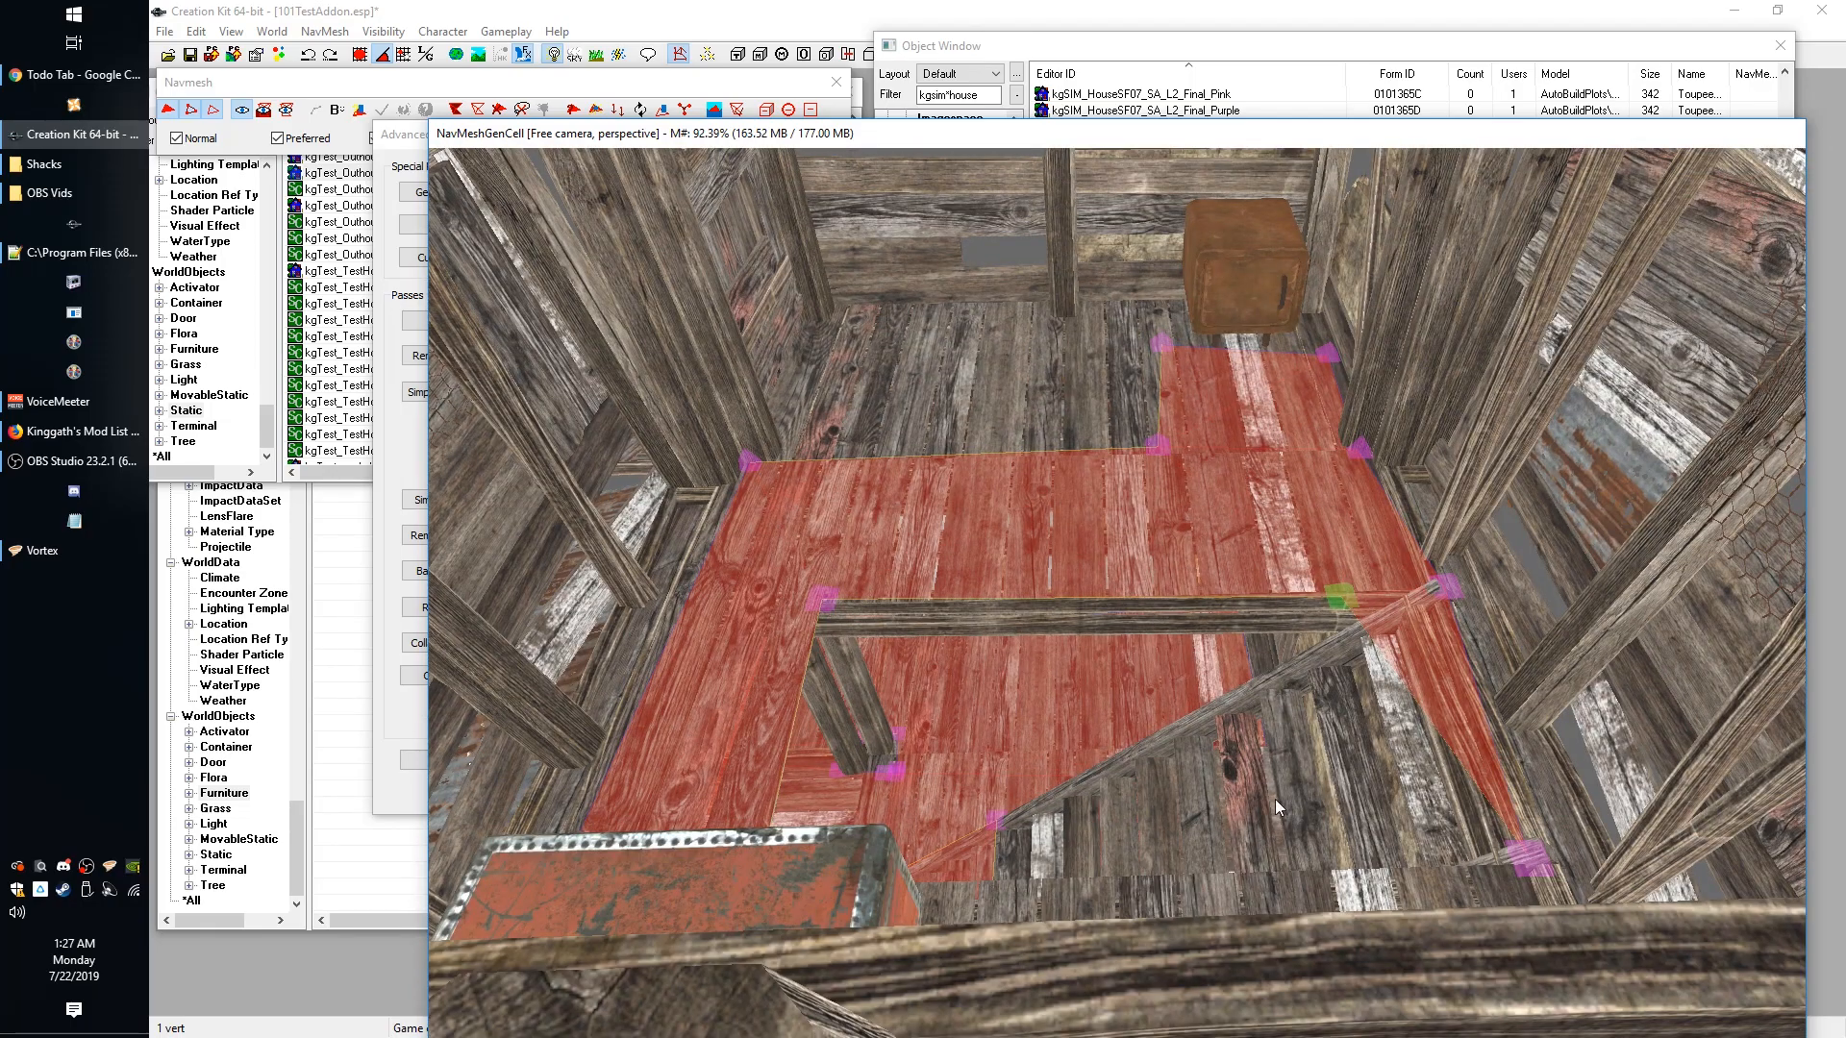
pyautogui.scroll(5, 1267, 794)
pyautogui.scroll(-2, 1245, 774)
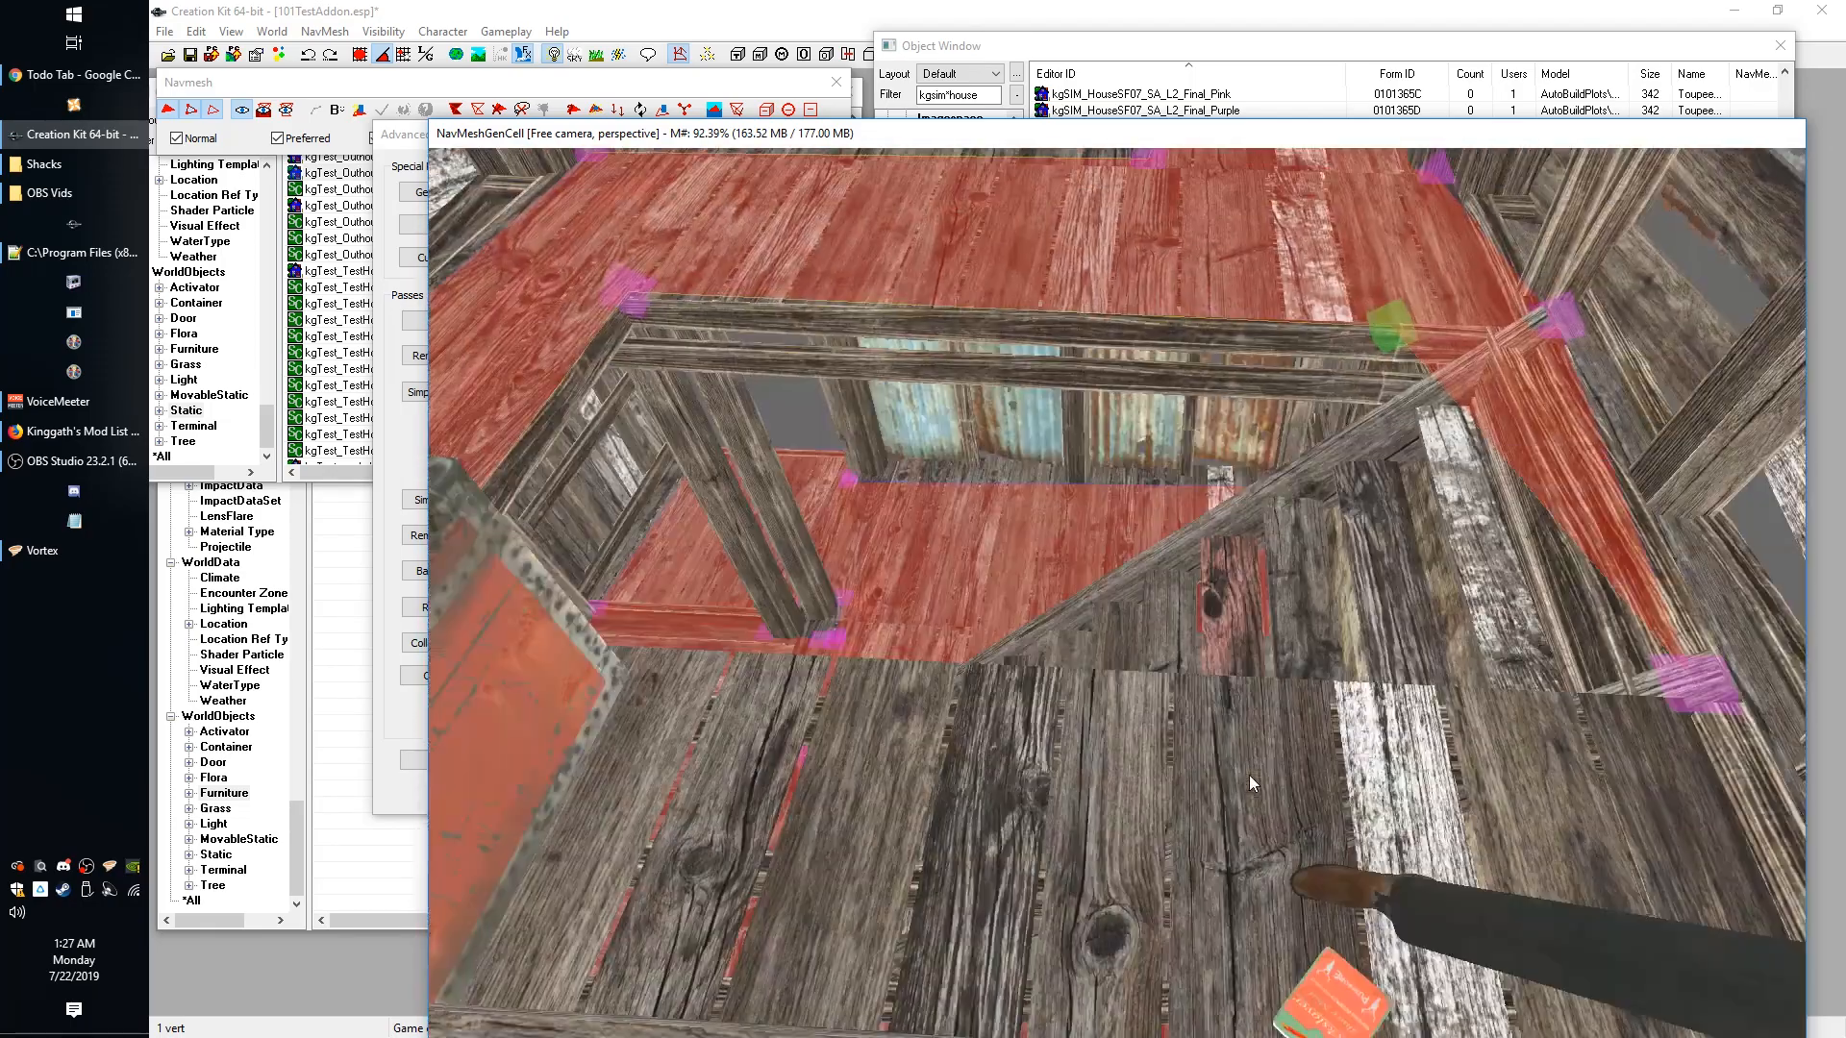
pyautogui.moveTo(1249, 775)
pyautogui.keyDown('shift'); pyautogui.mouseDown(button='middle')
pyautogui.moveTo(1343, 806)
pyautogui.moveTo(1370, 784)
pyautogui.mouseUp(button='middle'); pyautogui.keyUp('shift')
pyautogui.click(1396, 333)
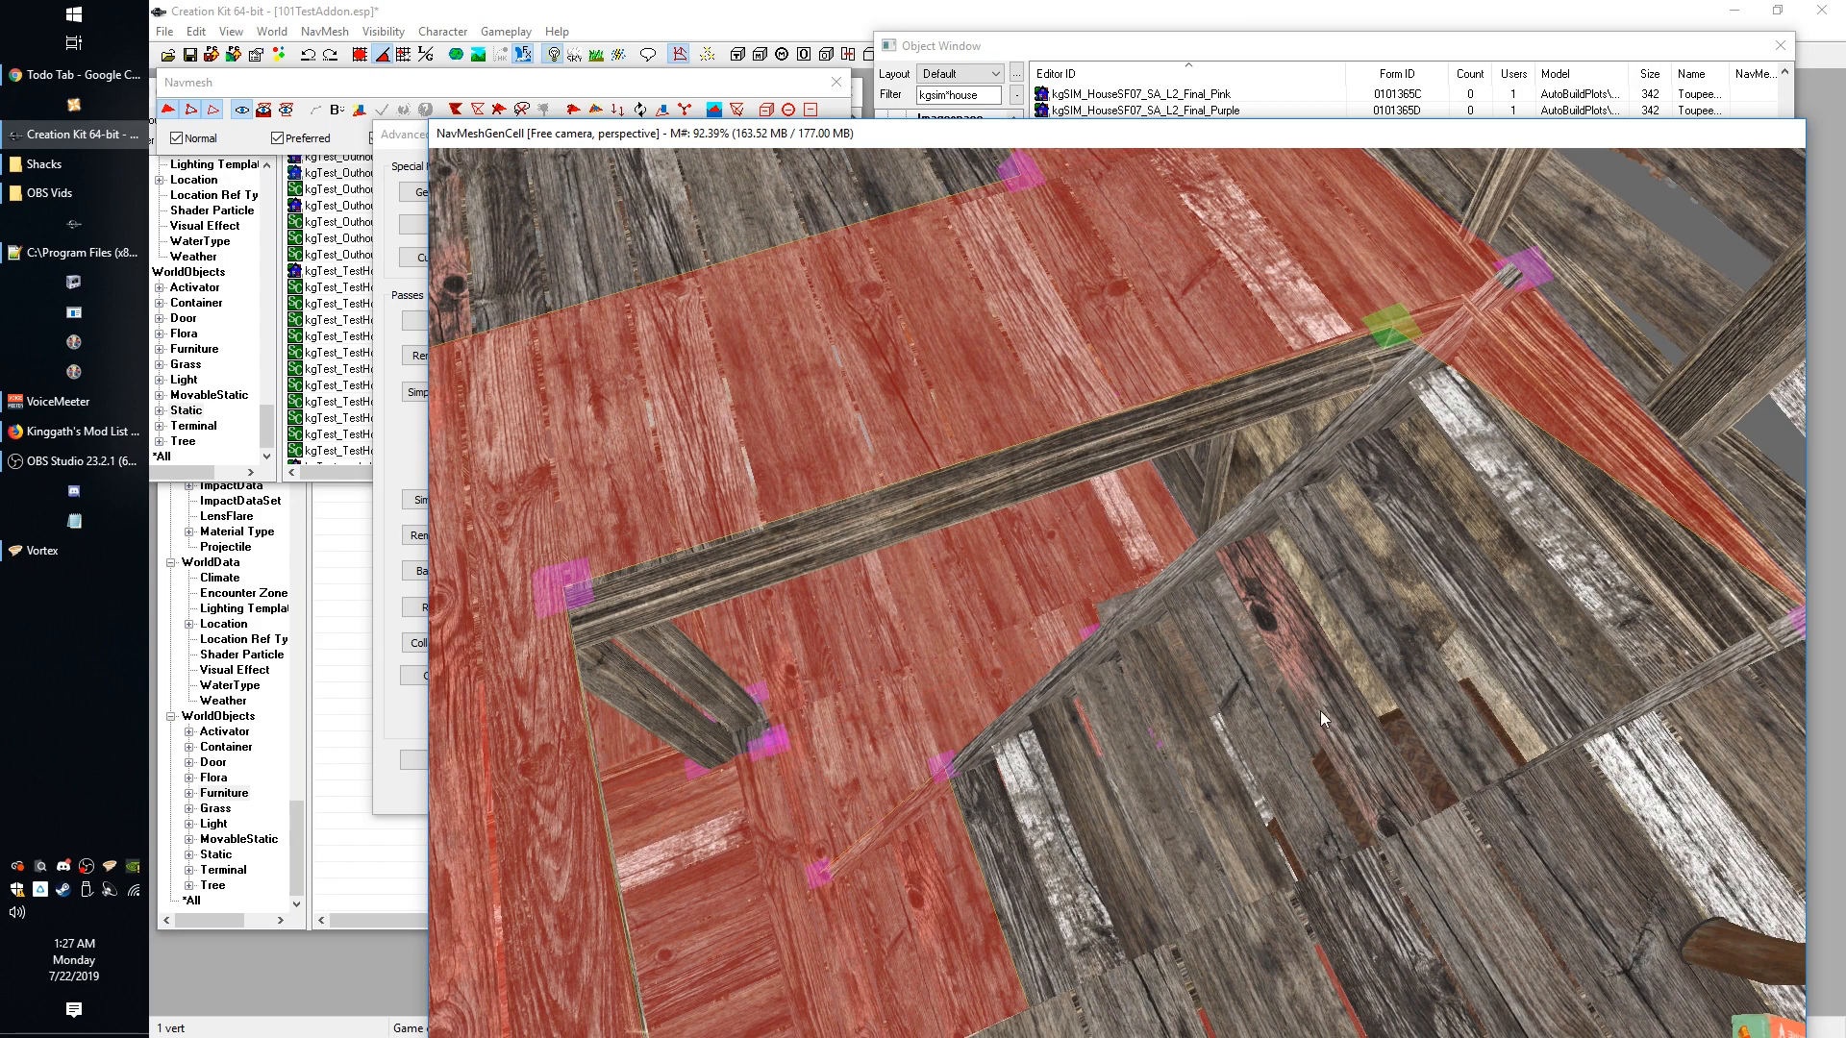
pyautogui.keyDown('shift'); pyautogui.moveTo(1510, 527); pyautogui.dragTo(1338, 581, button='middle'); pyautogui.keyUp('shift')
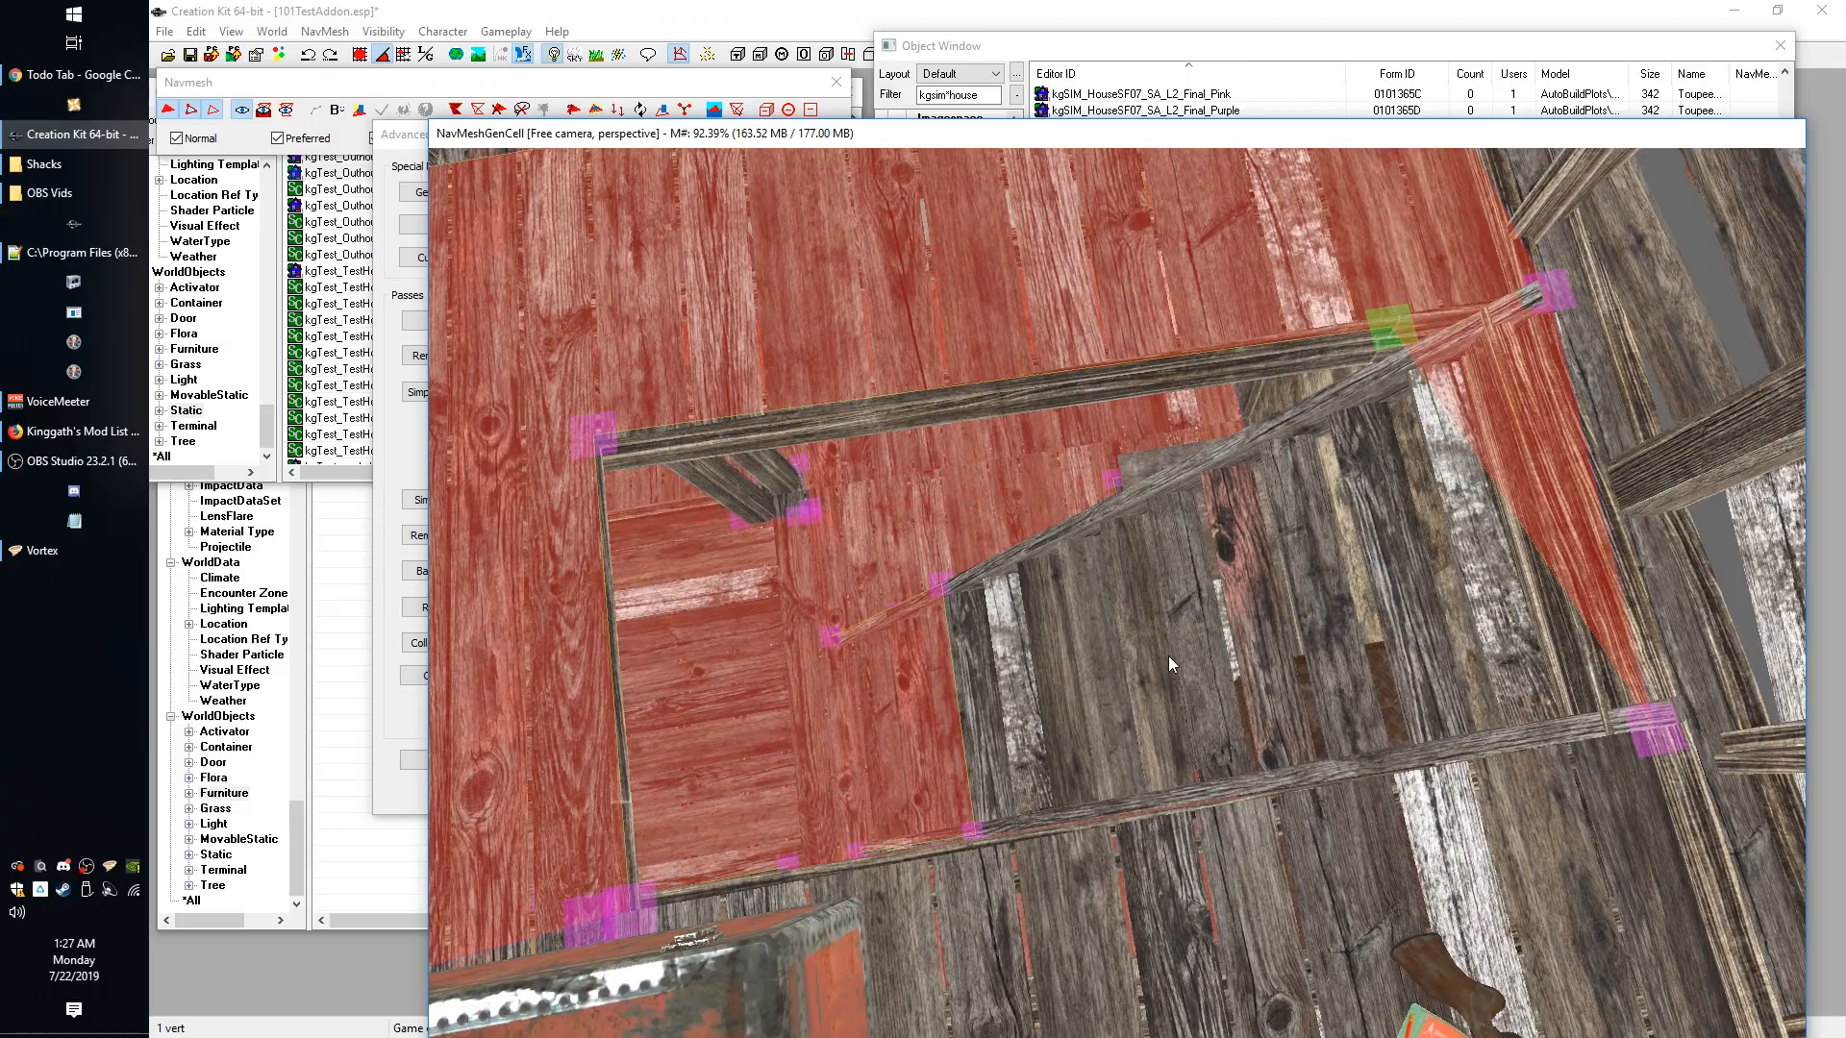
pyautogui.keyDown('shift'); pyautogui.moveTo(1168, 655); pyautogui.dragTo(1282, 712, button='middle'); pyautogui.keyUp('shift')
pyautogui.scroll(3, 1234, 695)
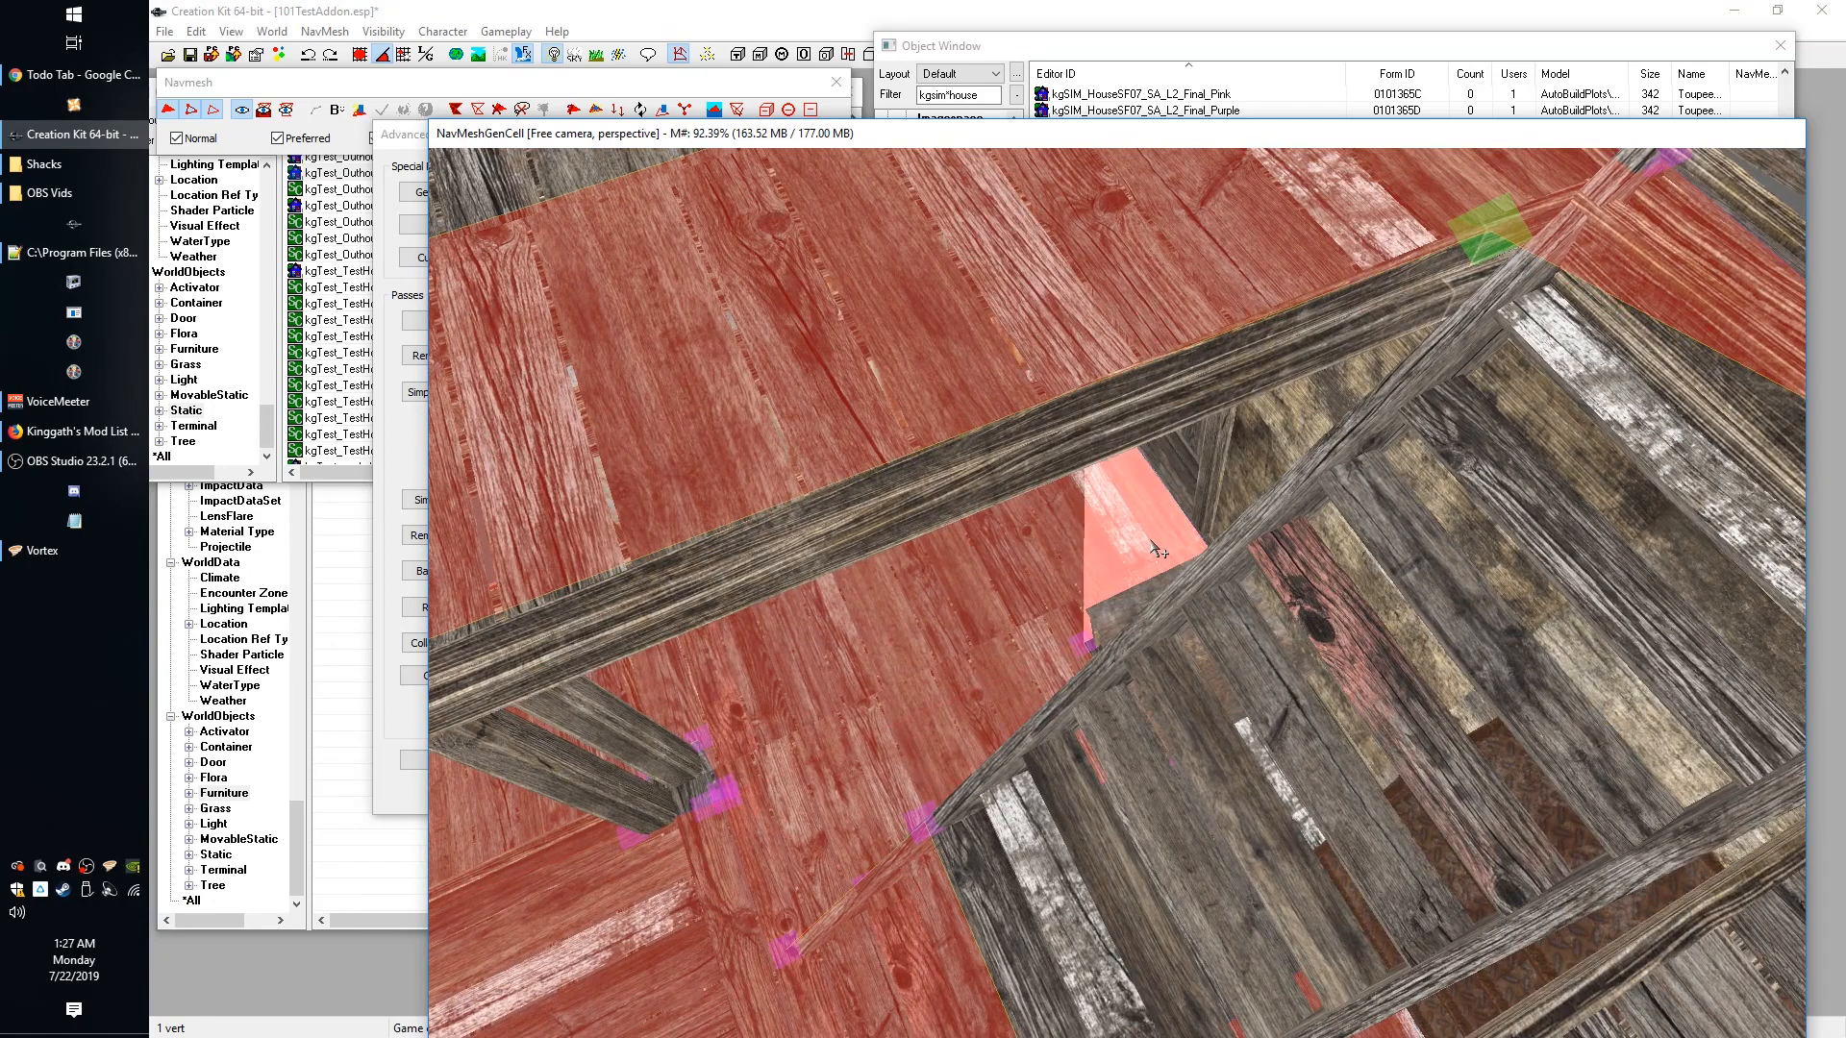